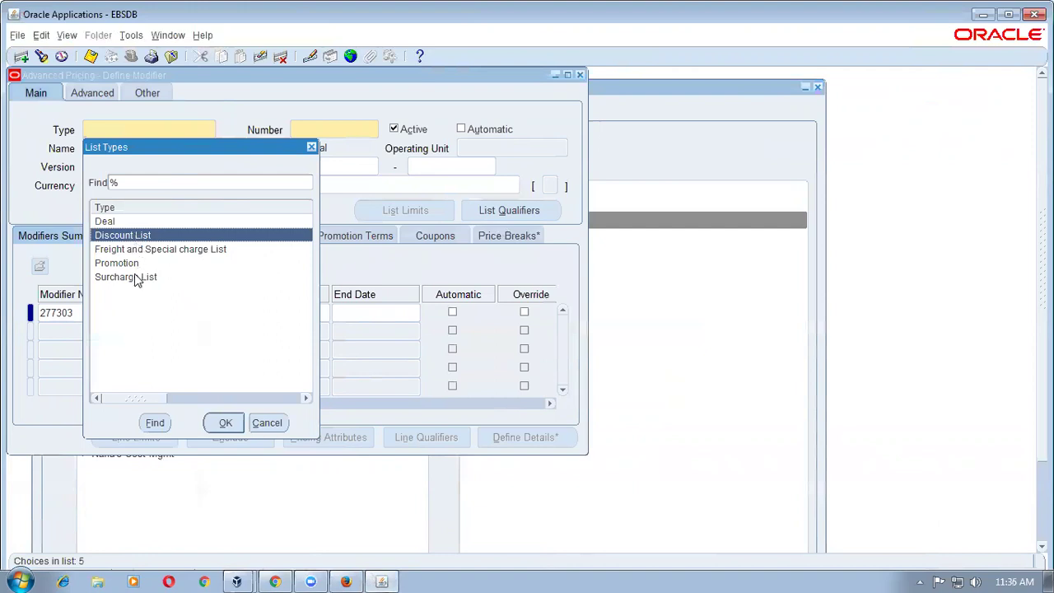
- Set the modifier list type to Freight and Special charge List
left_click(116, 222)
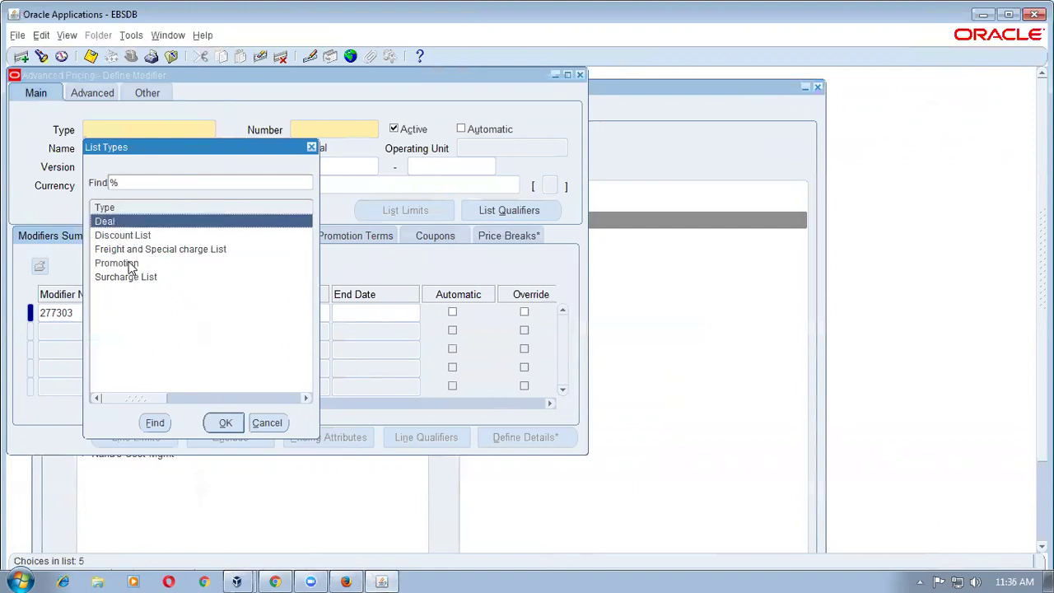
left_click(130, 265)
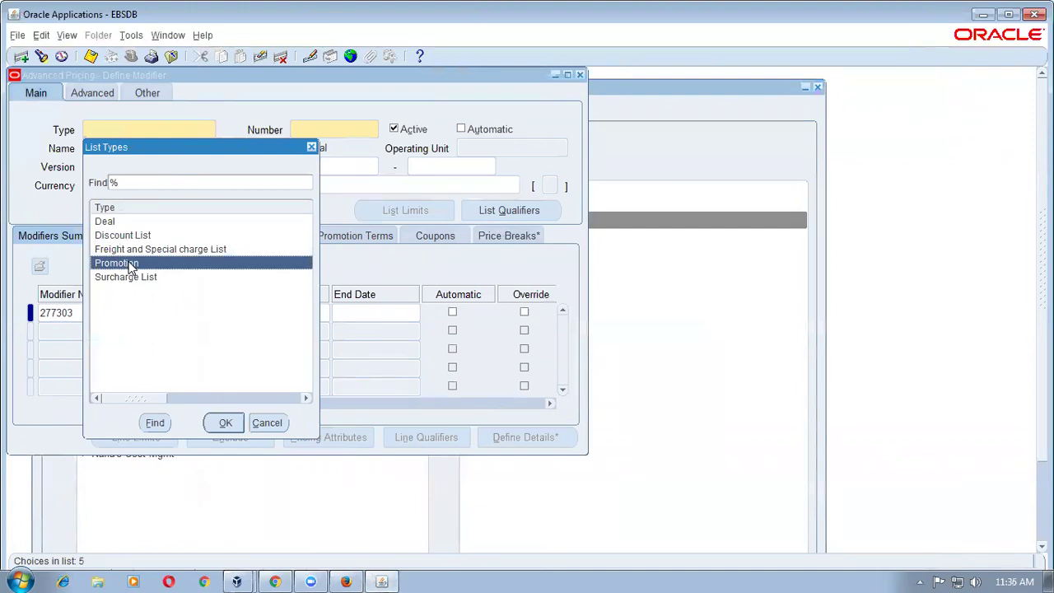
left_click(111, 222)
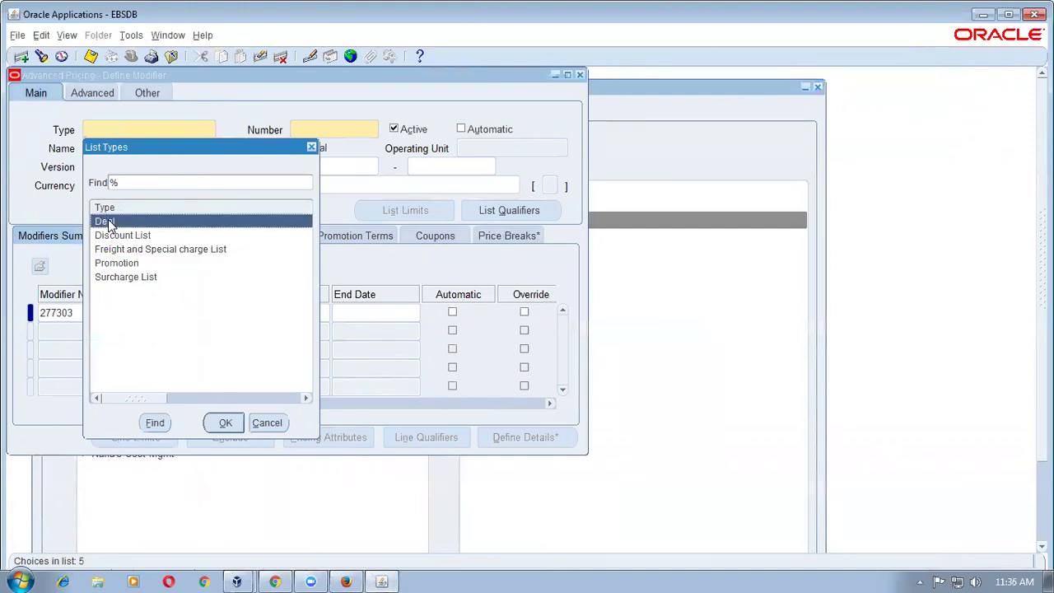
left_click(147, 278)
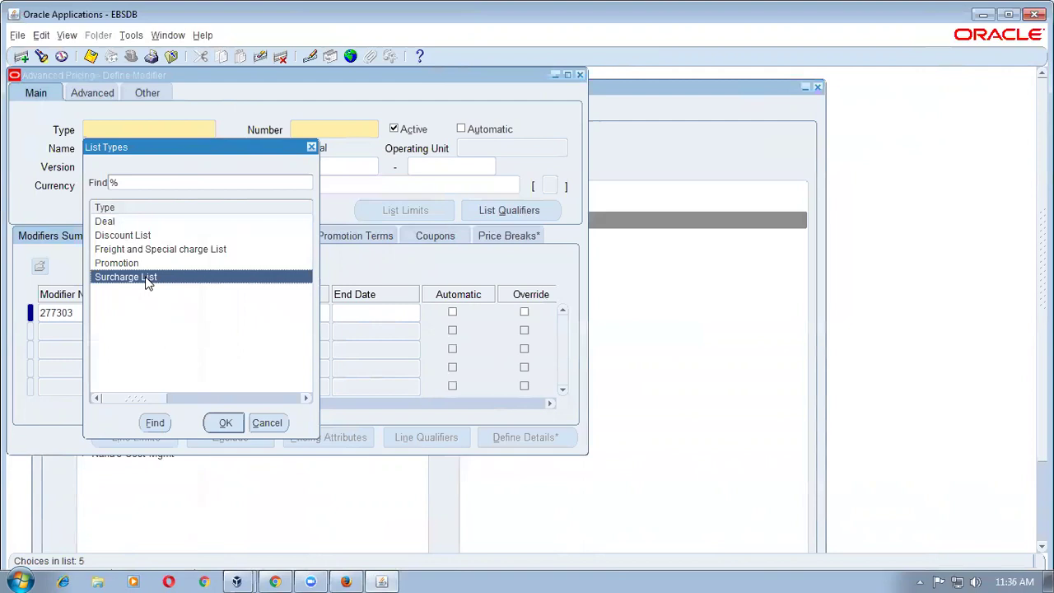
left_click(162, 251)
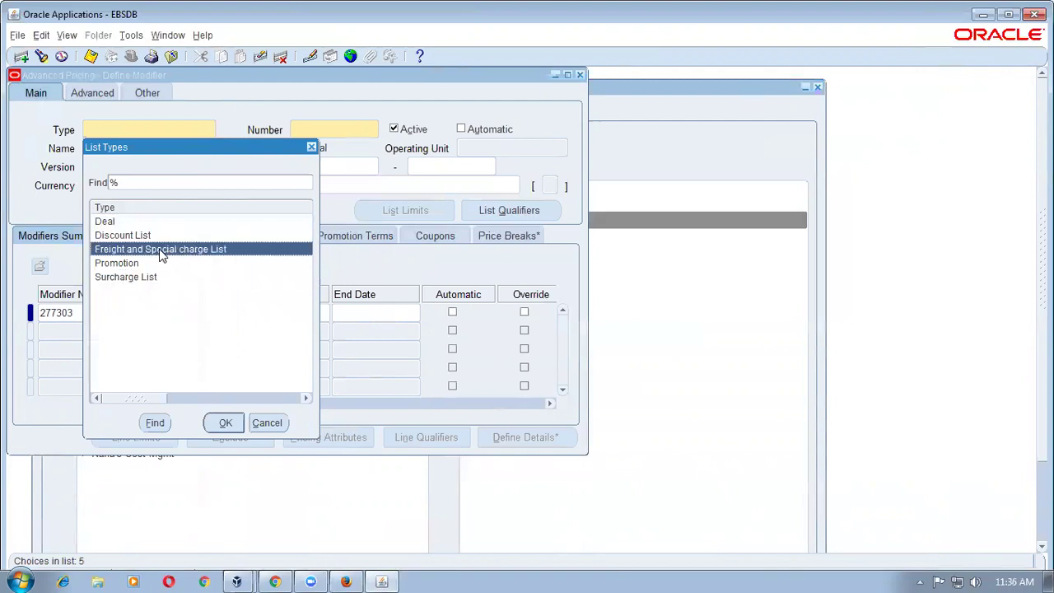
left_click(225, 422)
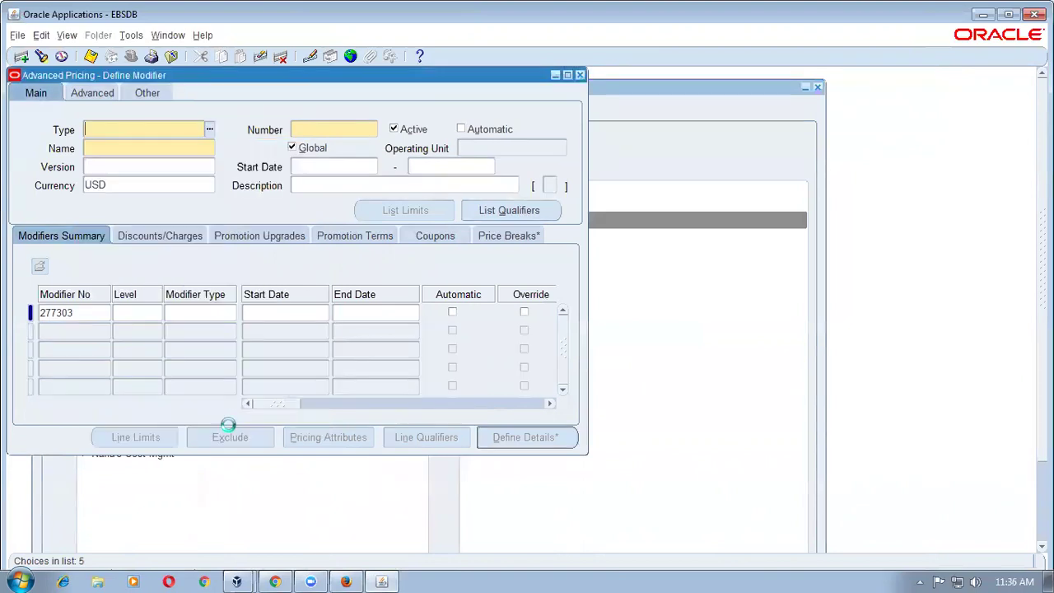
- Enter c1_freight1 as the modifier list number and c1_f1 as its name
type("c1_")
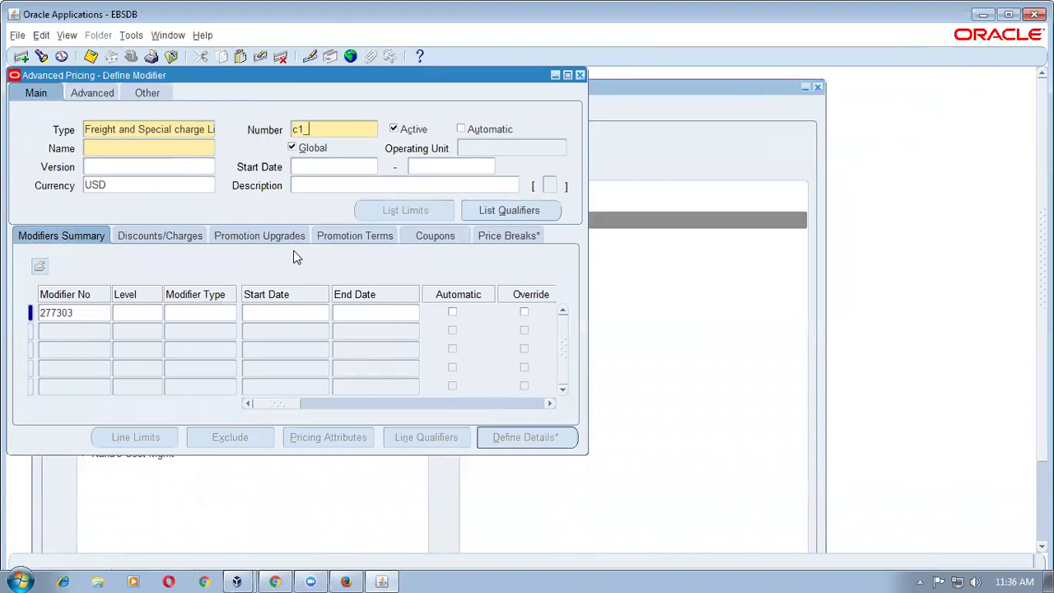
type("freight1")
left_click_drag(357, 129, 257, 137)
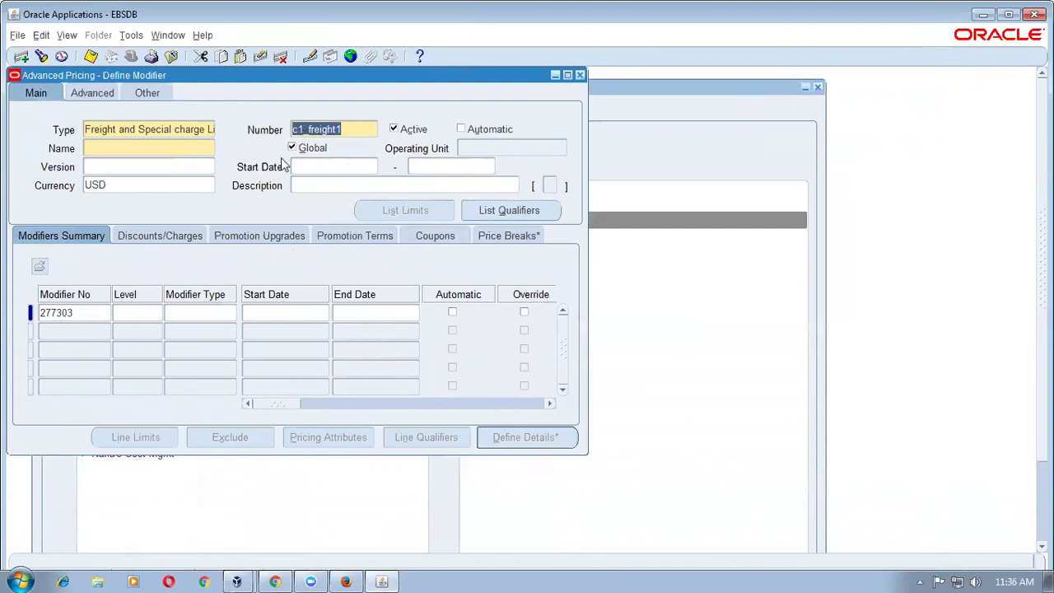
left_click(197, 148)
type("c1_f1")
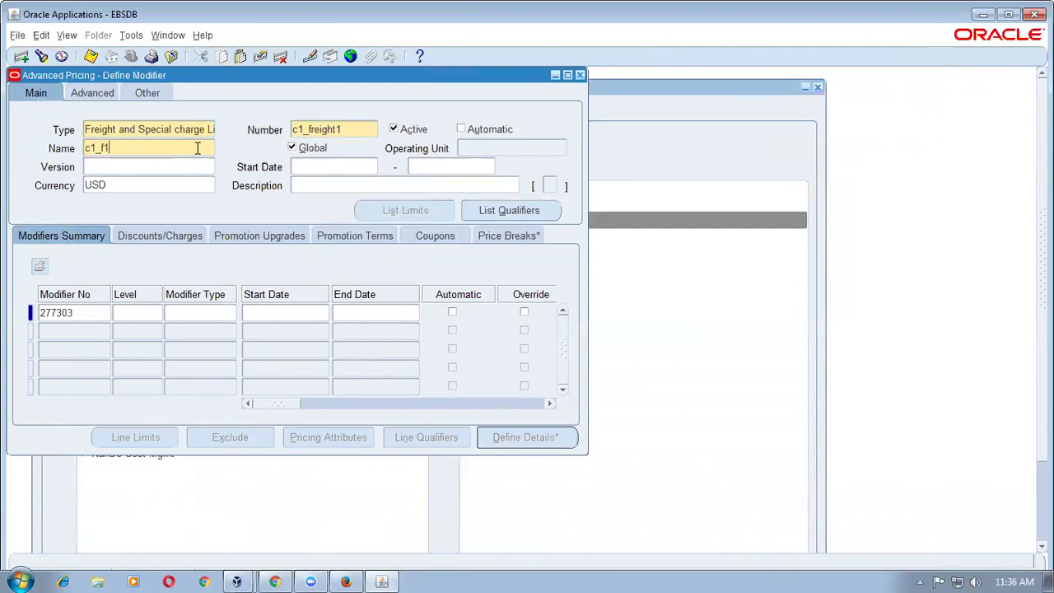
- Start a list-level qualifier without choosing a qualifier group and set its context to Customer
left_click(504, 209)
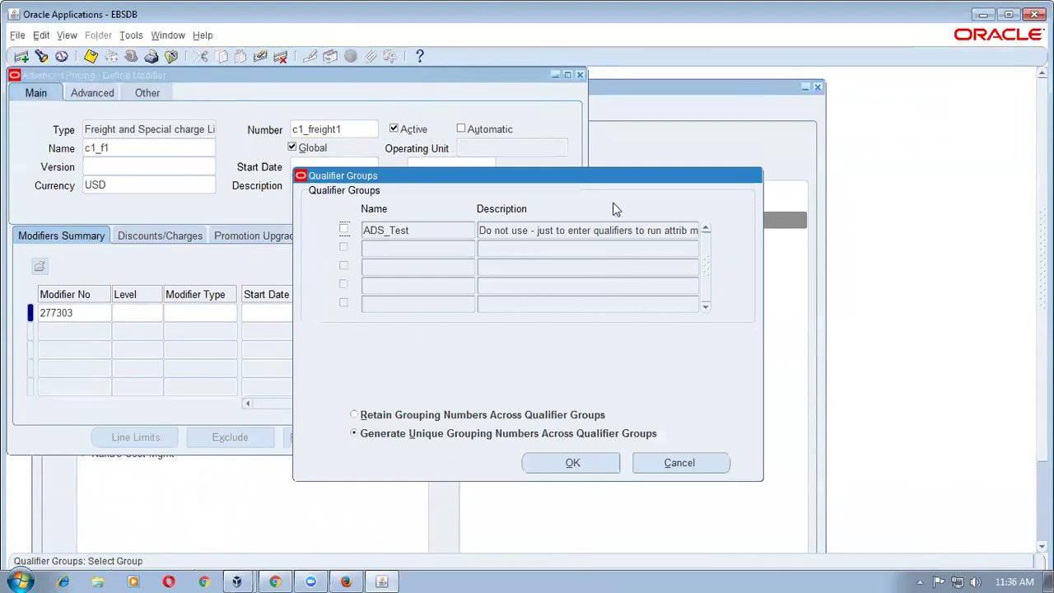
left_click(581, 462)
left_click(492, 263)
type("cus")
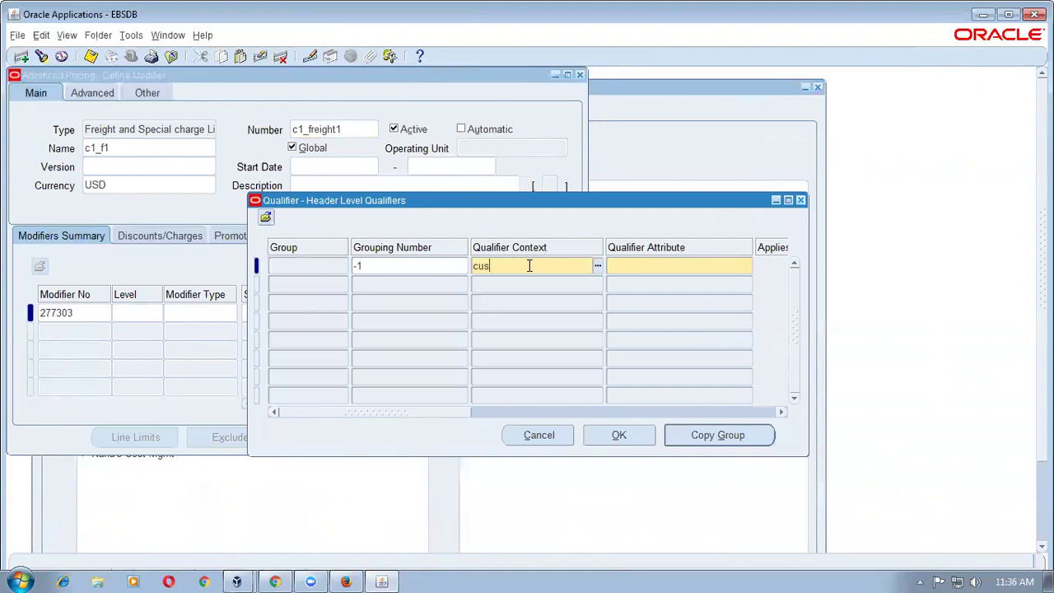
type("t")
key("Tab")
key("Return")
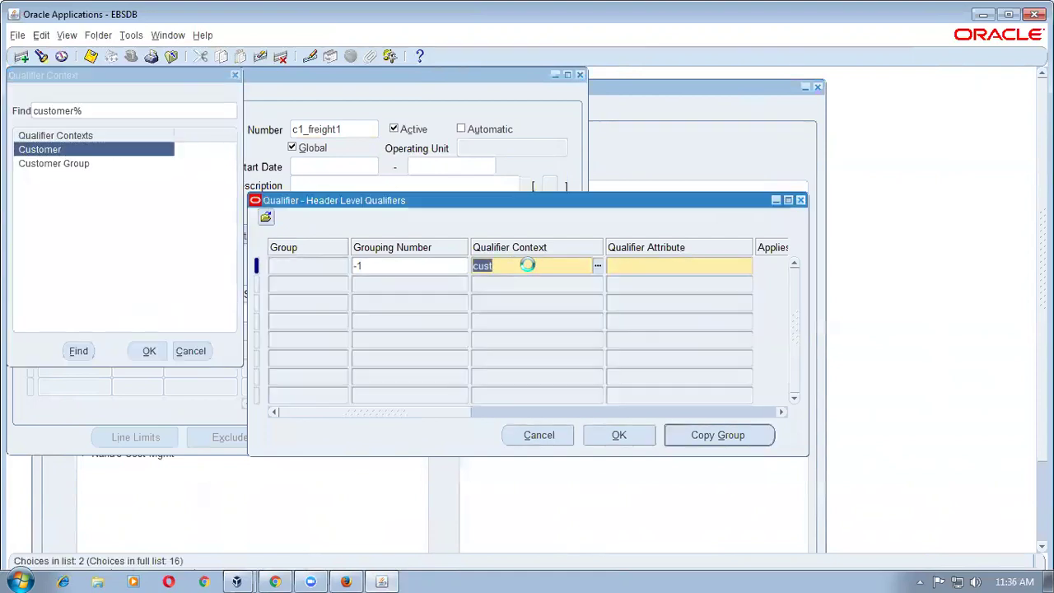
- Set the qualifier attribute to Customer Name
type("cust na")
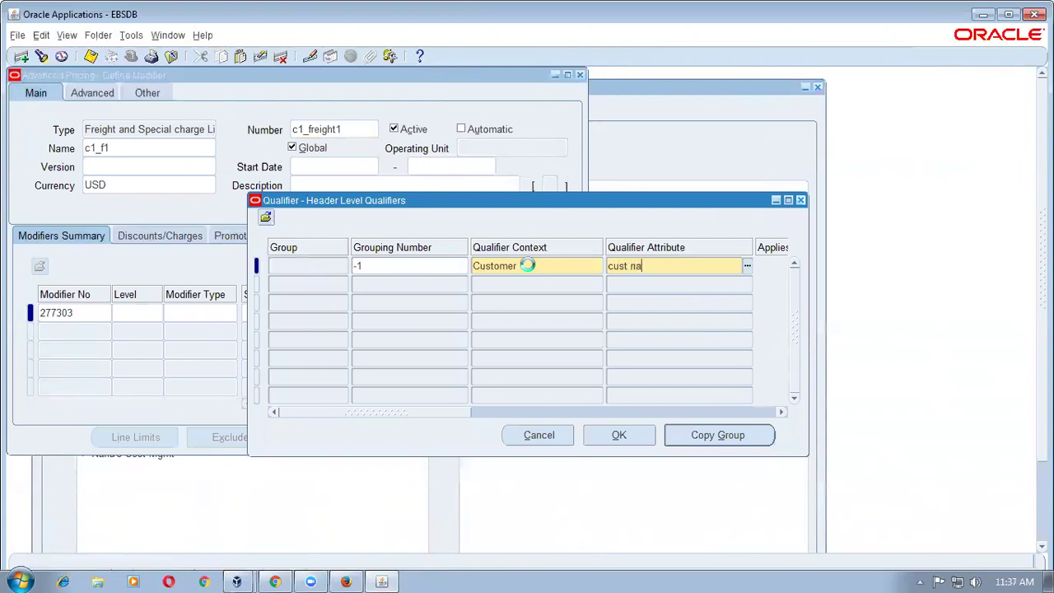
key("Tab")
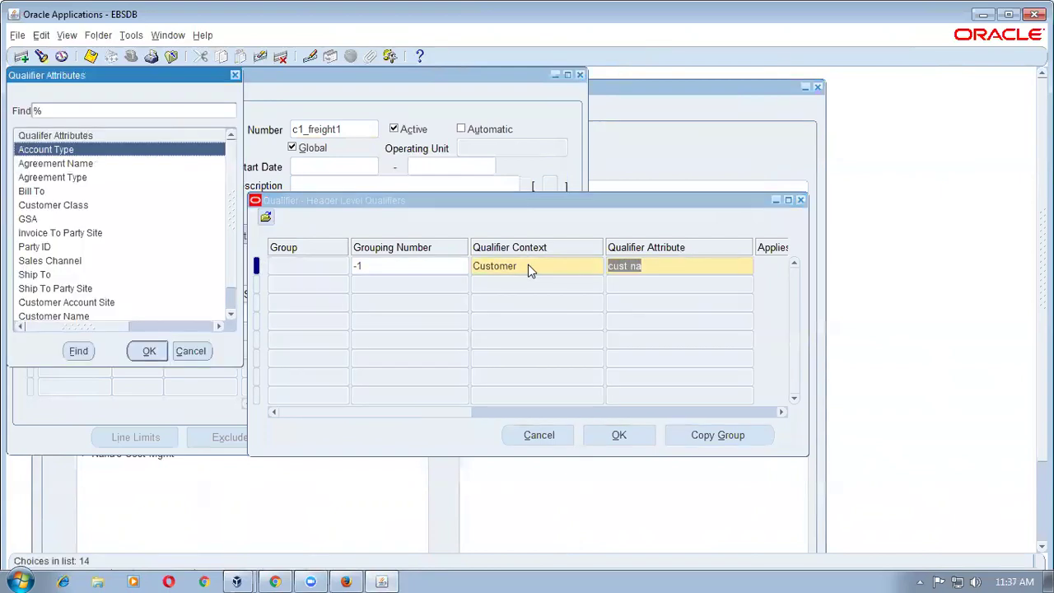
type("customer")
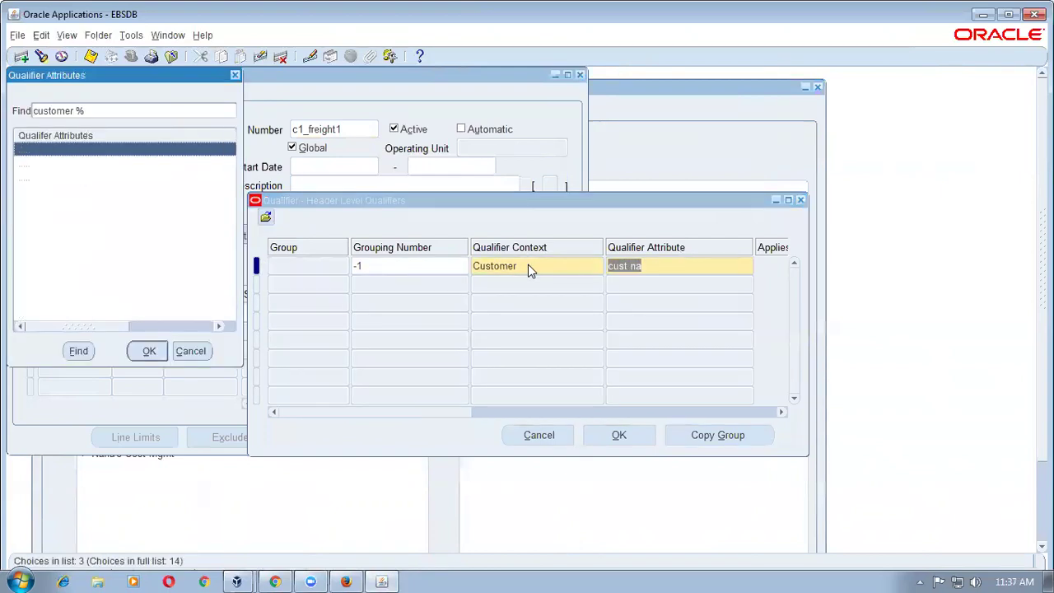
key("Down")
key("Down")
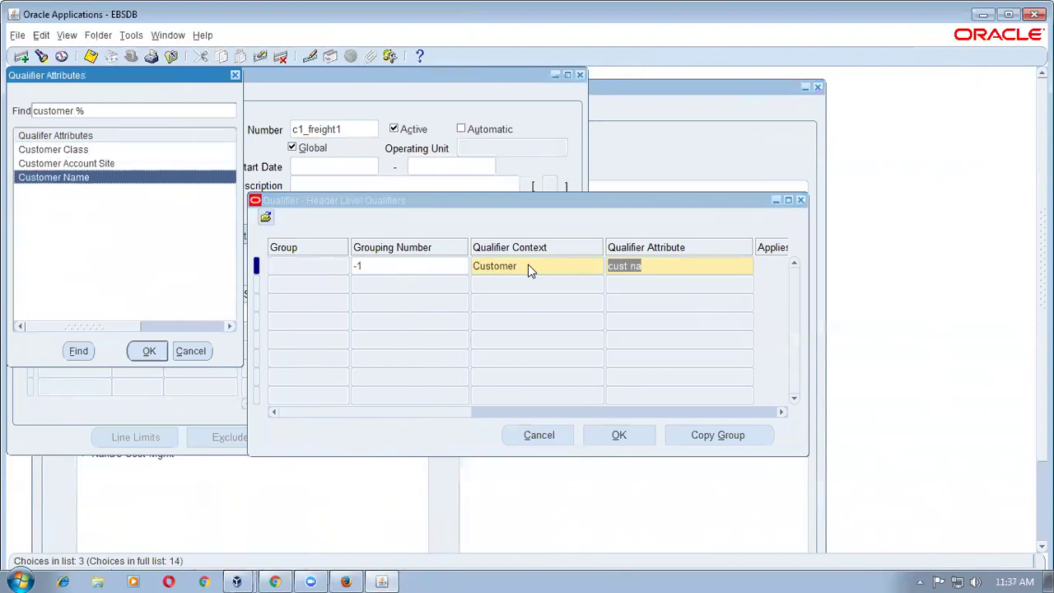
key("Return")
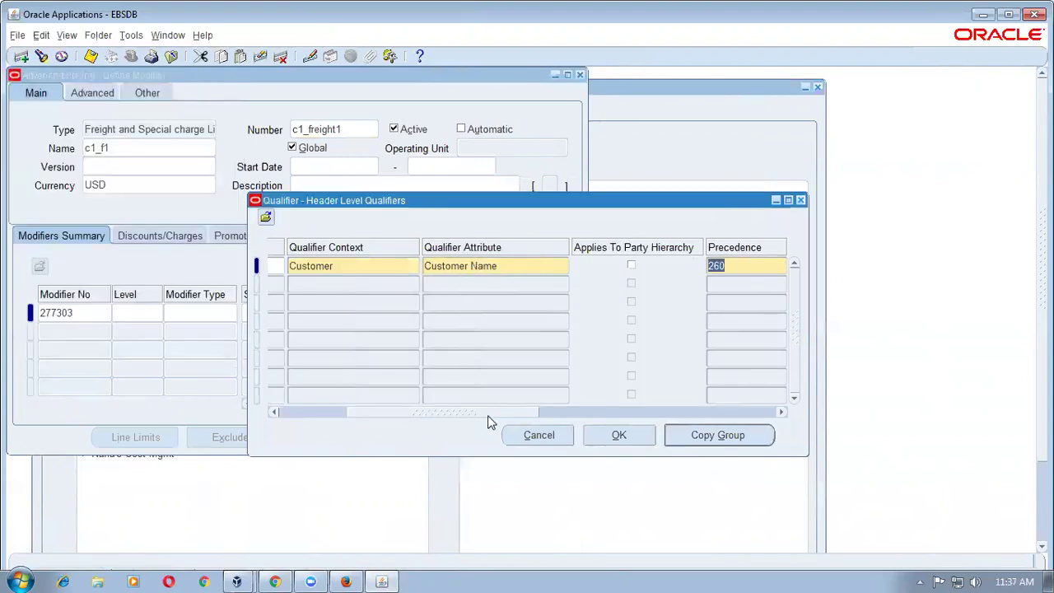
- Set the qualifier's Value From to c1_cust1 and accept the header level qualifiers
left_click_drag(487, 414, 564, 426)
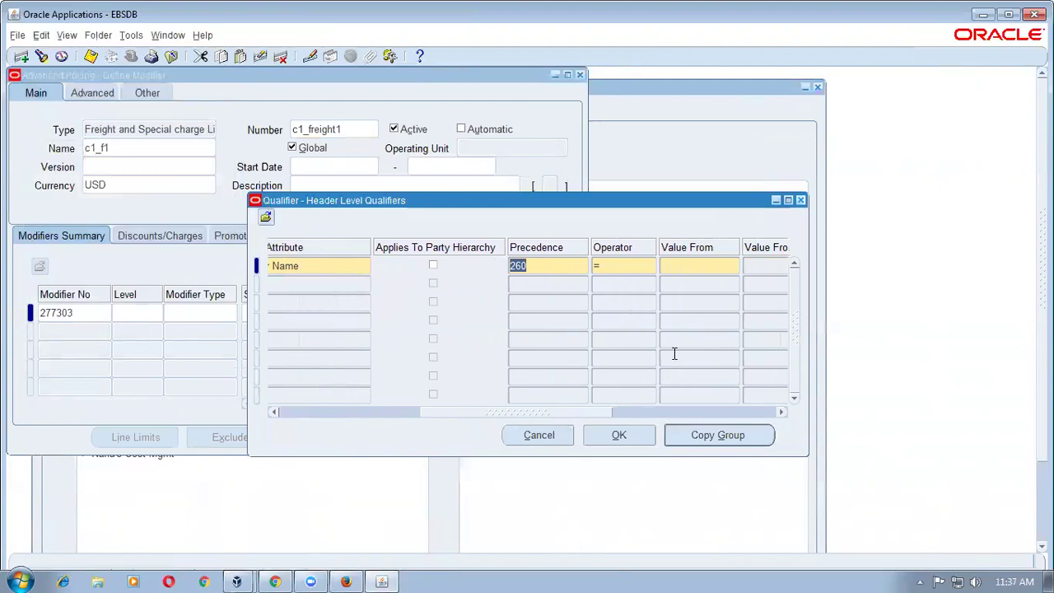
left_click(695, 267)
type("c1%")
key("shift+Tab")
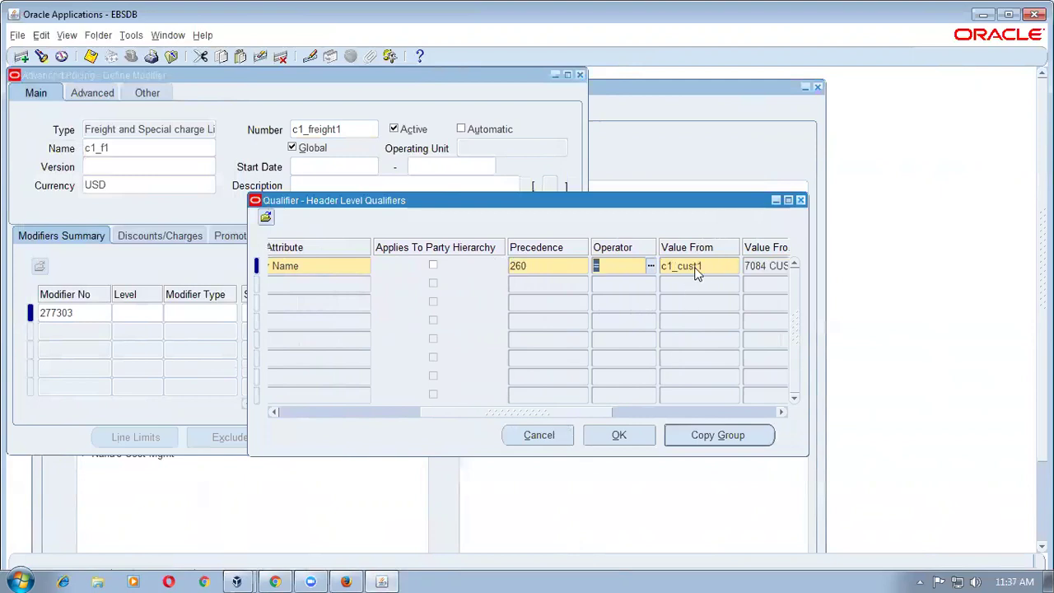
left_click(619, 434)
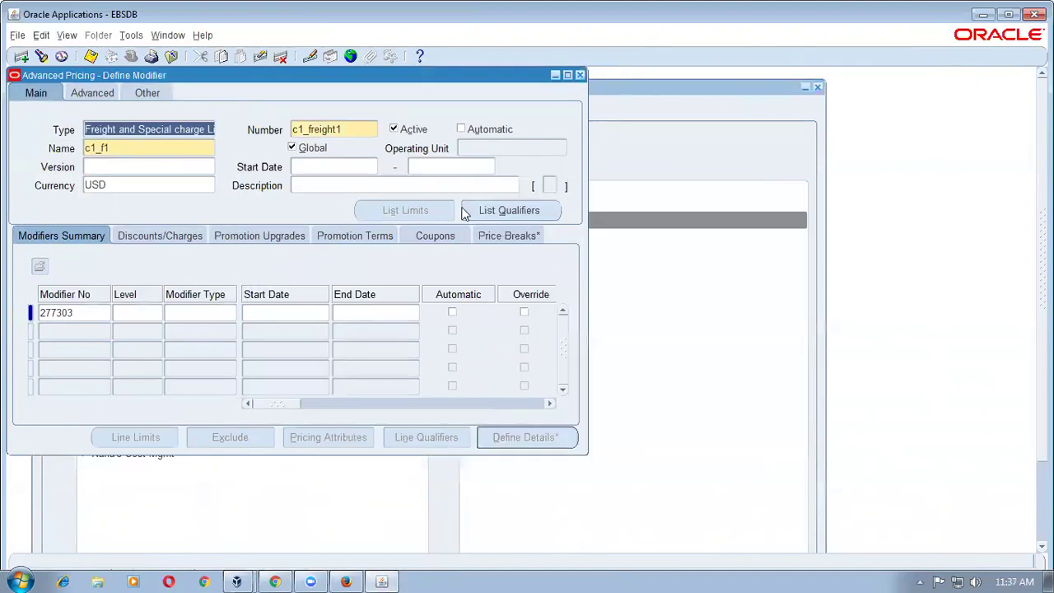
- Number the first modifier line 1 and set its level to Line
left_click(86, 312)
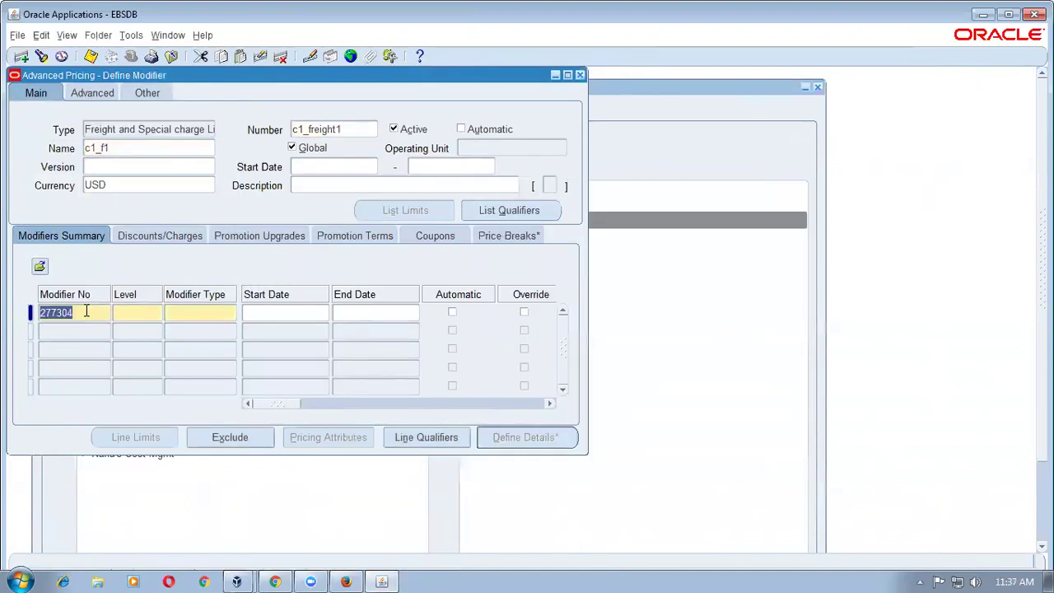
type("1")
key("Tab")
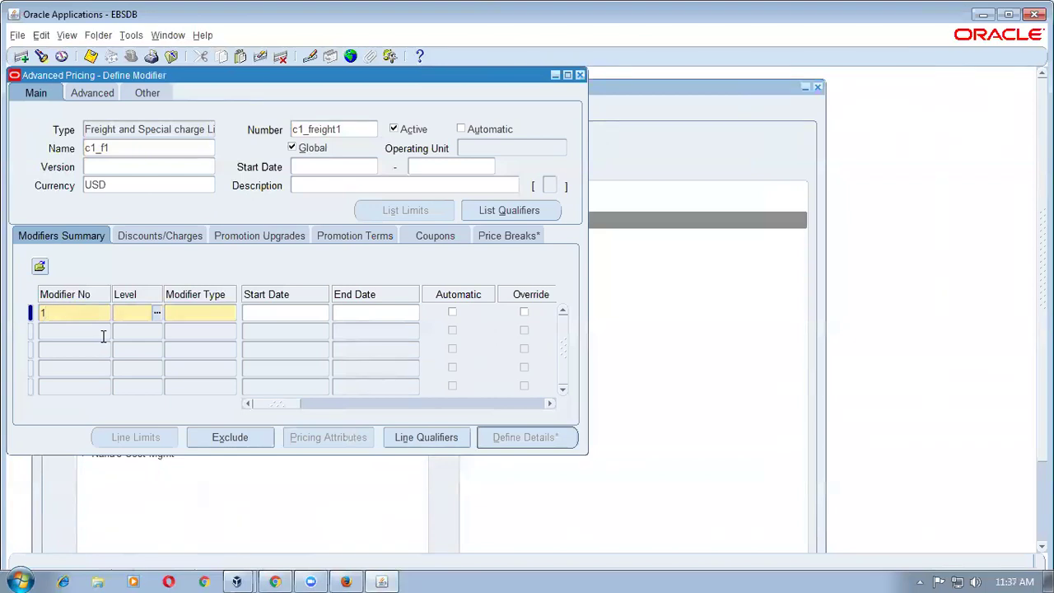
key("ctrl+l")
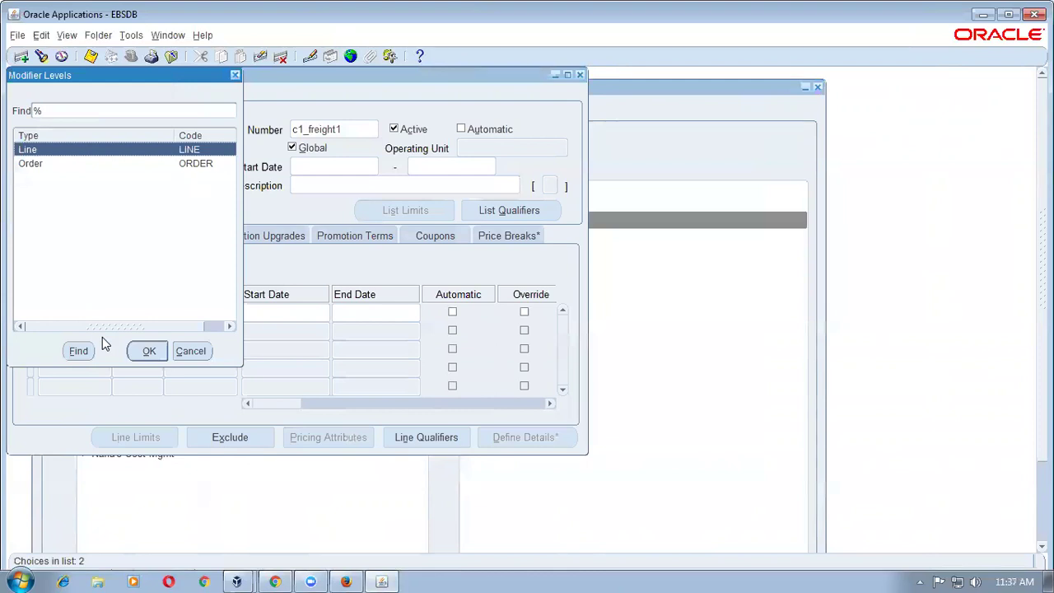
key("Return")
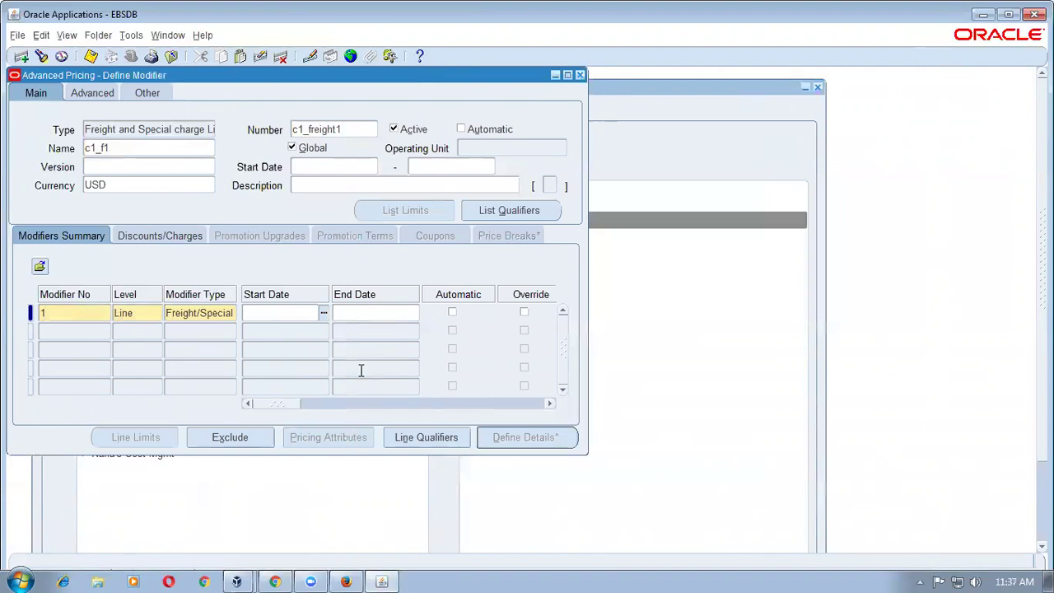
- Make modifier line 1 automatic and set its pricing phase to List Line Adjustment
left_click(452, 312)
left_click_drag(280, 404, 301, 404)
left_click(475, 313)
key("ctrl+l")
key("Return")
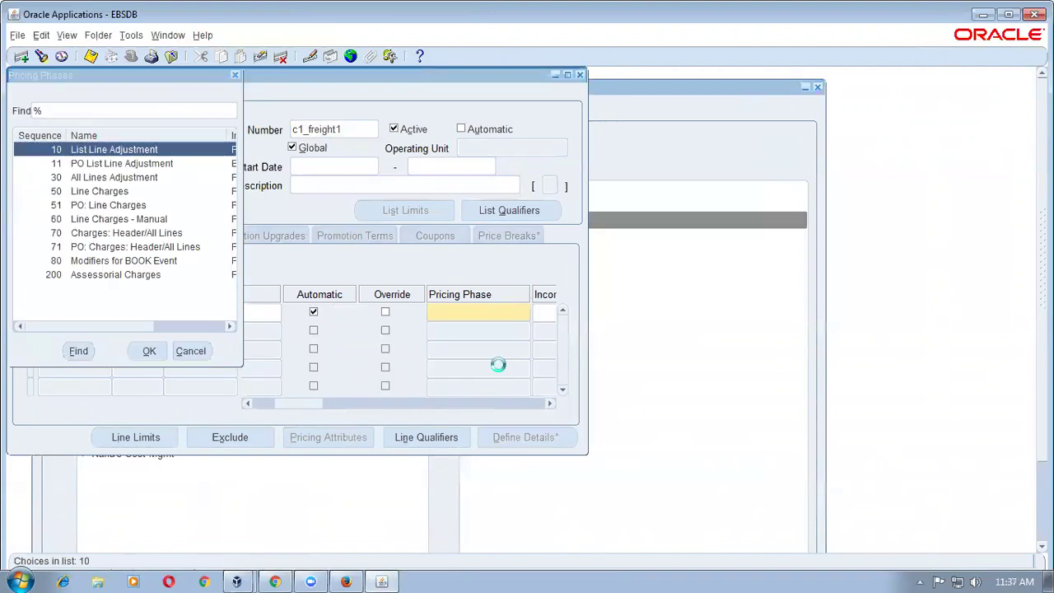
- Set the line's product attribute to Item Number and its attribute value to the item matching c1%
left_click_drag(320, 409, 381, 406)
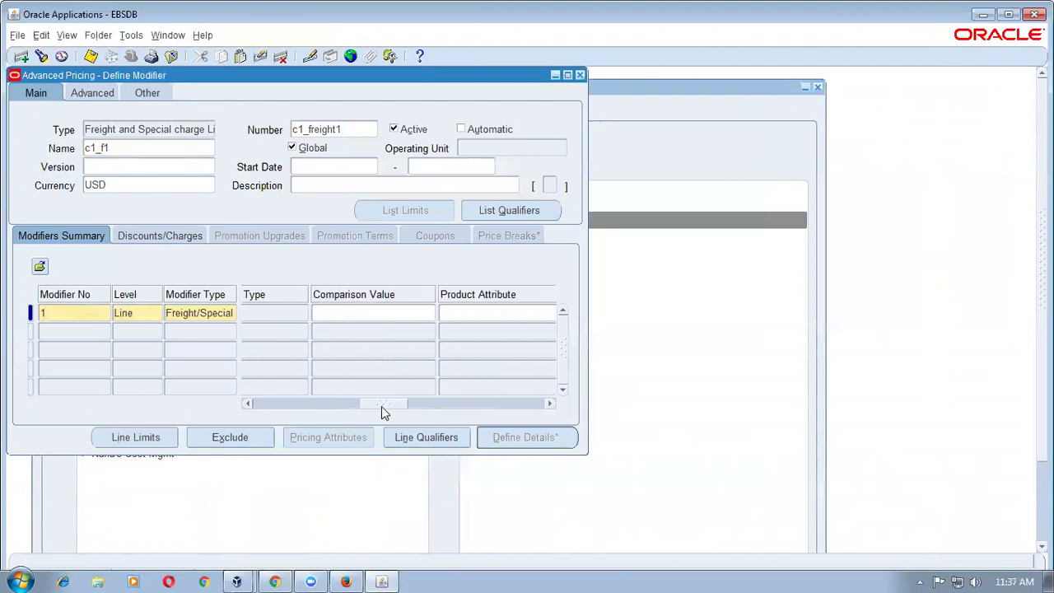
left_click(486, 313)
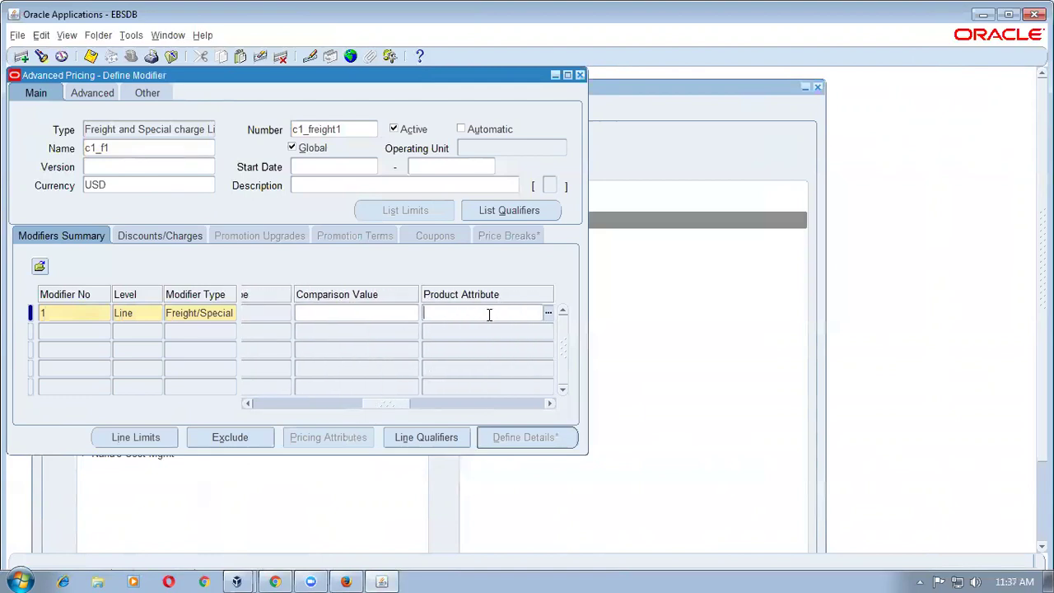
type("item num")
key("Tab")
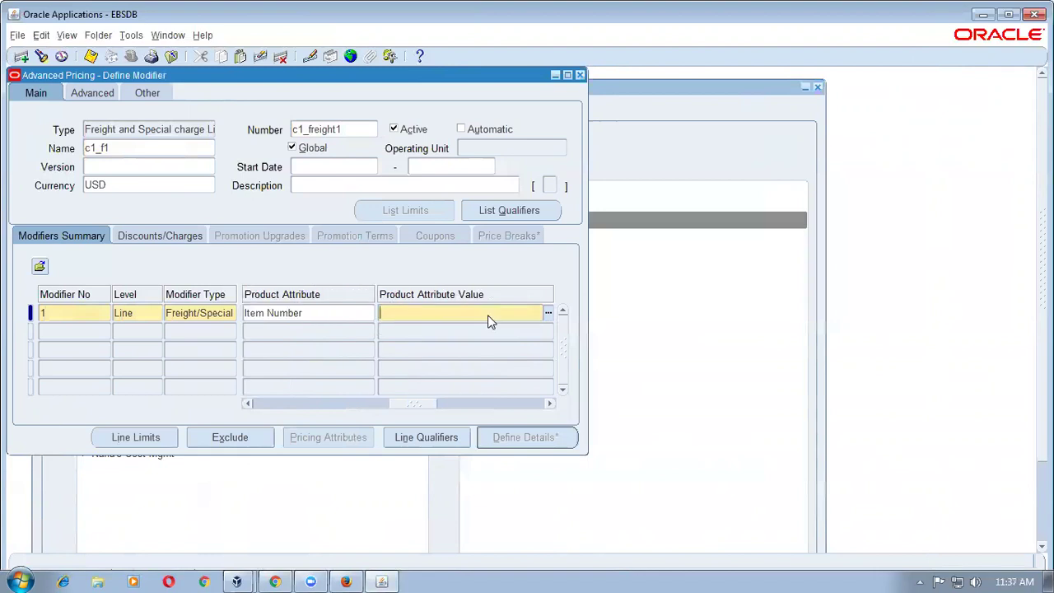
type("c1%")
key("Tab")
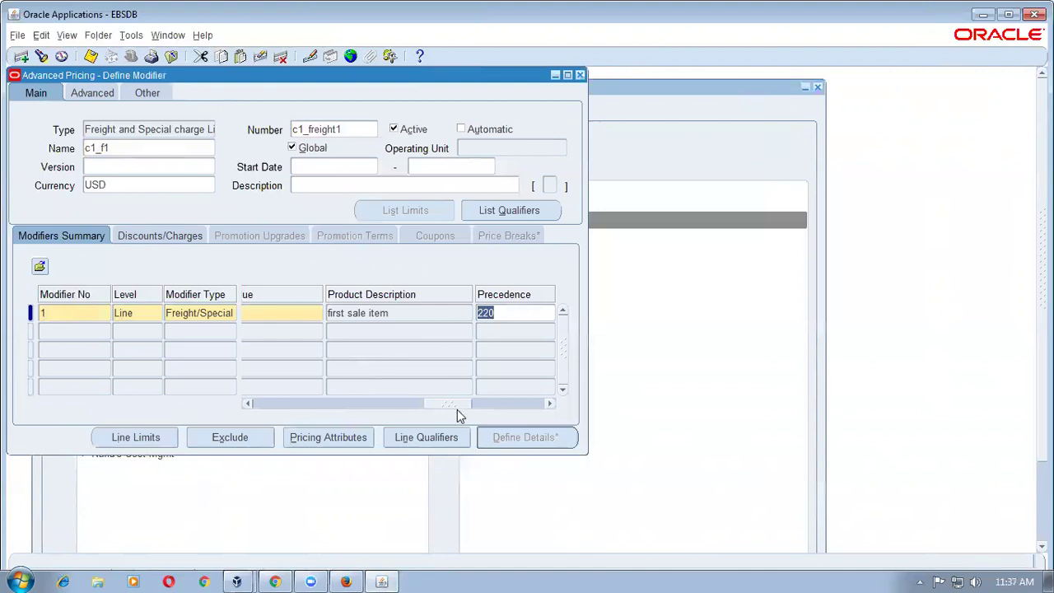
- Set the modifier line's volume type to Item Quantity and its break type to Point
left_click_drag(439, 403, 378, 403)
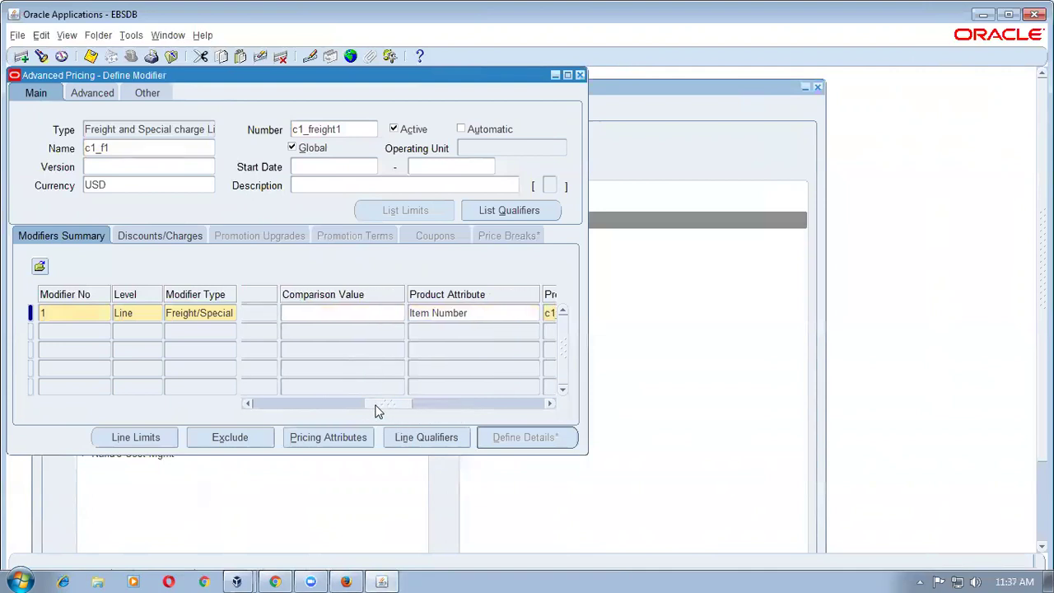
left_click(477, 315)
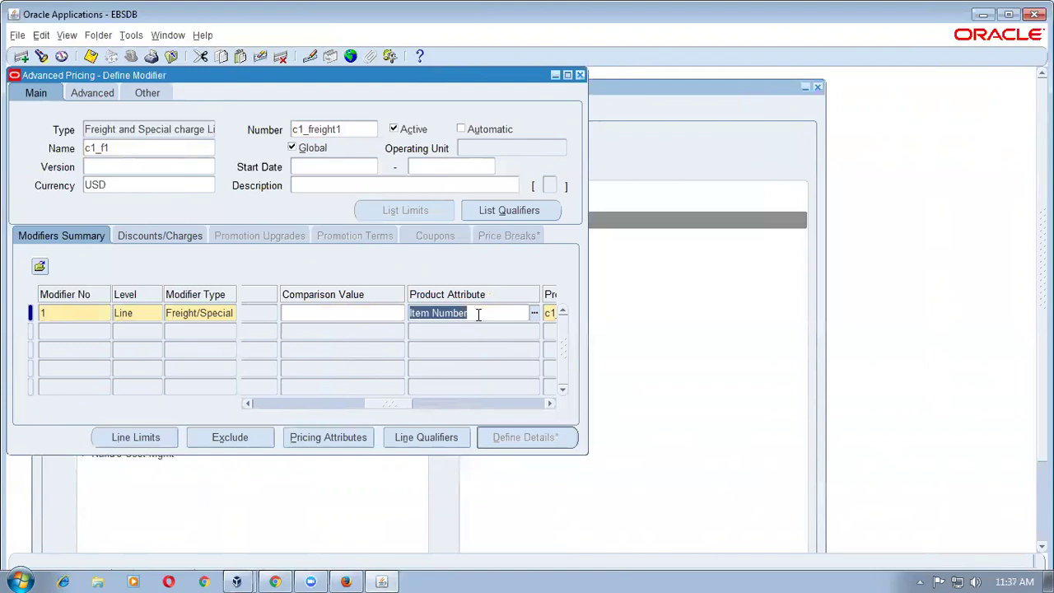
left_click_drag(388, 410, 481, 409)
left_click(402, 313)
type("item")
key("Tab")
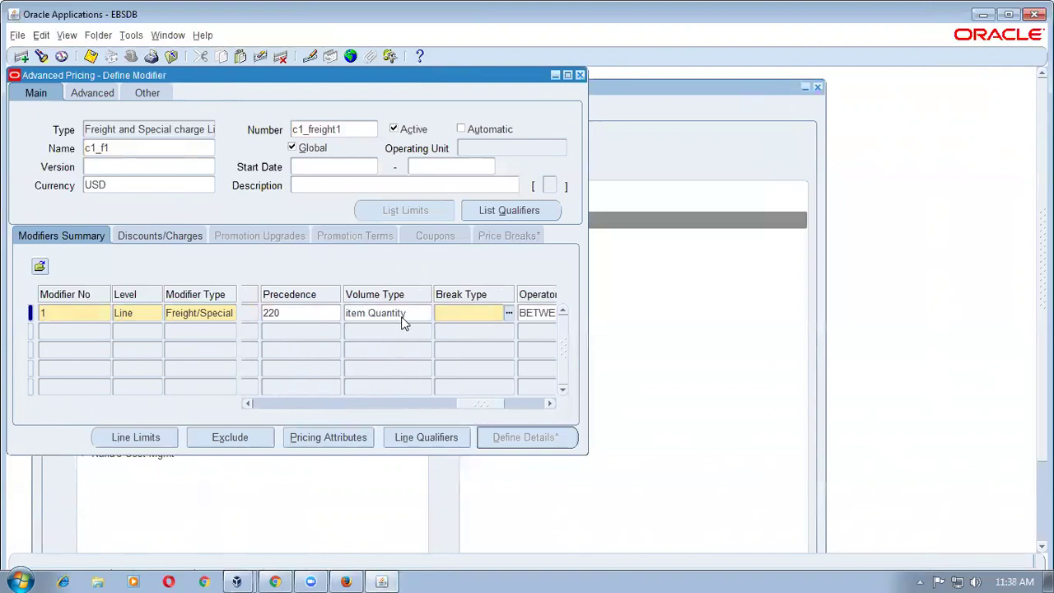
key("ctrl+l")
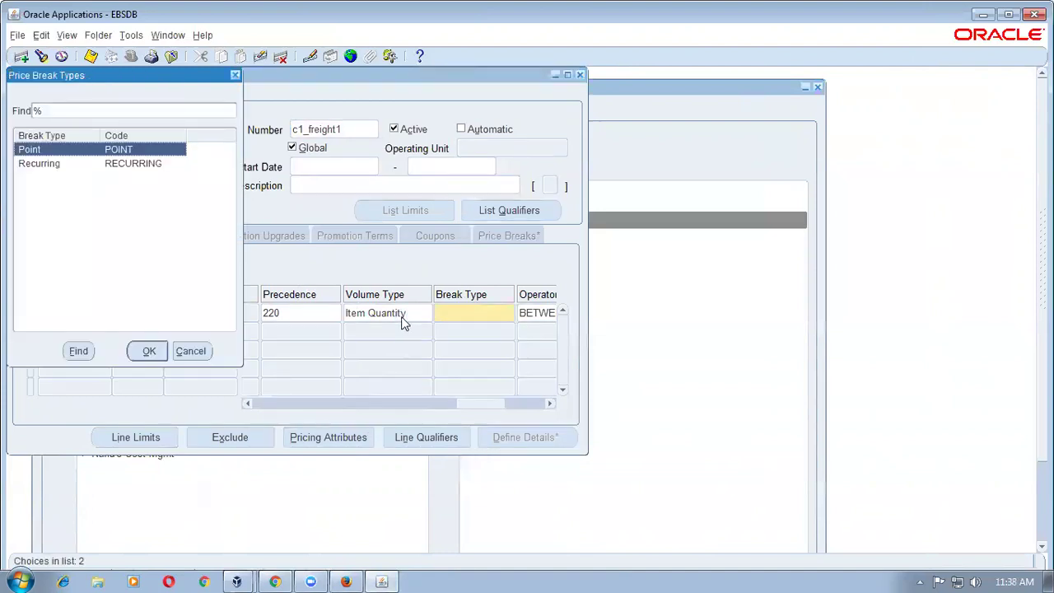
key("Return")
- Set the modifier line's unit of measure to Ea (Each)
key("Tab")
key("Tab")
type("Ea")
key("Tab")
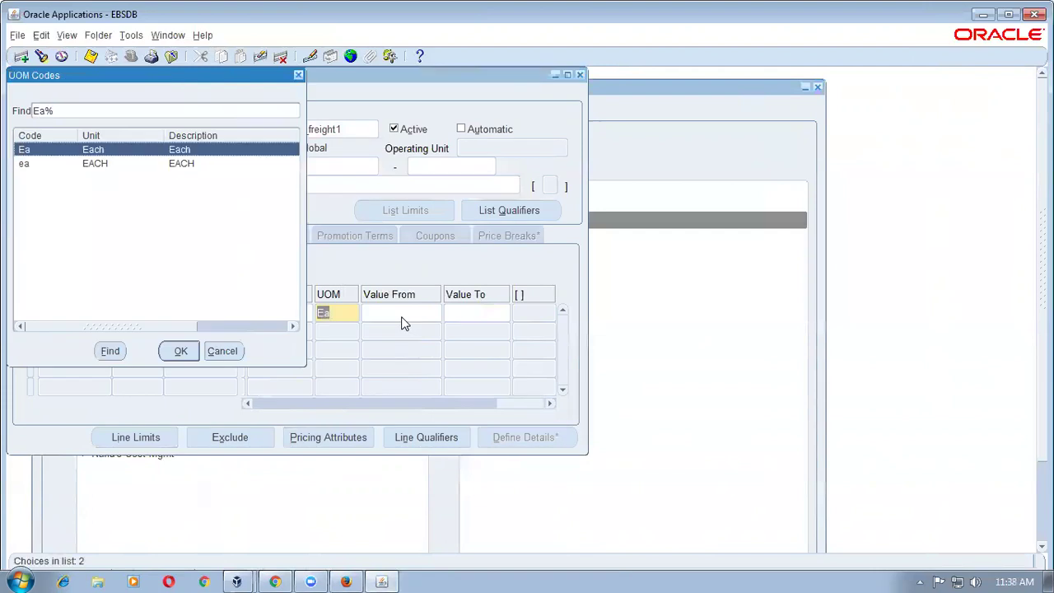
key("Return")
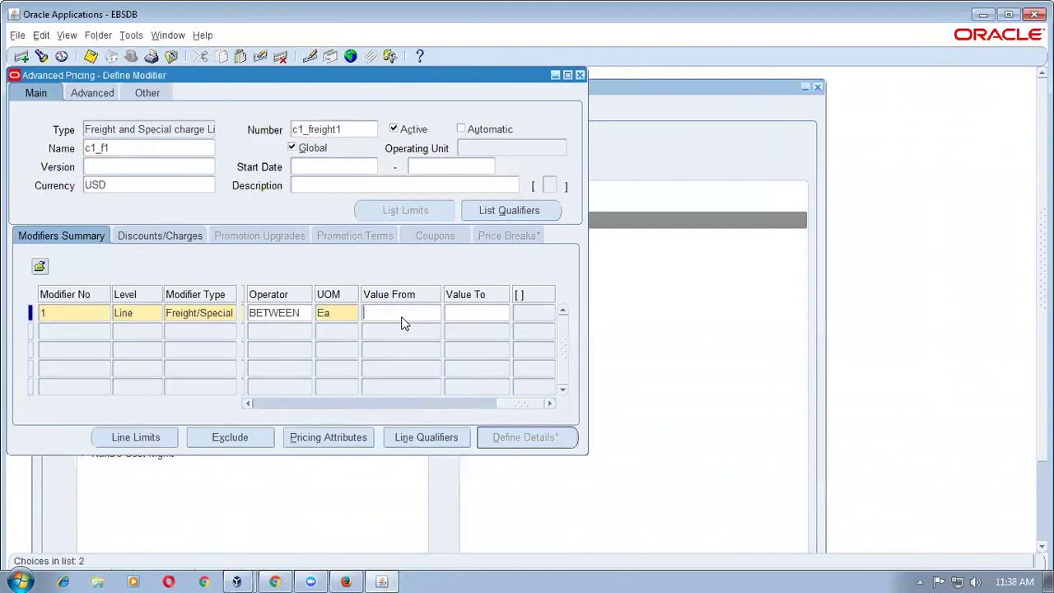
- Set the modifier line's value range from 0 to 5
type("0")
key("Tab")
type("5")
- Set the modifier line's charge name to Installation Fee
left_click(177, 240)
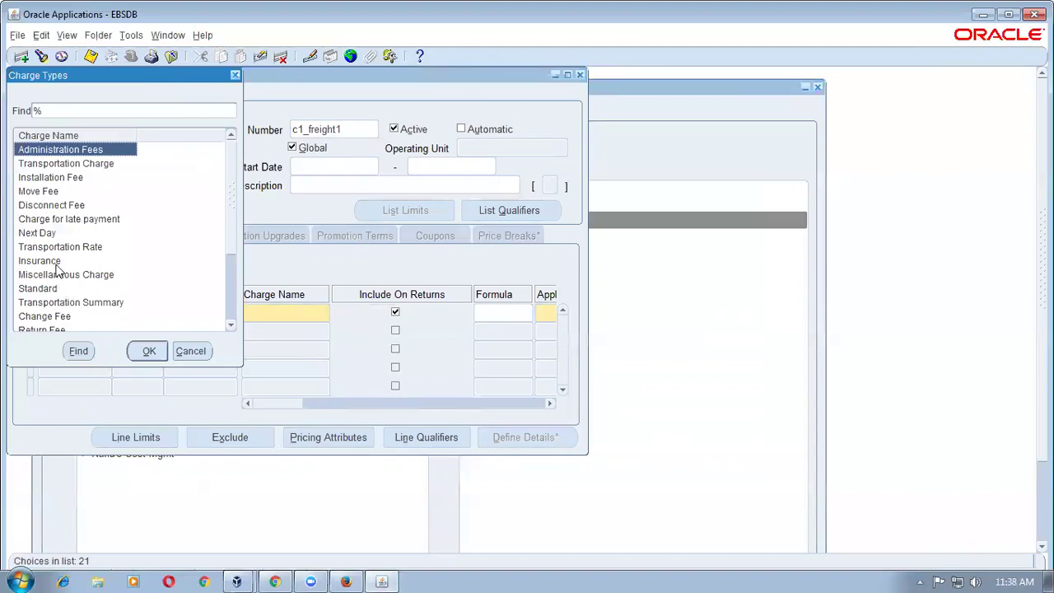
left_click(58, 177)
left_click(145, 350)
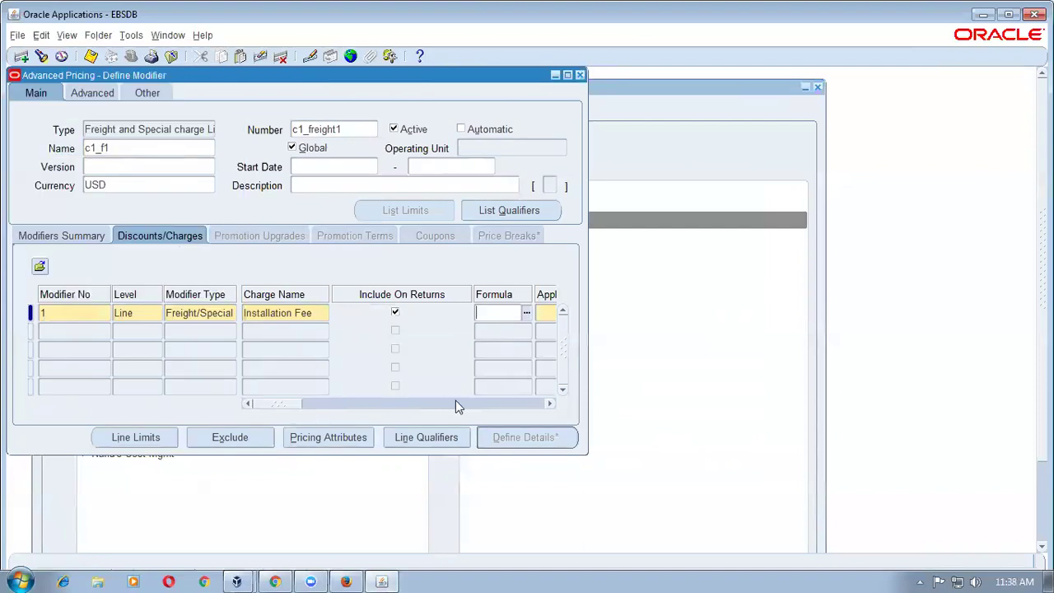
- Set the charge's application method to Percent with a value of 10 and save the modifier list
left_click_drag(284, 406, 325, 405)
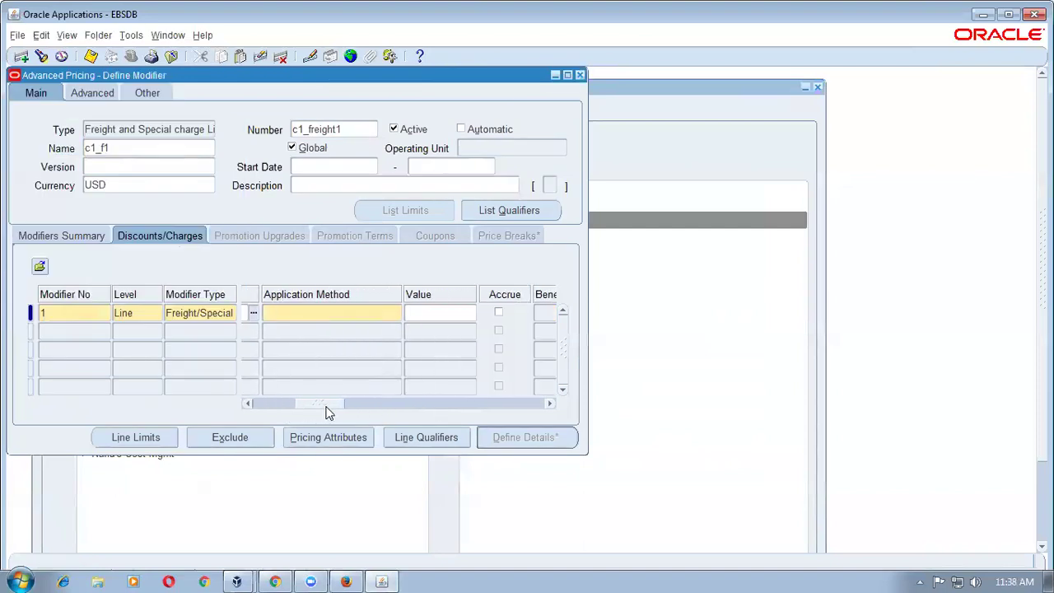
left_click(353, 316)
type("per")
key("Tab")
type("10")
key("Tab")
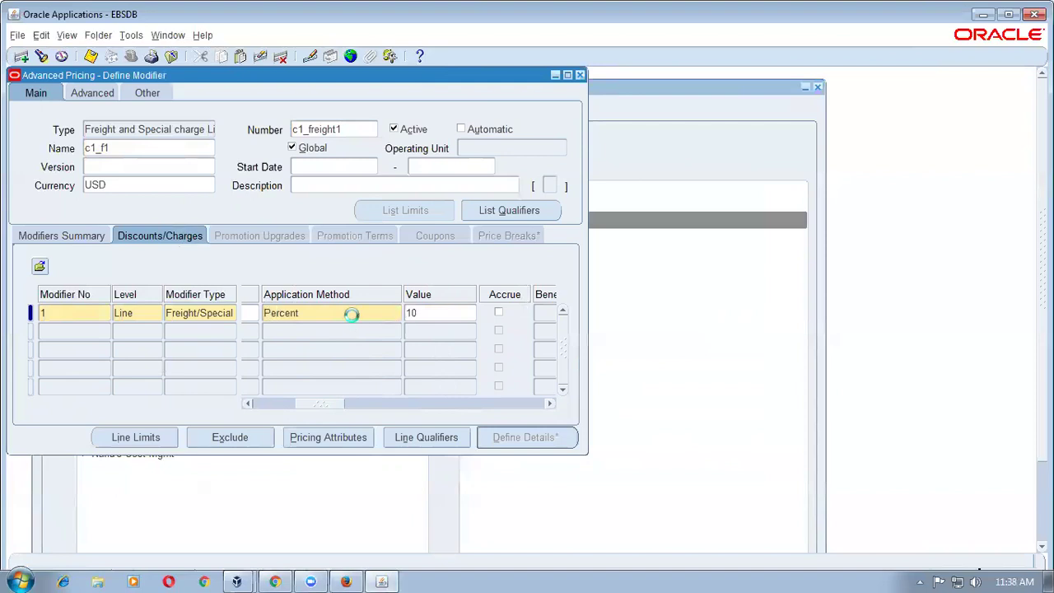
key("ctrl+s")
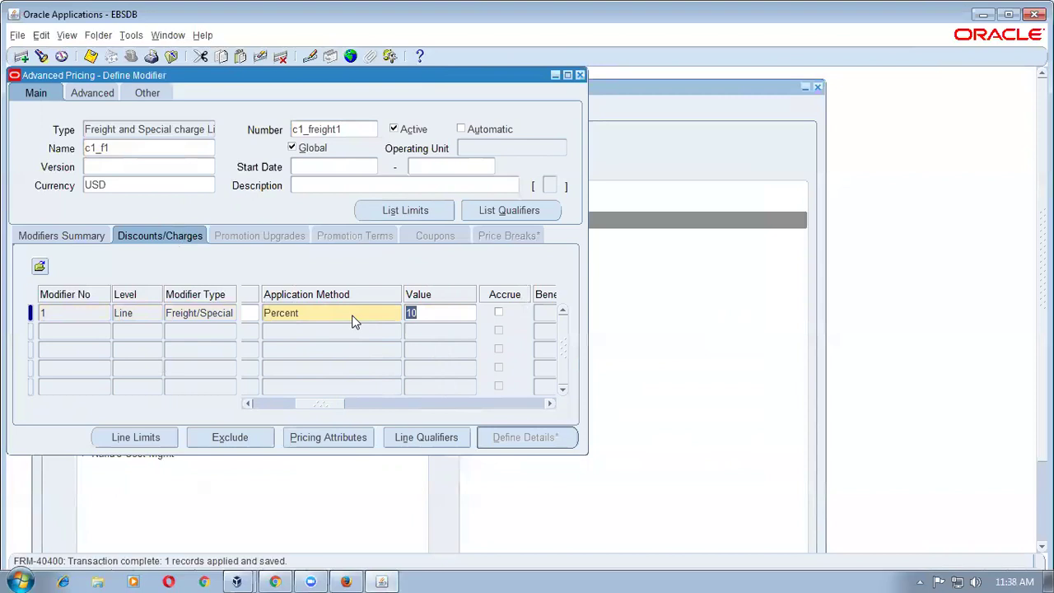
- Review the value range of the saved modifier line in its summary
left_click(46, 237)
left_click_drag(269, 406, 513, 411)
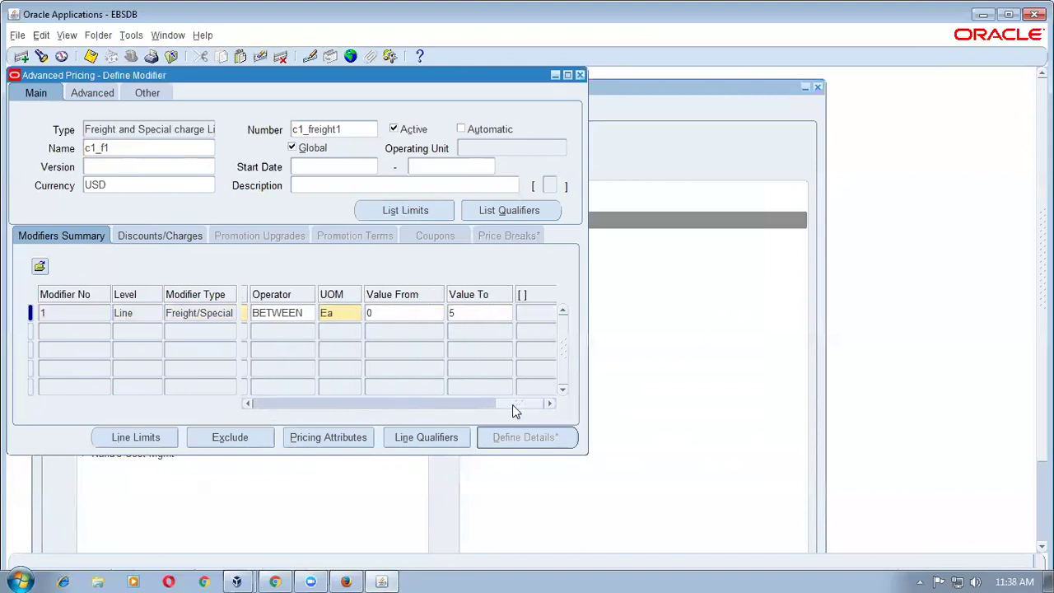
double_click(490, 313)
- Query modifier lists with numbers matching c%, deactivate the promotion list c1_p1 and save
left_click(336, 132)
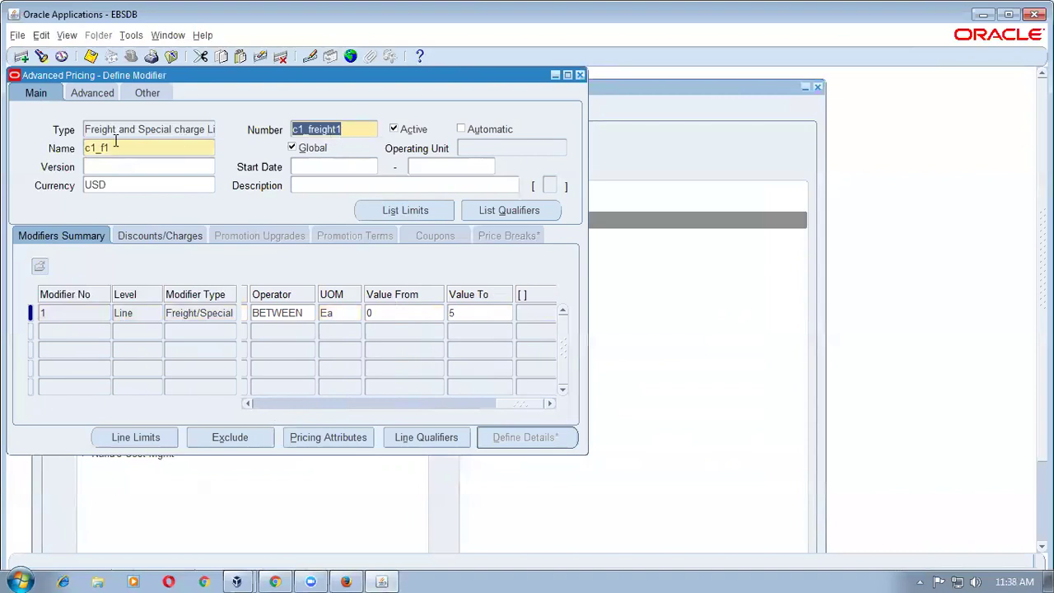
left_click(149, 129)
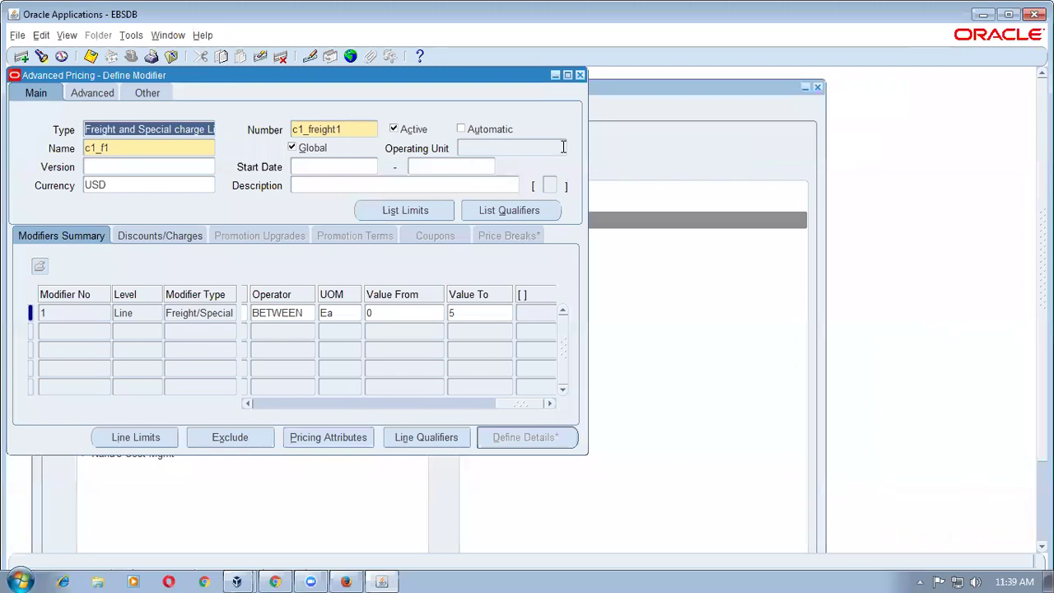
key("F11")
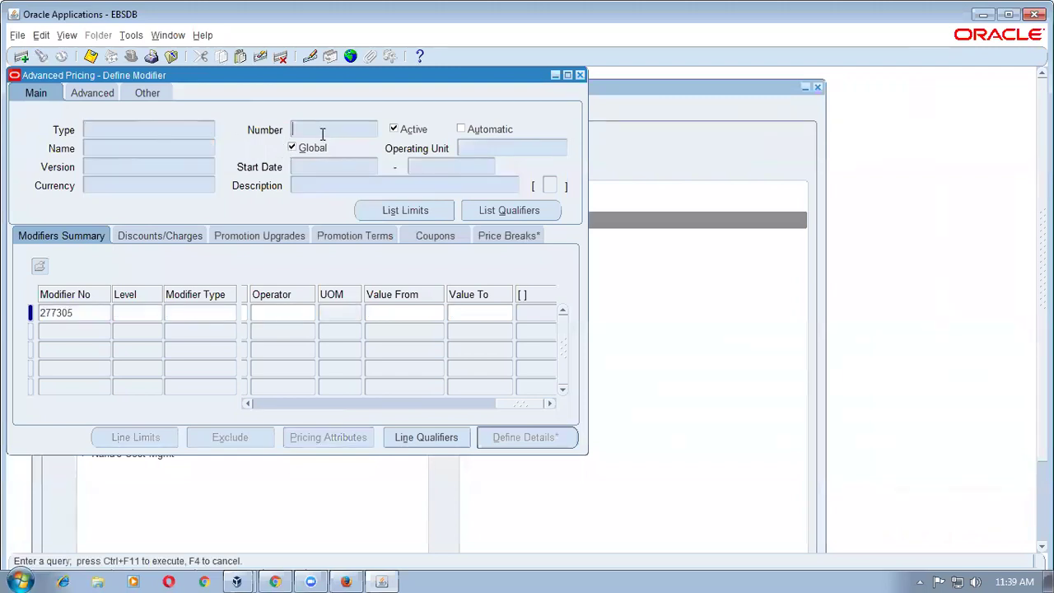
type("c%")
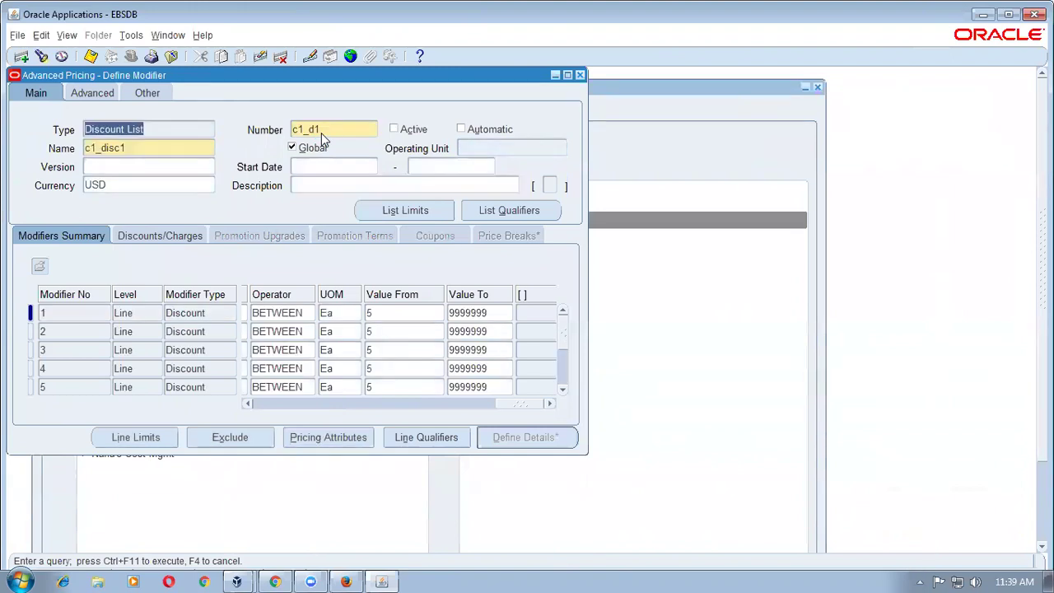
key("Down")
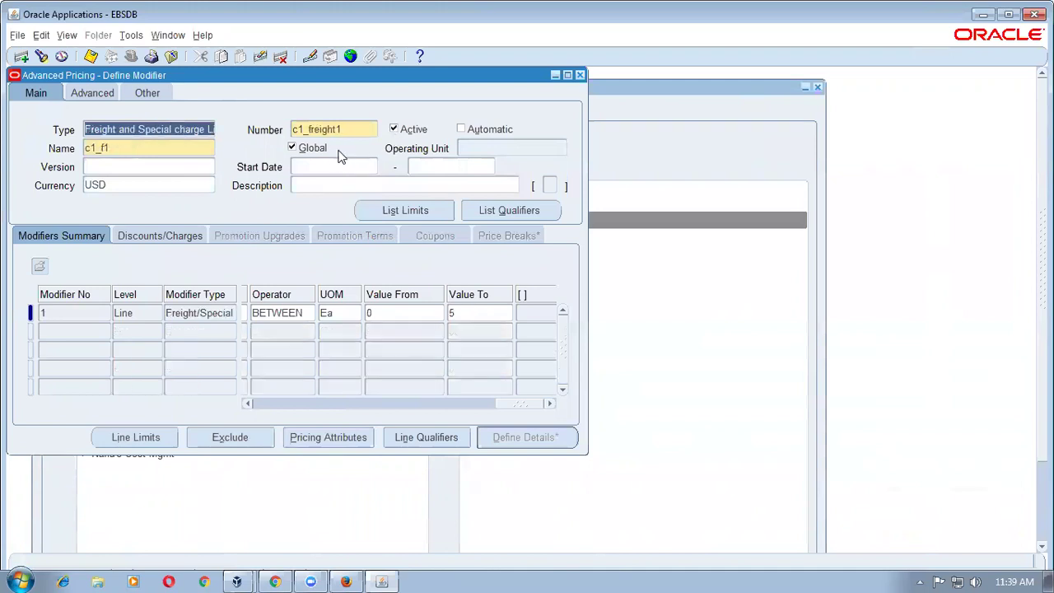
key("Down")
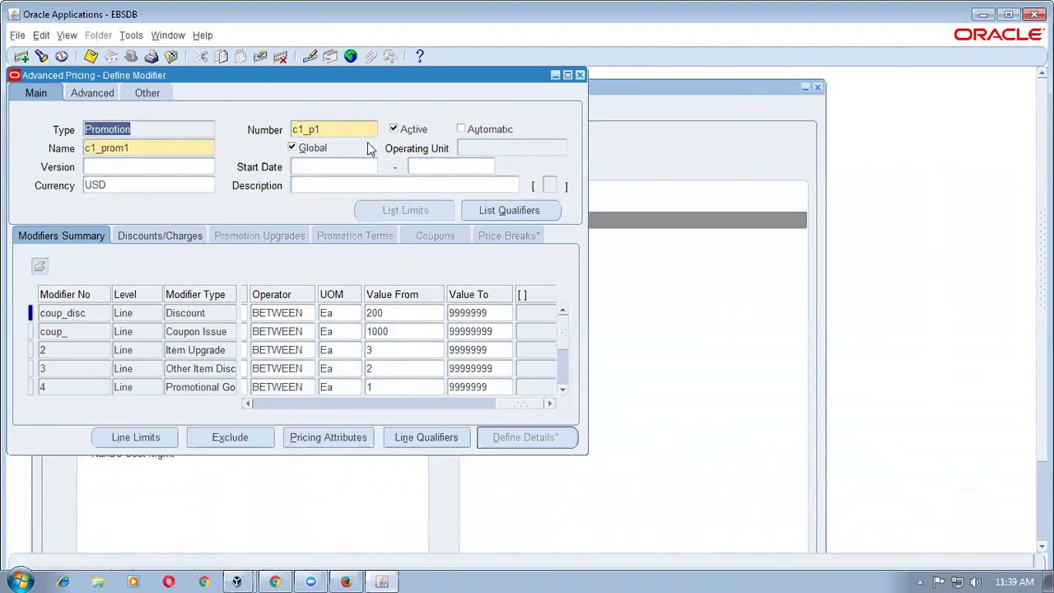
left_click(394, 129)
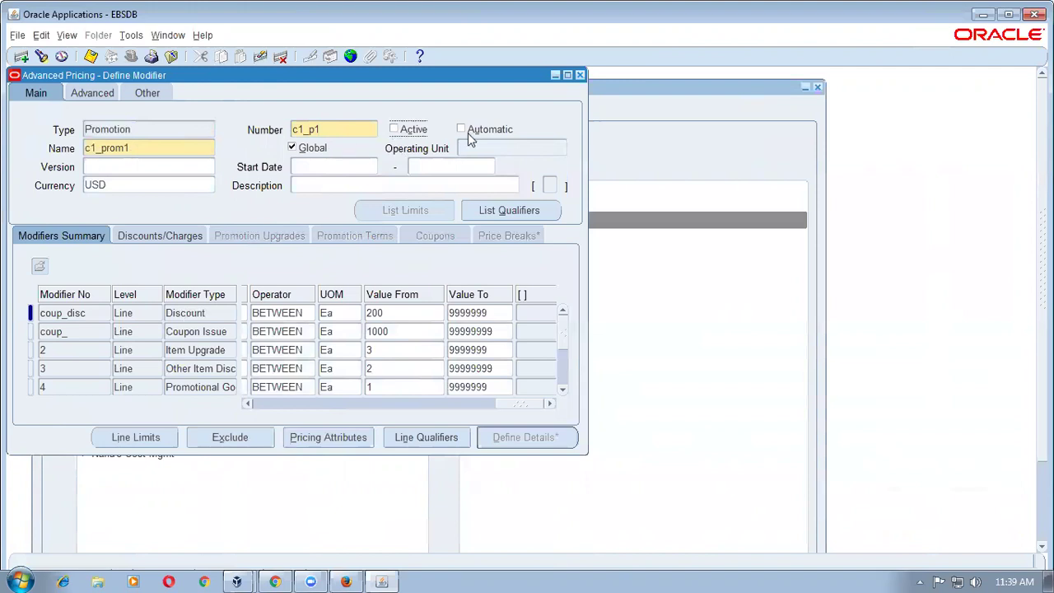
key("ctrl+s")
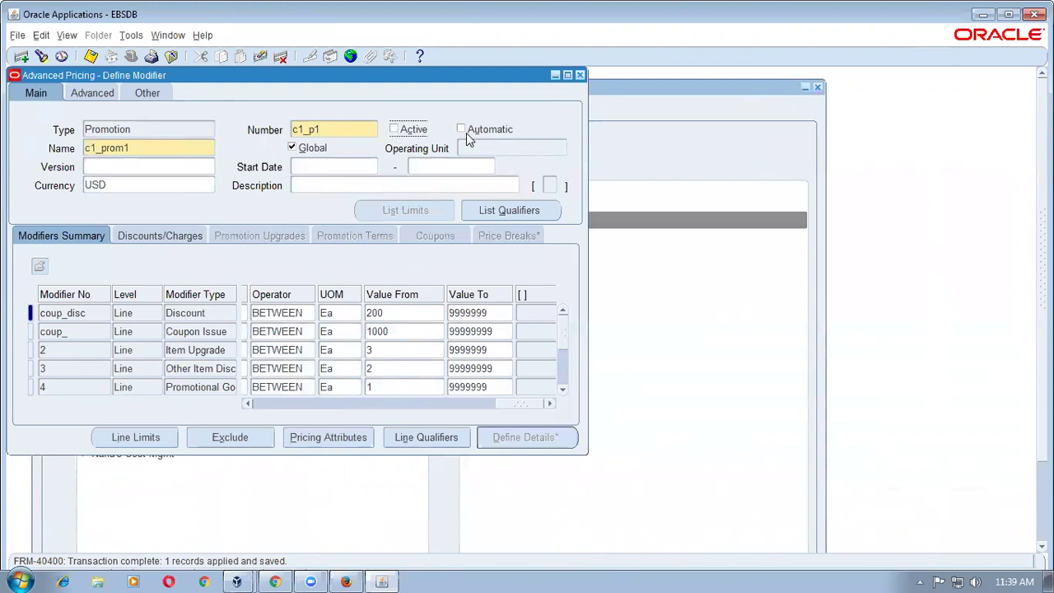
- Check the active status of the other queried modifier lists, including c1_freight1
double_click(344, 130)
key("Down")
key("Down")
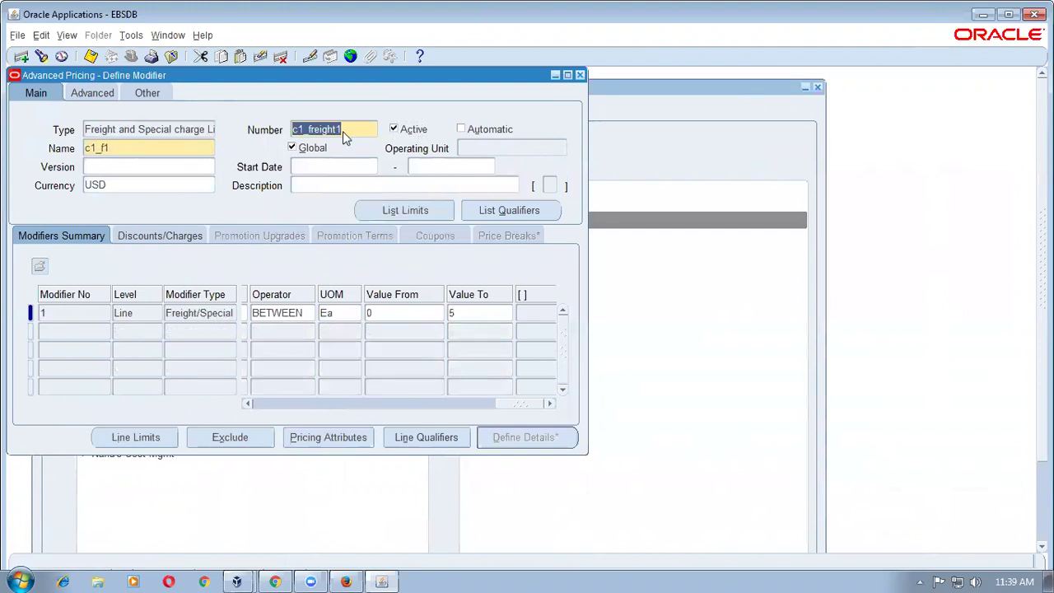
key("Up")
- Switch to a new sales order, set its customer to c1_cust1 and go to its line items
left_click_drag(332, 85, 528, 225)
left_click(495, 208)
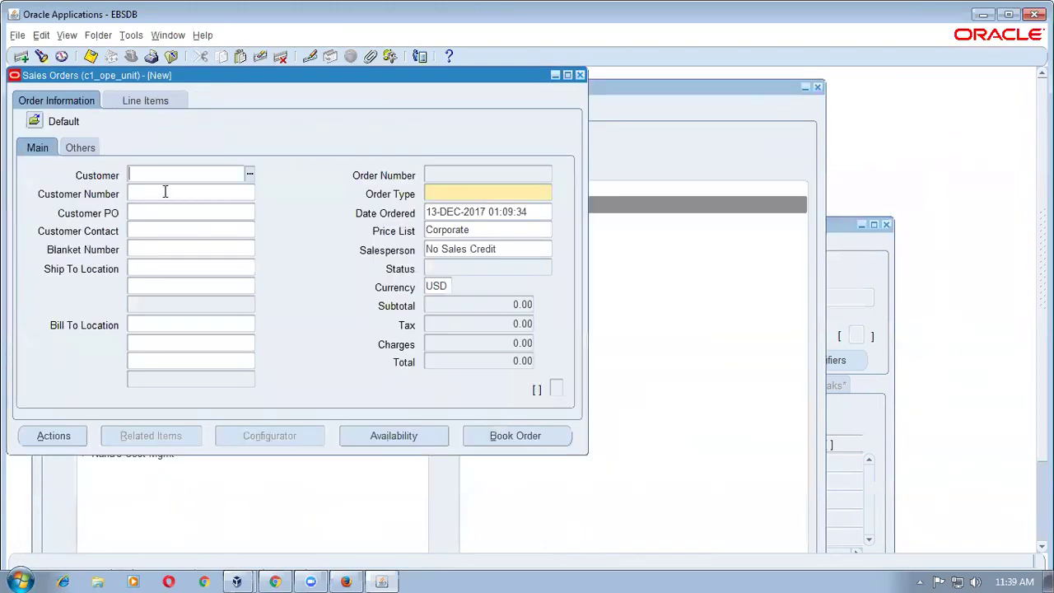
type("c1%")
key("Tab")
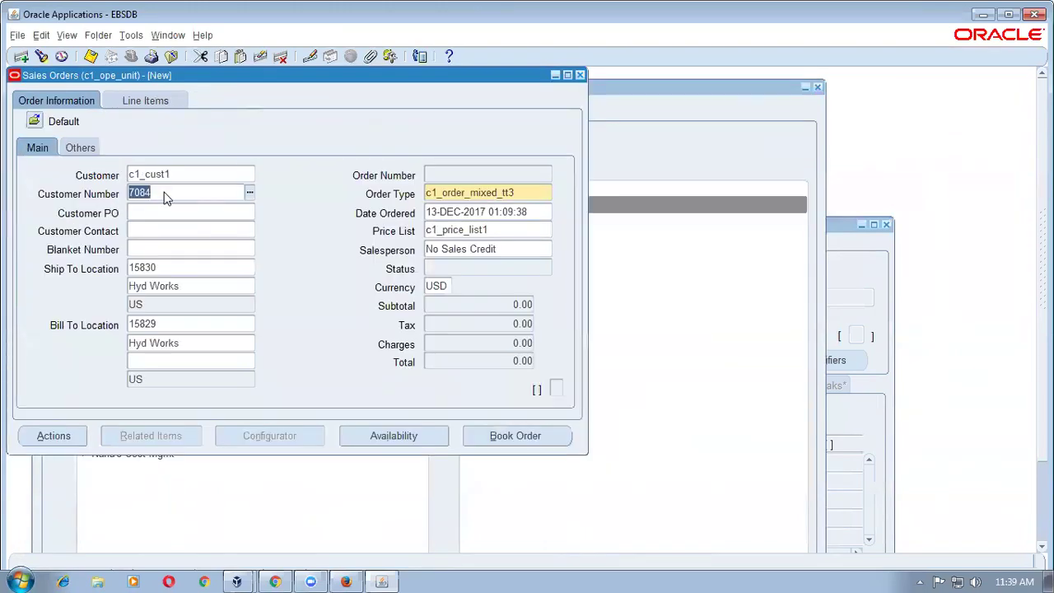
left_click(83, 150)
left_click(139, 101)
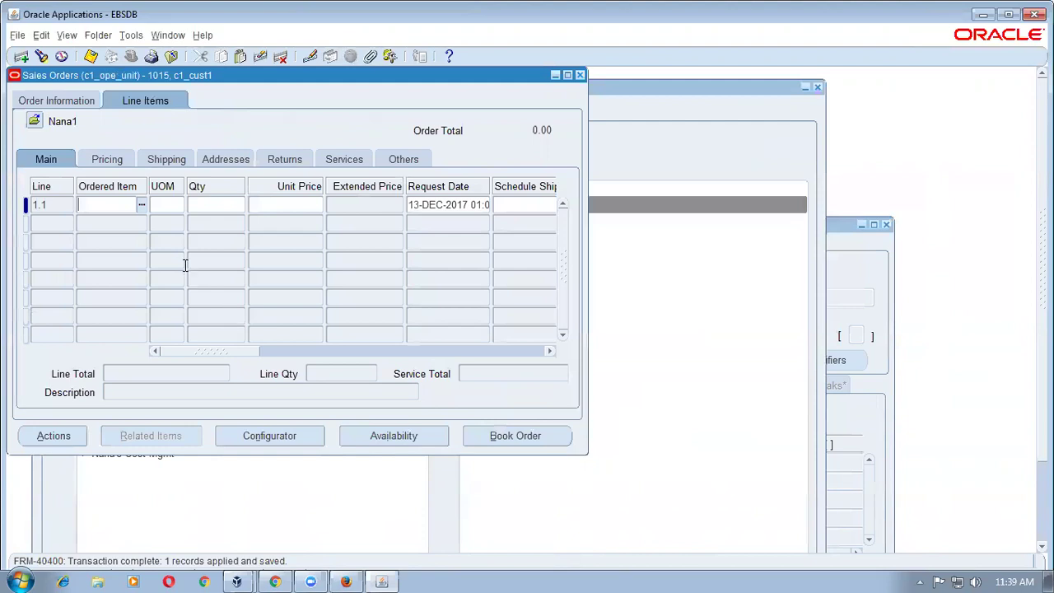
- Add an order line for item c1_sale_item1 with quantity 1 and save the order
type("c1%")
key("Tab")
key("Tab")
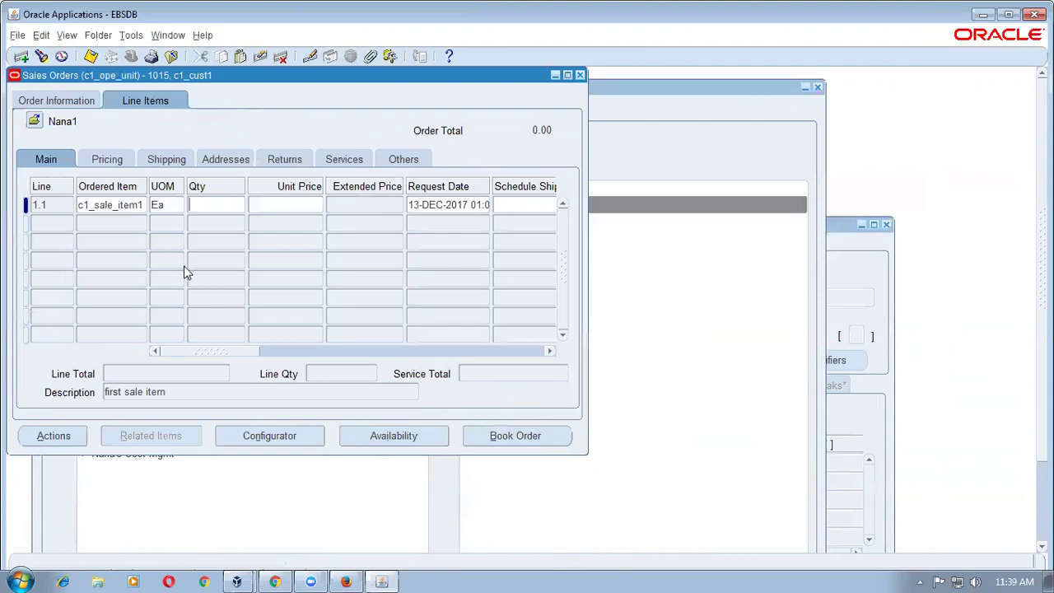
type("1")
key("Tab")
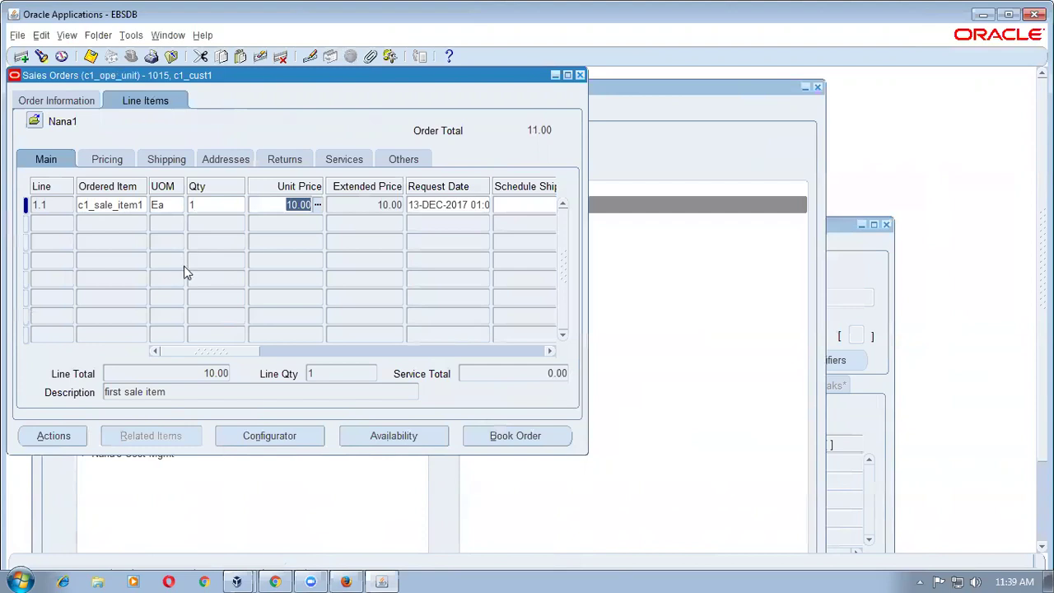
key("ctrl+s")
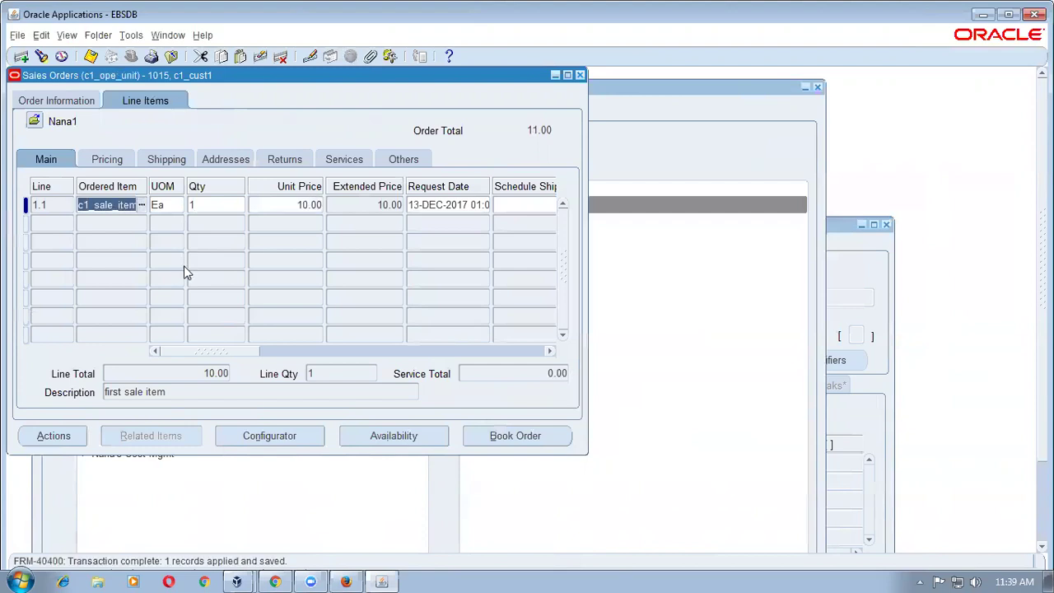
- Check the line's unit price and the order total, and view the order-level Charges
left_click(295, 204)
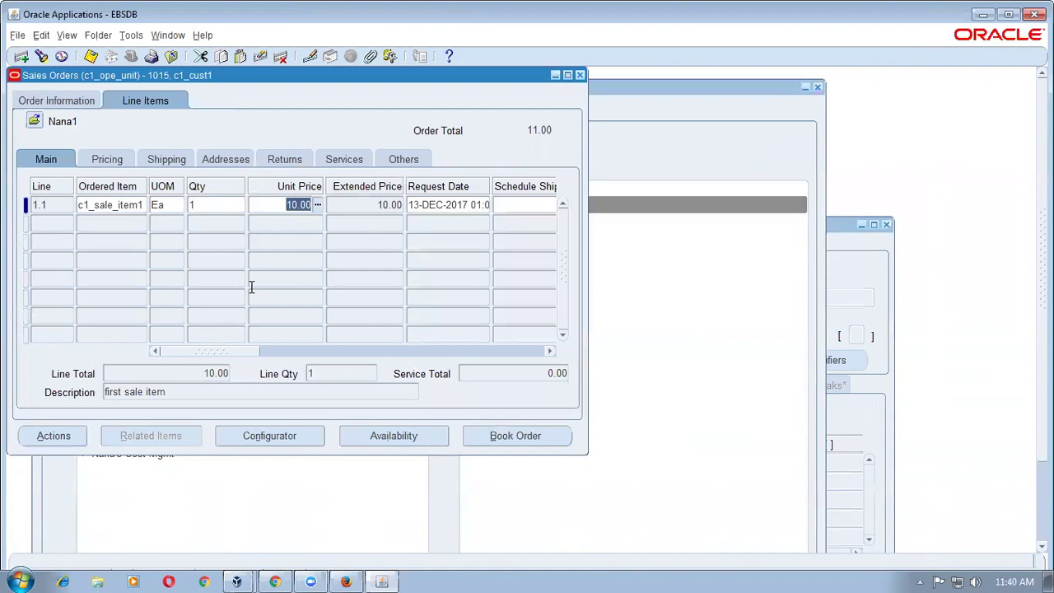
left_click(531, 131)
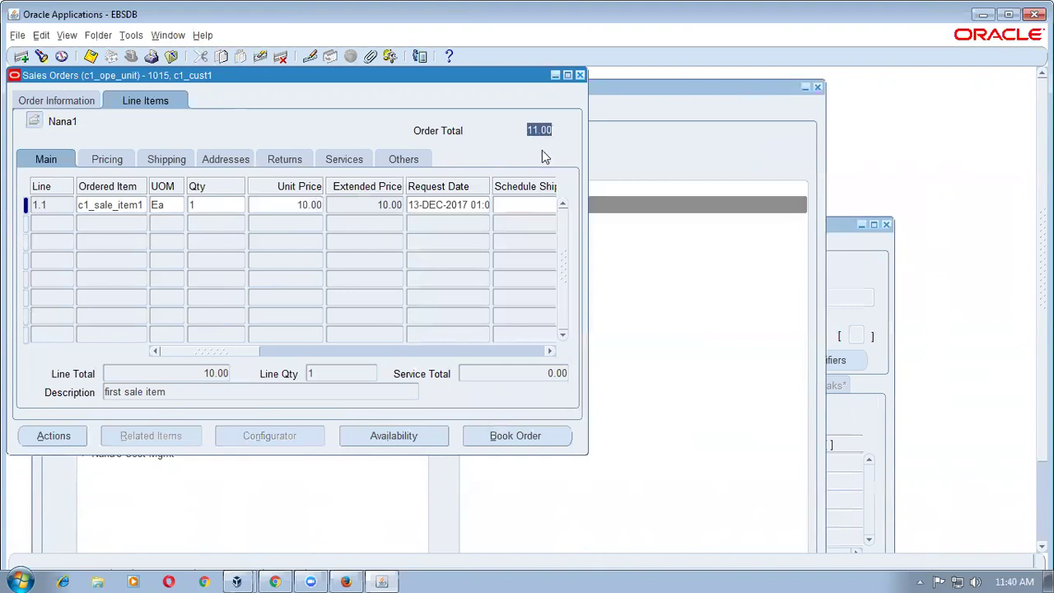
left_click(49, 435)
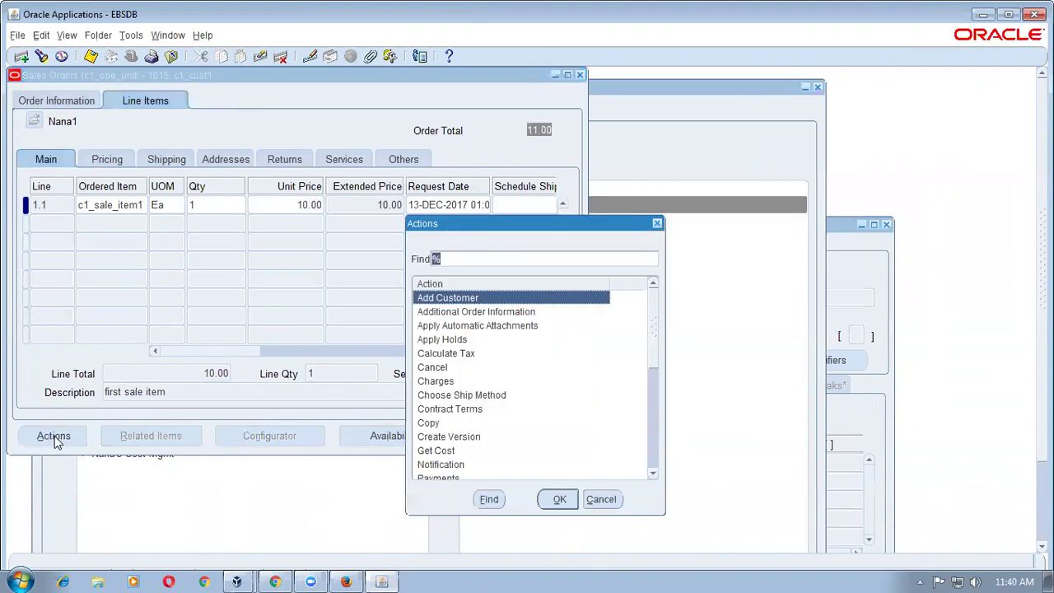
left_click(445, 393)
left_click(444, 381)
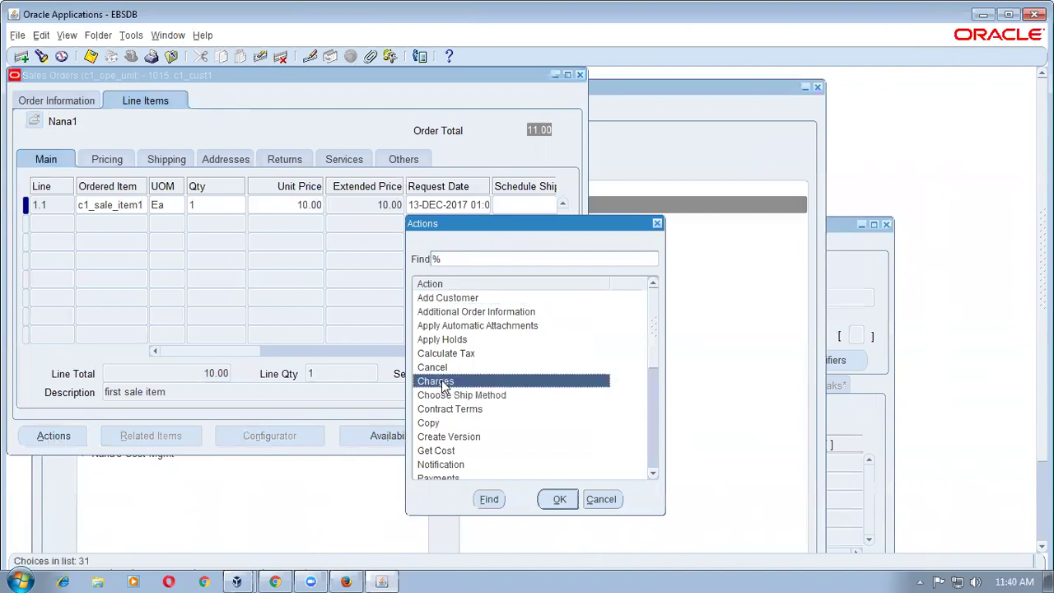
left_click(554, 499)
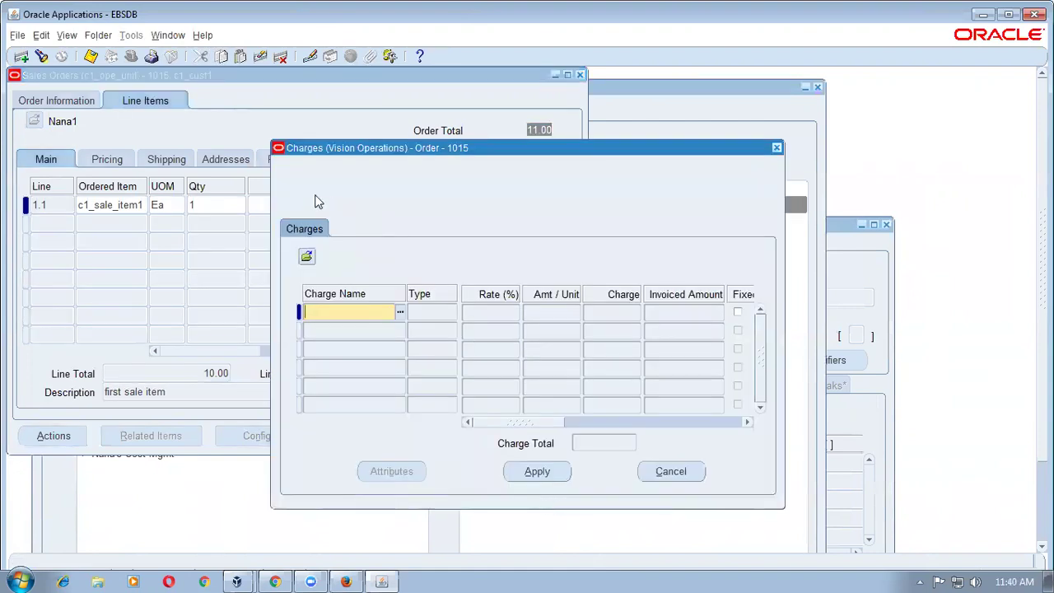
left_click(776, 148)
- Review the main order information and view the order's Charges from the order header
left_click(136, 205)
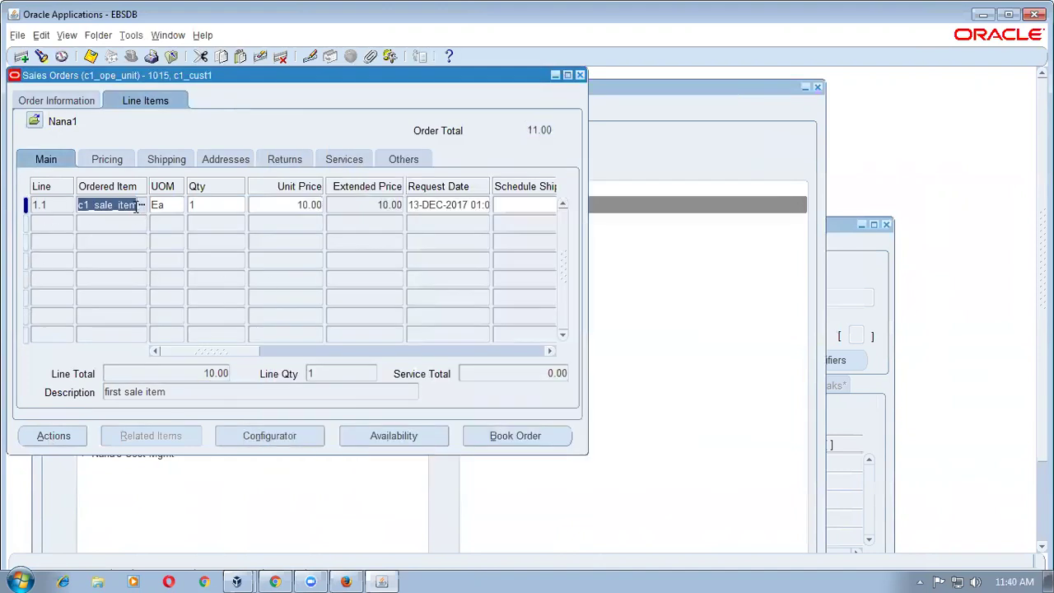
left_click(66, 102)
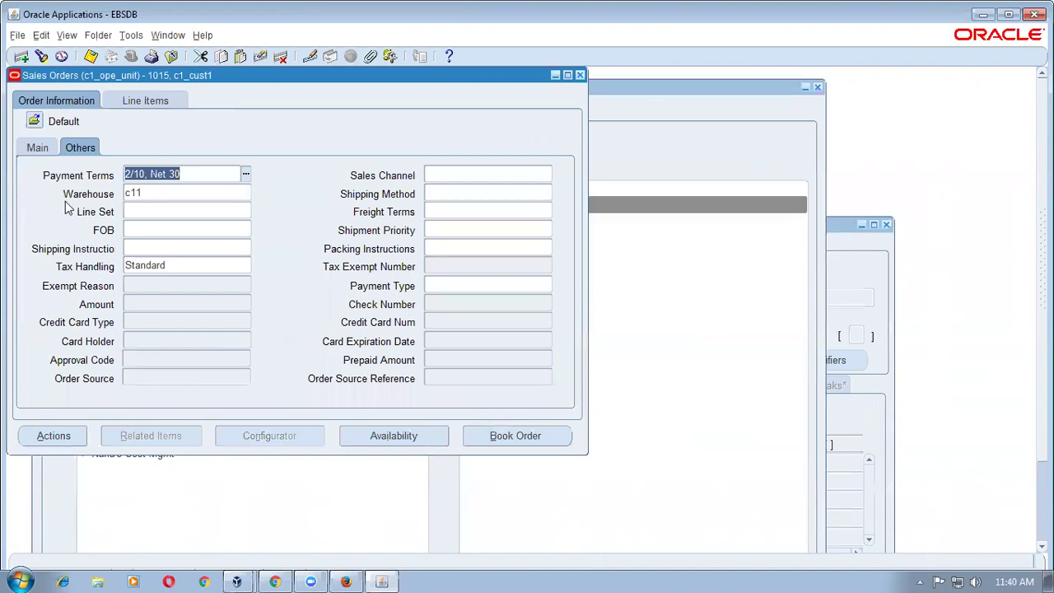
left_click(37, 148)
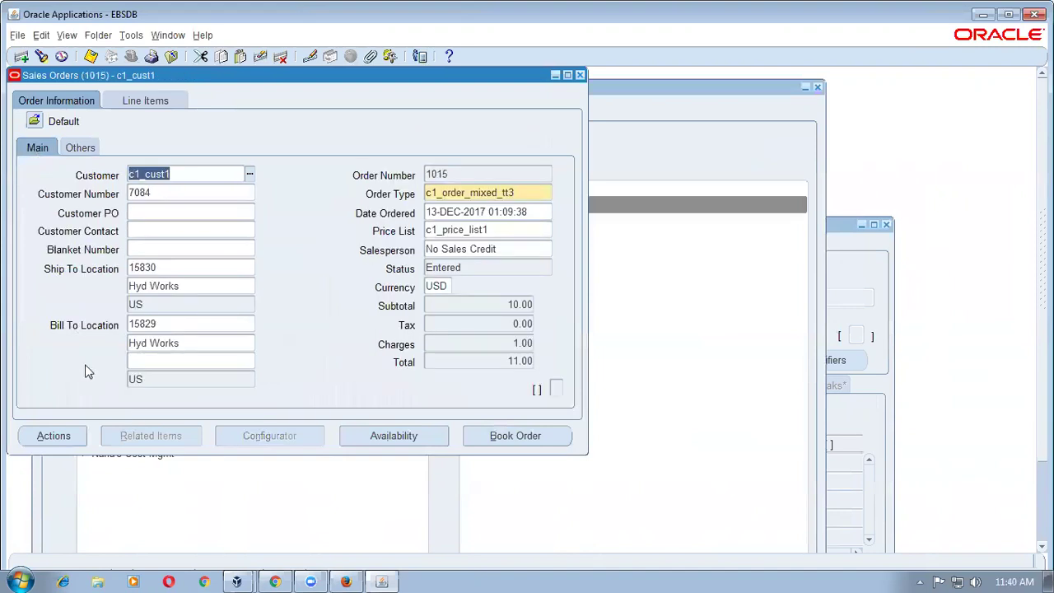
left_click(74, 435)
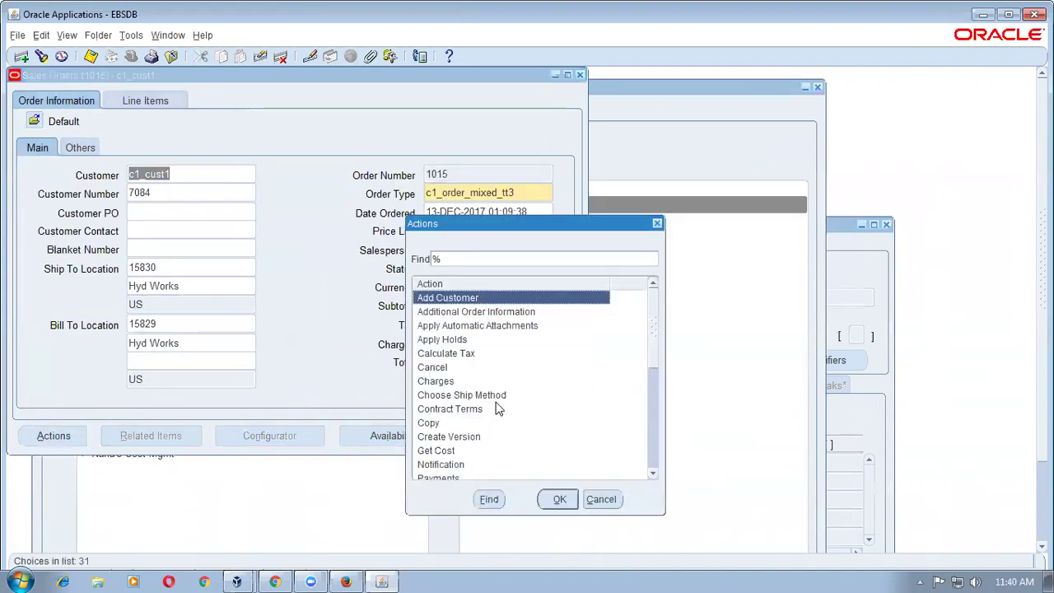
left_click(470, 381)
left_click(556, 498)
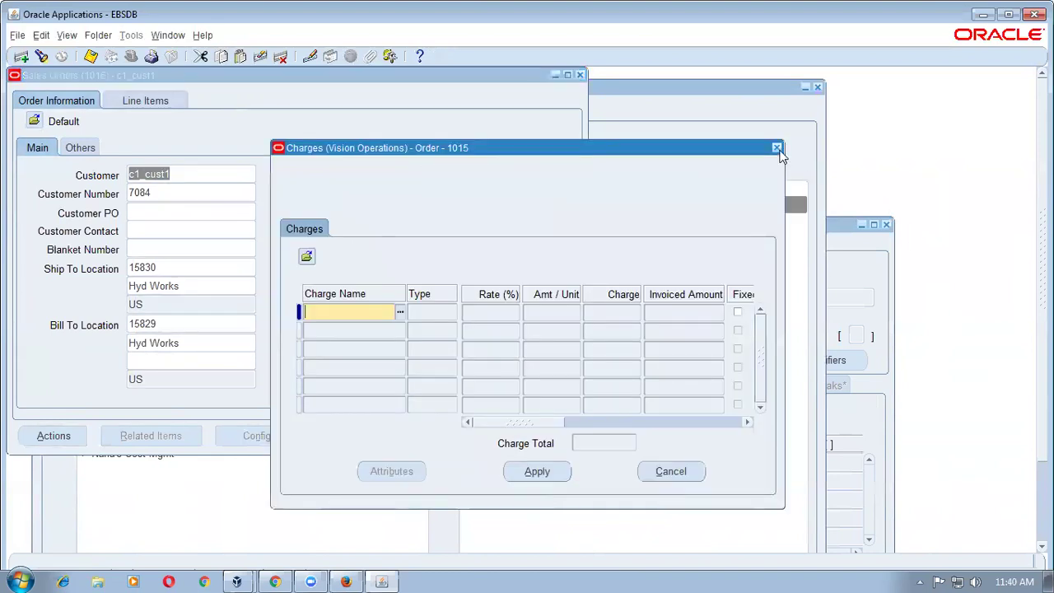
left_click(776, 148)
- View the Charges and Freight Costs of order line 1.1
left_click(171, 101)
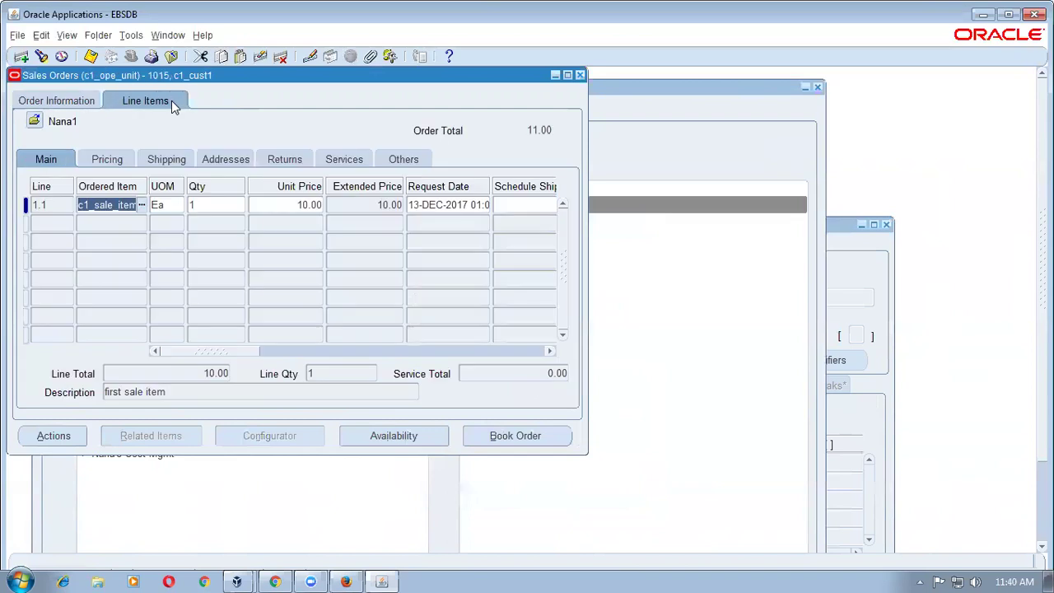
left_click(46, 435)
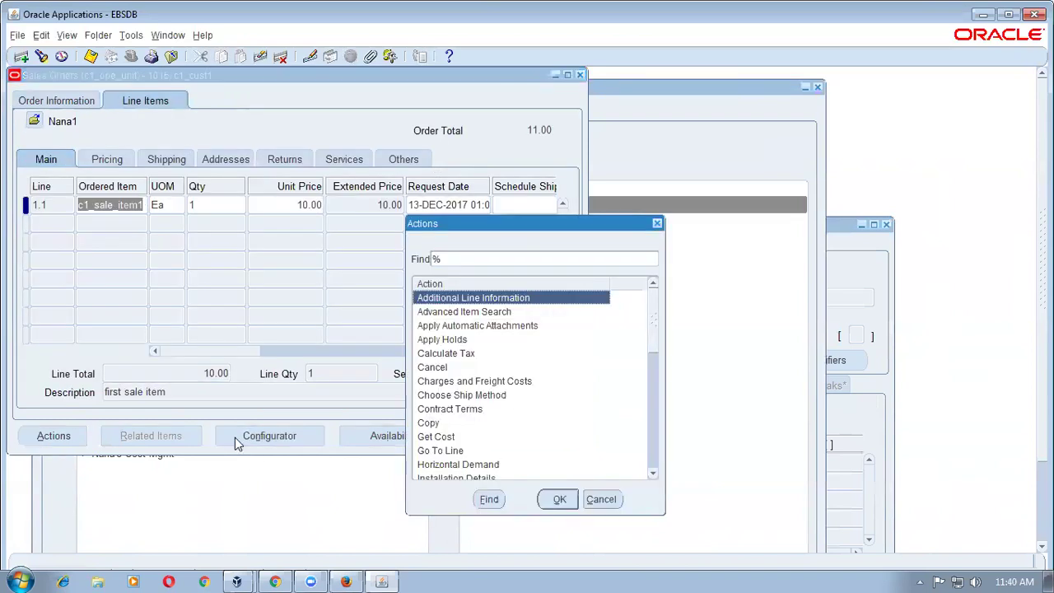
left_click(488, 384)
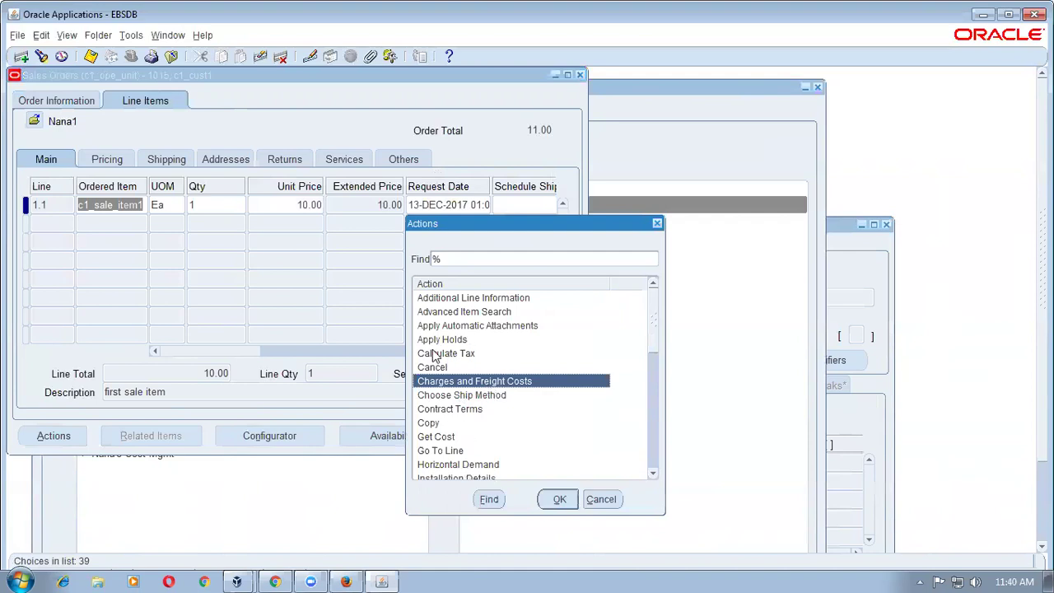
left_click(560, 500)
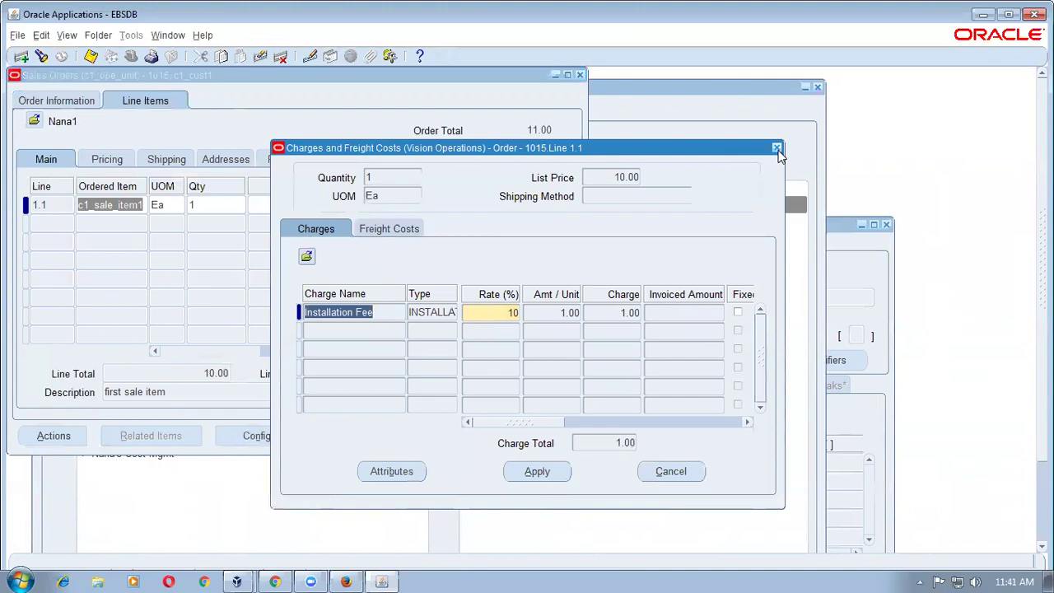
- Close the line's charges, set the quantity of order line 1.1 to 6 and save the order
left_click(777, 150)
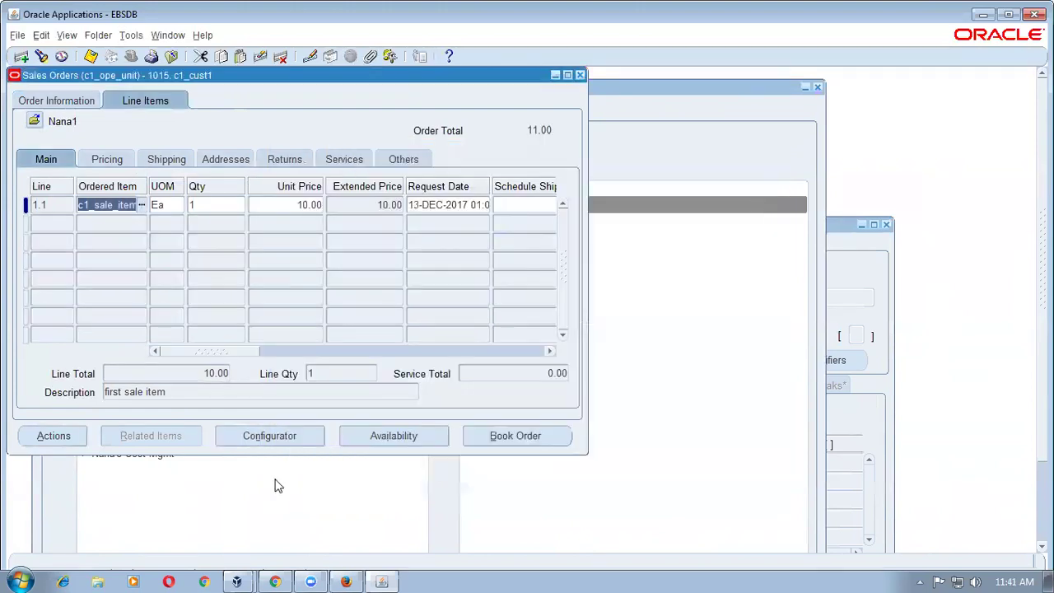
left_click(215, 205)
type("6")
key("Tab")
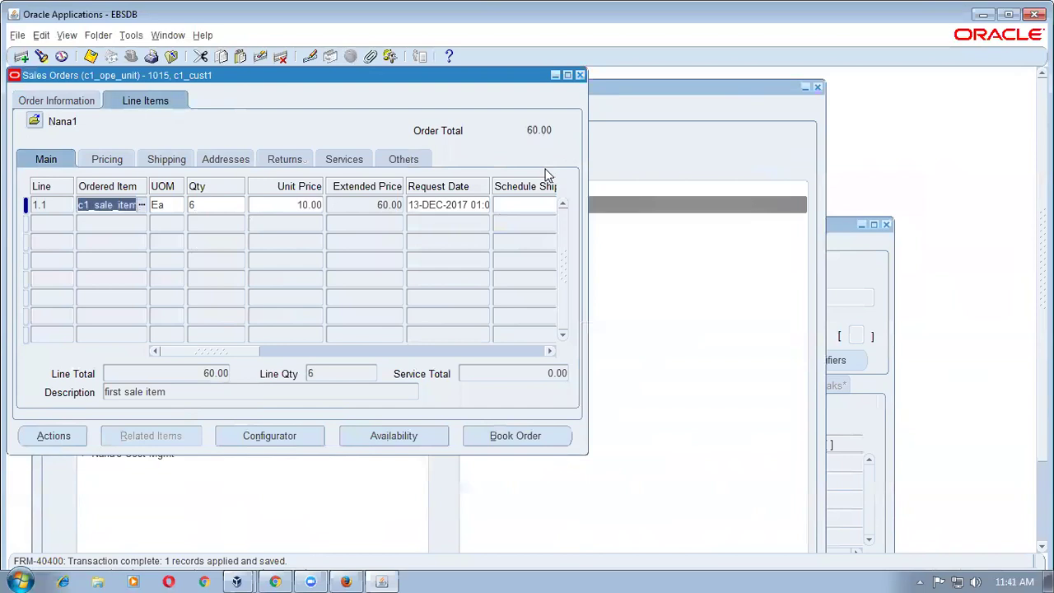
- Try to view the adjustments of order line 1.1, and check its Charges and Freight Costs for quantity 6
key("alt+a")
type("v%")
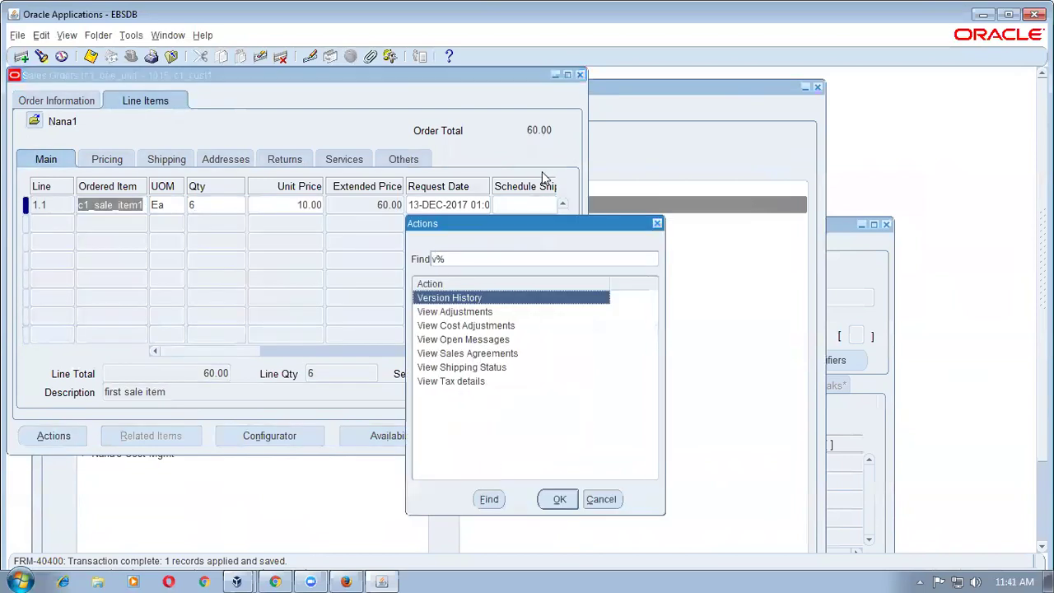
key("Down")
key("Return")
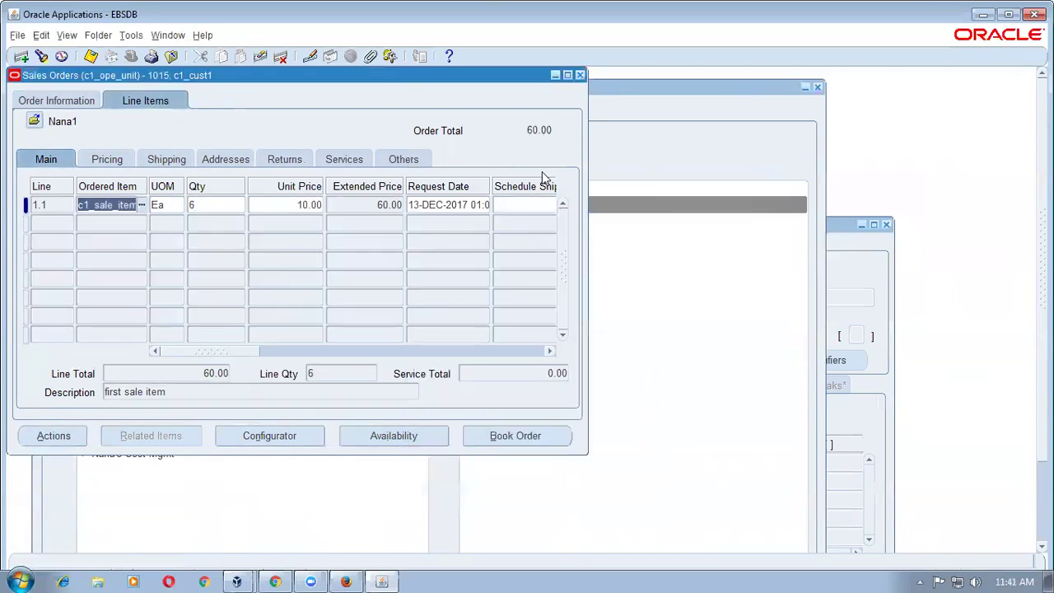
key("alt+a")
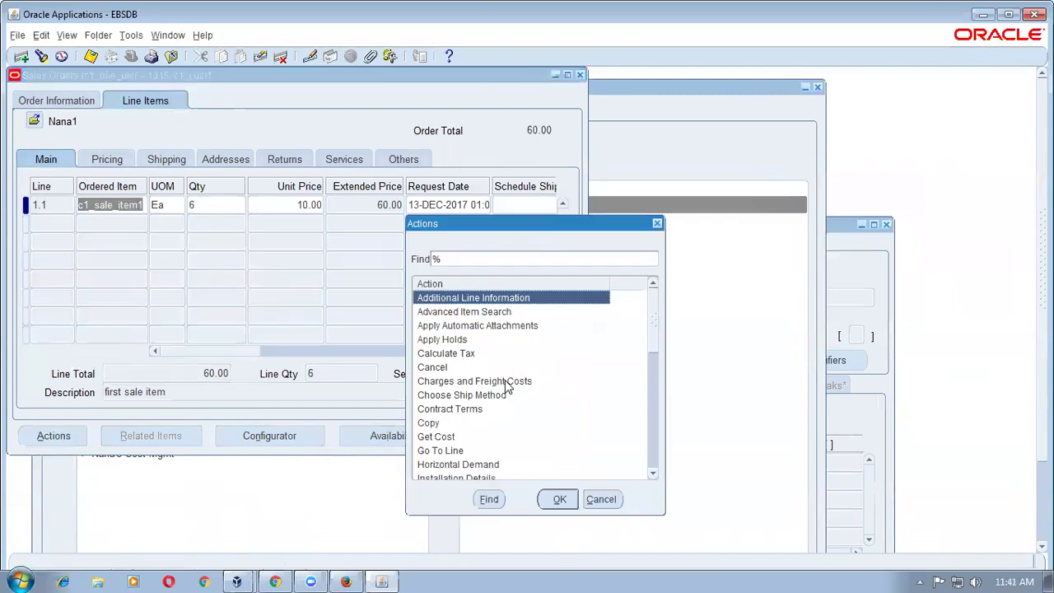
left_click(506, 383)
left_click(560, 500)
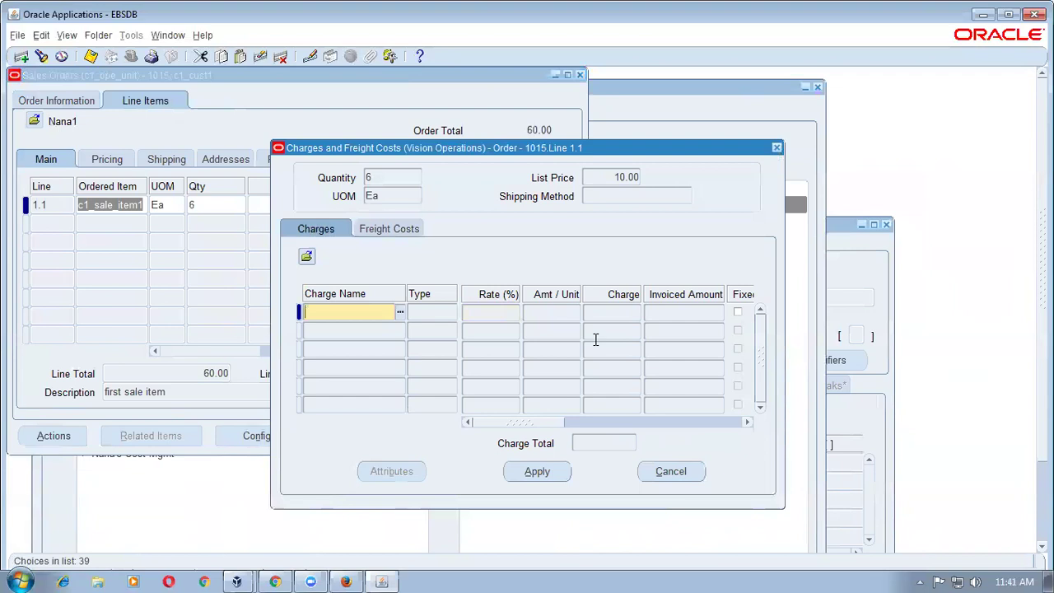
left_click(777, 150)
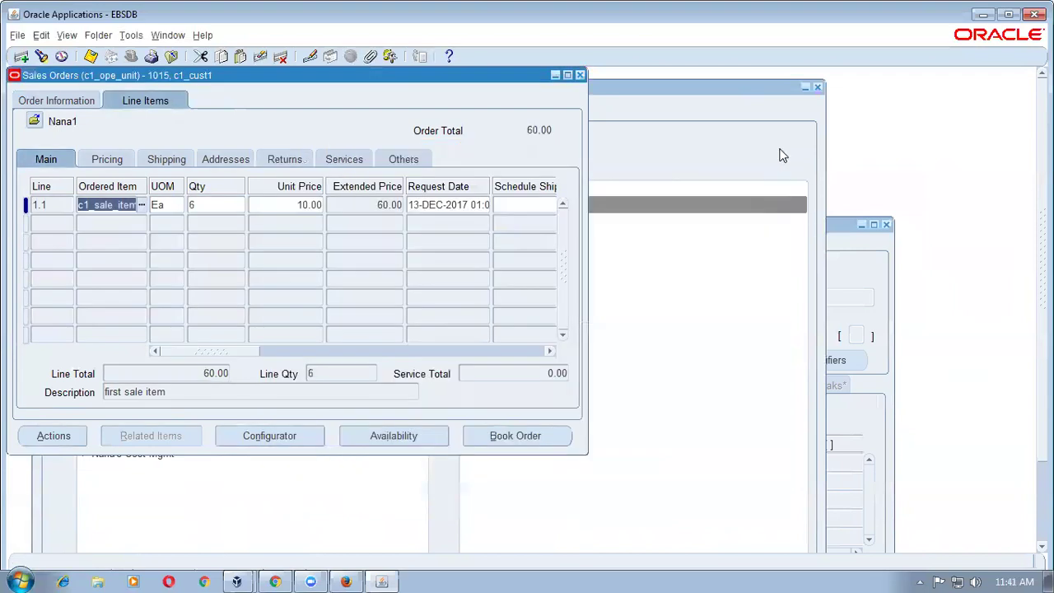
- Add modifier line number 2 to the c1_freight1 list with level Order and the Freight/Special charge modifier type
left_click(855, 274)
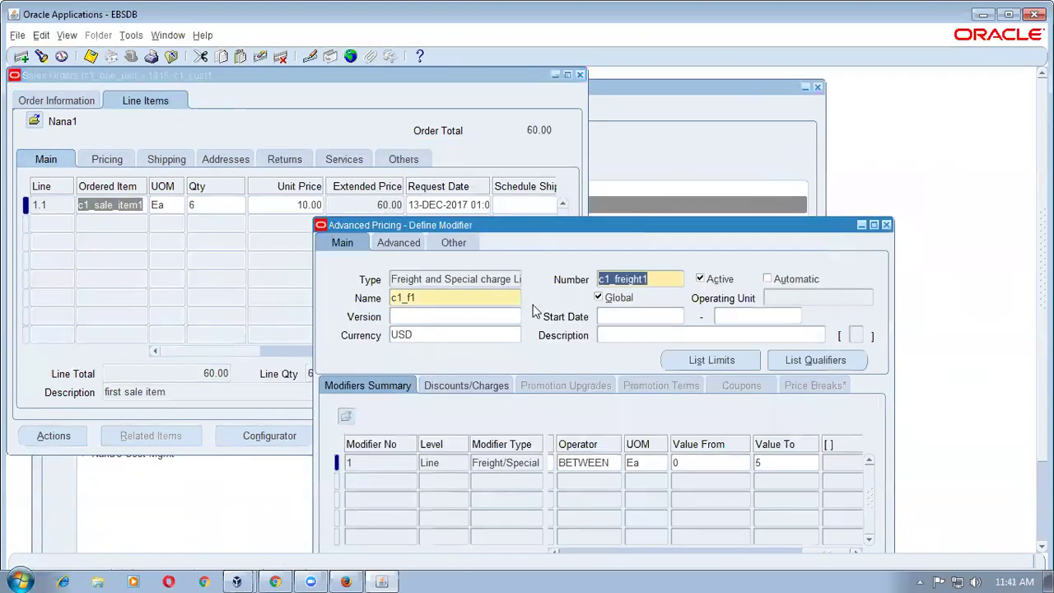
left_click_drag(554, 229, 528, 125)
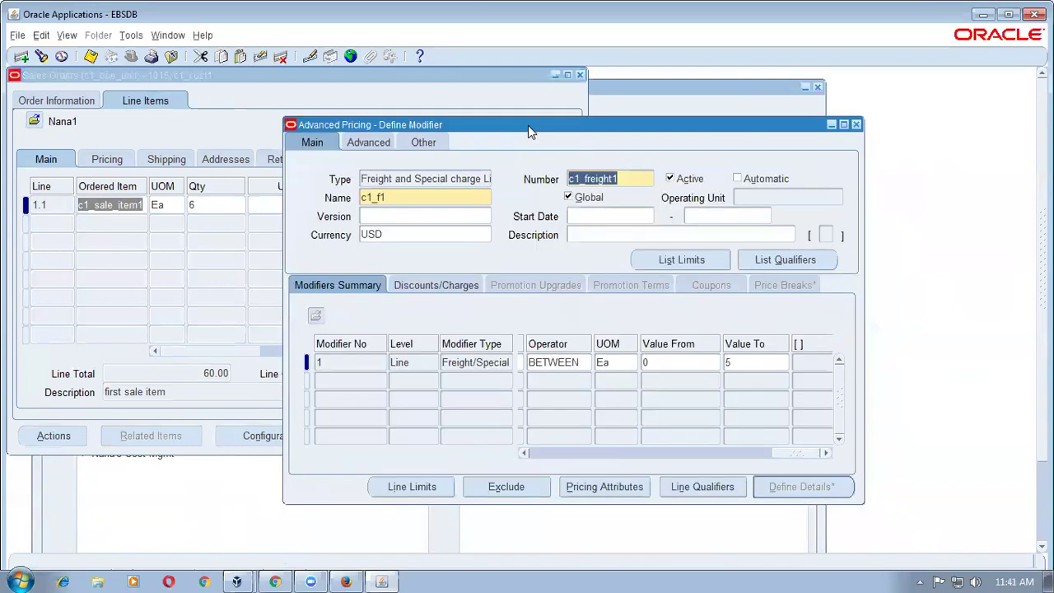
left_click(344, 382)
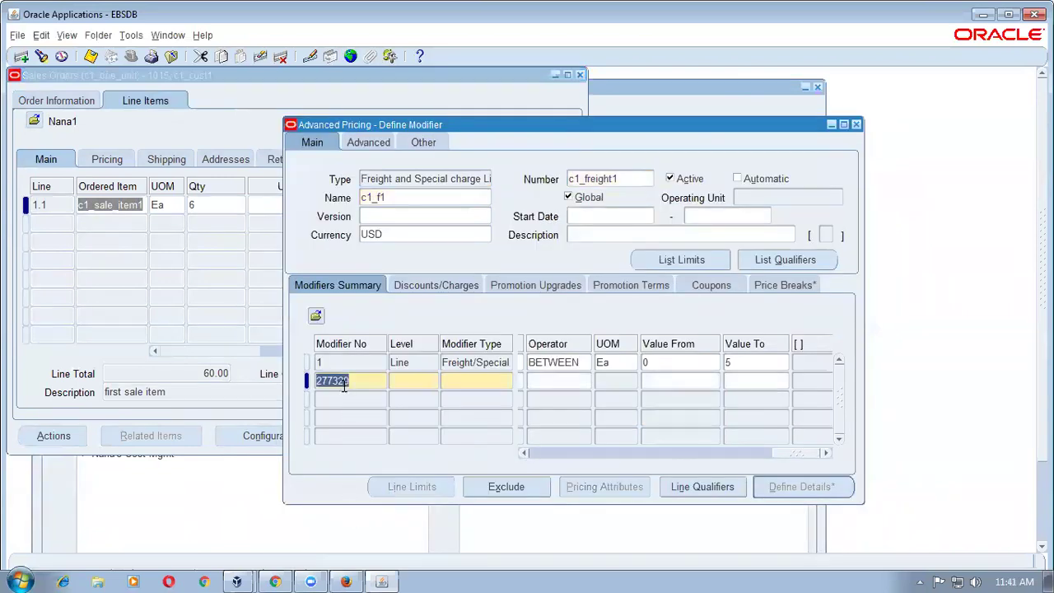
type("2")
key("Tab")
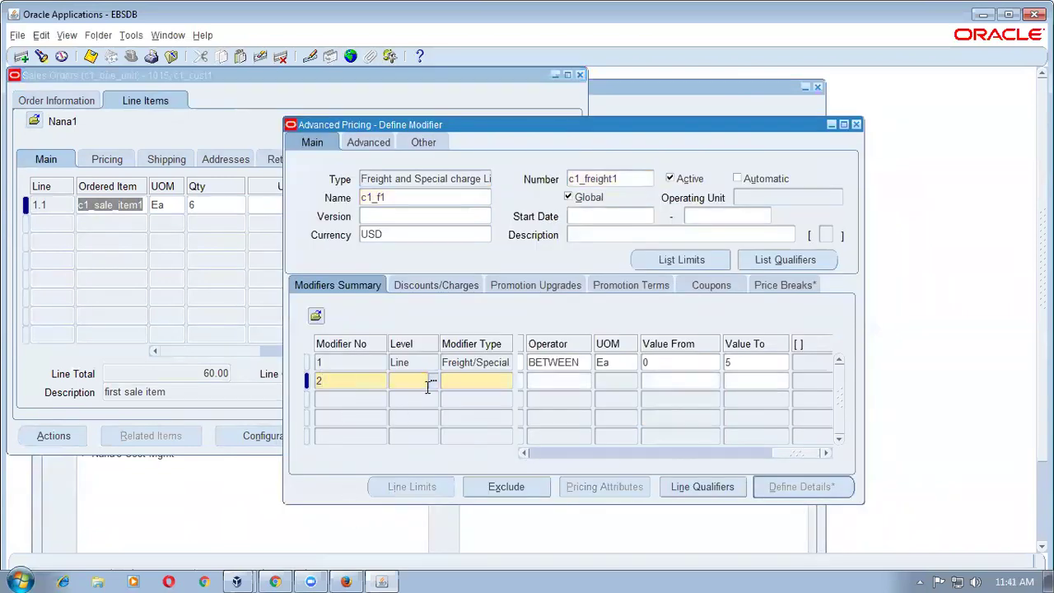
left_click(433, 382)
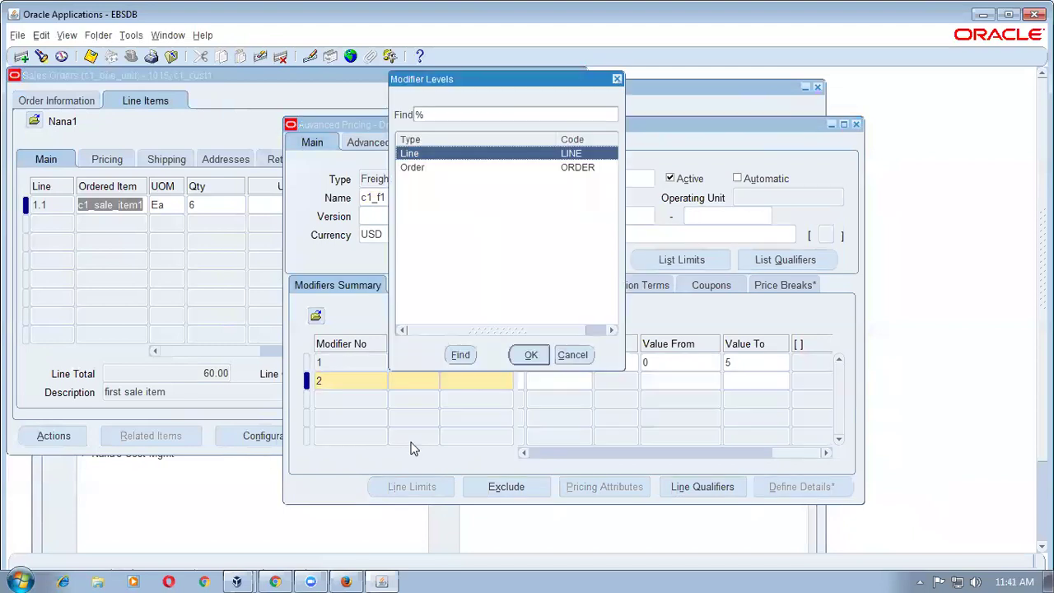
left_click(417, 170)
left_click(531, 355)
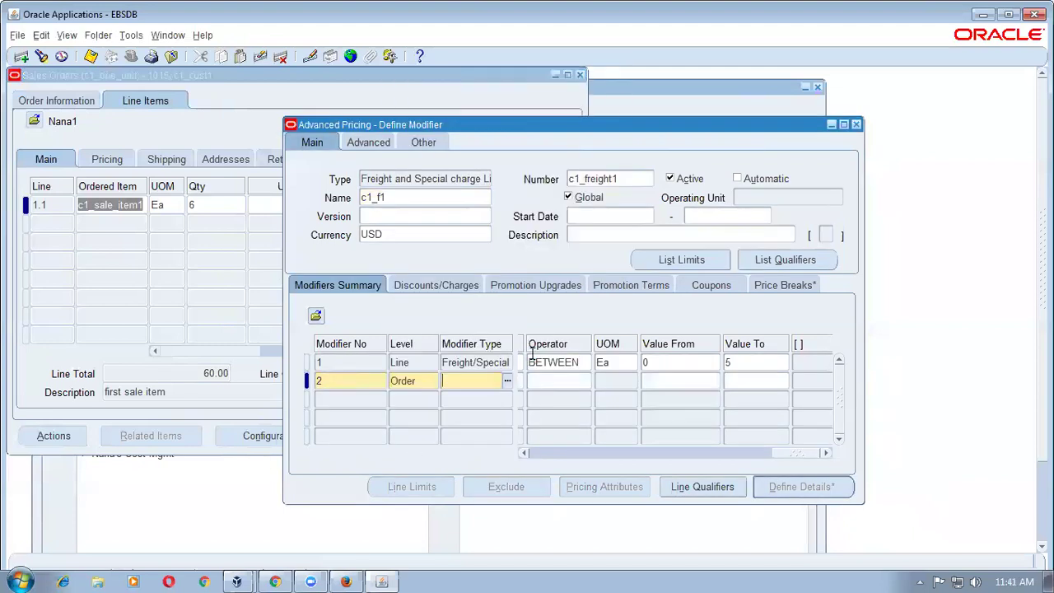
left_click(506, 381)
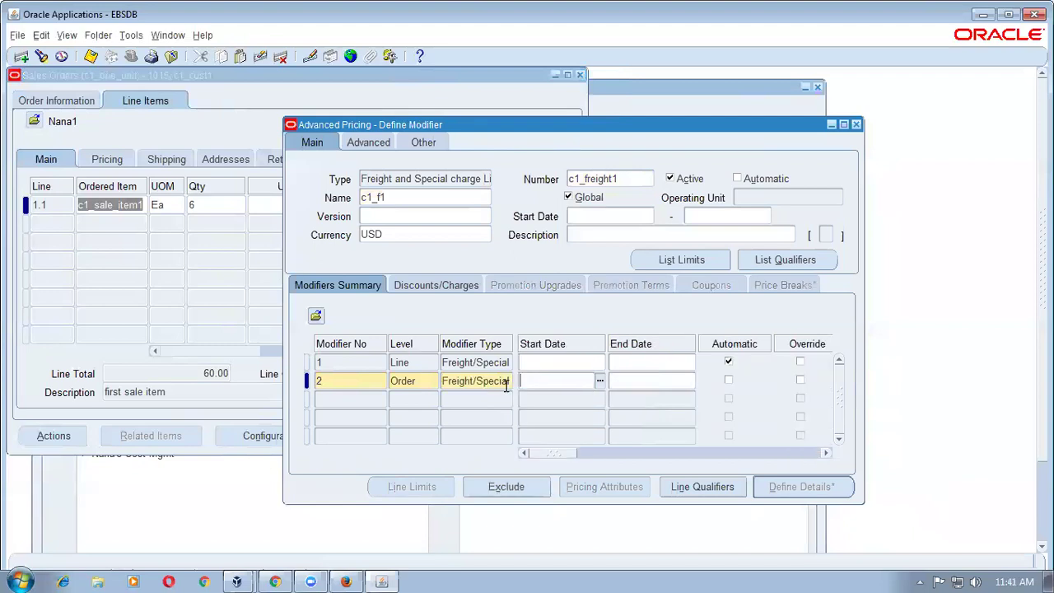
- Make modifier line 2 automatic, set its pricing phase to All Lines Adjustment, and check its product attribute and break value fields
left_click(728, 382)
left_click_drag(550, 458, 593, 459)
left_click(647, 381)
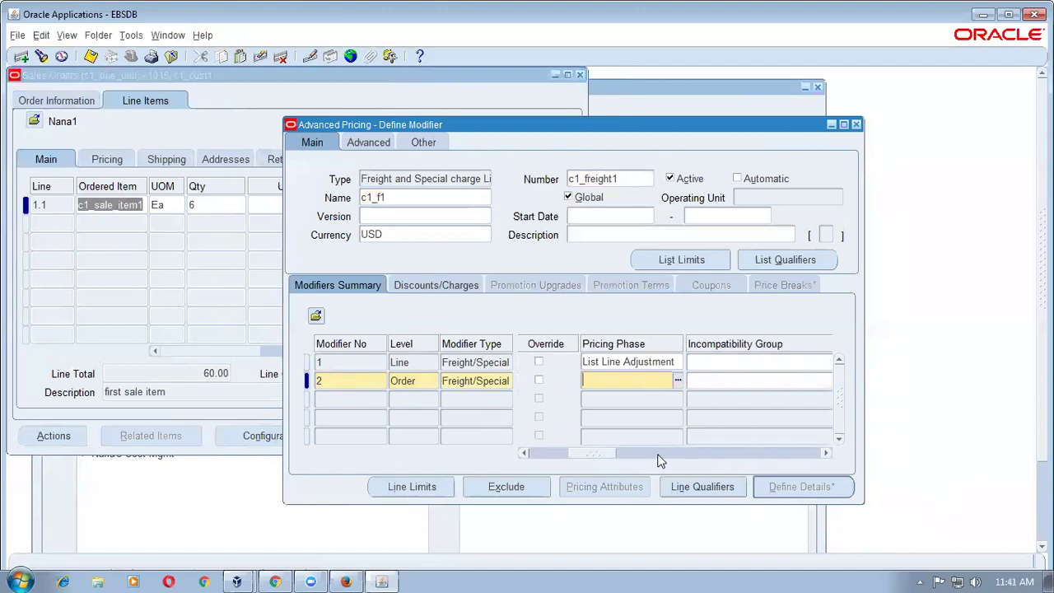
key("ctrl+l")
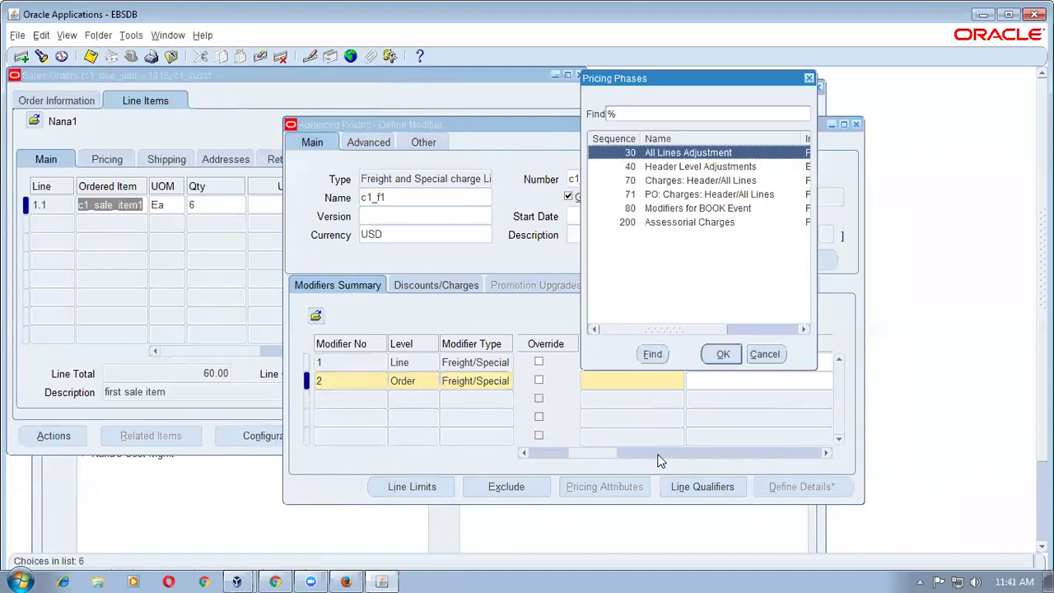
key("Return")
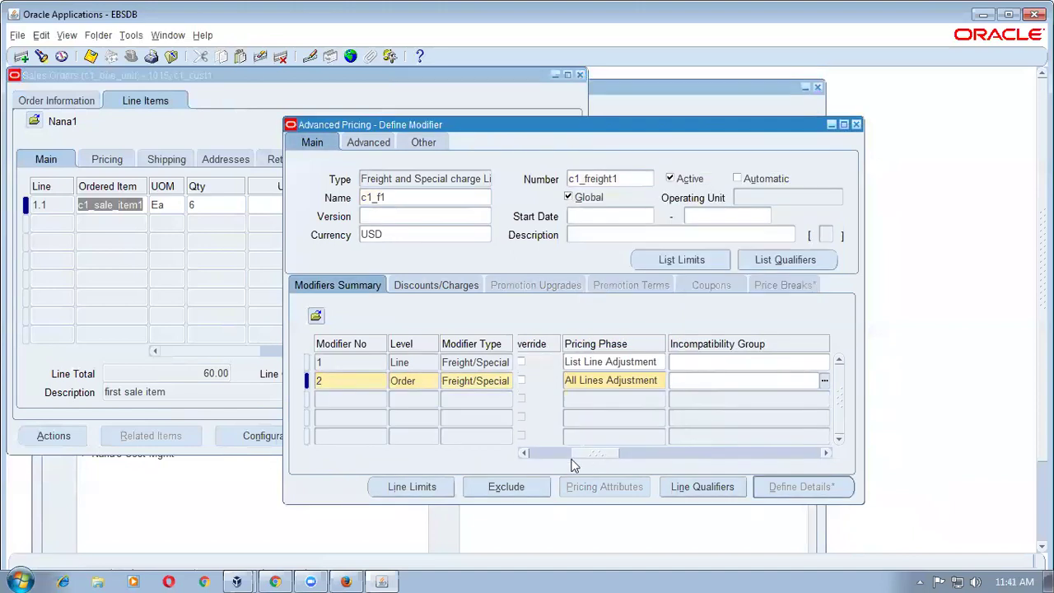
left_click_drag(579, 455, 643, 458)
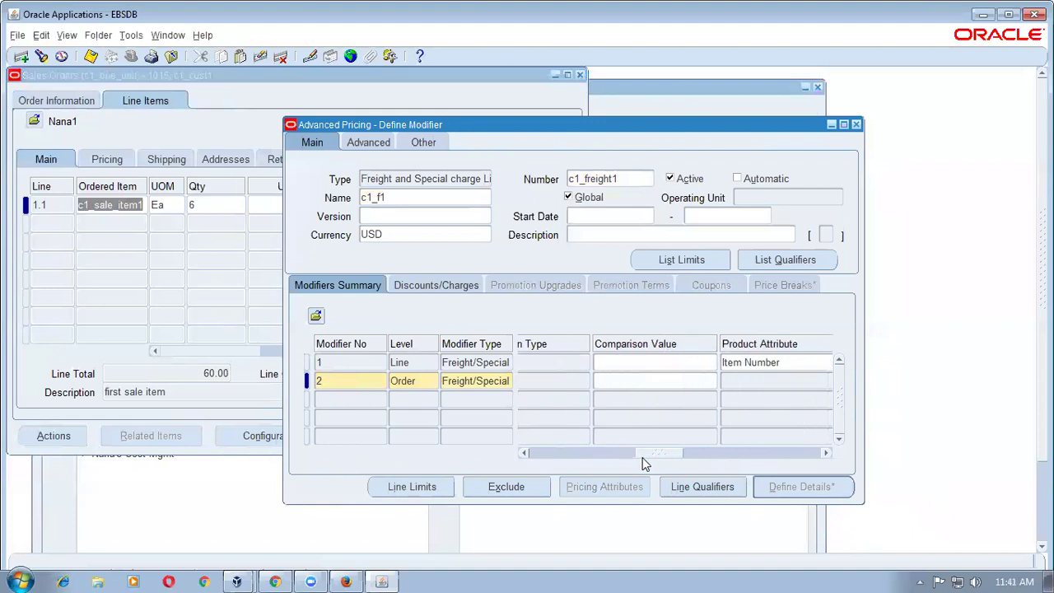
left_click(781, 381)
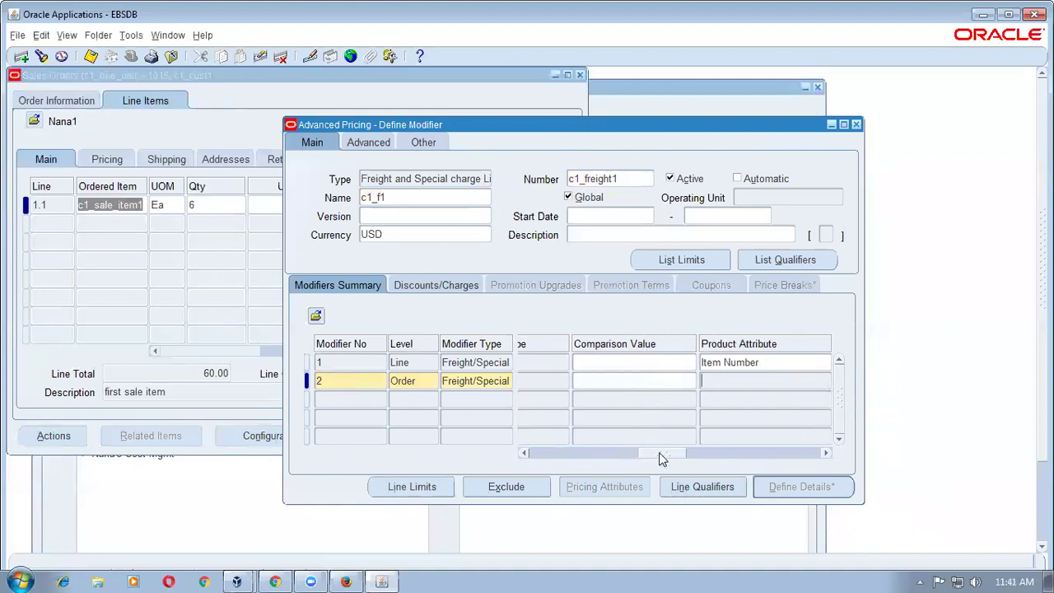
left_click_drag(658, 453, 702, 453)
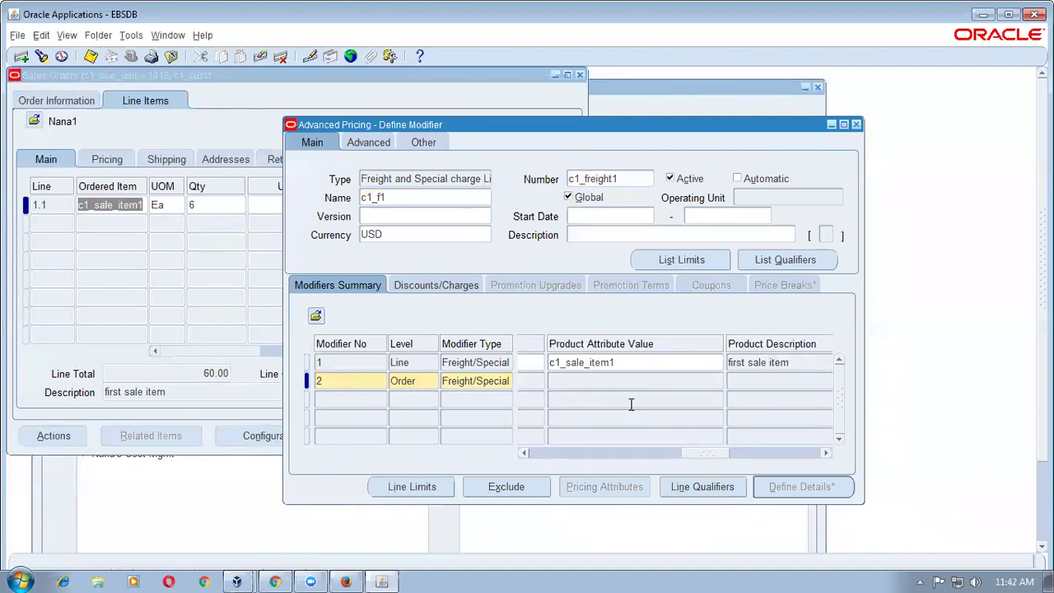
left_click_drag(688, 452, 789, 461)
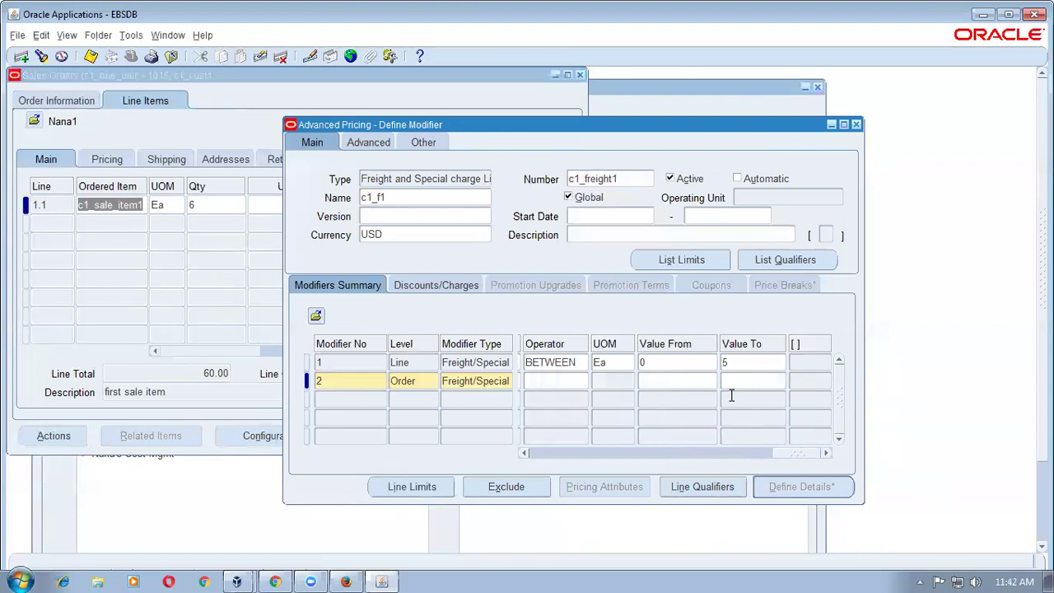
- Set the charge name of modifier line 2 to Transportation Charge
left_click(442, 285)
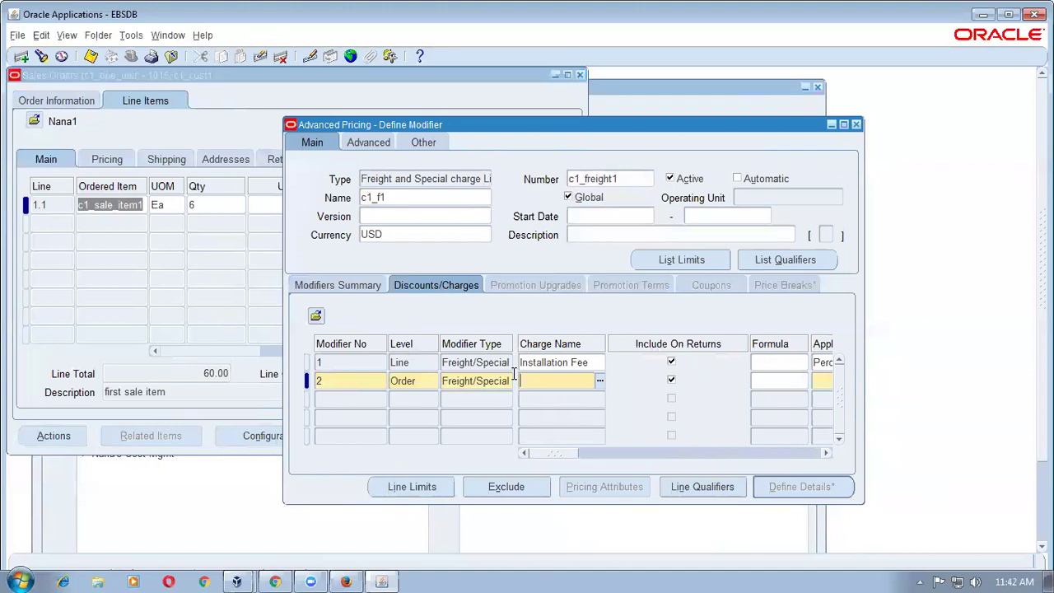
left_click(600, 380)
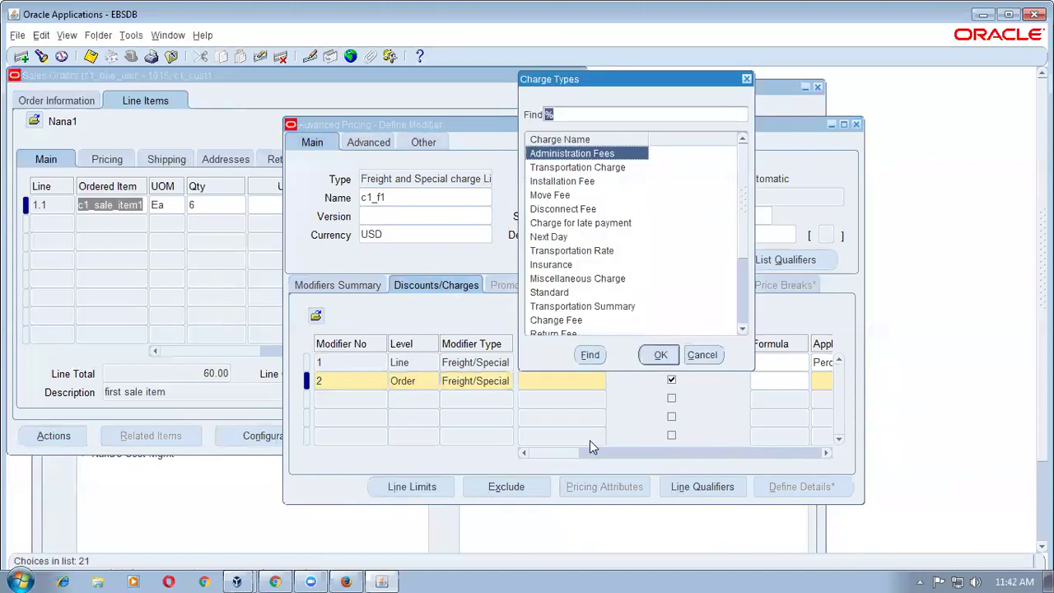
left_click(591, 168)
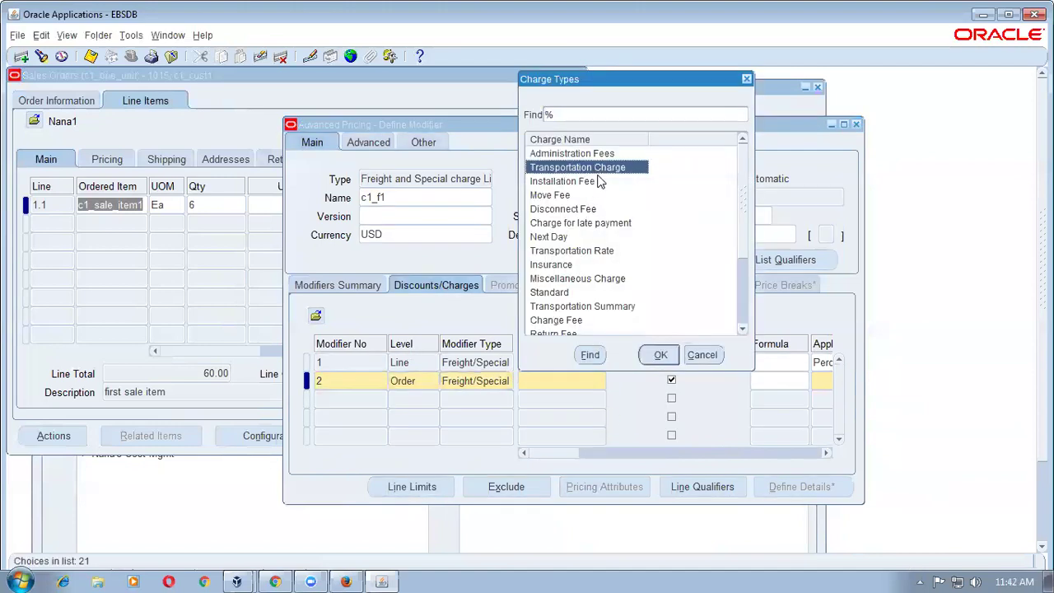
left_click(661, 355)
- Set modifier line 2's application method to Lumpsum with a value of 2.5 and save the modifier list
left_click_drag(549, 454, 567, 457)
left_click(713, 385)
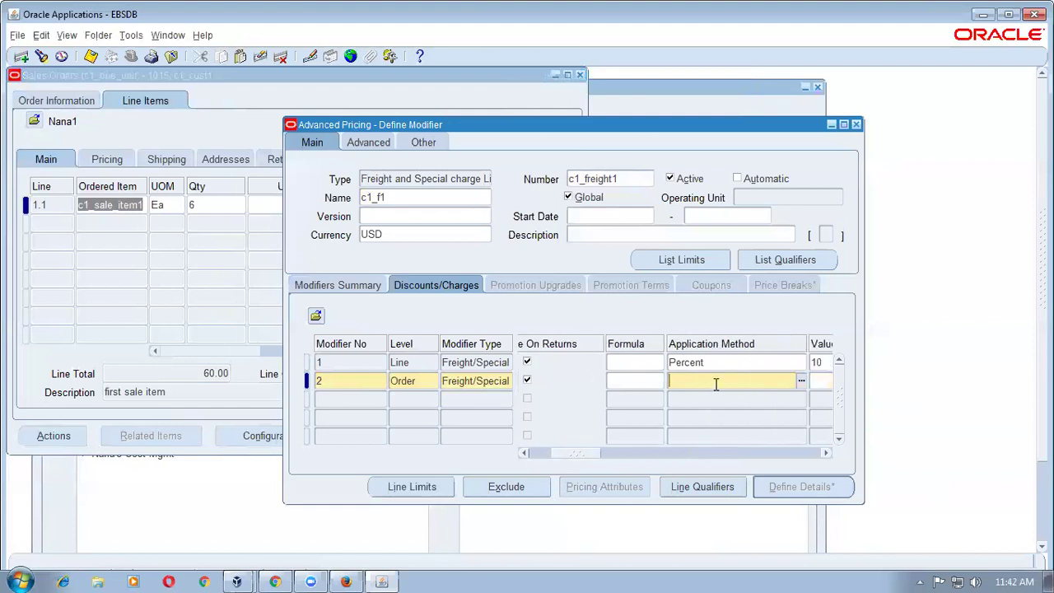
type("L")
key("Tab")
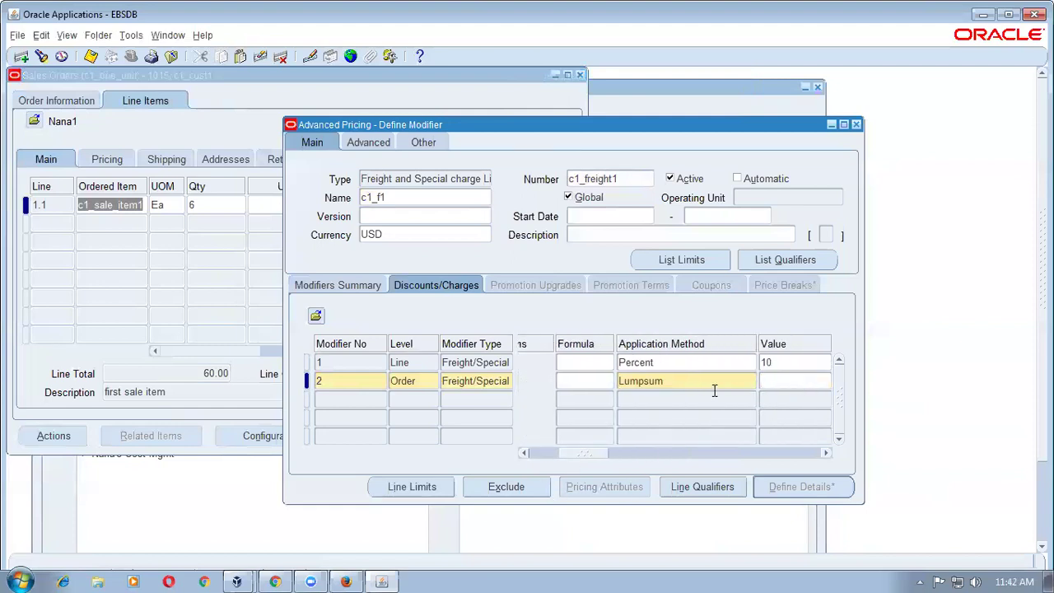
type("2.5")
key("ctrl+s")
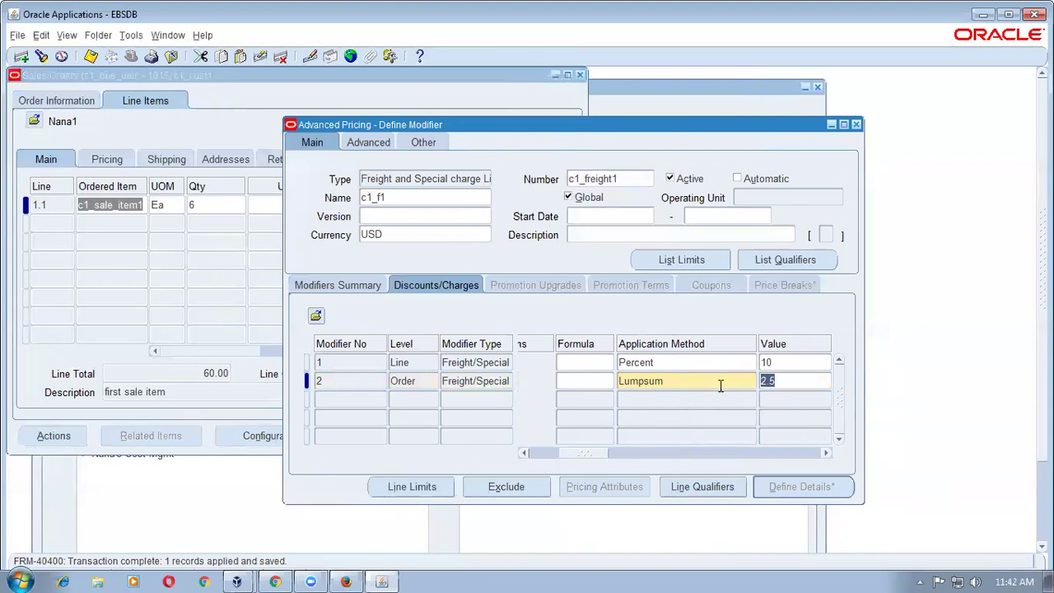
left_click(720, 383)
left_click(500, 380)
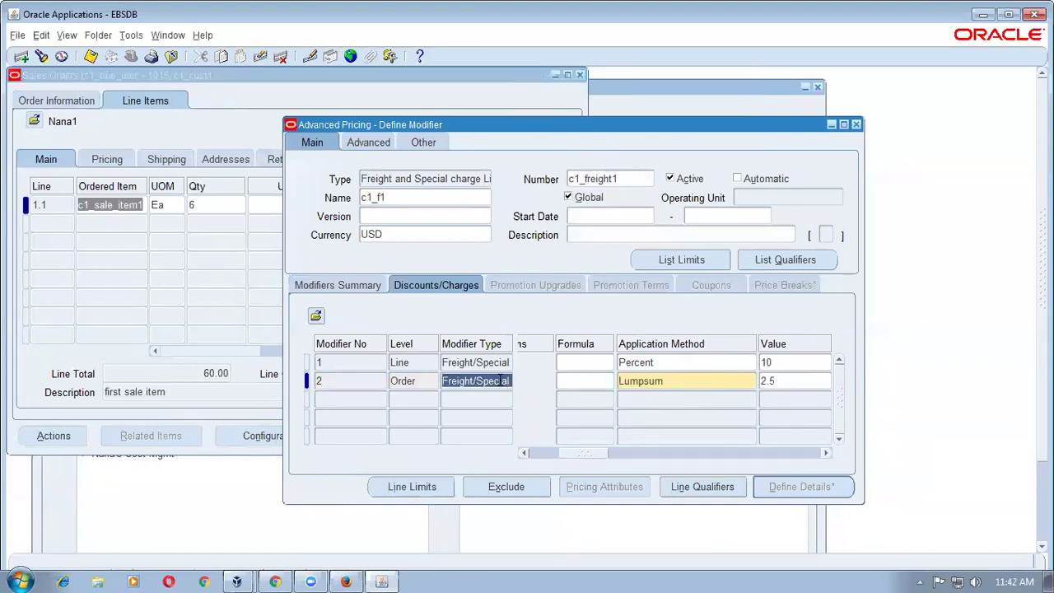
left_click(416, 381)
left_click(352, 383)
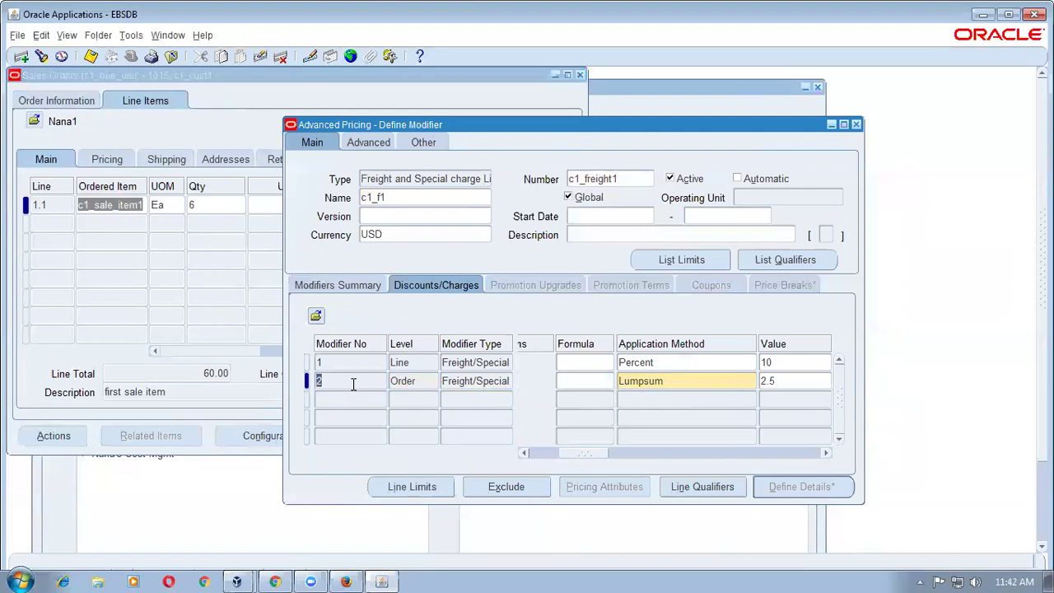
- Return to the sales order, set the quantity of line 1.1 to 1 and save the order
left_click(226, 207)
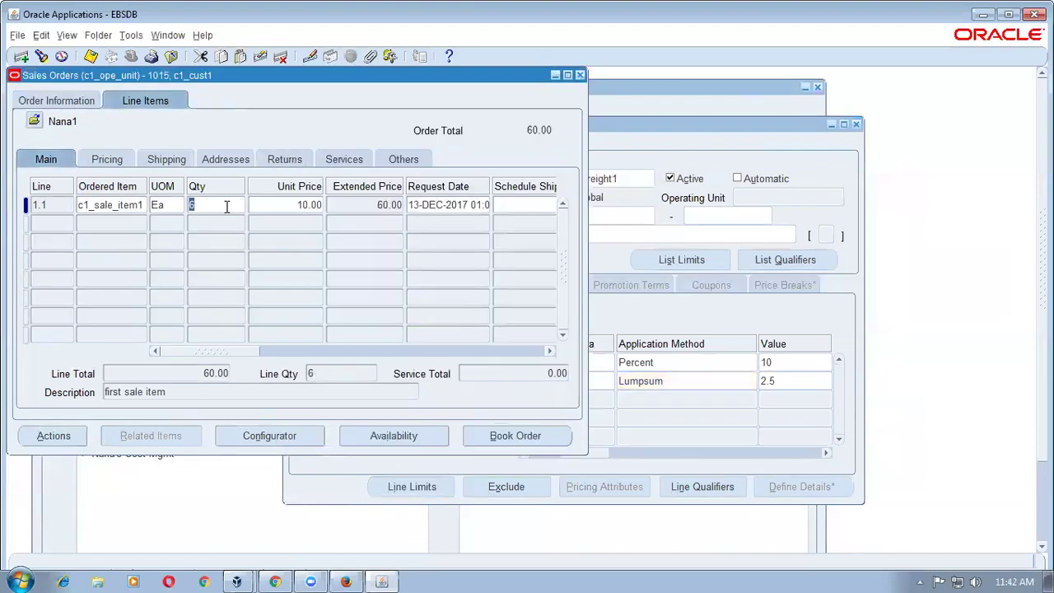
type("1")
key("Tab")
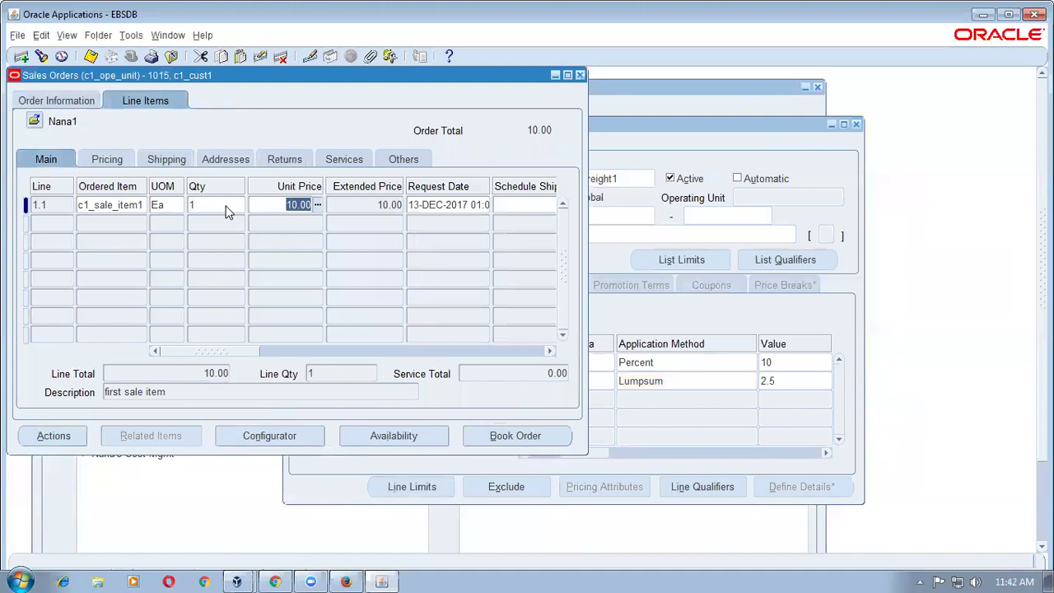
key("ctrl+s")
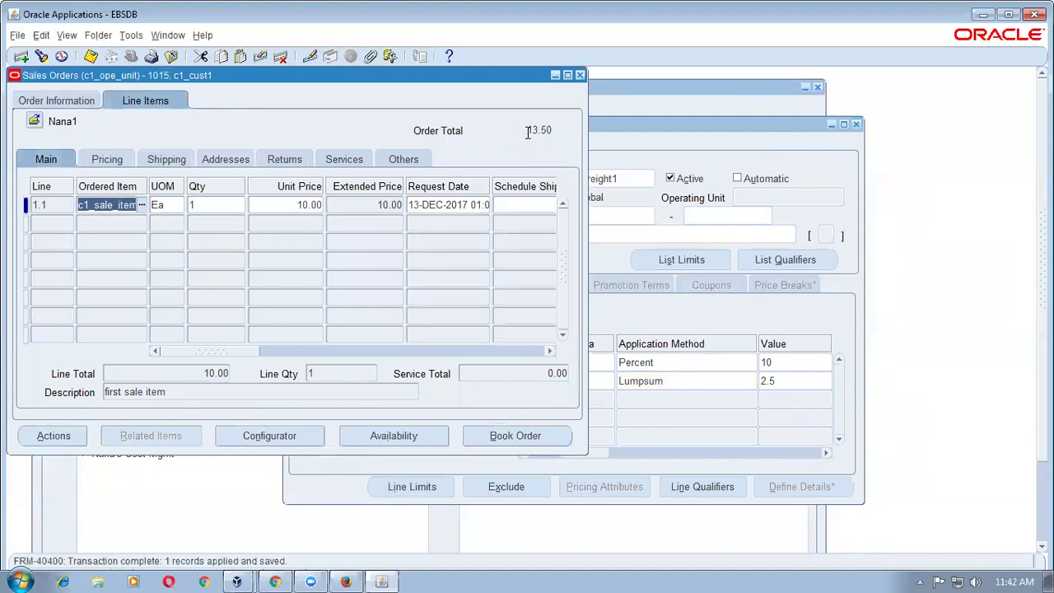
- View the Charges and Freight Costs of order line 1.1 and check the Installation Fee rate
left_click(55, 437)
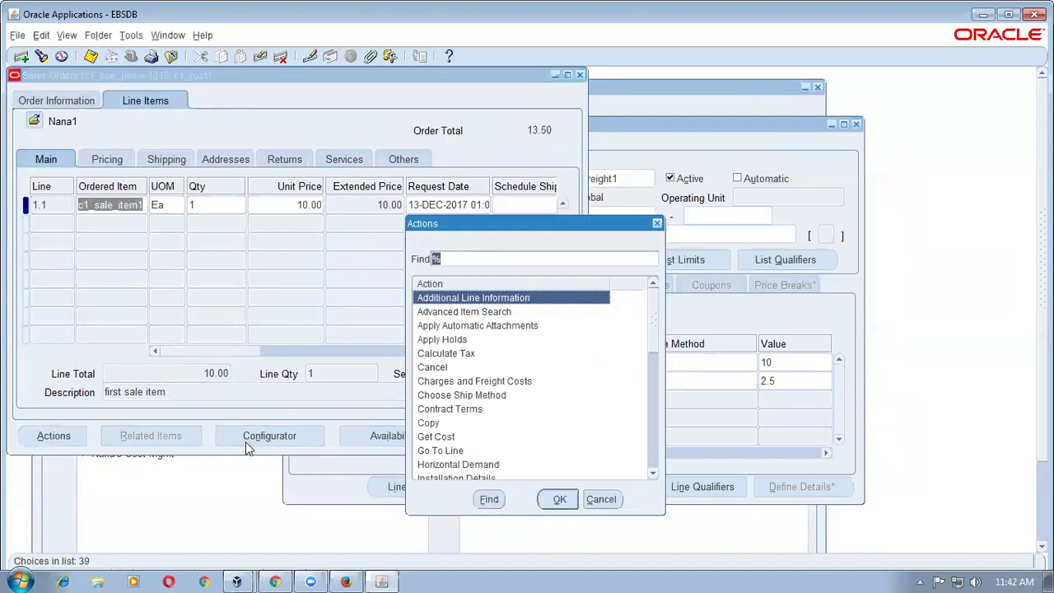
left_click(491, 382)
left_click(559, 499)
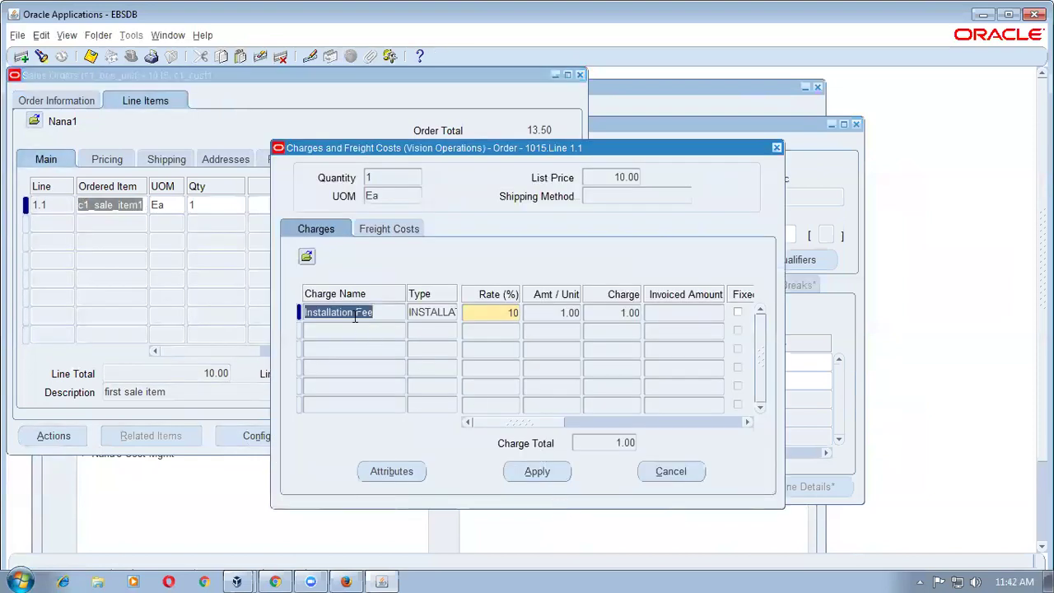
left_click(507, 313)
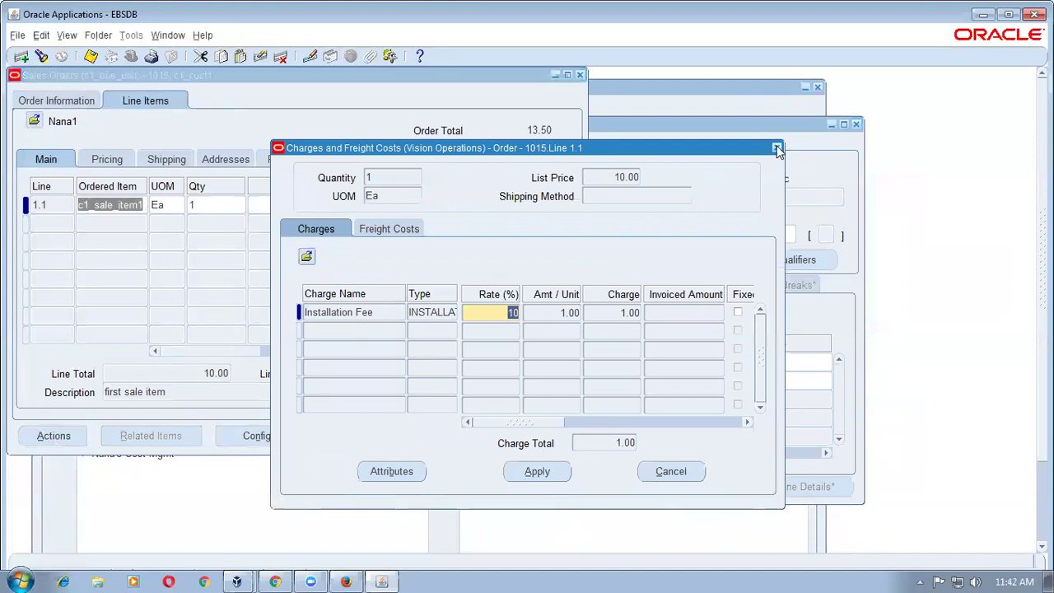
- Close the line charges and check the Transportation Charge amount in the order-level Charges from the order header
left_click(776, 149)
left_click(50, 101)
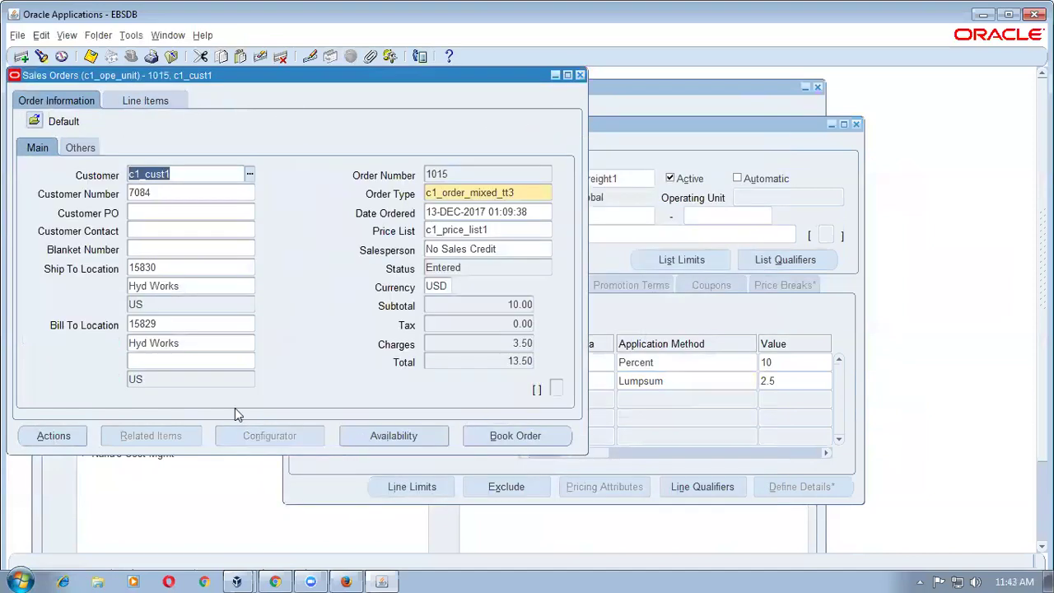
left_click(55, 435)
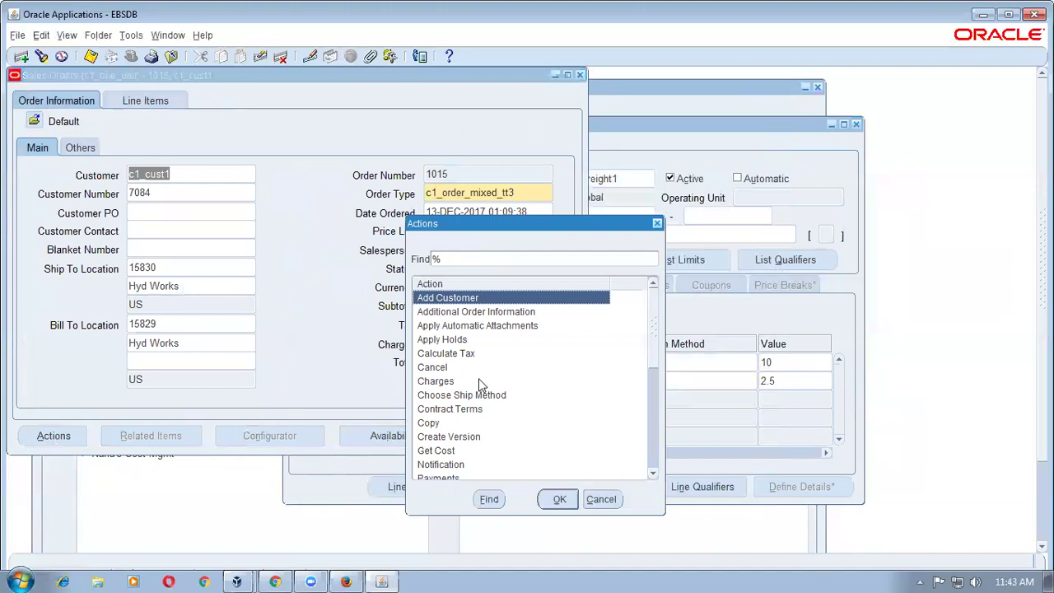
left_click(476, 382)
left_click(558, 500)
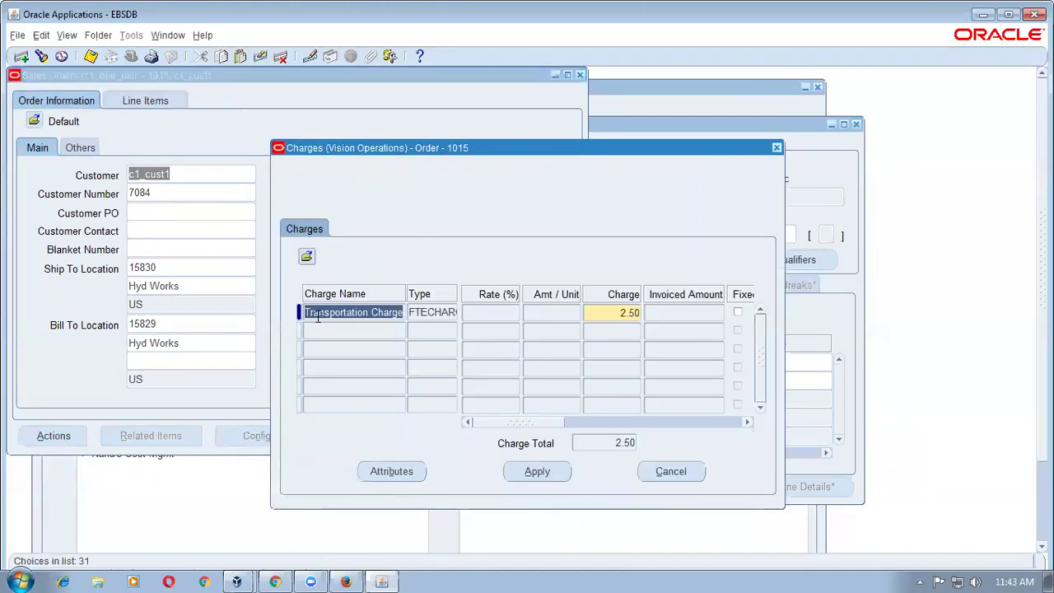
left_click(593, 313)
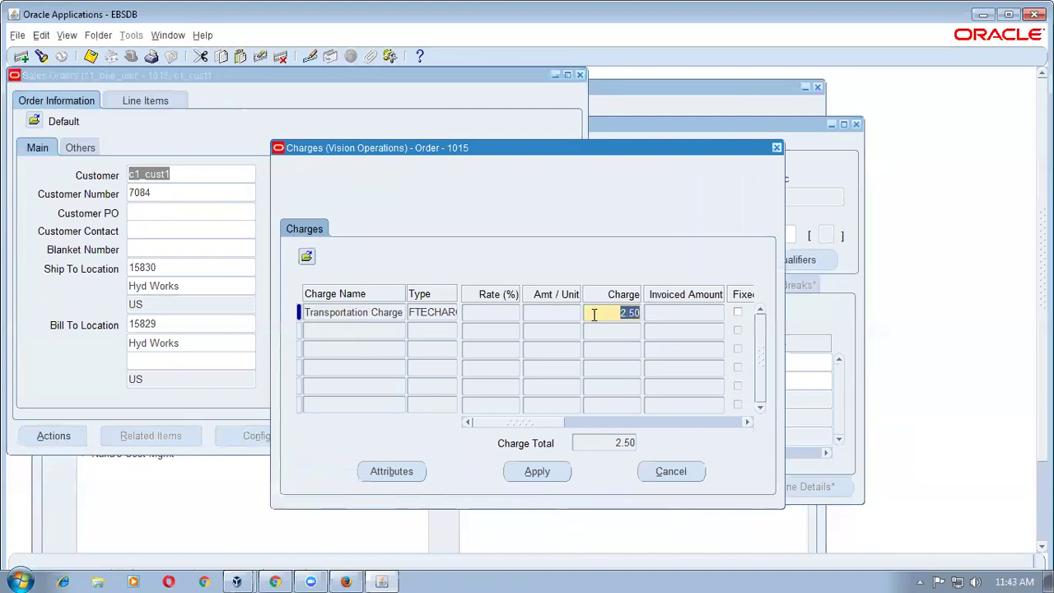
left_click(777, 148)
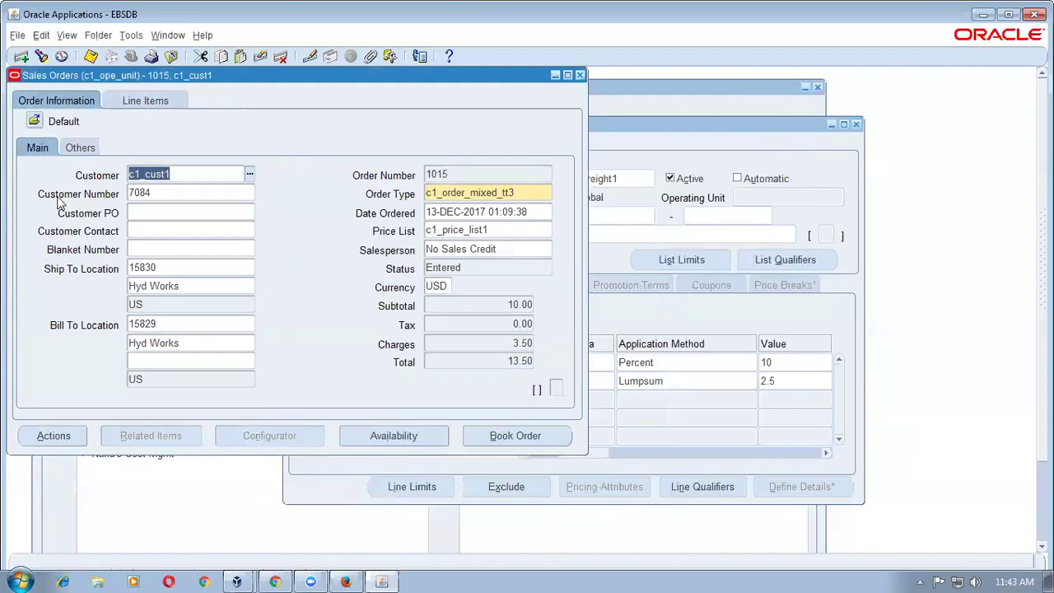
- Set the quantity of order line 1.1 to 6 and save the order
left_click(145, 101)
left_click(213, 205)
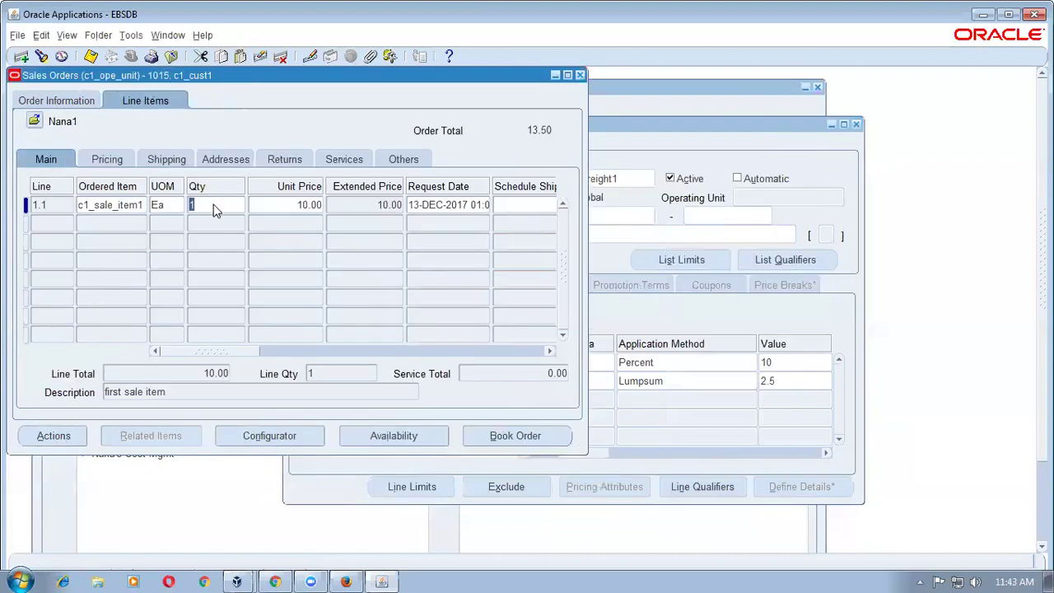
type("6")
key("Tab")
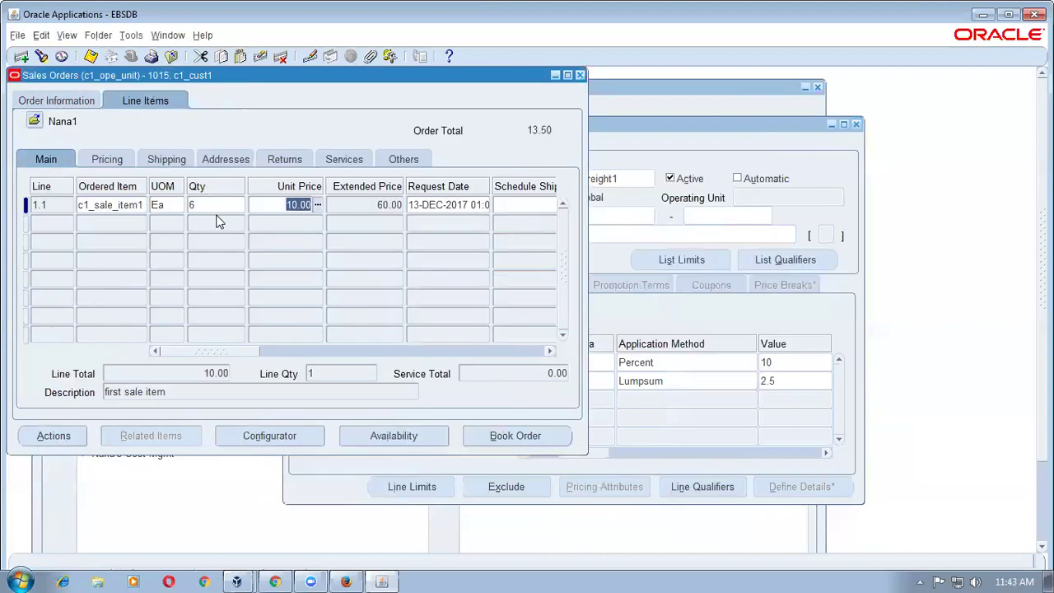
key("ctrl+s")
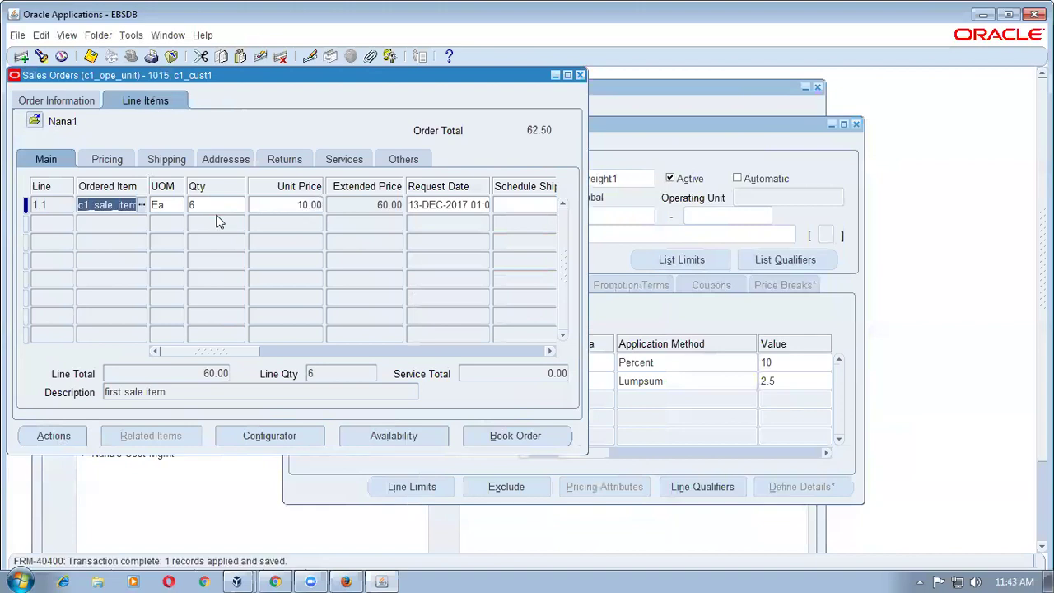
- Check the Charges and Freight Costs of order line 1.1 for the new quantity, and close them
left_click(46, 437)
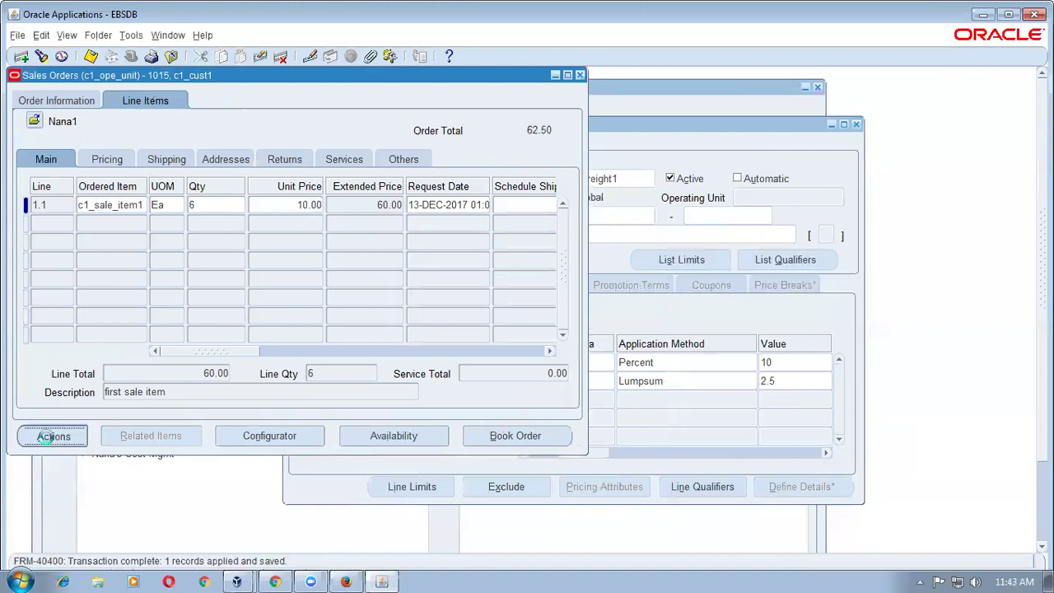
left_click(513, 384)
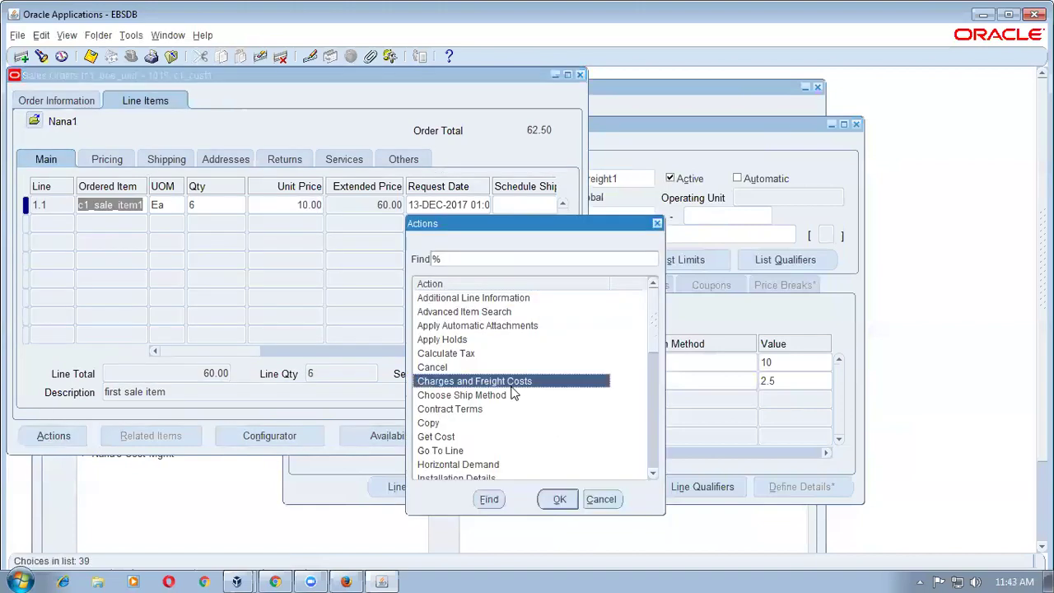
left_click(558, 499)
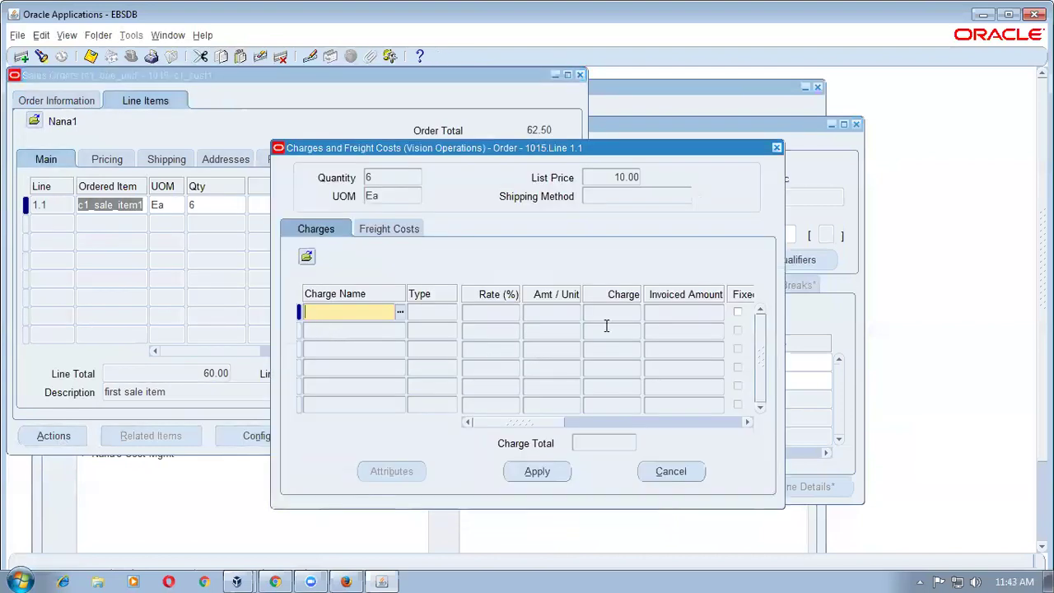
left_click(776, 147)
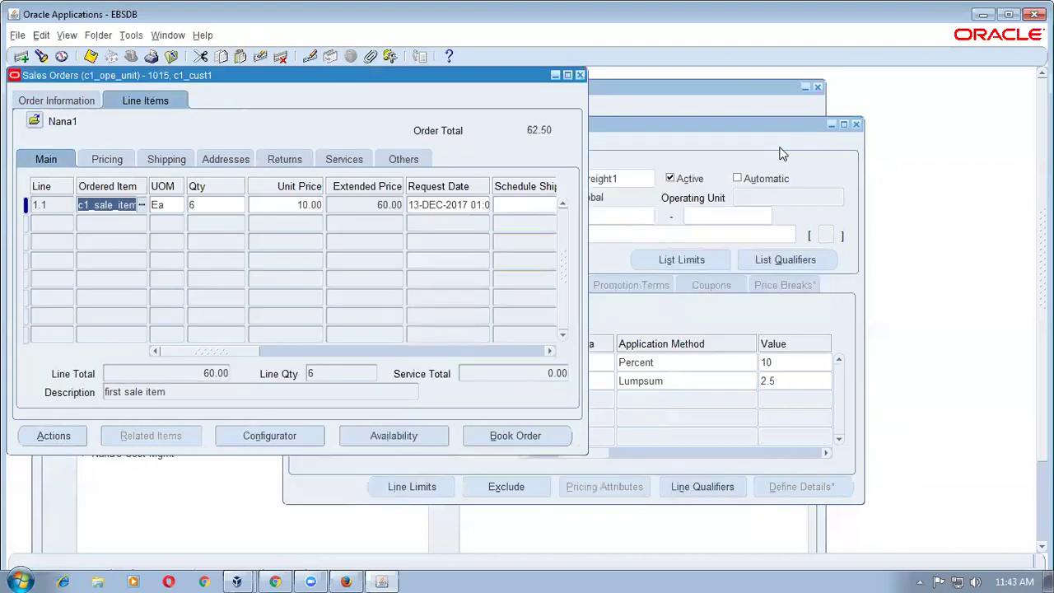
- View the order-level Charges for the updated order, check the Transportation Charge name and amount, and close them
left_click(50, 103)
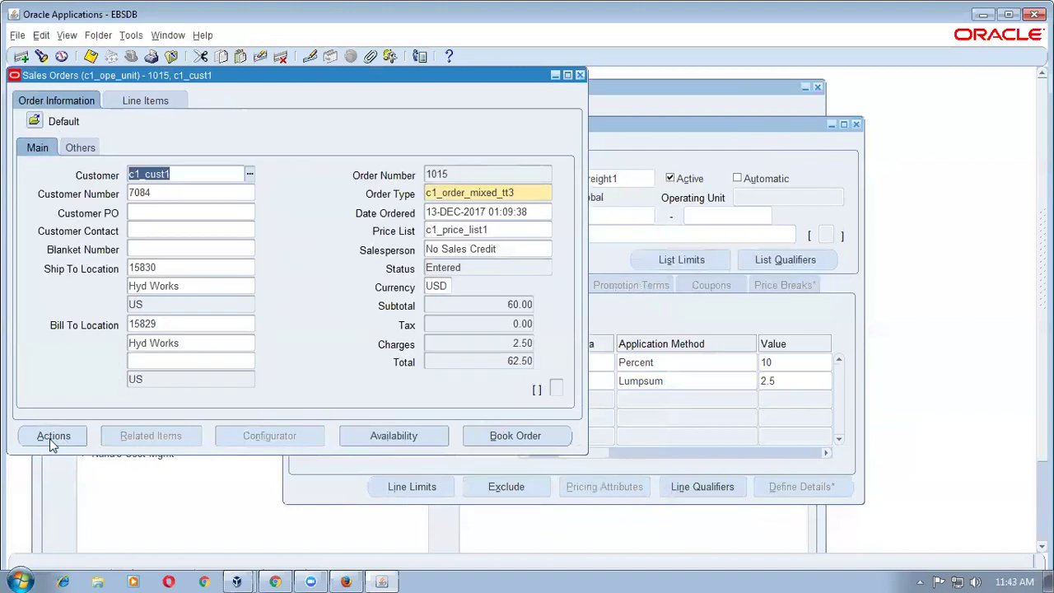
left_click(54, 435)
left_click(435, 381)
left_click(558, 500)
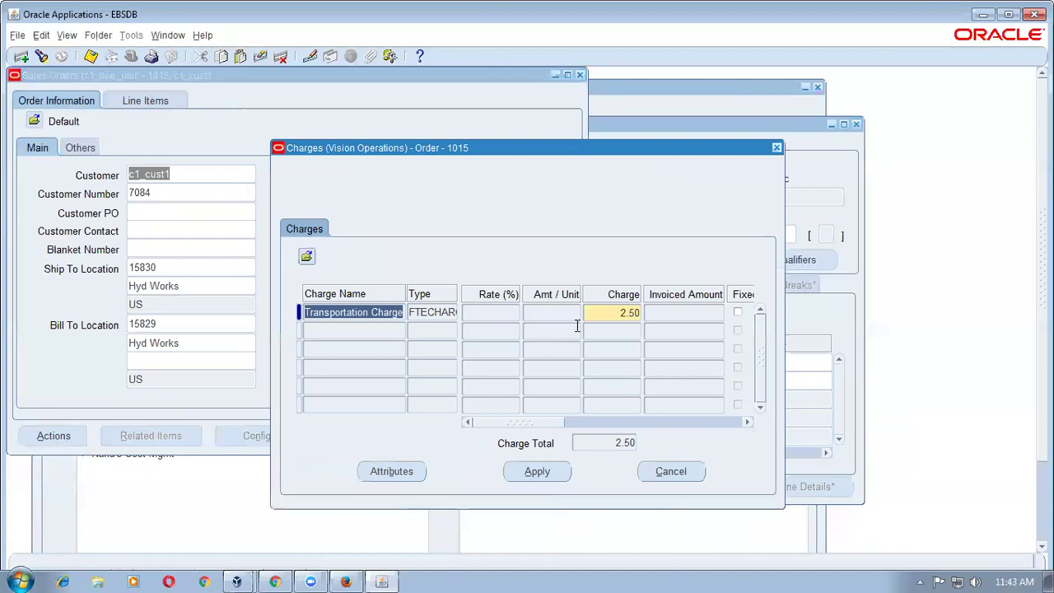
left_click(595, 318)
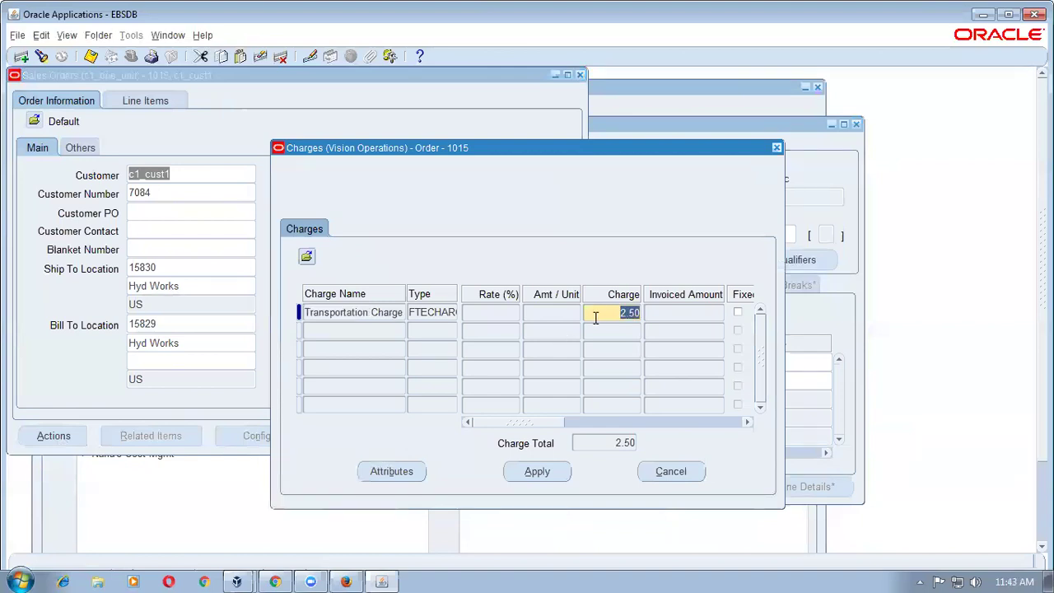
left_click(357, 313)
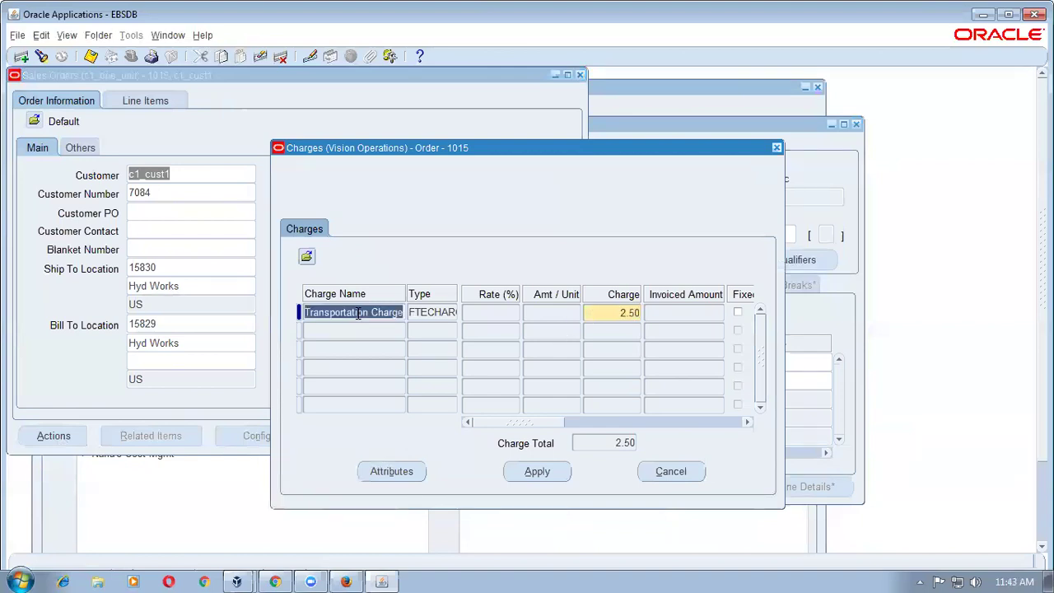
left_click(776, 148)
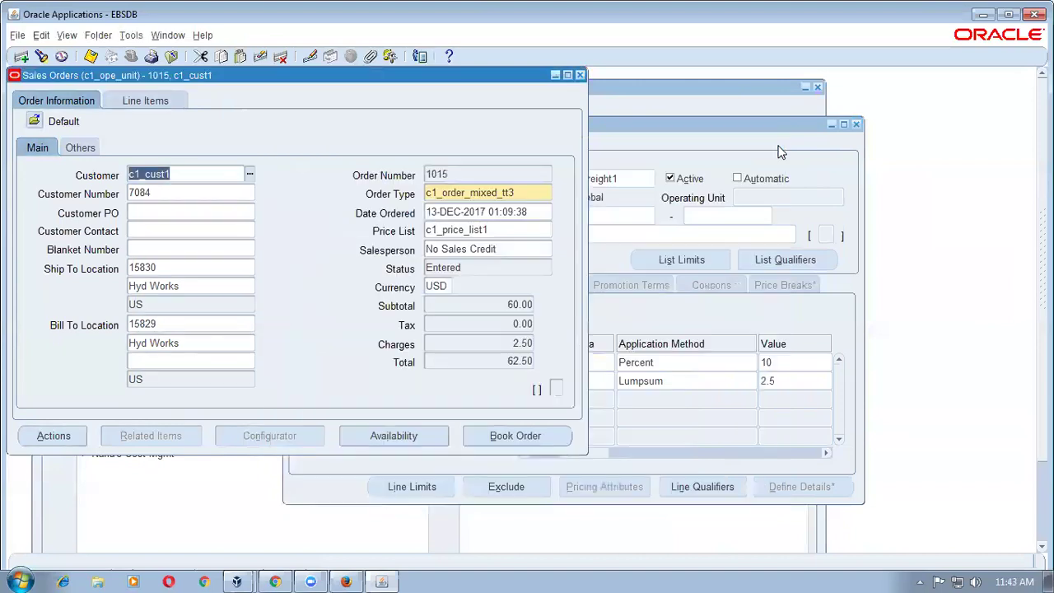
- Return to the c1_freight1 modifier list and compare the application methods of modifier lines 1 and 2
left_click(814, 188)
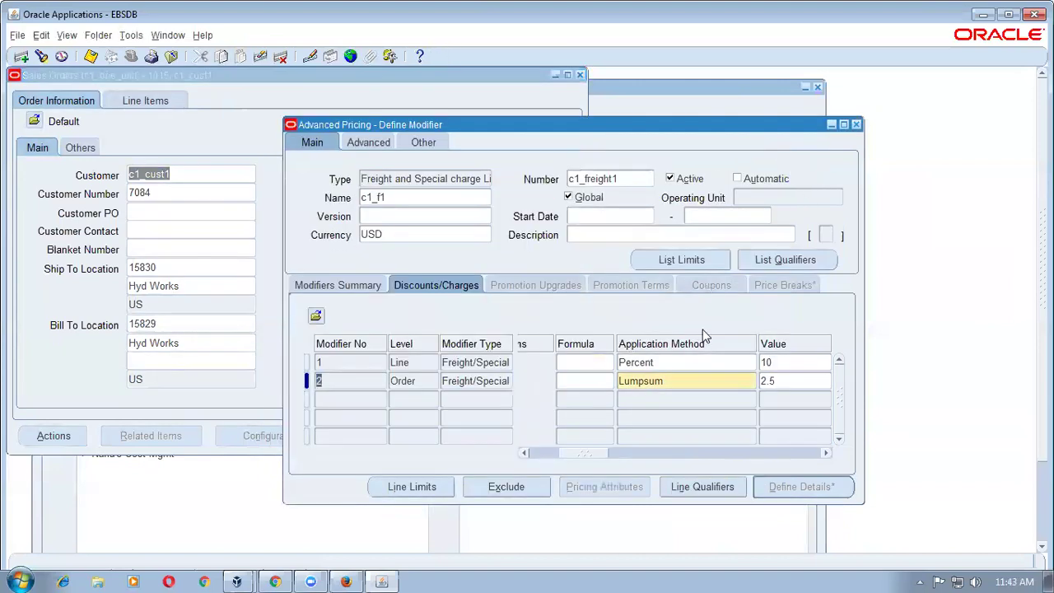
left_click(671, 381)
left_click(675, 362)
left_click(695, 385)
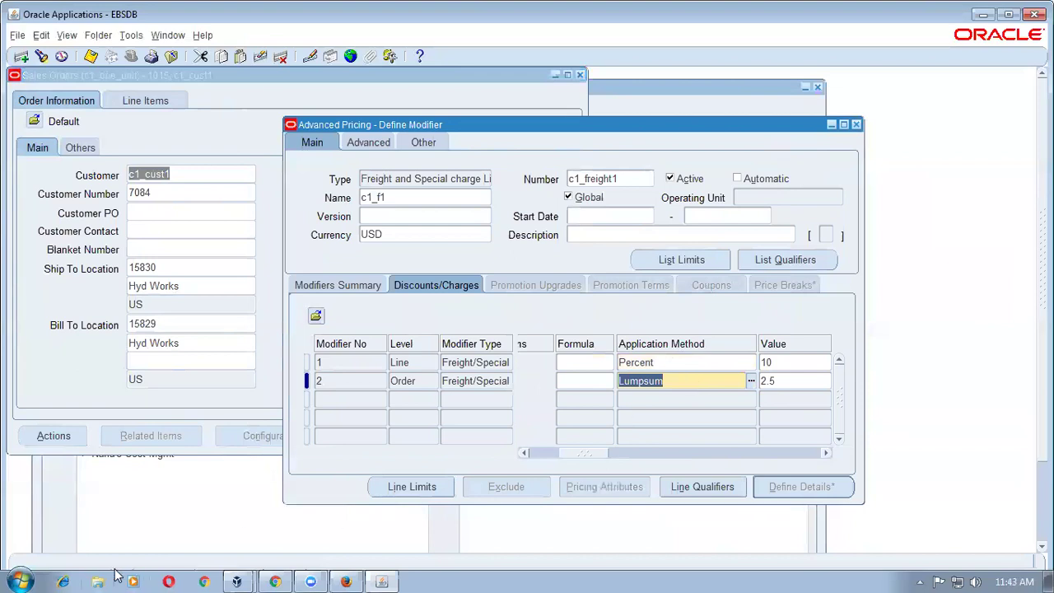
- Open the Freight and Special Charges White paper PDF from the QC_OM_Docs\OM_Day2 folder on drive C
left_click(113, 579)
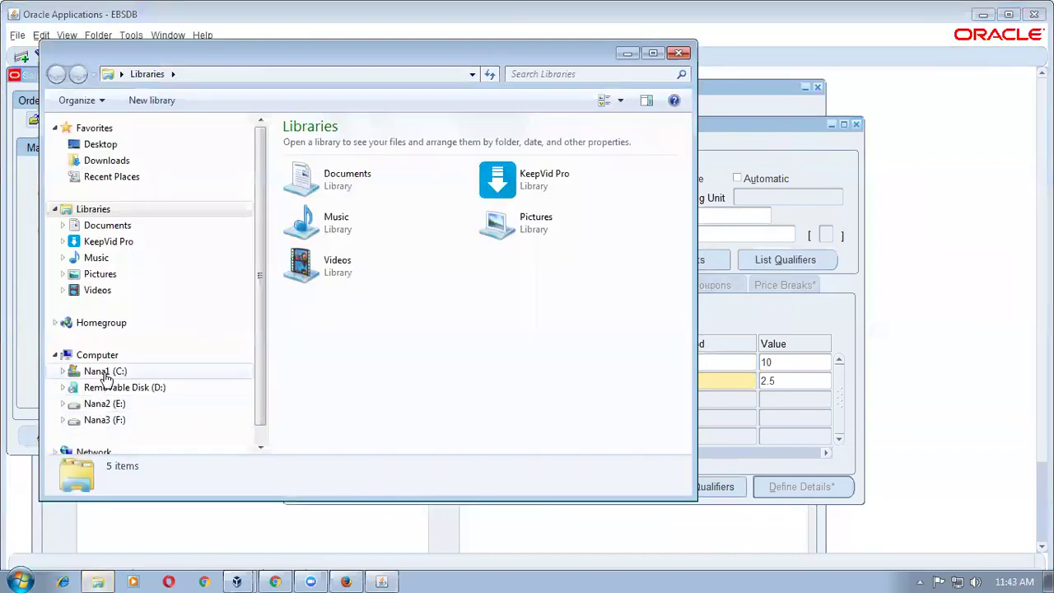
left_click(103, 370)
left_click(309, 195)
key("q")
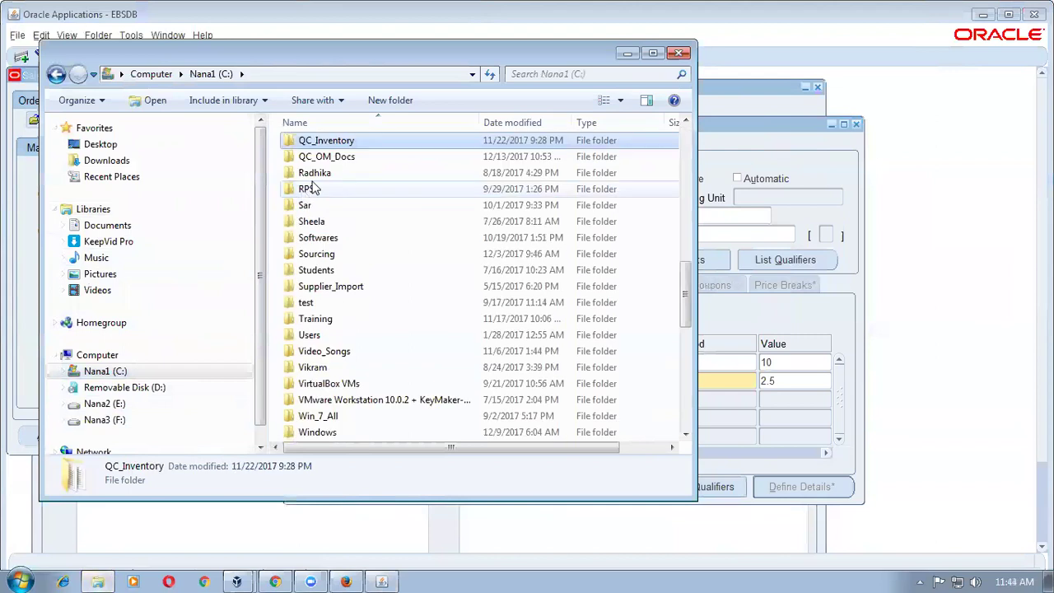
double_click(329, 160)
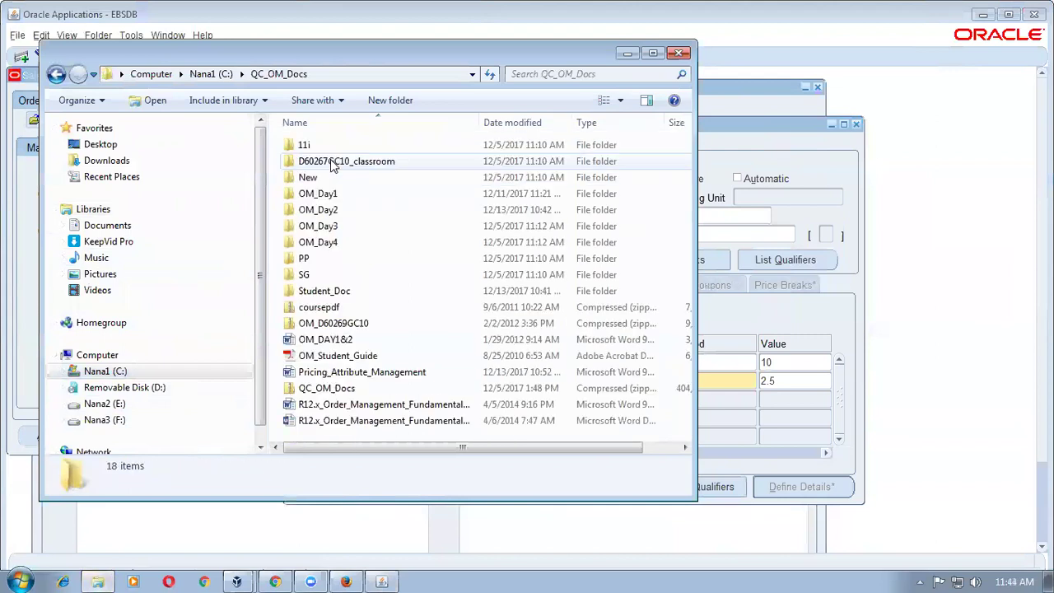
double_click(344, 214)
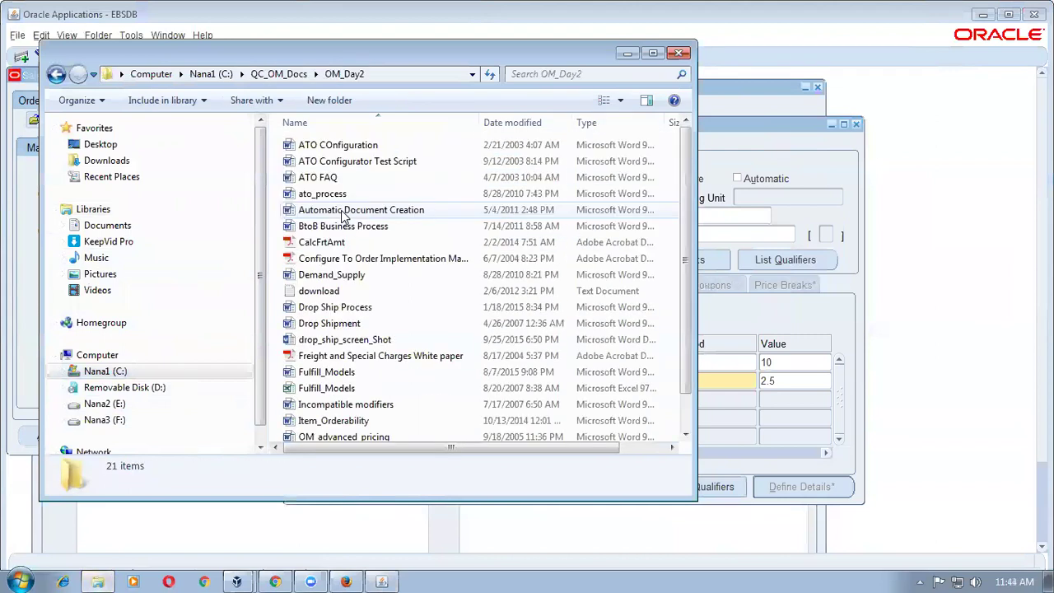
left_click(381, 362)
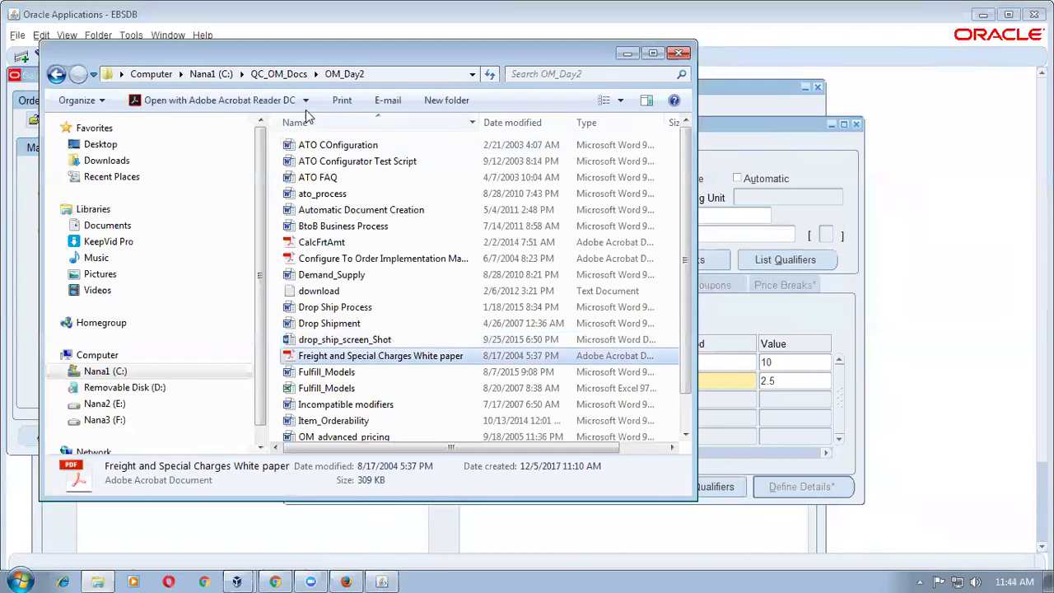
double_click(374, 362)
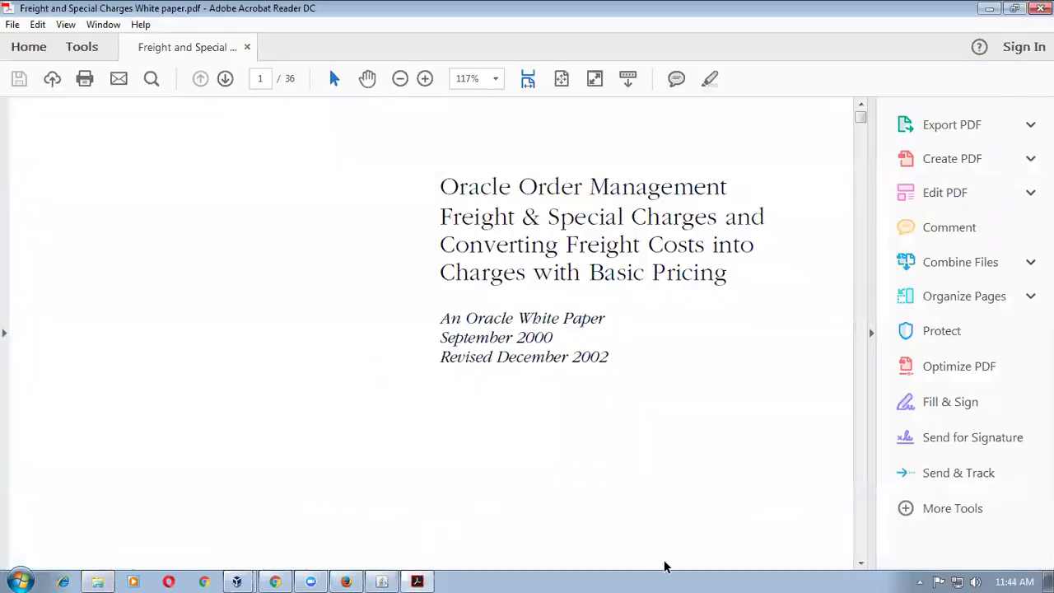
- Examine the title, publication date and revision date on the white paper's cover page
left_click_drag(467, 317, 616, 360)
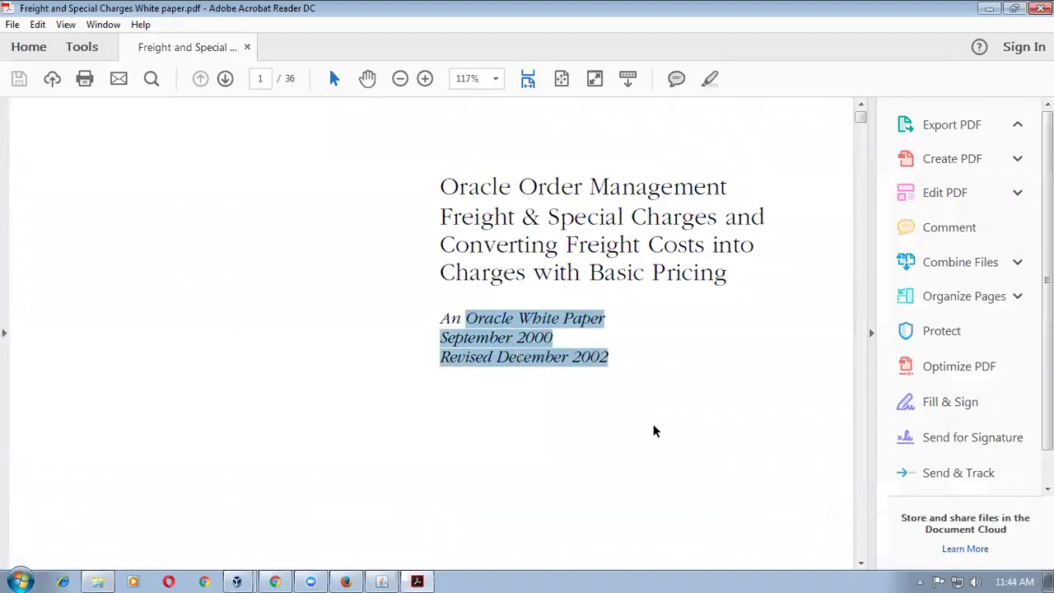
left_click(580, 426)
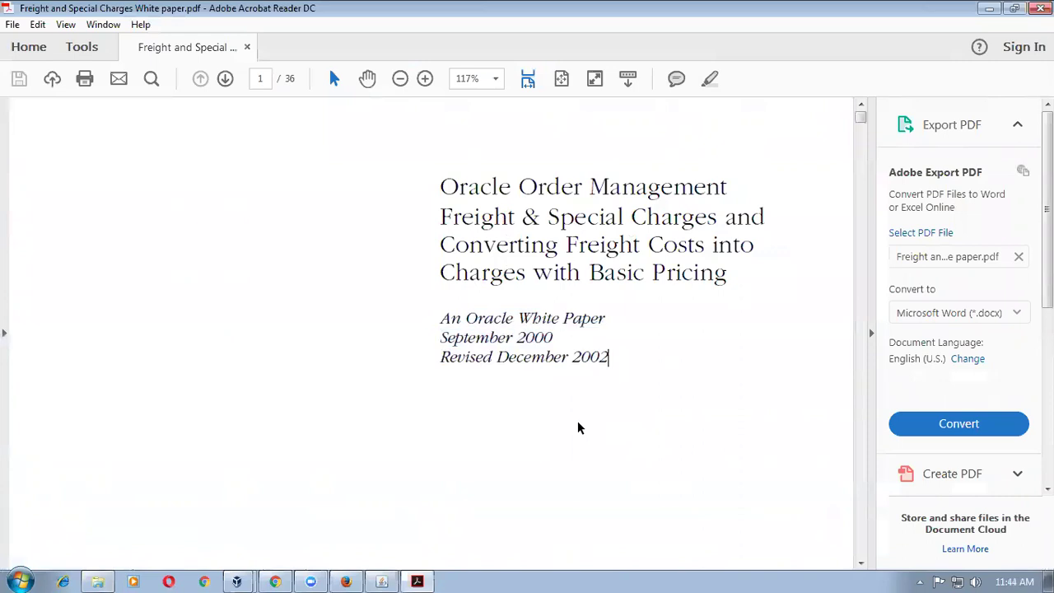
left_click_drag(488, 360, 656, 360)
left_click(587, 420)
left_click_drag(677, 244, 684, 268)
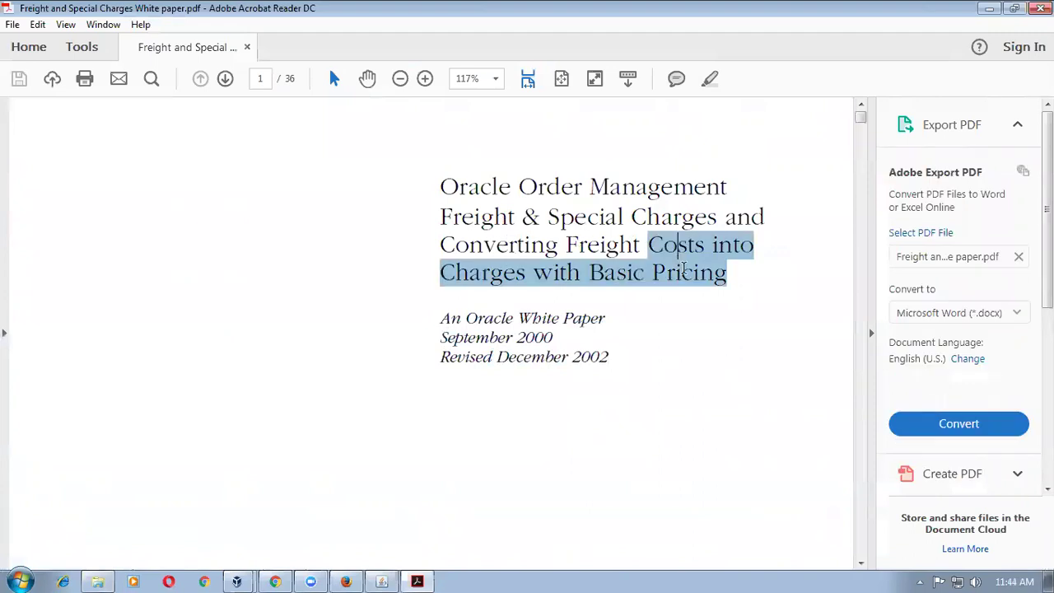
left_click(665, 427)
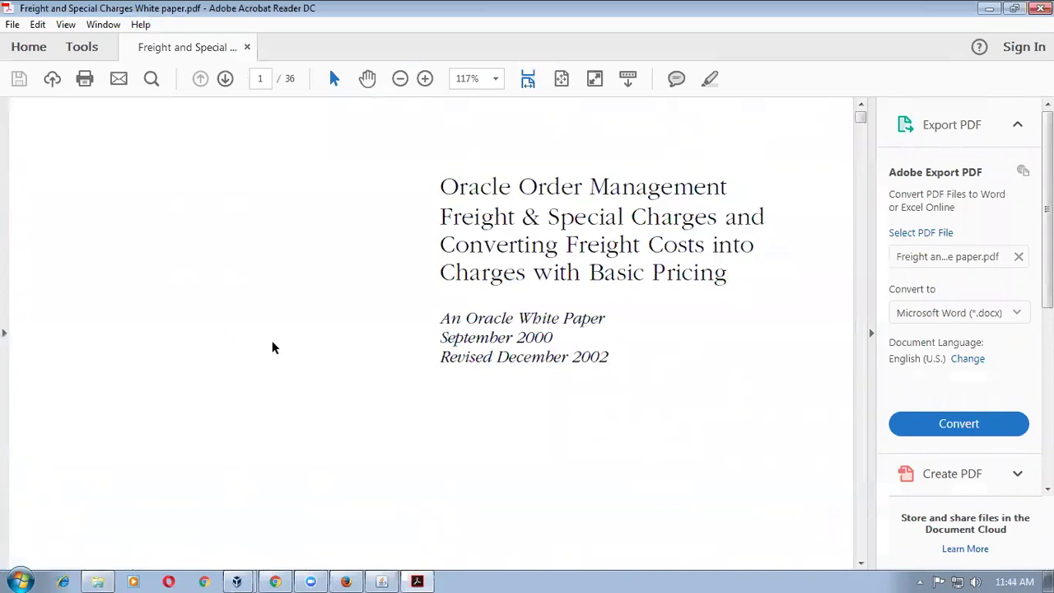
- Read the white paper's executive overview and the process flows section on pages 2 to 4
key("Right")
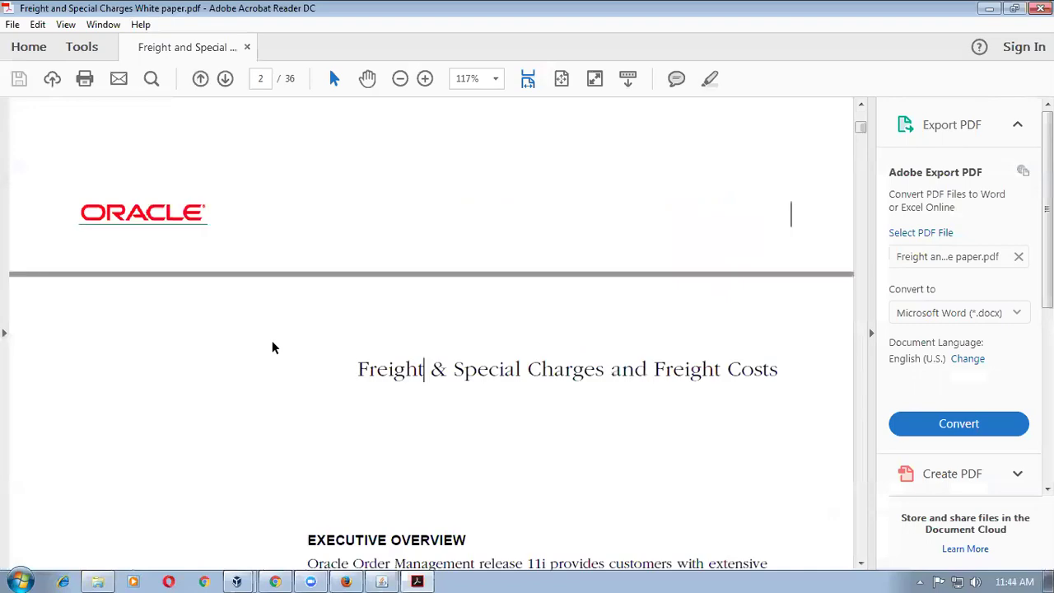
key("Page_Down")
key("Page_Down")
key("Page_Down")
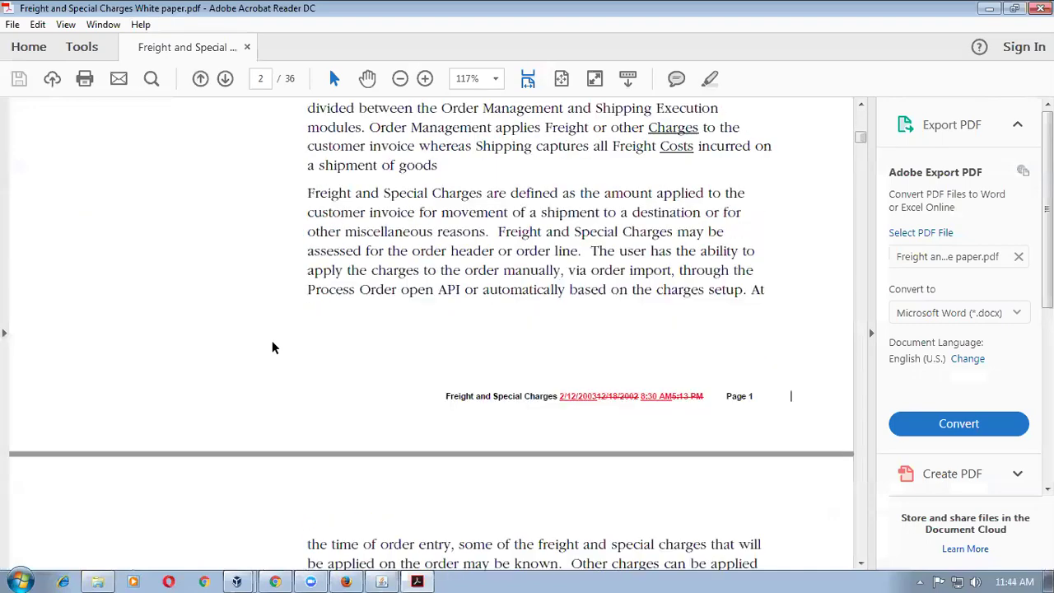
key("Page_Down")
key("Page_Down")
key("Page_Down")
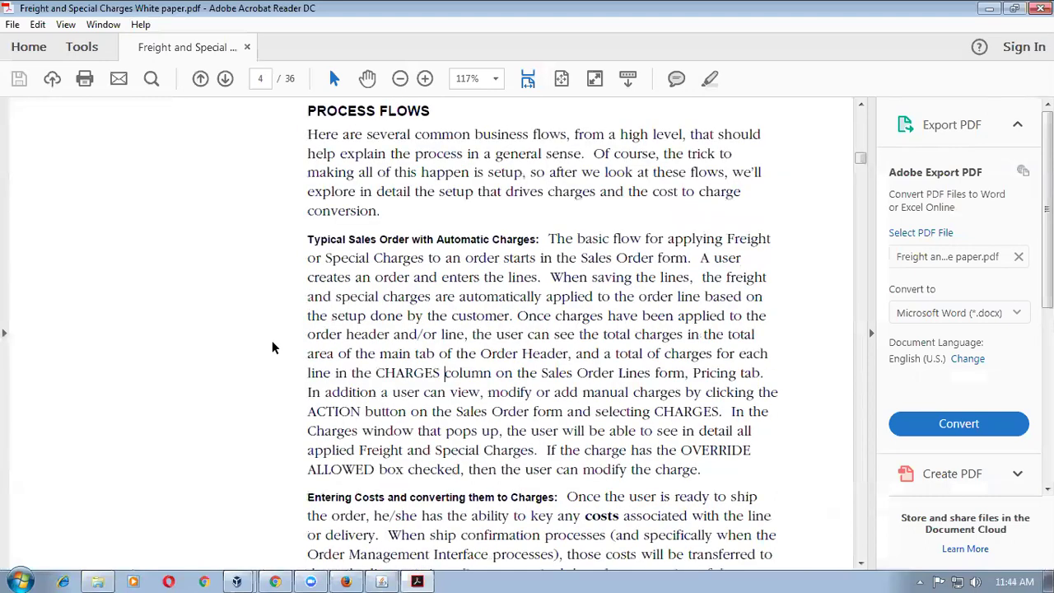
- Read the white paper's explanation of freight cost types, freight charge types and sub-types, and freight terms through page 7
key("Page_Down")
key("Page_Down")
key("Page_Down")
key("Page_Down")
key("Page_Down")
key("Page_Down")
key("Page_Down")
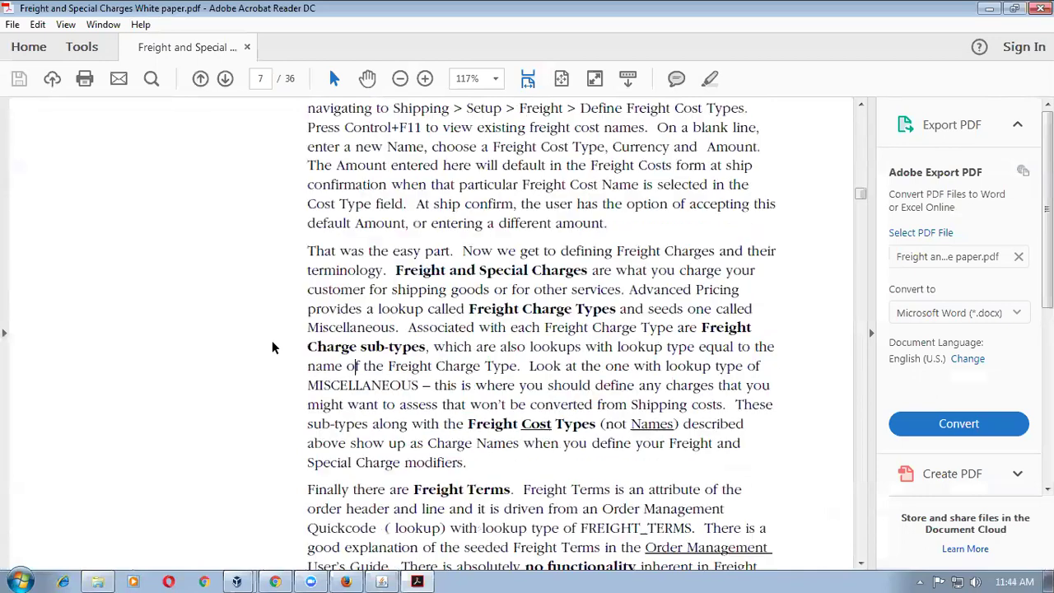
key("Page_Down")
key("Page_Down")
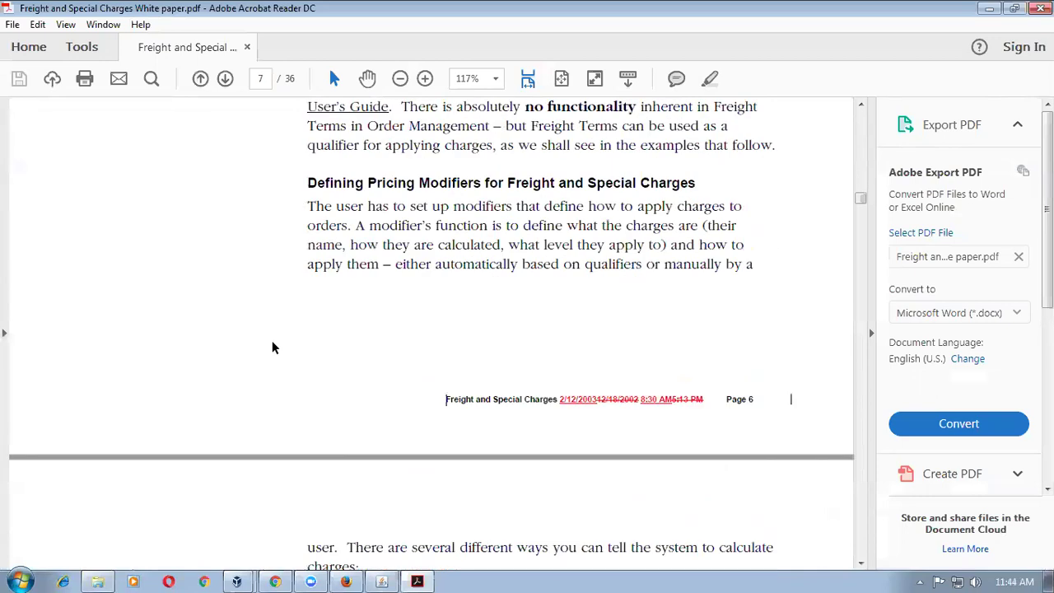
- Review how the Scenario1 modifier list is set up with lumpsum Freight Costs and Handling Costs lines on pages 8 to 10
key("Page_Down")
key("Page_Down")
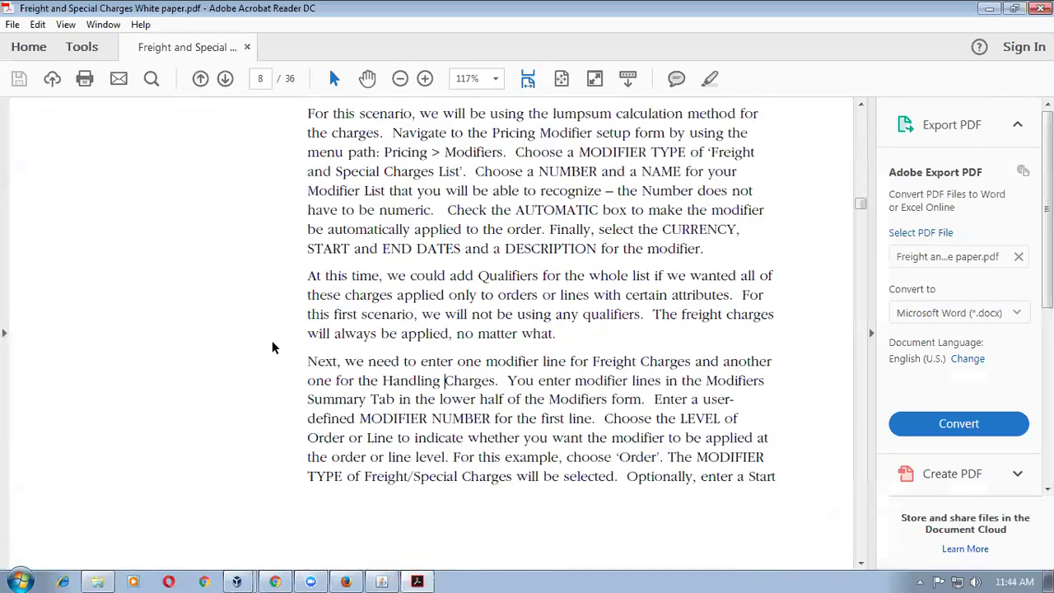
key("Page_Down")
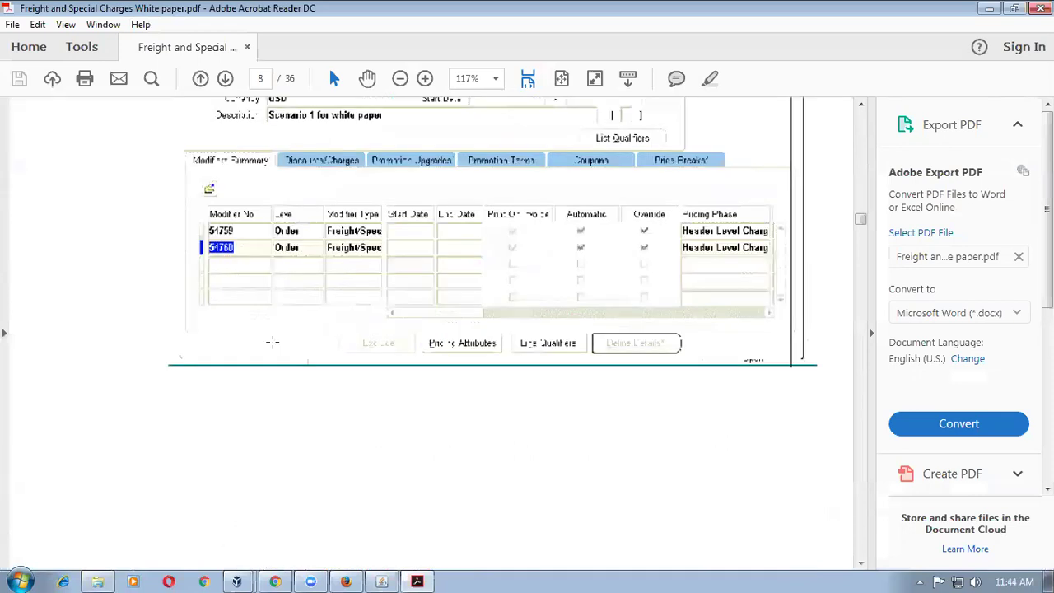
key("Page_Down")
key("Page_Down")
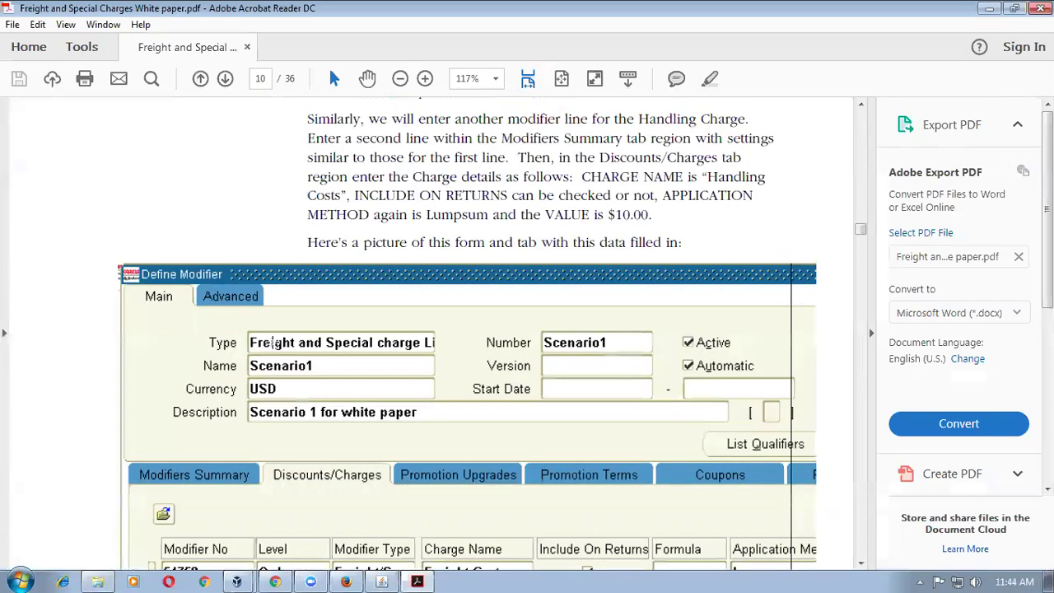
key("Page_Down")
key("Page_Down")
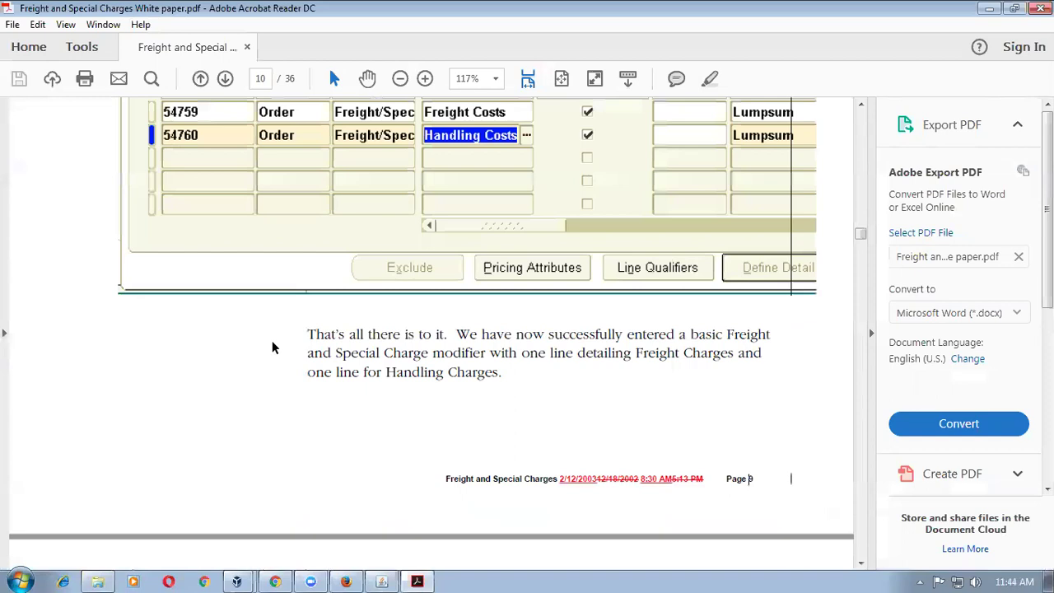
- Examine the white paper's order Charges example, header-level list qualifiers and Real Business Scenario #3 on pages 11 to 15
key("Page_Down")
key("Page_Down")
key("Page_Down")
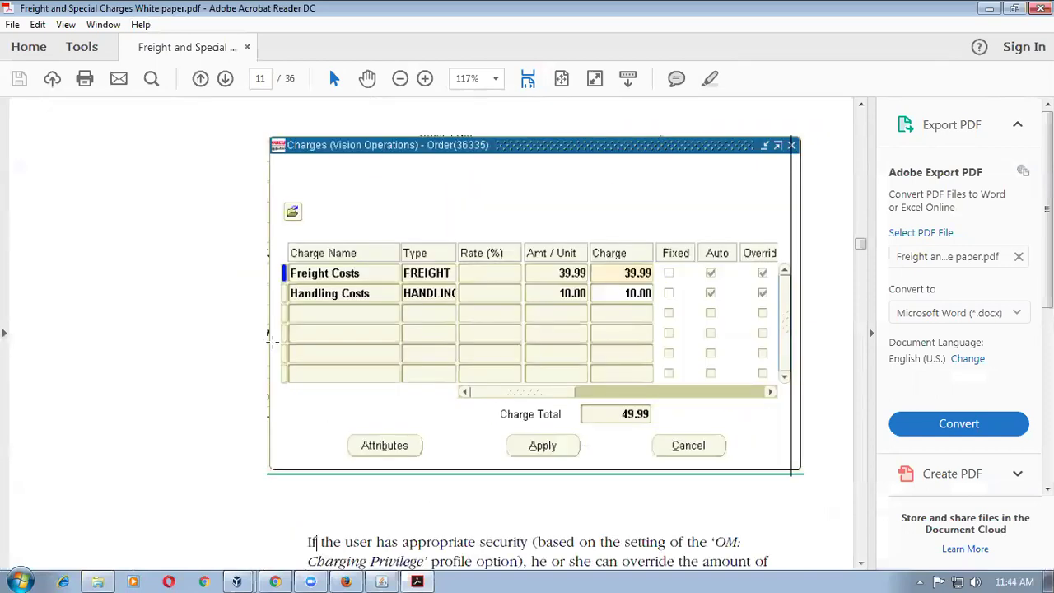
key("Page_Down")
key("Page_Down")
key("Page_Down")
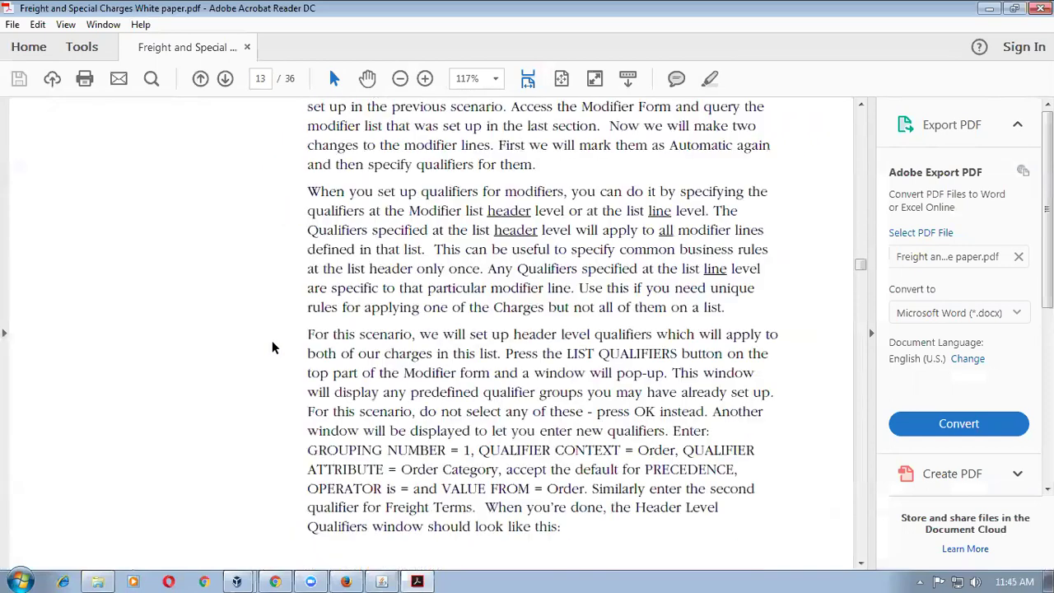
key("Page_Down")
key("Page_Down")
key("Page_Down")
key("Page_Down")
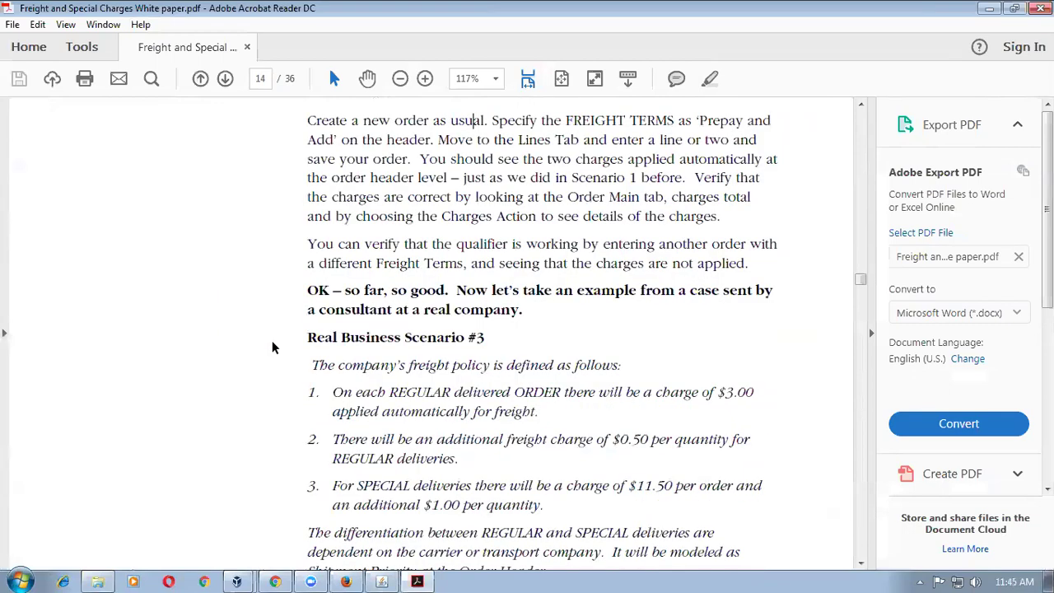
key("Page_Down")
key("Page_Down")
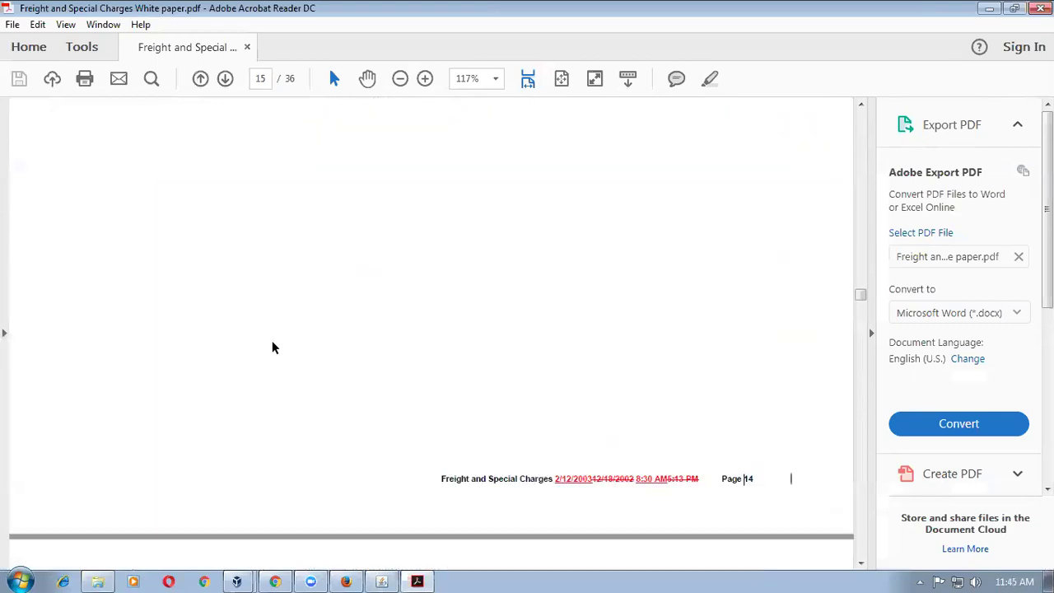
- Review the cost-to-charge conversion section, its qualifiers and the Pricing Formulas example through page 22
key("Page_Down")
key("Page_Down")
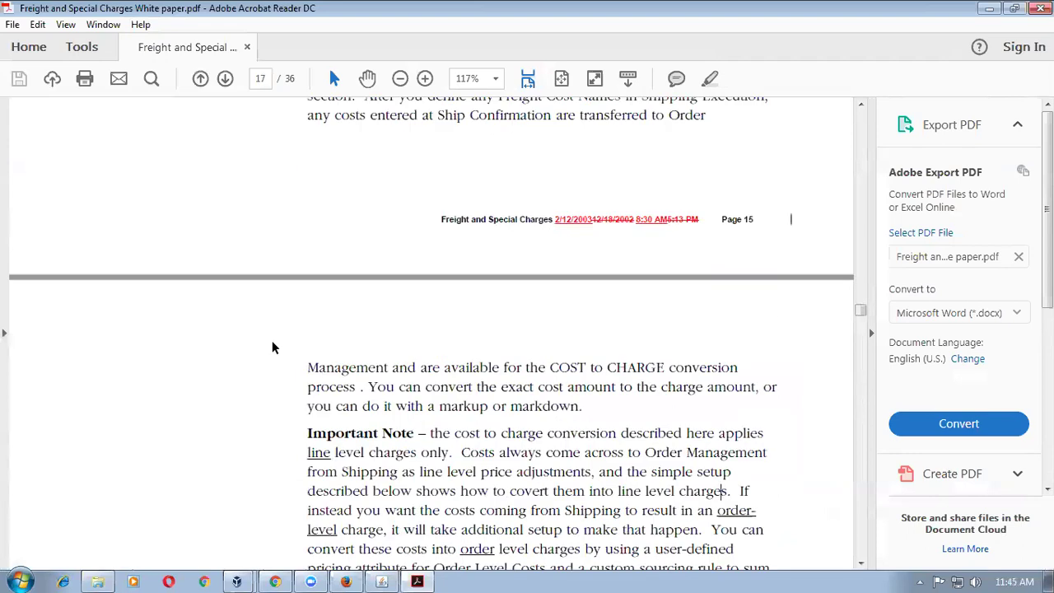
key("Page_Down")
key("Page_Down")
key("Page_Down")
key("Page_Down")
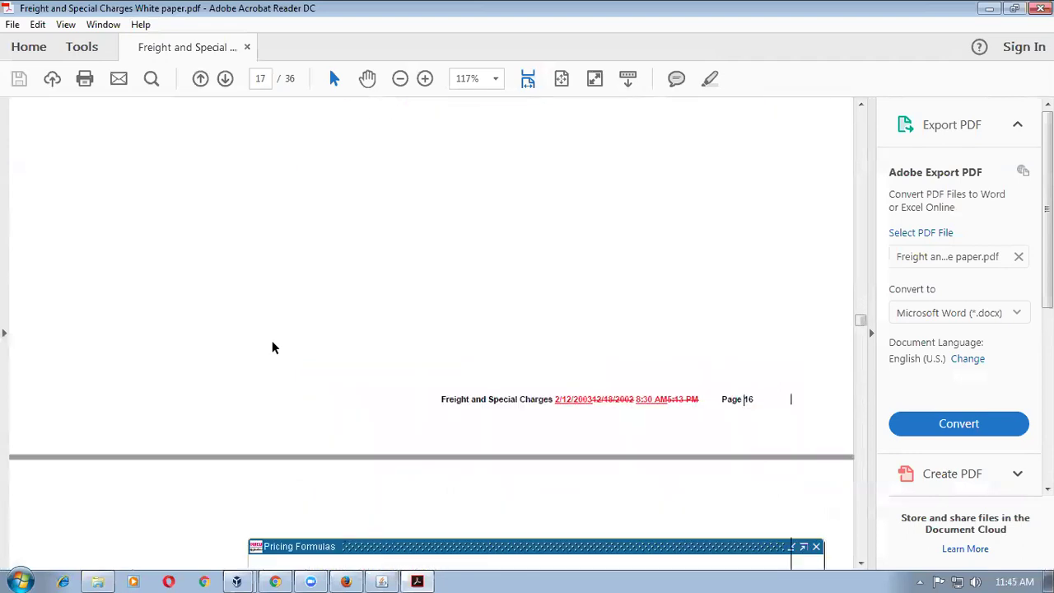
key("Page_Down")
key("Page_Down")
key("Page_Down")
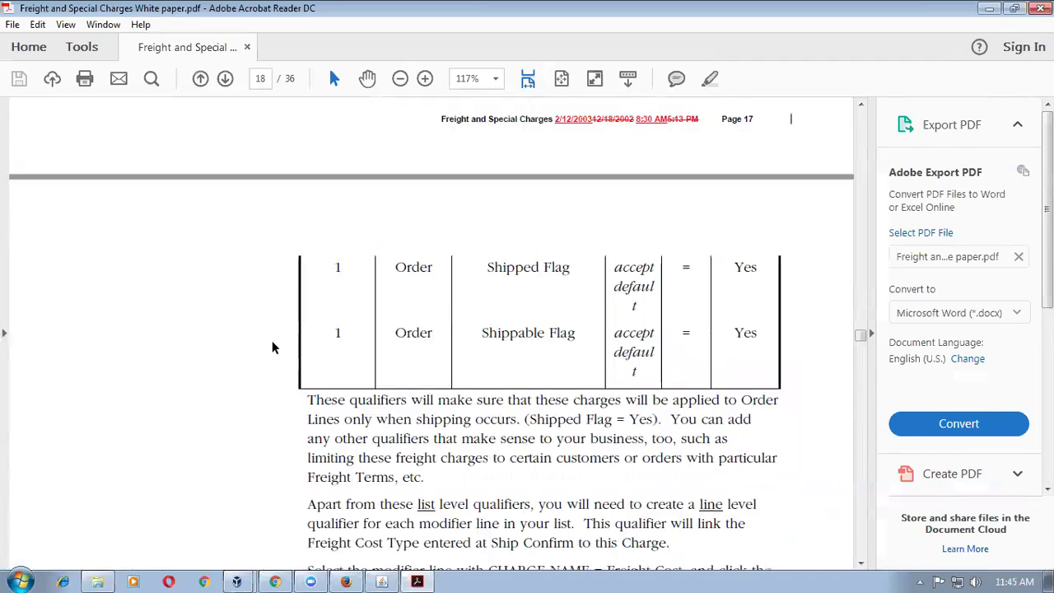
key("Page_Down")
key("Page_Down")
key("Page_Down")
key("Page_Down")
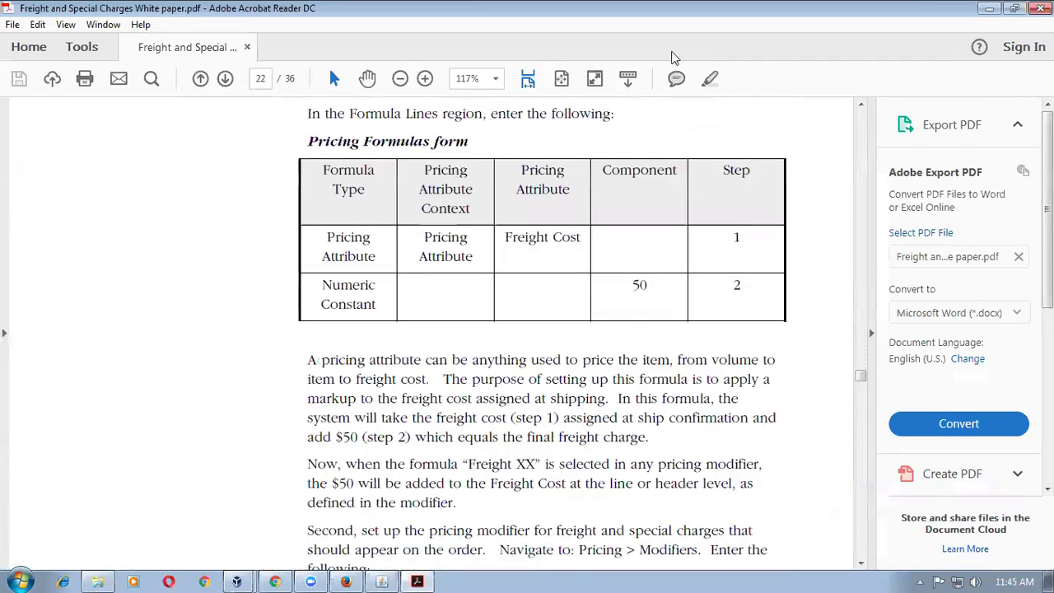
- Leave the white paper, return to Oracle Applications, and deactivate and save the c1_freight1 modifier list
key("alt+Tab")
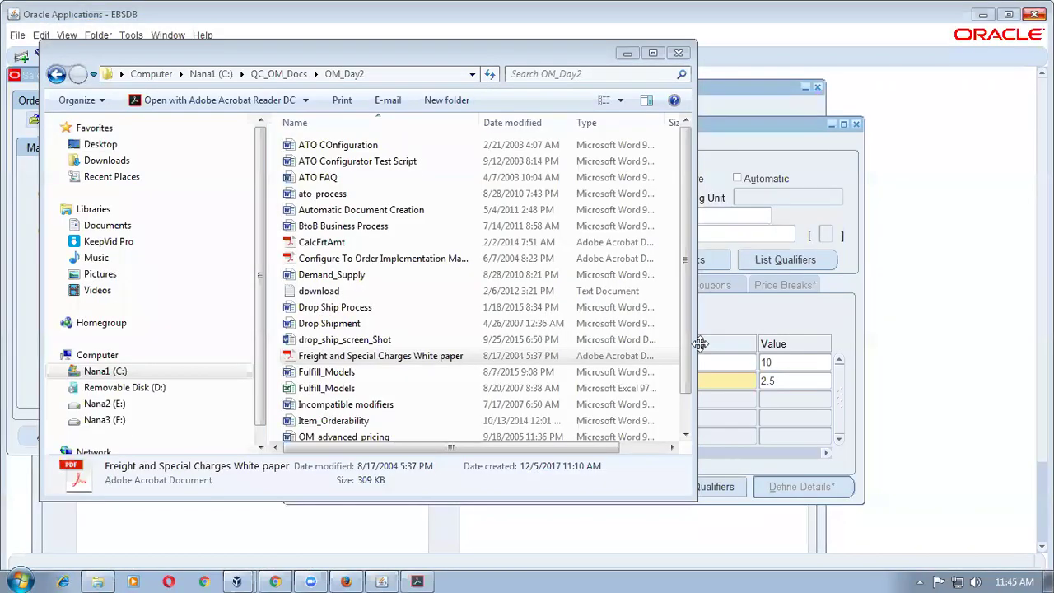
left_click(428, 195)
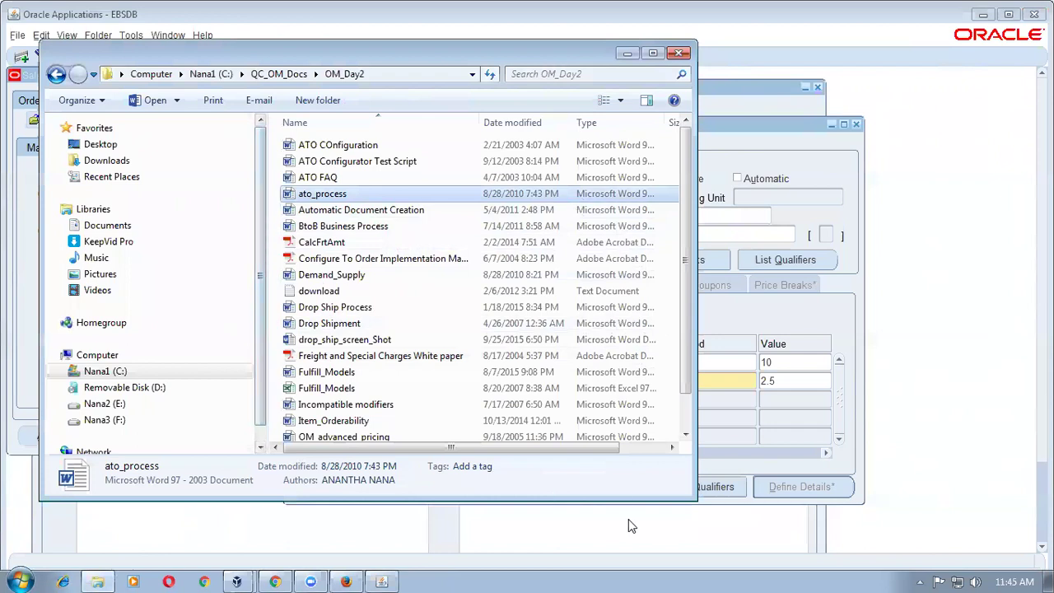
left_click(658, 560)
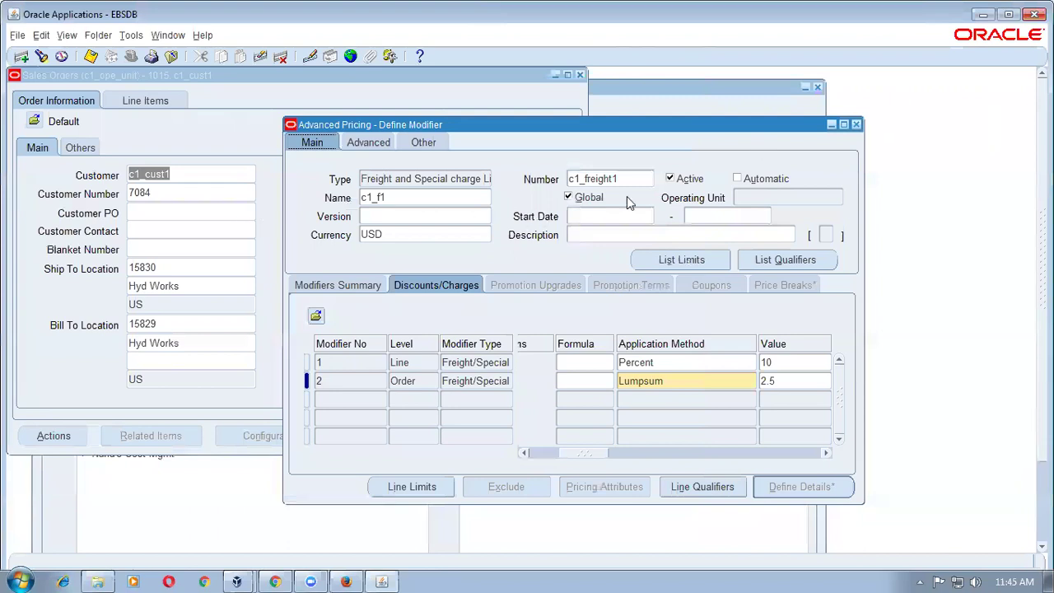
left_click(669, 179)
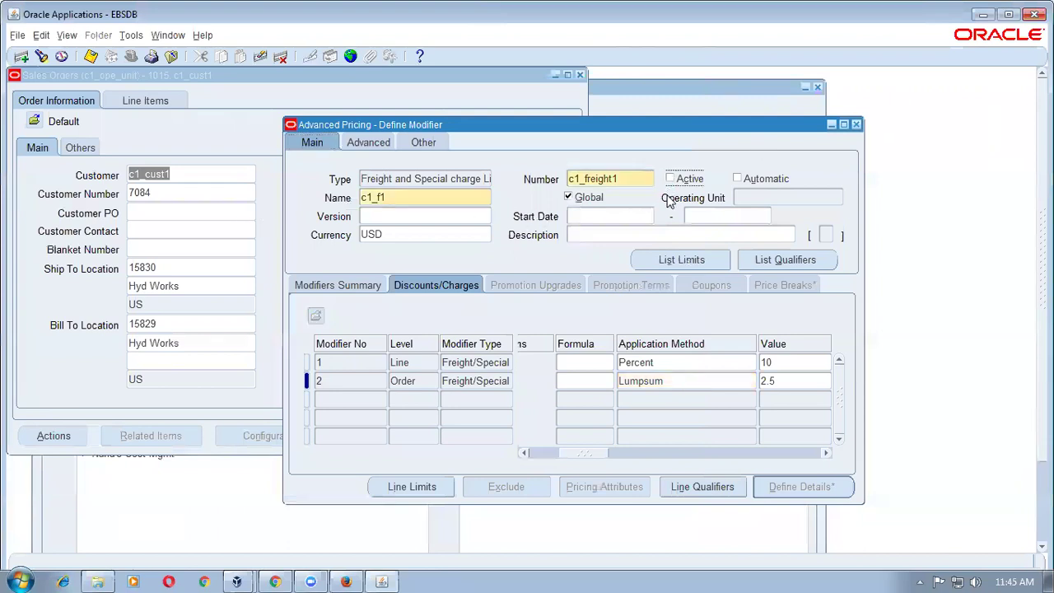
key("ctrl+s")
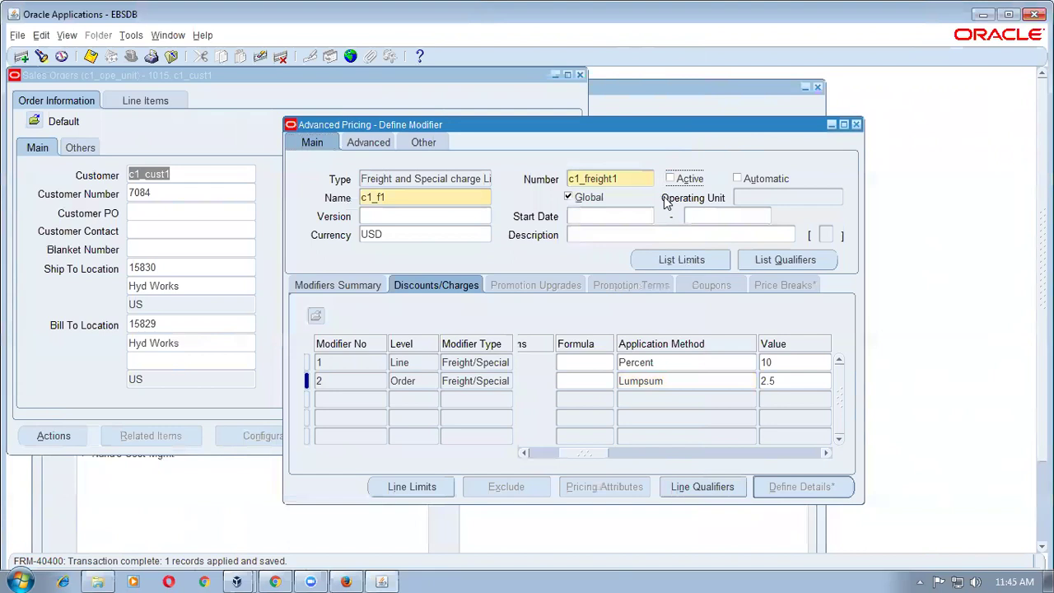
- Close the Define Modifier and Sales Orders forms and collapse the Navigator's function list
left_click(856, 125)
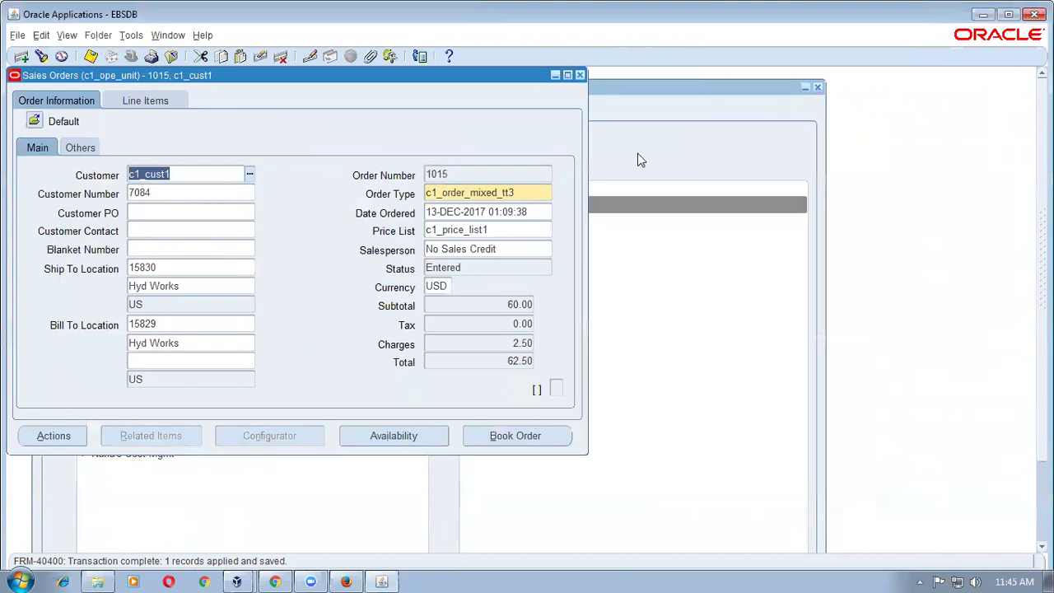
left_click(581, 75)
left_click(64, 307)
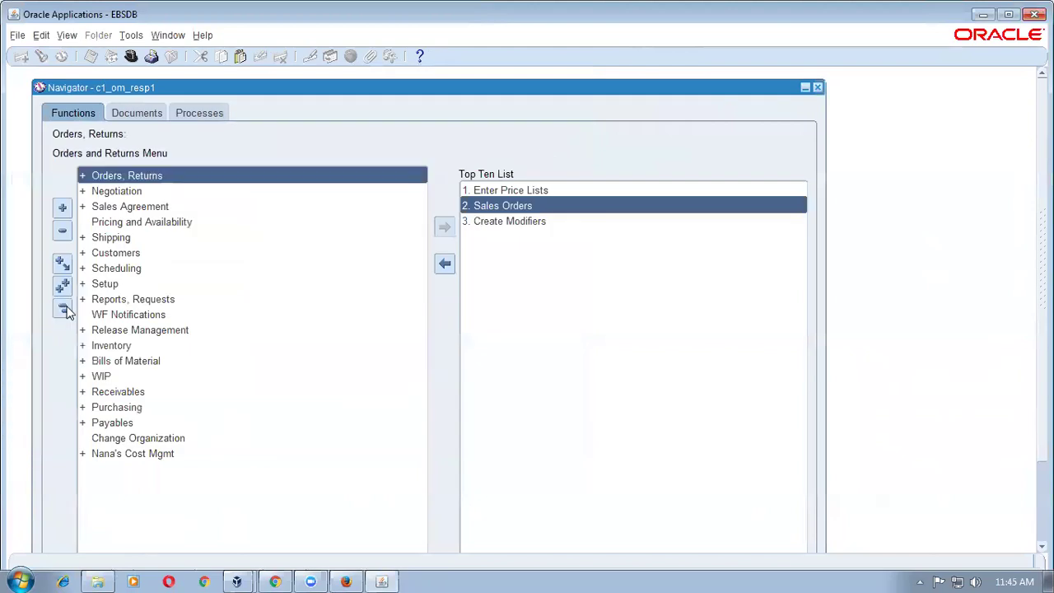
left_click(171, 301)
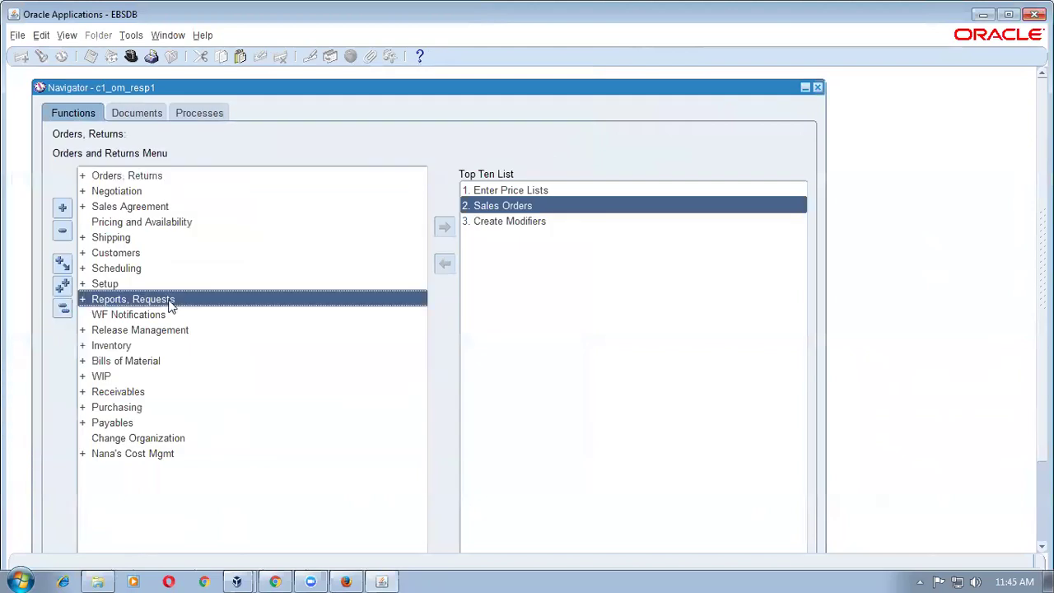
- Open the Automatic Document Creation Word document from the OM_Day2 folder
left_click(99, 576)
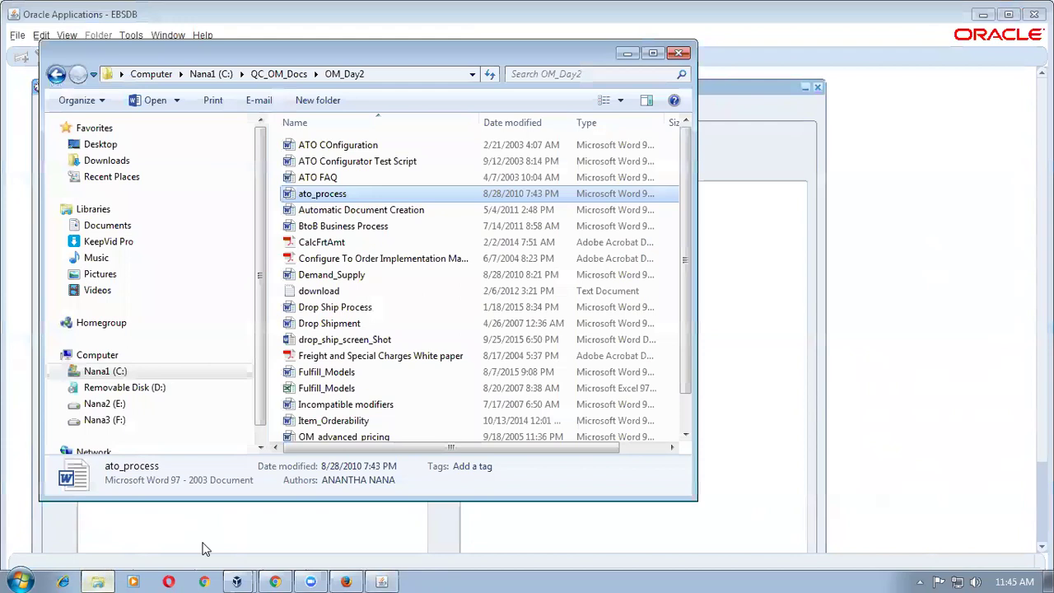
left_click(337, 212)
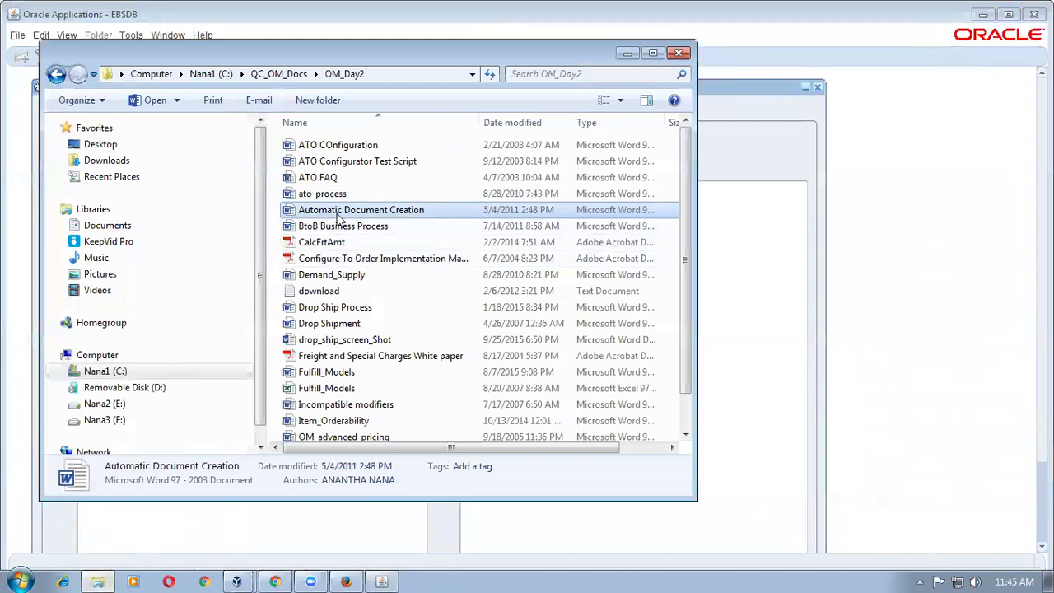
double_click(338, 212)
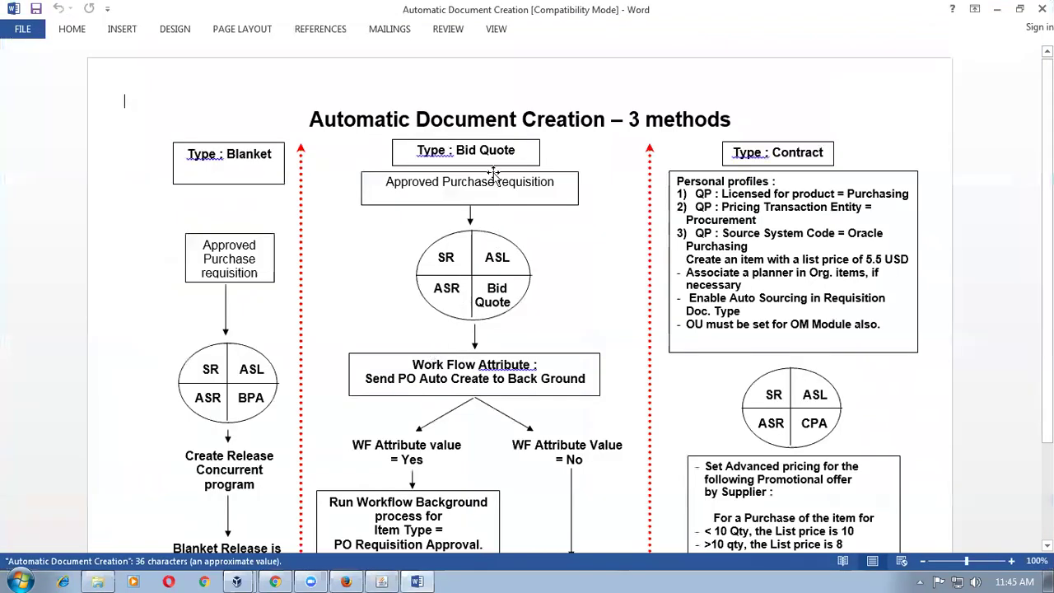
- Examine the document's title and its three method types: Blanket, Bid Quote and Contract
left_click_drag(357, 113, 708, 118)
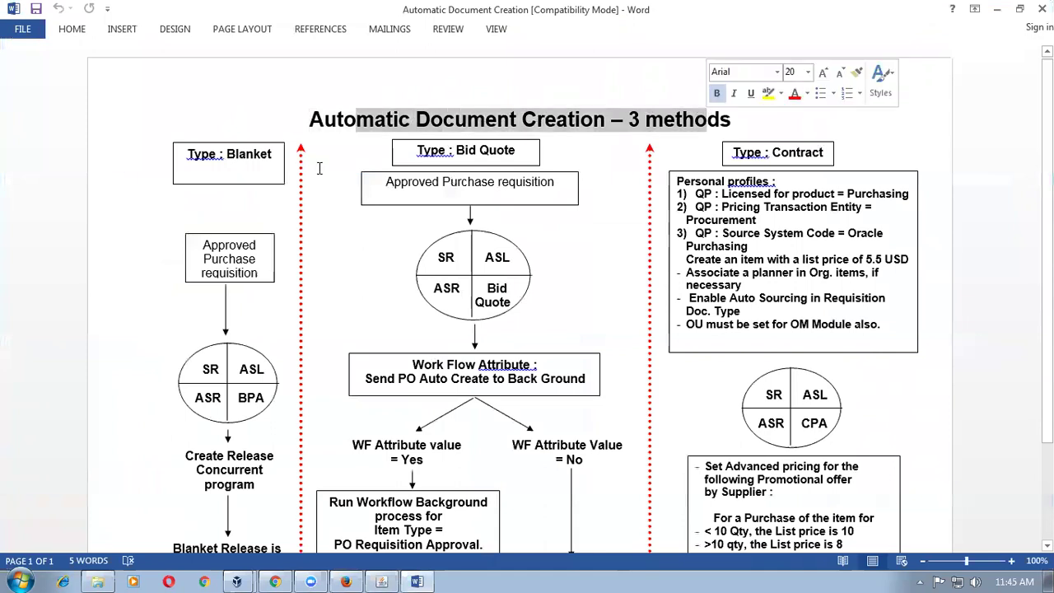
left_click(252, 154)
left_click_drag(455, 150, 506, 150)
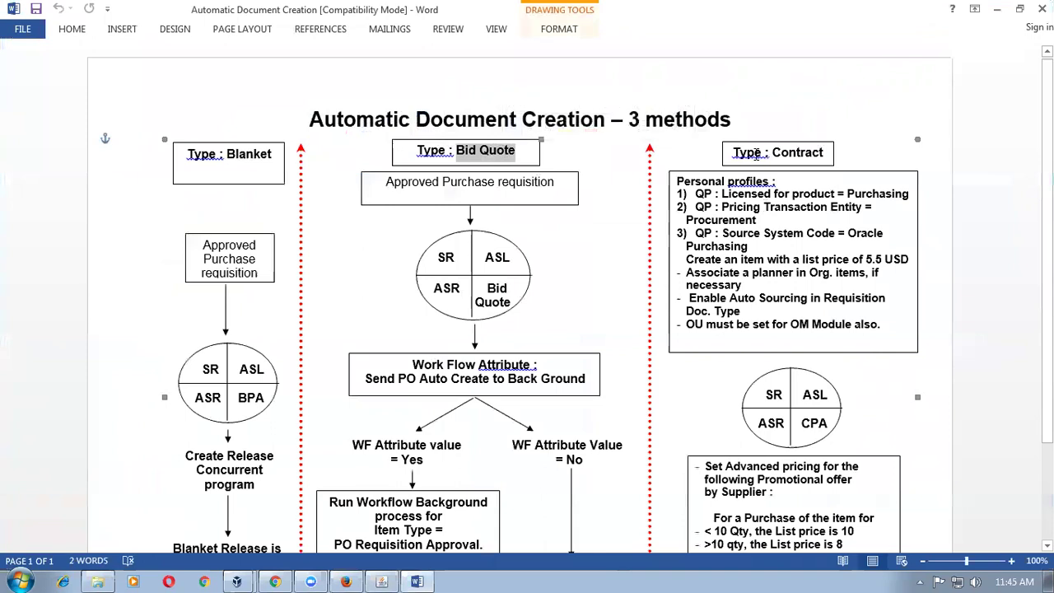
left_click_drag(749, 152, 808, 155)
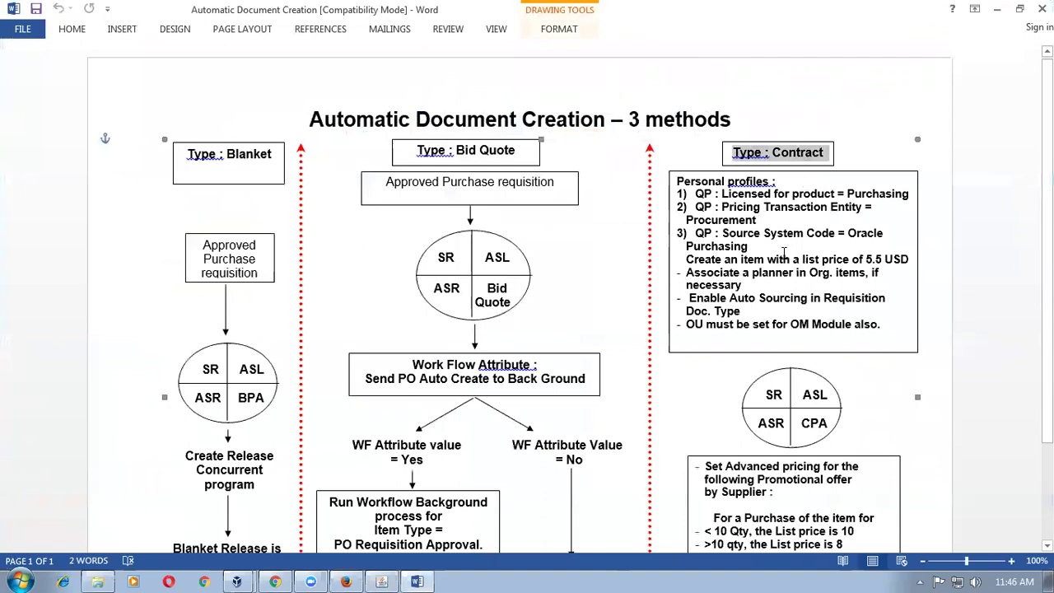
- Enlarge the page to 120% and examine the QP personal profiles listed under the Contract method
scroll(782, 253, "up", 2)
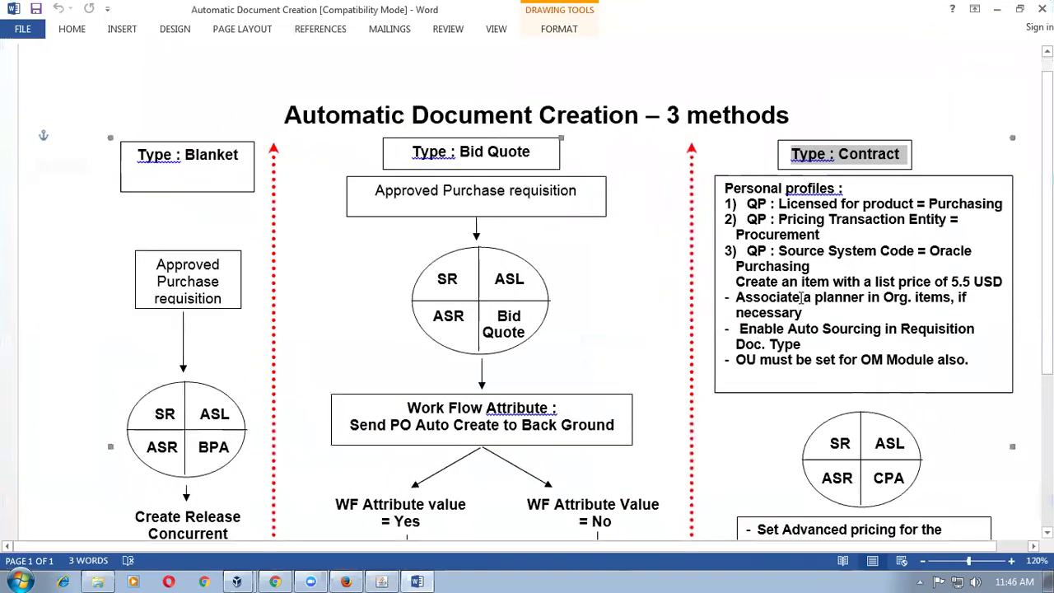
left_click(801, 294)
left_click_drag(728, 550, 838, 552)
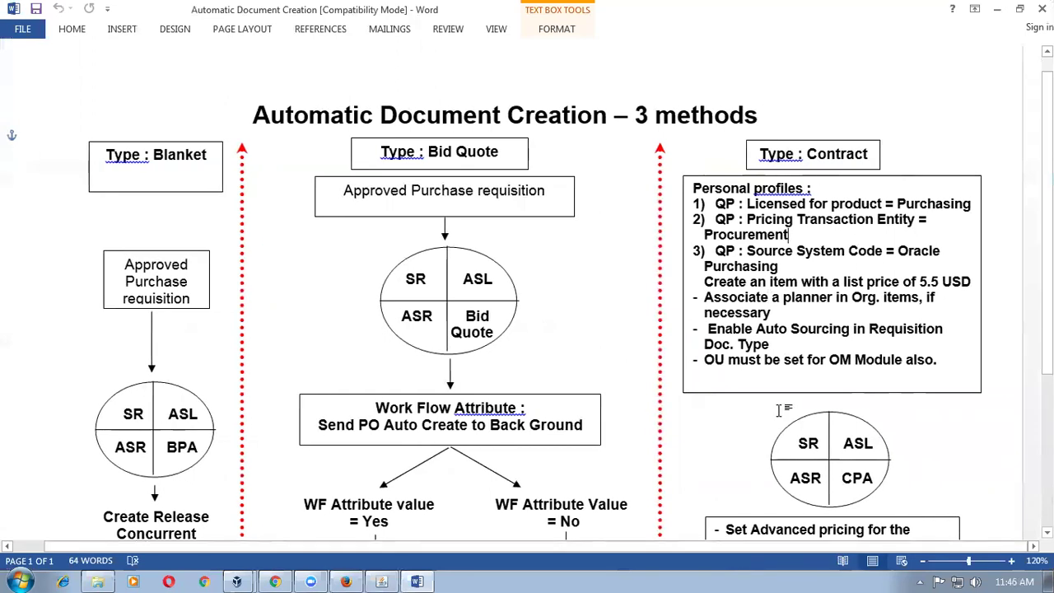
left_click_drag(774, 203, 788, 249)
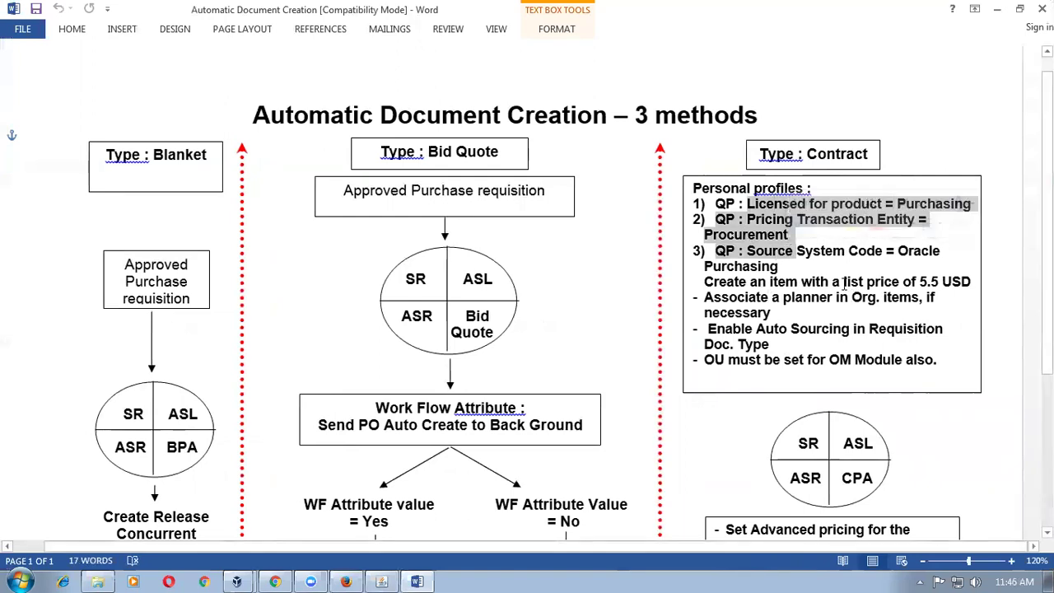
left_click(742, 236)
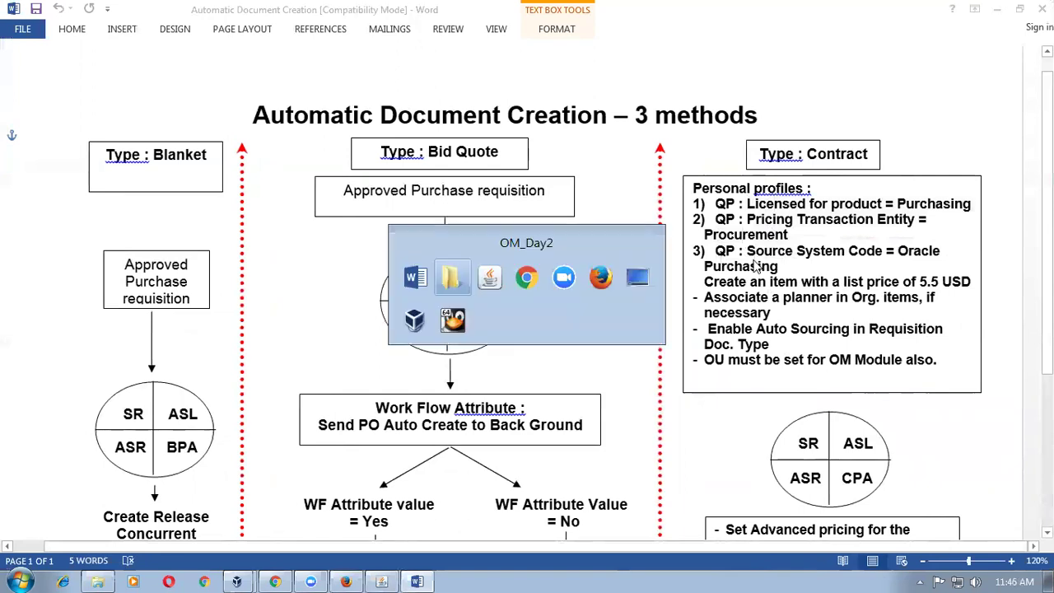
- Switch to Oracle Applications and change the responsibility to Purchasing, Vision Operations (USA)
key("alt+Tab")
left_click(232, 282)
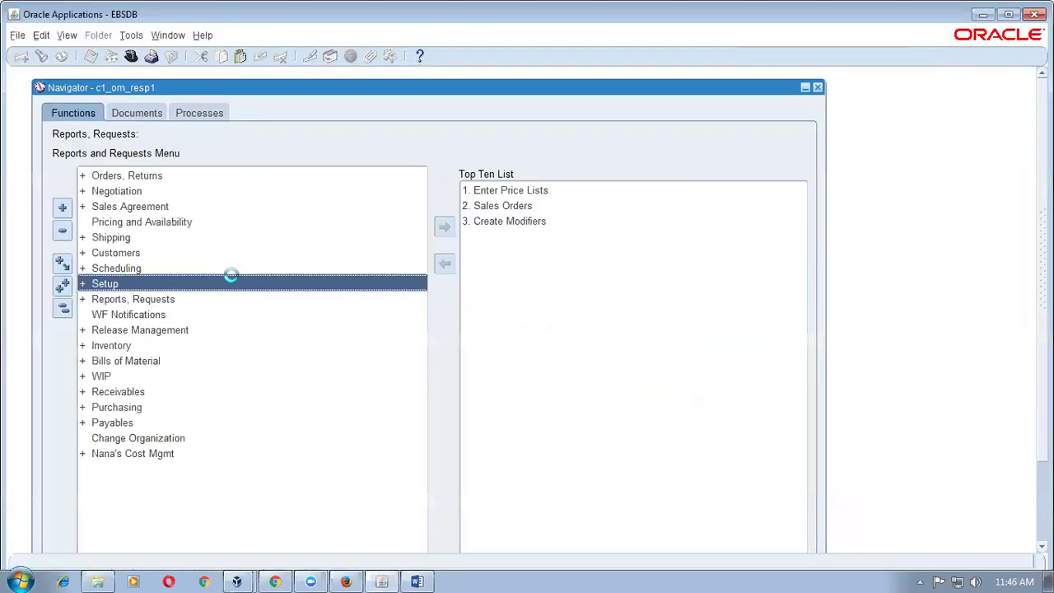
key("alt+f")
key("w")
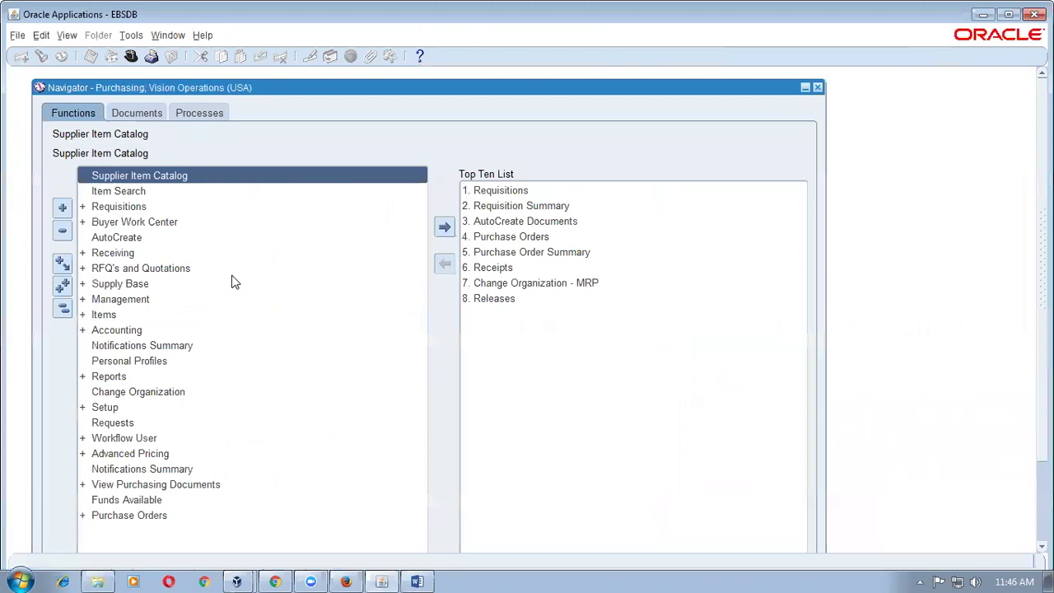
- Open the Personal Profile Values form and query the profile names matching qp%
left_click(41, 36)
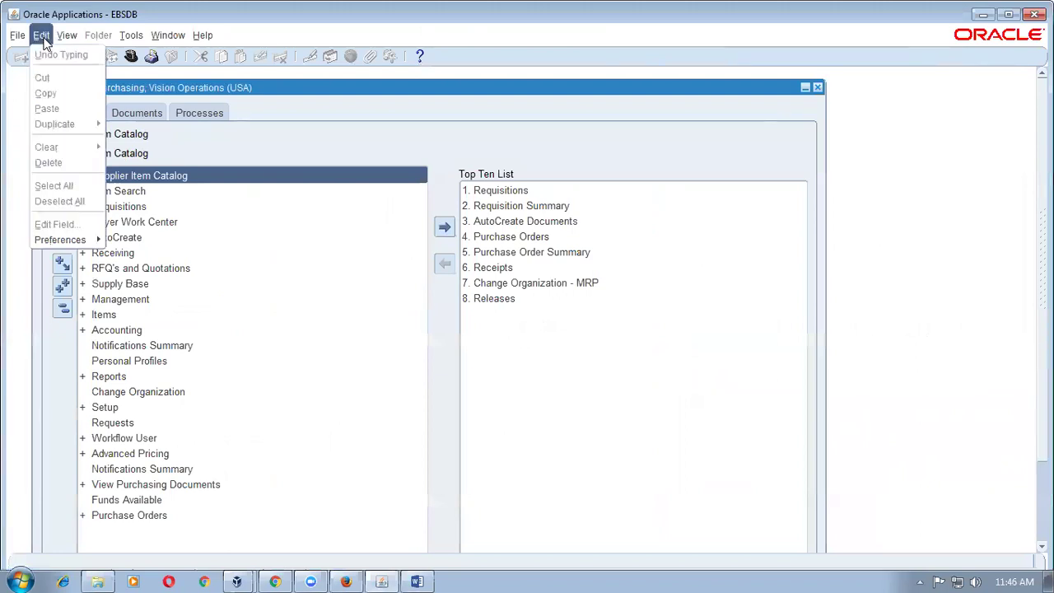
mouse_move(52, 244)
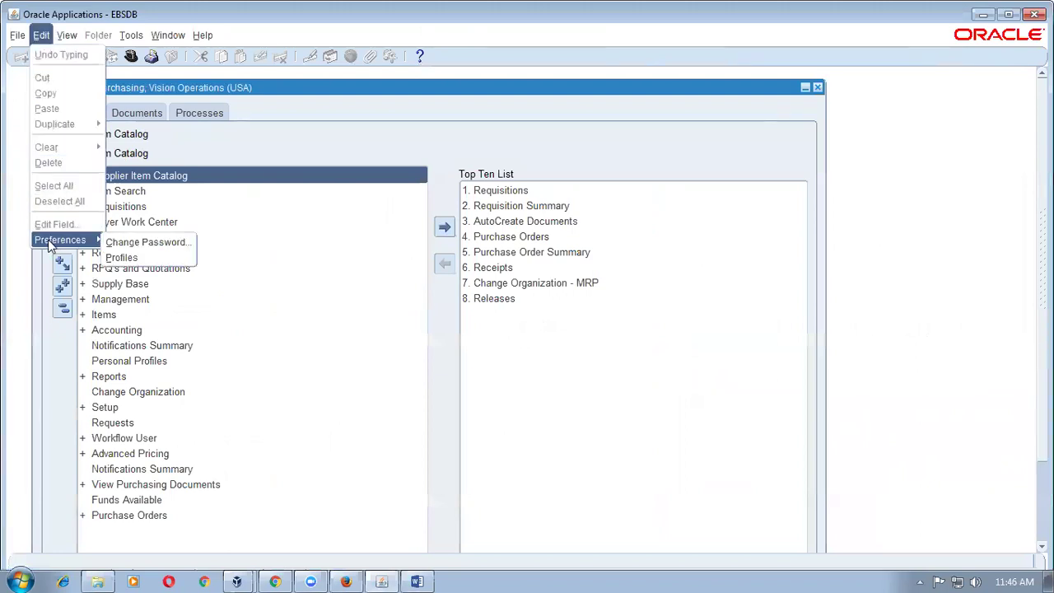
left_click(124, 257)
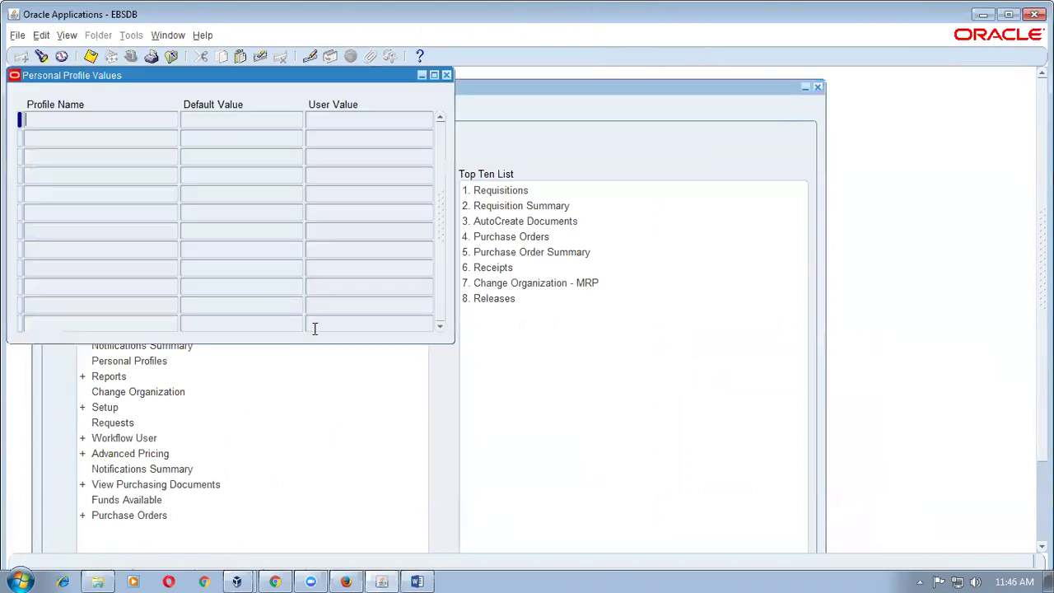
type("qp%")
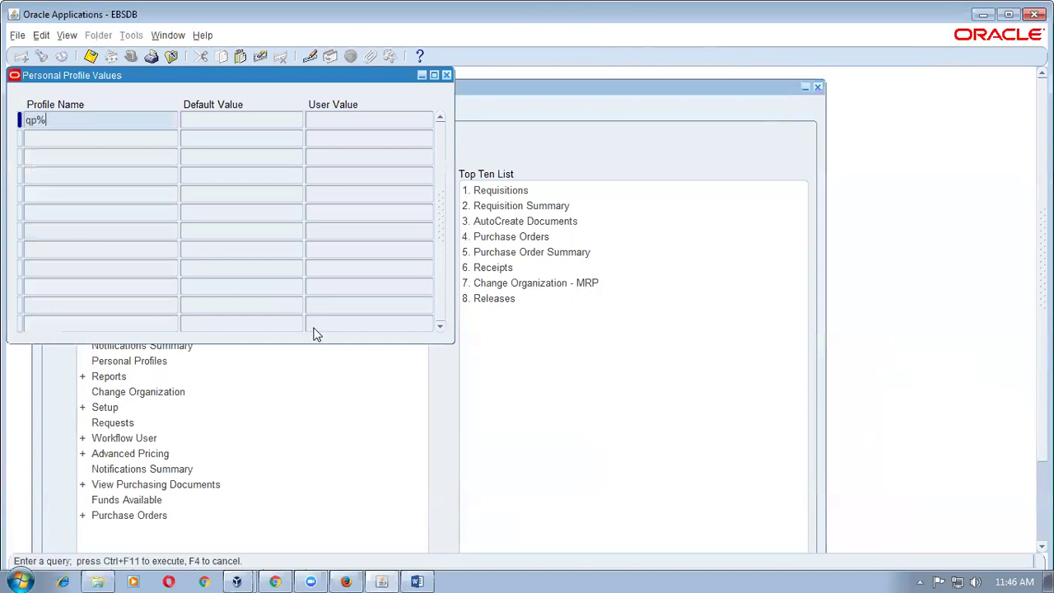
key("ctrl+F11")
- Check the QP: Licensed for Product profile value against the first profile listed under Contract in the Word document
key("alt+Tab")
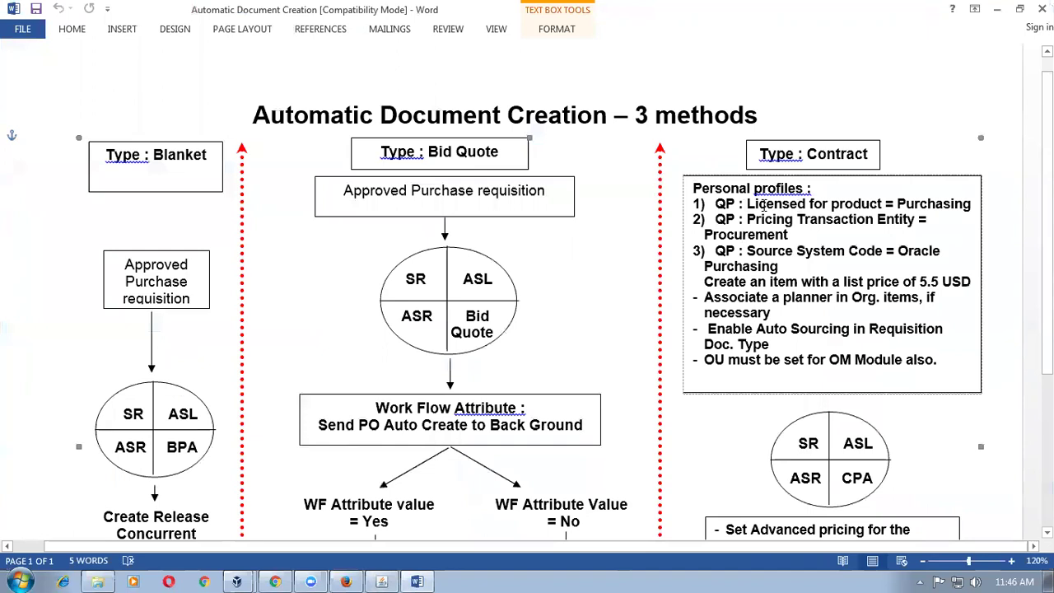
left_click_drag(907, 210, 943, 208)
key("alt+Tab")
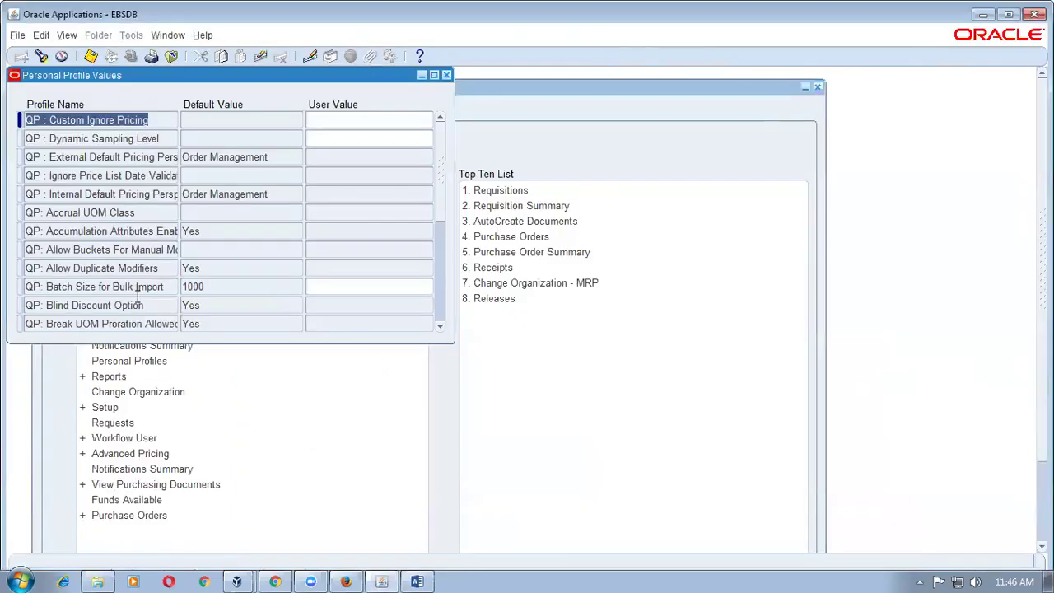
left_click(93, 269)
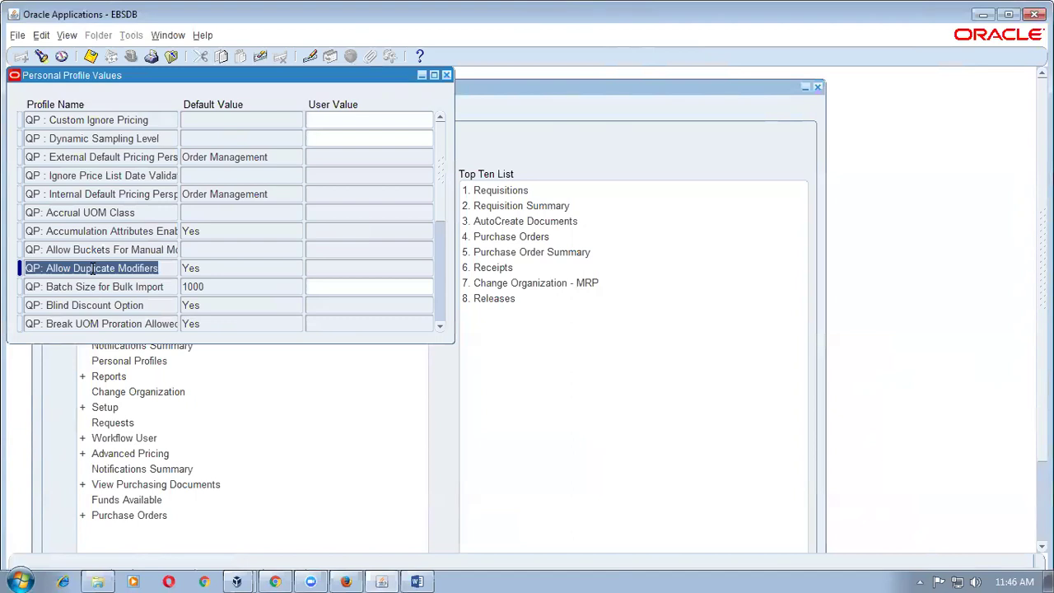
key("Page_Down")
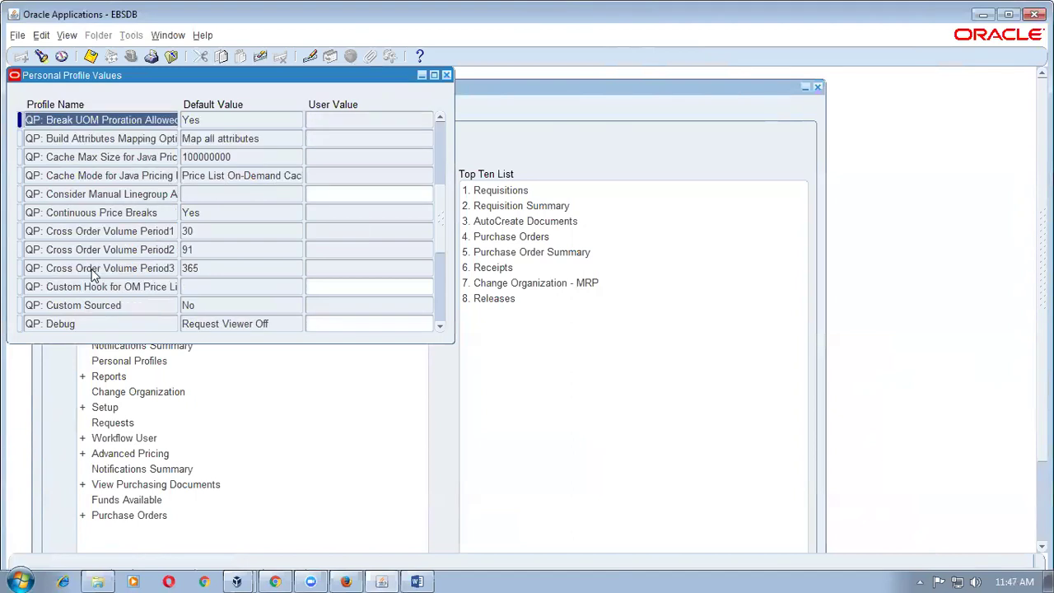
key("Page_Down")
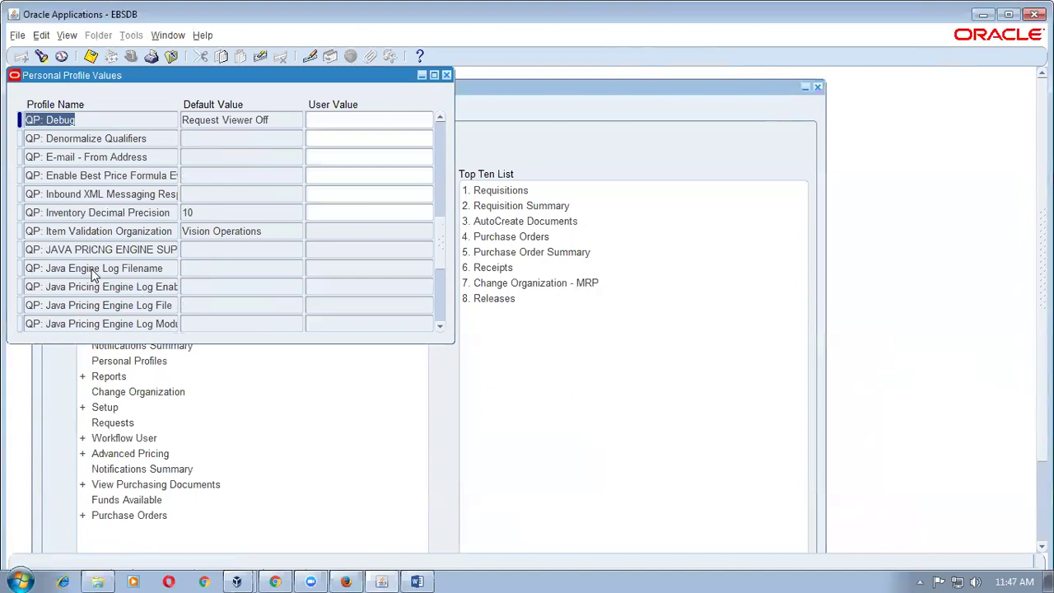
key("Page_Down")
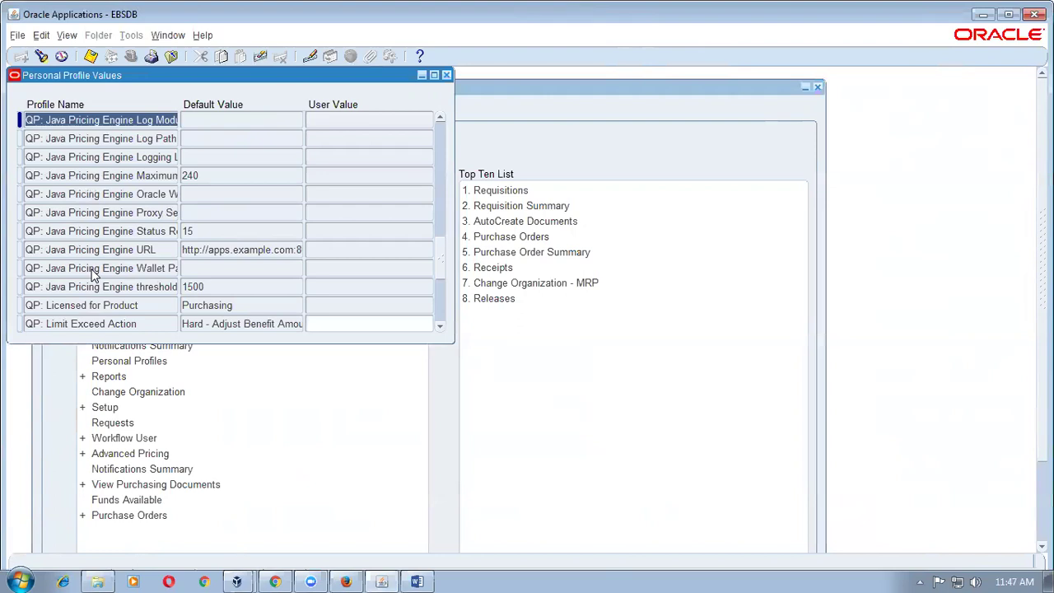
left_click(146, 306)
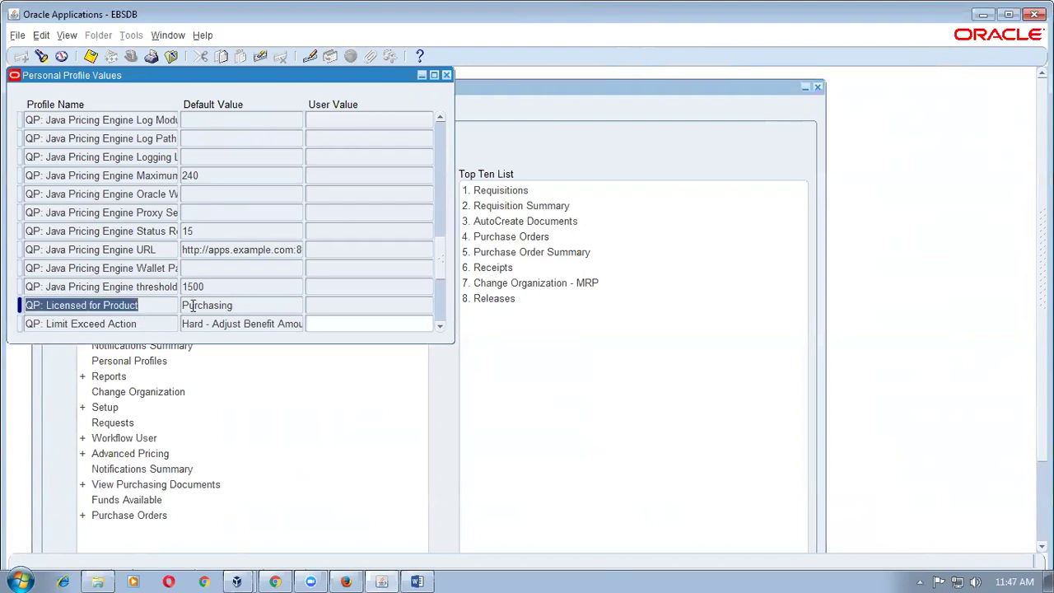
left_click(252, 305)
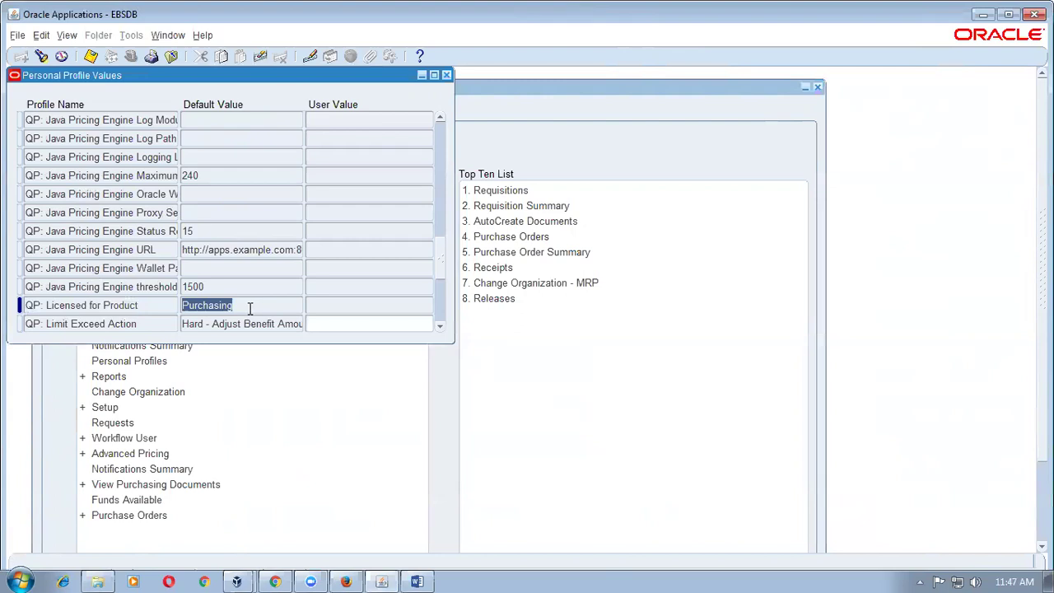
left_click(154, 303)
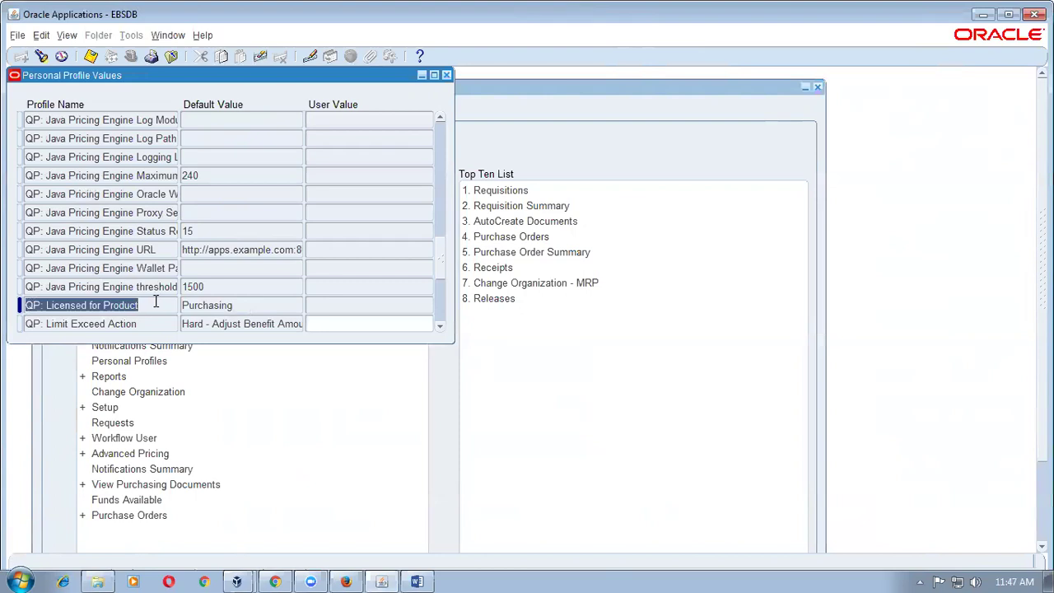
- Check the QP: Pricing Transaction Entity profile value against the second profile listed in the Word document
key("alt+Tab")
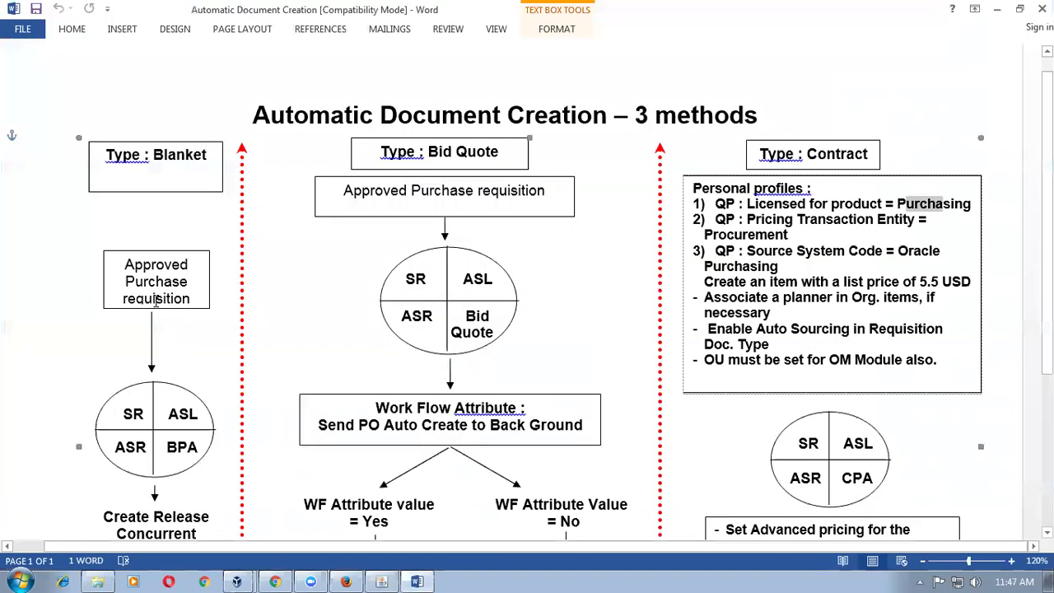
left_click_drag(710, 221, 759, 231)
key("alt+Tab")
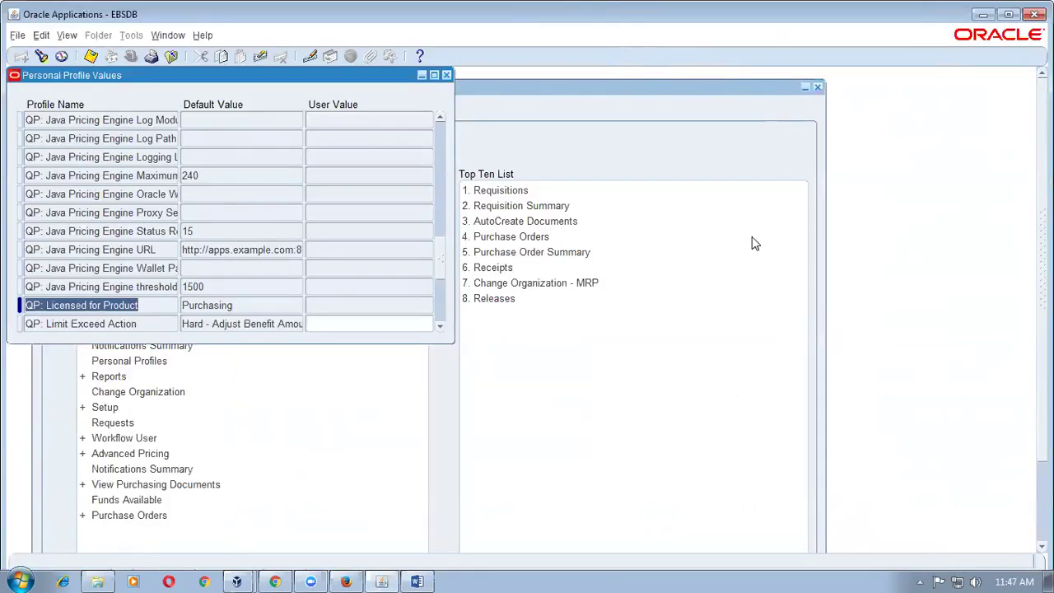
scroll(317, 251, "down", 3)
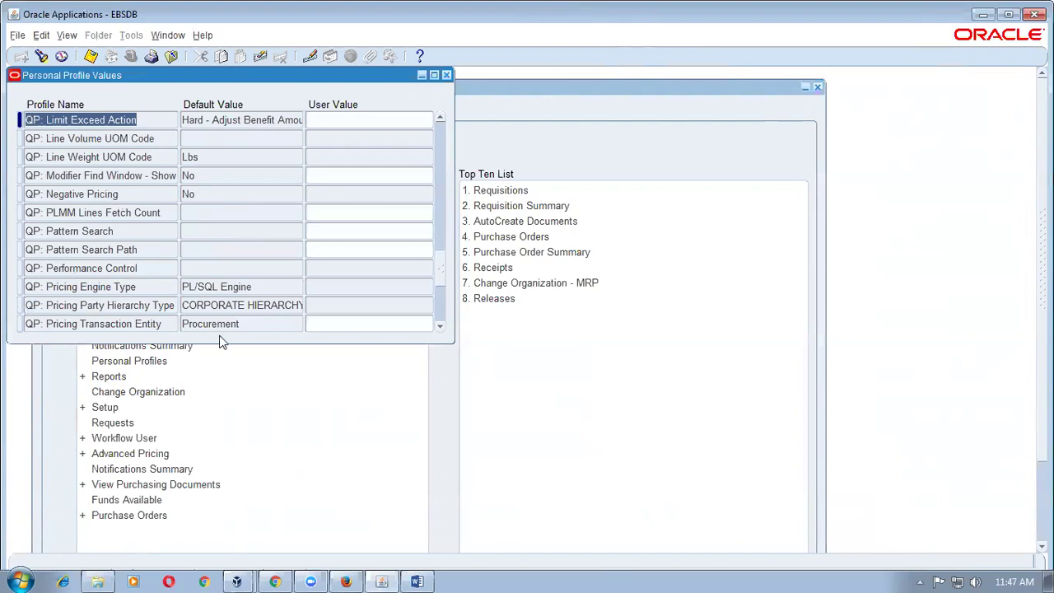
left_click(163, 325)
left_click(238, 325)
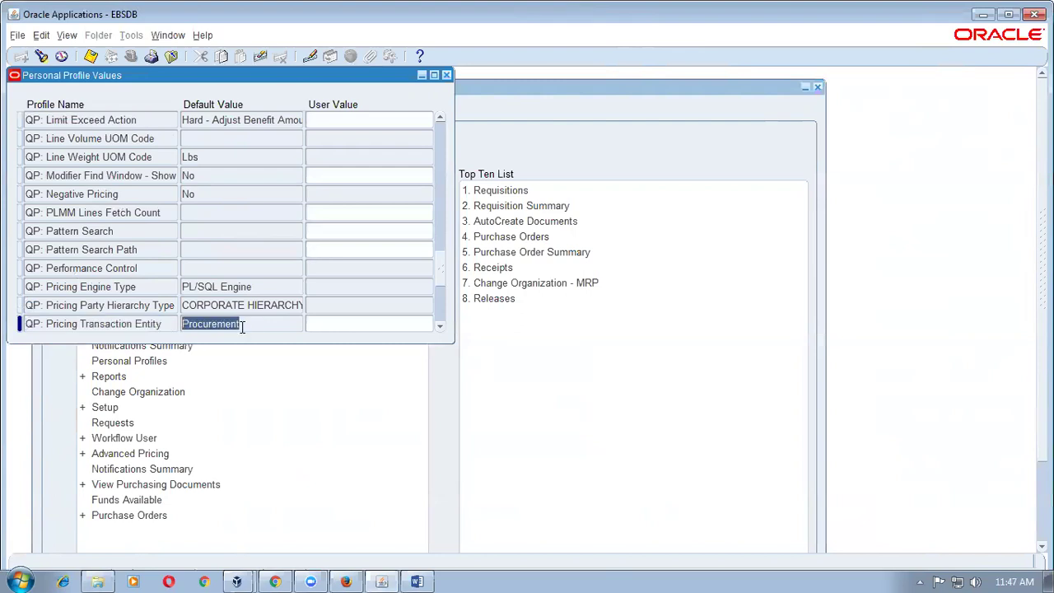
key("shift+Tab")
left_click(240, 324)
- Check the QP: Source System Code profile value against the third profile listed in the Word document
key("alt+Tab")
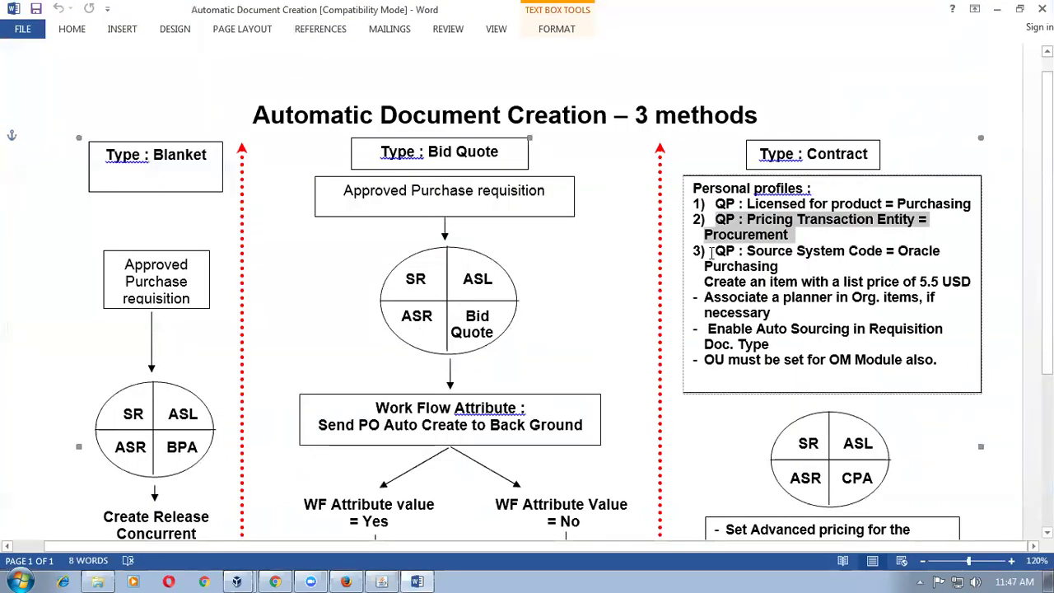
left_click_drag(715, 250, 777, 266)
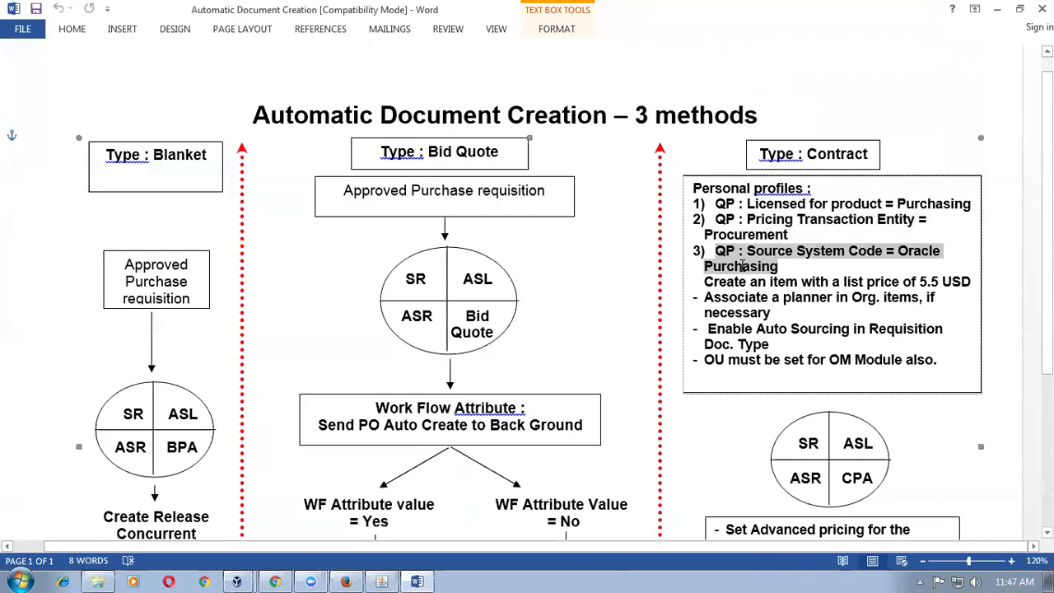
key("alt+Tab")
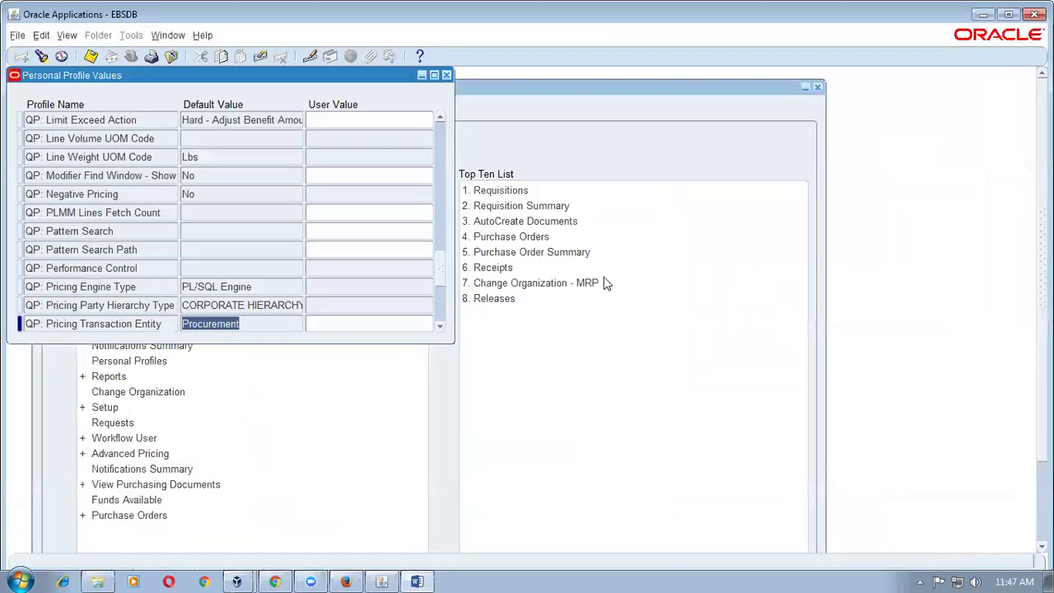
scroll(244, 288, "down", 3)
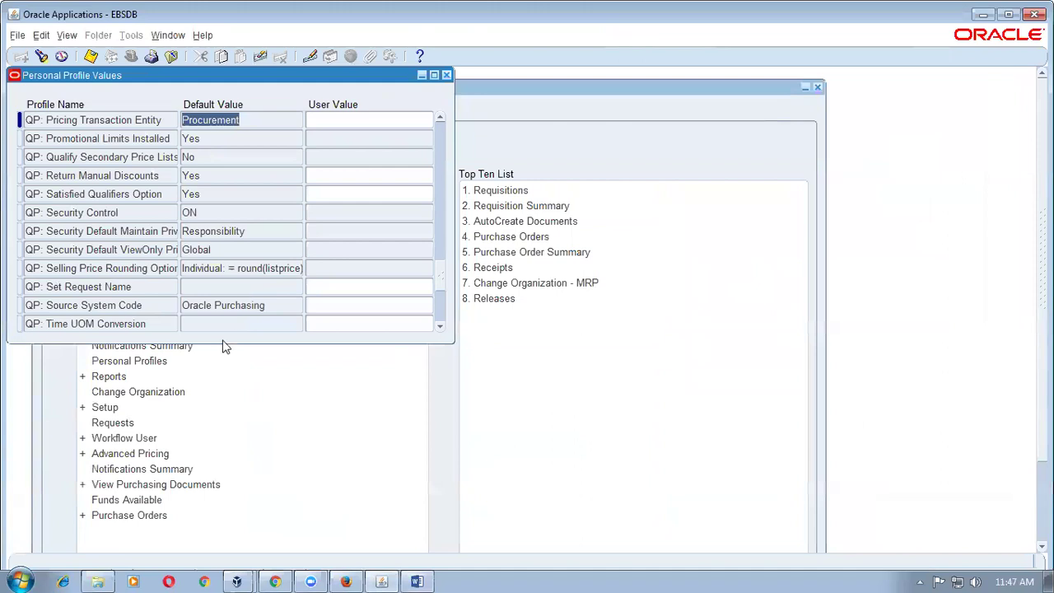
left_click(173, 308)
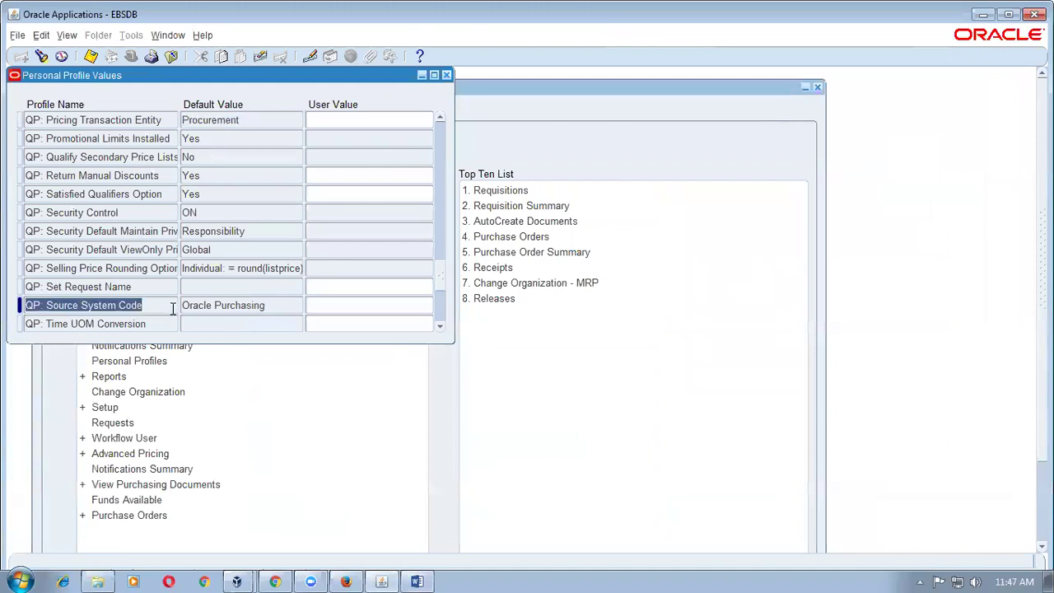
left_click(276, 305)
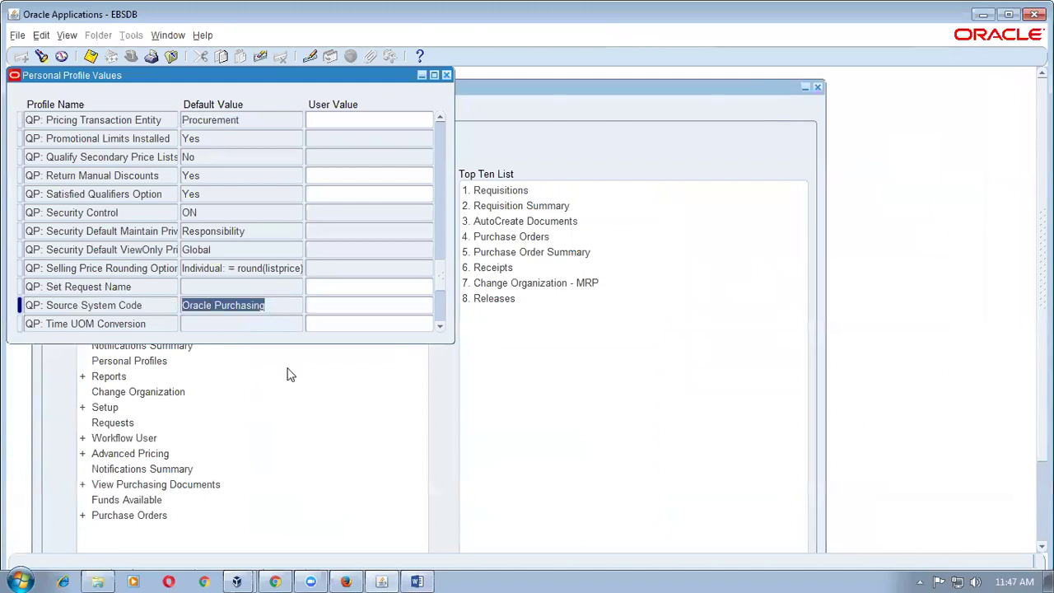
left_click(339, 305)
left_click(270, 306)
- Read the Word document's Contract instructions on creating an item with a list price and associating a planner
key("alt+Tab")
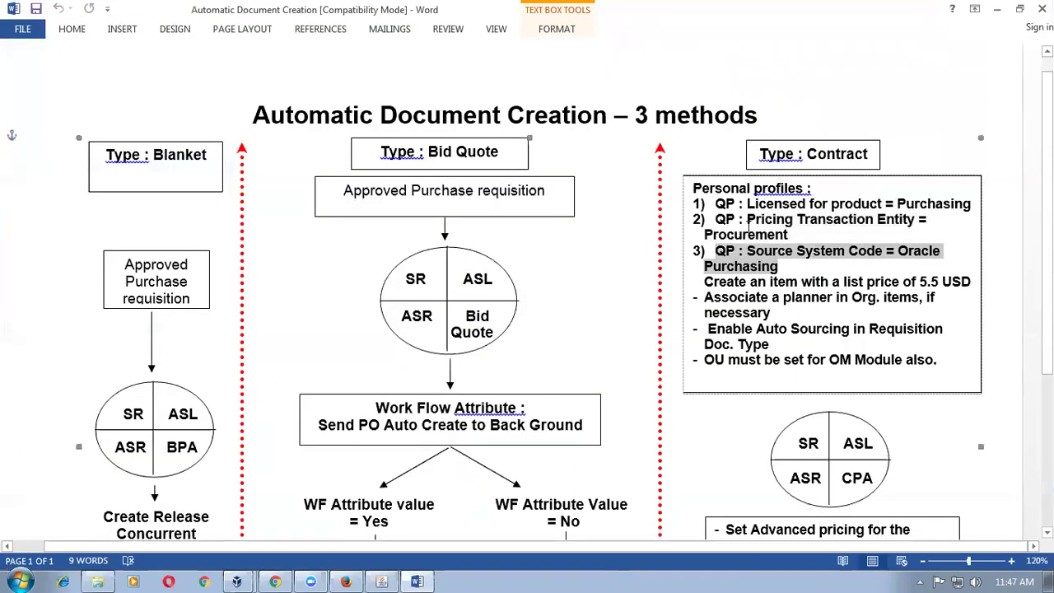
left_click_drag(755, 203, 744, 312)
left_click(718, 281)
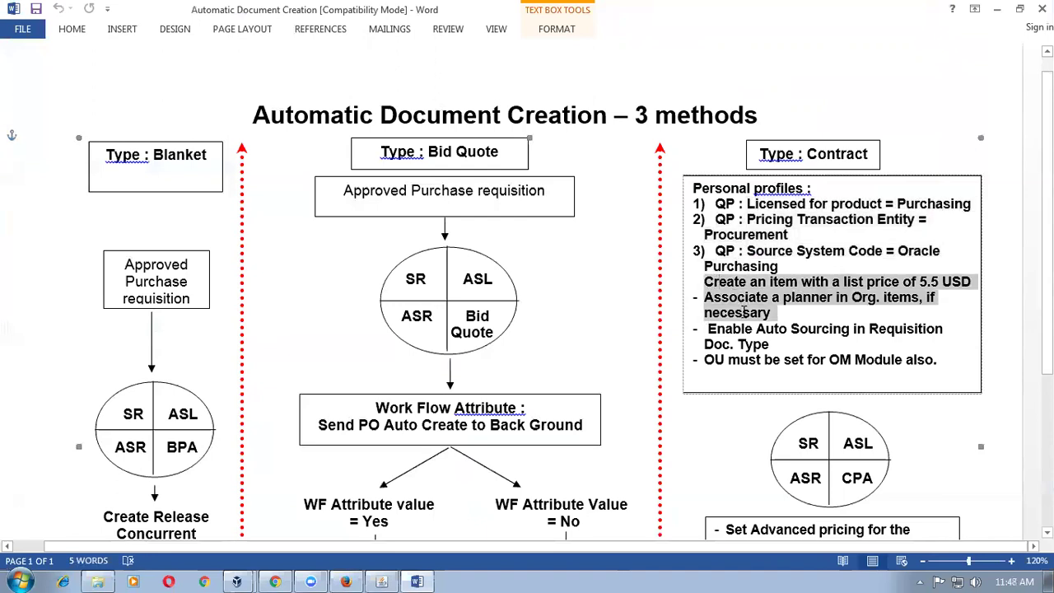
- Return to Oracle Applications, close the profile values and open Master Items for organization M1, Seattle Manufacturing
key("alt+Tab")
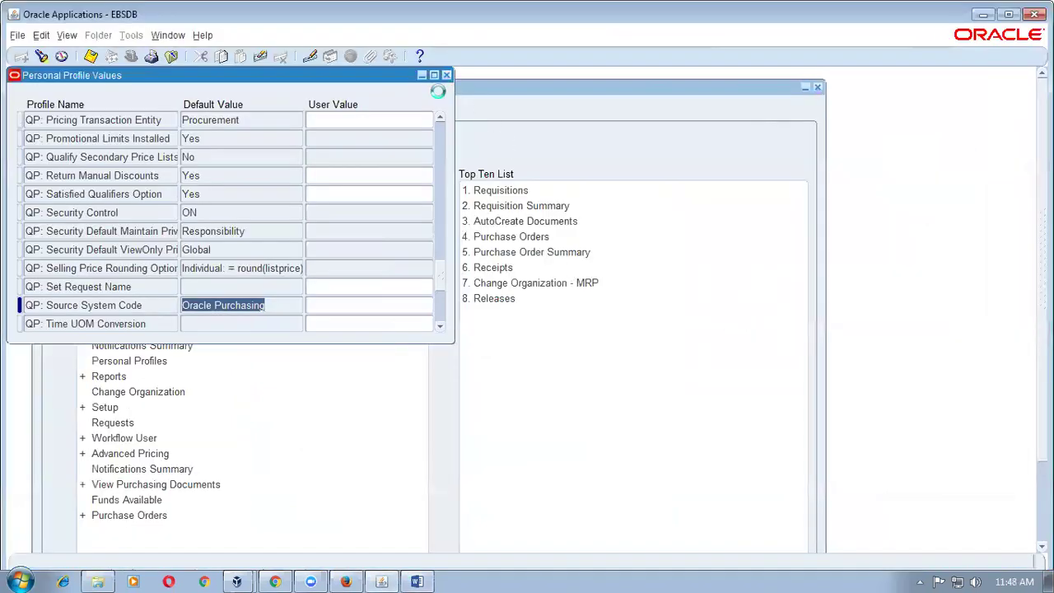
double_click(125, 313)
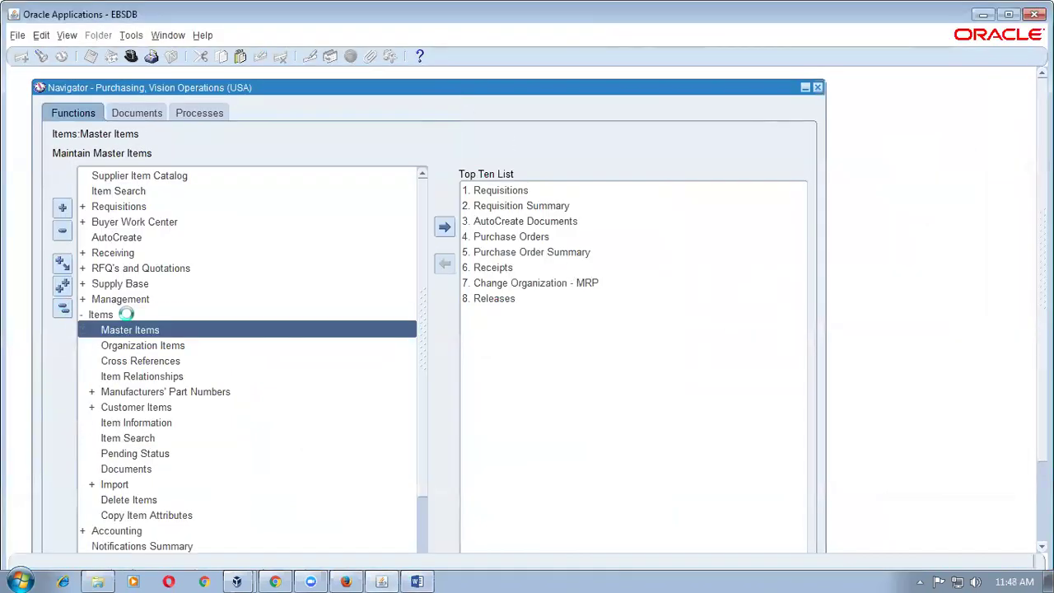
left_click(145, 329)
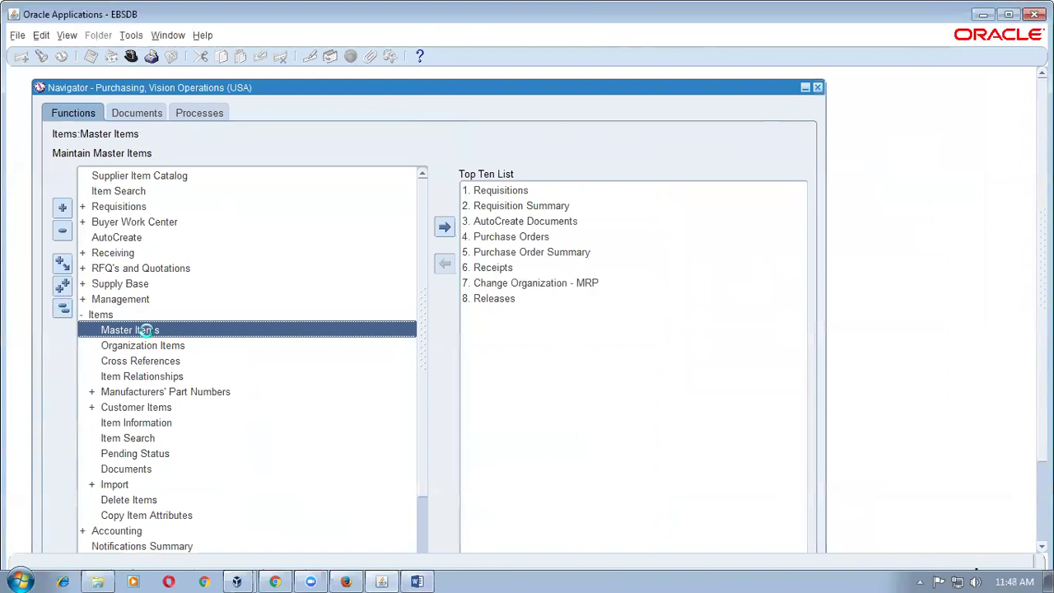
type("m%")
key("Return")
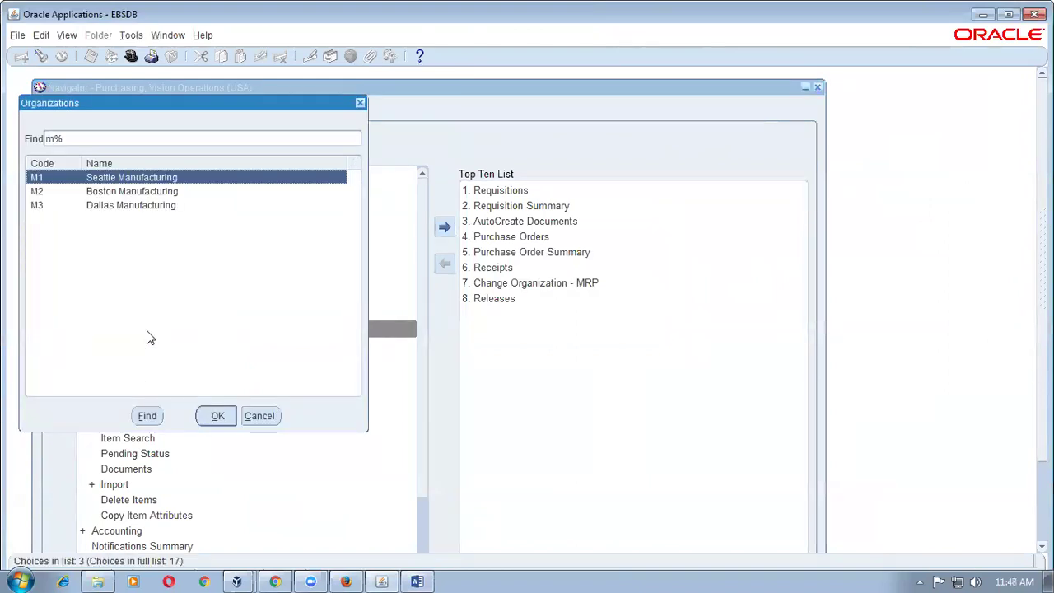
key("Return")
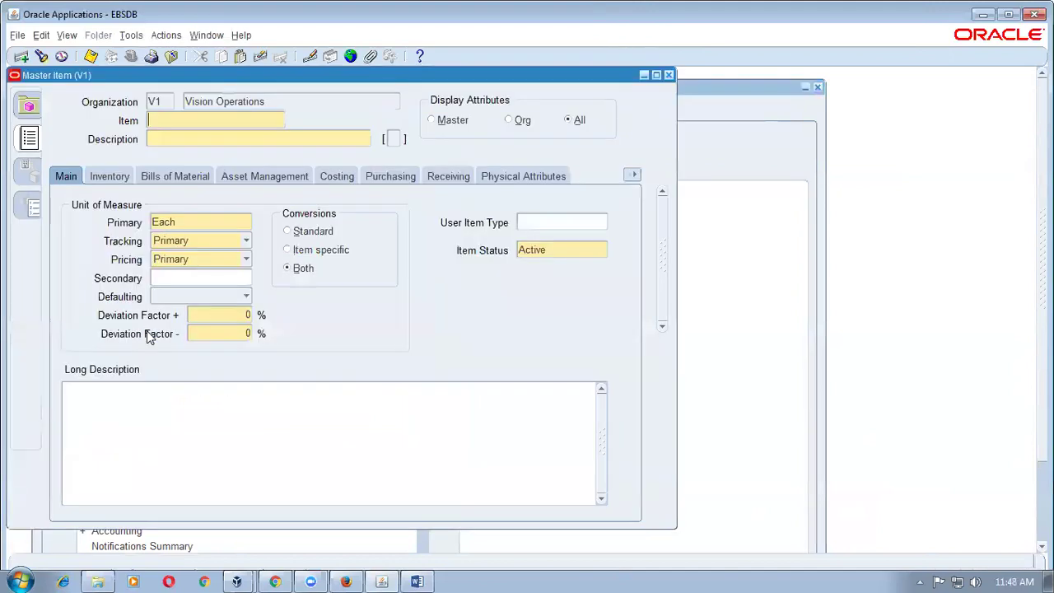
- Enter a new master item c1_adv_price_test with the description "adv price test item"
type("c1_adv_price_test")
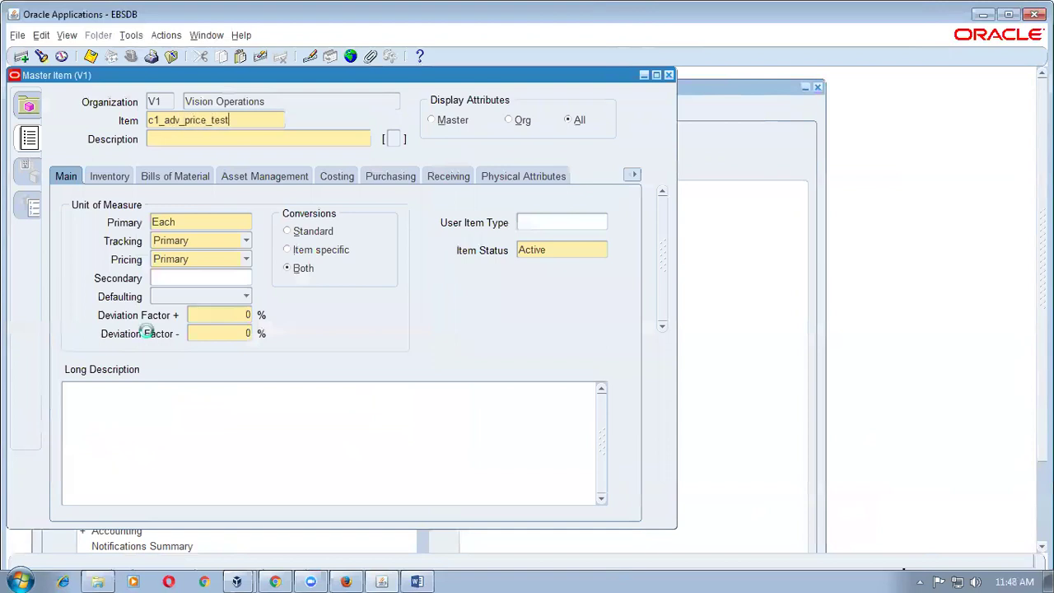
key("Tab")
type("adv price test item")
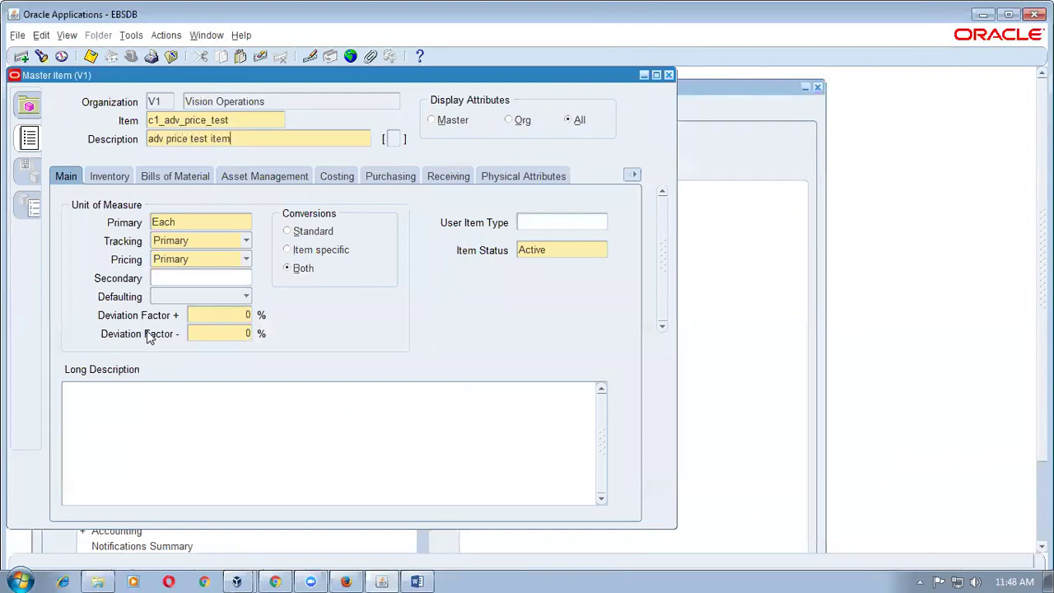
- Apply the Purchased Item template to the new master item
key("alt+t")
key("c")
type("Purchased Item")
key("Tab")
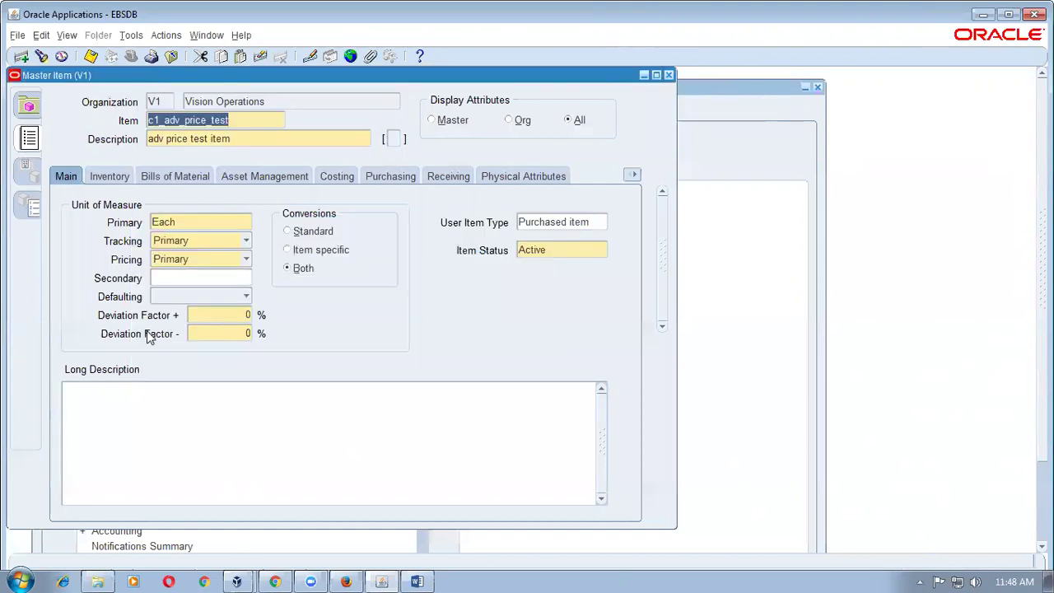
- Set the List Price to 5.5 in the purchasing attributes of master item c1_adv_price_test
left_click(409, 176)
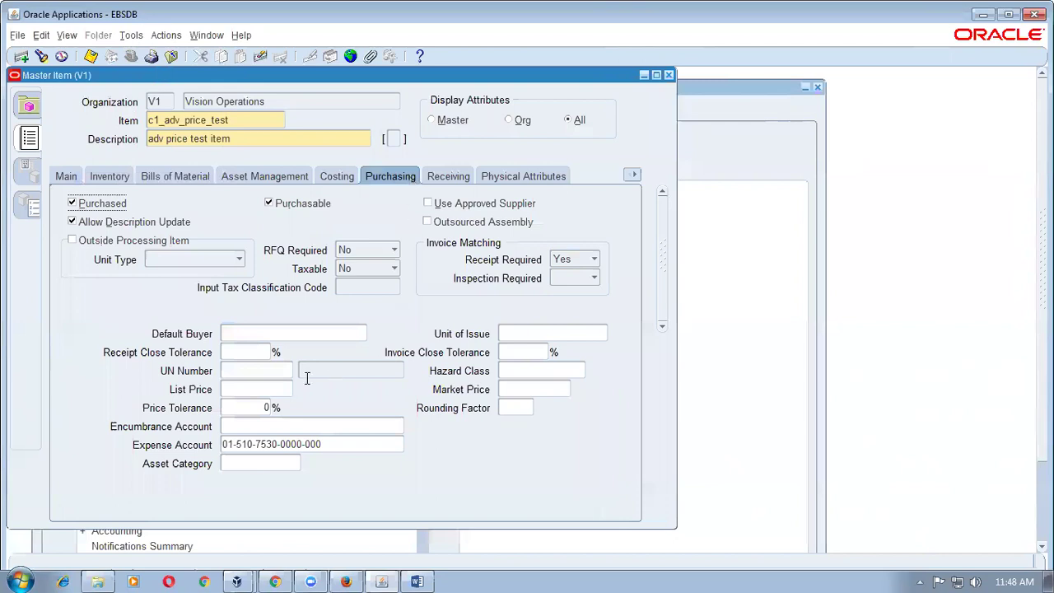
left_click(251, 392)
type("5.5")
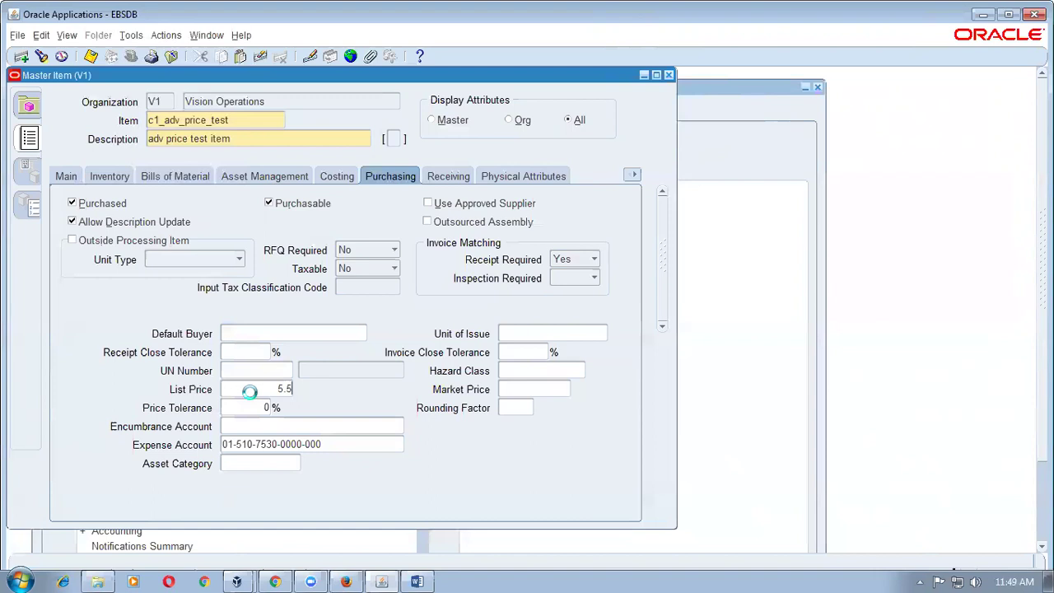
- Switch to the Word document and read the Contract notes on auto sourcing, operating unit setup and the supplier's quantity-based promotional prices
key("alt+Tab")
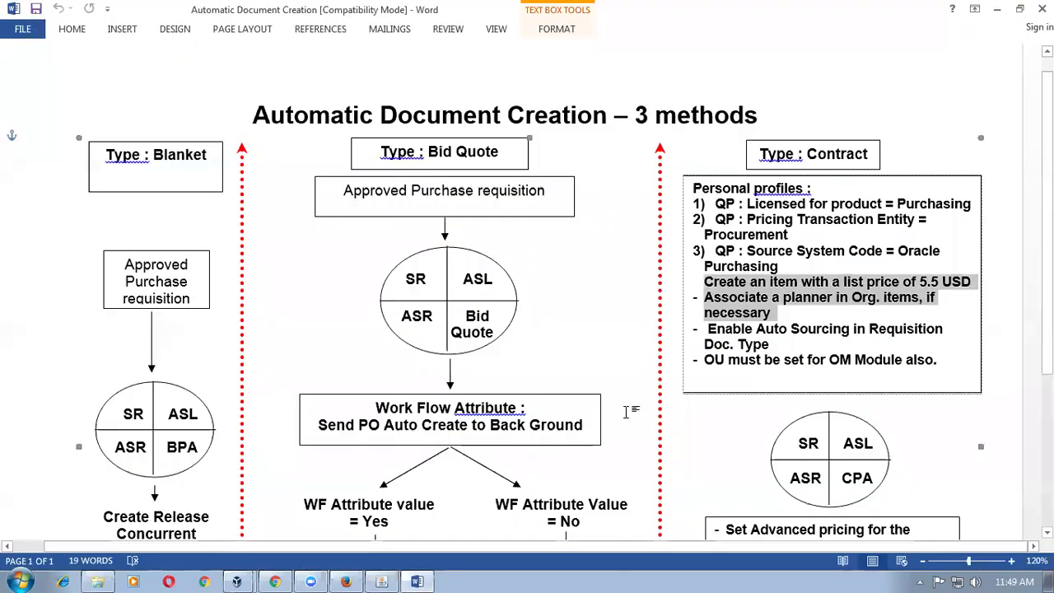
left_click(828, 359)
left_click_drag(755, 329, 789, 359)
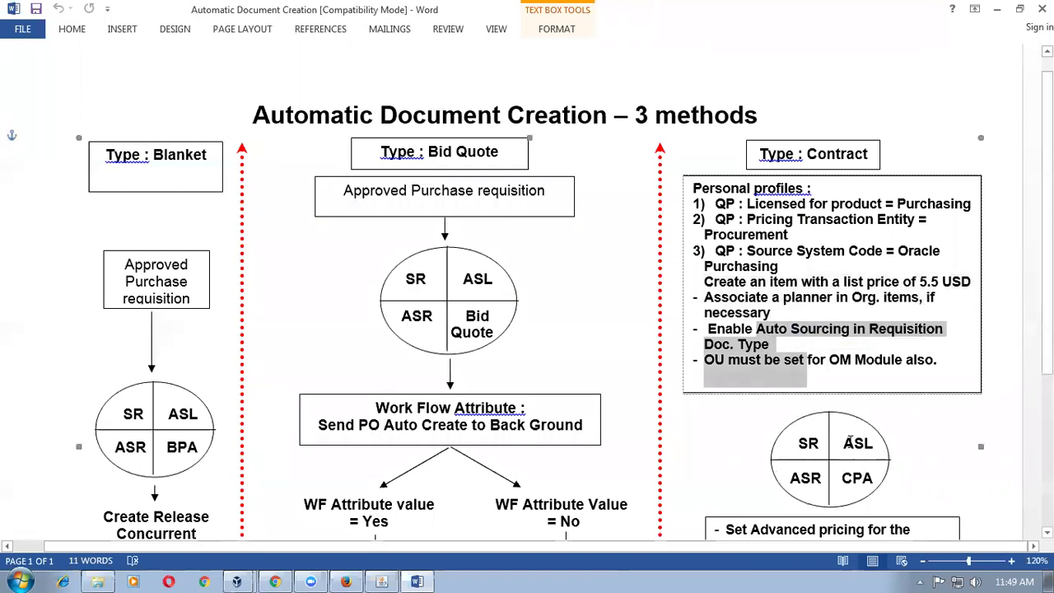
scroll(851, 442, "down", 2)
scroll(850, 442, "down", 2)
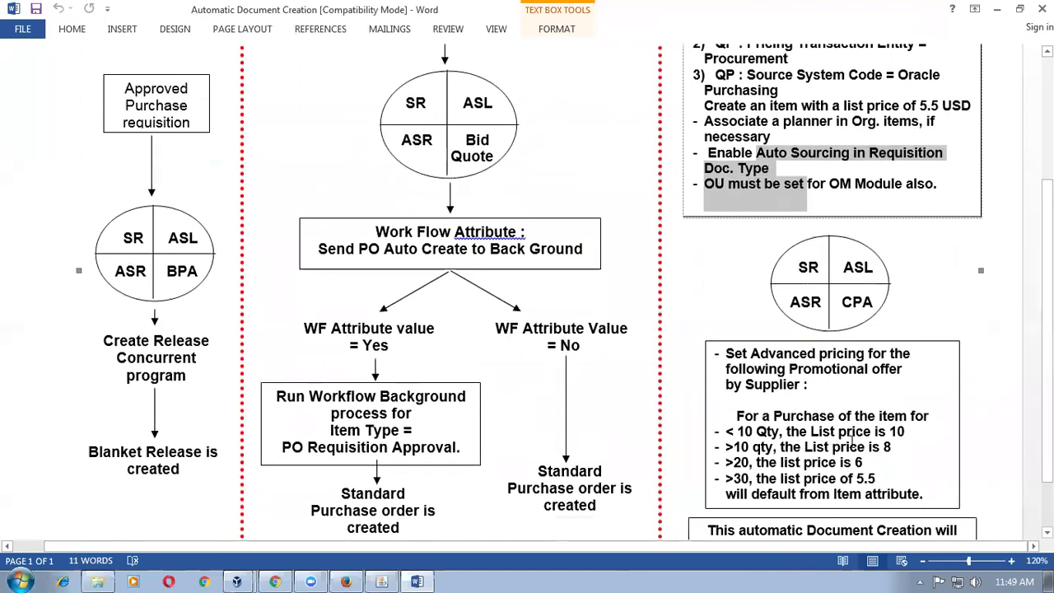
left_click(802, 443)
left_click_drag(807, 444, 812, 475)
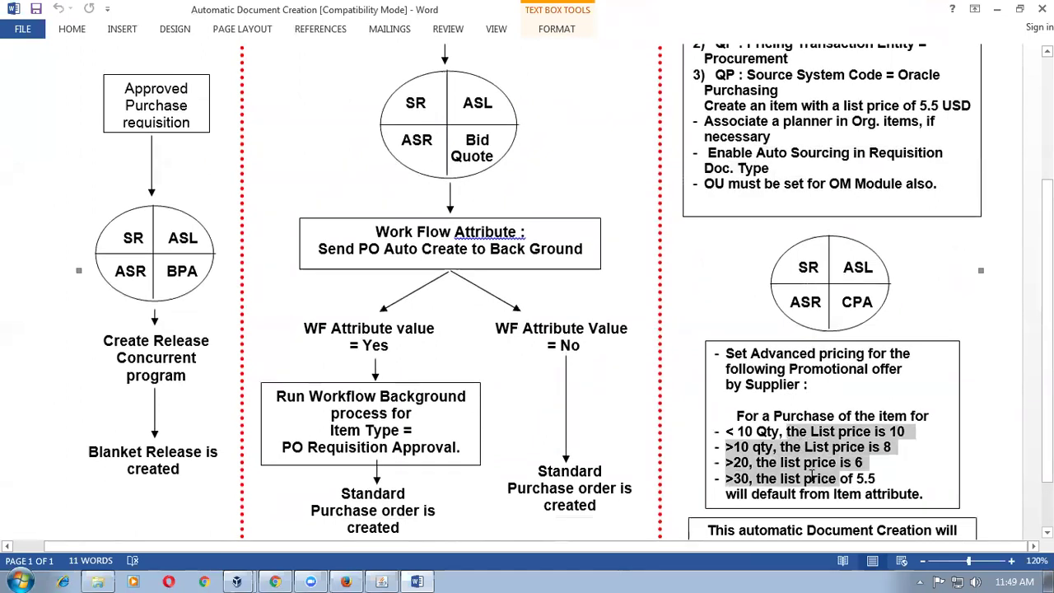
- Return to Oracle Applications and assign the item to organization M1, Seattle Manufacturing, saving the assignment
key("alt+Tab")
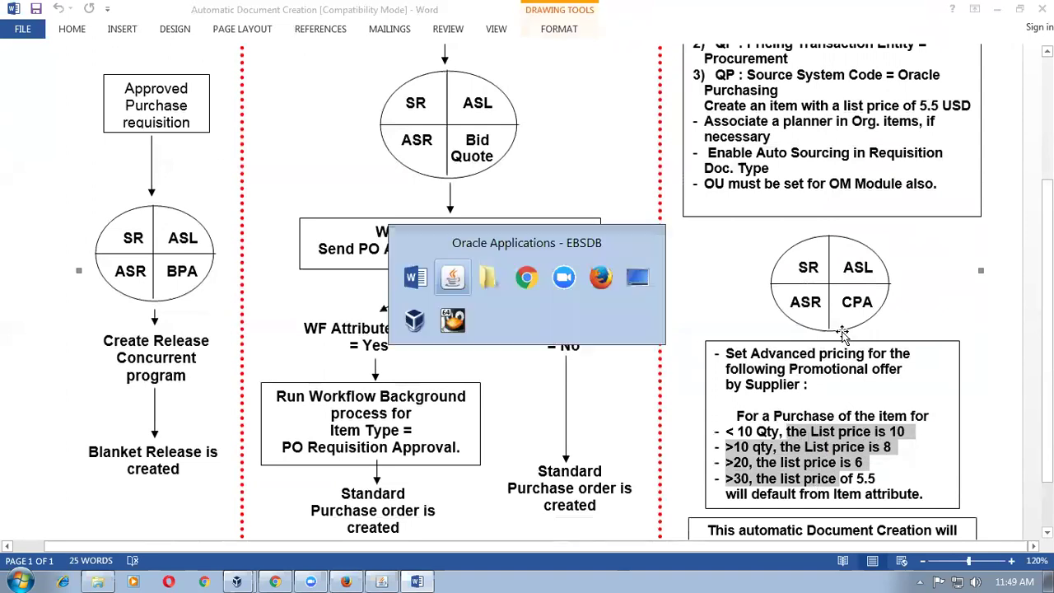
key("alt+t")
key("o")
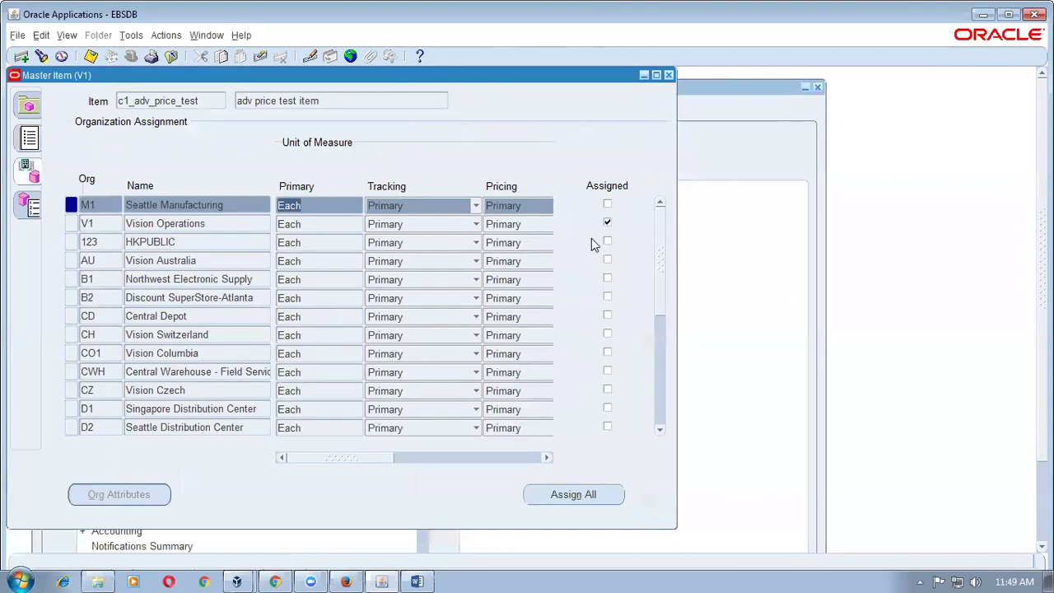
left_click(607, 205)
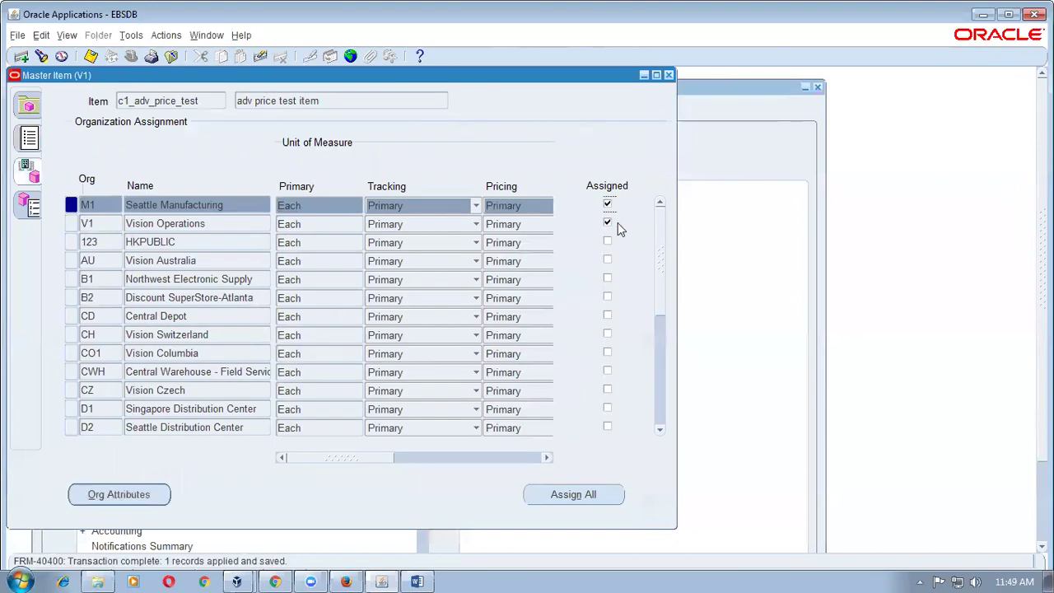
- Check the list price in the saved item's purchasing attributes
left_click(28, 137)
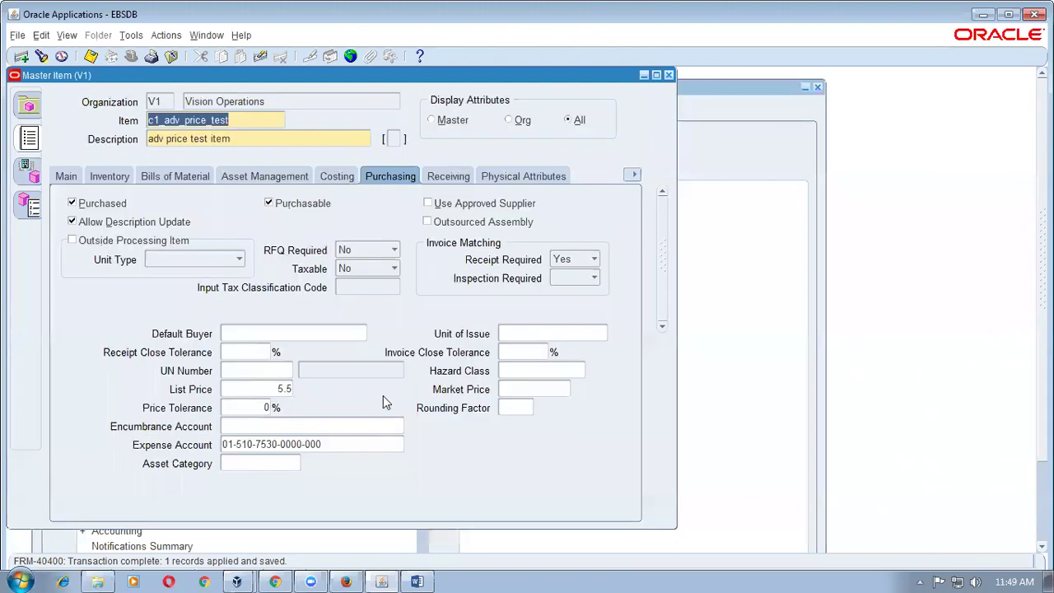
left_click(255, 395)
double_click(254, 395)
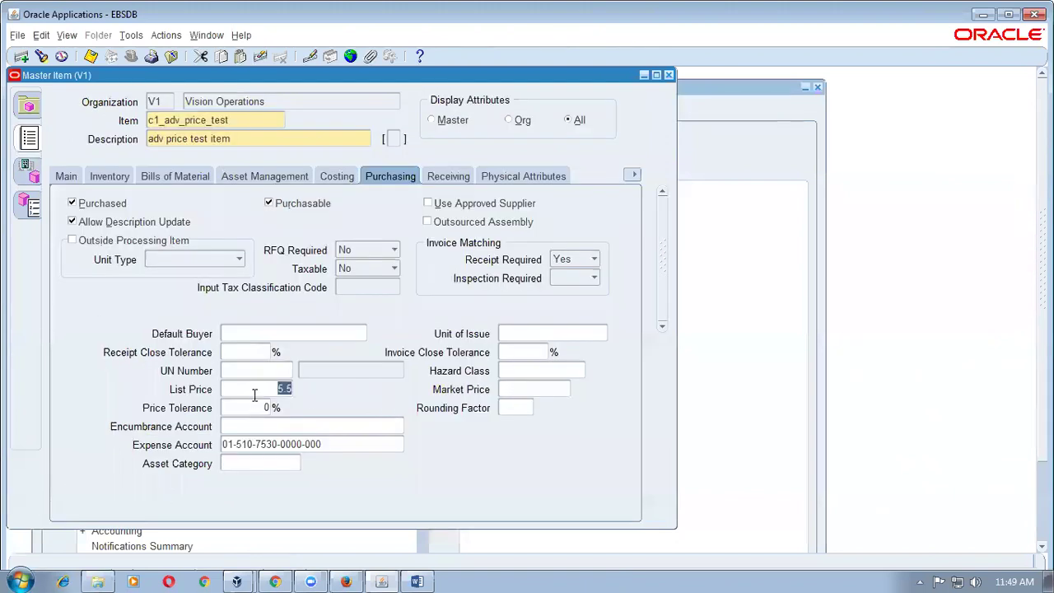
- Close the master item and open the Suppliers function under Supply Base
left_click(668, 75)
left_click(64, 306)
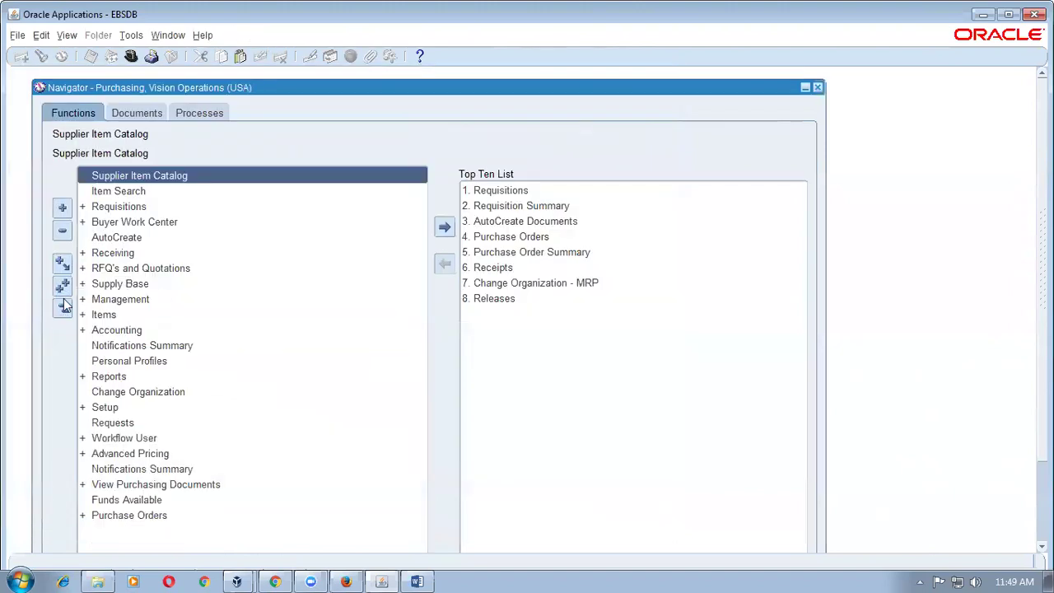
double_click(155, 285)
double_click(160, 300)
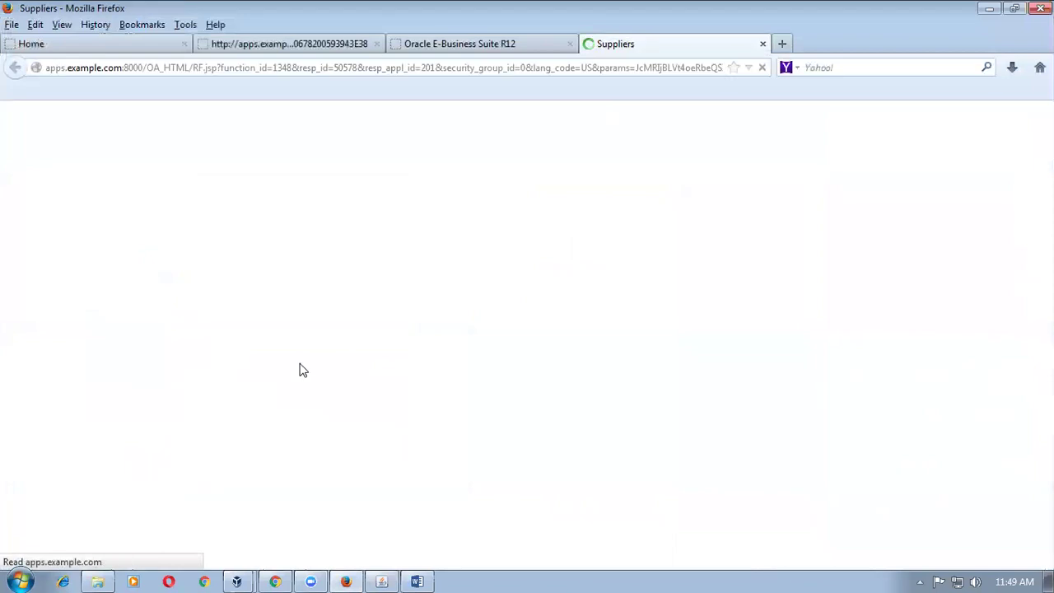
- Create a standard supplier named c1_adv_sup1 as a new organization despite the possible match, and save it
left_click(696, 224)
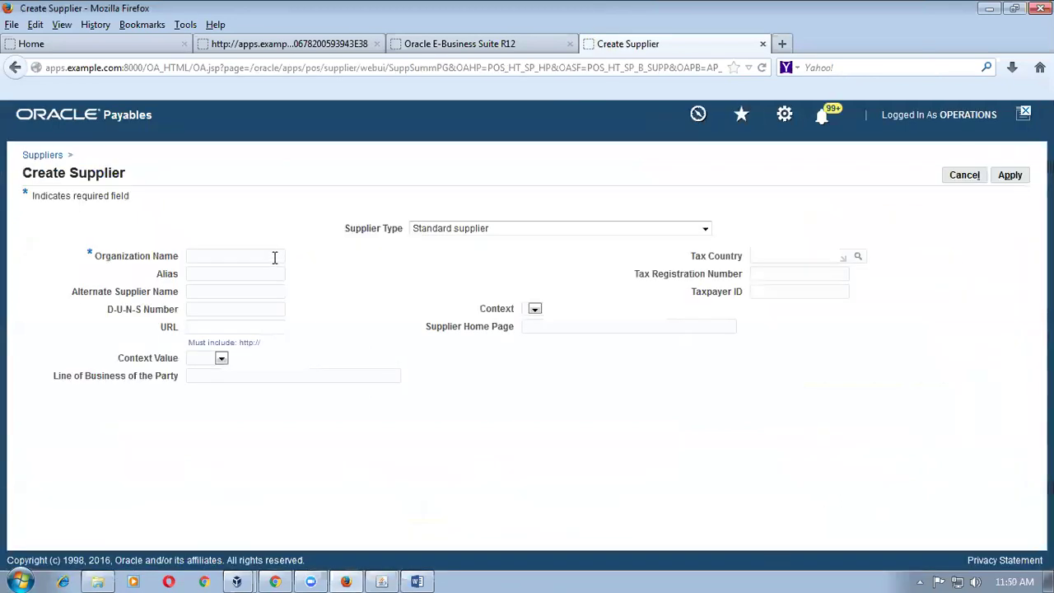
type("1_adv_sup1")
left_click(1022, 182)
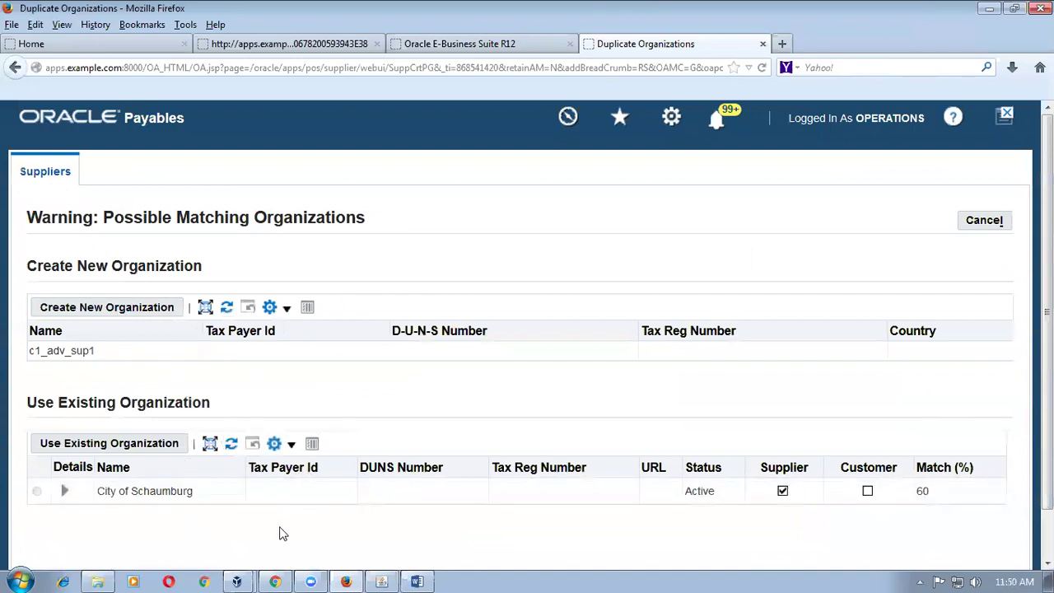
left_click_drag(115, 216, 344, 224)
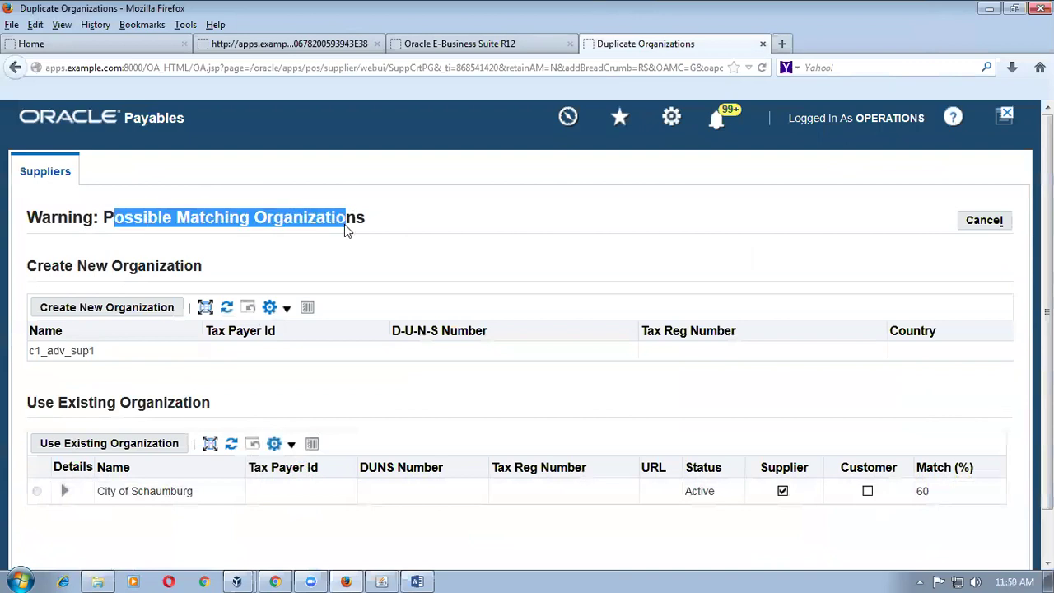
left_click(88, 310)
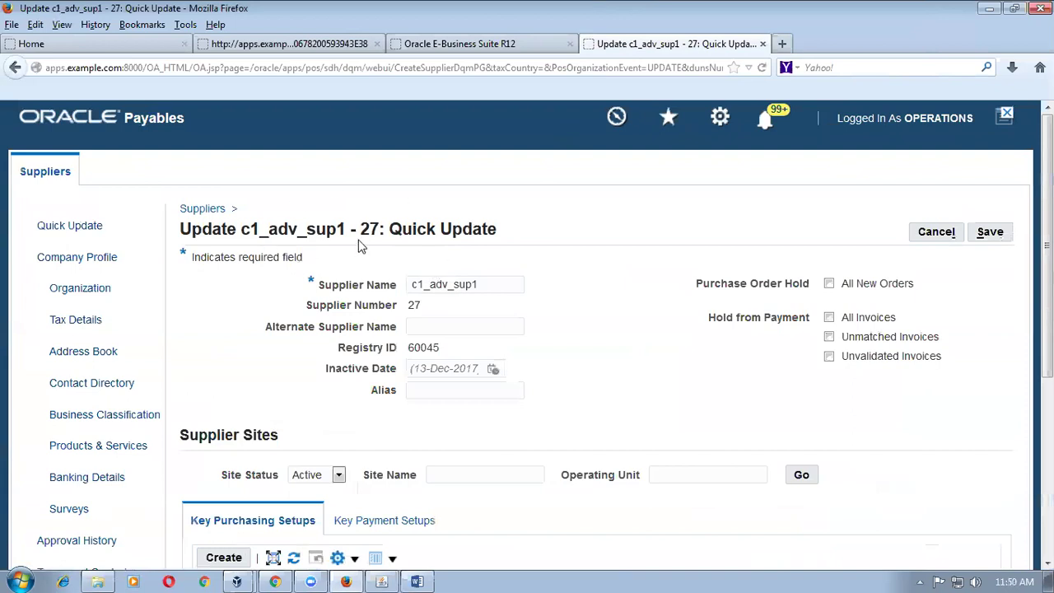
left_click(991, 233)
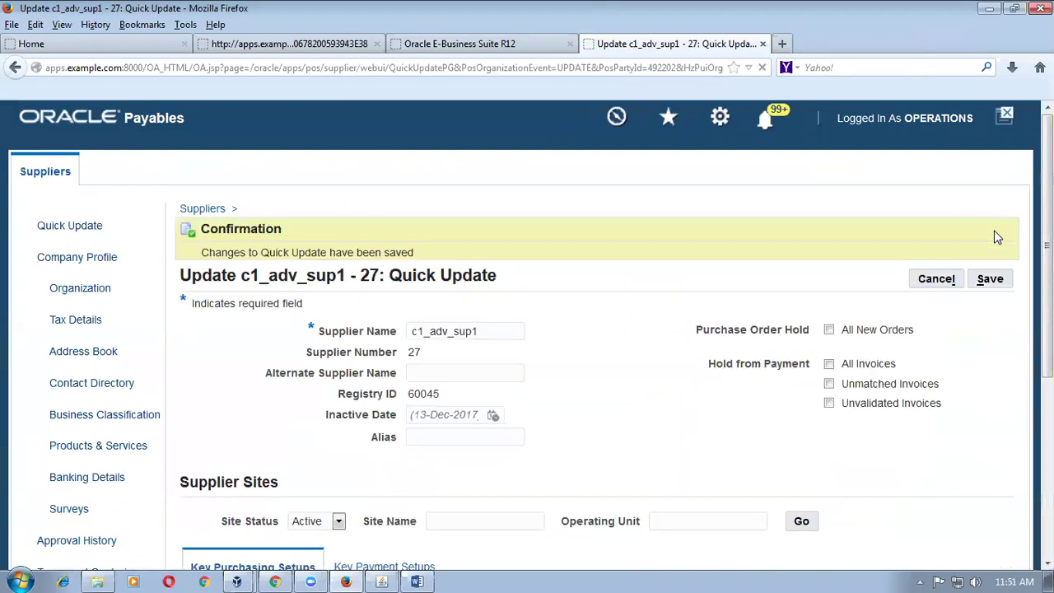
- Set Check as the default payment method in the supplier's payment details and save
scroll(270, 374, "down", 4)
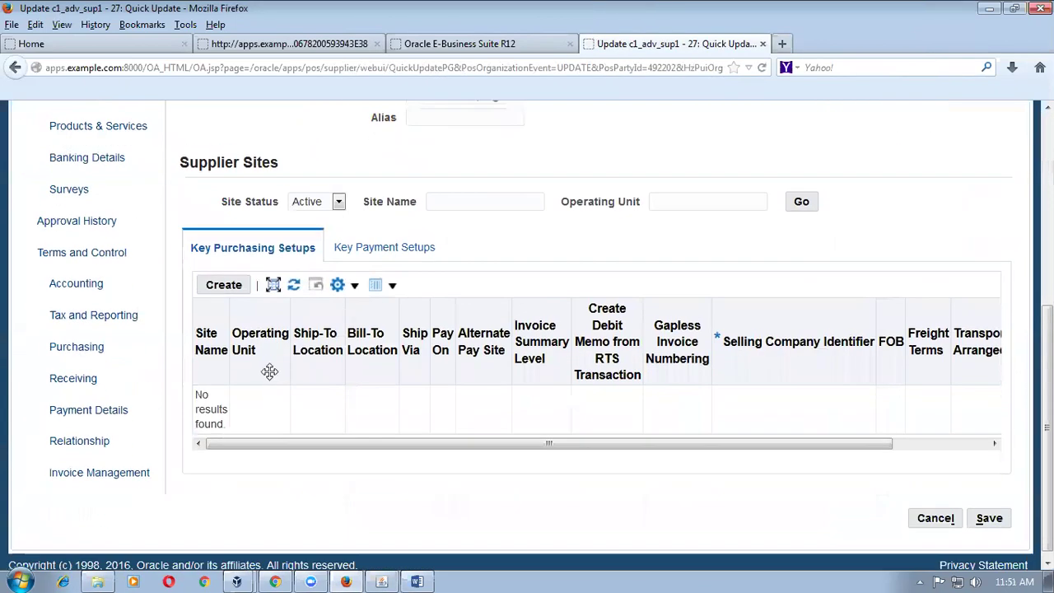
left_click(85, 411)
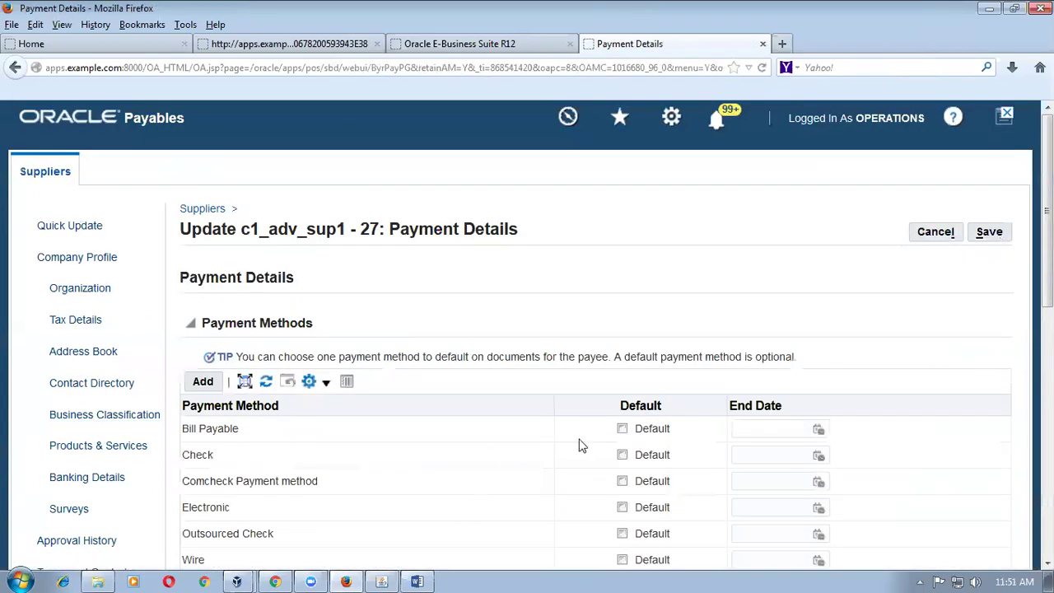
left_click(623, 456)
left_click(990, 233)
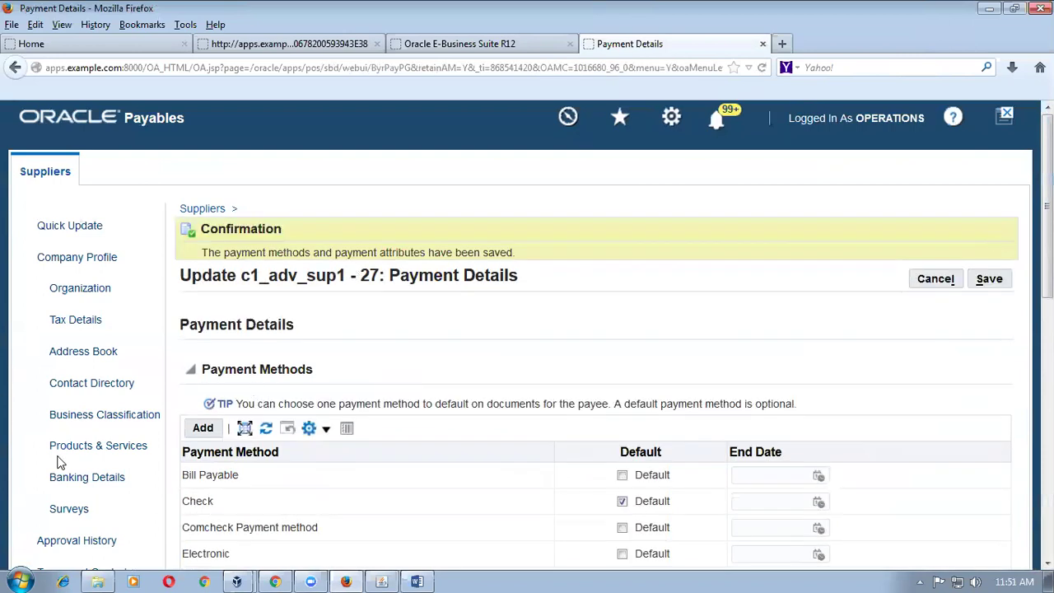
- Start a new United States address for the supplier with address line 1 "addr 1" and address name "Site 1"
left_click(96, 354)
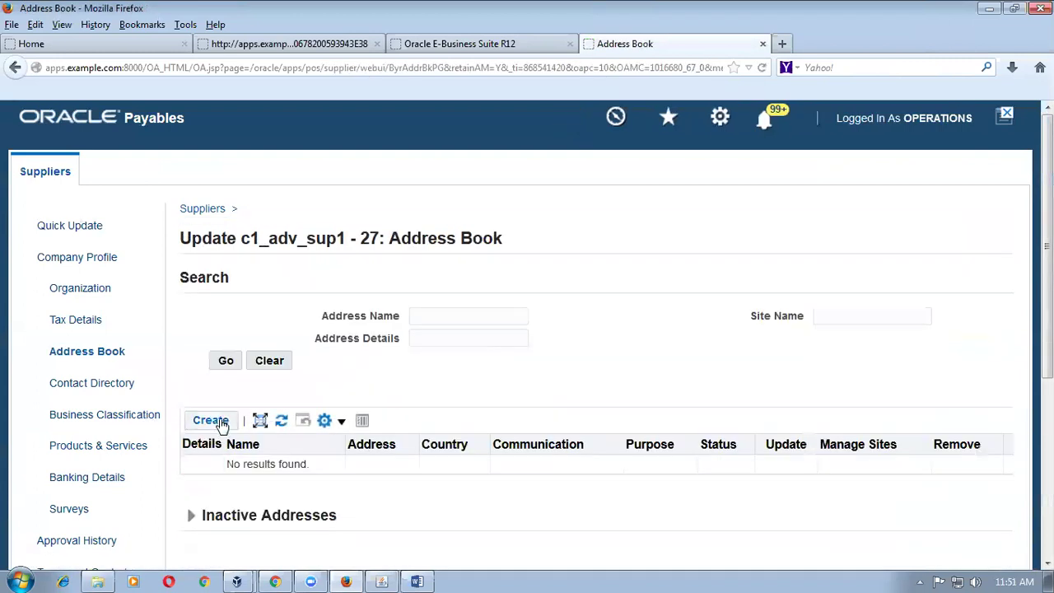
left_click(211, 419)
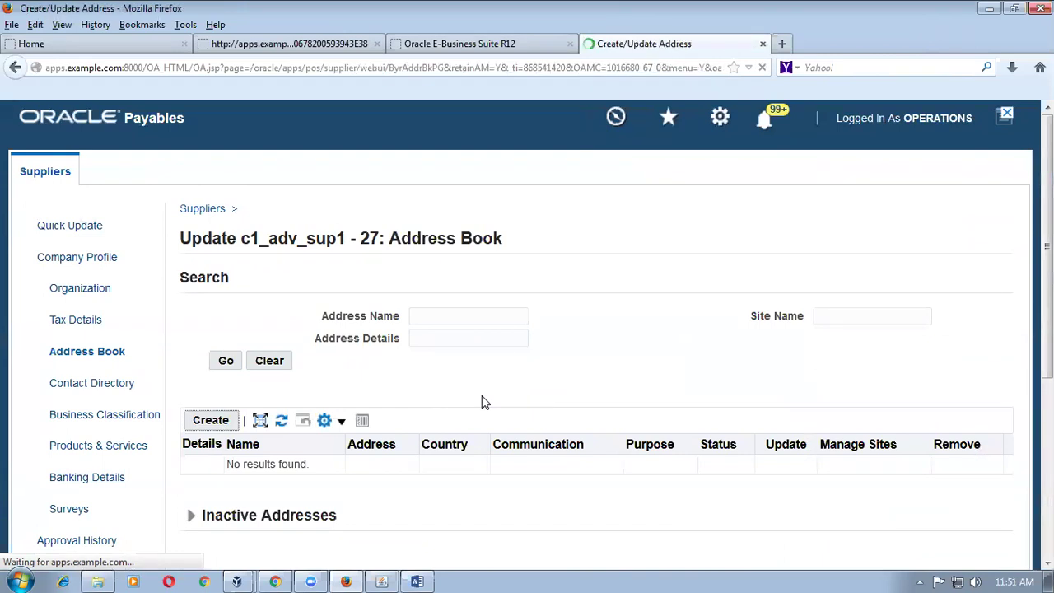
left_click(216, 335)
type("addr 1")
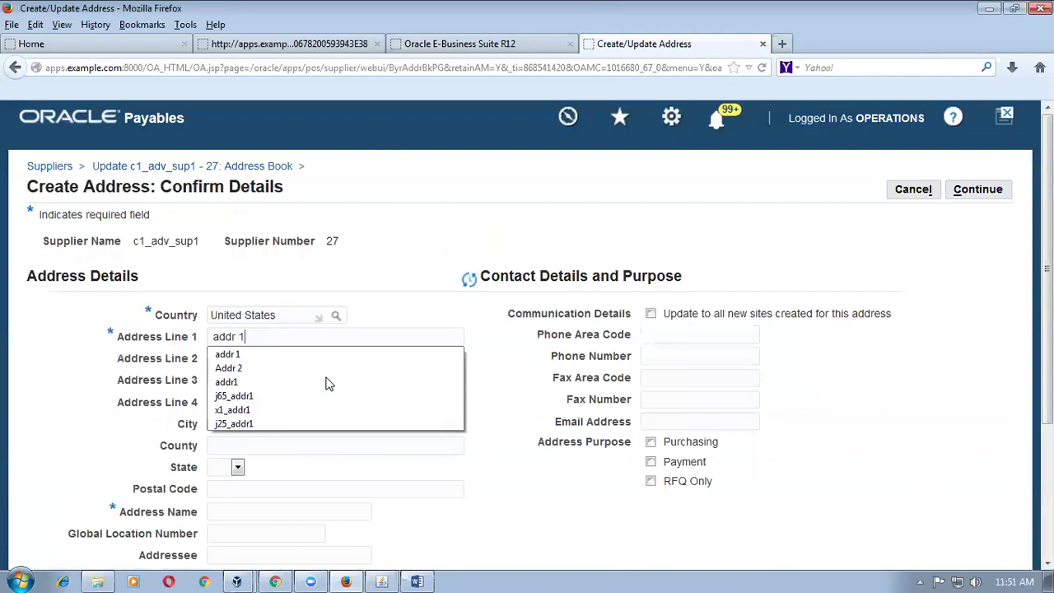
scroll(321, 437, "down", 3)
left_click(234, 404)
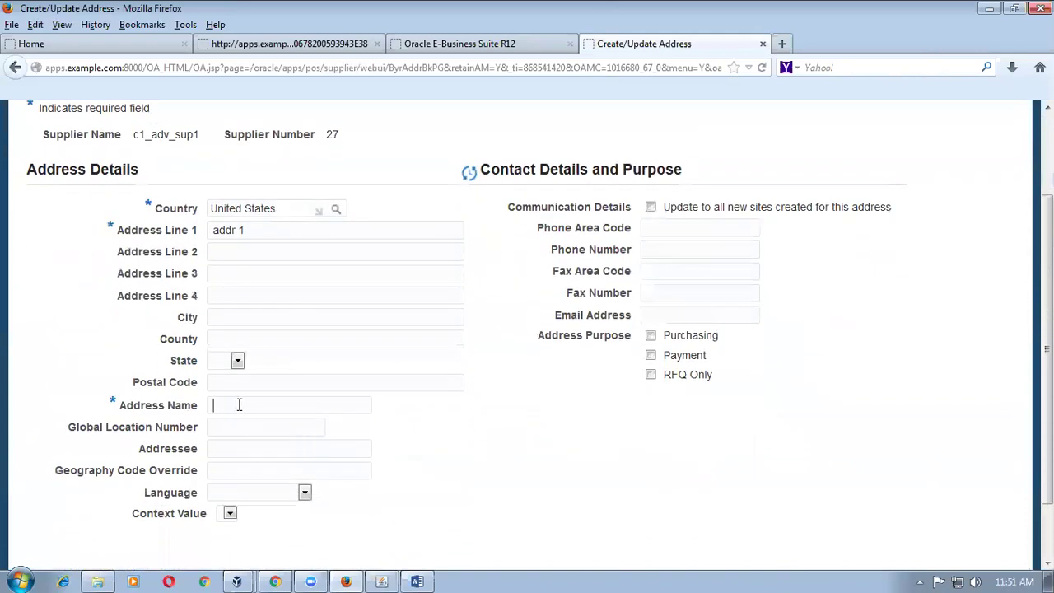
type("Site 1")
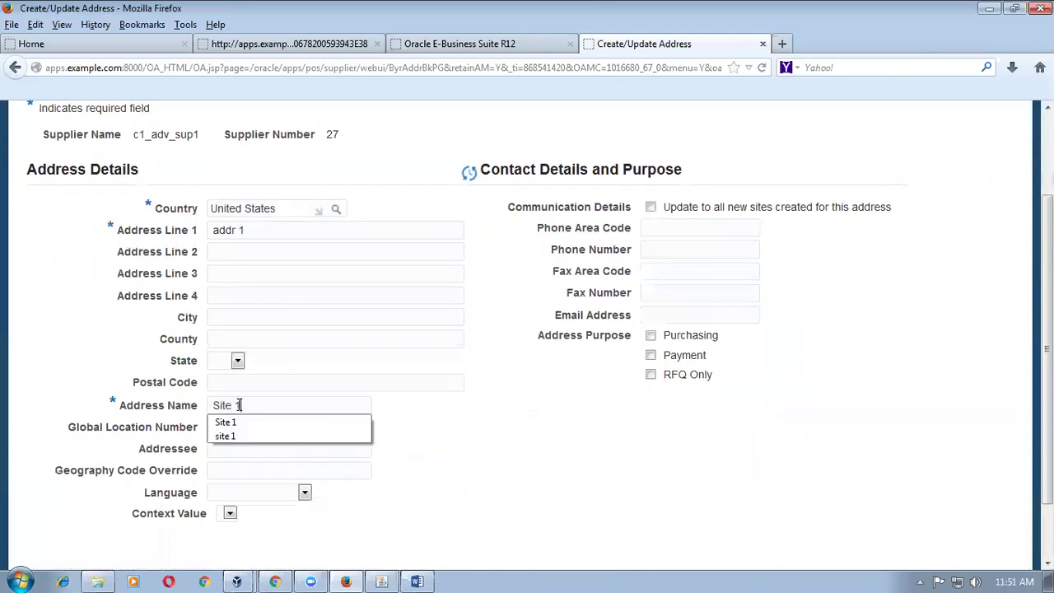
- Give the address the Purchasing and Payment purposes and submit its details
left_click(650, 335)
left_click(650, 355)
scroll(922, 436, "up", 3)
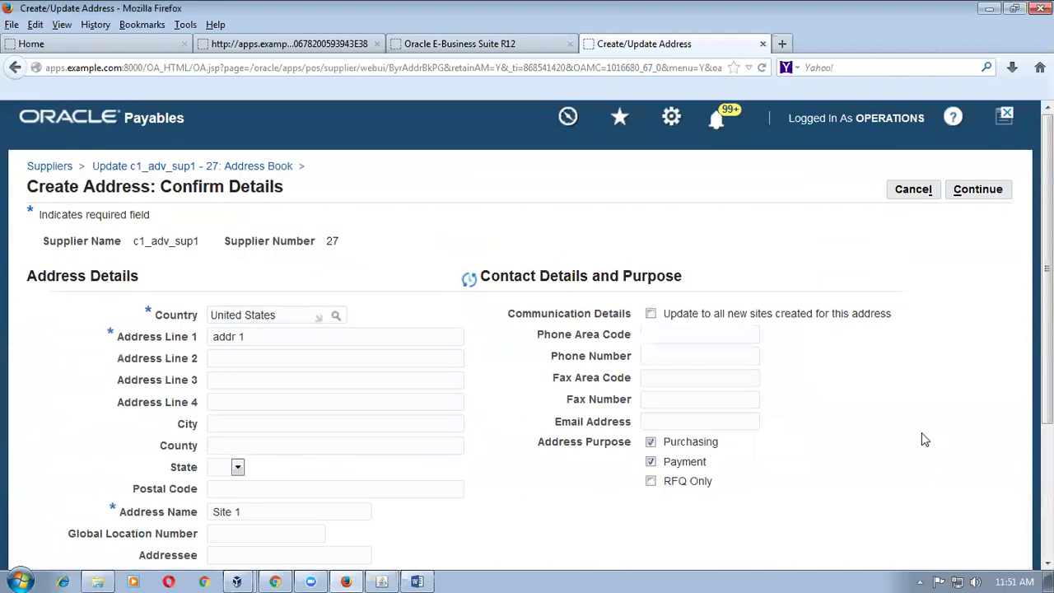
left_click(978, 190)
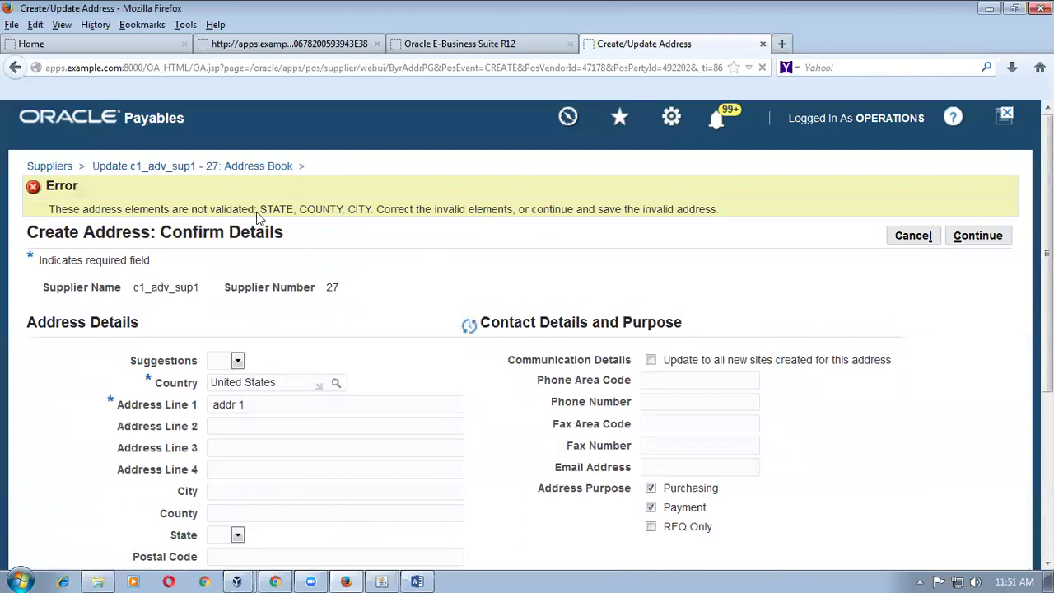
- Accept the address without state, county and city, and create Site 1 for the Vision Operations operating unit
left_click_drag(257, 211, 375, 216)
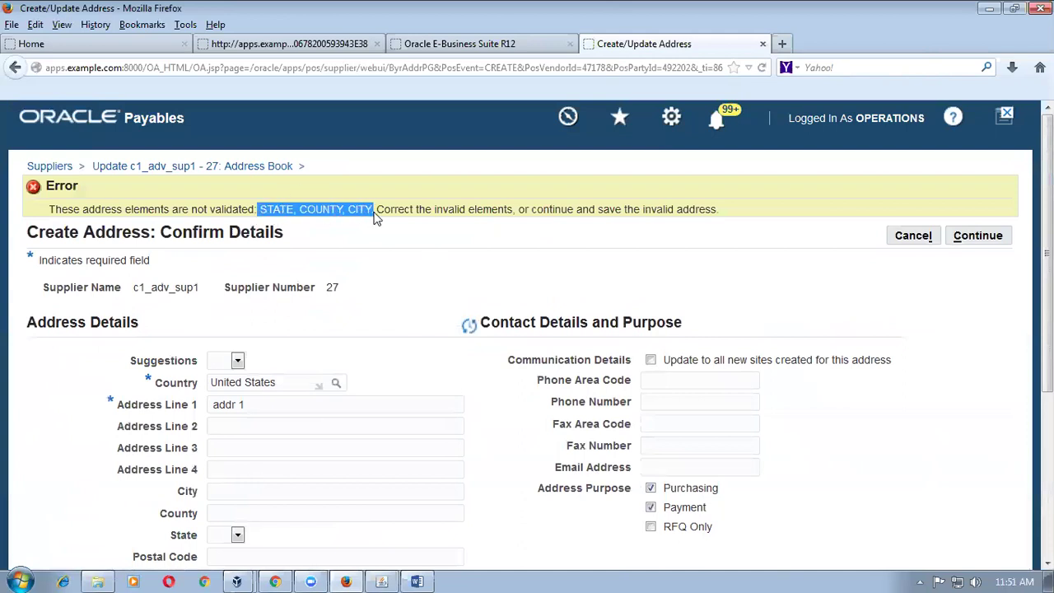
left_click(977, 239)
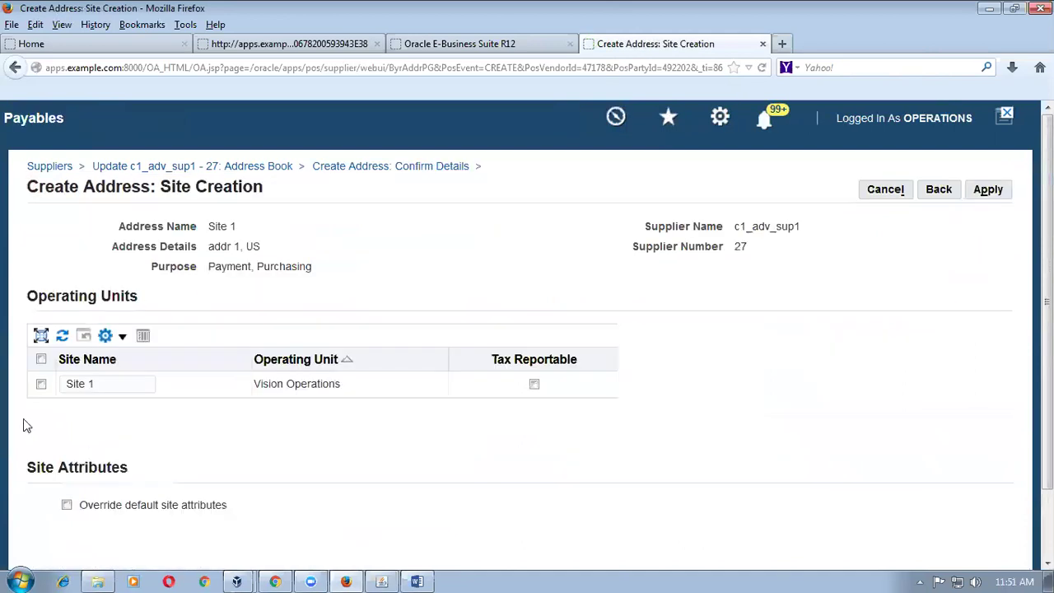
left_click(40, 384)
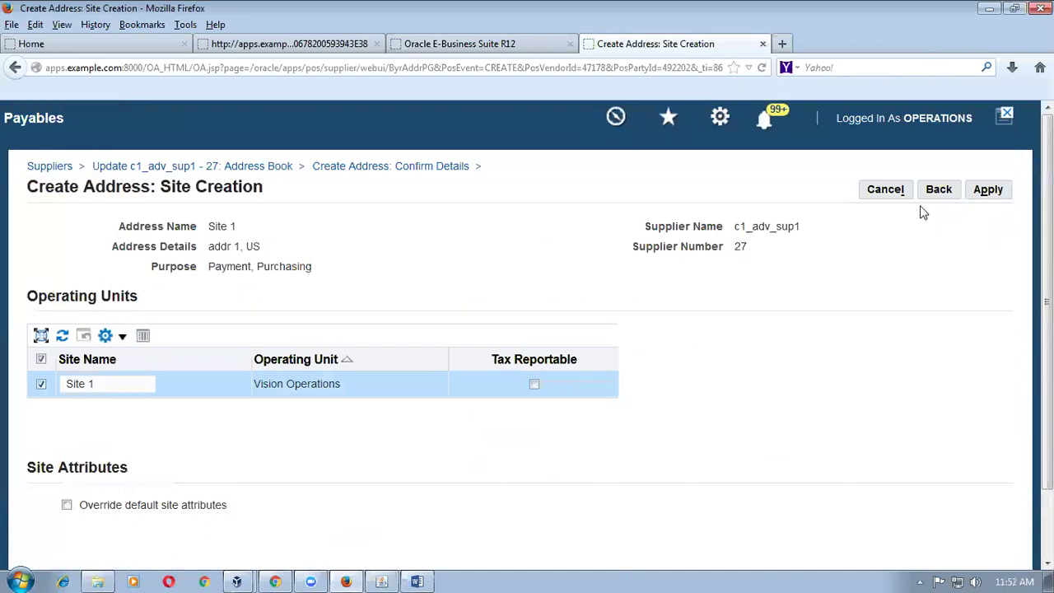
left_click(987, 198)
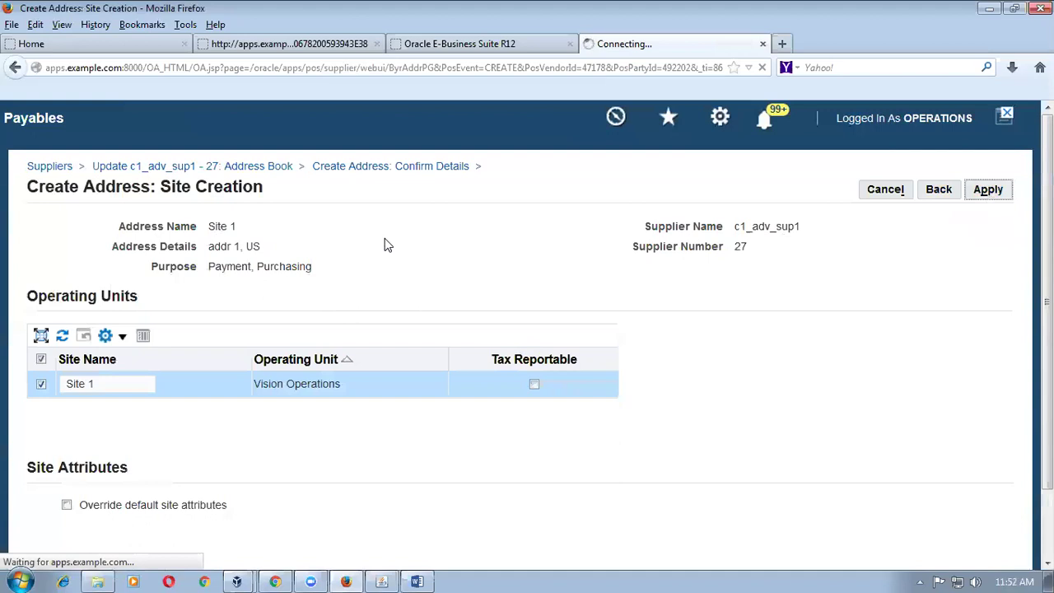
- Switch back to the Word document to review the remaining Contract setup instructions
key("alt+Tab")
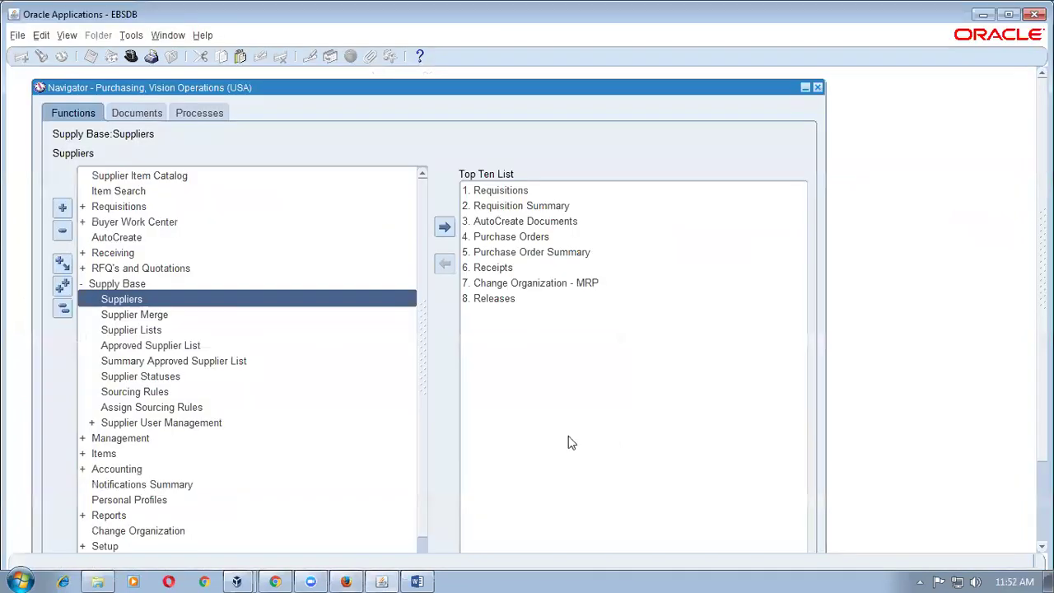
key("alt+Tab")
key("Tab")
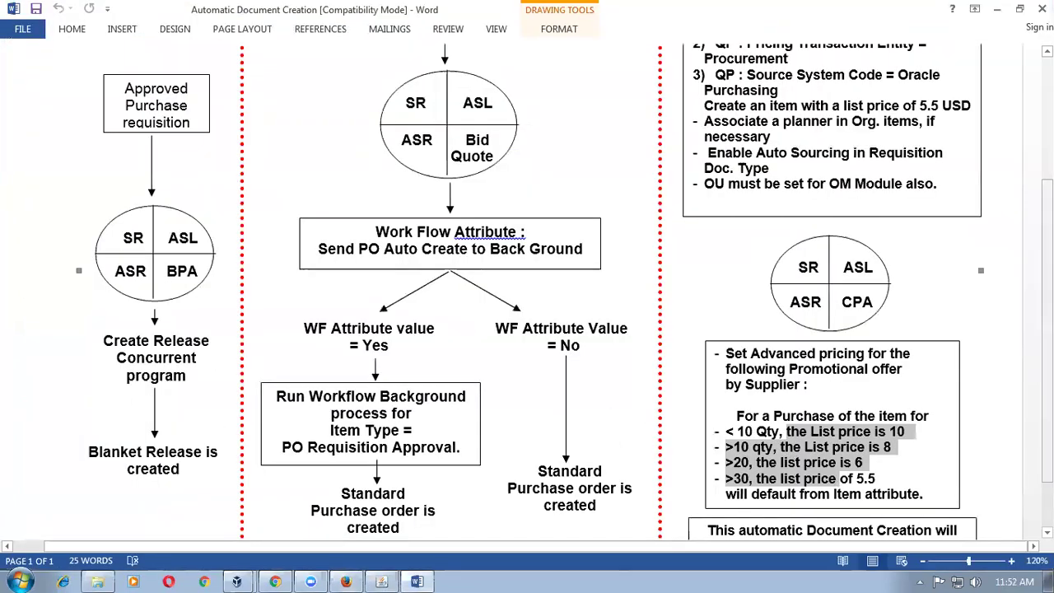
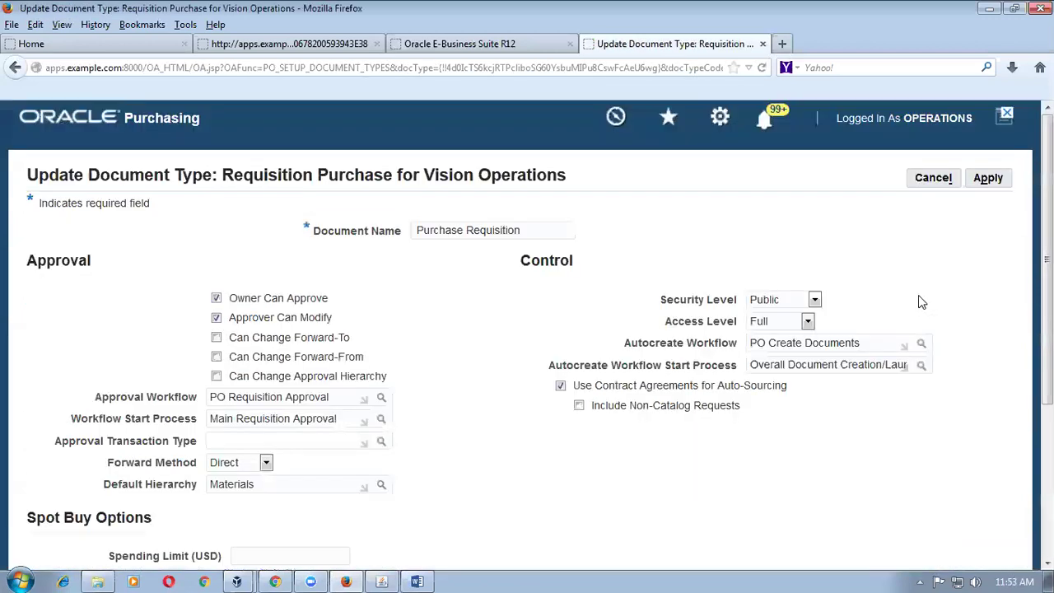
- Apply the Purchase Requisition document type with Use Contract Agreements for Auto-Sourcing enabled, and close the Document Types page
left_click_drag(586, 391, 761, 391)
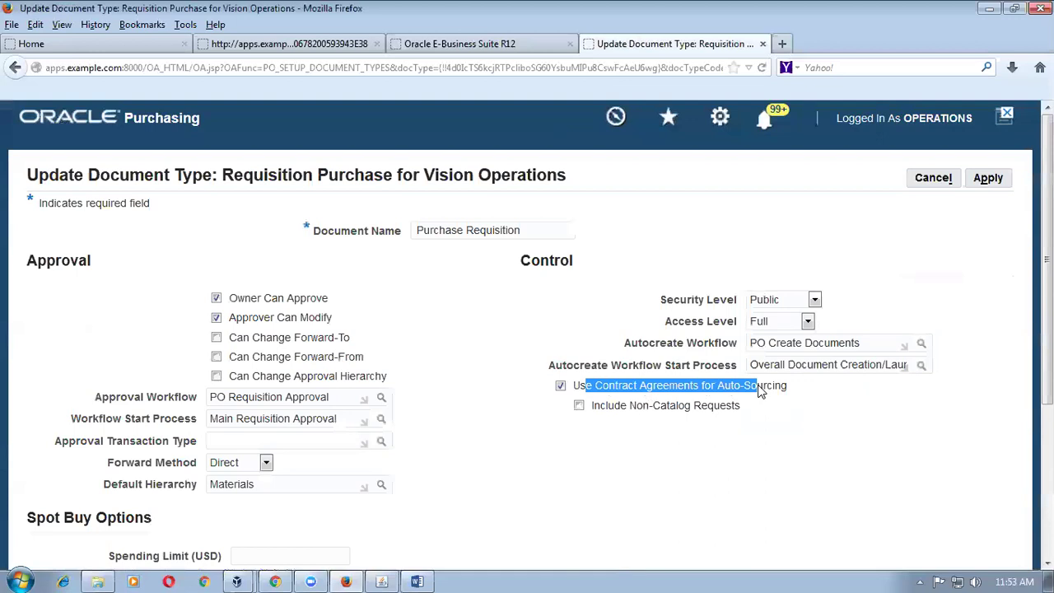
left_click(1003, 178)
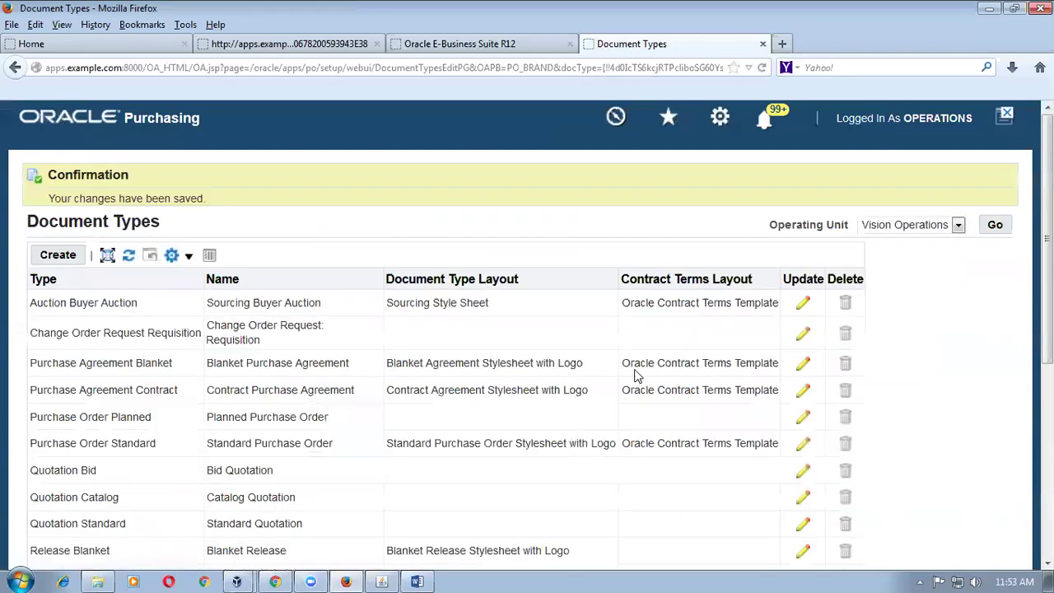
left_click(763, 43)
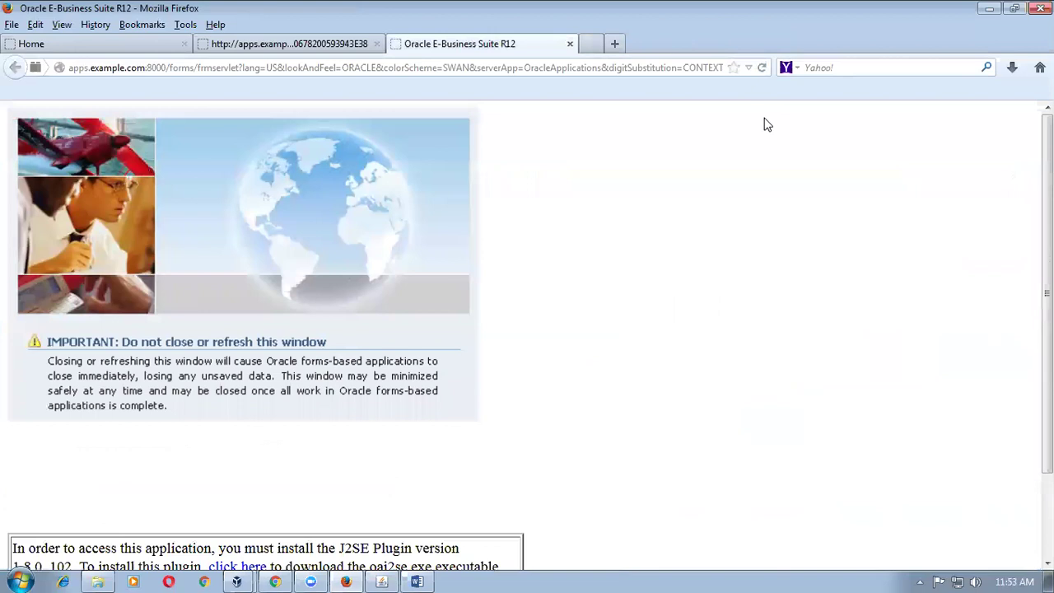
- Switch to the Word document and review the Contract requirement about the OU for the OM module and the SR, ASL, ASR, CPA diagram
key("alt+Tab")
key("alt+Tab")
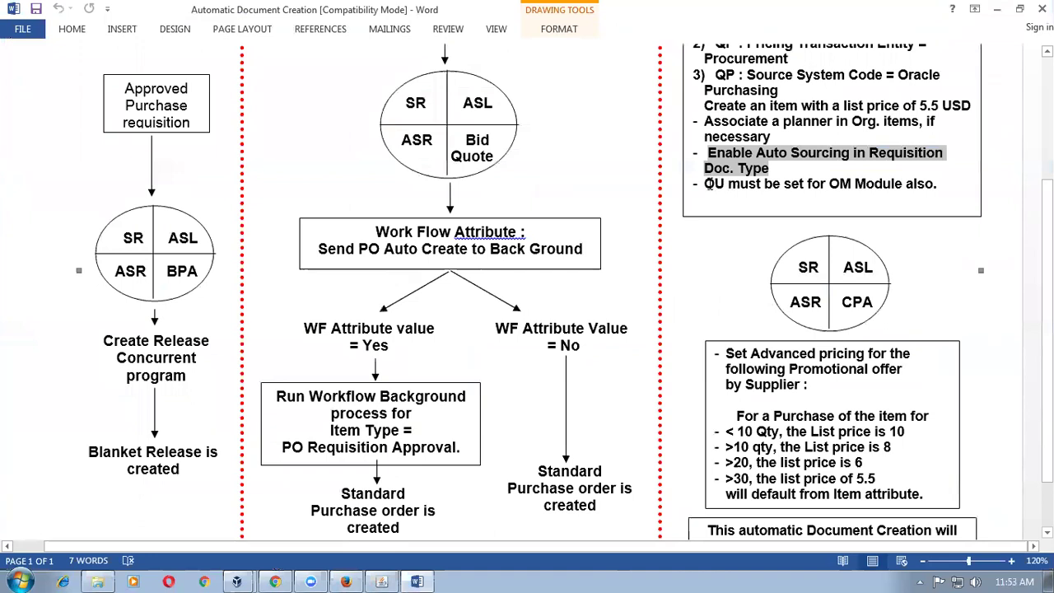
double_click(706, 183)
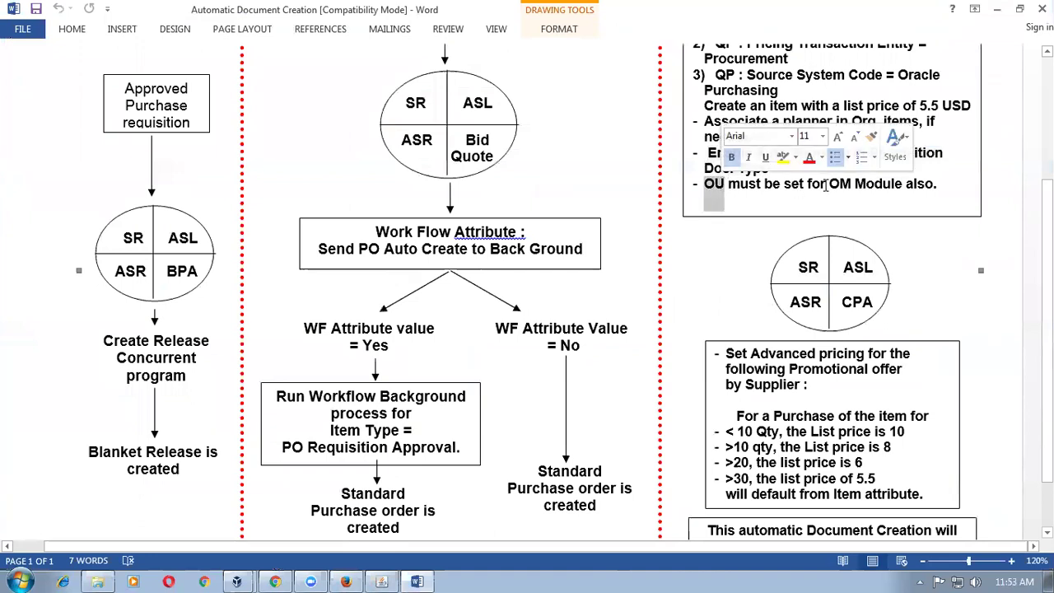
left_click(843, 186)
left_click_drag(808, 184, 899, 184)
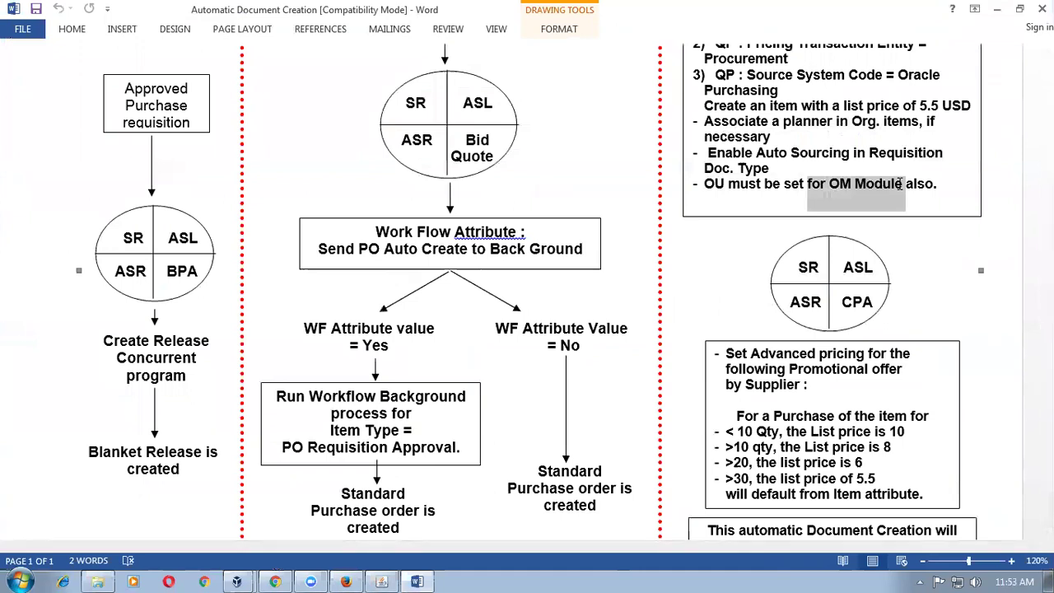
left_click_drag(702, 184, 722, 183)
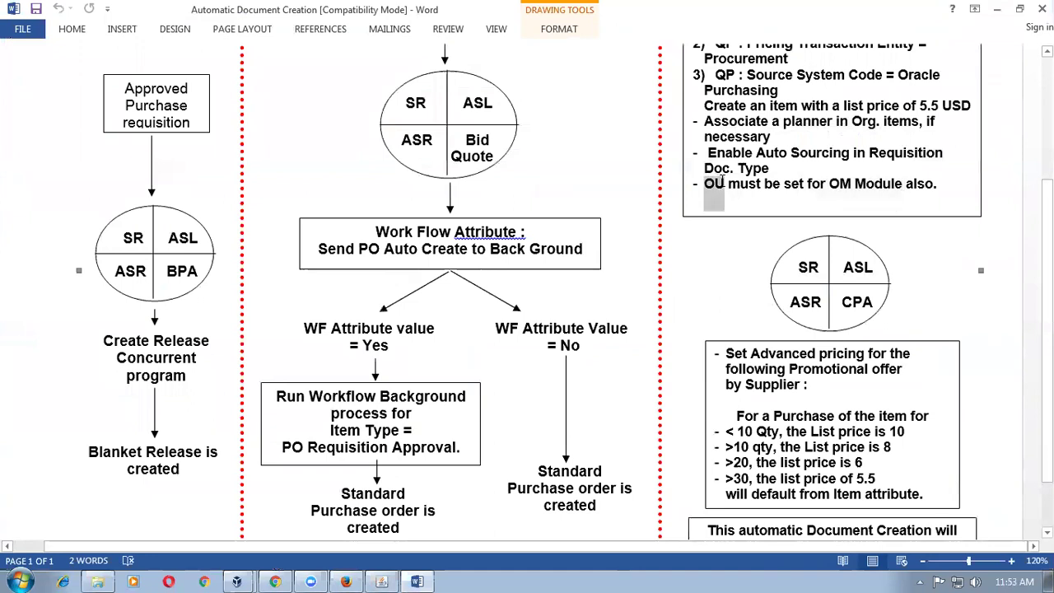
left_click_drag(808, 185, 895, 184)
scroll(896, 185, "up", 3)
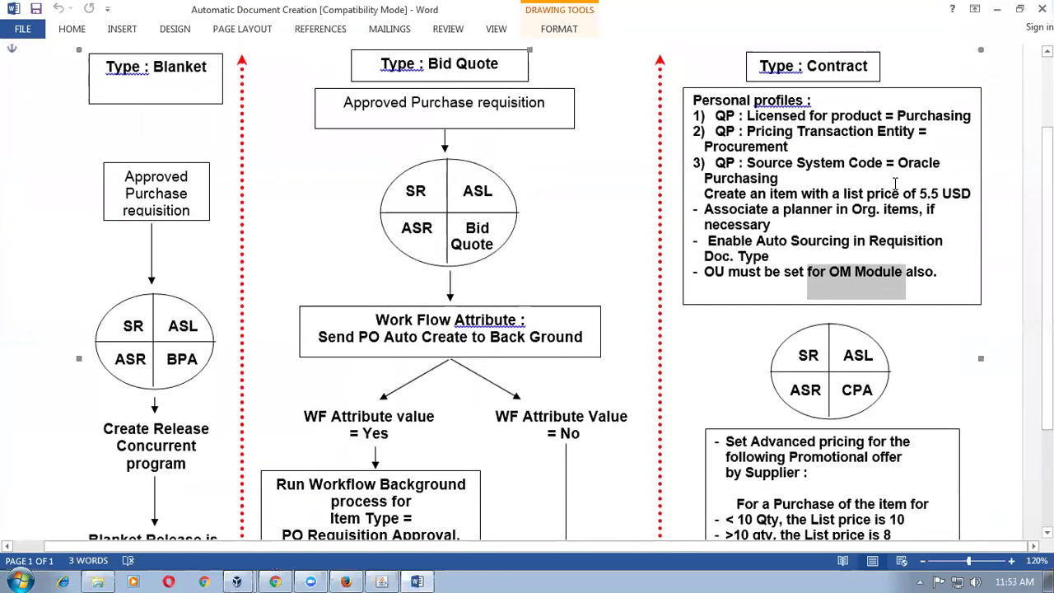
left_click(807, 387)
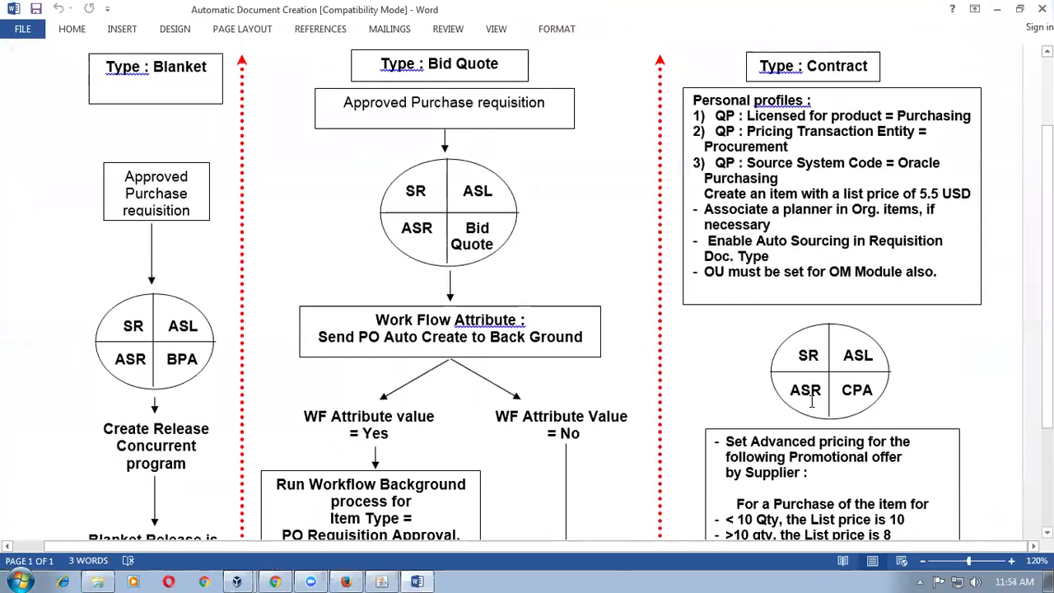
left_click(810, 373)
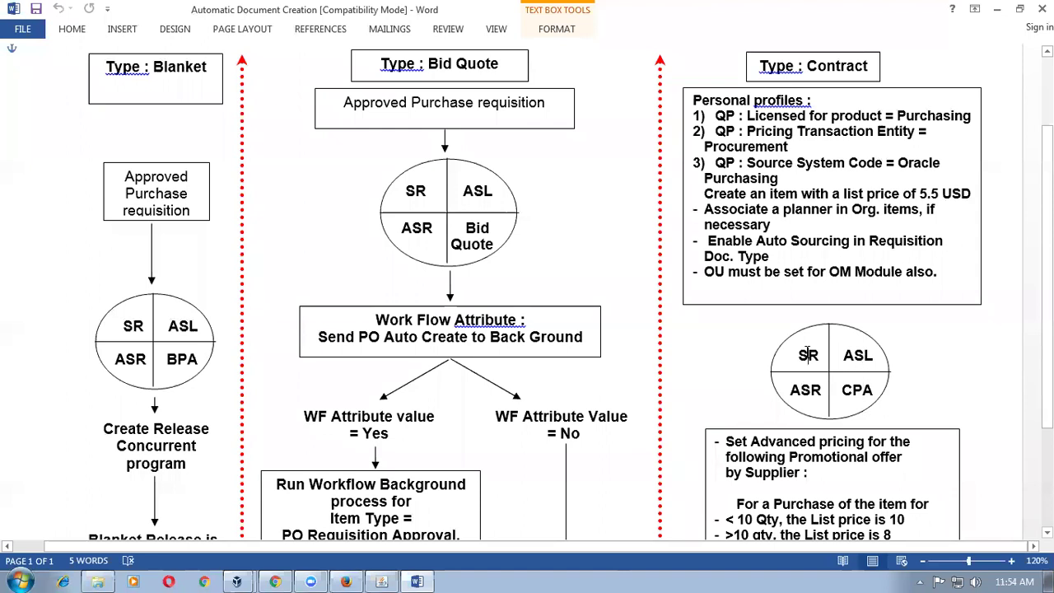
- Switch to Oracle Applications and start a sourcing rule named c1_sr1 for all organizations
key("alt+Tab")
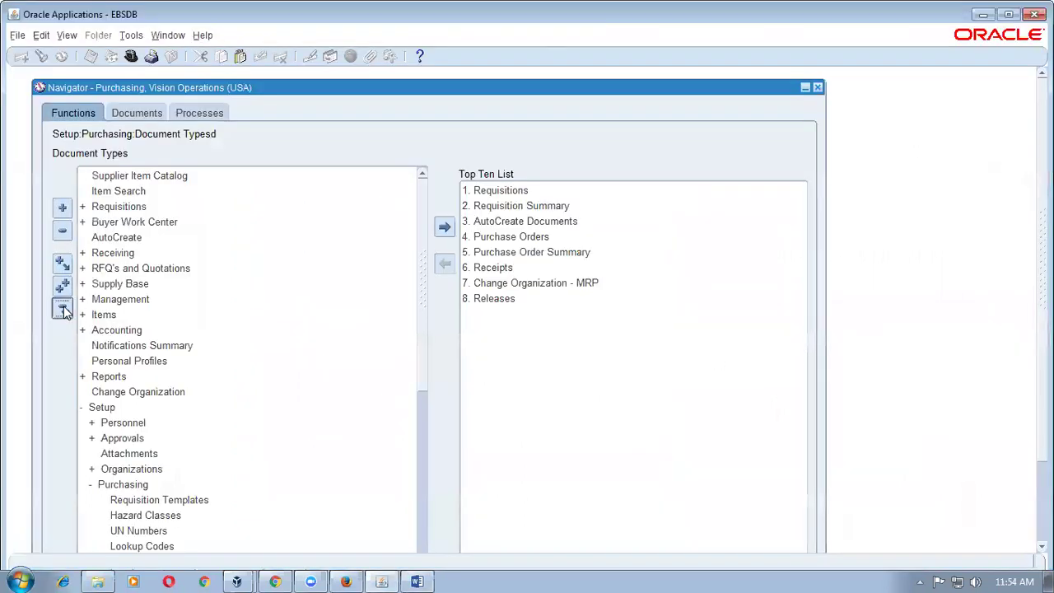
double_click(116, 285)
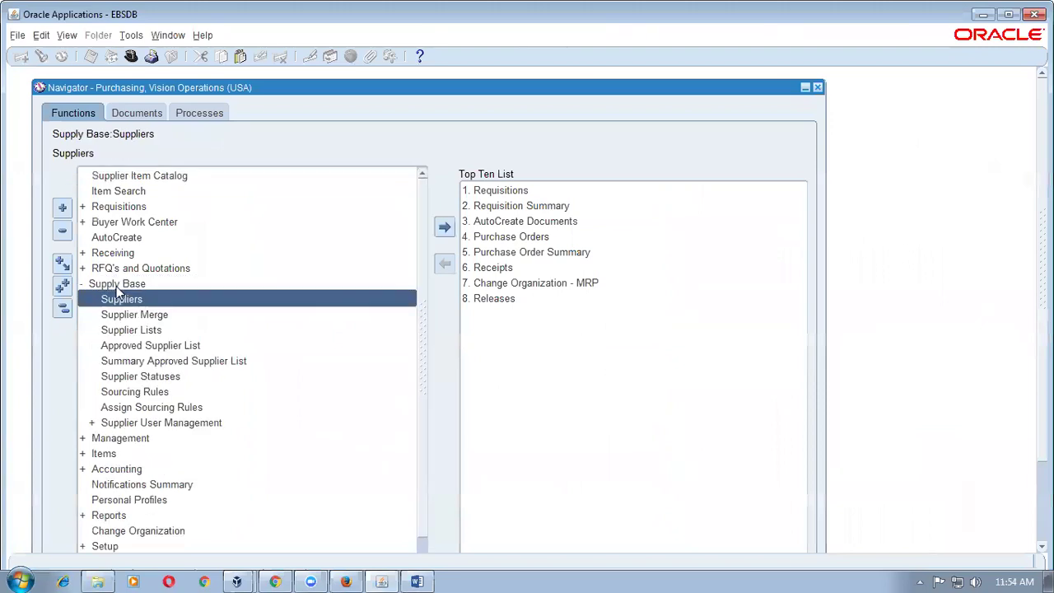
double_click(162, 392)
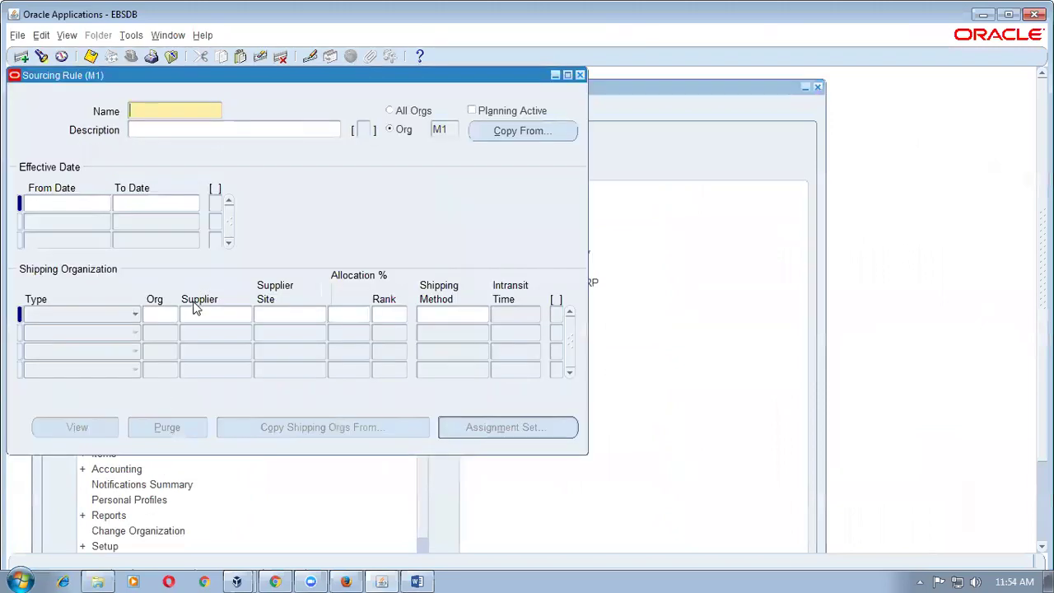
type("c1_sr1")
key("Tab")
left_click(389, 110)
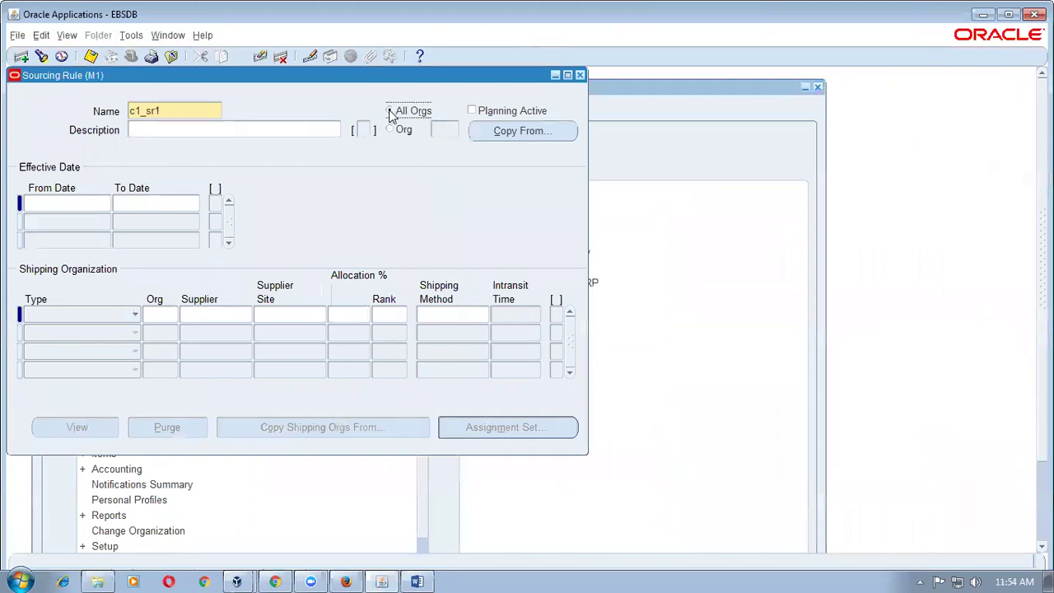
- Make the sourcing rule effective from 13-DEC-2017 and add a Buy From source with supplier c1_adv_sup1
left_click(82, 206)
left_click(83, 312)
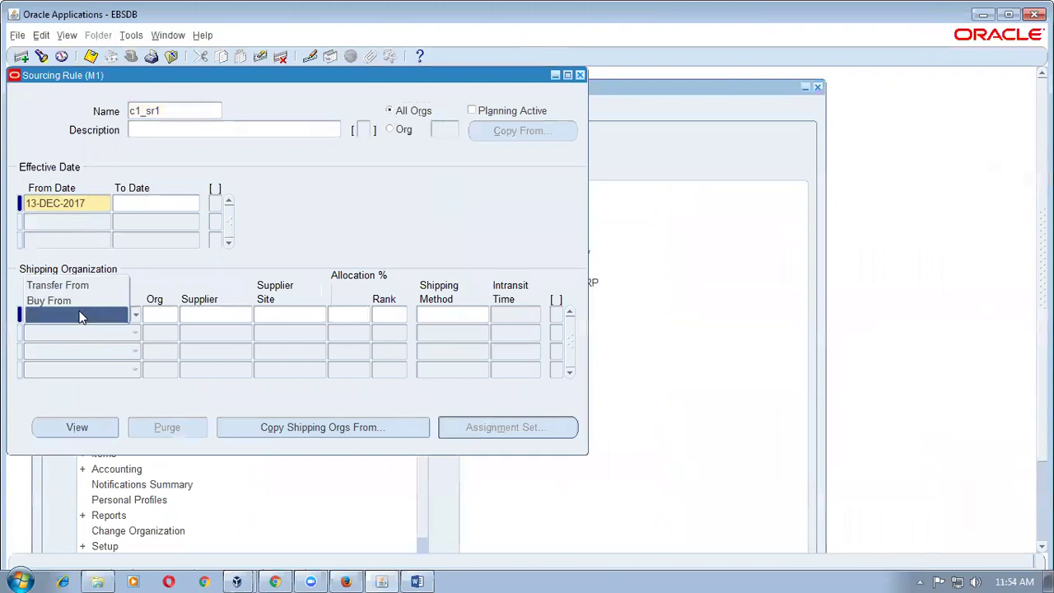
left_click(77, 301)
left_click(203, 315)
type("c1_adv_sup1")
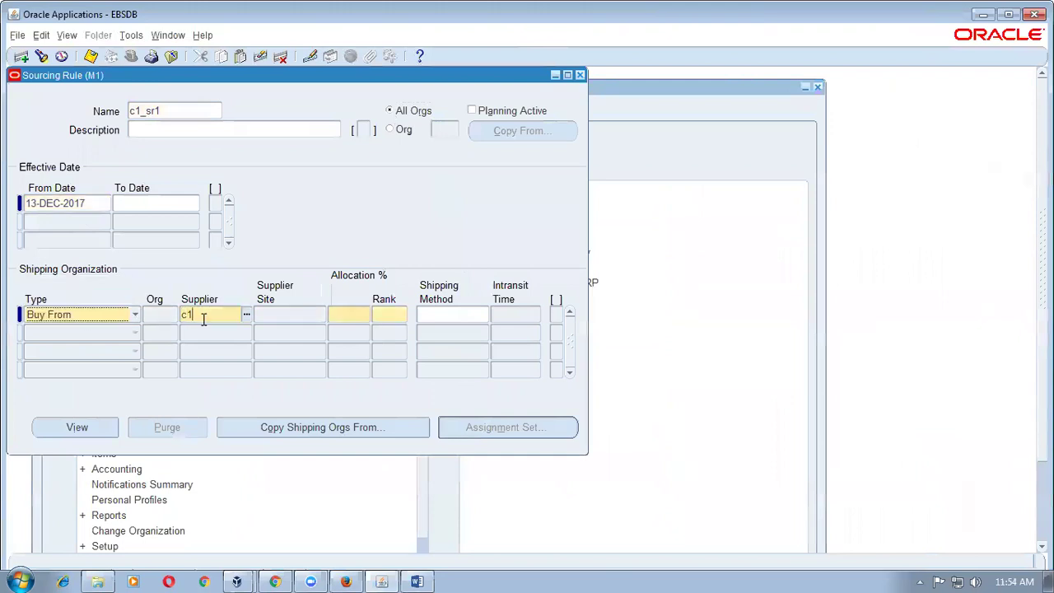
key("Tab")
key("Tab")
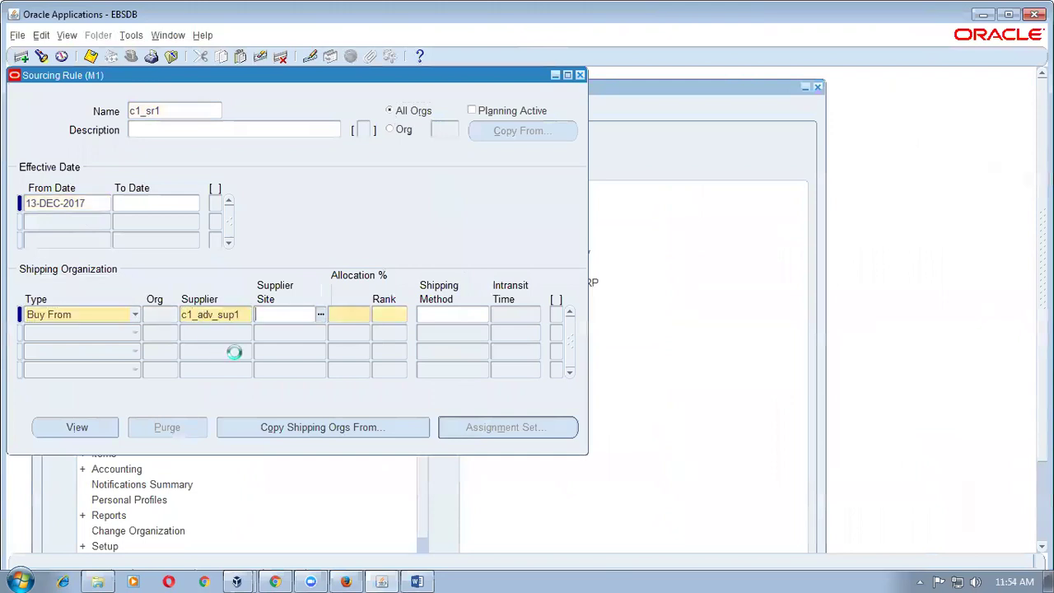
- Give the source supplier site Site 1, 100% allocation and rank 1, and save the sourcing rule
type("100")
left_click(172, 114)
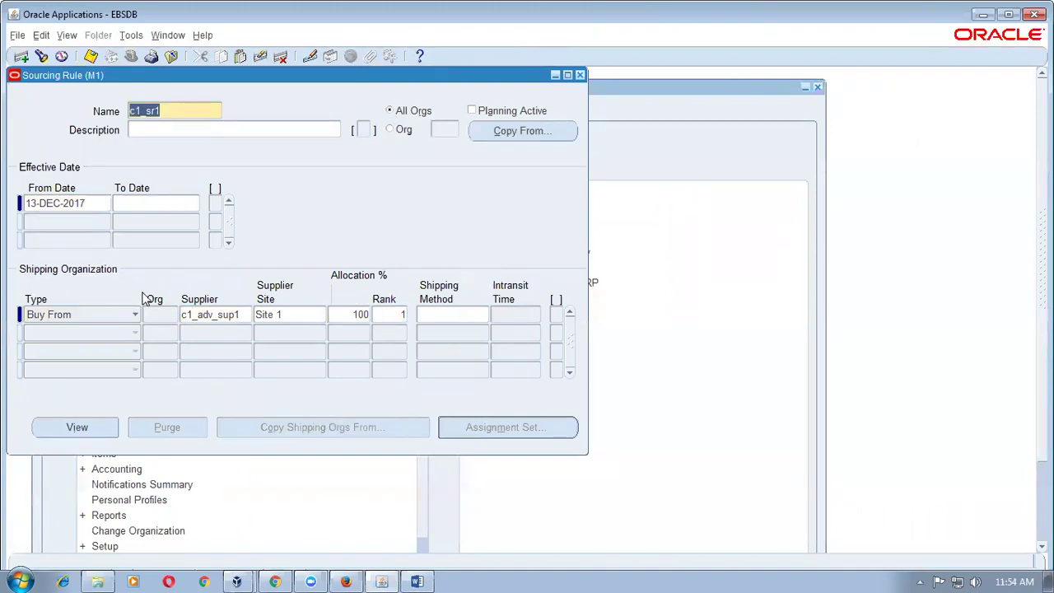
left_click(227, 320)
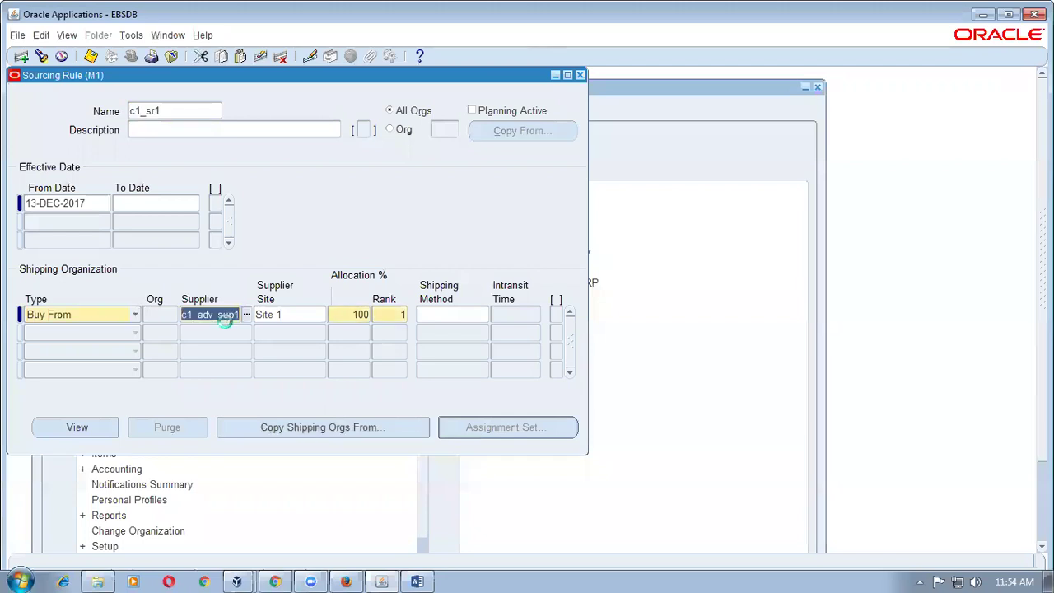
key("ctrl+s")
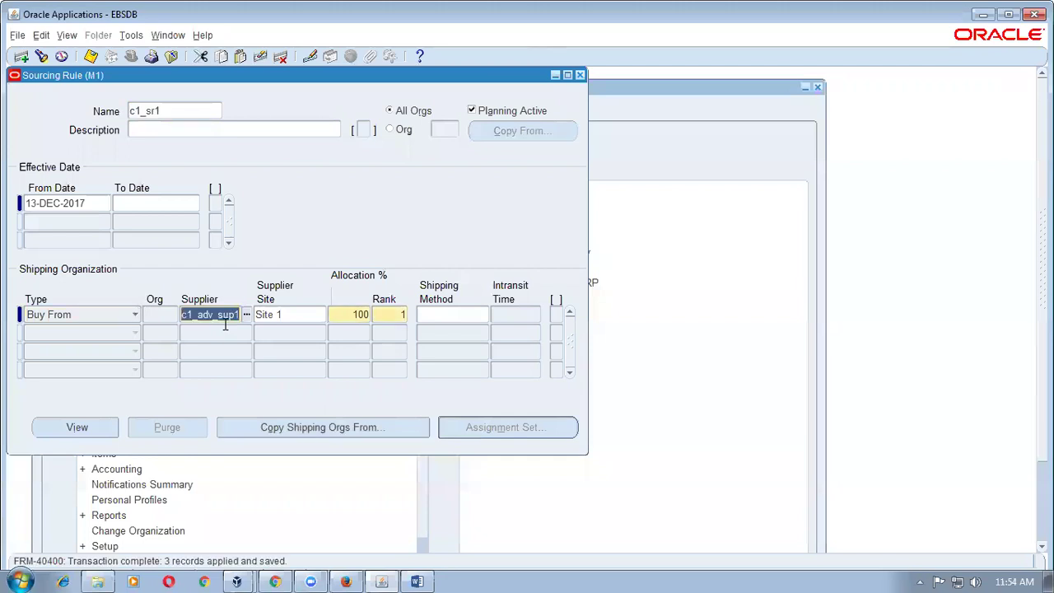
- Check the ASR item in the Word document's Contract diagram, and open the Assign Sourcing Rules form in Oracle Applications
key("alt+Tab")
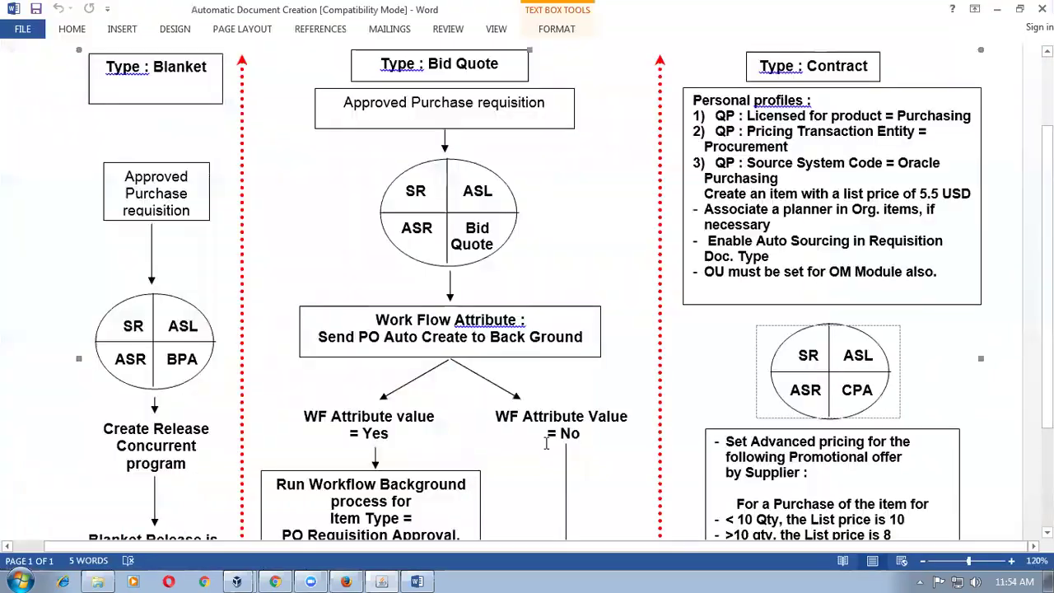
left_click_drag(786, 390, 818, 398)
key("alt+Tab")
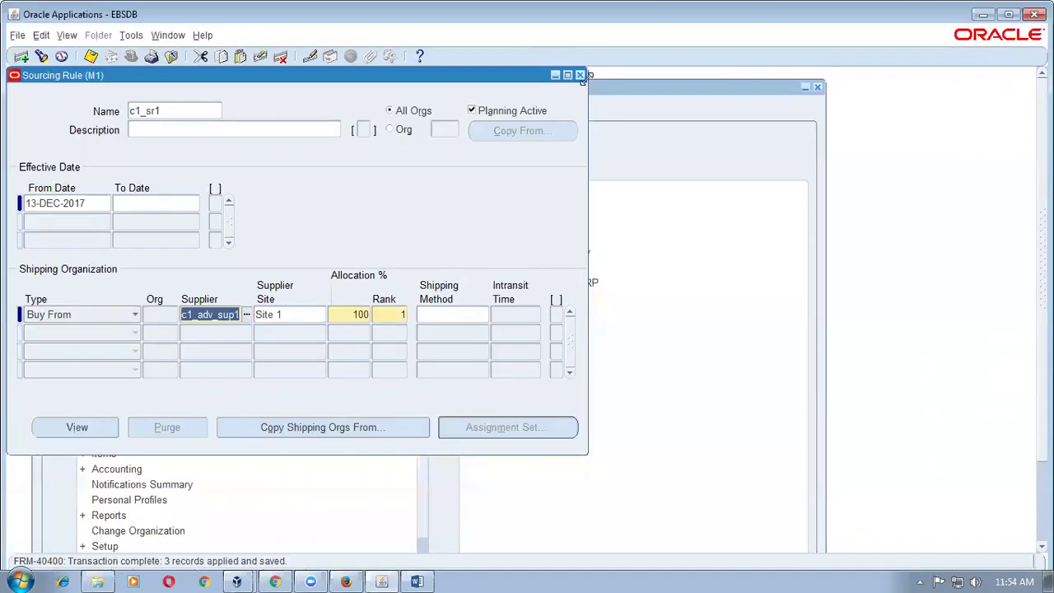
left_click(586, 78)
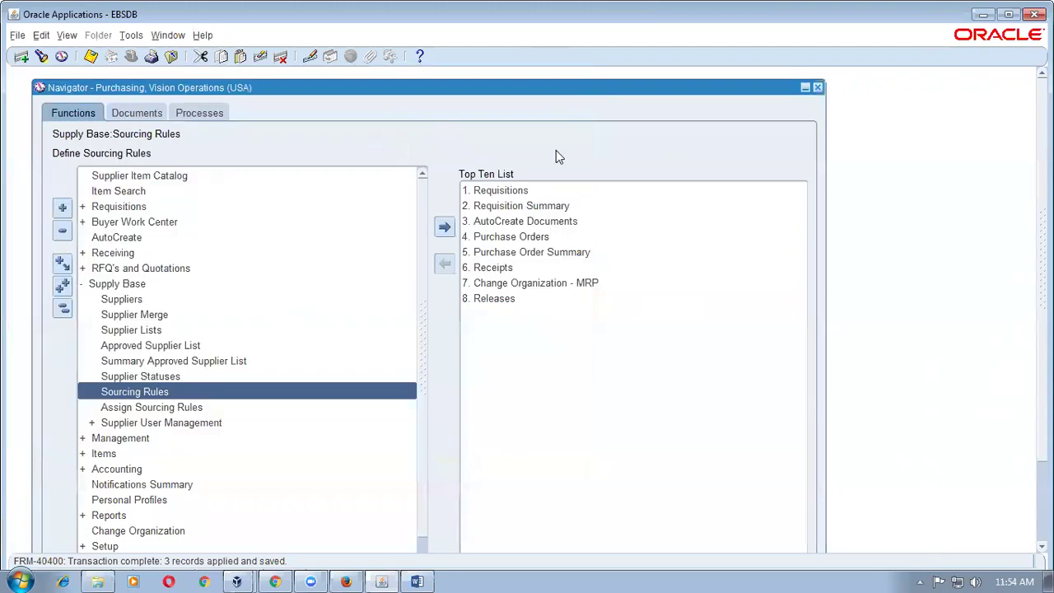
left_click(169, 409)
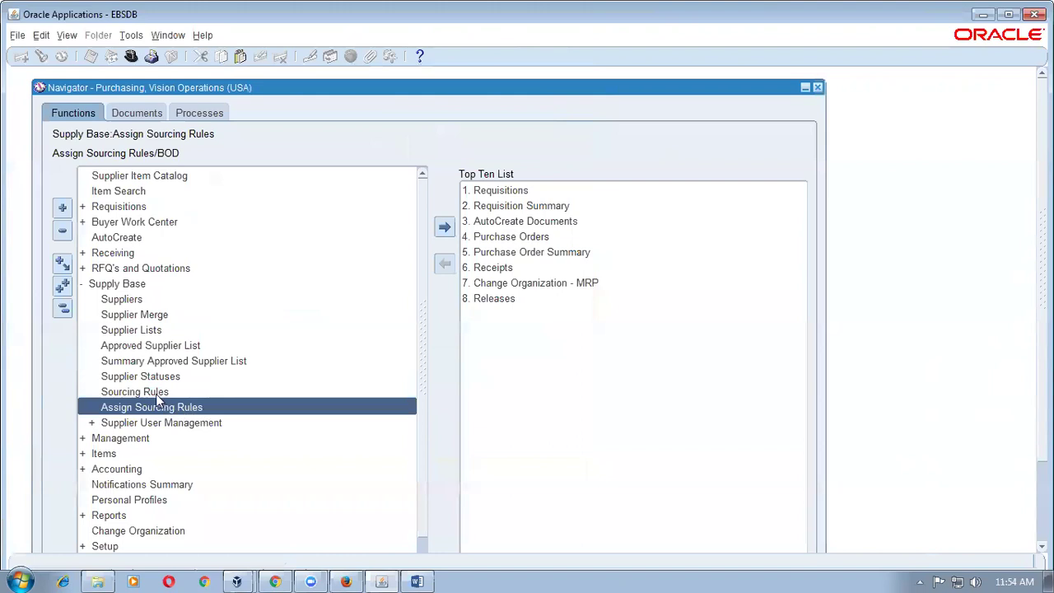
left_click(156, 392)
left_click(167, 406)
double_click(206, 412)
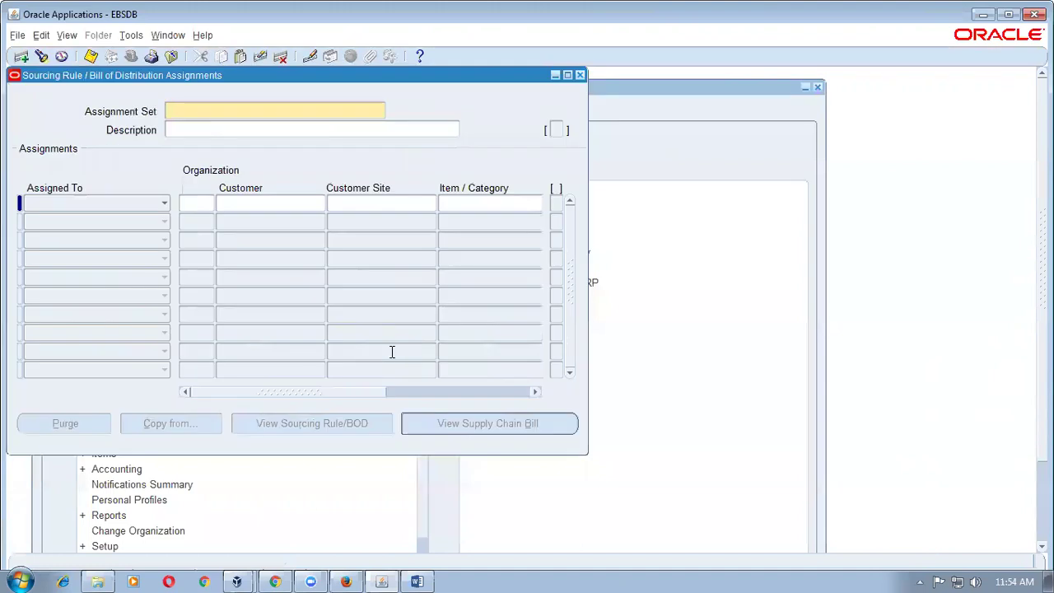
- Open the personal profile values and query for the profile name mrp%def%sou%set%
left_click(41, 35)
mouse_move(73, 239)
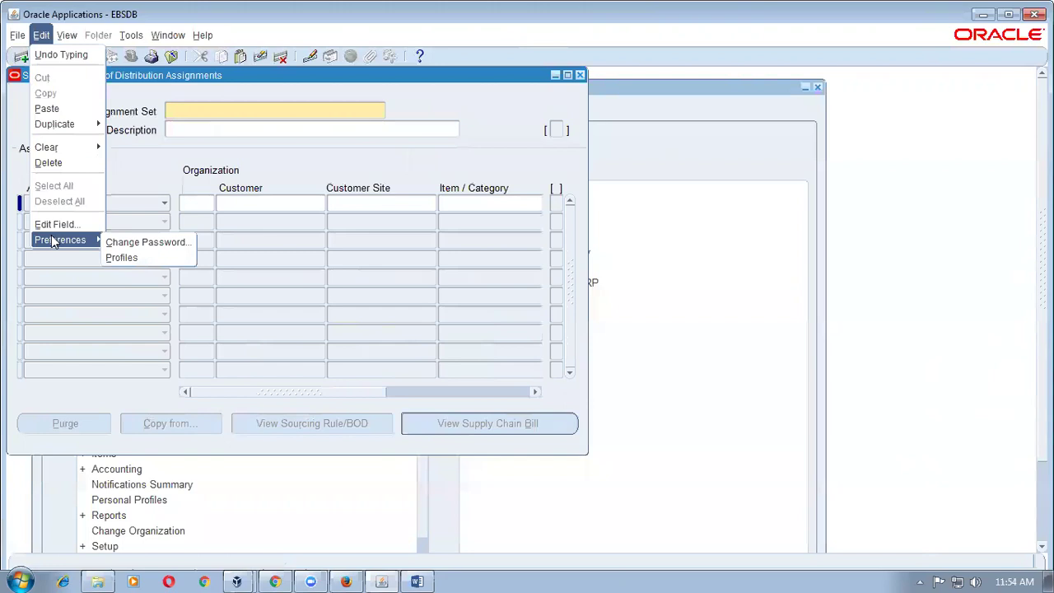
left_click(141, 260)
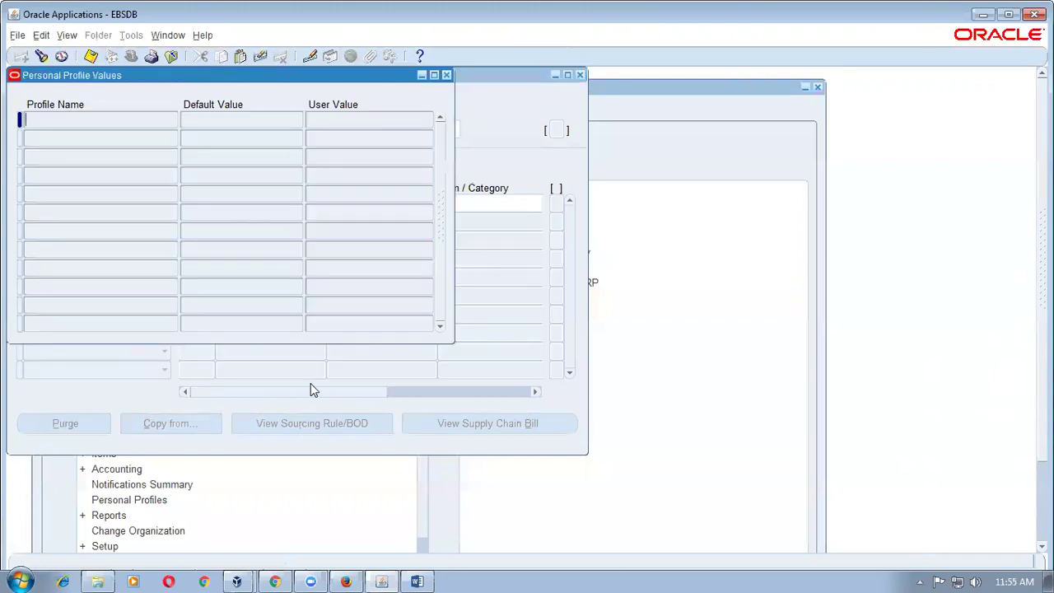
type("mrp%def%sou%set")
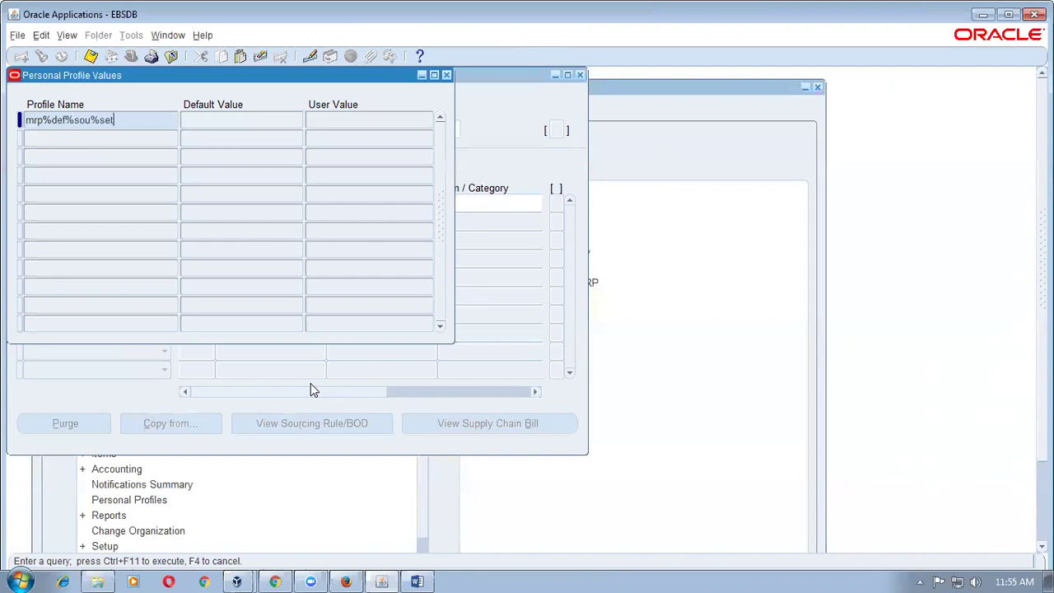
type("%")
key("ctrl+F11")
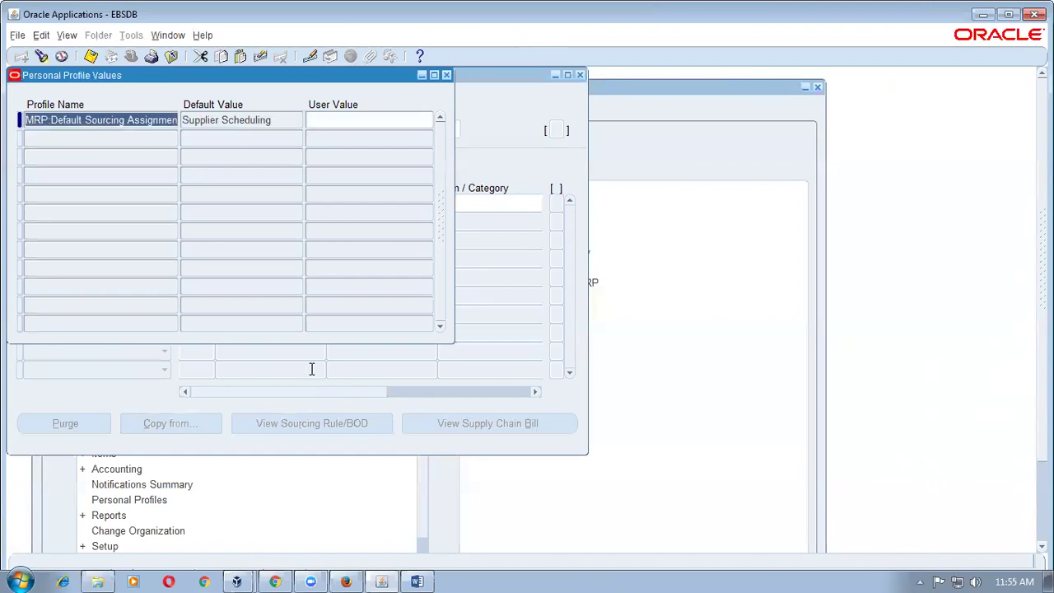
- Examine the default and user values of the MRP:Default Sourcing Assignment profile, and close the profile values
left_click(273, 122)
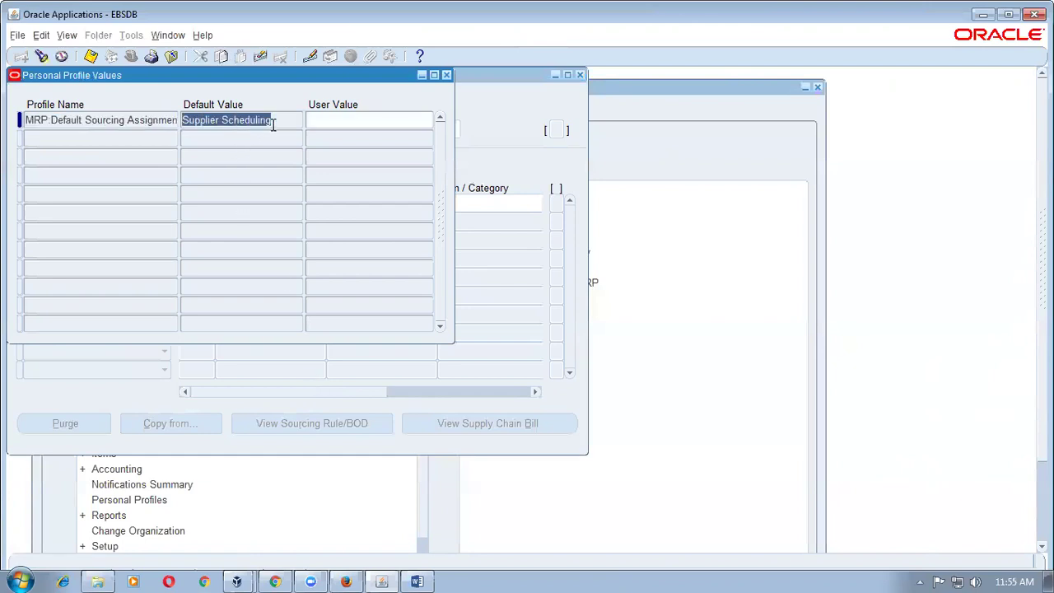
left_click_drag(254, 76, 403, 128)
left_click(233, 172)
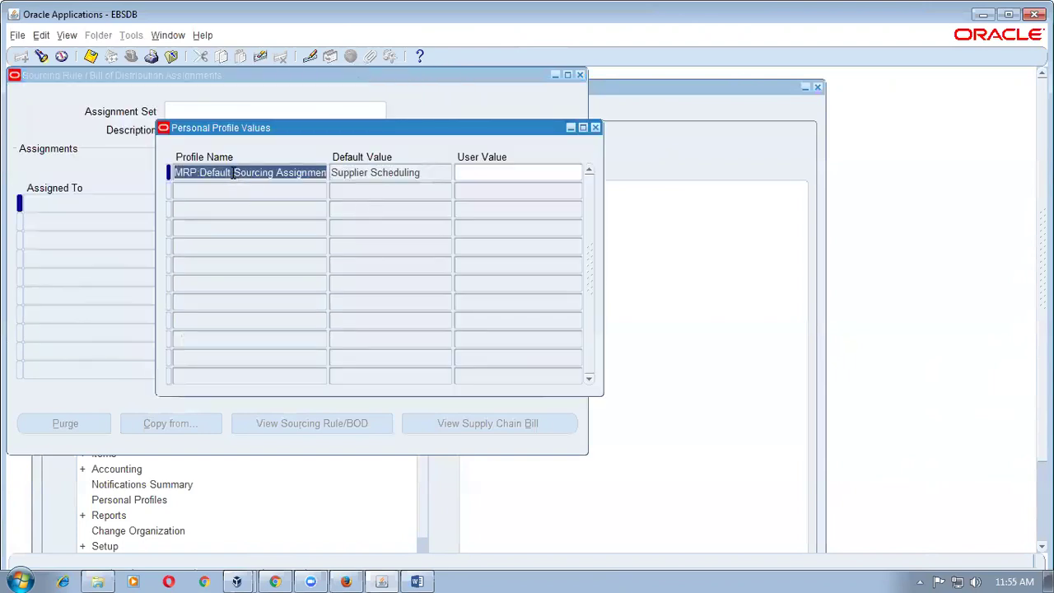
left_click(433, 173)
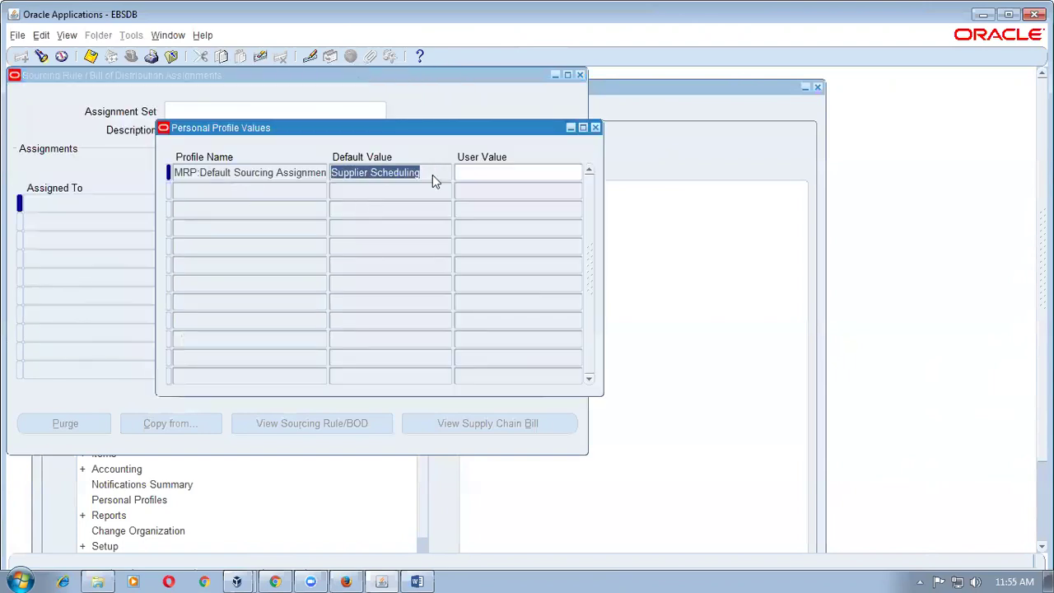
left_click(533, 174)
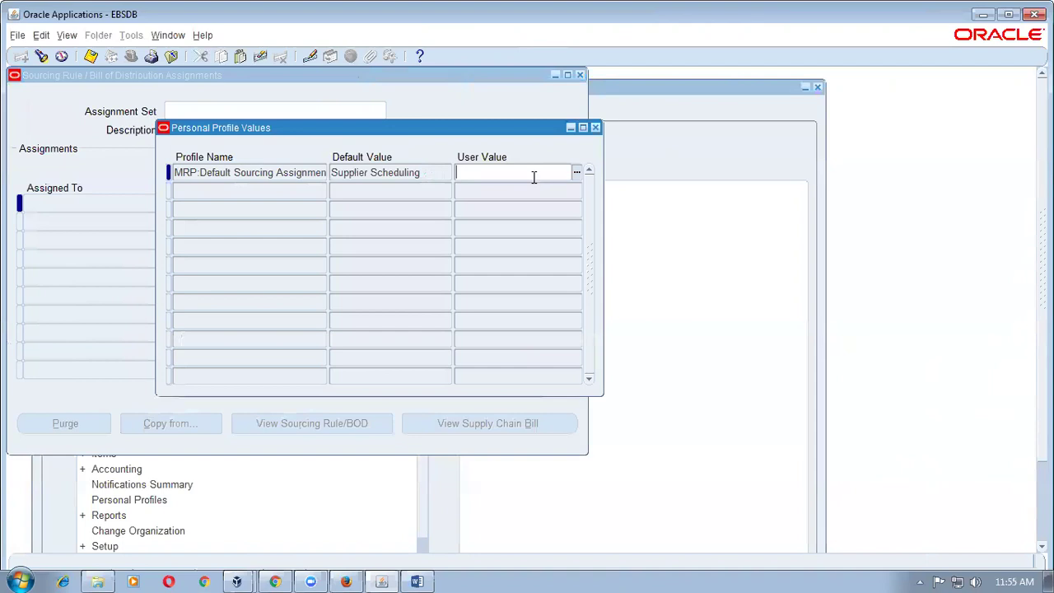
left_click(428, 175)
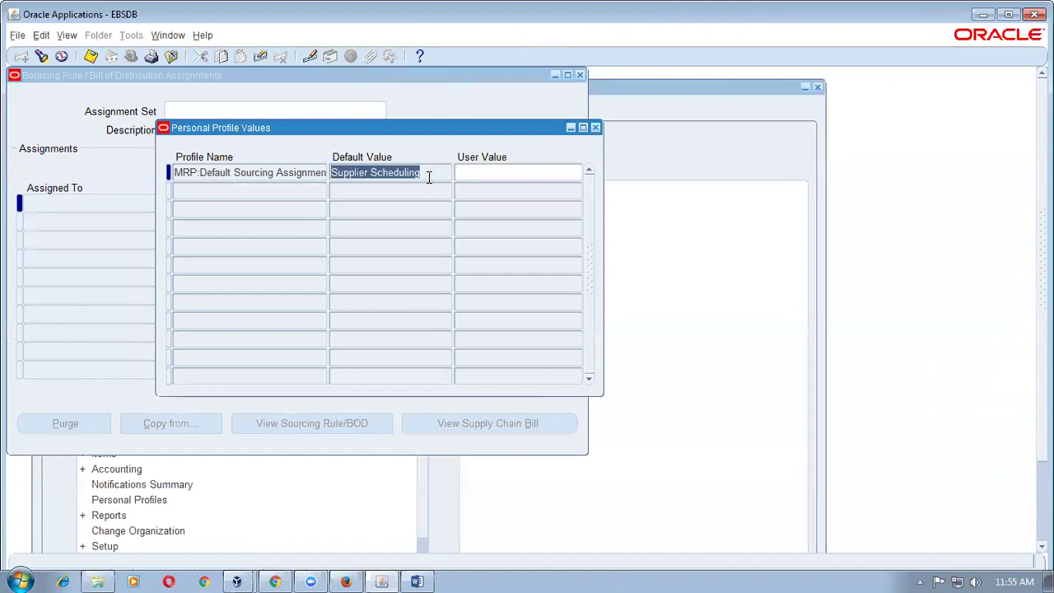
left_click(595, 127)
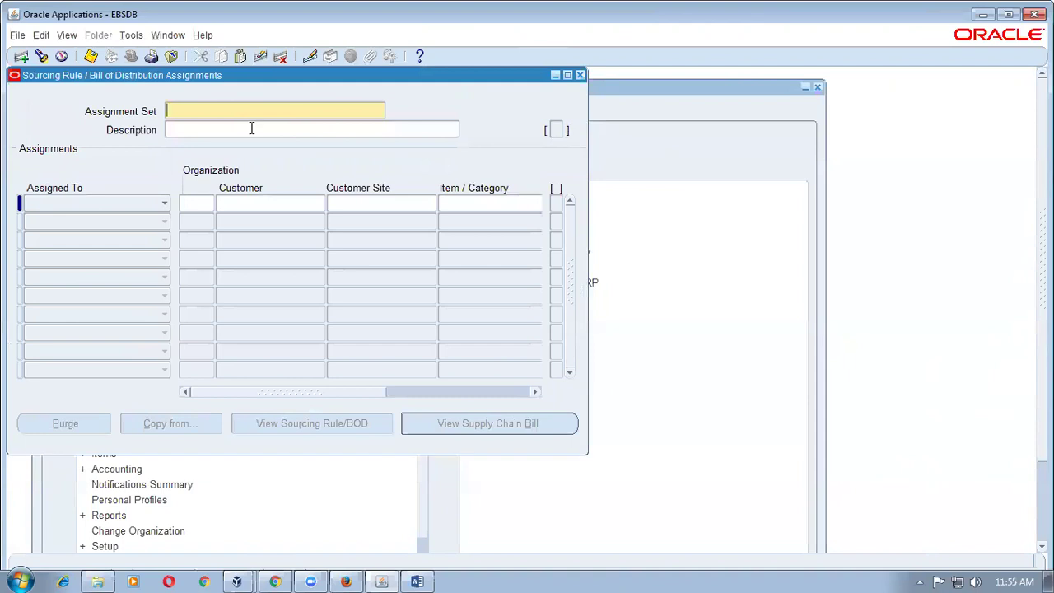
- Query the sourcing rule assignments for the assignment set matching Supp%
key("F11")
type("Supp")
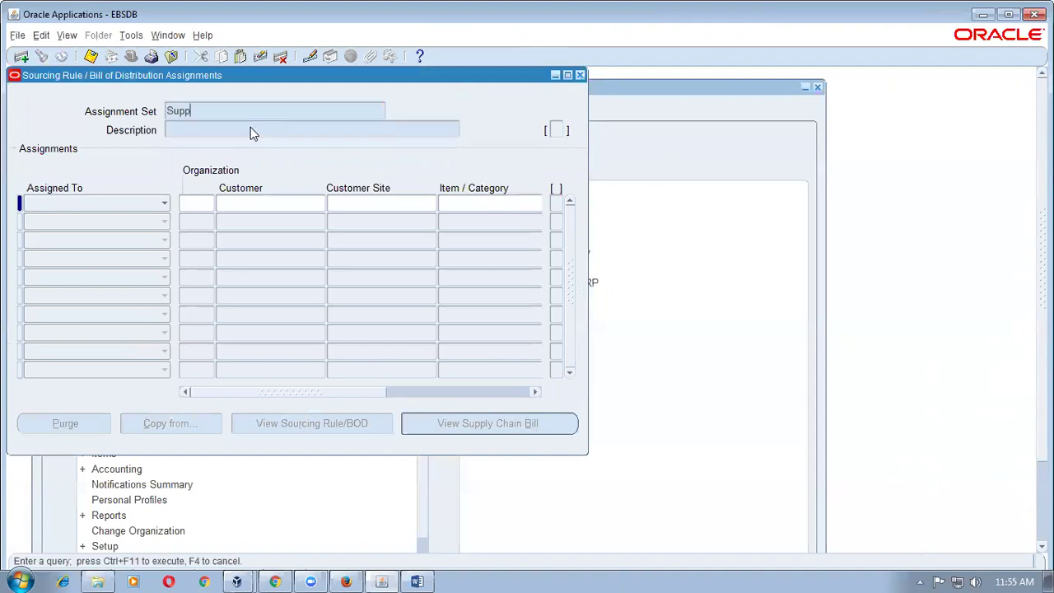
type("%")
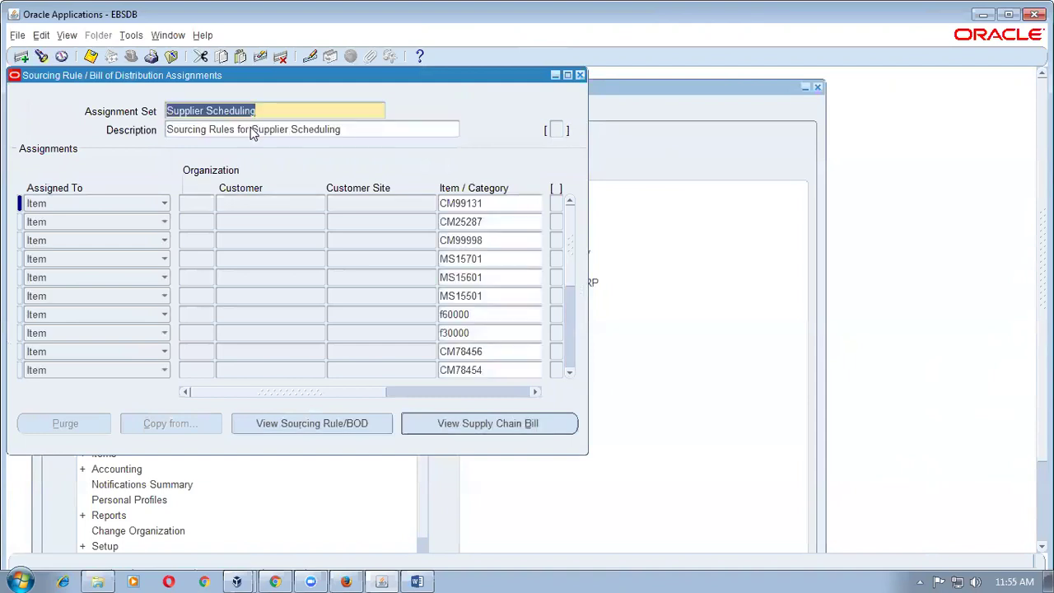
- Add a new assignment row to the Supplier Scheduling set and assign it at Item level
left_click(259, 239)
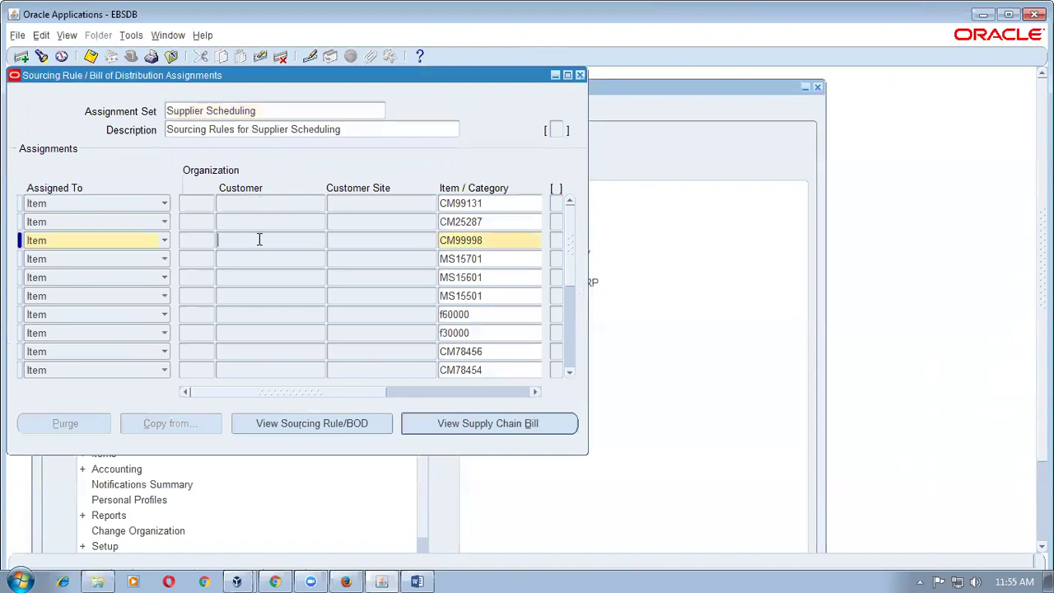
key("ctrl+Down")
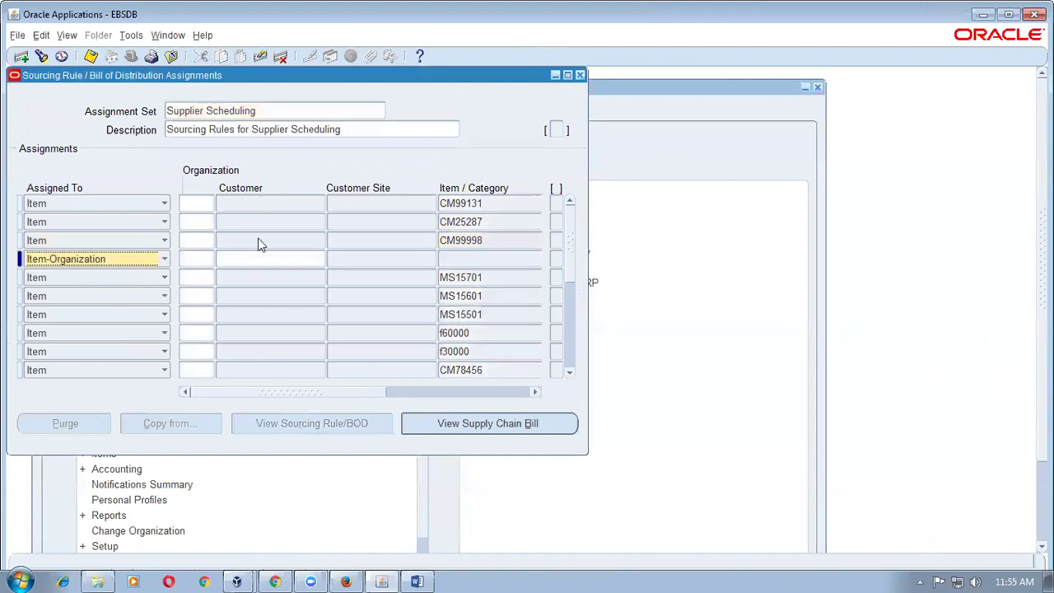
left_click(115, 260)
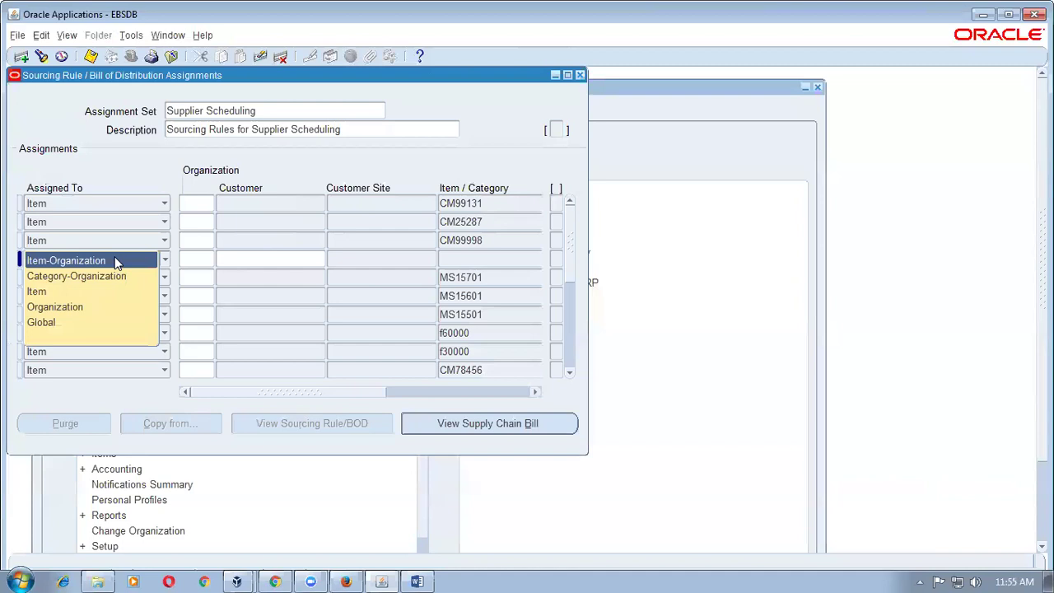
left_click(86, 292)
left_click(86, 265)
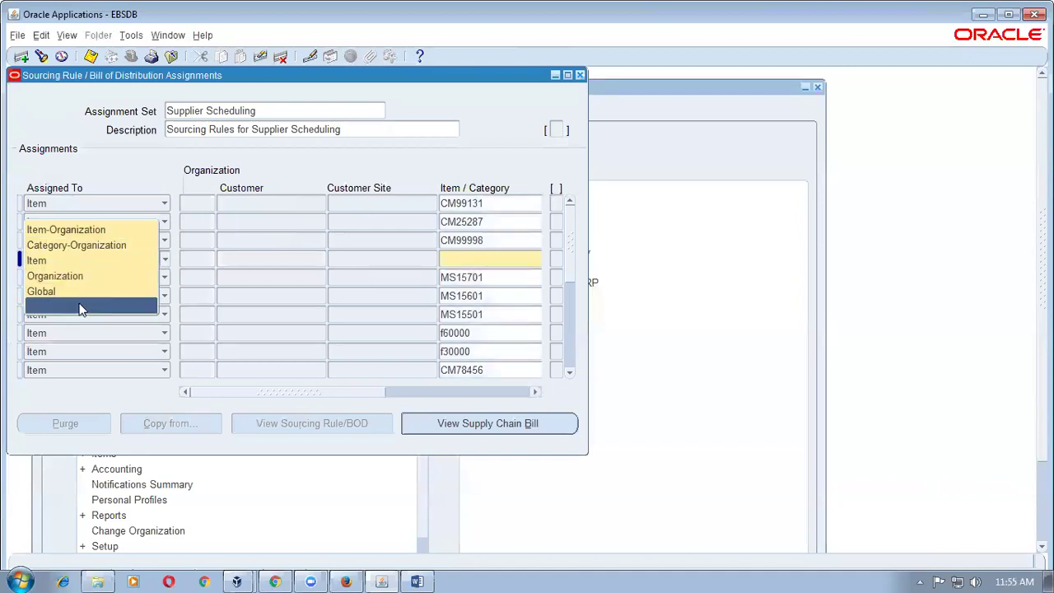
left_click(65, 260)
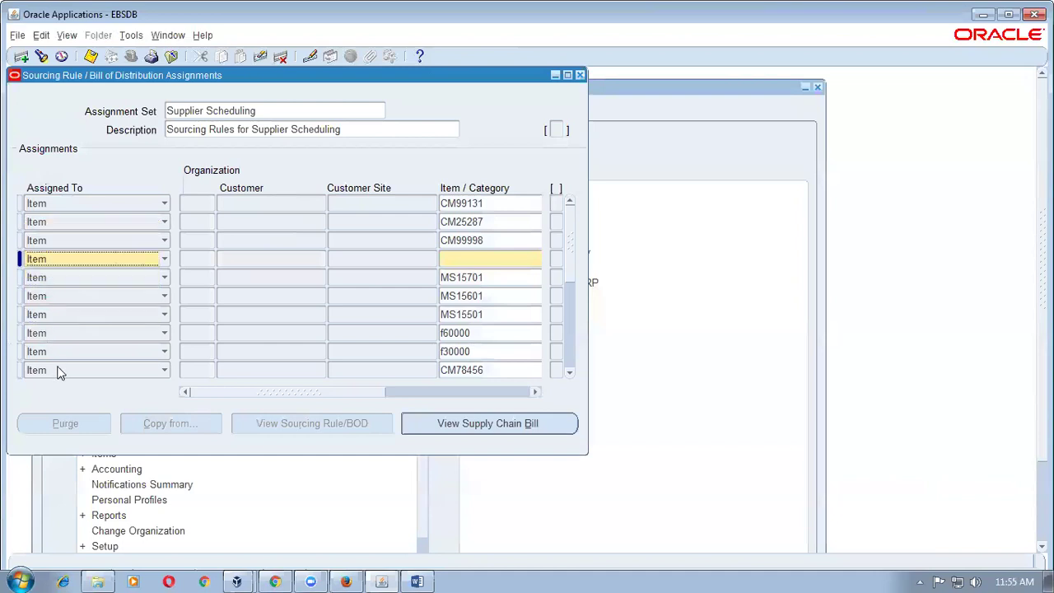
- Enter c1_adv_price_test as the item of the new assignment by searching for c1%adv
left_click(499, 260)
type("c")
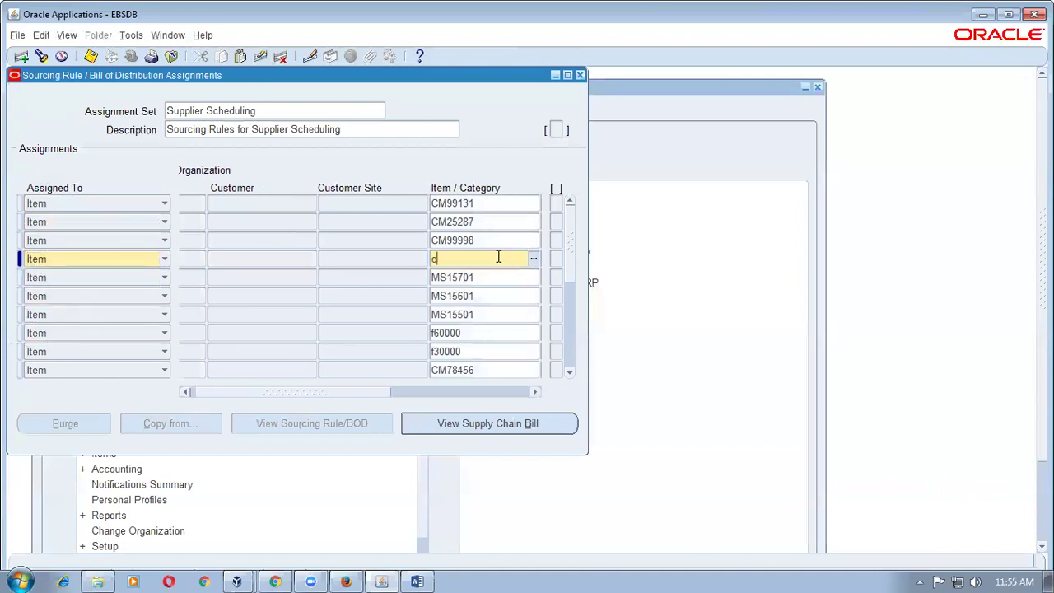
type("1%adv")
key("Tab")
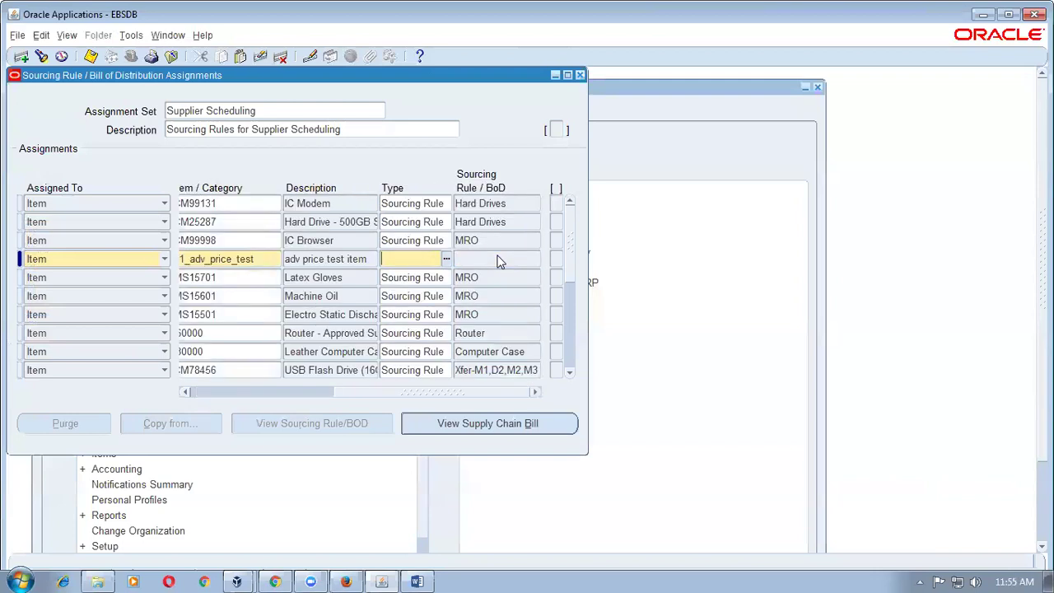
- Set the assignment's type to Sourcing Rule, enter the rule c1_sr1, and save the assignment
key("ctrl+l")
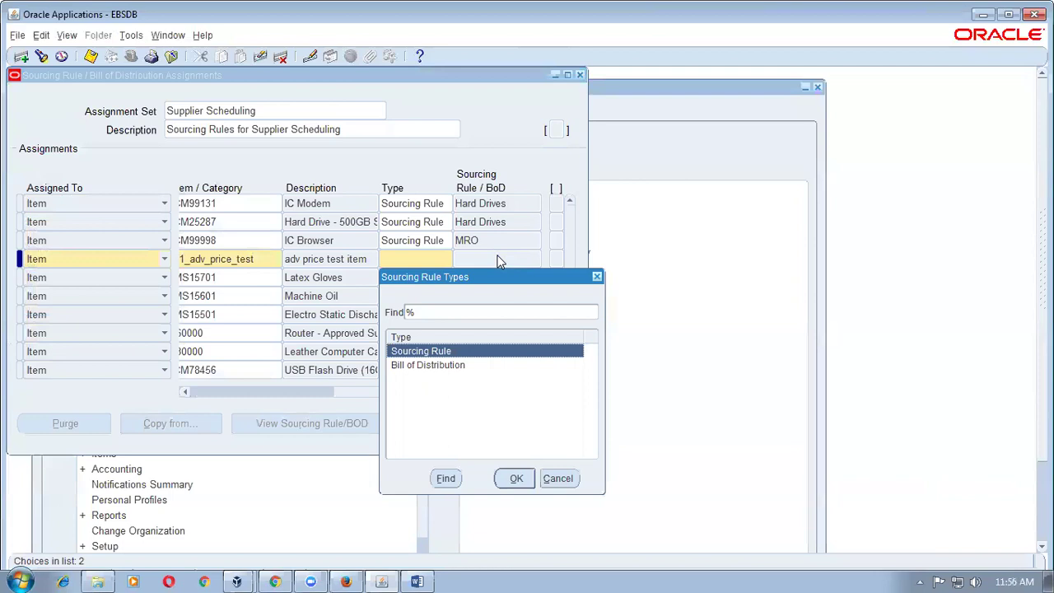
key("Down")
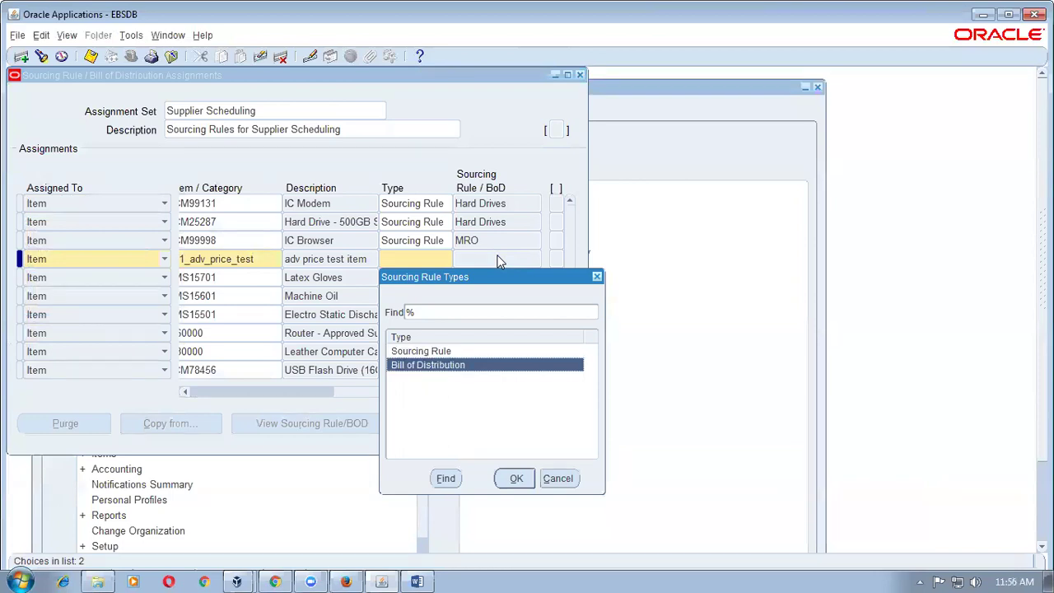
key("Up")
key("Return")
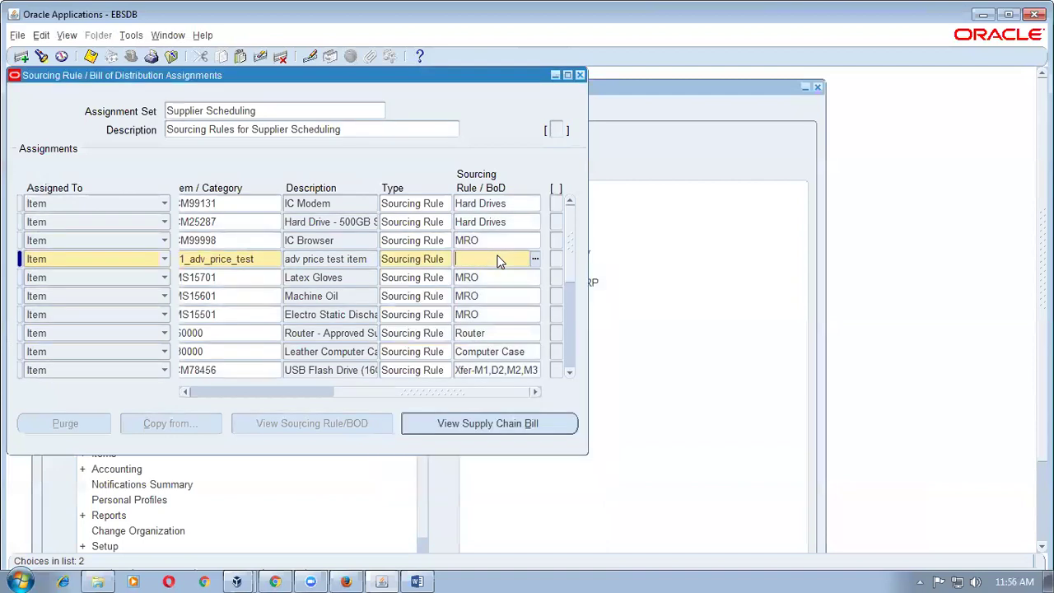
type("c1_sr1")
key("shift+Tab")
key("ctrl+s")
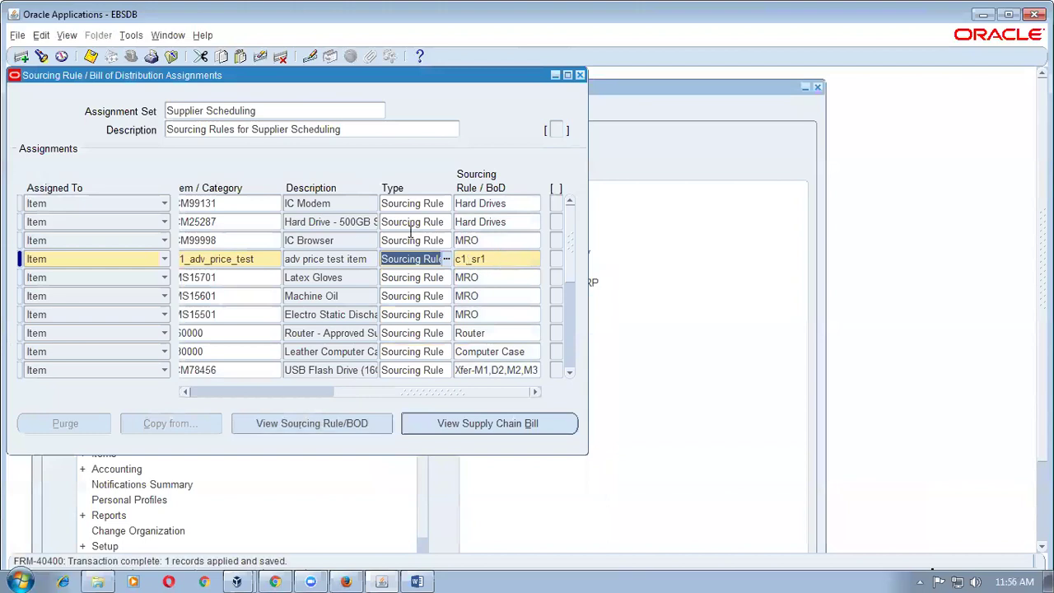
- Review the item and sourcing rule of the c1_adv_price_test assignment, and close the assignments form
left_click(278, 259)
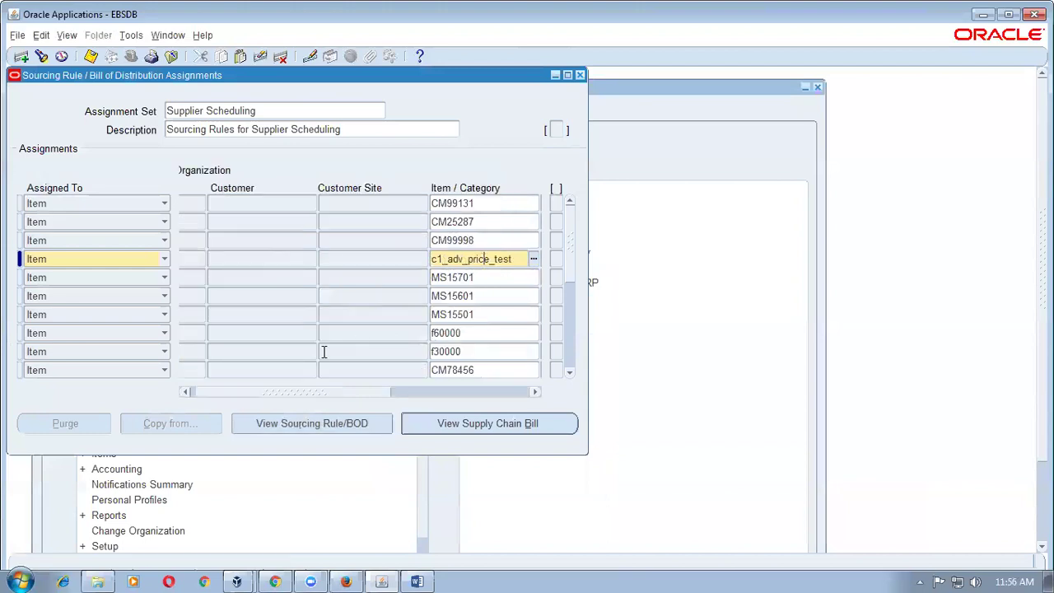
left_click_drag(252, 393, 422, 402)
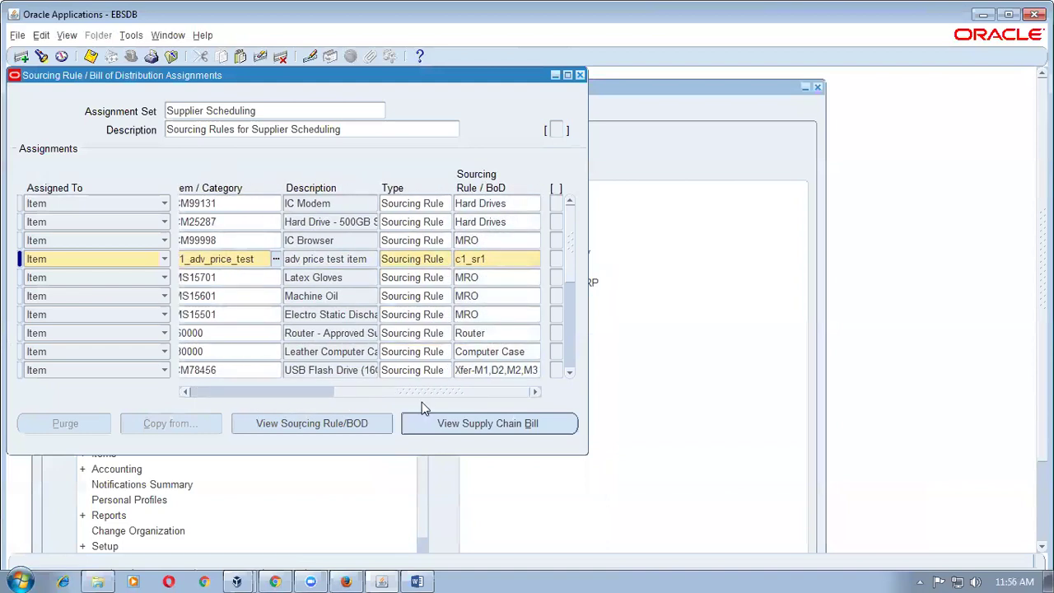
left_click(514, 259)
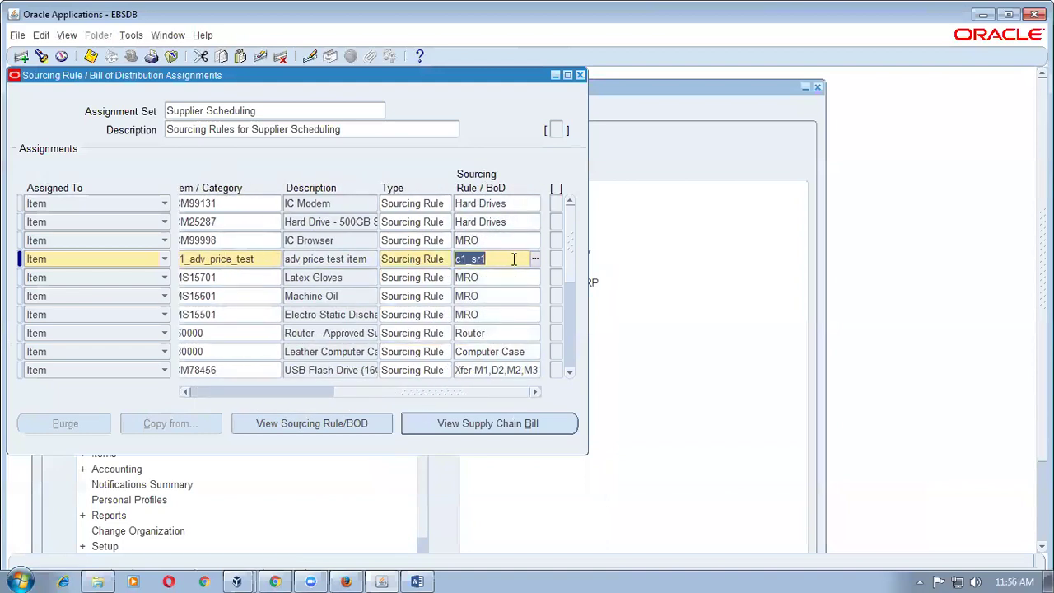
left_click(214, 259)
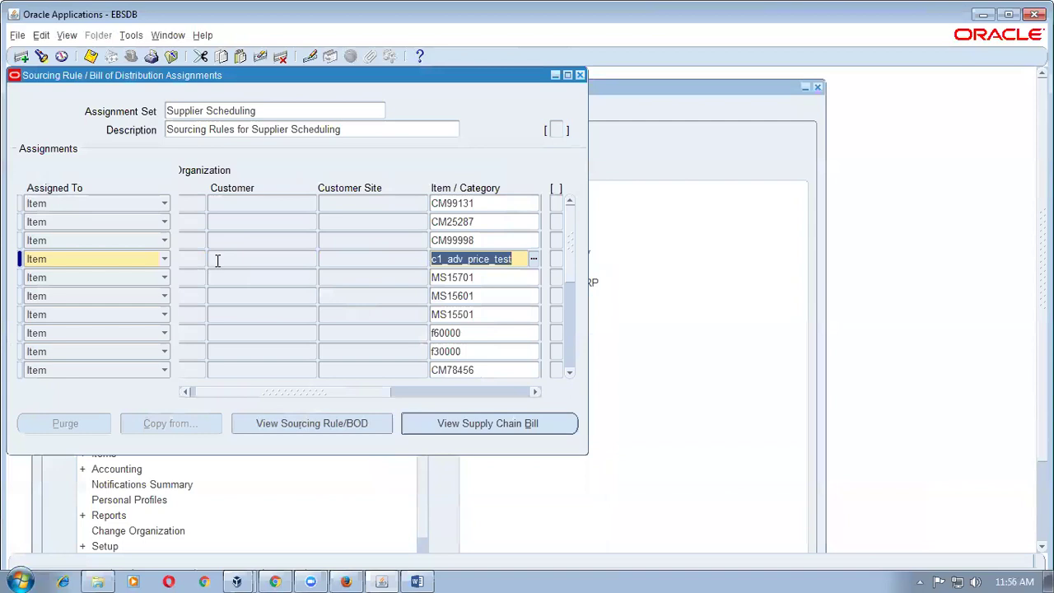
left_click_drag(235, 395, 379, 394)
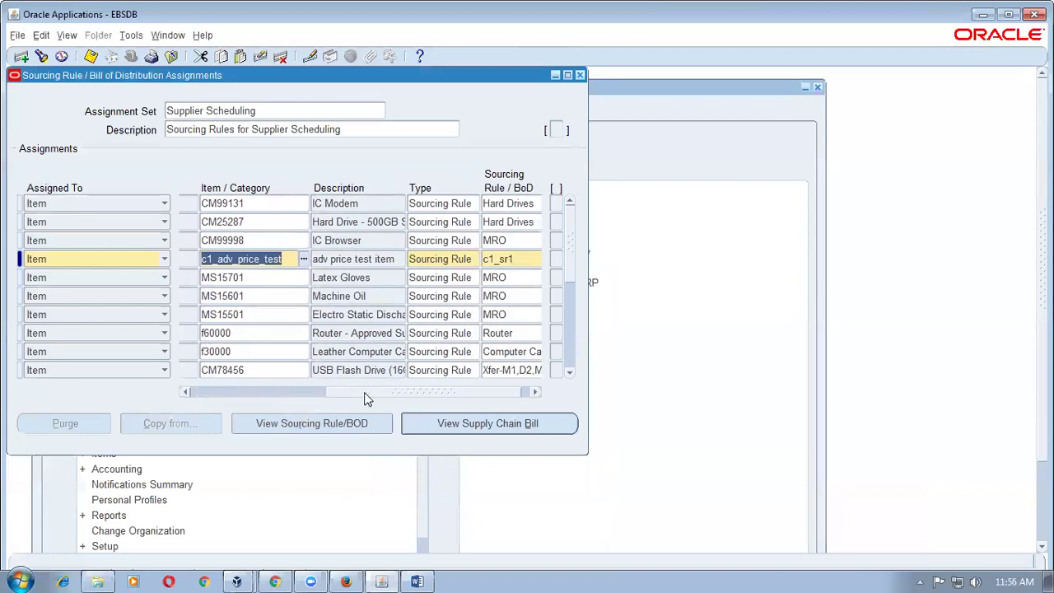
left_click(522, 259)
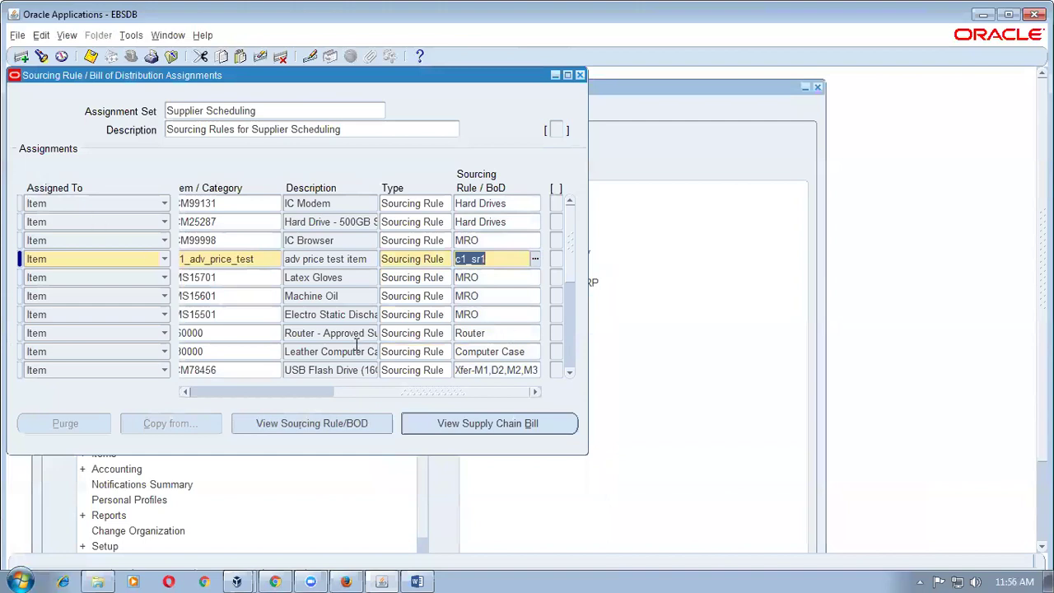
left_click(580, 76)
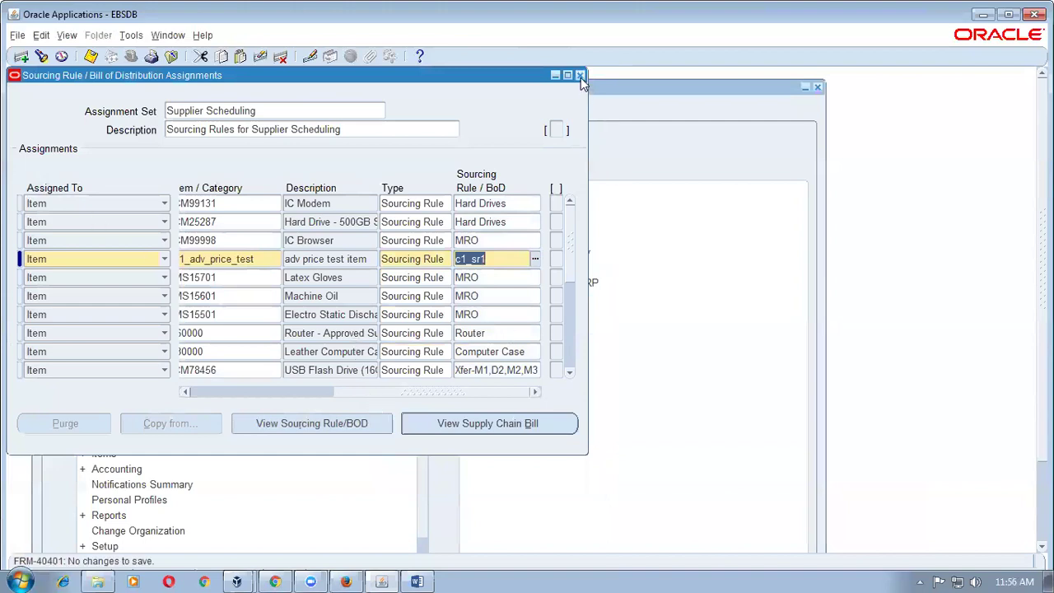
- Open a new purchase requisition and enter the item c1_adv_price_test on line 1
double_click(512, 192)
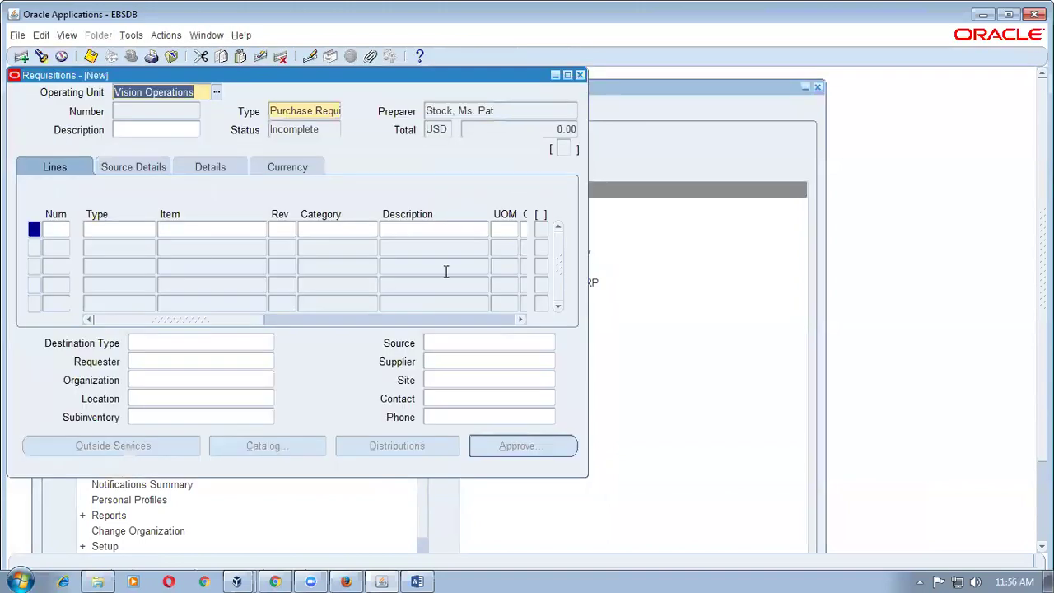
left_click(207, 229)
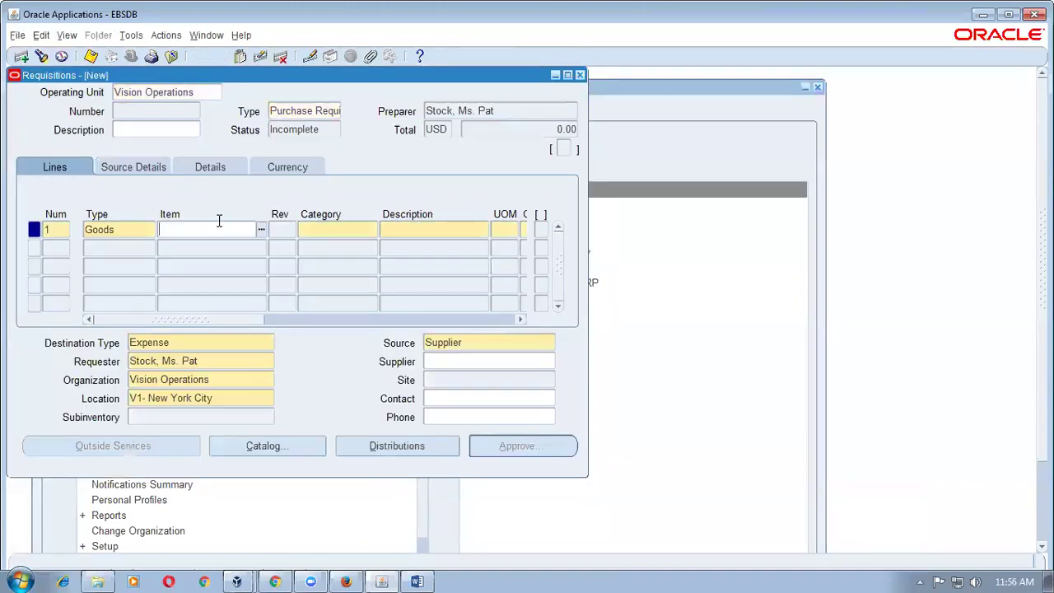
type("c1")
type("v%")
key("Tab")
- Check the supplier, site and contact fields sourced for the requisition line
left_click(521, 364)
left_click(506, 381)
left_click(504, 397)
left_click(505, 379)
left_click(506, 365)
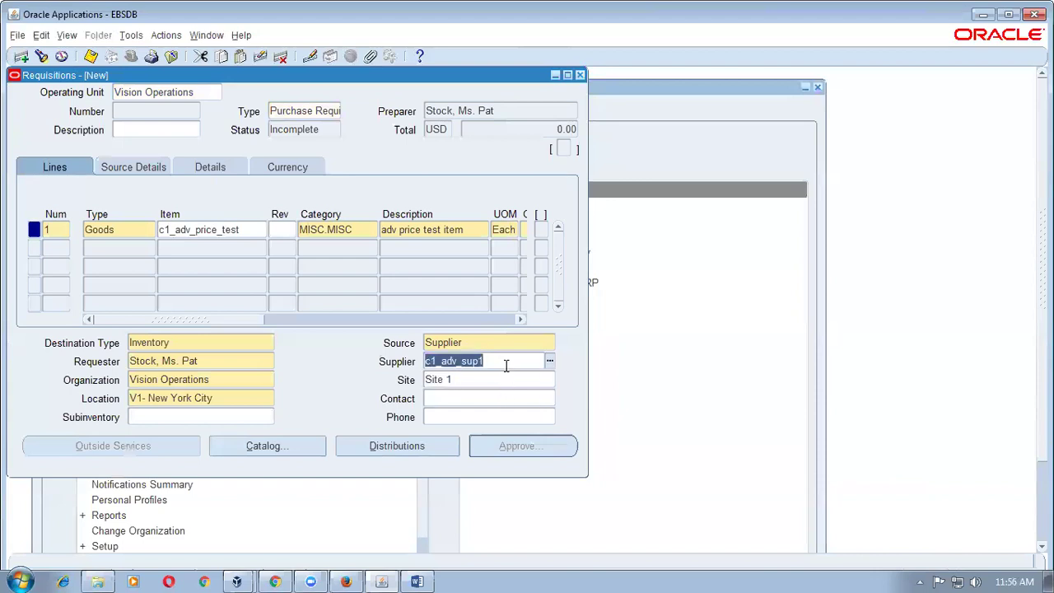
- Check the SR and ASR items in the Word document's Contract diagram, and return to Oracle Applications
key("alt+Tab")
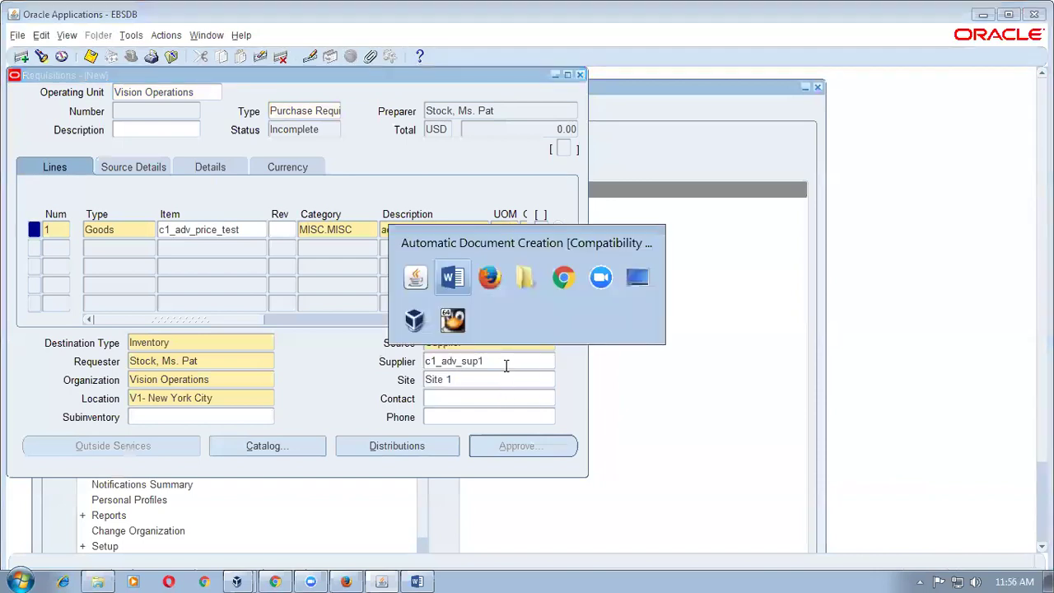
left_click(802, 358)
double_click(802, 356)
left_click_drag(790, 392, 822, 398)
key("alt+Tab")
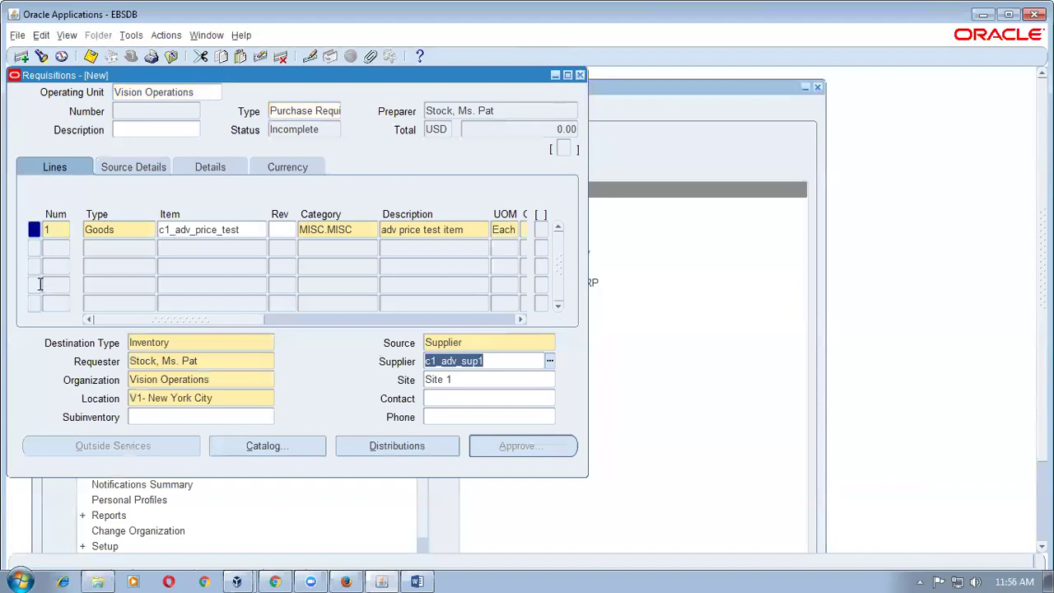
- Recheck the requisition line's item, supplier and site, and close the requisition form
left_click(239, 231)
left_click(512, 363)
left_click(506, 377)
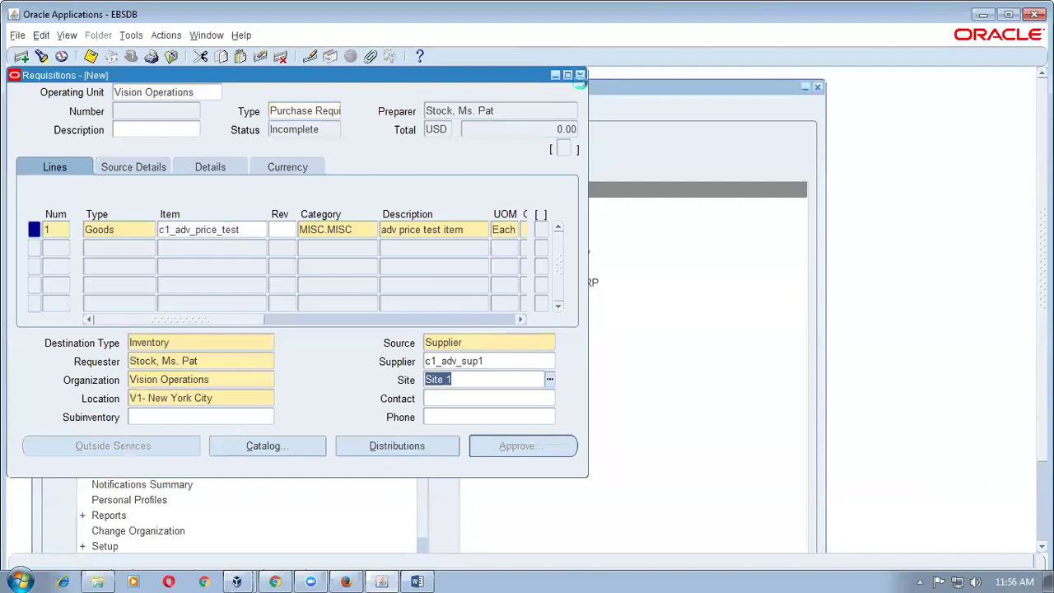
left_click(579, 74)
left_click(536, 352)
- Check the ASL item in the Word document's Contract diagram, and open the Approved Supplier List form in Oracle Applications
key("alt+Tab")
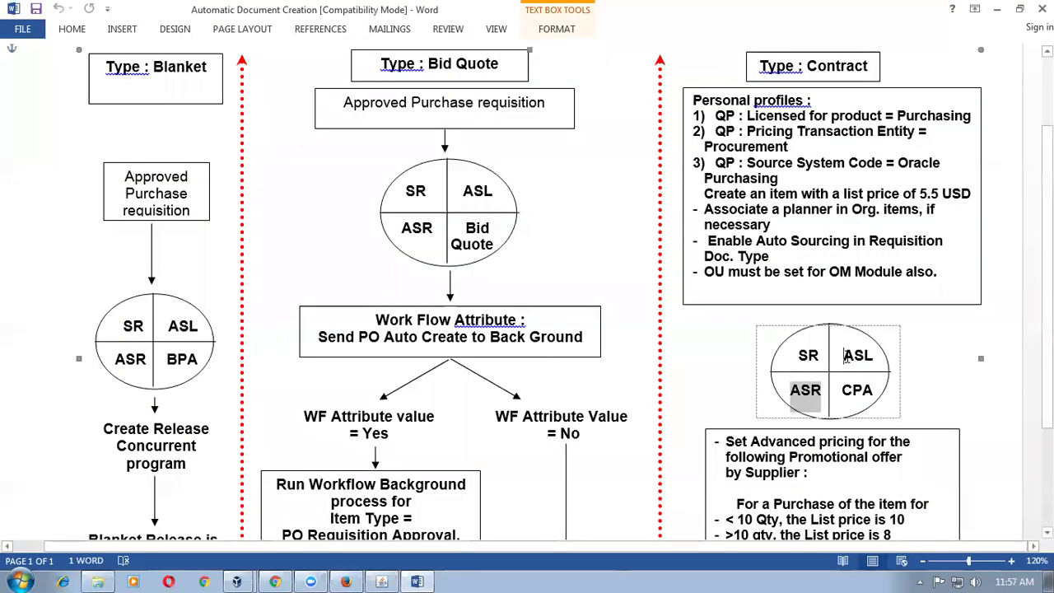
left_click_drag(846, 355, 874, 357)
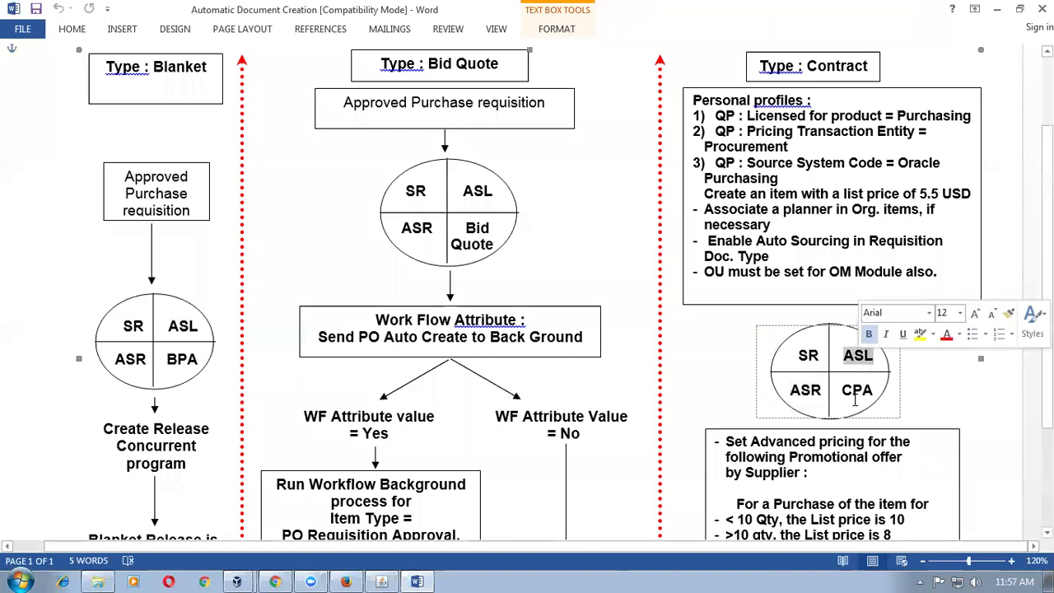
key("alt+Tab")
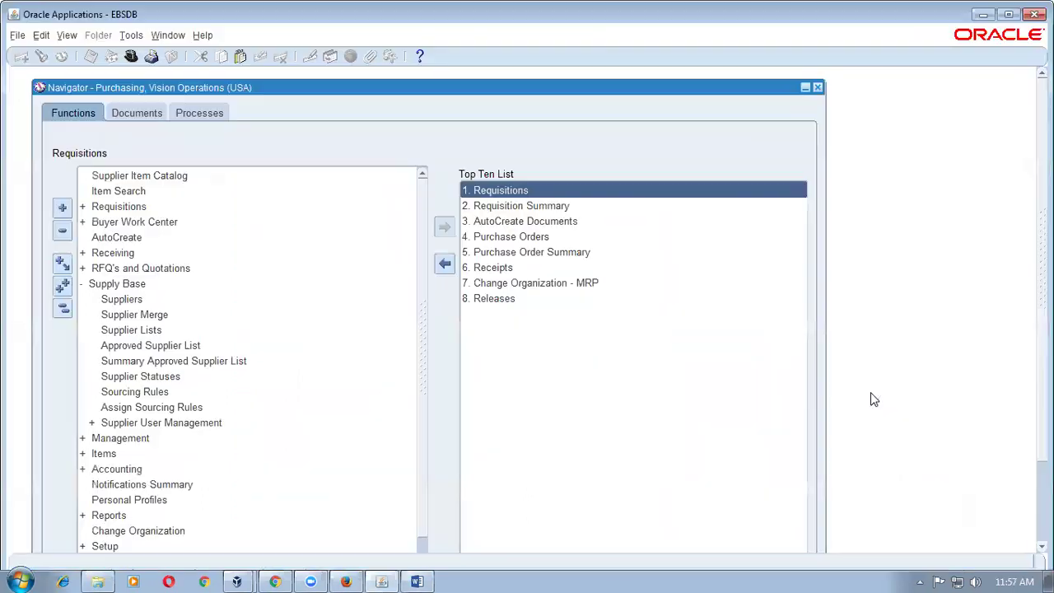
left_click(148, 346)
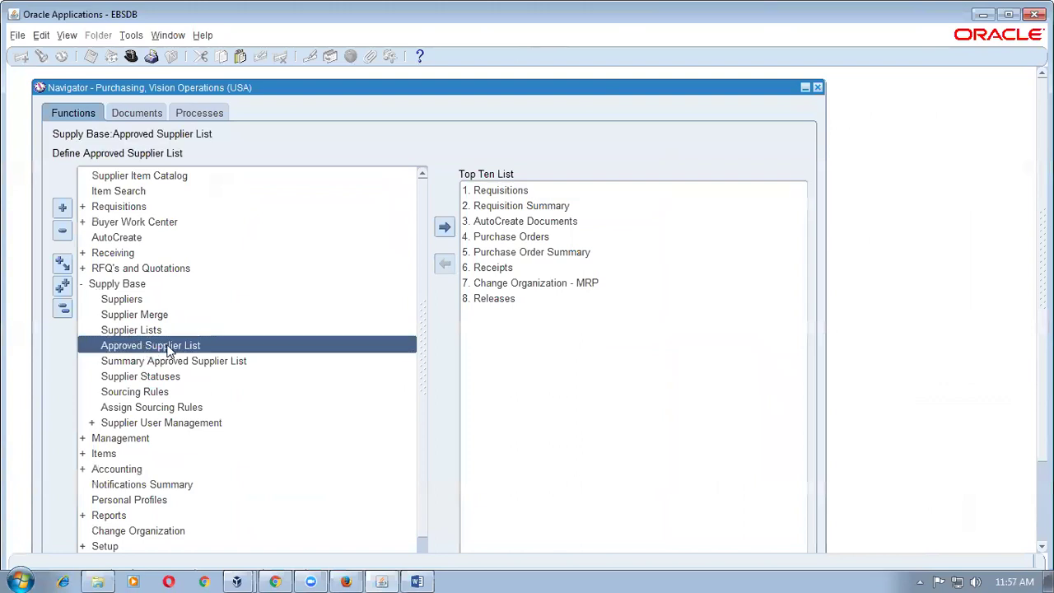
double_click(169, 350)
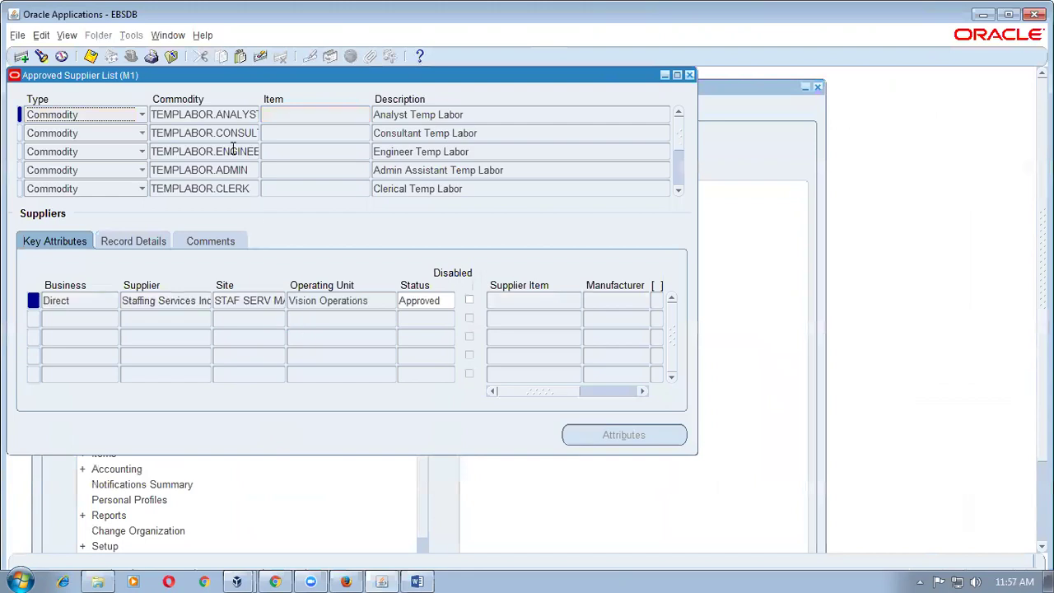
- Add a new Item record to the Approved Supplier List for c1_adv_price_test
left_click(261, 151)
scroll(260, 151, "down", 2)
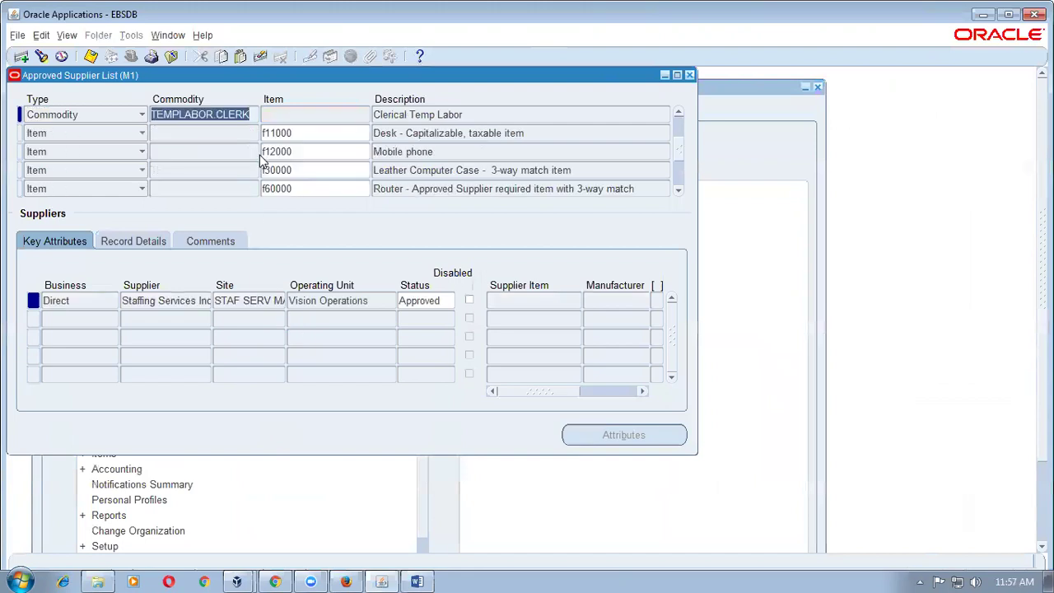
scroll(260, 152, "down", 2)
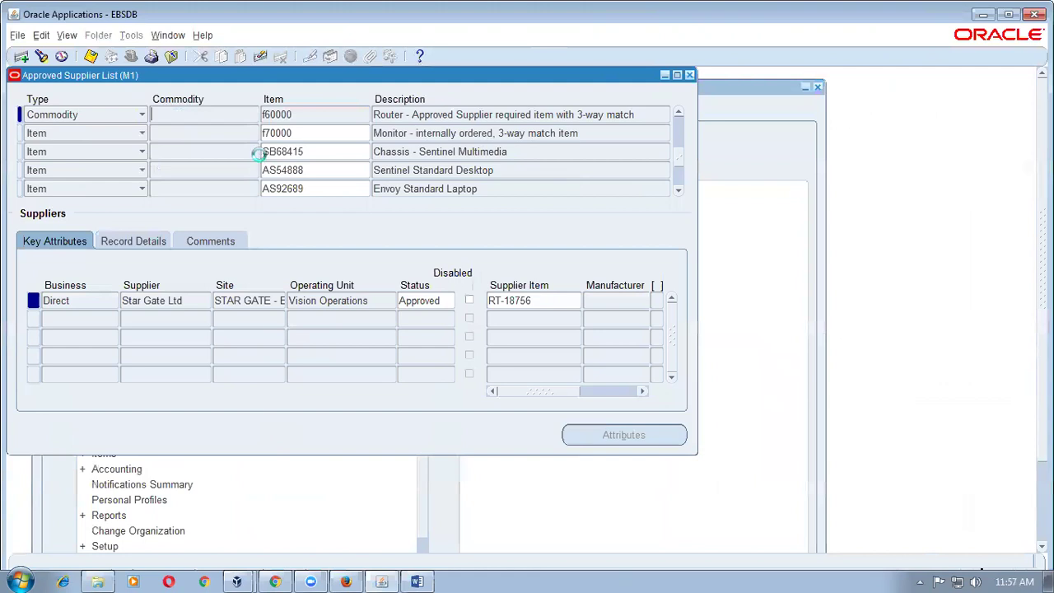
scroll(260, 151, "down", 2)
scroll(260, 151, "down", 2)
scroll(260, 151, "down", 2)
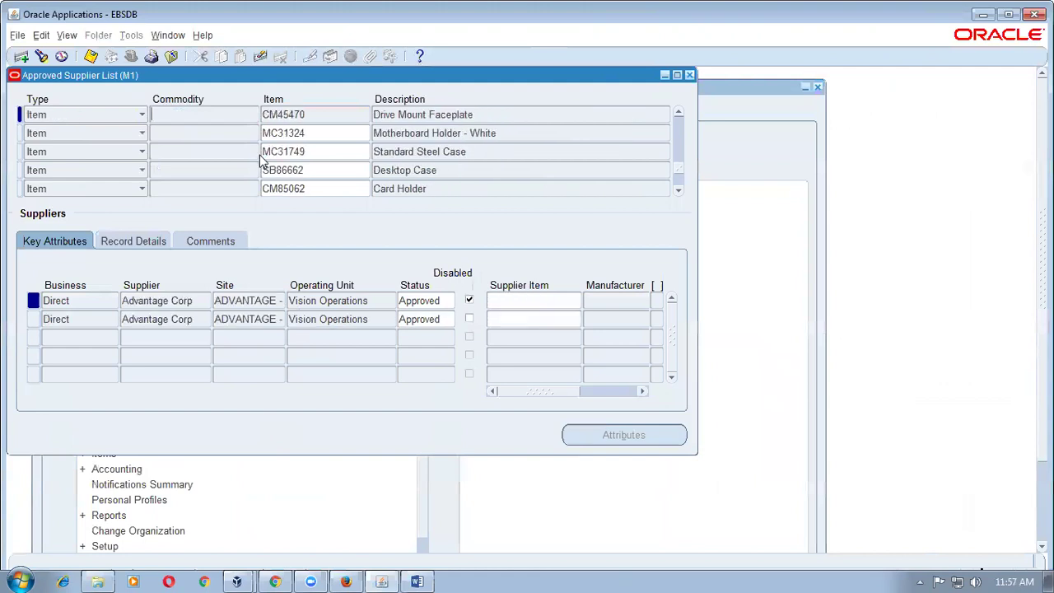
left_click(319, 131)
key("ctrl+Down")
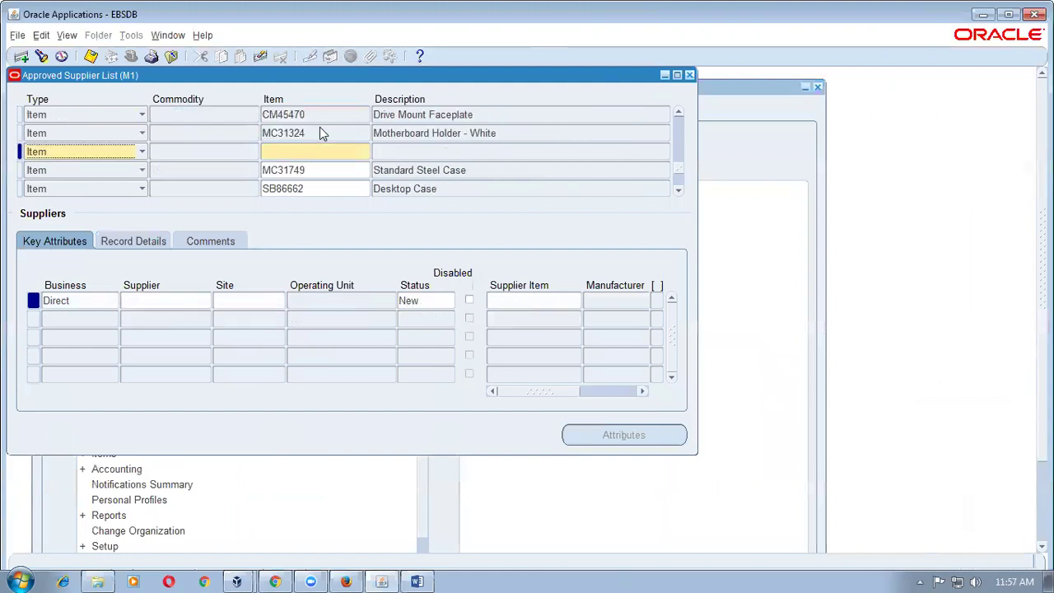
left_click(318, 150)
type("c1%ad%")
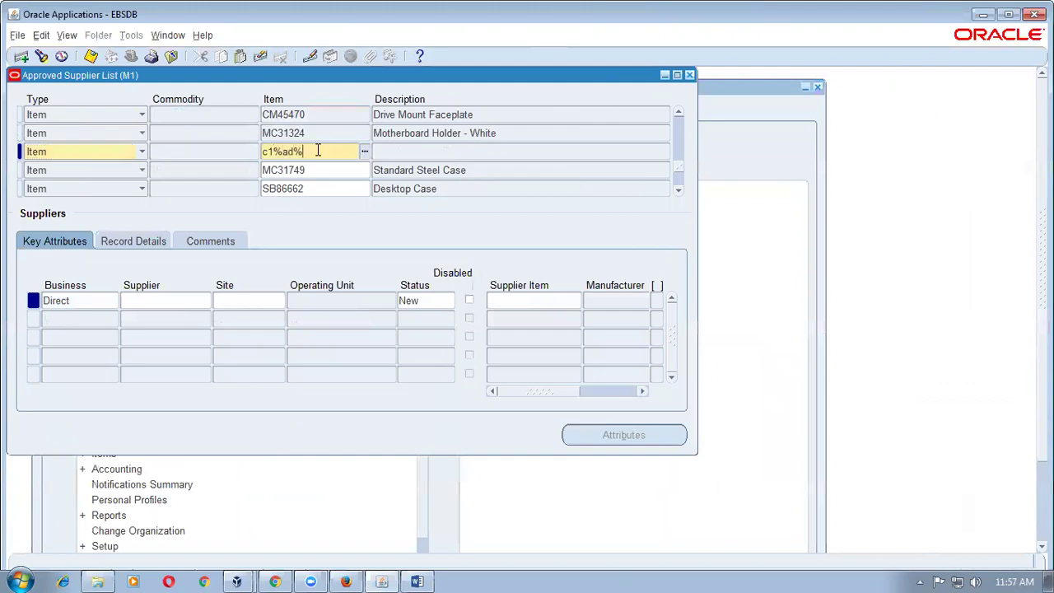
key("Tab")
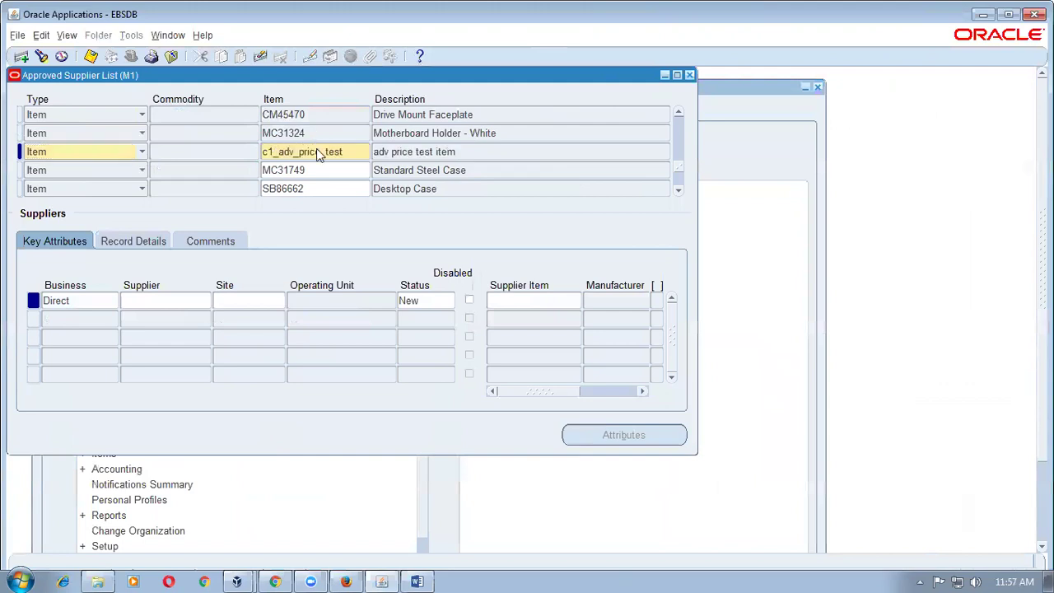
- Assign supplier c1_adv_sup1 with Site 1 to the item and set its status to Approved
left_click(187, 304)
type("c1%ad%")
key("Tab")
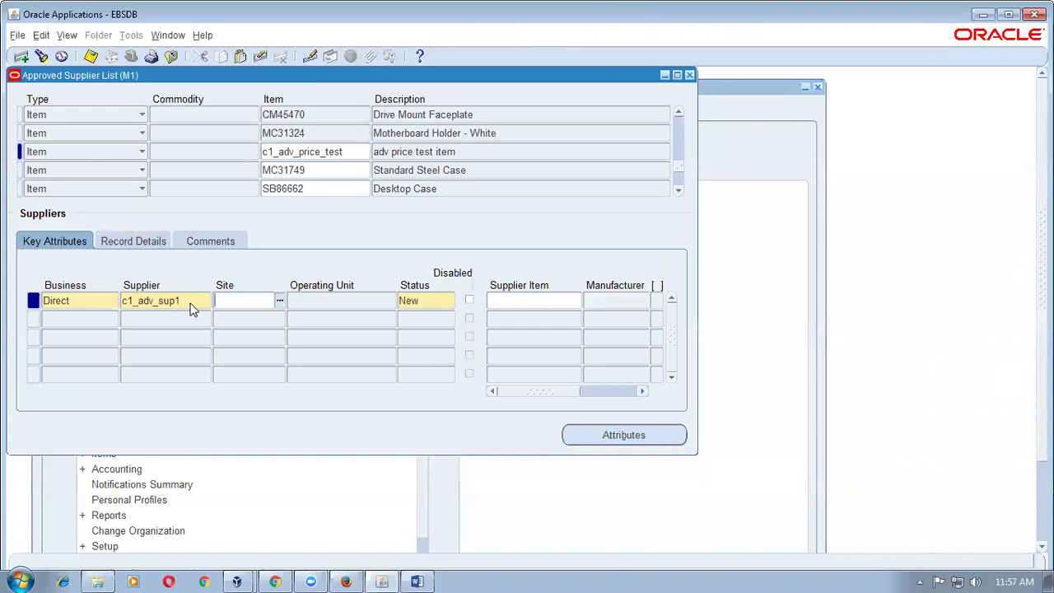
key("Tab")
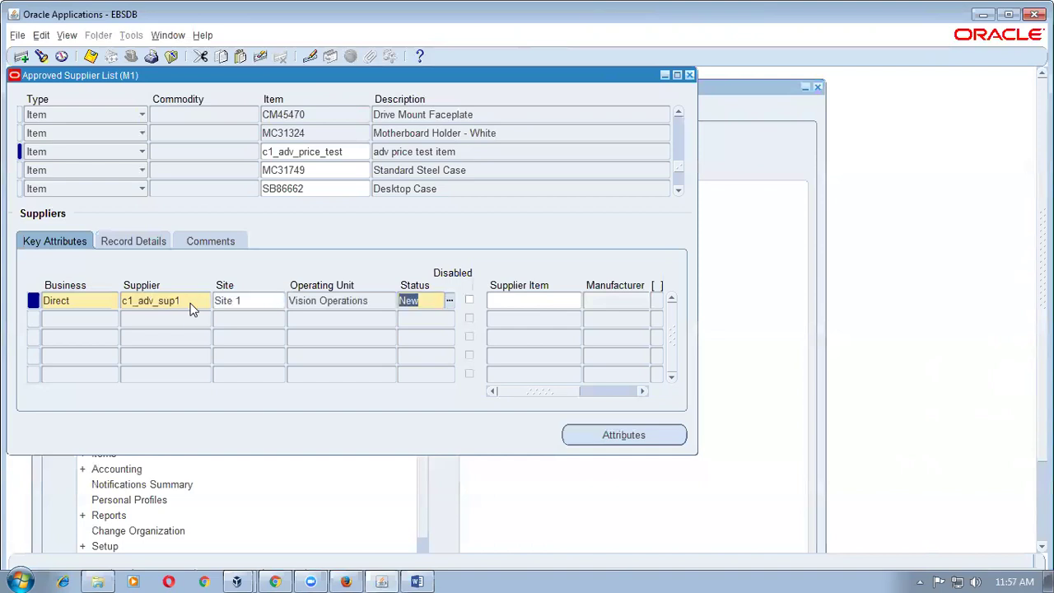
type("A")
key("Tab")
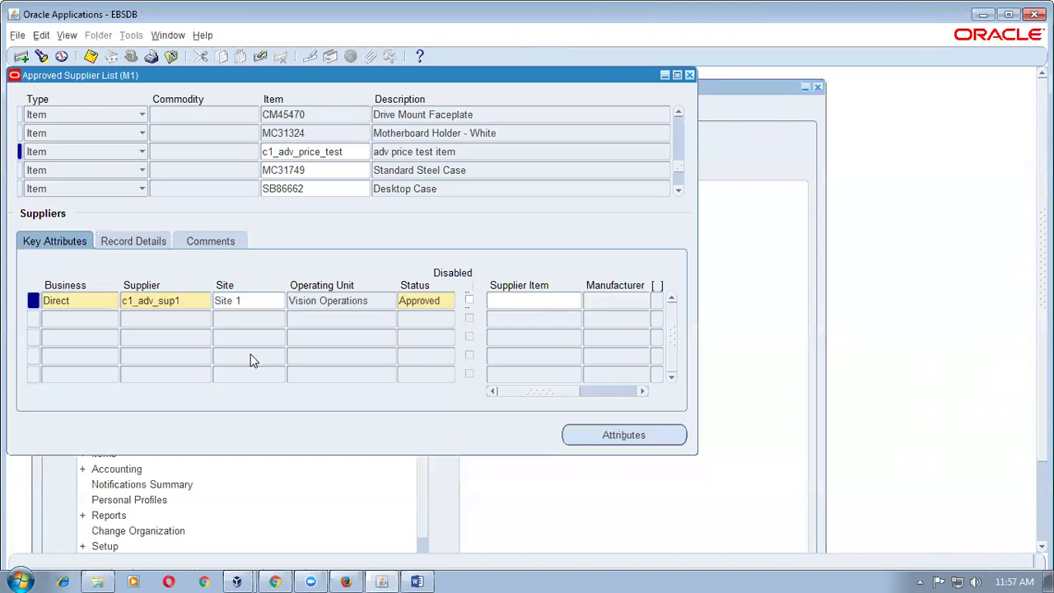
- Set the supplier entry's Global option to Yes in the record details and save the approved supplier list
left_click(134, 242)
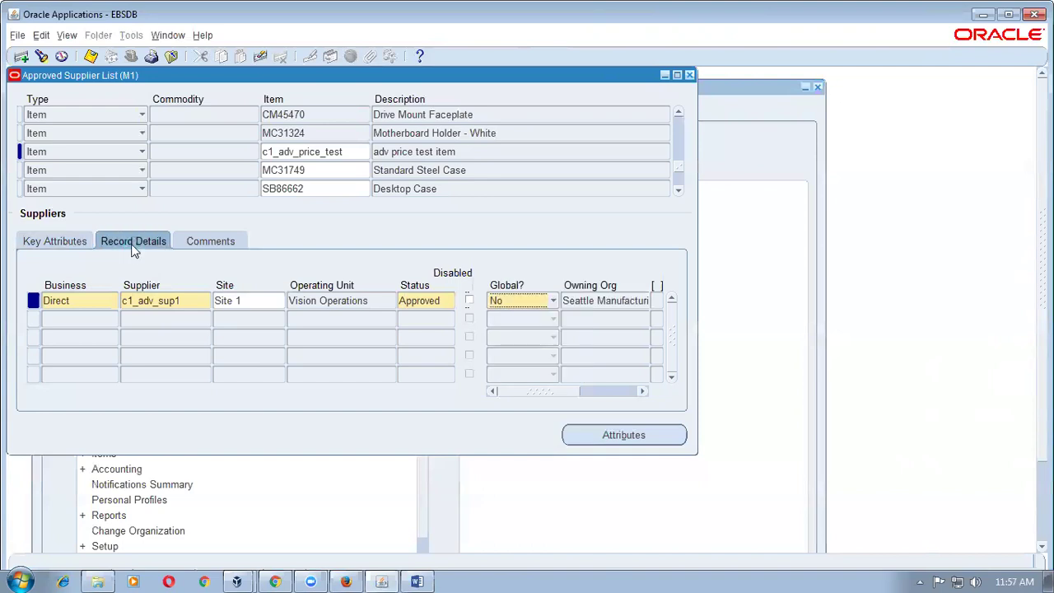
left_click(512, 304)
left_click(517, 285)
- Check the CPA and ASL items in the Word document's Contract diagram, and return to Oracle Applications
key("alt+Tab")
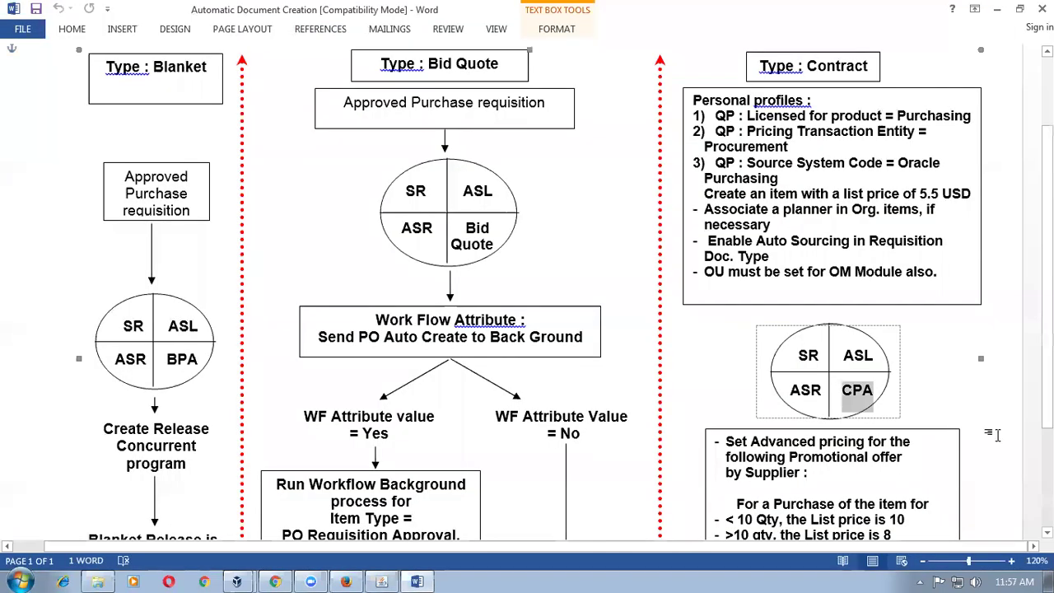
left_click(874, 395)
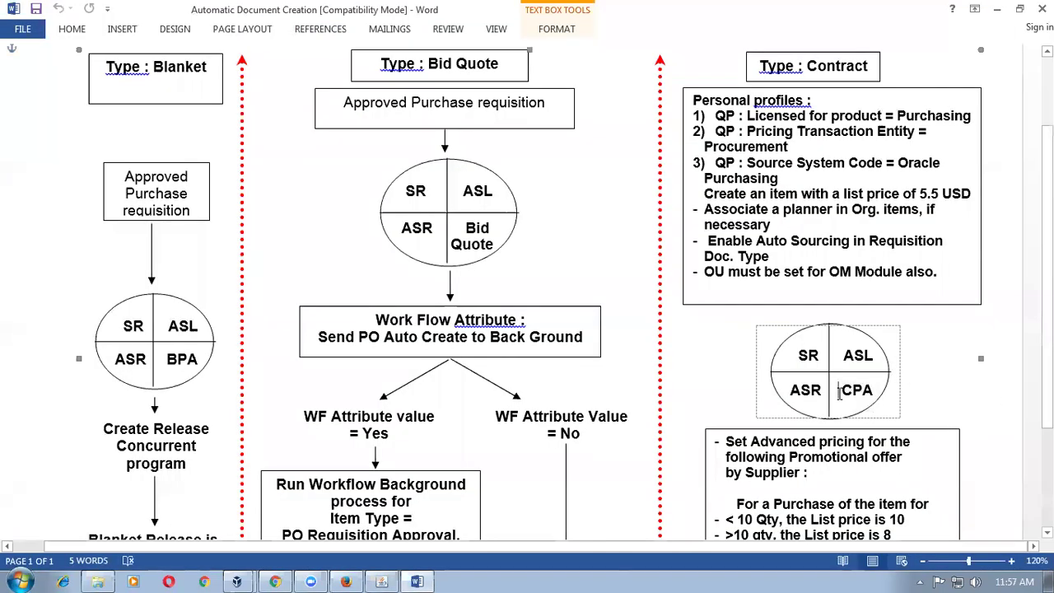
triple_click(838, 395)
left_click(846, 399)
double_click(863, 388)
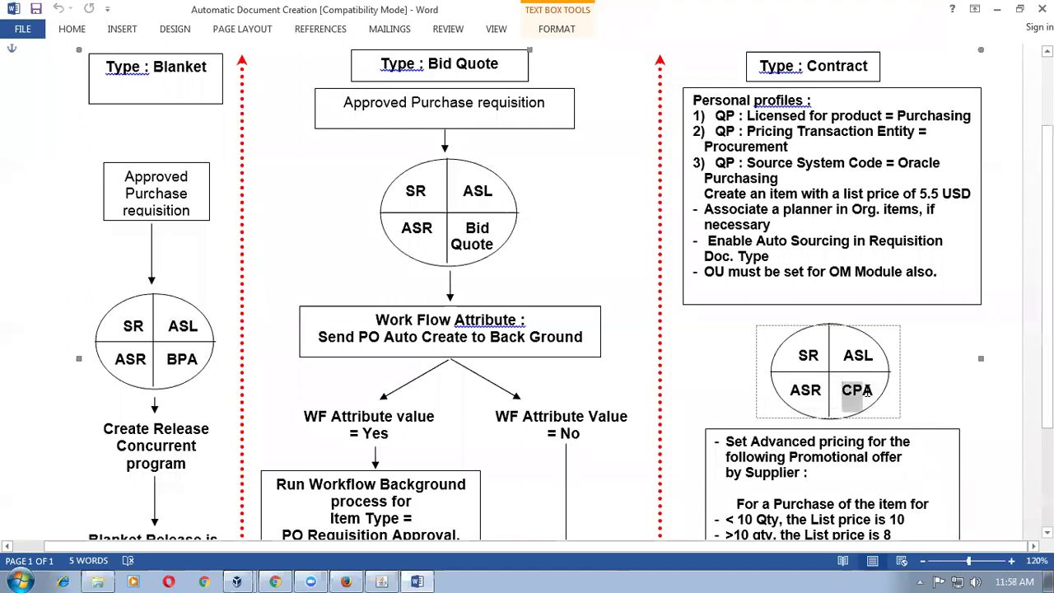
left_click(853, 356)
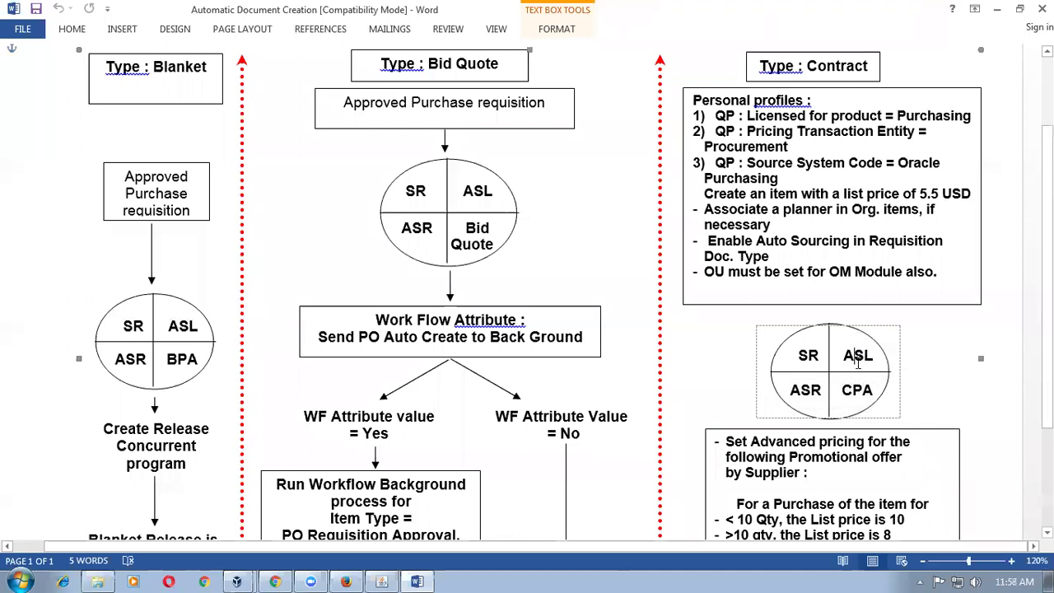
key("alt+Tab")
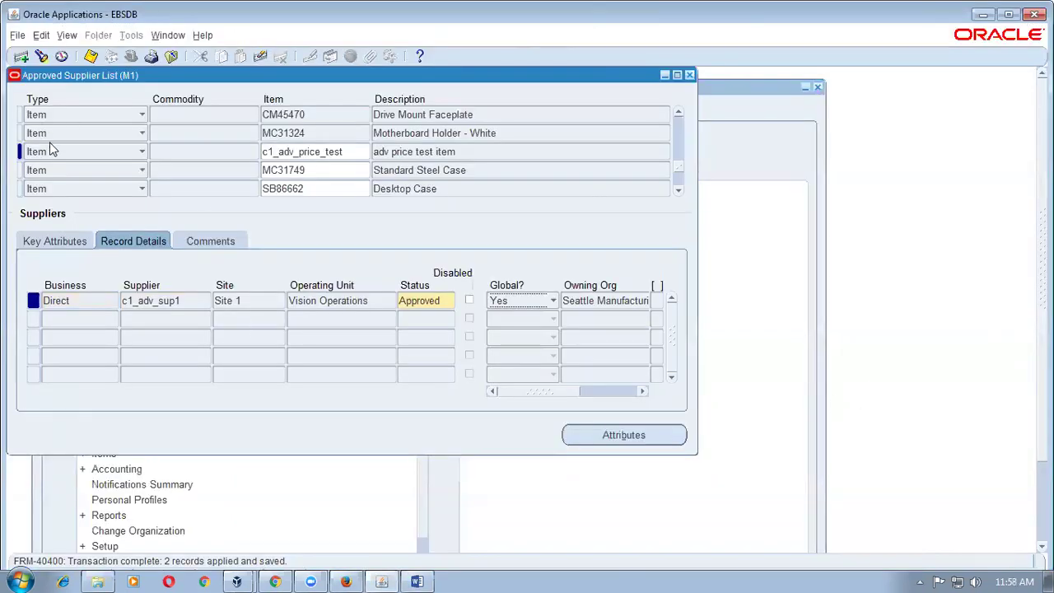
- Recheck the approved supplier entry's item and site, and open a new Purchase Orders form from the Navigator
left_click(305, 154)
left_click(251, 300)
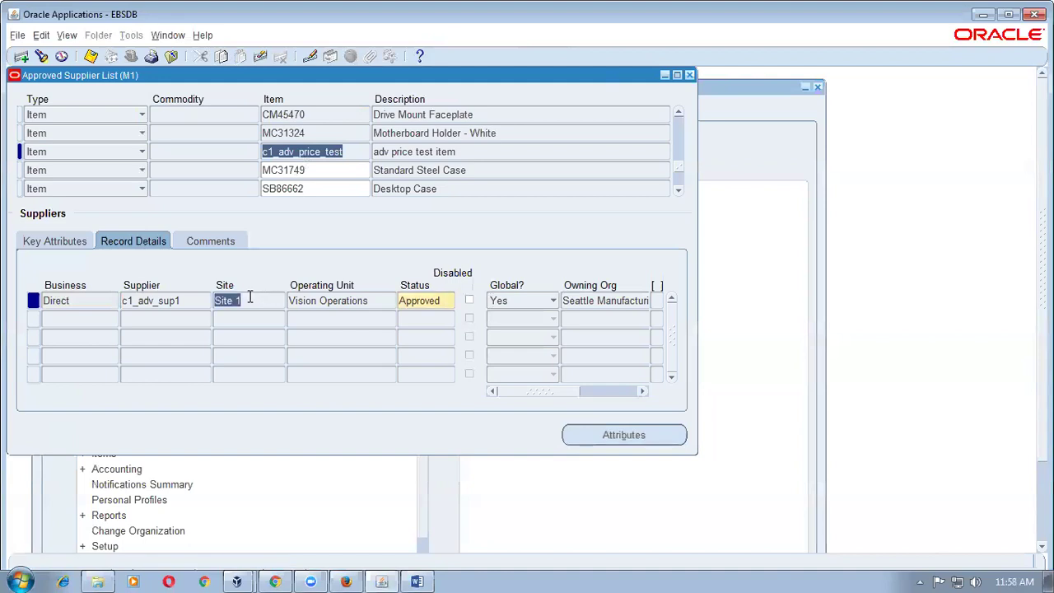
left_click(168, 36)
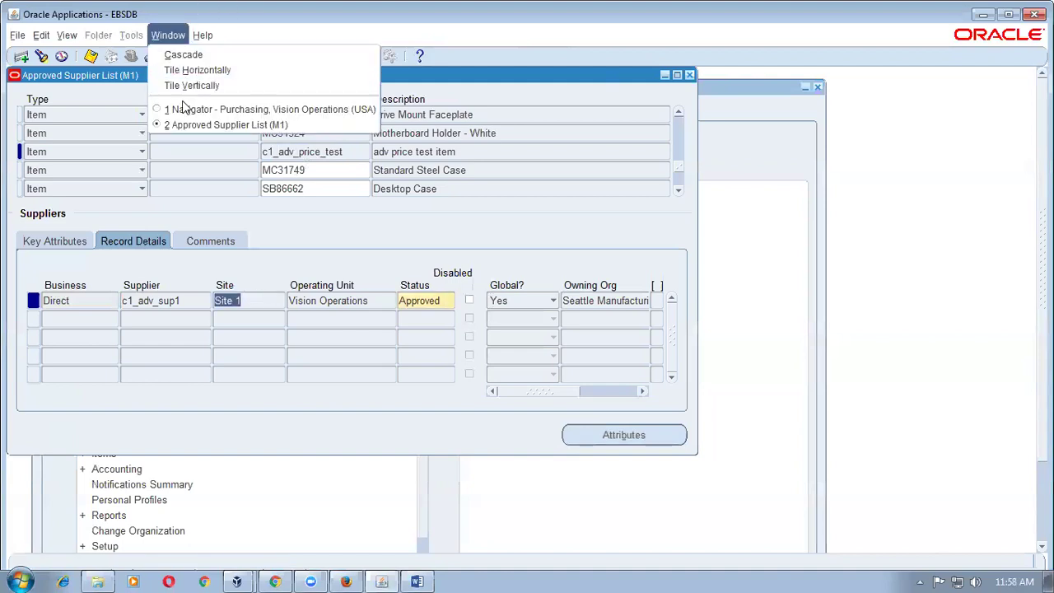
left_click(182, 110)
left_click(125, 38)
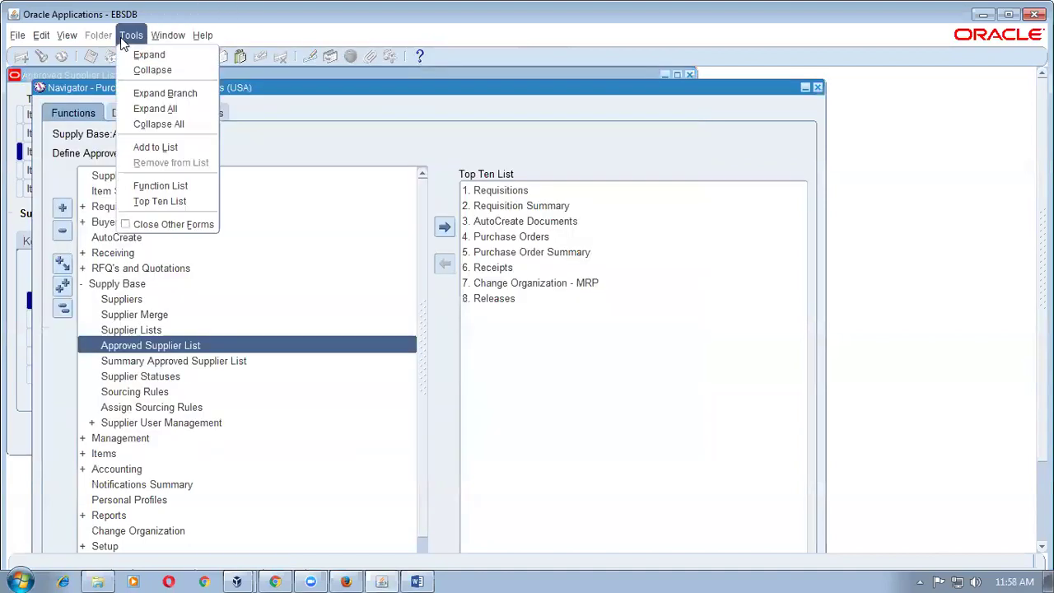
left_click(70, 307)
left_click(547, 238)
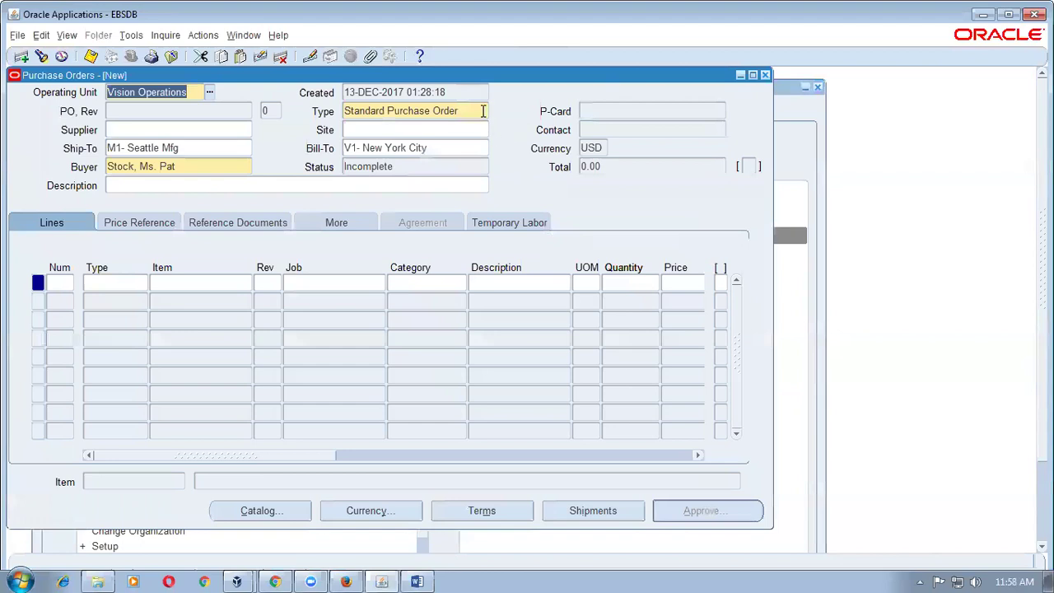
- Set the new purchase order's document type to Contract Purchase Agreement
left_click(483, 110)
left_click(486, 117)
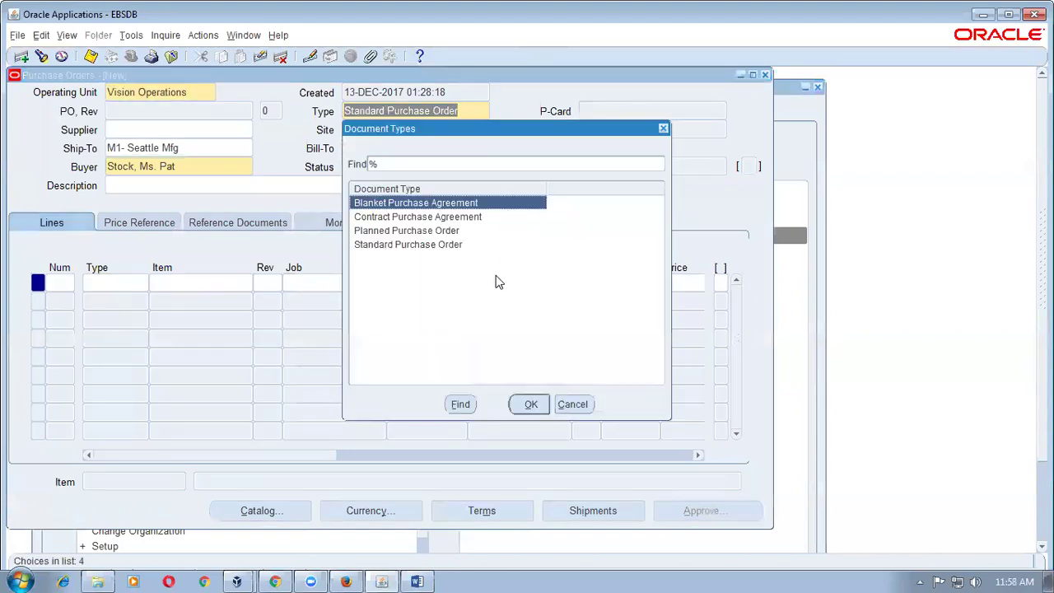
left_click(389, 219)
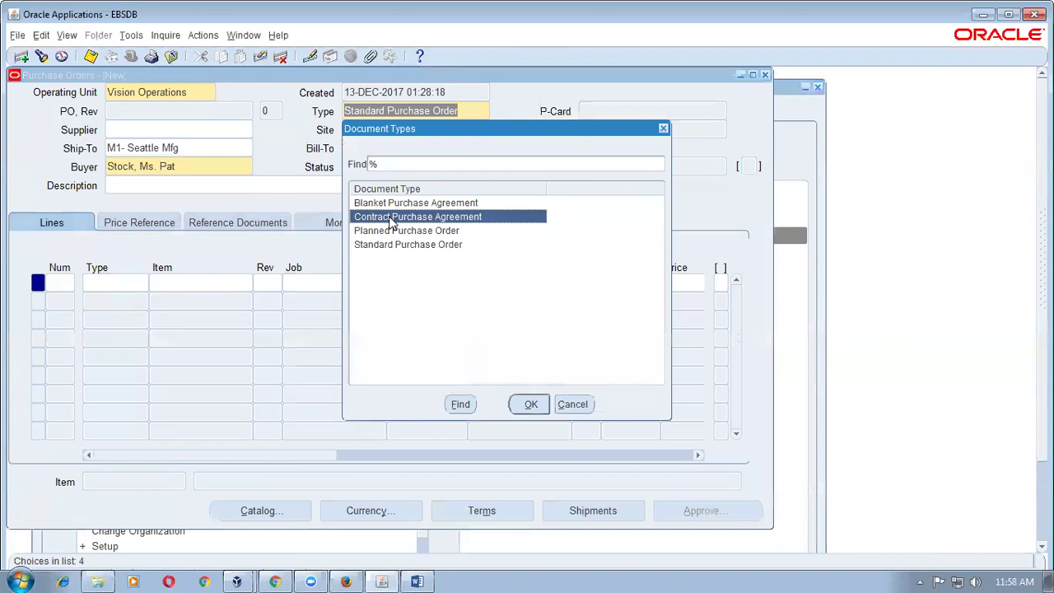
left_click(530, 403)
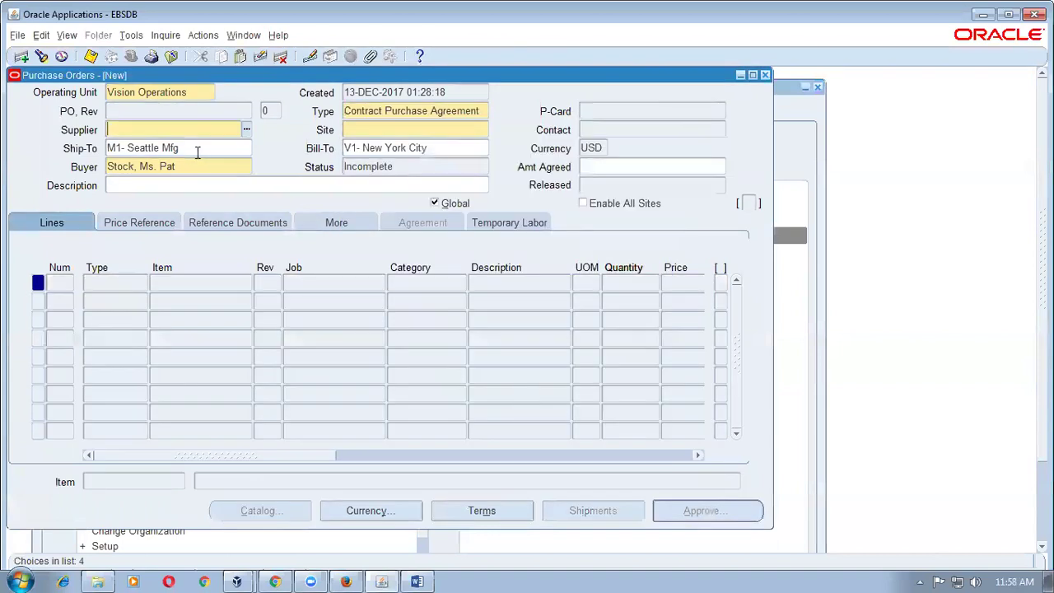
- Enter supplier c1_adv_sup1 with Site 1 and an agreed amount of 1000 on the contract agreement
type("c1_adv_sup1")
key("Tab")
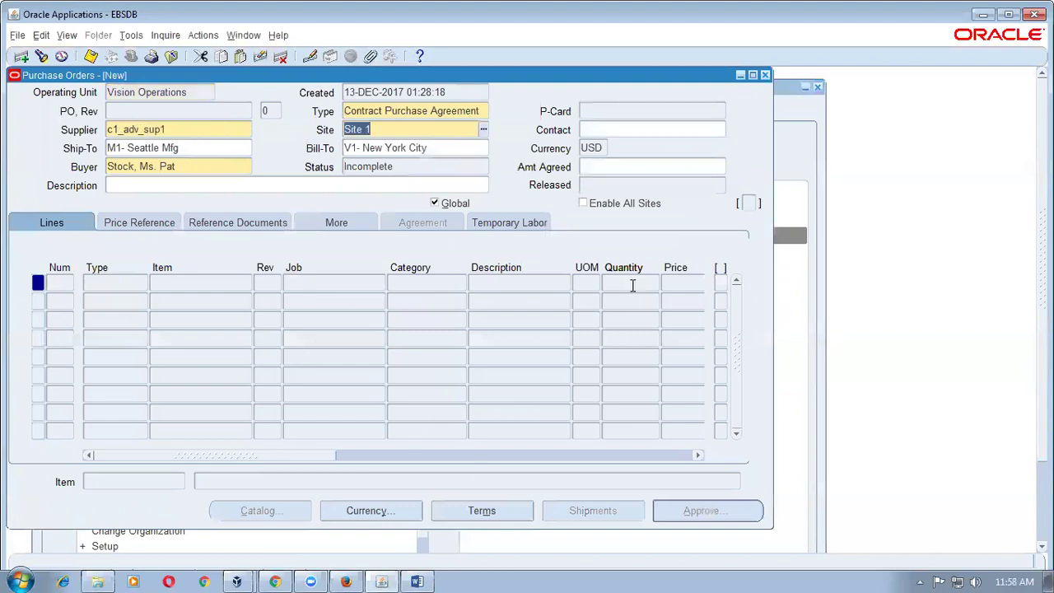
left_click(616, 167)
type("1000")
key("Tab")
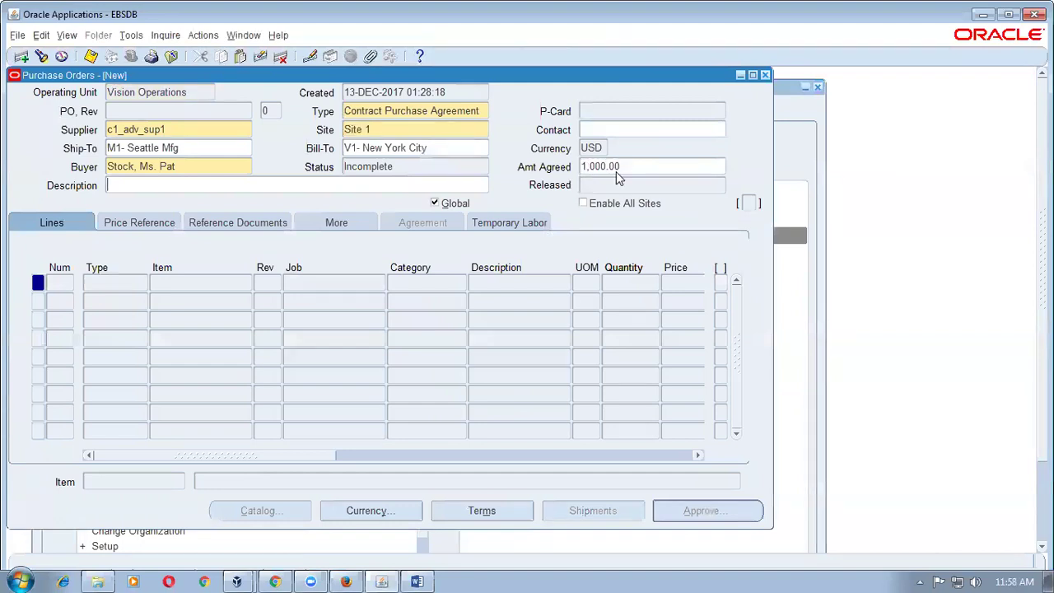
- Set the agreement's effective dates to 13-DEC-2017 through 28-DEC-2017 in its terms and conditions
left_click(517, 512)
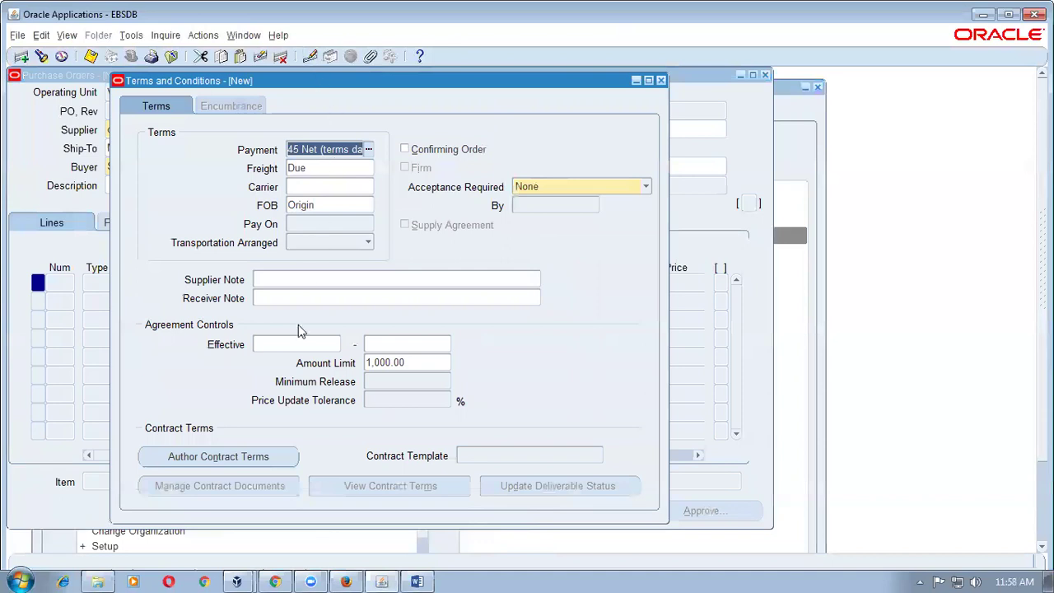
left_click(277, 343)
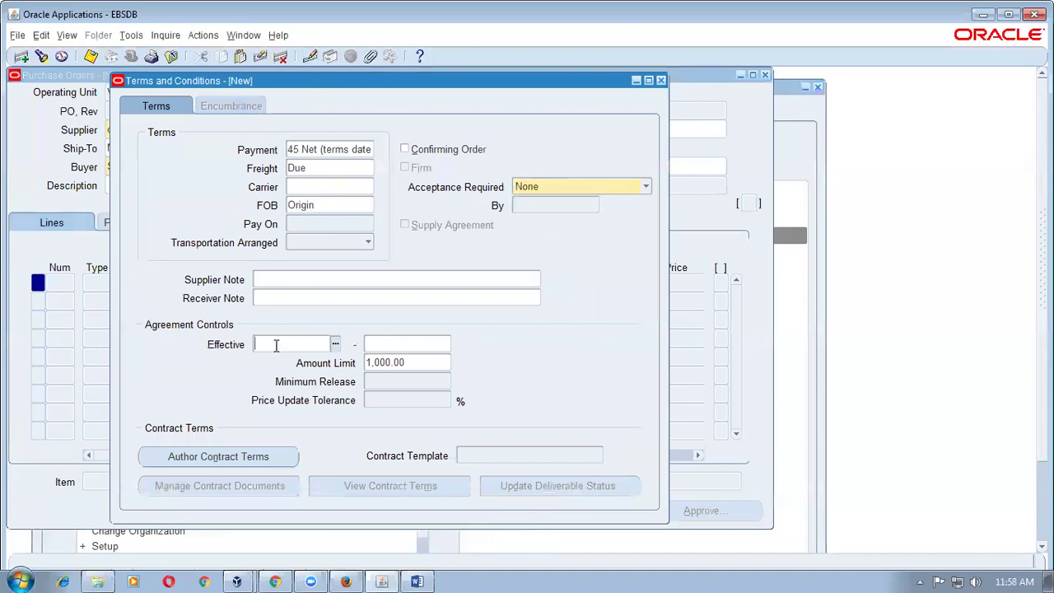
key("Tab")
key("ctrl+l")
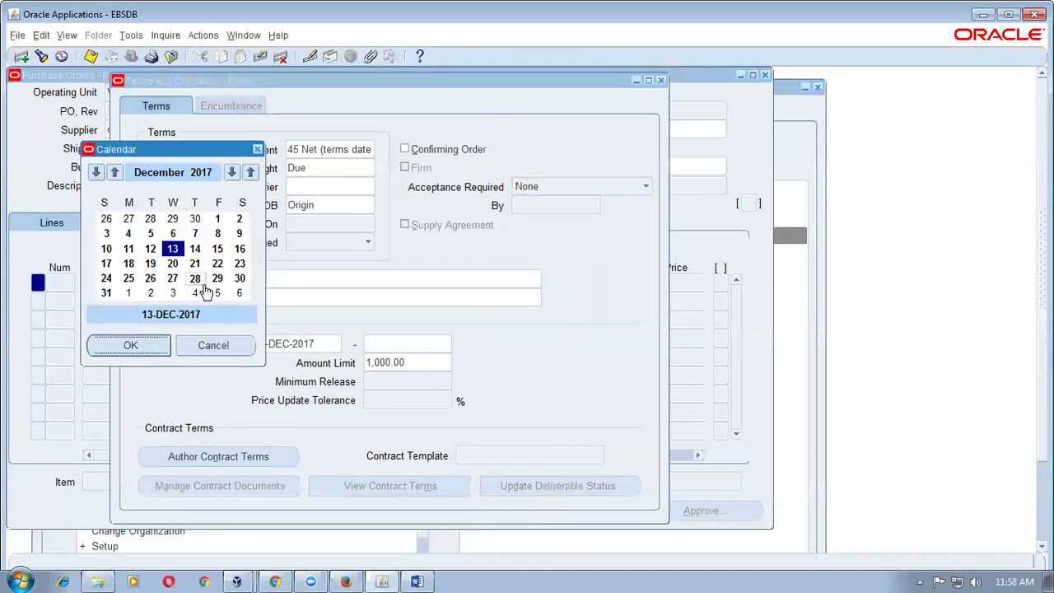
left_click(195, 278)
left_click(130, 344)
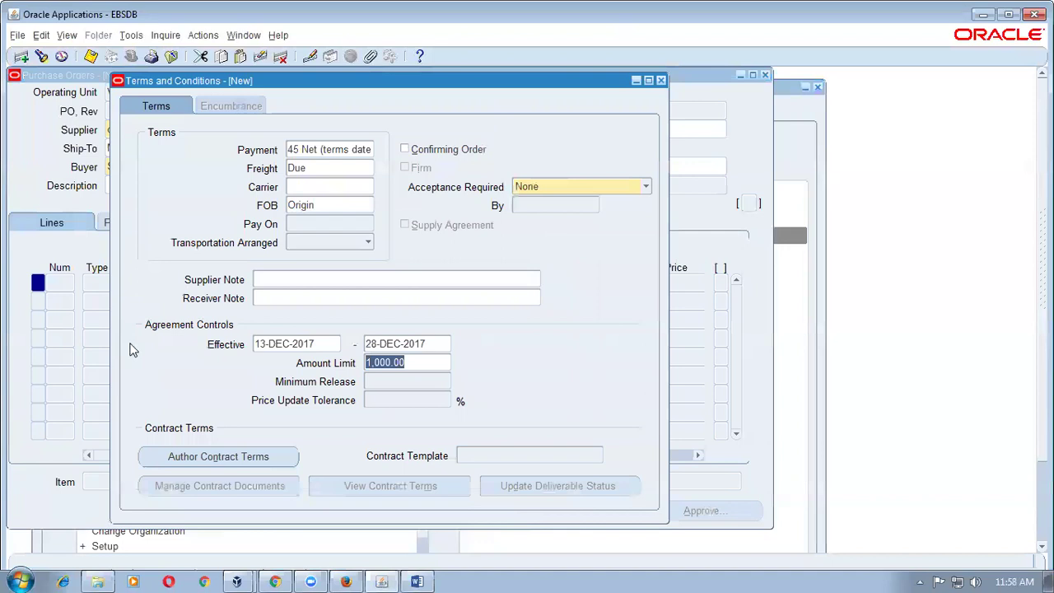
- Clear the agreement's amount limit, save the agreement, and close its terms and conditions
key("Delete")
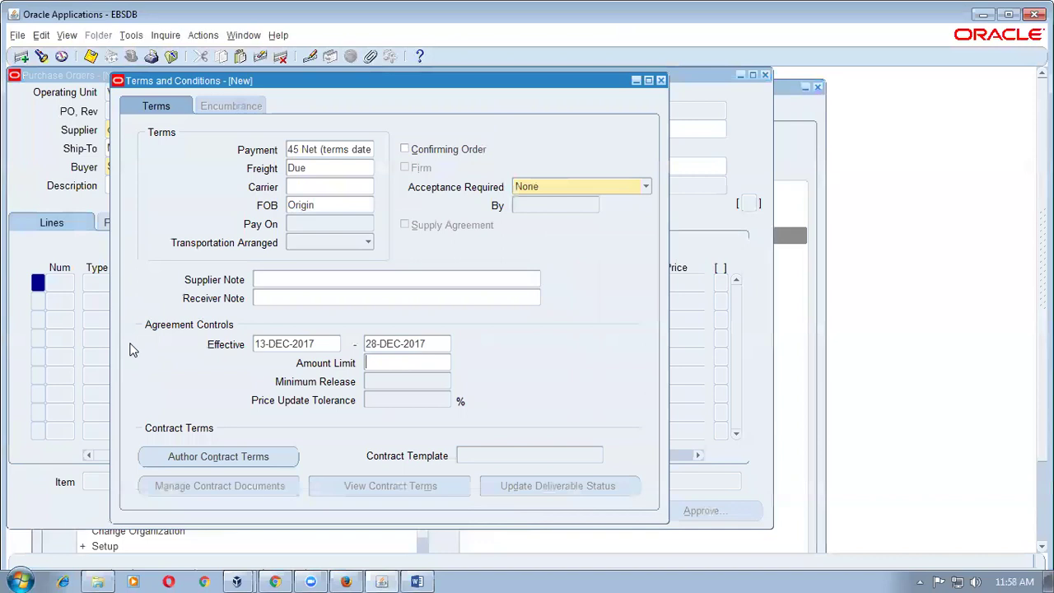
left_click_drag(410, 83, 668, 204)
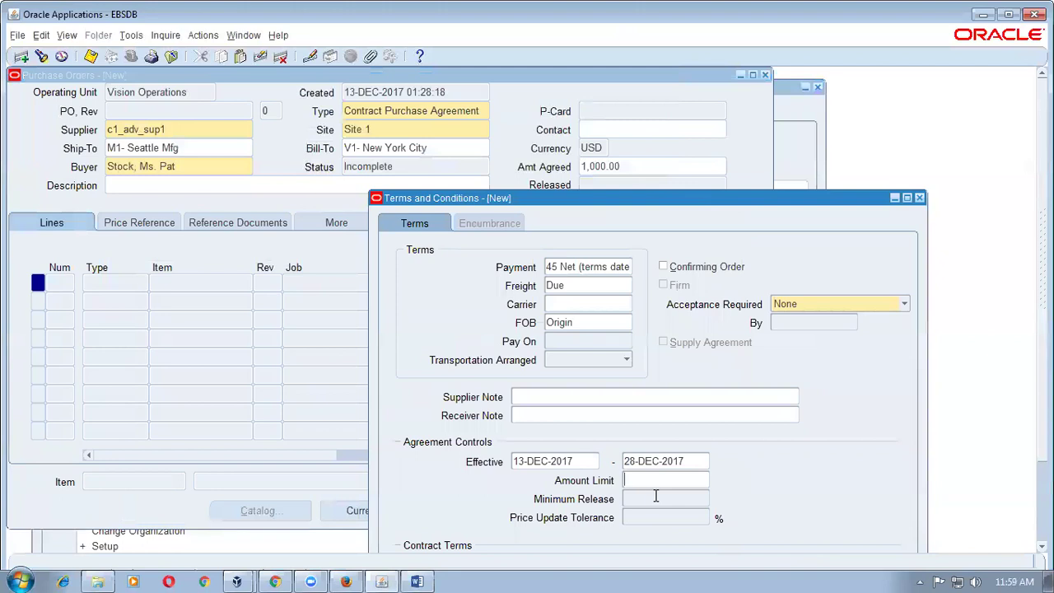
key("ctrl+s")
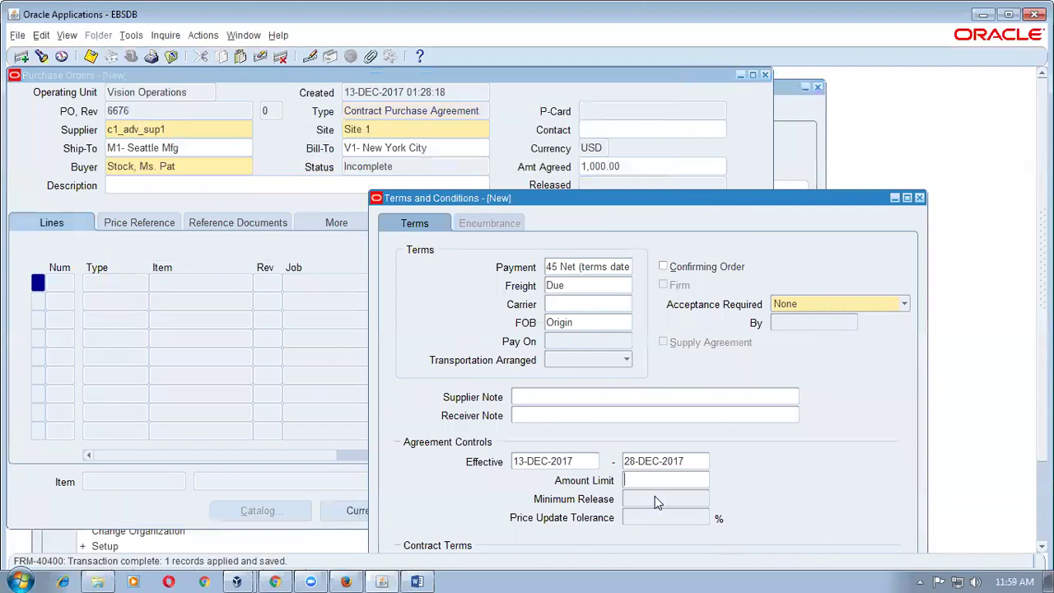
left_click(919, 198)
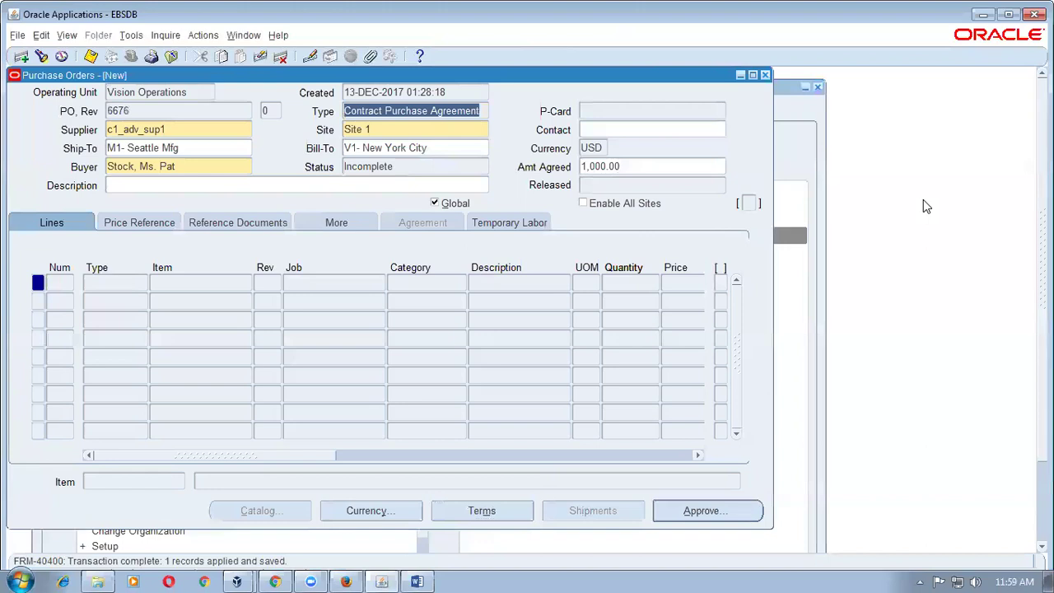
- Submit the contract purchase agreement for approval, check CPA in the Word document's Contract flow, and close the agreement in Oracle Applications
left_click(151, 113)
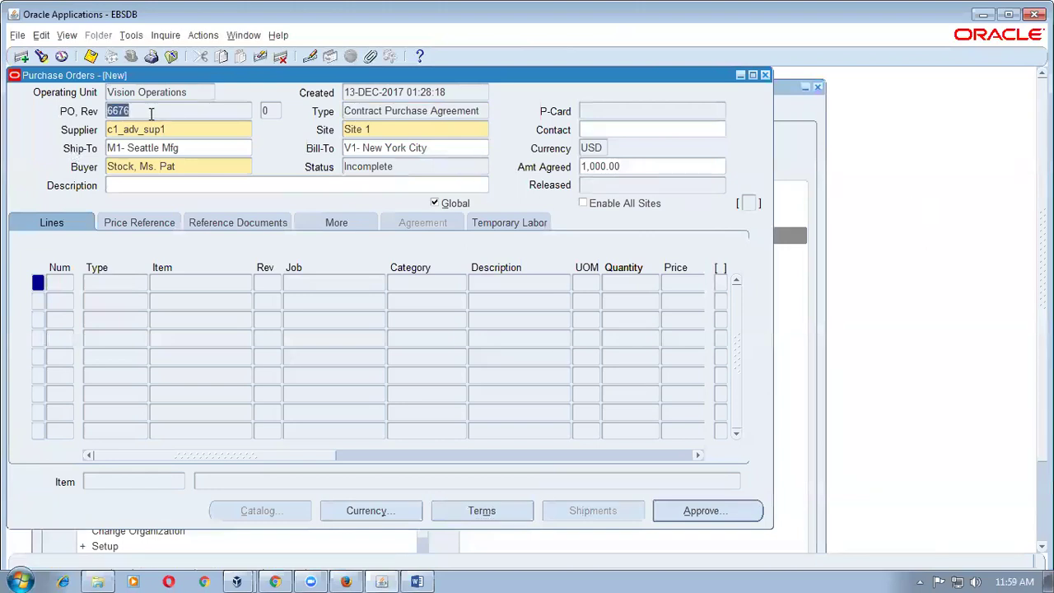
left_click(445, 113)
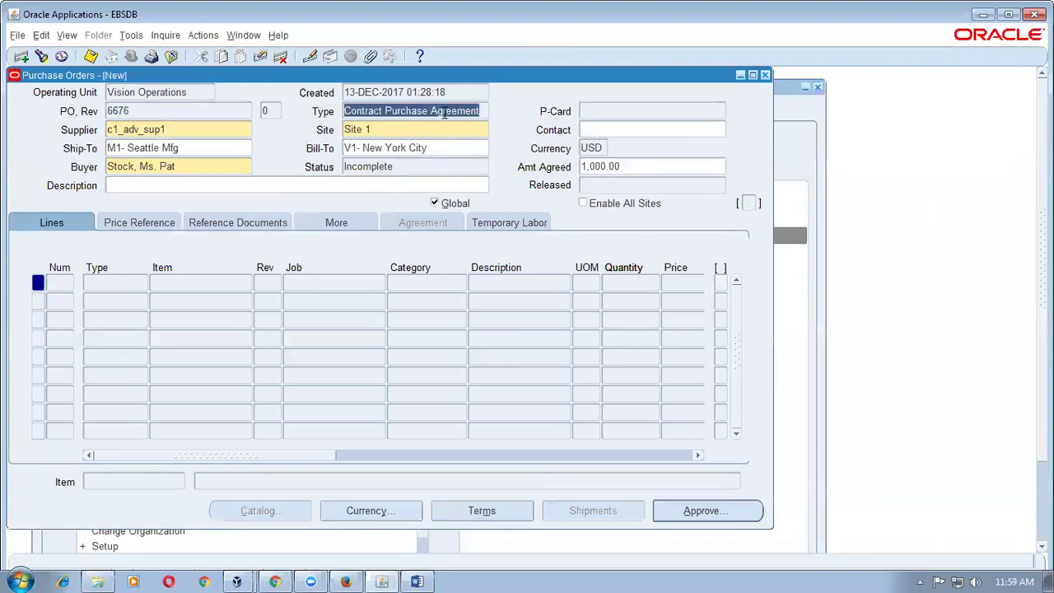
left_click(165, 131)
left_click(714, 512)
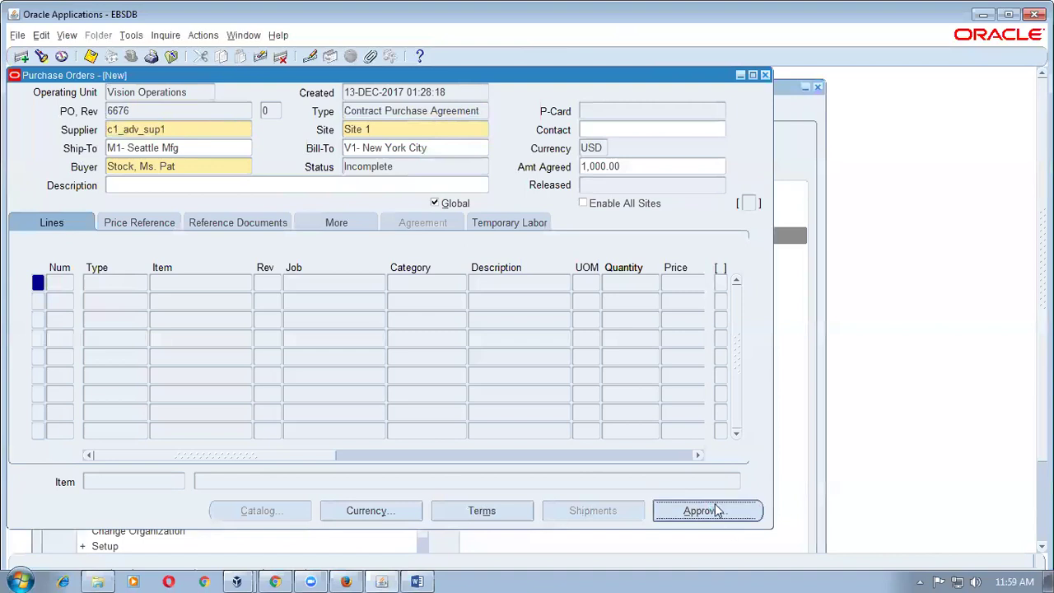
left_click(406, 464)
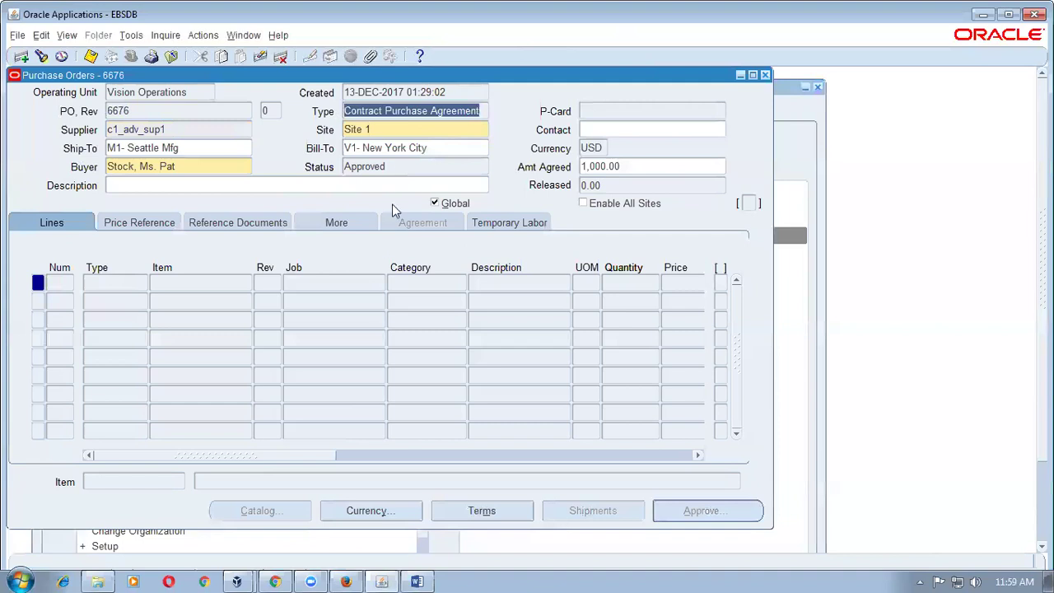
left_click(399, 168)
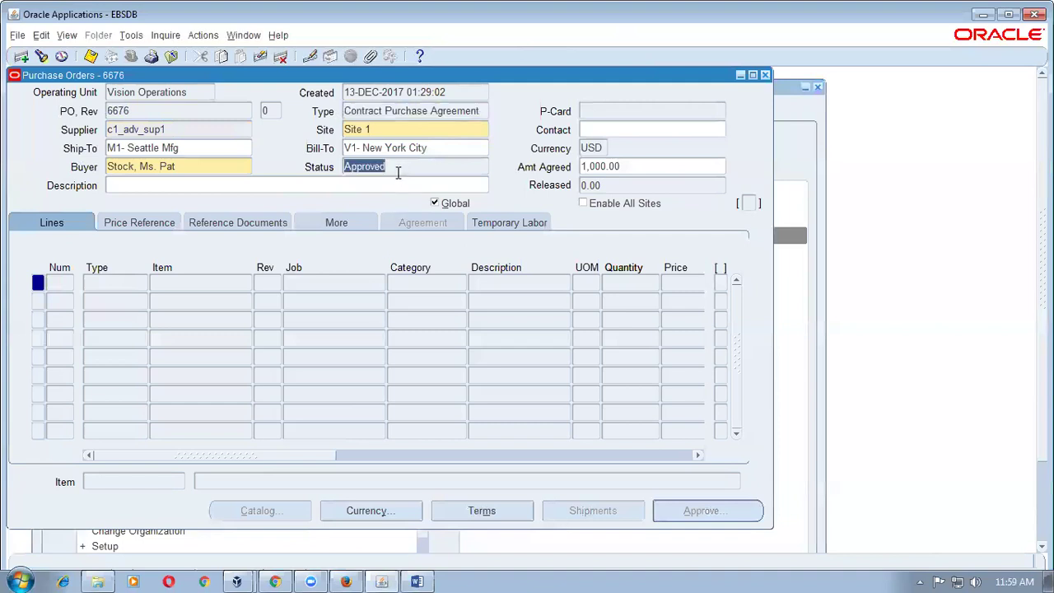
key("alt+Tab")
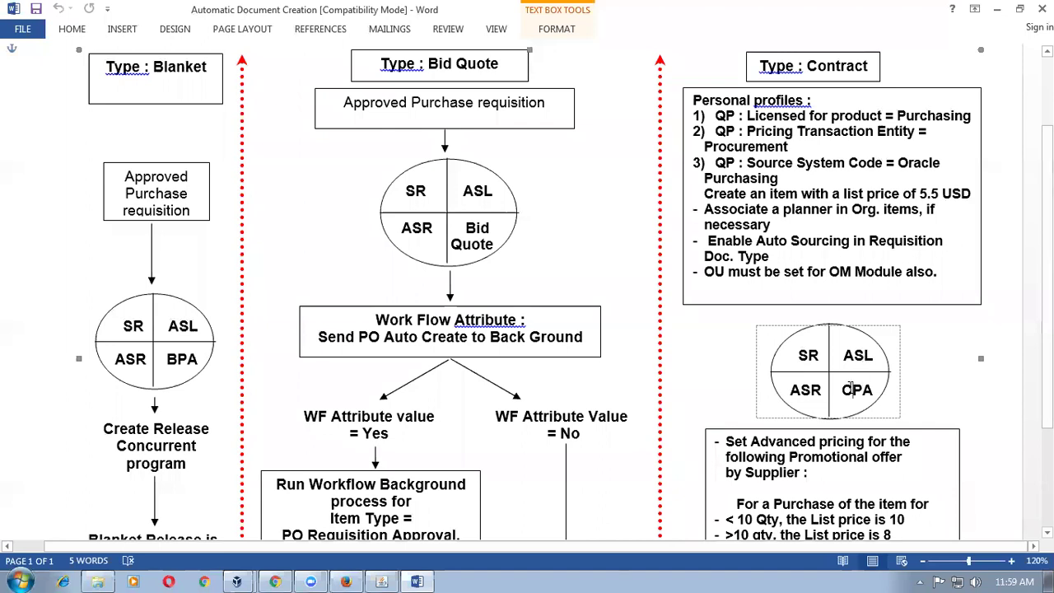
left_click(848, 392)
key("alt+Tab")
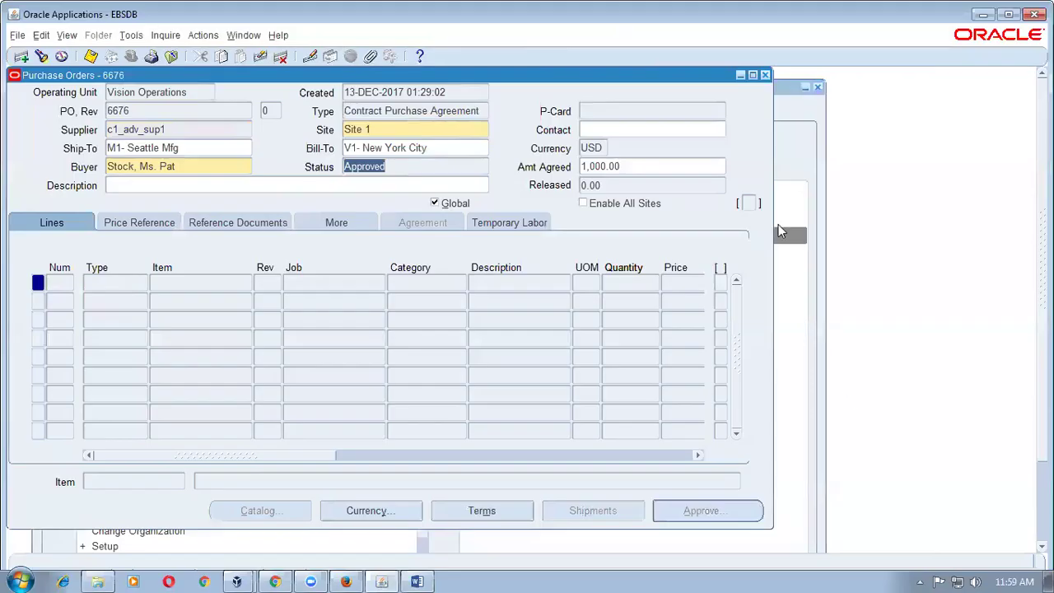
left_click(764, 75)
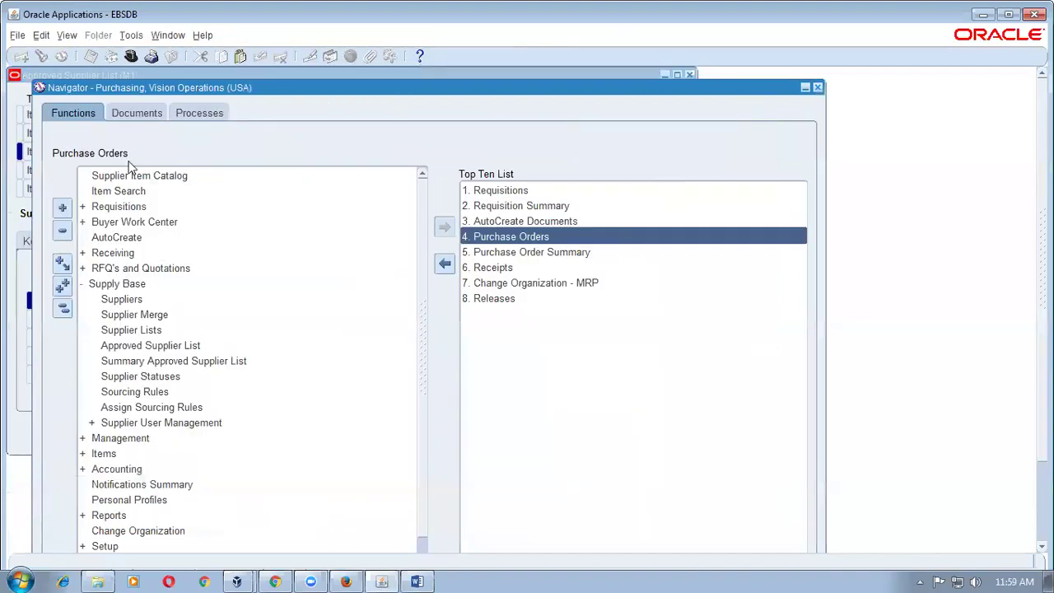
- In the supplier-item attributes for c1_adv_price_test and c1_adv_sup1, set the first source document type to Contract Purchase Agreement
left_click(134, 75)
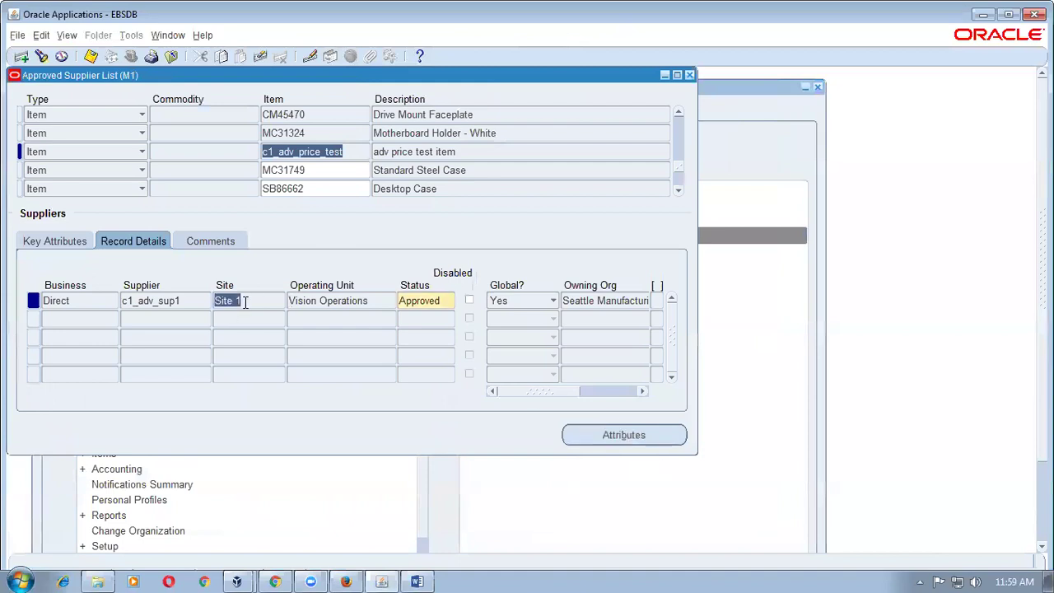
left_click(623, 435)
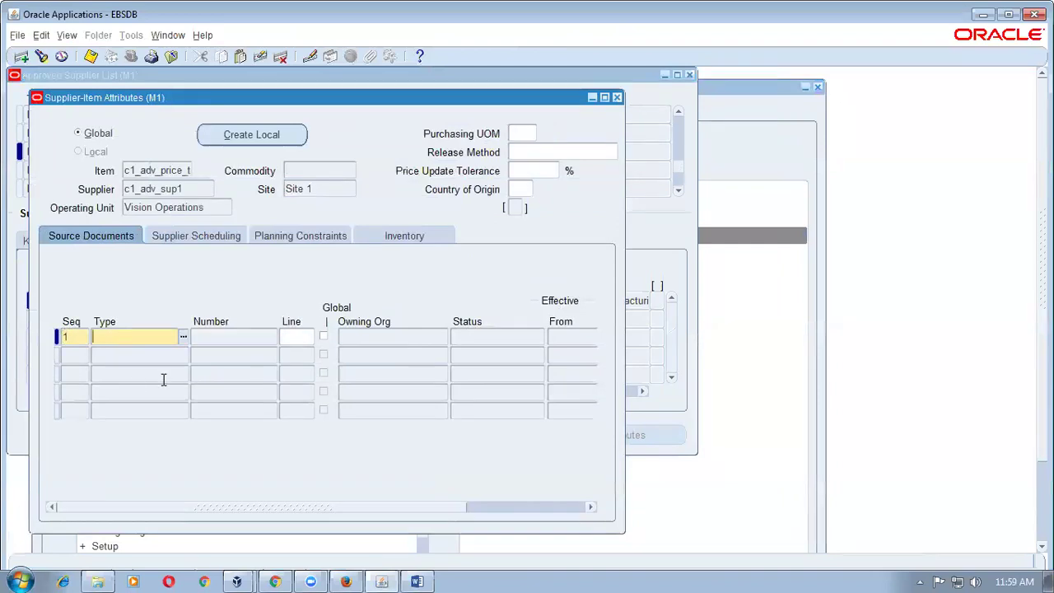
left_click(184, 338)
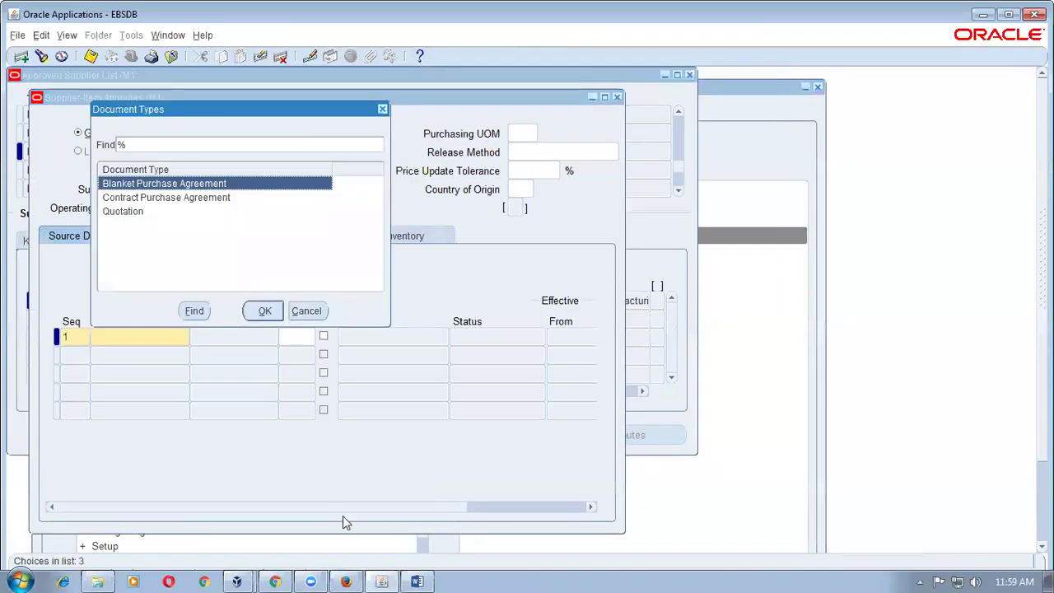
left_click(107, 213)
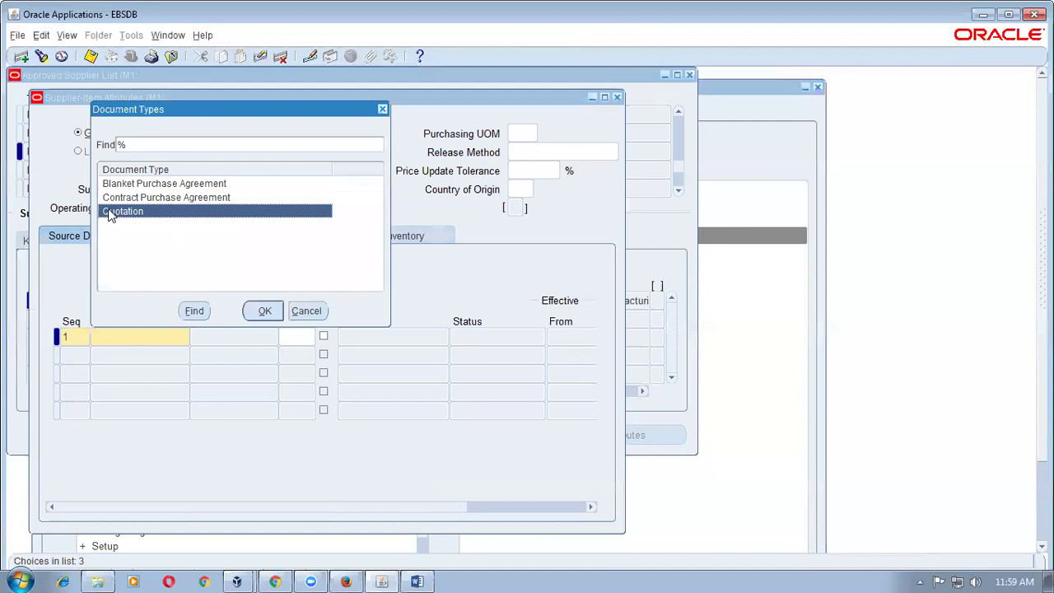
left_click(119, 187)
left_click(122, 217)
left_click(152, 186)
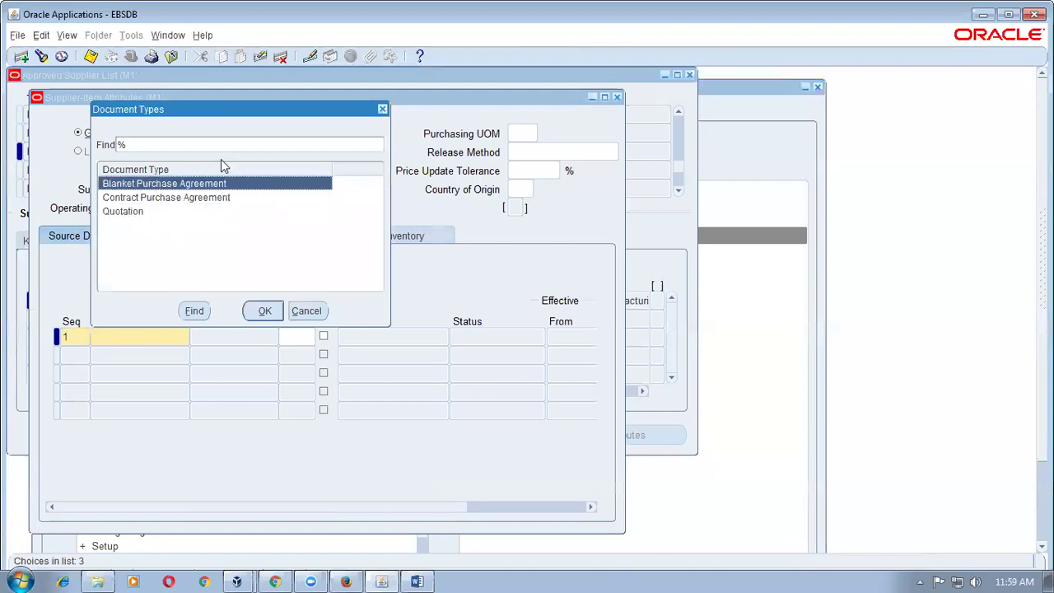
left_click(219, 198)
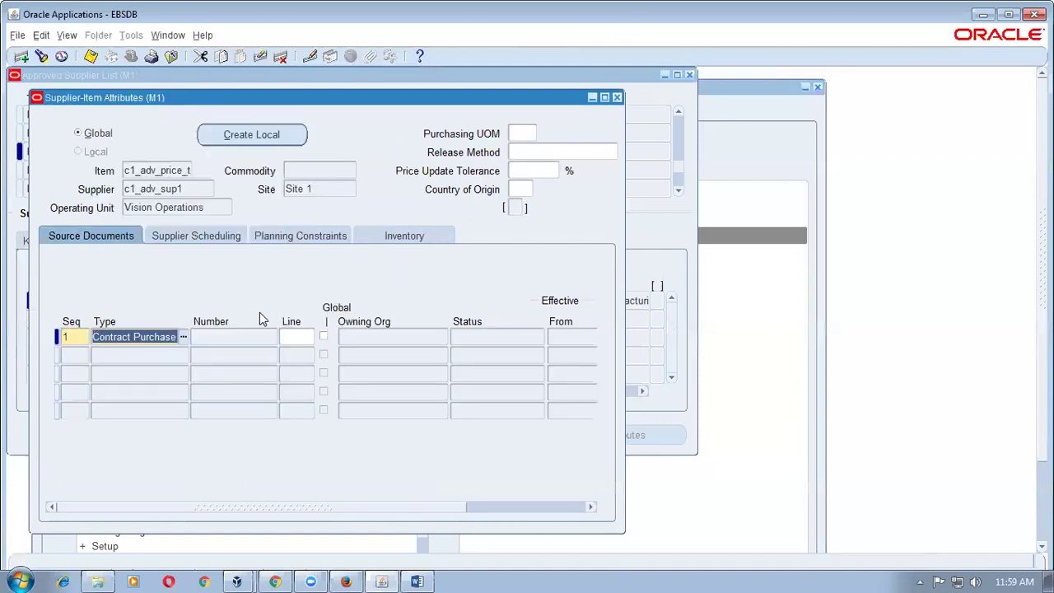
- Assign the approved contract agreement's number to the source document line, leave the release method blank, and save the supplier-item attributes
left_click(247, 344)
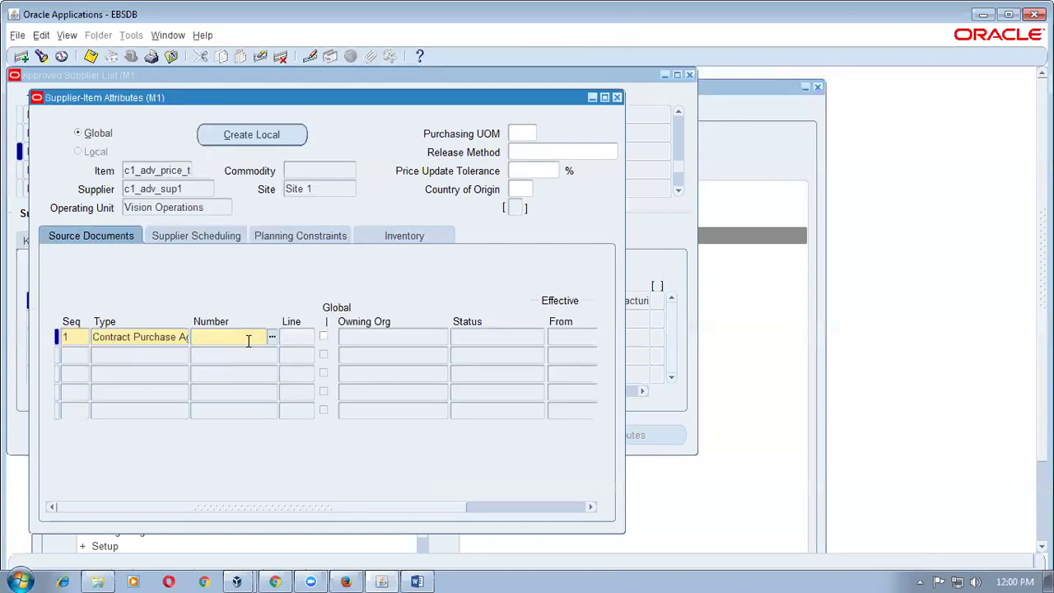
double_click(247, 339)
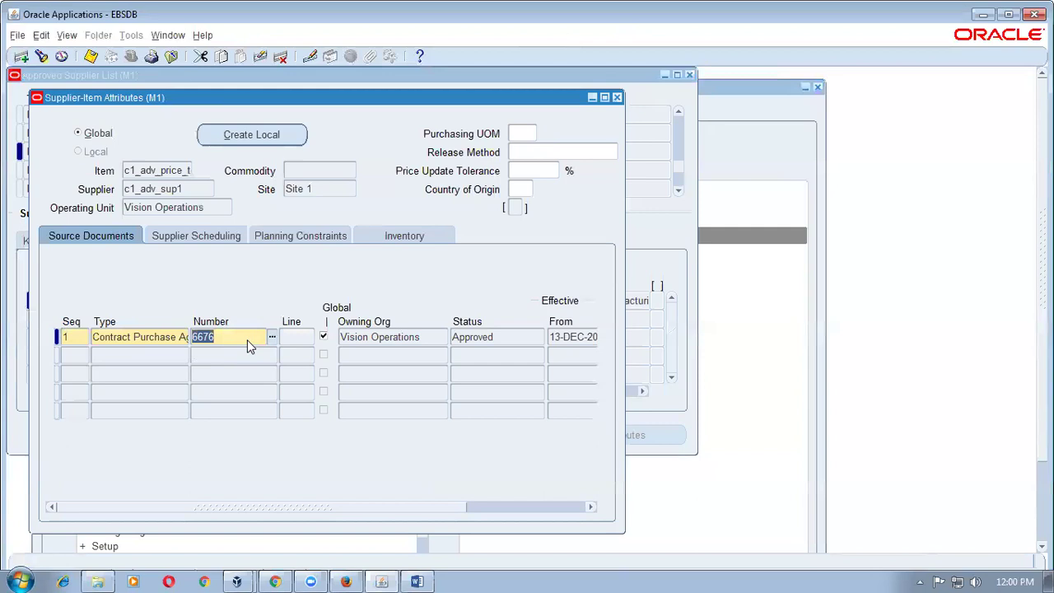
key("Down")
left_click(247, 339)
left_click(136, 337)
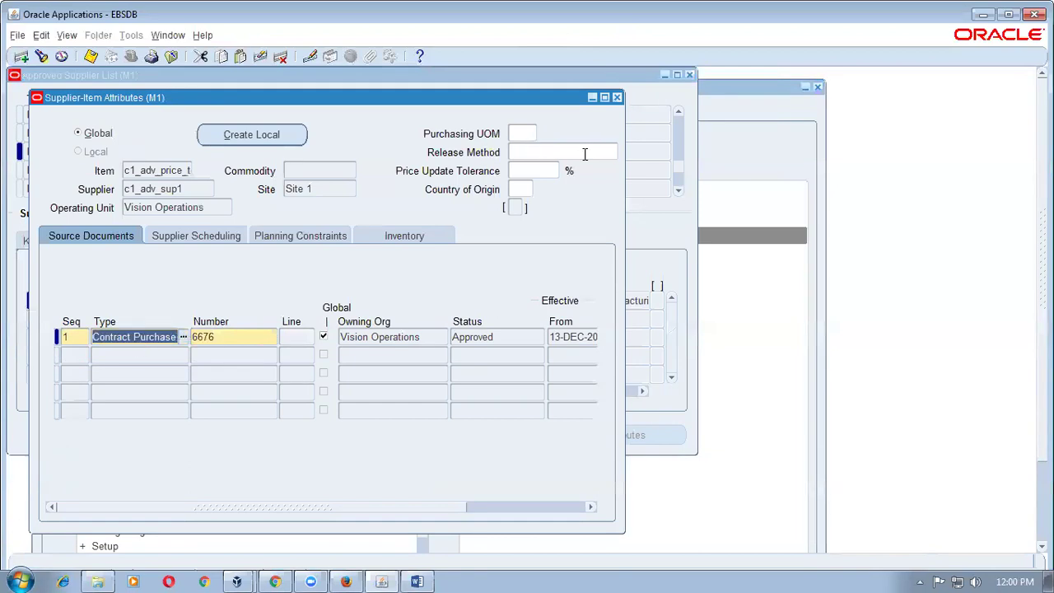
double_click(609, 152)
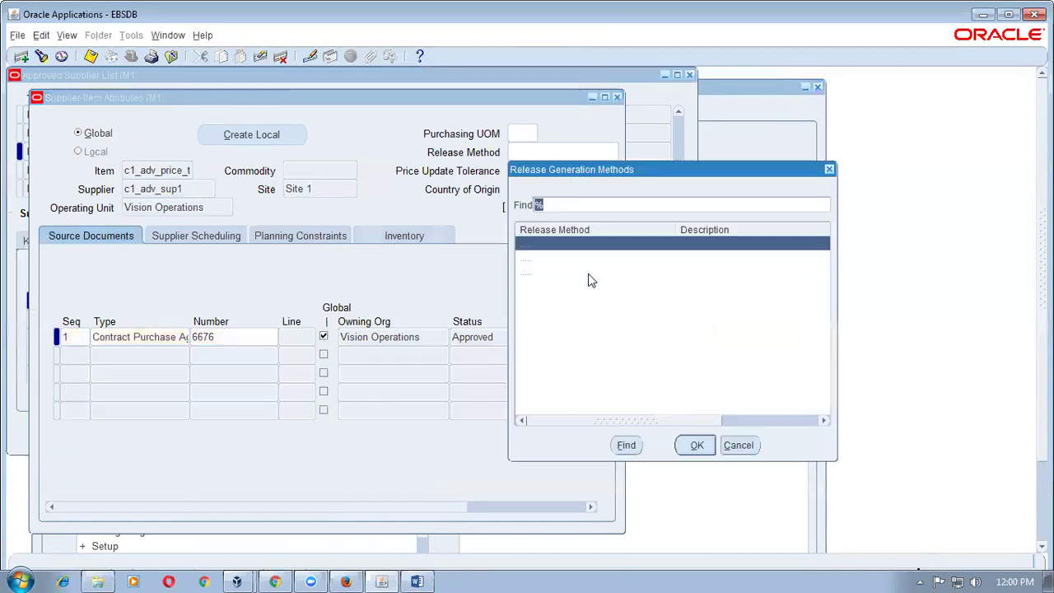
left_click(734, 451)
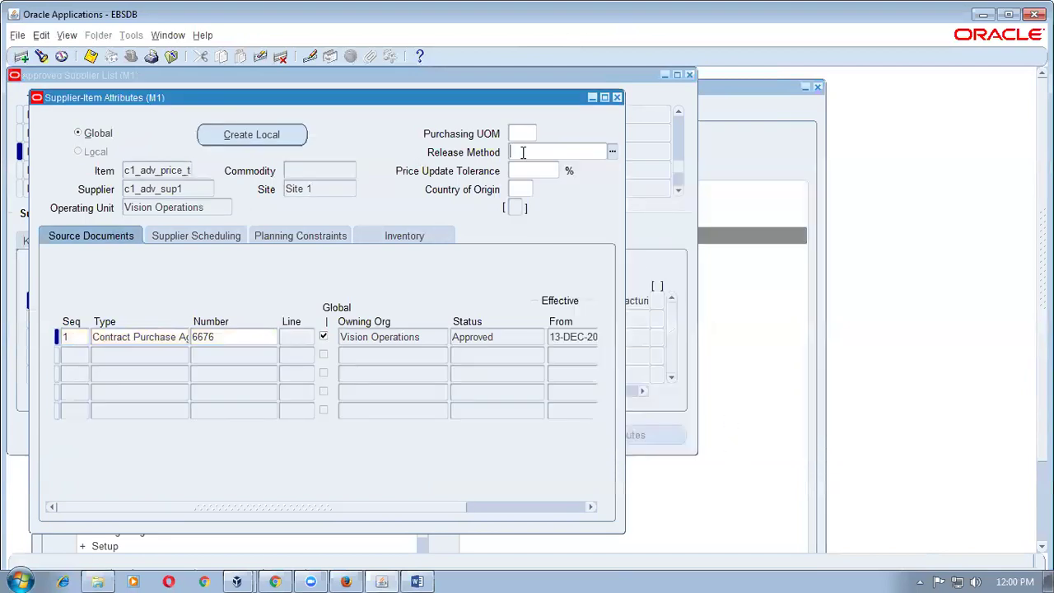
left_click(130, 337)
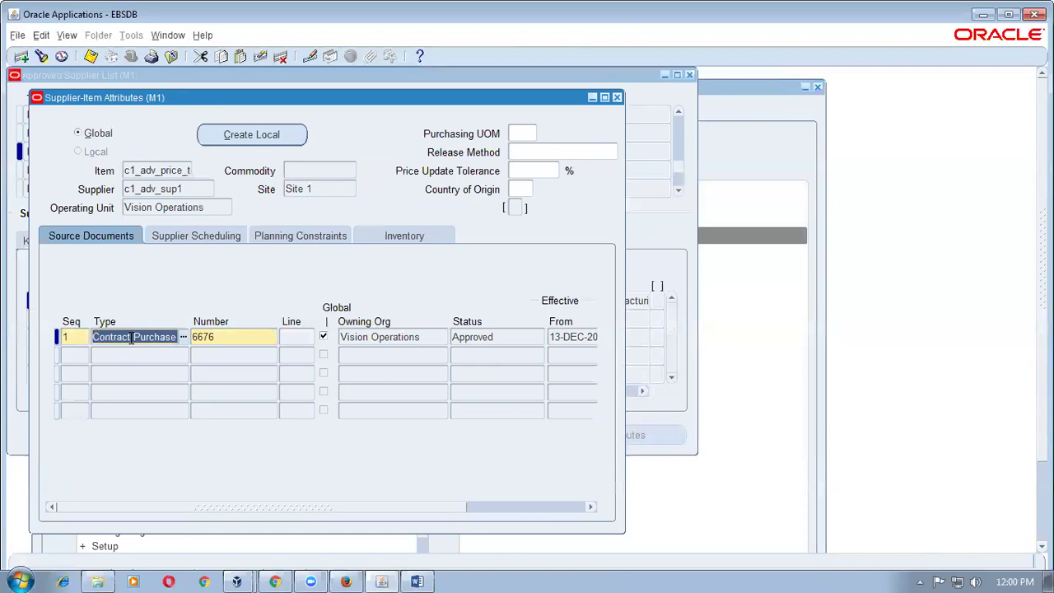
key("ctrl+s")
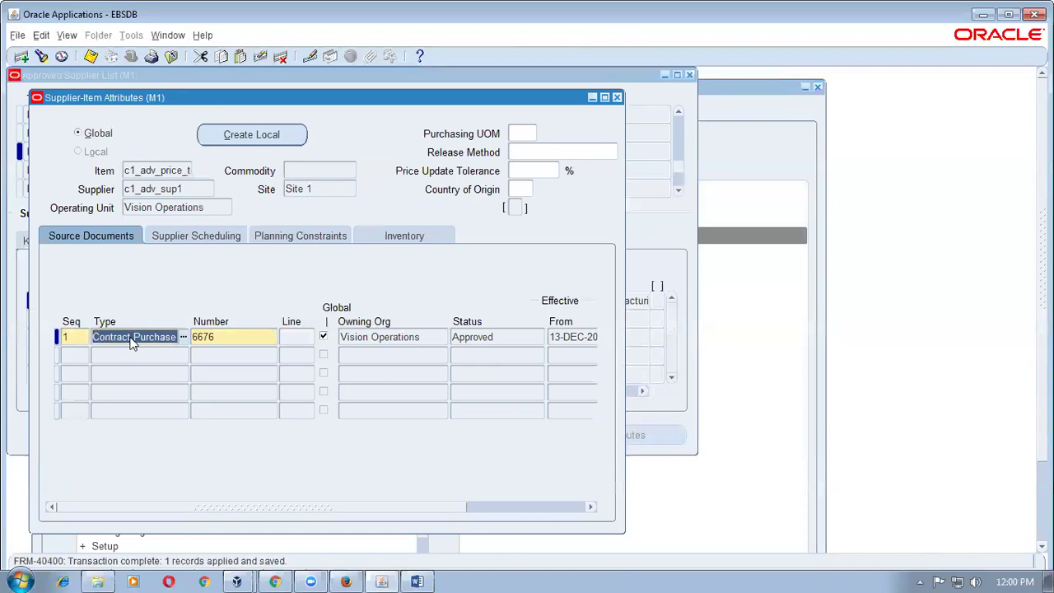
- Switch to the Word document and review the Contract flow's prerequisites, sourcing elements and advanced pricing offer
key("alt+Tab")
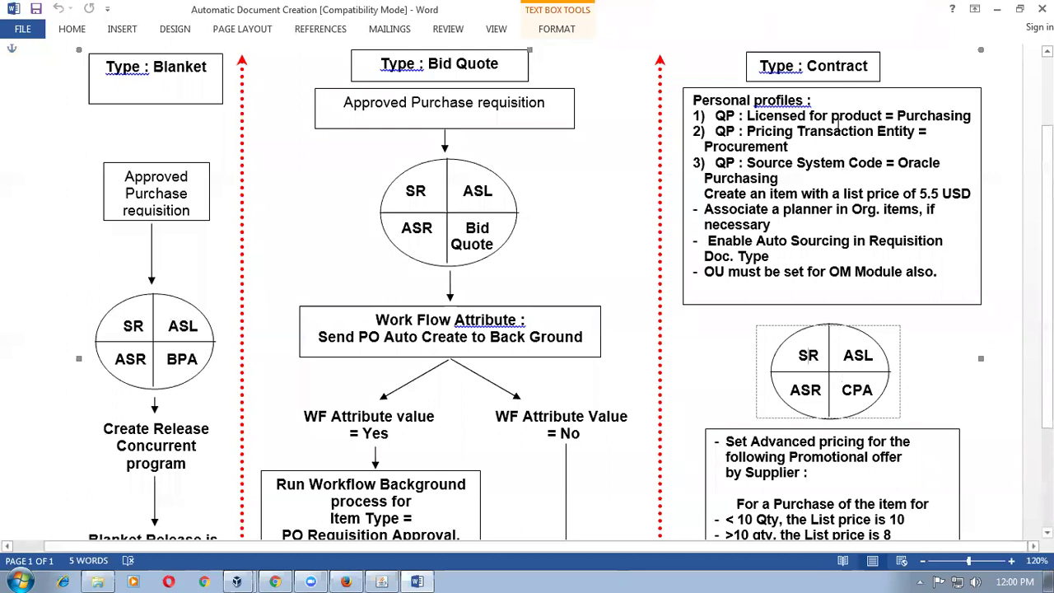
left_click_drag(831, 115, 792, 281)
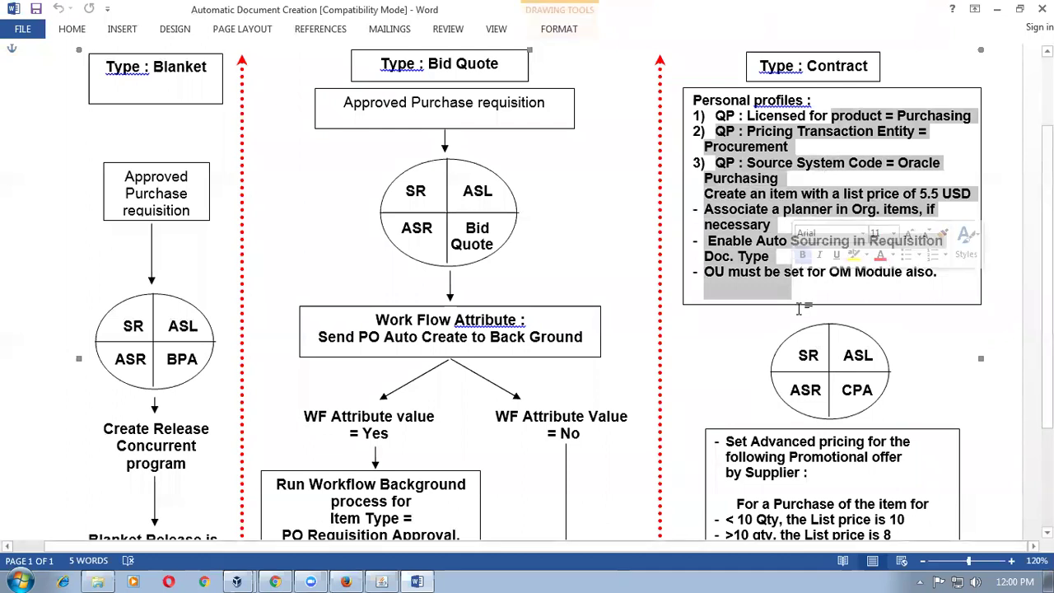
left_click(805, 389)
left_click(862, 362)
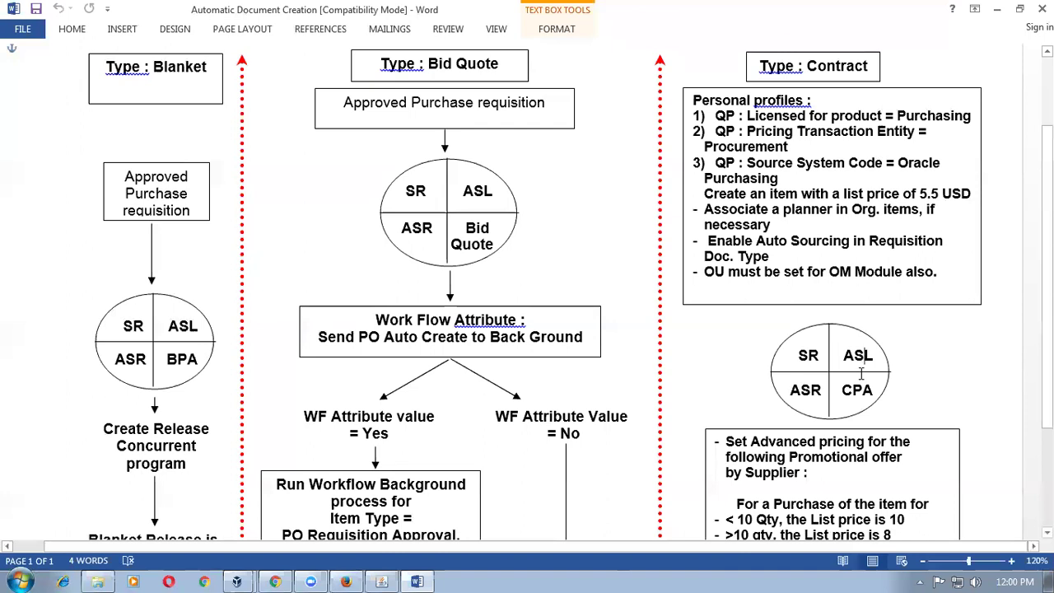
left_click(862, 394)
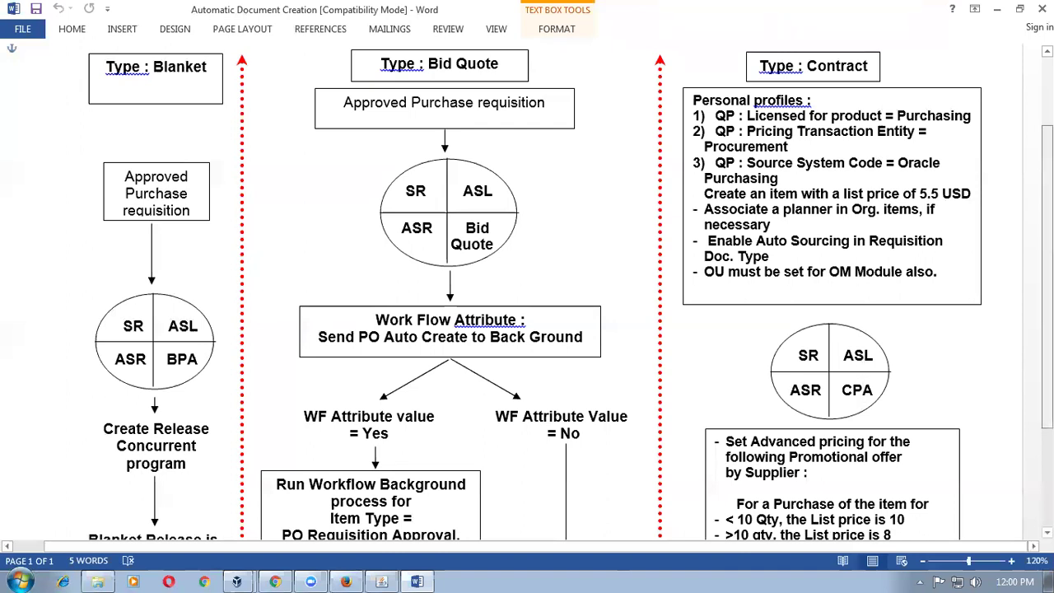
scroll(527, 292, "down", 4)
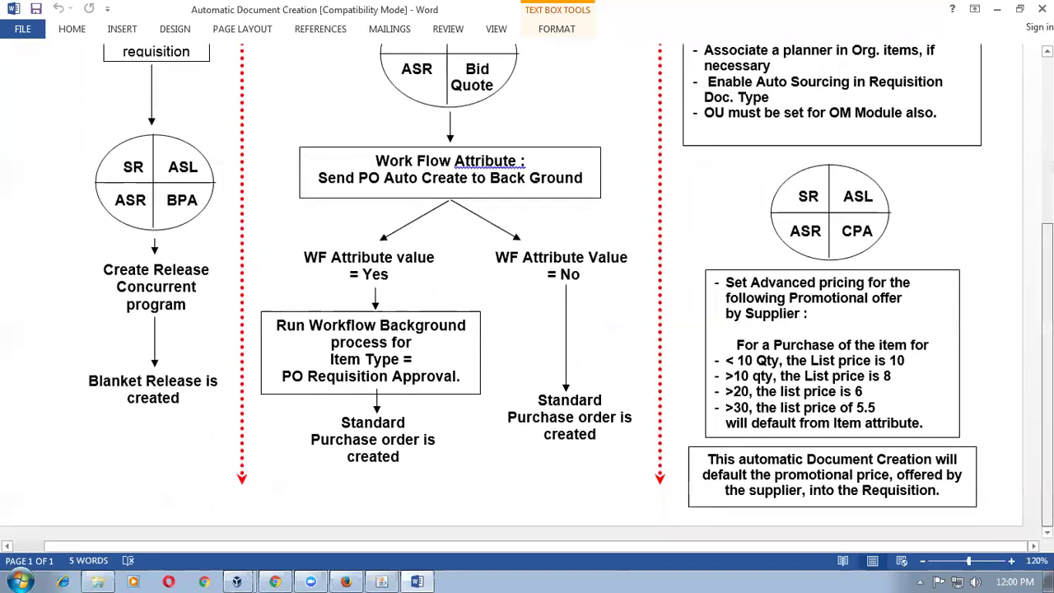
left_click_drag(757, 280, 875, 287)
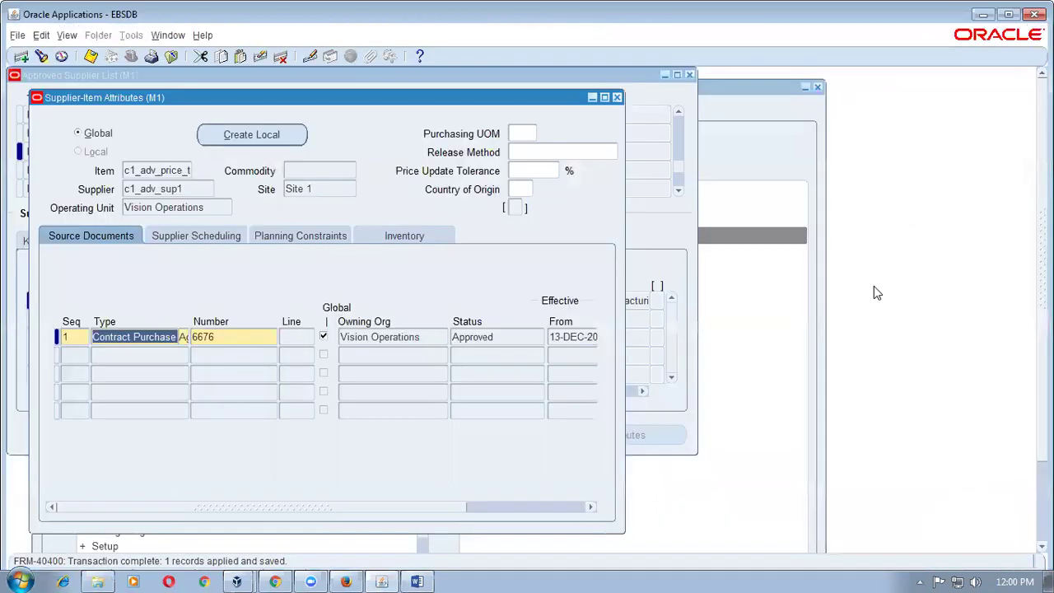
- Close the approved supplier list windows in Oracle Applications and start a new purchase requisition with a line for item c1_adv_price_test
left_click(616, 97)
left_click(689, 75)
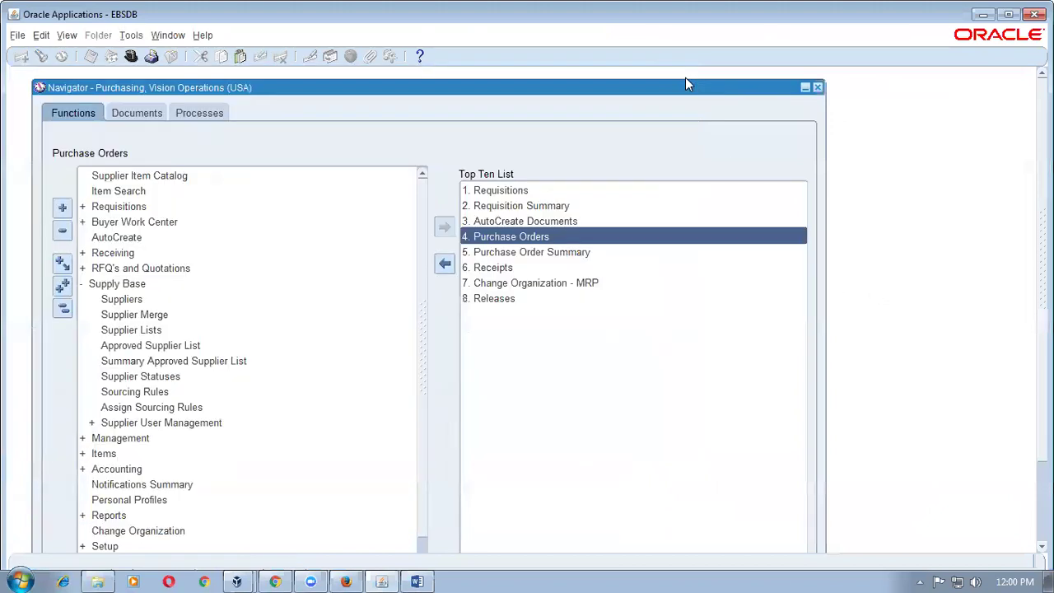
double_click(517, 193)
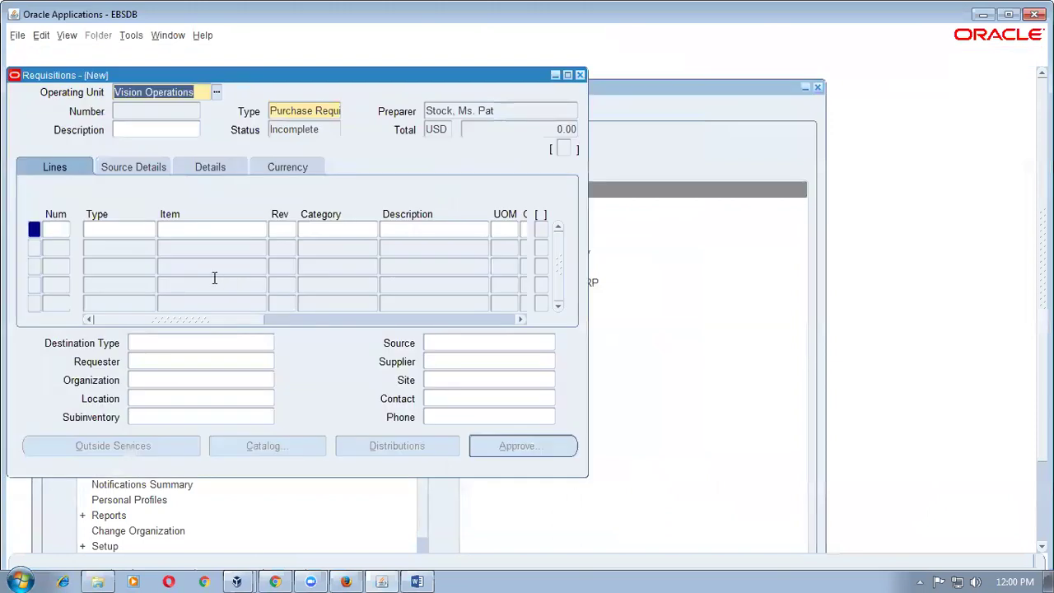
type("c1")
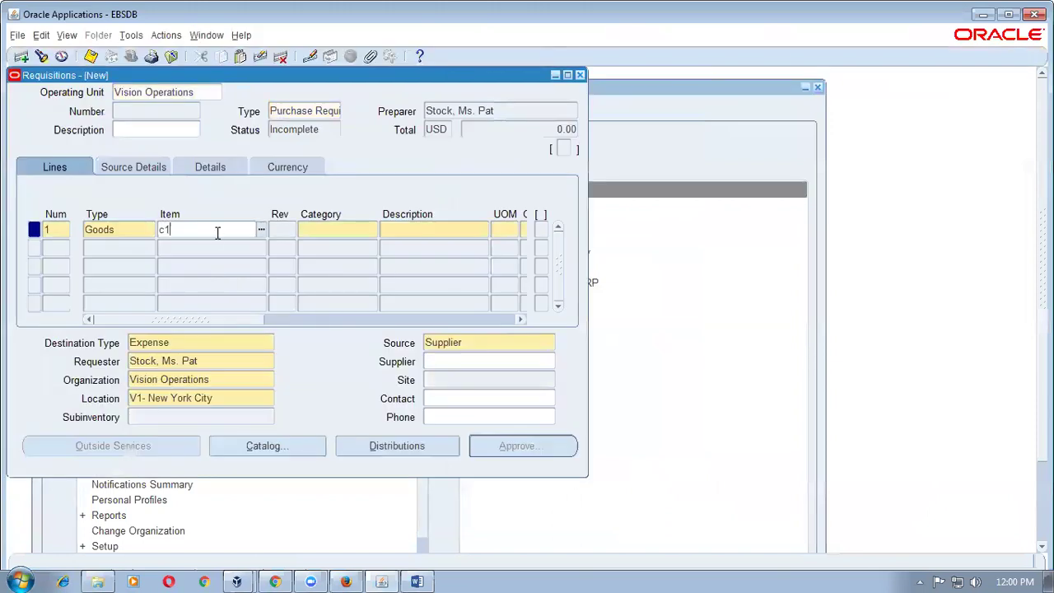
type("%ad%")
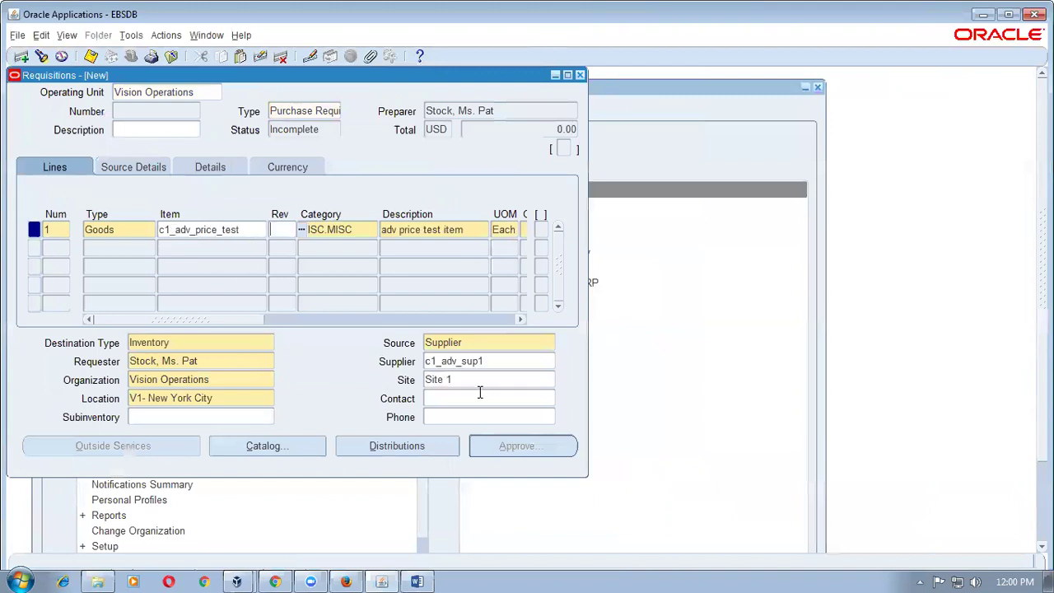
- Check the supplier, site, source document type and document number defaulted on the requisition line
left_click(491, 360)
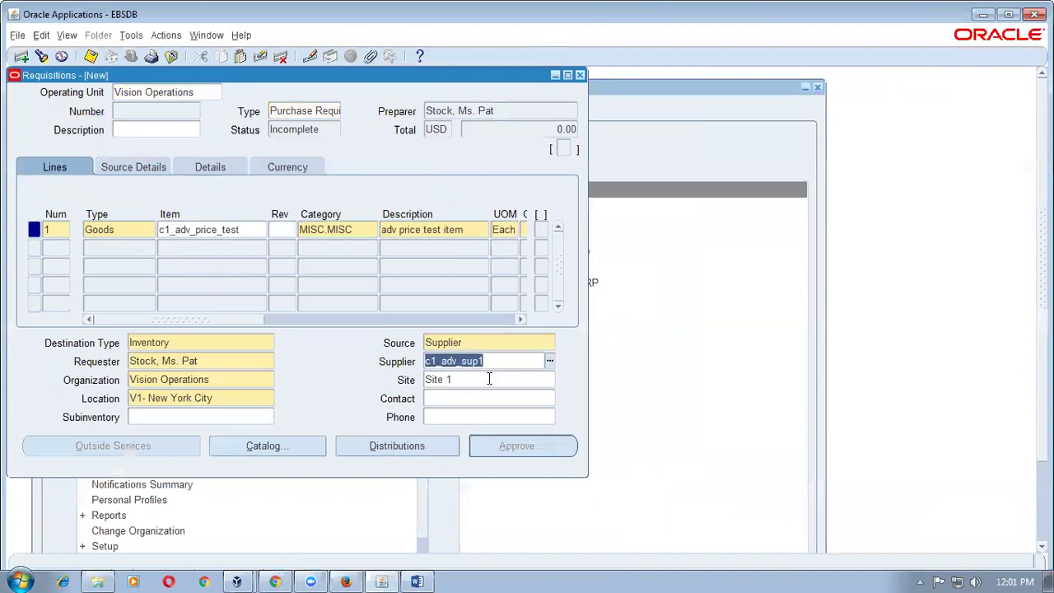
left_click(489, 378)
left_click(128, 169)
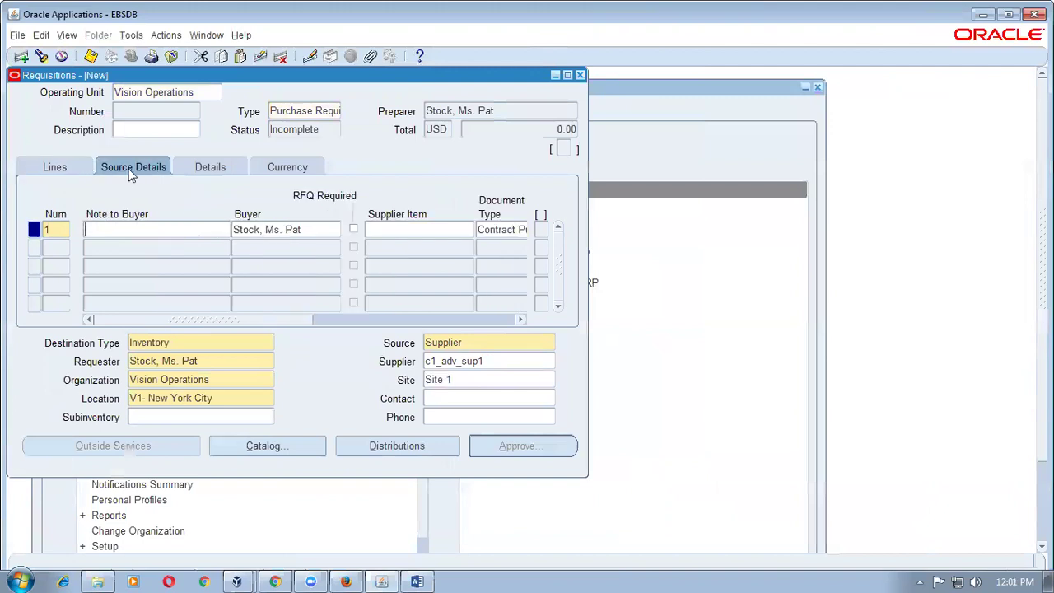
left_click_drag(182, 318, 308, 328)
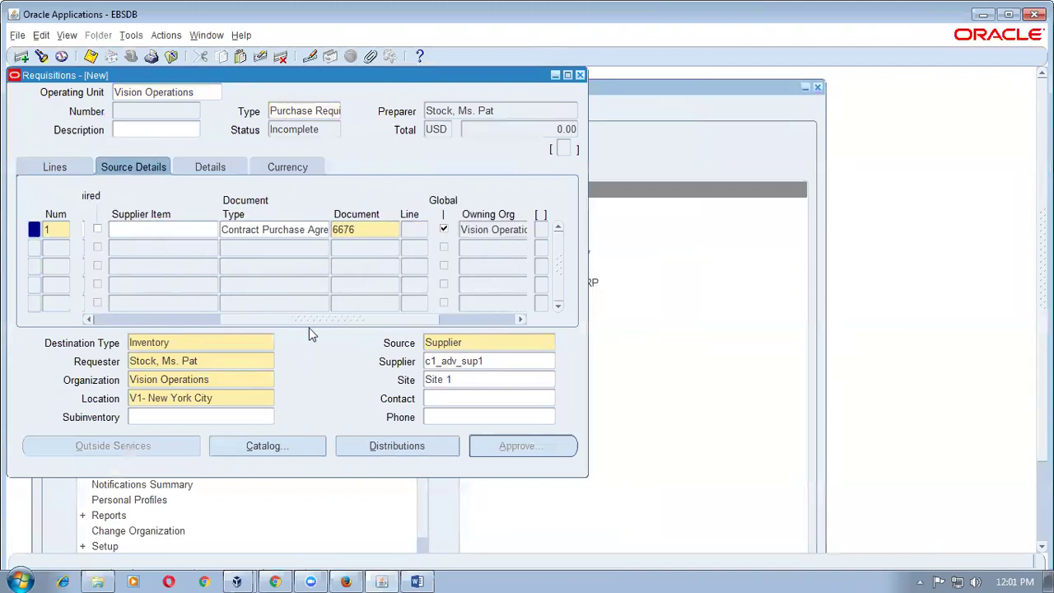
left_click(289, 231)
left_click(363, 230)
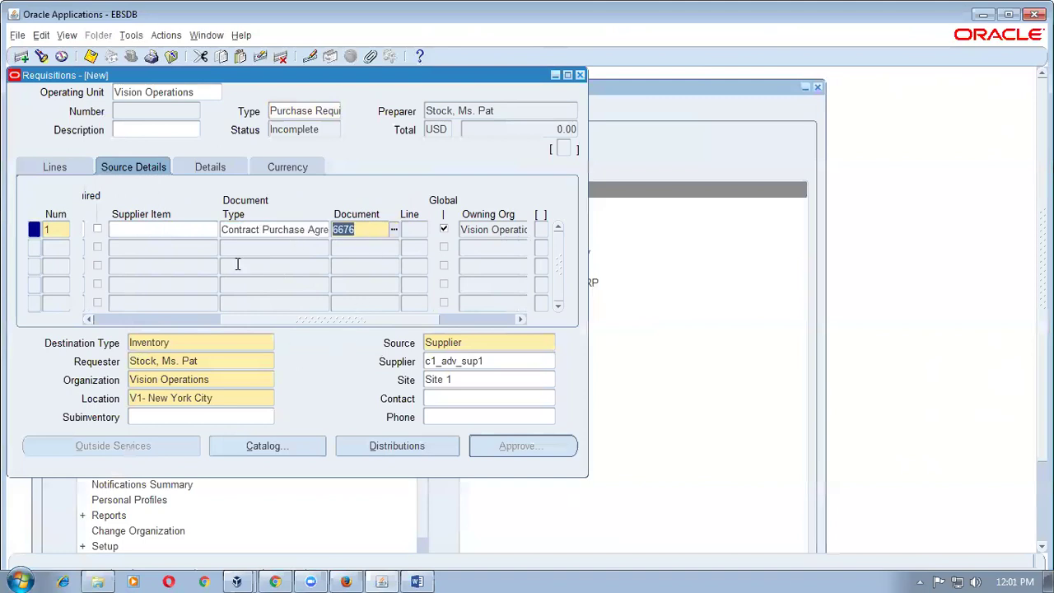
- Close the unsaved purchase requisition form
left_click_drag(392, 319, 319, 331)
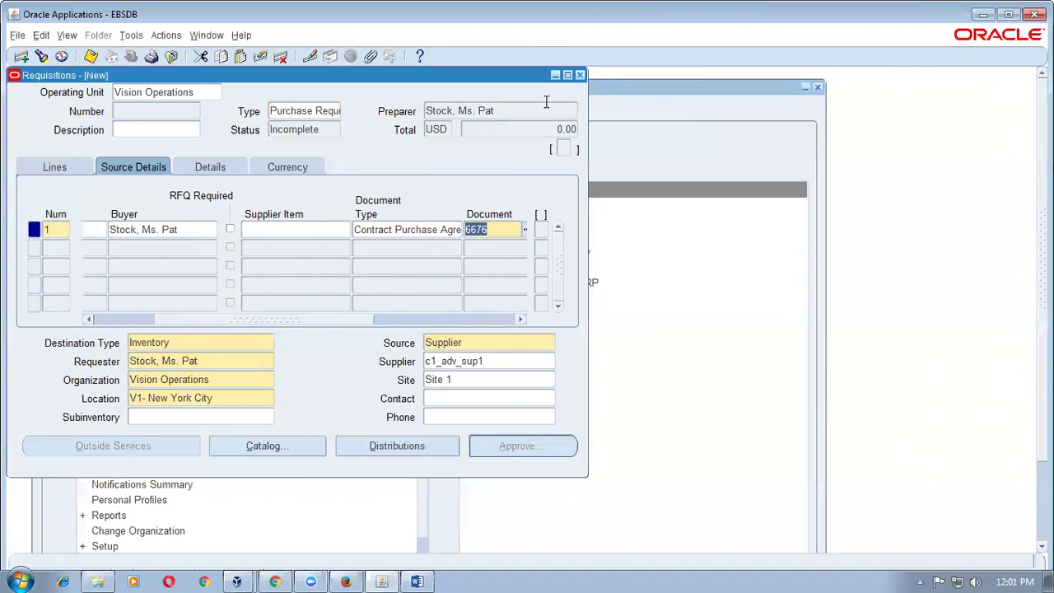
left_click(579, 75)
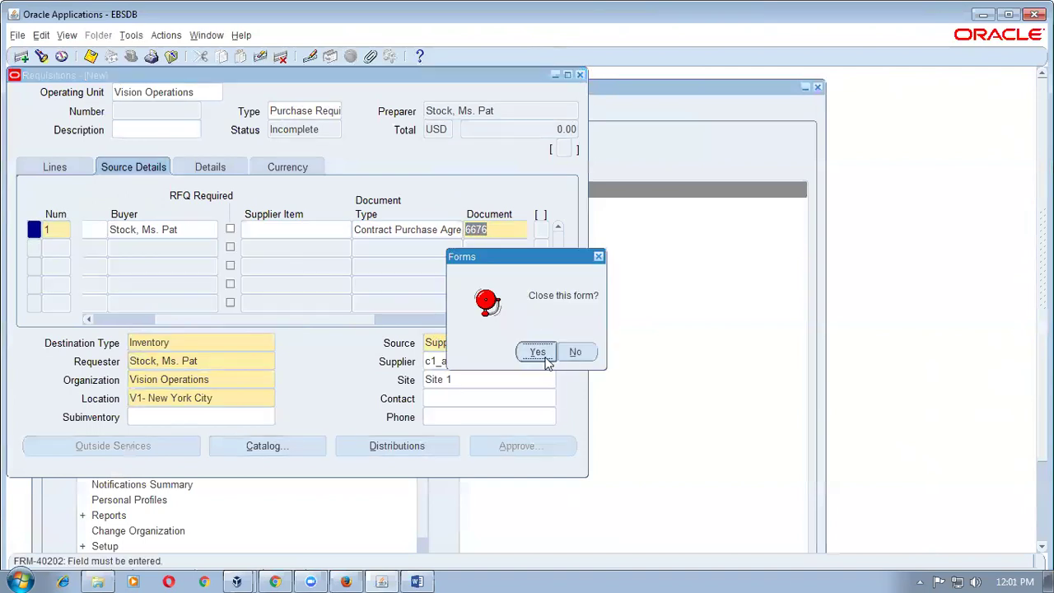
left_click(536, 352)
- Switch to the Word document, check the supplier's promotional offer note, and return to Oracle Applications
key("alt+Tab")
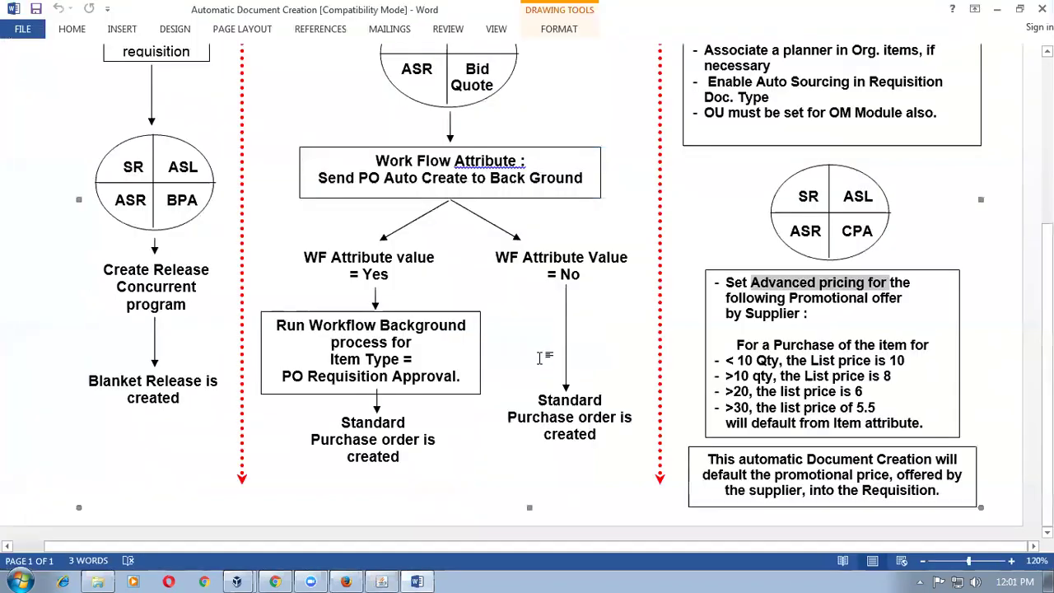
left_click_drag(770, 329, 726, 290)
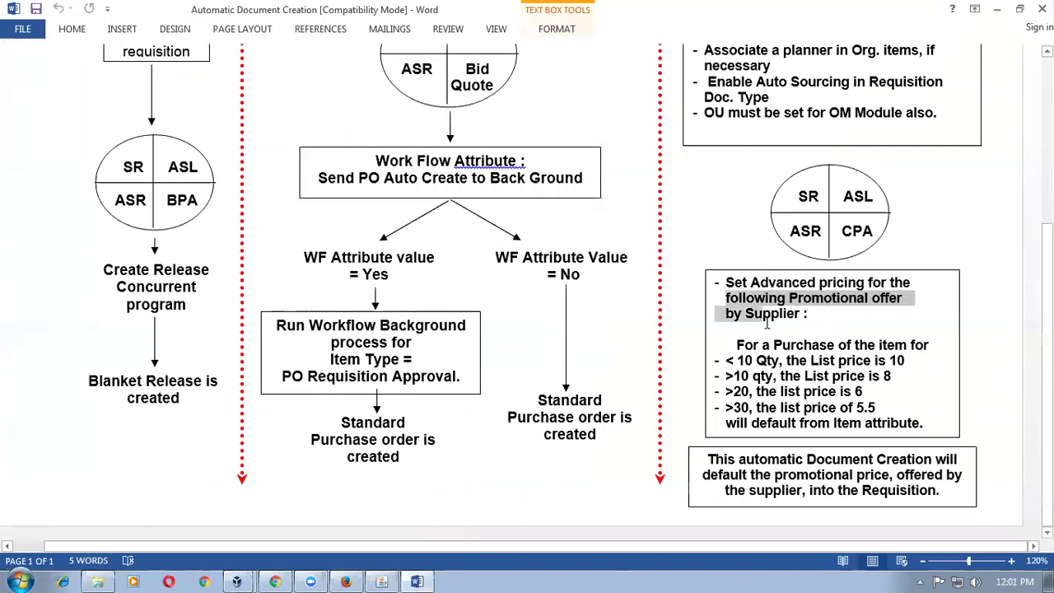
key("alt+Tab")
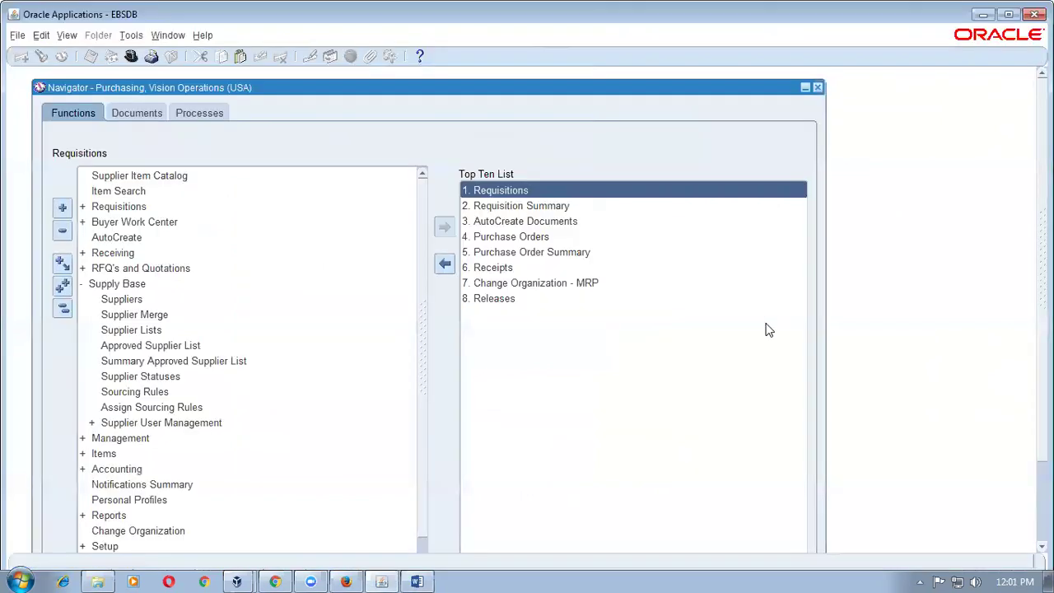
- Collapse the Navigator functions and open Price List Setup under Advanced Pricing, Price Lists
left_click(63, 310)
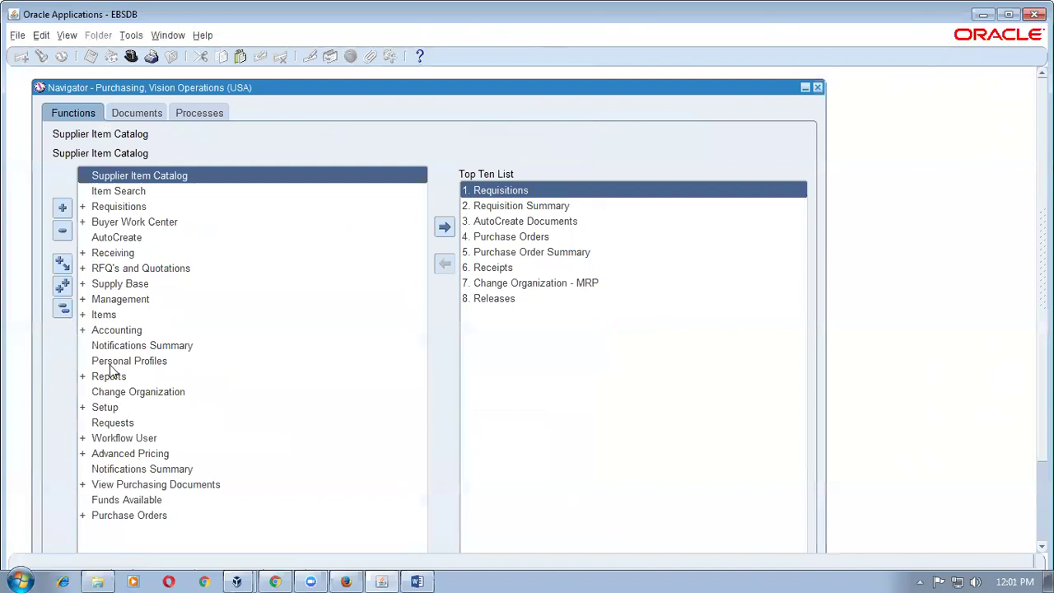
double_click(159, 455)
double_click(160, 485)
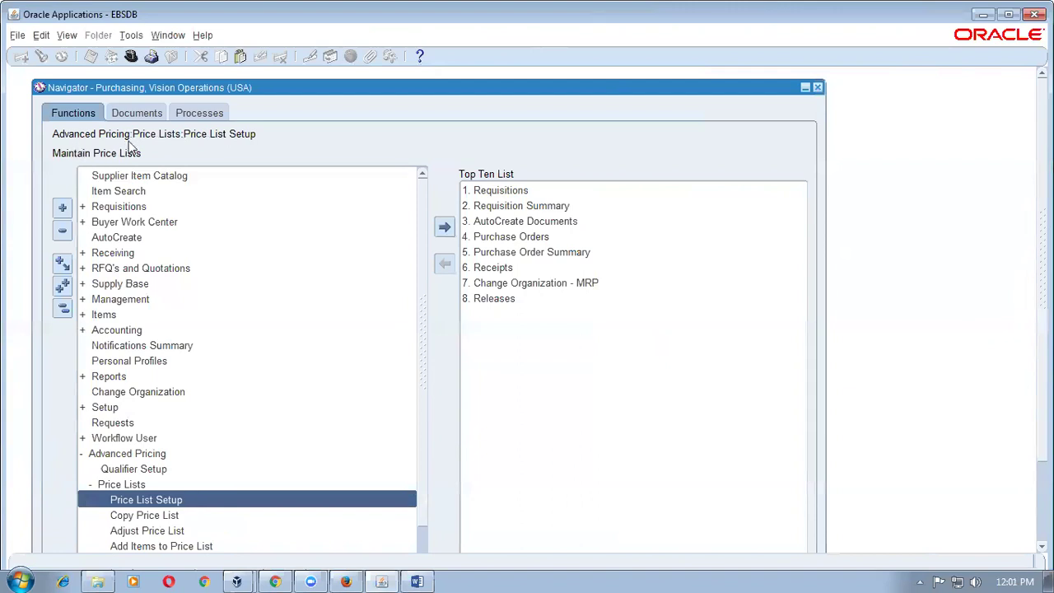
double_click(263, 502)
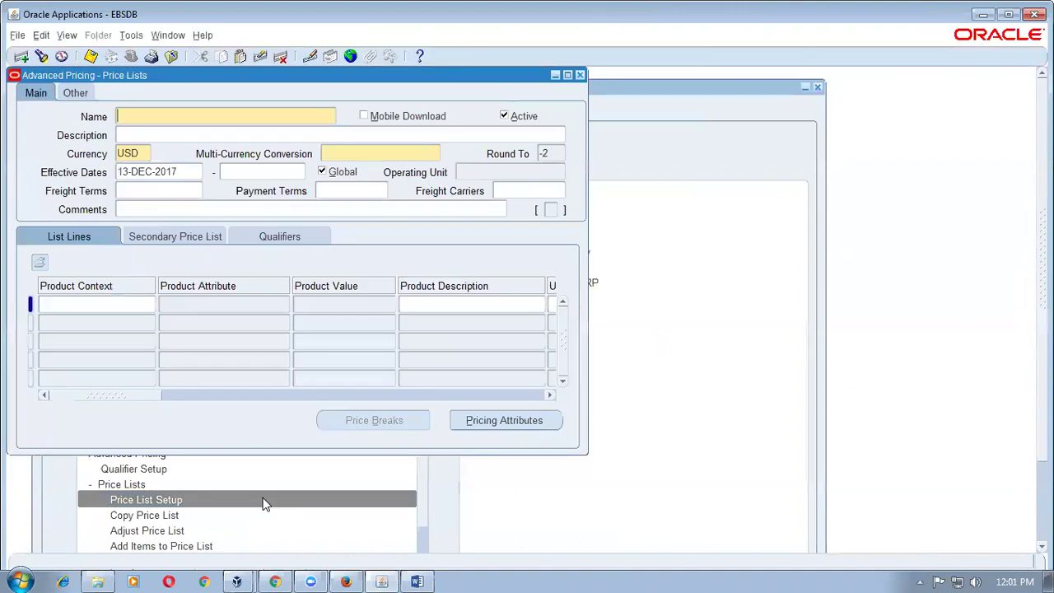
- Name the new price list c1_adv_price_list1 and choose Corporate Pricelist Conversion as its multi-currency conversion
type("c1_adv_price_list1")
left_click(354, 156)
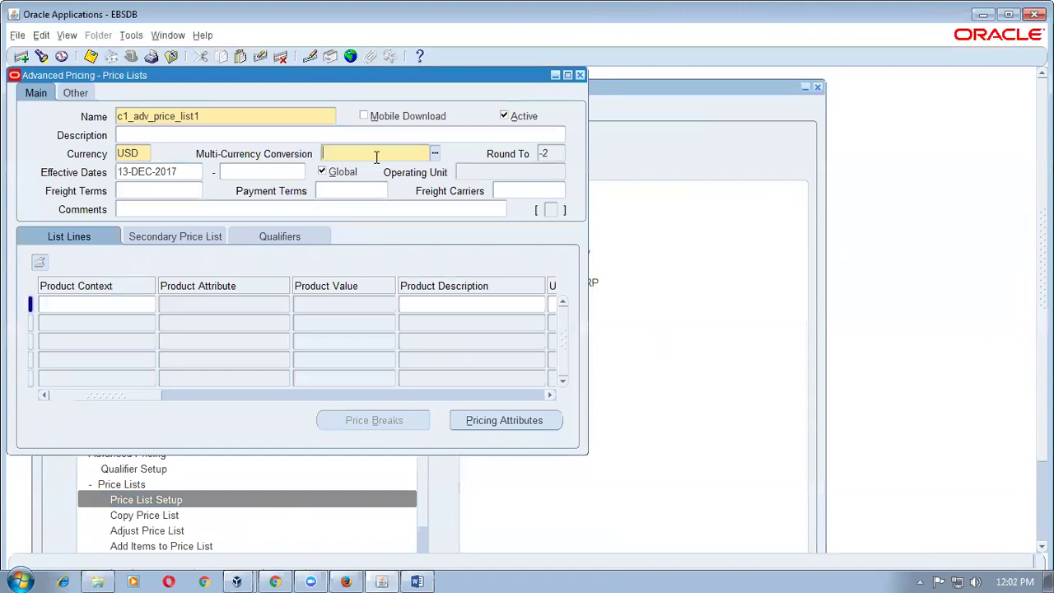
left_click(434, 154)
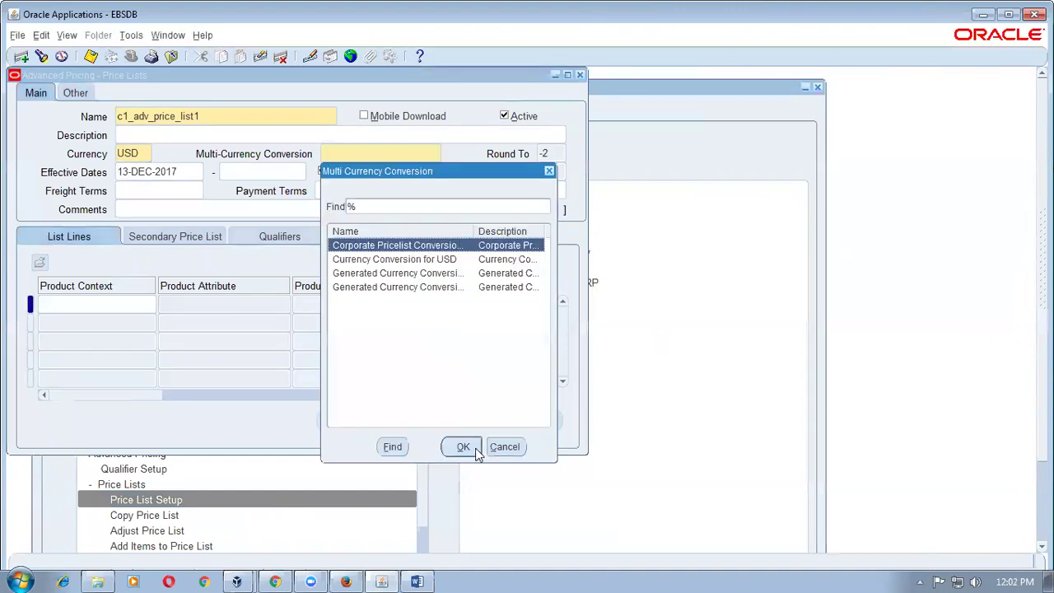
left_click(476, 451)
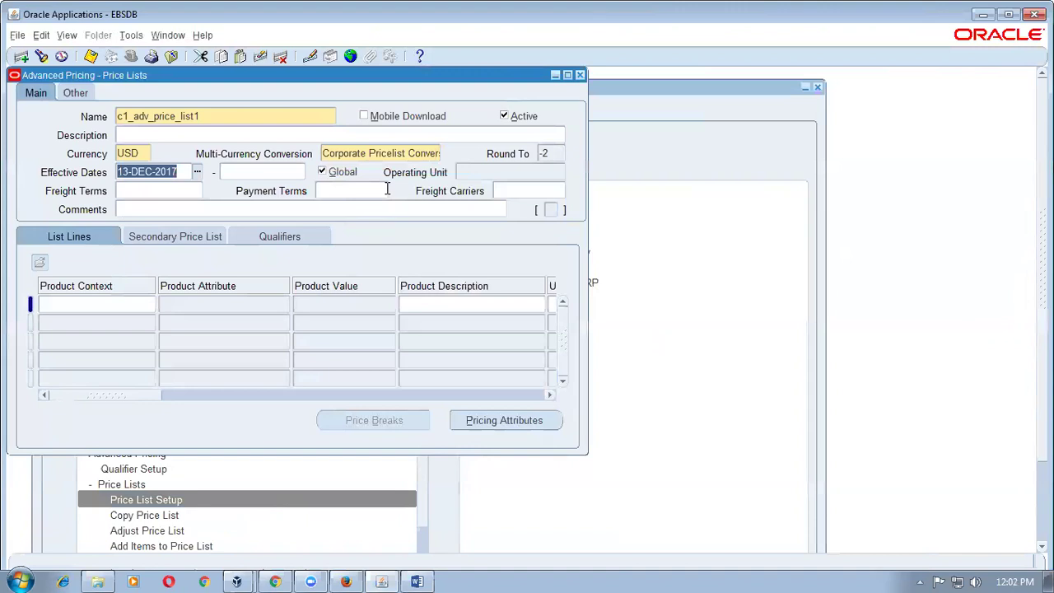
- Add a list line with product context Item, attribute Item Number and product value c1_adv_price_test
left_click(92, 304)
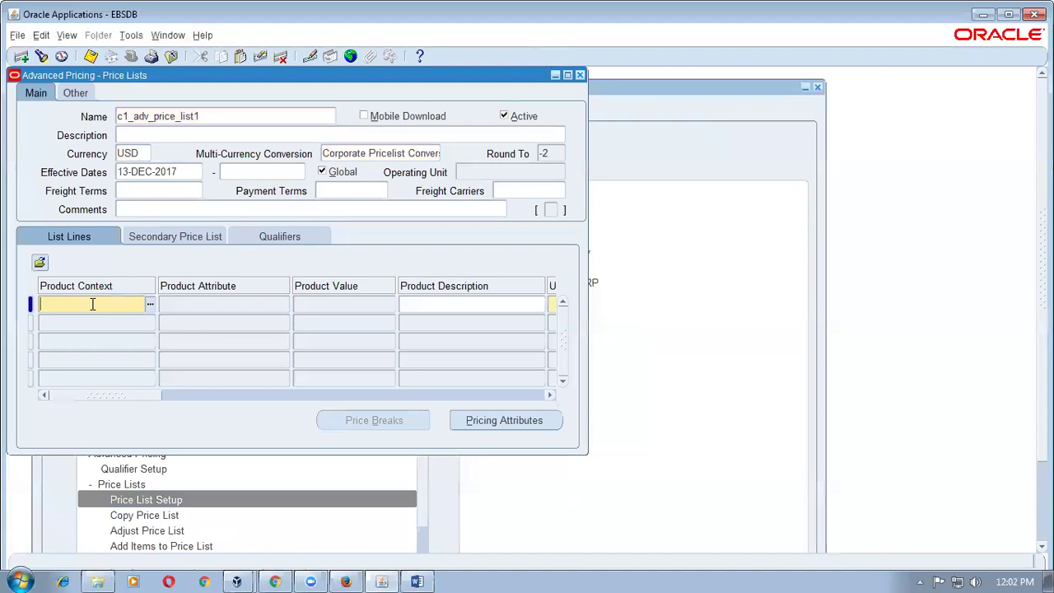
key("Tab")
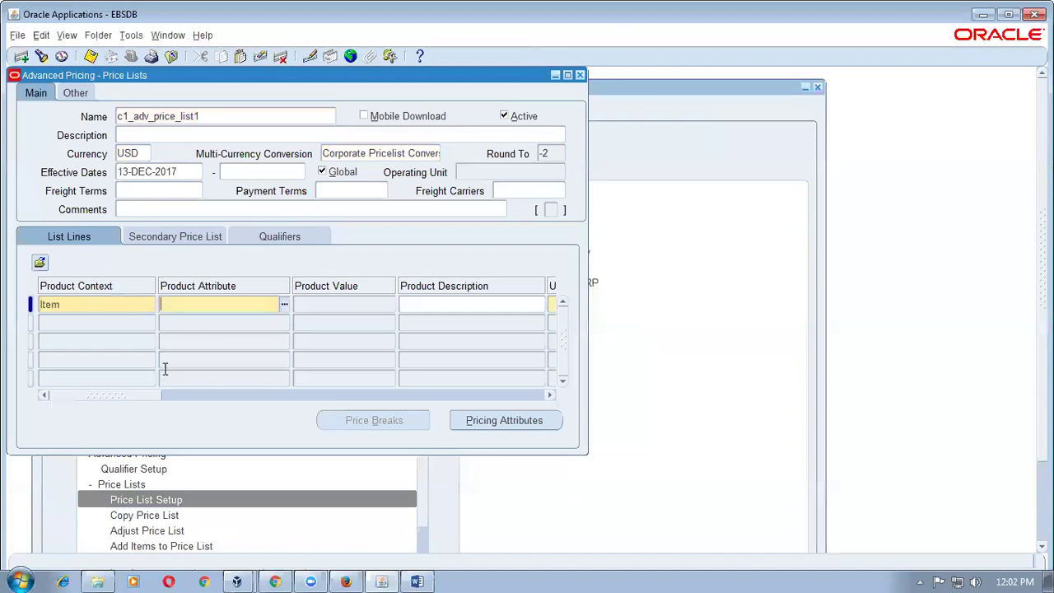
left_click(284, 305)
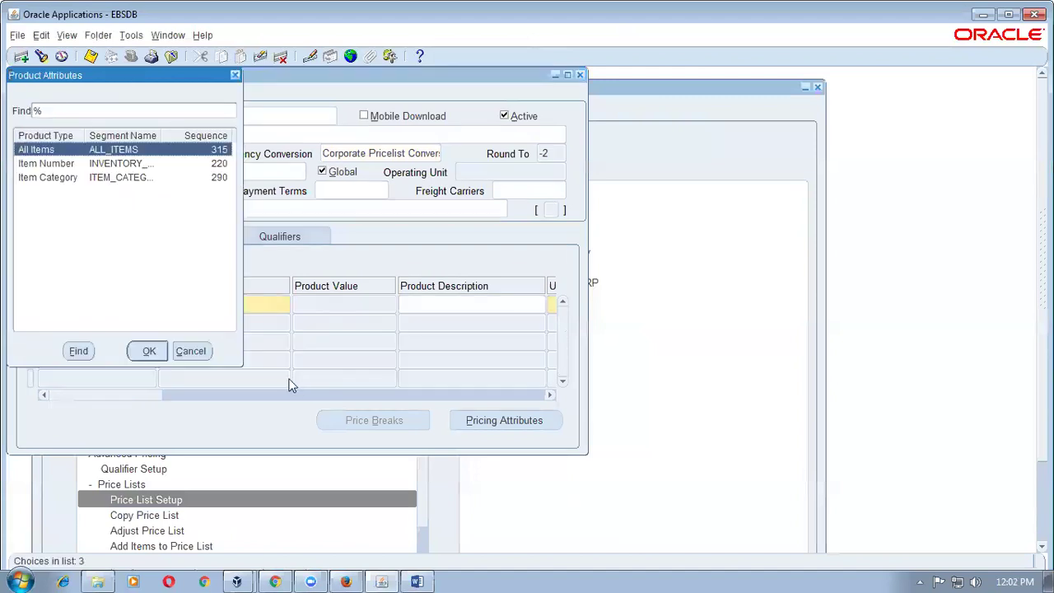
left_click(89, 164)
left_click(140, 350)
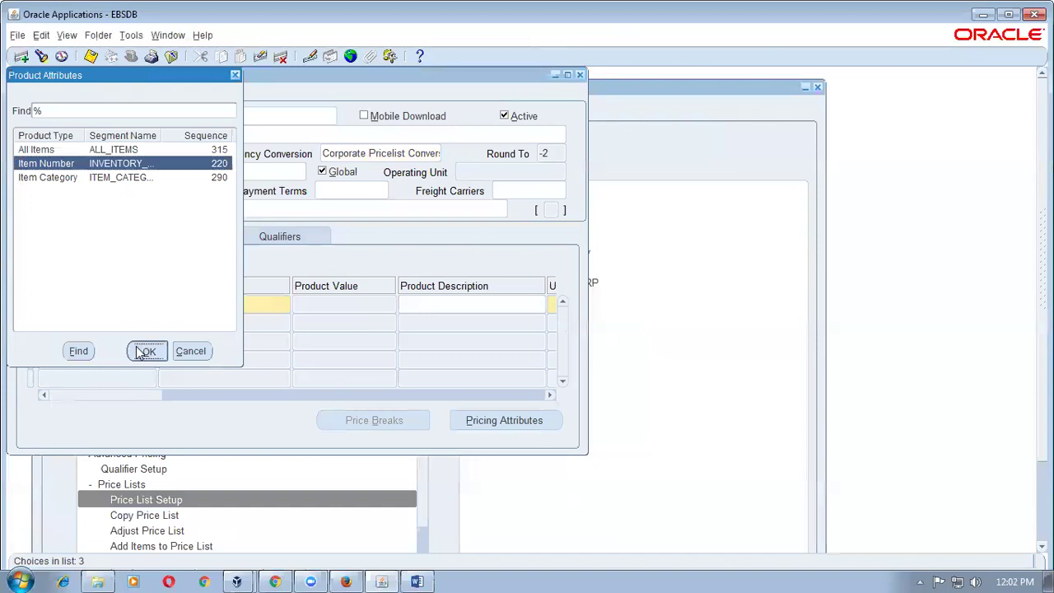
type("c1")
type("_adv%")
key("Tab")
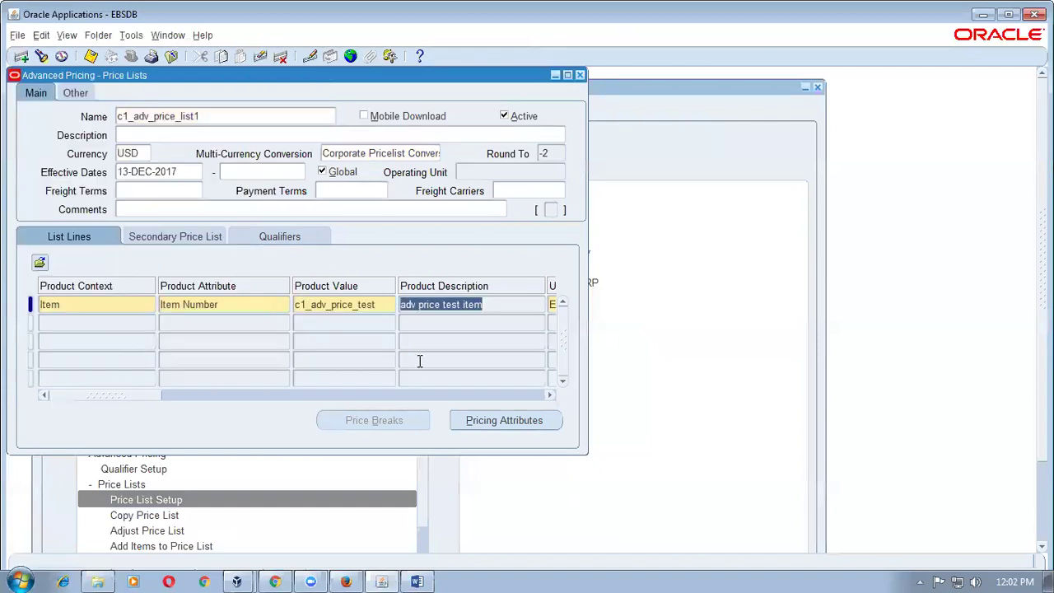
- Set the list line's type to Price Break Header, price break type to Point and application method to Unit Price
left_click_drag(137, 393, 317, 420)
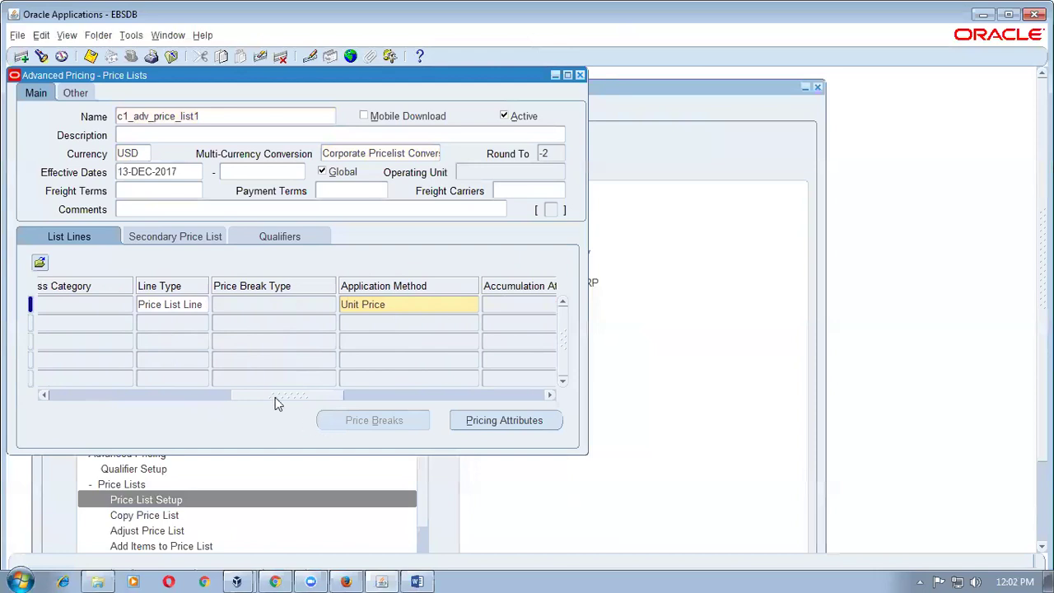
left_click(201, 308)
left_click(203, 305)
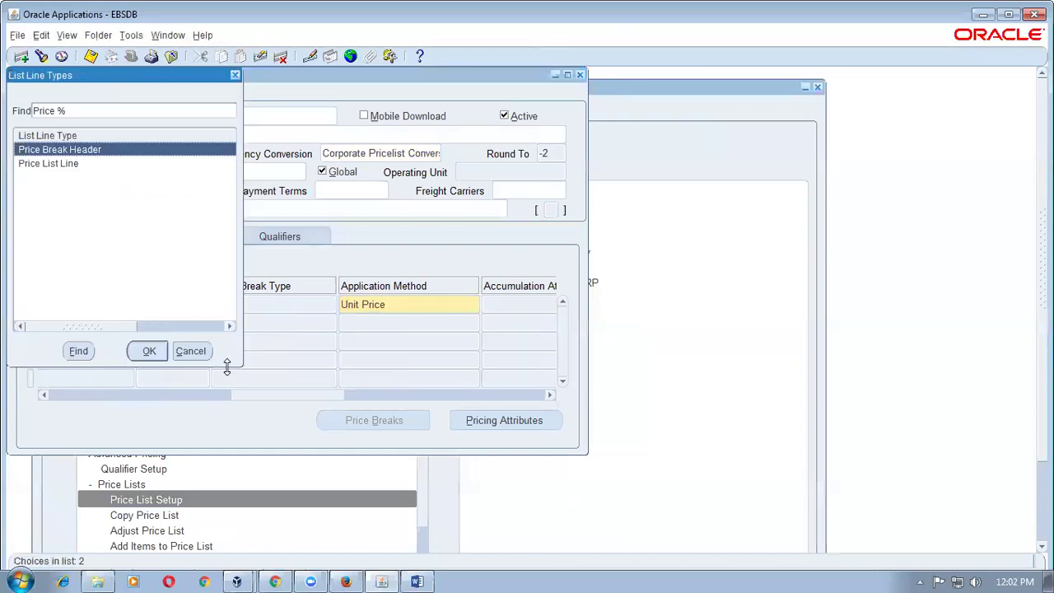
left_click(150, 351)
left_click(313, 311)
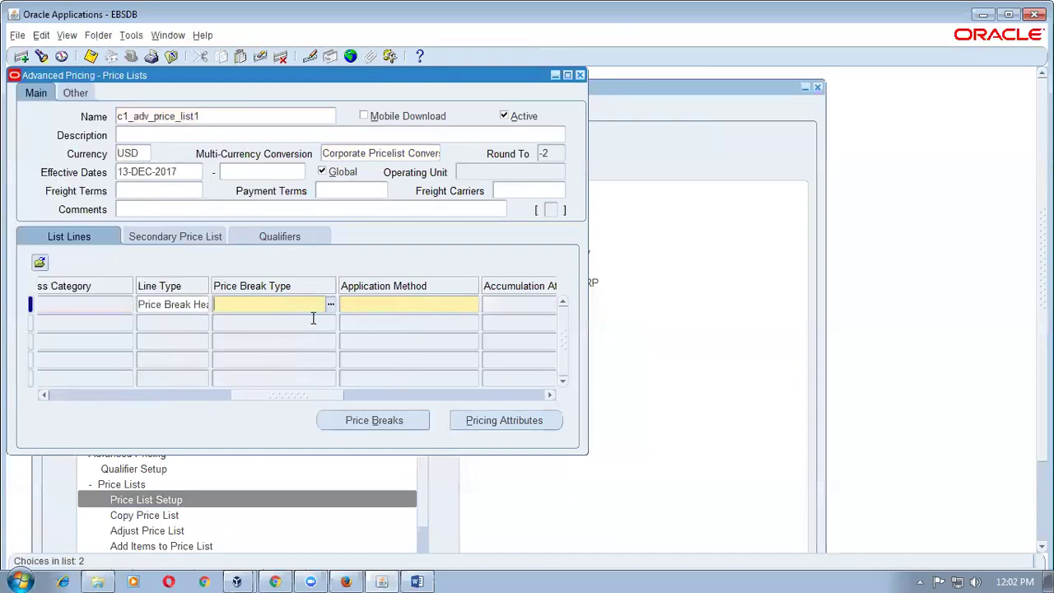
left_click(331, 306)
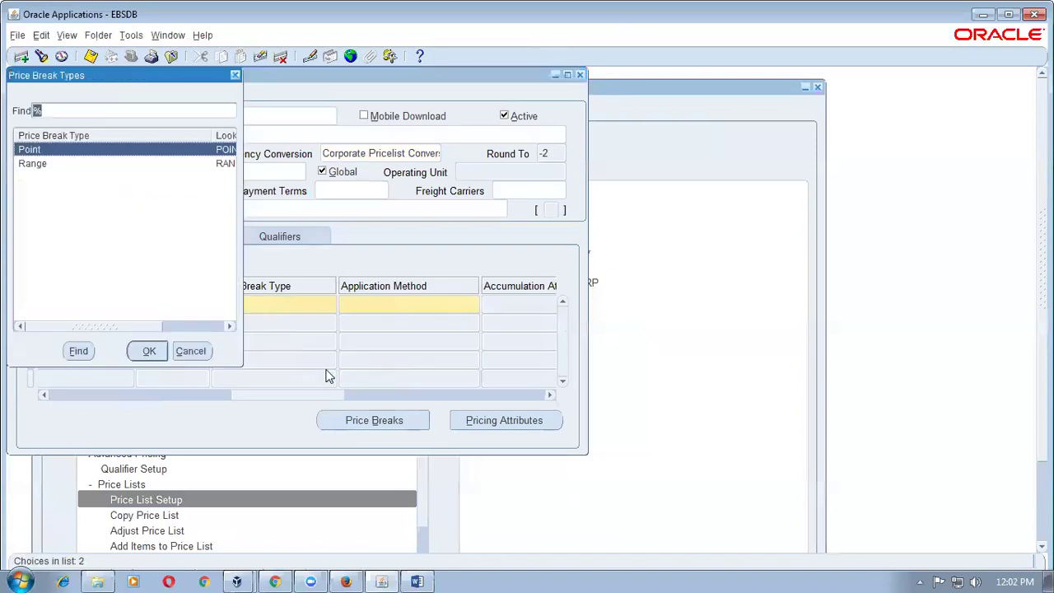
left_click(150, 352)
left_click(474, 304)
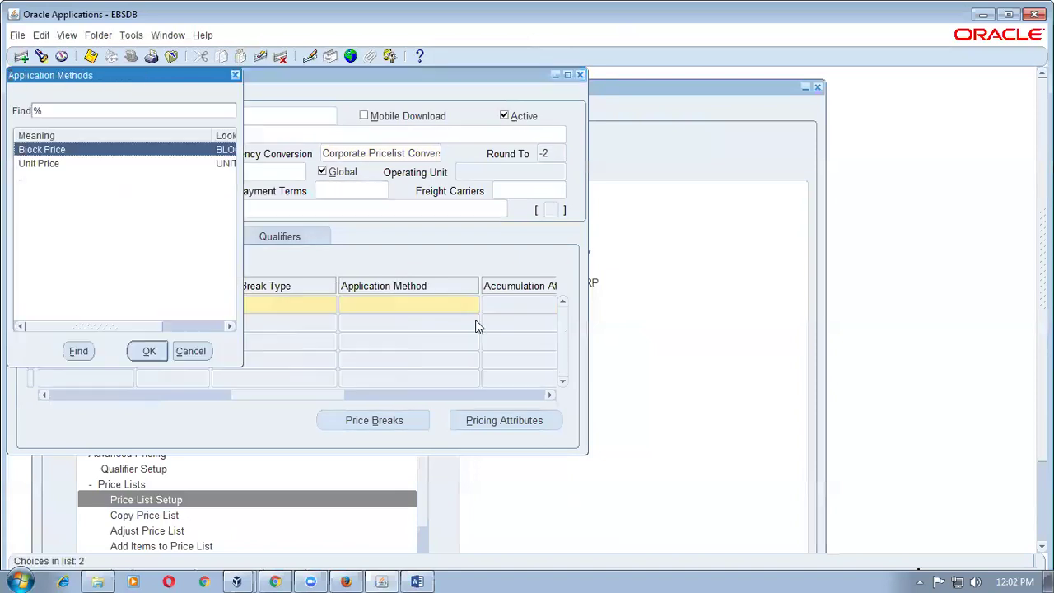
left_click(73, 168)
left_click(149, 350)
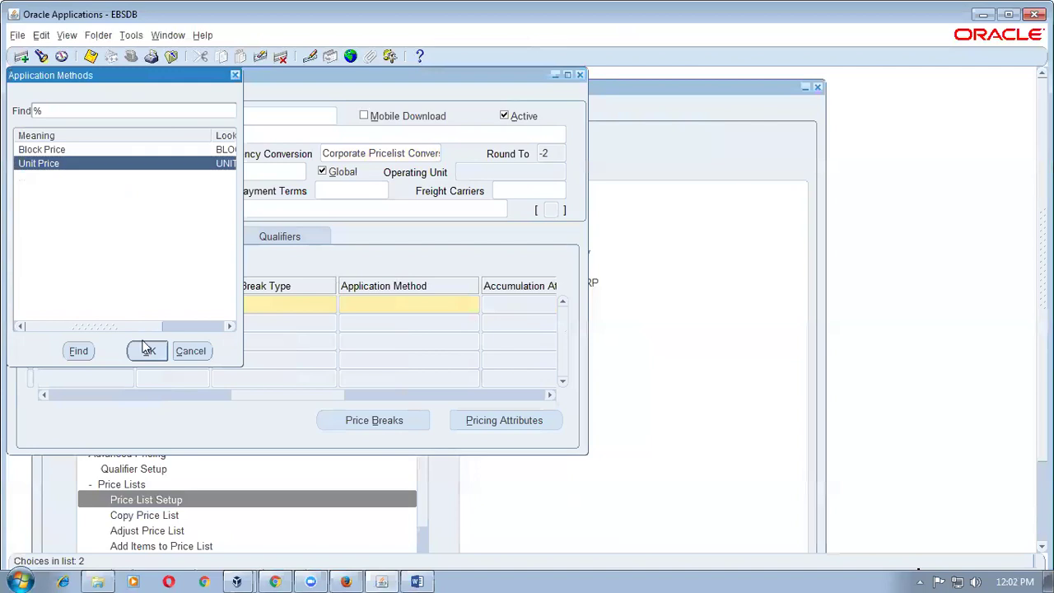
- Open the list line's price breaks and set the first break to quantity 0 to 10 at a price of 10
left_click_drag(348, 396, 301, 397)
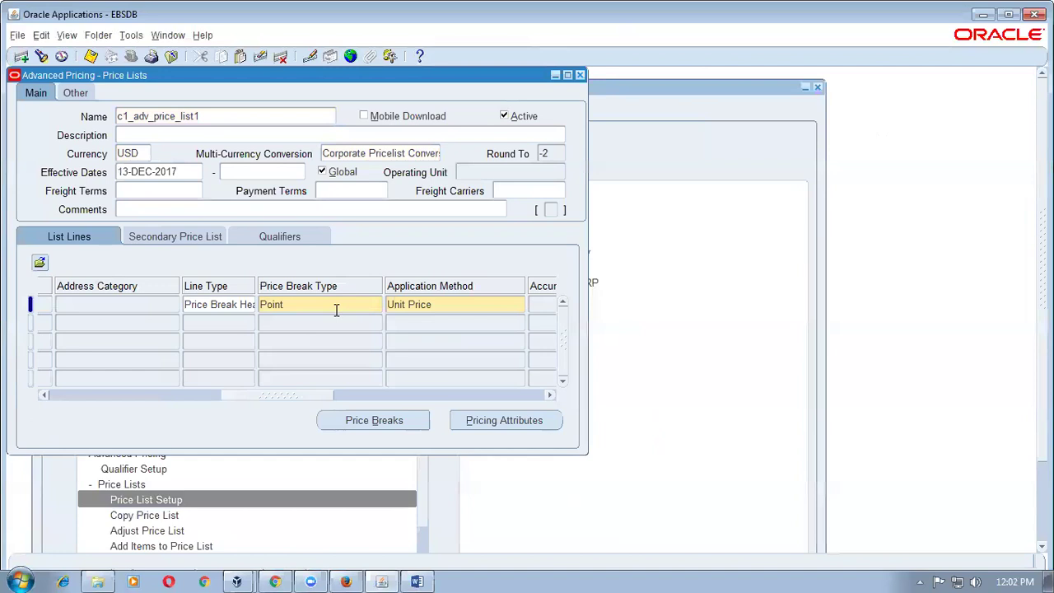
left_click(240, 305)
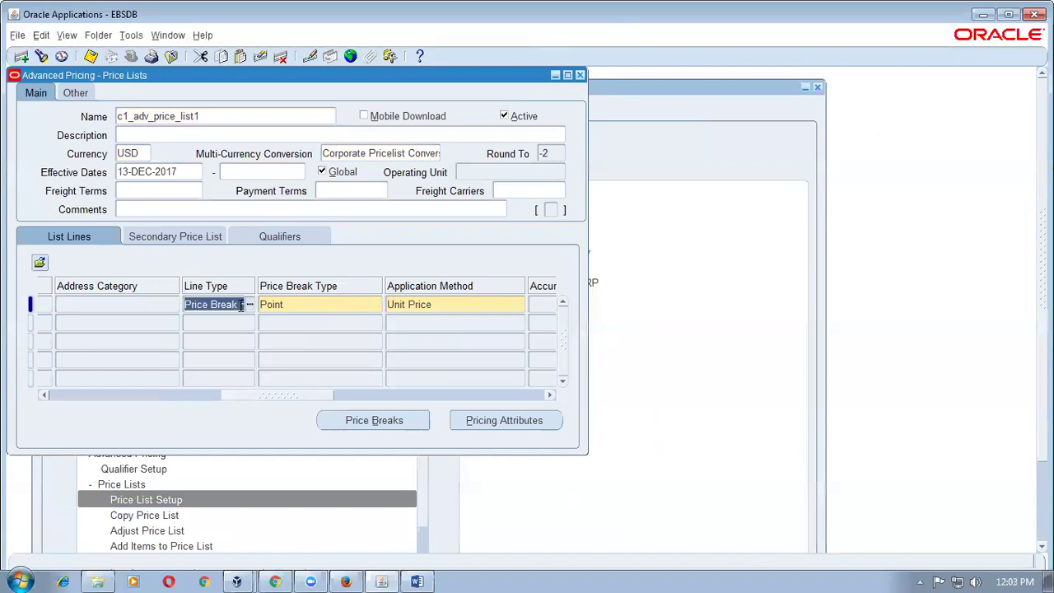
left_click(418, 423)
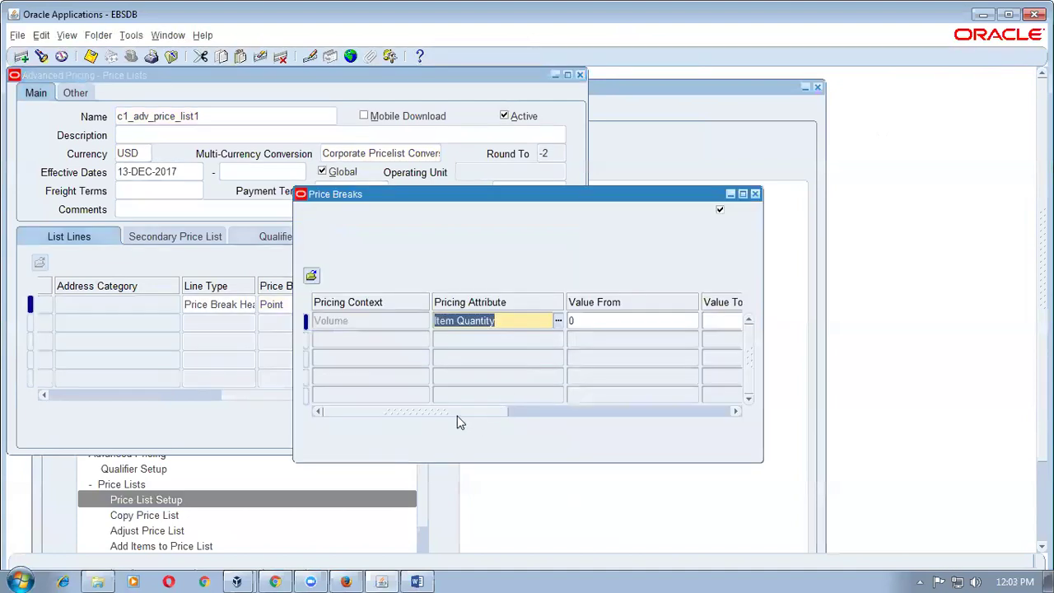
left_click_drag(459, 422, 529, 428)
left_click(563, 325)
type("10")
key("Tab")
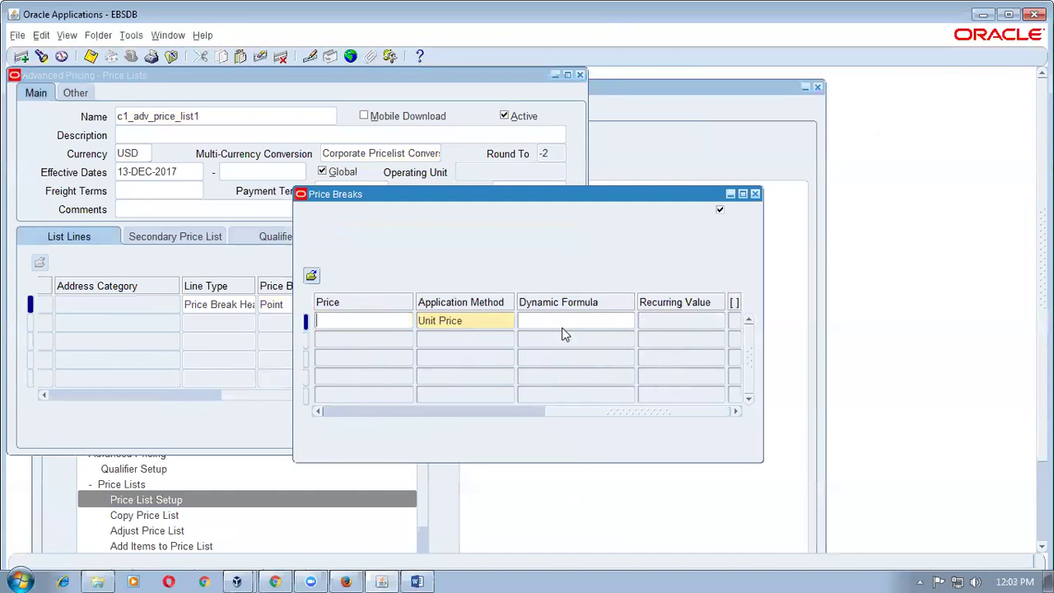
type("10")
- Add a second price break for quantity 10 to 20 at a price of 8
key("Down")
key("Tab")
key("Tab")
type("2")
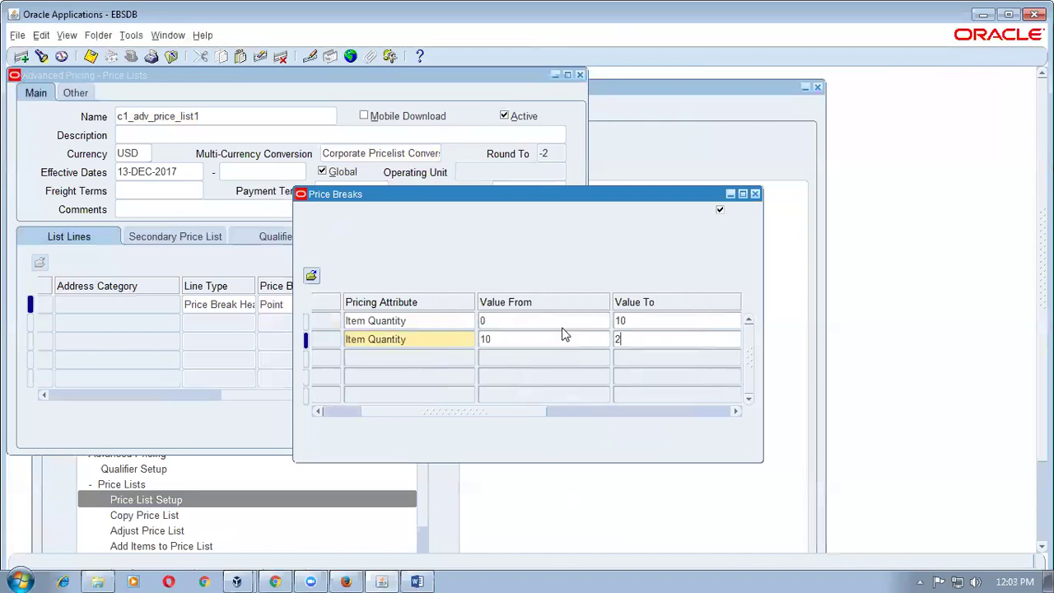
type("0")
key("Tab")
type("8")
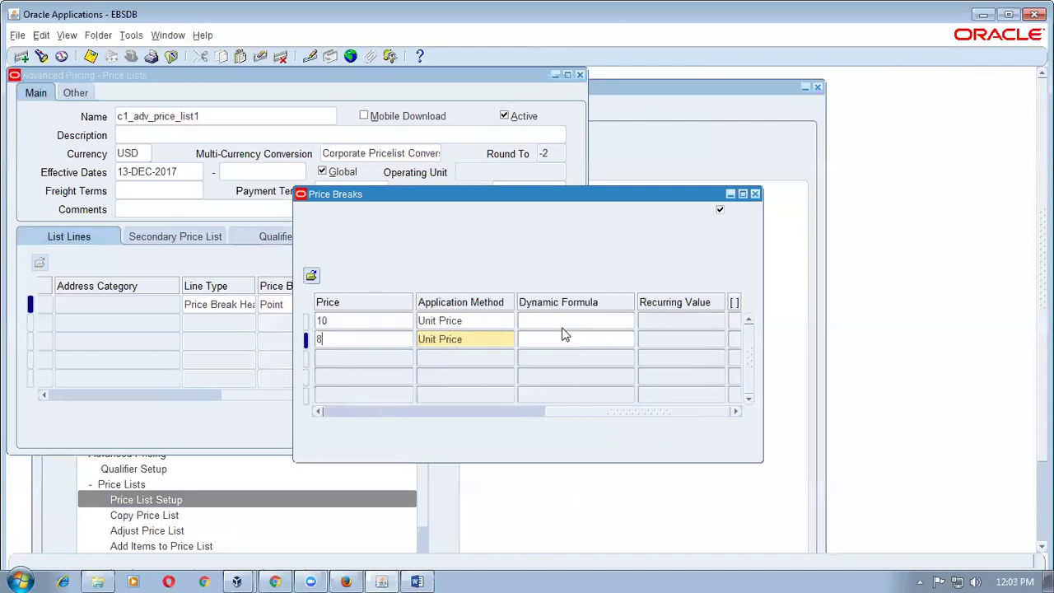
- Add a third price break for quantity 20 to 30 at a price of 6 and save the price list
key("Down")
key("Tab")
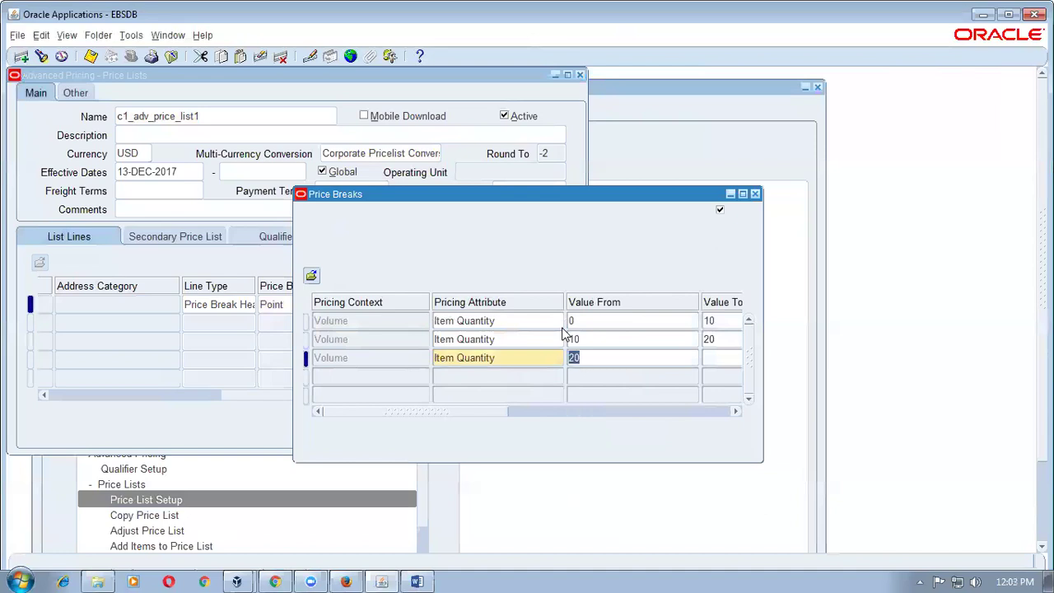
key("Tab")
type("30")
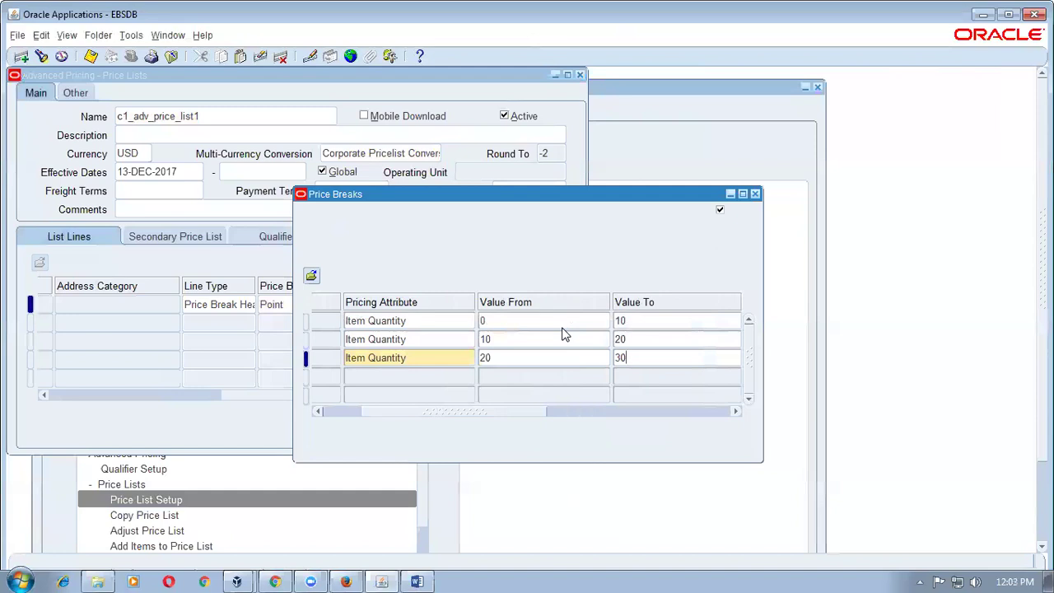
key("Tab")
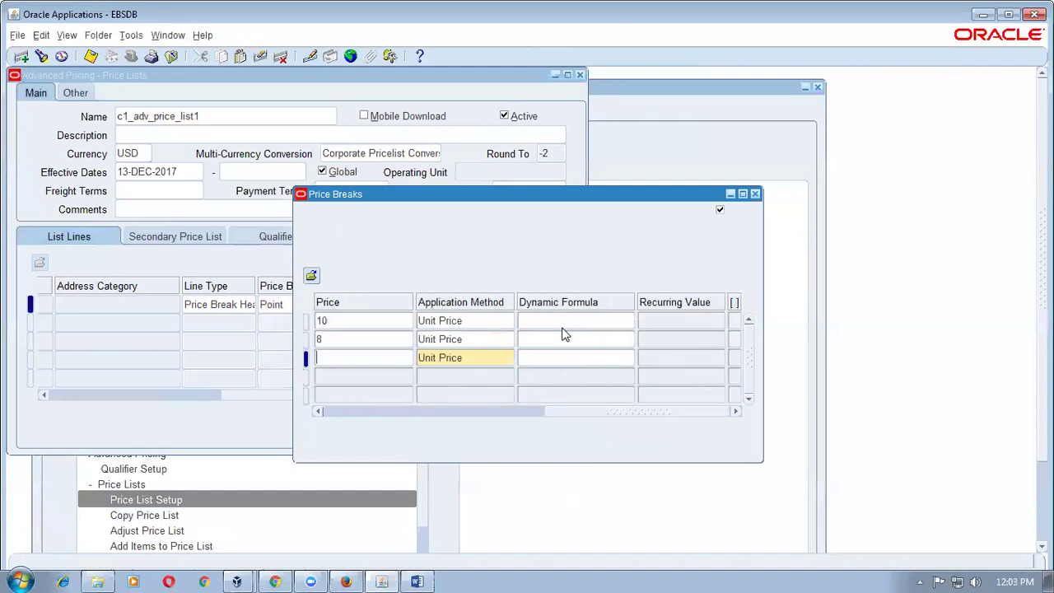
type("6")
key("ctrl+s")
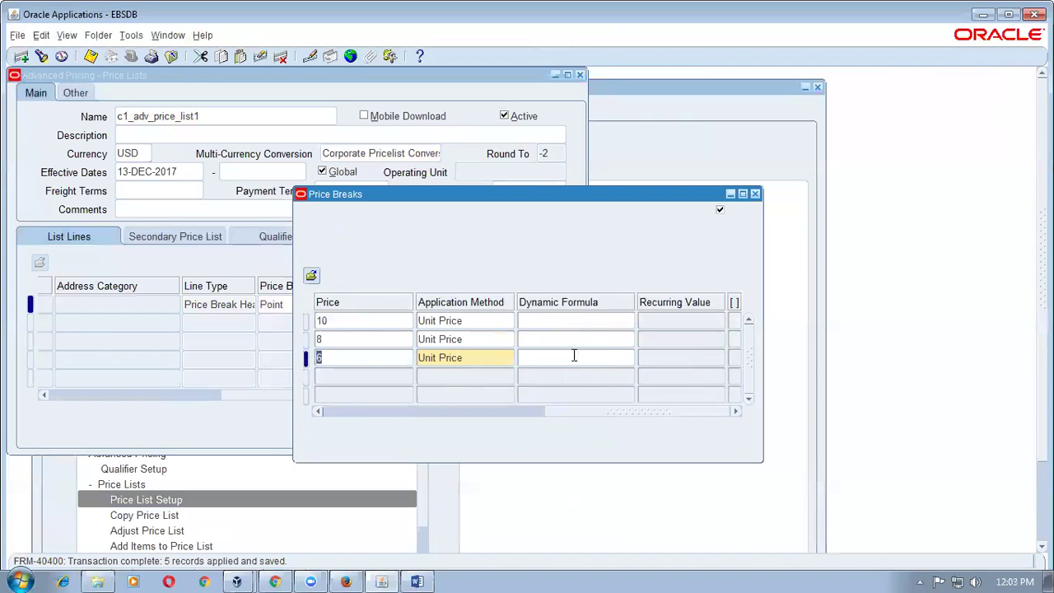
- Review the quantity ranges and prices of the breaks, and close the Price Breaks window
left_click_drag(586, 415, 433, 423)
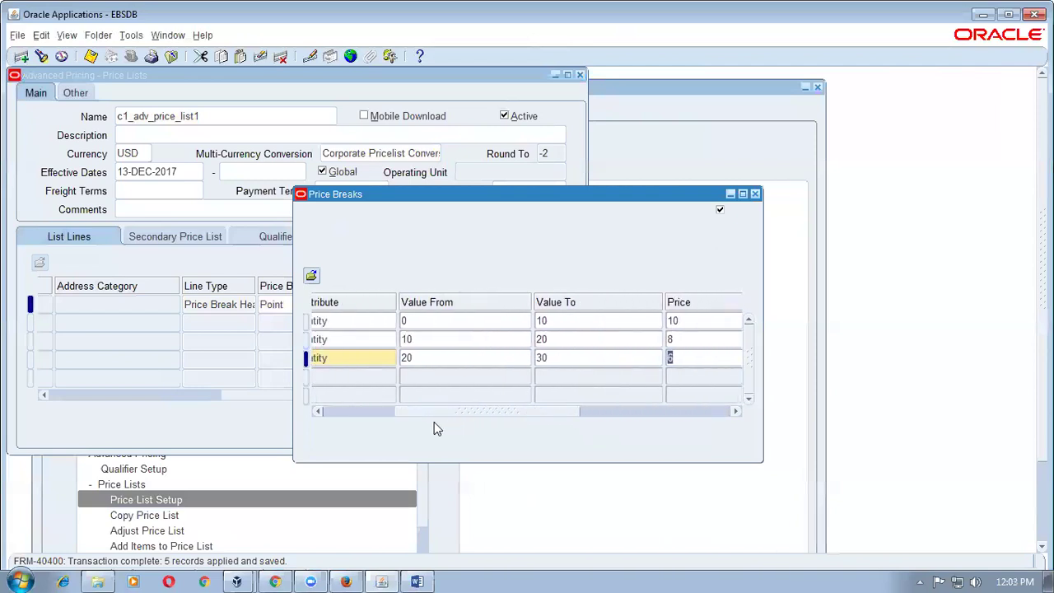
left_click(687, 321)
left_click_drag(590, 417, 435, 428)
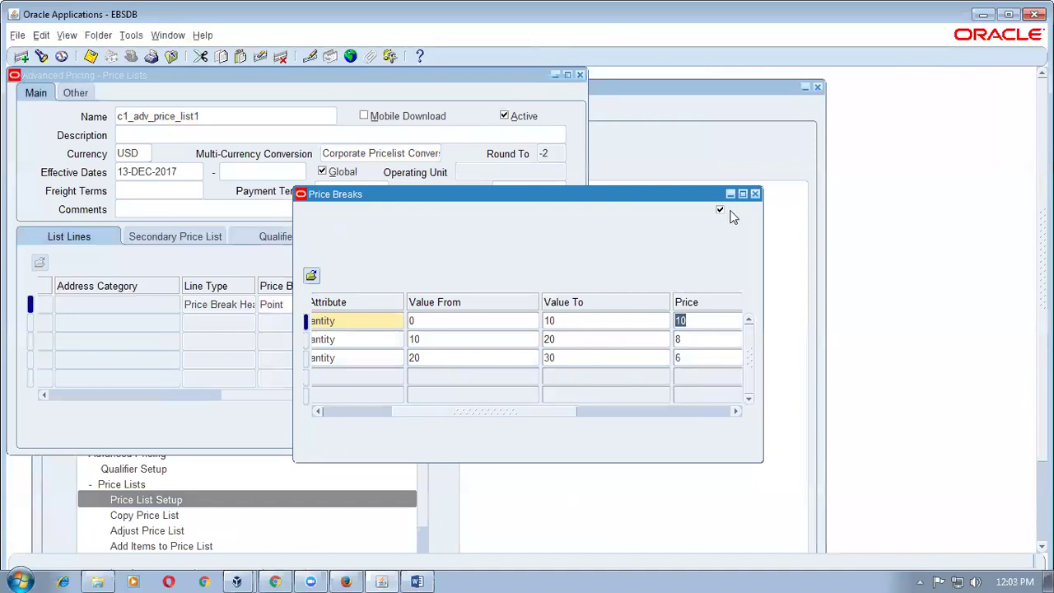
left_click(754, 193)
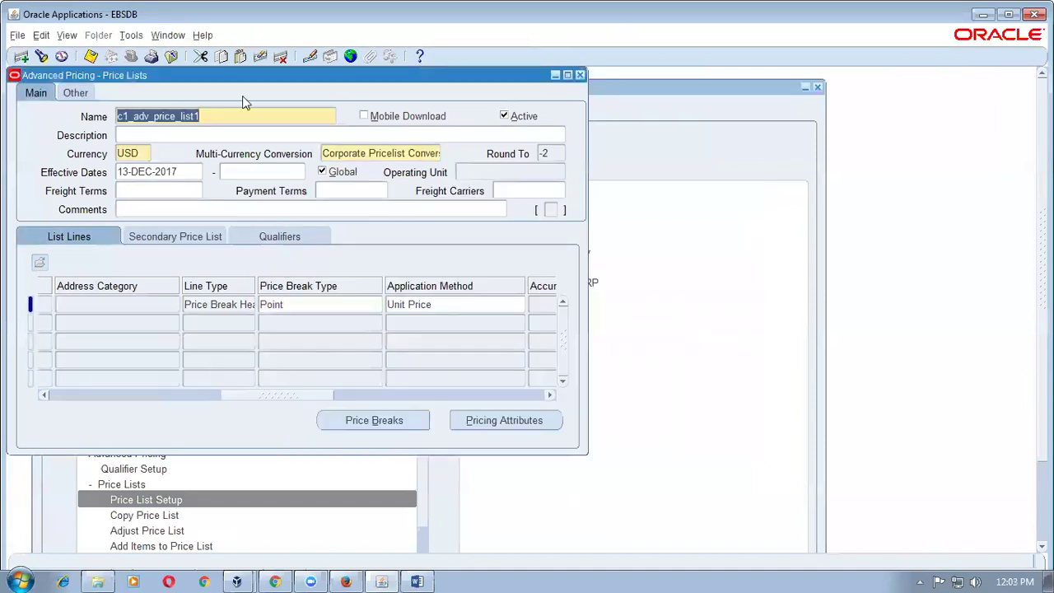
- Open a new purchase requisition and enter the item matching c1%ad% on line 1
left_click(168, 35)
left_click(189, 117)
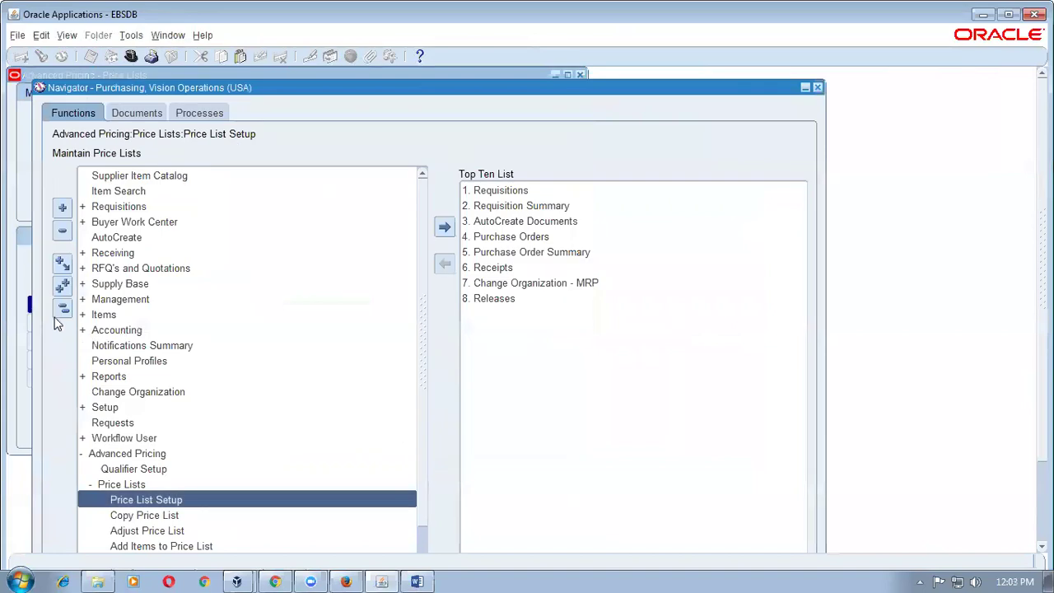
left_click(63, 307)
double_click(519, 190)
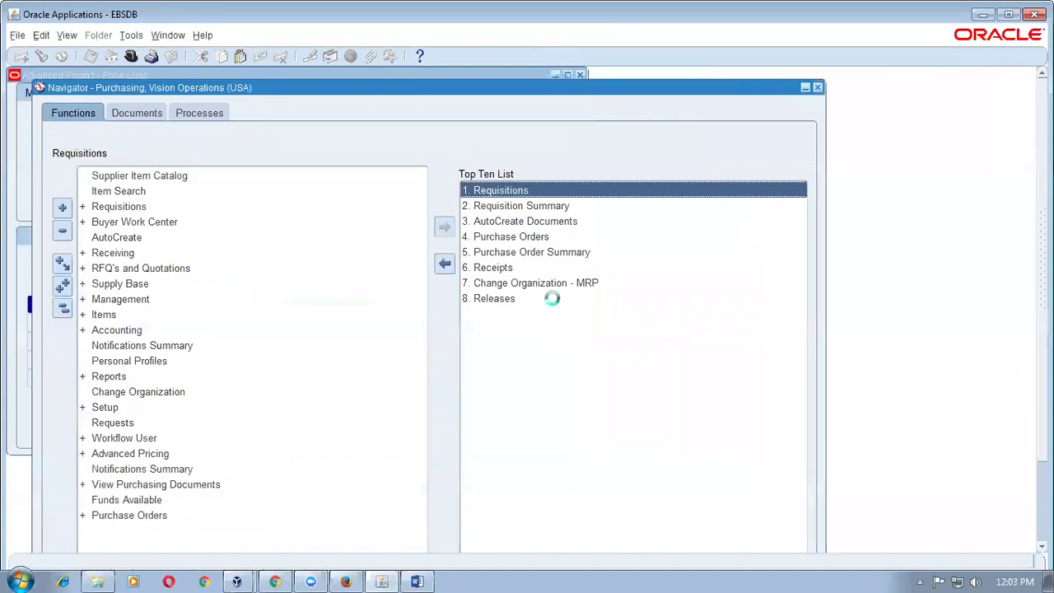
left_click(188, 228)
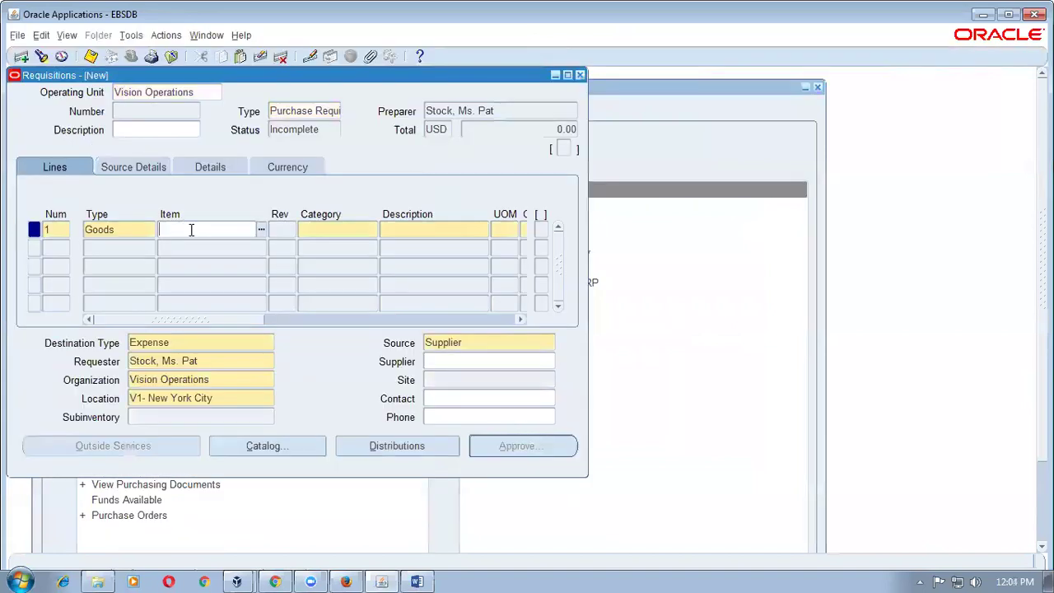
type("c1%ad%")
key("Tab")
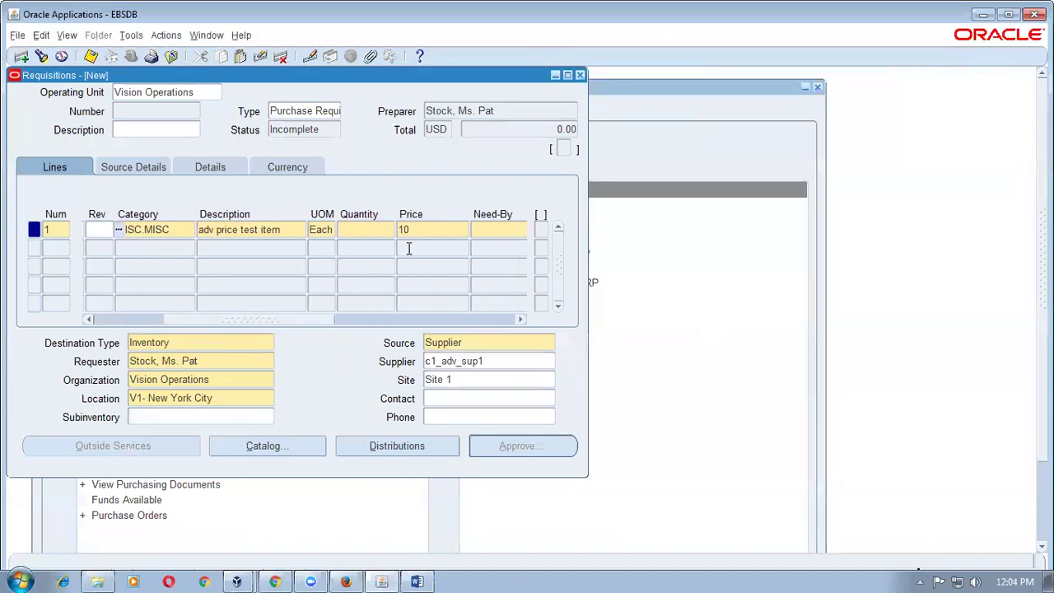
- Set the requisition line's quantity to 11, 21 and 31 in turn to test the defaulted price at each break
left_click(354, 229)
type("11")
key("Tab")
left_click(356, 229)
type("21")
key("Tab")
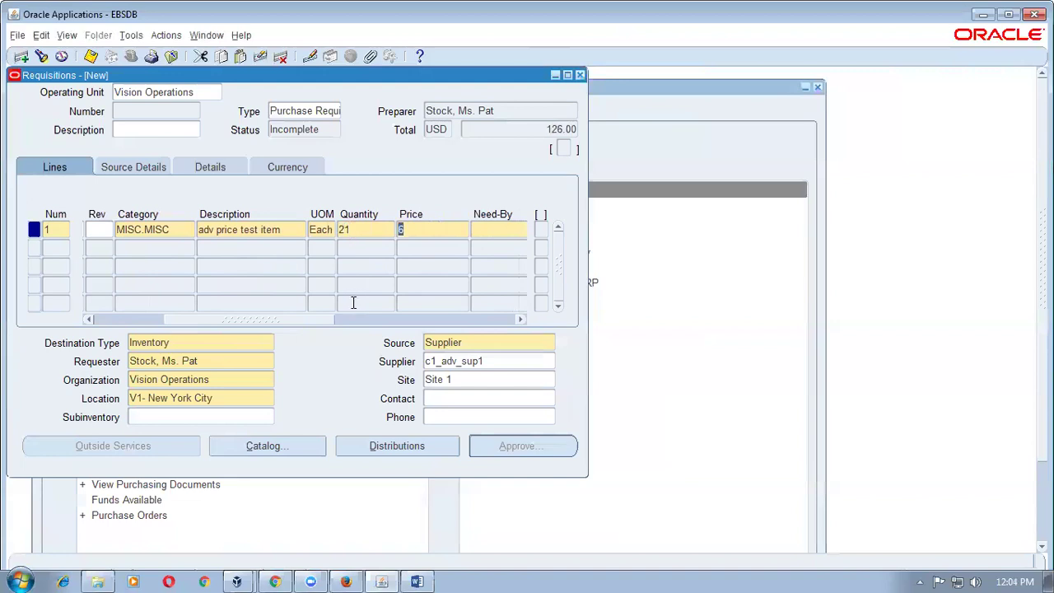
left_click(363, 231)
type("31")
key("Tab")
- Close the requisition without entering a need-by date or saving it
left_click(578, 75)
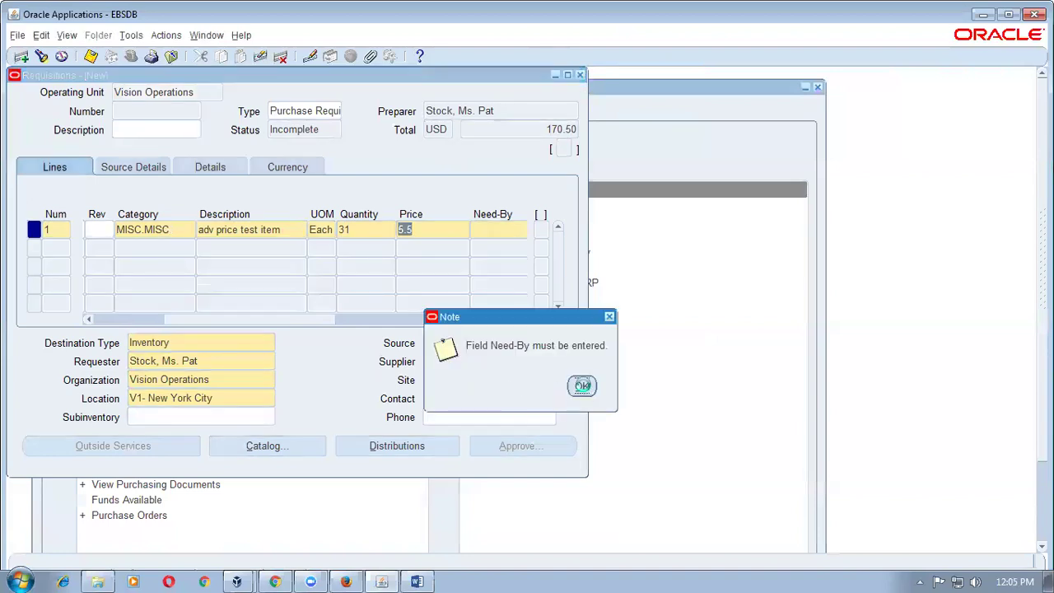
left_click(581, 385)
left_click(531, 352)
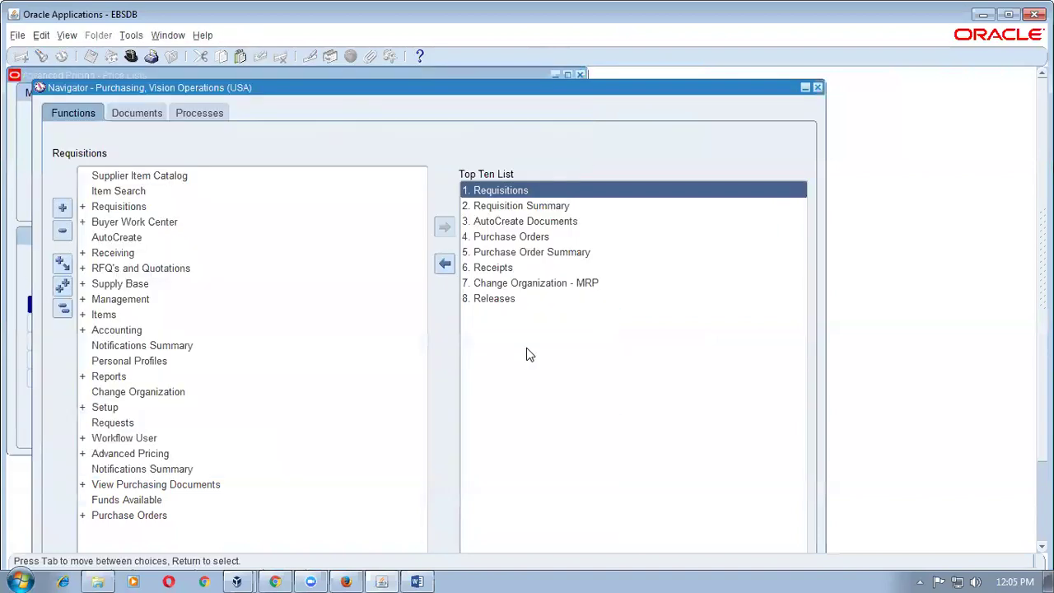
- Open a new standard purchase order and set its supplier to c1_adv_sup1
double_click(484, 236)
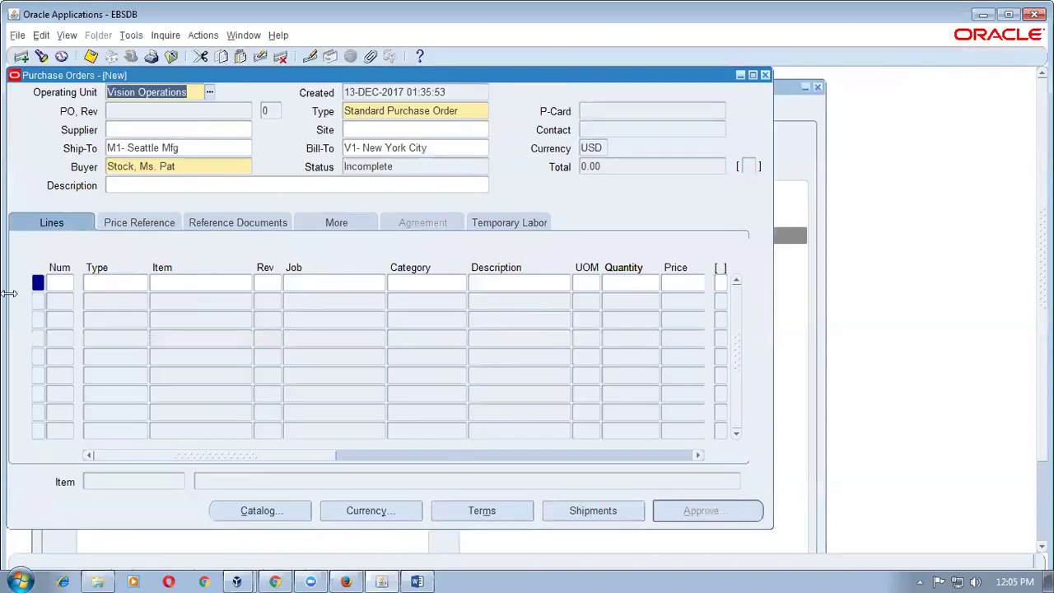
left_click(141, 132)
type("c1_adv_sup1")
key("Tab")
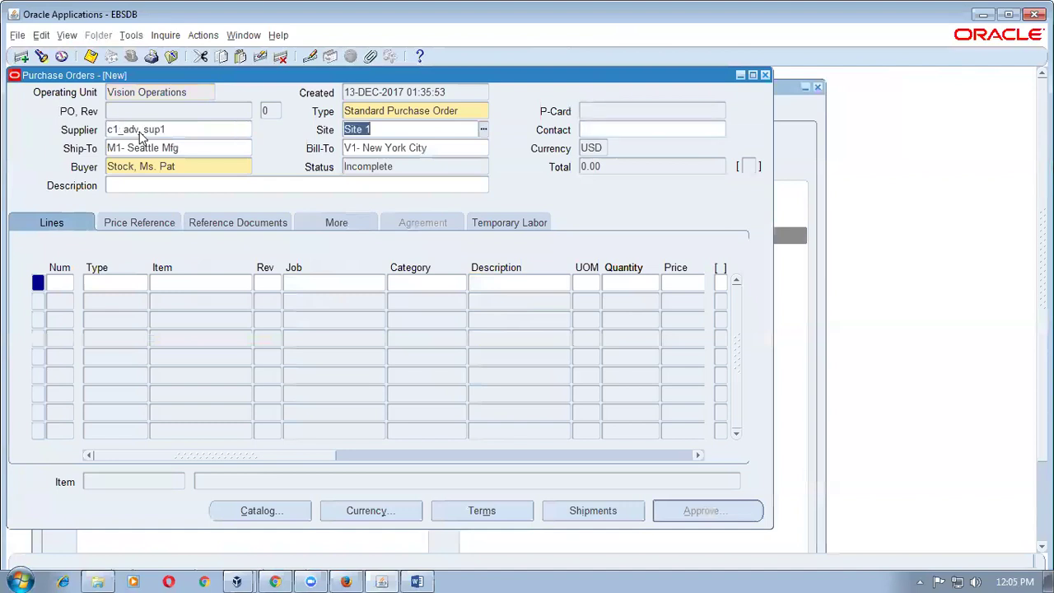
- Reference contract 6676 on line 1 of the purchase order
left_click(236, 226)
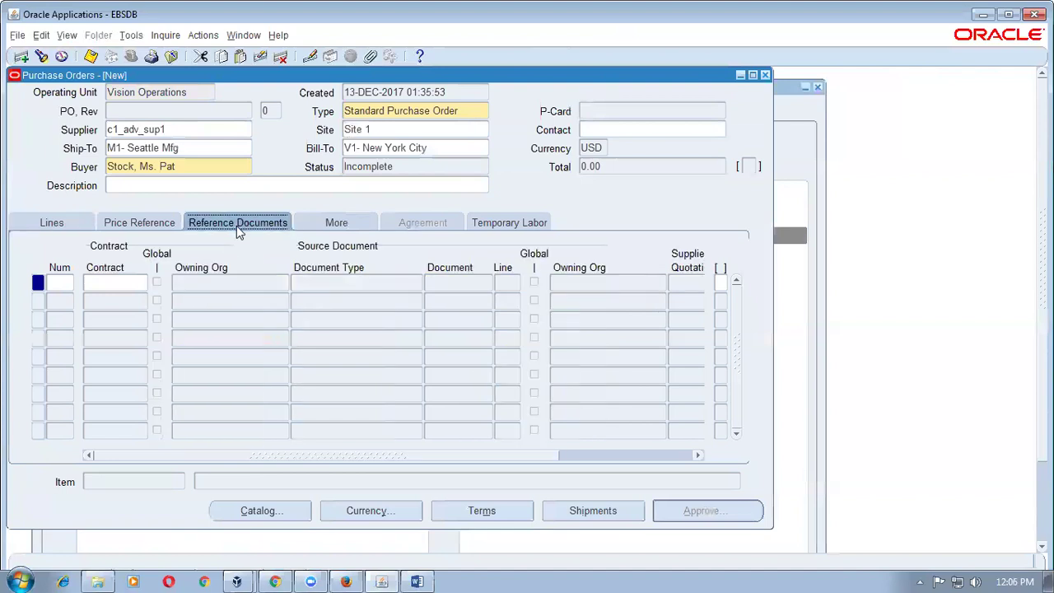
left_click(134, 282)
type("6070")
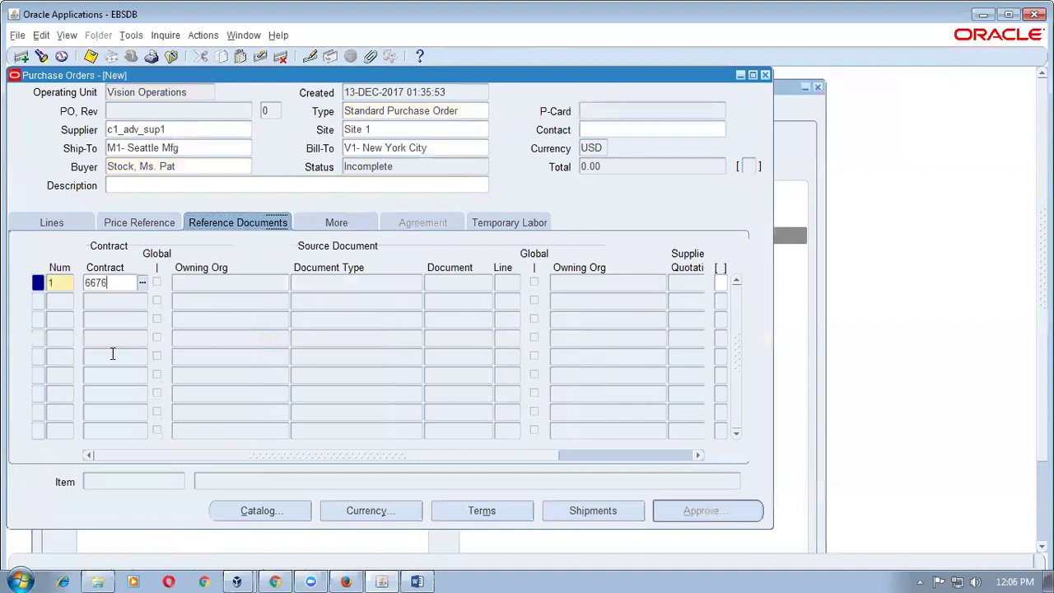
key("Tab")
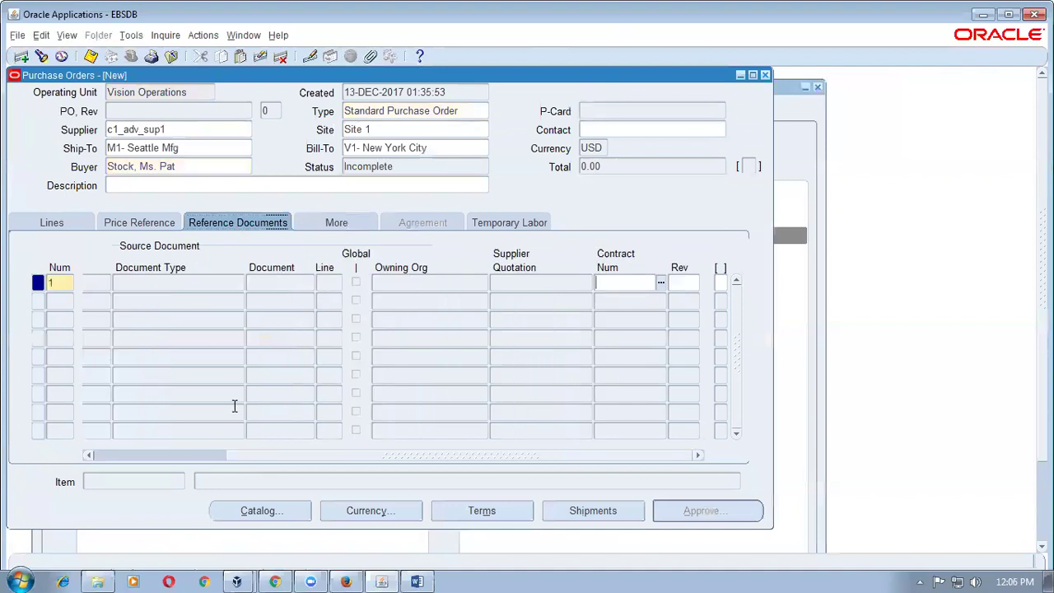
left_click(267, 454)
double_click(106, 282)
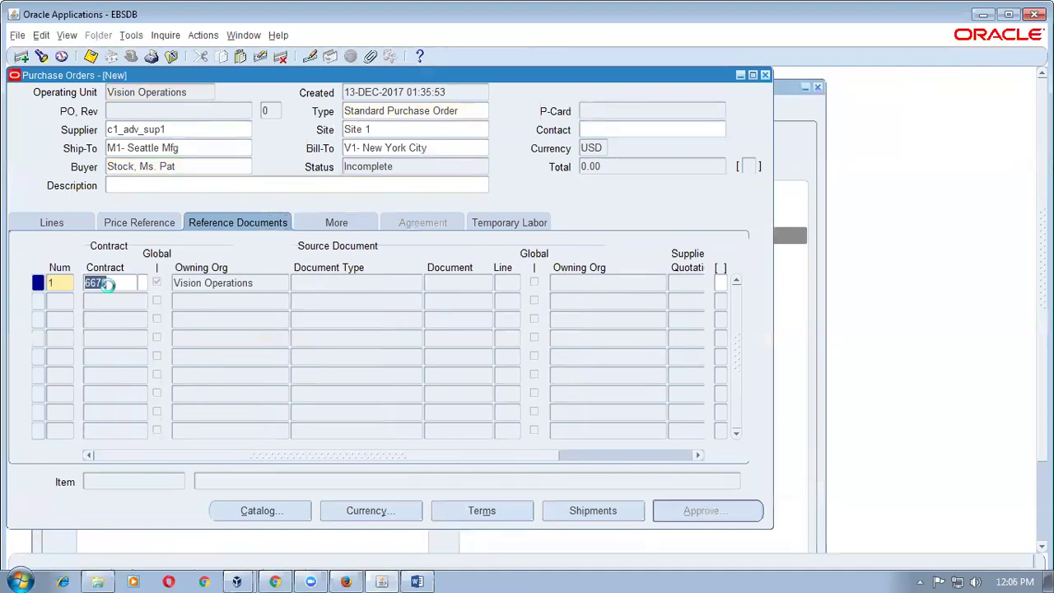
- Enter the item c1_adv_price_test on the purchase order line, searching with c1%ad%
left_click(51, 223)
type("c1%ad")
type("v")
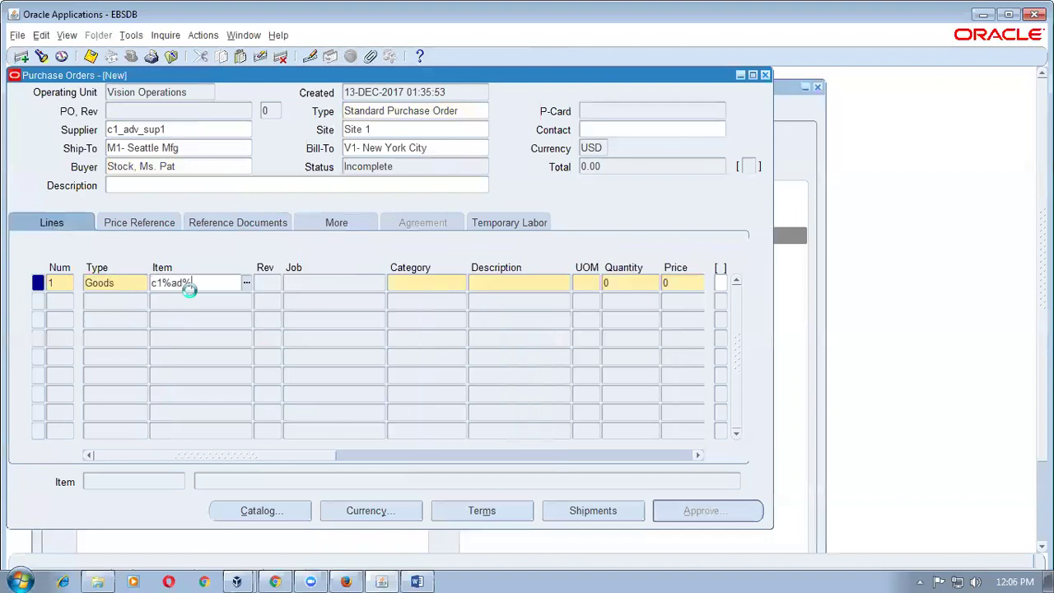
key("Tab")
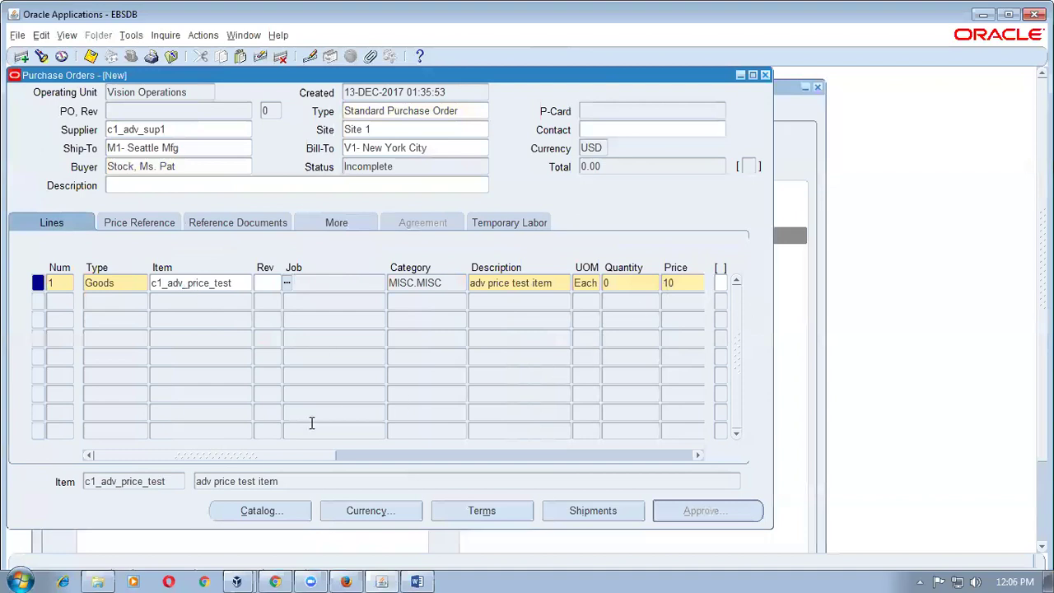
- Set the purchase order line's quantity to 11, 21 and 31 in turn to test the defaulted price at each break
left_click_drag(287, 455, 323, 455)
left_click(535, 283)
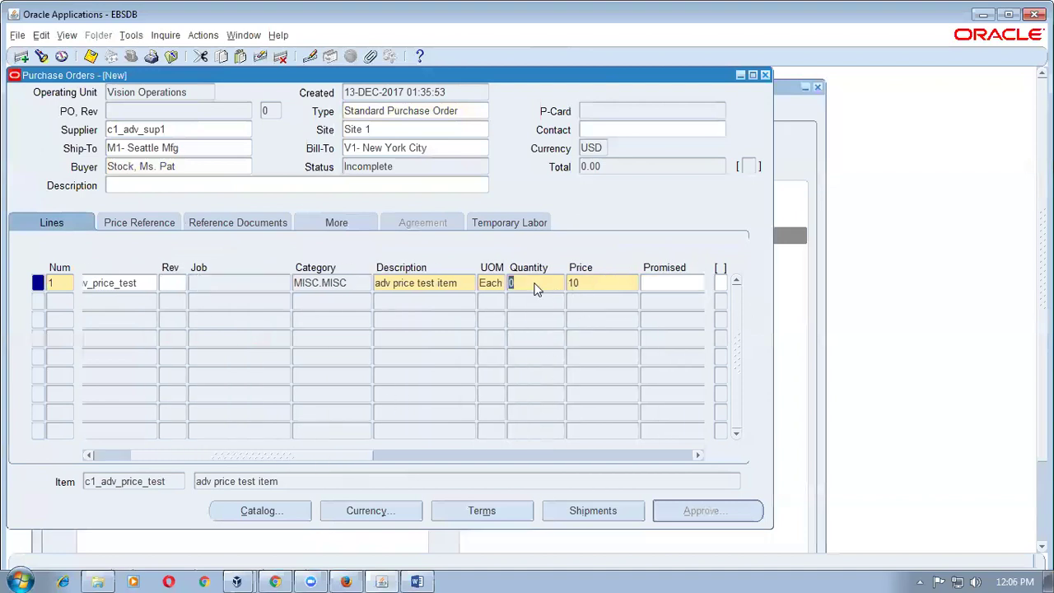
type("11")
key("Tab")
left_click(531, 282)
type("21")
key("Tab")
left_click(545, 284)
type("31")
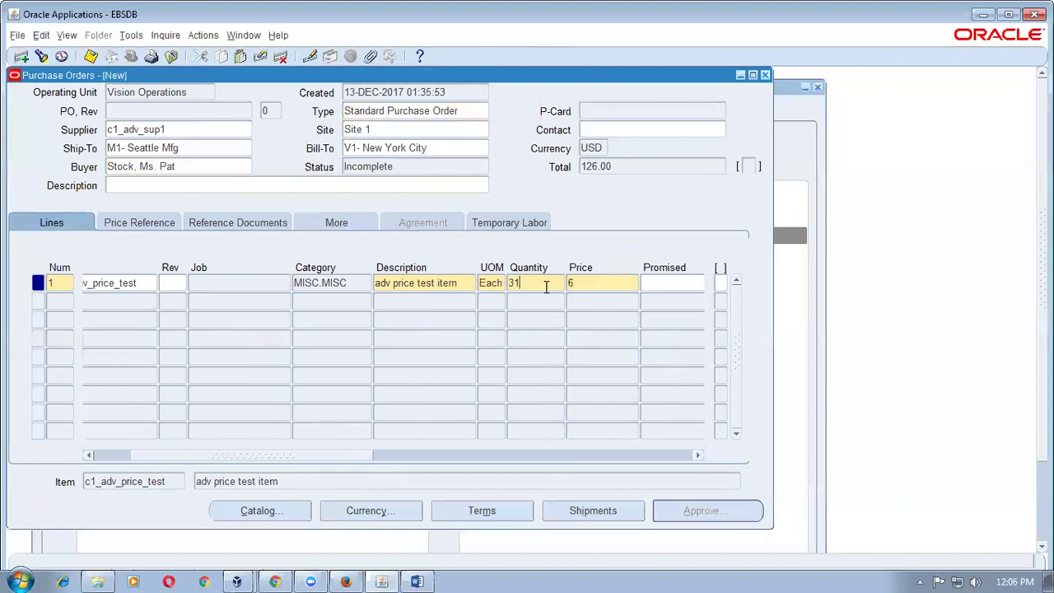
key("Tab")
- Clear the purchase order line and re-enter item c1_adv_price_test with a quantity of 31
key("F6")
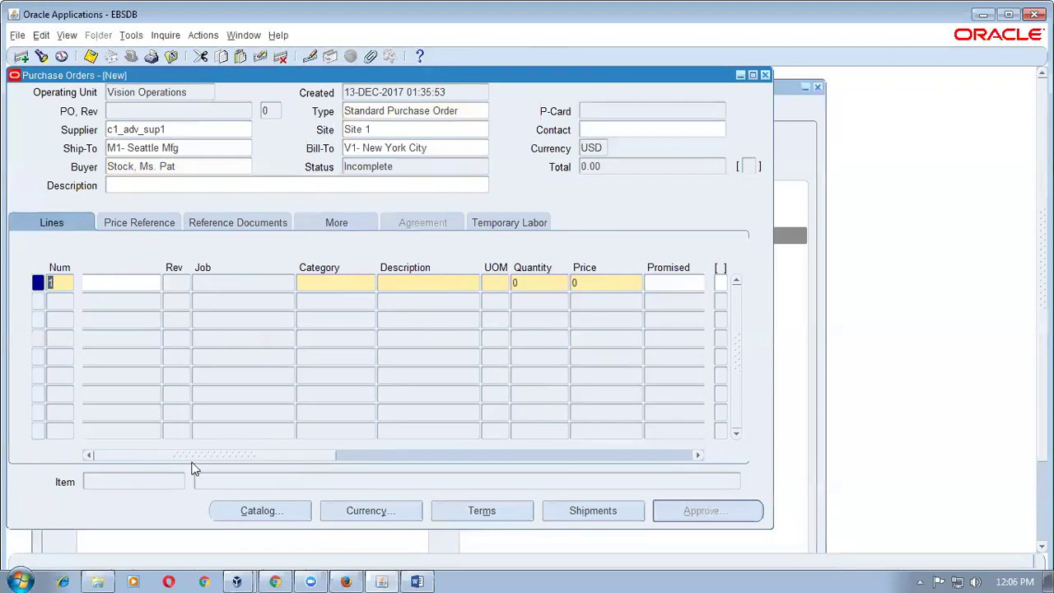
left_click(209, 280)
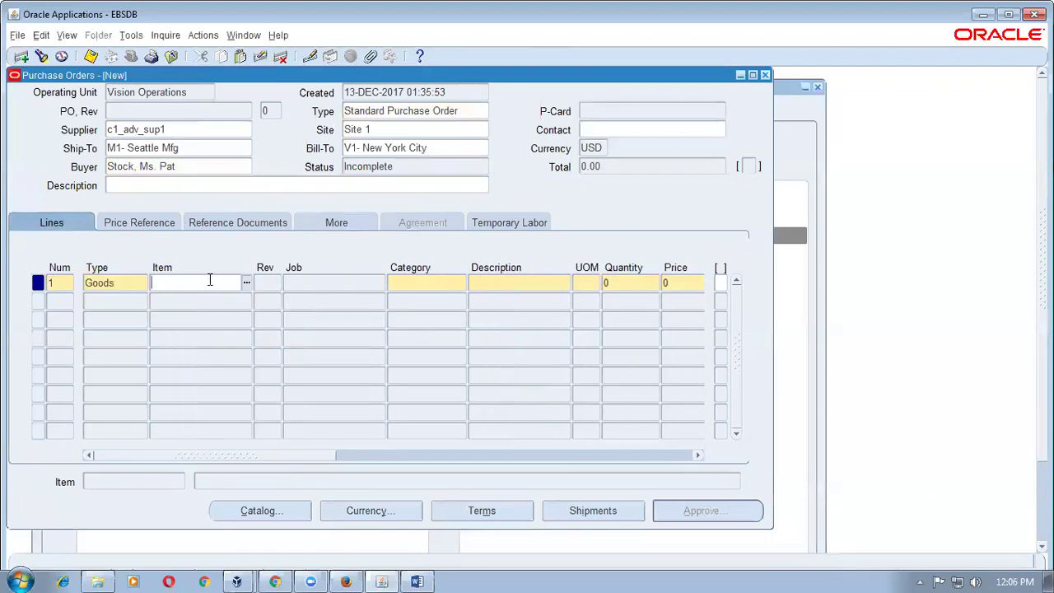
type("c1%ad%")
key("Tab")
left_click(613, 284)
type("31")
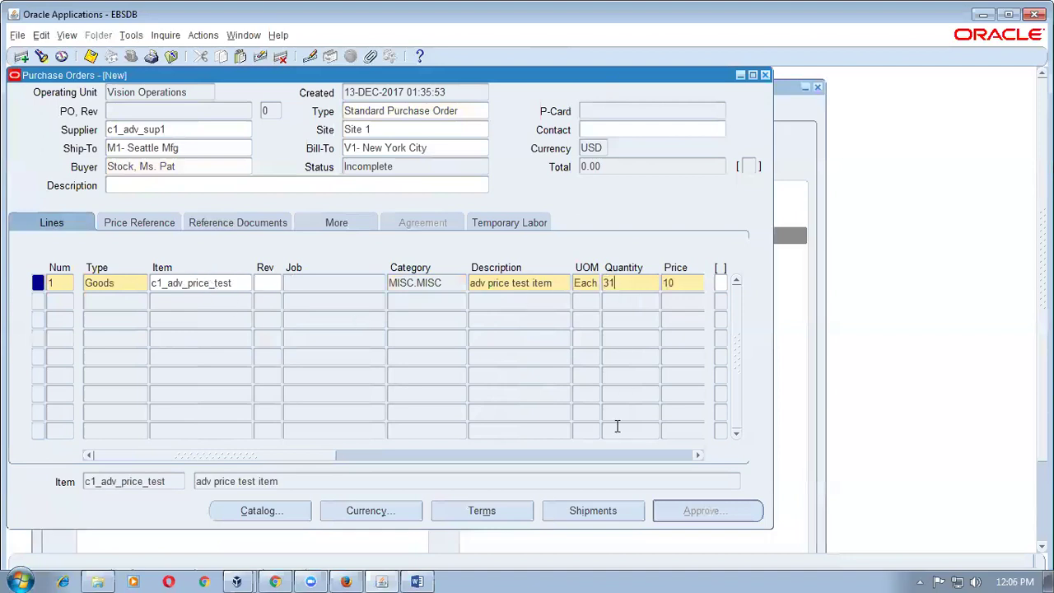
key("Tab")
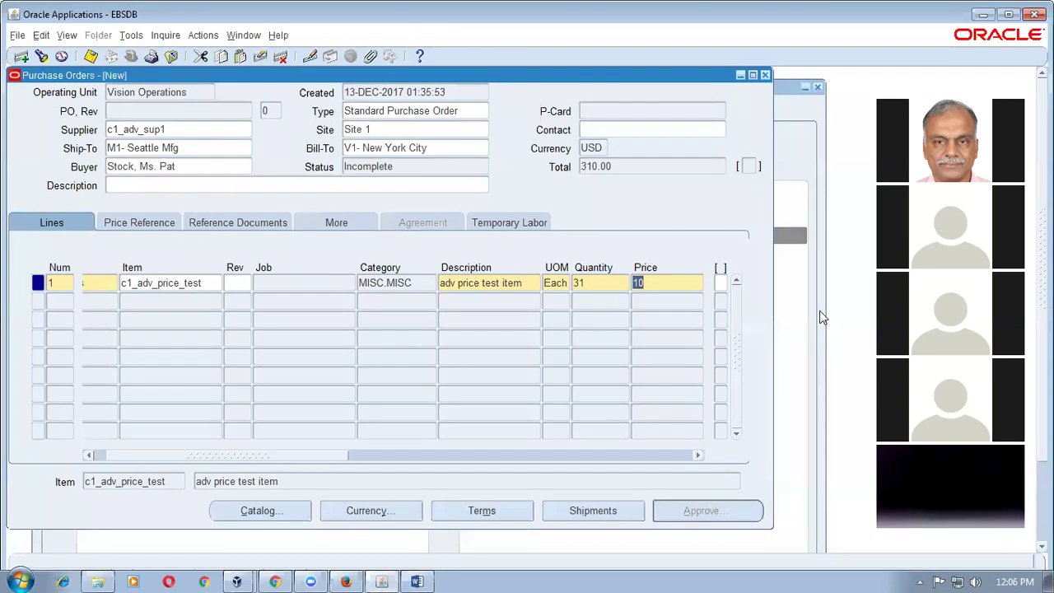
- Examine the item, description, quantity and price on the purchase order line
left_click(902, 115)
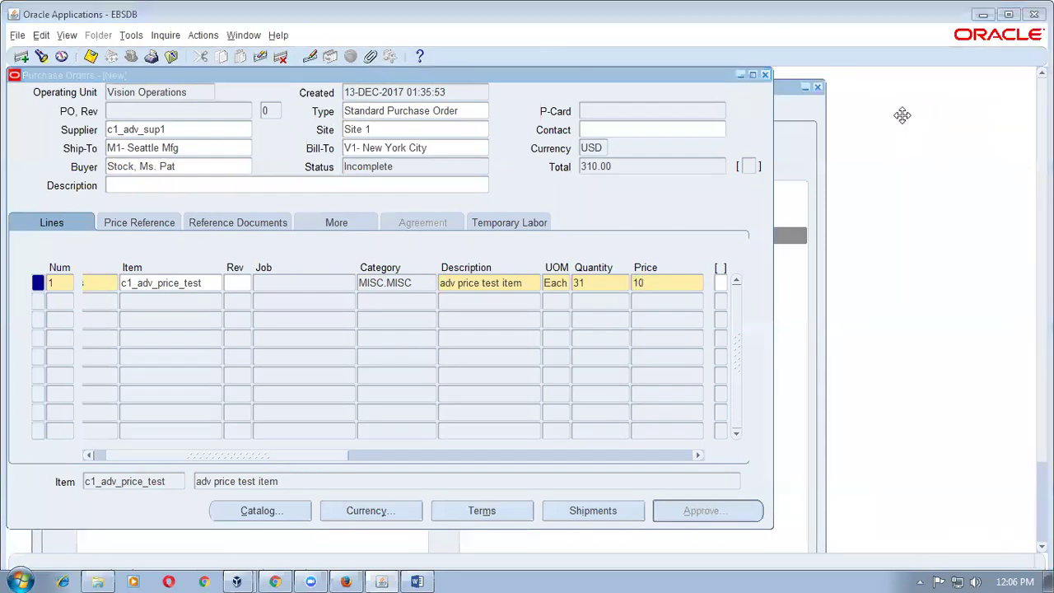
left_click(586, 286)
left_click(515, 286)
left_click(643, 285)
left_click(614, 281)
left_click(527, 284)
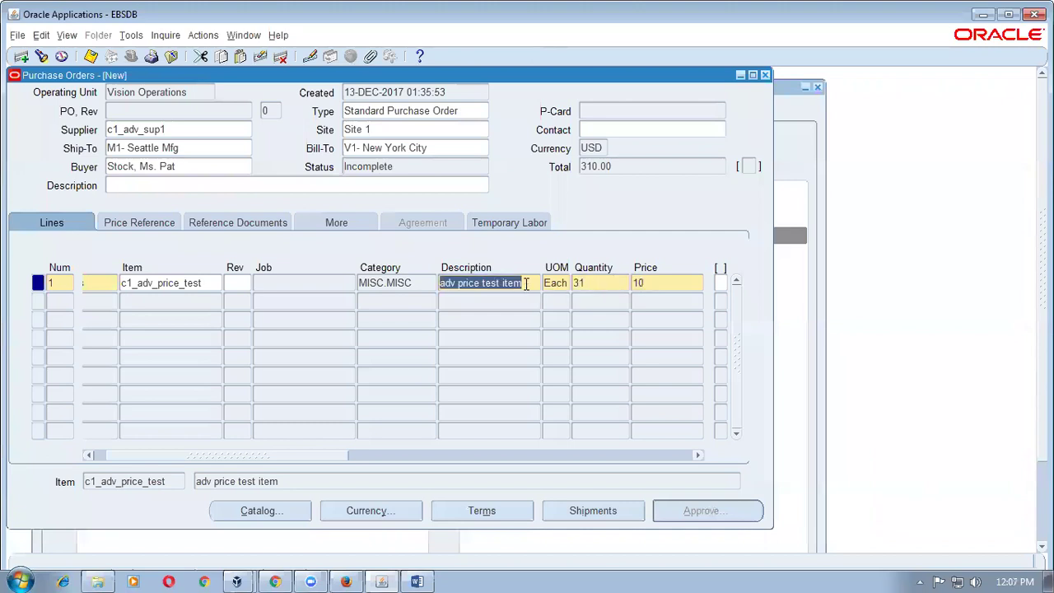
left_click(173, 284)
left_click_drag(265, 458, 194, 459)
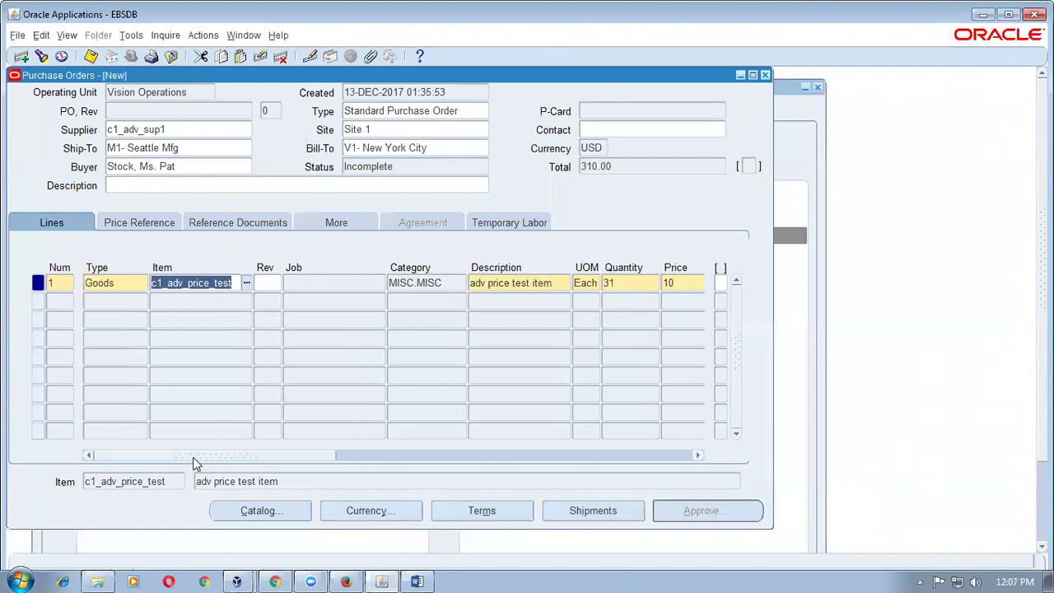
- Change the purchase order line's quantity to 11 and then 21 to retest the price breaks
left_click(628, 284)
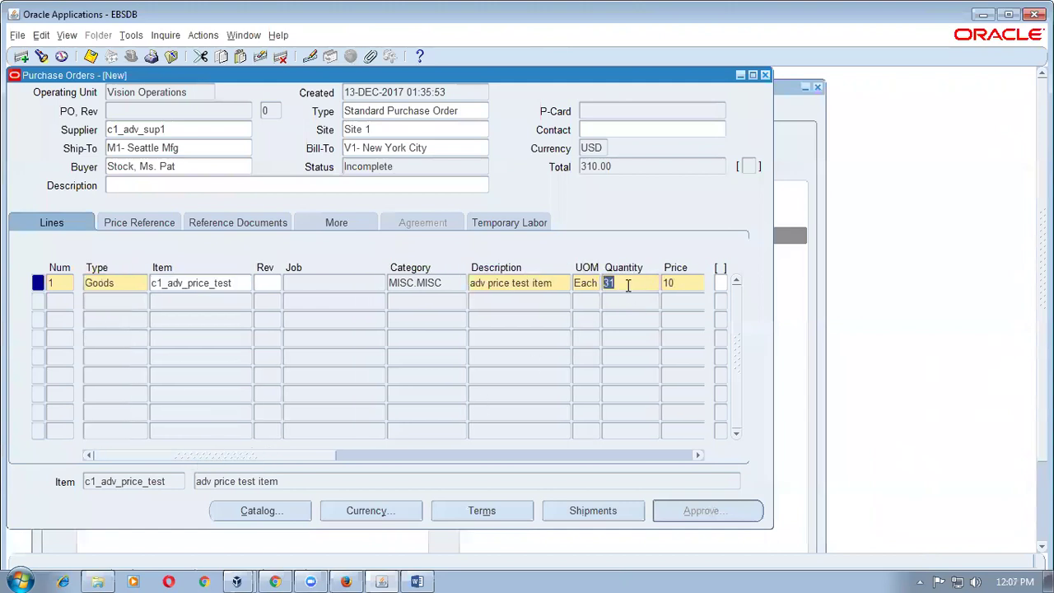
type("11")
key("Tab")
left_click(594, 287)
type("21")
key("Tab")
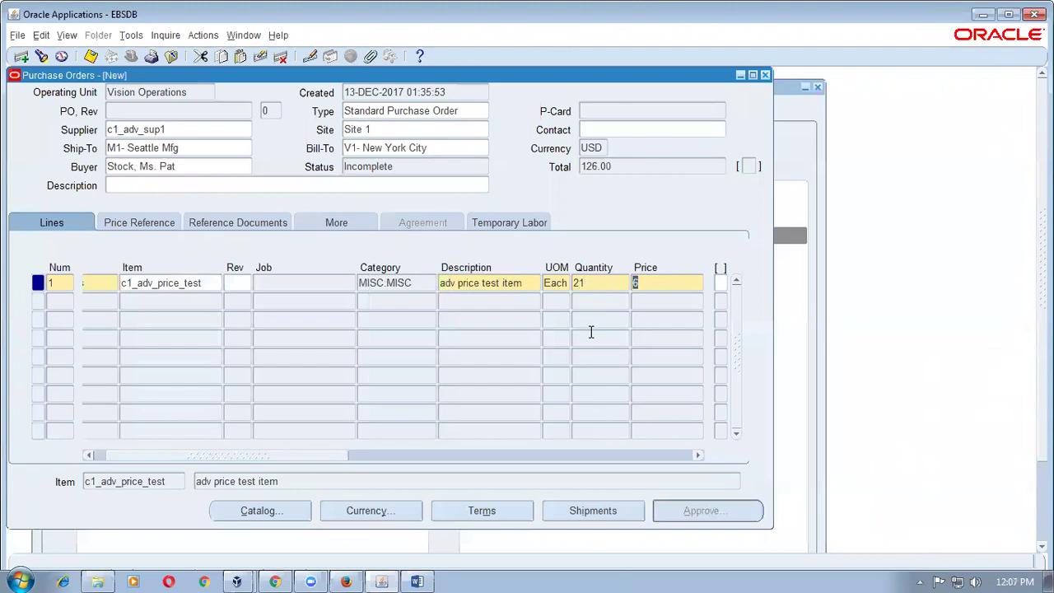
- Close the purchase order without saving the changes
left_click(589, 286)
left_click(765, 76)
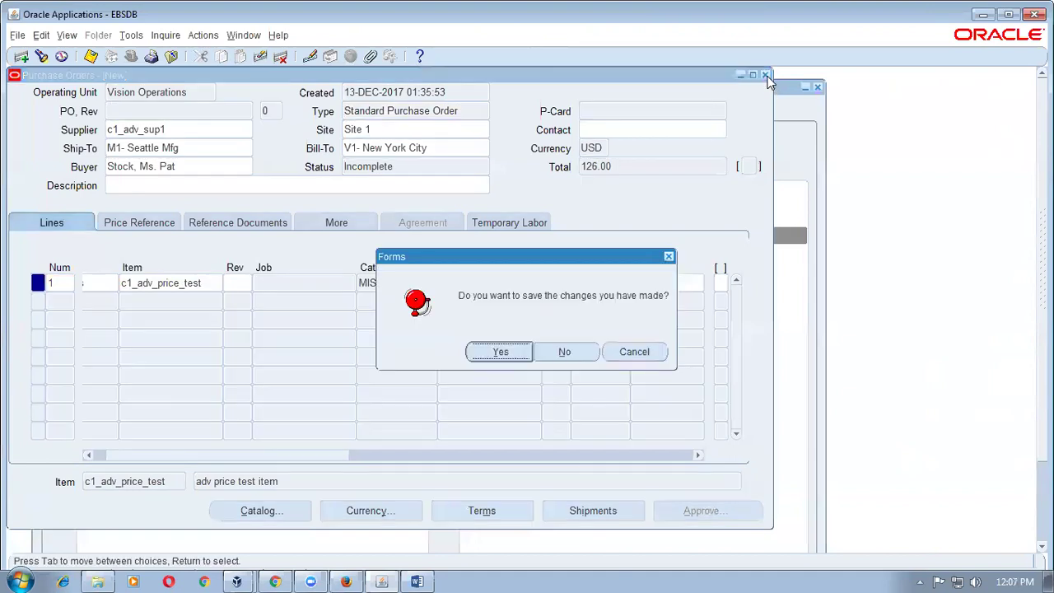
left_click(563, 353)
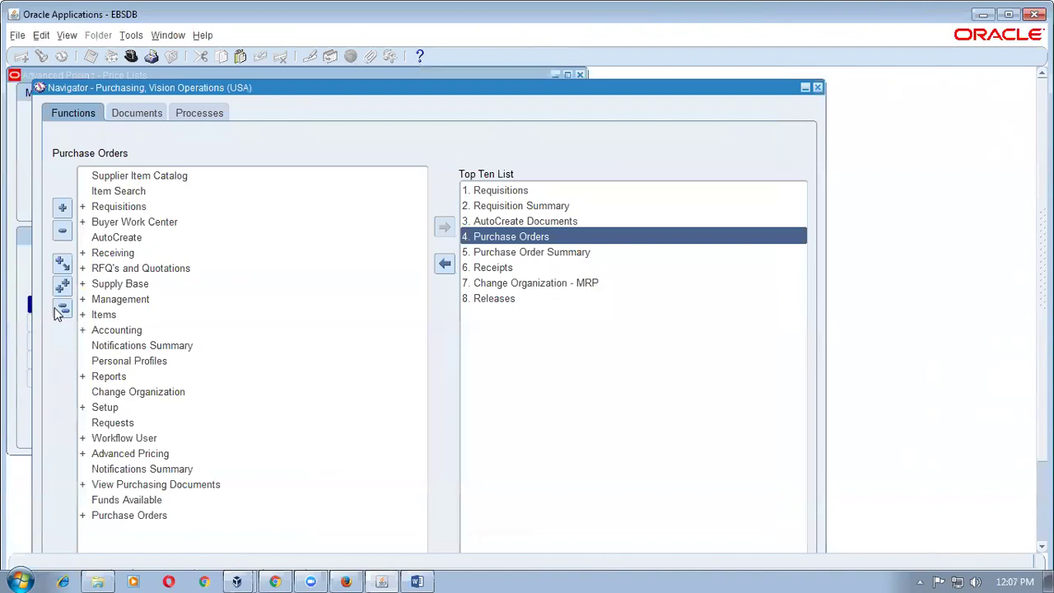
- Return to the advanced pricing price list c1_adv_price_list1 and close it
left_click(60, 310)
left_click(16, 158)
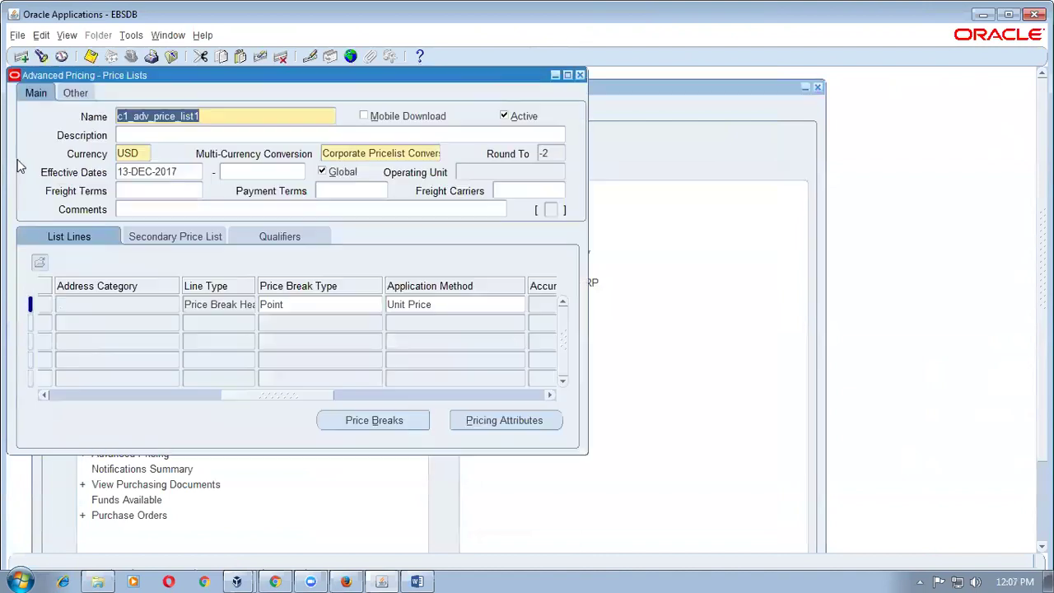
left_click(582, 75)
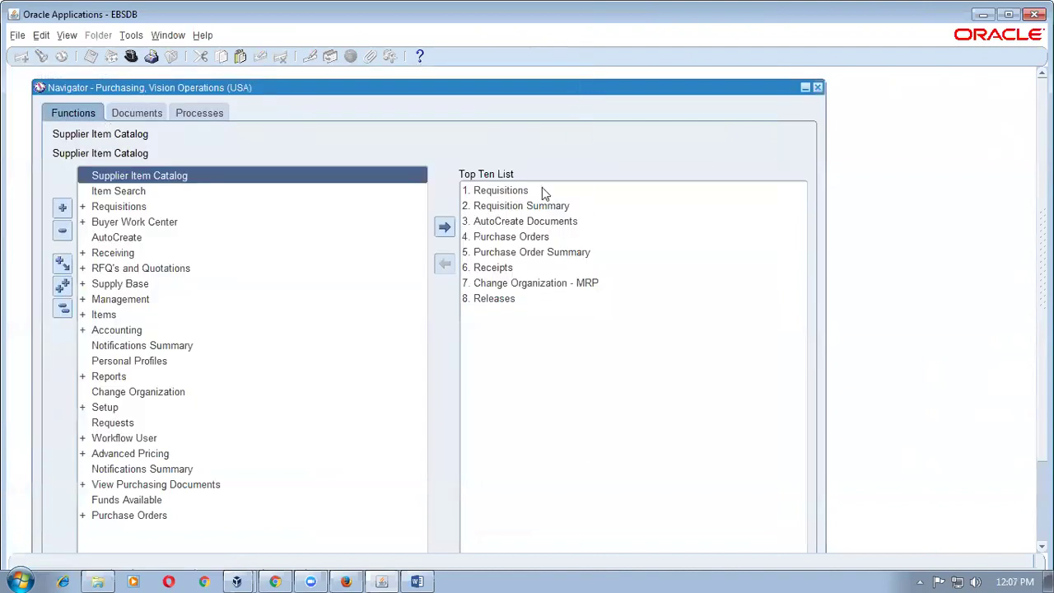
- Switch to Windows Explorer and open the Pricing_Attribute_Management Word document from the QC_OM_Docs folder
left_click(218, 314)
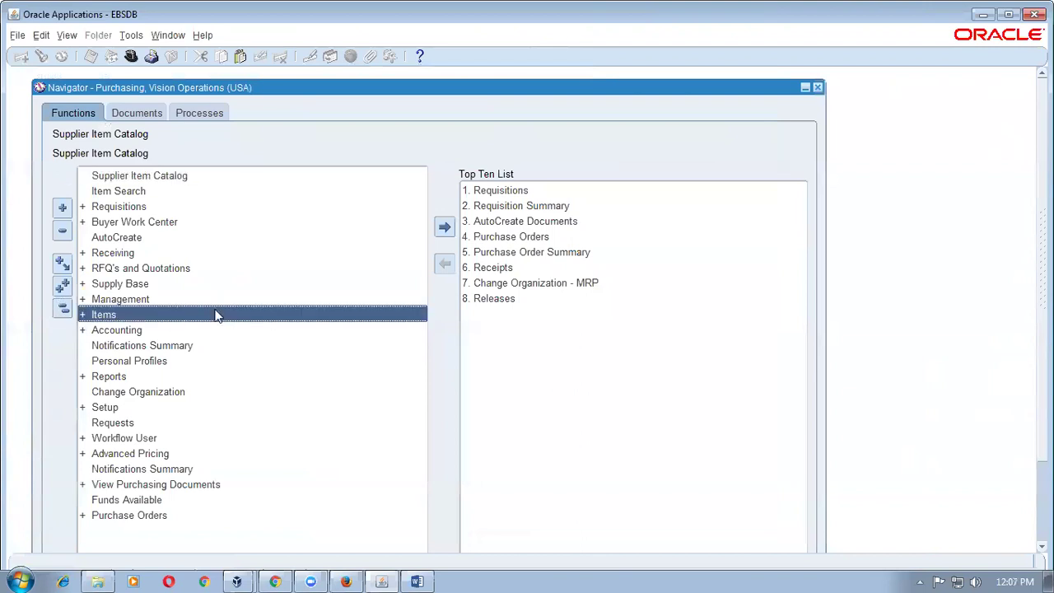
left_click(101, 577)
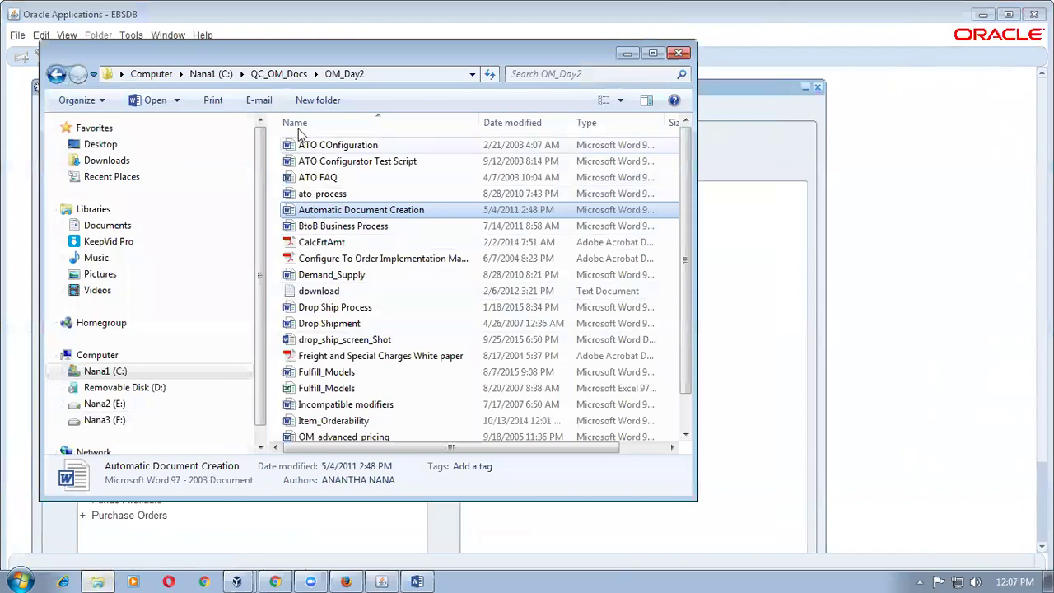
left_click(278, 73)
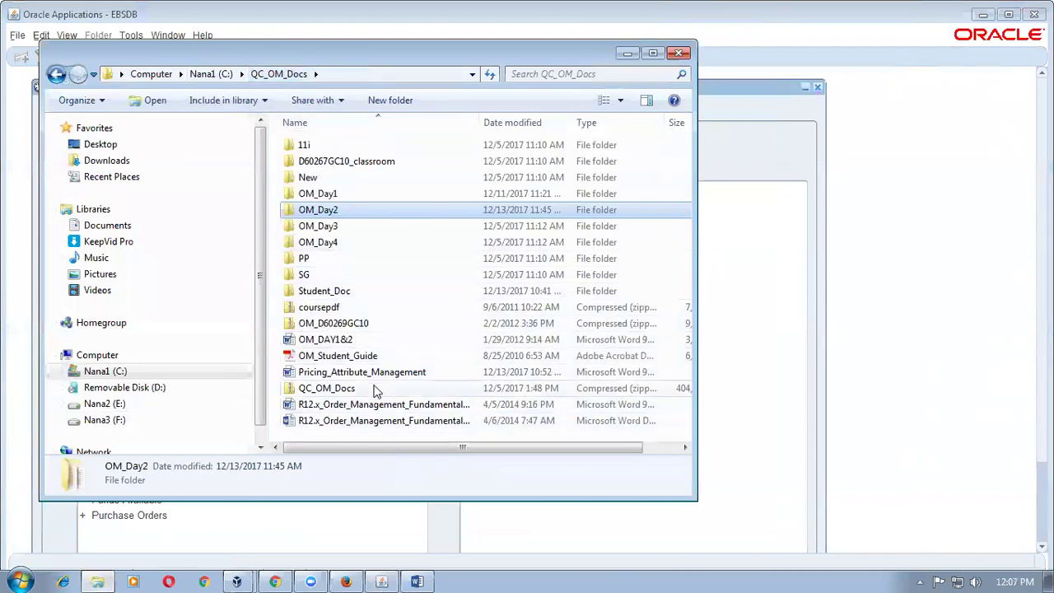
left_click(419, 377)
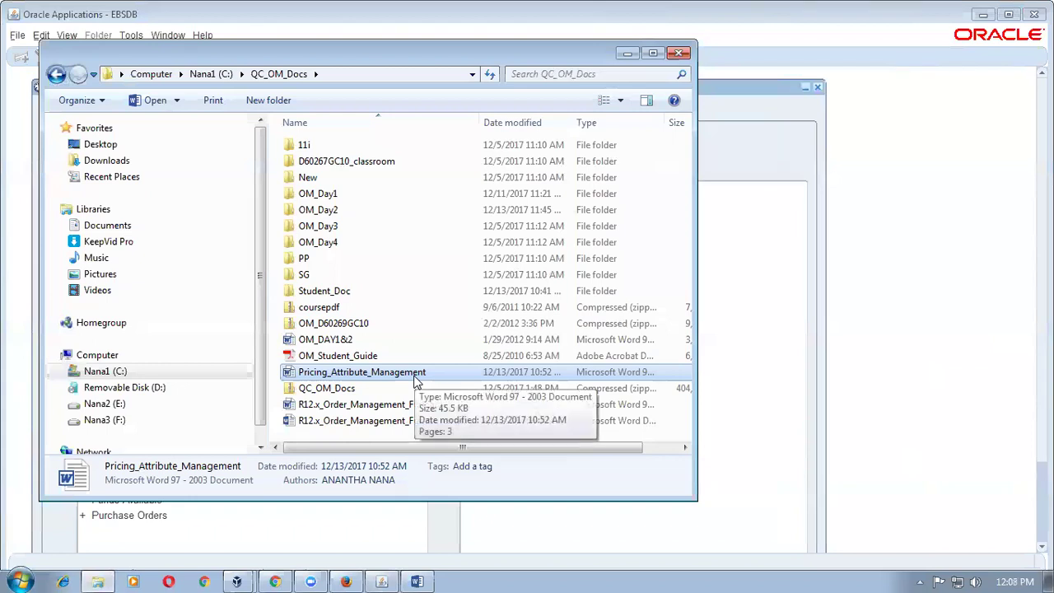
double_click(362, 373)
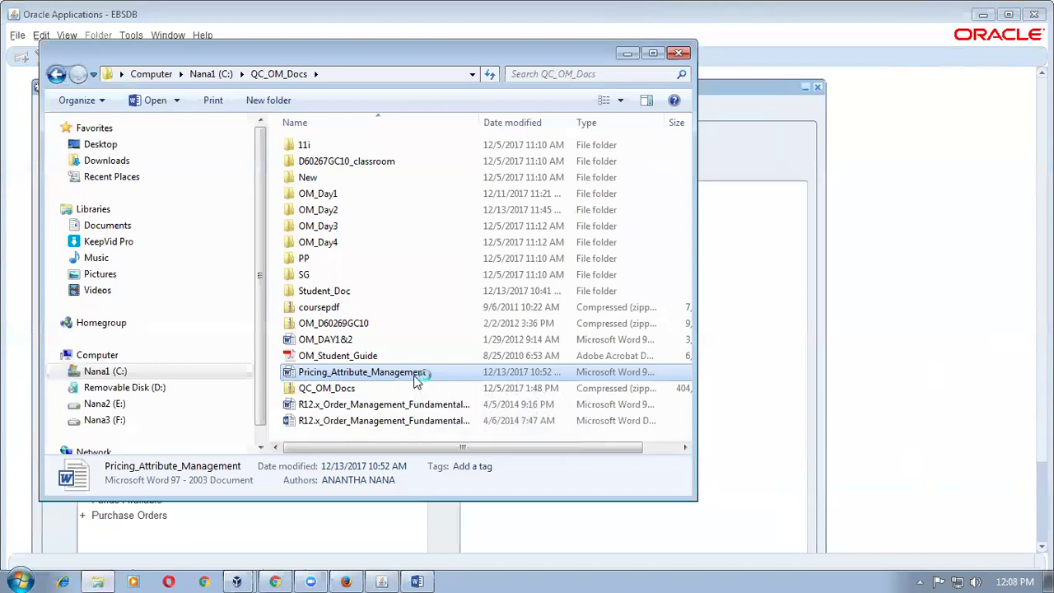
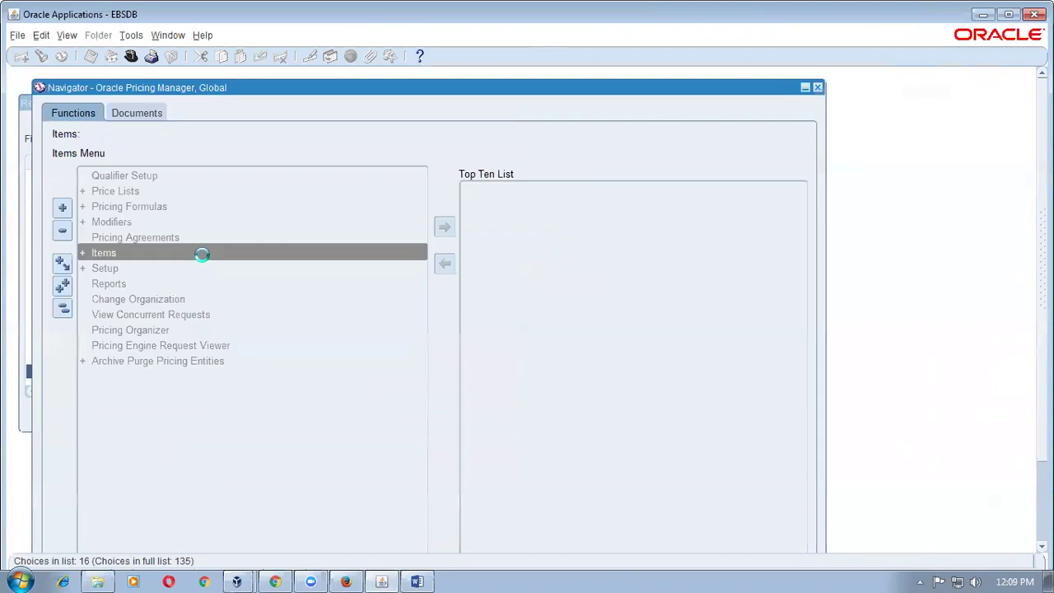
double_click(153, 317)
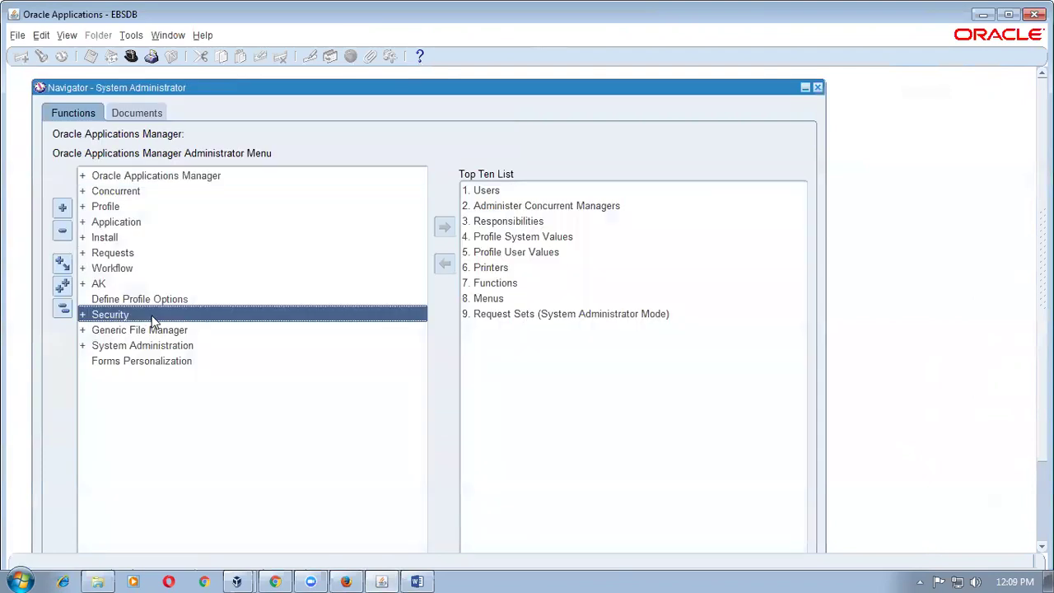
left_click(153, 330)
double_click(154, 329)
double_click(164, 346)
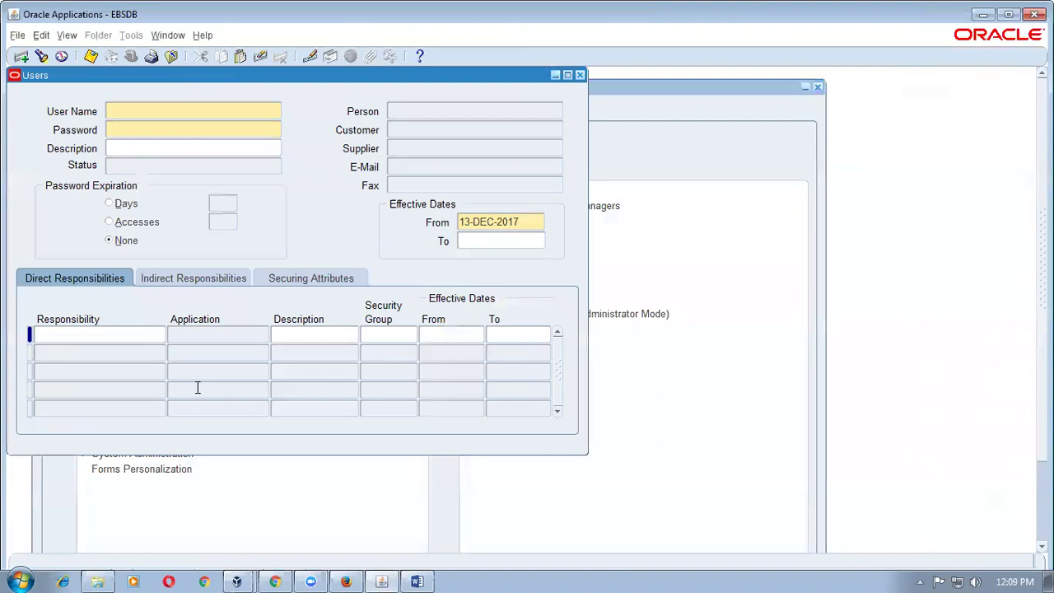
key("F11")
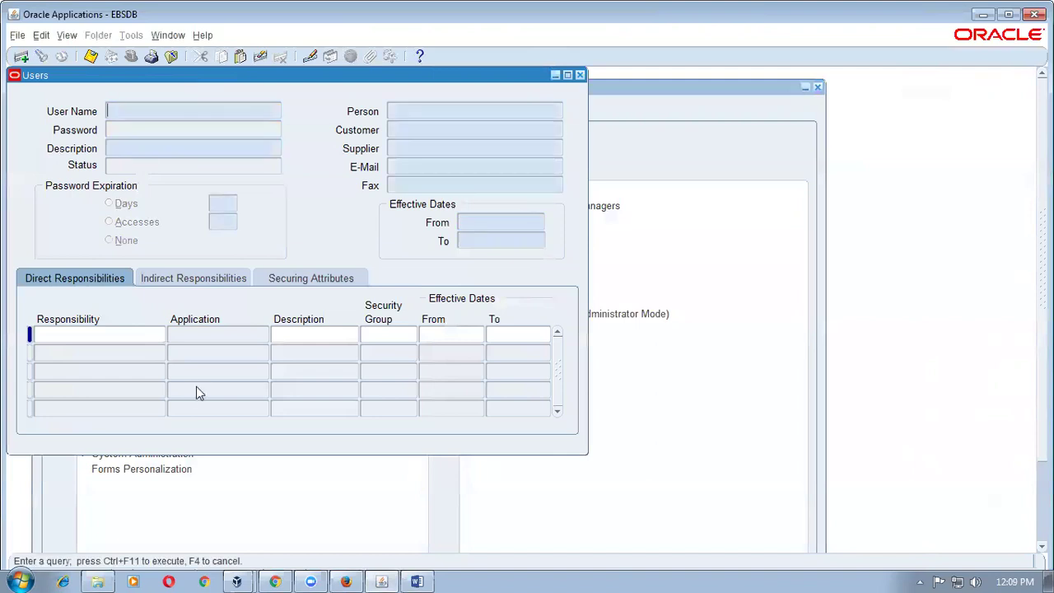
type("ORA%PRI%GLO%")
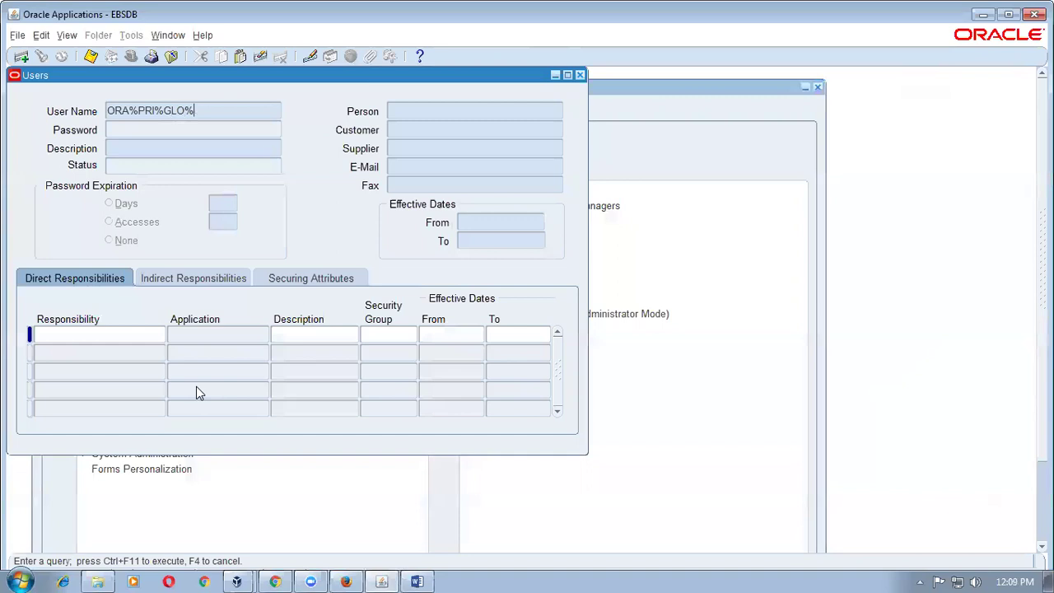
key("shift+Home")
key("ctrl+F11")
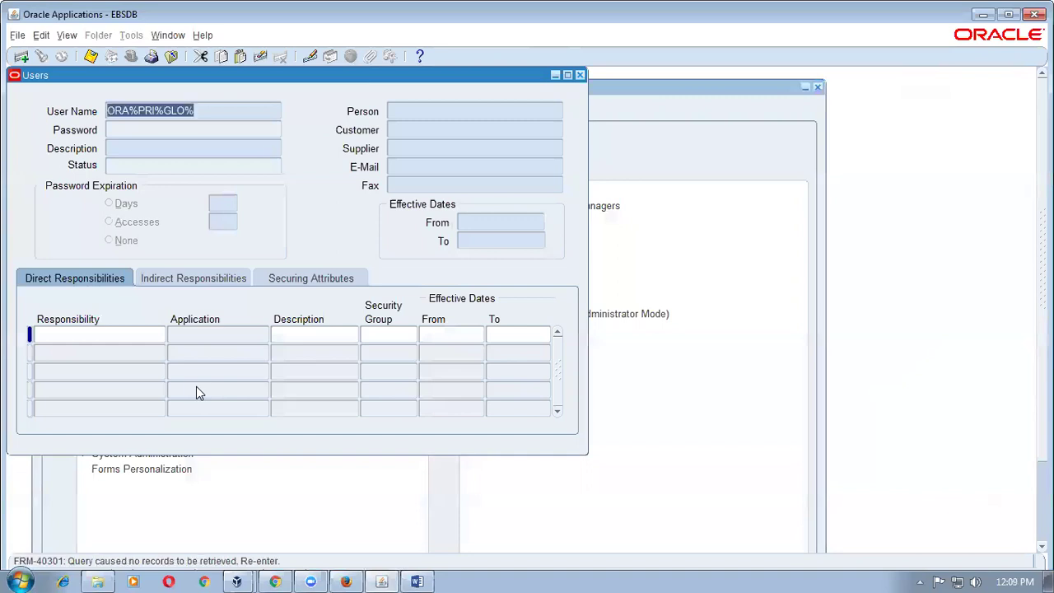
type("ORA%PRI%")
key("shift+Home")
type("OR")
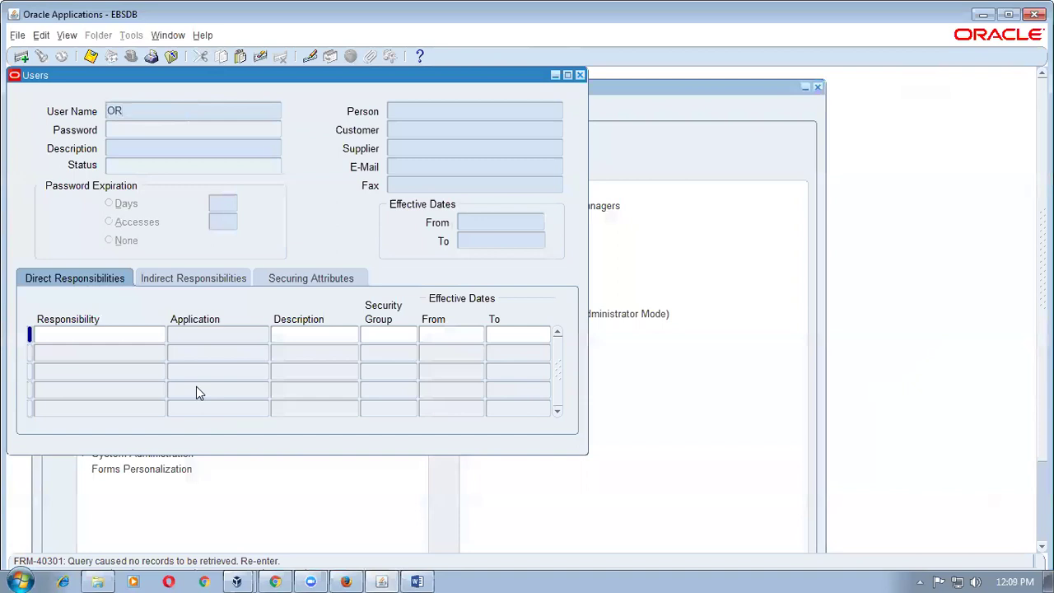
key("F4")
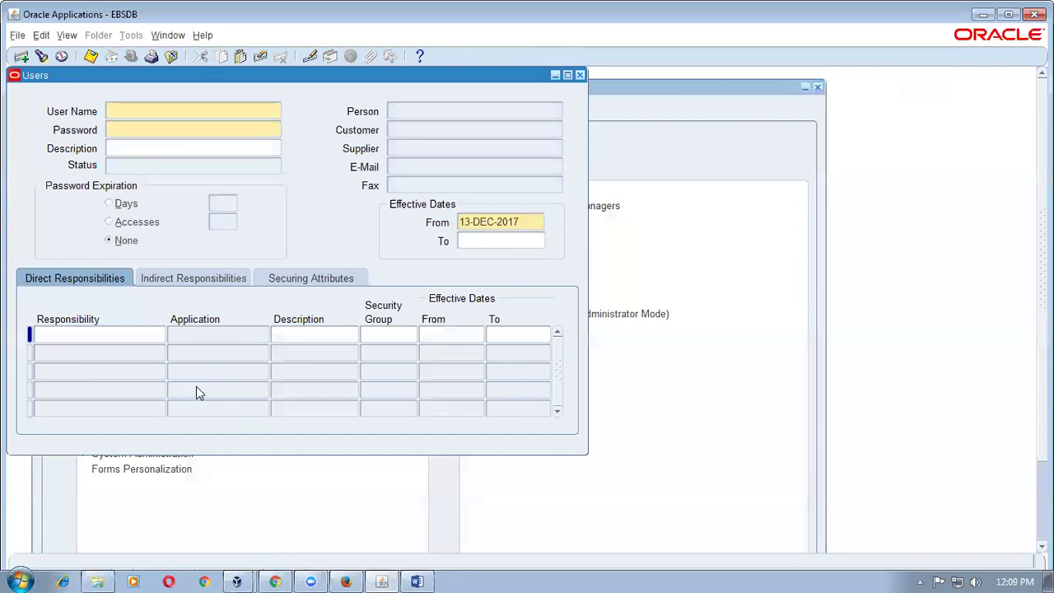
key("F4")
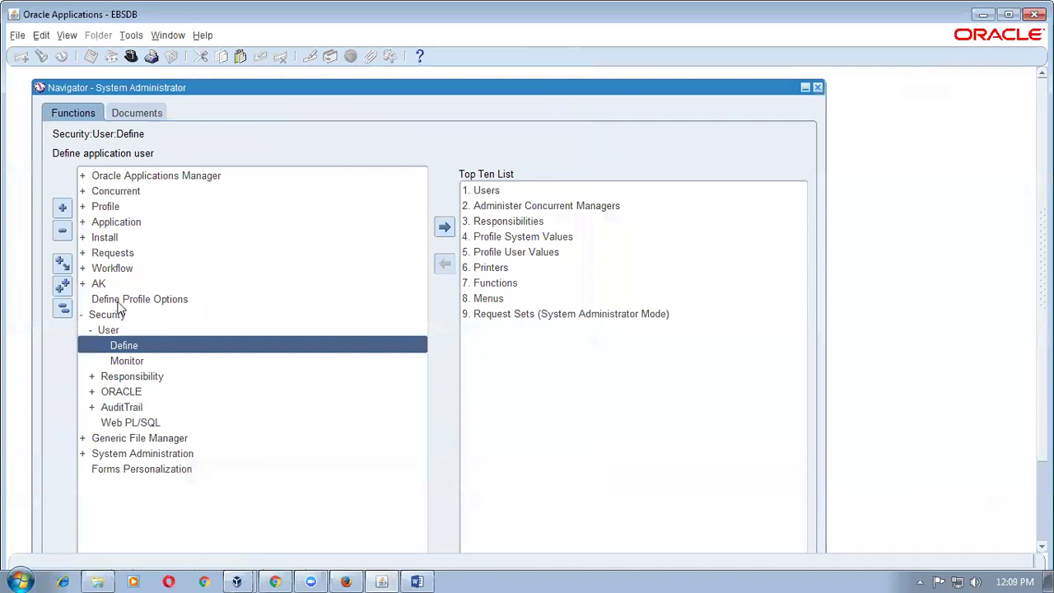
- Open the responsibility definition form under Security, query ora%pri%man%glo% and check the menu assigned to that responsibility
double_click(145, 376)
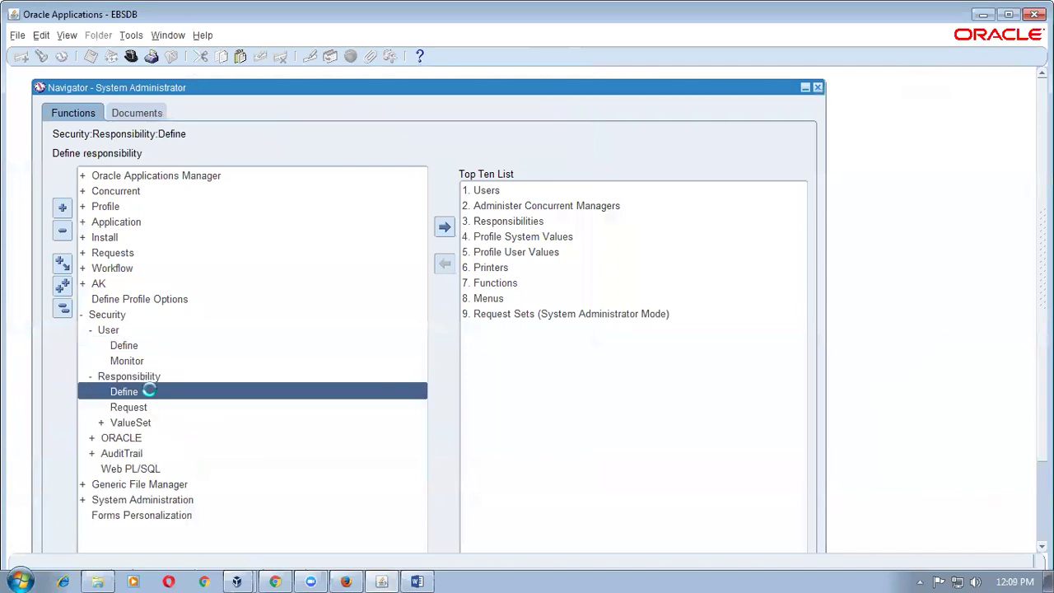
double_click(151, 392)
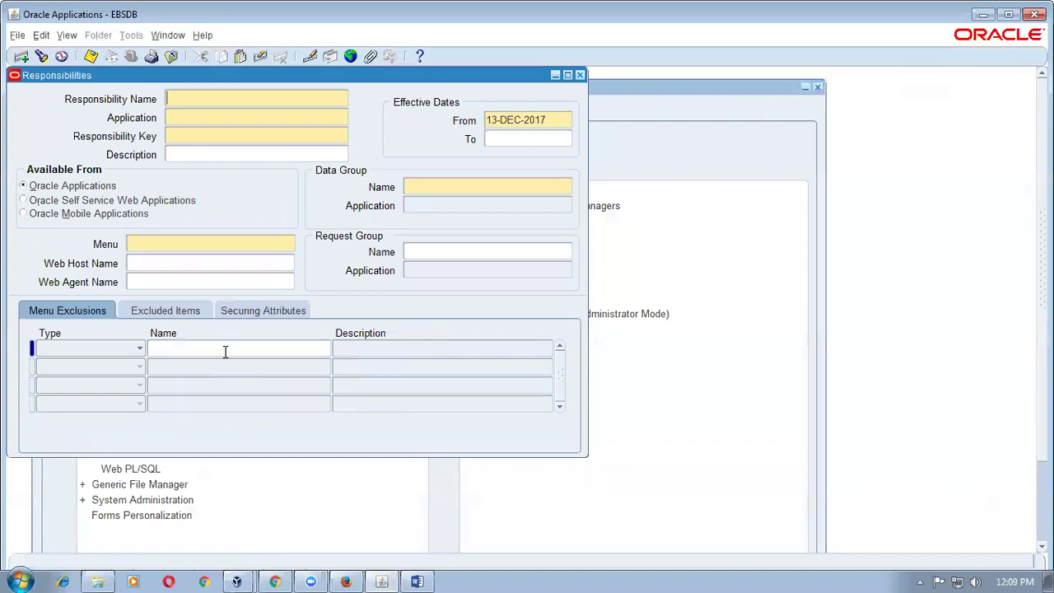
type("ora")
key("BackSpace")
key("BackSpace")
key("BackSpace")
key("F11")
type("o")
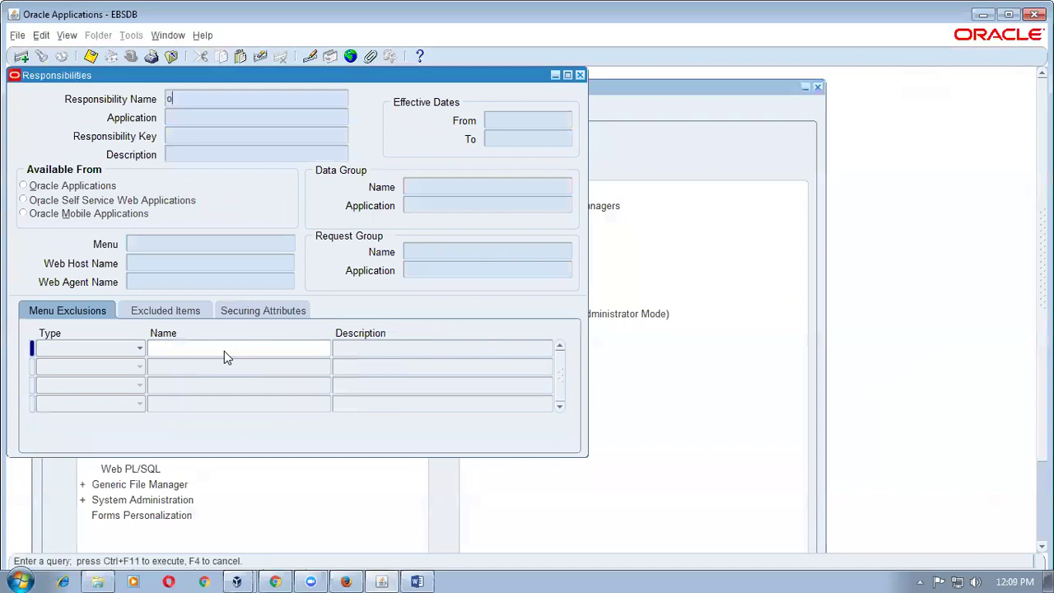
type("ra%pri%man%glo%")
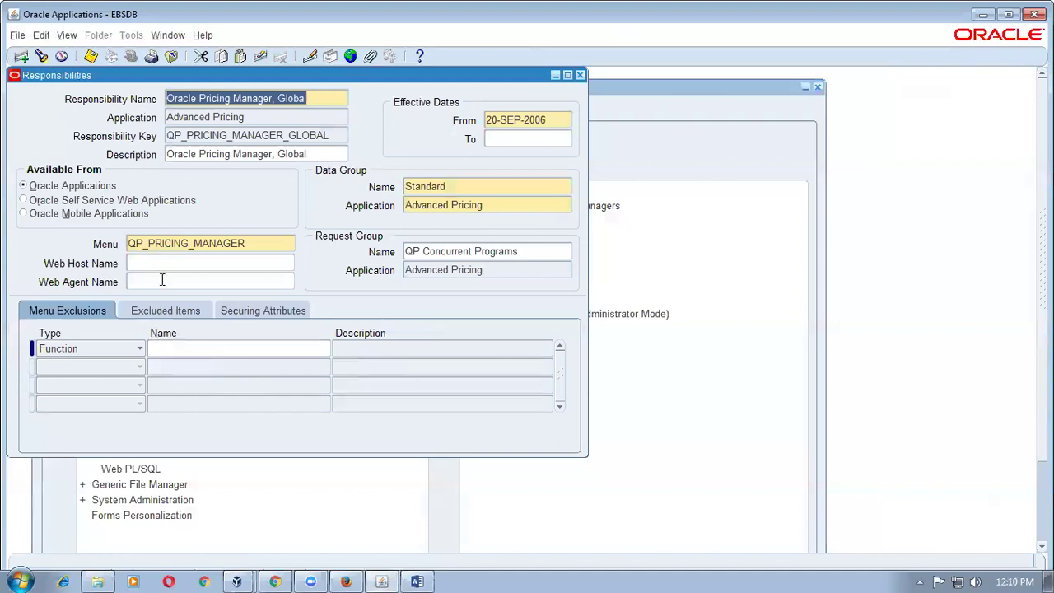
left_click(234, 246)
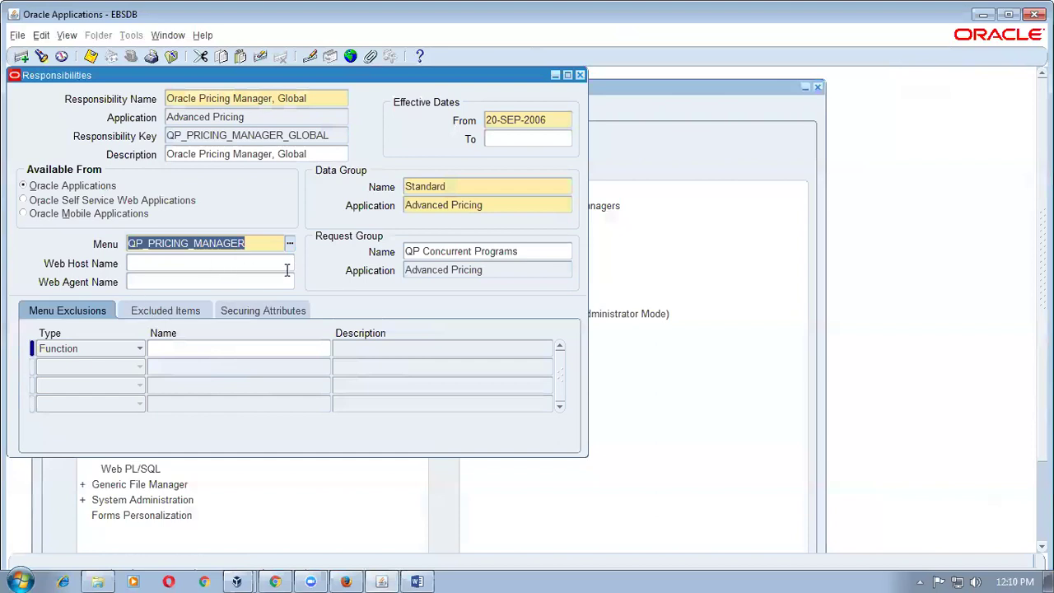
- Query the responsibilities for c1%, check the menu assigned to c1_om_resp1 and close the form
left_click(294, 99)
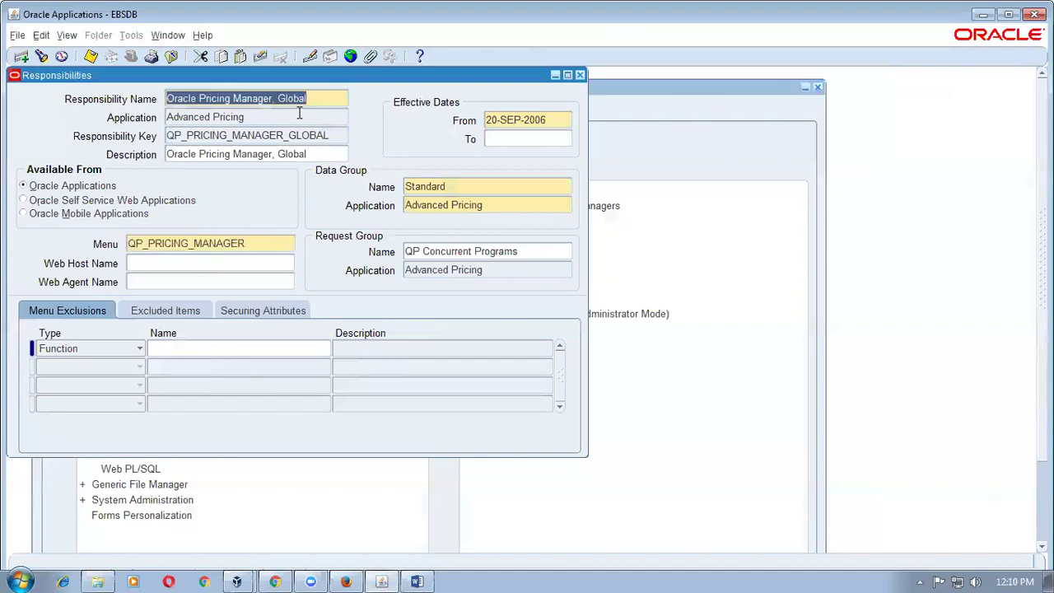
key("F11")
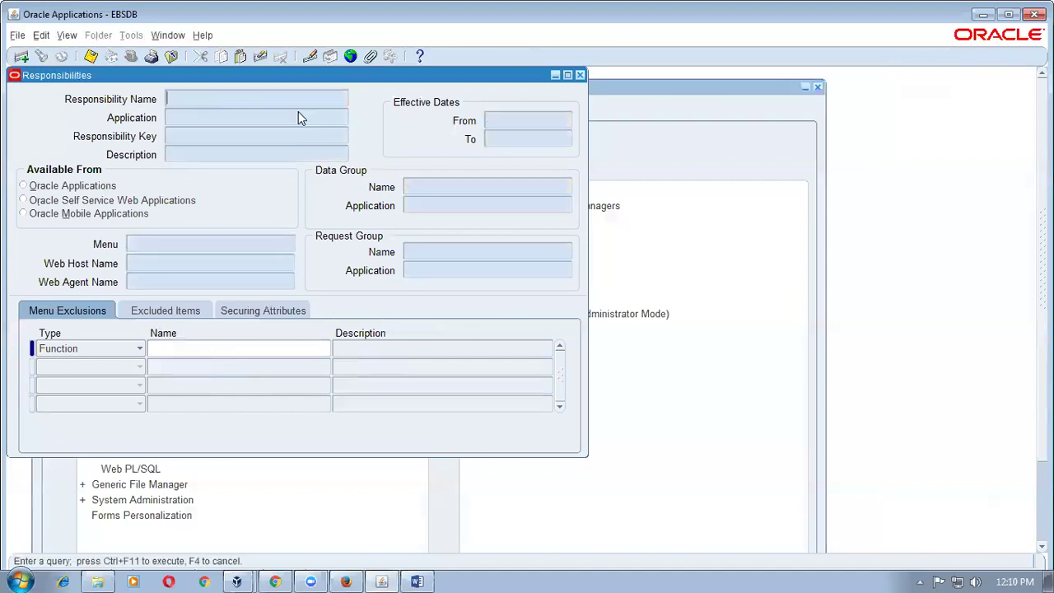
type("c1%")
key("ctrl+F11")
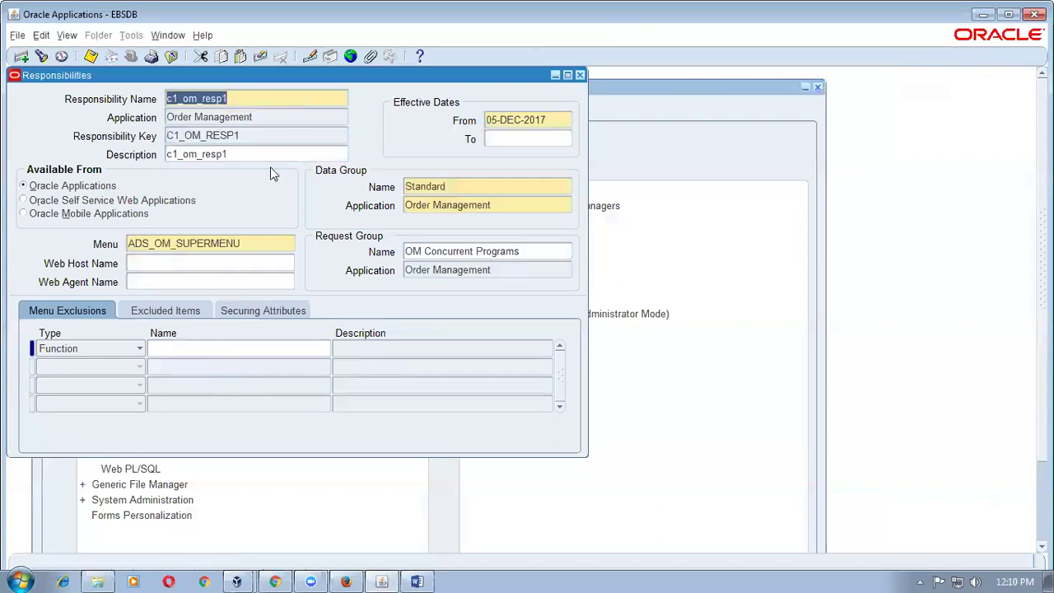
left_click(257, 242)
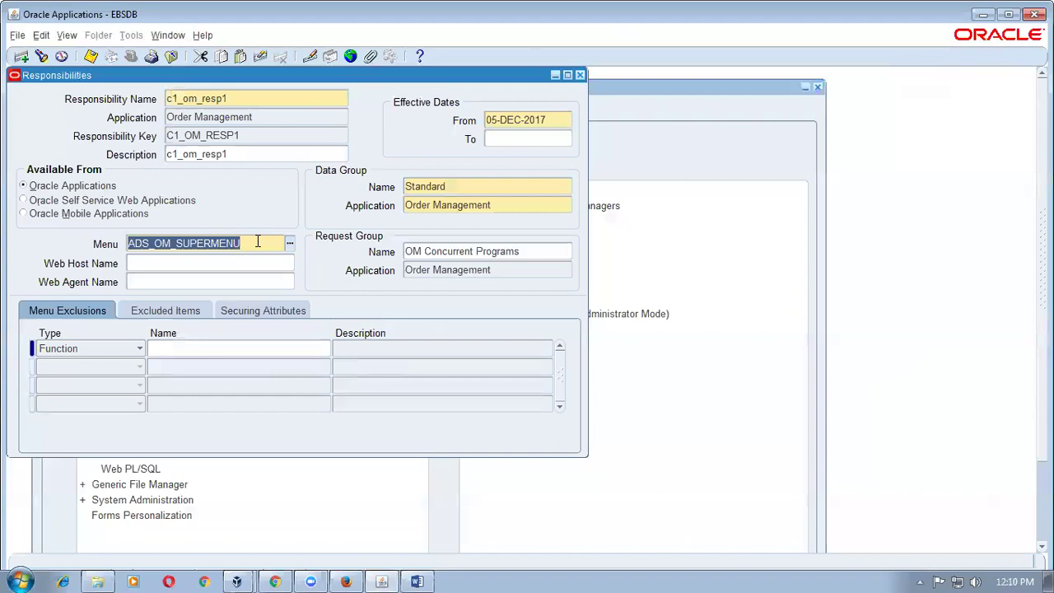
left_click(581, 75)
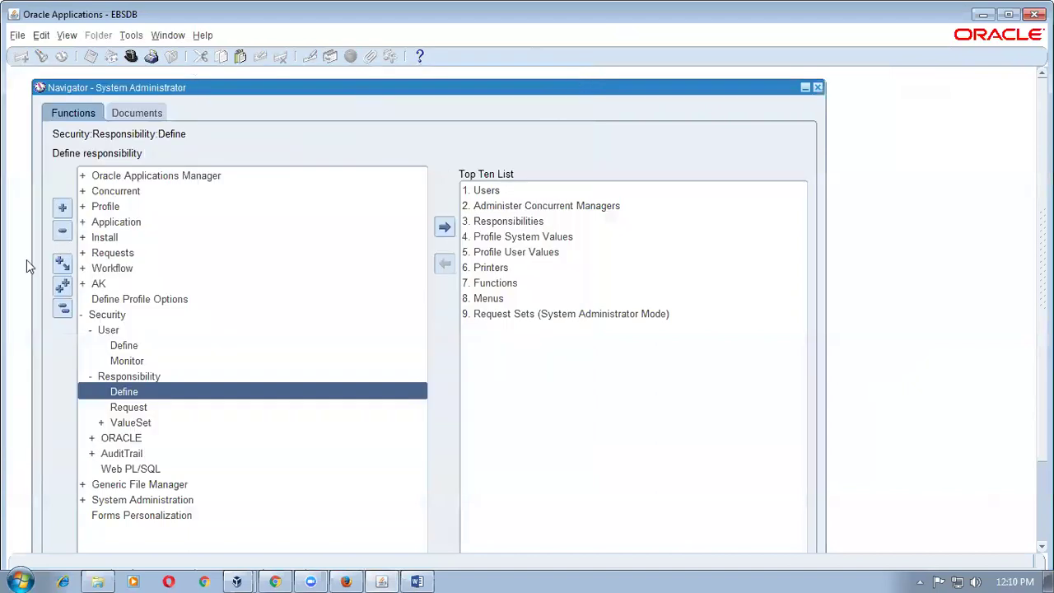
- Collapse the navigator tree and open the Menus form under Application
left_click(61, 307)
double_click(129, 228)
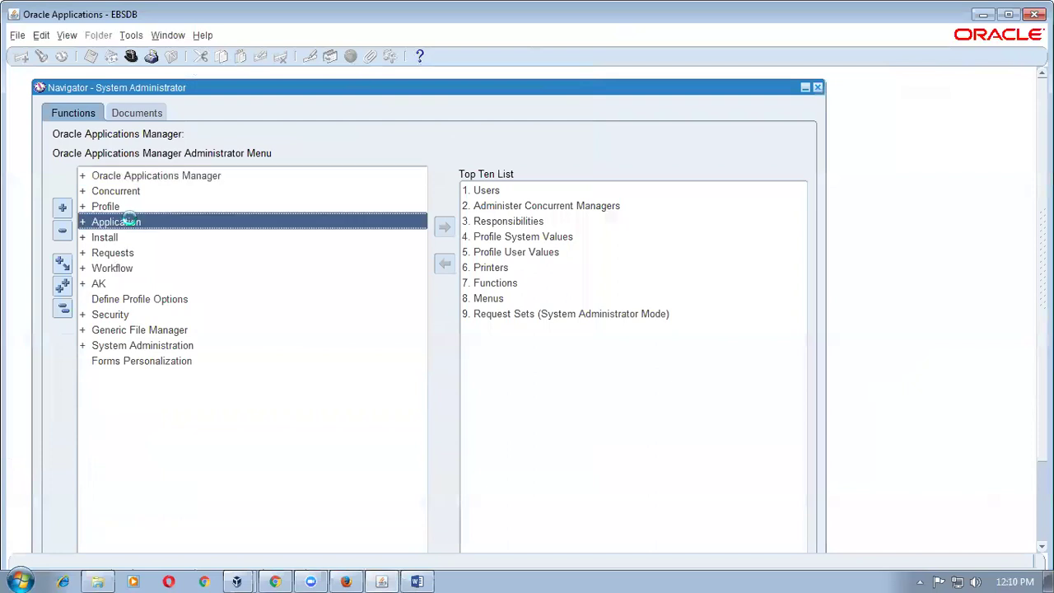
double_click(155, 253)
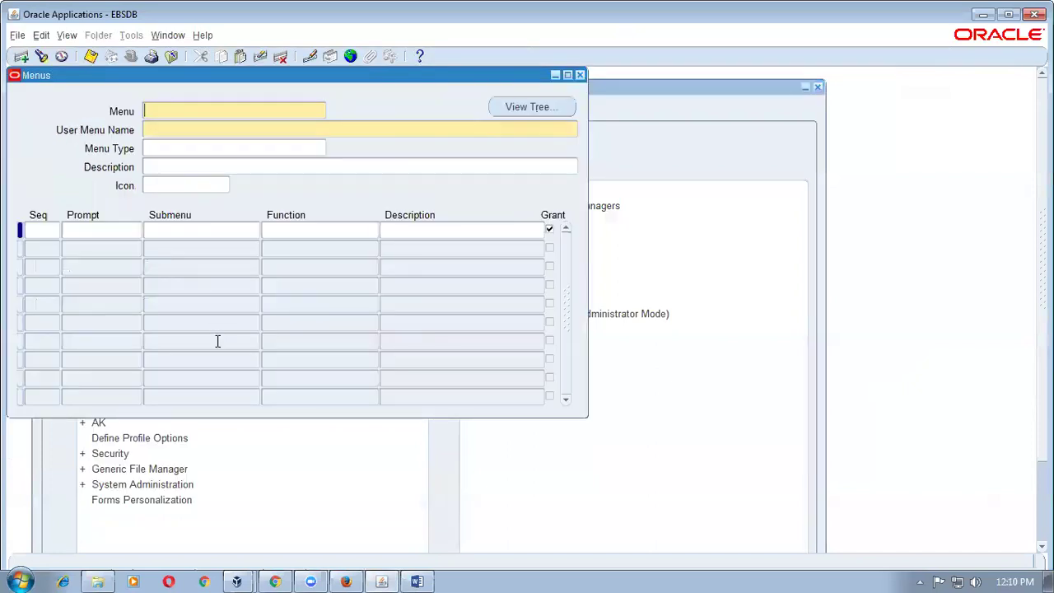
- Try to find the Order Management super menu by querying user menu names with a pattern starting with ads%, and browse the records
key("F11")
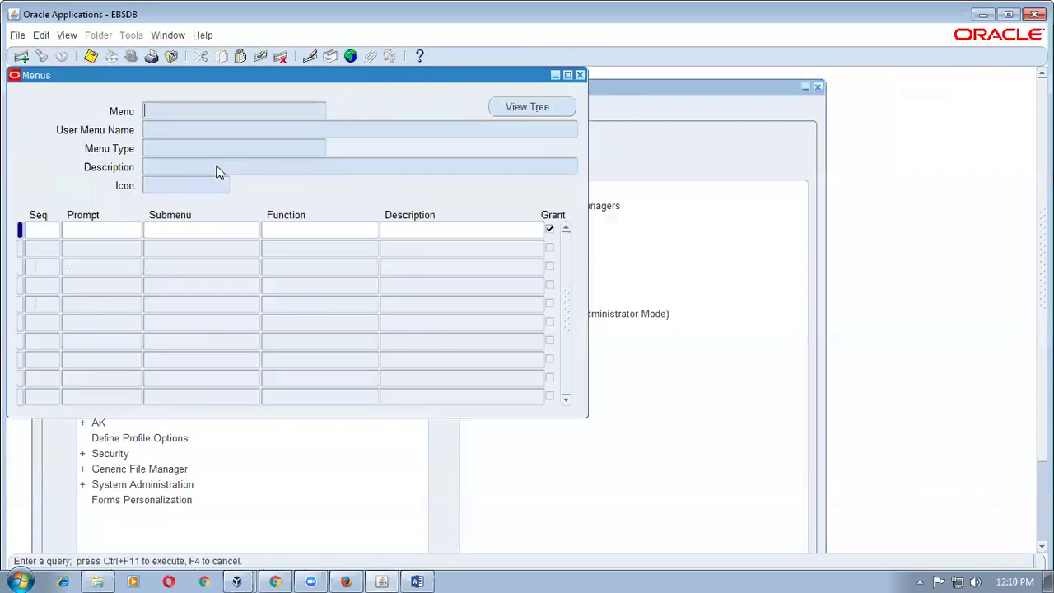
key("Tab")
type("ads%super%")
key("BackSpace")
key("BackSpace")
key("BackSpace")
key("BackSpace")
key("BackSpace")
key("BackSpace")
type("ork%")
key("ctrl+F11")
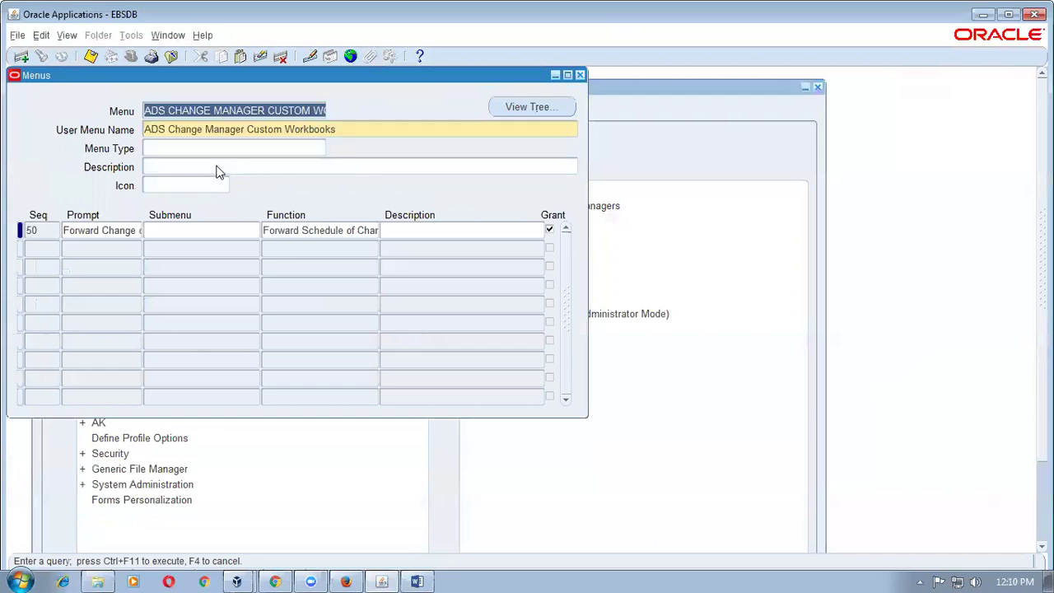
key("Down")
key("Down")
key("Down")
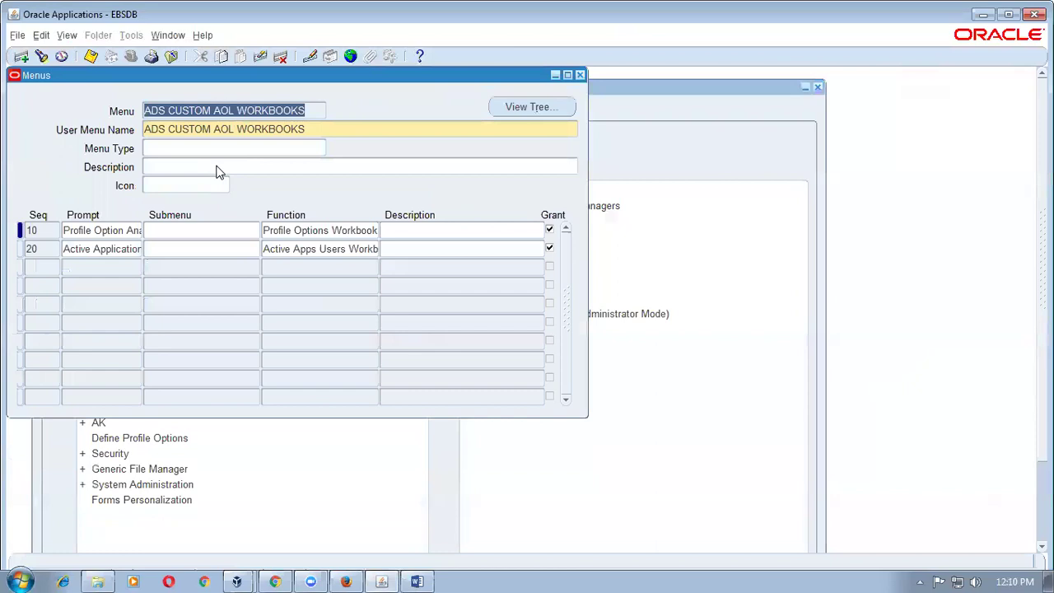
- Query the user menu name ads%om%super% to retrieve the ADS_OM_SUPERMENU menu
key("F11")
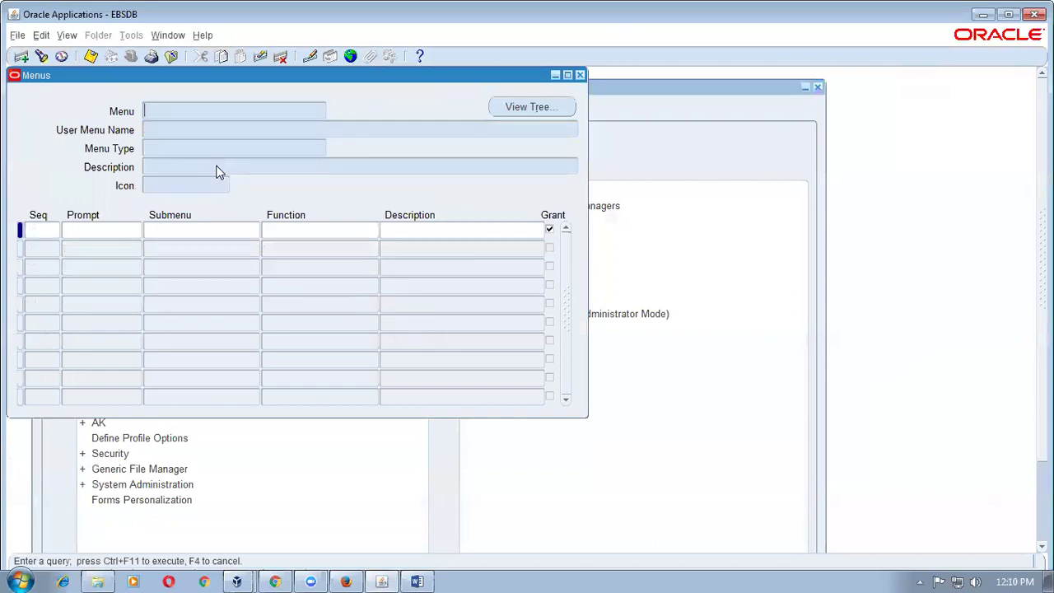
left_click(216, 125)
type("a")
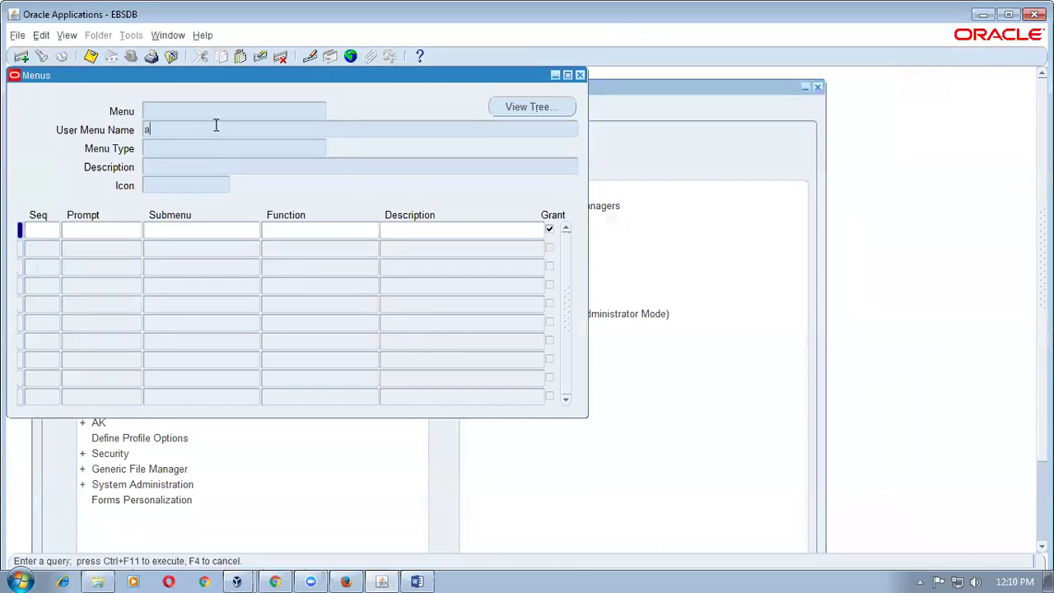
type("ds%om%super%")
key("ctrl+F11")
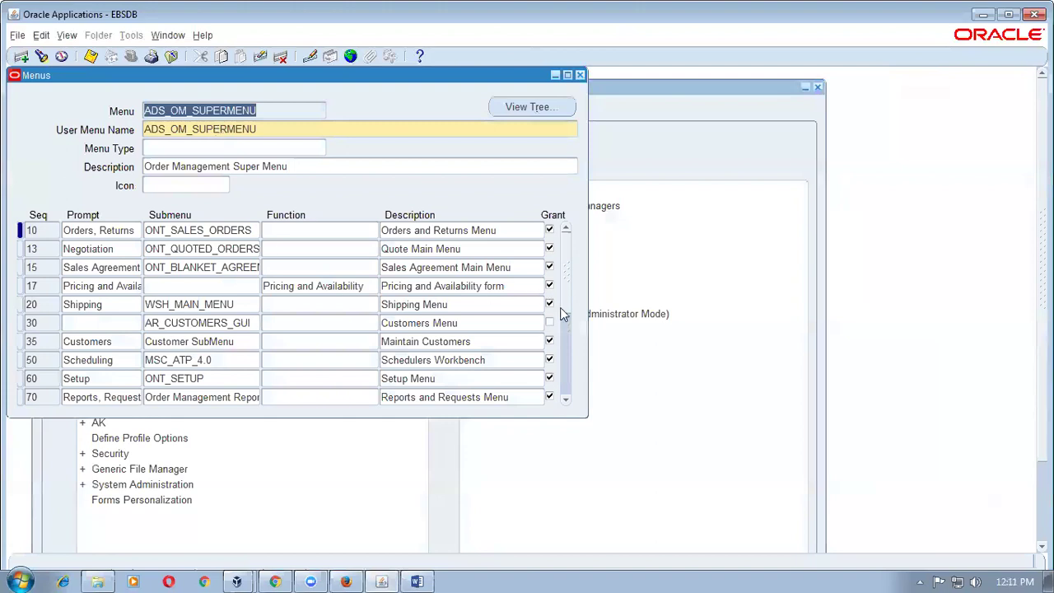
- Go to the end of the ADS_OM_SUPERMENU entries and add a new entry with sequence 501 after entry 500
left_click(567, 399)
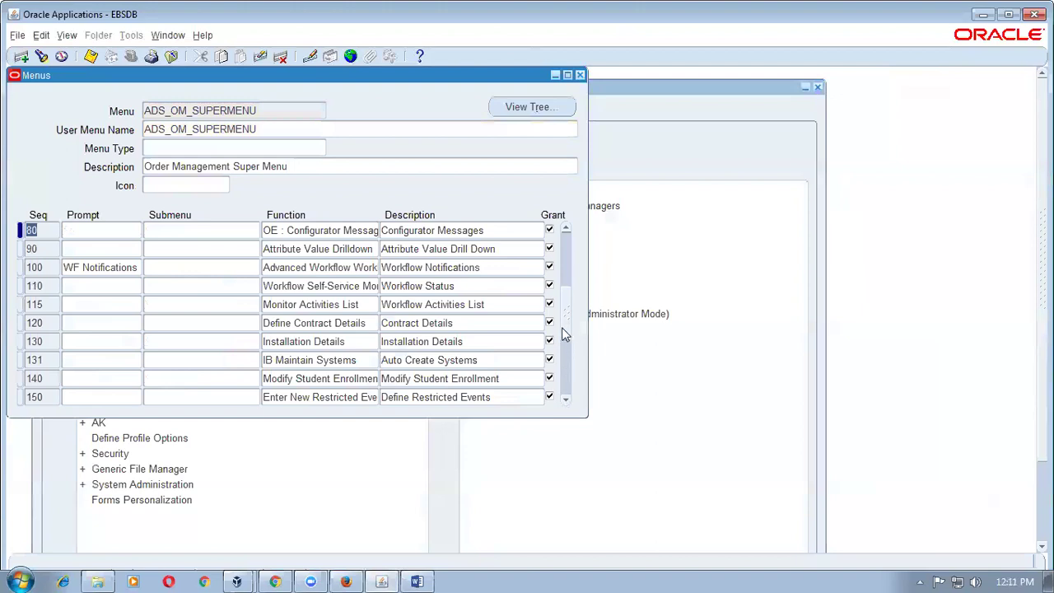
left_click(565, 400)
left_click(168, 395)
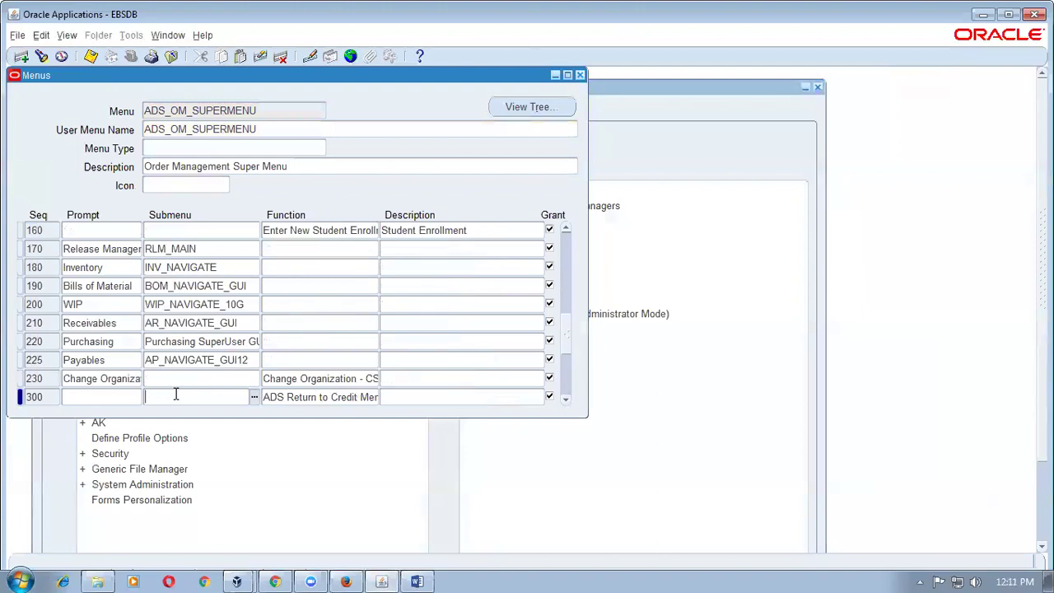
key("Down")
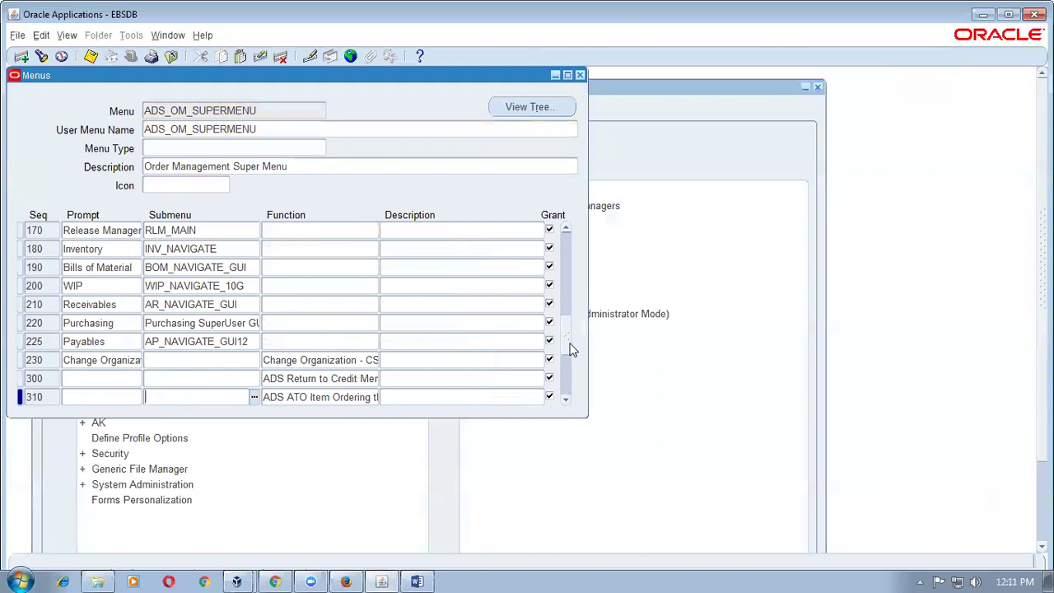
key("Page_Down")
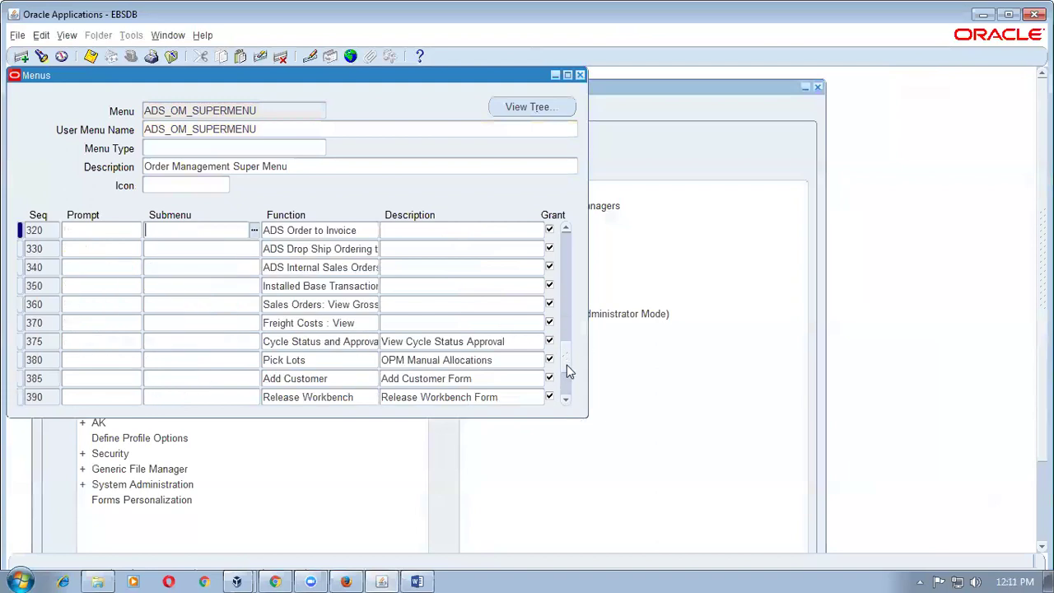
left_click(569, 392)
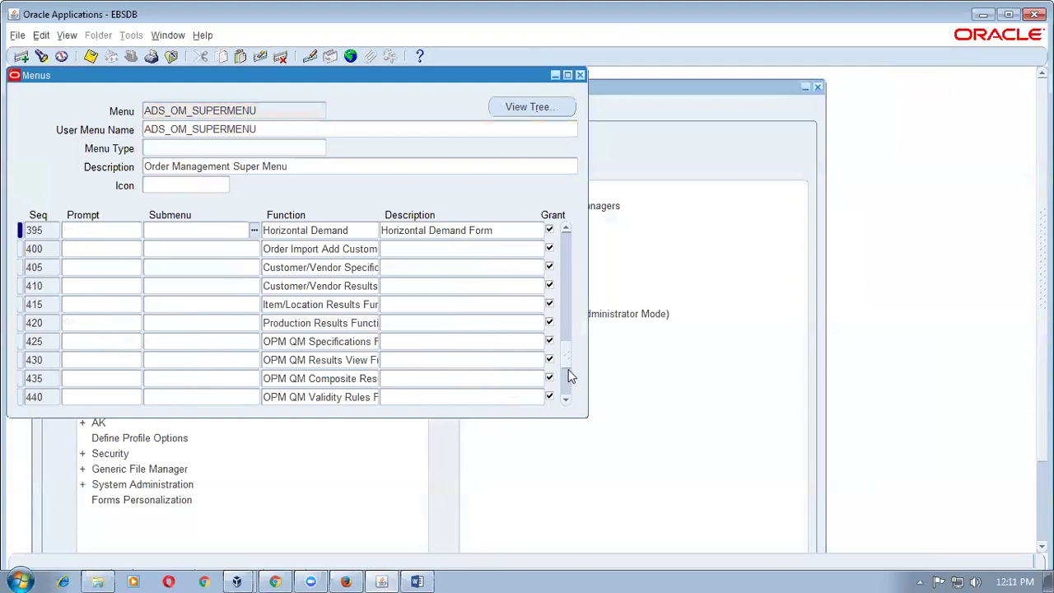
left_click(564, 404)
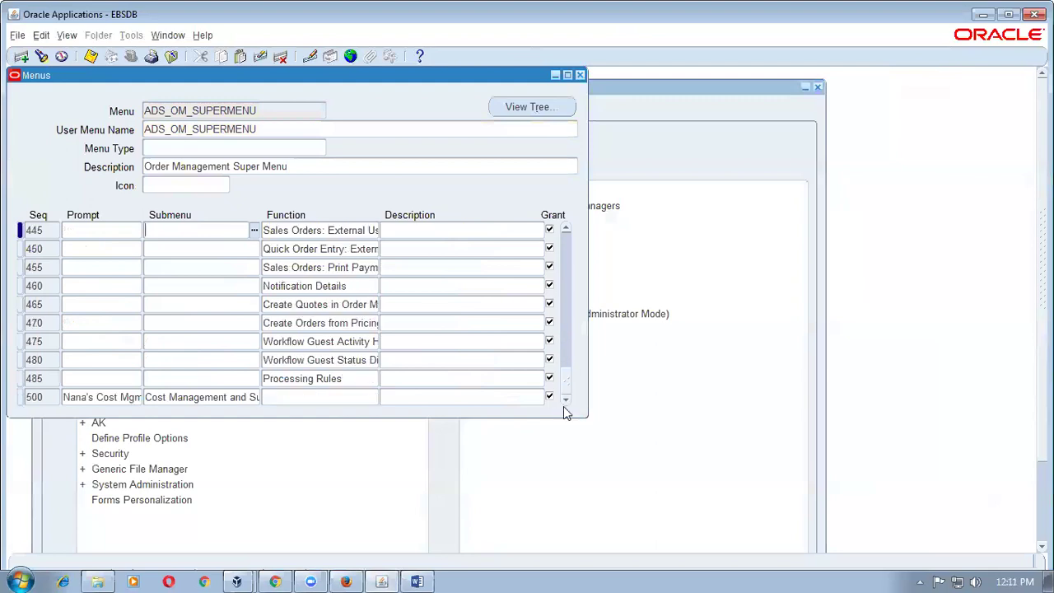
left_click(176, 399)
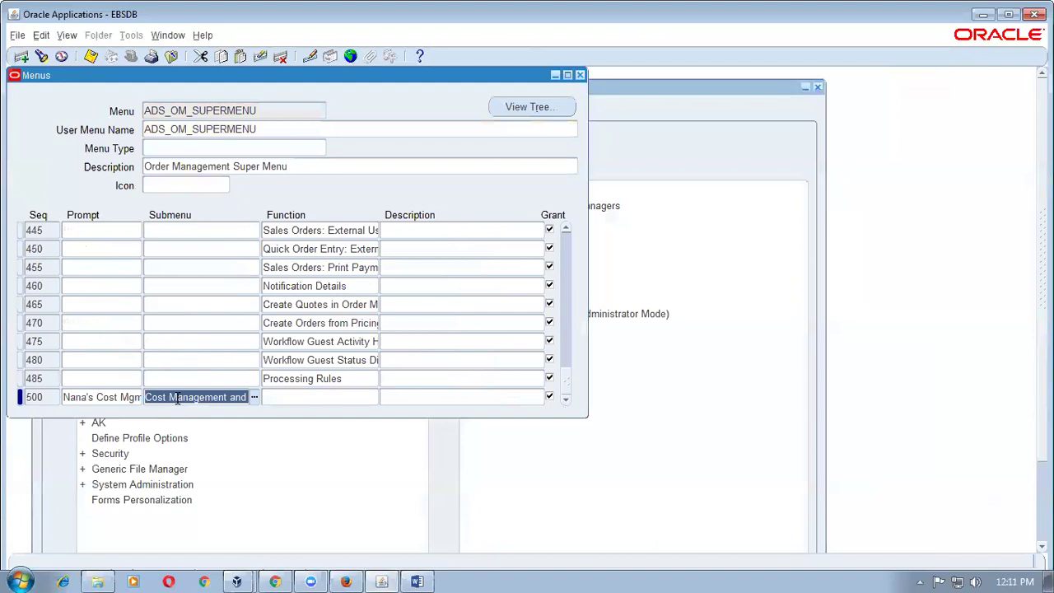
key("Down")
type("501")
key("Tab")
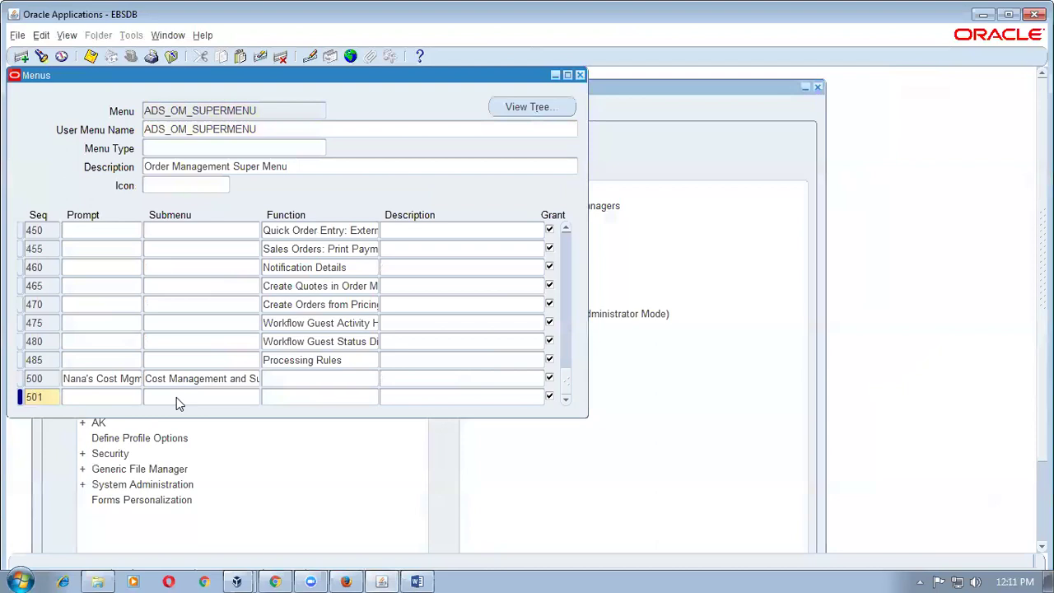
- Give entry 501 the prompt Nana_pri_manager and the submenu QP_PRICING_MANAGER, save the menu and acknowledge the recompile request note
type("Nana_pri_manager")
left_click(177, 397)
key("ctrl+v")
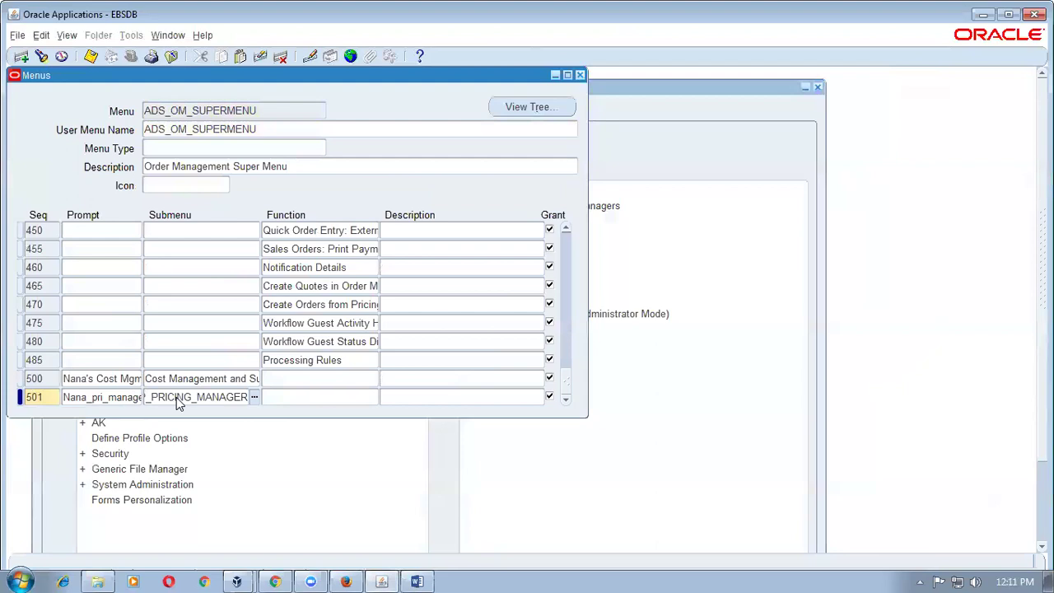
key("Tab")
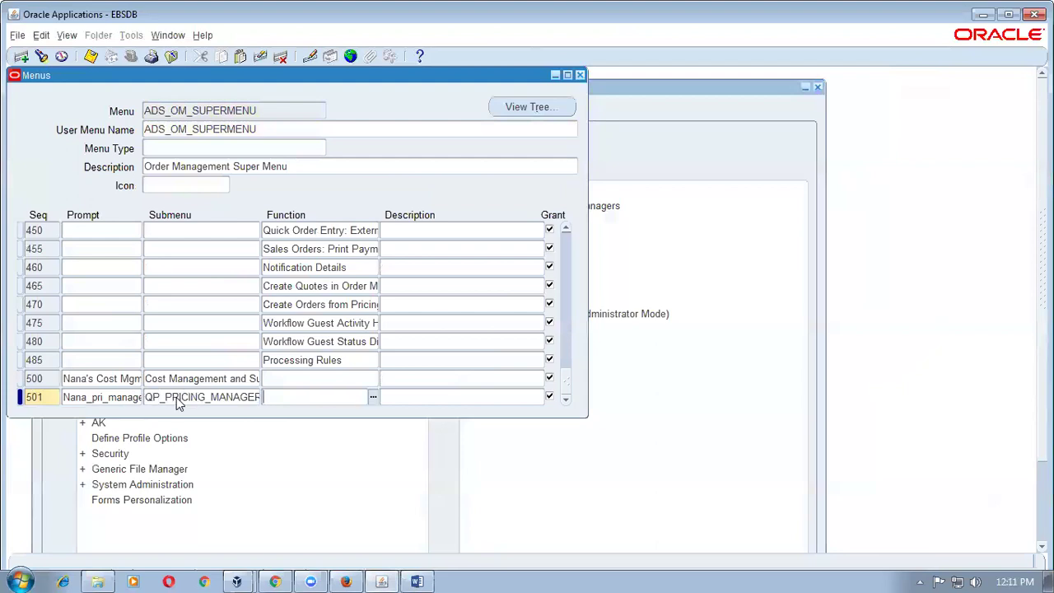
left_click(176, 397)
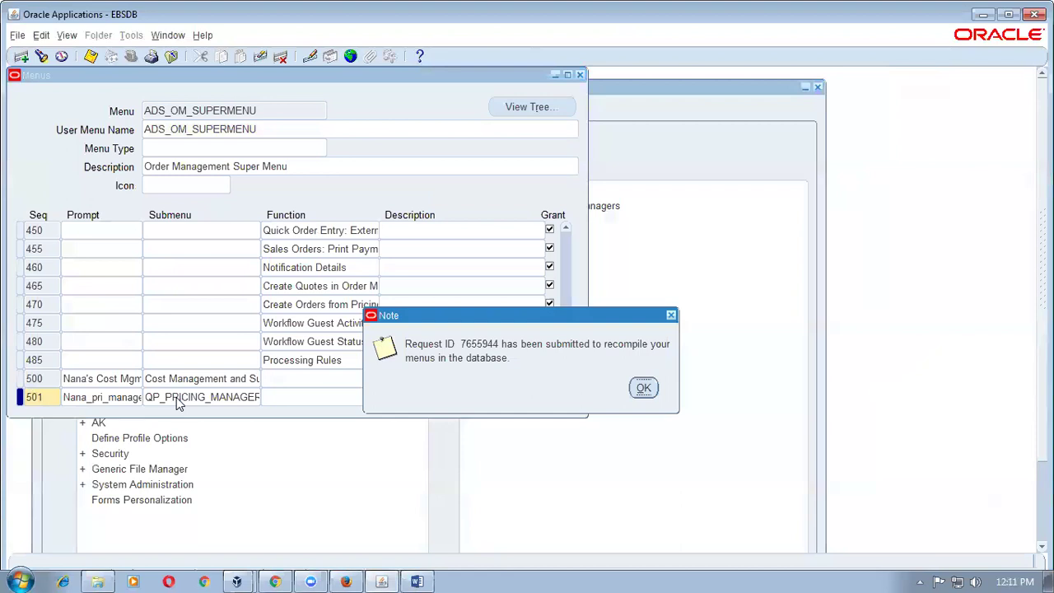
left_click(643, 388)
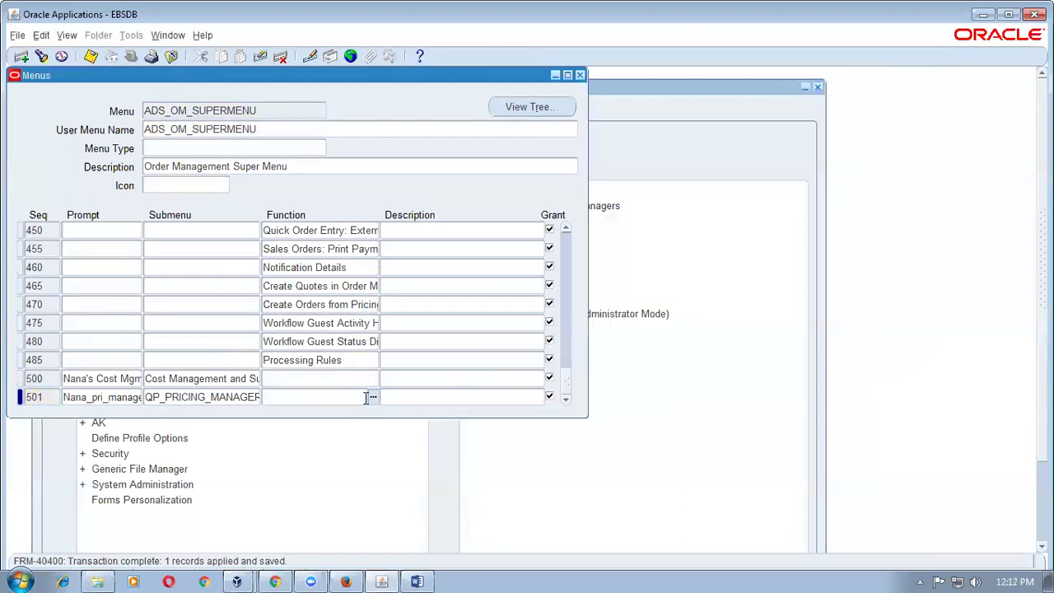
- Review the prompt and submenu of entry 501, close the Menus form and find all own concurrent requests
double_click(136, 396)
double_click(200, 397)
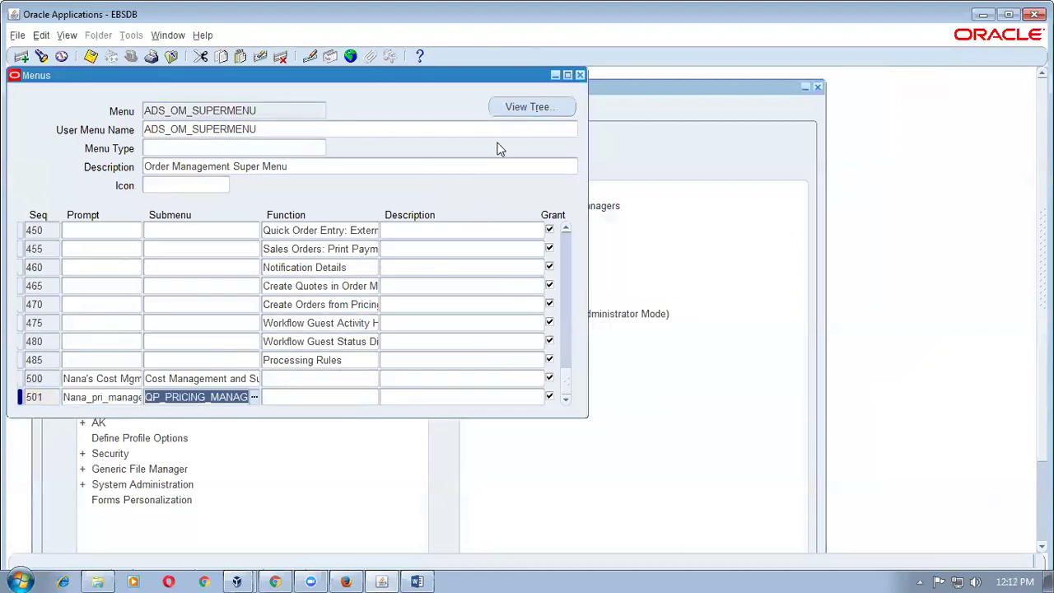
left_click(580, 75)
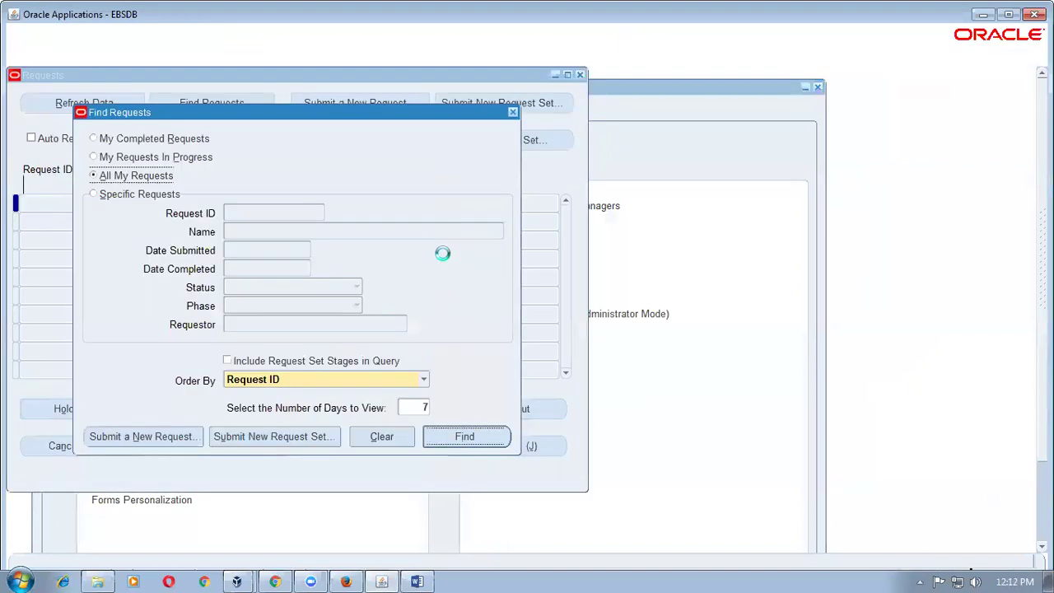
key("Return")
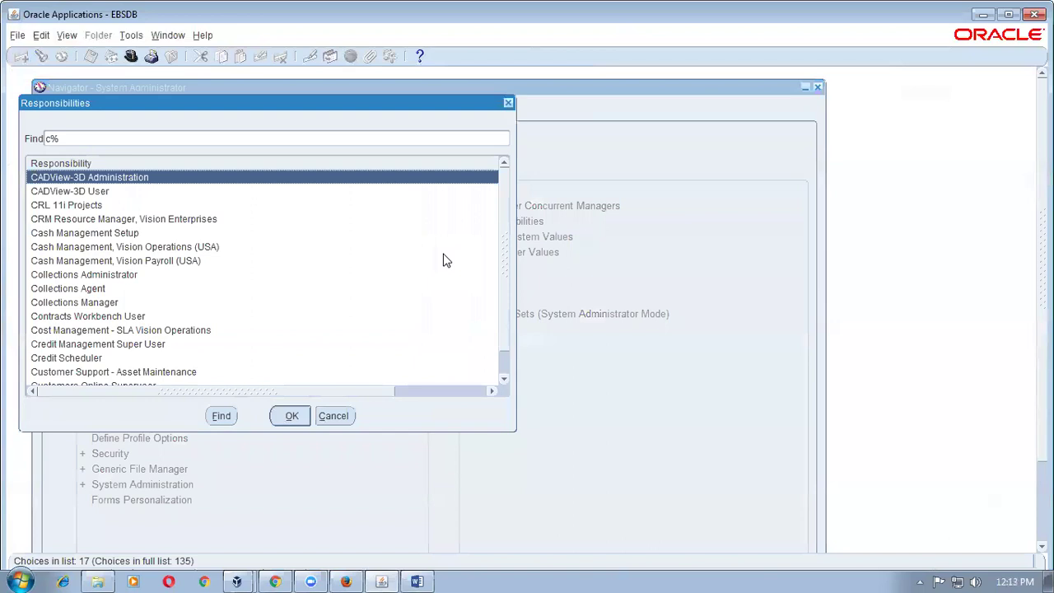
- Switch to the c1_om_resp1 responsibility and expand Nana_pri_manager and its Price Lists branch in the navigator
key("End")
key("Return")
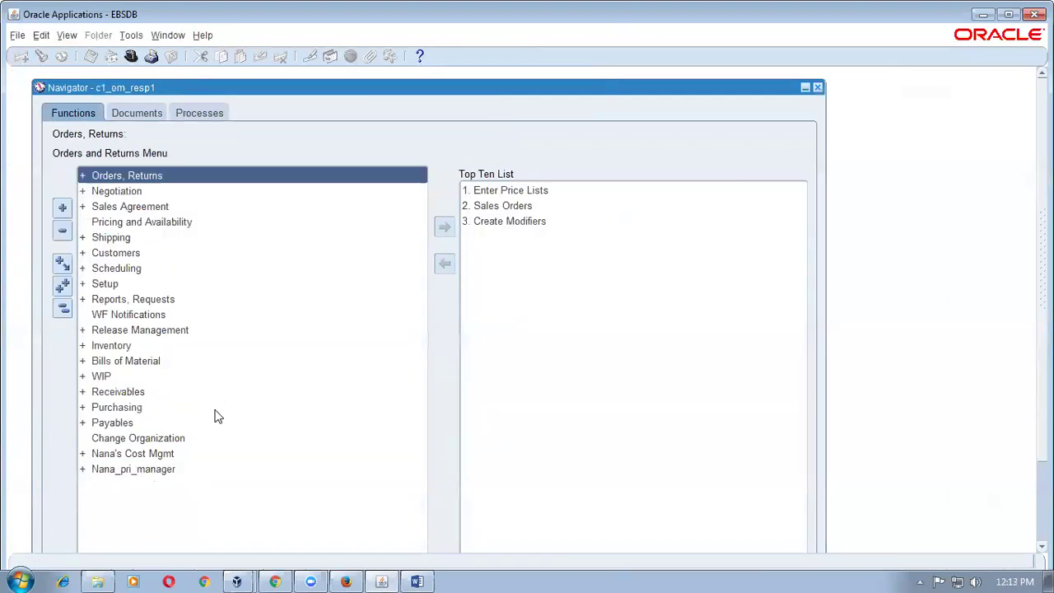
left_click(144, 471)
double_click(143, 470)
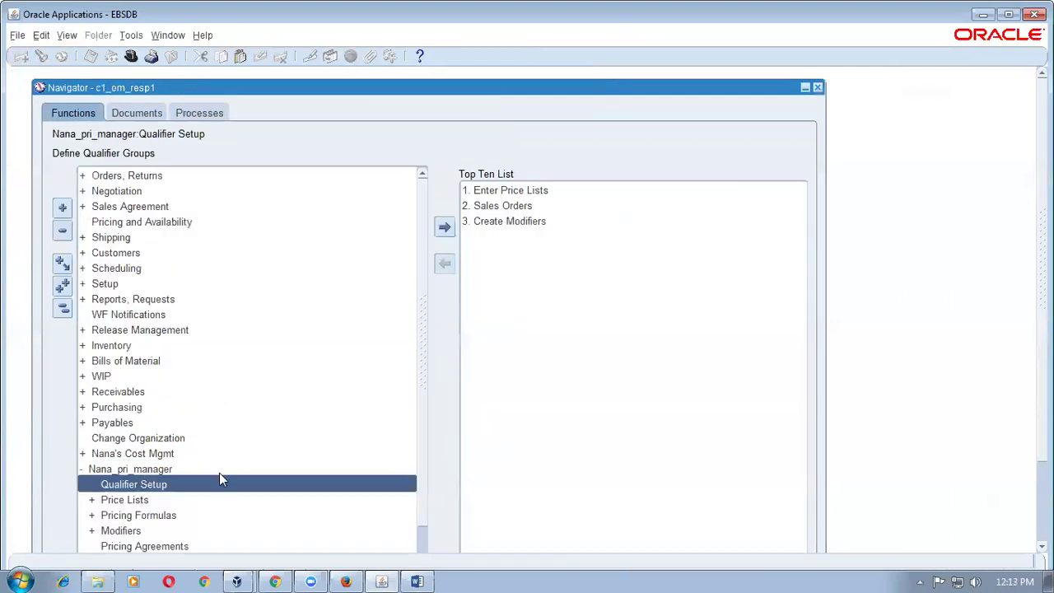
left_click_drag(421, 309, 426, 375)
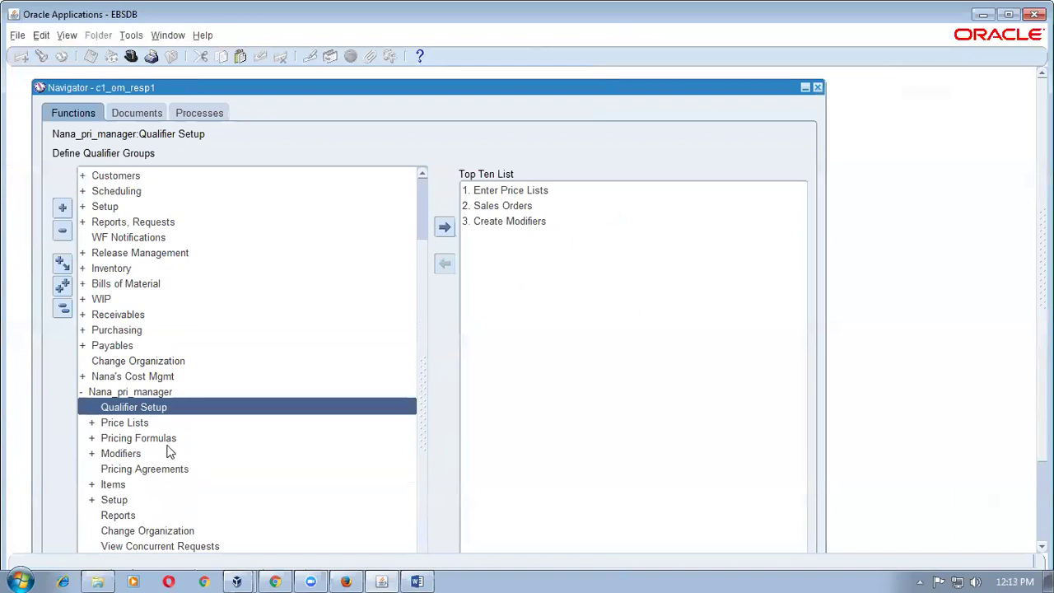
double_click(157, 423)
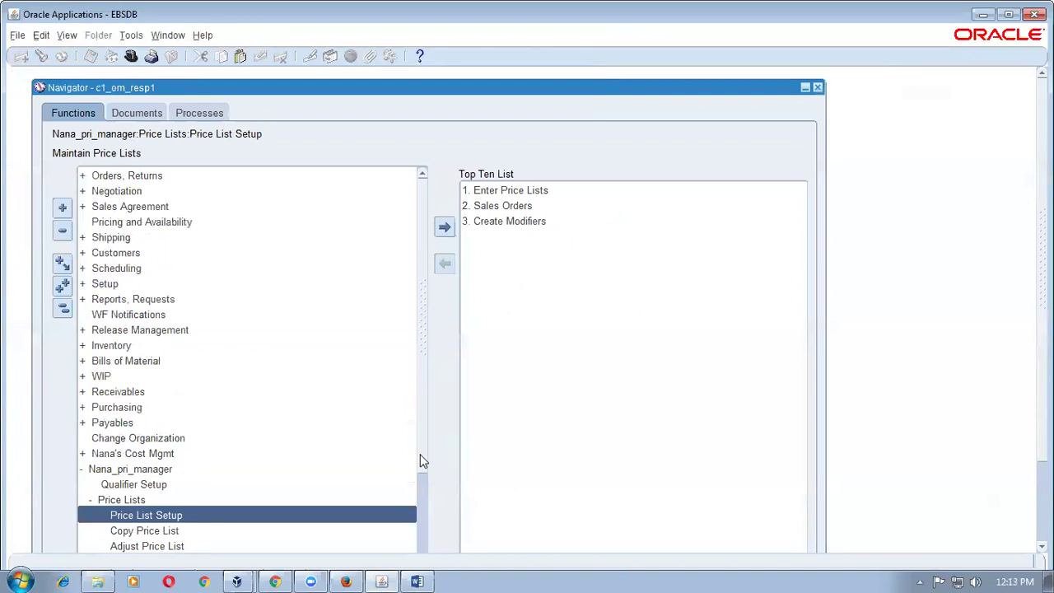
scroll(420, 460, "down", 2)
- Read the Promotional Limits requirements in the Pricing_Attribute_Management Word document, then return to Oracle Applications
left_click(416, 581)
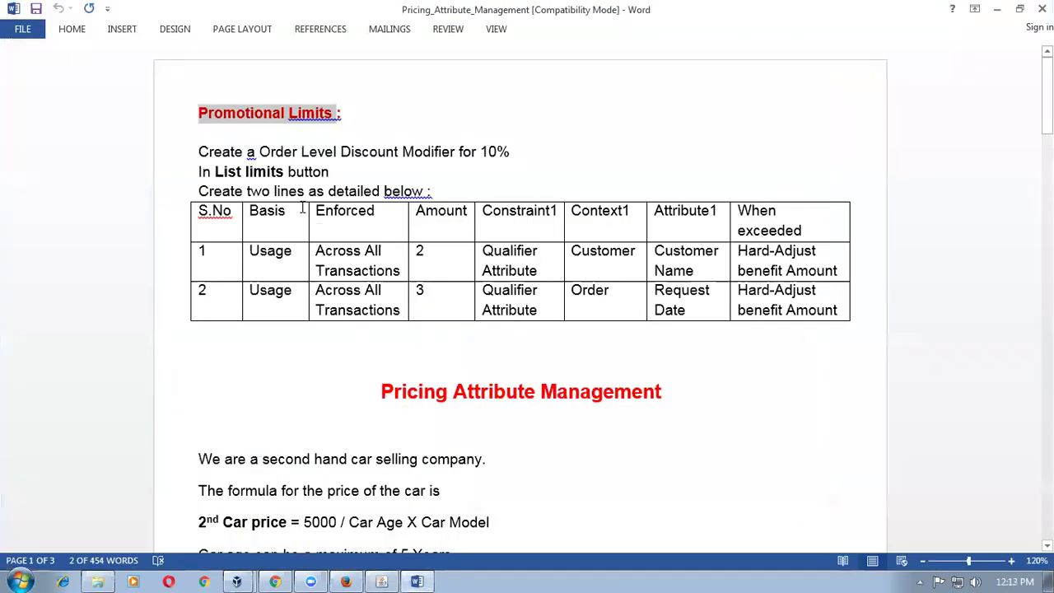
left_click(317, 183)
left_click_drag(261, 151, 343, 198)
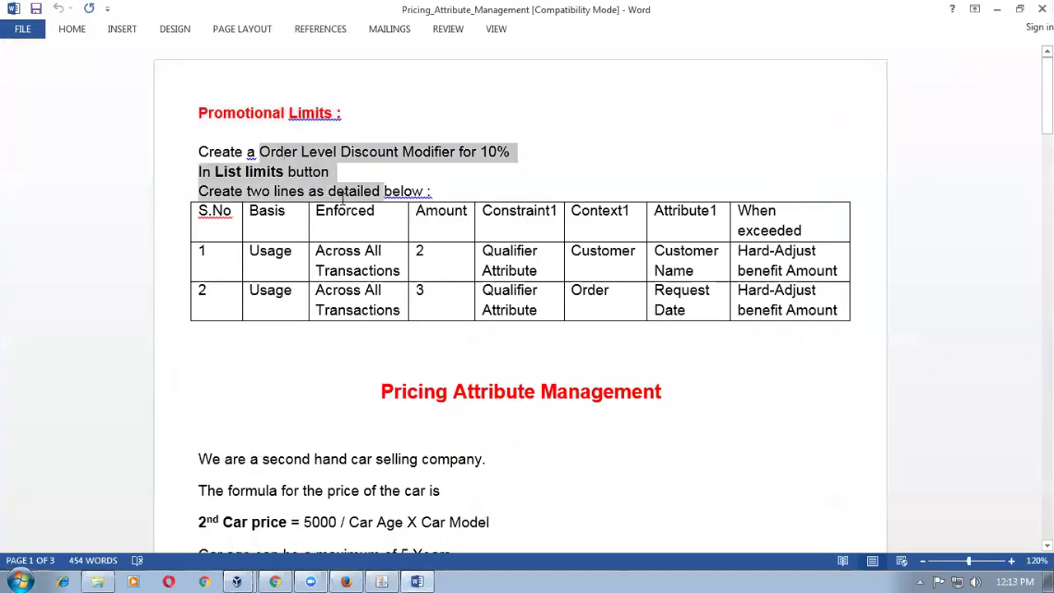
key("alt+Tab")
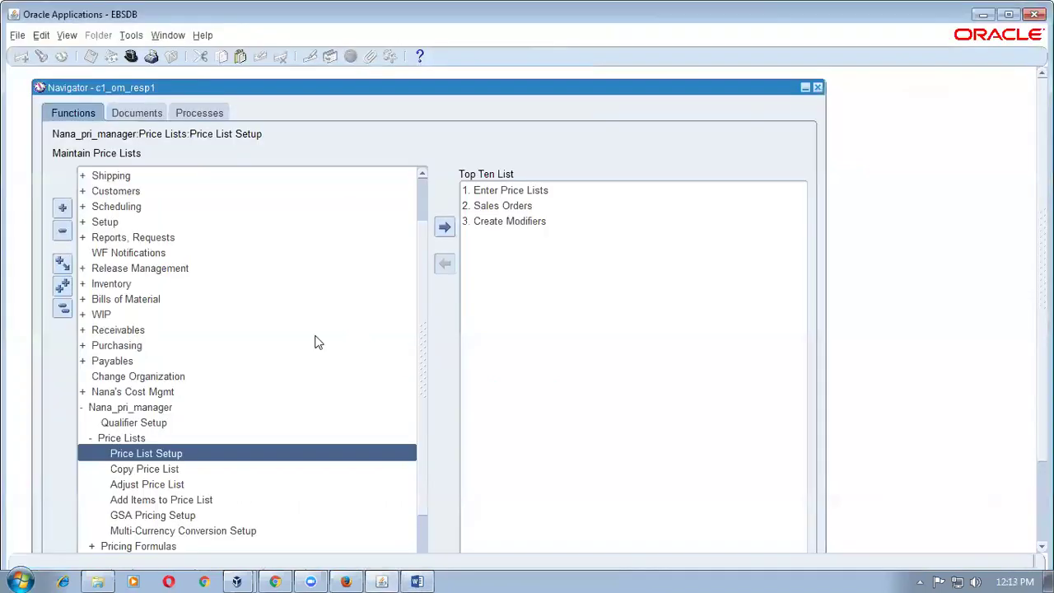
double_click(160, 455)
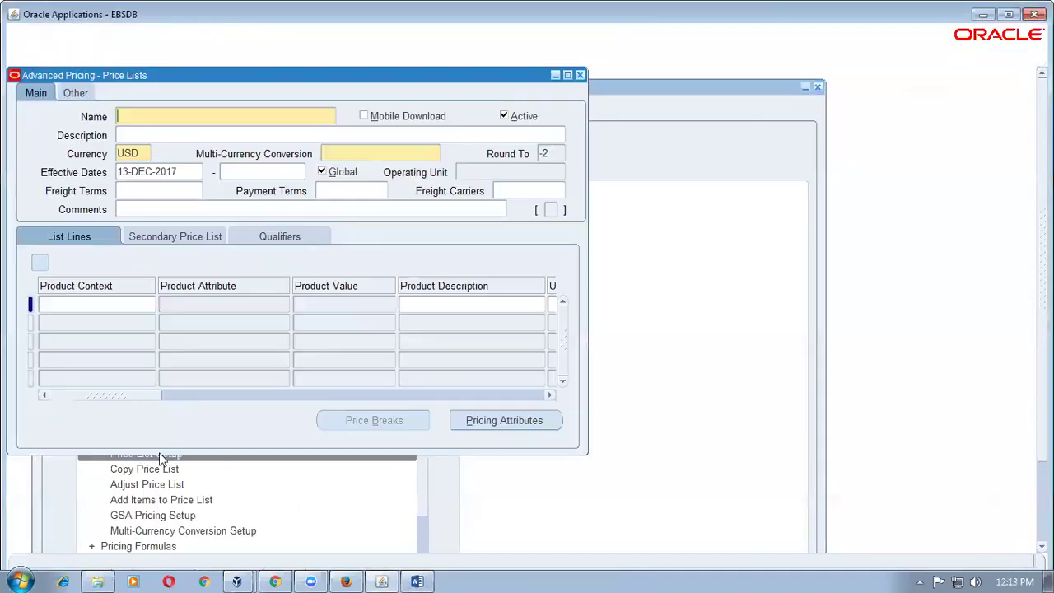
type("c1_prom_")
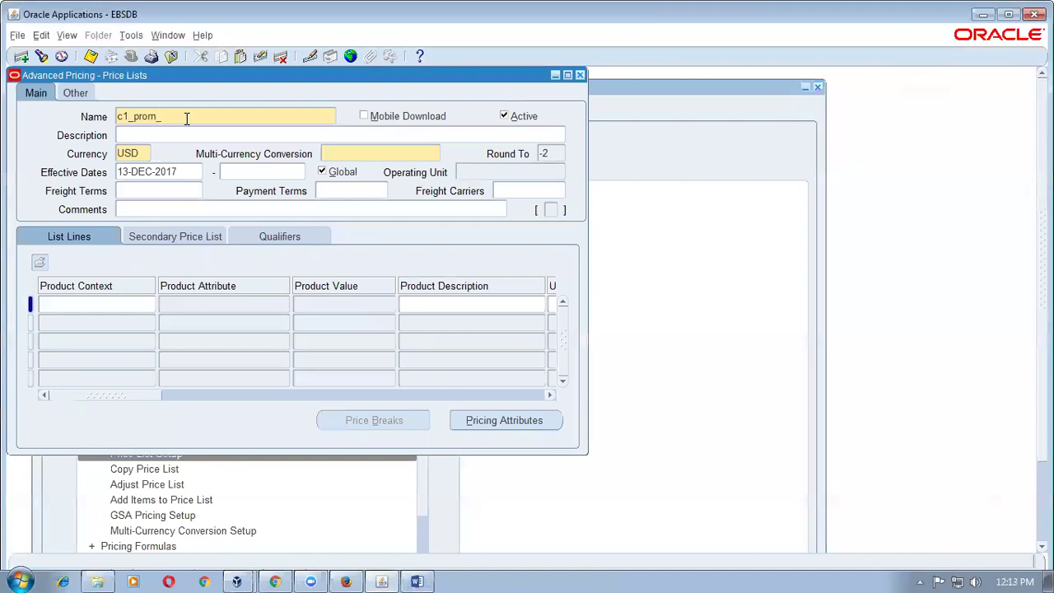
key("alt+Tab")
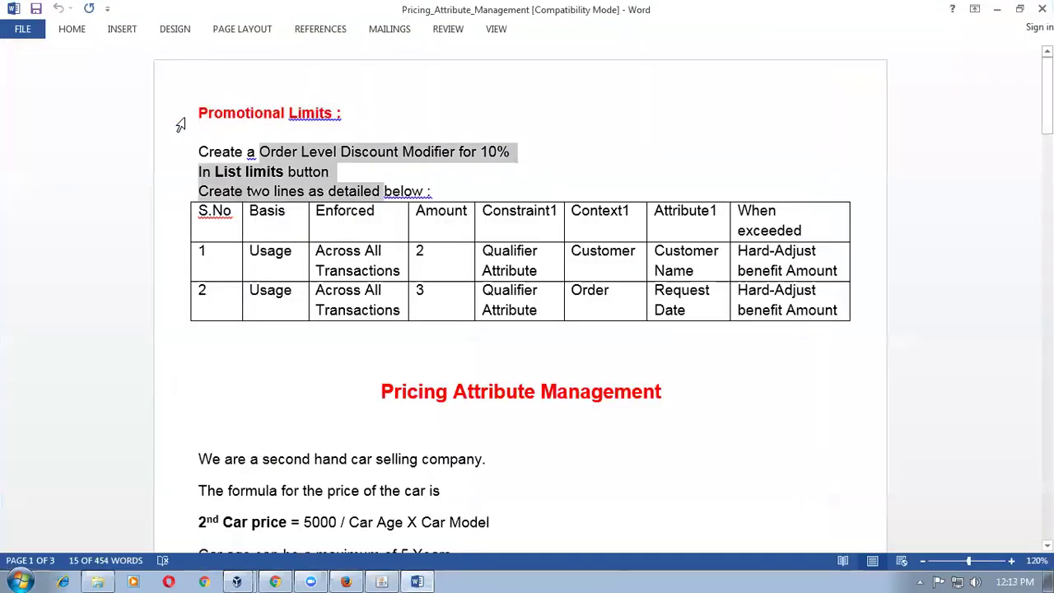
key("alt+Tab")
type("limit")
left_click(335, 156)
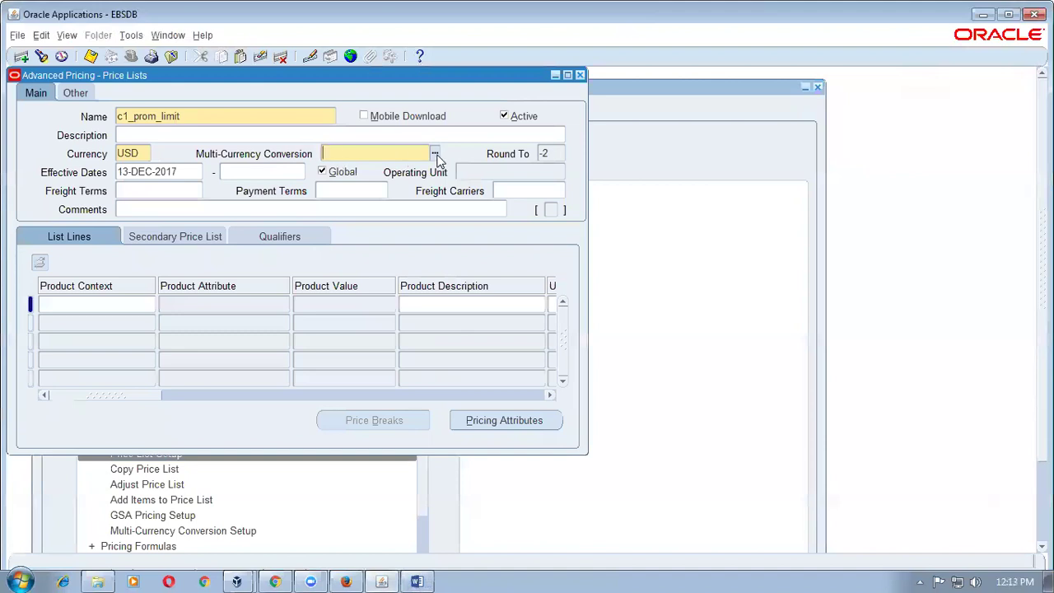
left_click(435, 154)
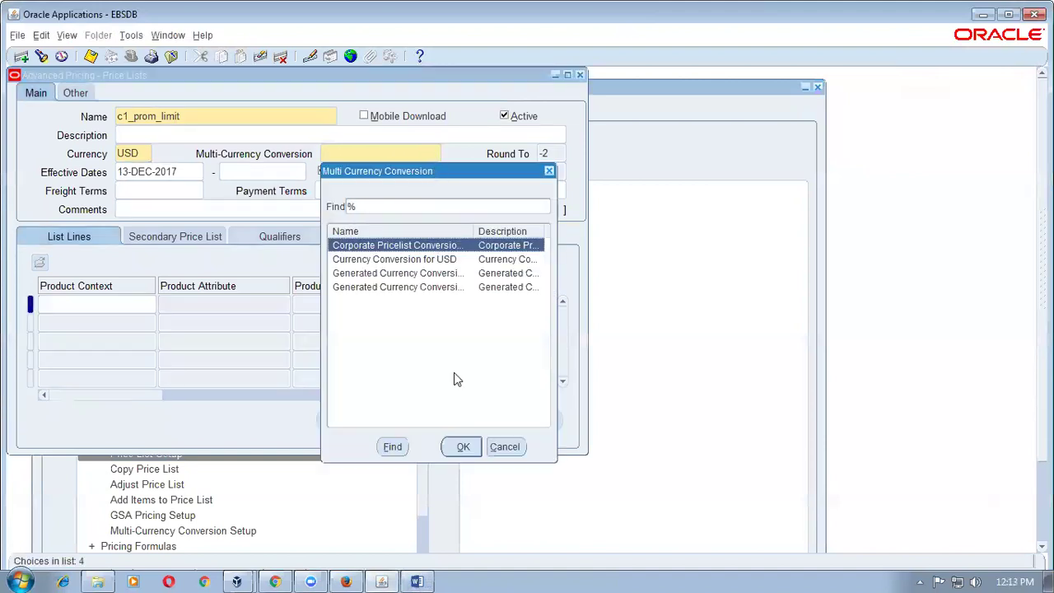
left_click(462, 447)
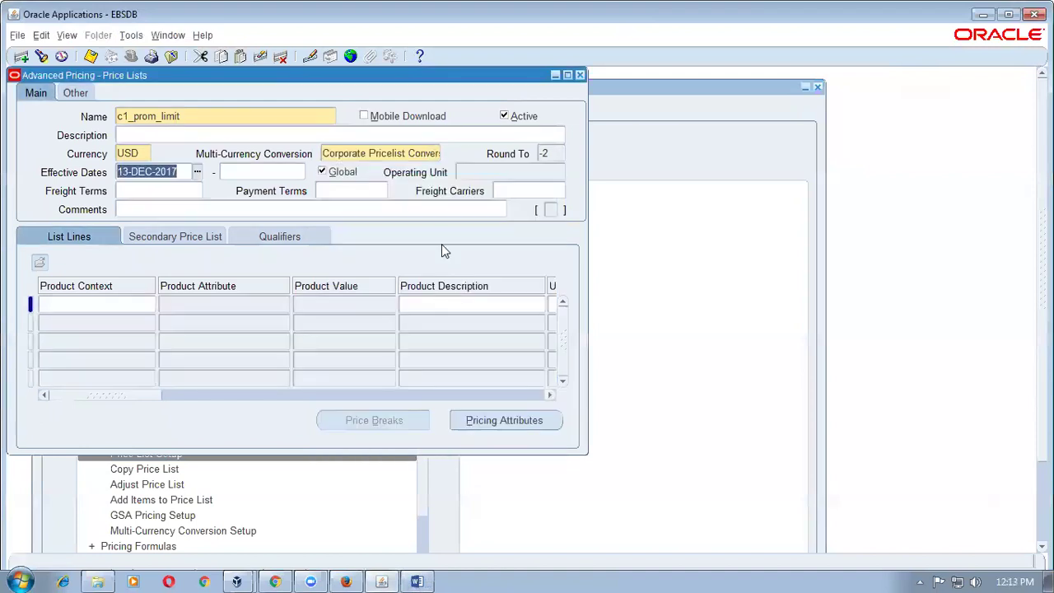
left_click(580, 75)
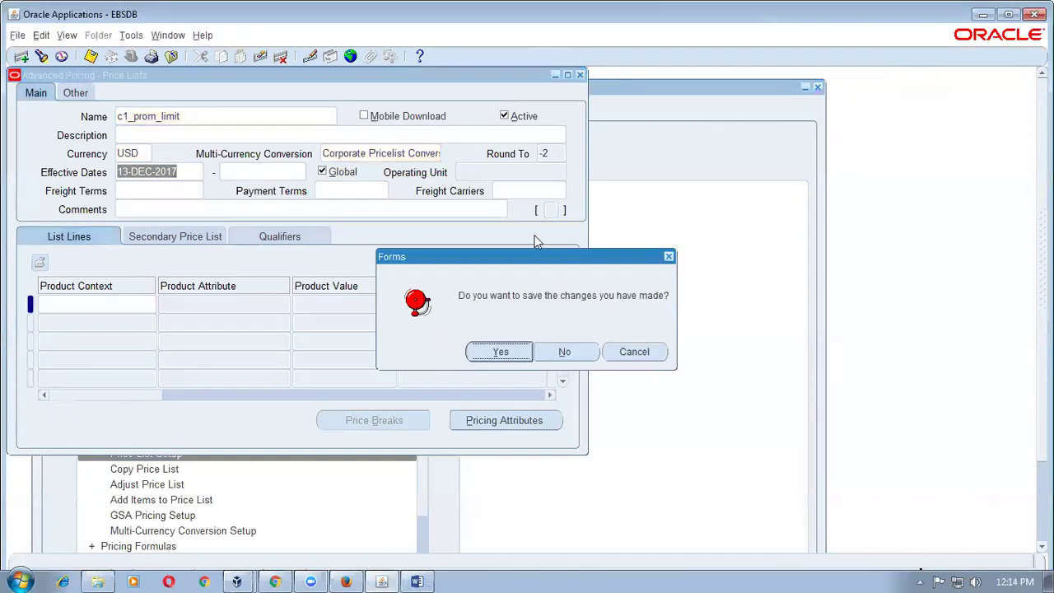
left_click(563, 350)
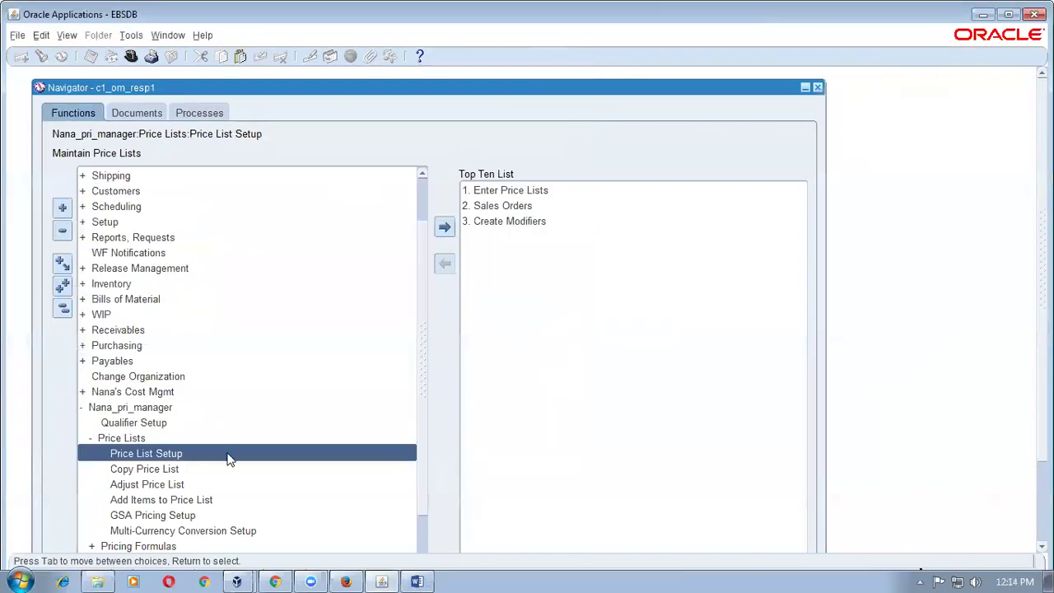
- Collapse the navigator tree, expand Nana_pri_manager and its Modifiers branch, and open the Modifier Setup form
left_click(61, 307)
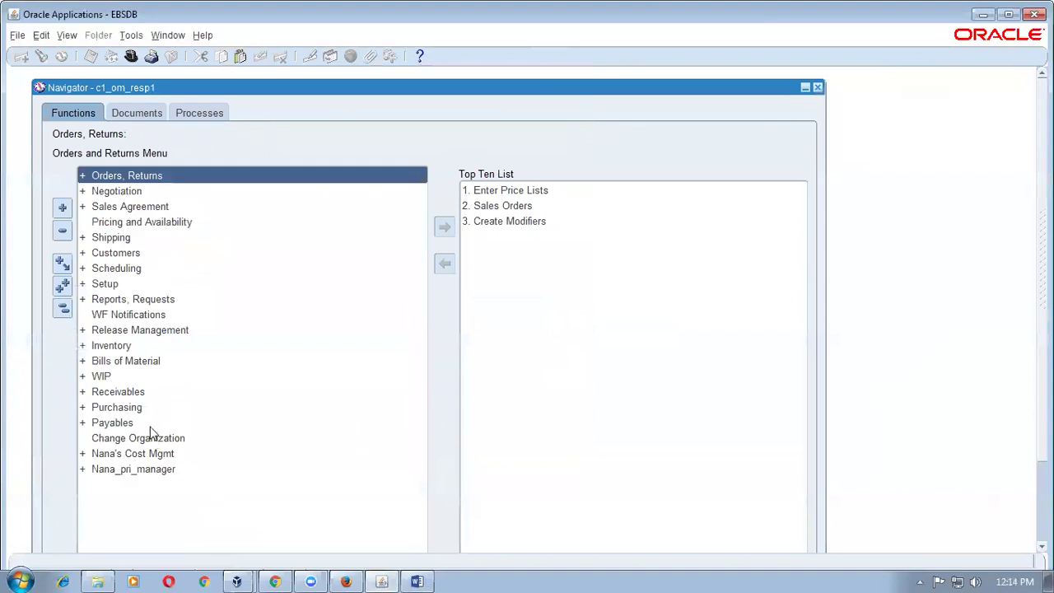
double_click(148, 469)
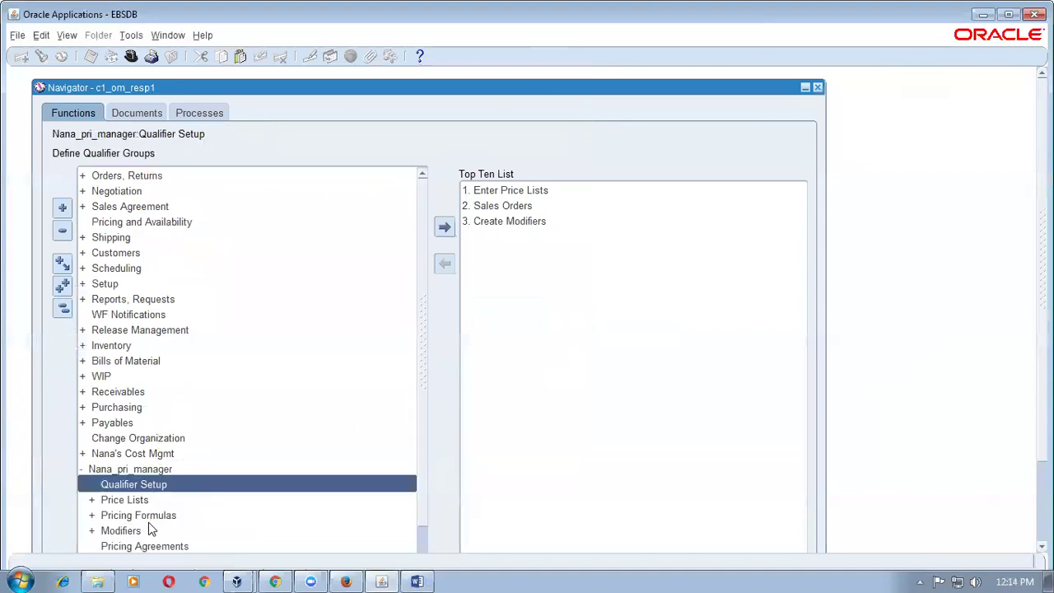
double_click(145, 529)
left_click_drag(418, 375, 425, 446)
double_click(161, 469)
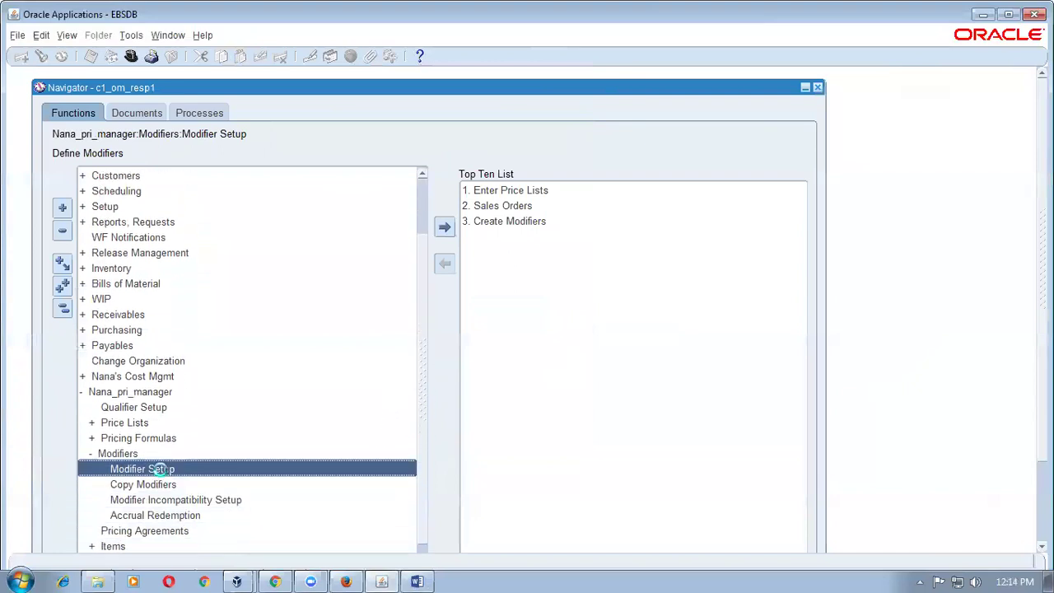
- Set the new modifier's type to Discount List
left_click(209, 129)
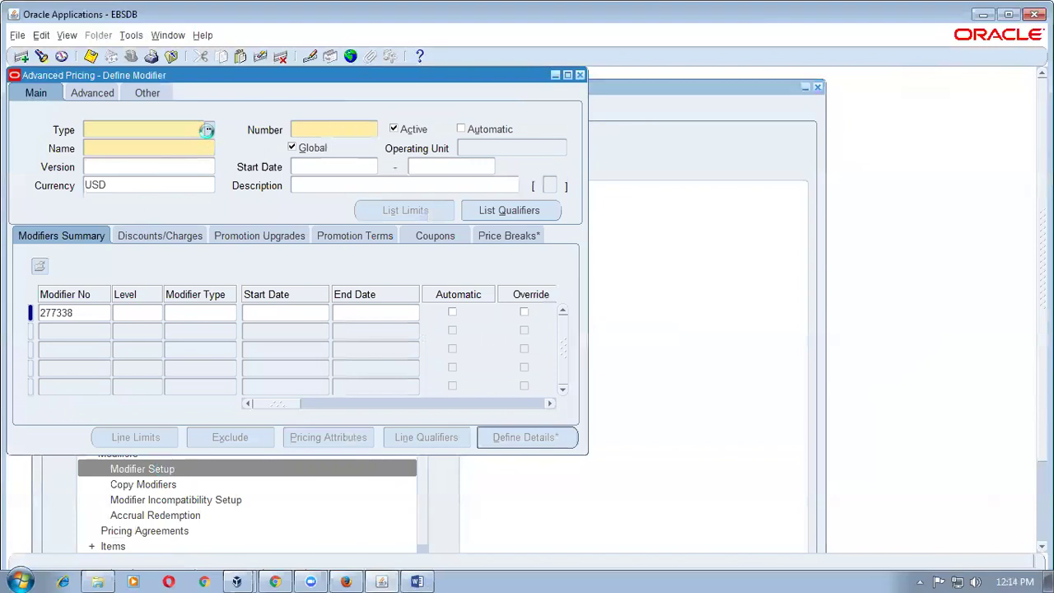
left_click(138, 237)
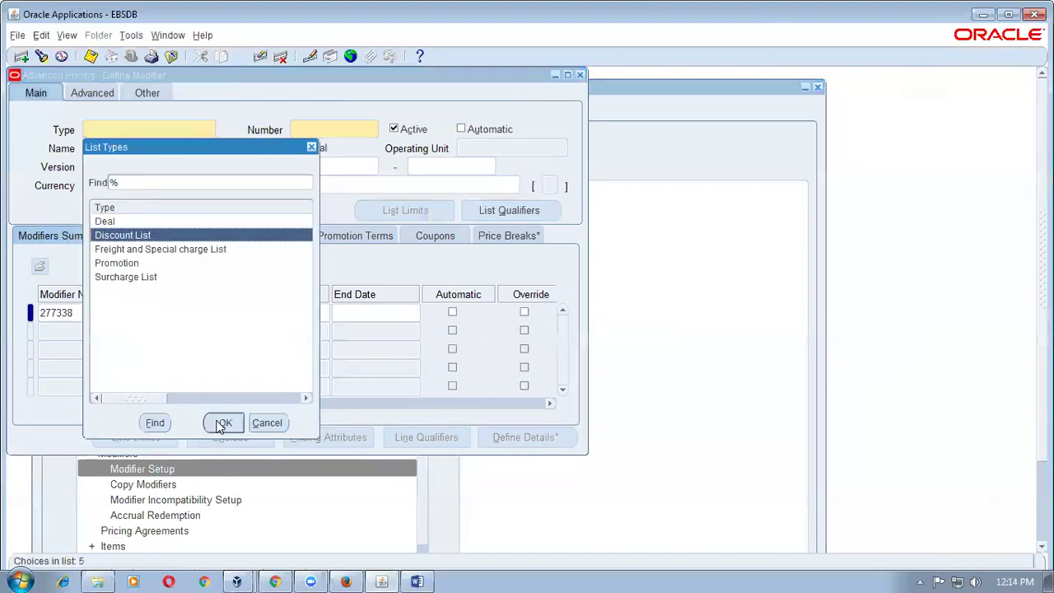
left_click(219, 424)
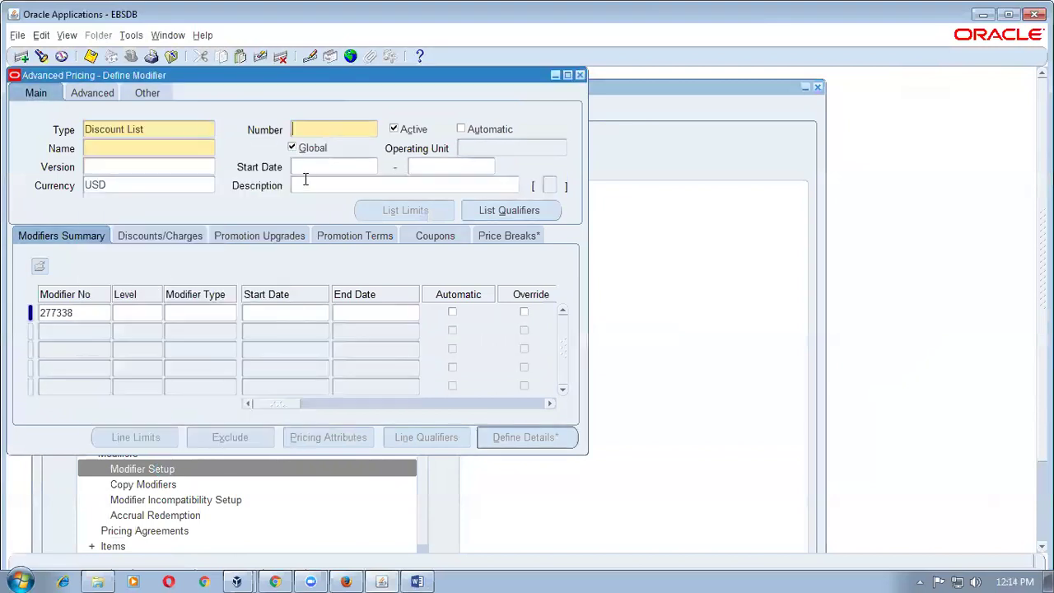
- Enter c1_prom_d1 as both the number and the name of the discount list
type("c1_prom_d1")
key("Tab")
double_click(353, 132)
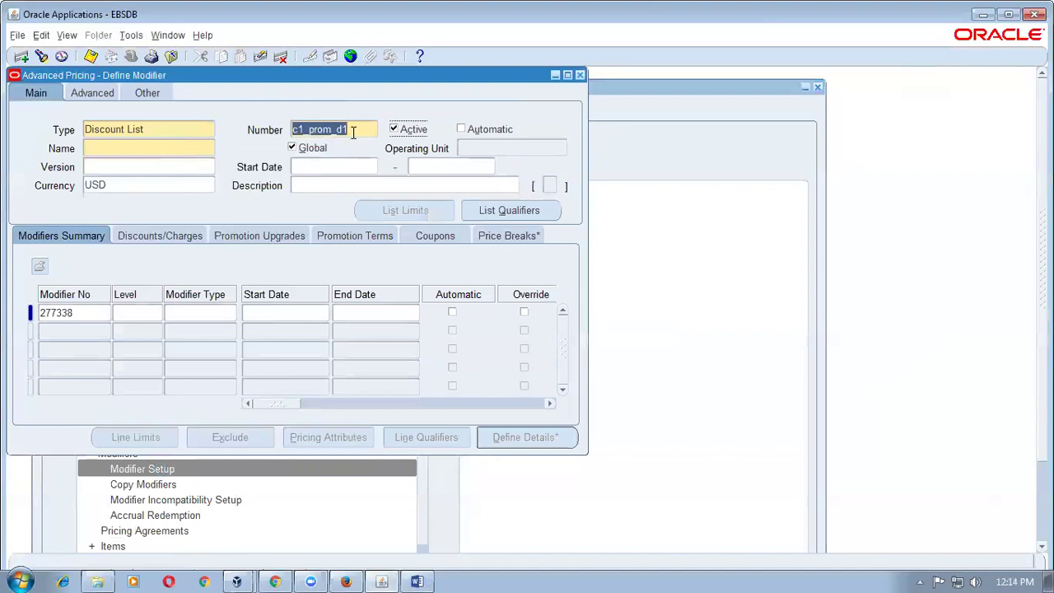
key("ctrl+x")
key("ctrl+v")
left_click(138, 150)
key("ctrl+v")
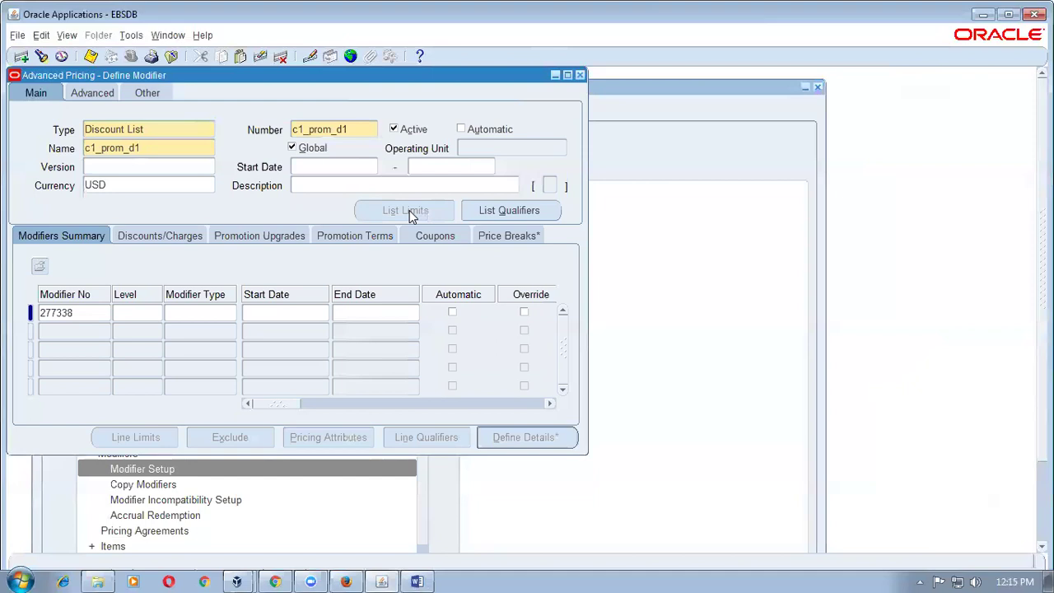
- Add modifier line number 1 with level Line and modifier type Discount
left_click(90, 313)
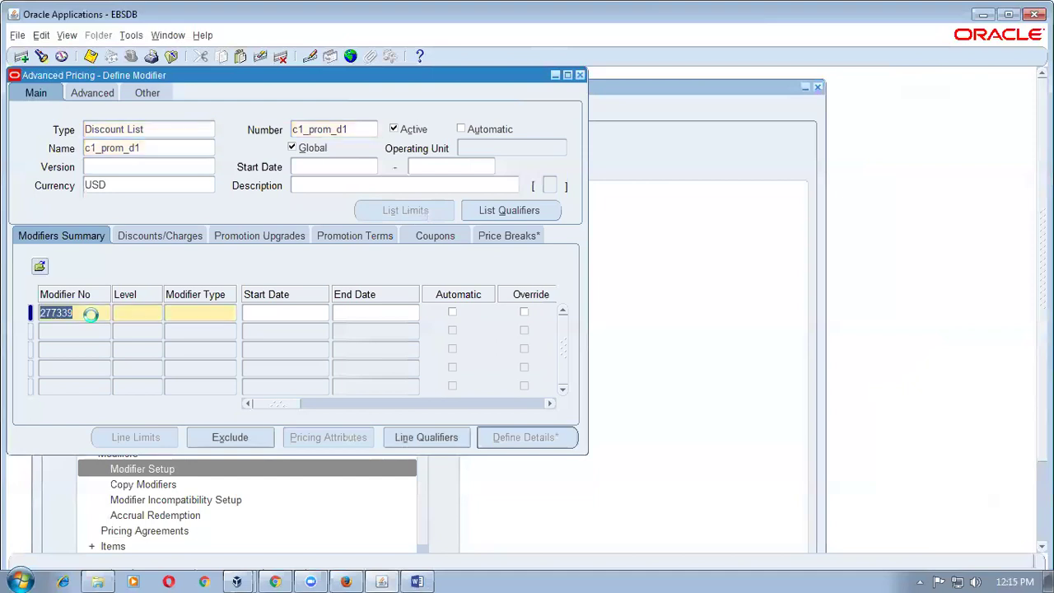
type("1")
key("Tab")
key("ctrl+l")
key("Down")
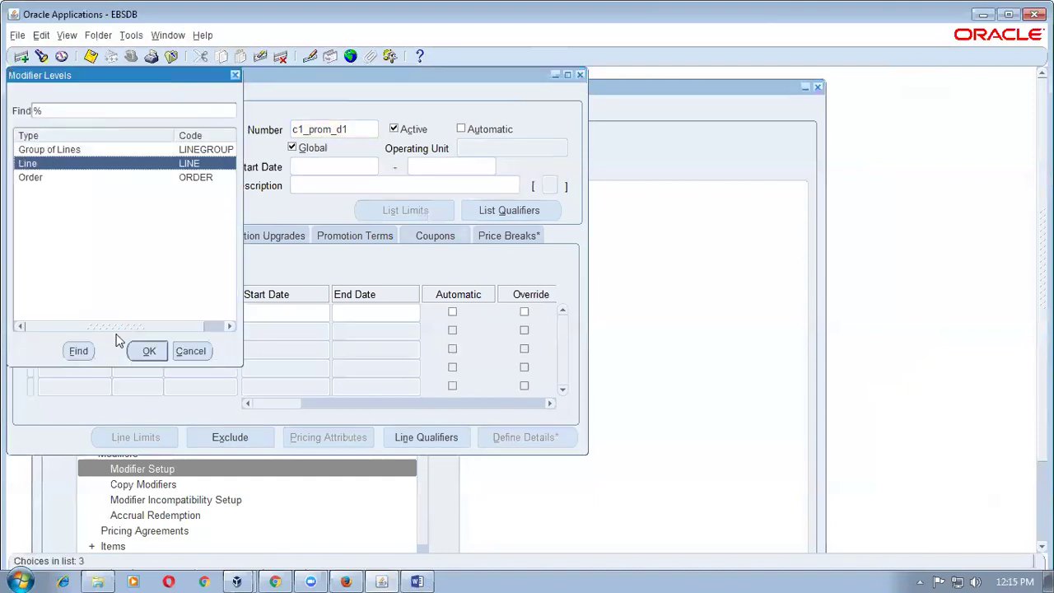
key("Return")
key("Tab")
key("ctrl+l")
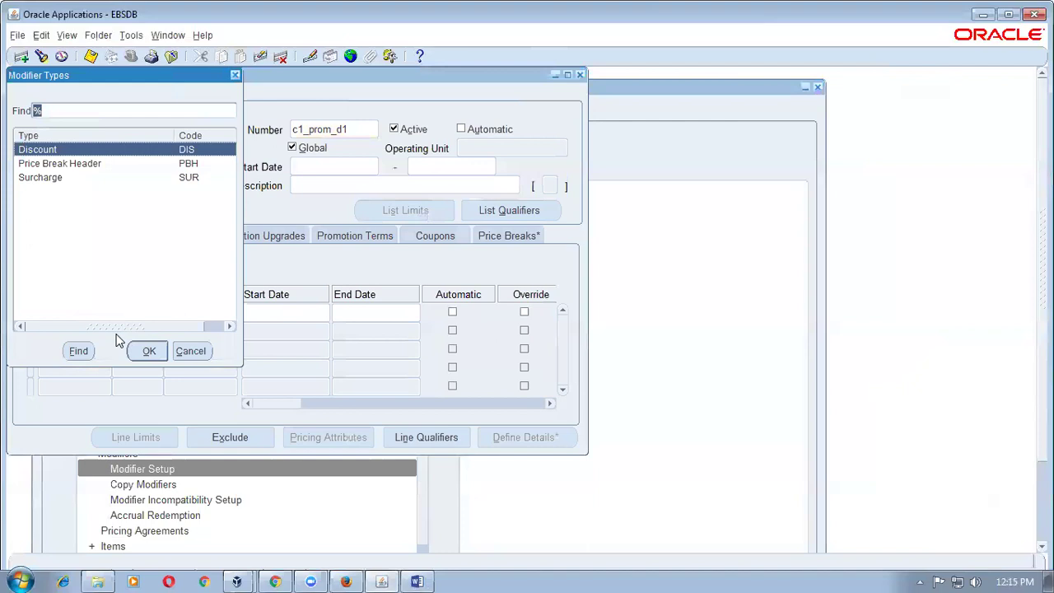
key("Return")
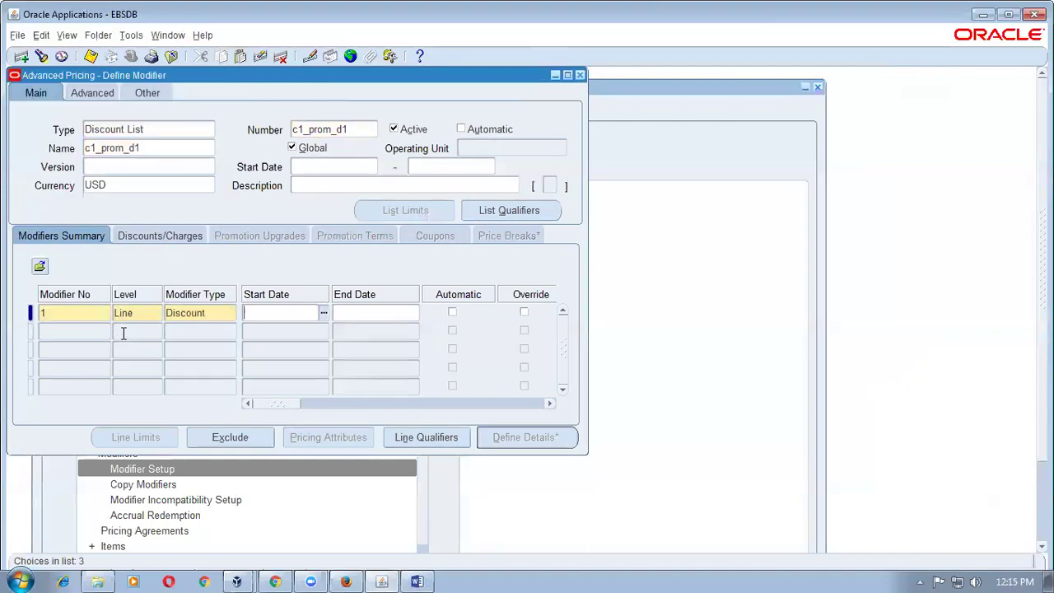
- Make modifier line 1 automatic and set its pricing phase to List Line Adjustment
left_click(448, 313)
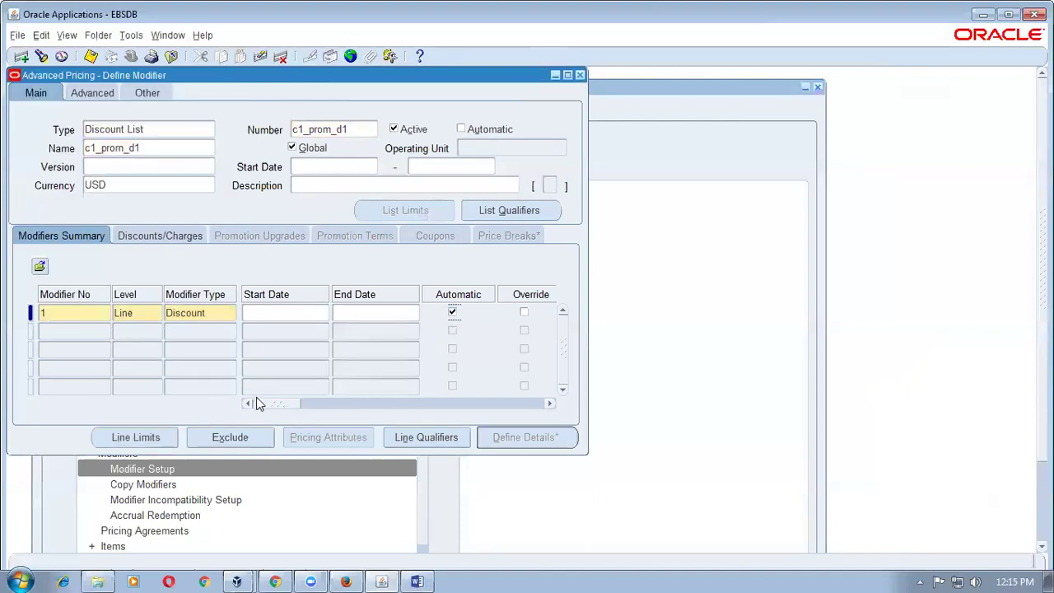
left_click_drag(258, 404, 294, 412)
left_click(396, 313)
key("ctrl+l")
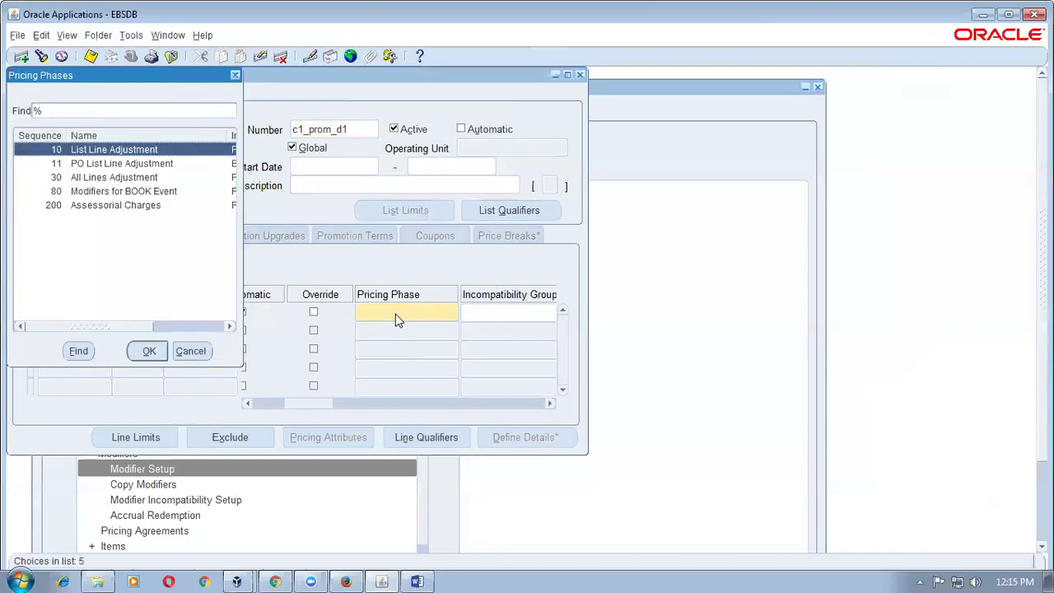
key("Return")
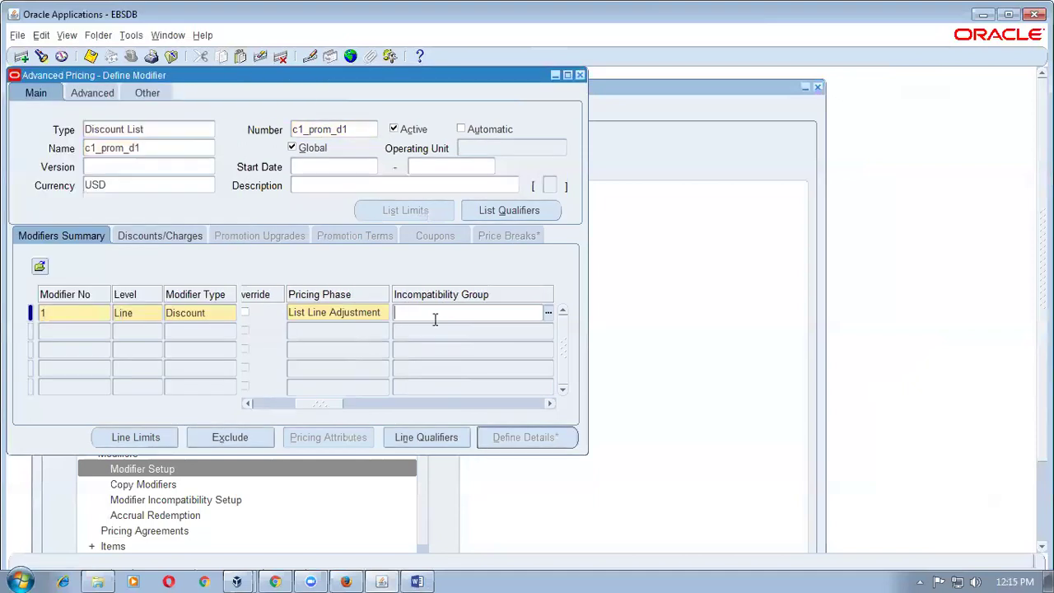
- Set modifier line 1's product attribute to Item Number and enter c1_f as its value for the first sale item
left_click_drag(325, 406, 399, 411)
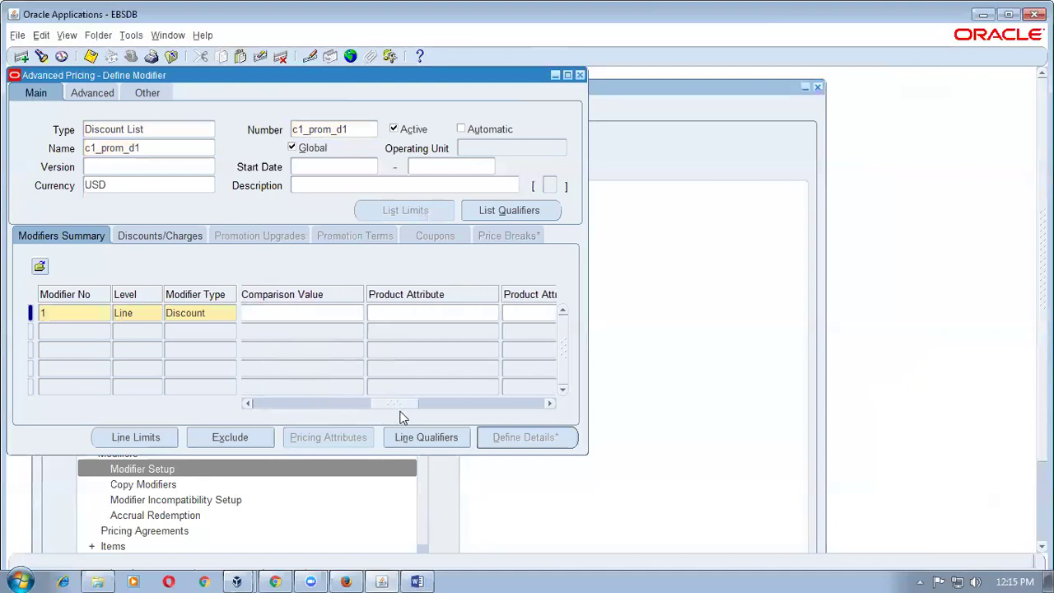
left_click(429, 314)
type("item num")
key("Tab")
type("c1_f")
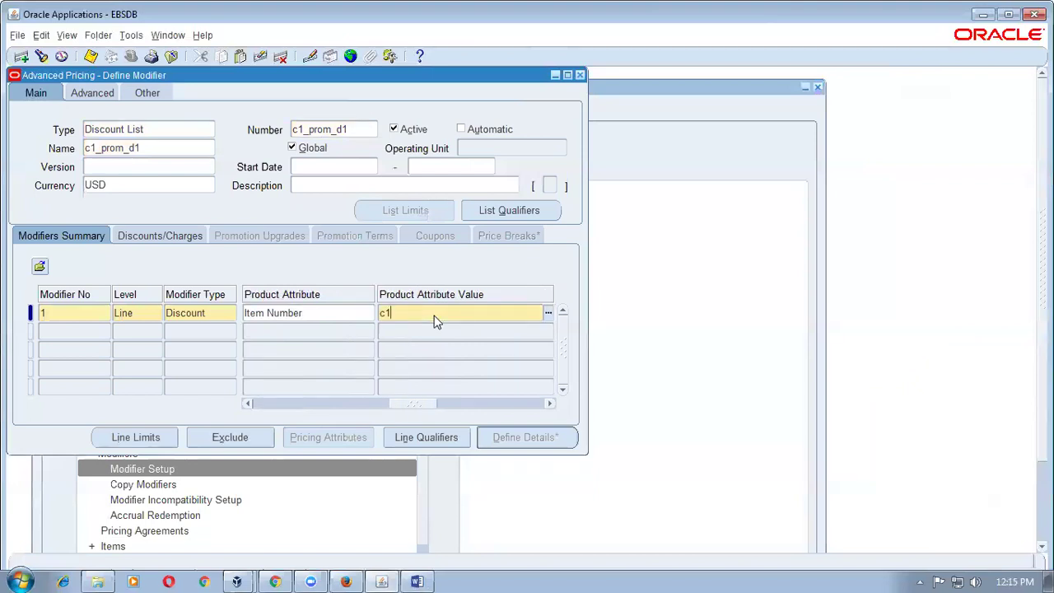
key("Tab")
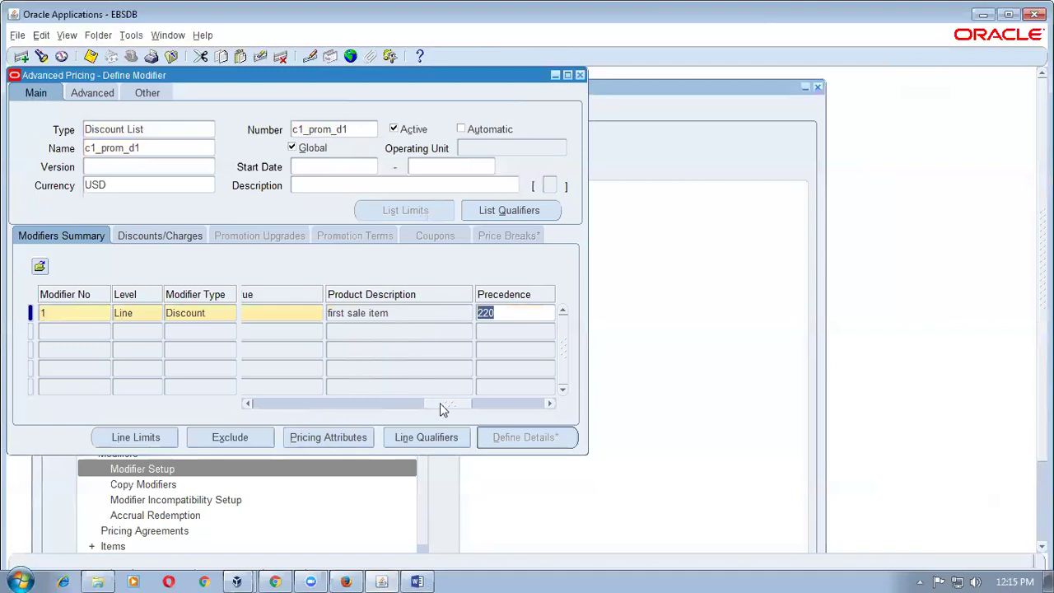
- Set modifier line 1's volume type to Item Quantity and its break type to Point
left_click_drag(440, 403, 466, 402)
left_click(424, 312)
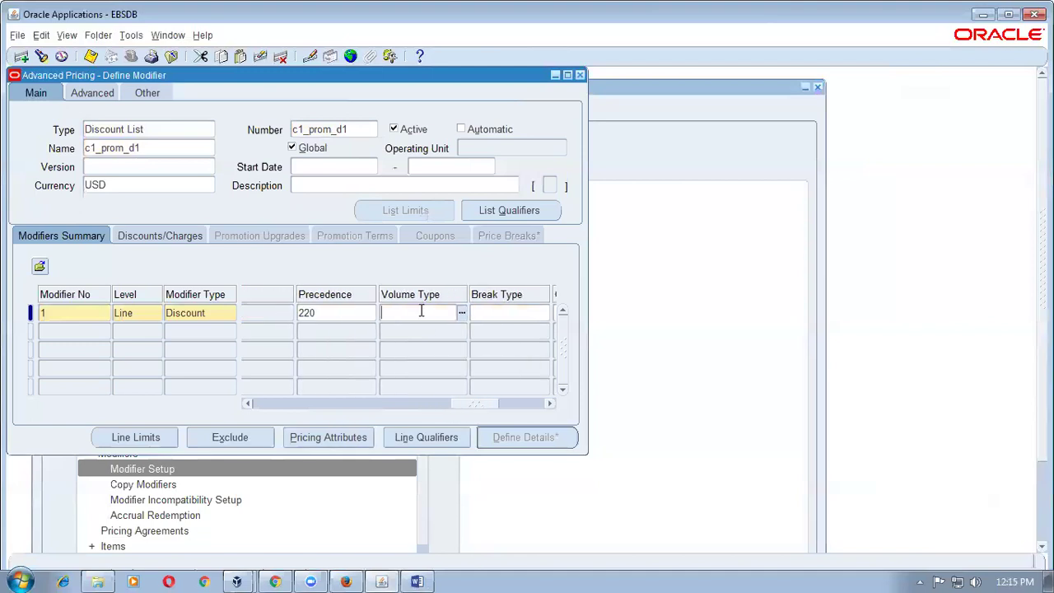
type("item")
key("Tab")
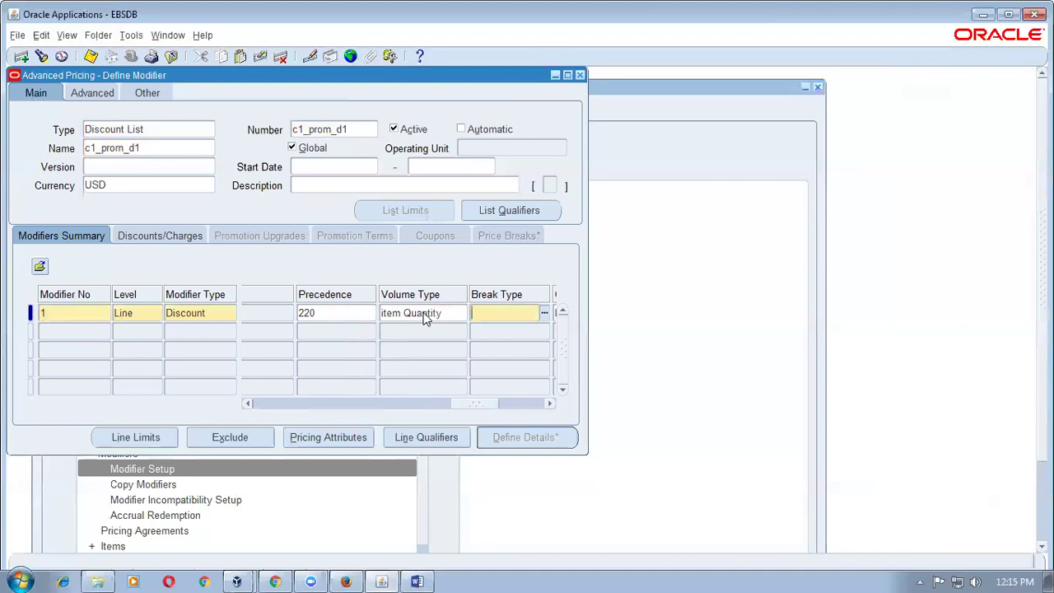
key("ctrl+l")
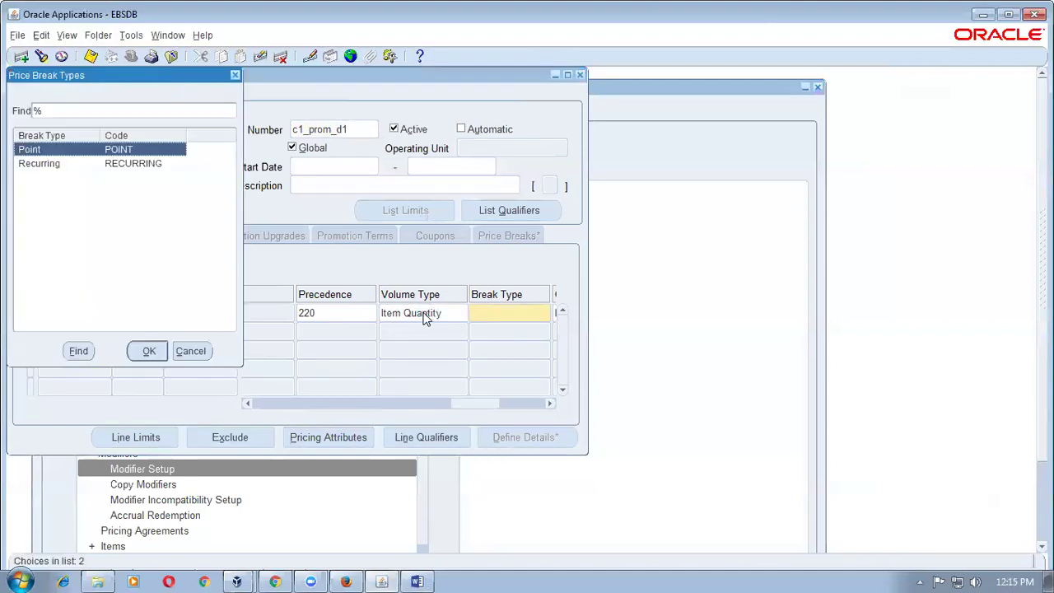
key("Return")
key("Tab")
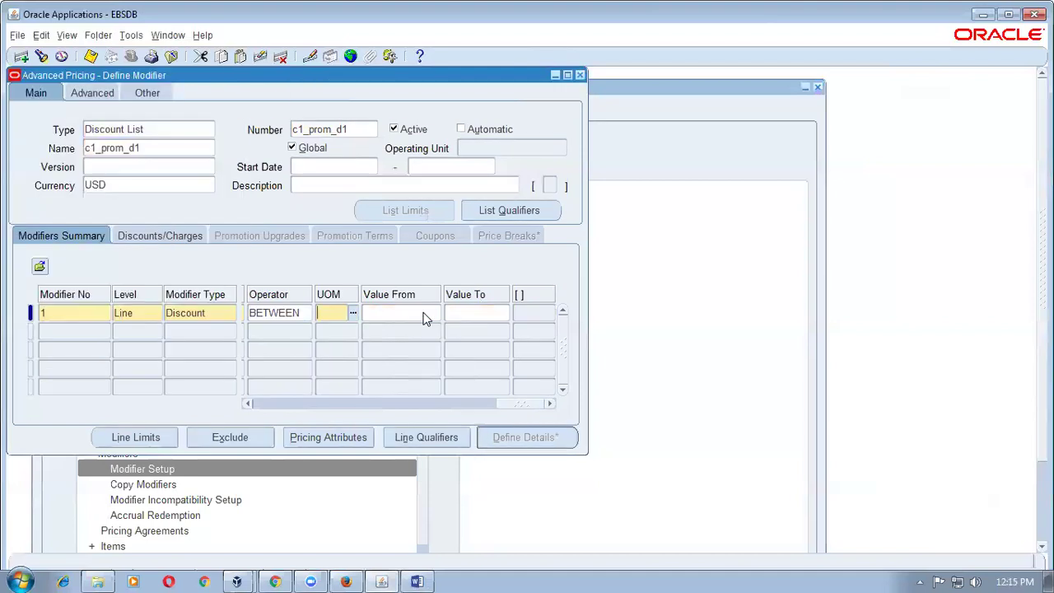
- Set modifier line 1's unit of measure to Ea and its value range from 10 to 99999999
type("Ea")
key("Tab")
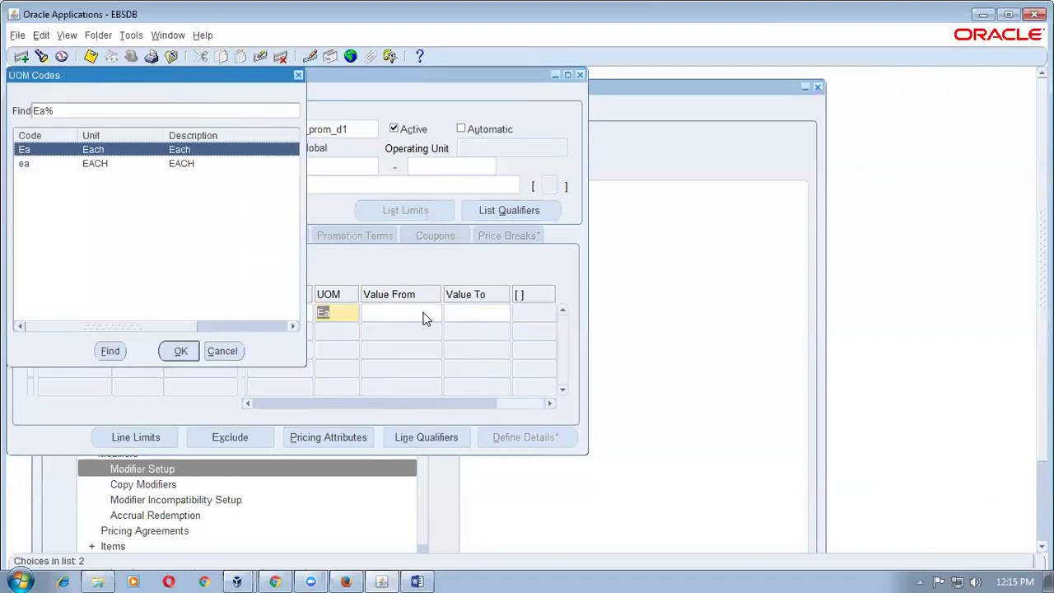
key("Return")
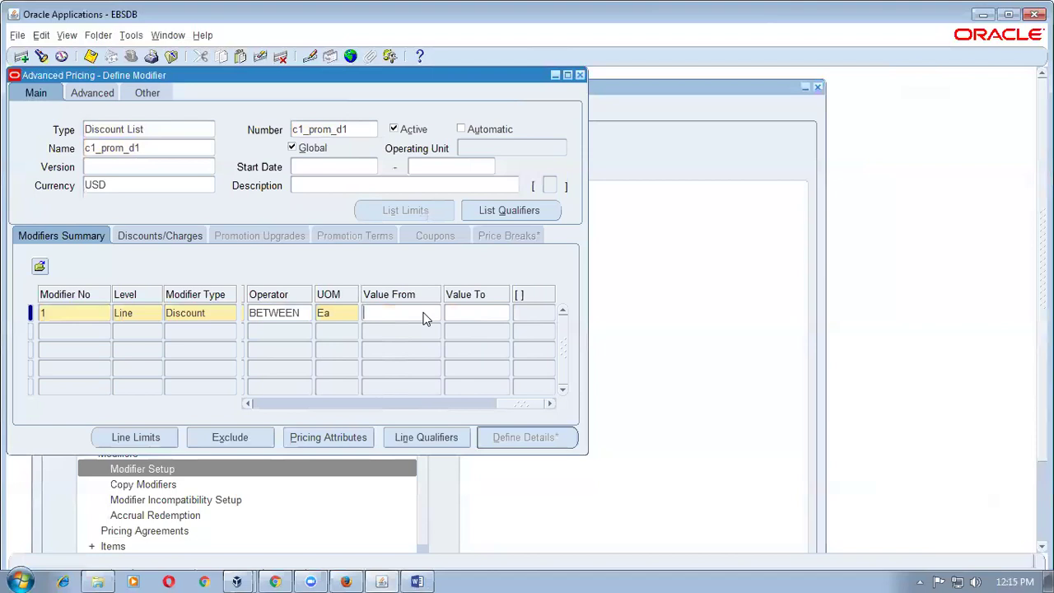
type("0")
left_click(423, 319)
type("10")
key("Tab")
type("99999999")
- Set modifier line 1's discount application method to Percent with value 10, and save the discount list
left_click(174, 236)
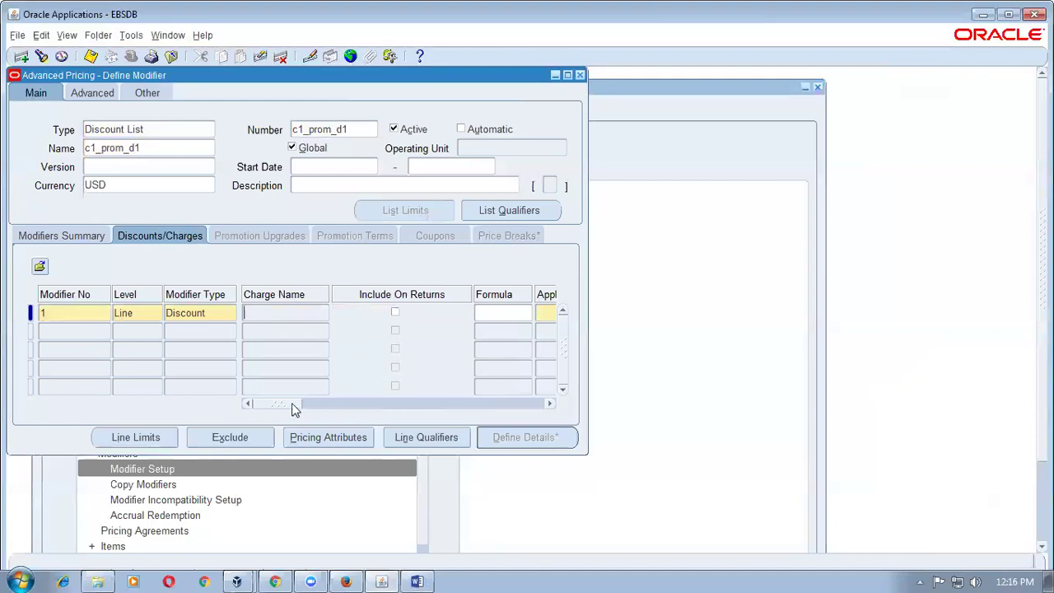
left_click_drag(295, 409, 315, 409)
left_click(413, 314)
type("per")
key("Tab")
type("10")
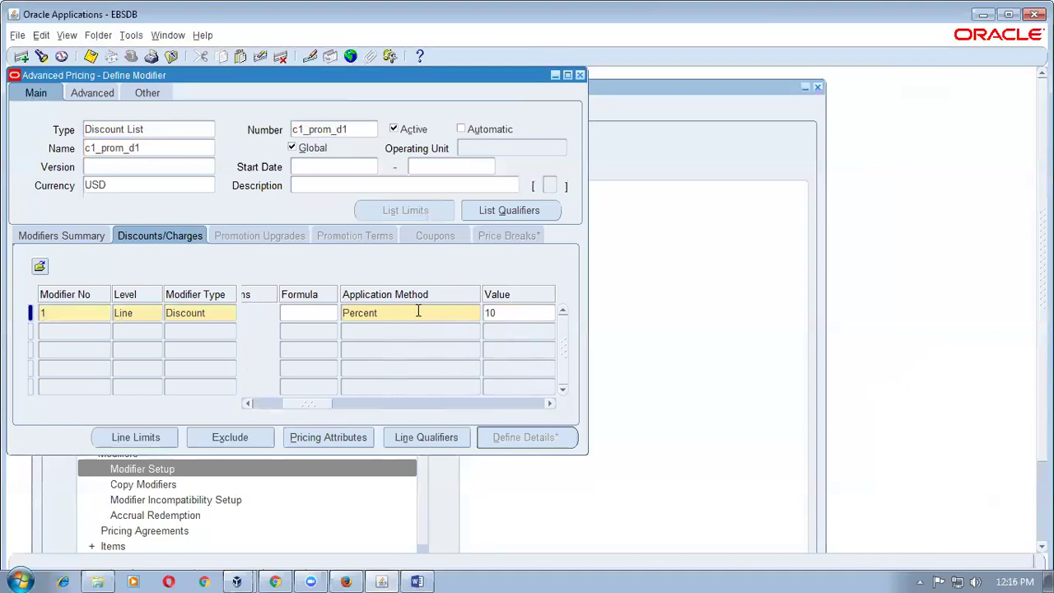
double_click(180, 315)
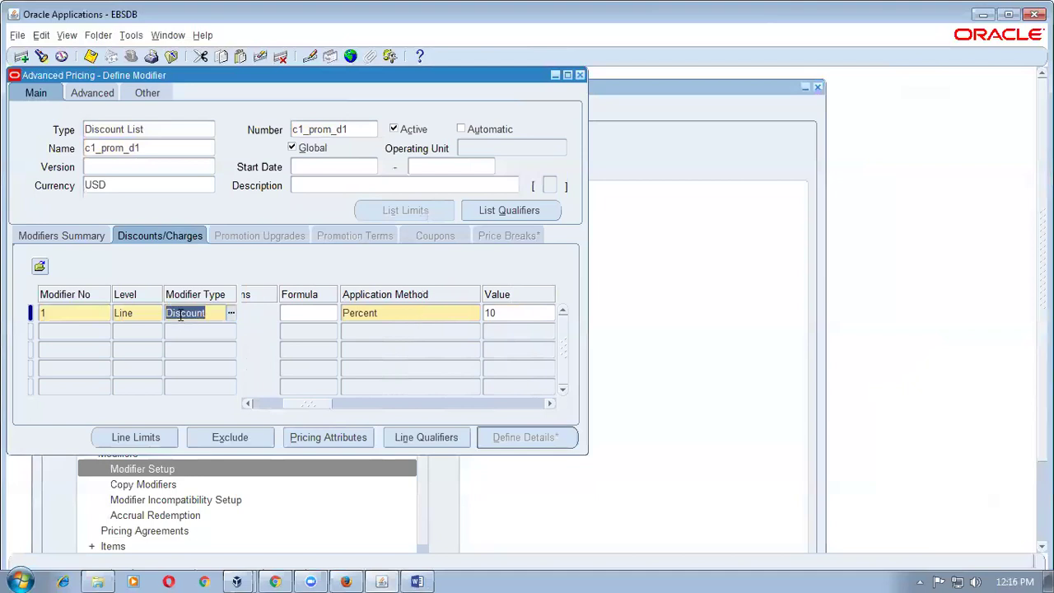
key("ctrl+s")
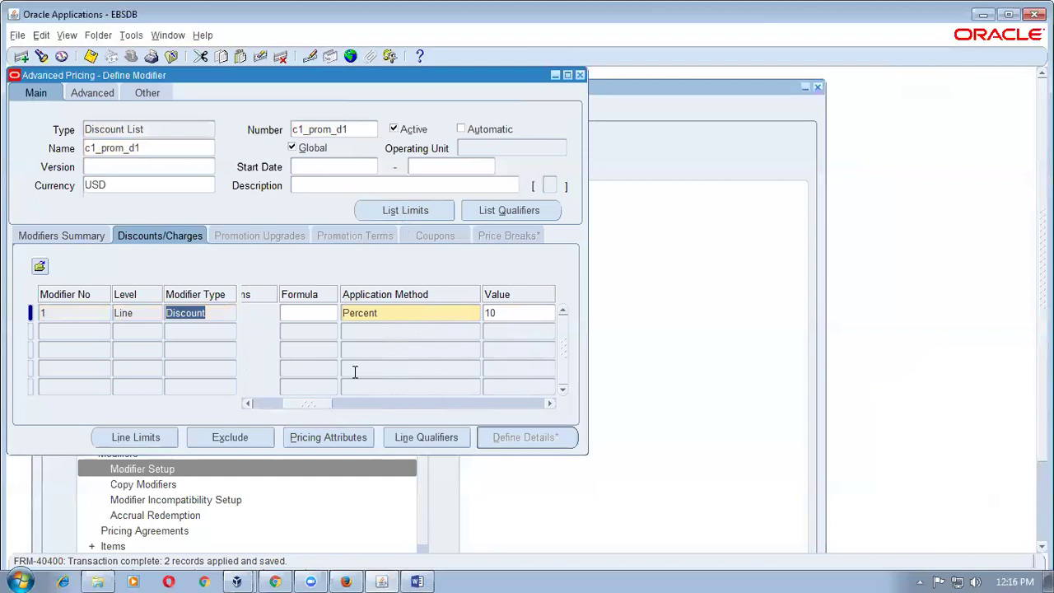
- Switch to the Pricing_Attribute_Management Word document and read both rows of the Promotional Limits table
key("alt+Tab")
left_click(378, 354)
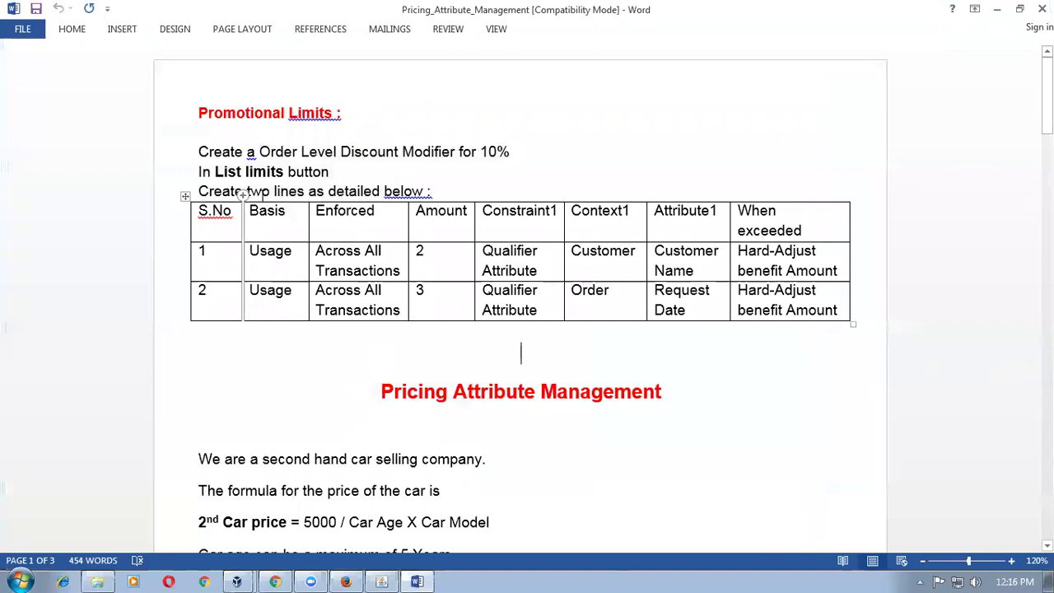
left_click(171, 265)
left_click_drag(165, 284, 163, 301)
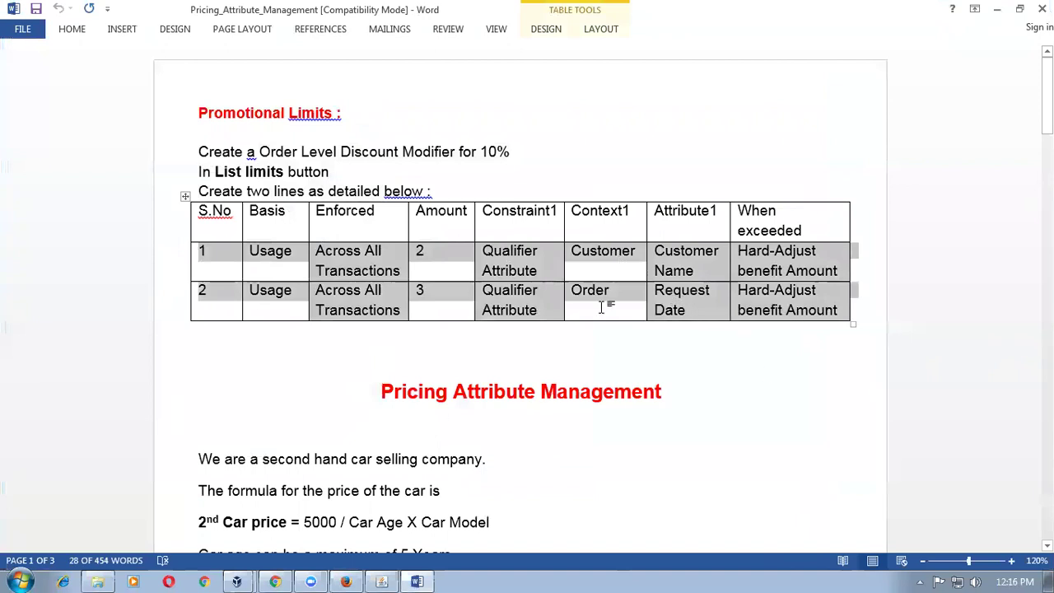
left_click(635, 272)
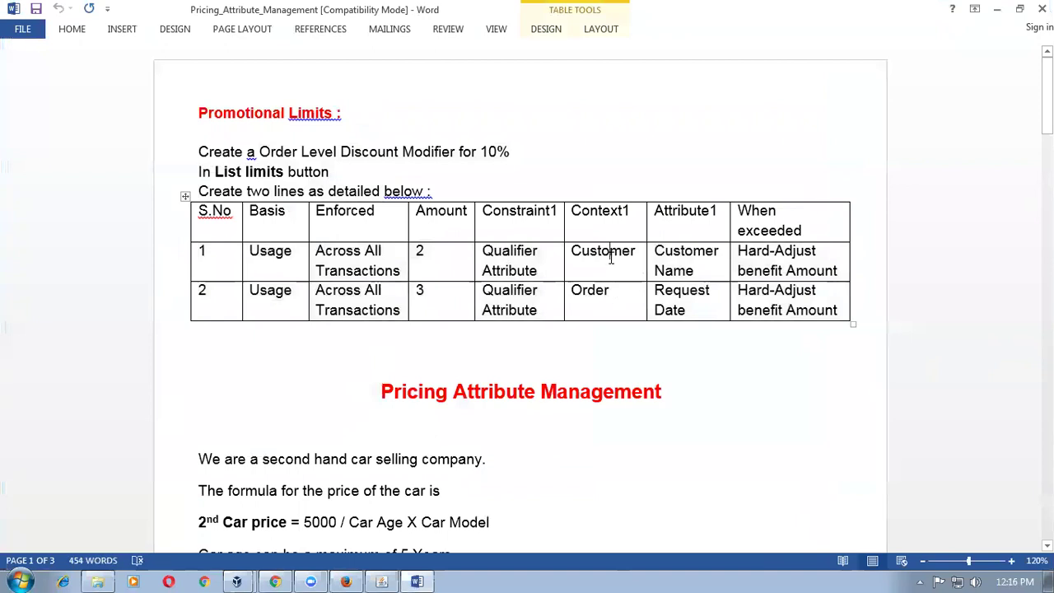
left_click(174, 263)
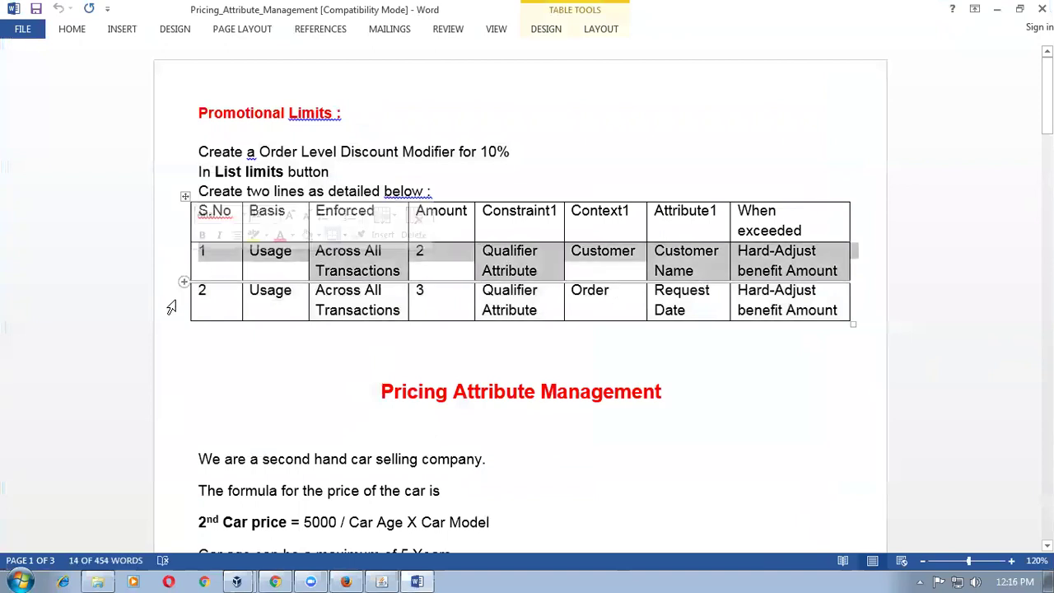
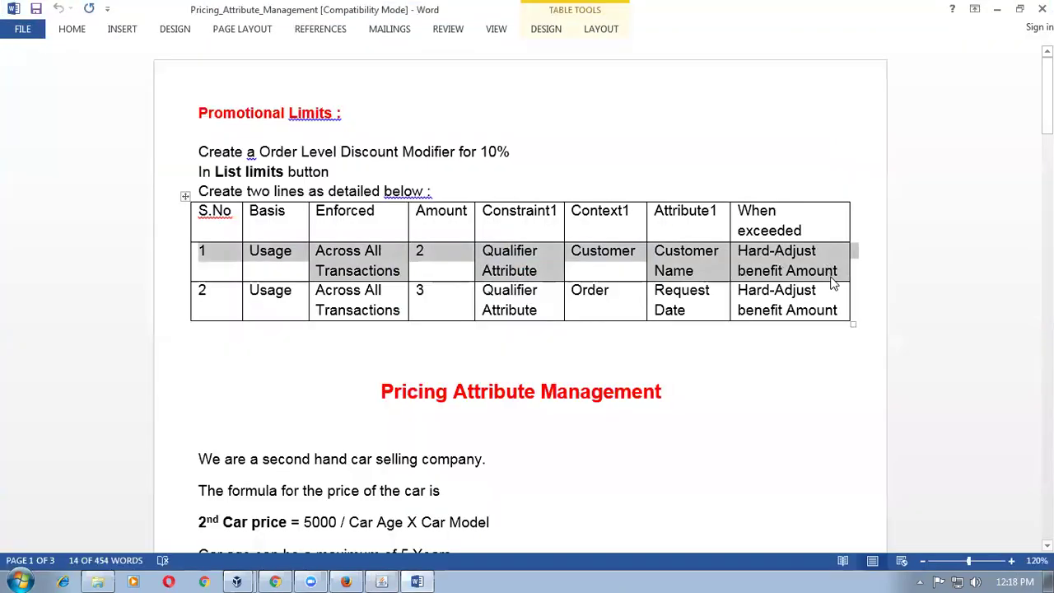
- Review the first limit line of c1_prom_d1 in Oracle Applications, move to the second line and return to the Word requirements table
key("alt+Tab")
left_click_drag(383, 233, 477, 231)
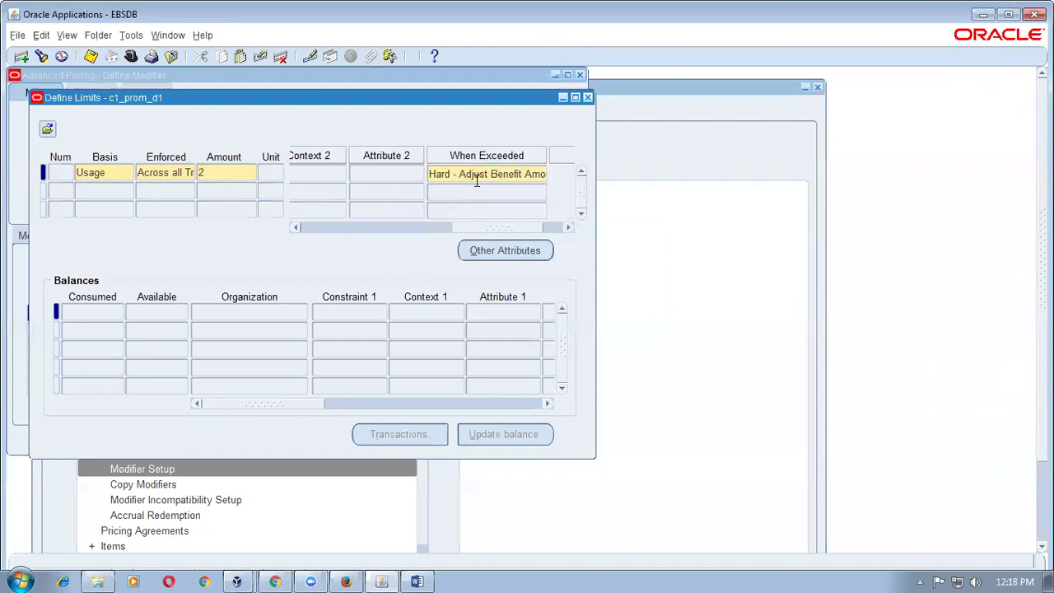
left_click(476, 179)
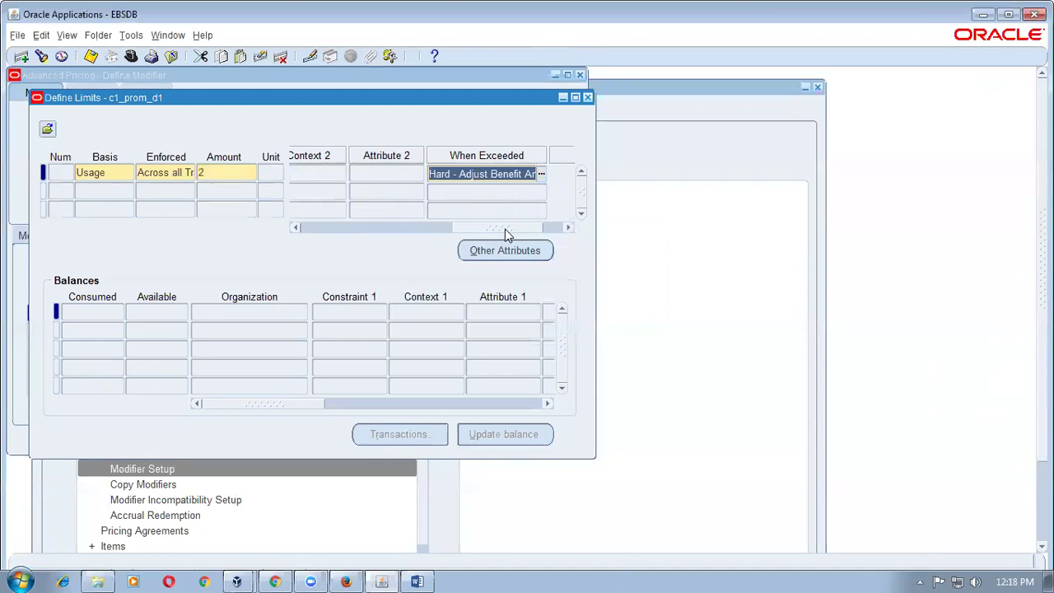
left_click_drag(504, 229, 416, 231)
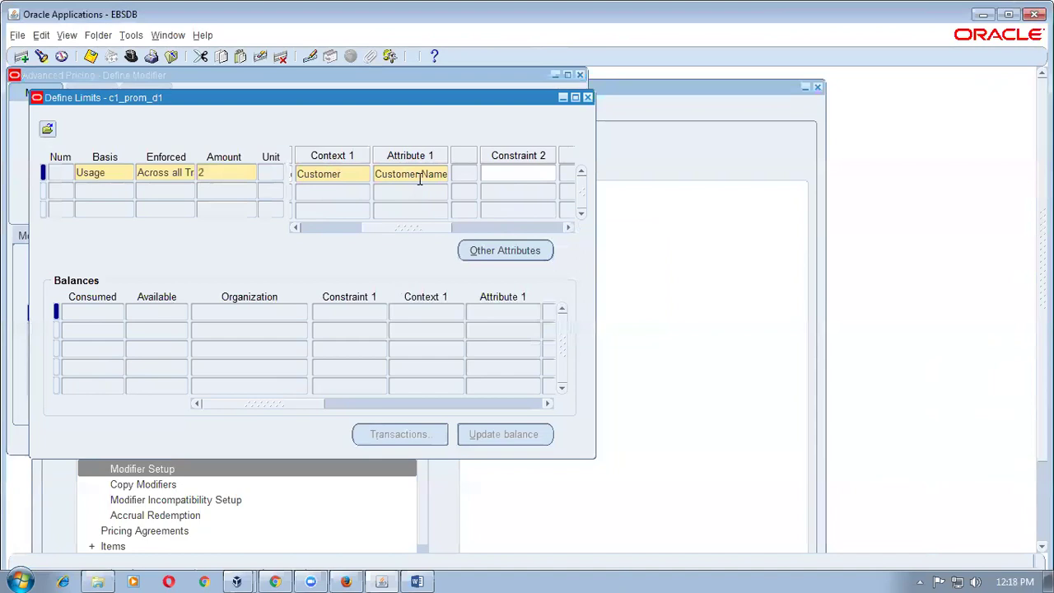
left_click(231, 173)
left_click_drag(395, 232, 285, 244)
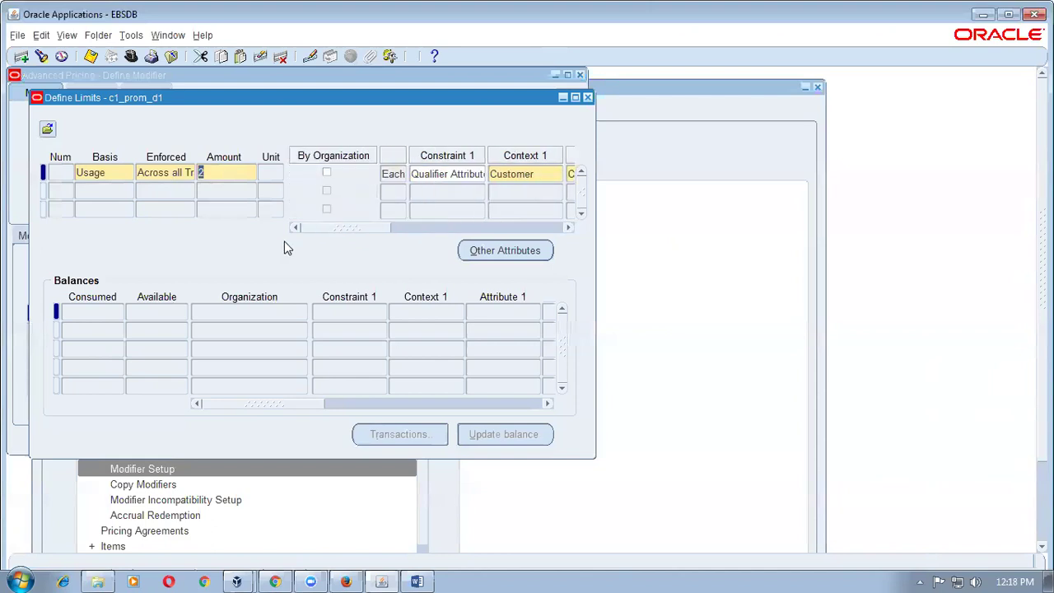
left_click(103, 190)
key("alt+Tab")
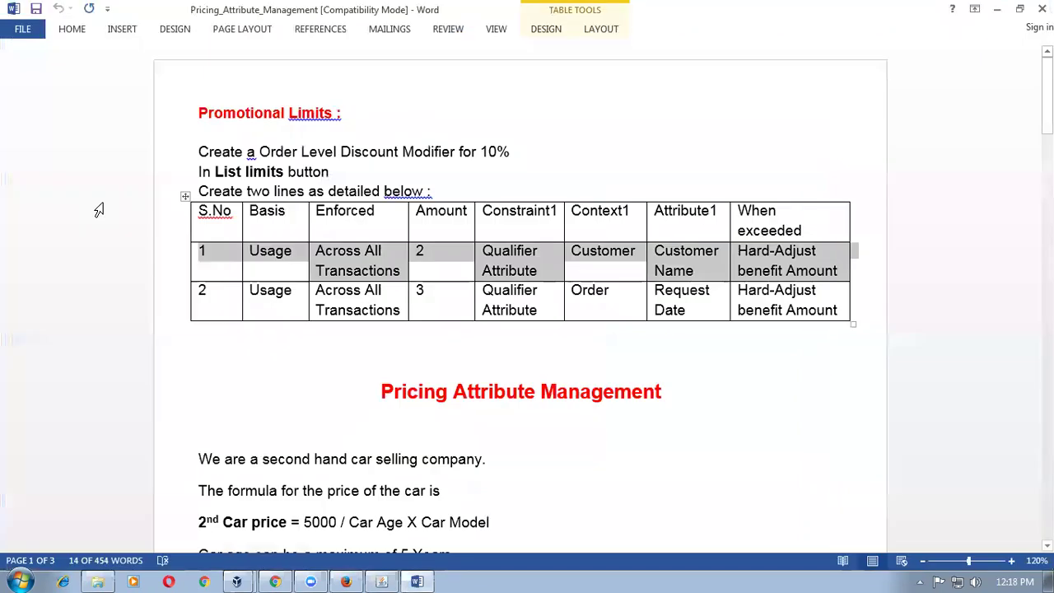
- Set the second limit line's basis to Usage and its enforcement to Across all Transactions, as listed in the Word requirements table
key("alt+Tab")
type("us")
key("Tab")
key("alt+Tab")
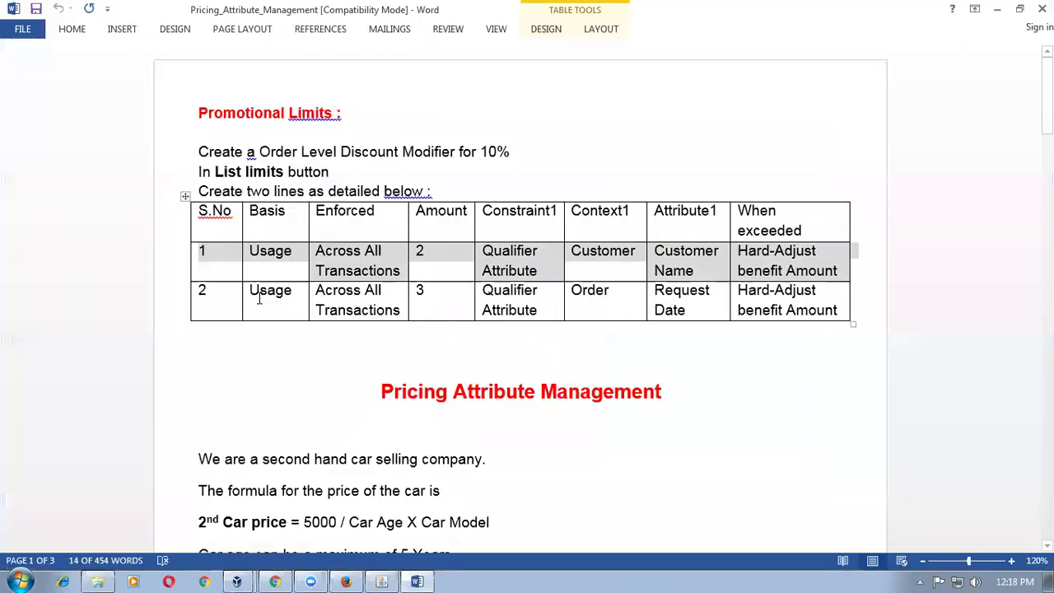
key("alt+Tab")
type("ac")
key("Tab")
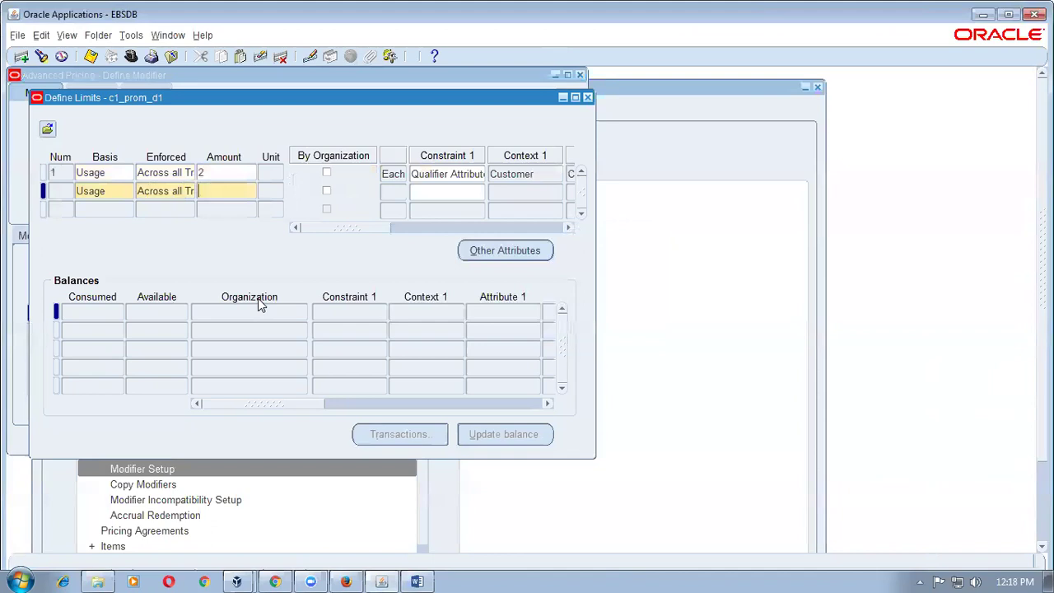
- Give the second limit line an amount of 3 and set its Constraint 1 to Qualifier Attribute
key("alt+Tab")
key("alt+Tab")
type("3")
key("Tab")
left_click(428, 194)
key("alt+Tab")
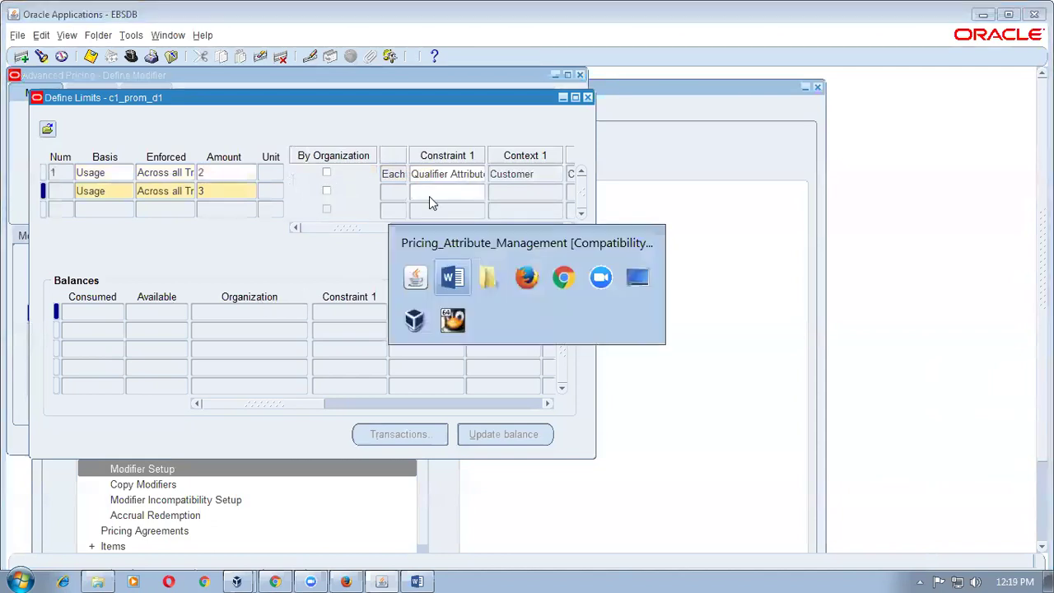
key("alt+Tab")
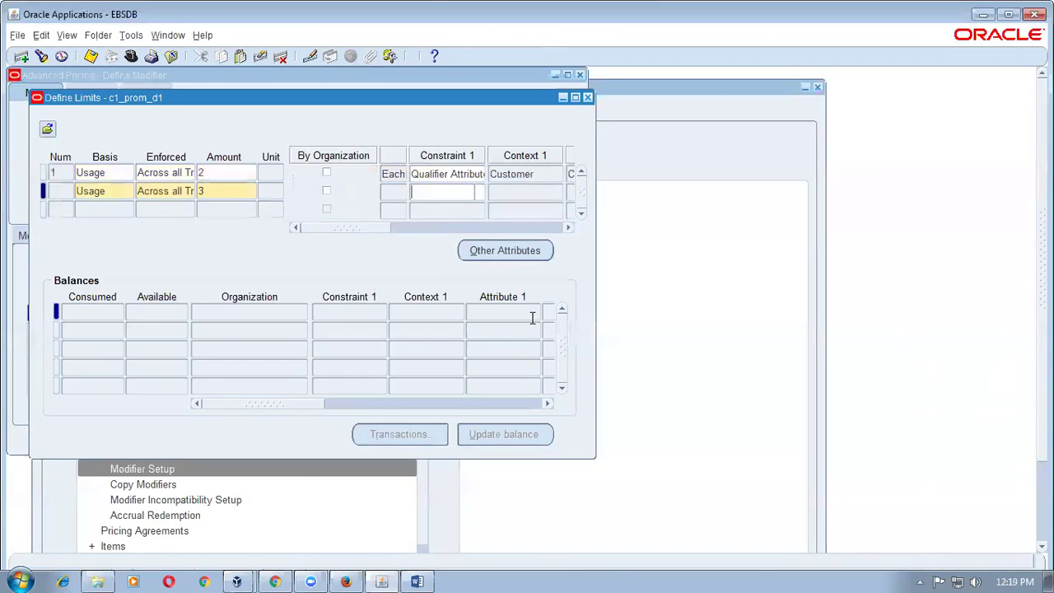
type("q")
key("Tab")
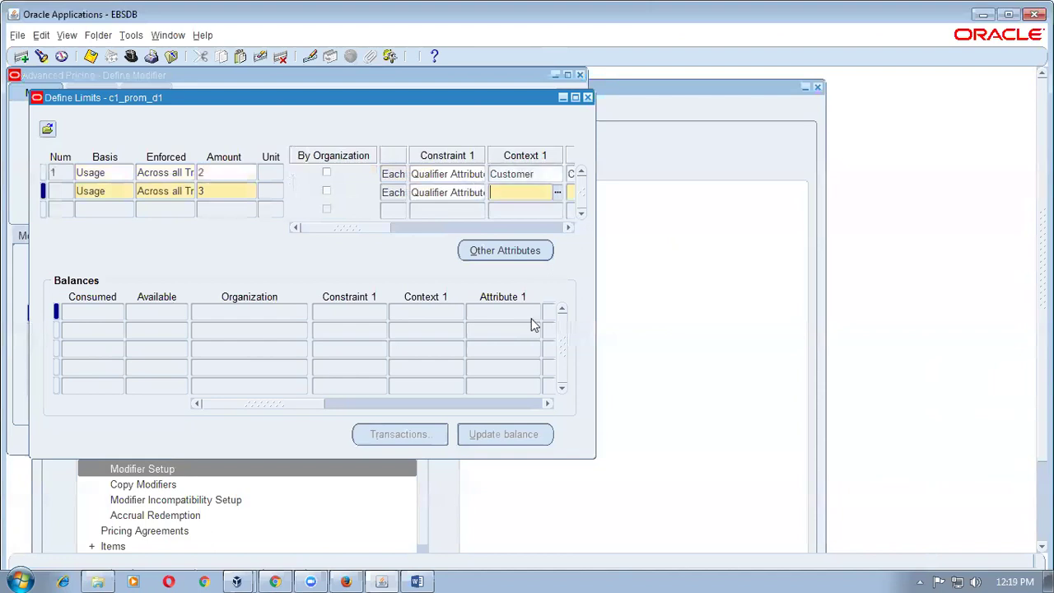
- Set the second limit line's Context 1 to Order and Attribute 1 to Request Date, following the Word table
key("alt+Tab")
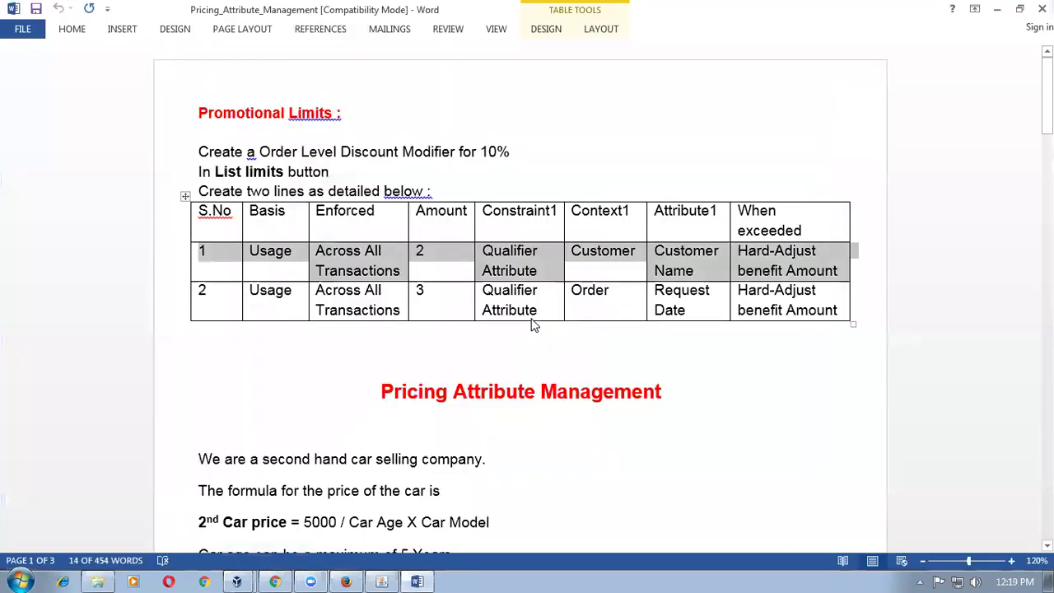
key("alt+Tab")
type("order")
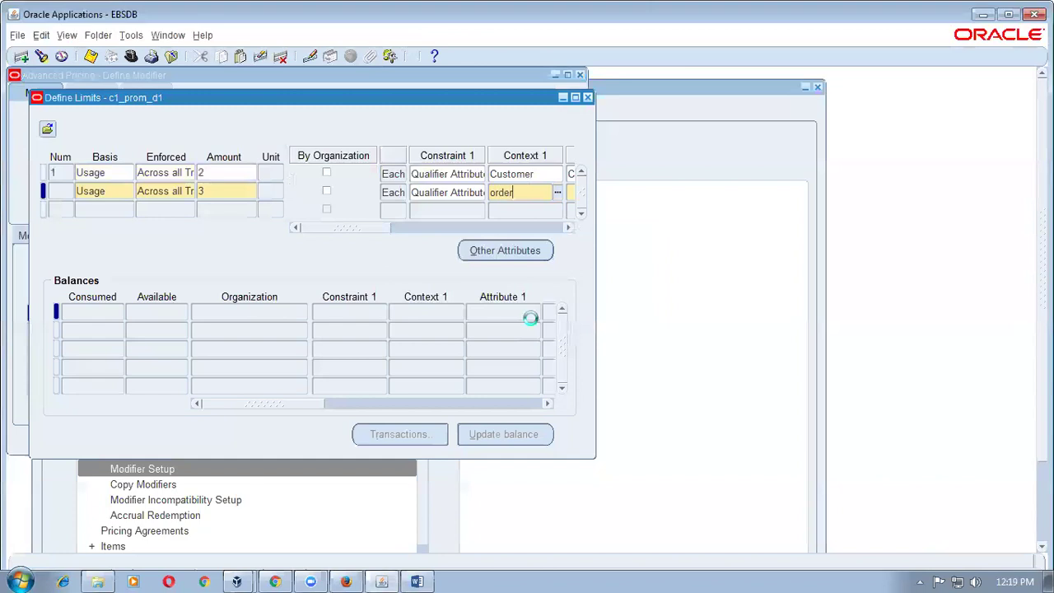
key("Tab")
key("alt+Tab")
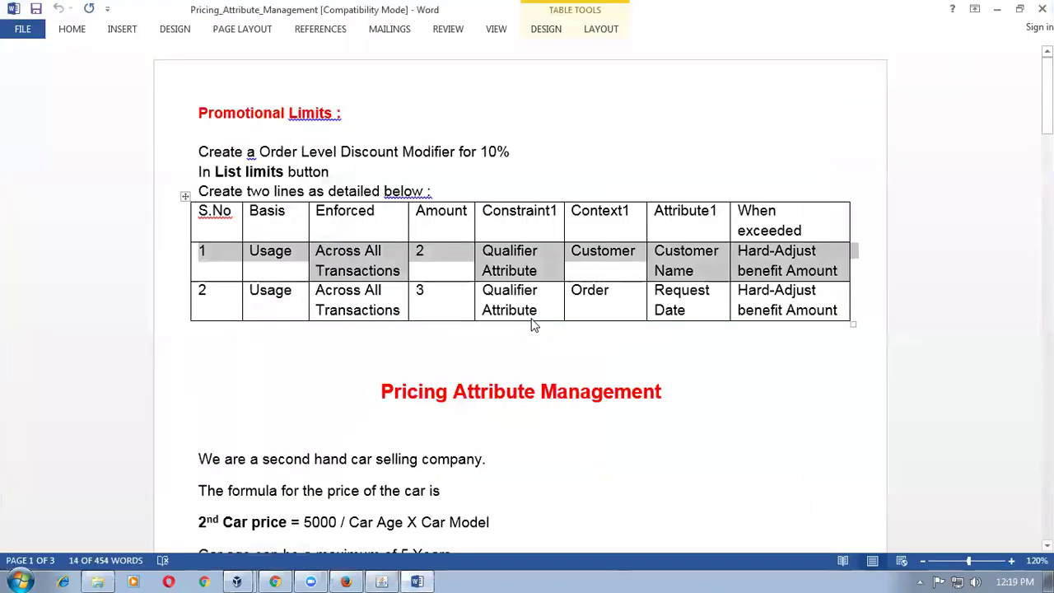
key("alt+Tab")
type("req")
key("Tab")
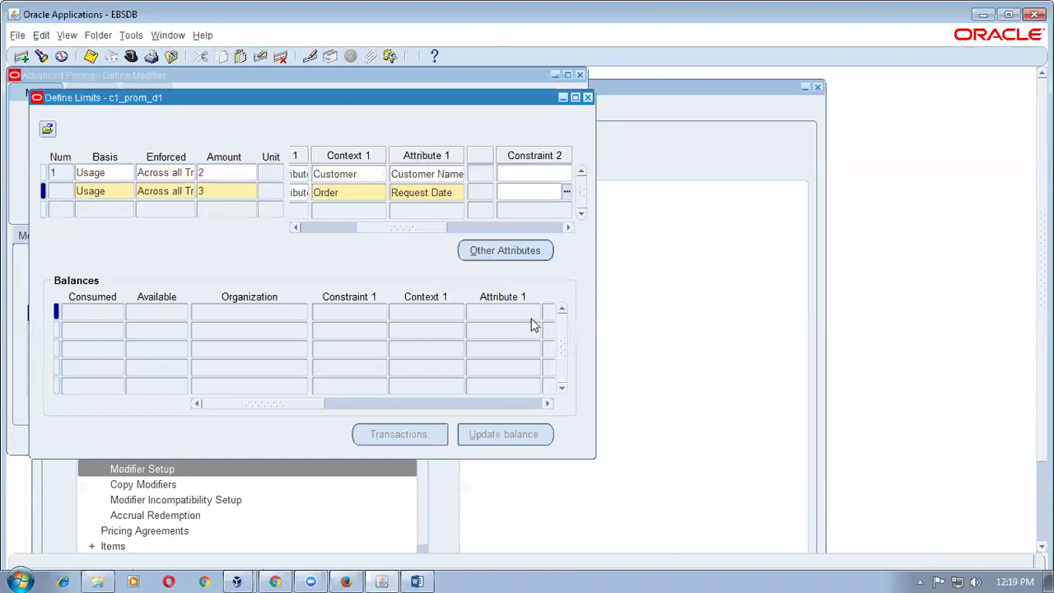
- Check the second line's When Exceeded setting against the Word table and save the list limits
key("alt+Tab")
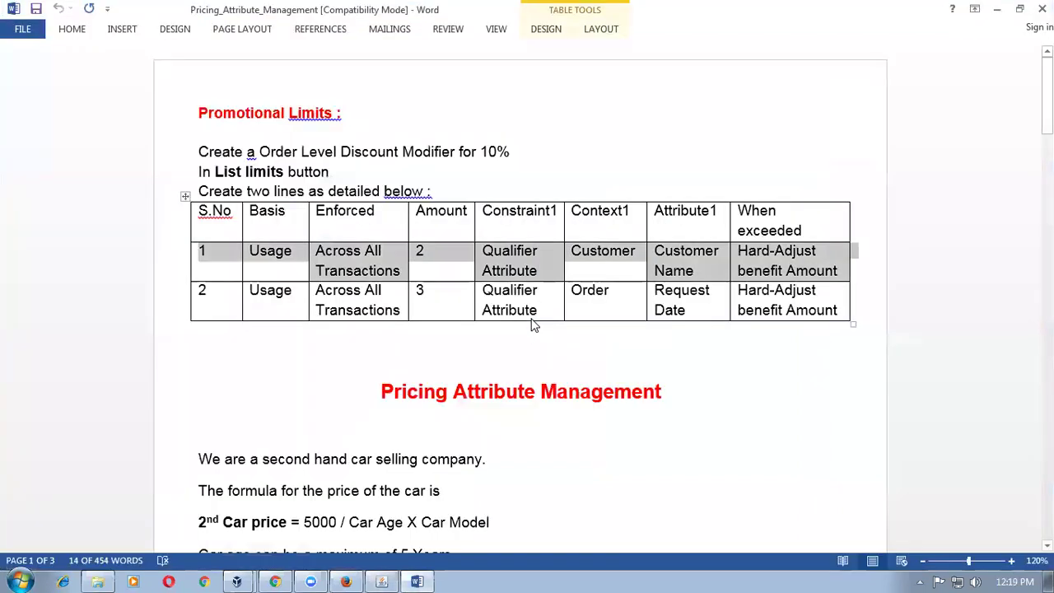
key("alt+Tab")
left_click_drag(400, 229, 519, 233)
left_click(427, 195)
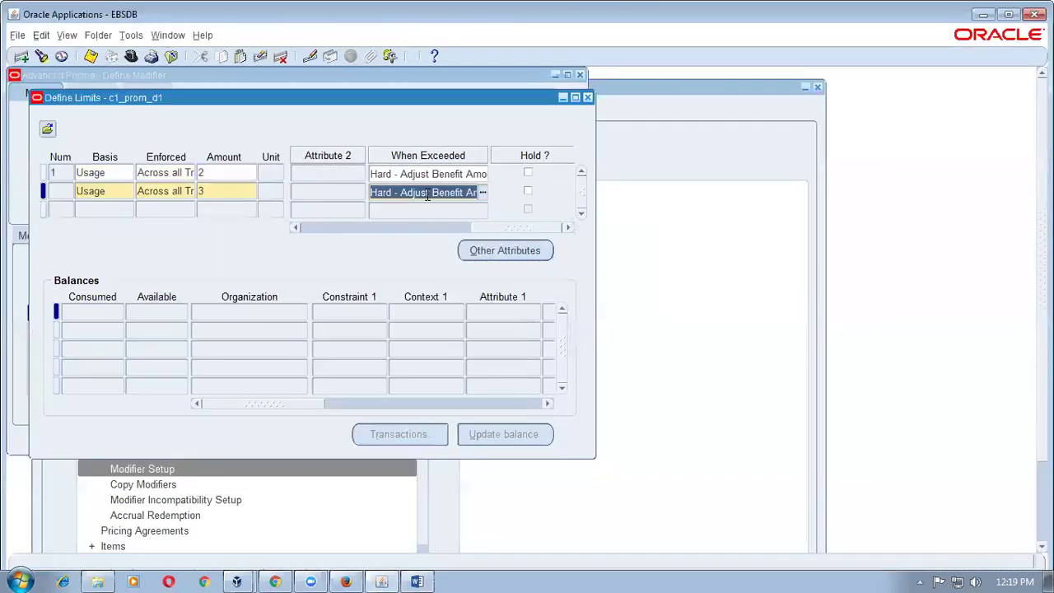
key("ctrl+s")
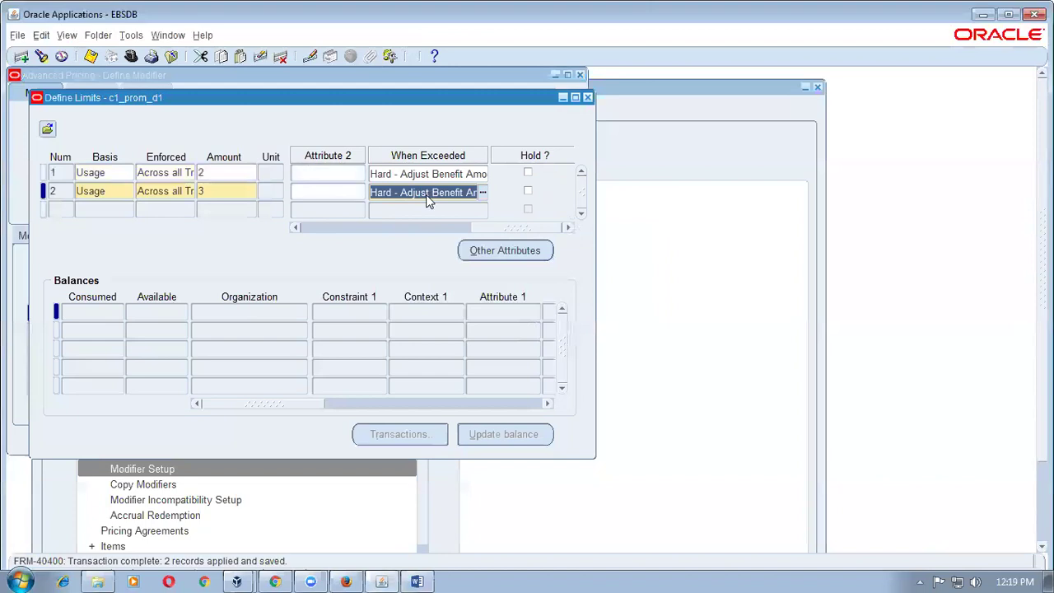
- Review the amounts of both saved limit lines and the consumed balance of the first line
left_click(434, 173)
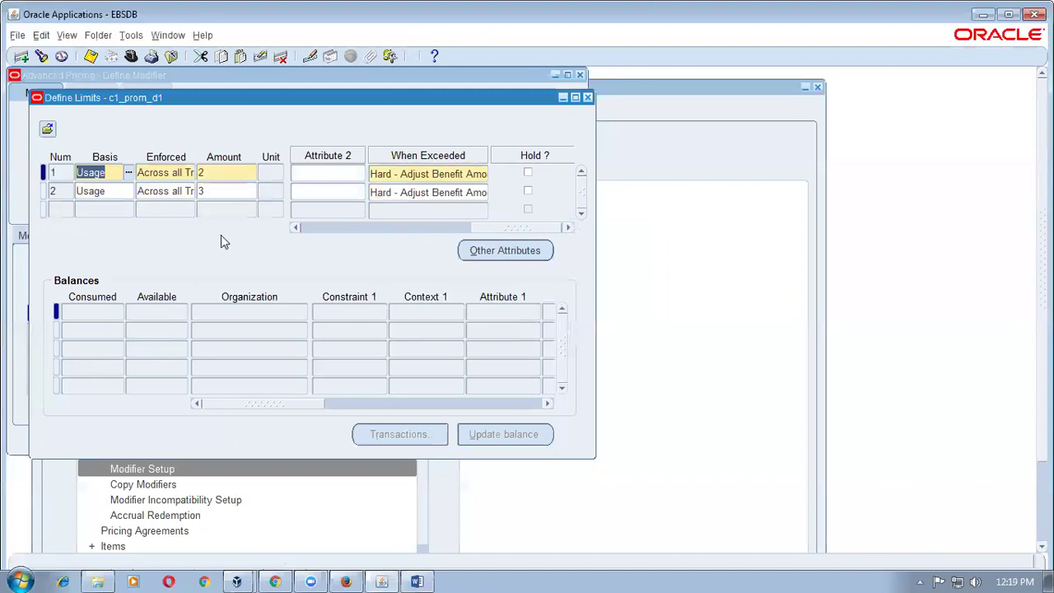
left_click(233, 173)
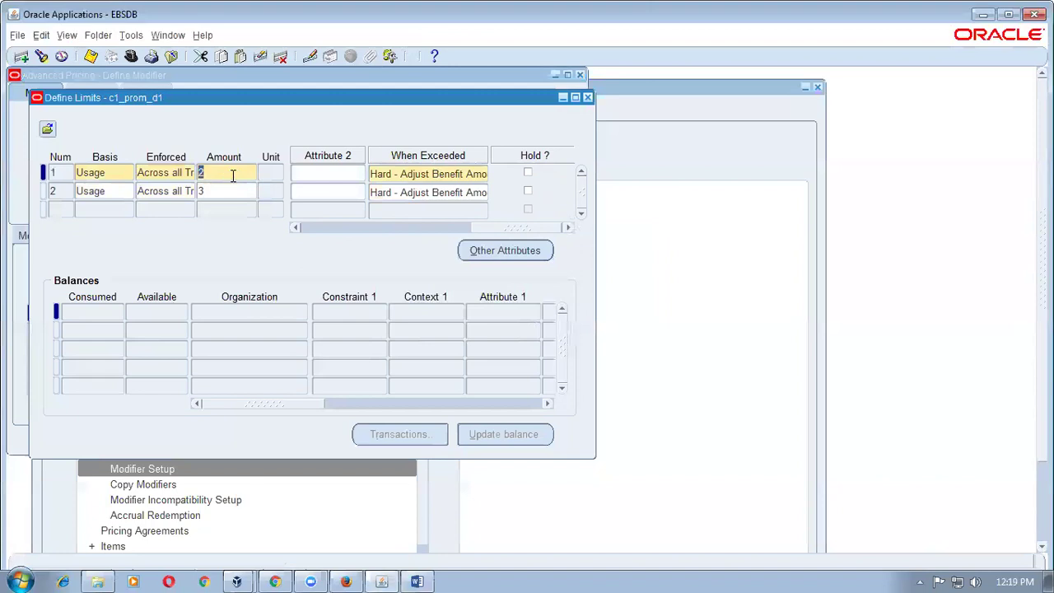
left_click(231, 190)
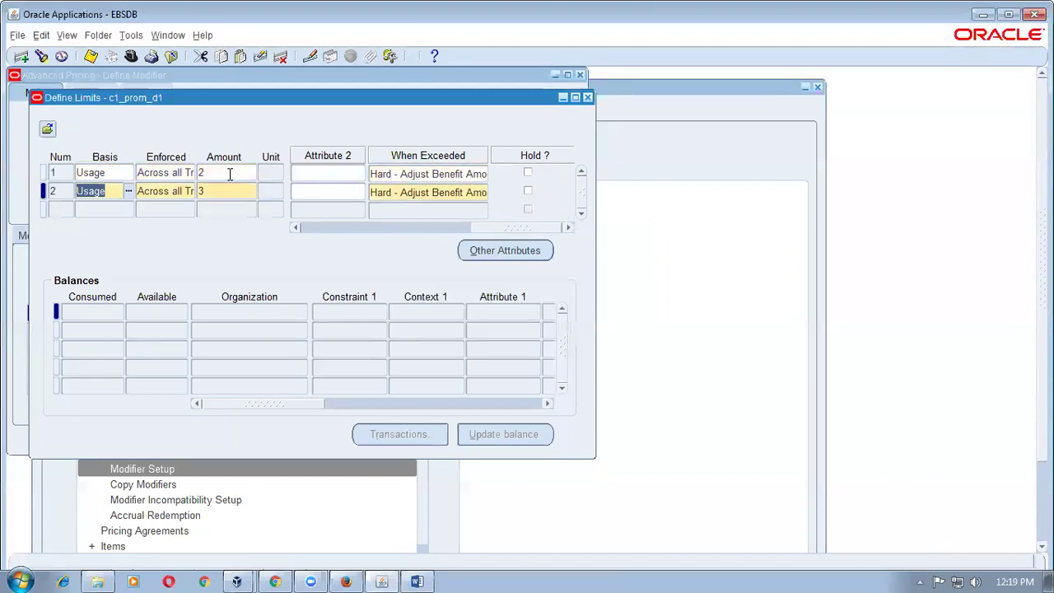
left_click(229, 174)
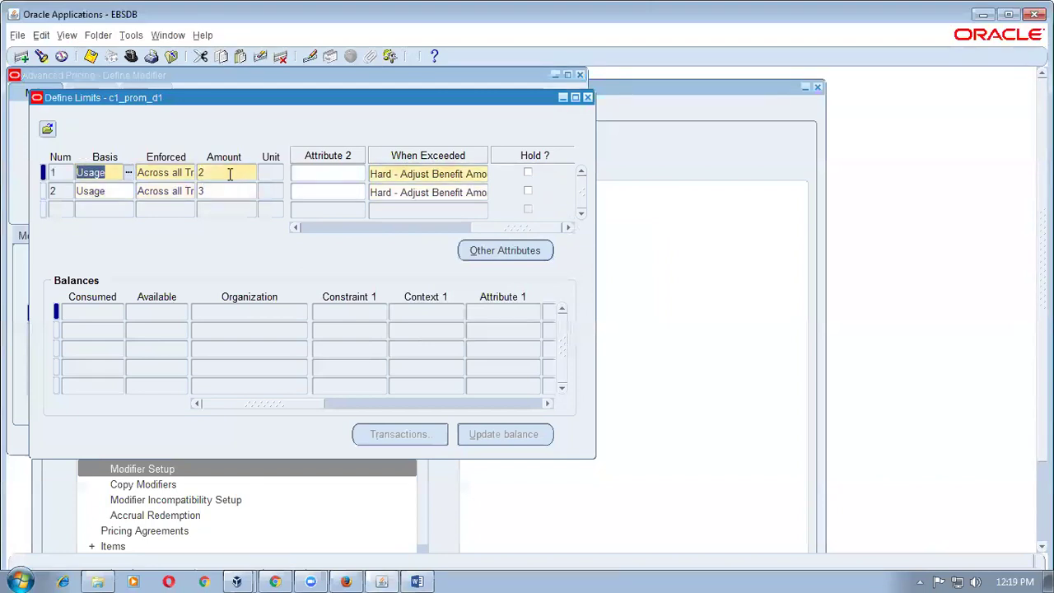
left_click(94, 315)
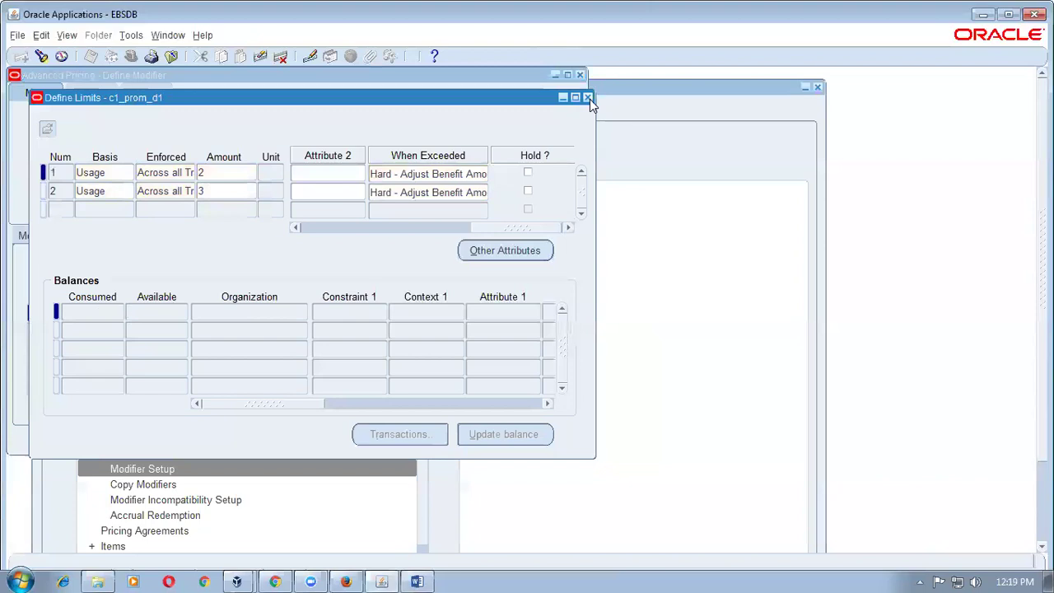
left_click(168, 172)
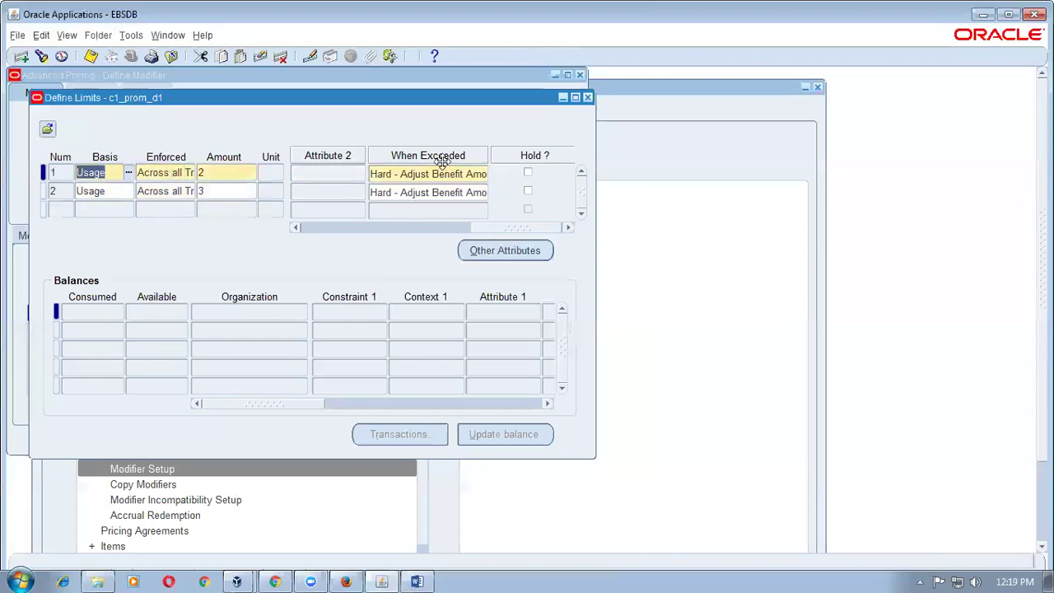
- Close the limits and modifier windows, and start a new sales order for customer c1_cust1
left_click(587, 98)
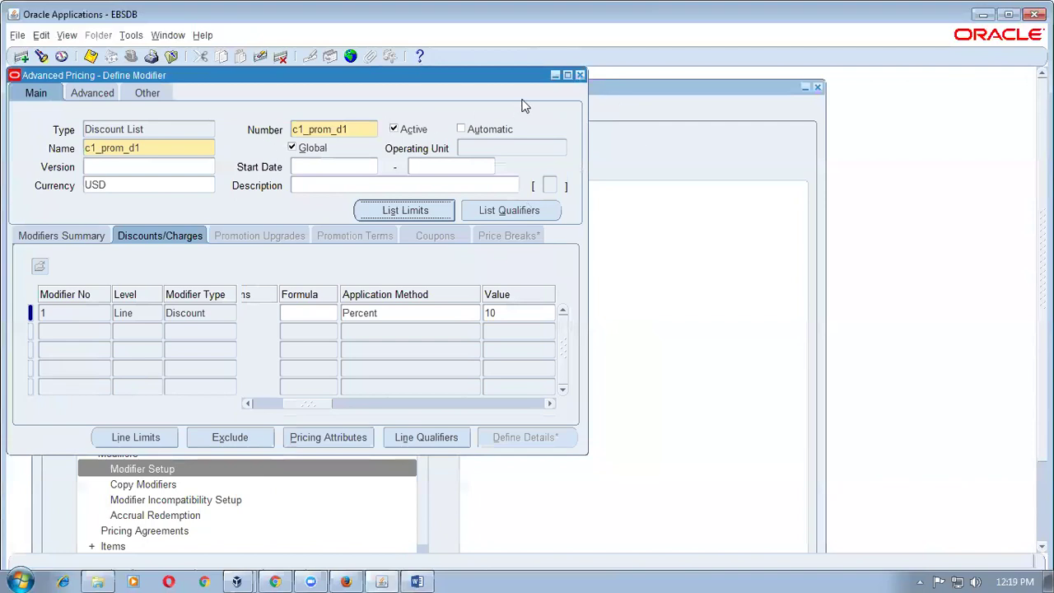
left_click(580, 75)
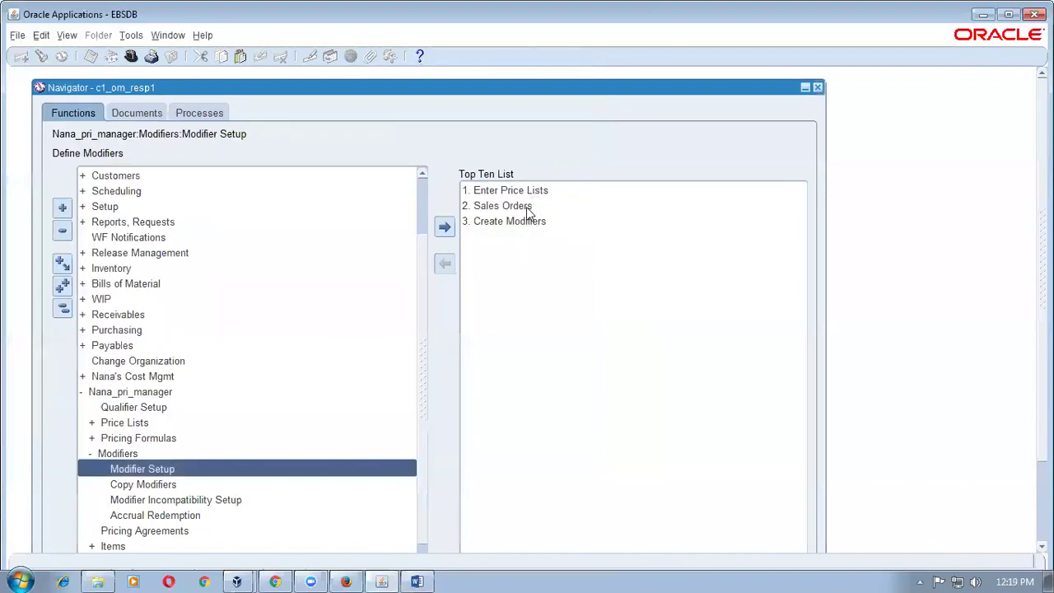
double_click(527, 207)
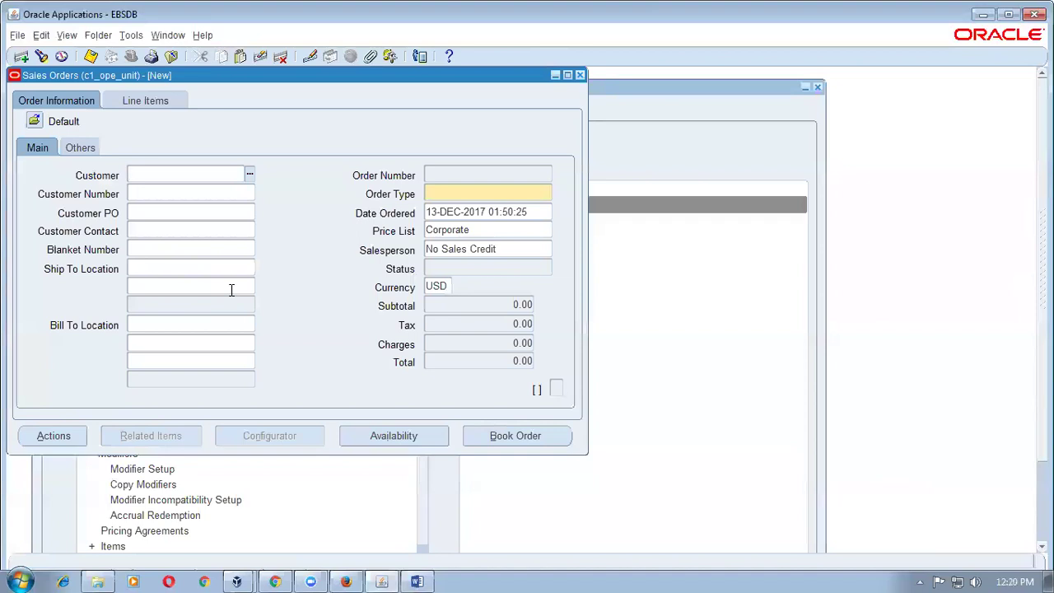
type("c1_c")
key("Tab")
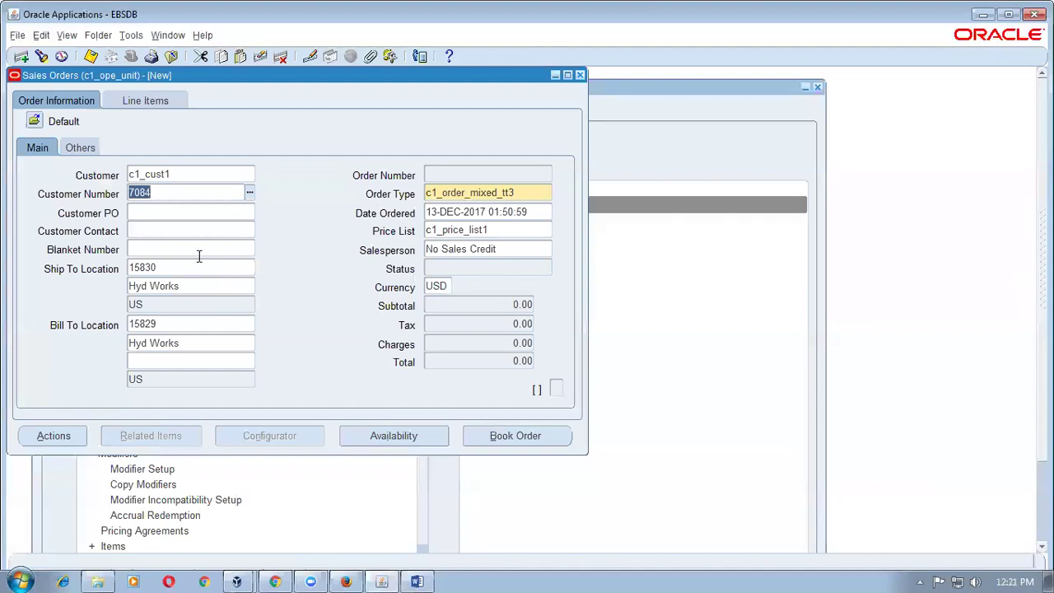
- Save the order header and add an order line for c1_sale_item1 with quantity 12
left_click(161, 100)
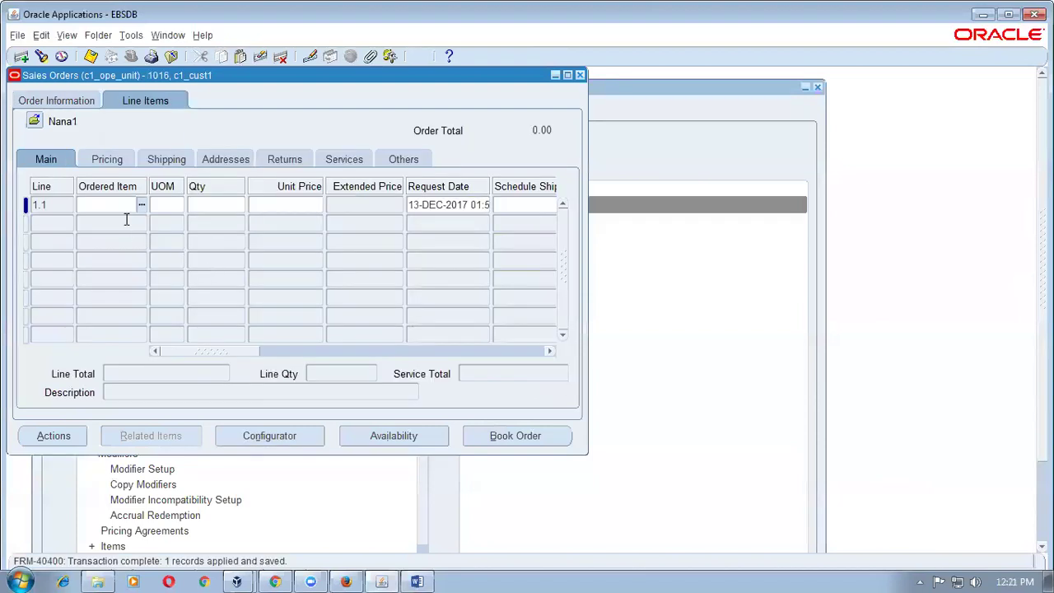
type("c1%")
key("Tab")
key("Tab")
type("12")
key("Tab")
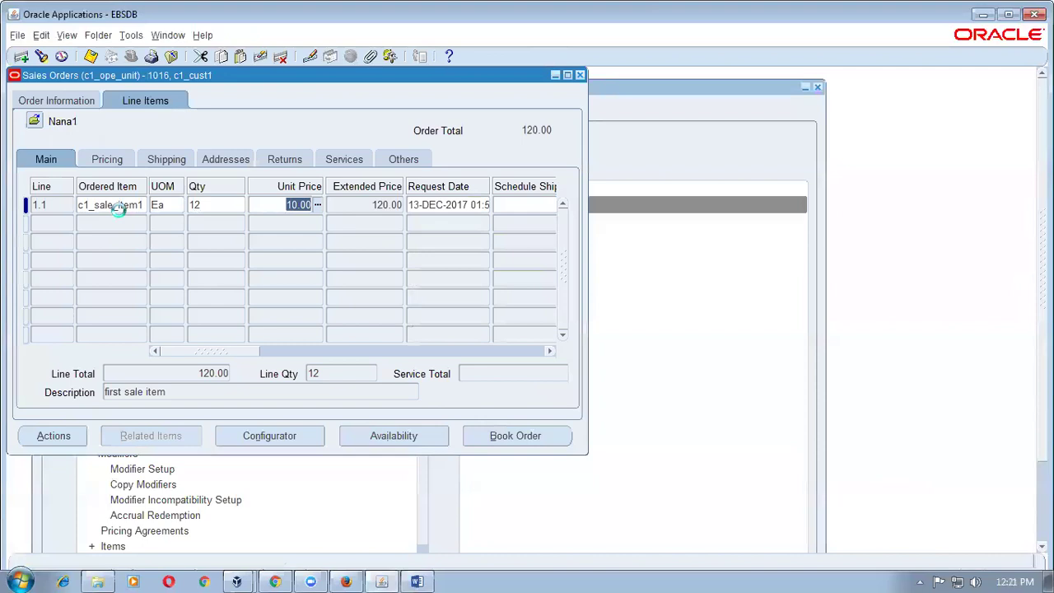
- View the order line's adjustments, examine the applied modifier's name, list line and rate, and close the view
left_click(48, 443)
type("v%")
key("Down")
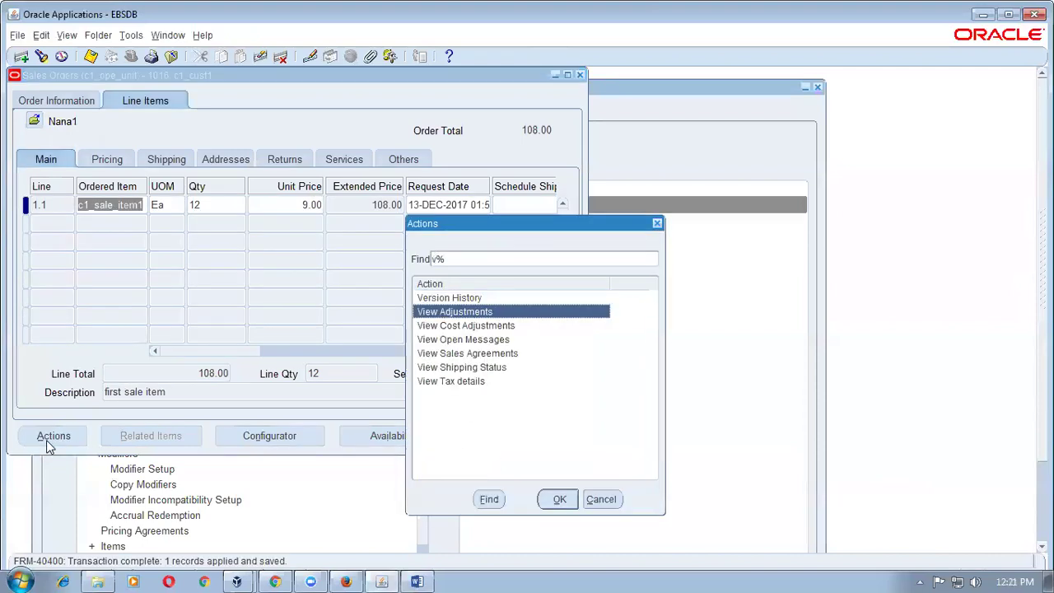
key("Return")
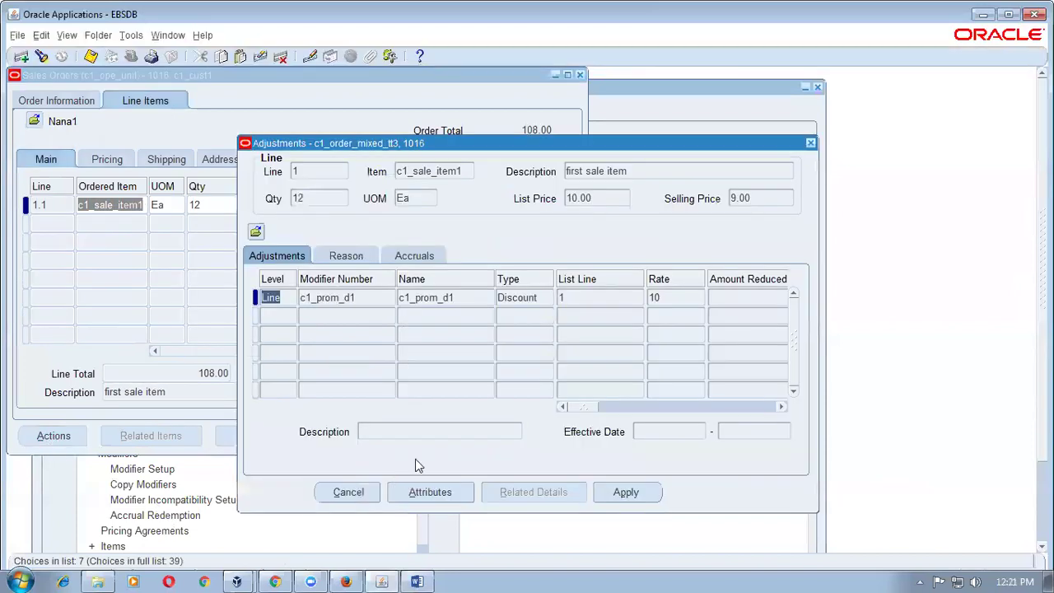
left_click(484, 297)
left_click(574, 297)
left_click(686, 300)
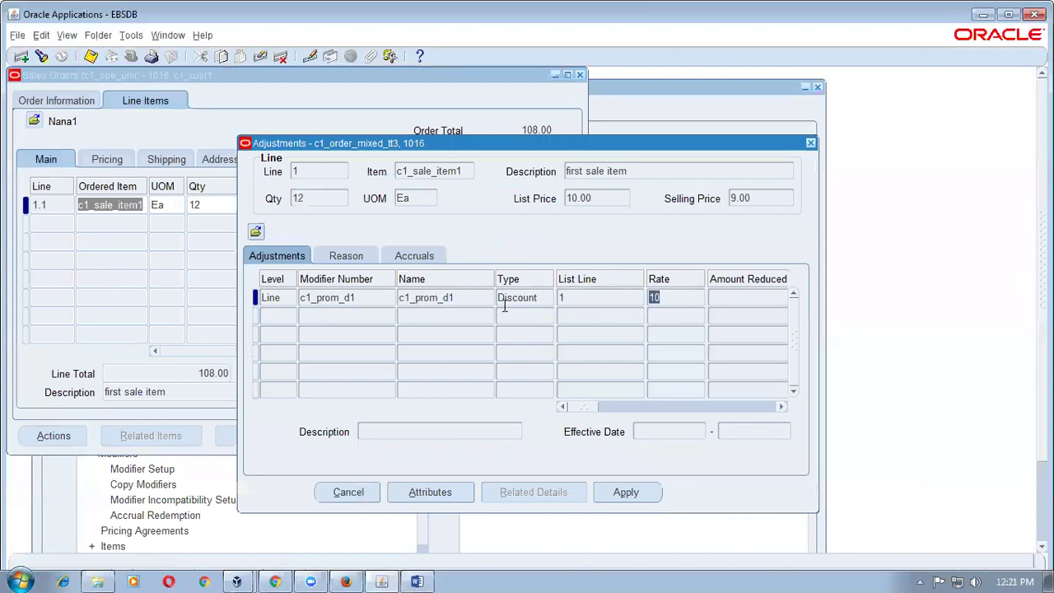
left_click(480, 297)
left_click(810, 143)
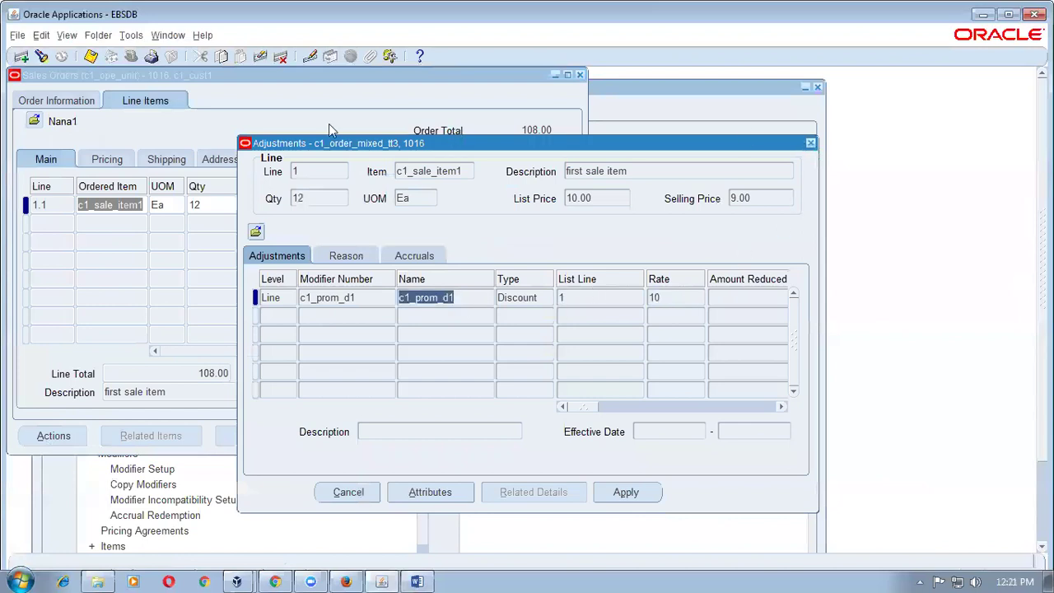
- Return to the Navigator, open Modifier Setup and query the modifier whose number matches c1%pr%
left_click(154, 38)
left_click(180, 112)
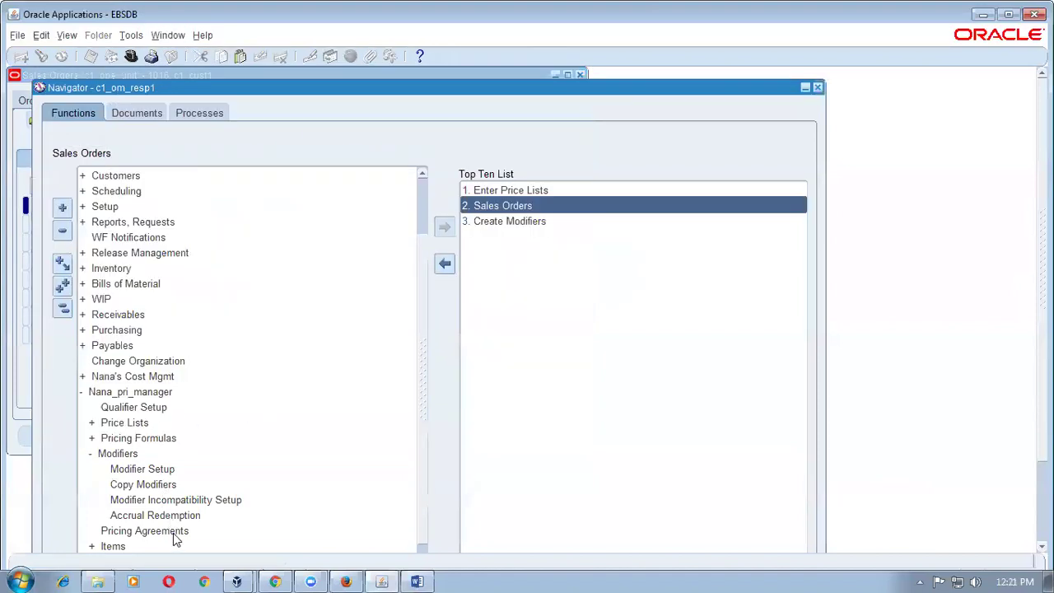
double_click(172, 471)
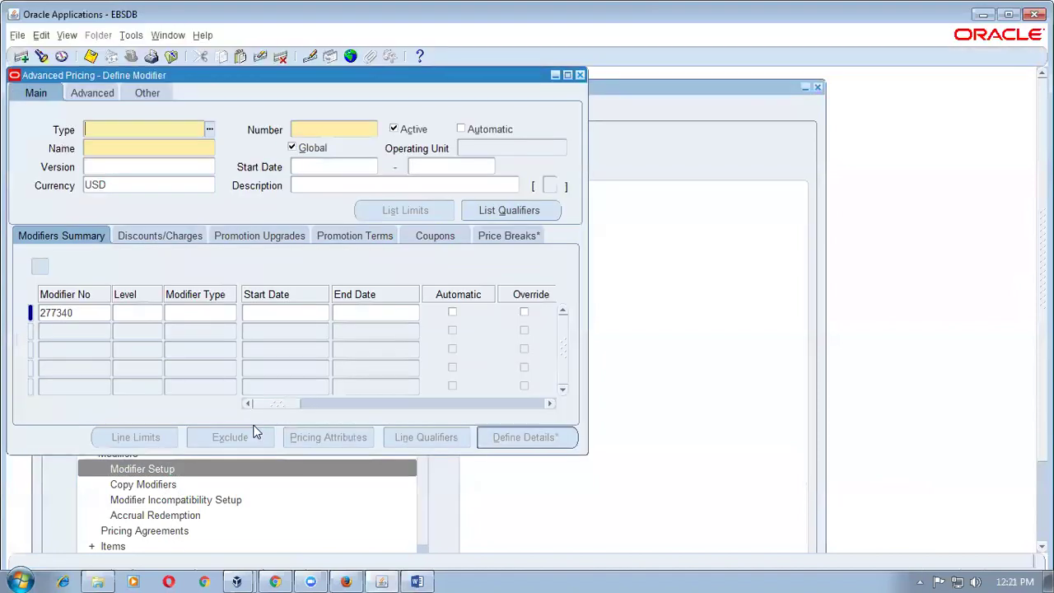
key("F11")
type("c1")
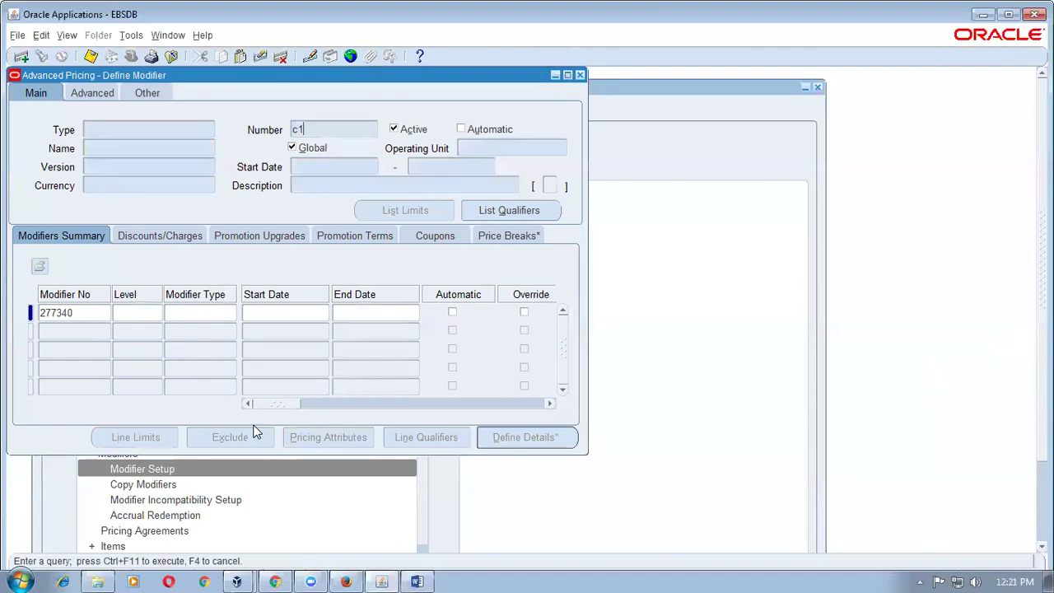
type("%pr%")
key("ctrl+F11")
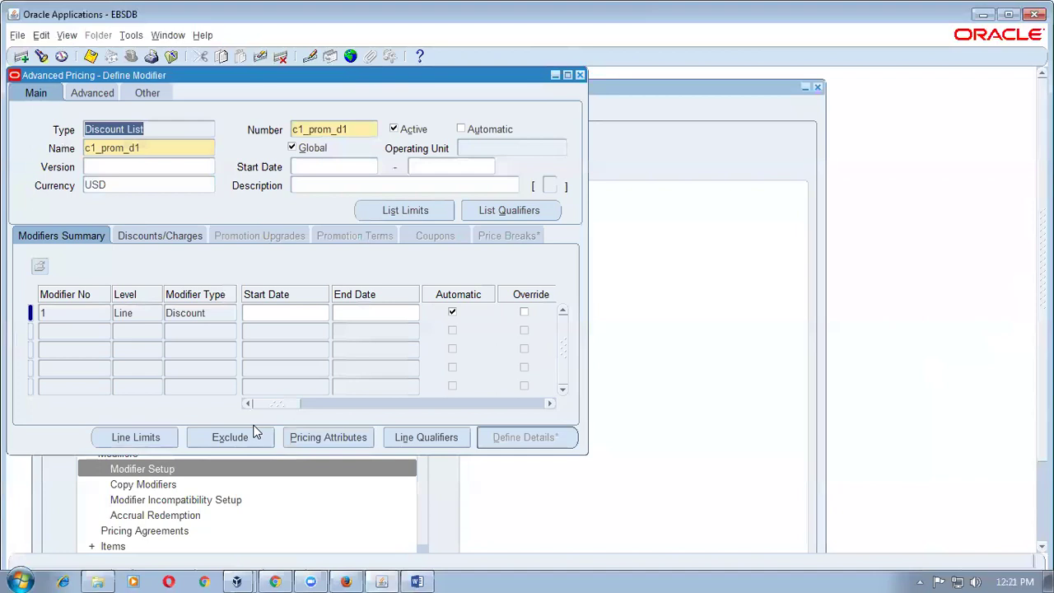
- Open the list limits of c1_prom_d1 and examine the first limit's consumed and available balances
left_click(375, 211)
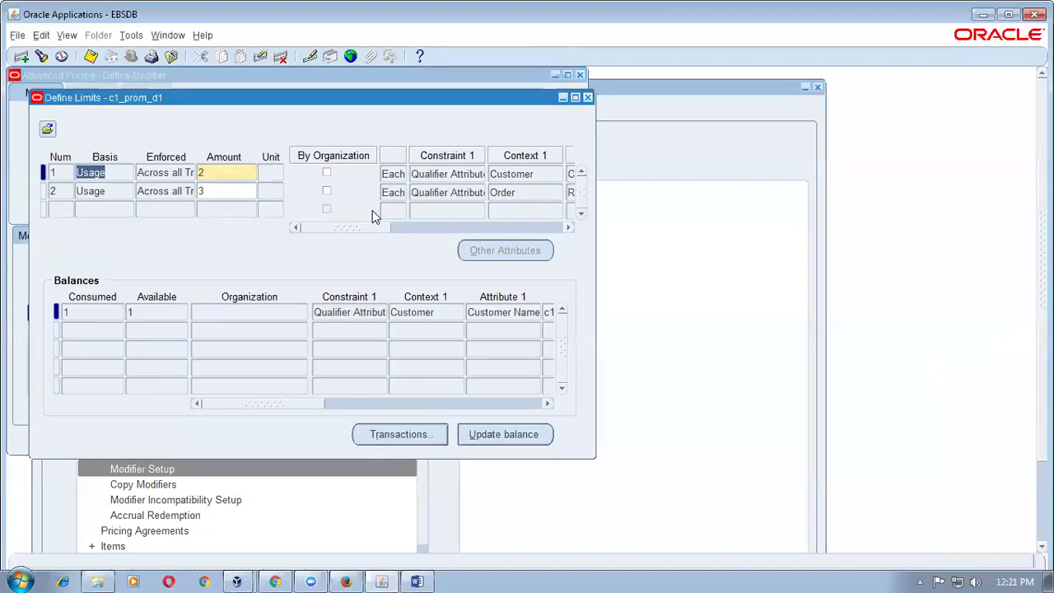
left_click(85, 313)
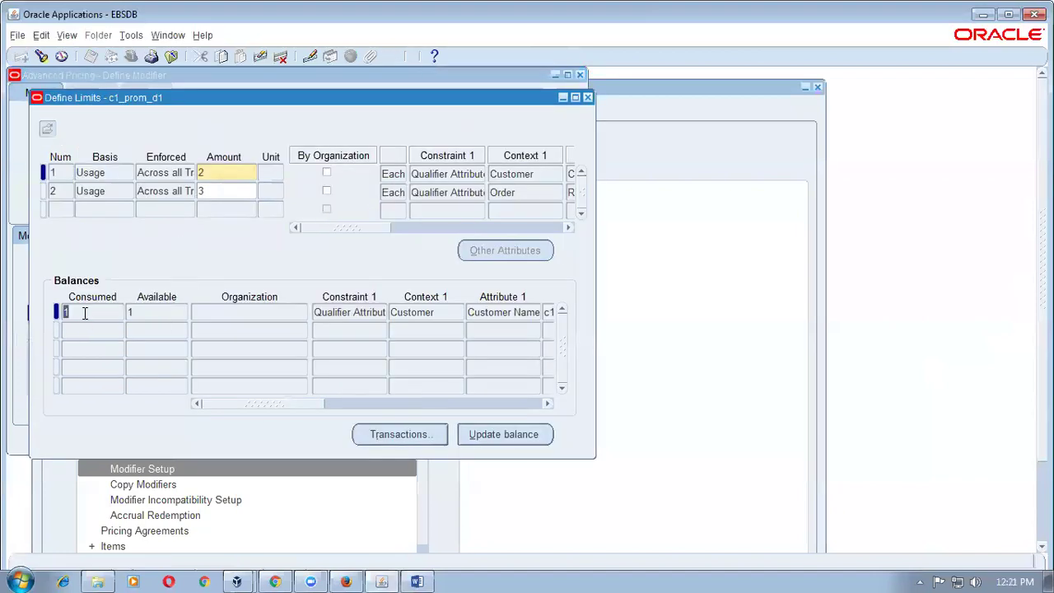
left_click(140, 314)
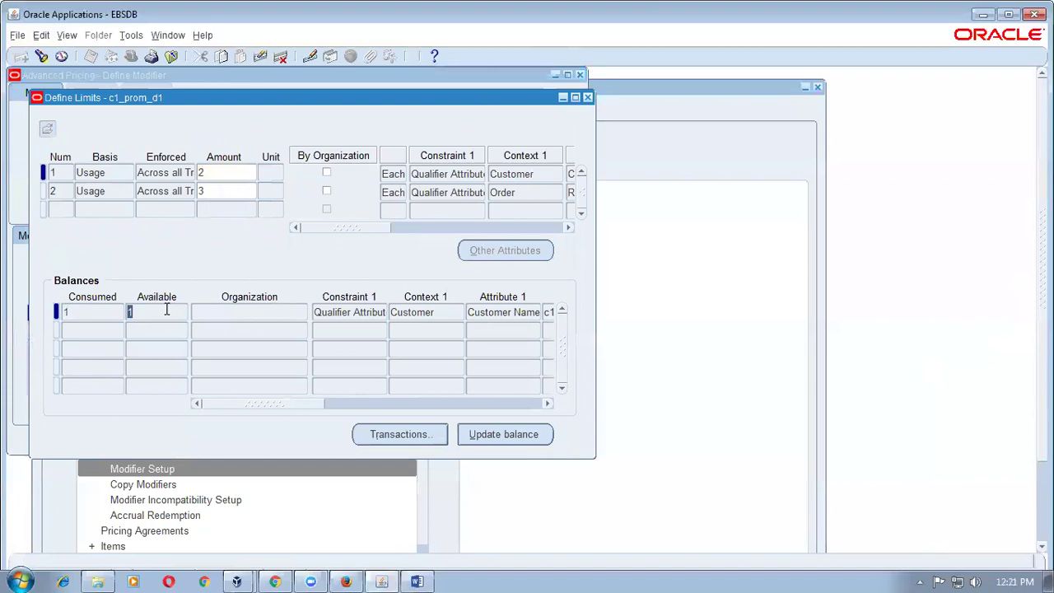
- Examine the second limit's balances and its Order context, compare it with the first limit, and close the limits window
left_click(101, 192)
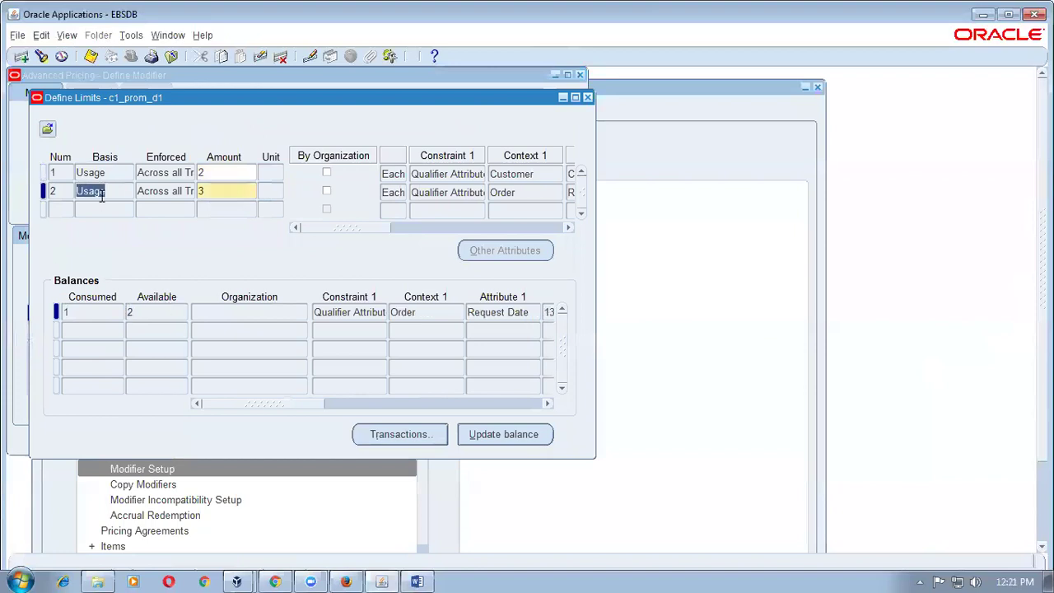
left_click(83, 311)
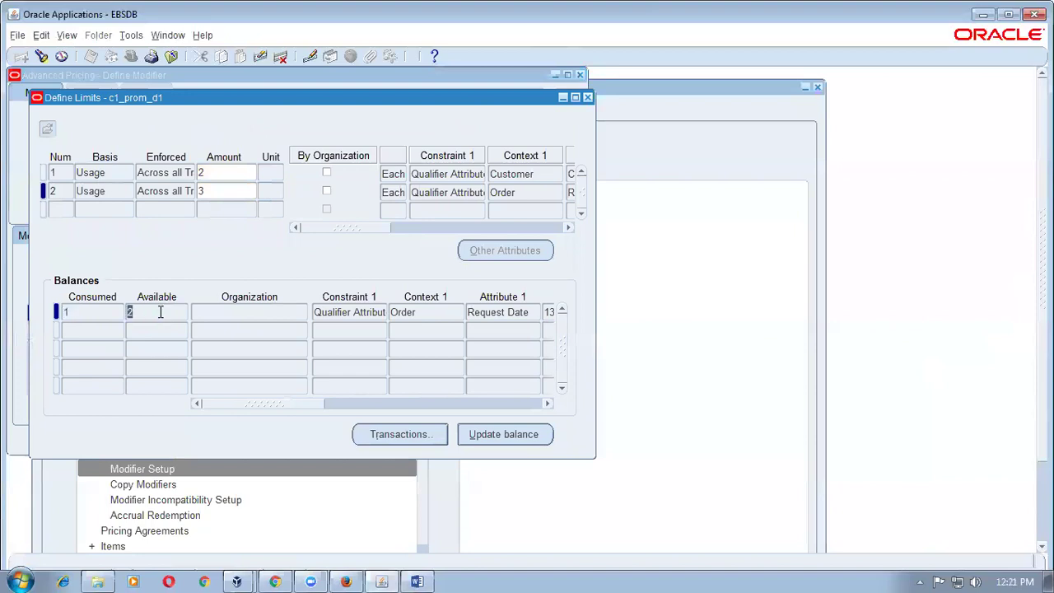
left_click(522, 195)
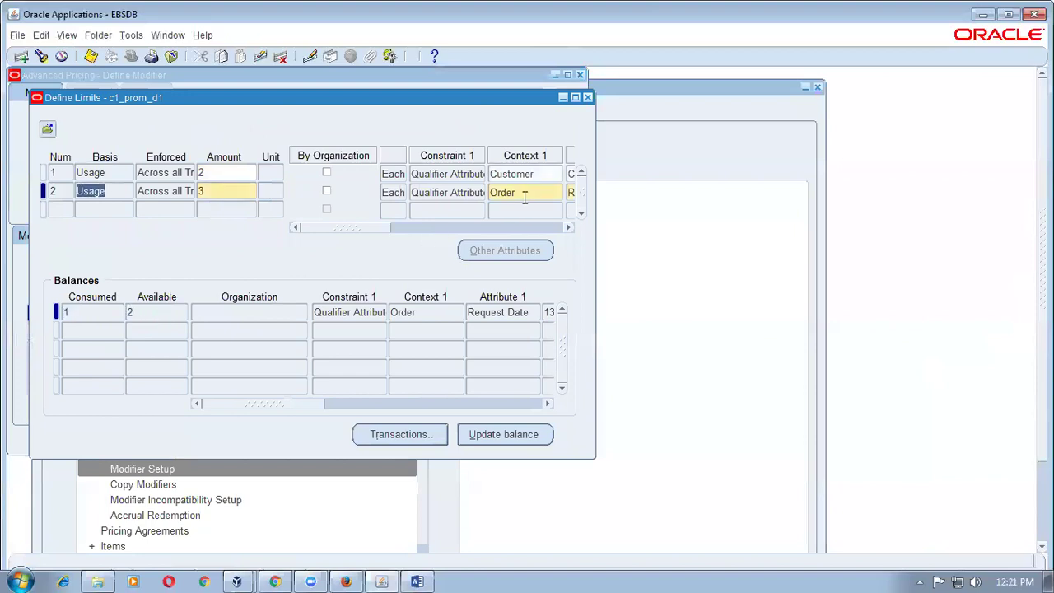
left_click(522, 196)
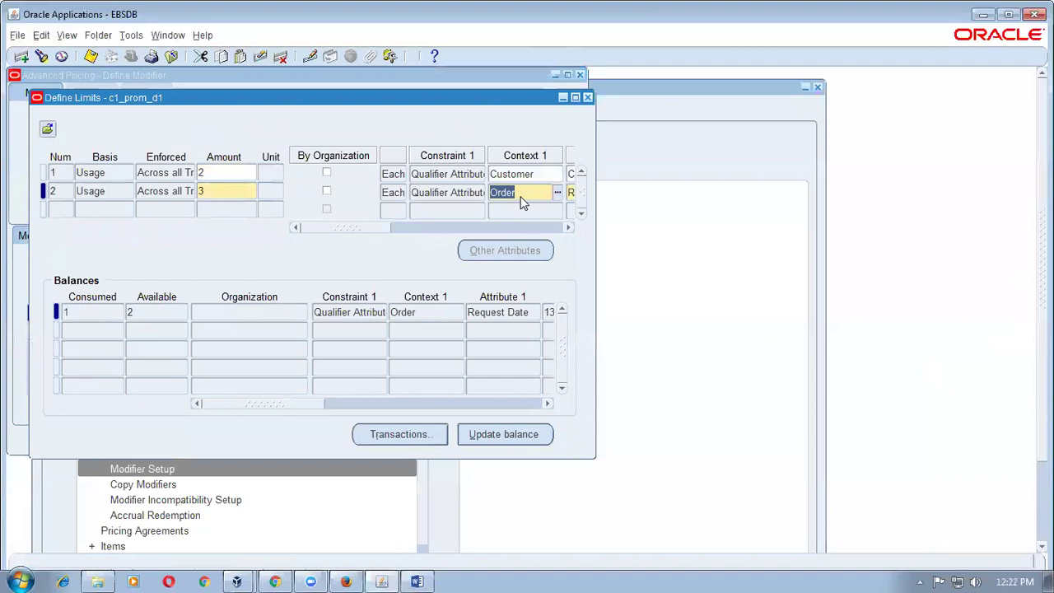
left_click(111, 172)
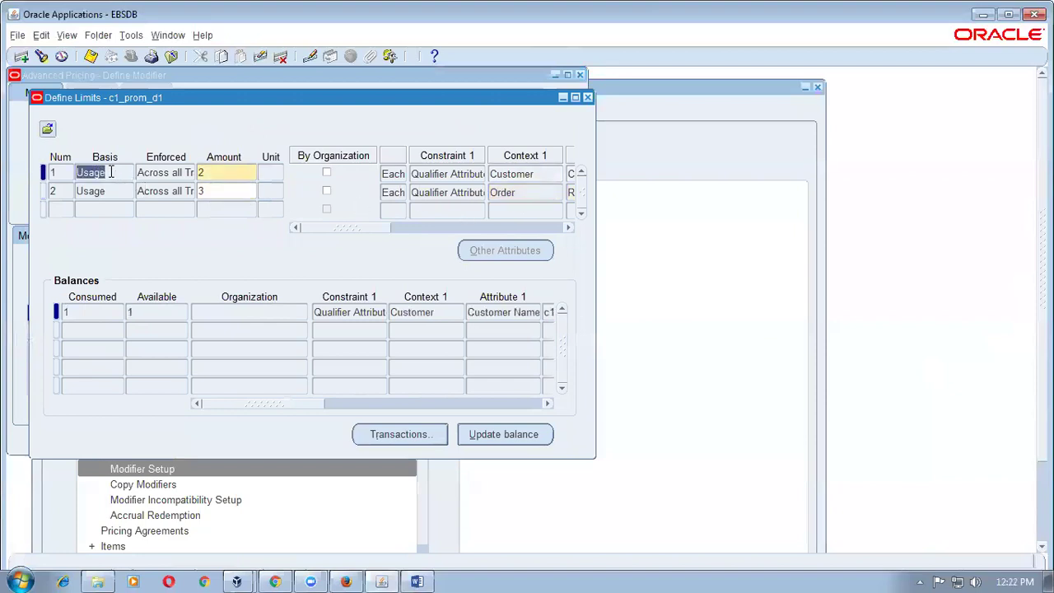
left_click(112, 191)
left_click(155, 312)
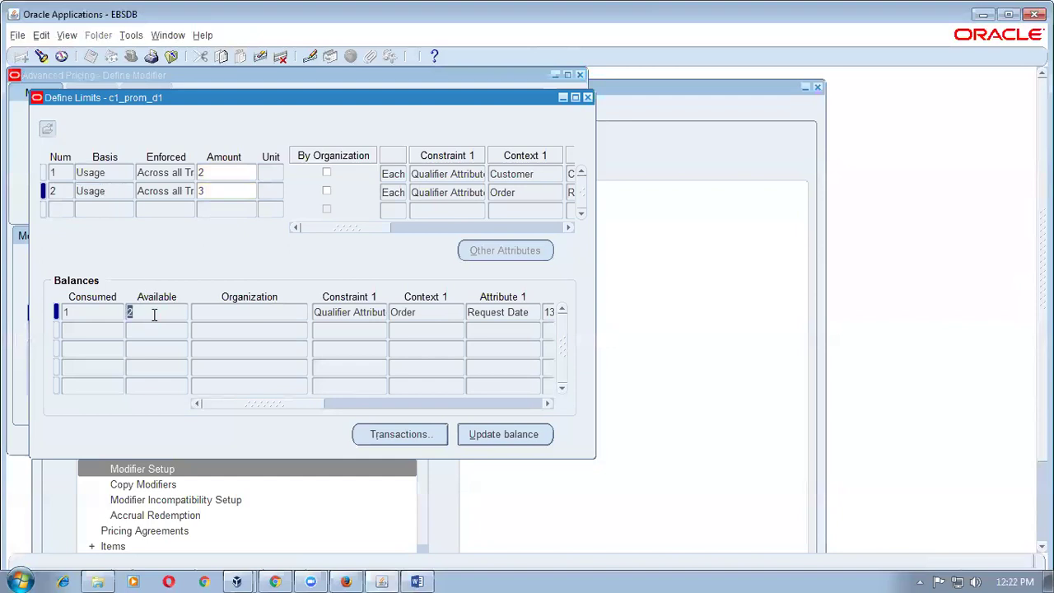
left_click(587, 97)
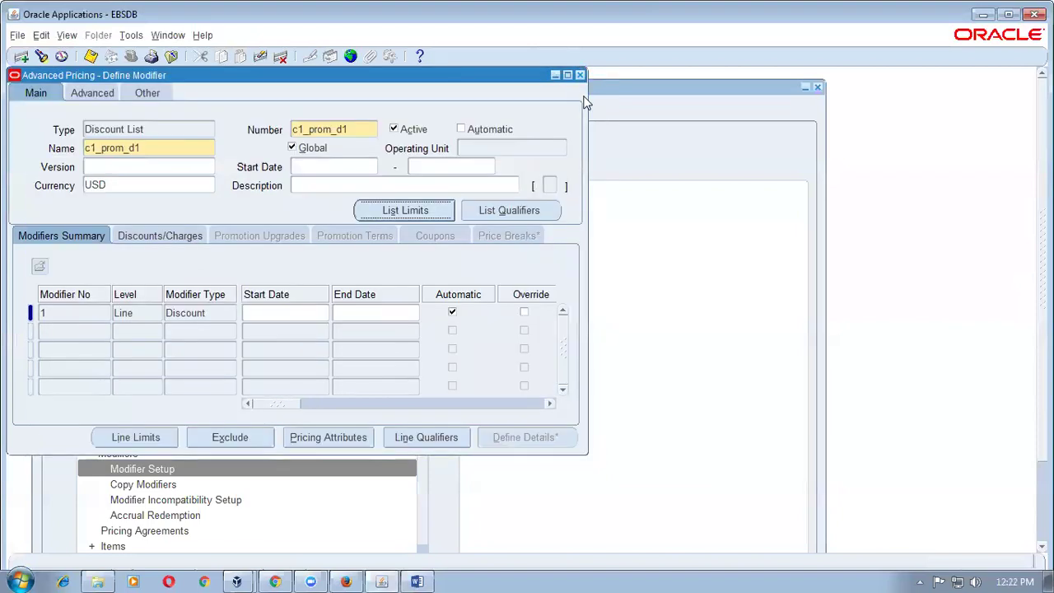
- Switch to the Navigator and collapse all expanded function branches
left_click(167, 35)
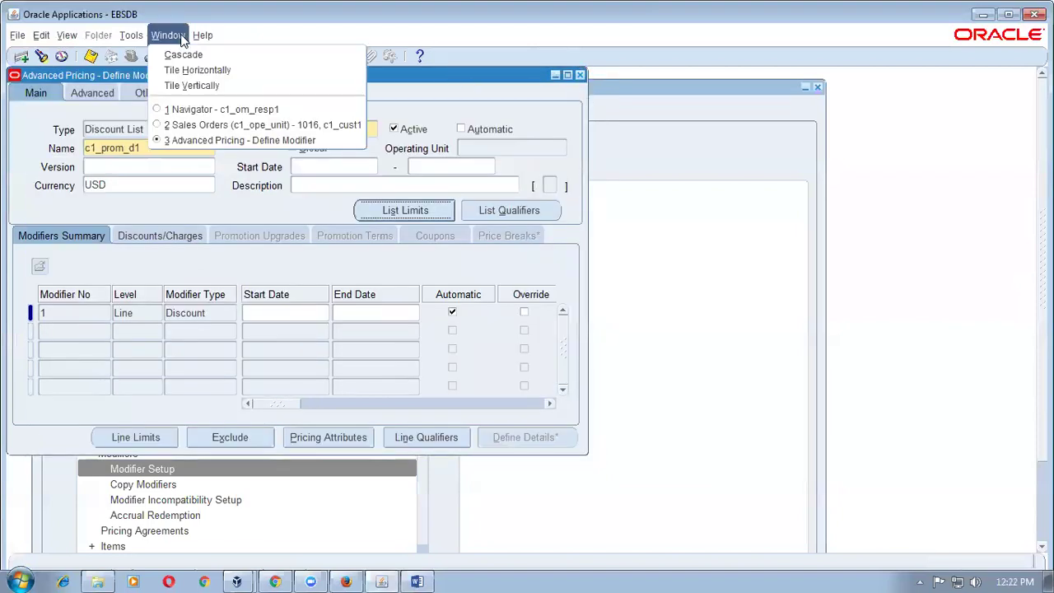
left_click(200, 116)
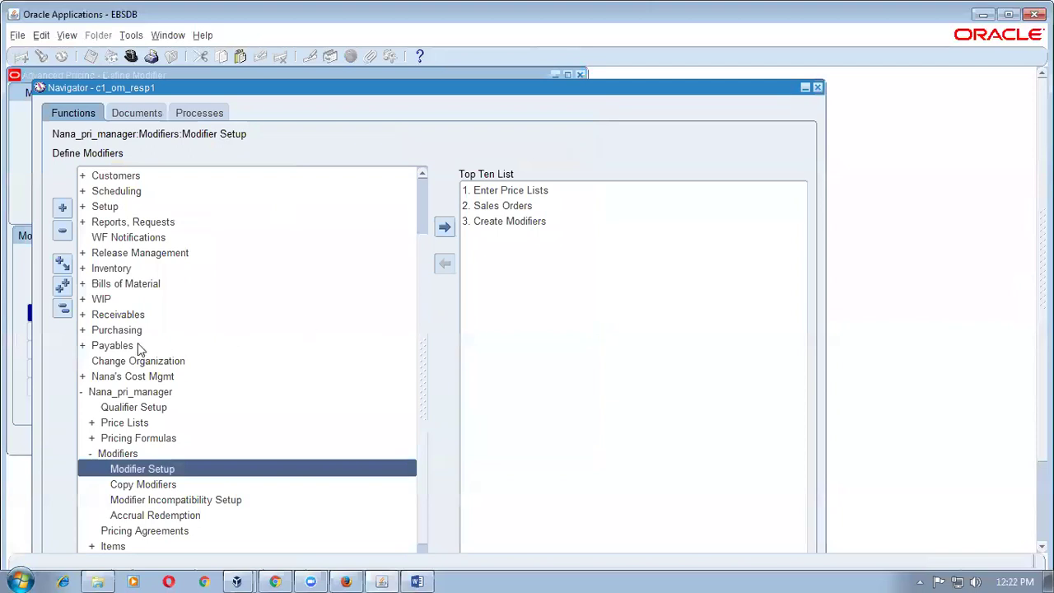
left_click(62, 308)
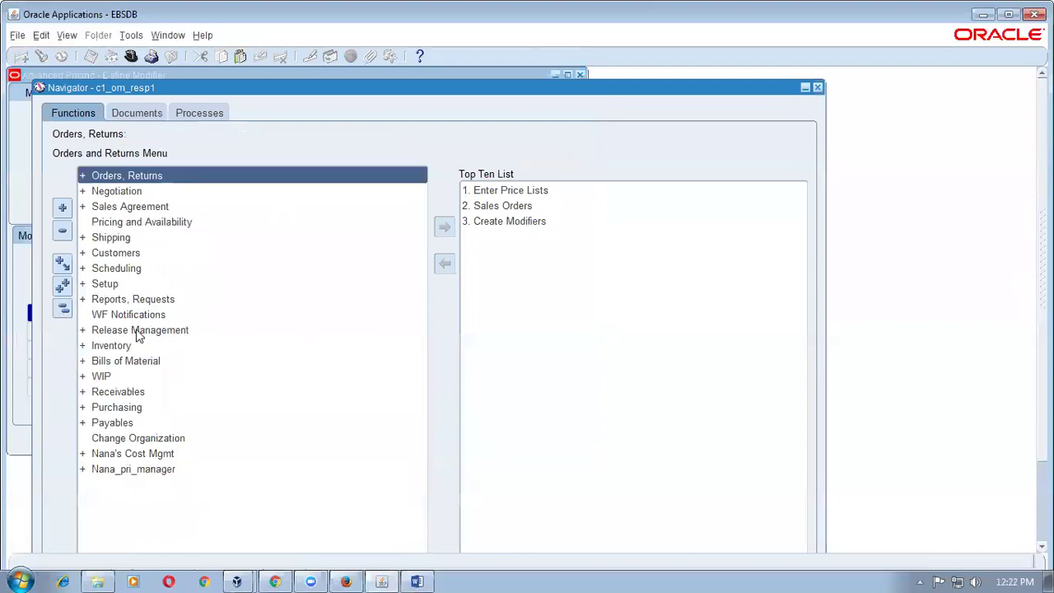
- Return to the c1_prom_d1 modifier, reopen its list limits, recheck the first limit's consumed and available balances, and close them
left_click(18, 203)
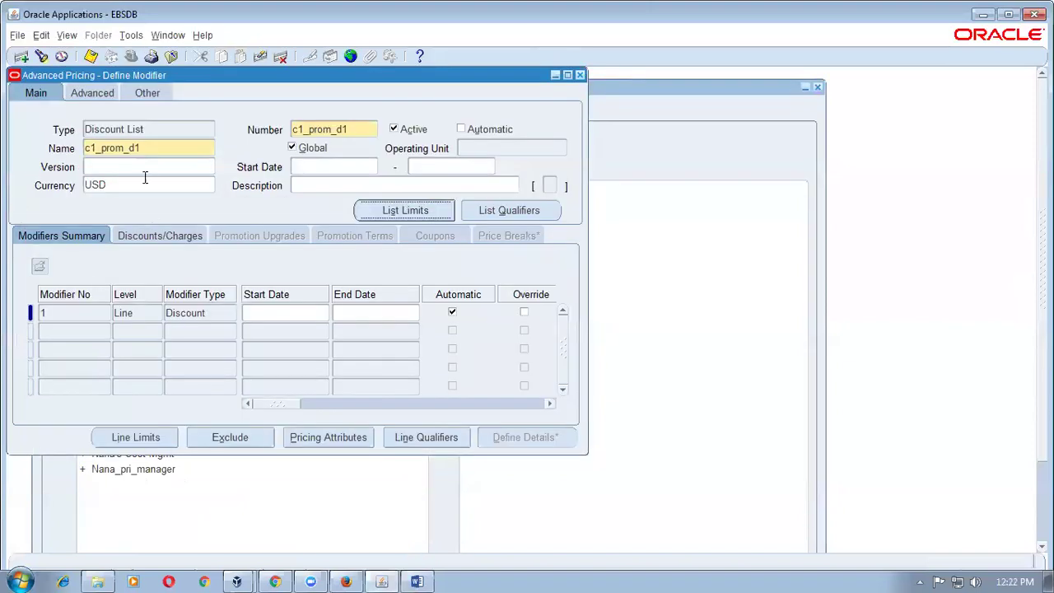
left_click(383, 218)
left_click(92, 311)
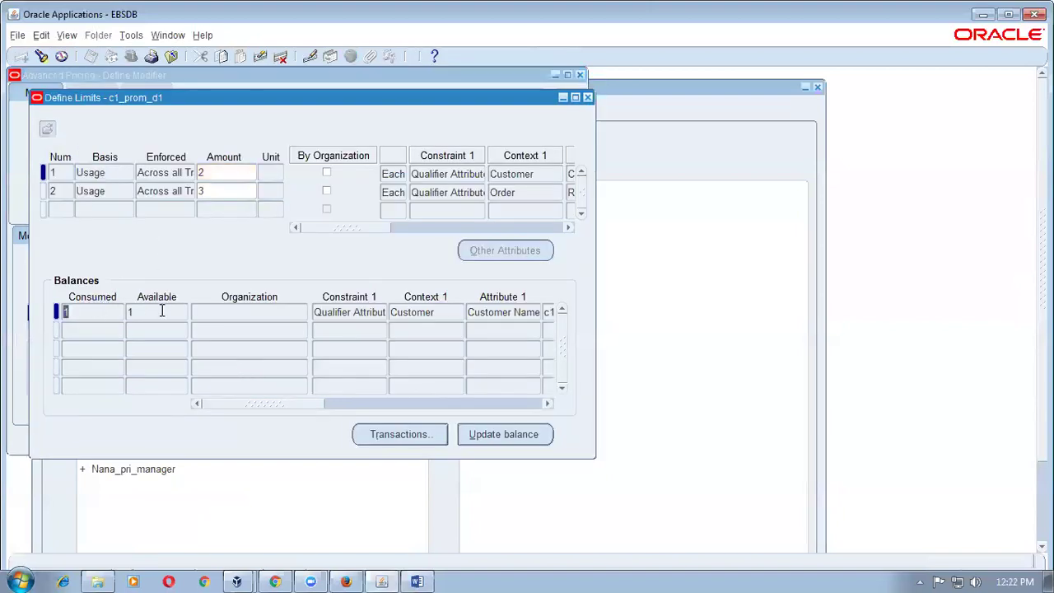
left_click(160, 311)
left_click(95, 313)
left_click(587, 98)
- Open a new sales order from the Navigator for customer c1_cust1 and go to its line items
left_click(169, 34)
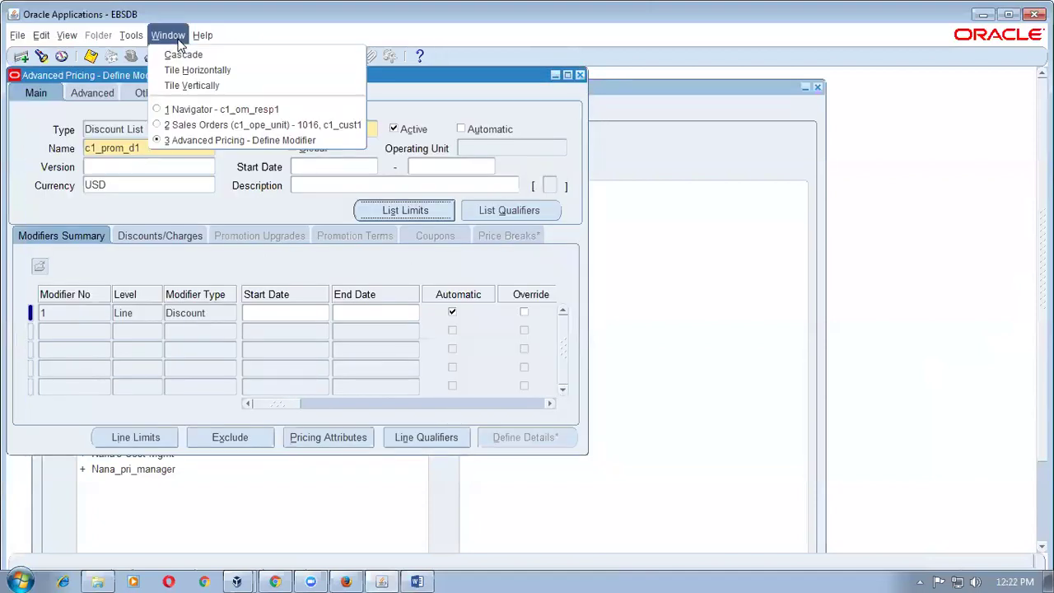
left_click(212, 115)
left_click(514, 204)
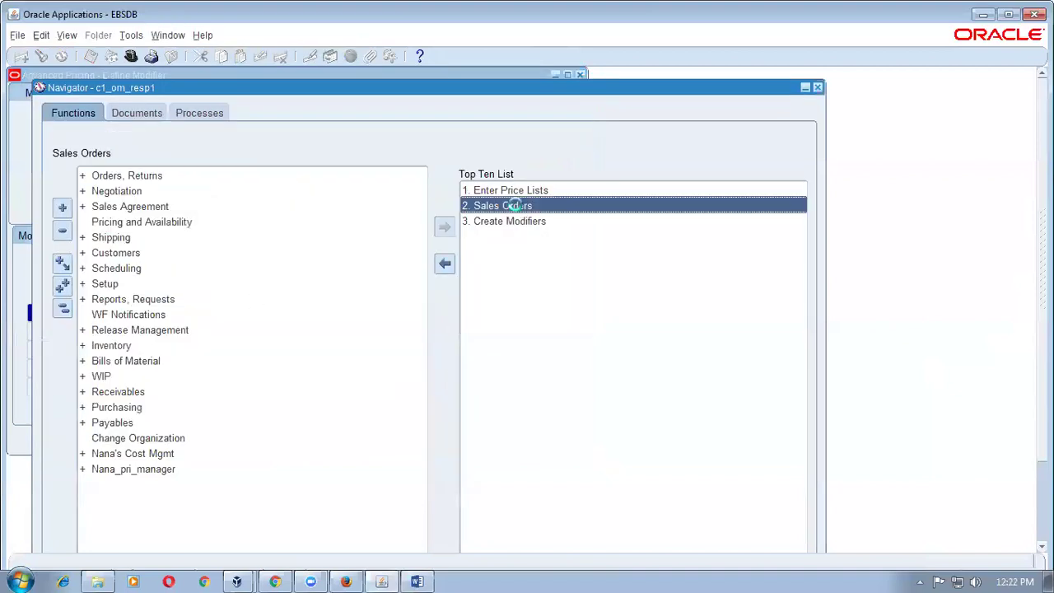
type("c1_cust1")
key("Tab")
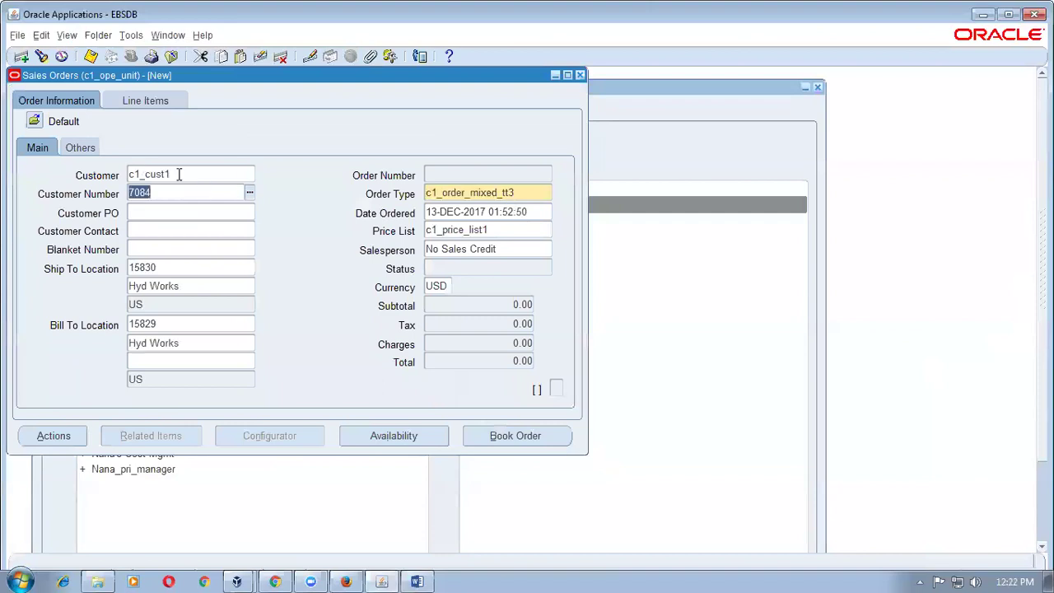
left_click(146, 102)
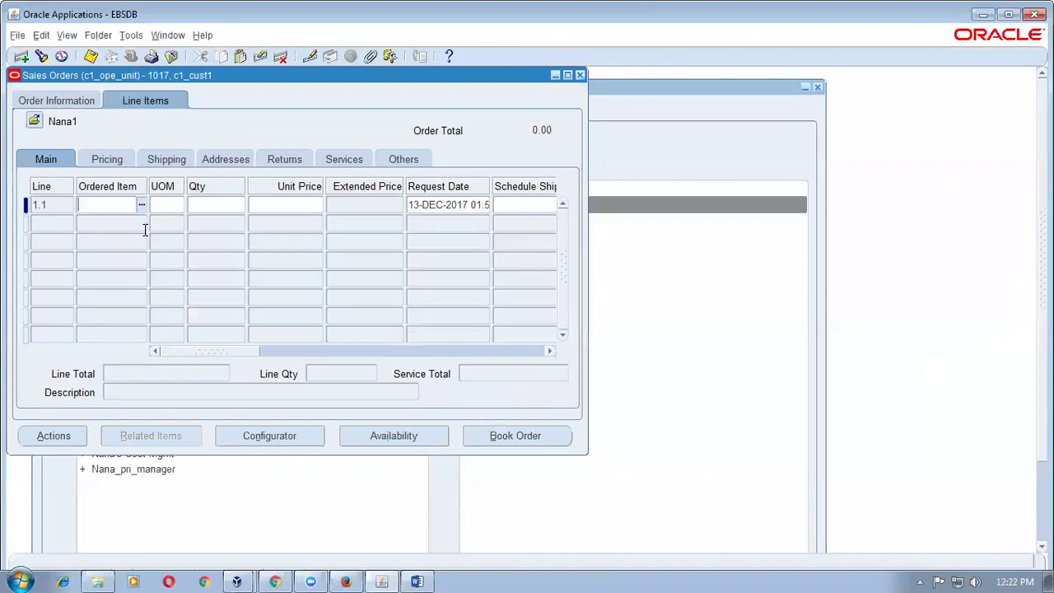
- Add an order line for c1_sale_item1 with quantity 15 and save it
type("c1%")
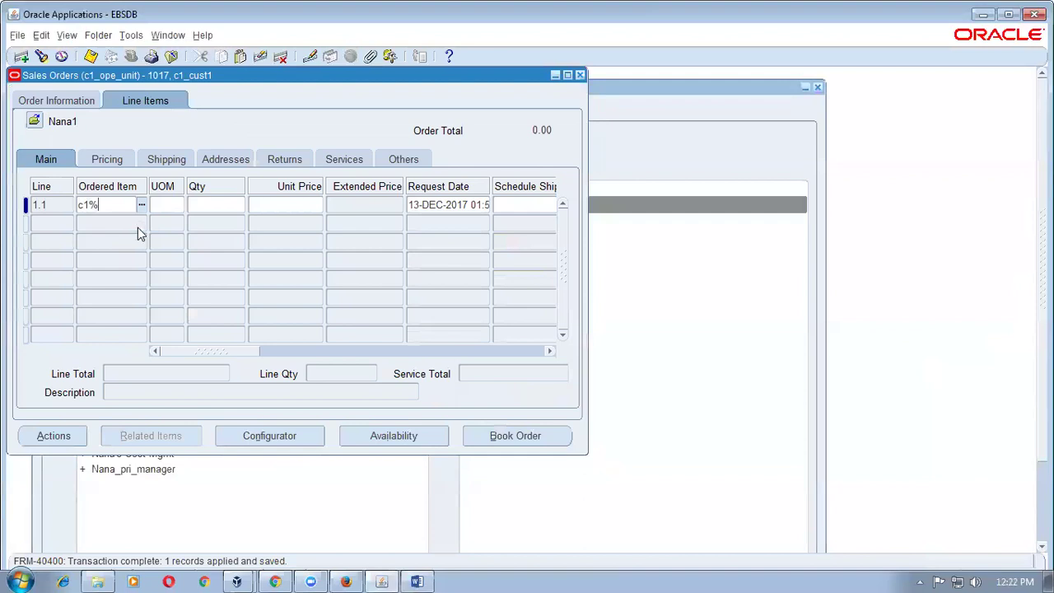
key("Tab")
type("15")
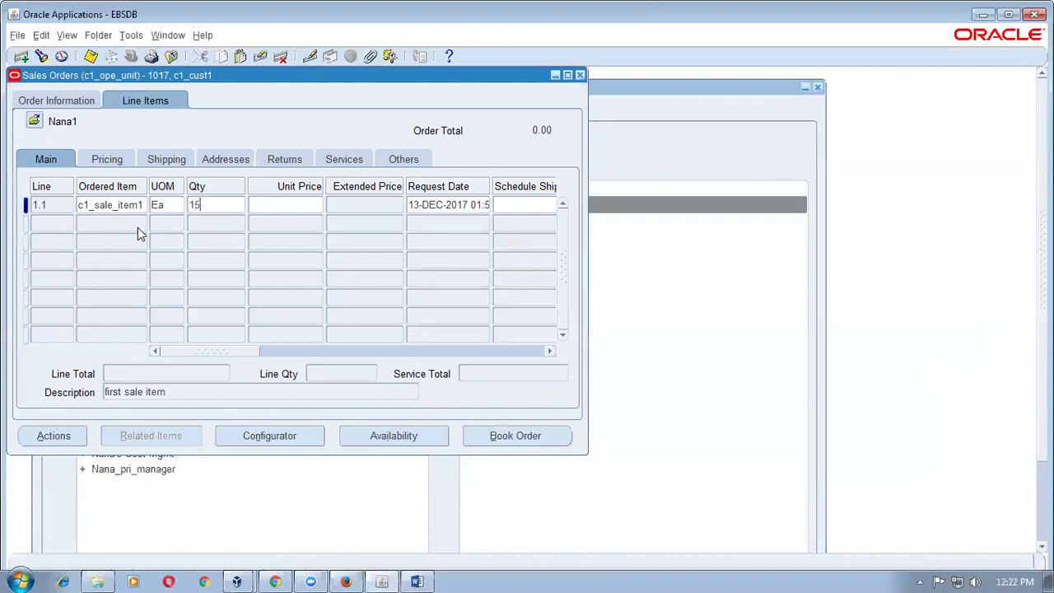
key("Tab")
type("9")
key("ctrl+s")
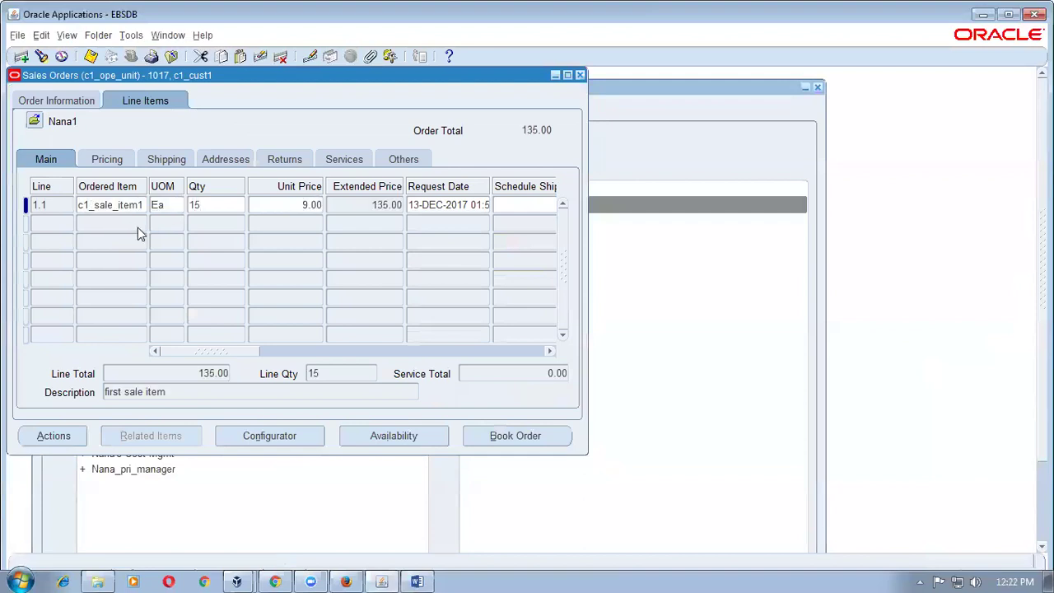
- View the quantity 15 line's adjustments, examine the applied modifier, and close both the view and the sales order
key("alt+c")
type("v")
key("Down")
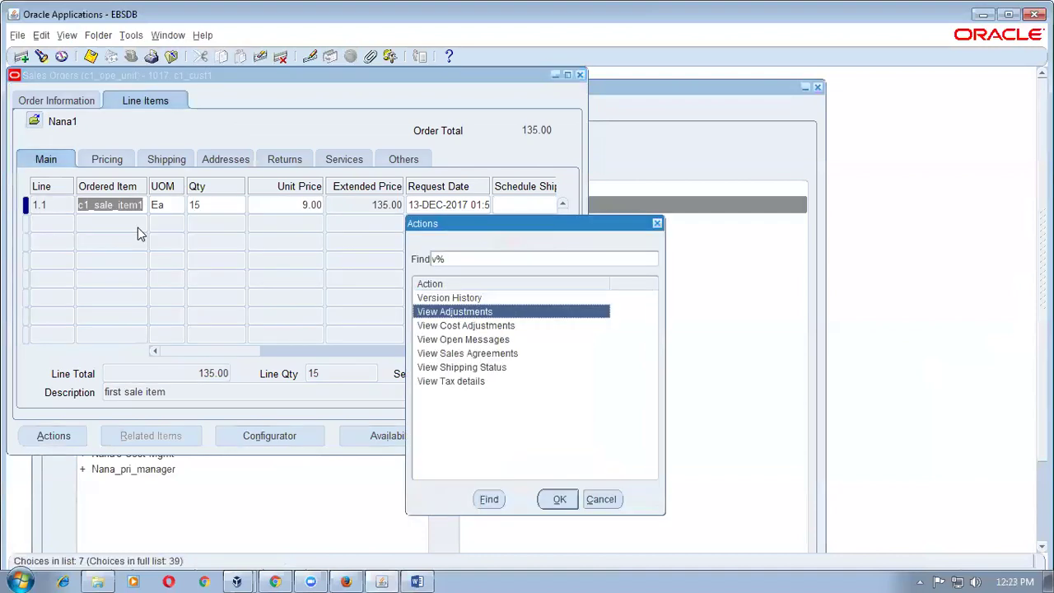
key("Return")
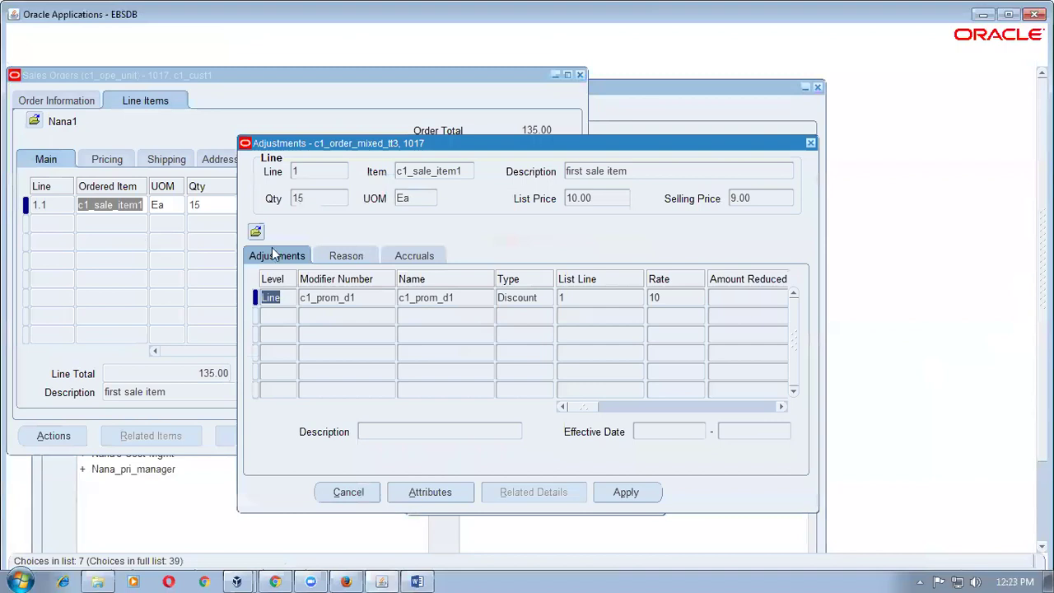
key("F4")
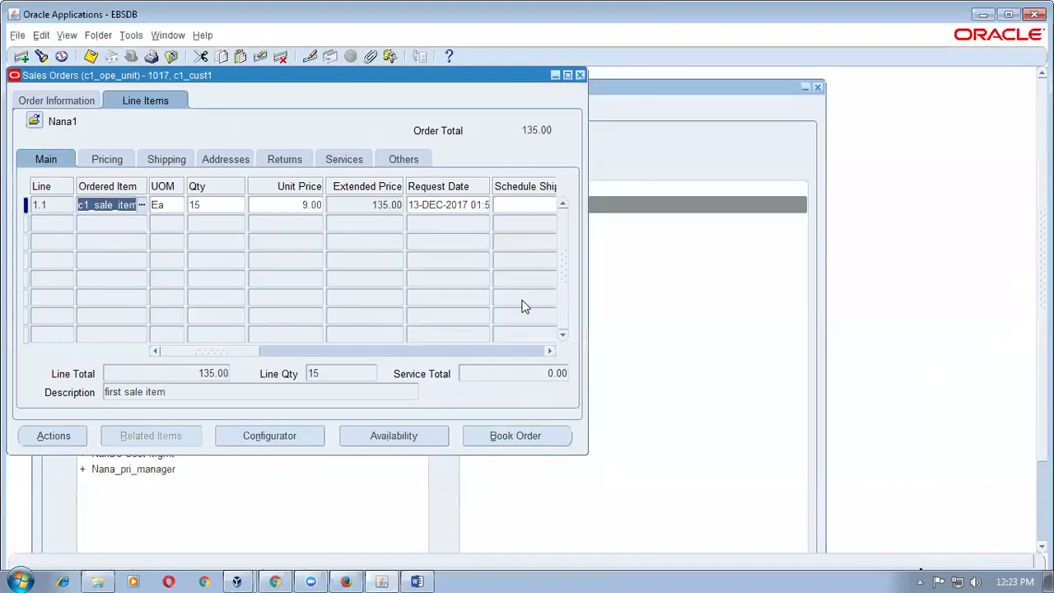
key("F4")
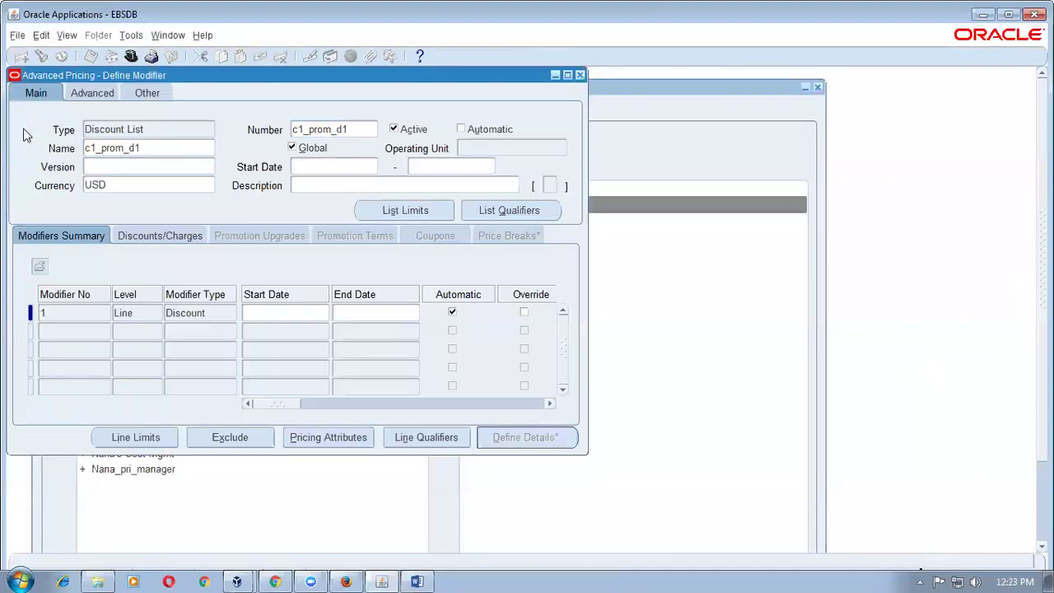
- Open the list limits of c1_prom_d1 again, compare the balances of both limits, and close the limits window
left_click(399, 211)
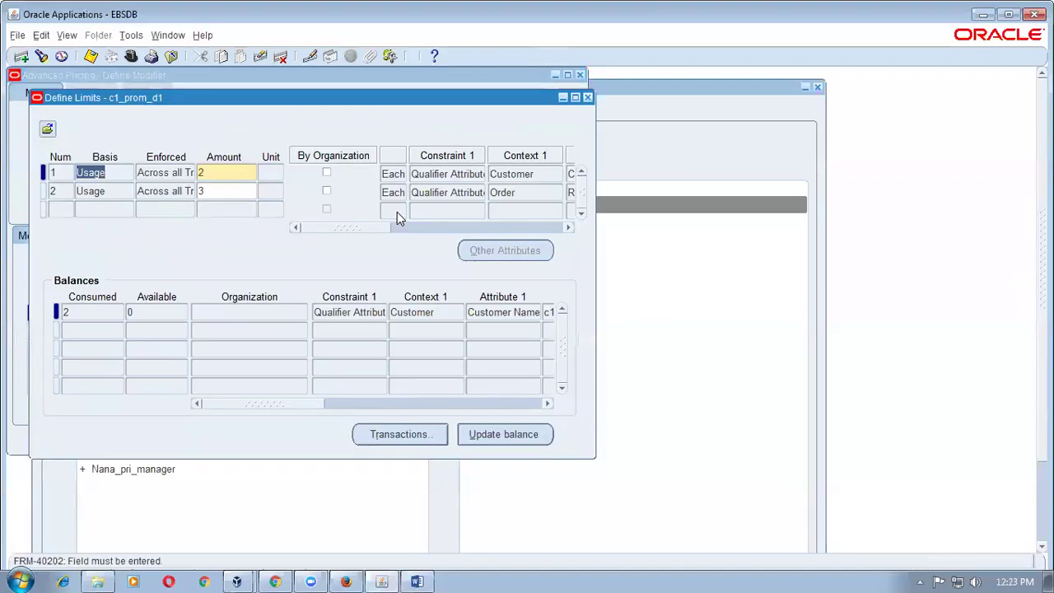
left_click(156, 319)
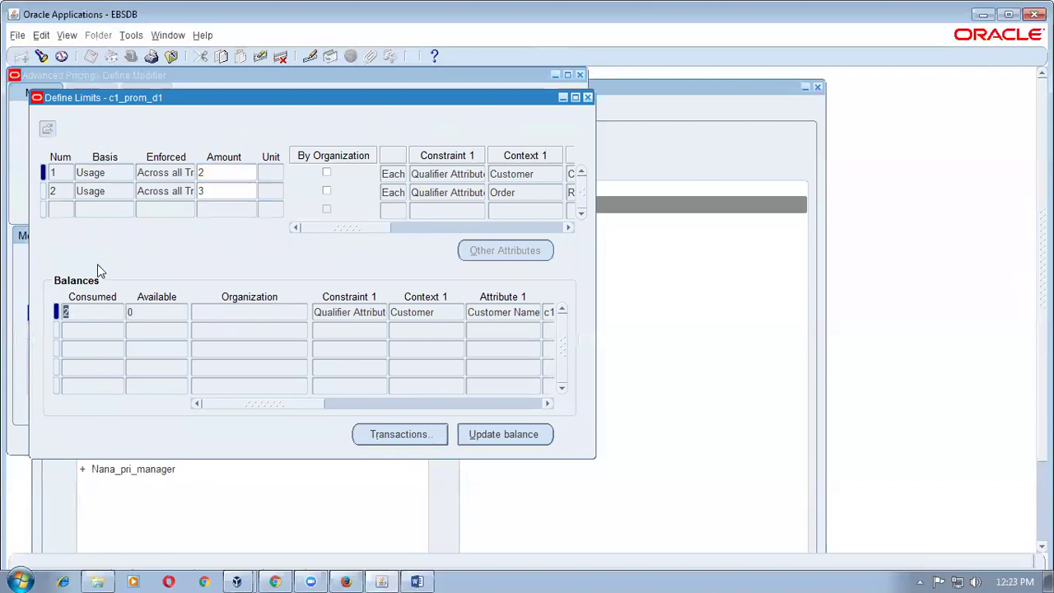
left_click(108, 192)
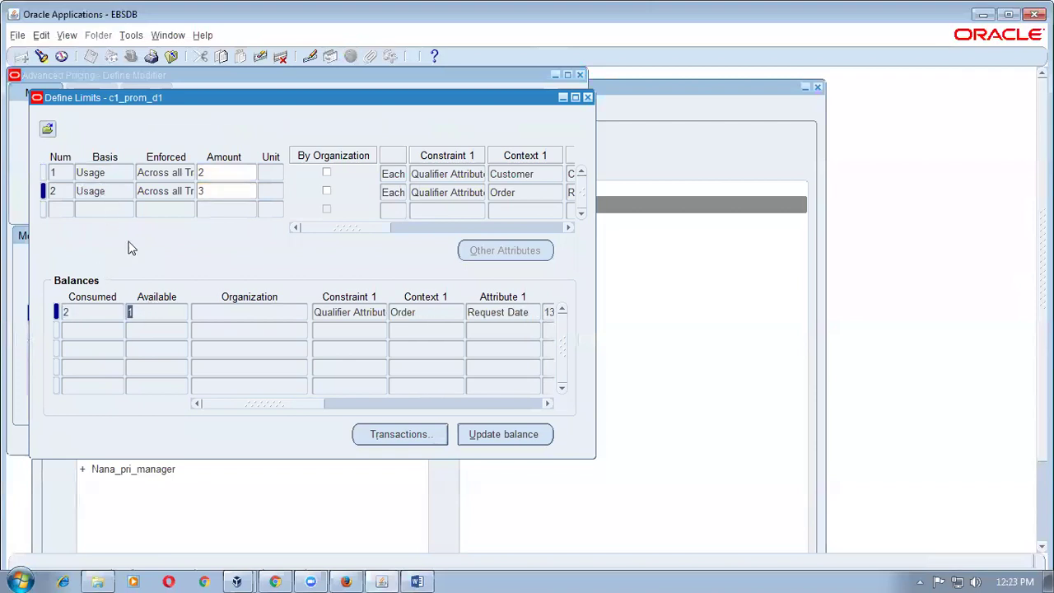
left_click(110, 173)
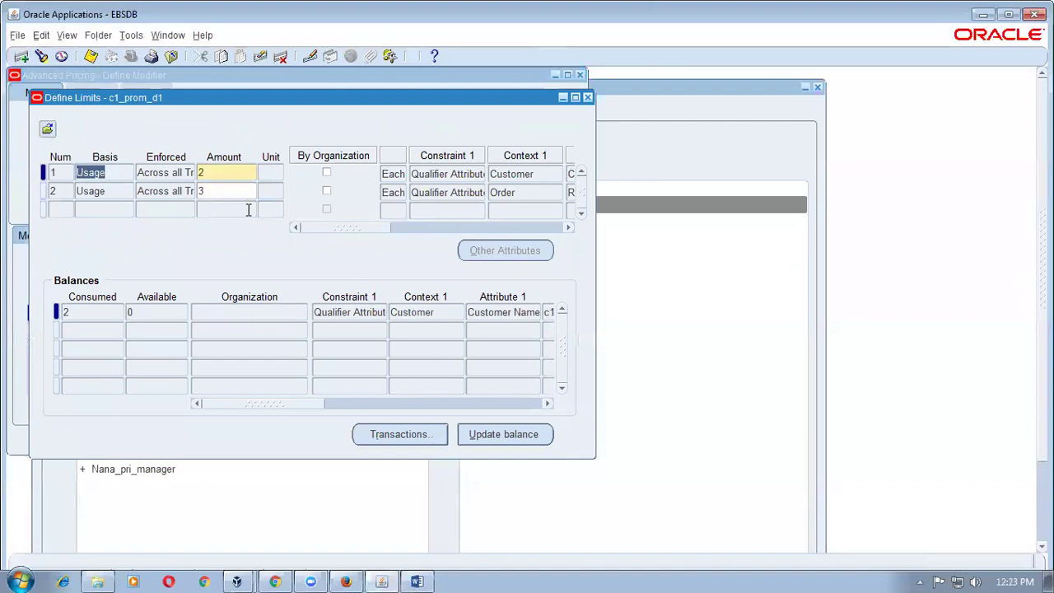
left_click_drag(292, 407, 275, 406)
left_click_drag(356, 235, 315, 252)
left_click(587, 98)
- Return to the Navigator and start another new sales order for customer c1_cust1
left_click(166, 35)
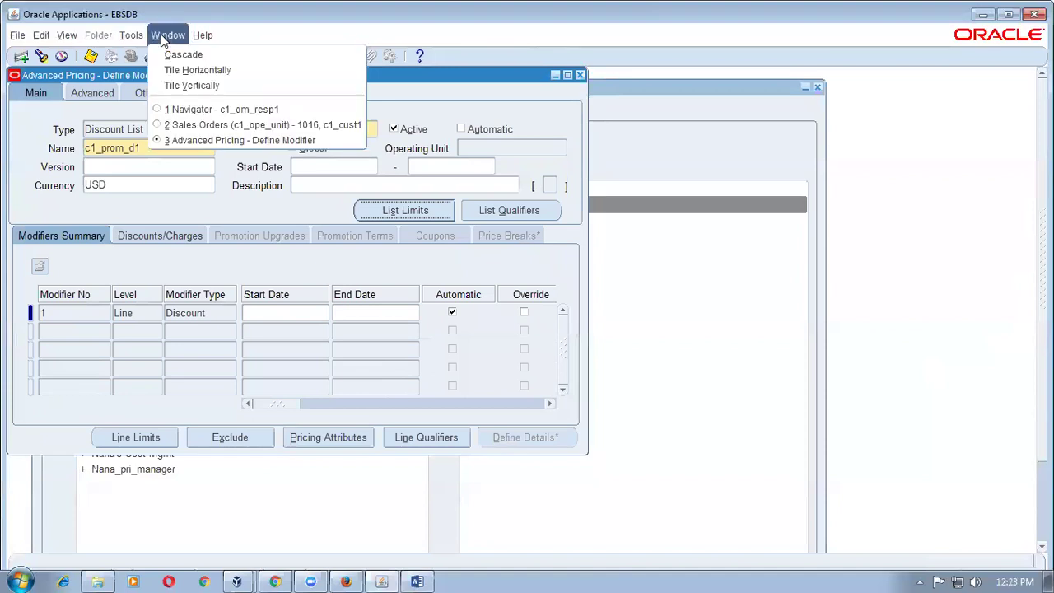
left_click(207, 109)
double_click(501, 205)
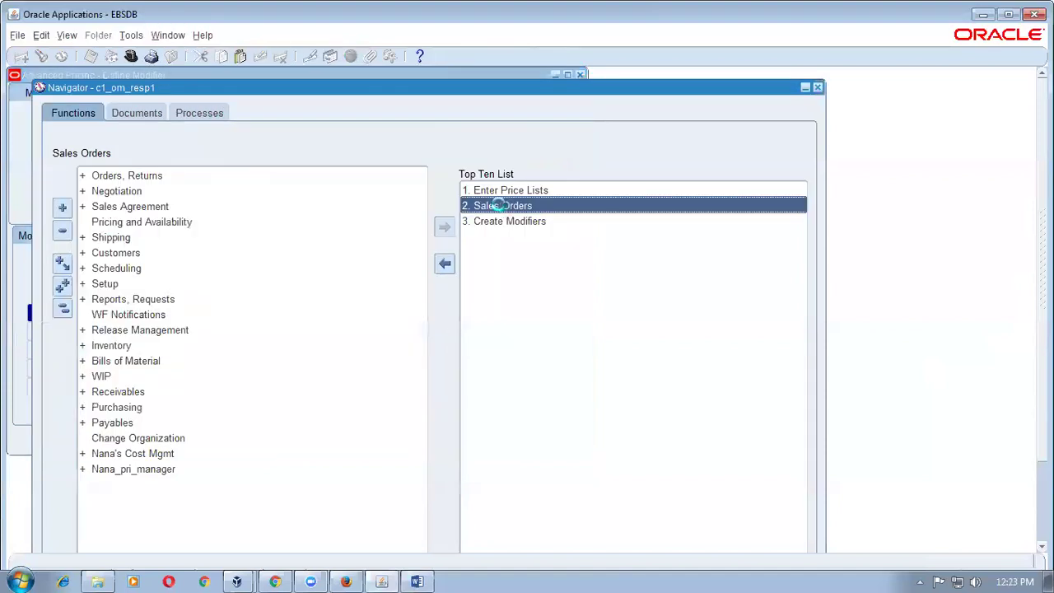
type("c1%")
key("Tab")
- Add a line to the new order for c1_sale_item1 with quantity 17 and save it
left_click(131, 101)
type("c1")
key("Tab")
key("Tab")
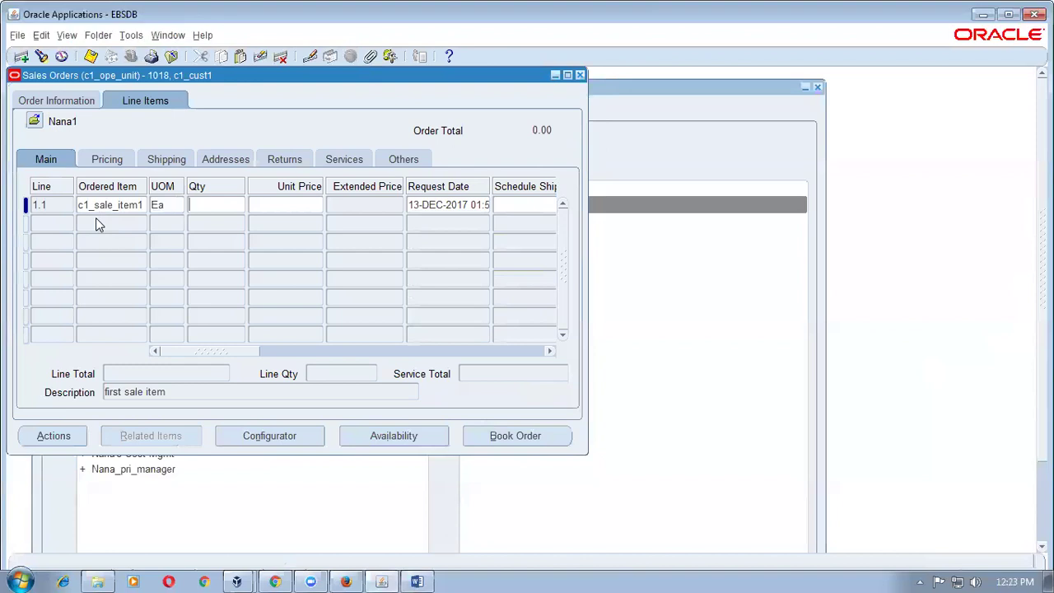
type("17")
key("Tab")
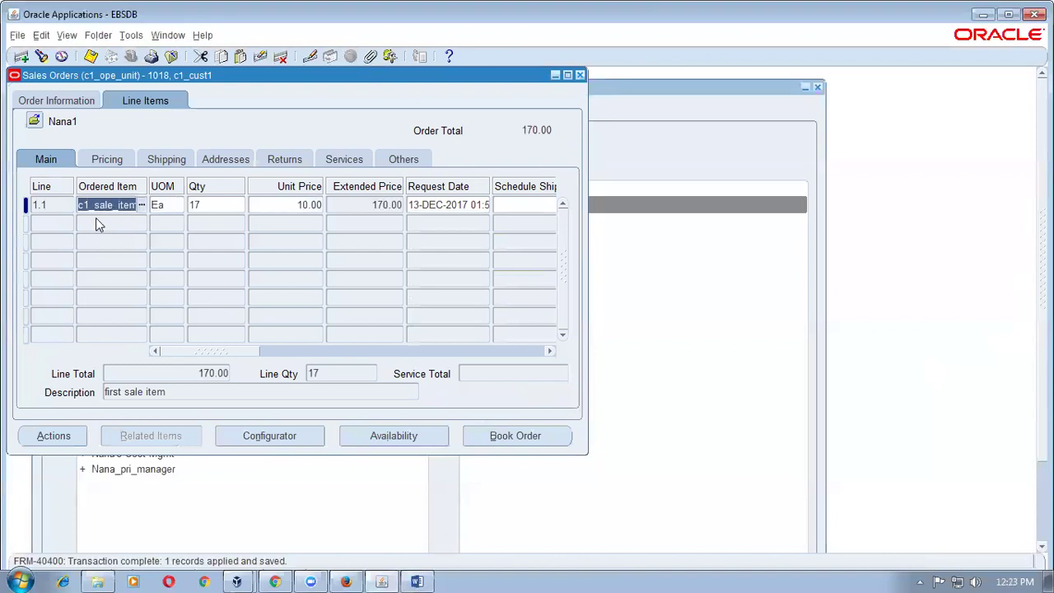
- View the adjustments of the quantity 17 line to check for an applied modifier, and close the view and the order
key("alt+a")
type("v%")
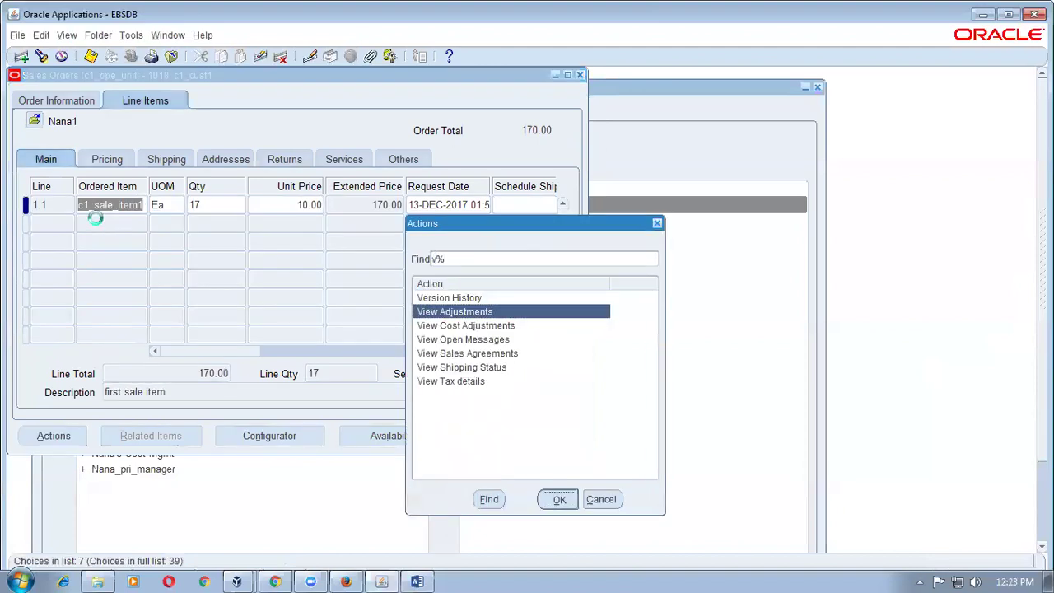
key("Return")
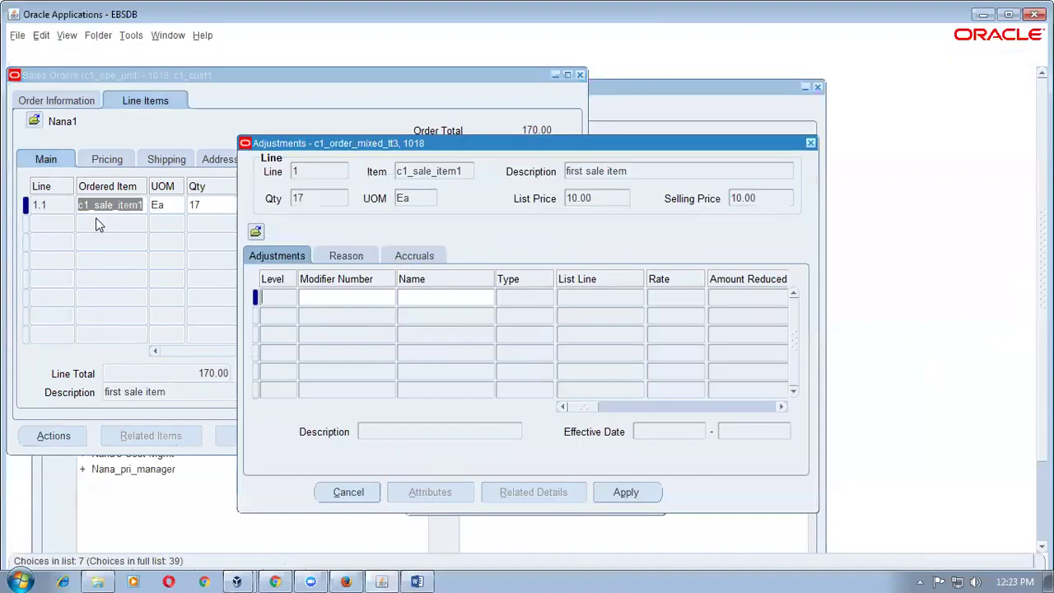
left_click(809, 144)
left_click(579, 75)
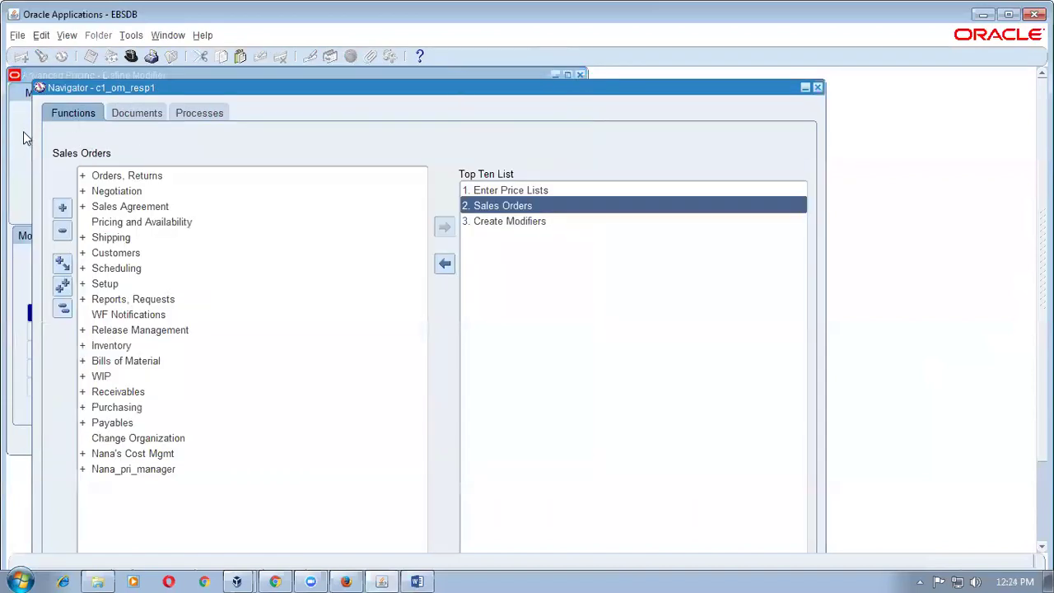
- Return to the c1_prom_d1 modifier, open its list limits, and check the consumed balance of the customer limit
left_click(23, 138)
left_click(395, 212)
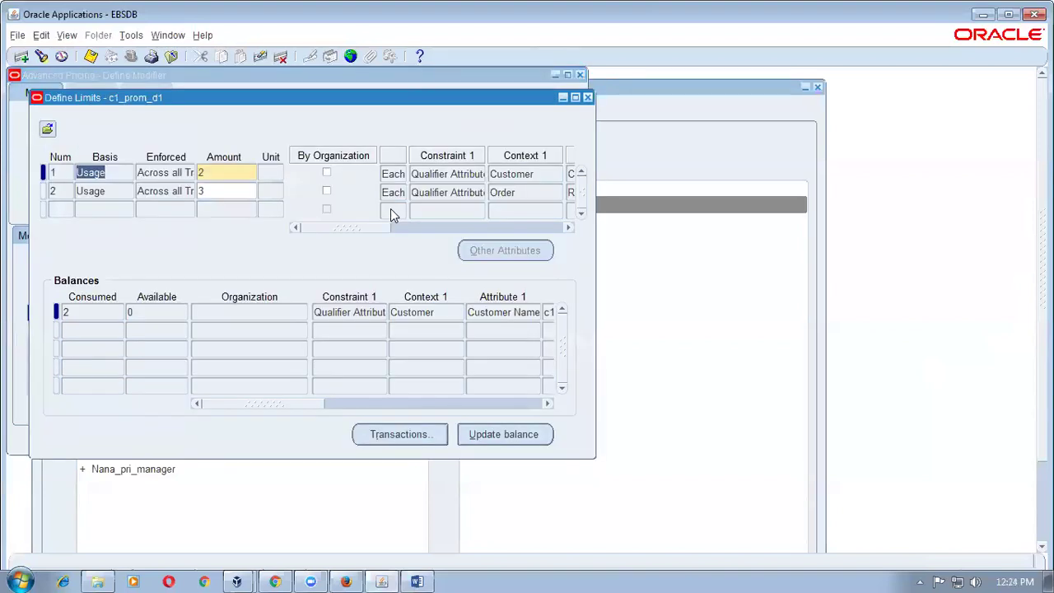
left_click(127, 179)
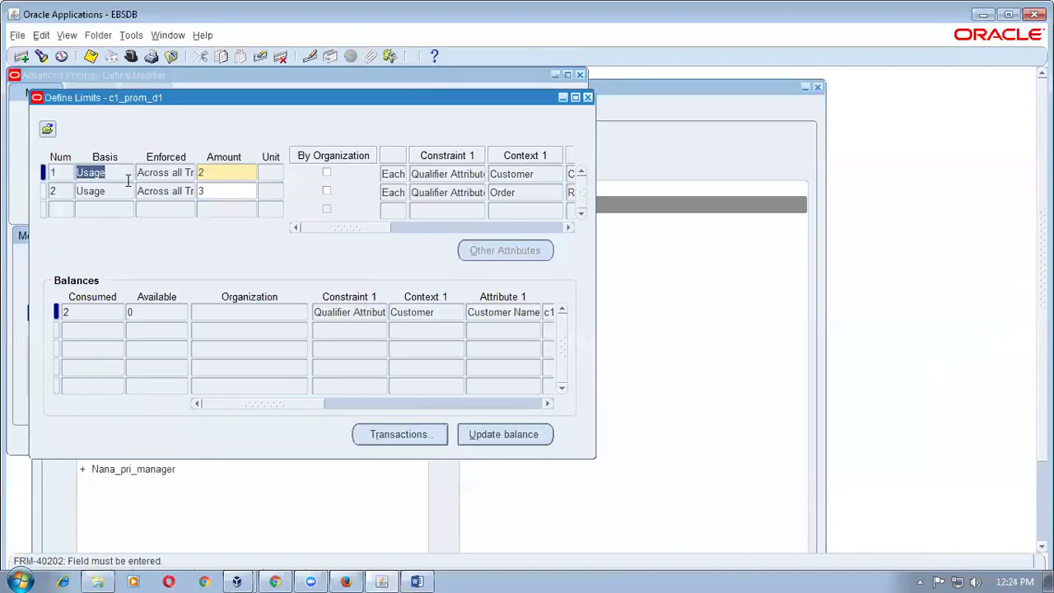
left_click(81, 311)
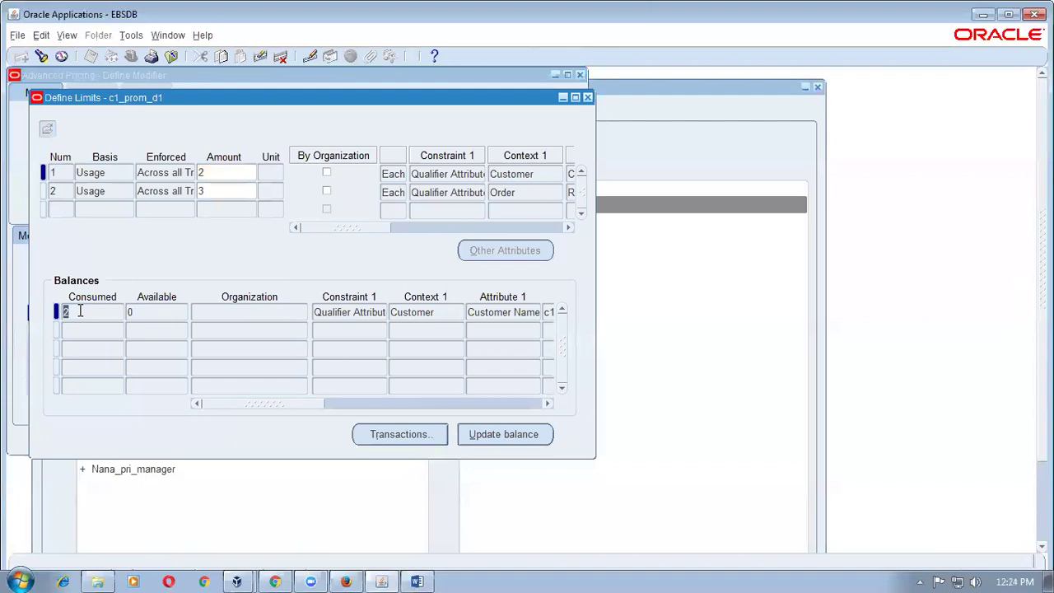
- Select the limit based on the order request date and compare its consumed and available balances
left_click(107, 193)
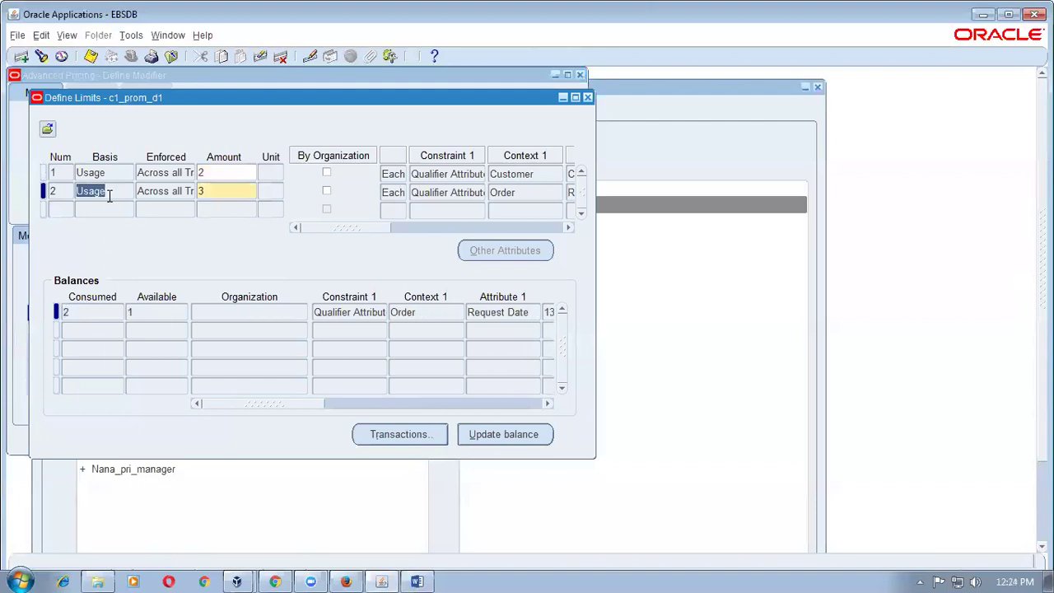
left_click(92, 315)
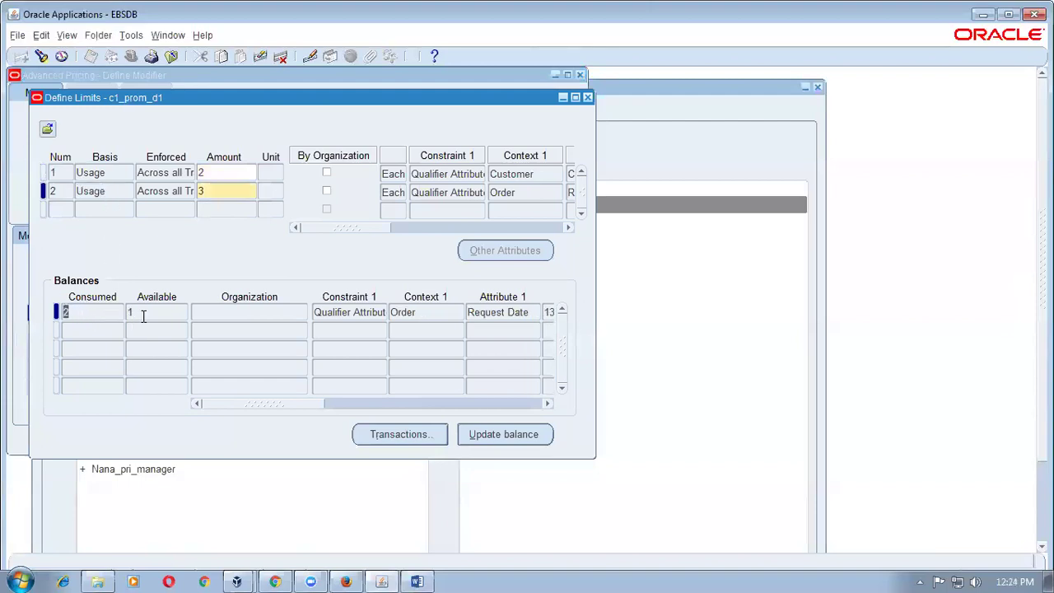
left_click(143, 316)
left_click(92, 314)
left_click(163, 314)
left_click(98, 317)
left_click(167, 316)
left_click(95, 315)
left_click(165, 313)
left_click(97, 318)
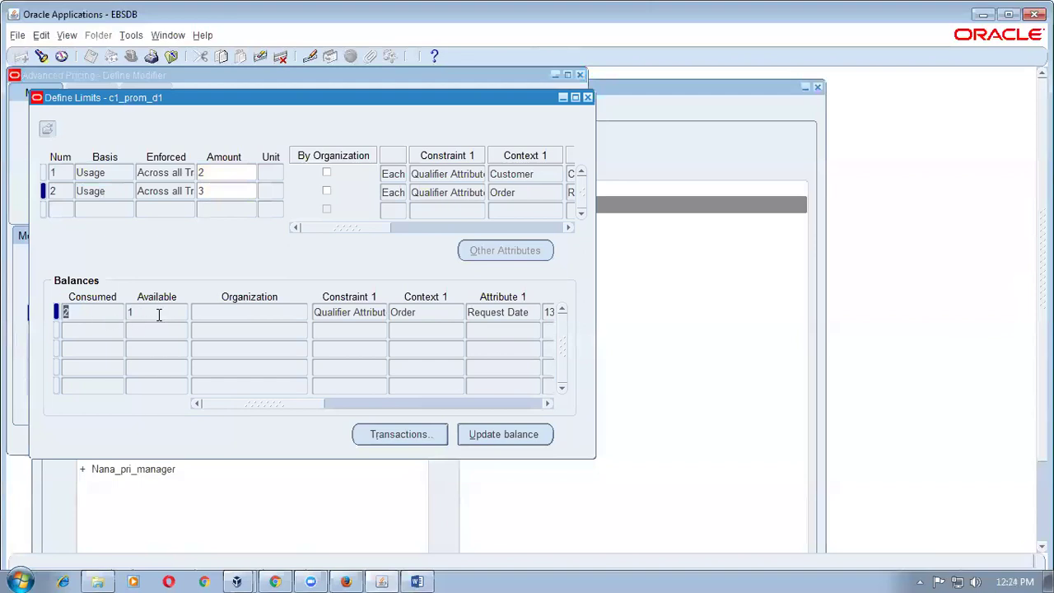
- Reselect the customer limit, check its available balance, and view the transactions that consumed it
left_click(107, 174)
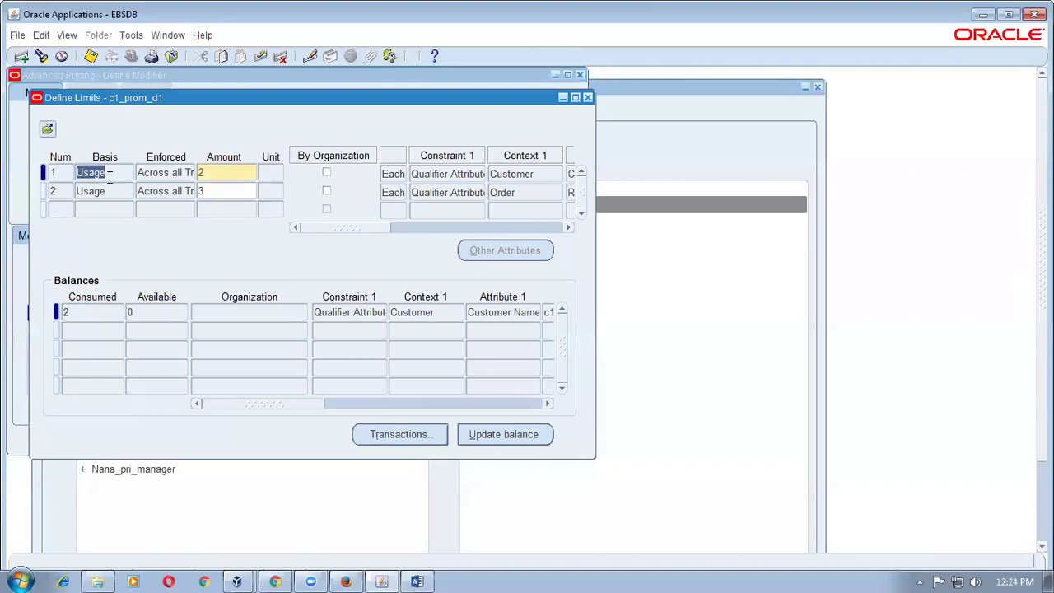
left_click(142, 316)
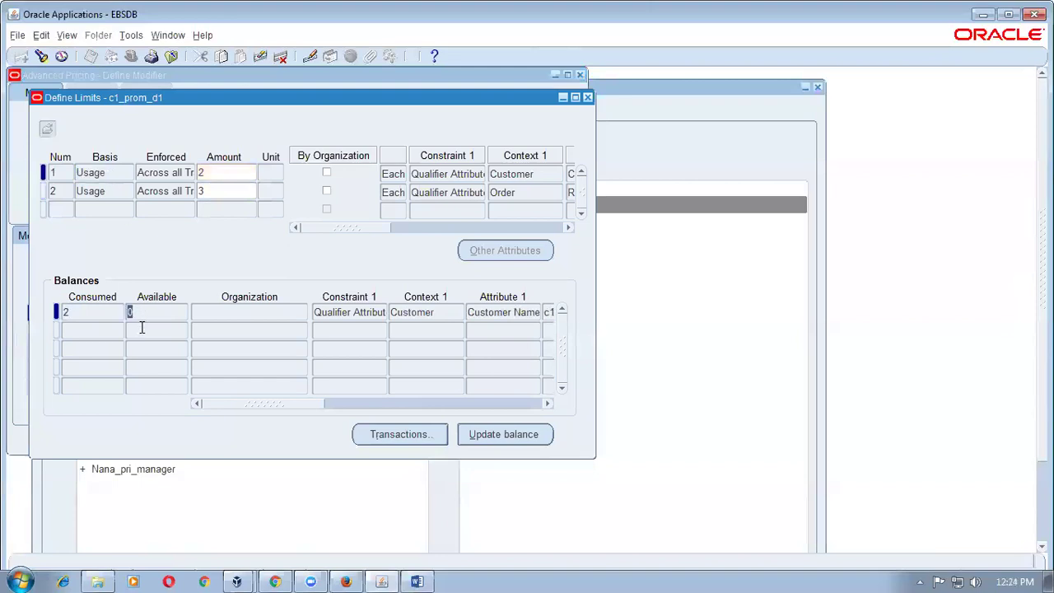
left_click(383, 434)
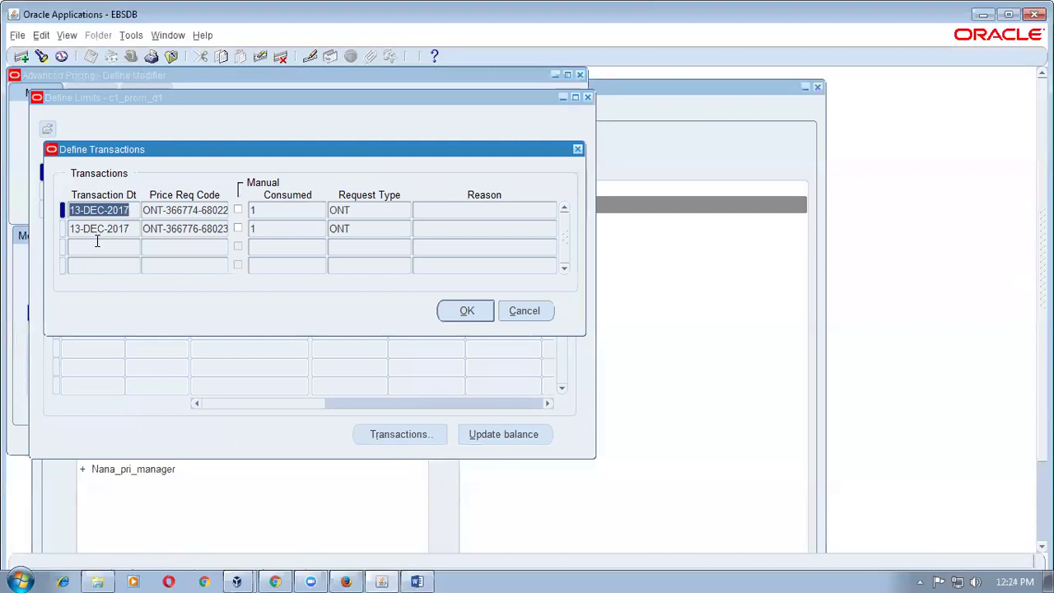
left_click(209, 210)
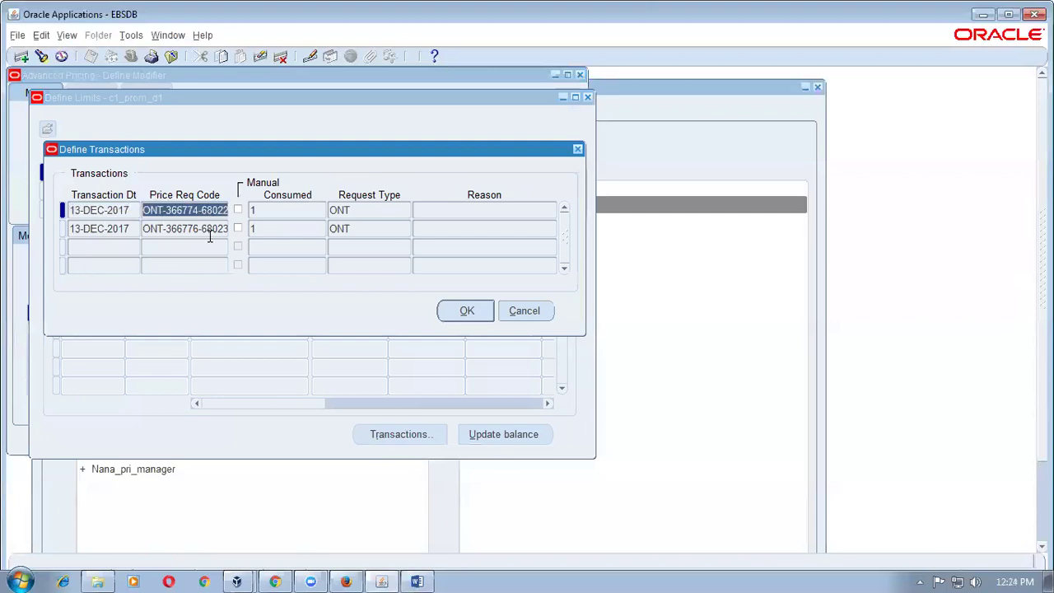
left_click(489, 311)
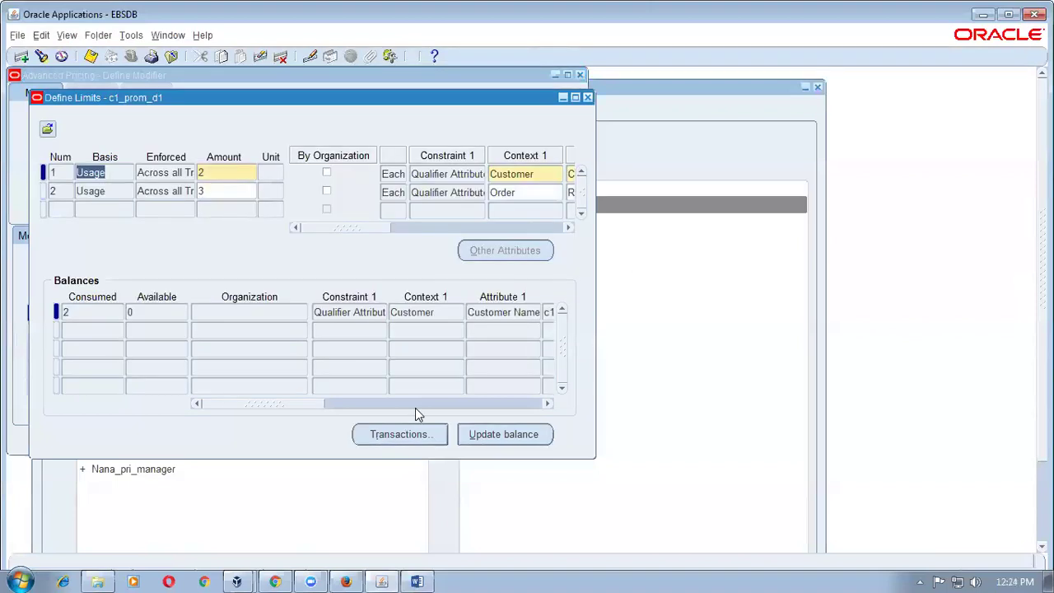
- Try updating the customer limit's balance and look through its further constraint and attribute columns
left_click(504, 434)
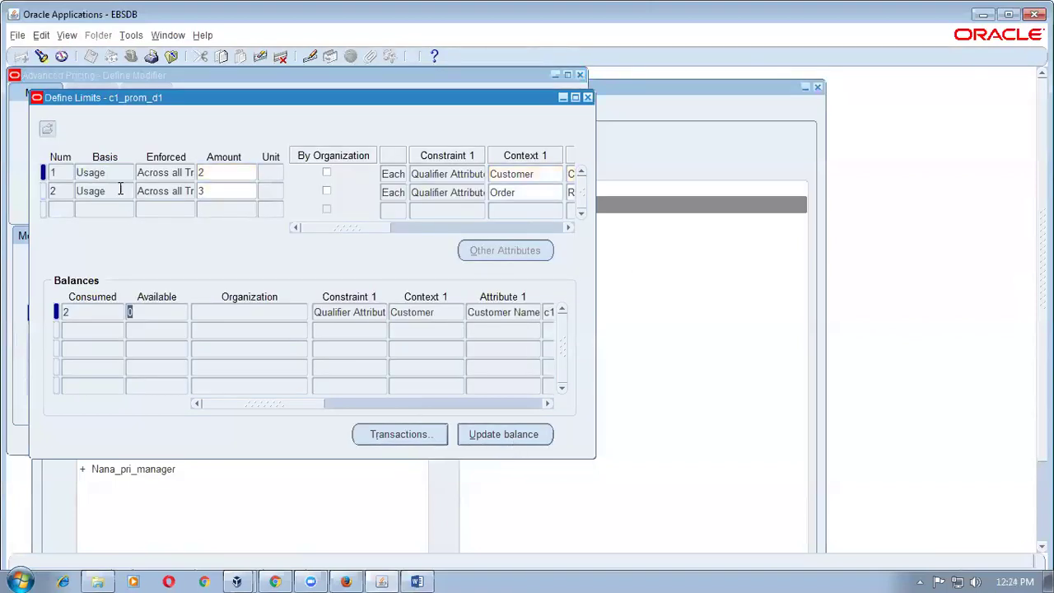
left_click(529, 442)
left_click_drag(248, 402, 469, 409)
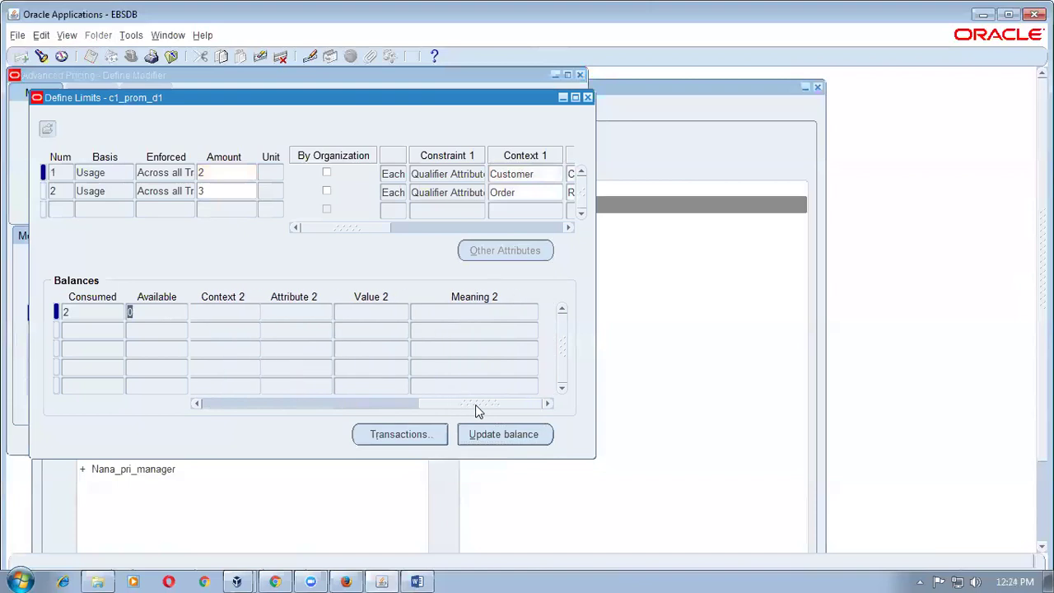
left_click(474, 404)
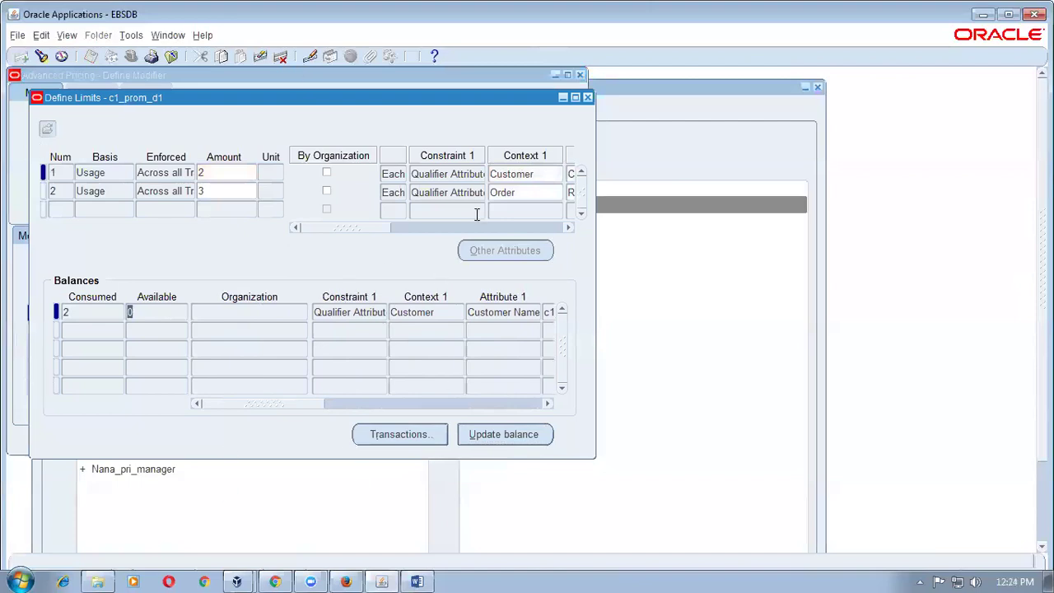
- Close the limits and modifier windows, and switch to the Promotional Limits section of the Pricing_Attribute_Management document in Word
left_click(587, 97)
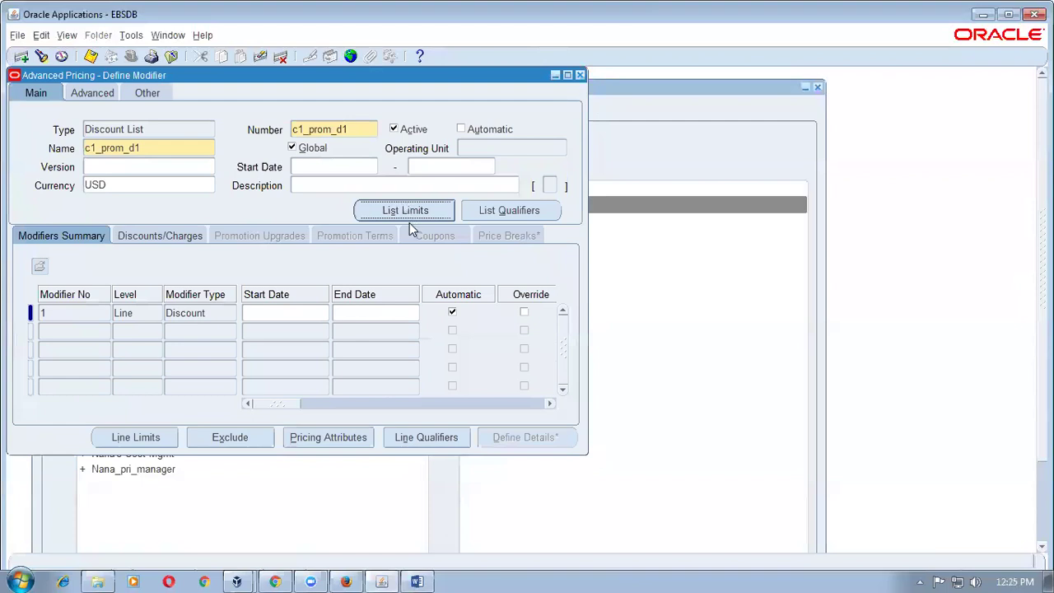
left_click(580, 75)
key("alt+Tab")
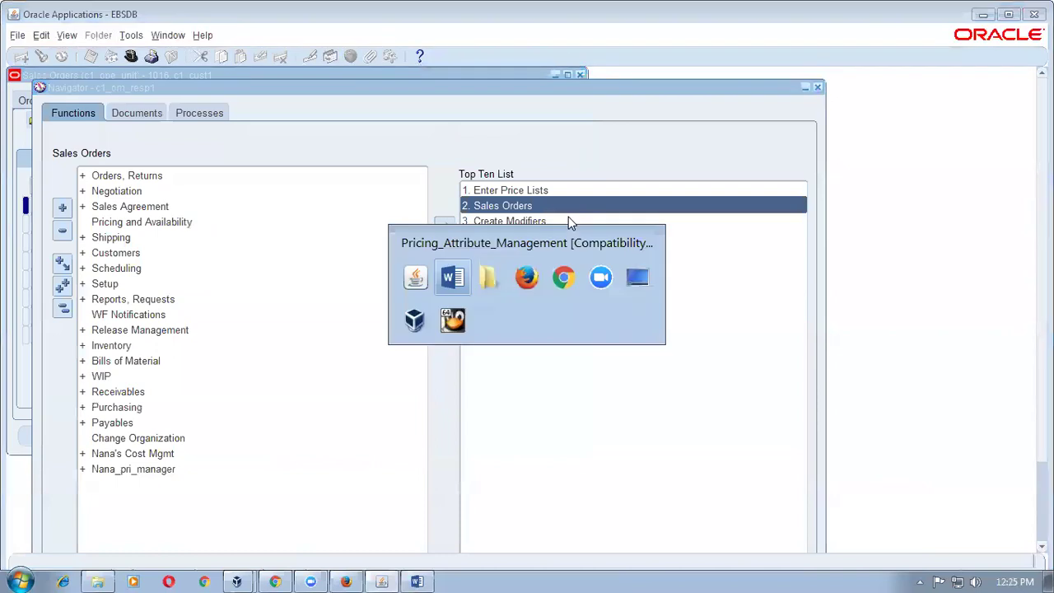
left_click_drag(240, 110, 312, 111)
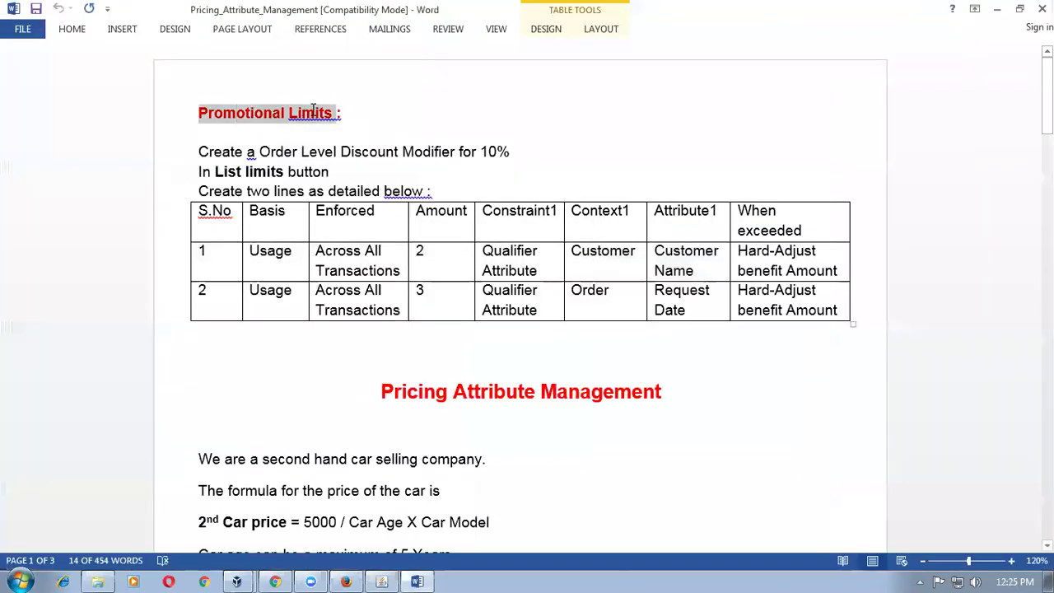
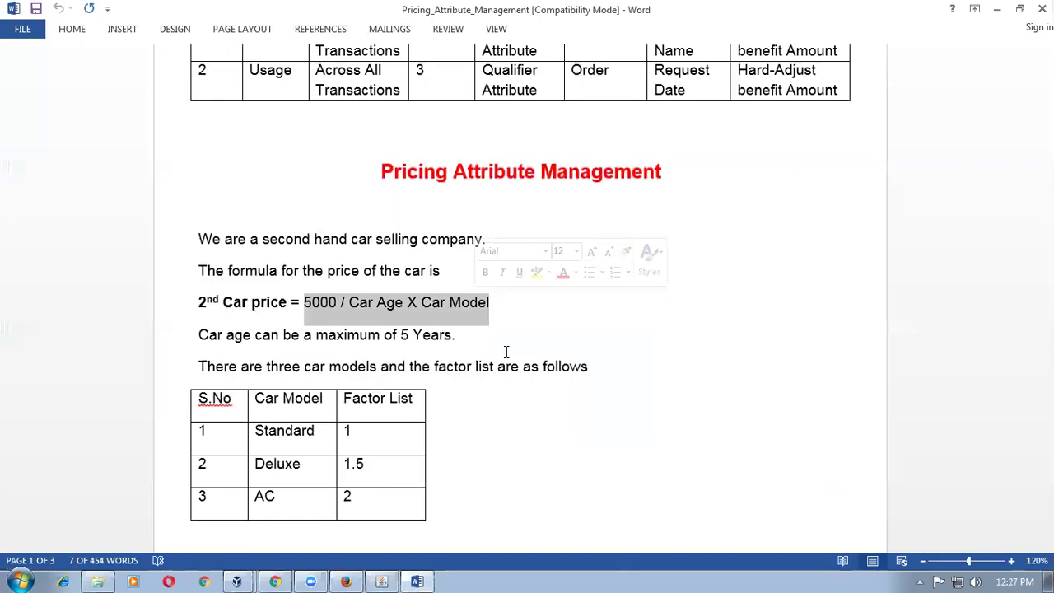
- Examine the second-hand car price formula and the table of car models with their factors
left_click(496, 353)
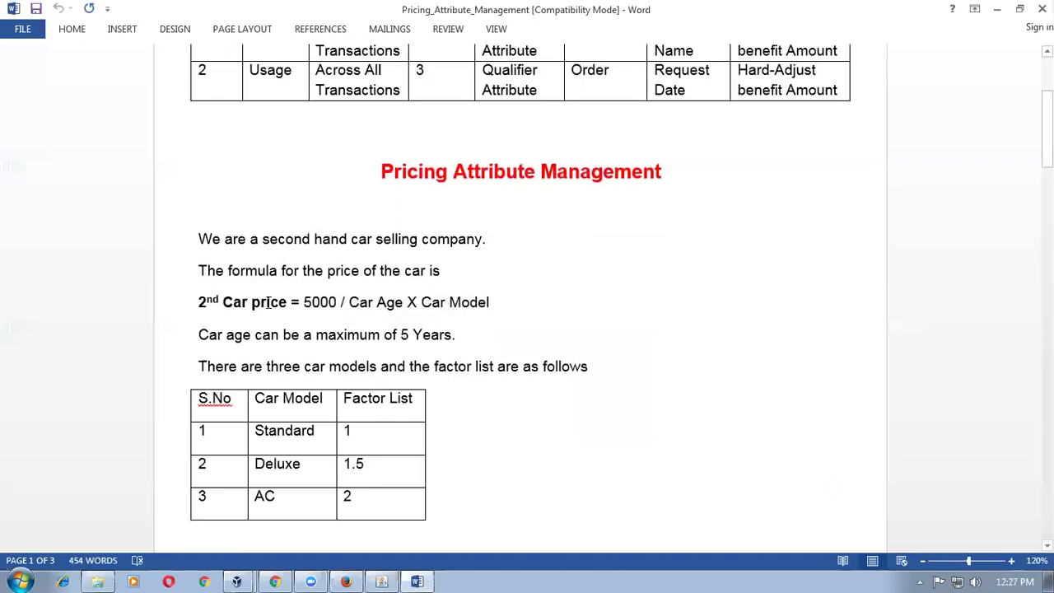
left_click_drag(304, 302, 341, 302)
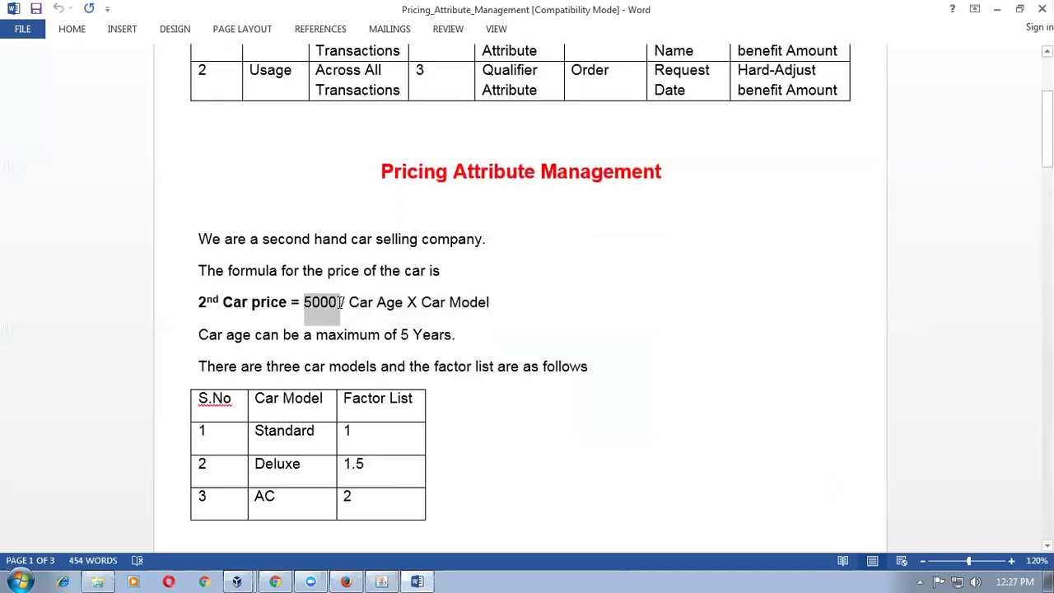
left_click(354, 302)
left_click_drag(421, 302, 445, 304)
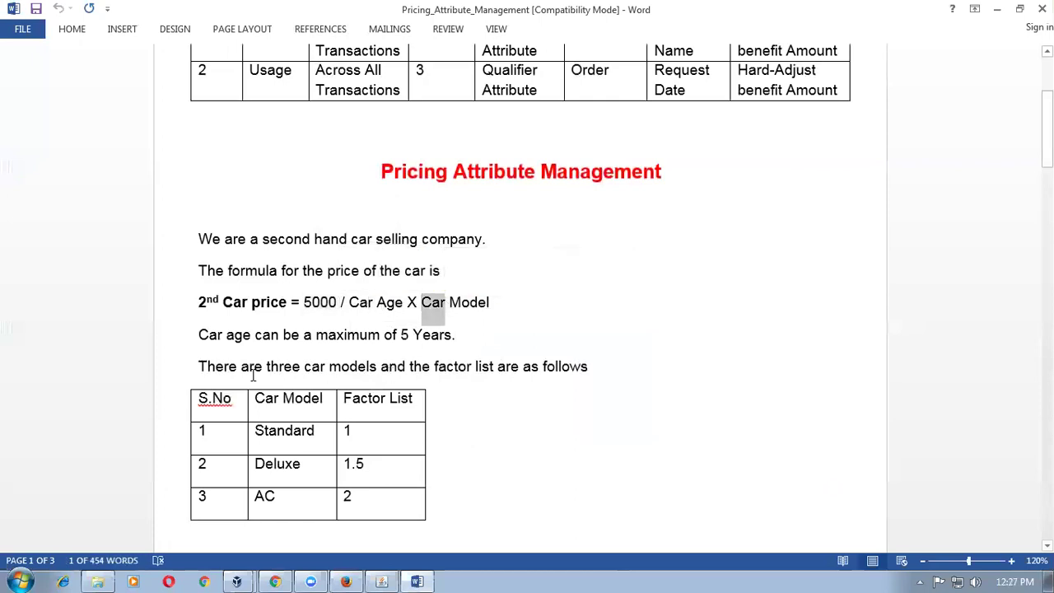
left_click_drag(257, 370, 542, 369)
left_click_drag(235, 401, 386, 489)
left_click(570, 404)
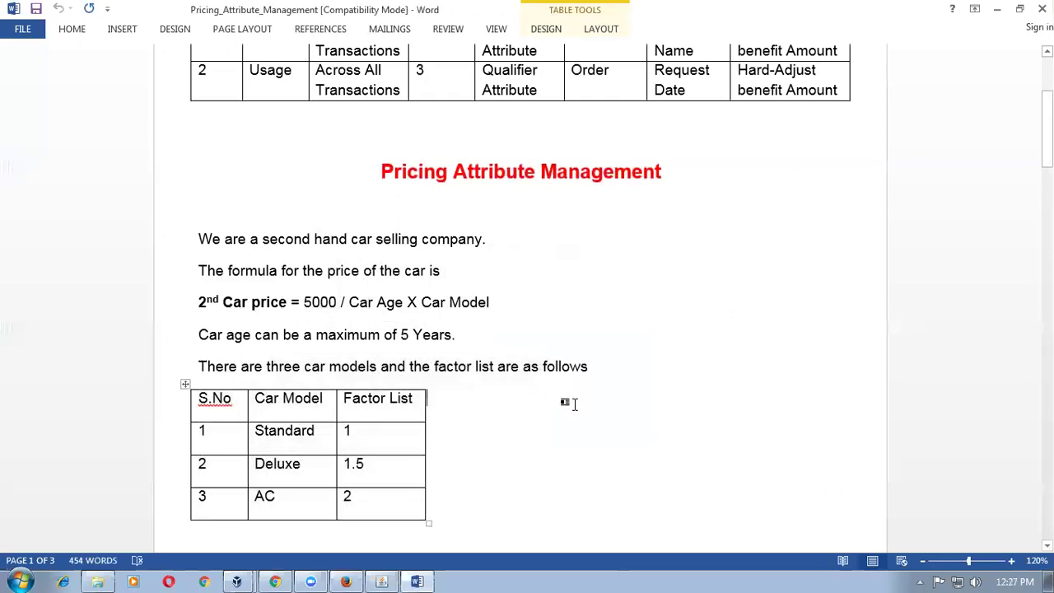
- Look through the implementation steps and copy the value set name 01_car_age_vs1 from the table in step 1
scroll(571, 403, "down", 2)
scroll(569, 404, "down", 4)
scroll(572, 402, "down", 8)
scroll(572, 399, "down", 12)
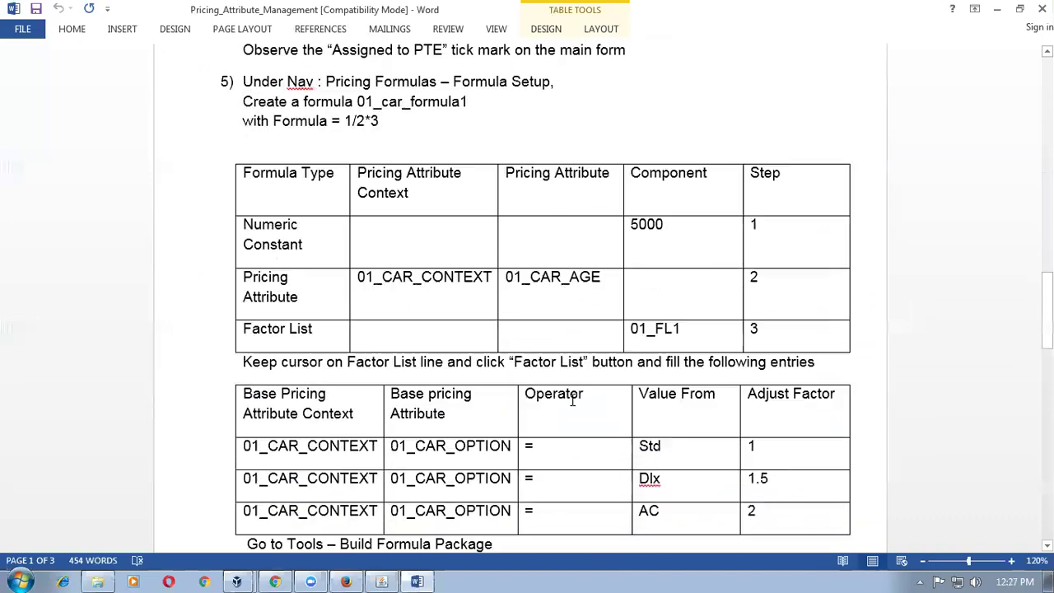
scroll(572, 399, "up", 12)
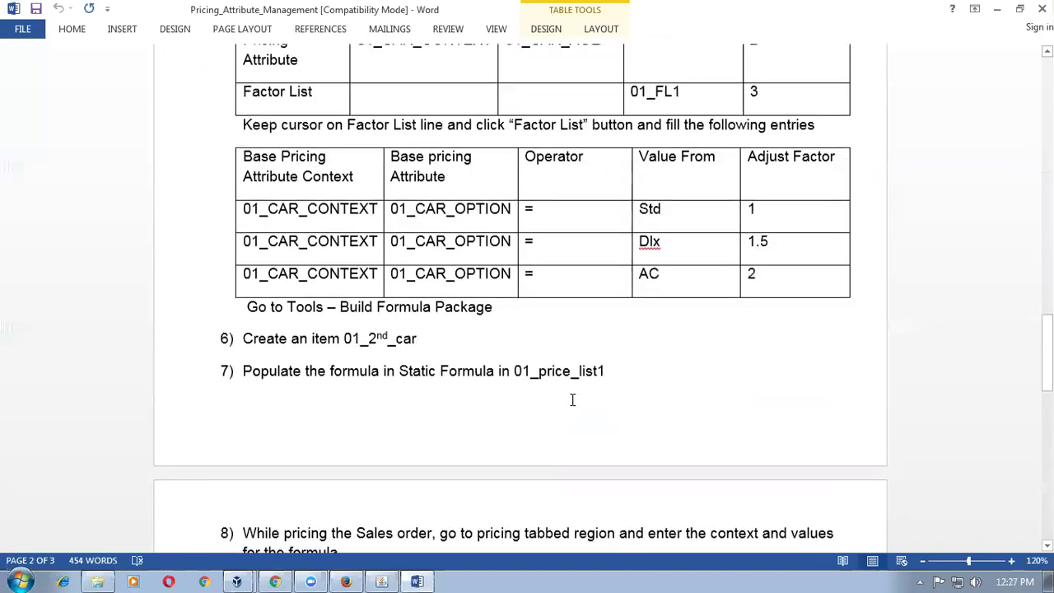
scroll(572, 399, "up", 10)
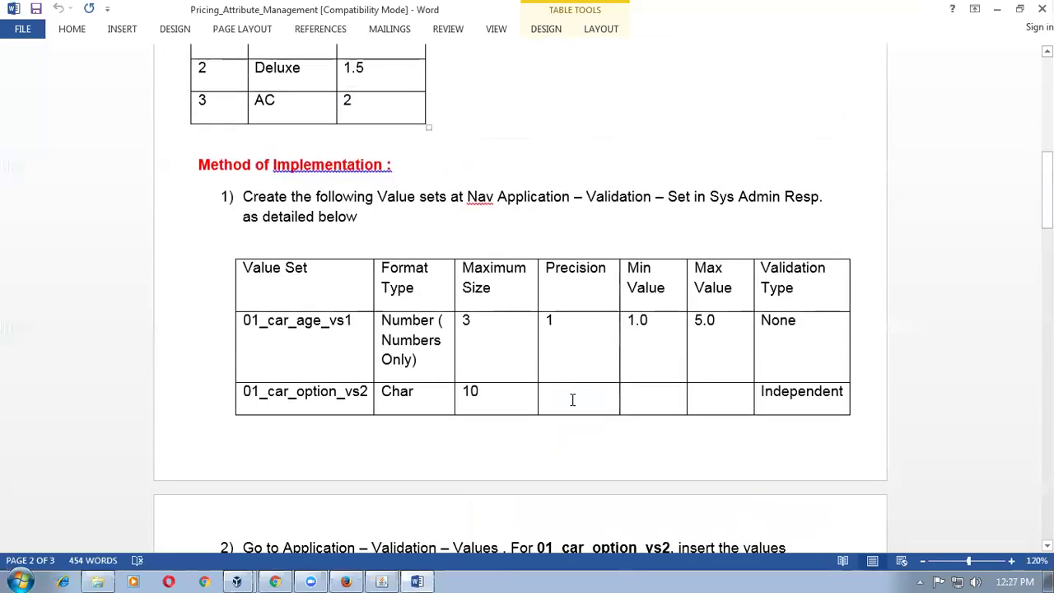
left_click(386, 169)
left_click(355, 321)
left_click_drag(355, 321, 228, 316)
key("ctrl+c")
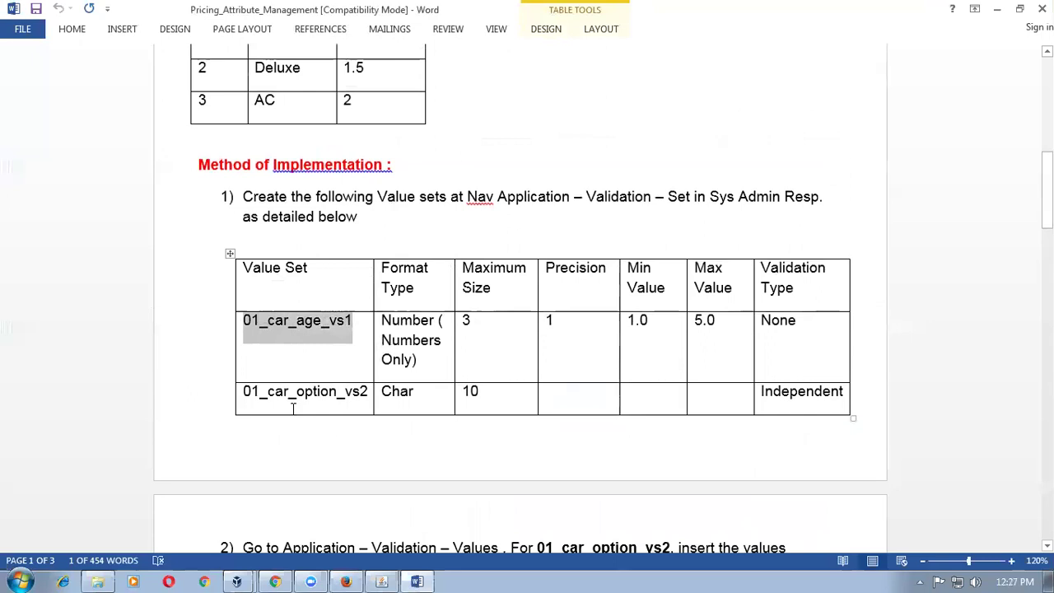
- Switch to Oracle Applications and close the sales order window that is still open behind the Navigator
key("alt+Tab")
left_click(201, 313)
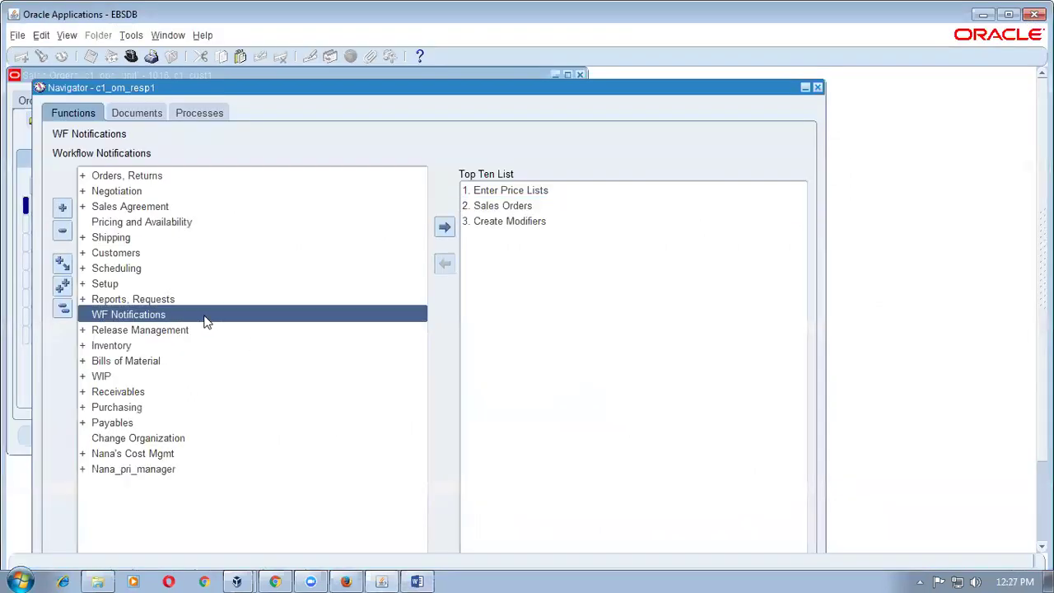
left_click(170, 75)
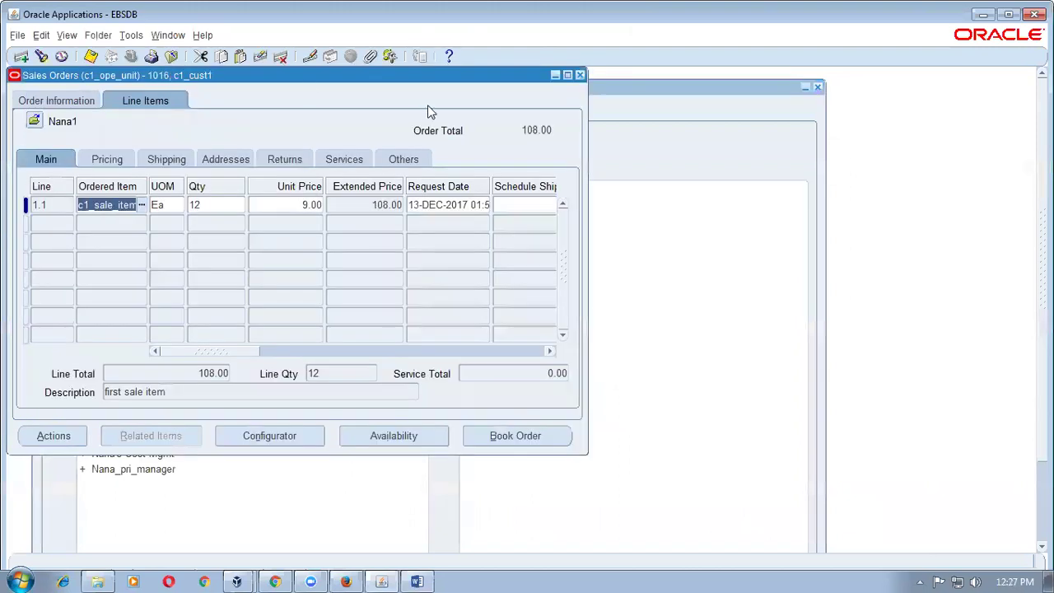
left_click(576, 81)
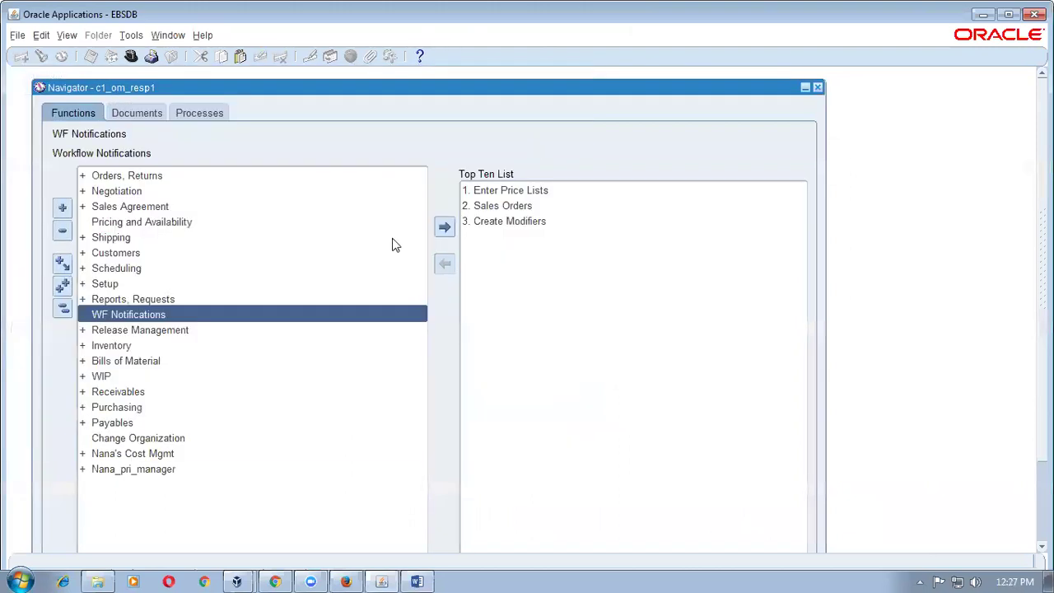
- Switch the responsibility to System Administrator
left_click(63, 308)
left_click(130, 330)
double_click(130, 330)
type("s%")
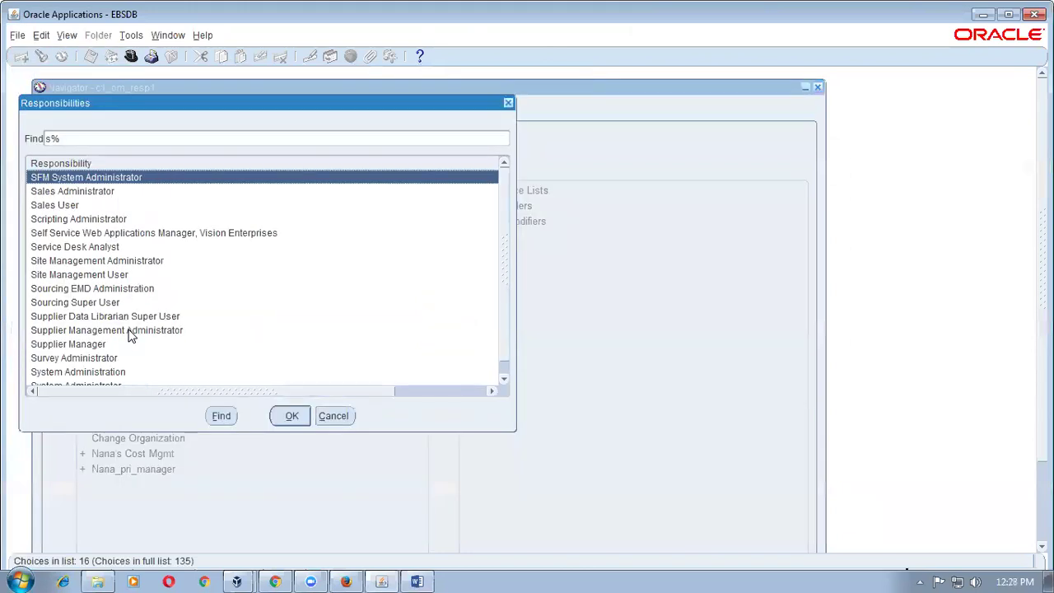
key("End")
key("Return")
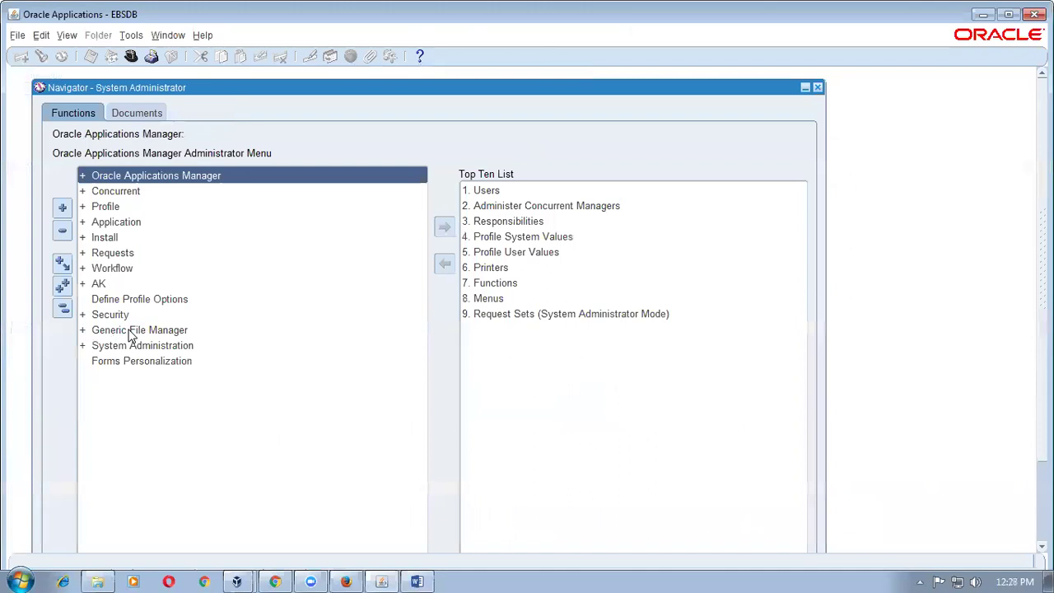
- Expand the Application and Validation functions in the Navigator and open the value set definition form
double_click(129, 224)
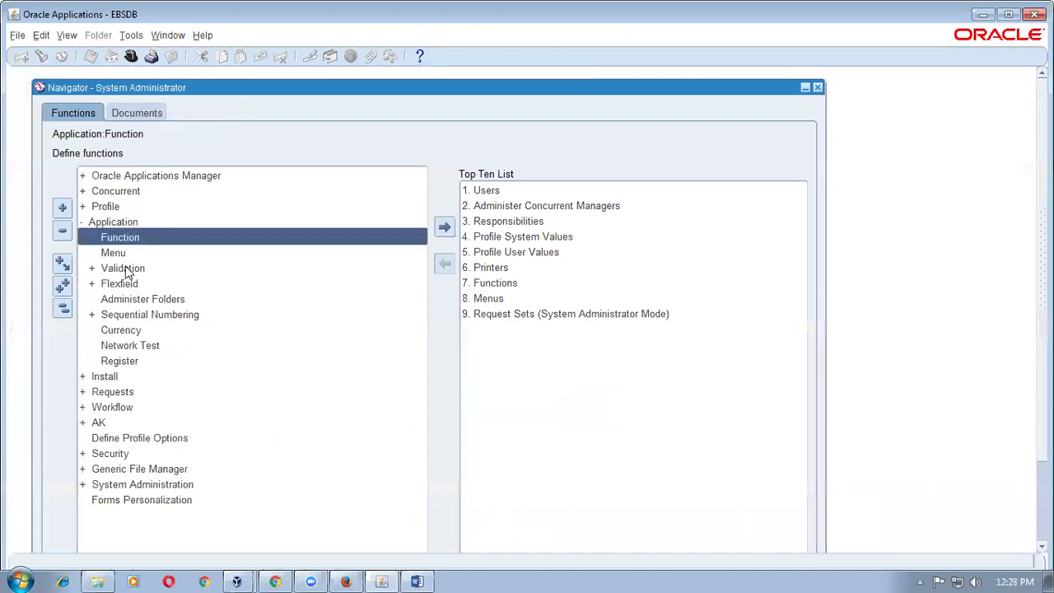
double_click(126, 269)
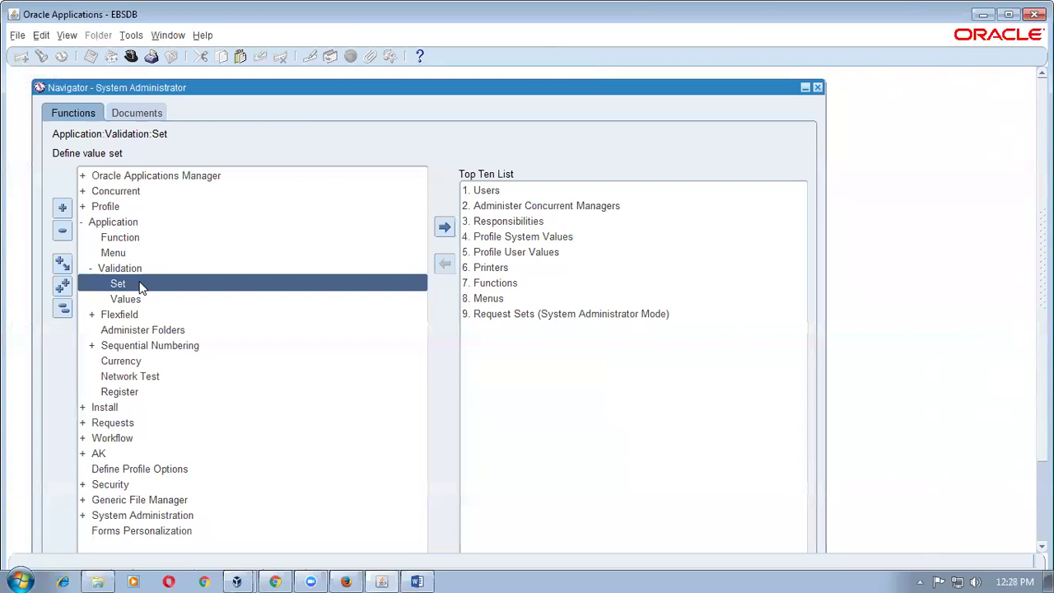
double_click(140, 286)
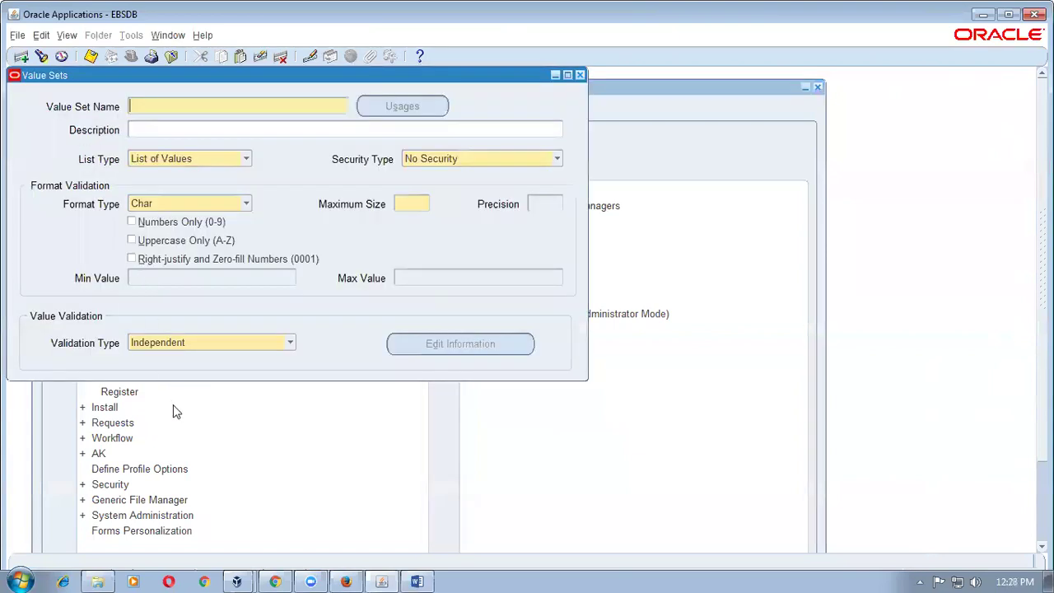
- Enter 01_car_age_vs1 as the value set's name and description, and switch back to the Word document
key("ctrl+v")
left_click(162, 127)
key("ctrl+v")
key("alt+Tab")
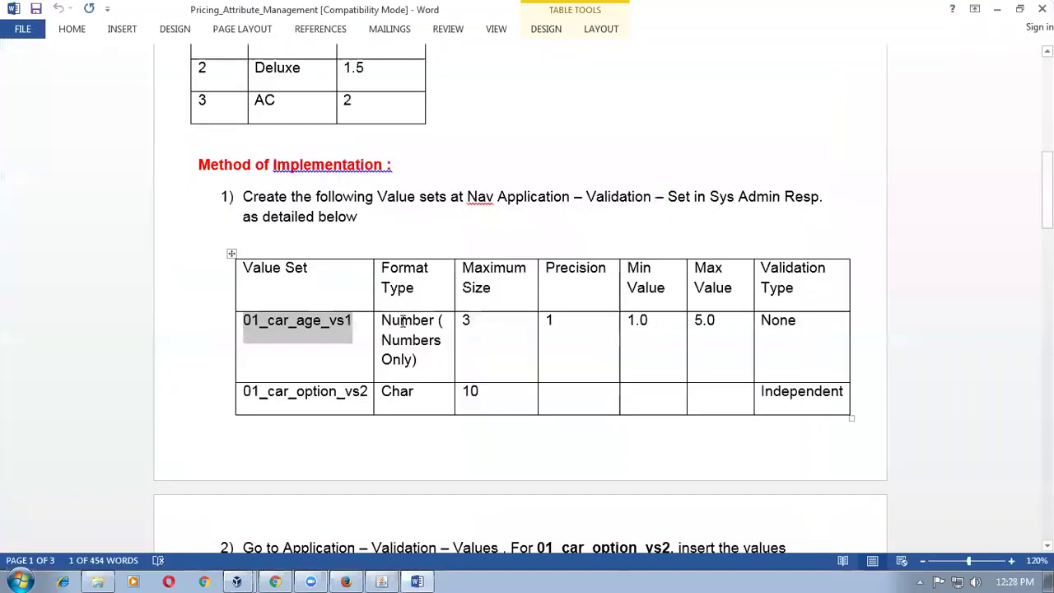
- Check the format type of 01_car_age_vs1 in the Word table, and set the value set's format type to Number in Oracle Applications
left_click_drag(382, 321, 441, 341)
key("alt+Tab")
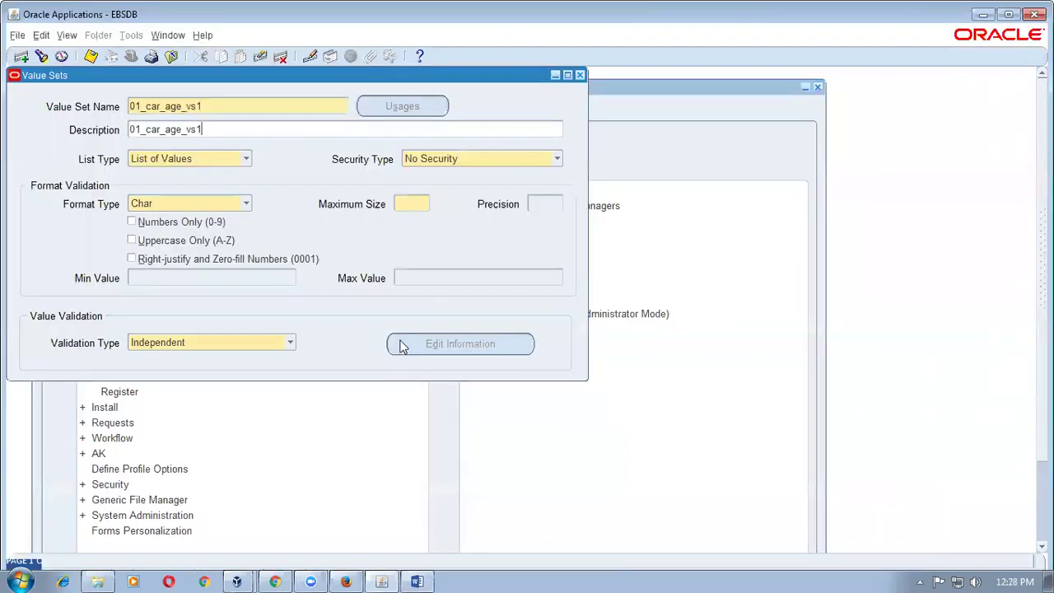
left_click(173, 207)
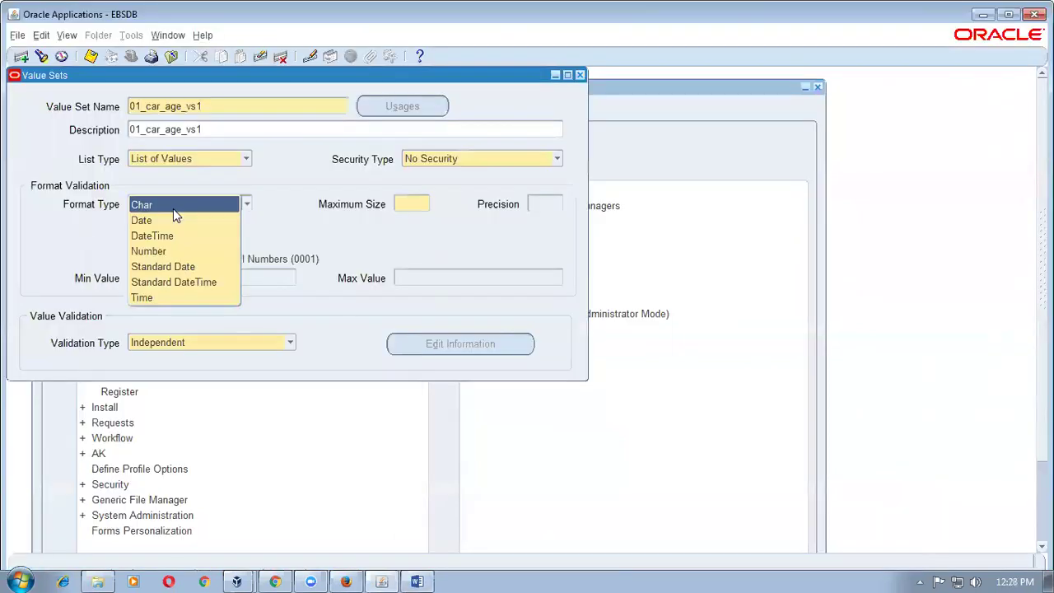
left_click(165, 253)
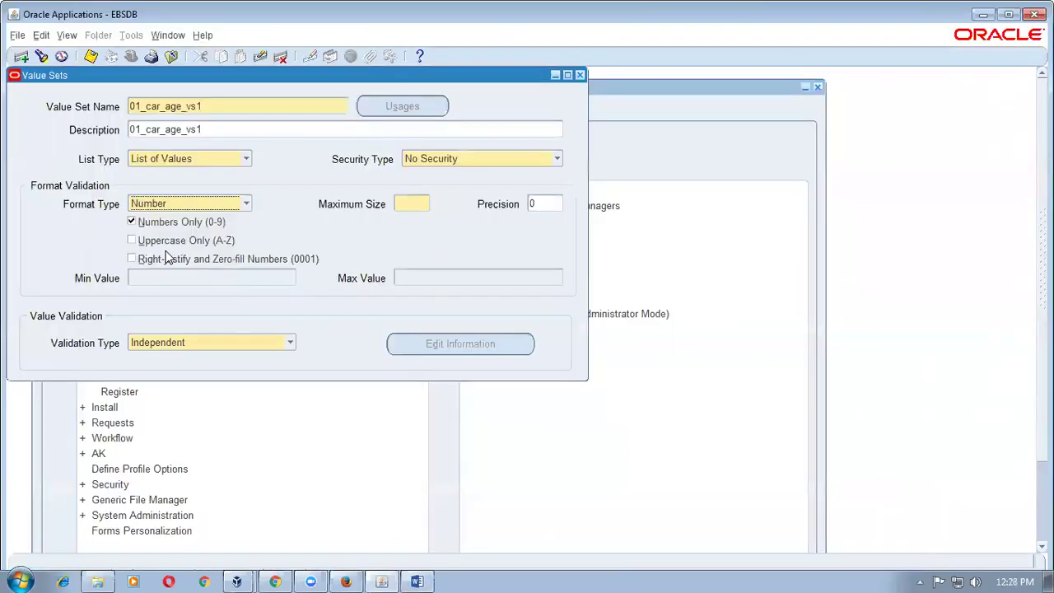
- Look up the size and precision in the Word table, and set the value set's maximum size to 3 and precision to 1
key("alt+Tab")
left_click(486, 320)
double_click(466, 320)
left_click(592, 329)
key("alt+Tab")
left_click(417, 202)
type("3")
left_click(552, 205)
double_click(557, 206)
type("1")
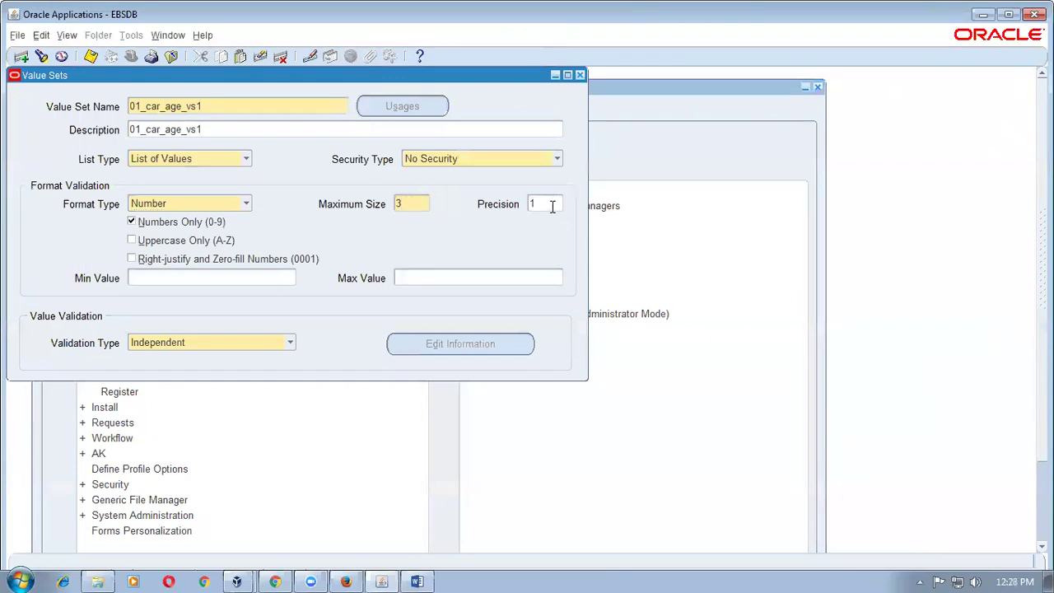
- Set the value set's minimum value to 1.0, maximum value to 5.0 and validation type to None, following the Word table
key("alt+Tab")
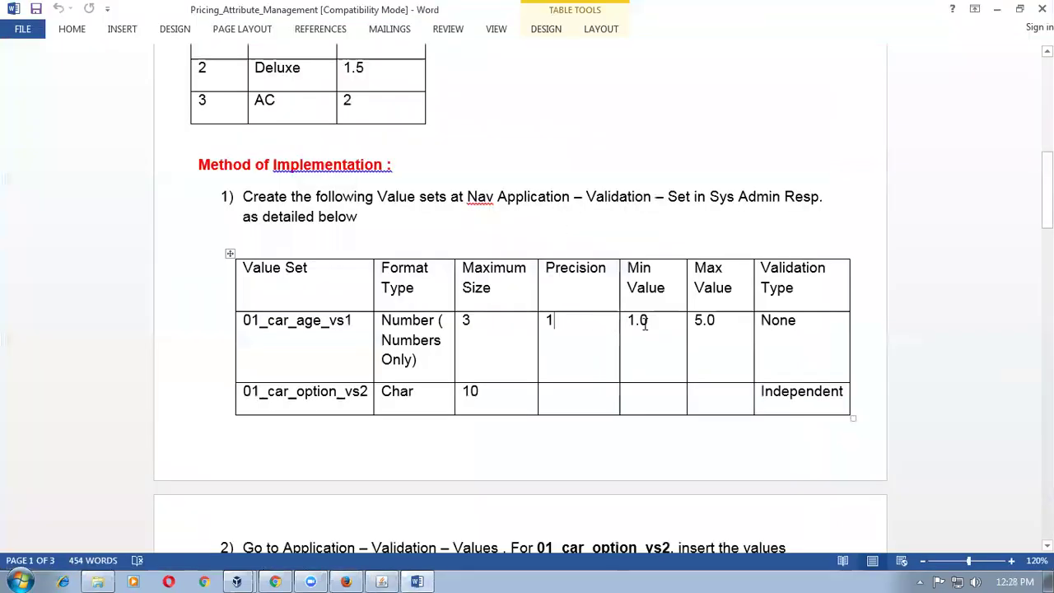
key("alt+Tab")
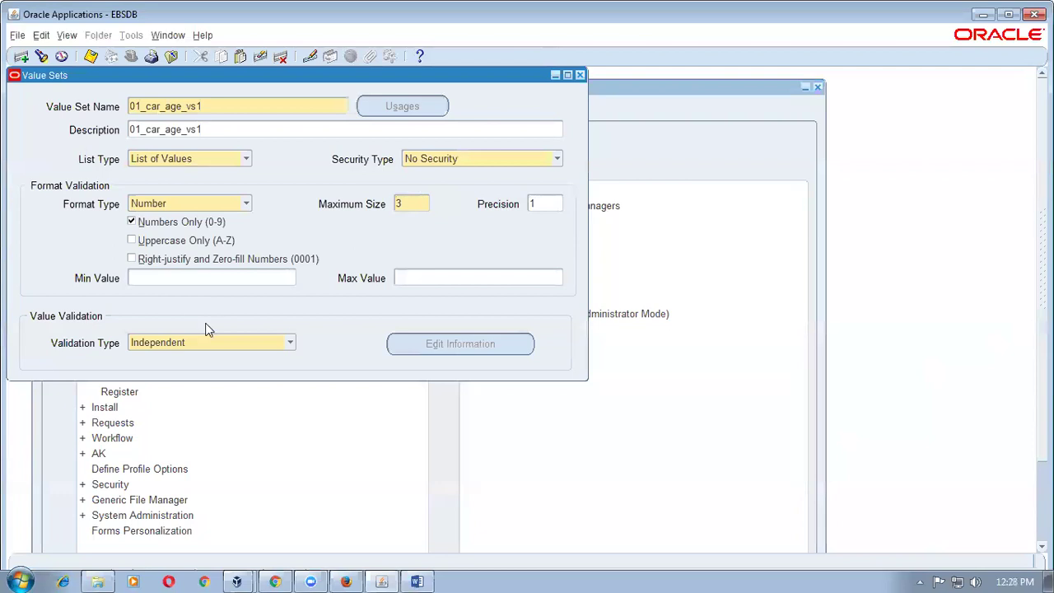
left_click(181, 278)
type("1.0")
key("Tab")
type("5.0")
left_click(171, 346)
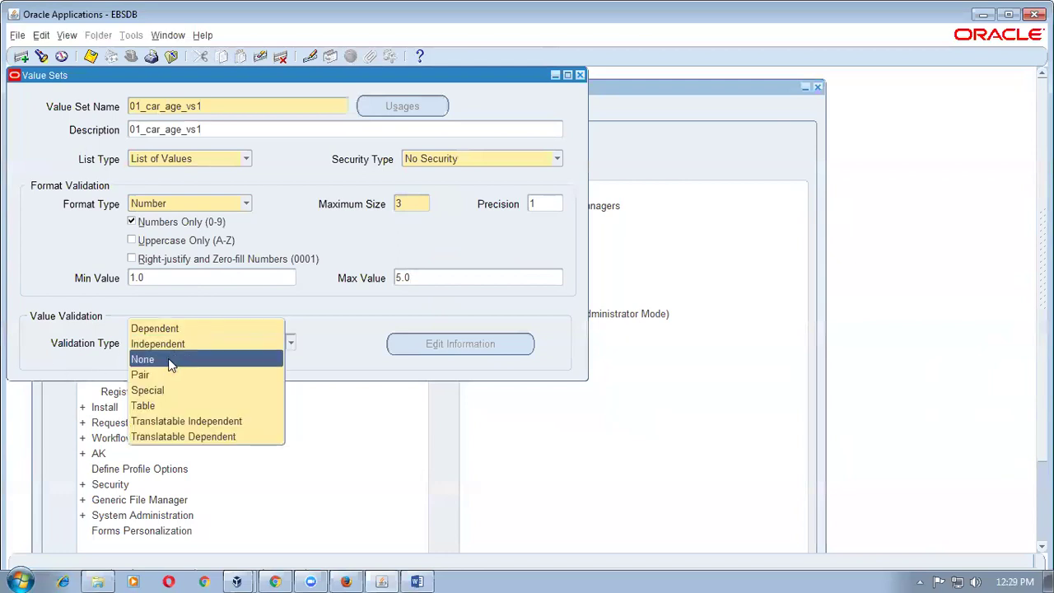
left_click(171, 361)
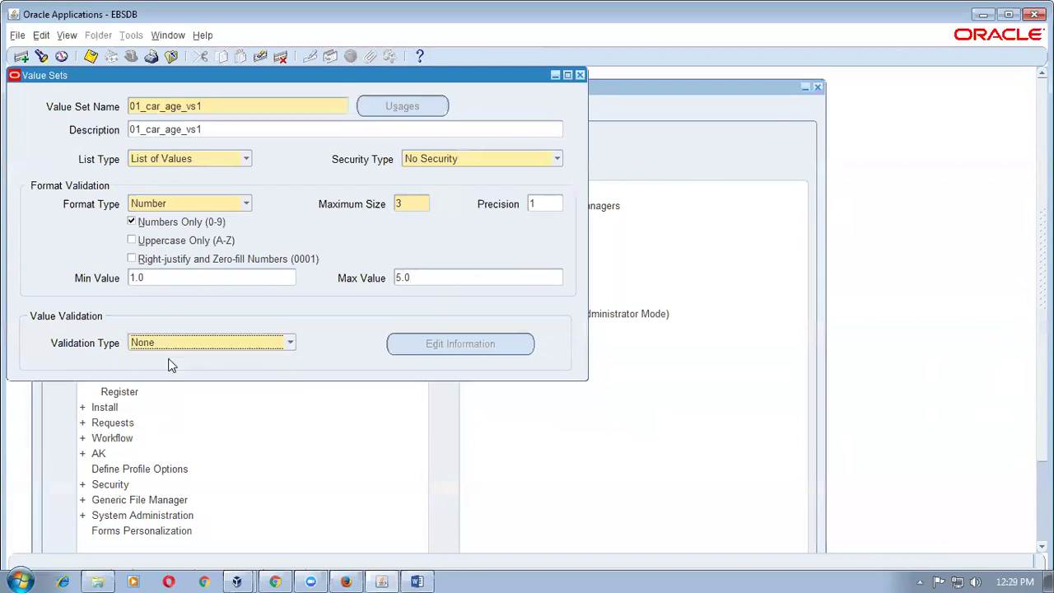
- Compare the entries with the 01_car_age_vs1 row in the Word document, and save the value set in Oracle Applications
key("alt+Tab")
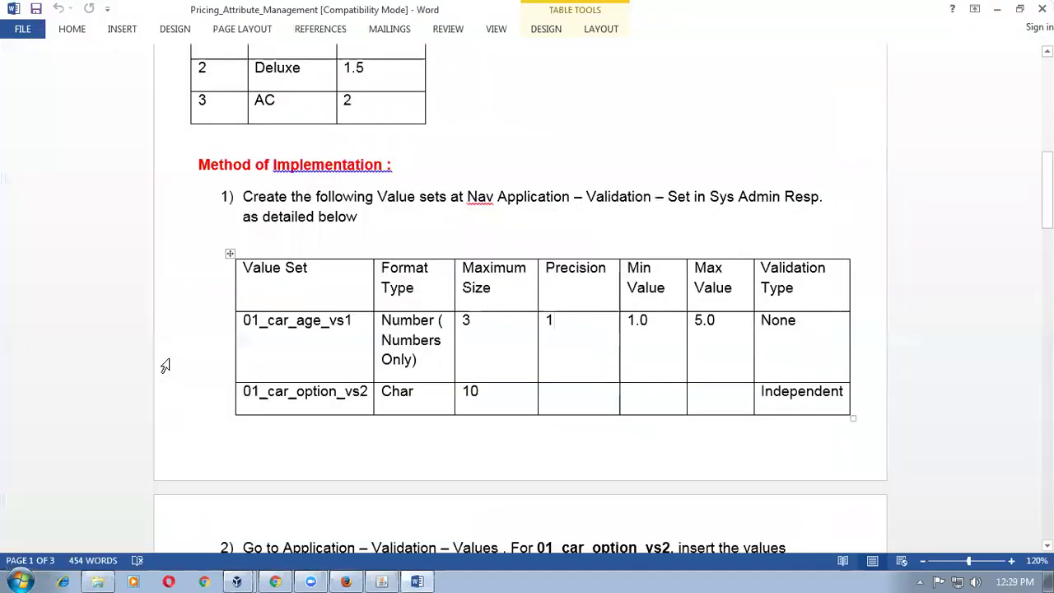
left_click_drag(816, 326, 335, 328)
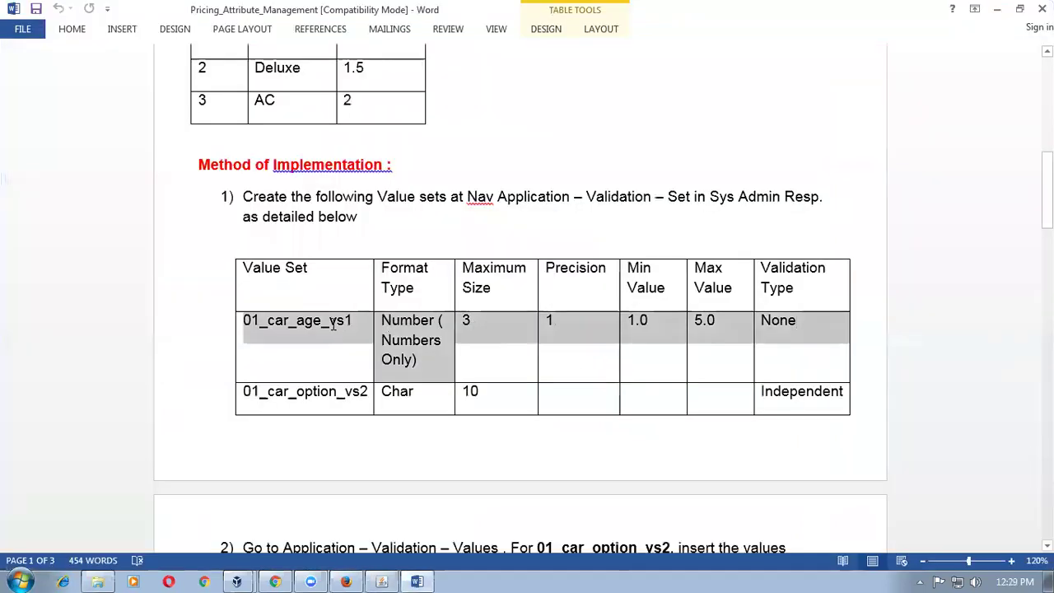
key("alt+Tab")
key("ctrl+s")
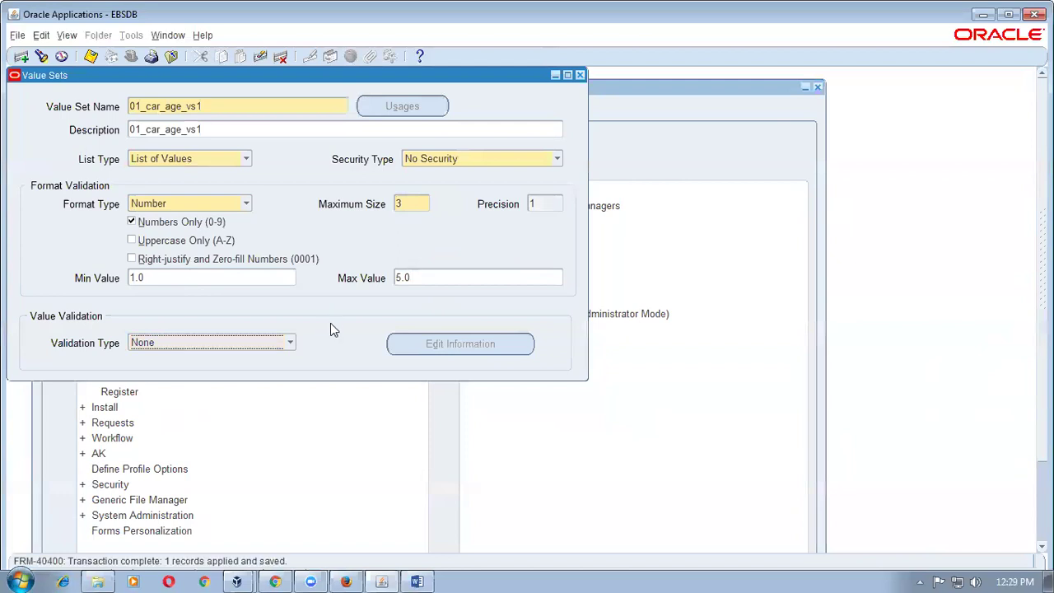
- Start a new value set record, and copy 01_car_option_vs2 from the Word table into its name and description
double_click(216, 107)
key("ctrl+Down")
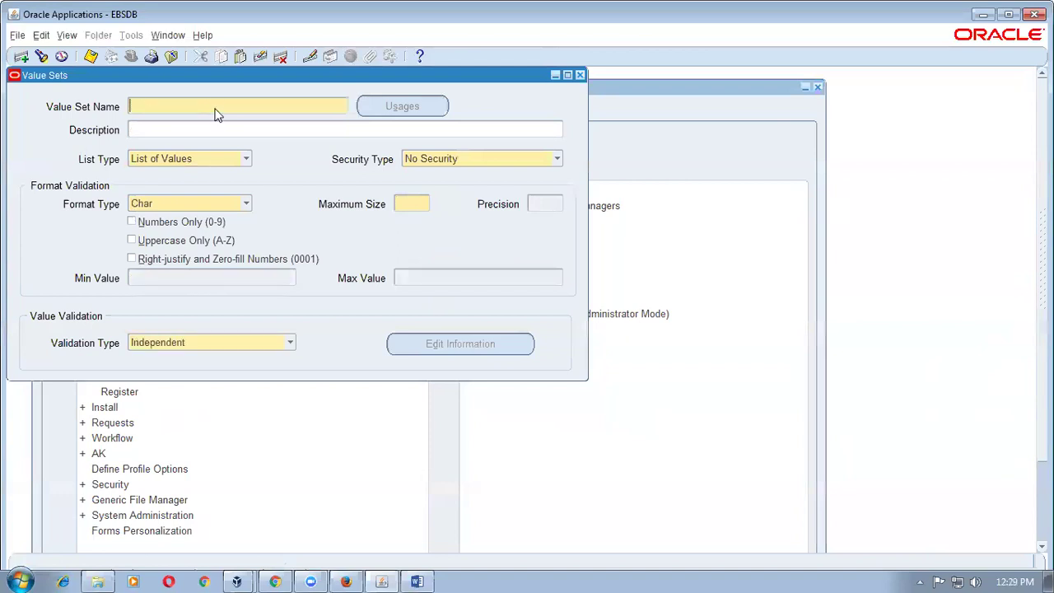
key("alt+Tab")
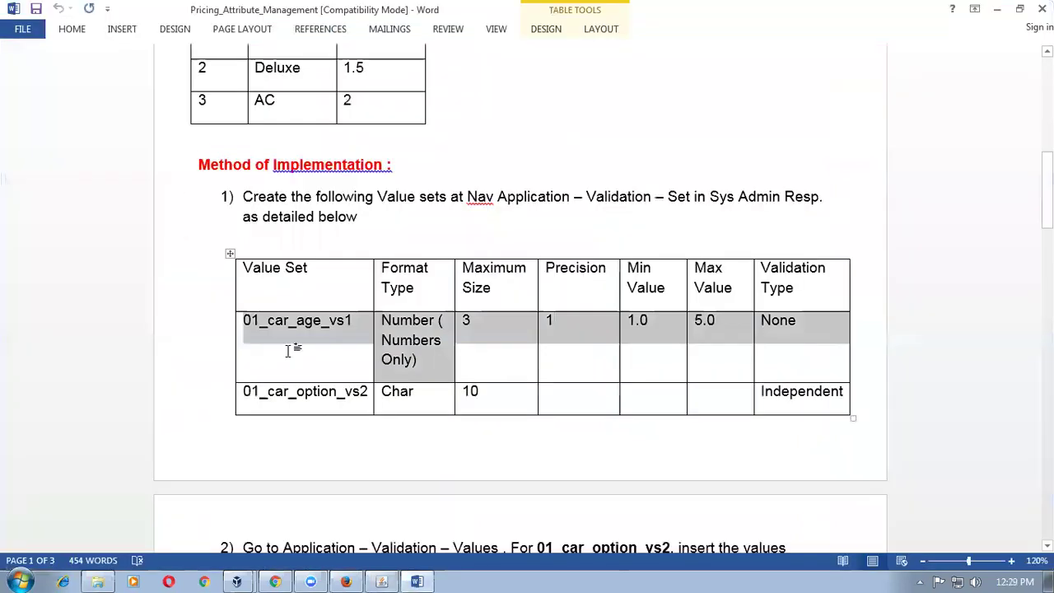
left_click(394, 390)
key("shift+Tab")
key("ctrl+c")
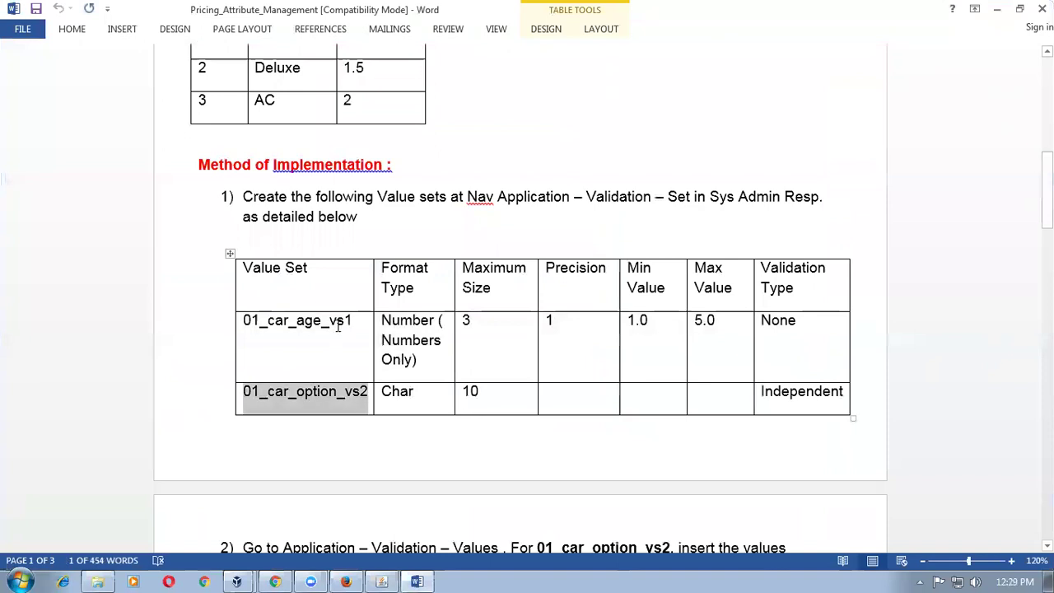
key("alt+Tab")
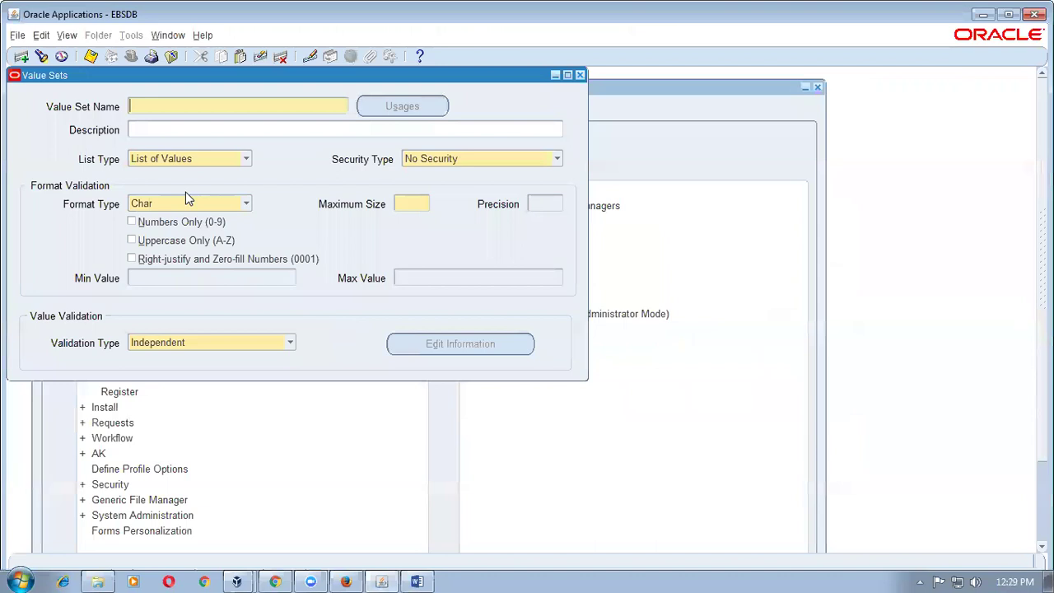
key("ctrl+v")
left_click(184, 130)
key("ctrl+v")
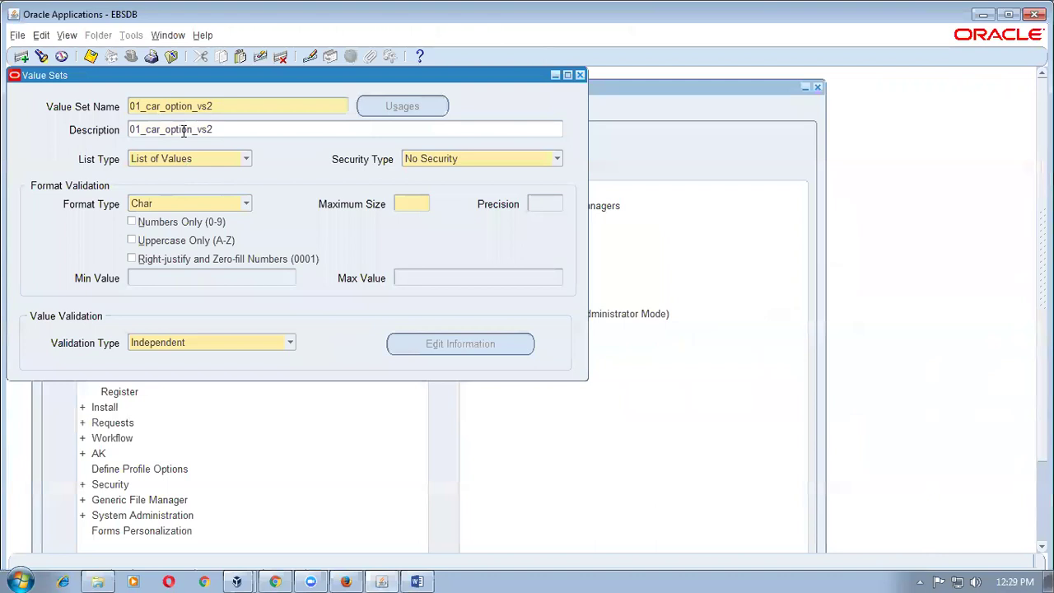
- Close the crashed Word program and reopen the Pricing_Attribute_Management document from its folder
key("alt+Tab")
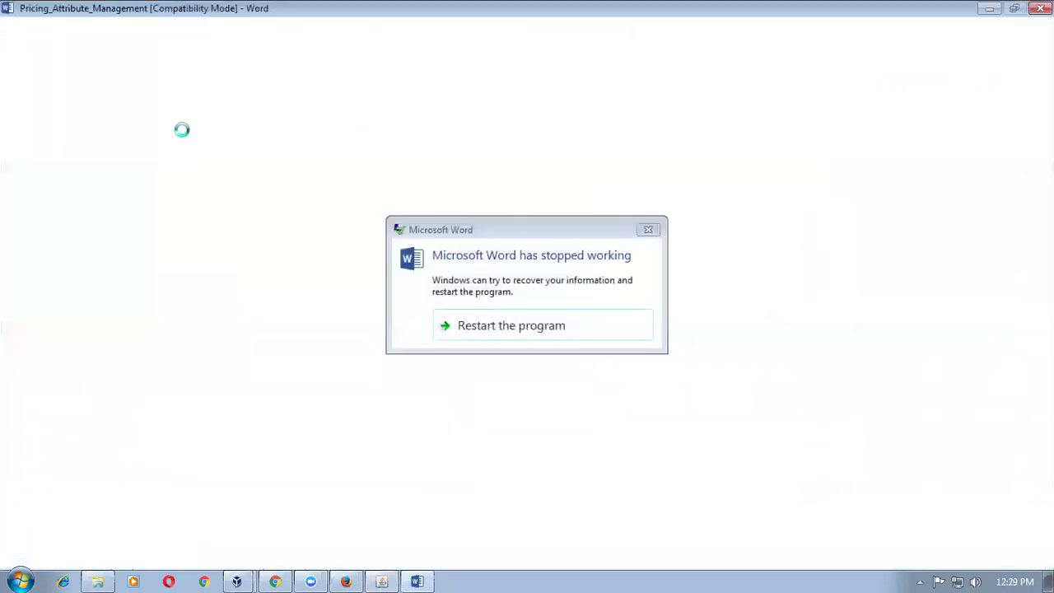
key("alt+Tab")
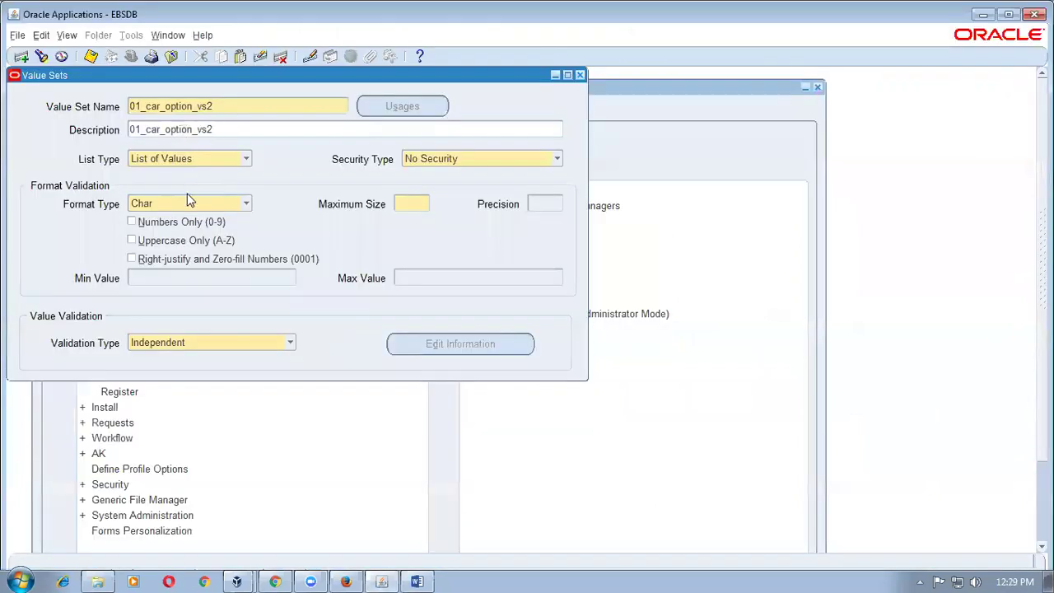
key("alt+Tab")
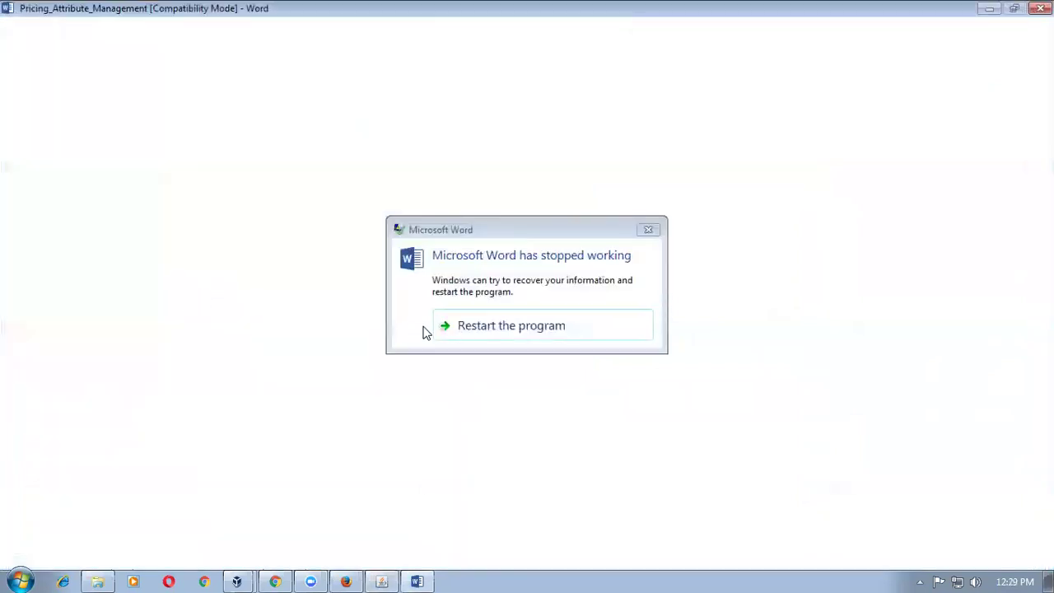
left_click(646, 231)
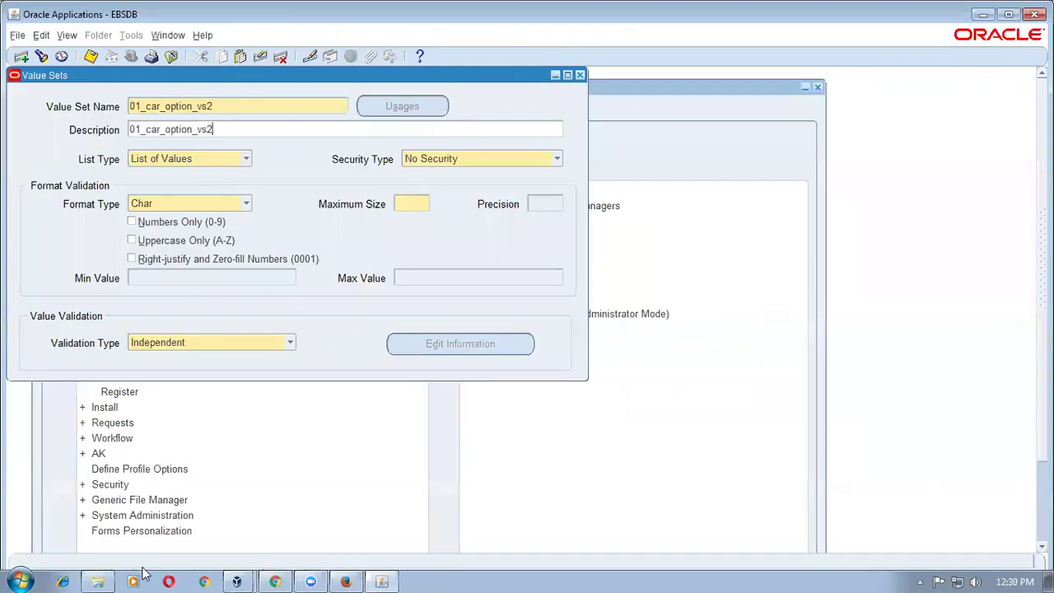
left_click(97, 582)
double_click(368, 373)
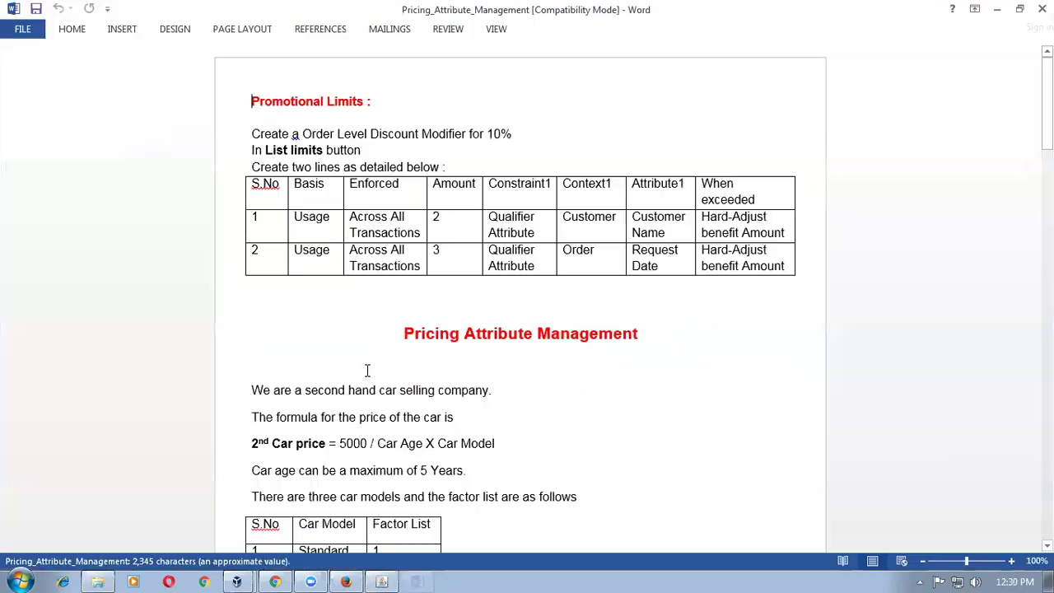
left_click(367, 370)
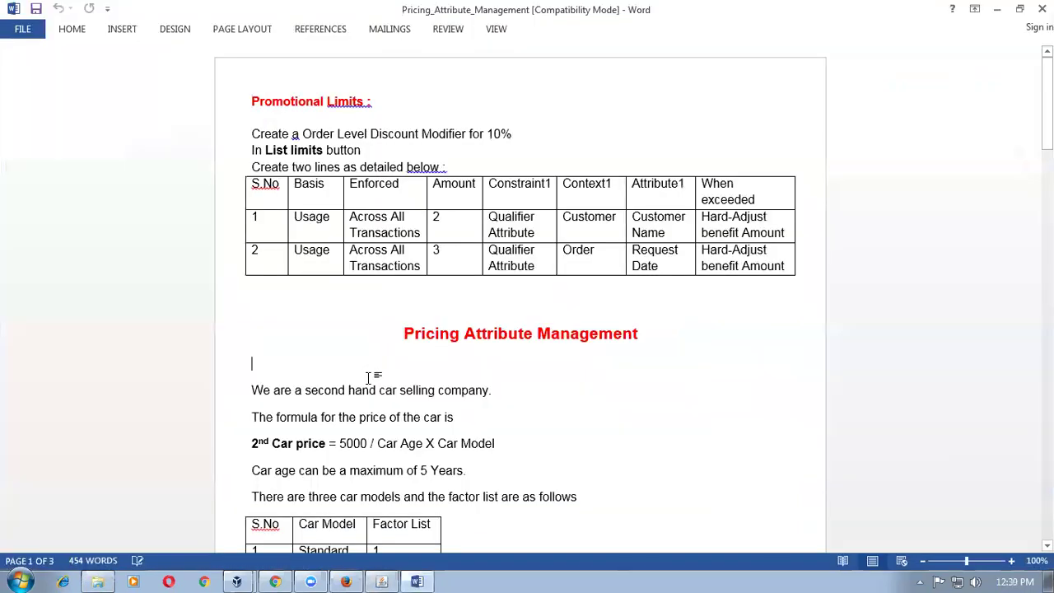
- Look up the 01_car_option_vs2 row in the Word table, set the value set's maximum size to 10 in Oracle Applications, and save it
scroll(368, 377, "up", 2)
scroll(368, 378, "up", 2)
scroll(369, 379, "down", 3)
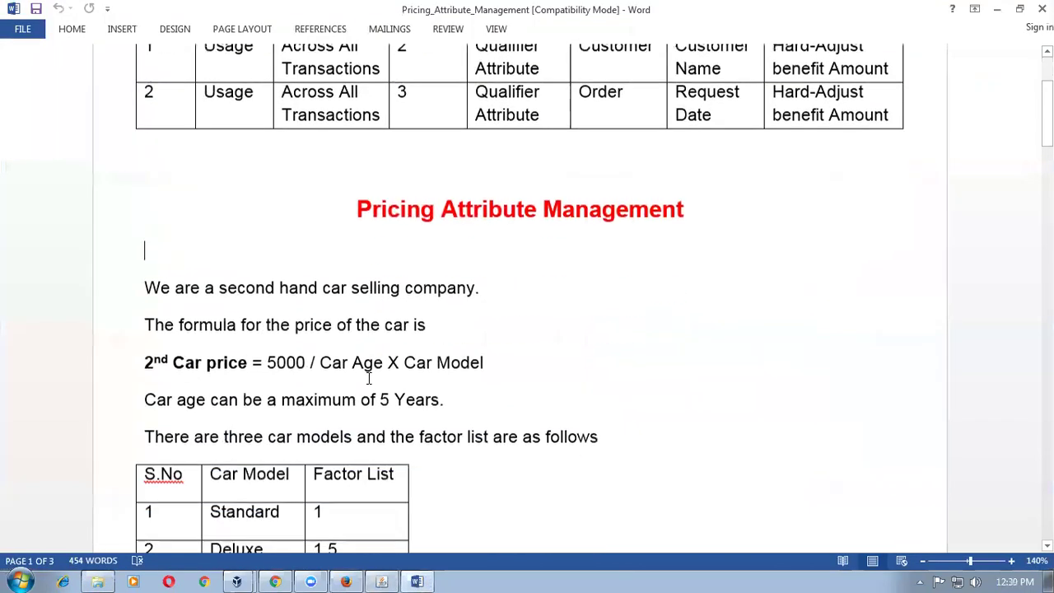
scroll(368, 379, "down", 5)
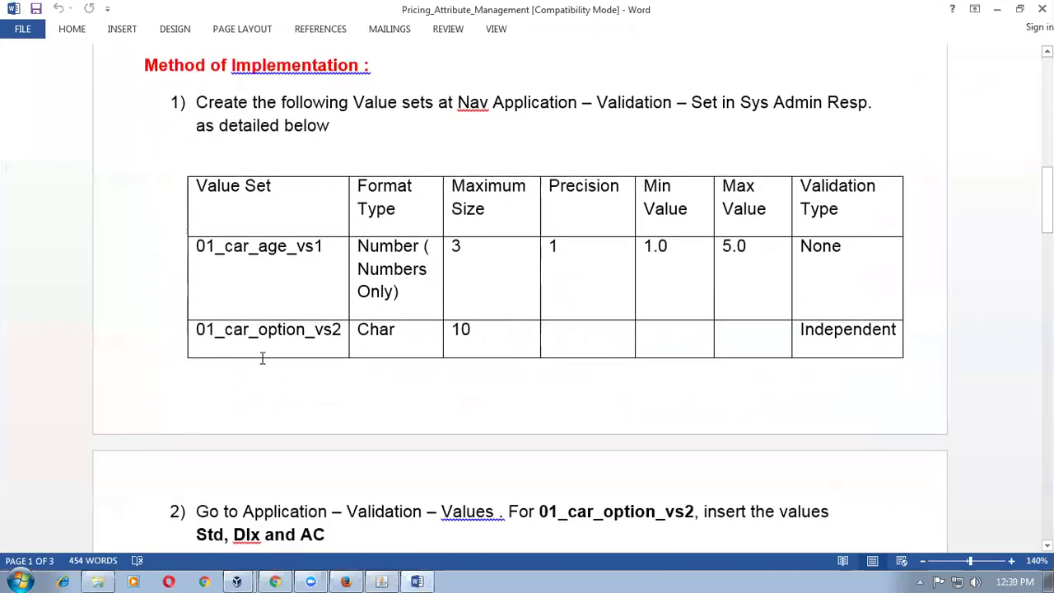
left_click(265, 334)
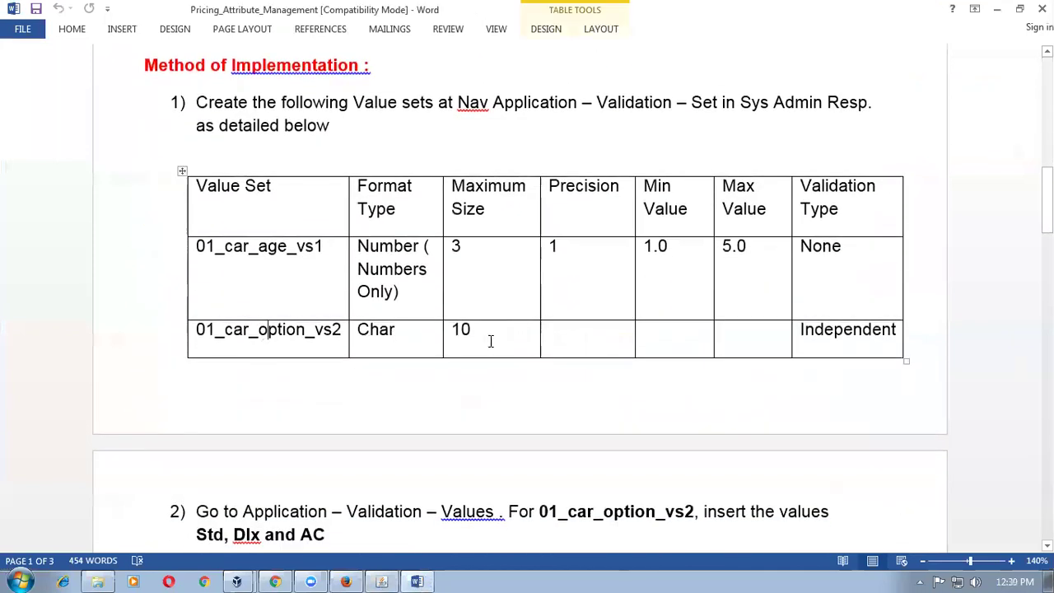
key("alt+Tab")
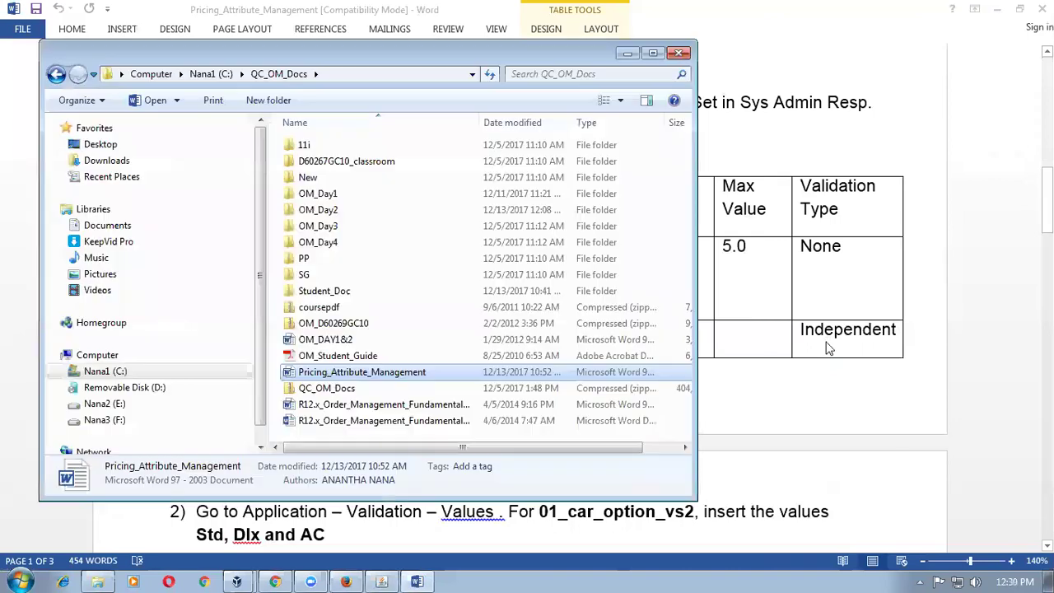
key("alt+Tab")
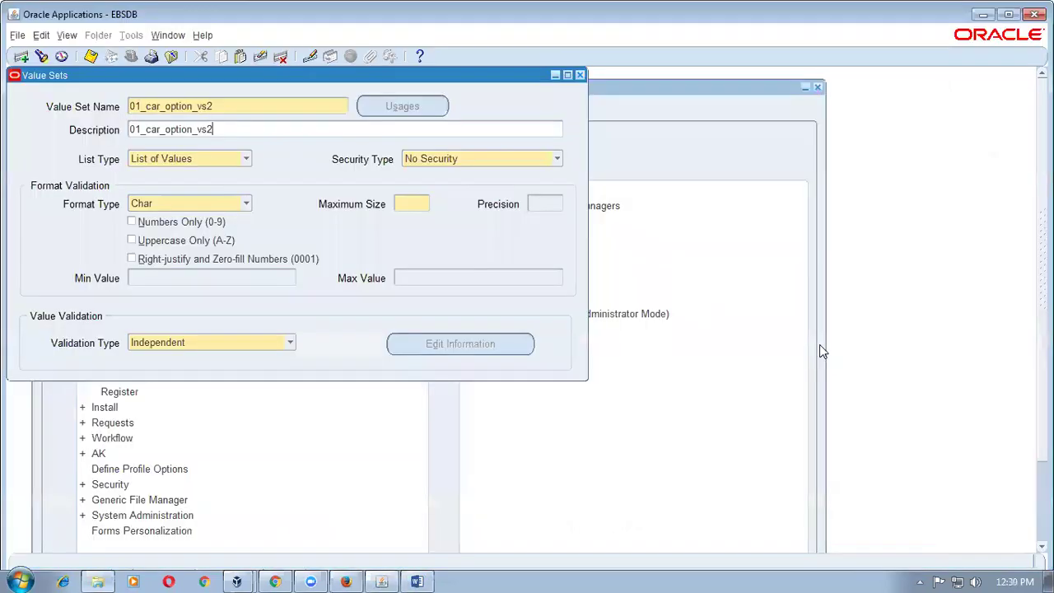
left_click(398, 206)
key("ctrl+s")
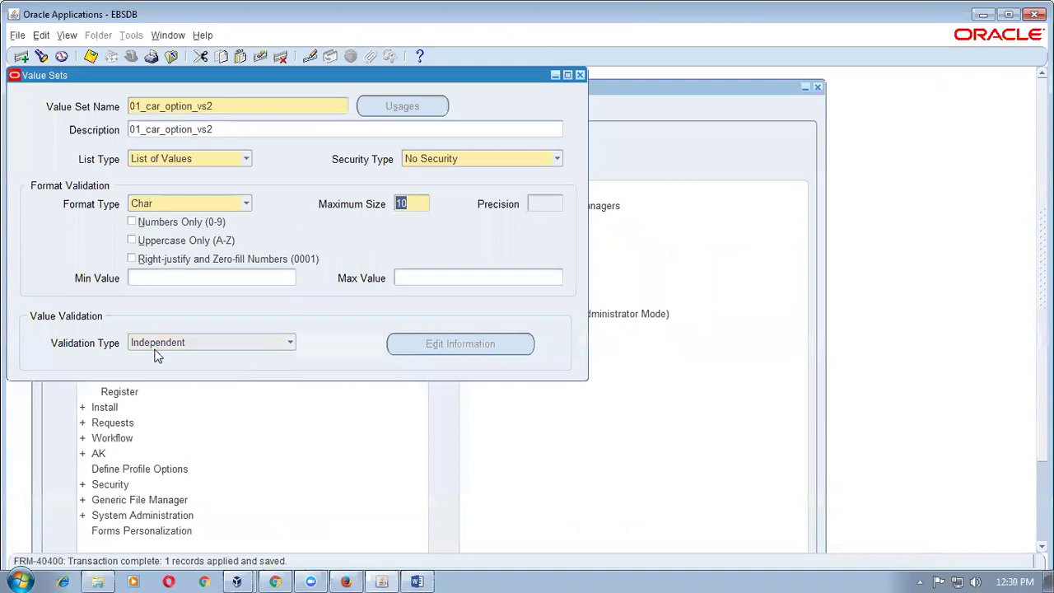
- Switch back to the Word document and review both value set definitions and the instruction for inserting values into 01_car_option_vs2
double_click(228, 106)
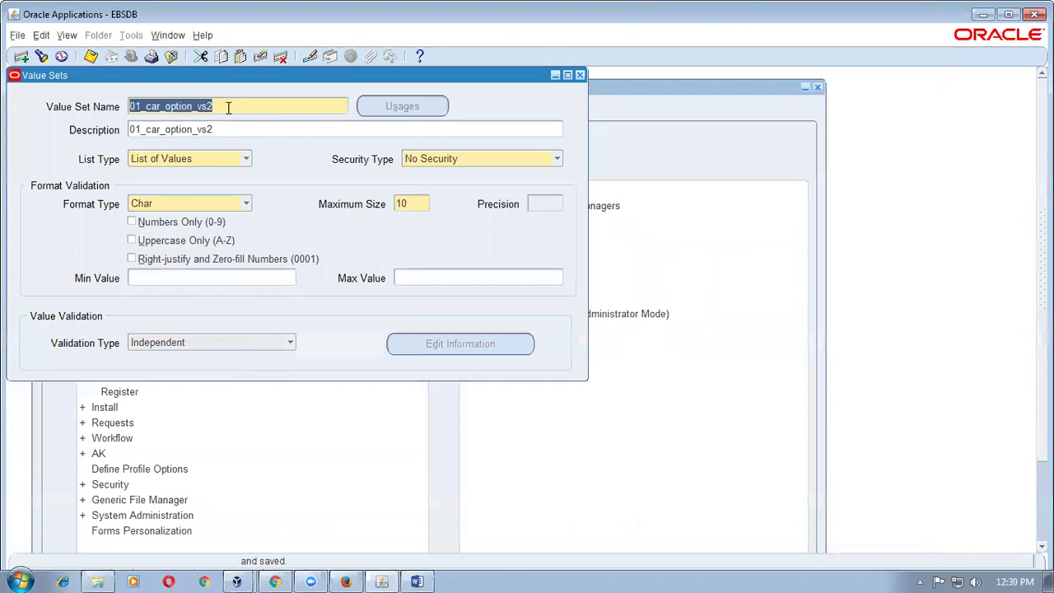
key("alt+Tab")
key("alt+Tab")
key("Tab")
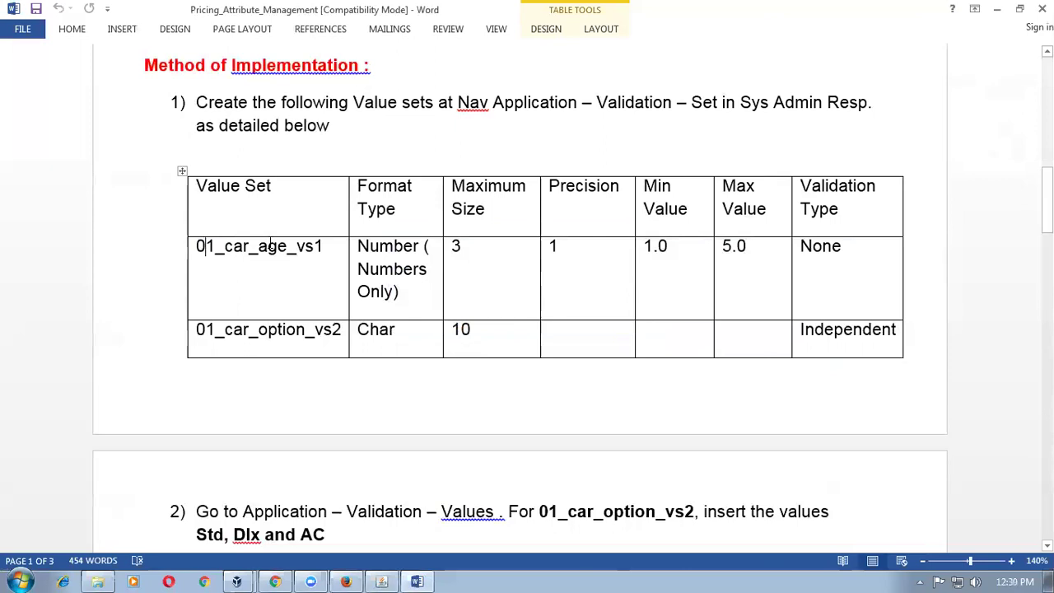
double_click(200, 245)
left_click_drag(748, 247, 647, 242)
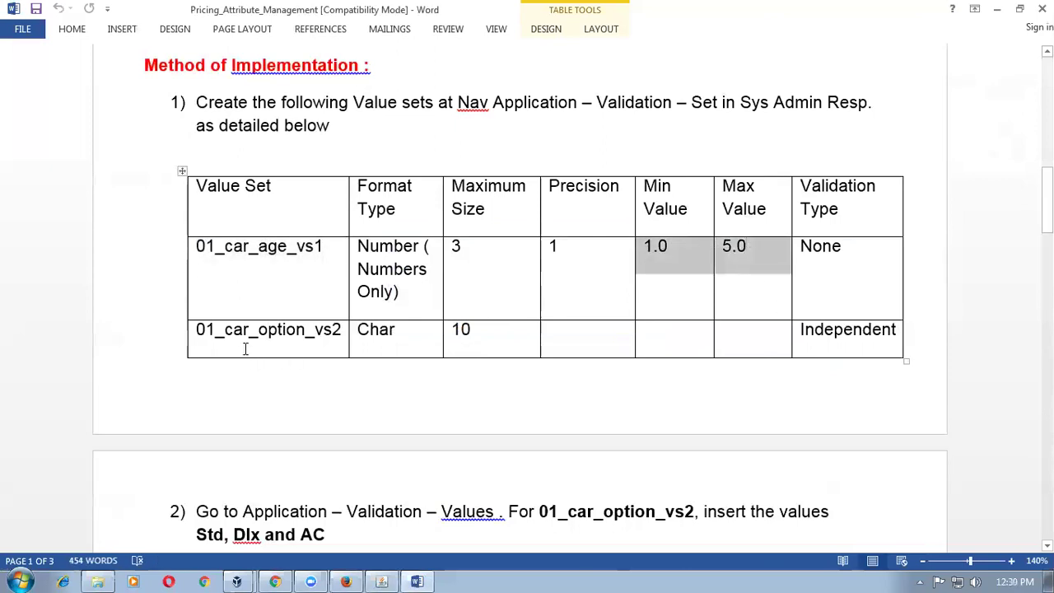
left_click_drag(224, 329, 314, 330)
left_click(509, 331)
left_click(852, 334)
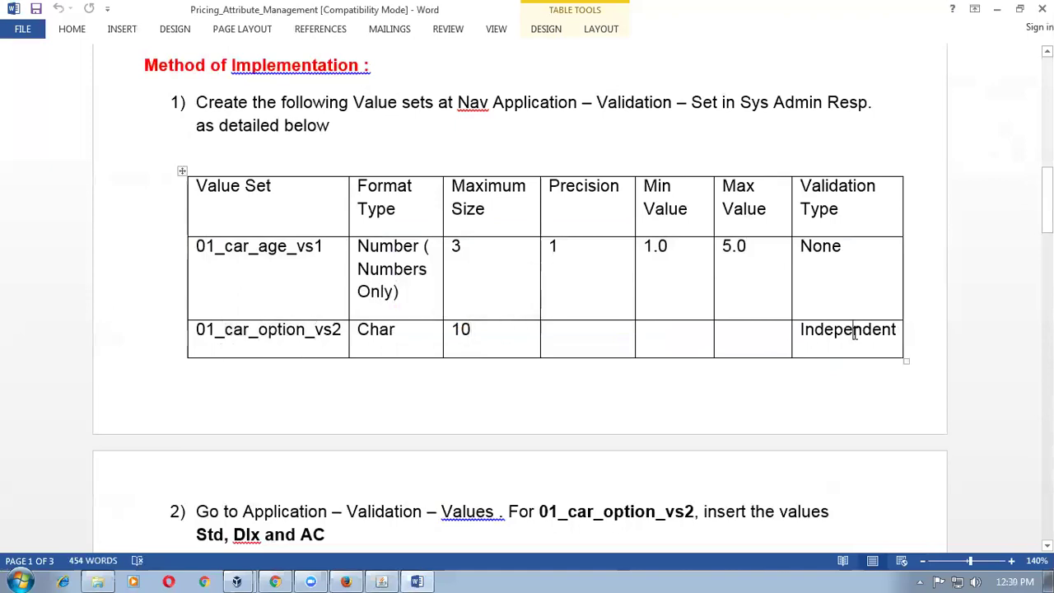
scroll(854, 336, "down", 3)
scroll(856, 337, "down", 1)
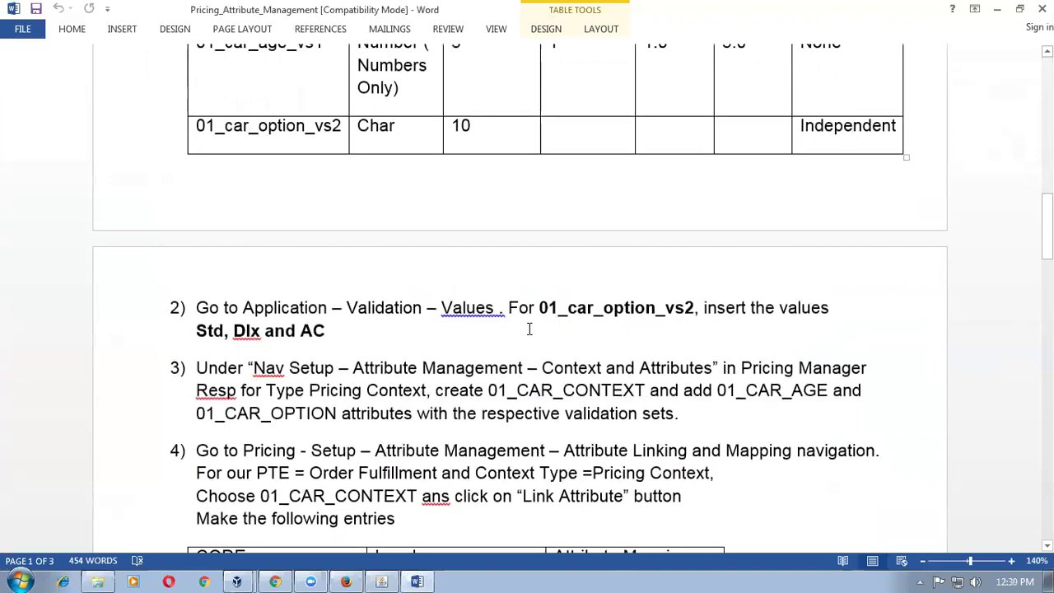
scroll(585, 349, "up", 2)
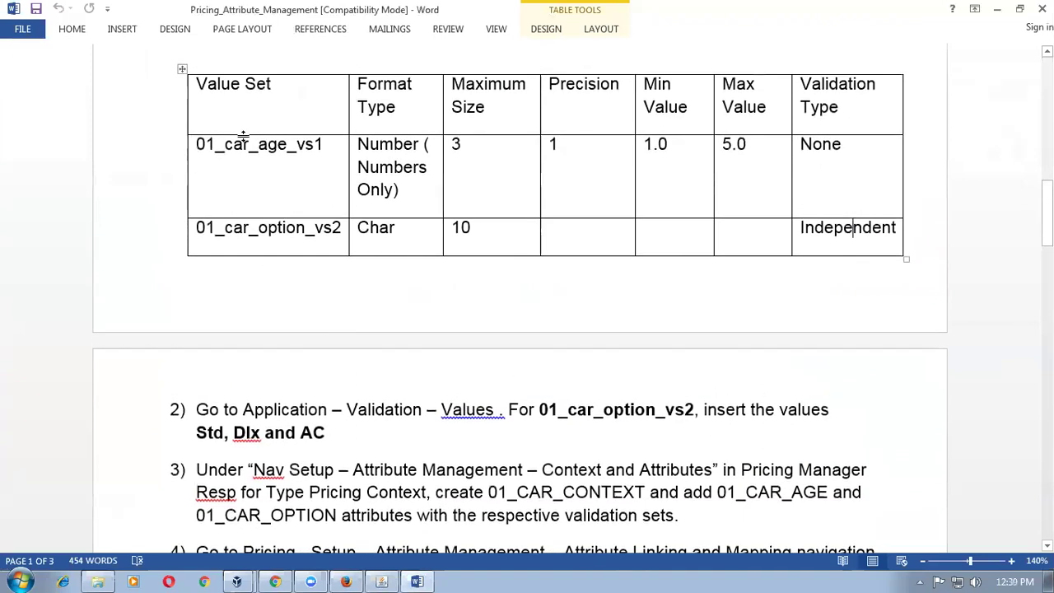
left_click_drag(214, 144, 286, 146)
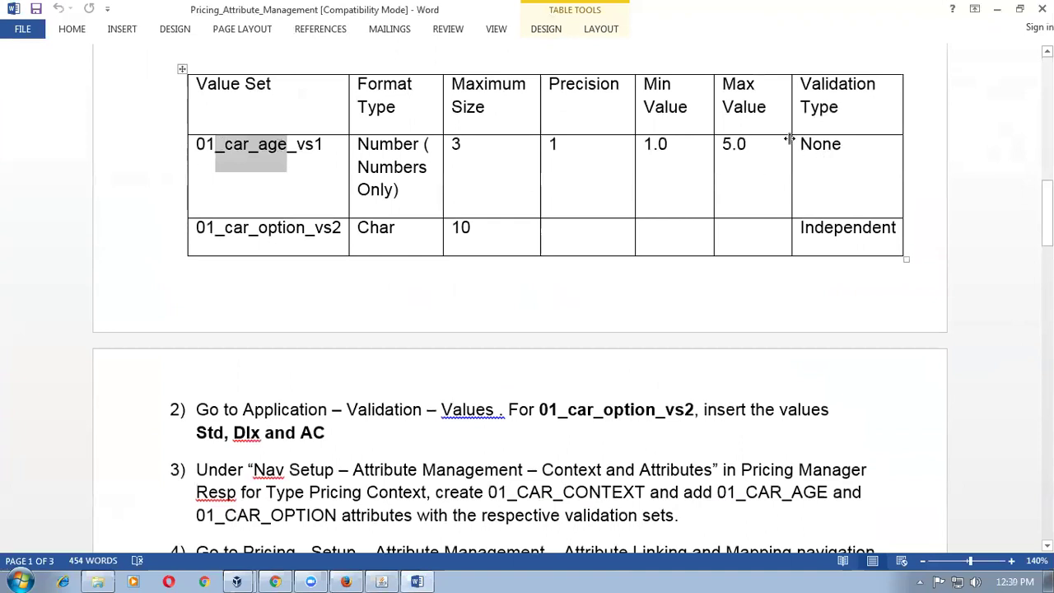
- Review the validation types in the Word table and the instruction to insert Std, Dlx and AC for 01_car_option_vs2
left_click_drag(796, 143, 822, 146)
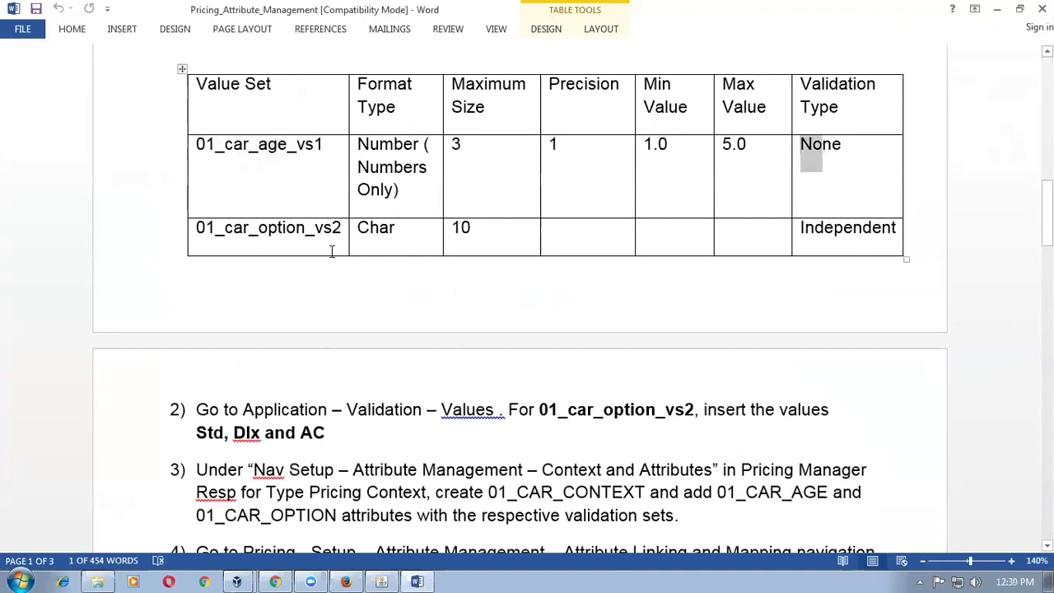
left_click(304, 232)
scroll(381, 383, "down", 3)
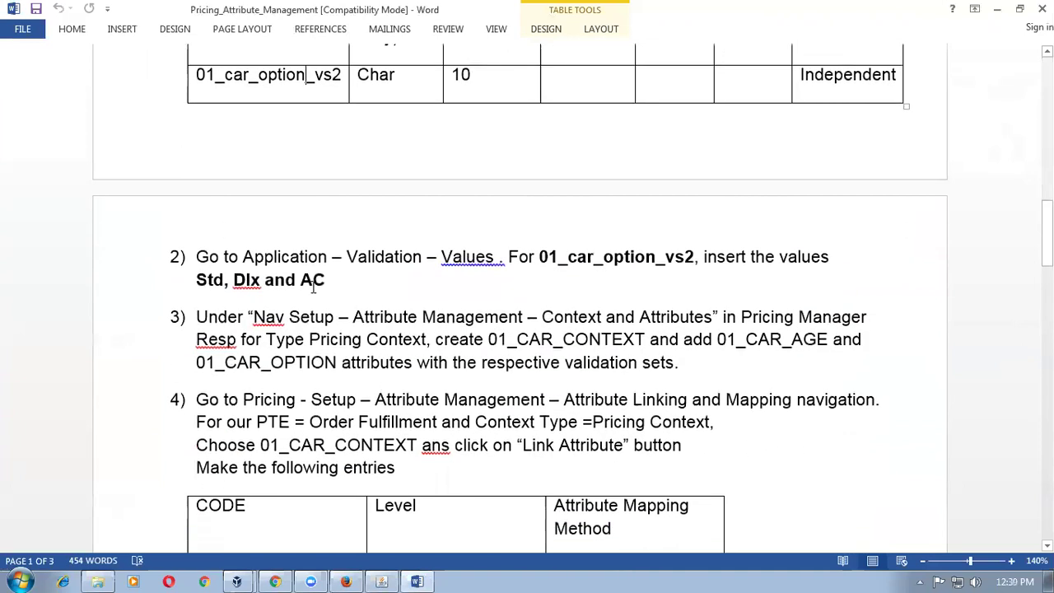
left_click_drag(255, 257, 466, 252)
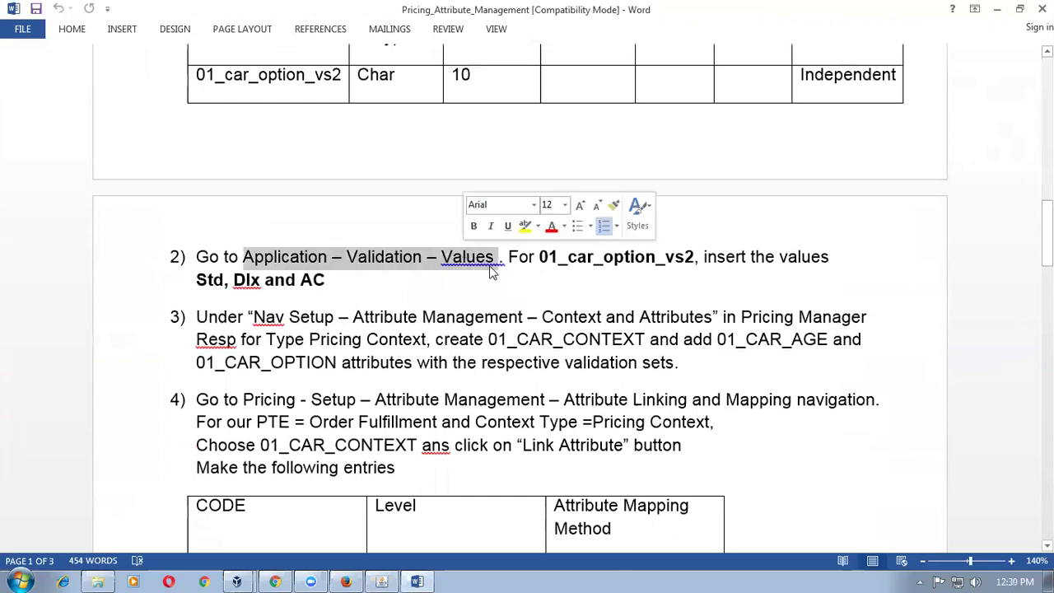
left_click_drag(198, 280, 323, 282)
- Switch to Oracle Applications, close the Value Sets form, and open Application – Validation – Values
key("alt+Tab")
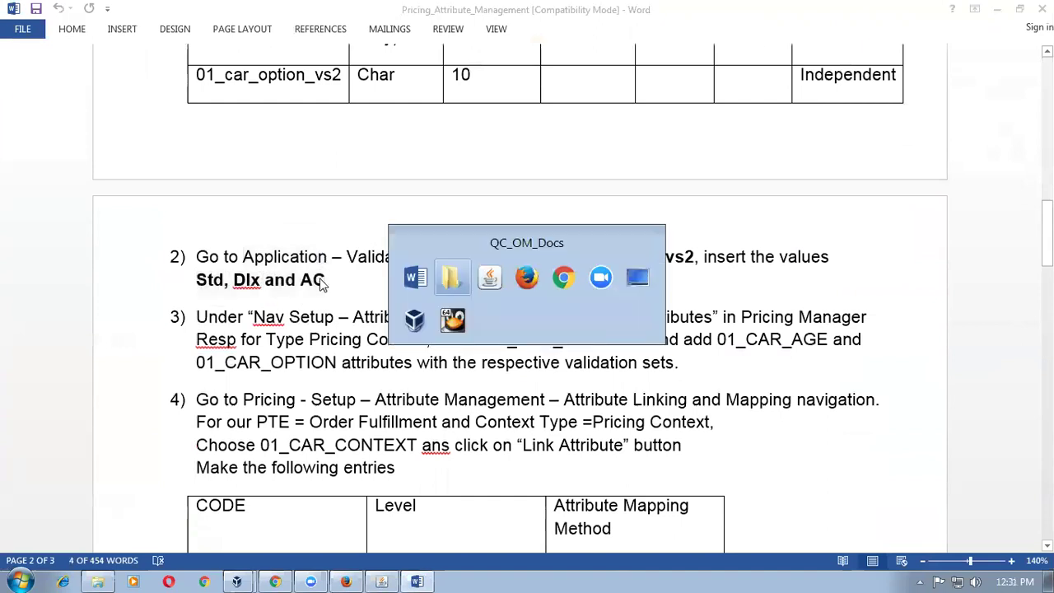
key("alt+Tab")
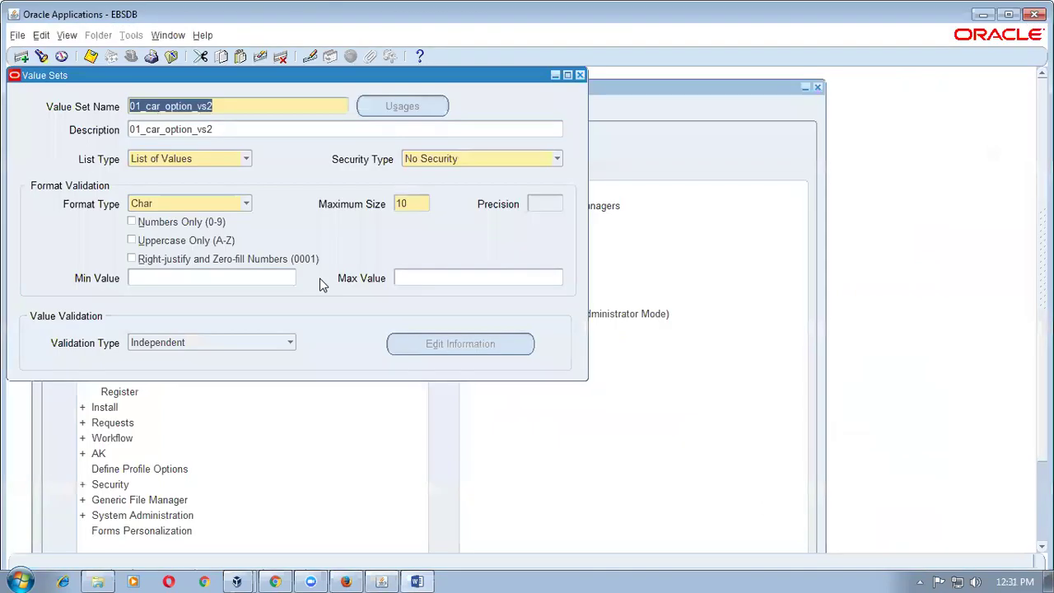
left_click(579, 78)
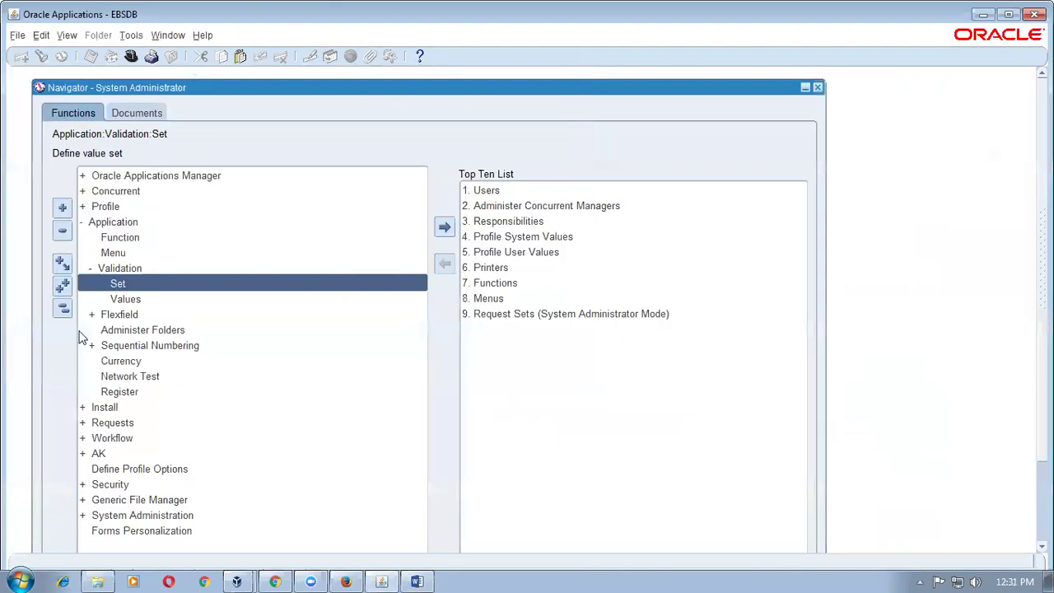
left_click(137, 303)
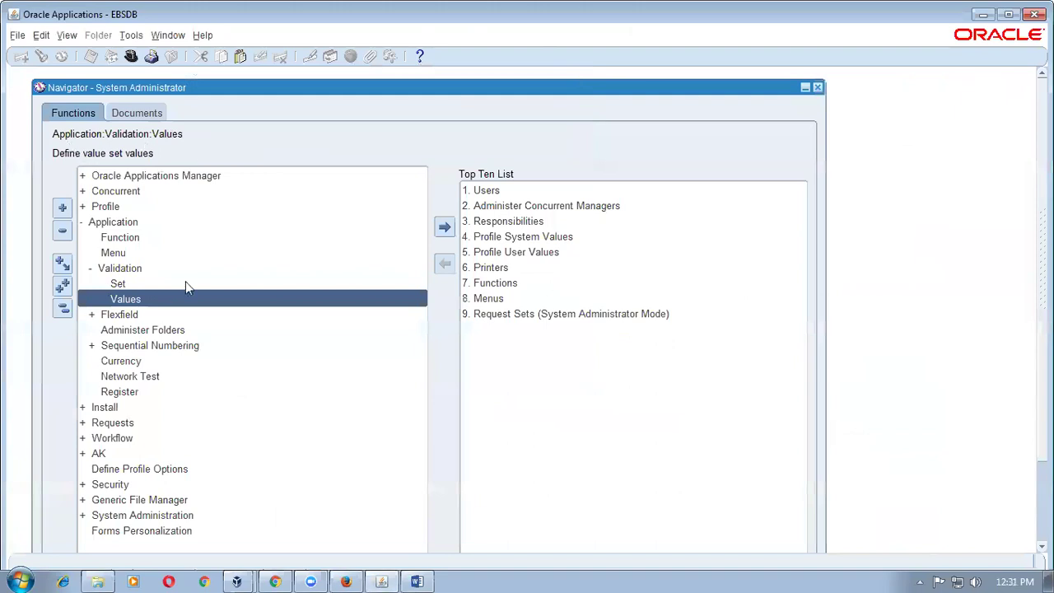
double_click(175, 301)
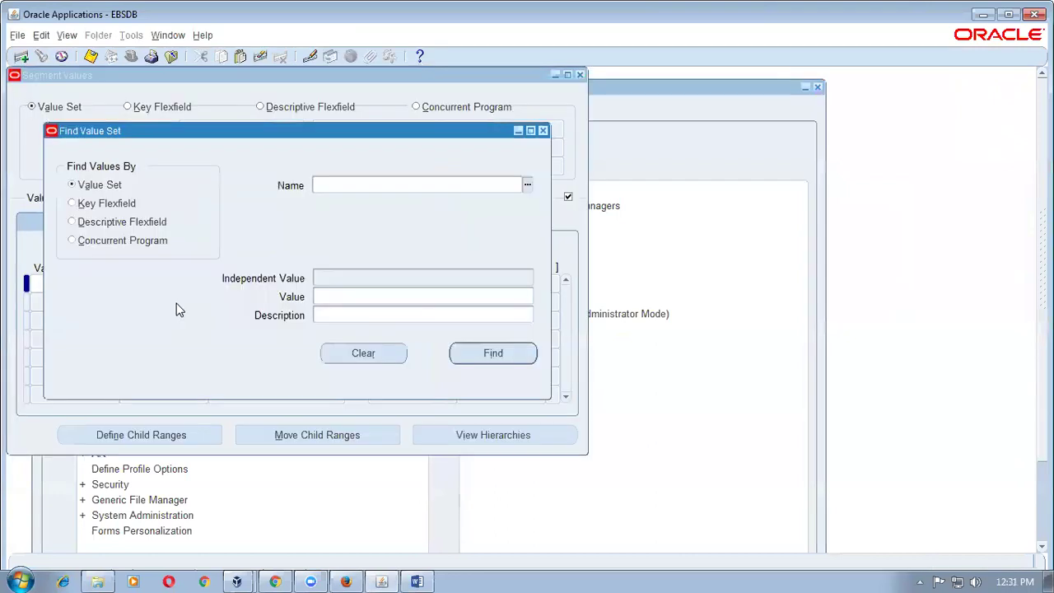
- Find the values of the value set named 01_car_option_vs2
left_click(329, 184)
type("01_car_option_vs2")
key("Tab")
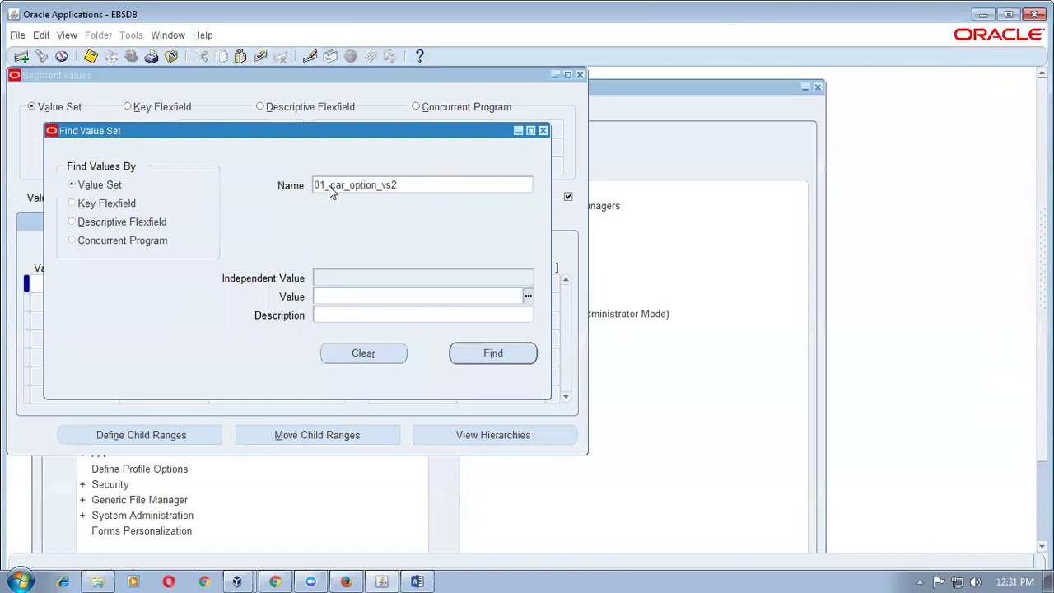
left_click(494, 353)
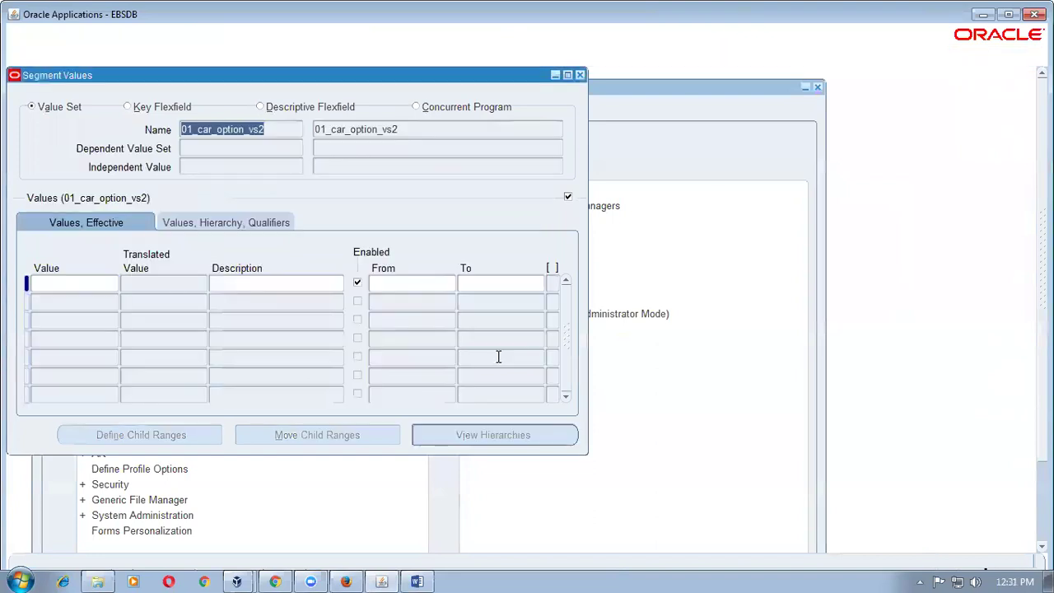
- Add the values std, dlx and ac to 01_car_option_vs2 and save the records
left_click(101, 283)
type("std")
key("Down")
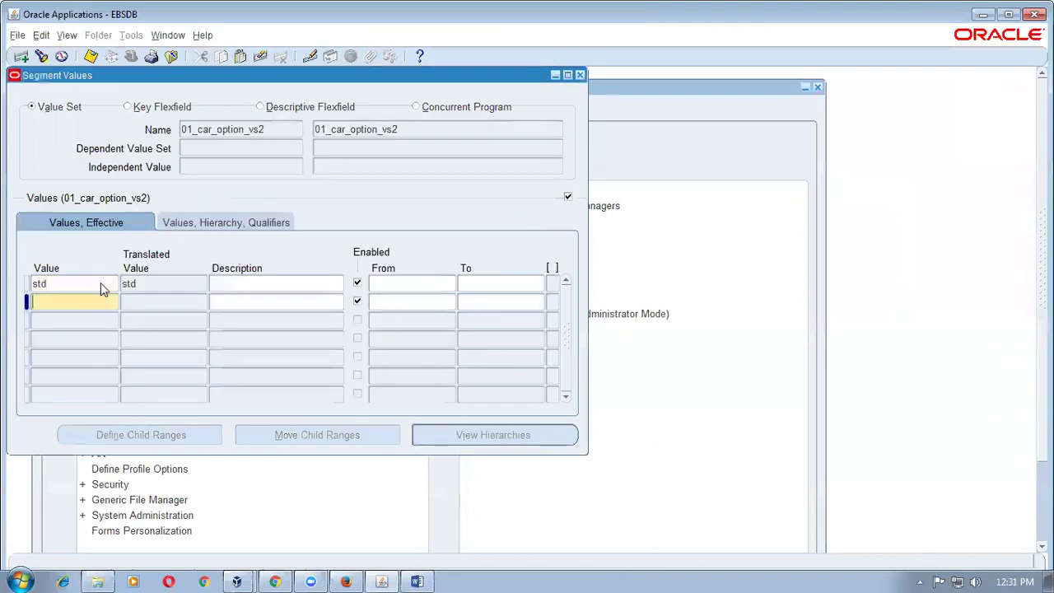
type("dlx")
key("Down")
type("ac")
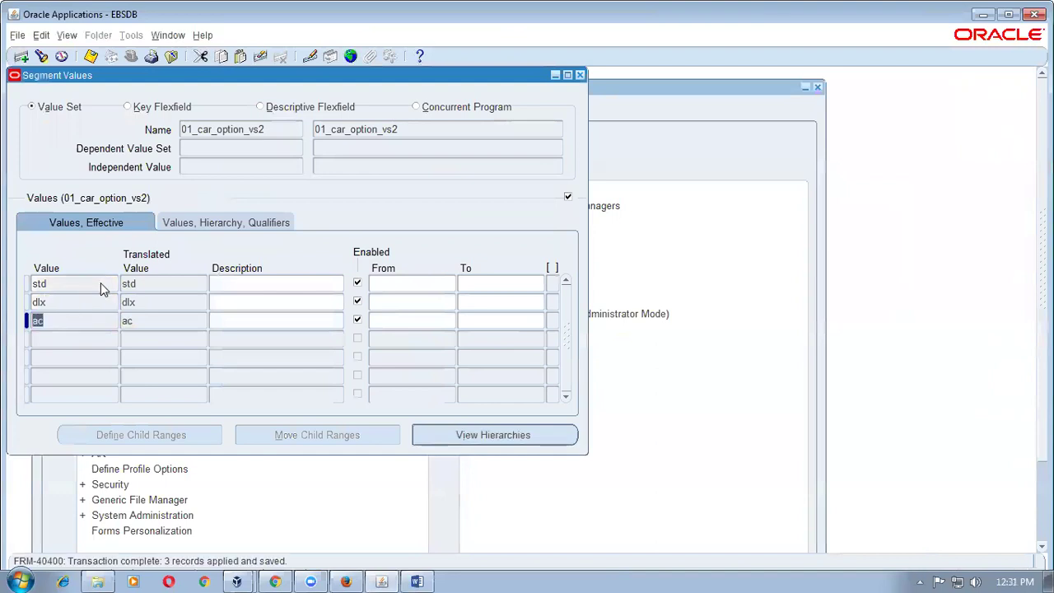
- Switch to the Word document and review the Independent validation type, the value instruction, and step 3's attribute management navigation path
key("alt+Tab")
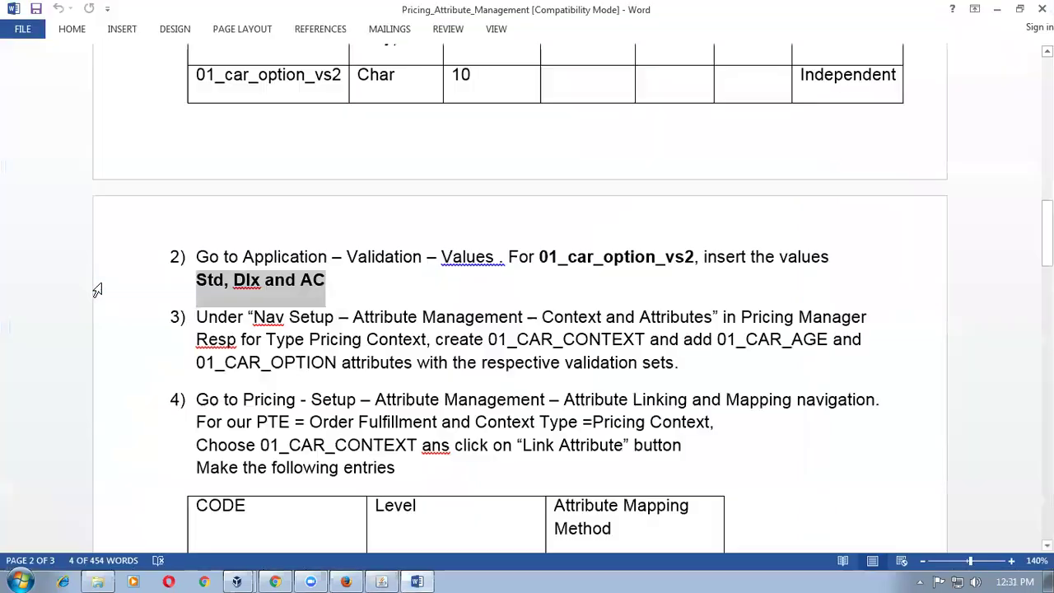
scroll(97, 290, "up", 3)
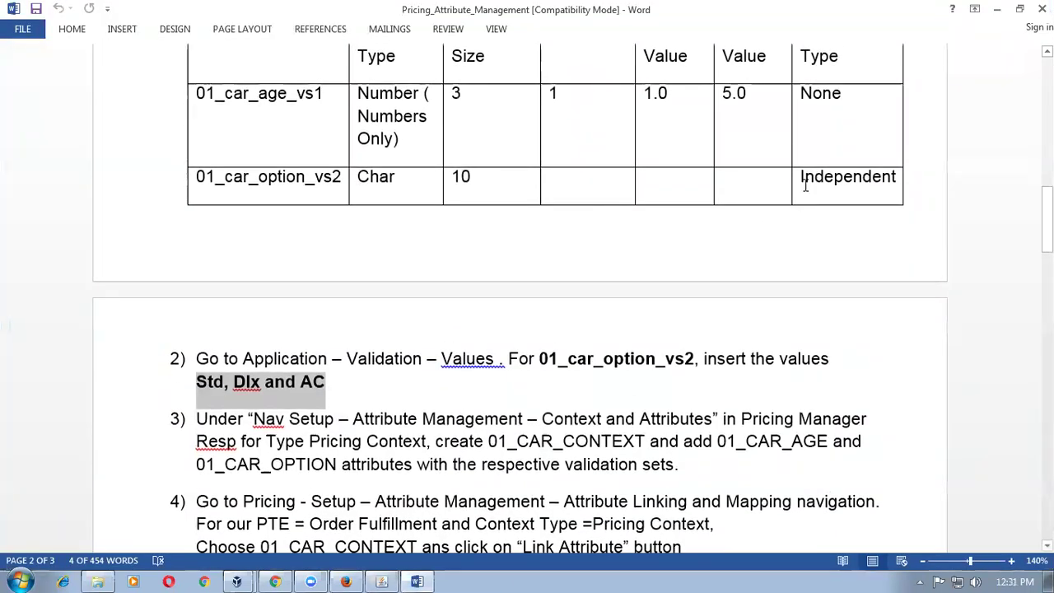
left_click_drag(804, 179, 882, 179)
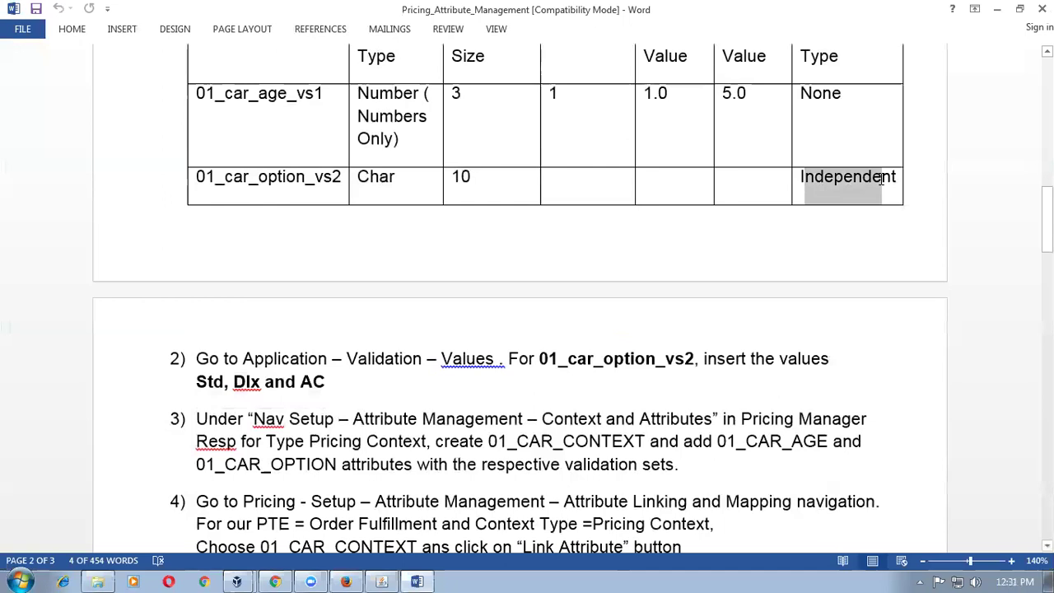
left_click_drag(243, 359, 264, 377)
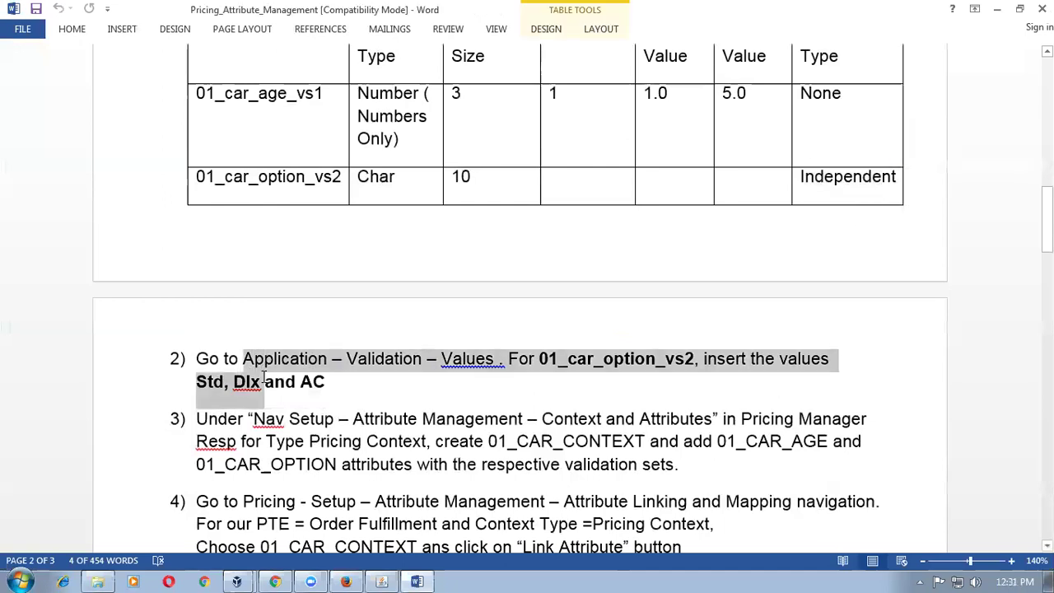
left_click(315, 414)
scroll(361, 478, "down", 3)
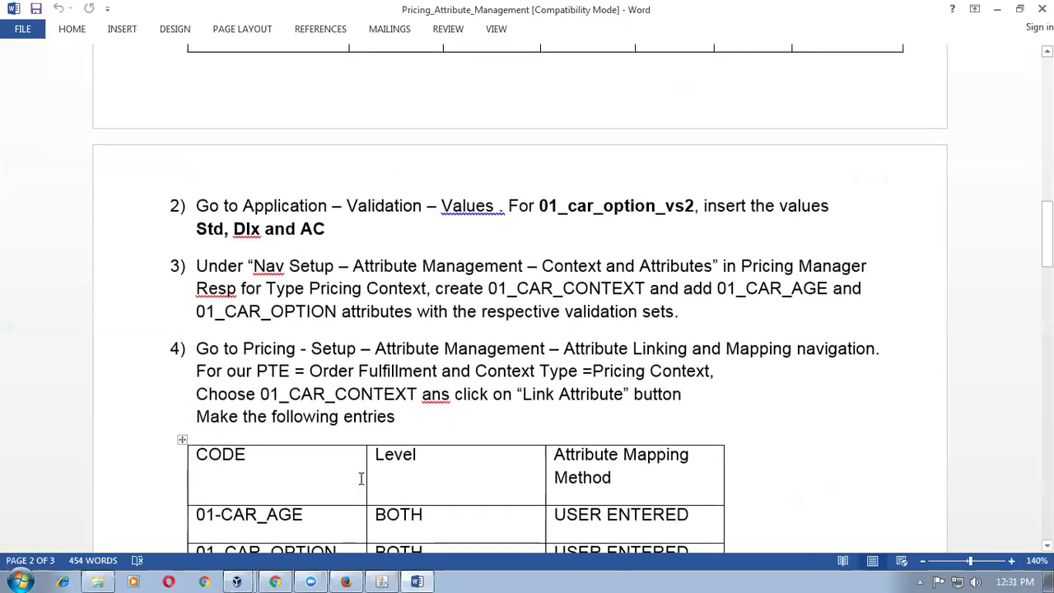
left_click_drag(288, 266, 463, 266)
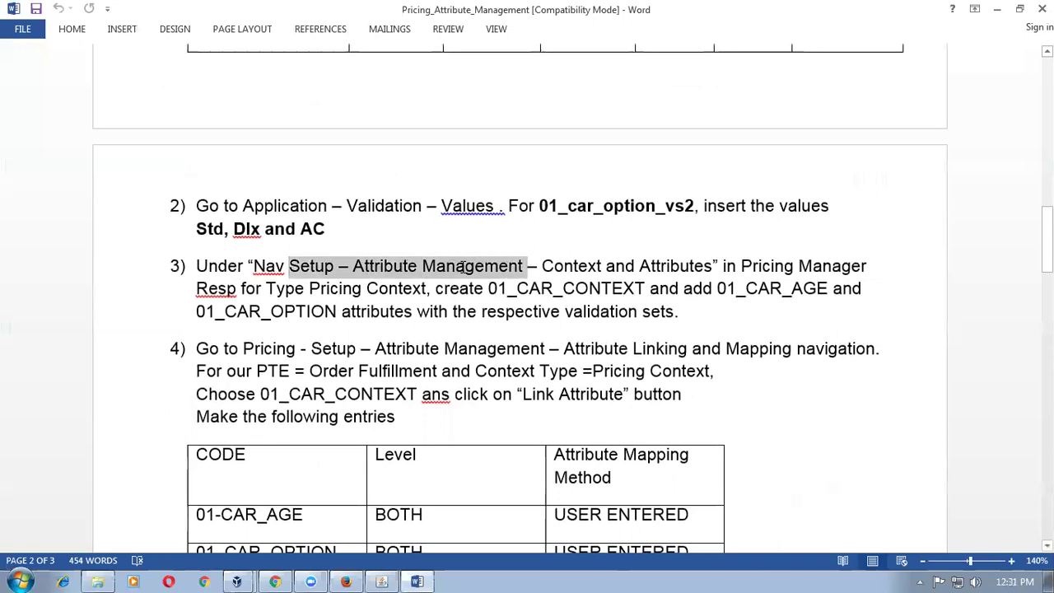
- Return to Oracle Applications, close the segment values form with its compile request note, and collapse the whole navigator tree
key("alt+Tab")
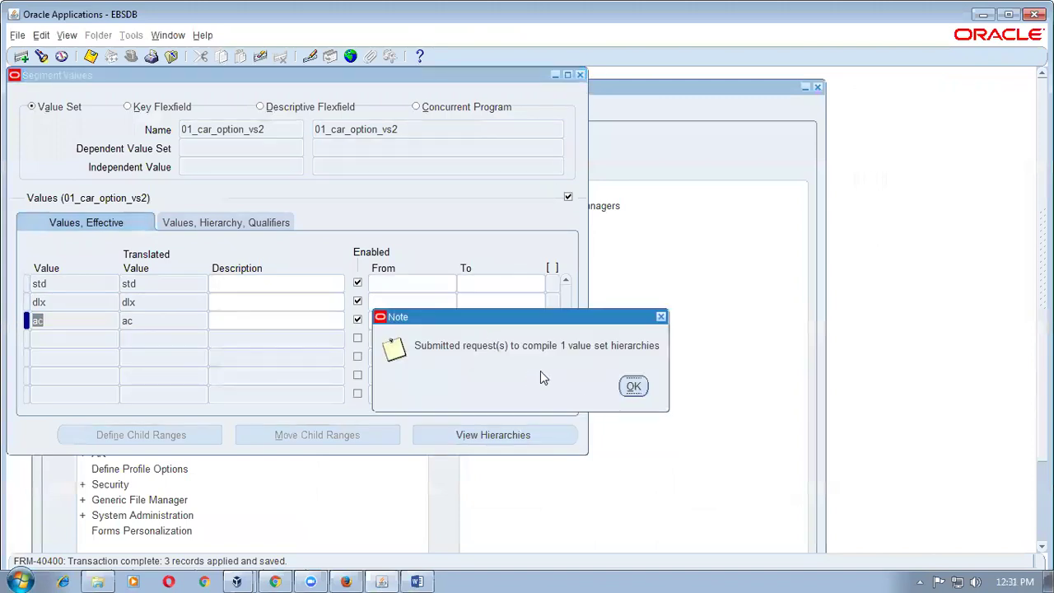
left_click(632, 386)
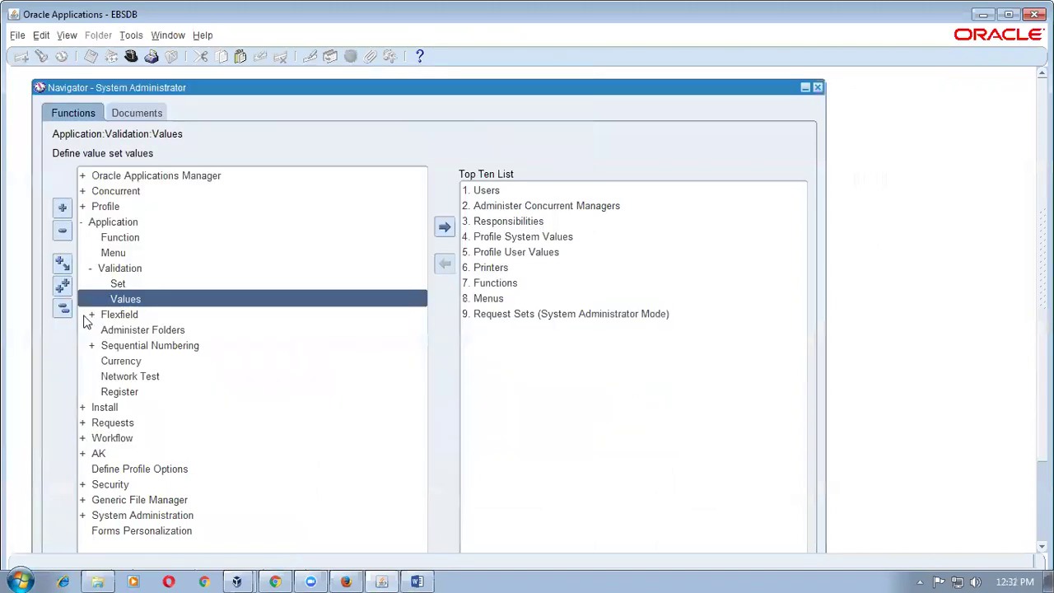
left_click(64, 308)
left_click(164, 333)
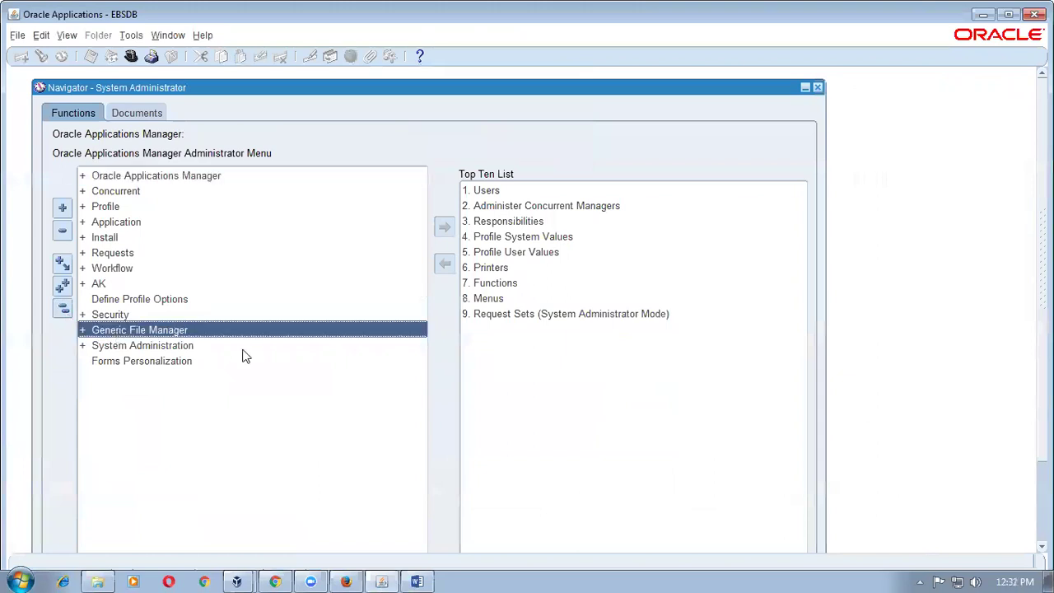
- Switch the responsibility to Order Management Super User, Vision Operations (USA)
key("alt+f")
type("w")
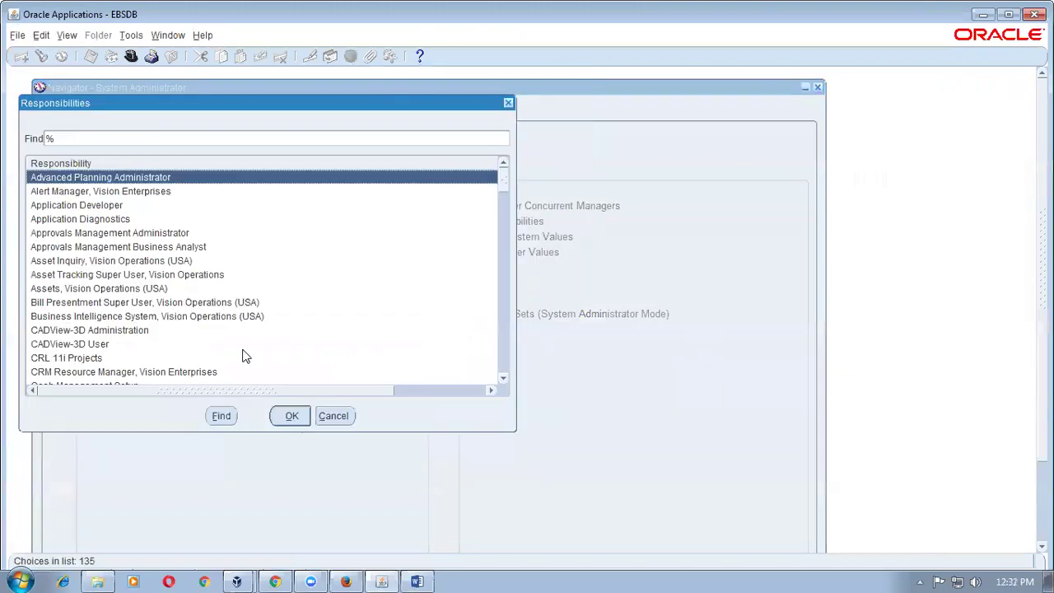
type("o")
key("End")
key("Return")
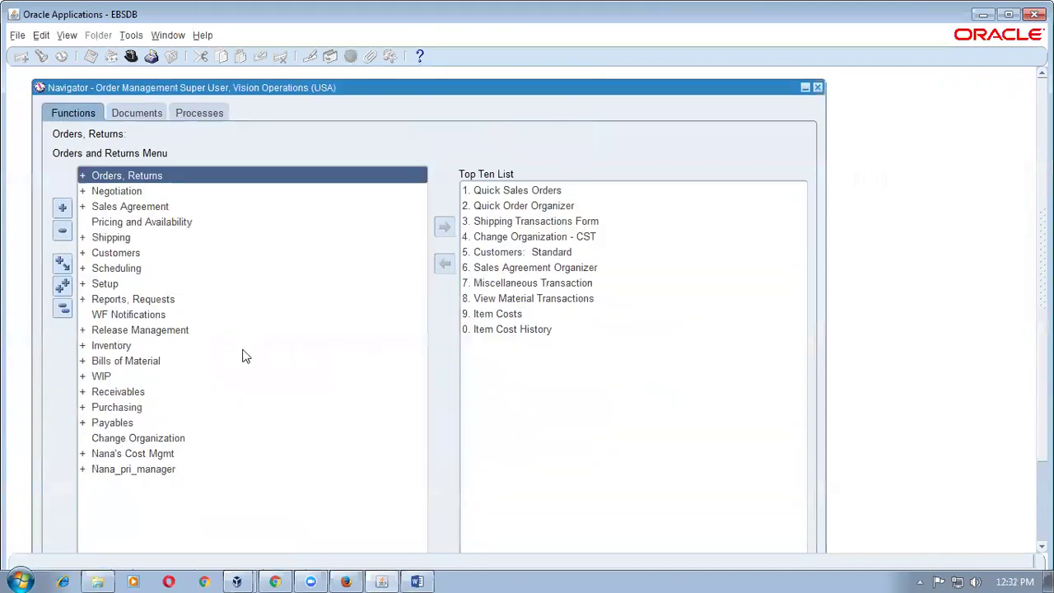
- Expand the custom pricing manager entry down to Setup – Attribute Management and select Context and Attributes
left_click(161, 470)
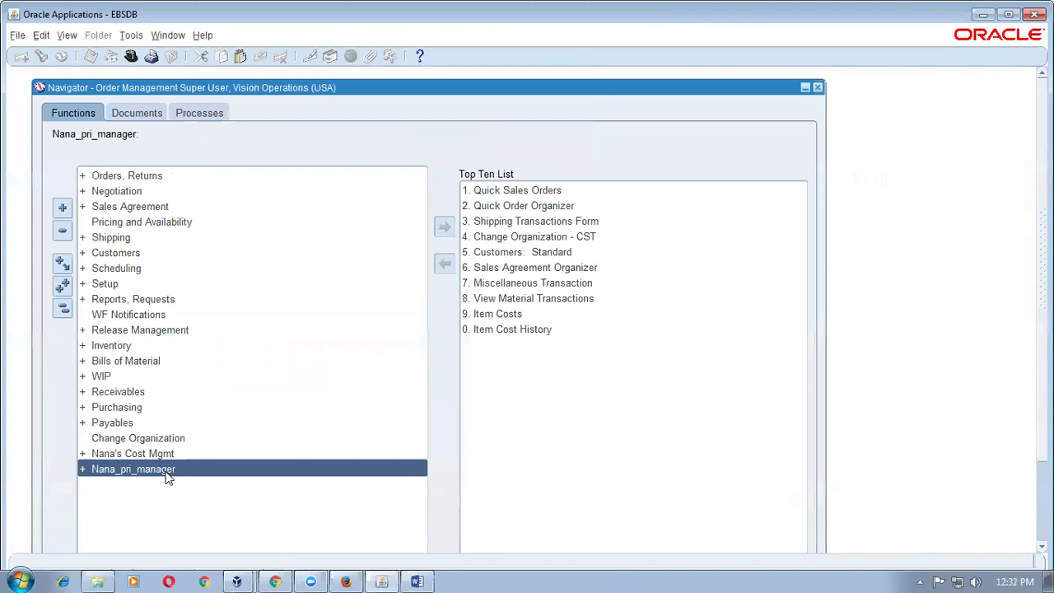
double_click(166, 474)
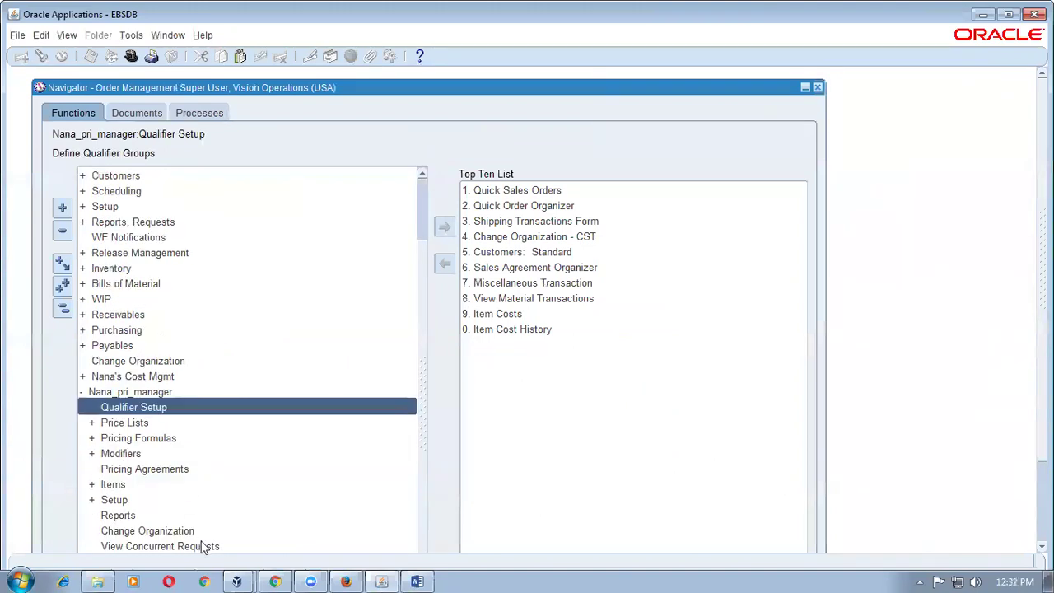
double_click(123, 504)
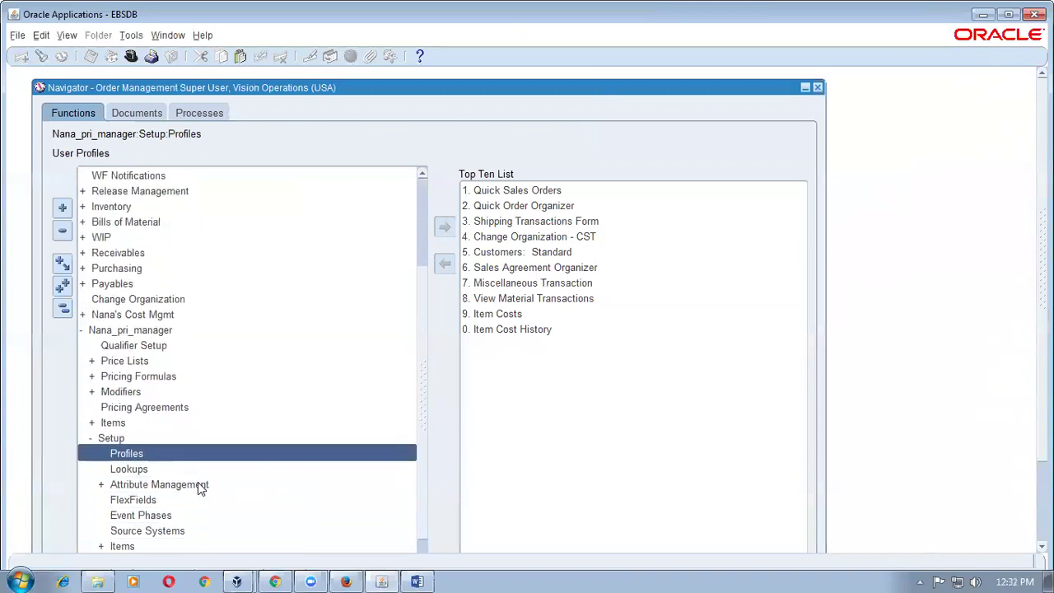
left_click(198, 484)
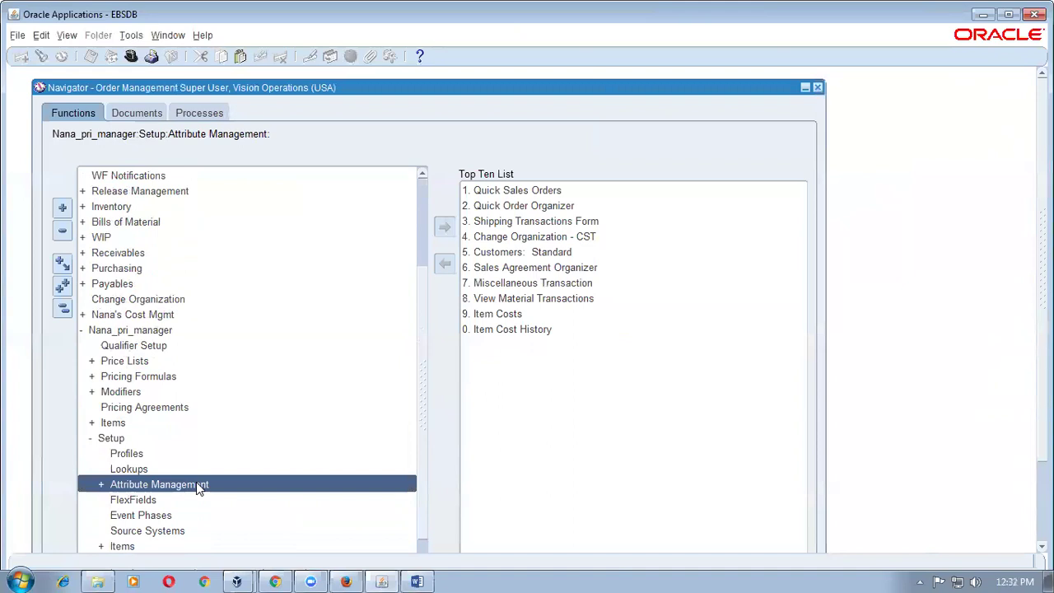
double_click(196, 484)
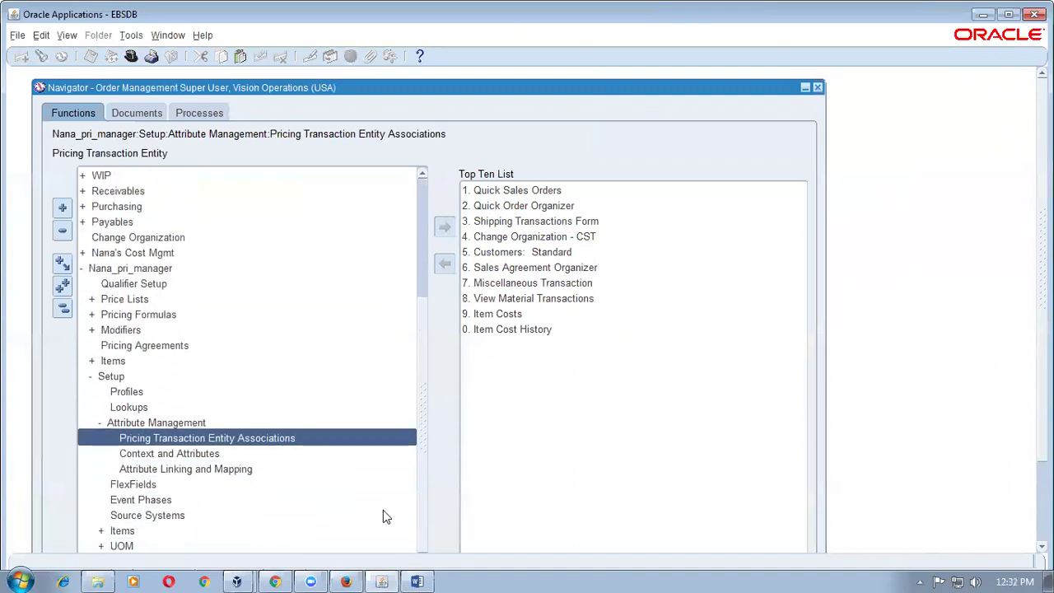
left_click(163, 456)
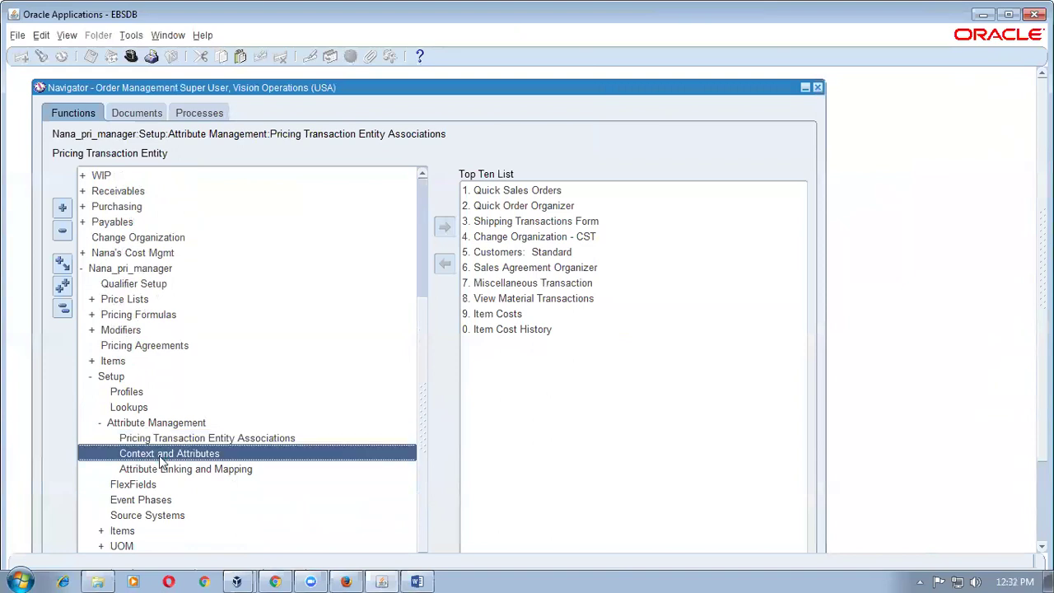
- Switch to the Word document and review step 3's navigation path and the context name 01_CAR_CONTEXT
key("alt+Tab")
left_click_drag(289, 266, 671, 262)
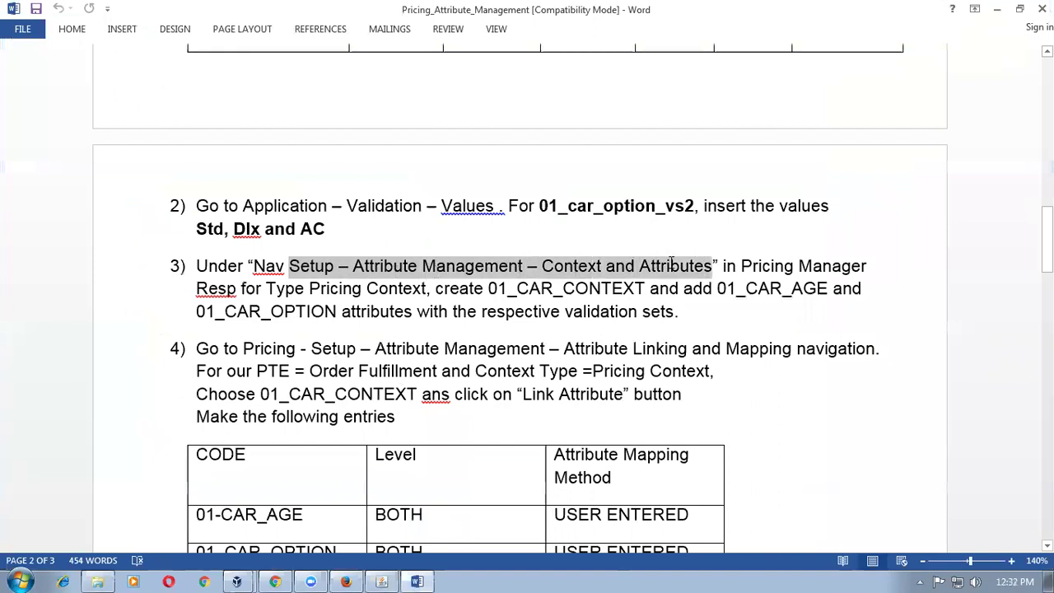
left_click_drag(671, 263, 671, 263)
left_click(490, 291)
left_click_drag(489, 290, 590, 290)
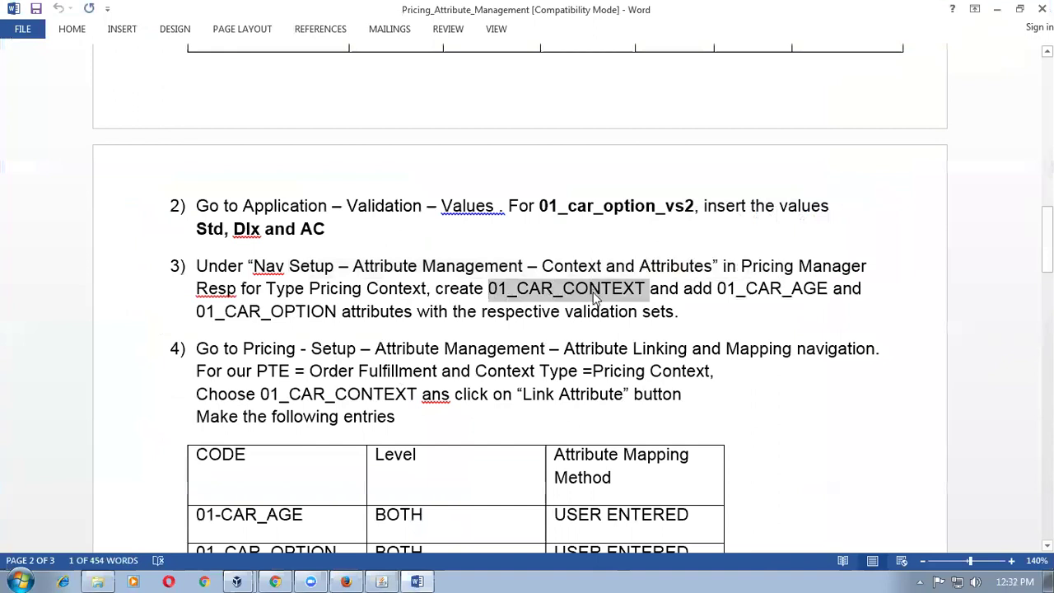
- Switch to Oracle Applications, open the Context and Attributes setup form, and set the new context's type to Pricing Context
key("alt+Tab")
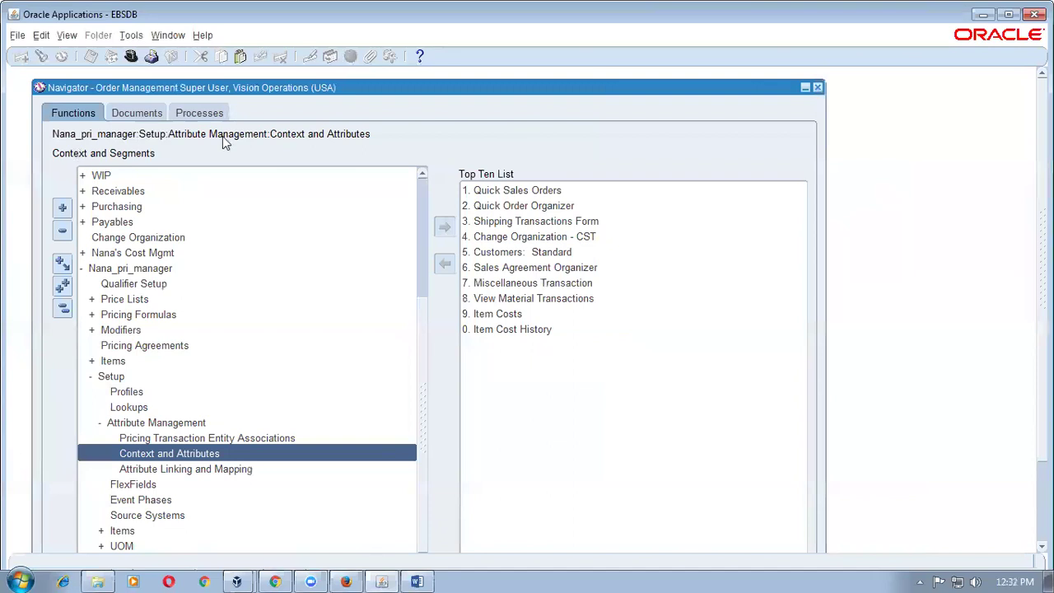
double_click(288, 452)
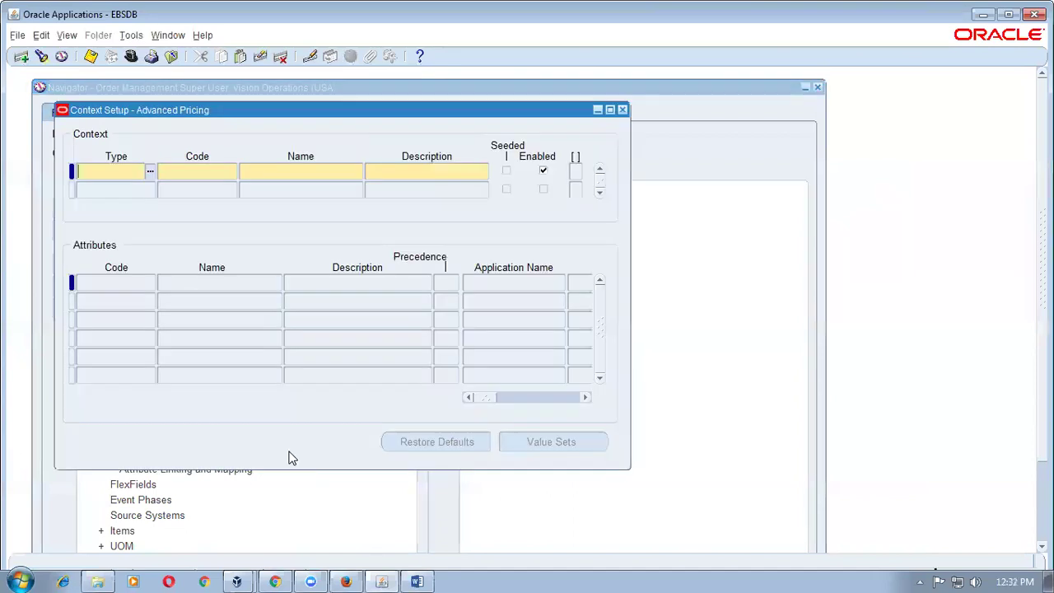
left_click(148, 171)
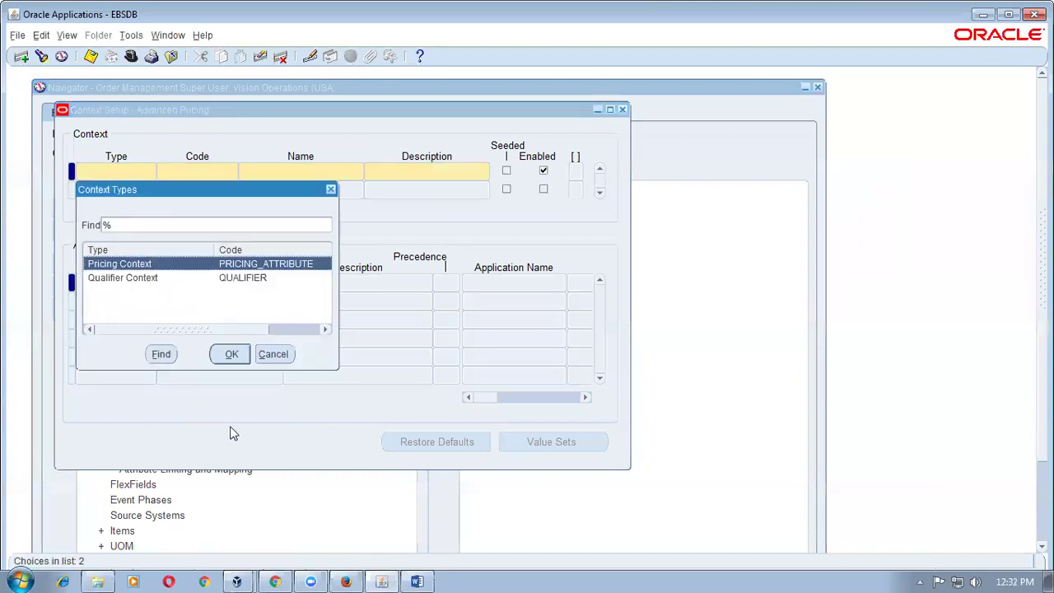
left_click(140, 280)
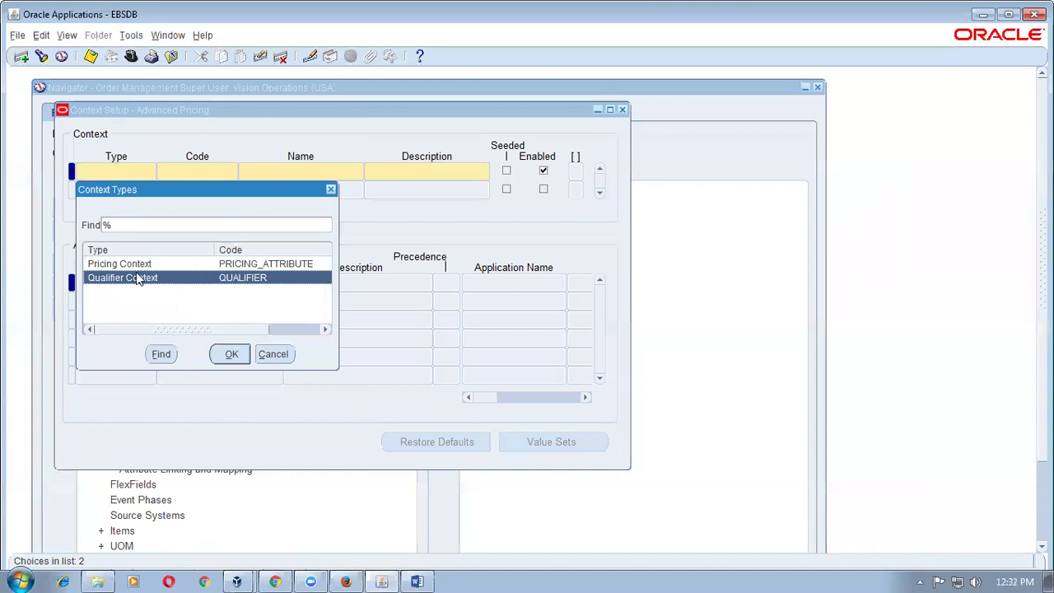
left_click(140, 265)
left_click(231, 361)
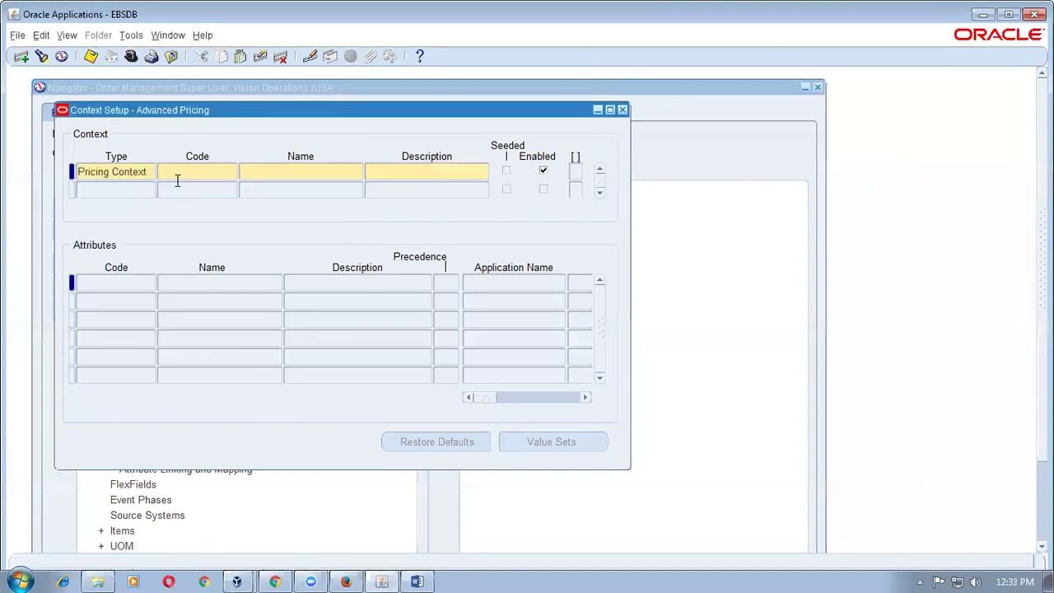
- Copy 01_CAR_CONTEXT from the Word document and enter it as the context's code, name and description in Oracle Applications
key("alt+Tab")
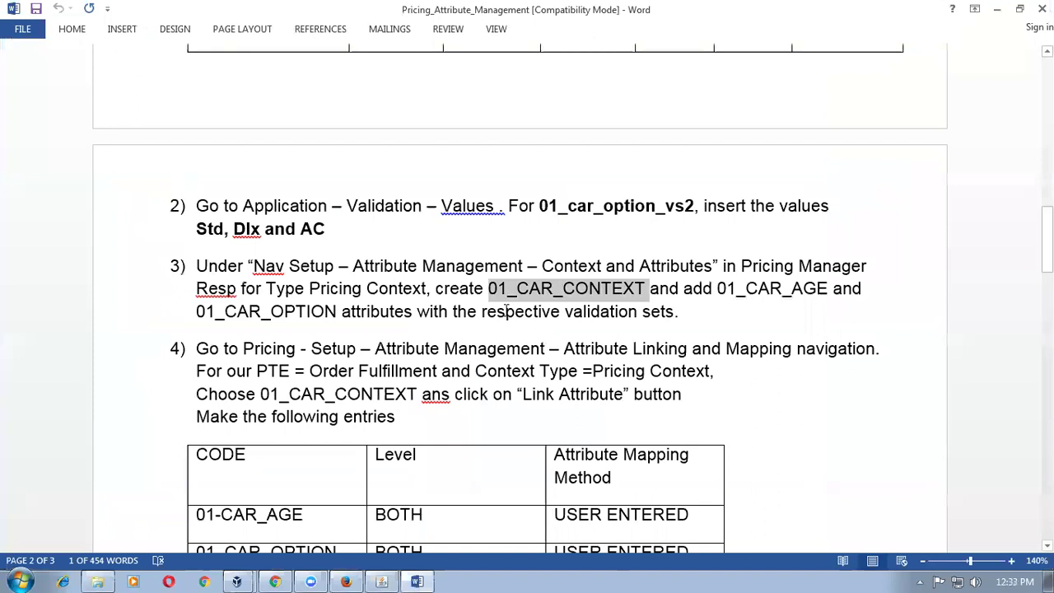
key("shift+Left")
key("ctrl+c")
key("alt+Tab")
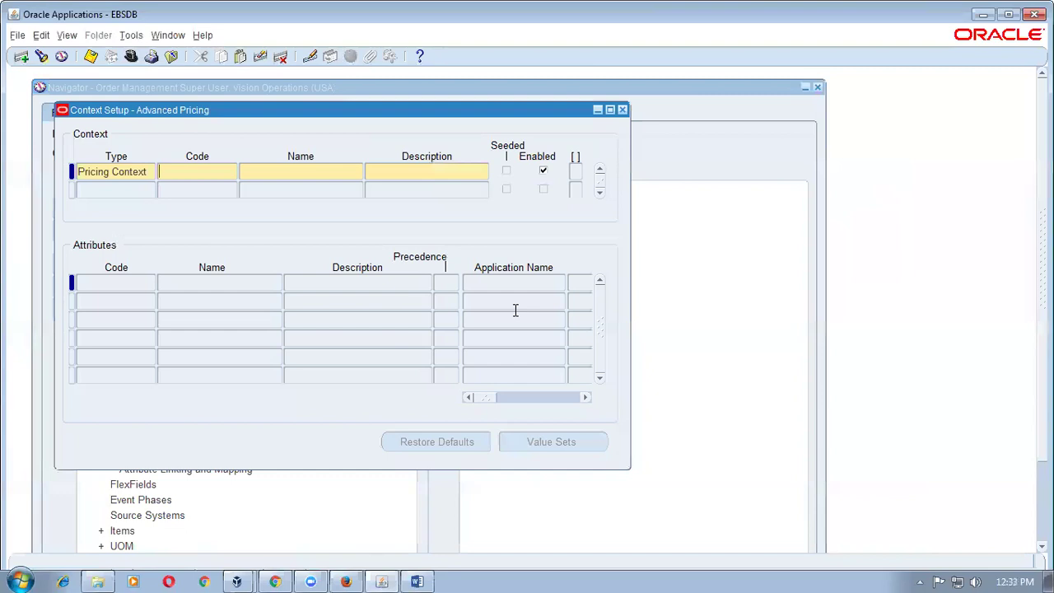
key("ctrl+v")
left_click(281, 171)
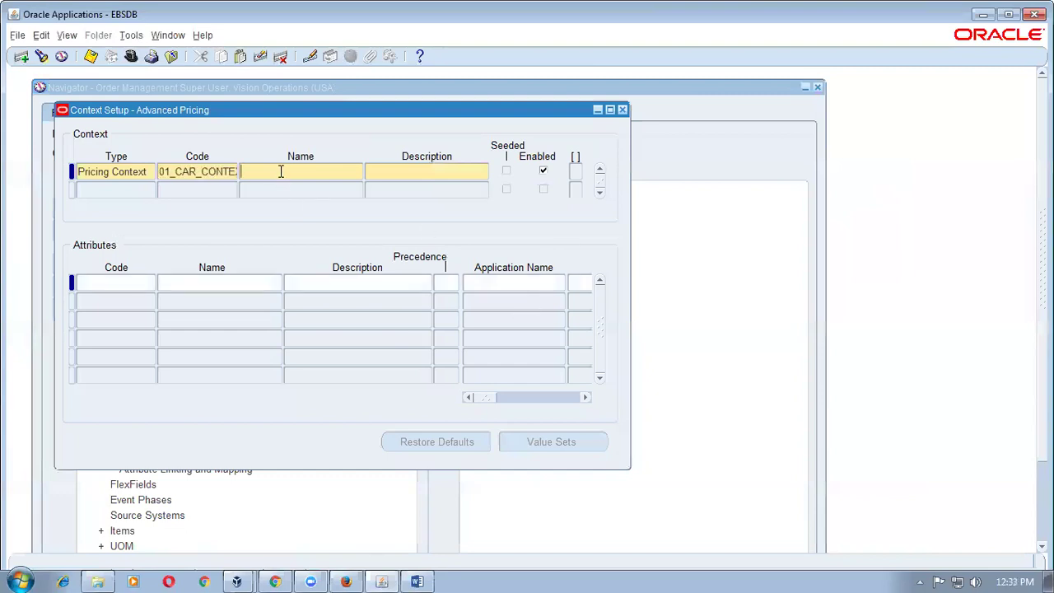
key("ctrl+v")
left_click(419, 172)
key("ctrl+v")
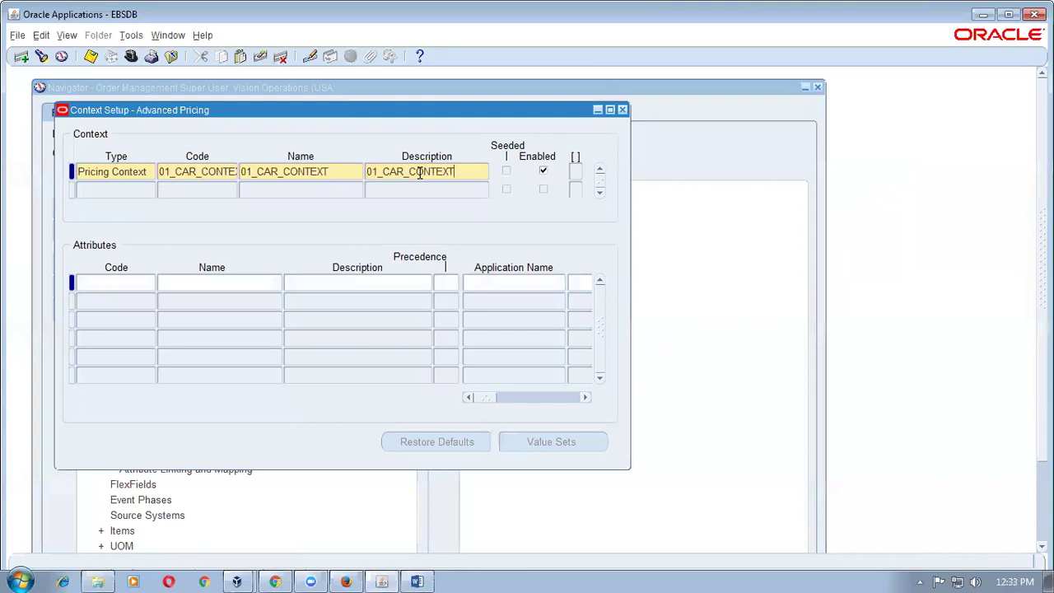
- Copy 01_CAR_AGE from the Word document into the first attribute's code and name in Oracle Applications, with precedence 220
left_click(110, 281)
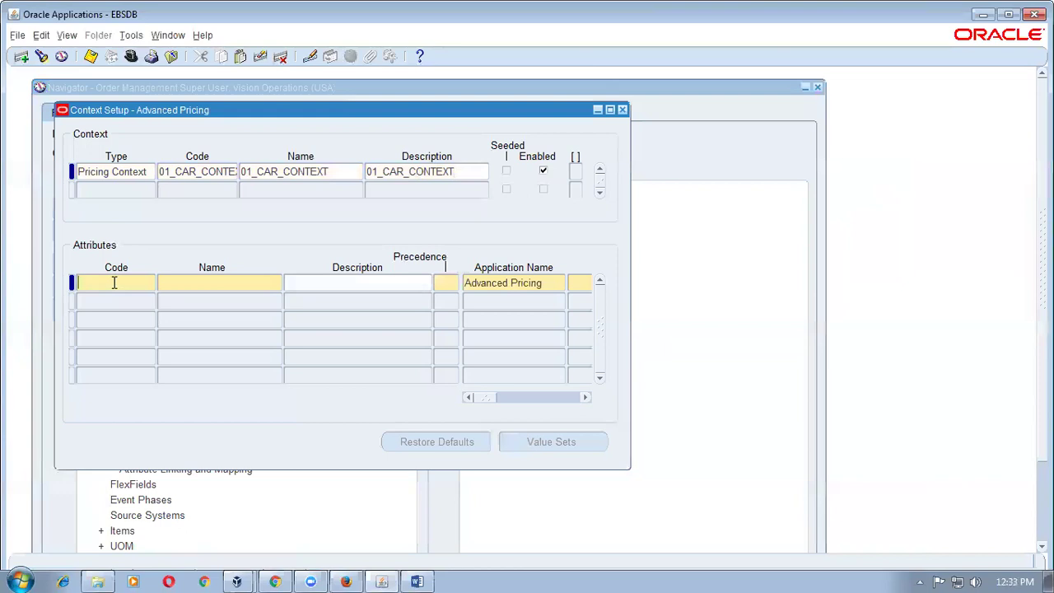
key("alt+Tab")
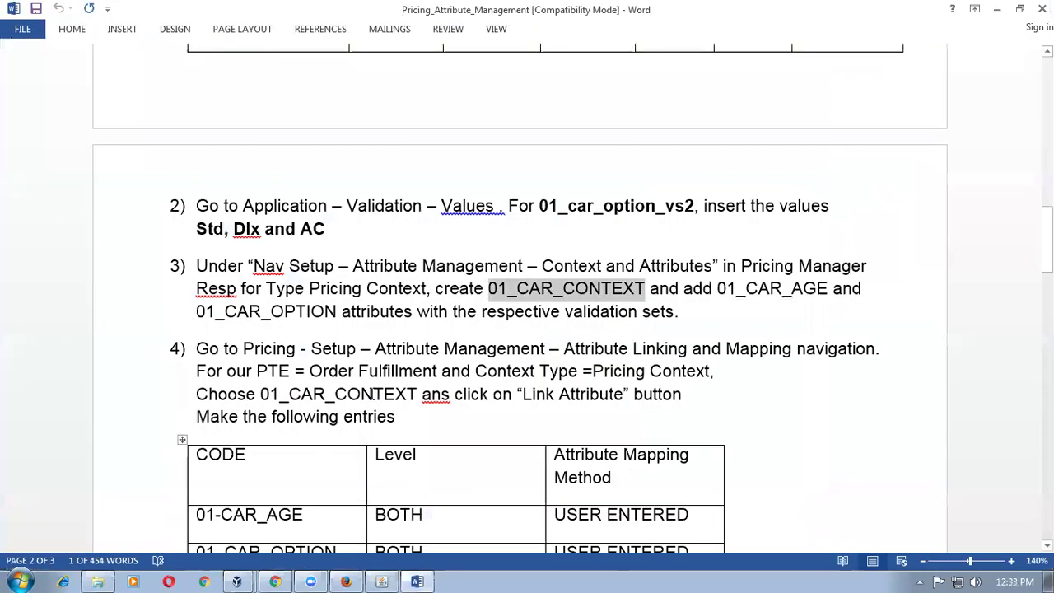
left_click(716, 292)
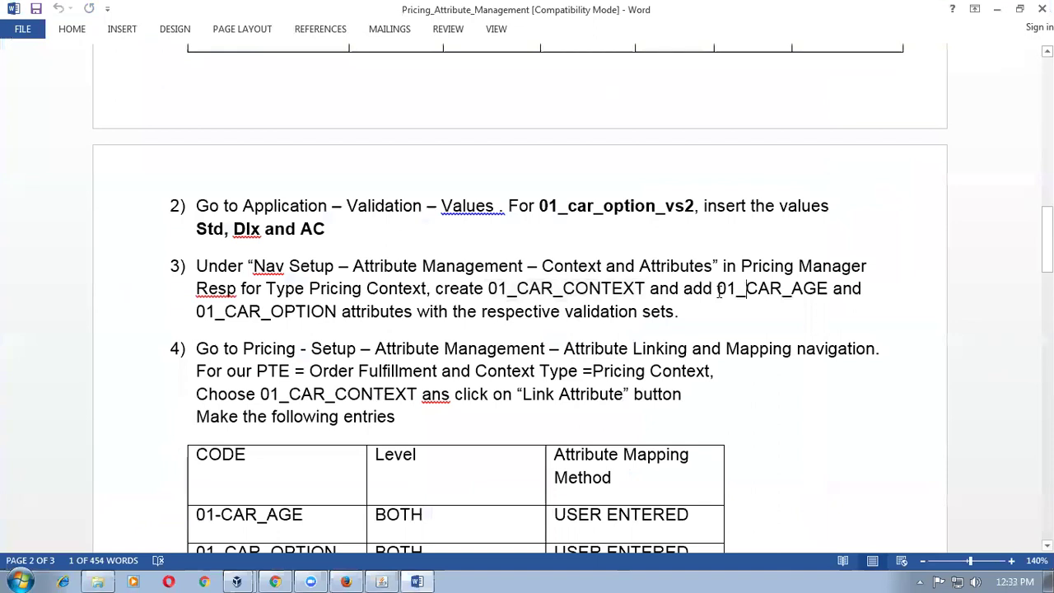
left_click_drag(718, 292, 797, 294)
key("ctrl+c")
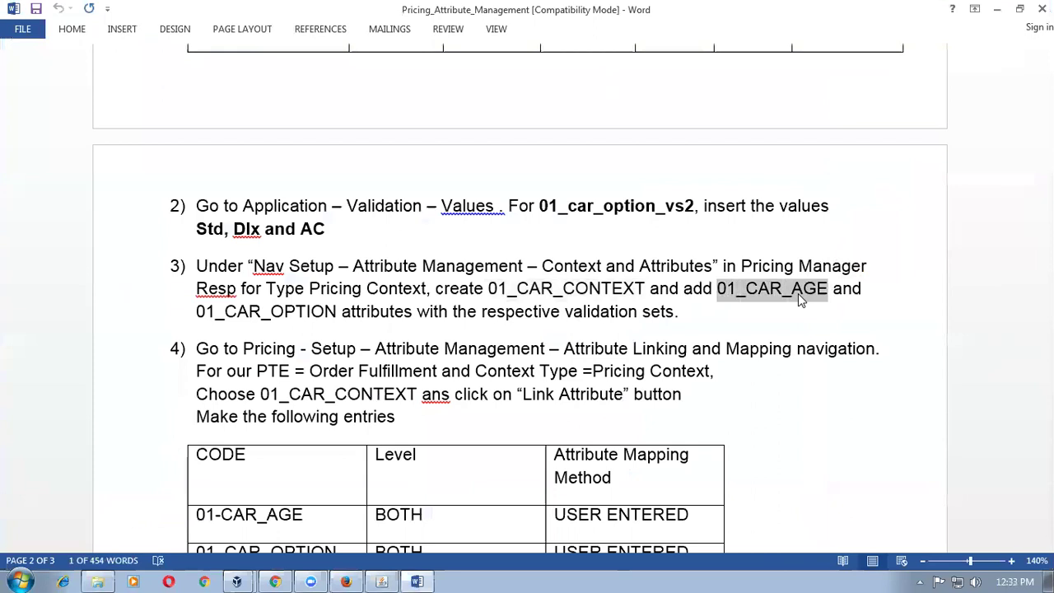
key("alt+Tab")
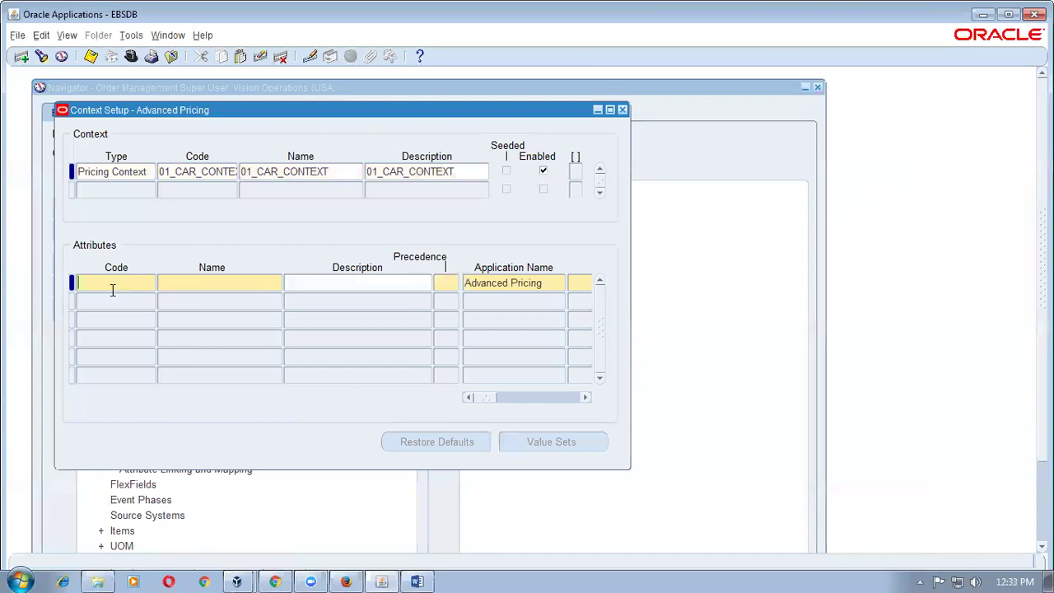
type("01_CAR_AGE")
key("ctrl+v")
left_click(456, 284)
type("220")
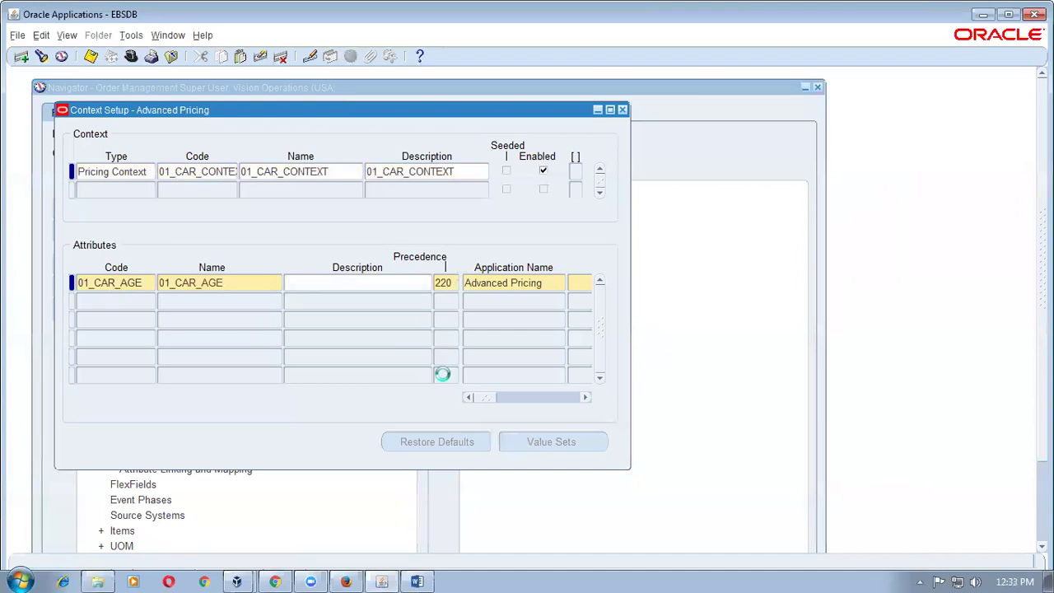
- Map the 01_CAR_AGE attribute to column PRICING_ATTRIBUTE1 and assign it the value set 01_car_age_vs1
left_click(522, 284)
left_click_drag(490, 405, 508, 404)
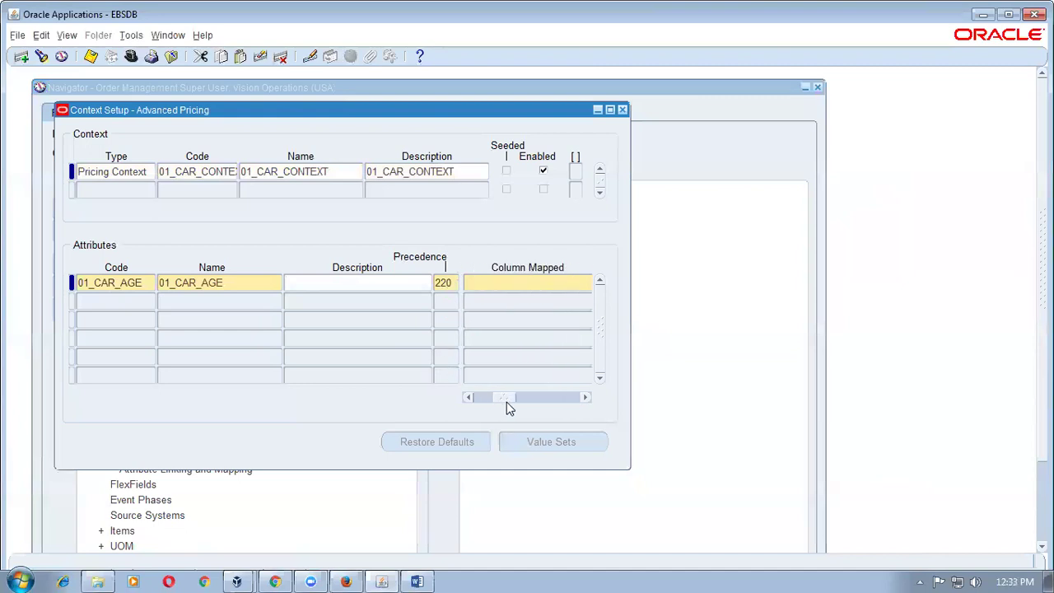
left_click(521, 284)
double_click(523, 285)
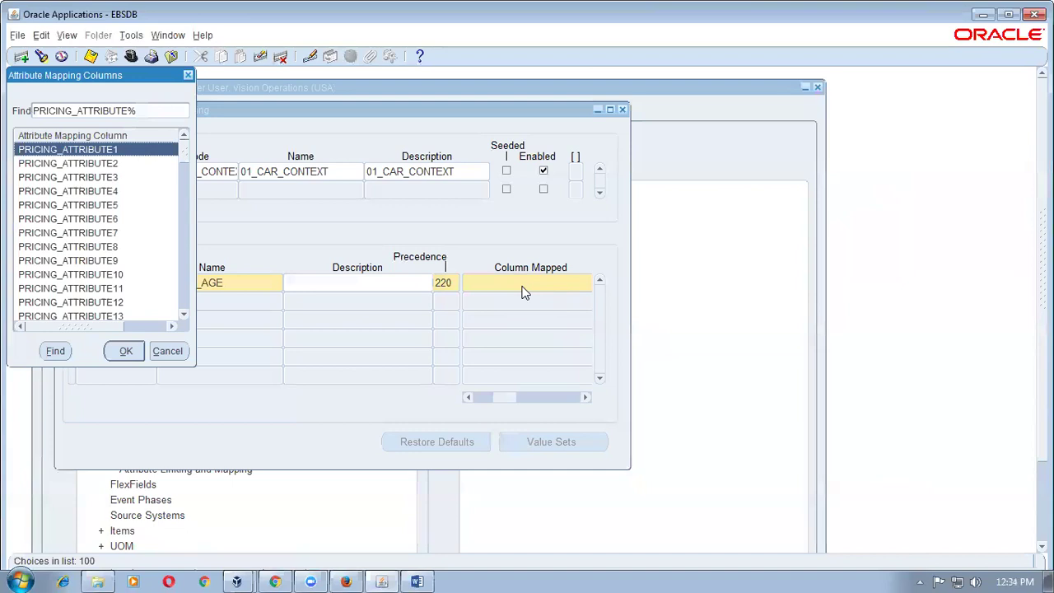
key("Return")
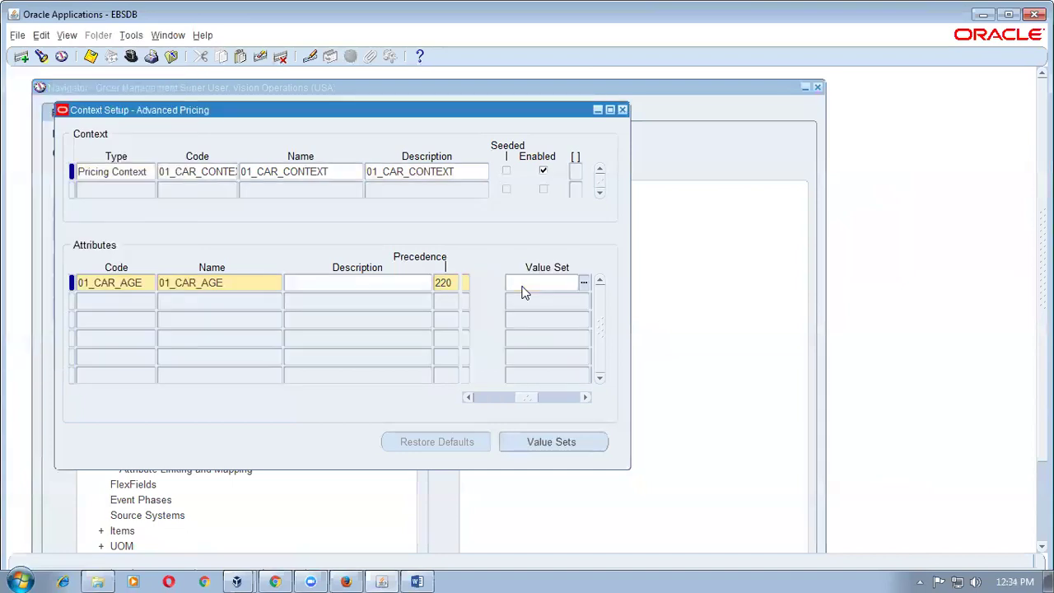
left_click_drag(529, 396, 524, 400)
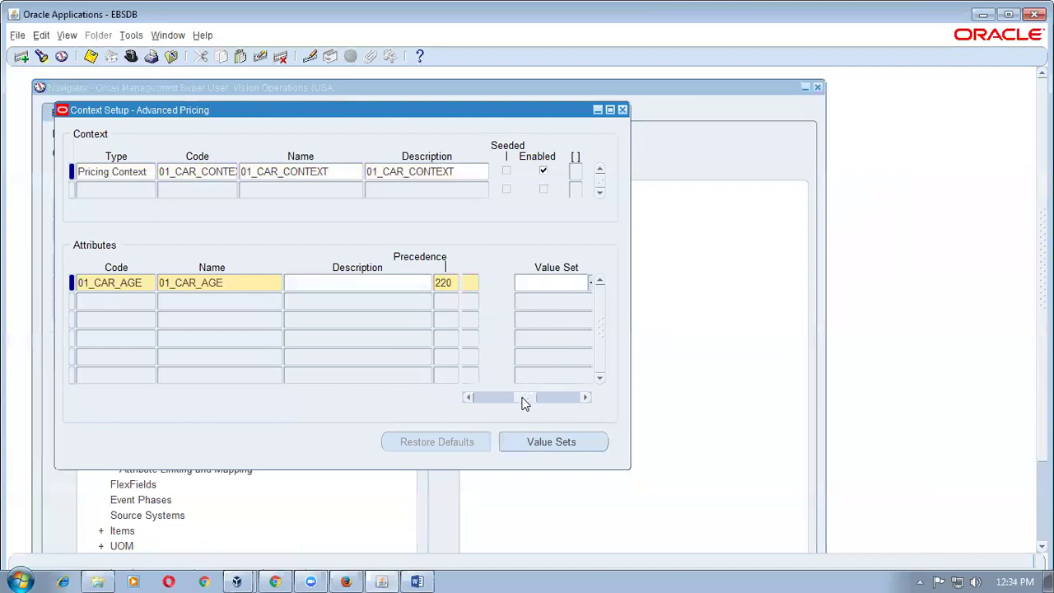
type("01")
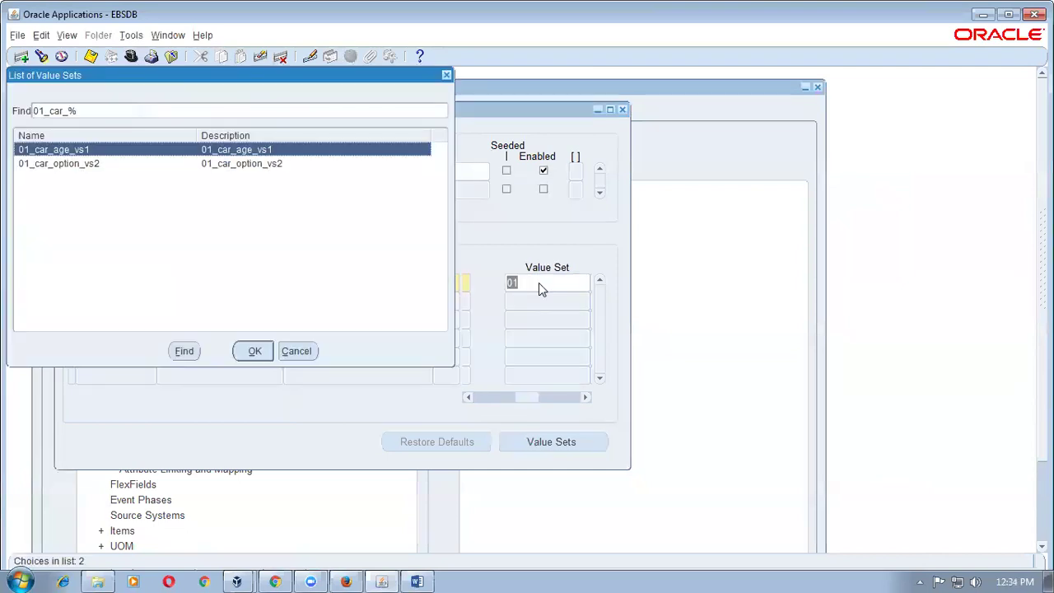
key("Return")
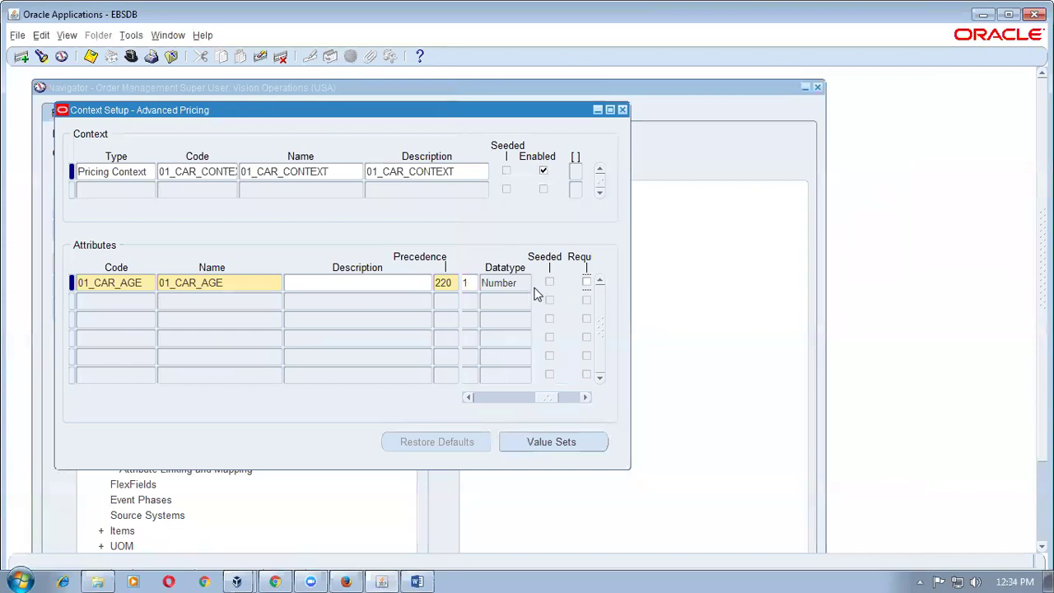
left_click_drag(551, 398, 545, 408)
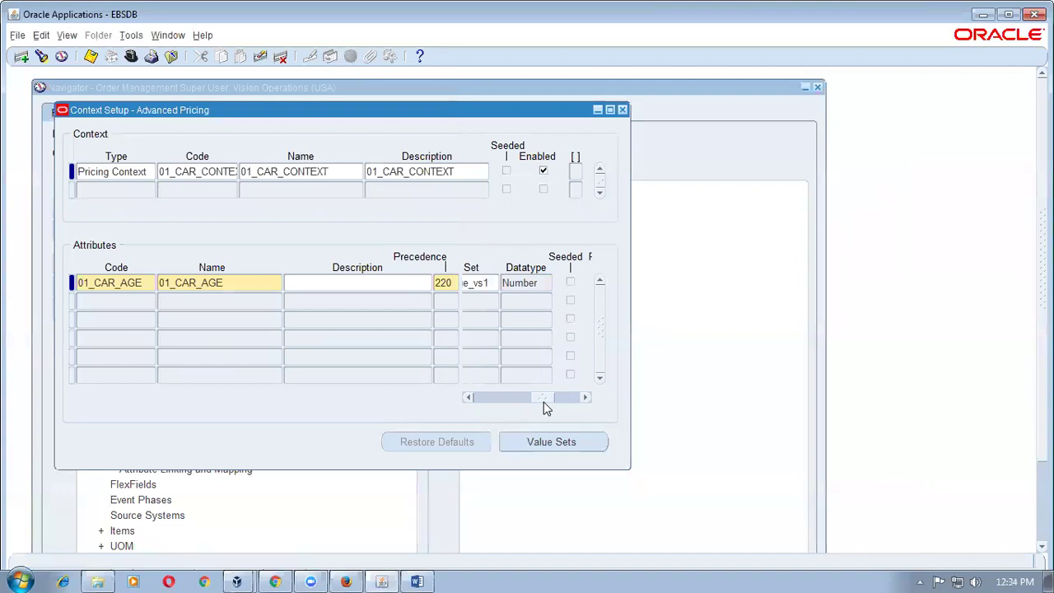
left_click_drag(544, 401, 535, 406)
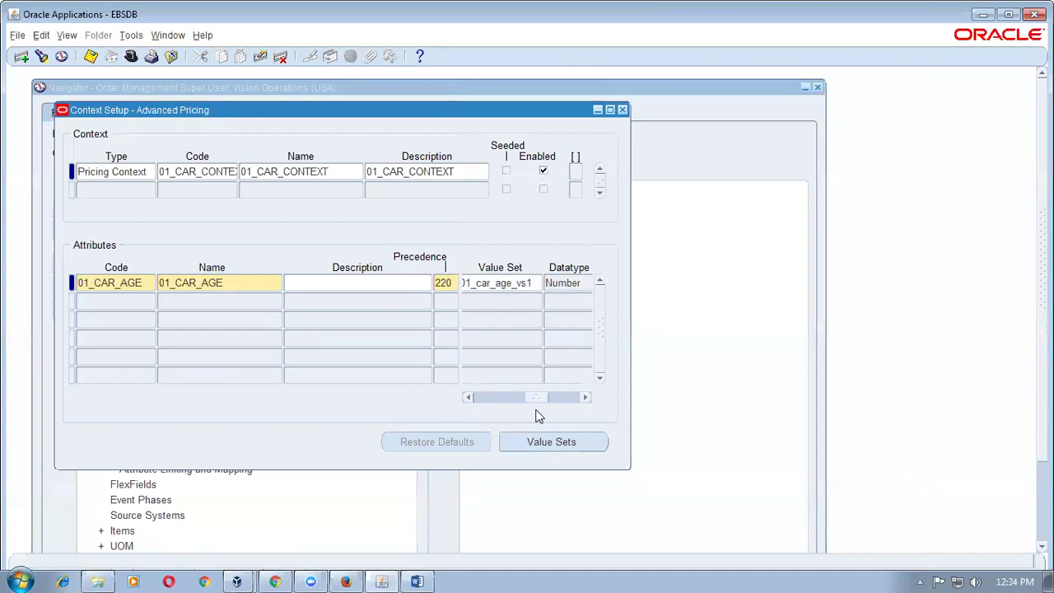
- Copy 01_CAR_OPTION from the Word document into the second attribute's code and name in Oracle Applications, with precedence 220
left_click(109, 302)
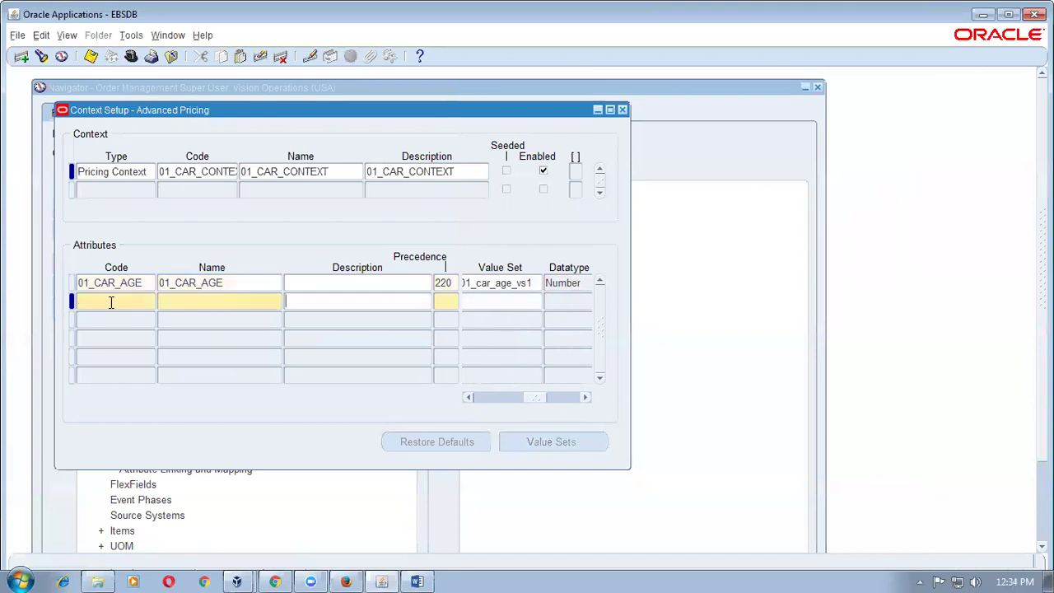
key("alt+Tab")
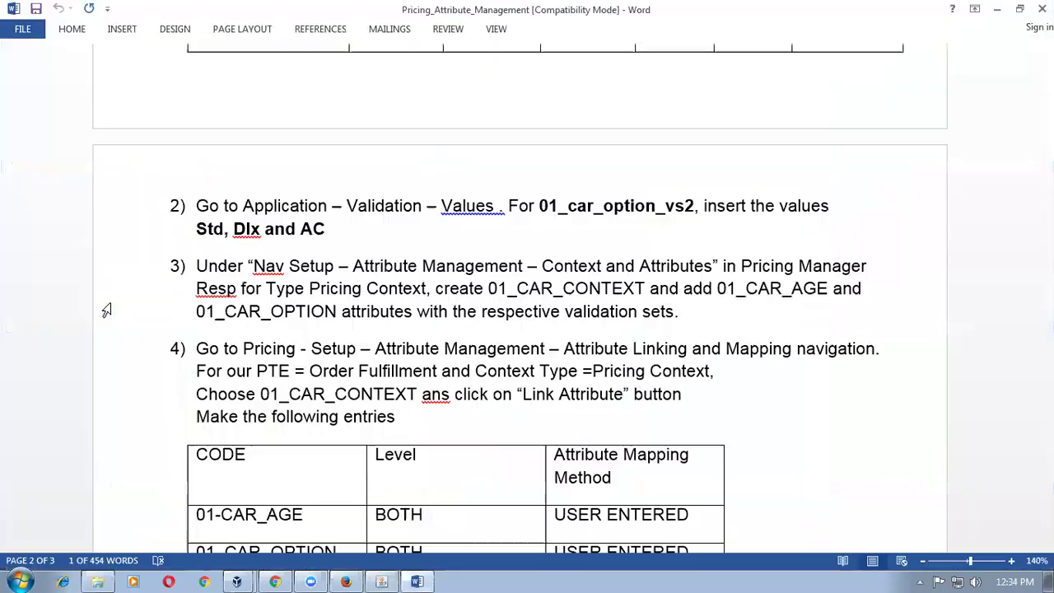
left_click_drag(195, 312, 311, 318)
key("shift+Left")
key("ctrl+c")
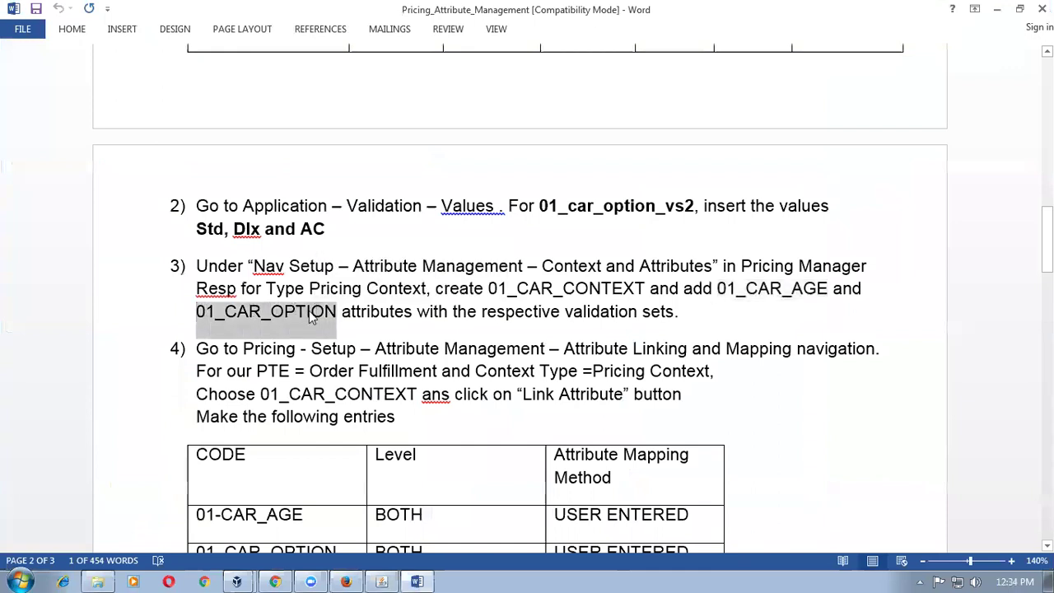
key("alt+Tab")
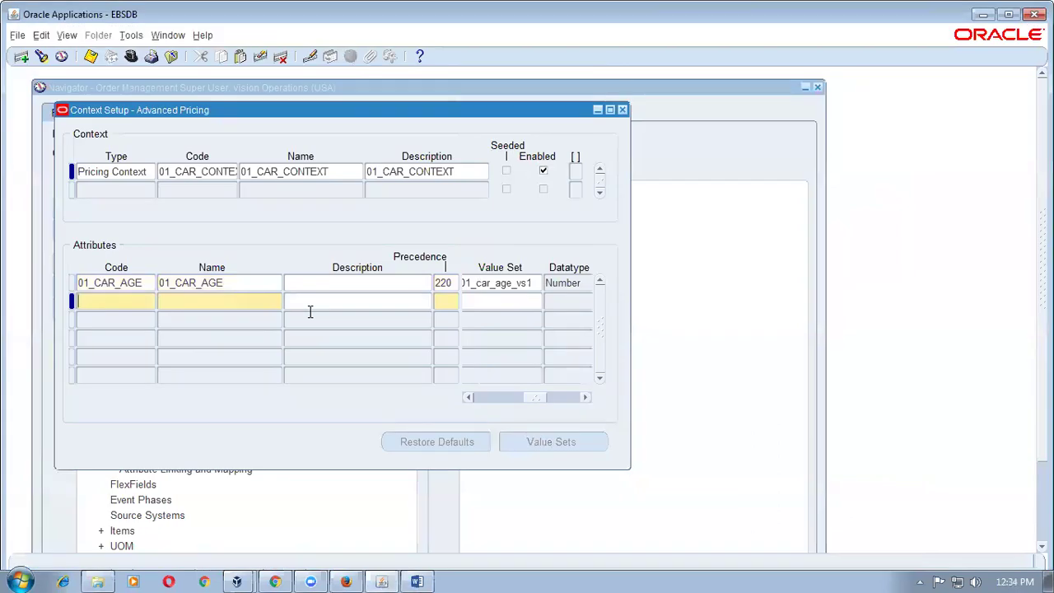
key("ctrl+v")
left_click(218, 301)
key("ctrl+v")
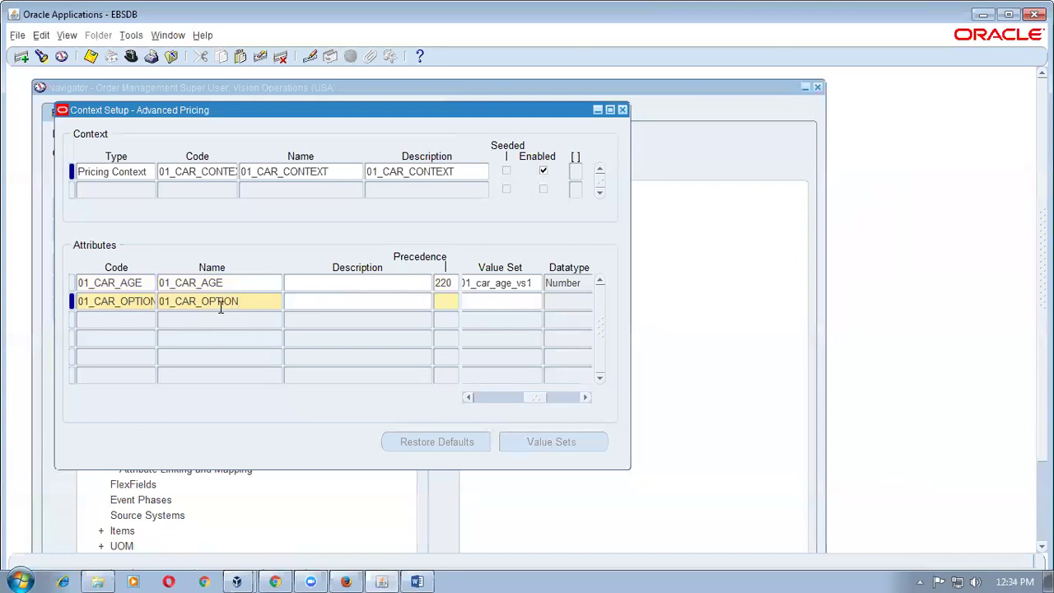
left_click(451, 306)
type("220")
key("Tab")
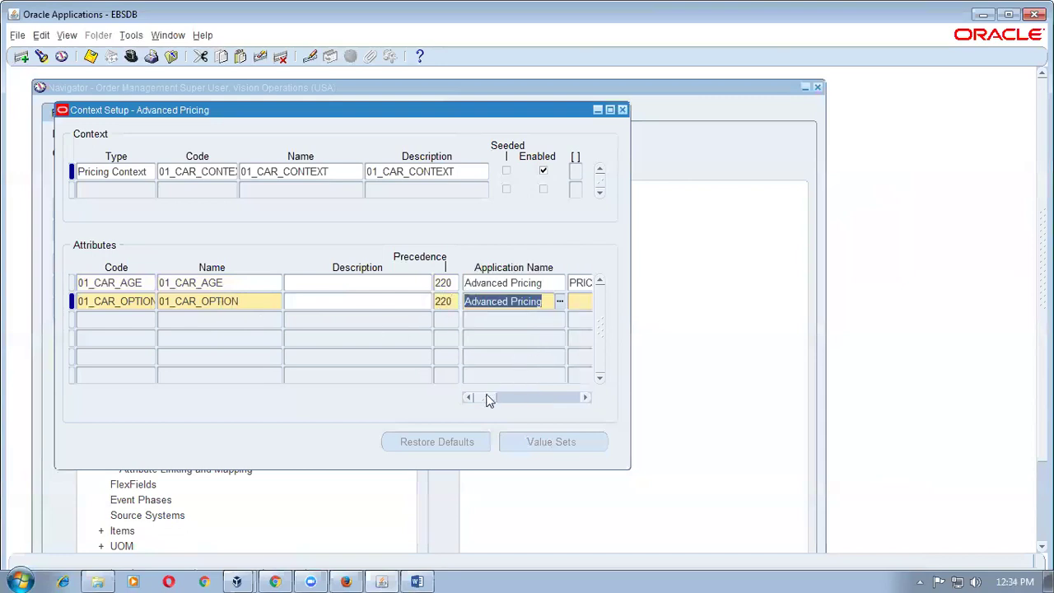
- Map the 01_CAR_OPTION attribute to a pricing attribute column and assign it the value set 01_car_option_vs2
left_click_drag(492, 397, 503, 403)
double_click(527, 307)
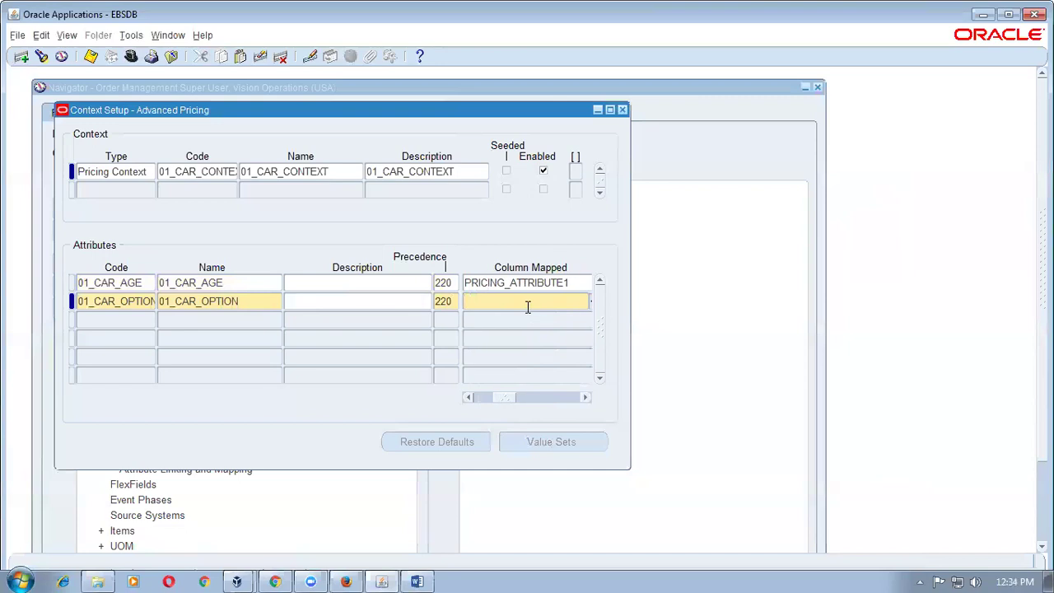
key("Return")
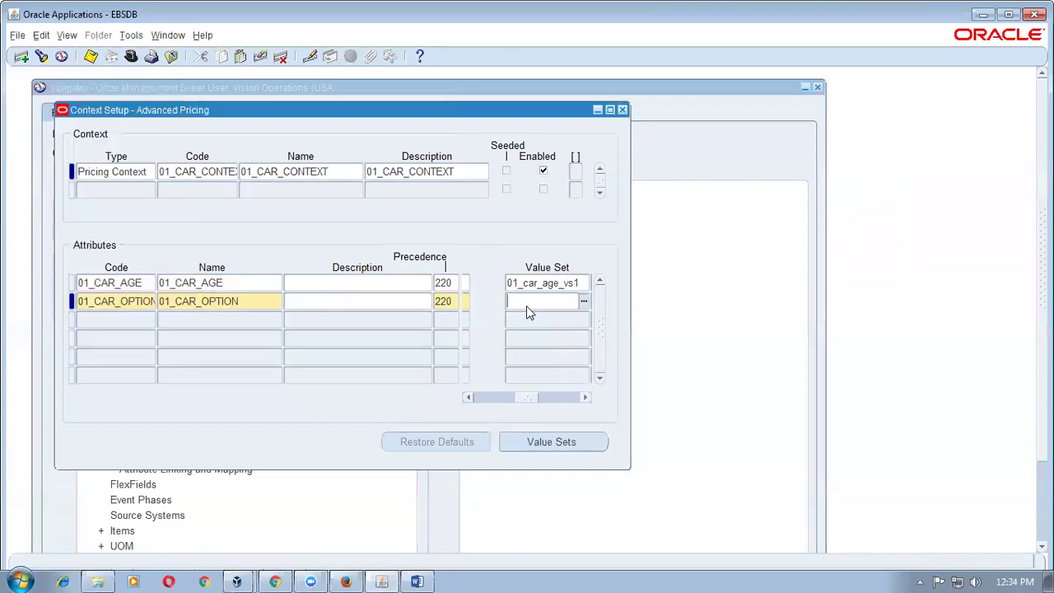
left_click_drag(526, 401, 528, 404)
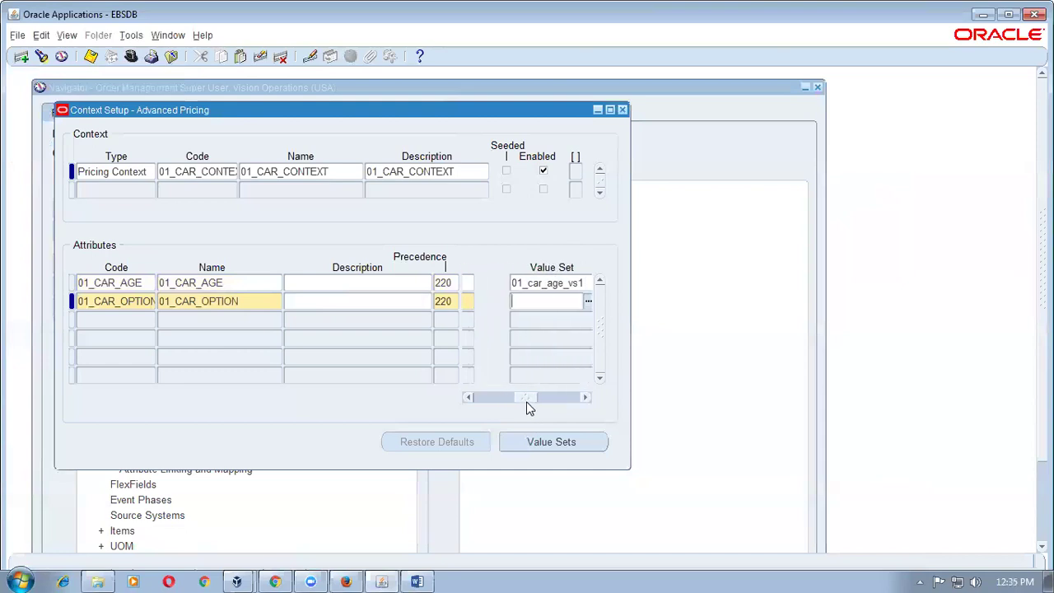
type("01_car_")
key("Tab")
key("Down")
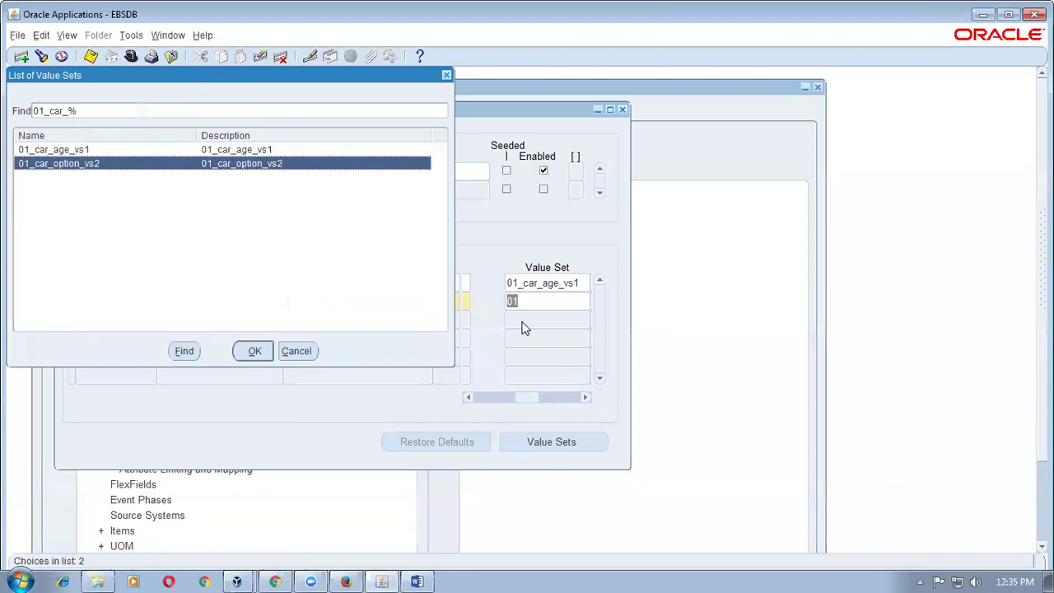
key("Return")
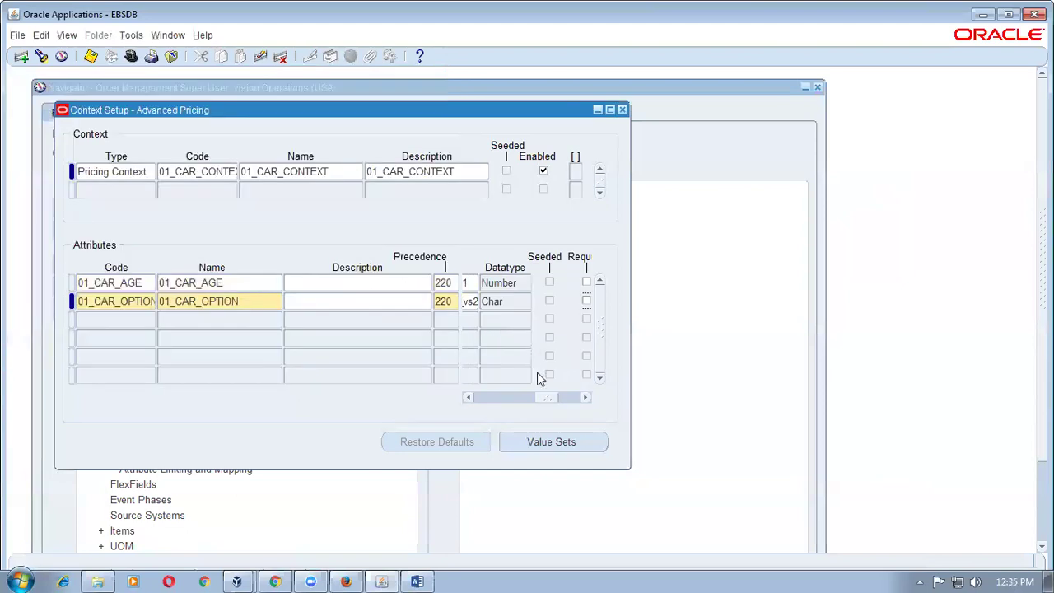
left_click_drag(541, 400, 529, 399)
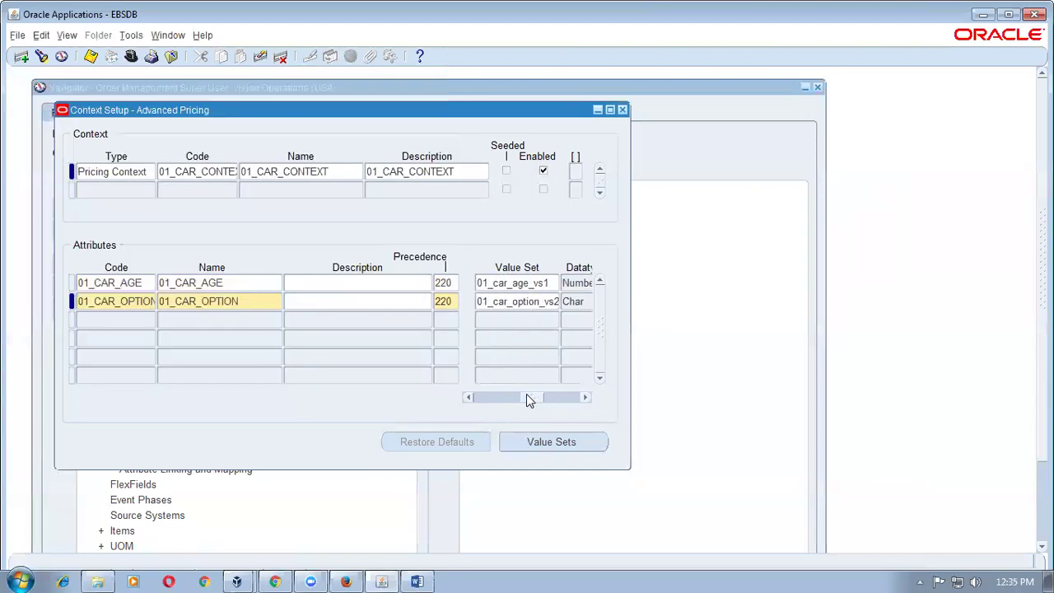
- Save the 01_CAR_CONTEXT context with its two attributes and open the list of concurrent requests
left_click(119, 284)
key("ctrl+s")
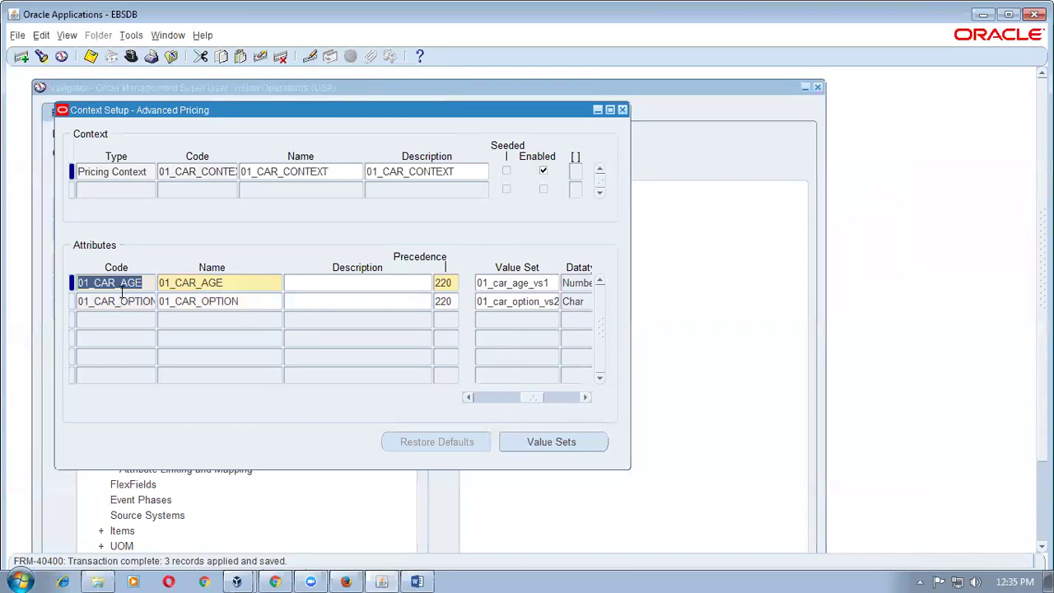
key("alt+v")
key("r")
key("Return")
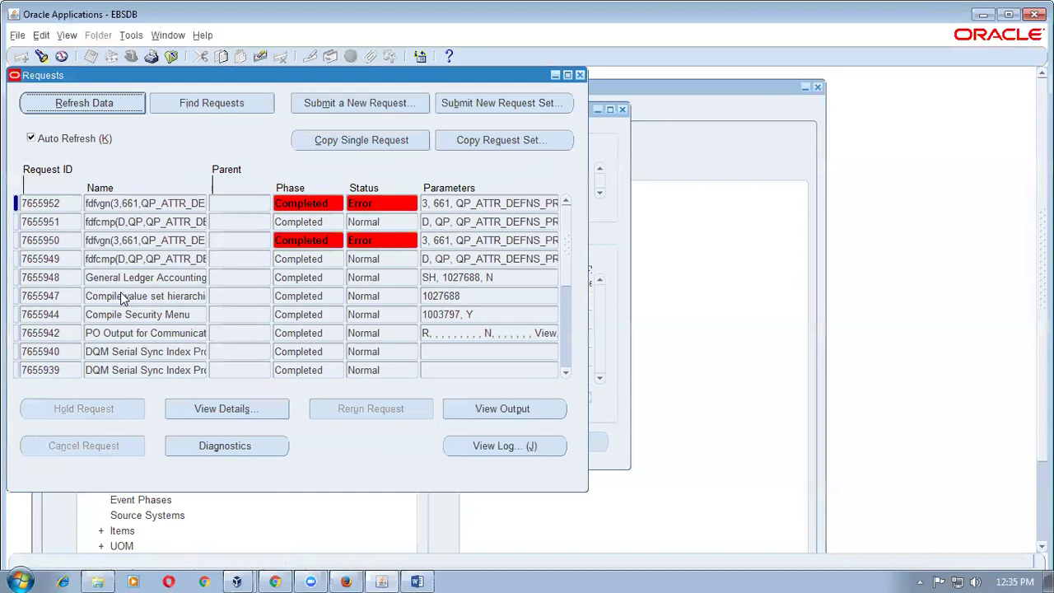
- Examine the log of errored request 7655950, especially the Oracle error and view generation messages, and return to the Requests list
left_click(149, 240)
double_click(75, 242)
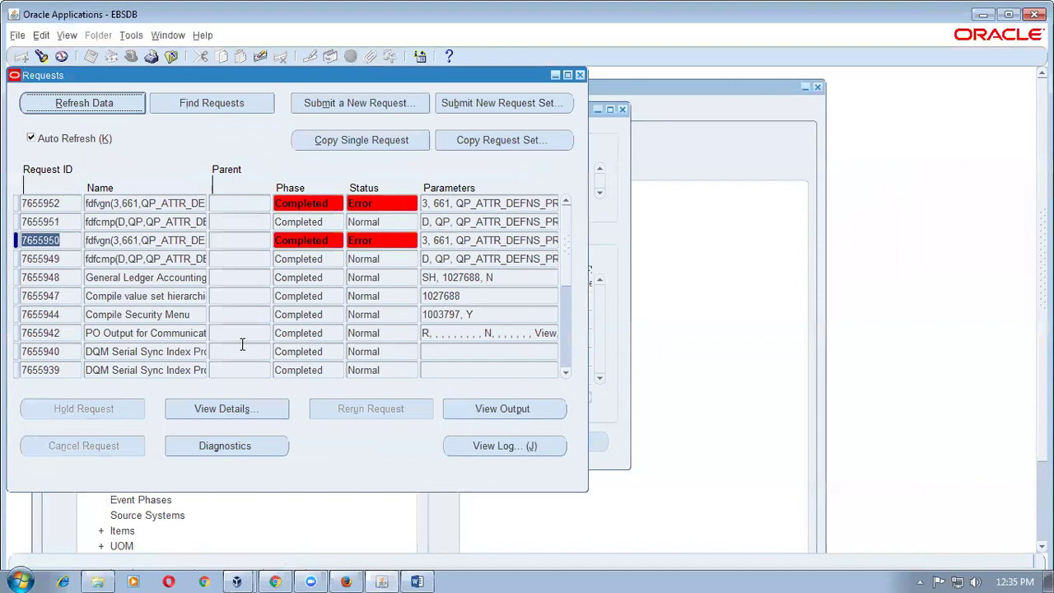
left_click(536, 446)
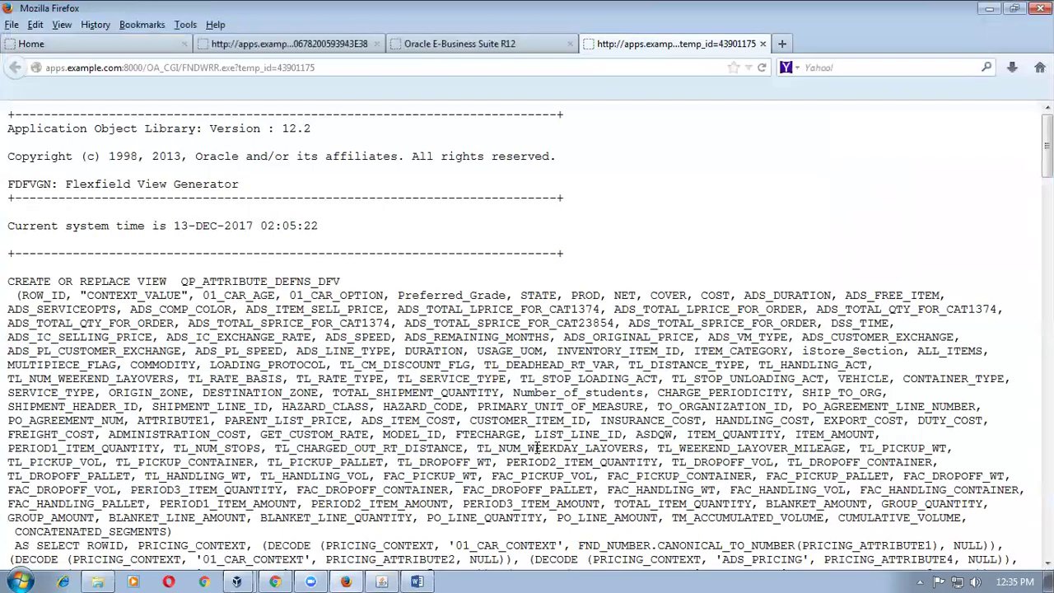
scroll(536, 447, "down", 20)
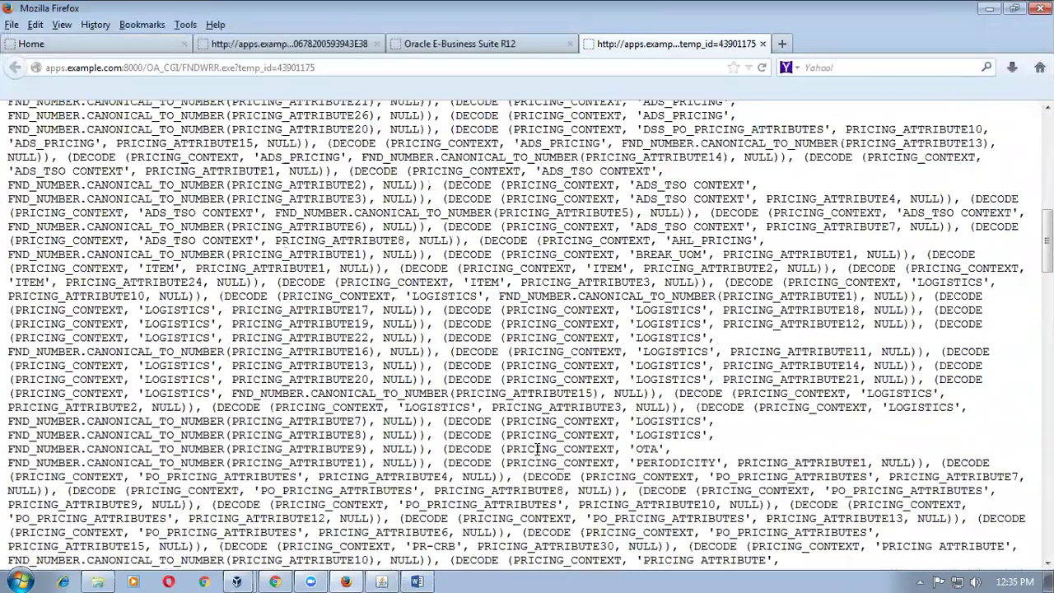
scroll(536, 446, "down", 15)
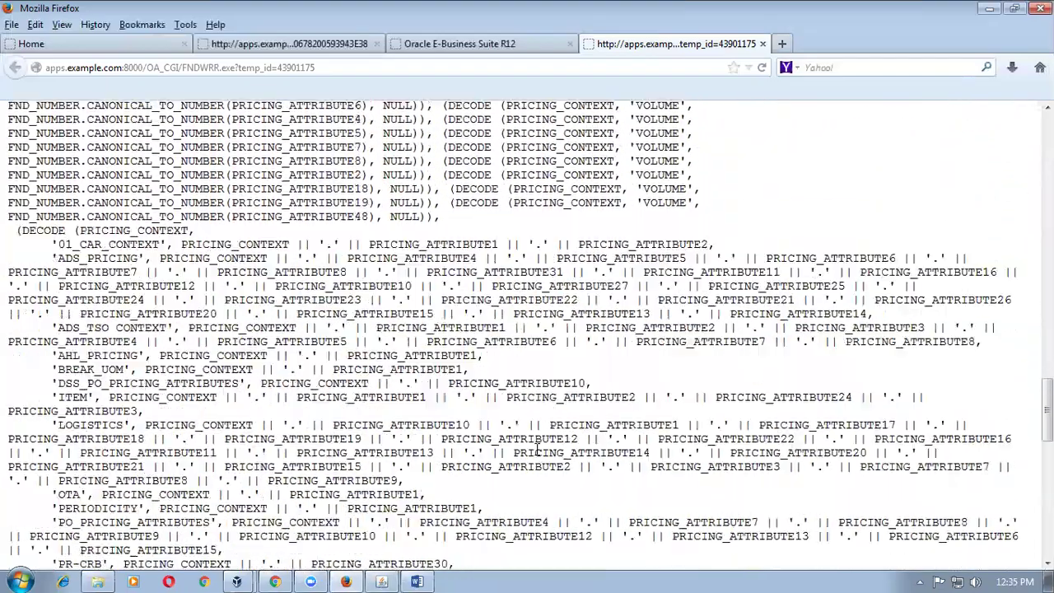
scroll(536, 449, "down", 10)
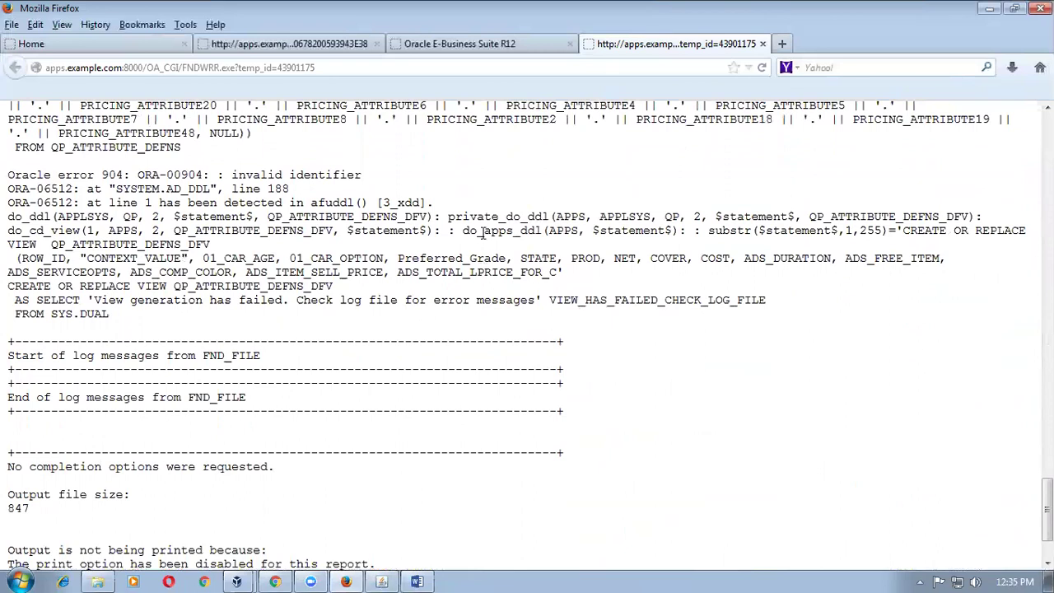
left_click_drag(483, 216, 498, 301)
left_click(502, 315)
left_click_drag(563, 301, 714, 300)
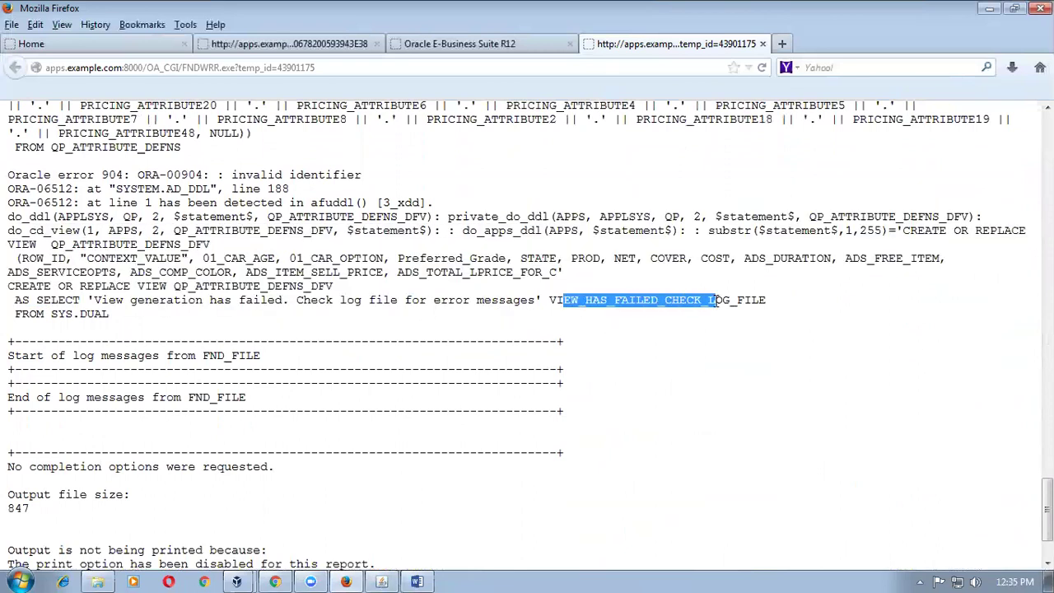
left_click(486, 330)
scroll(486, 330, "down", 2)
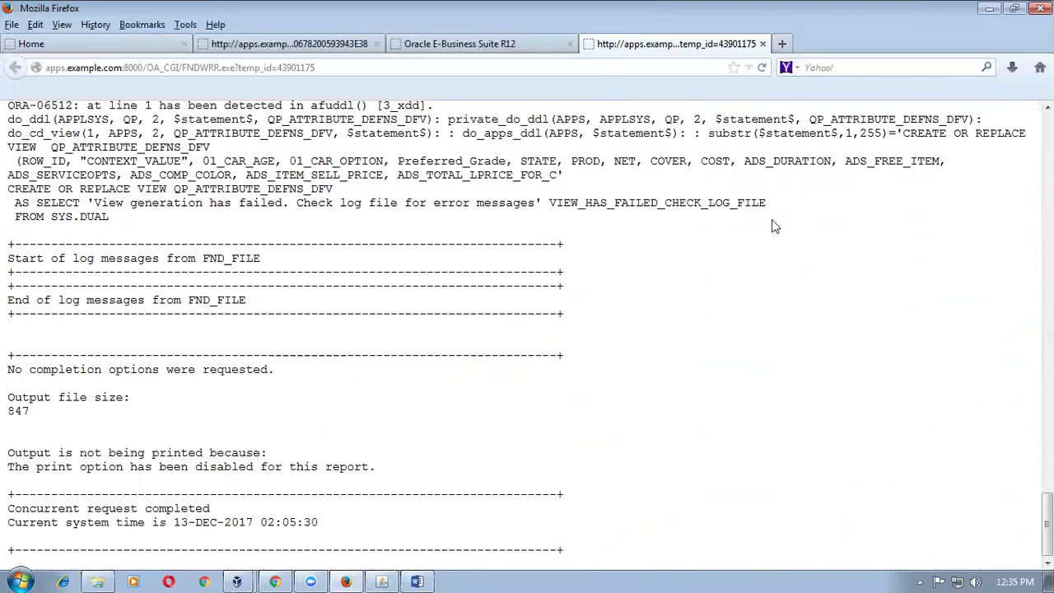
left_click(762, 43)
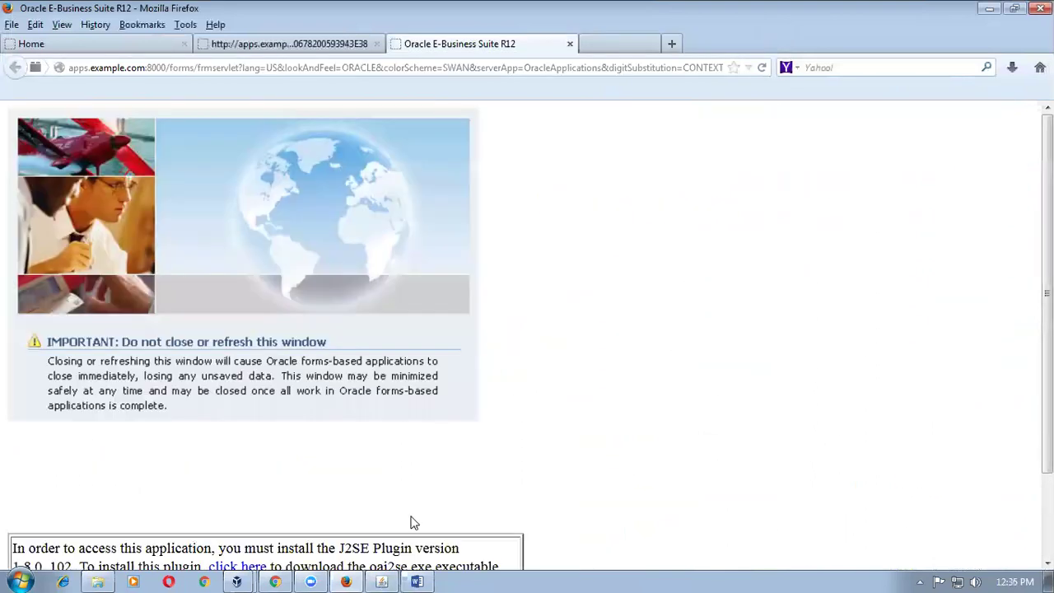
left_click(381, 581)
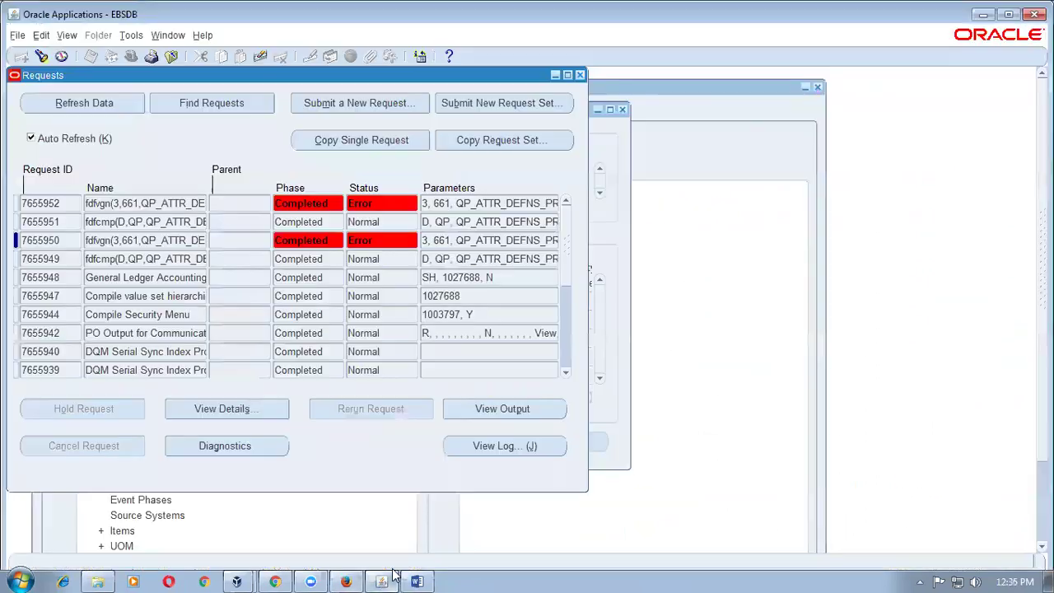
- Examine the output of the same errored request, including its generated view columns, and return to the Requests list
left_click(492, 408)
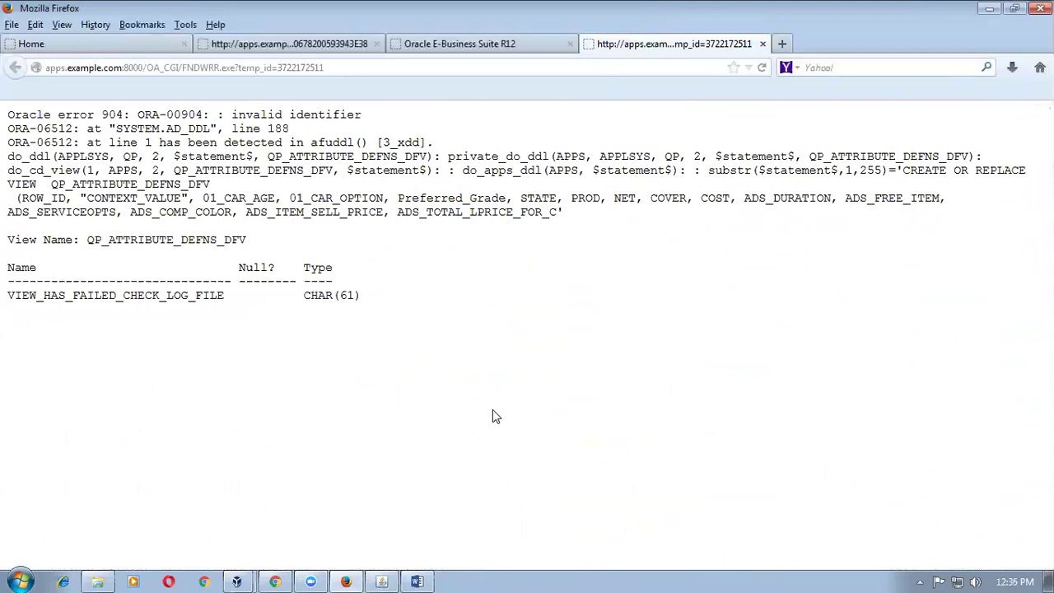
left_click_drag(18, 297, 378, 309)
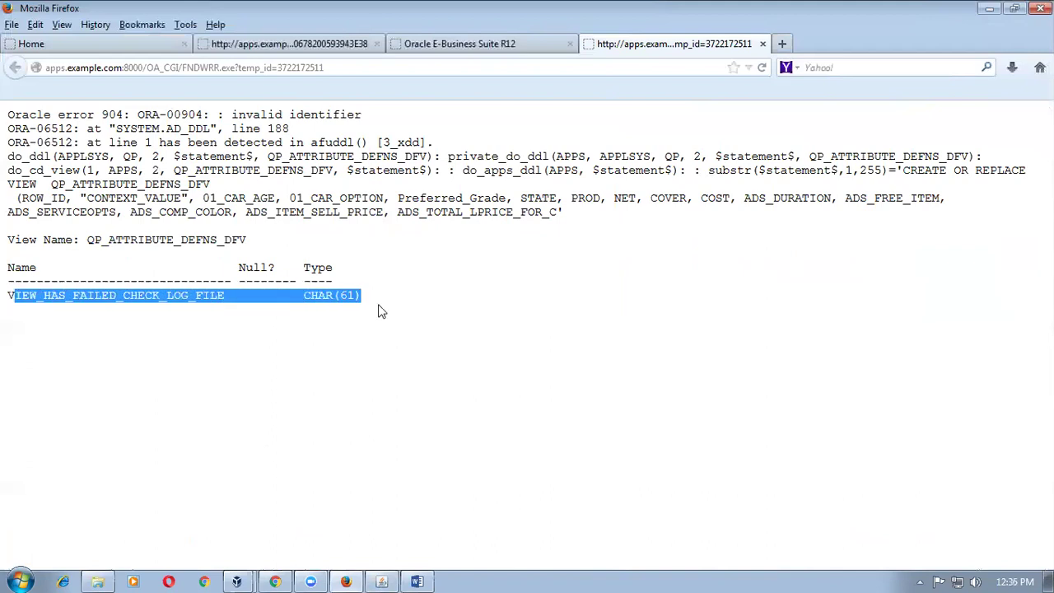
left_click(370, 357)
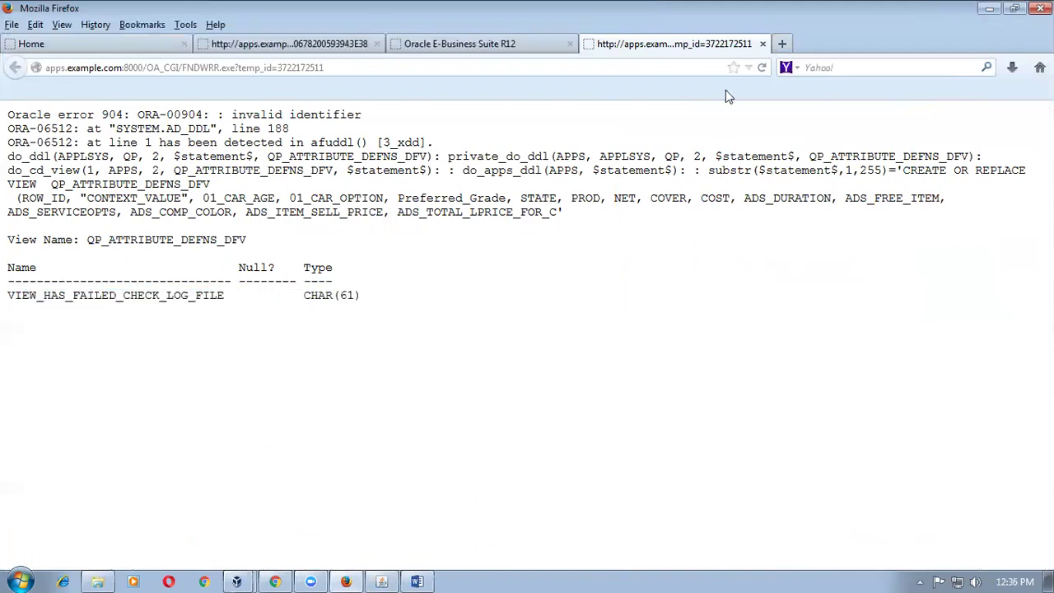
left_click(763, 44)
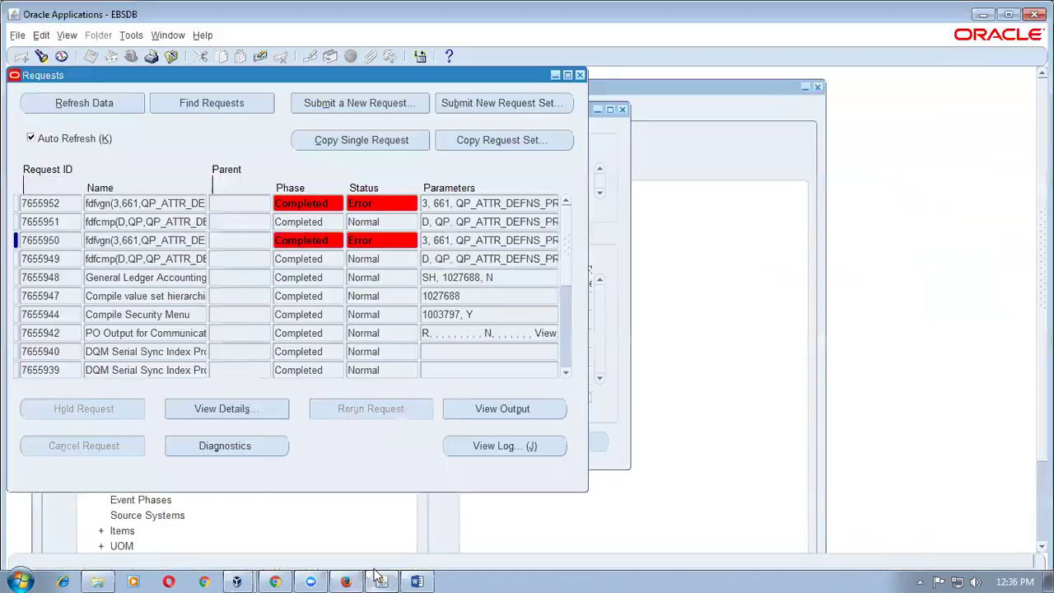
left_click(381, 581)
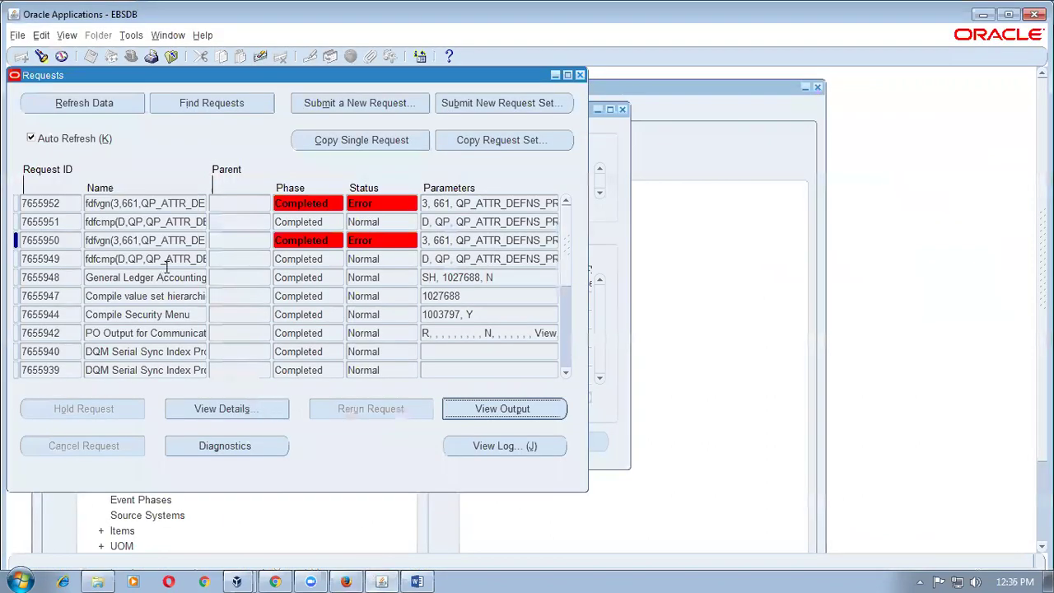
- Close the Requests window and return to the 01_CAR_AGE attribute of 01_CAR_CONTEXT in Context Setup
left_click(169, 240)
left_click(191, 259)
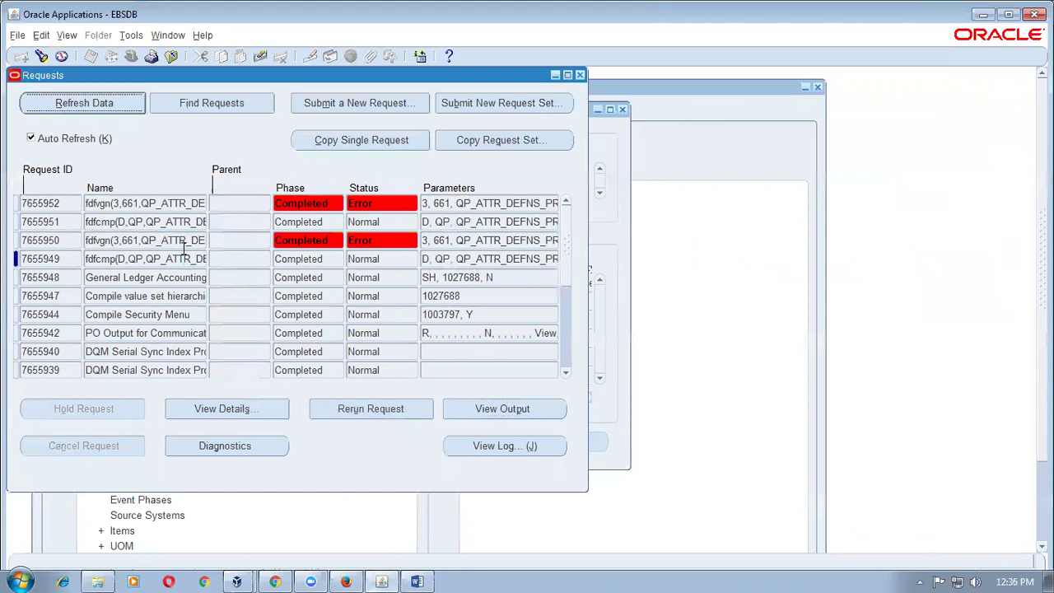
left_click(183, 239)
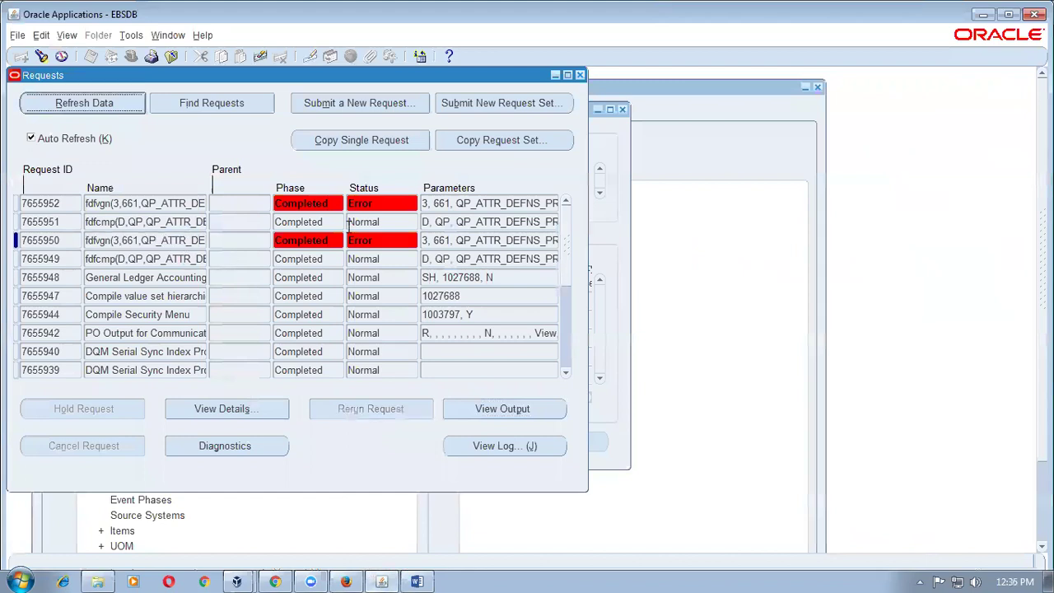
left_click(579, 76)
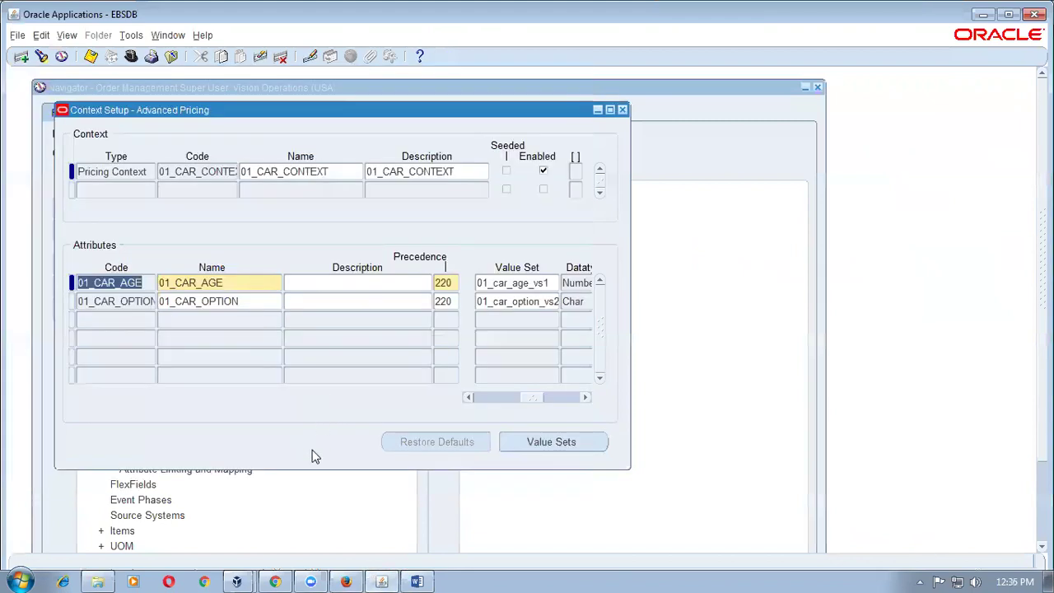
left_click(116, 173)
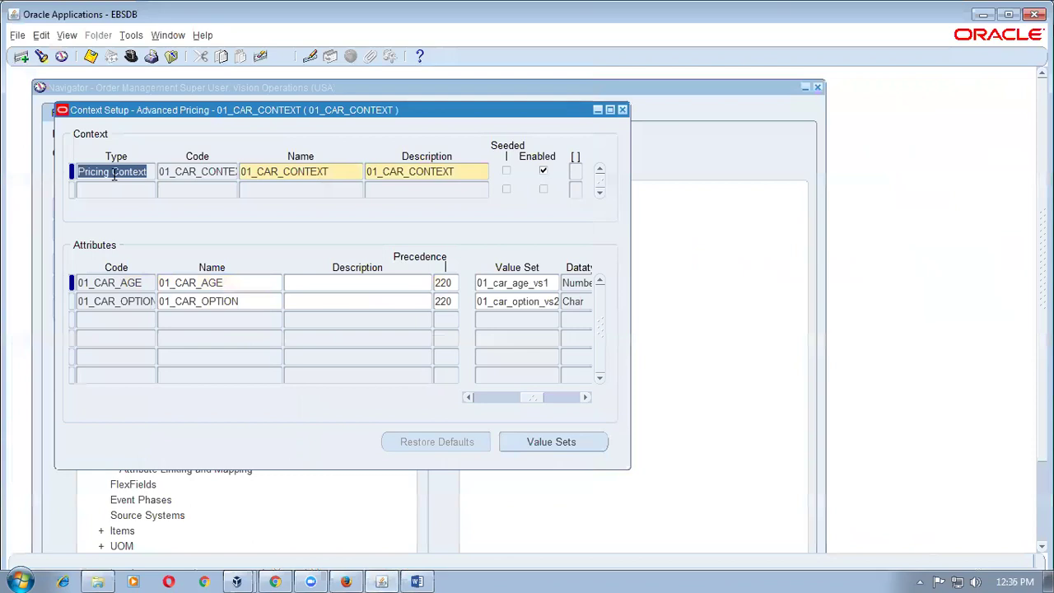
left_click(113, 284)
- Switch to the Pricing_Attribute_Management Word document and read instruction 4 on attribute linking, its navigation path, PTE and table entries
key("alt+Tab")
key("alt+Tab")
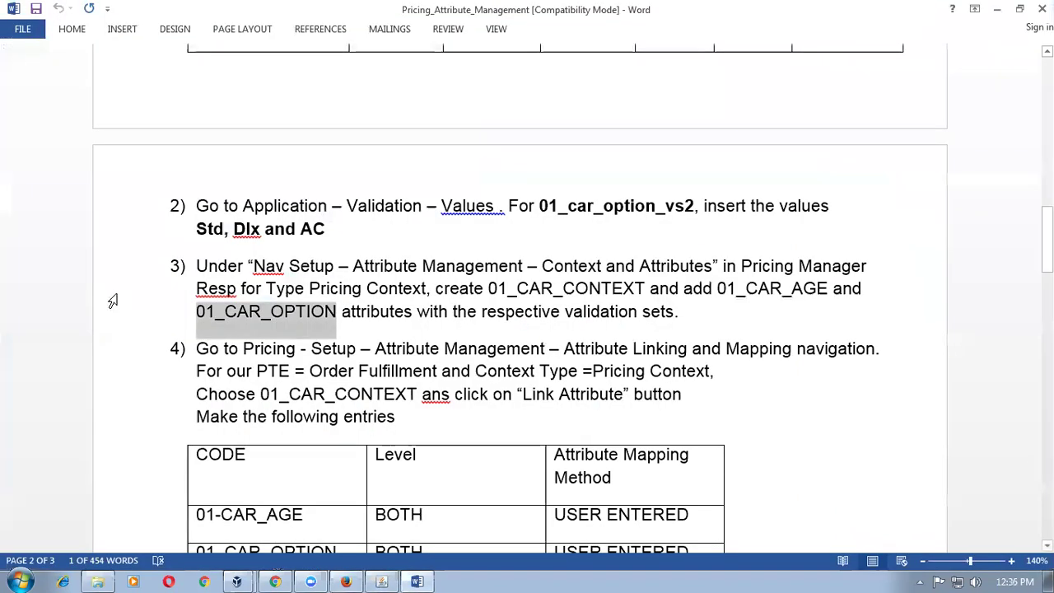
left_click(295, 371)
left_click(312, 387)
left_click(275, 350)
left_click_drag(286, 375, 293, 410)
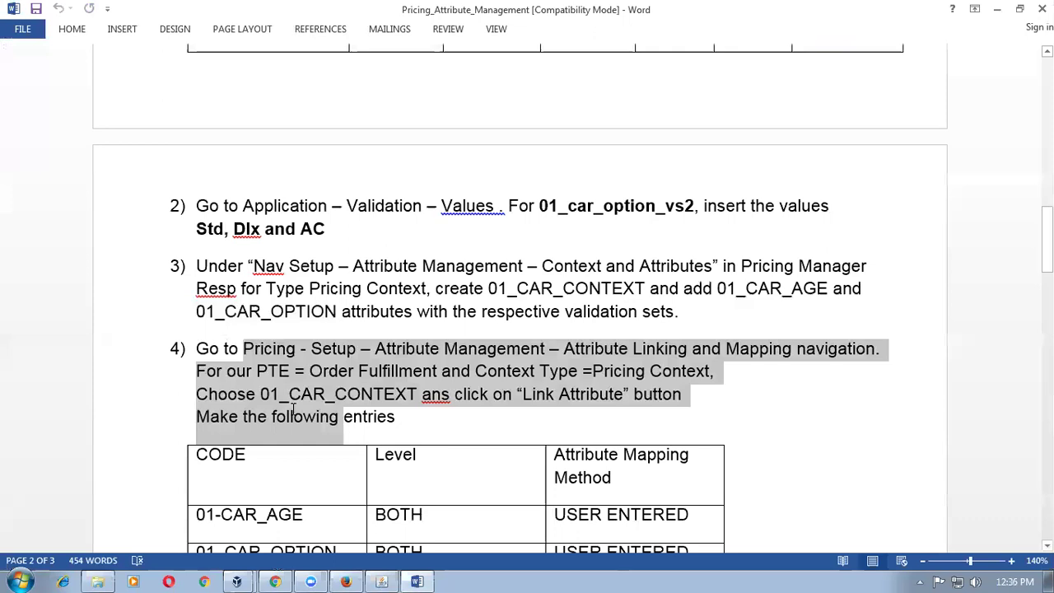
scroll(295, 411, "down", 3)
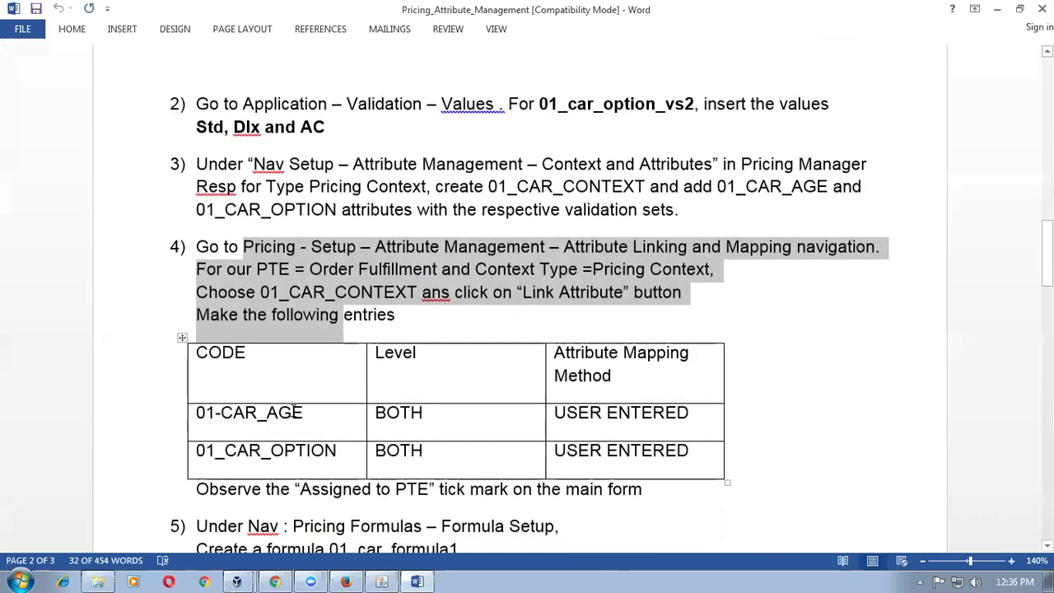
left_click(521, 320)
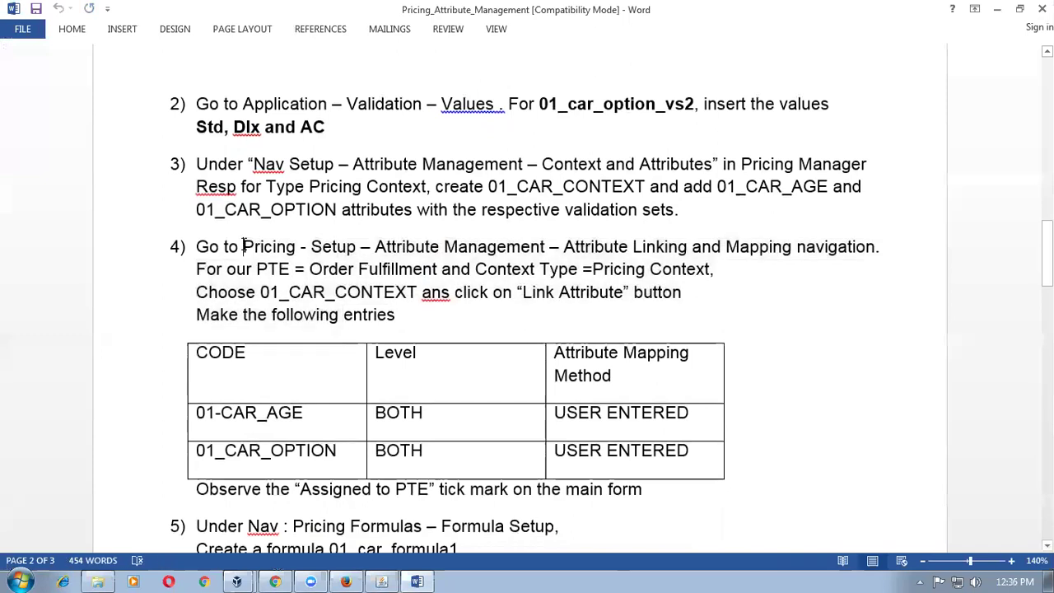
left_click_drag(541, 163, 701, 163)
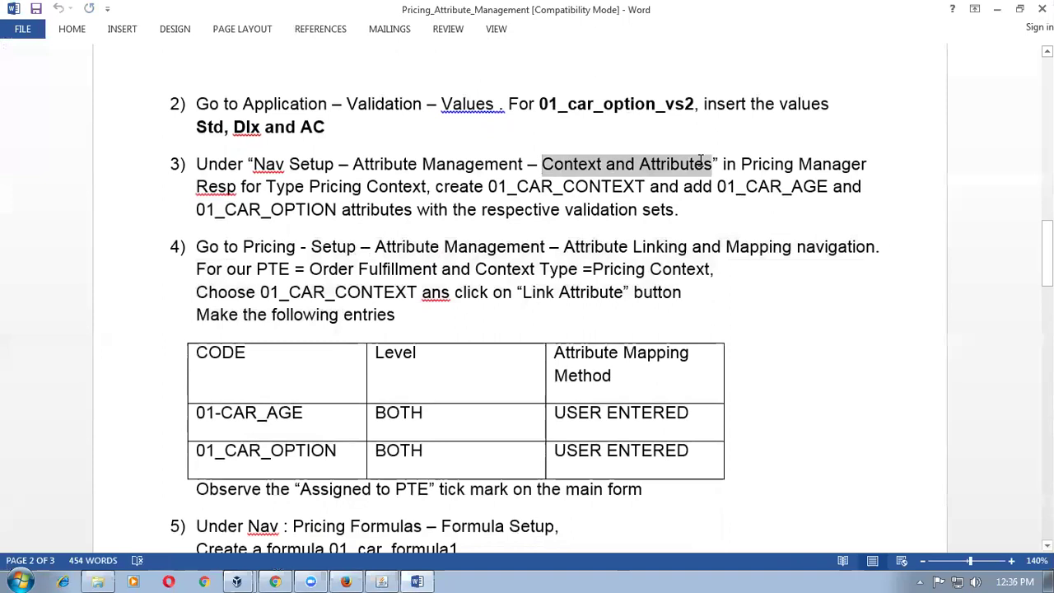
left_click_drag(242, 247, 840, 245)
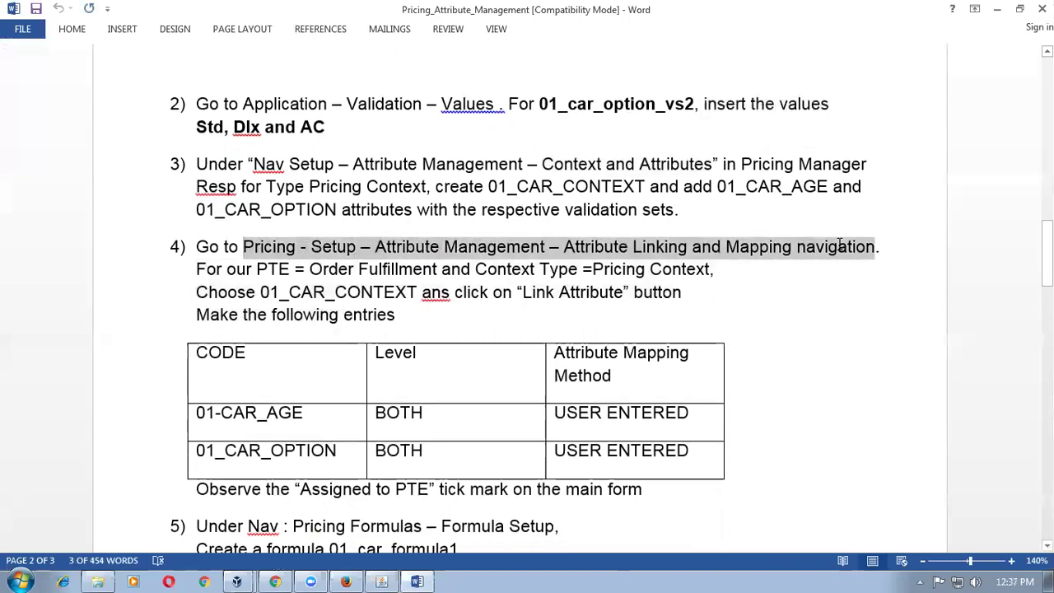
left_click_drag(256, 270, 286, 270)
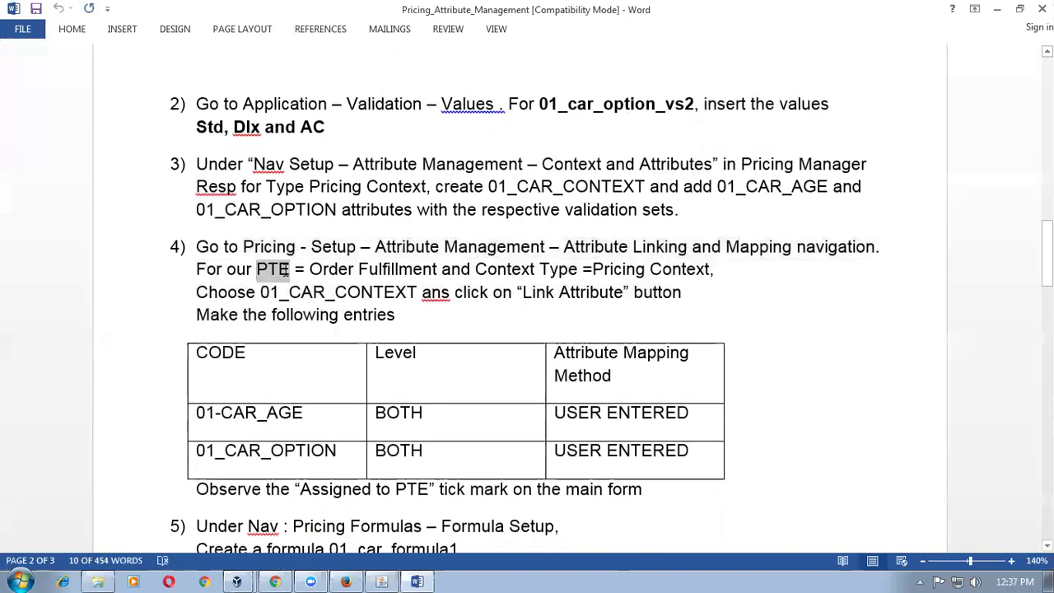
left_click_drag(311, 269, 392, 270)
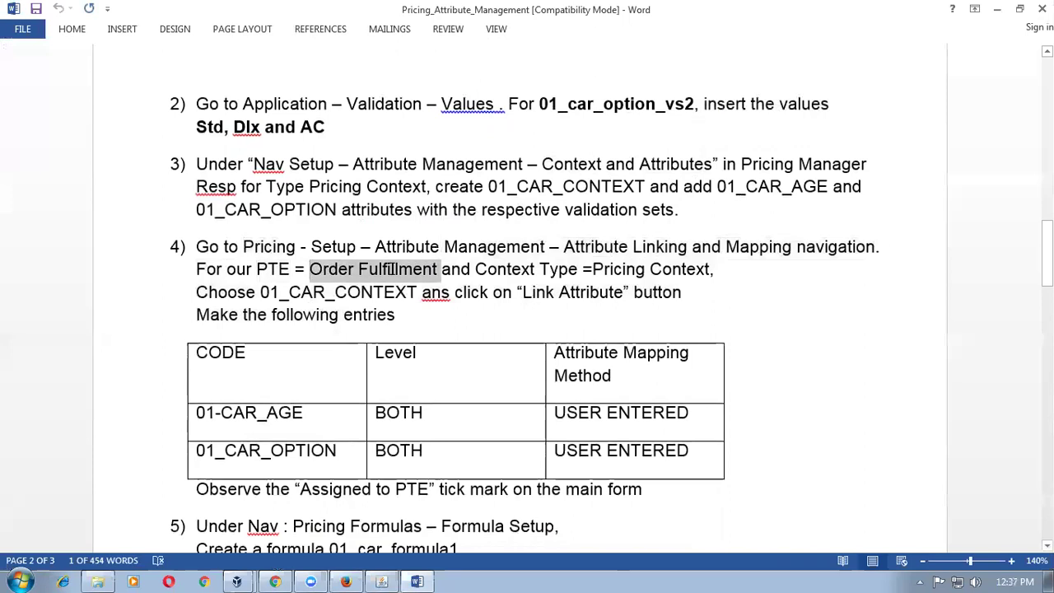
left_click_drag(311, 246, 837, 242)
- Return to Oracle Applications, close Context Setup and open Attribute Linking and Mapping under Attribute Management
key("alt+Tab")
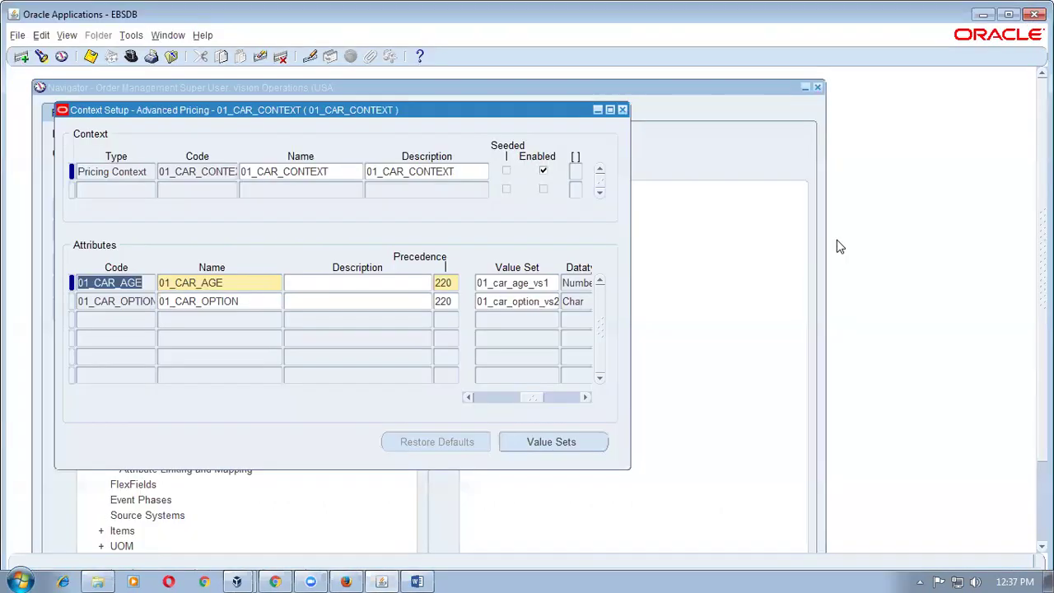
left_click(622, 109)
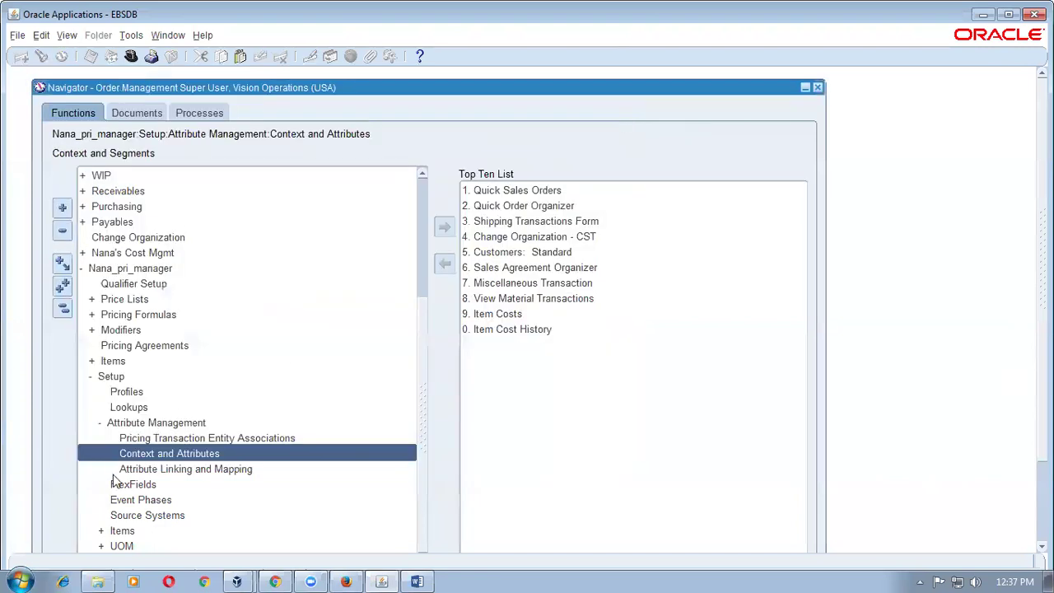
left_click(193, 472)
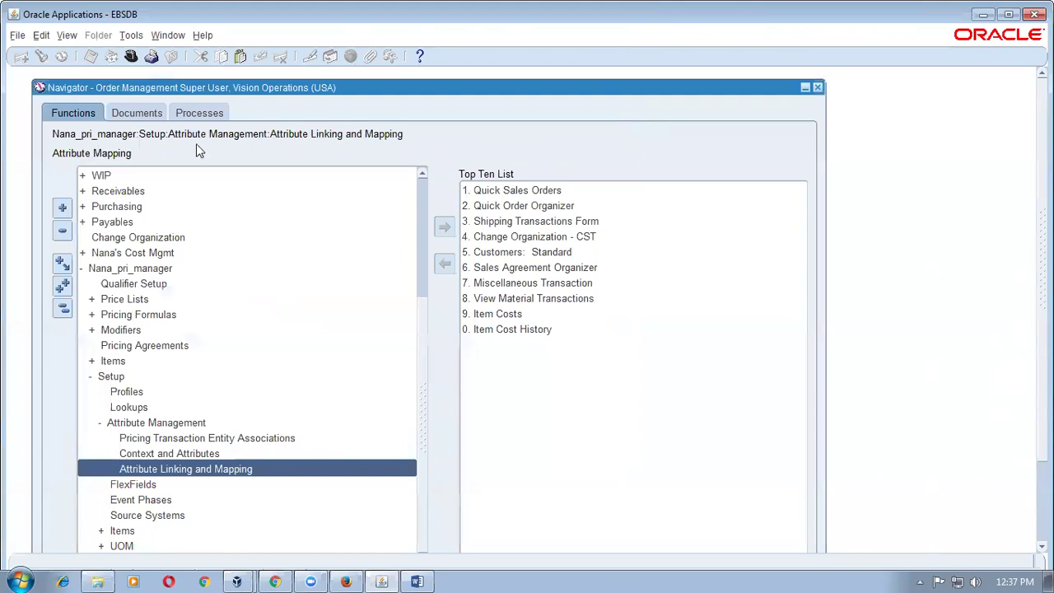
double_click(290, 470)
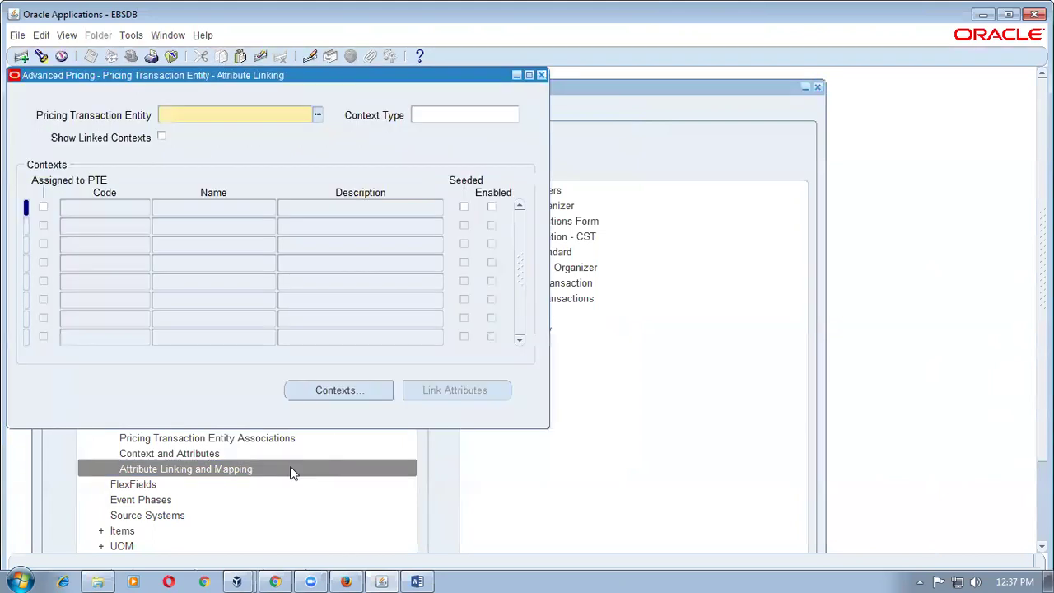
- Set the pricing transaction entity to Order Fulfillment and the context type to Pricing Context, and locate 01_CAR_CONTEXT among the contexts
left_click(318, 116)
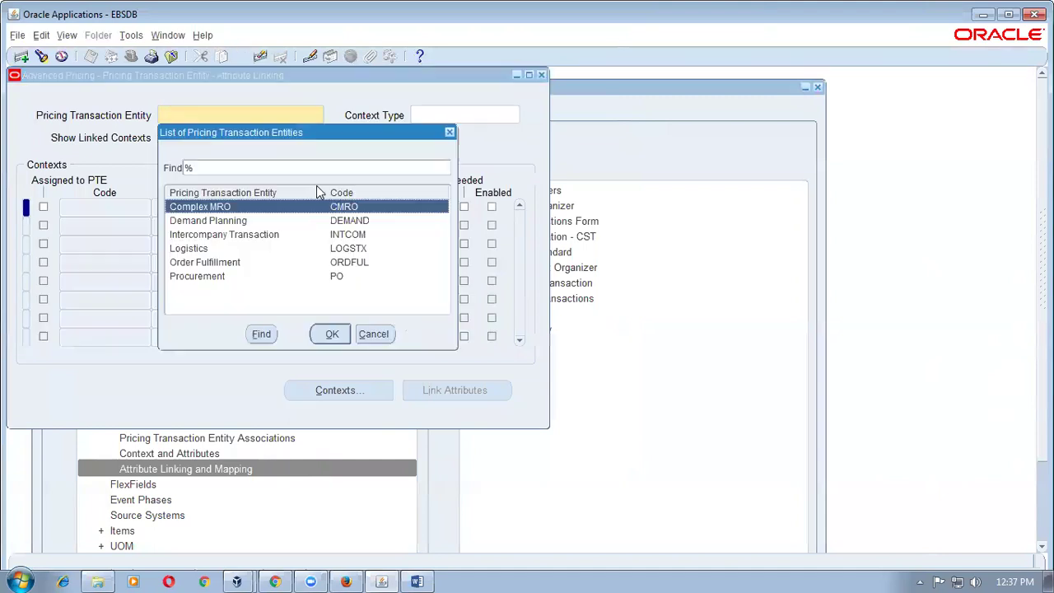
left_click(202, 264)
left_click(325, 338)
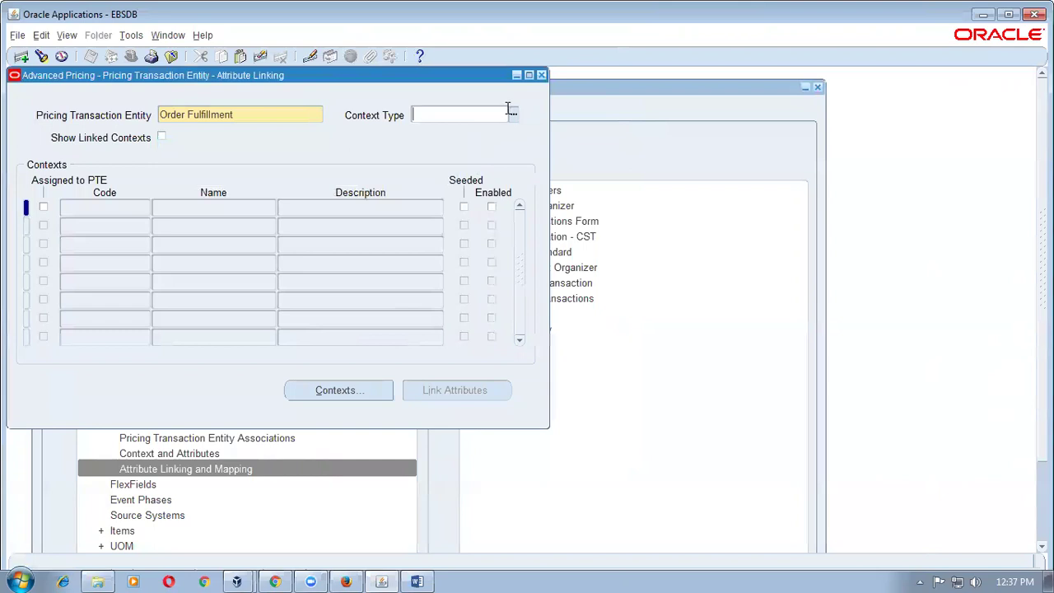
left_click(513, 115)
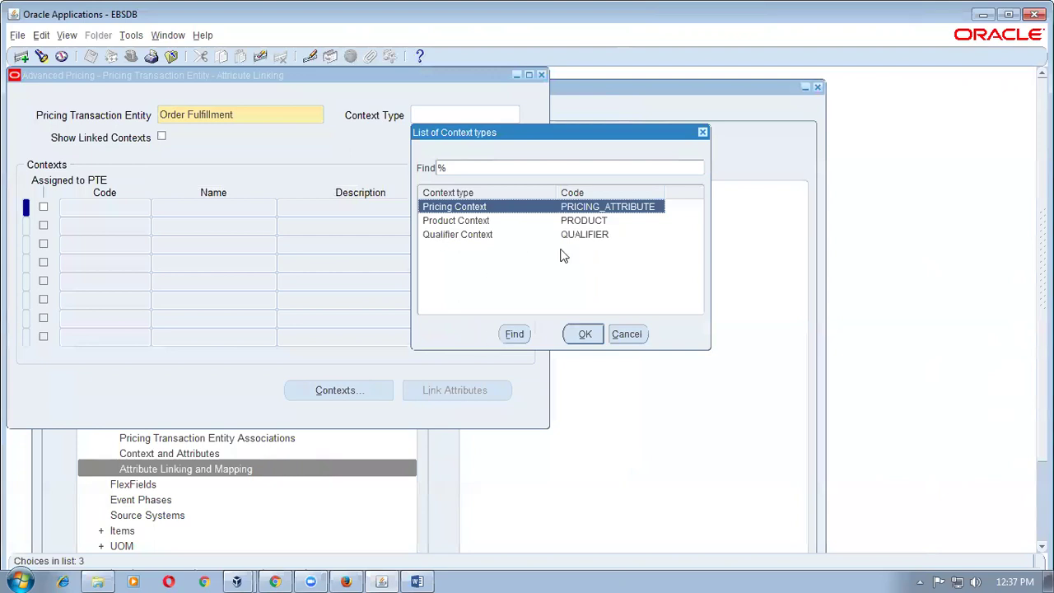
left_click(584, 333)
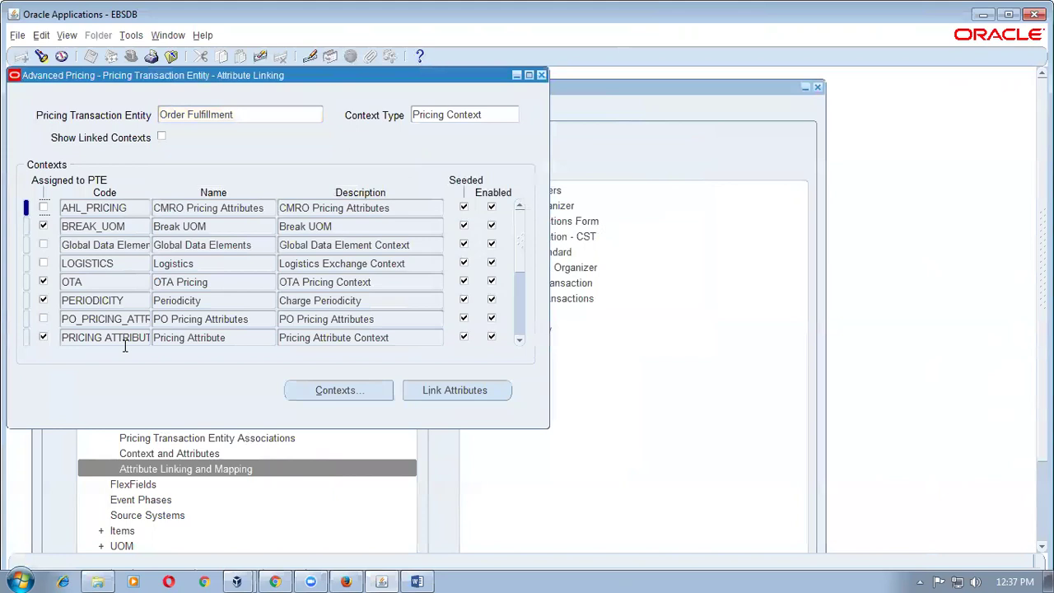
left_click_drag(519, 262, 519, 306)
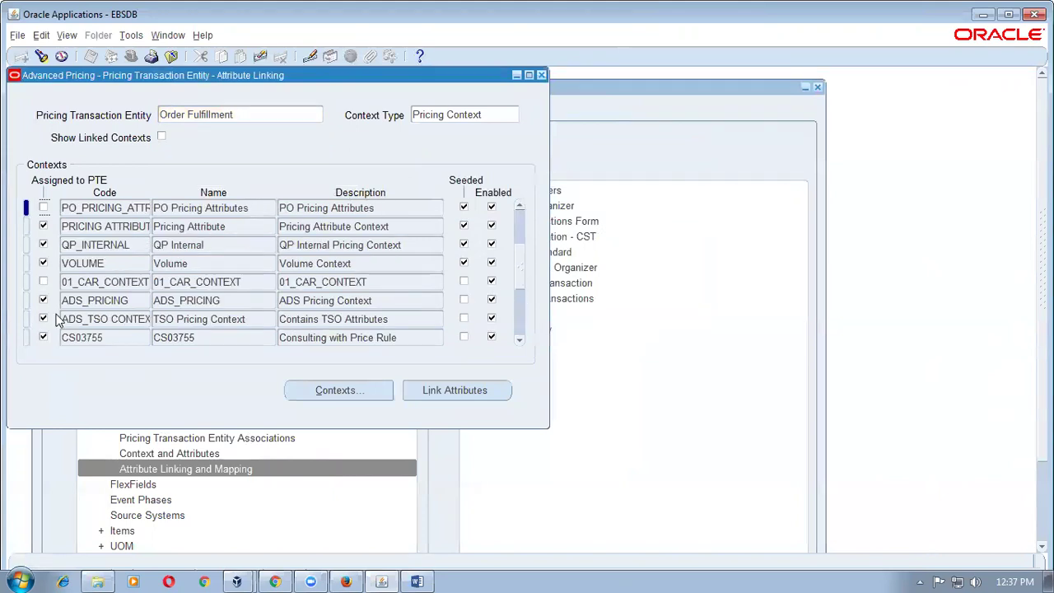
- Select 01_CAR_CONTEXT, check the linking instruction in the Pricing_Attribute_Management Word document, and open the context's Link Attributes window in Oracle Applications
left_click(104, 282)
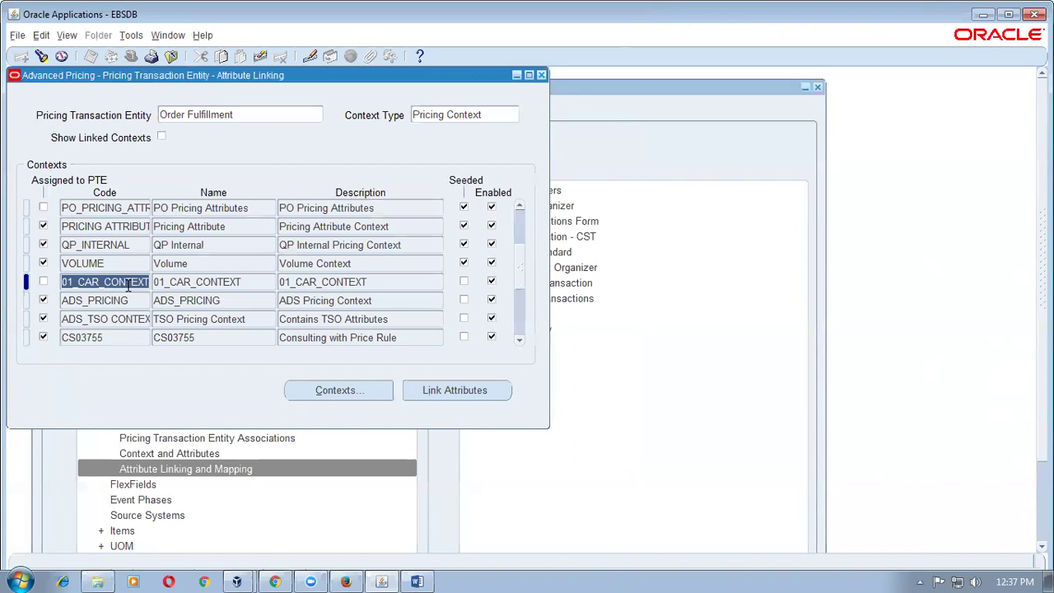
left_click(44, 286)
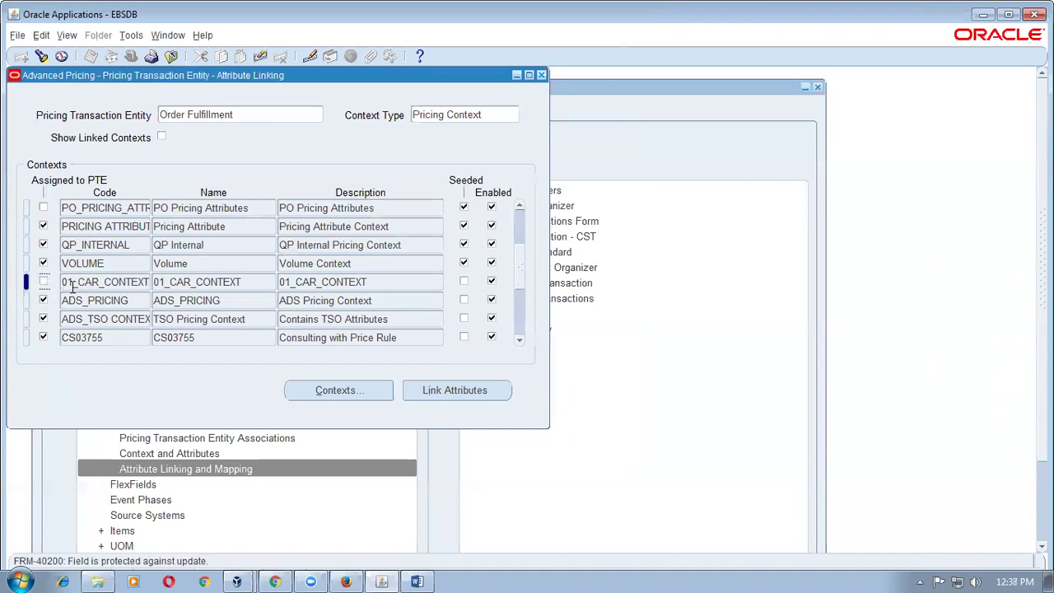
left_click(116, 279)
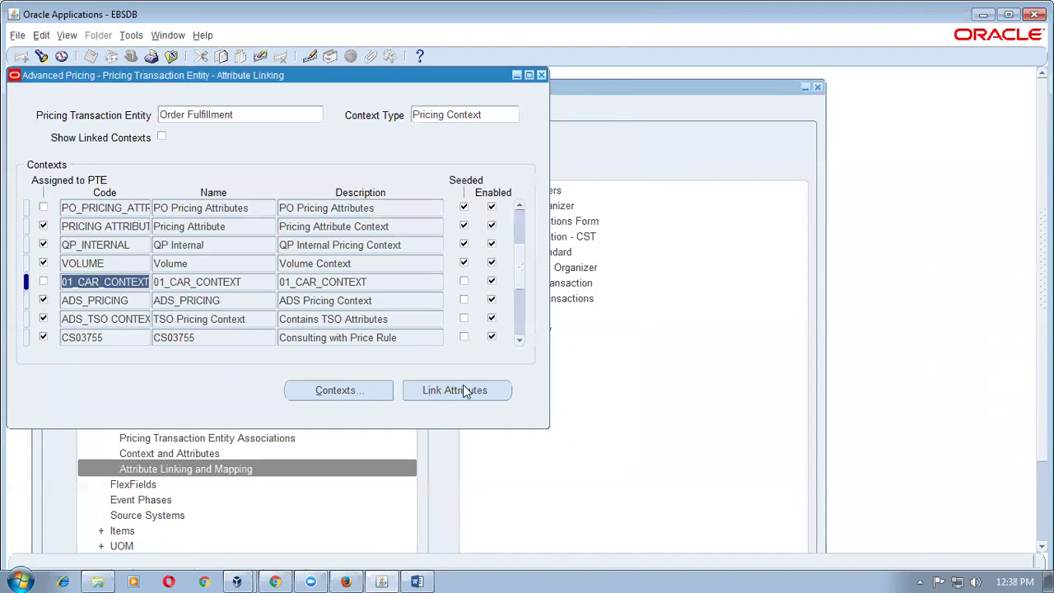
key("alt+Tab")
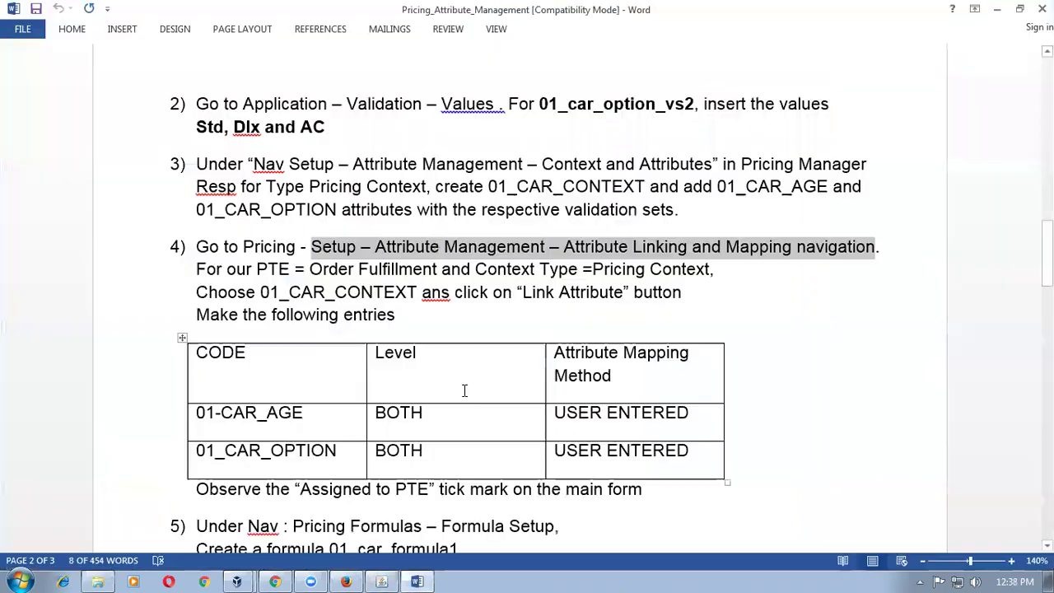
left_click(466, 426)
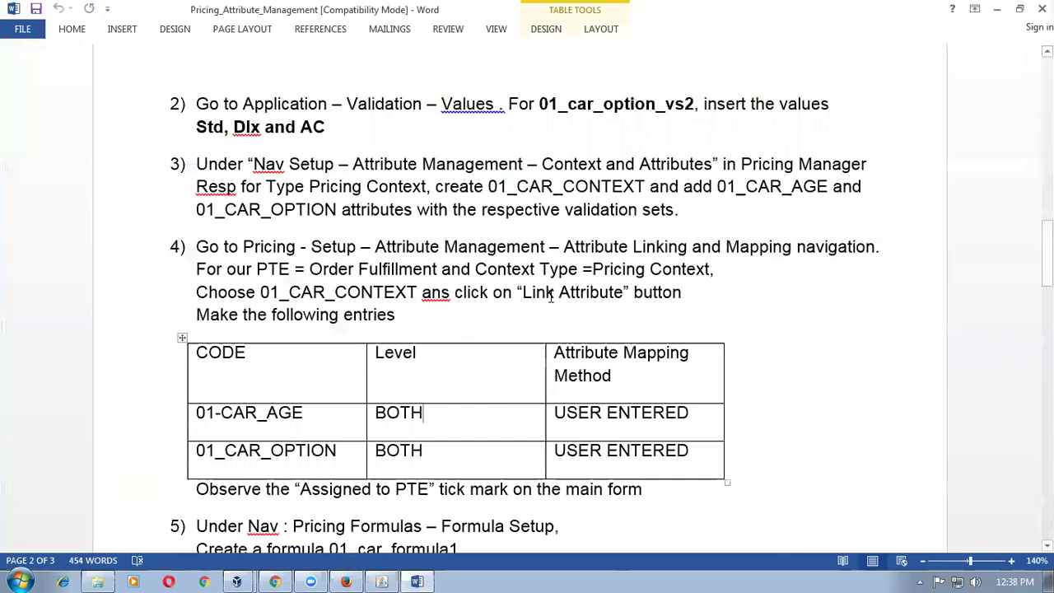
left_click_drag(551, 294, 576, 294)
key("alt+Tab")
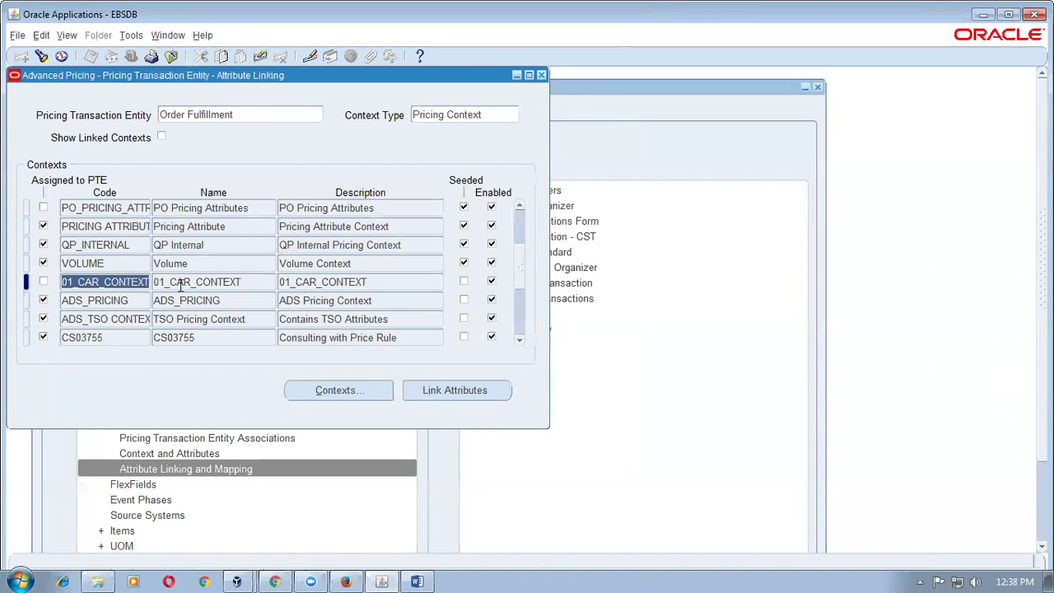
left_click(460, 392)
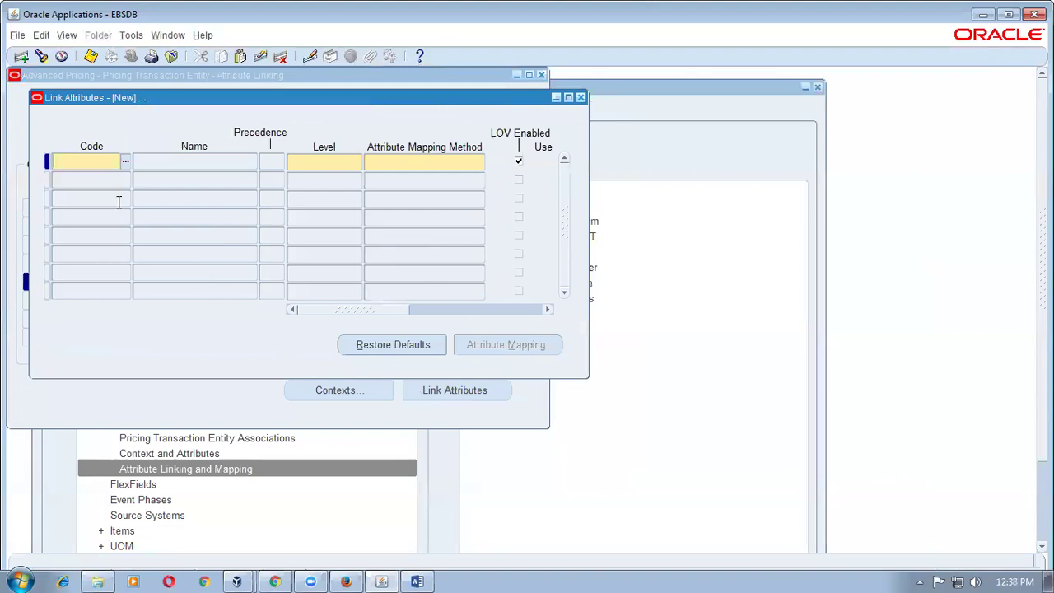
- Add 01_CAR_AGE from the list of attributes as the first linked attribute of 01_CAR_CONTEXT
left_click(125, 162)
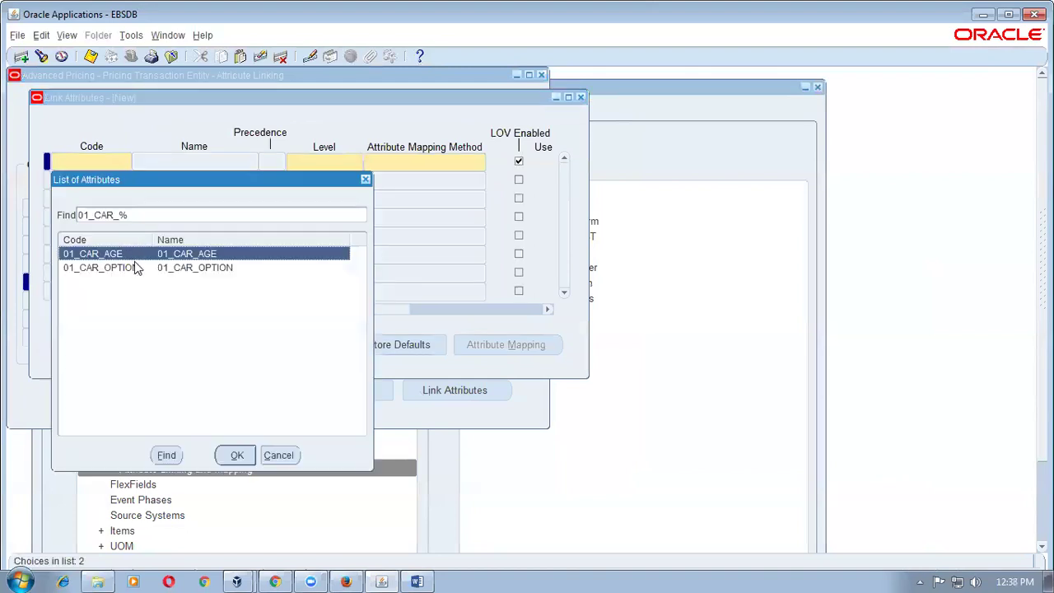
key("alt+Tab")
key("alt+Tab")
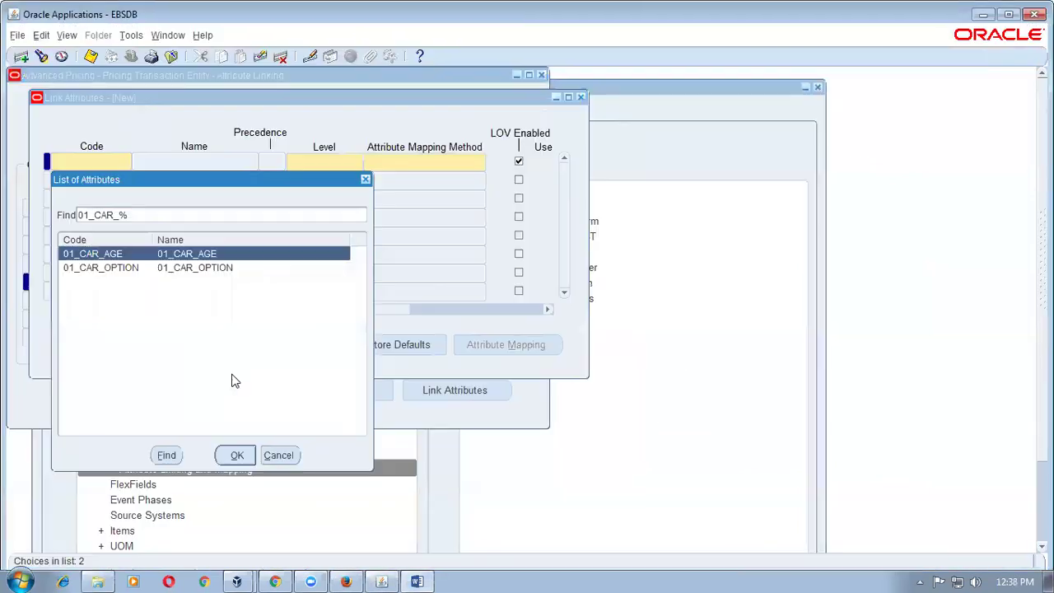
left_click(233, 453)
key("alt+Tab")
key("alt+Tab")
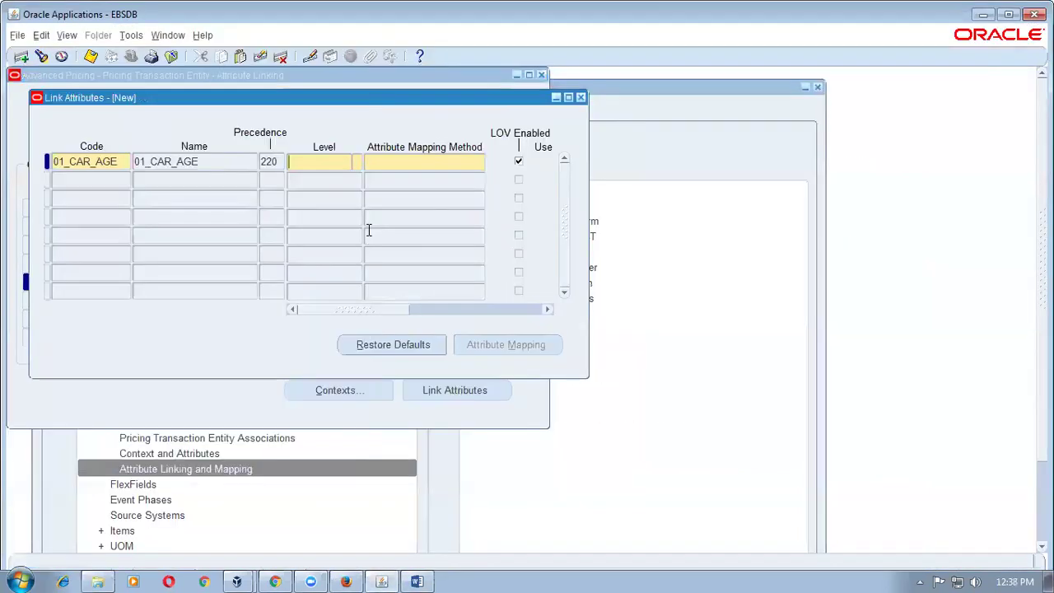
- Set the level of the 01_CAR_AGE attribute to BOTH, covering order header and order line sourcing
left_click(357, 161)
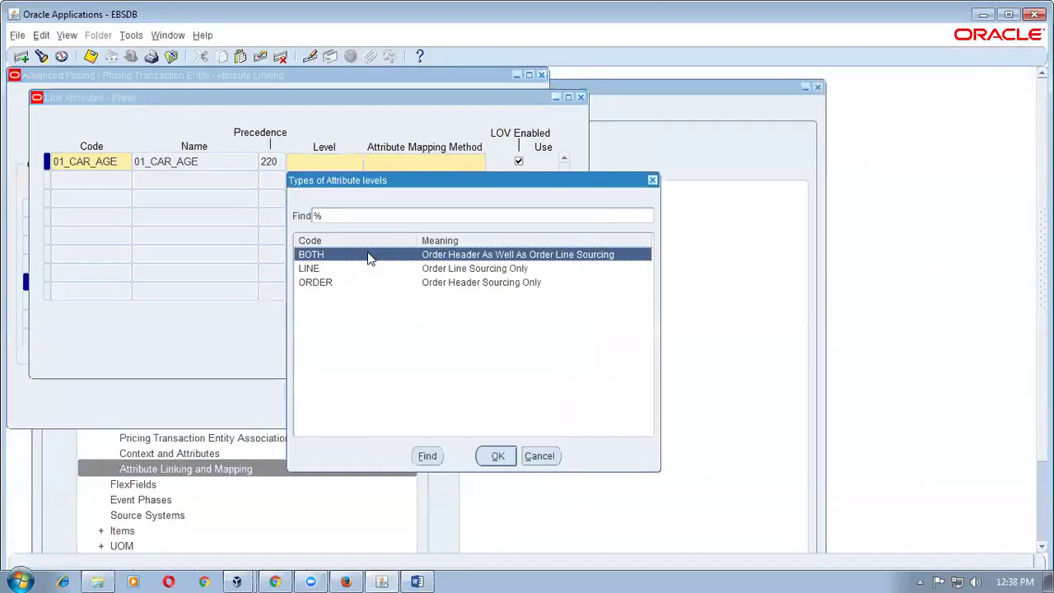
left_click(326, 270)
left_click(327, 282)
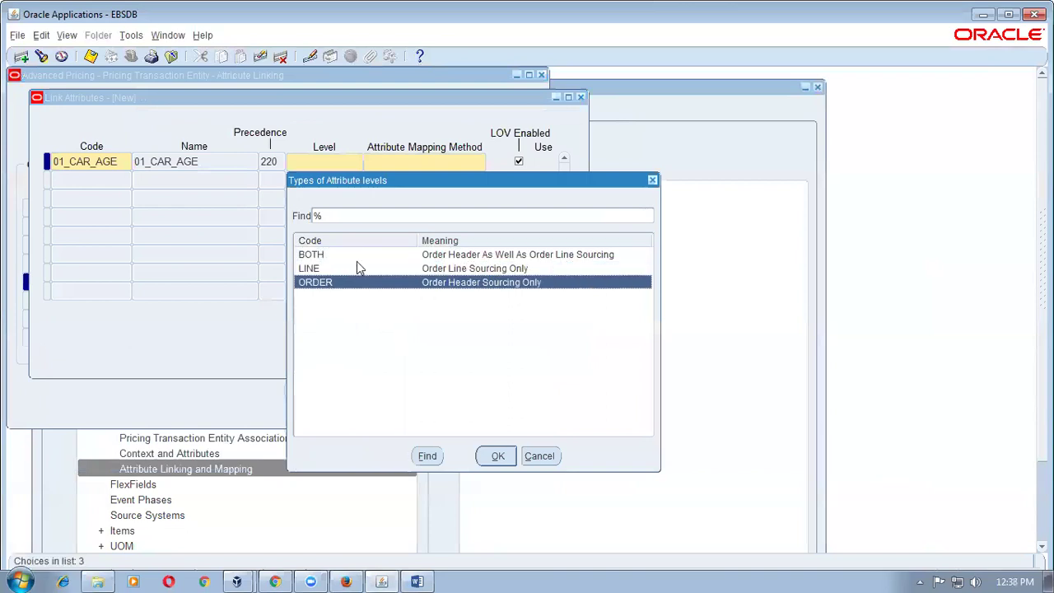
left_click(409, 254)
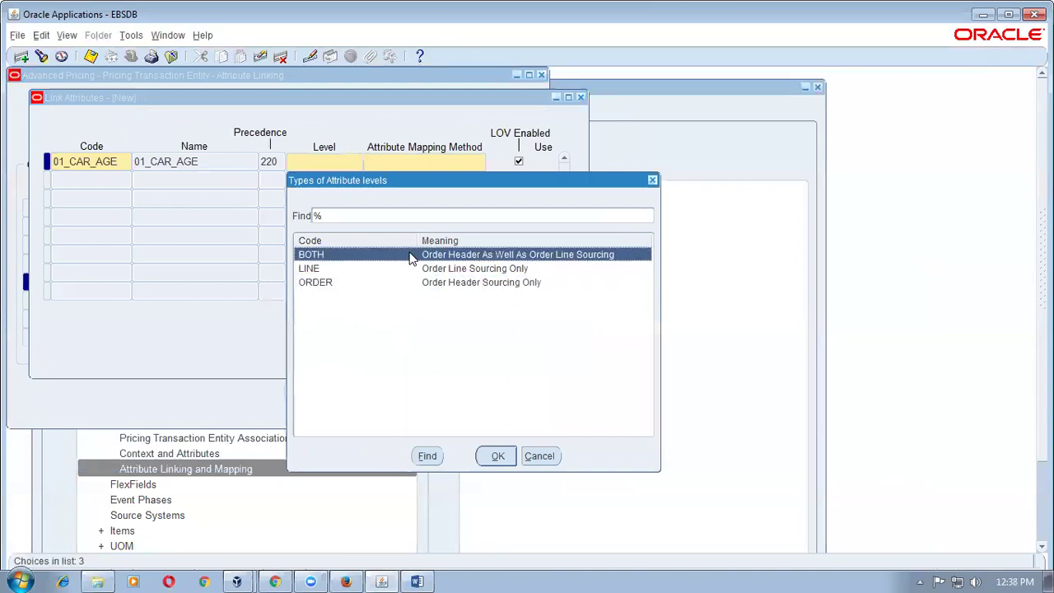
left_click(485, 457)
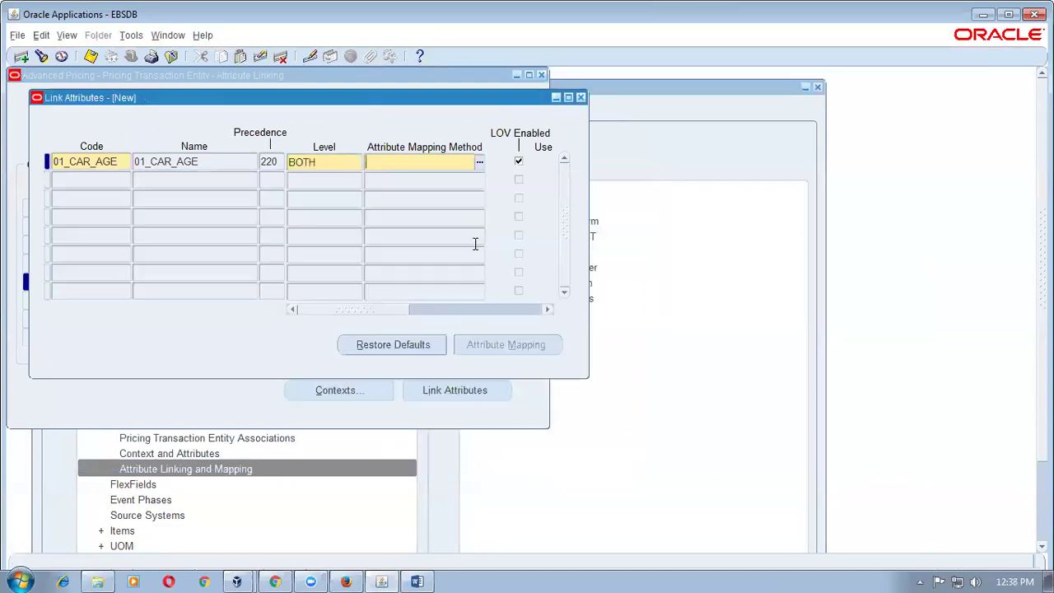
- Check the mapping method in the Word instructions and set 01_CAR_AGE's attribute mapping method to USER ENTERED
key("alt+Tab")
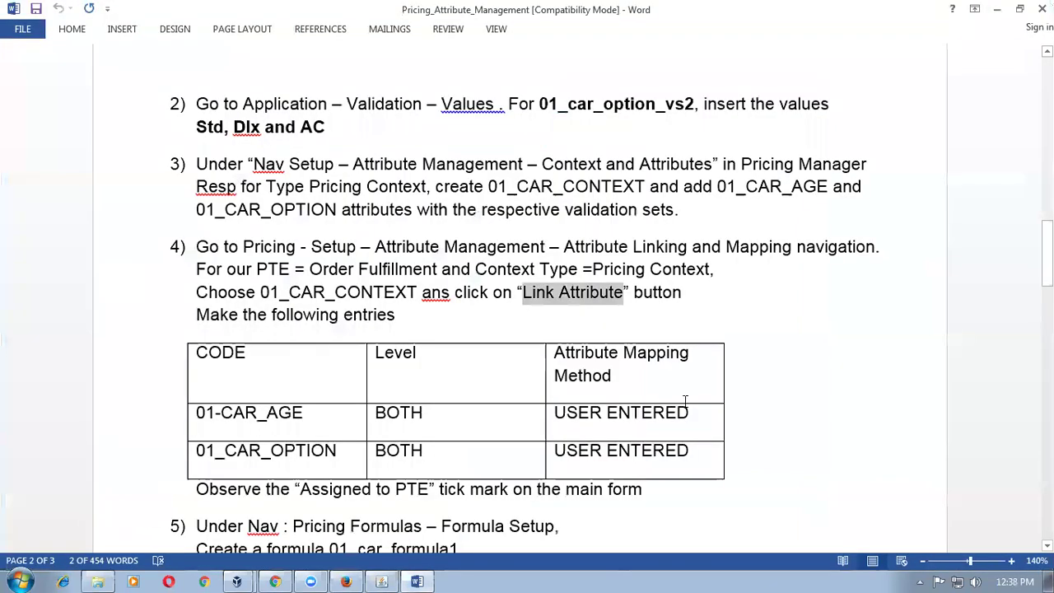
key("alt+Tab")
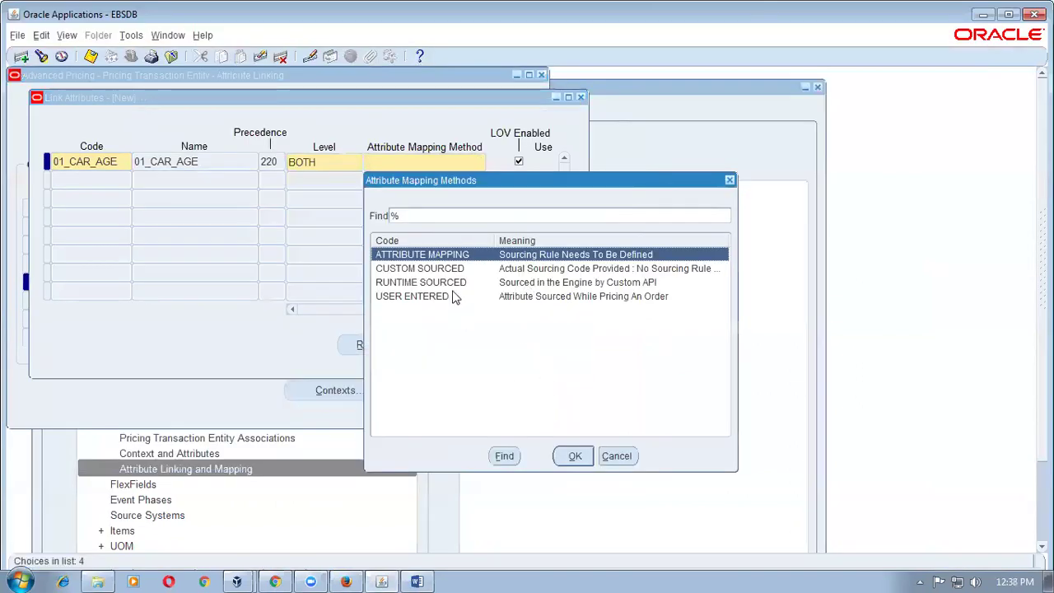
left_click(420, 296)
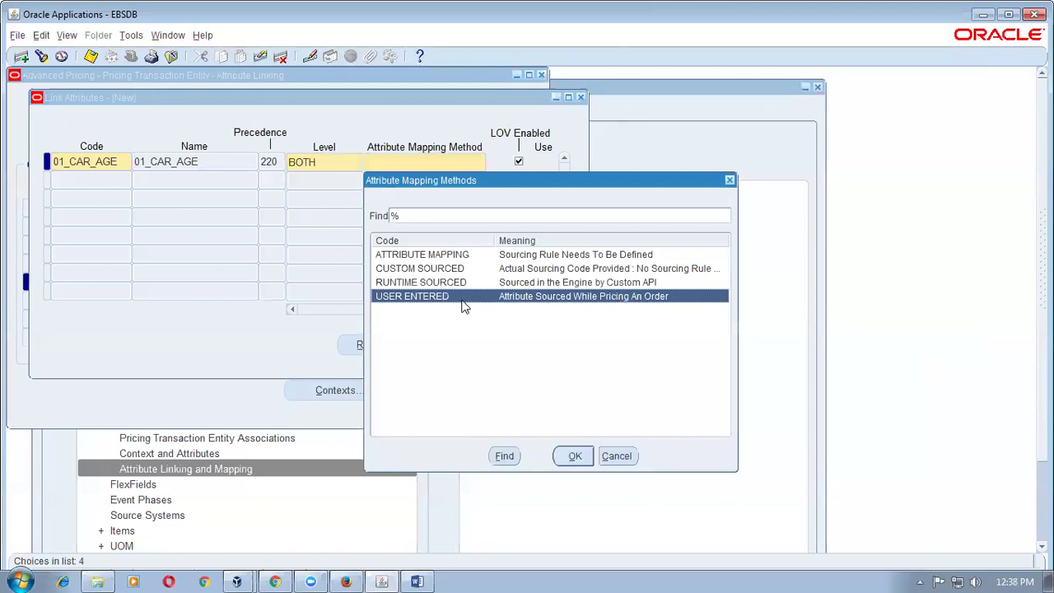
left_click(575, 455)
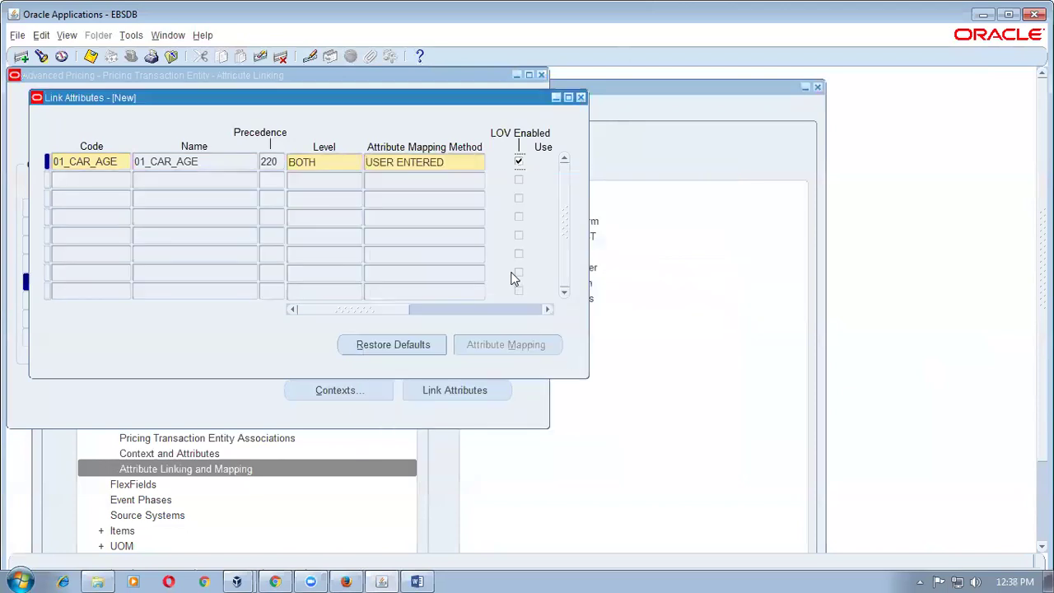
- Add 01_CAR_OPTION as the second linked attribute with level BOTH and attribute mapping method USER ENTERED
left_click(77, 181)
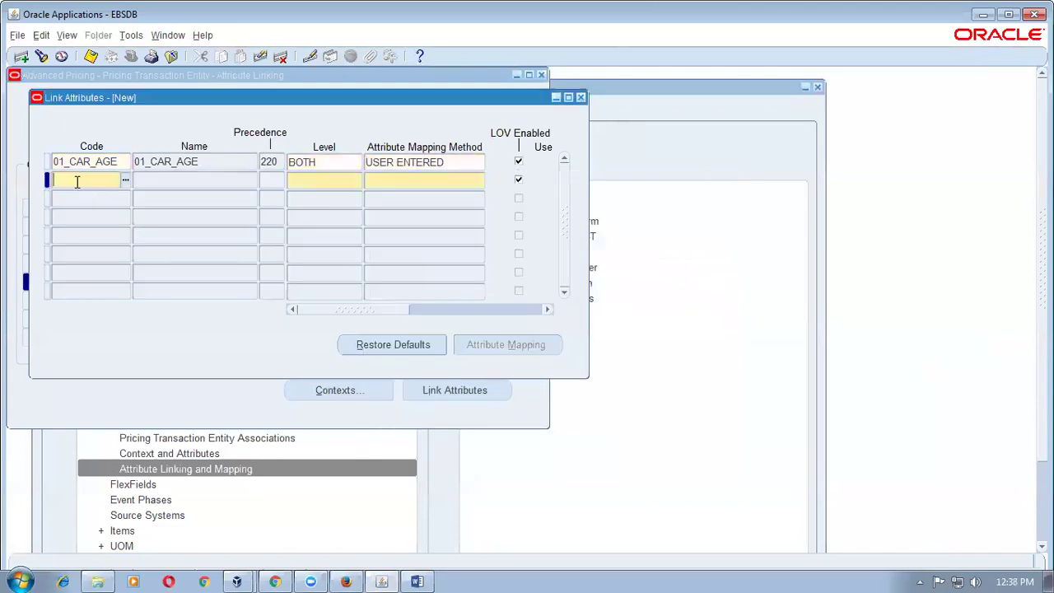
left_click(124, 181)
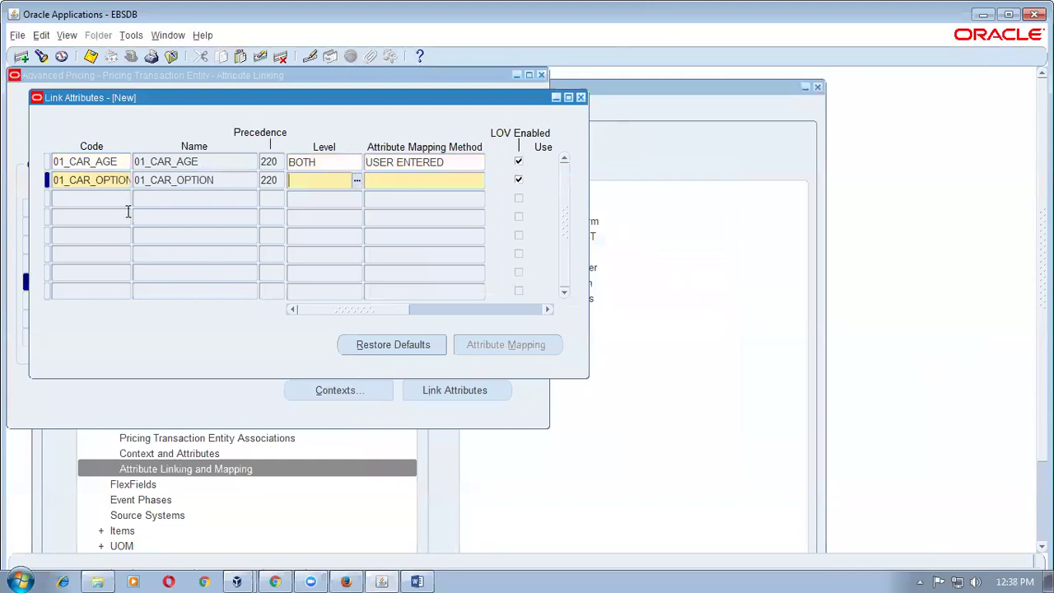
left_click(356, 180)
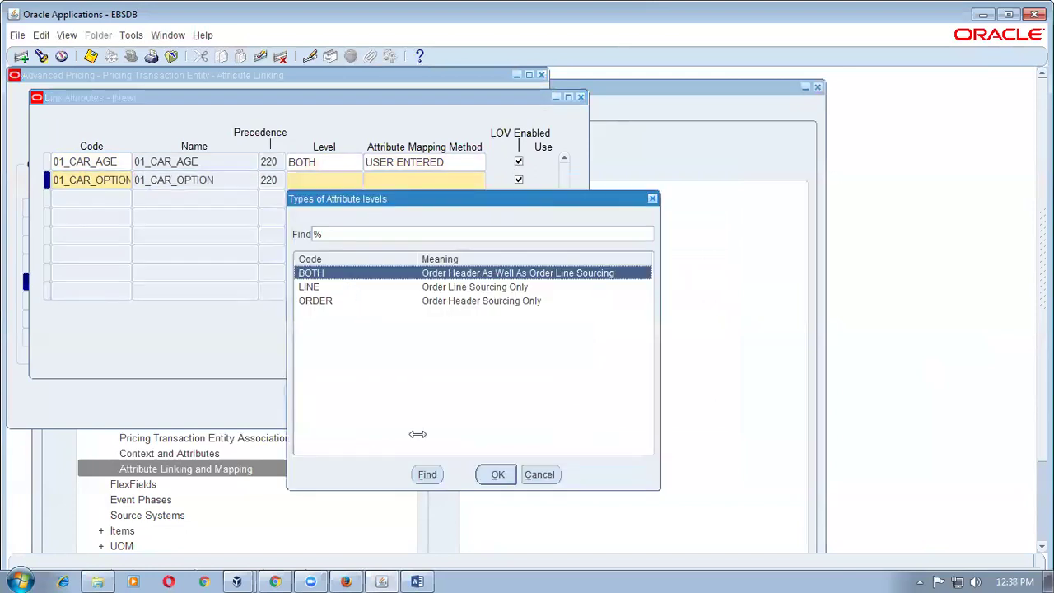
left_click(495, 476)
left_click(479, 180)
left_click(504, 289)
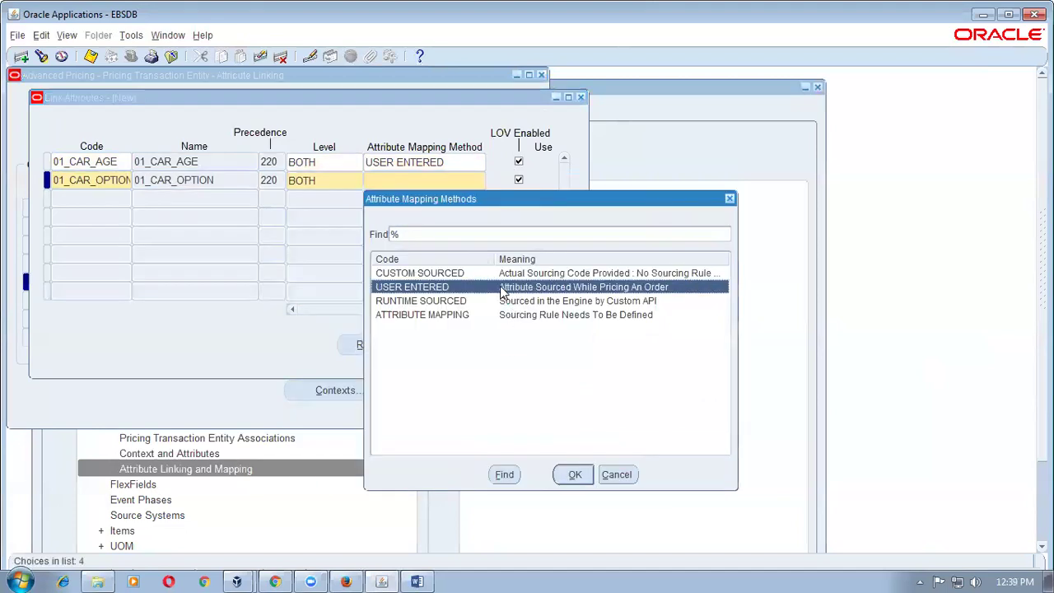
left_click(575, 474)
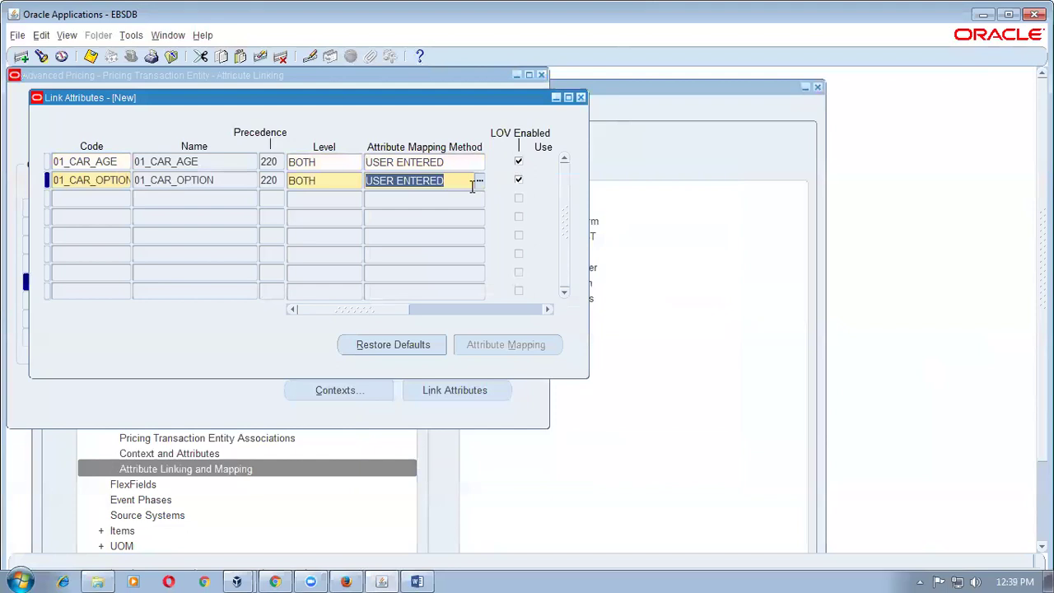
- Save the linked attributes, close Link Attributes and check the Assigned to PTE mark of 01_CAR_CONTEXT
key("ctrl+s")
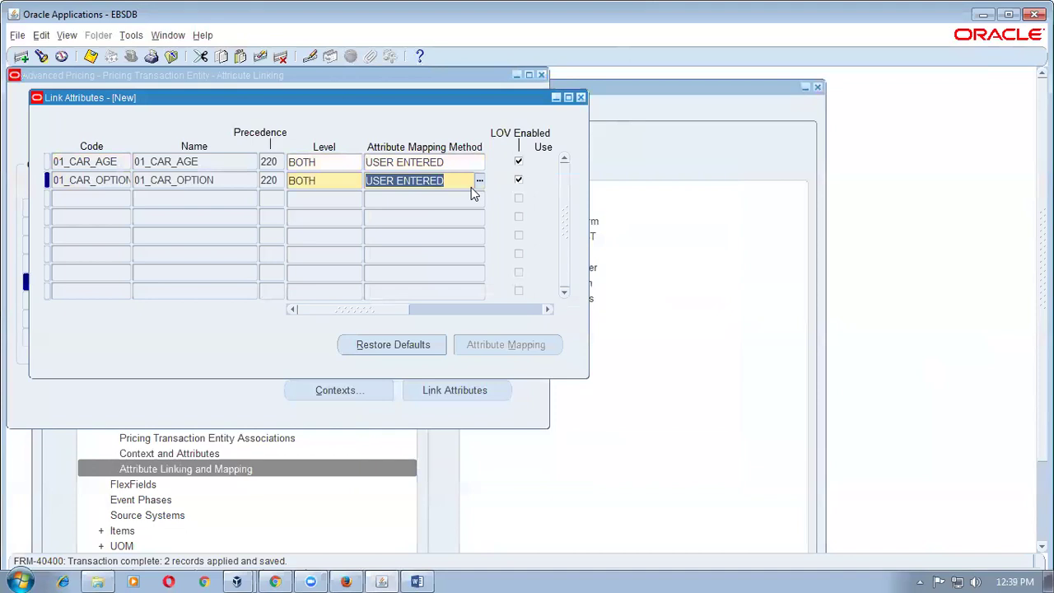
left_click(581, 98)
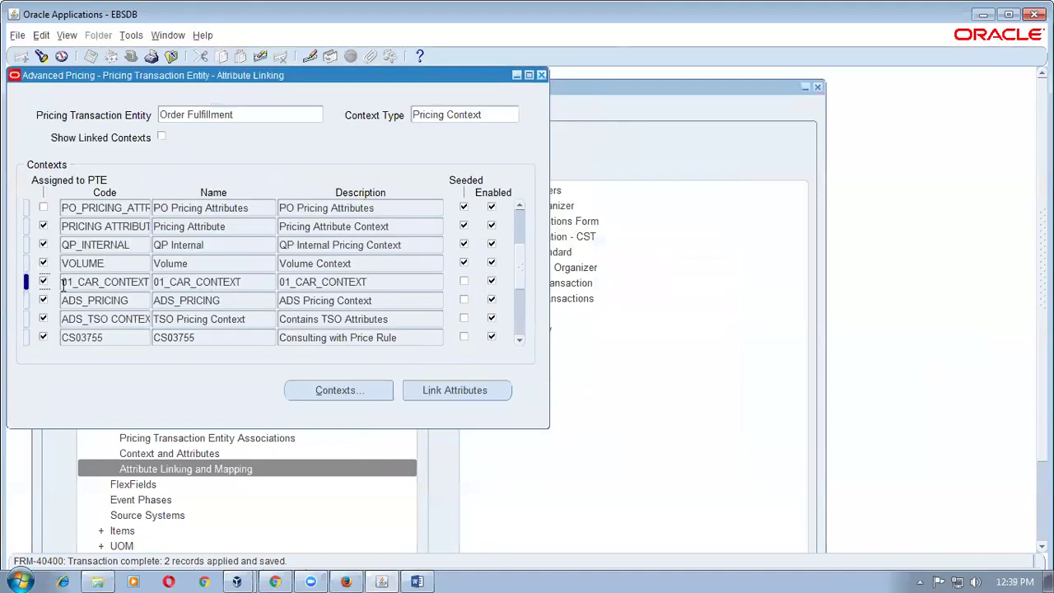
left_click(125, 282)
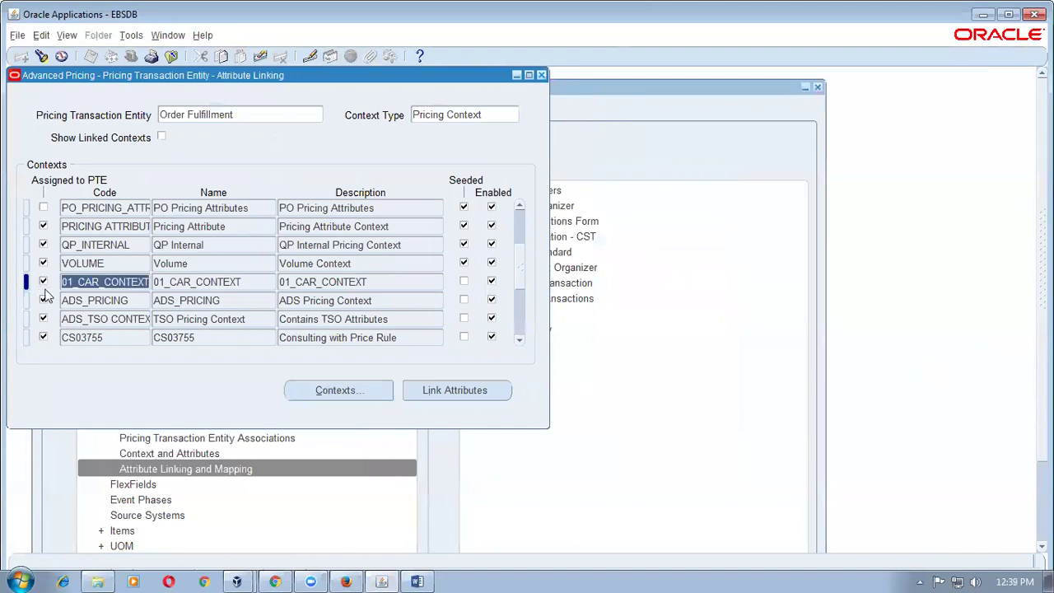
- Switch to the Word document, review instruction 4 and read instruction 5 on the formula setup navigation path and formula table entries
key("alt+Tab")
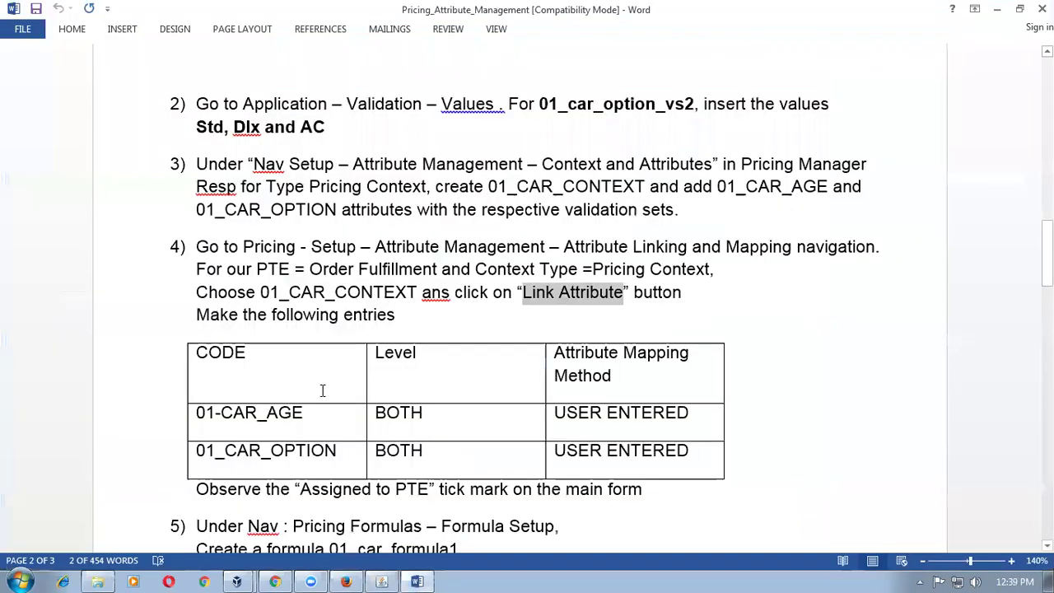
left_click_drag(298, 255, 310, 317)
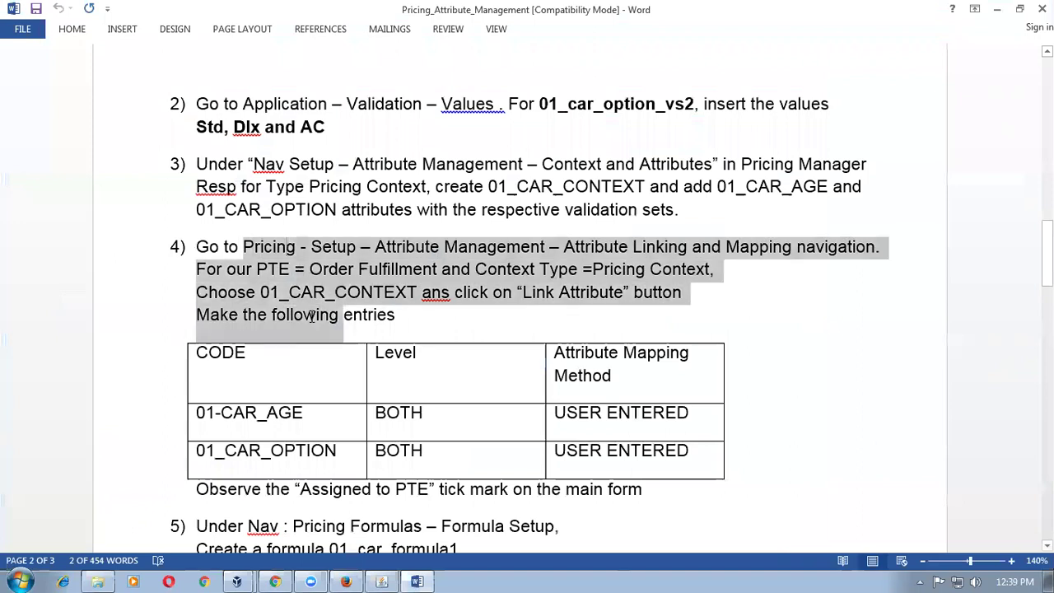
left_click(464, 330)
left_click_drag(256, 268, 382, 262)
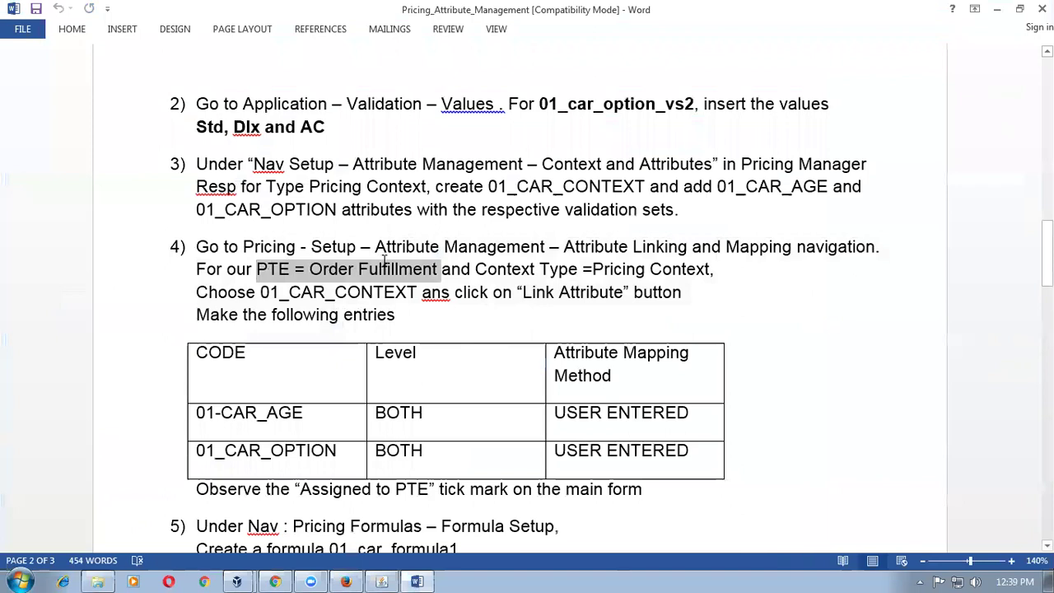
left_click_drag(475, 268, 704, 263)
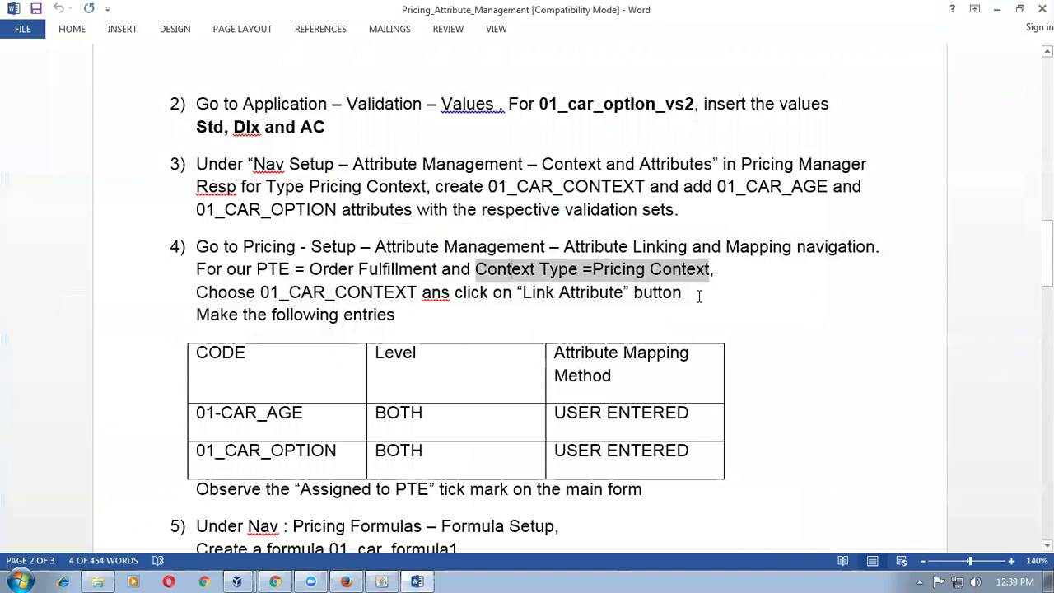
left_click(698, 296)
scroll(700, 301, "down", 4)
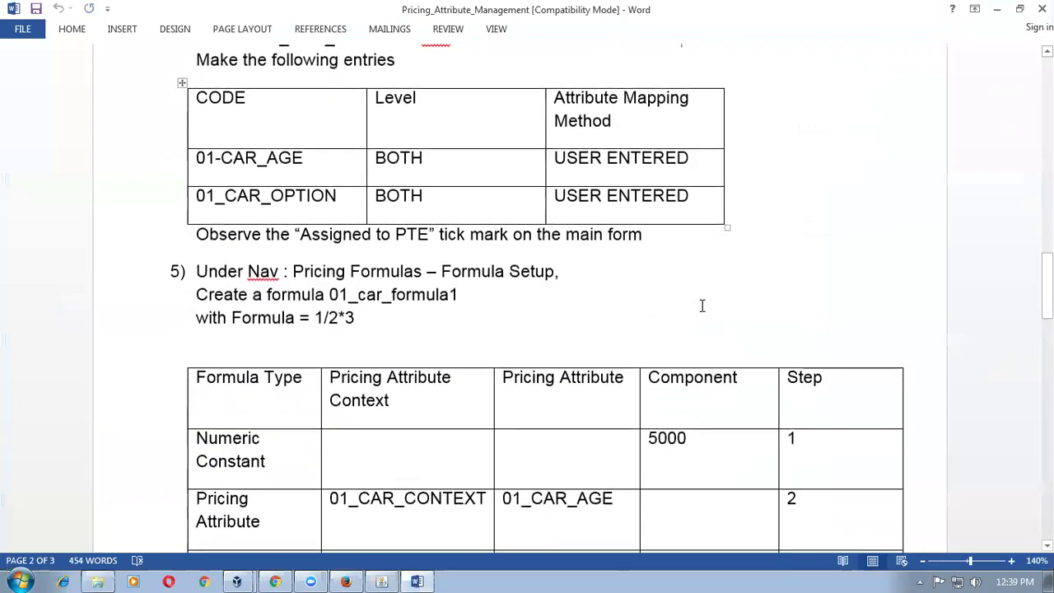
scroll(701, 305, "down", 3)
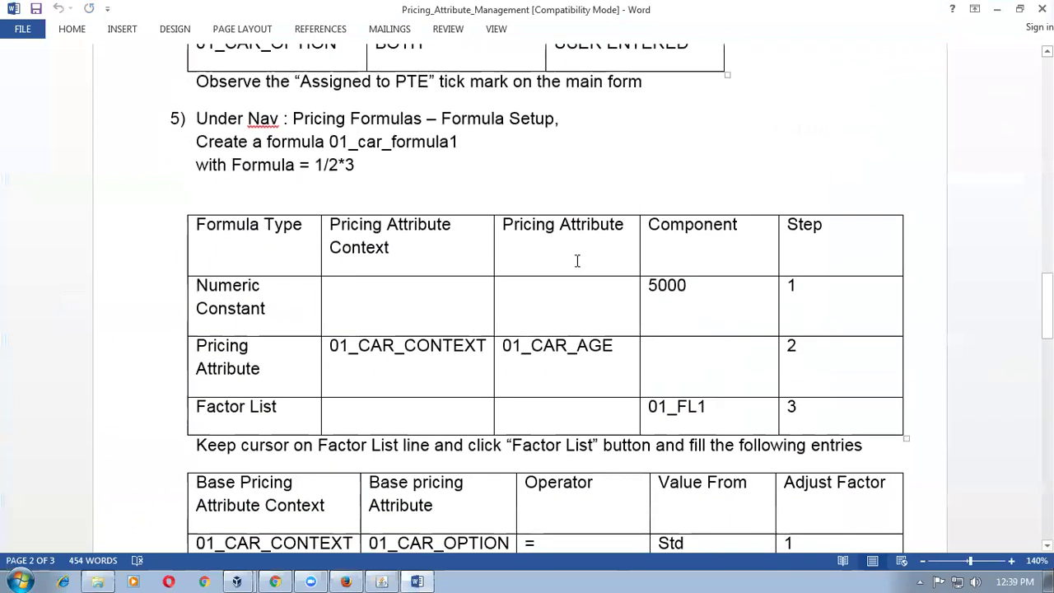
left_click_drag(294, 118, 552, 120)
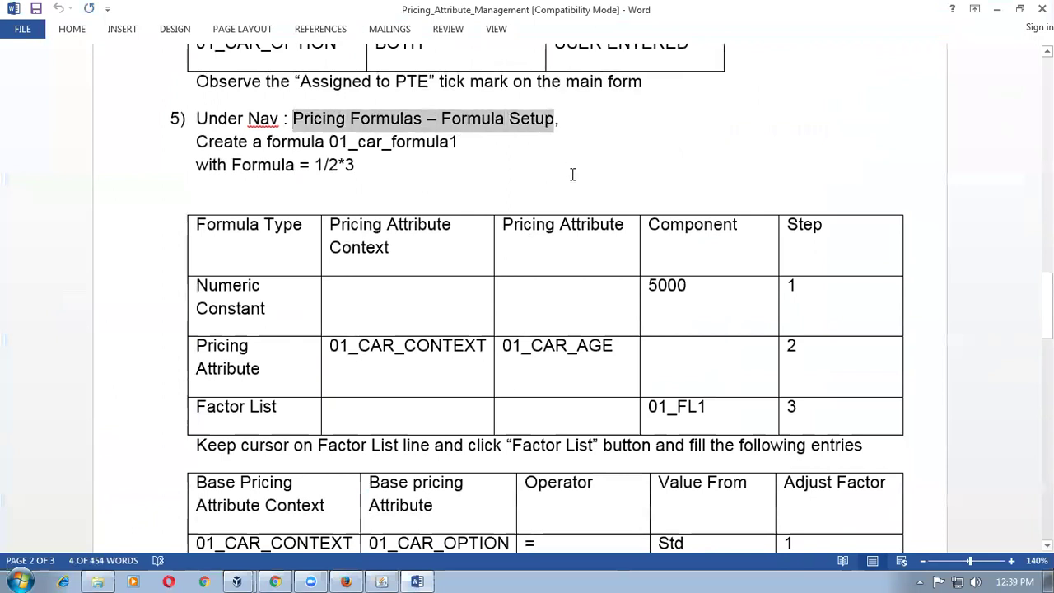
- Return to Oracle Applications and close the Attribute Linking window to get back to the Navigator
key("alt+Tab")
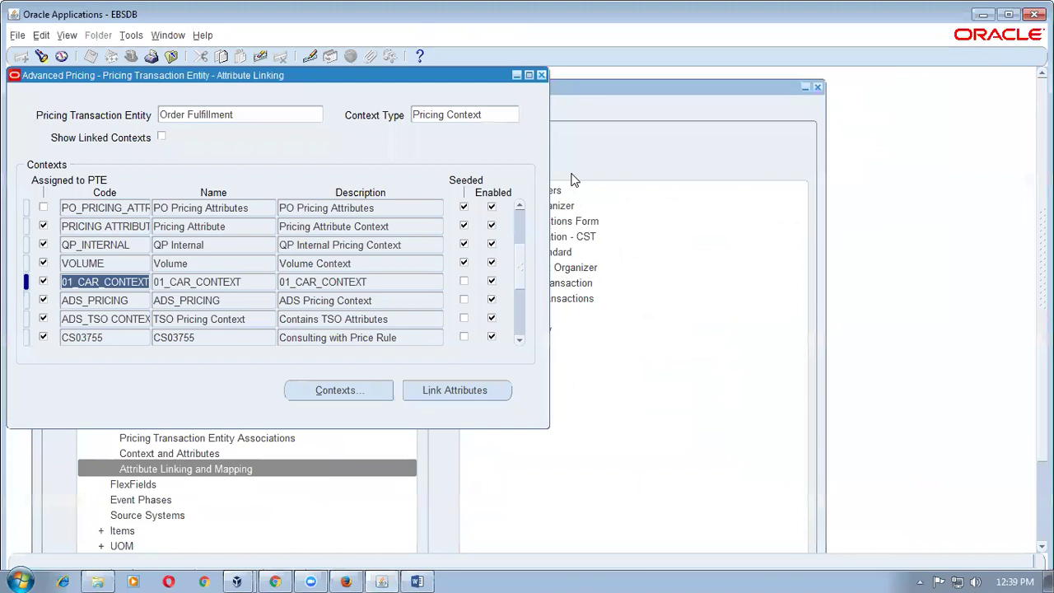
left_click(540, 75)
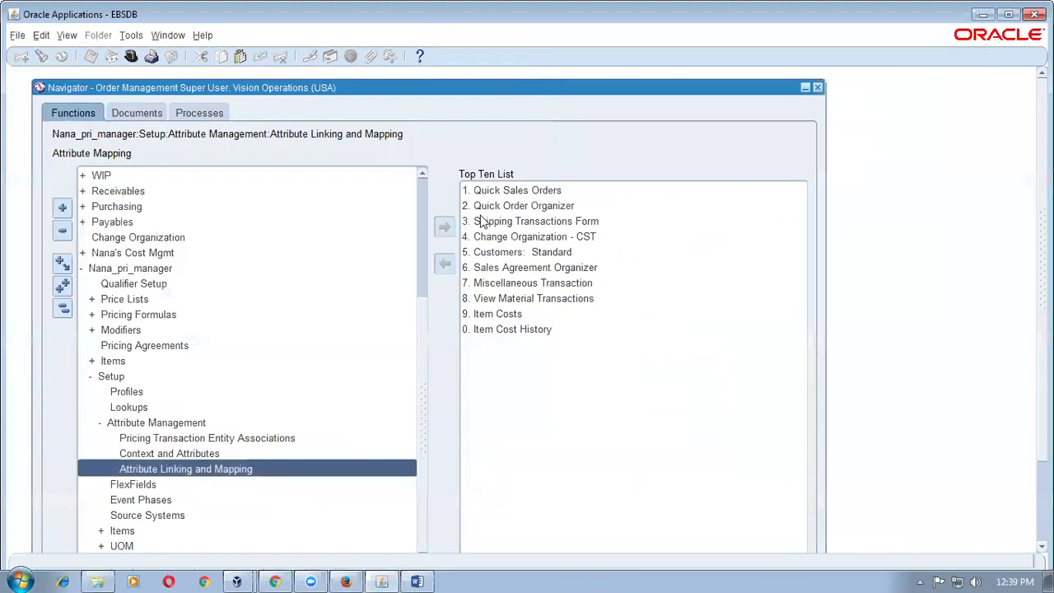
- Collapse the navigator tree and open Formulas Setup under Pricing Formulas in the pricing manager submenu
left_click(60, 313)
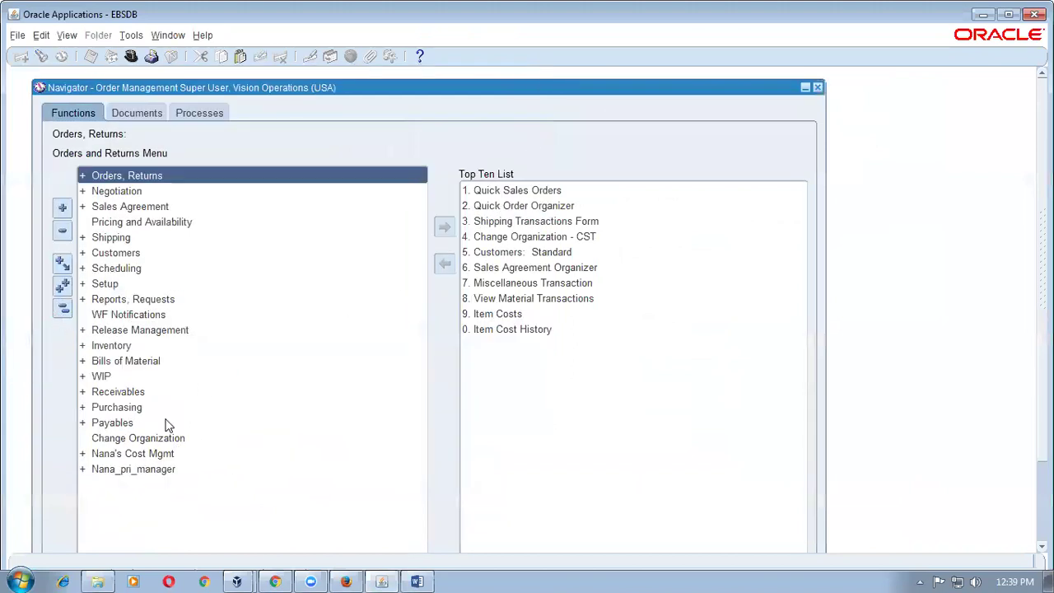
double_click(171, 469)
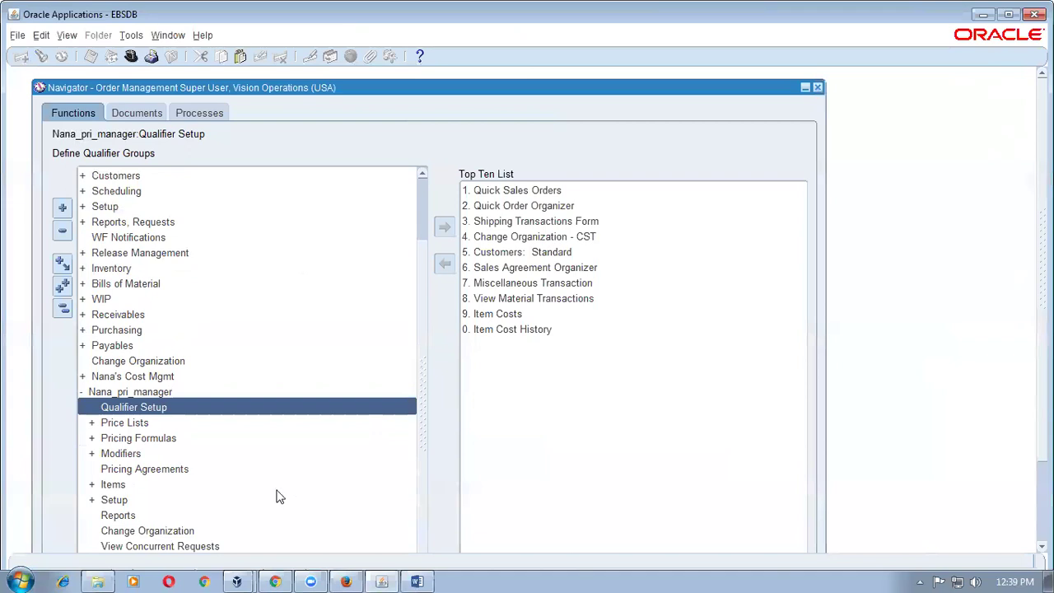
double_click(162, 442)
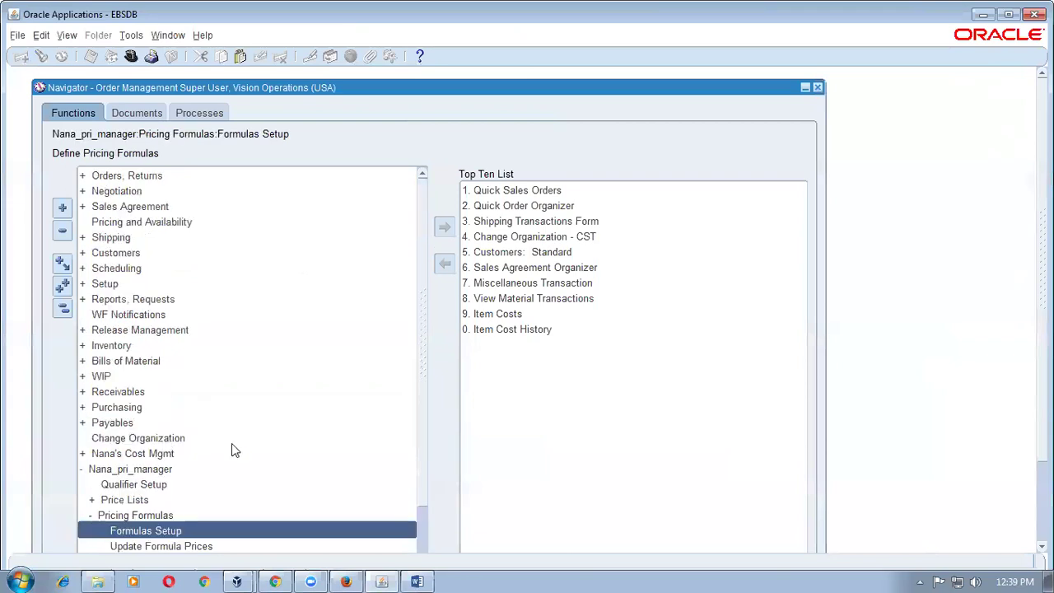
scroll(420, 392, "down", 2)
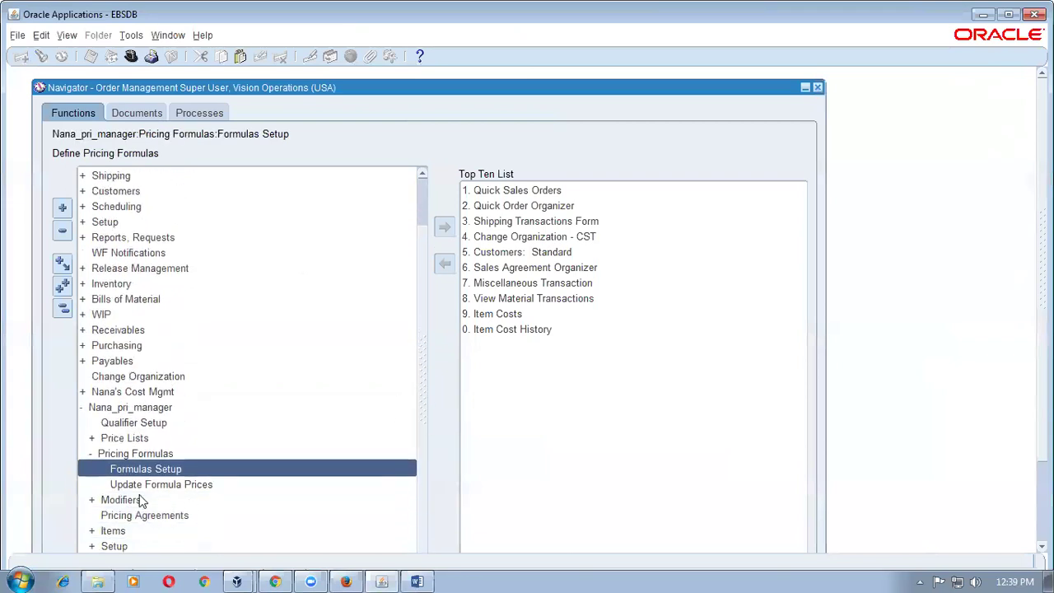
double_click(202, 469)
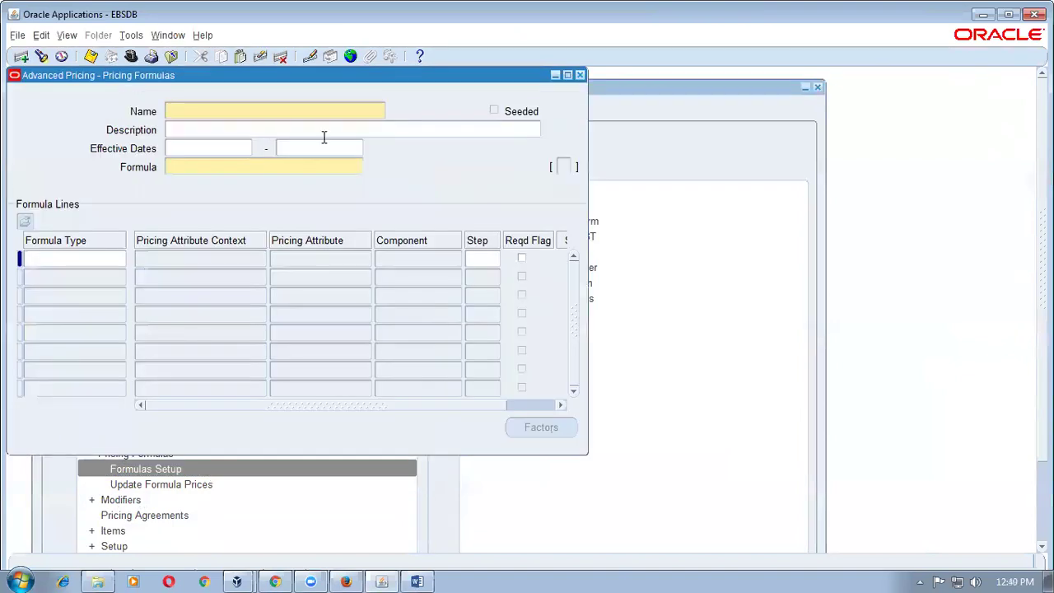
- Enter 01_car_formula as both the name and the description of the new pricing formula
type("01_car_formula")
left_click_drag(253, 115, 148, 115)
key("ctrl+c")
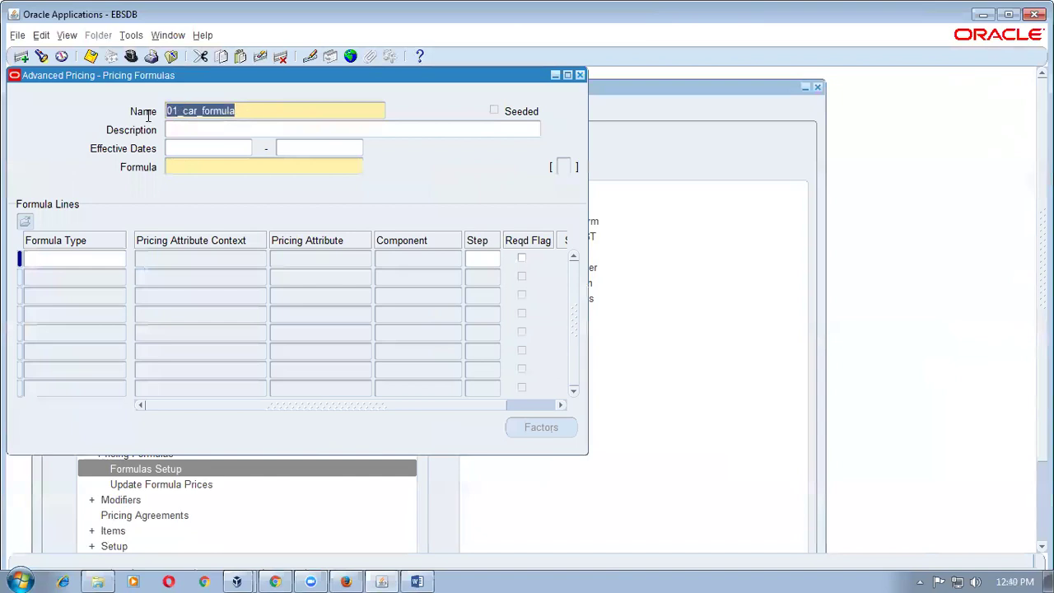
left_click(176, 129)
key("ctrl+v")
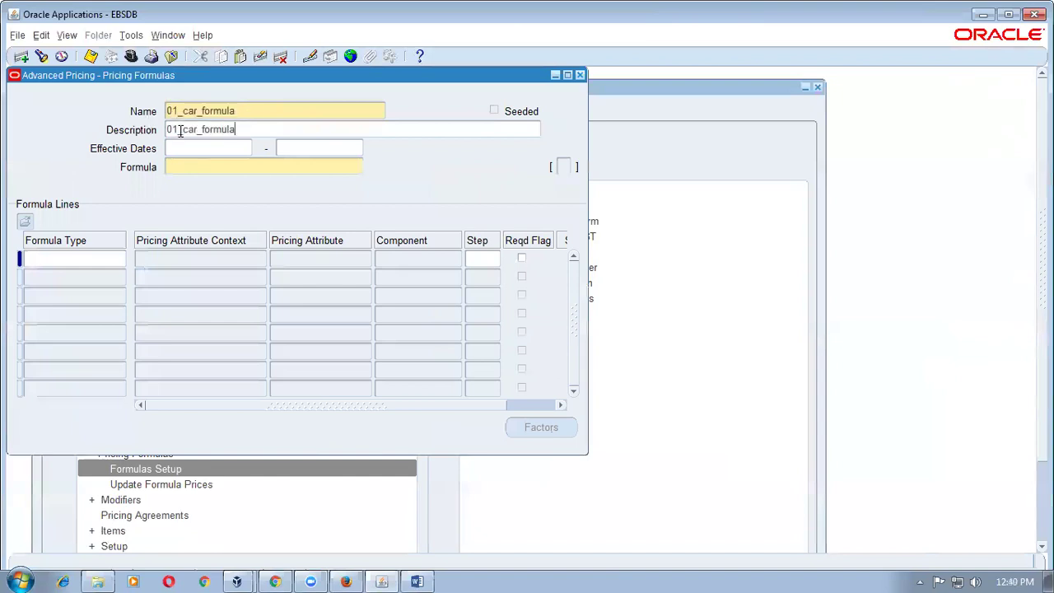
- Look up the formula expression in the Word document's instruction 5, return to Oracle Applications and set the formula to 1/2*3
left_click(190, 165)
key("alt+Tab")
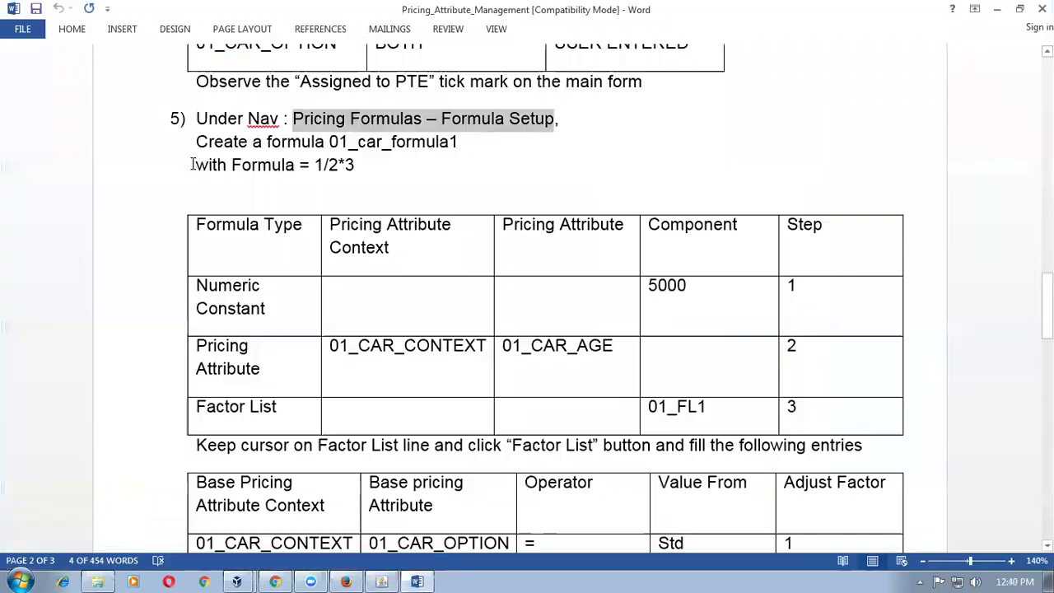
left_click(315, 165)
left_click_drag(328, 164, 370, 164)
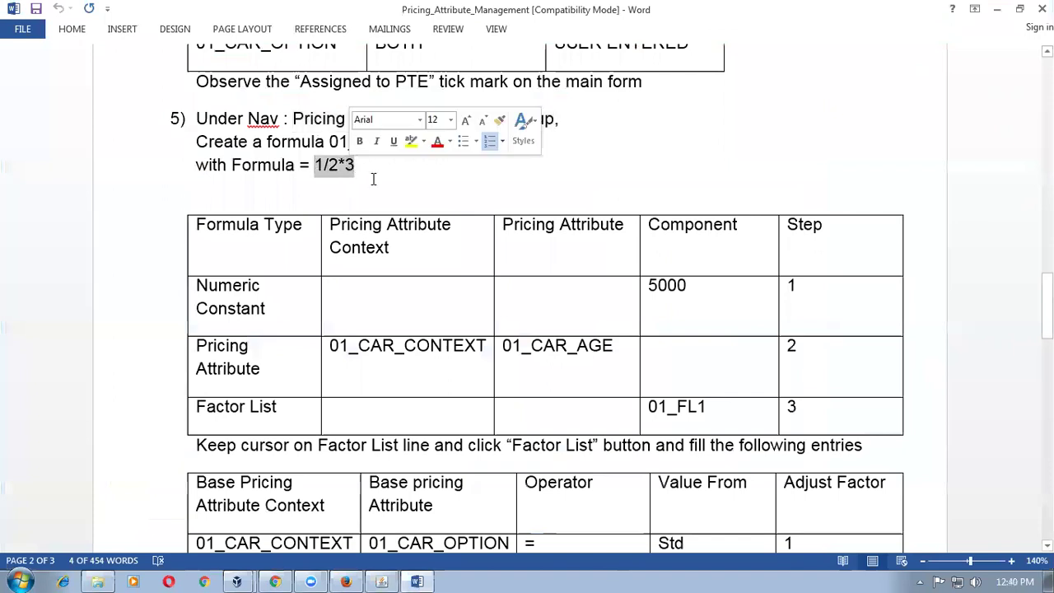
key("alt+Tab")
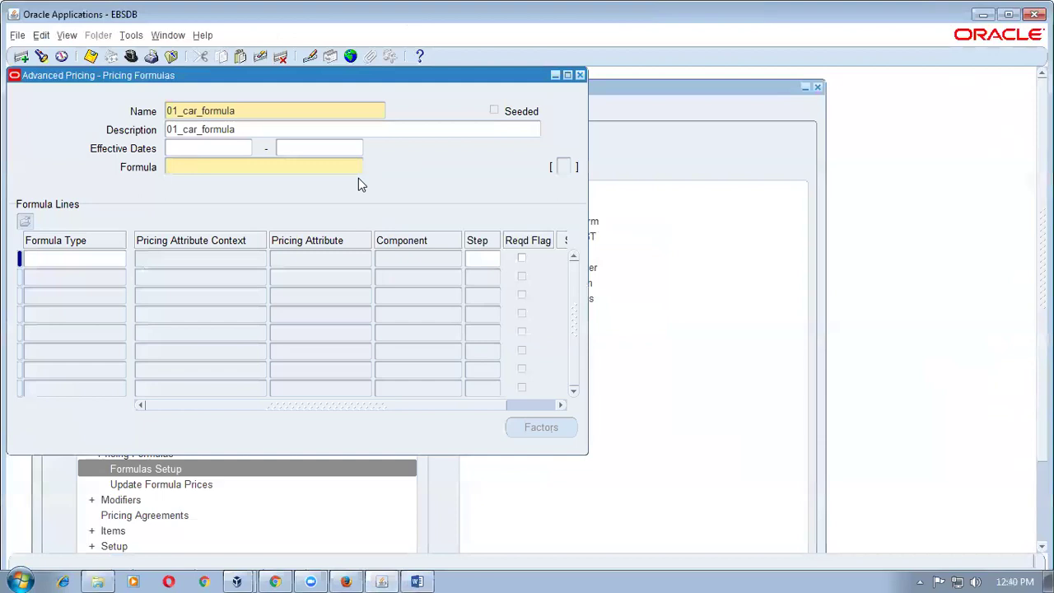
type("1/2*3")
- Check the first table row in Word, then in Oracle acknowledge the formula note and add a Numeric Constant line with component 5000, step 1
key("alt+Tab")
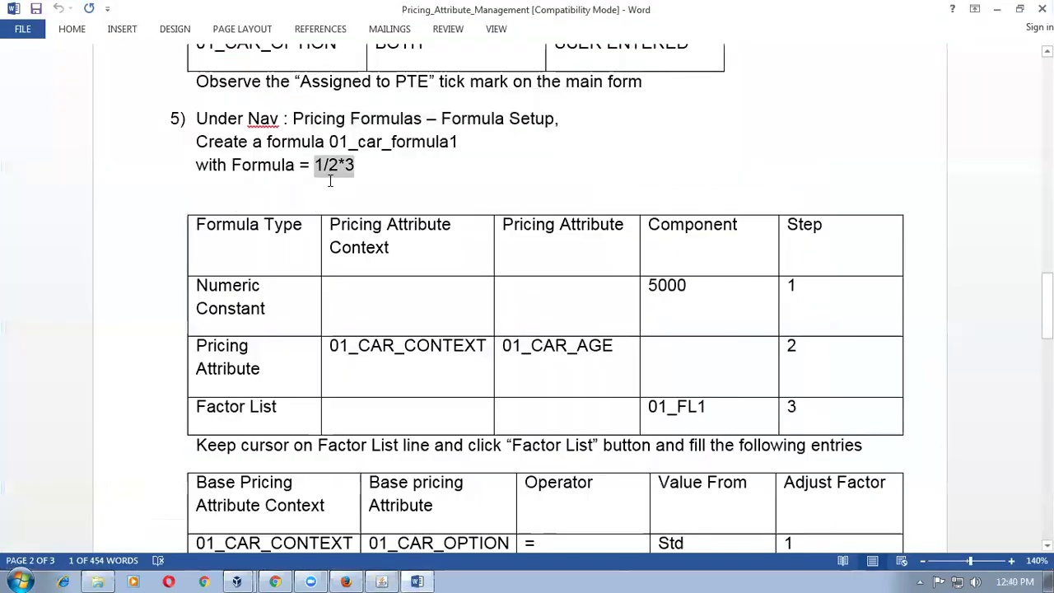
left_click(301, 311)
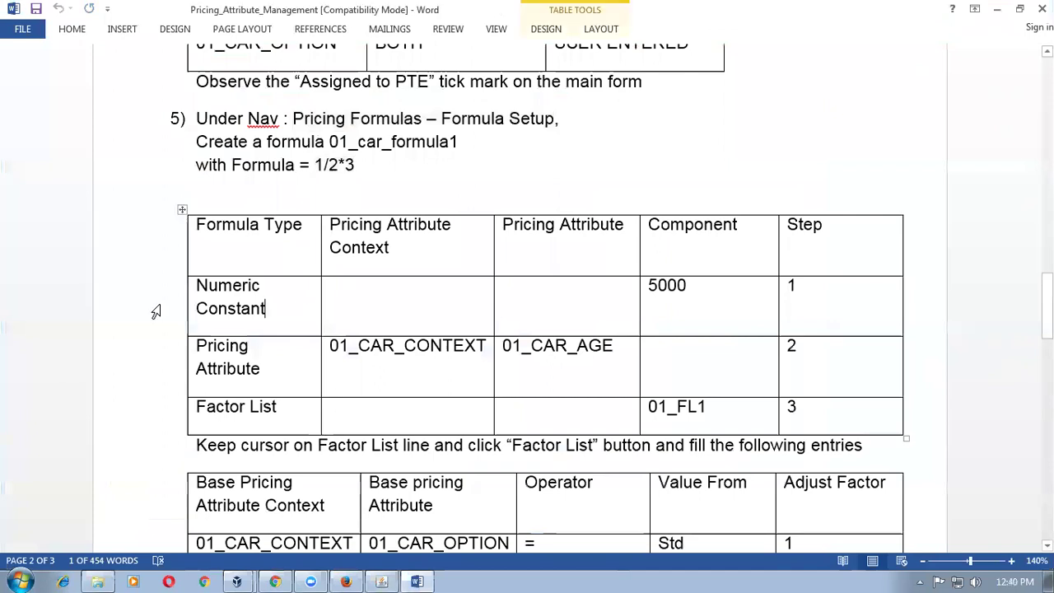
left_click(156, 308)
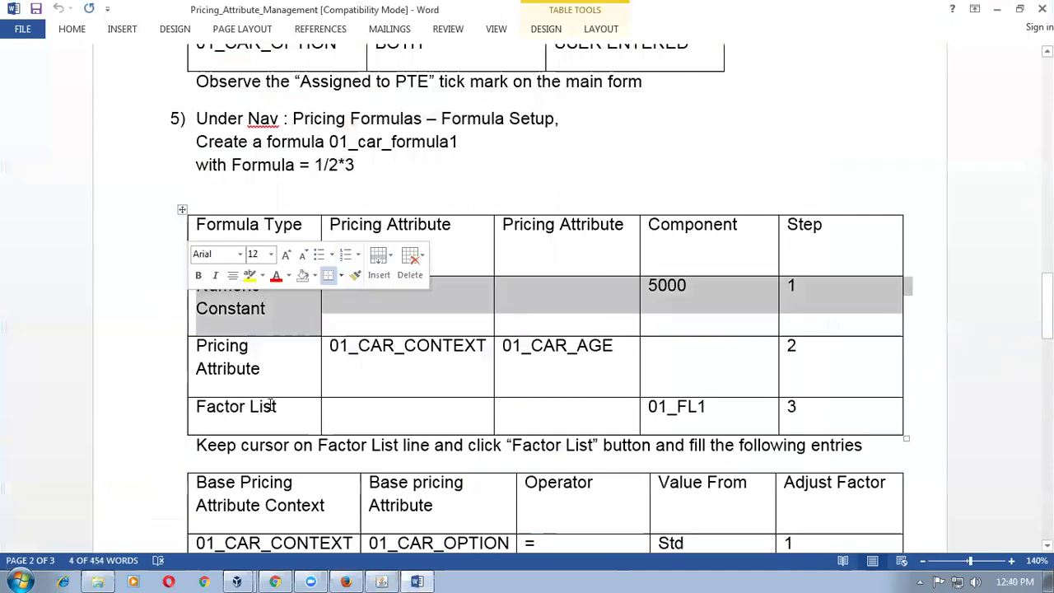
key("alt+Tab")
left_click(101, 258)
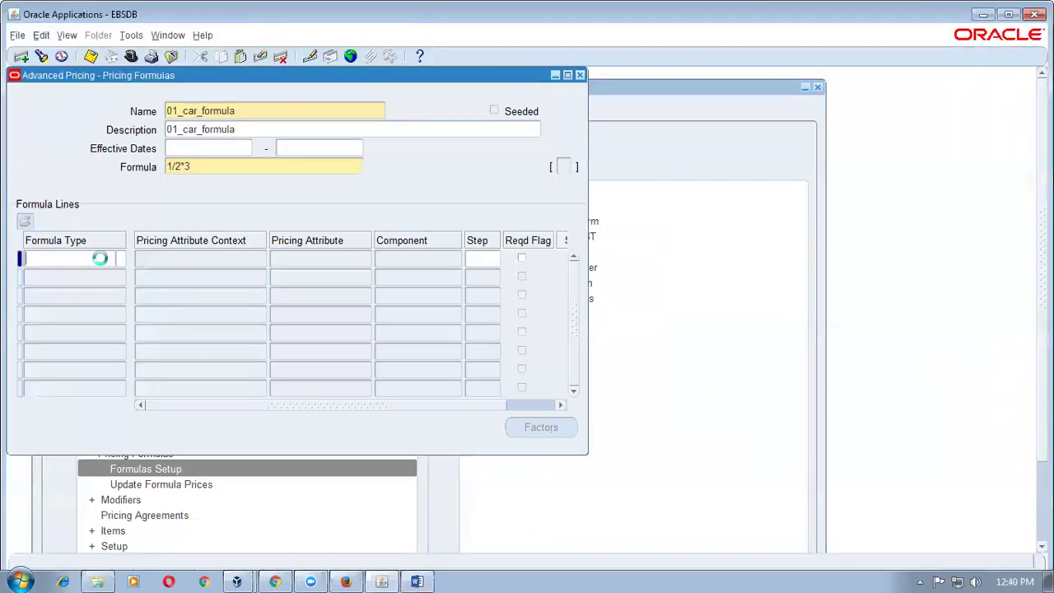
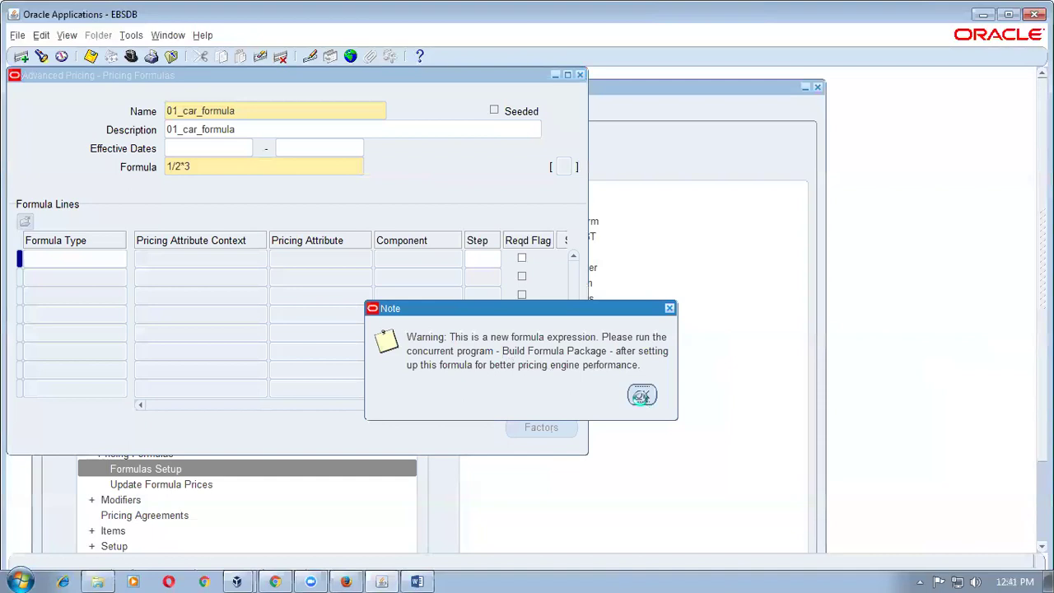
left_click(641, 396)
left_click(120, 259)
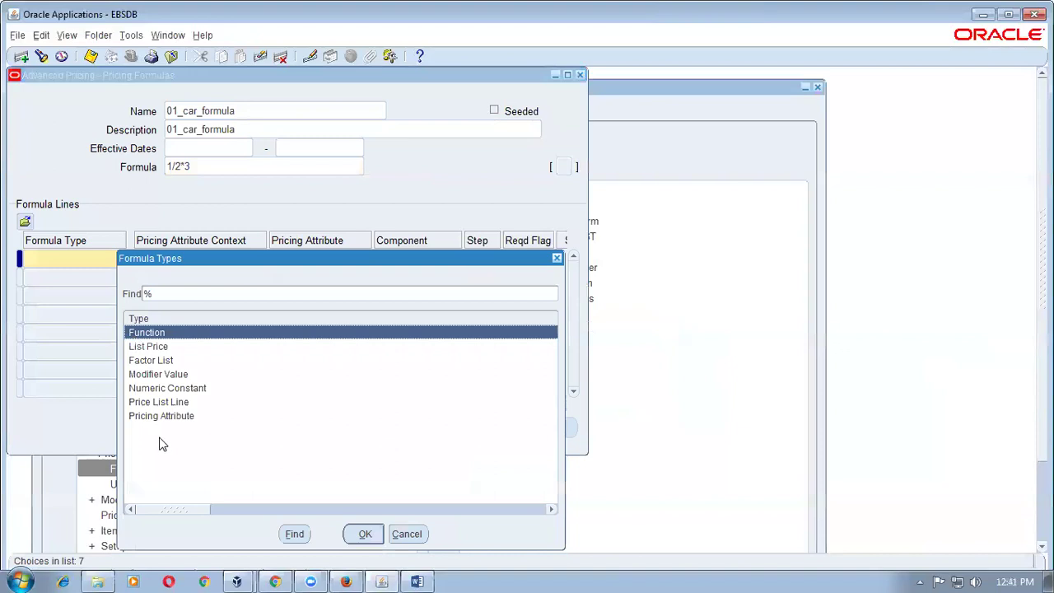
left_click(160, 392)
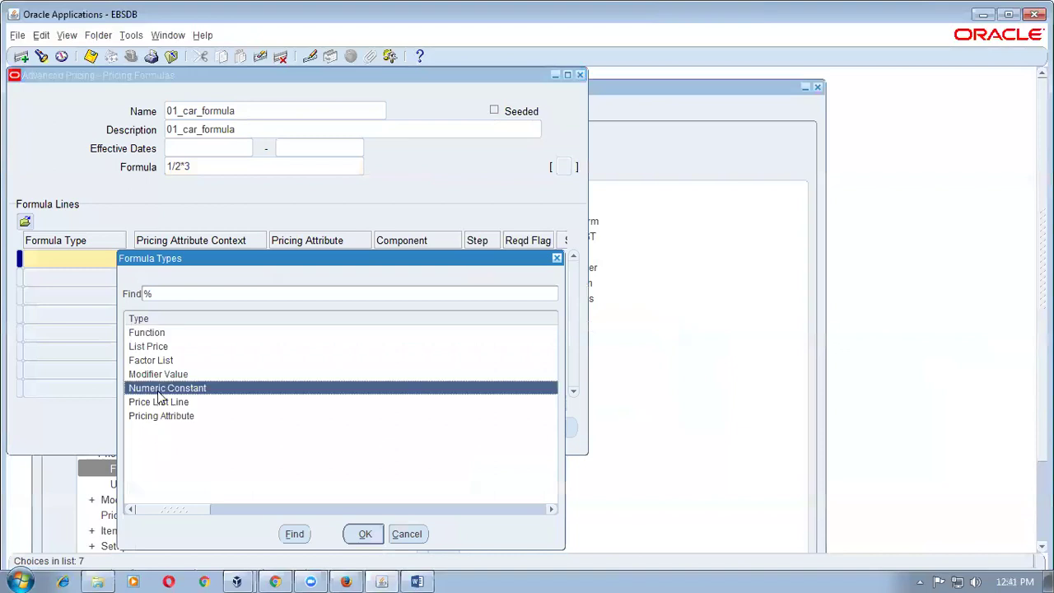
left_click(357, 534)
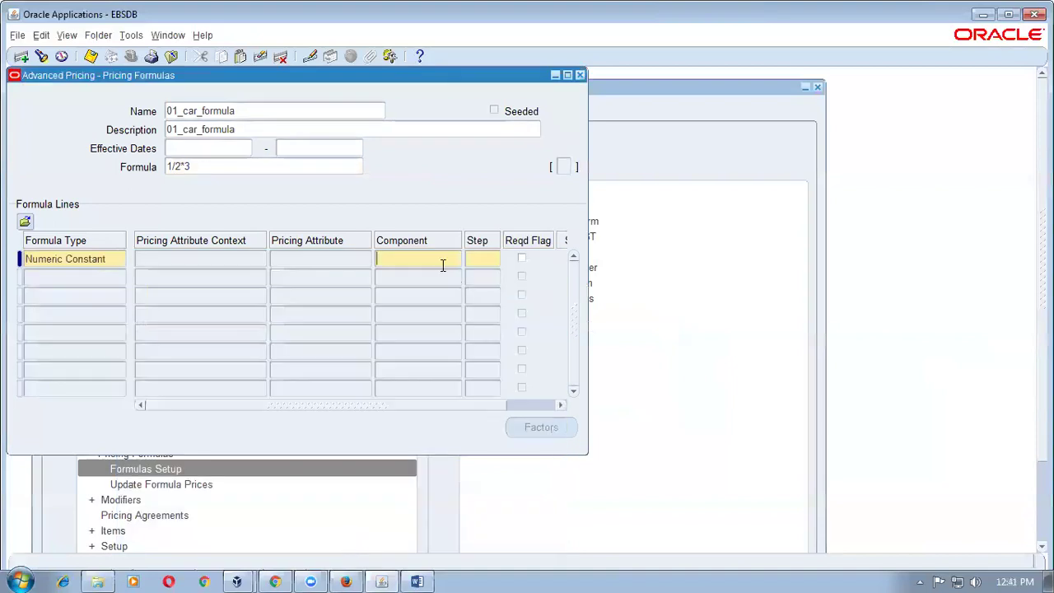
type("50001")
- Check the second table row in Word and add a Pricing Attribute line in Oracle with context 01_CAR_CONTEXT, attribute 01_CAR_AGE and step 2
key("alt+Tab")
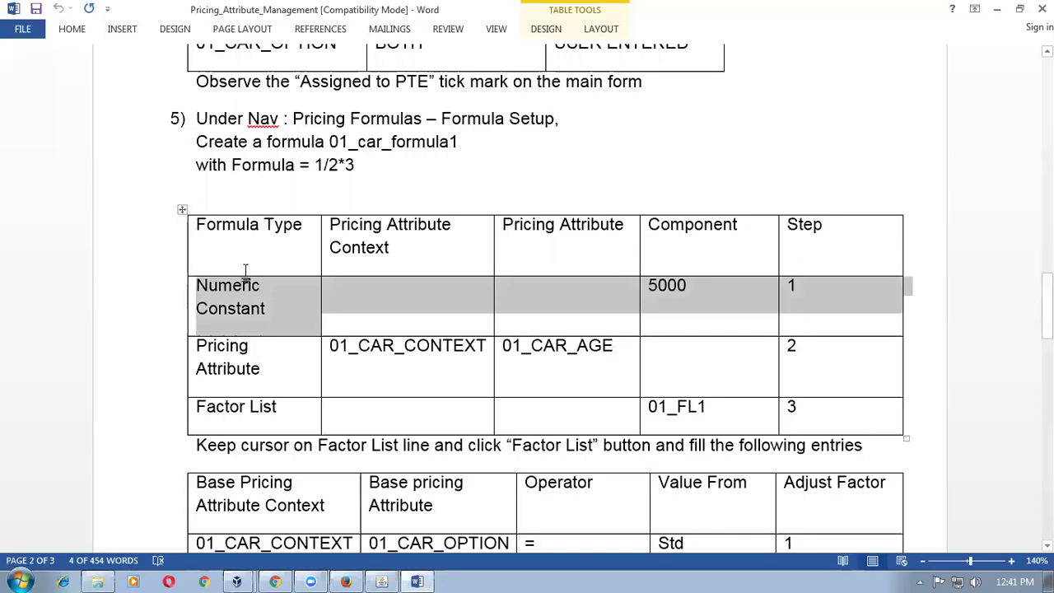
left_click(217, 369)
left_click_drag(372, 350, 563, 350)
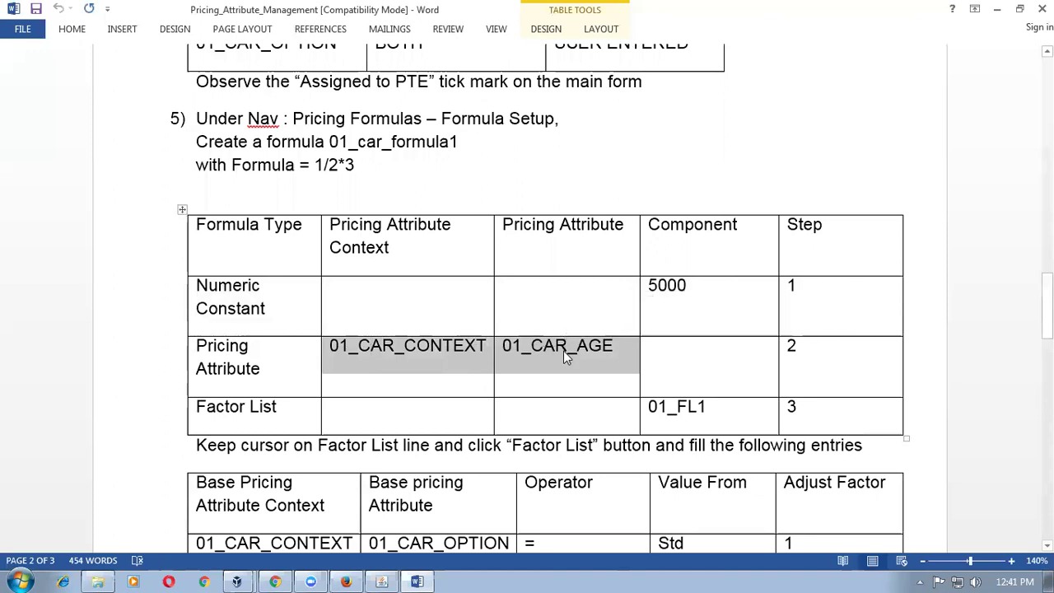
key("alt+Tab")
left_click(54, 276)
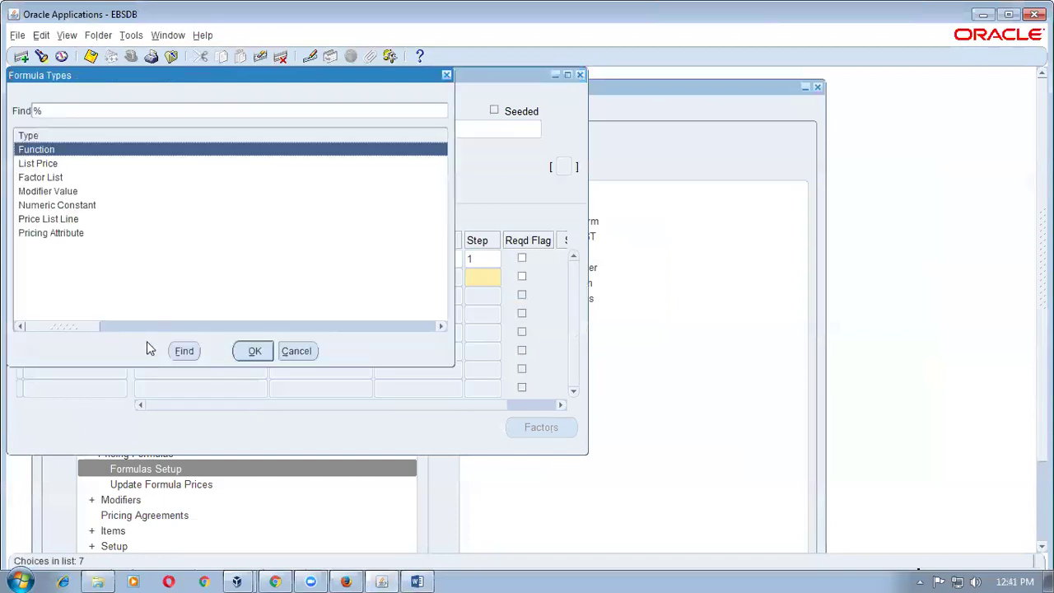
left_click(76, 234)
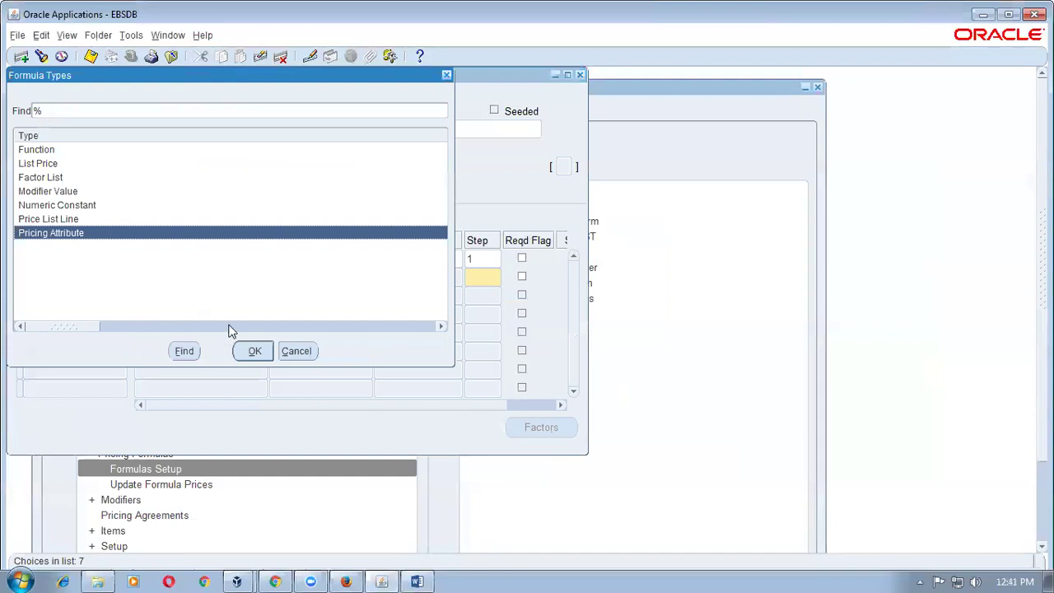
left_click(254, 352)
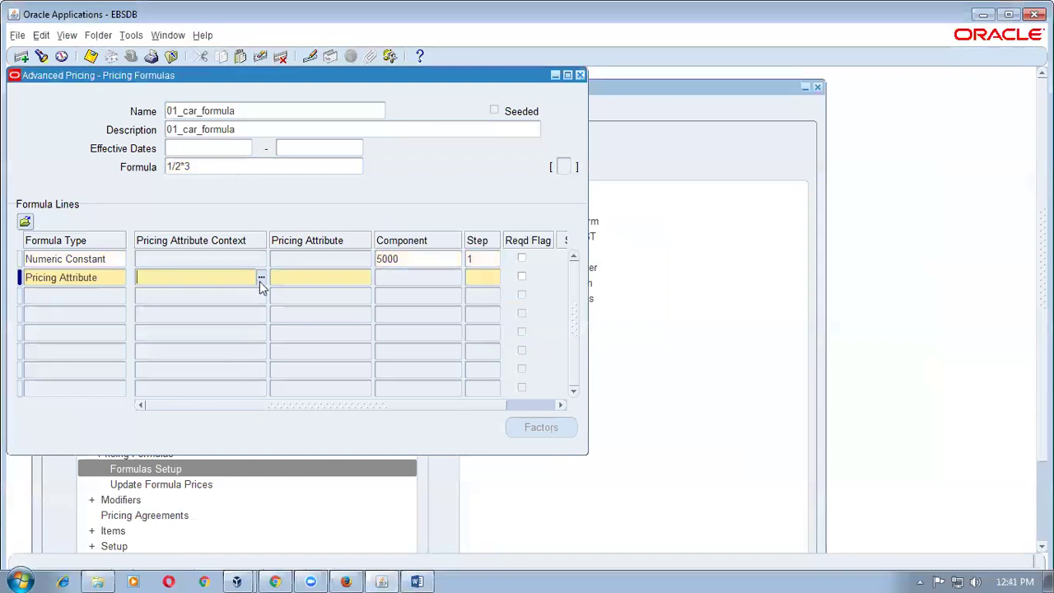
type("01")
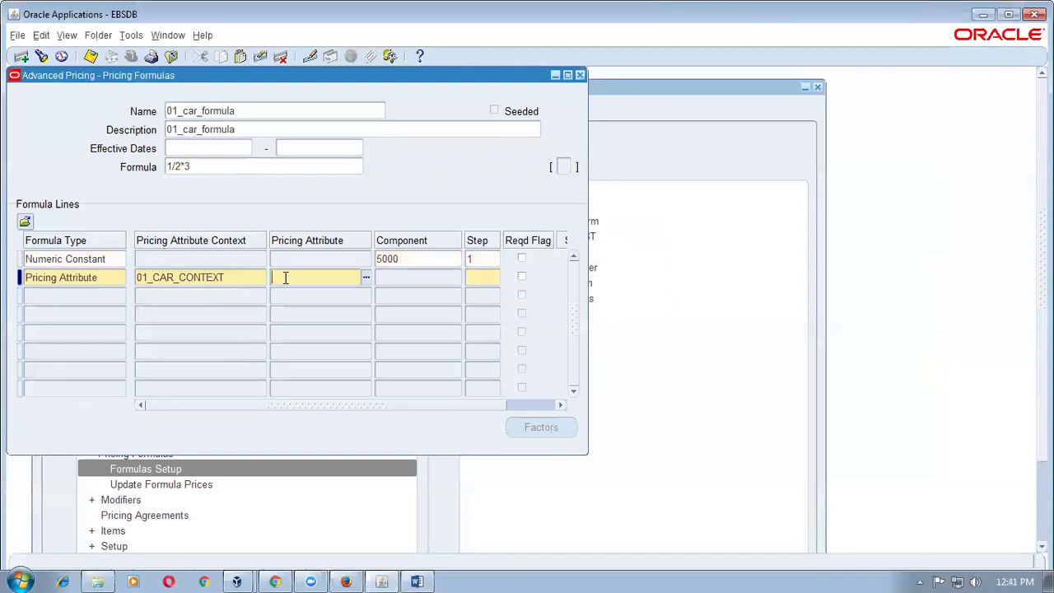
type("0")
key("Tab")
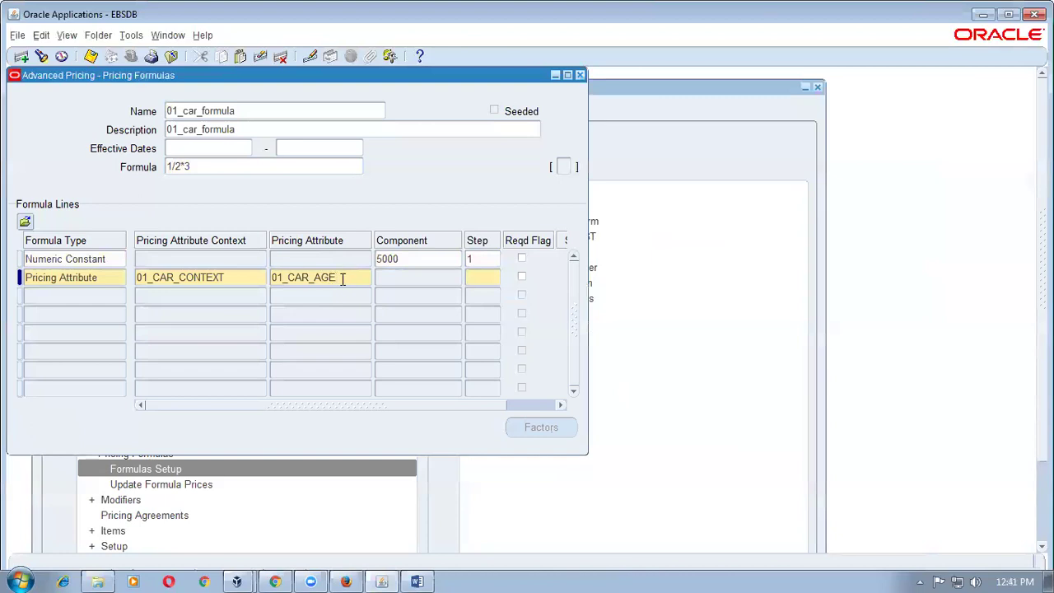
type("2")
left_click(114, 279)
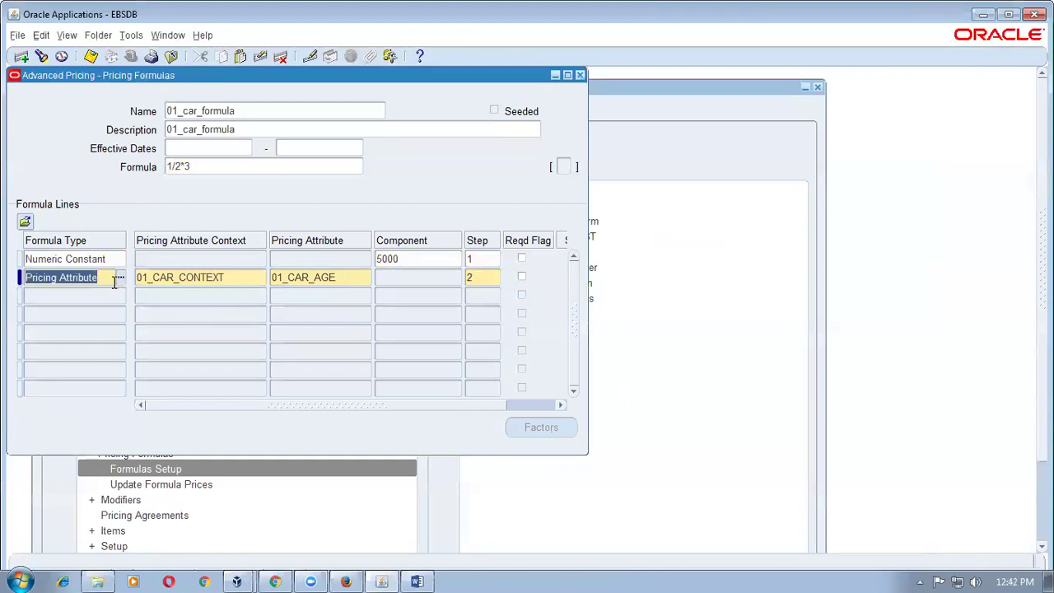
left_click(368, 280)
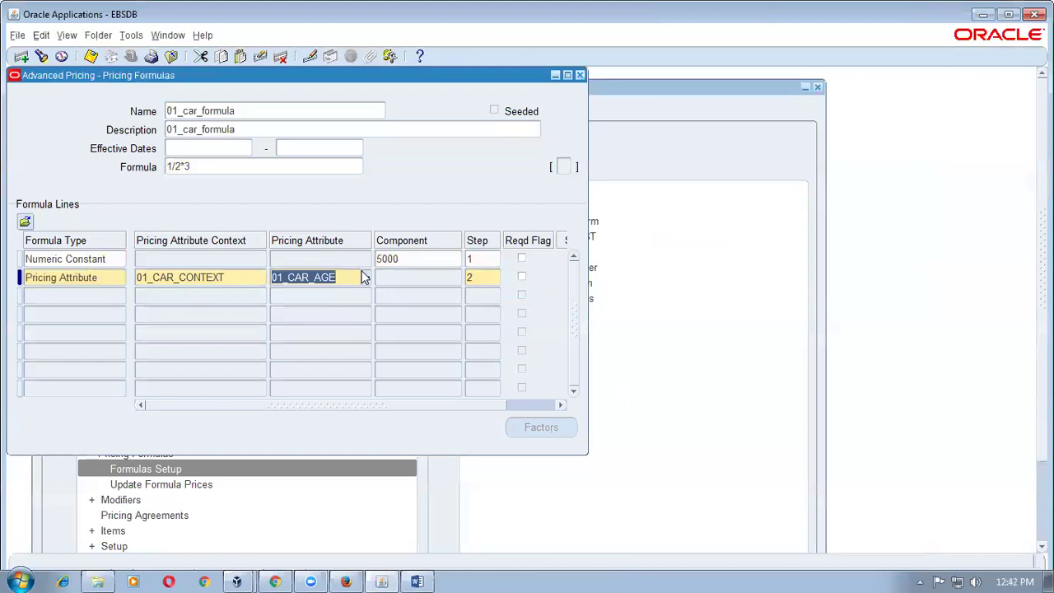
left_click(120, 277)
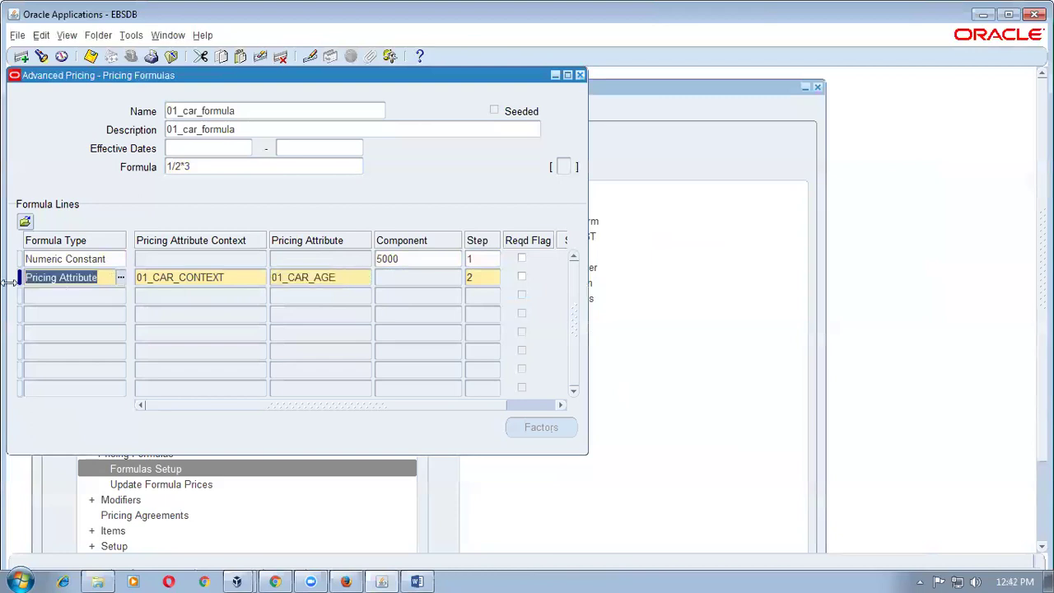
left_click(246, 279)
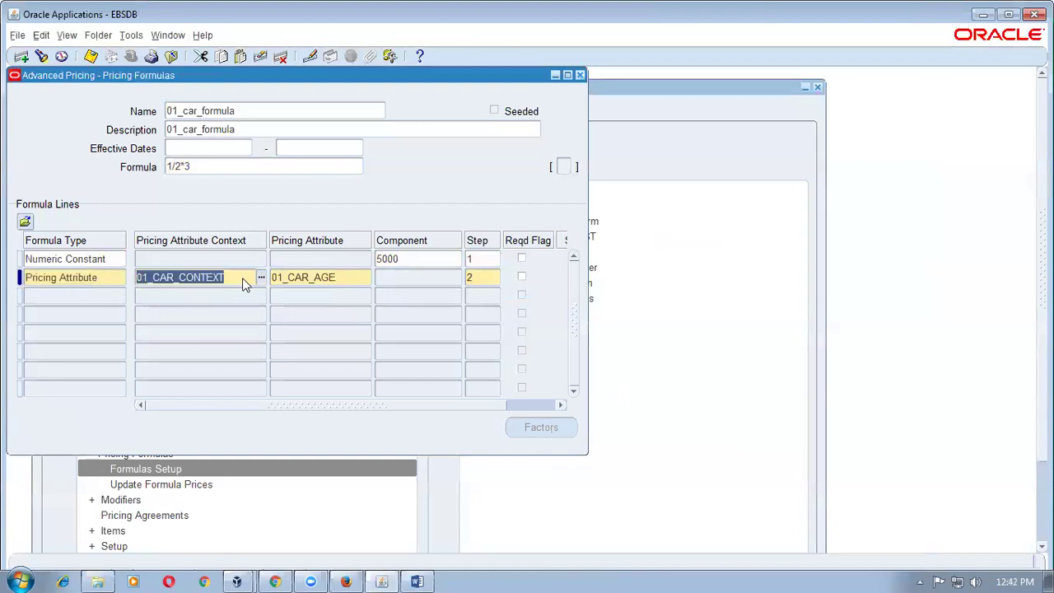
left_click(360, 278)
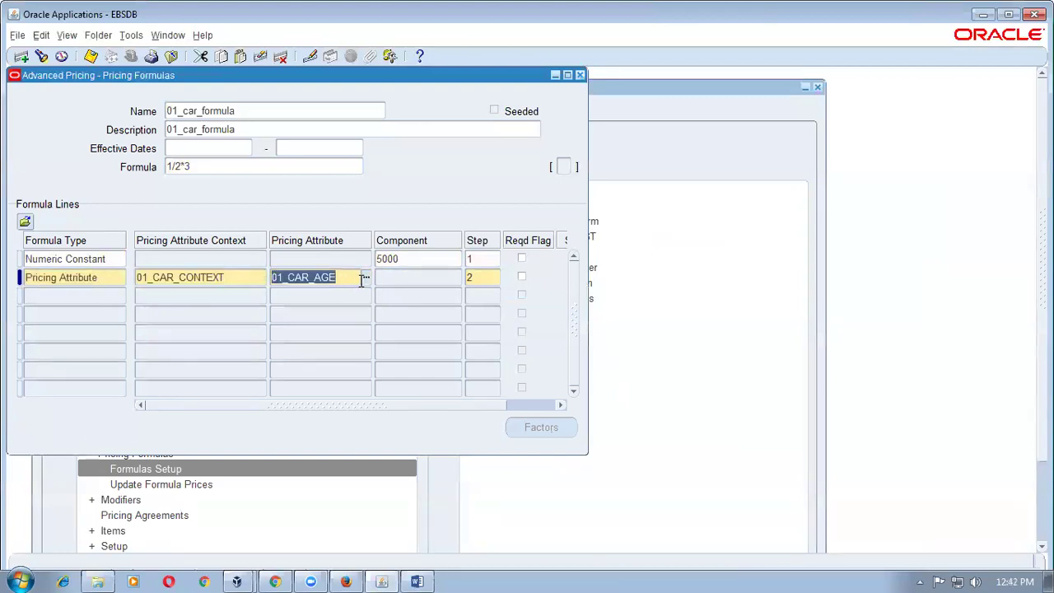
- Check the third formula table row in Word, then in Oracle add a third formula line of type Factor List
left_click(49, 297)
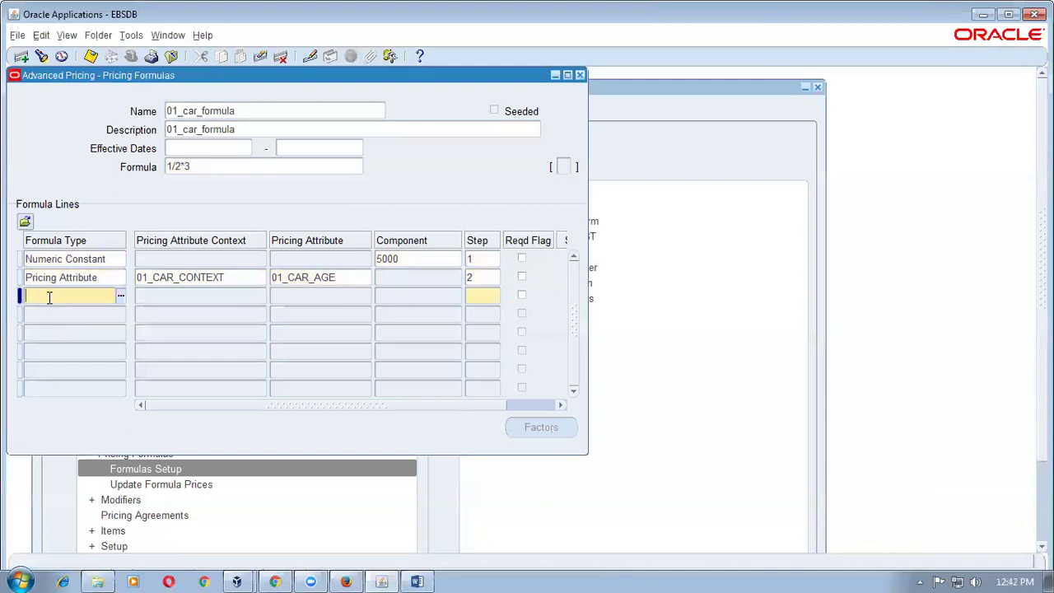
key("alt+Tab")
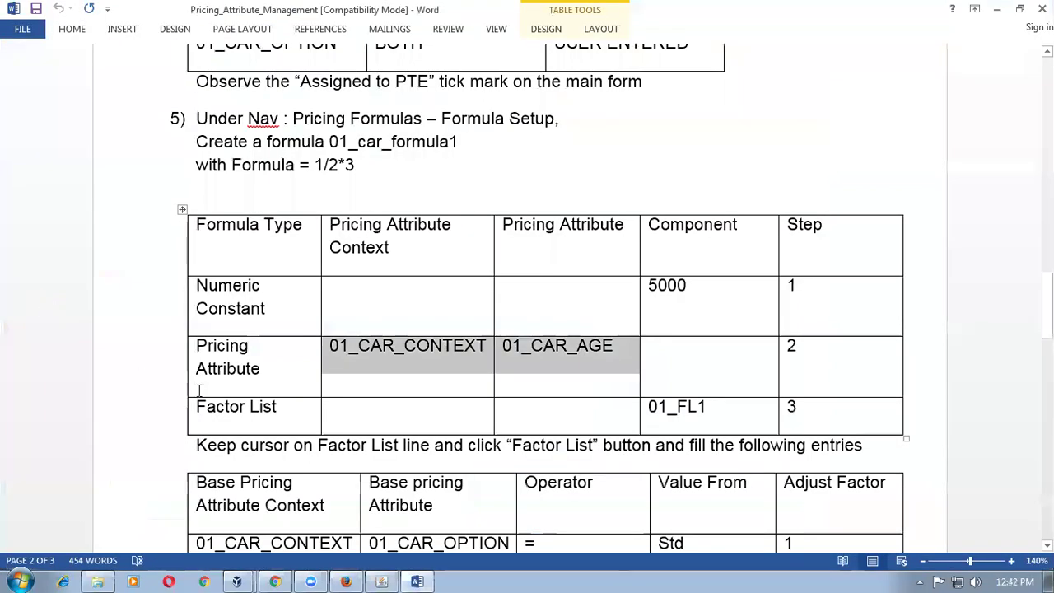
left_click_drag(229, 407, 265, 407)
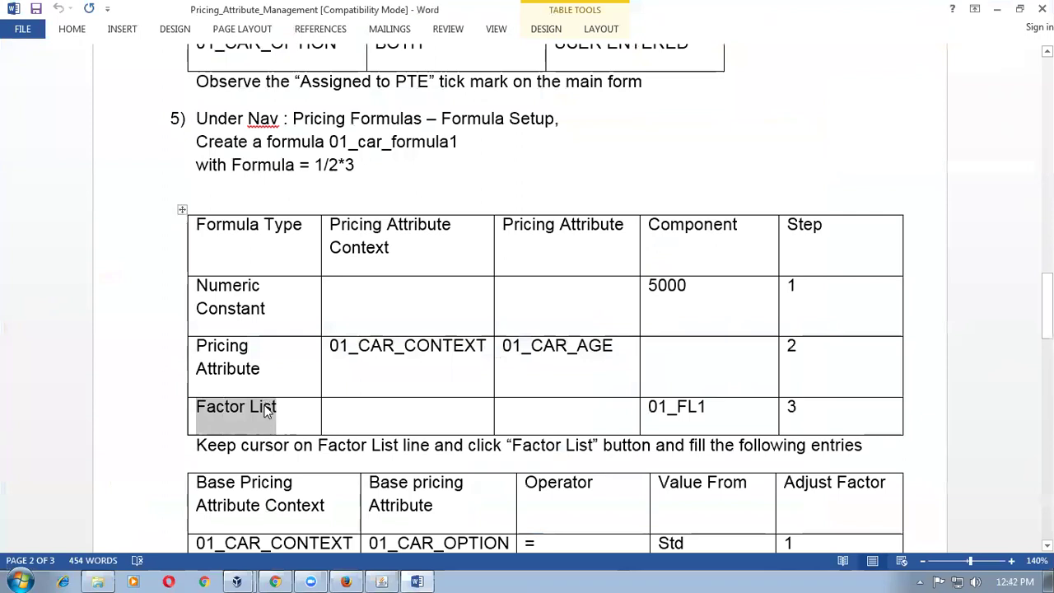
key("alt+Tab")
left_click(125, 303)
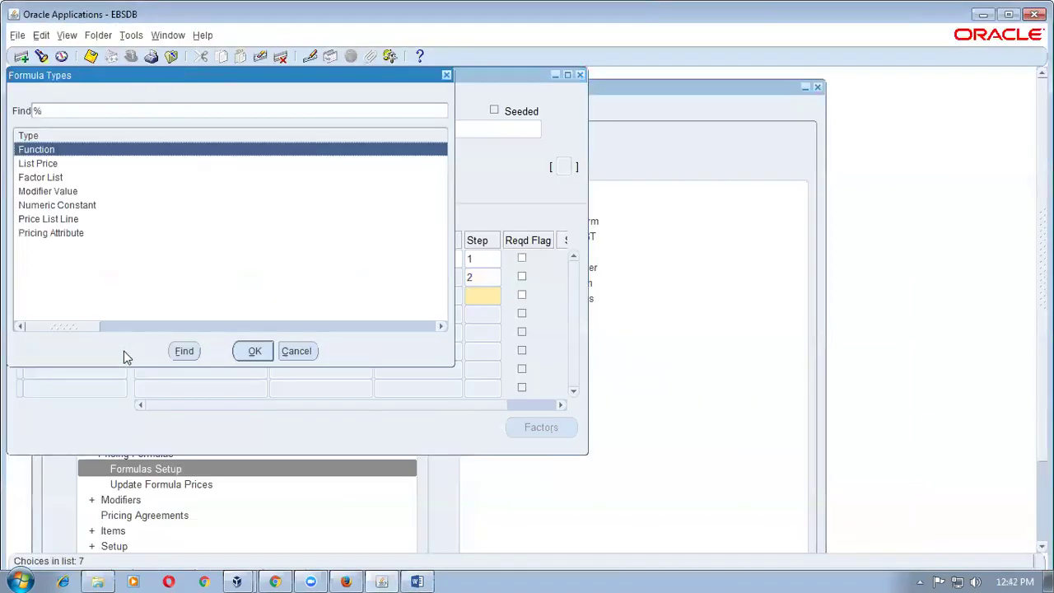
left_click(63, 178)
left_click(242, 350)
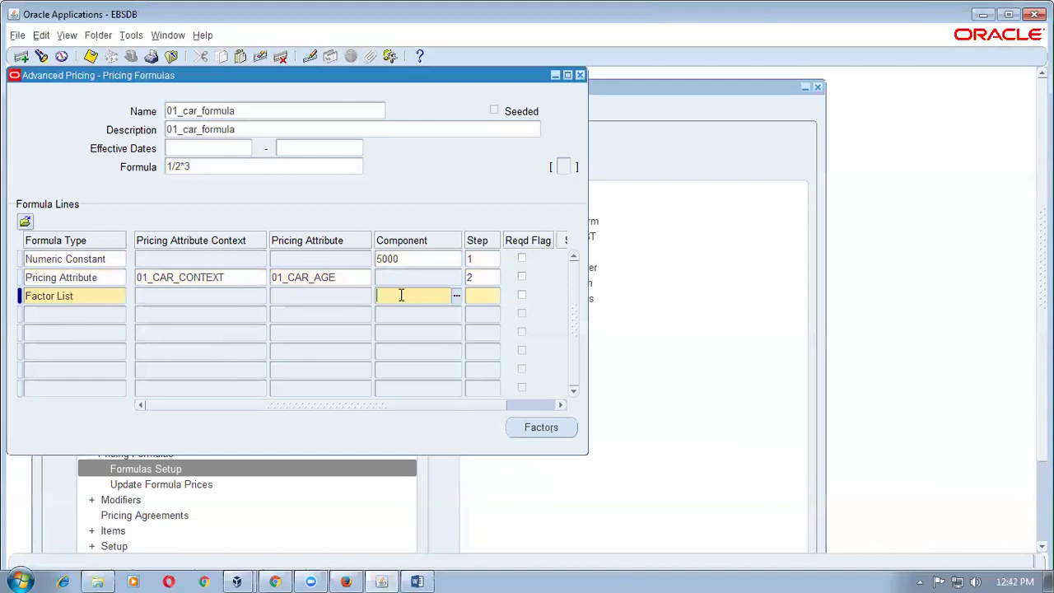
- Set the Factor List line's component to 01_FL1, accept creating the new factor list, and enter step 3
type("01_FL1")
key("Tab")
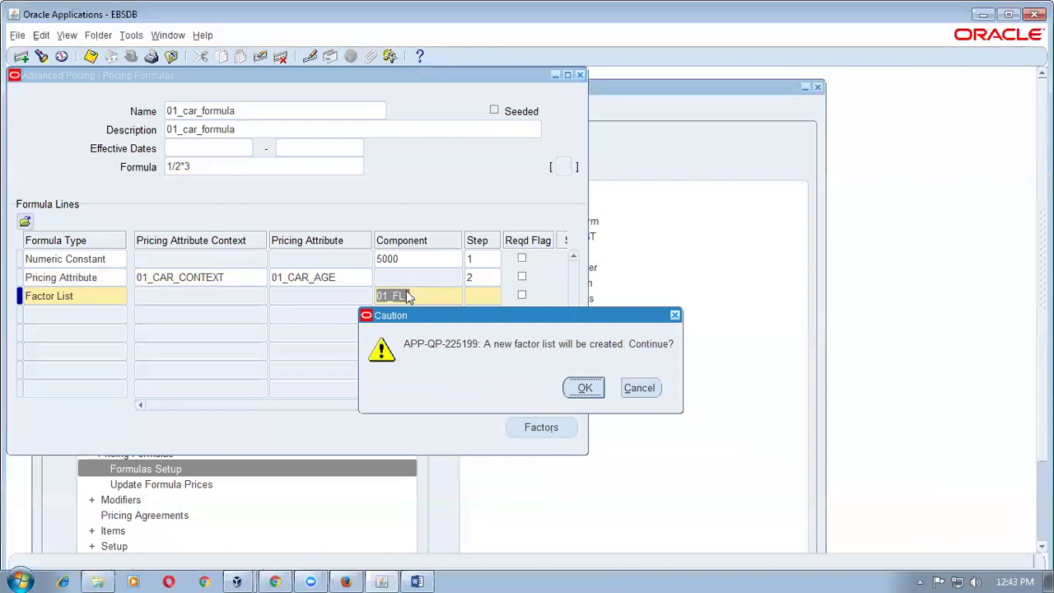
left_click(583, 388)
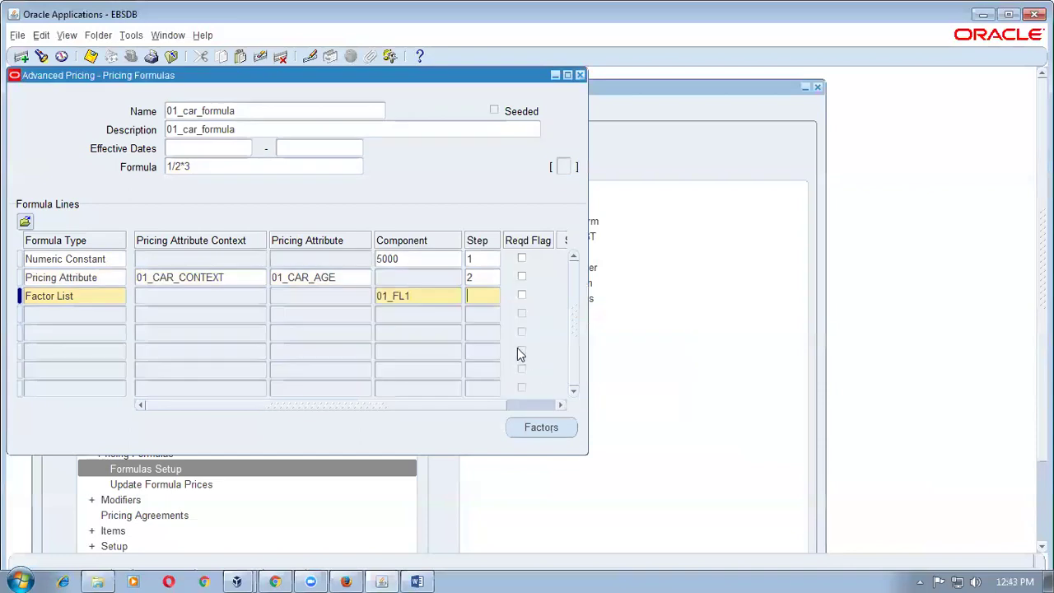
type("3")
- Open the factors of 01_FL1 and check the base pricing attribute context and attribute in the Word document's factor table
left_click(550, 431)
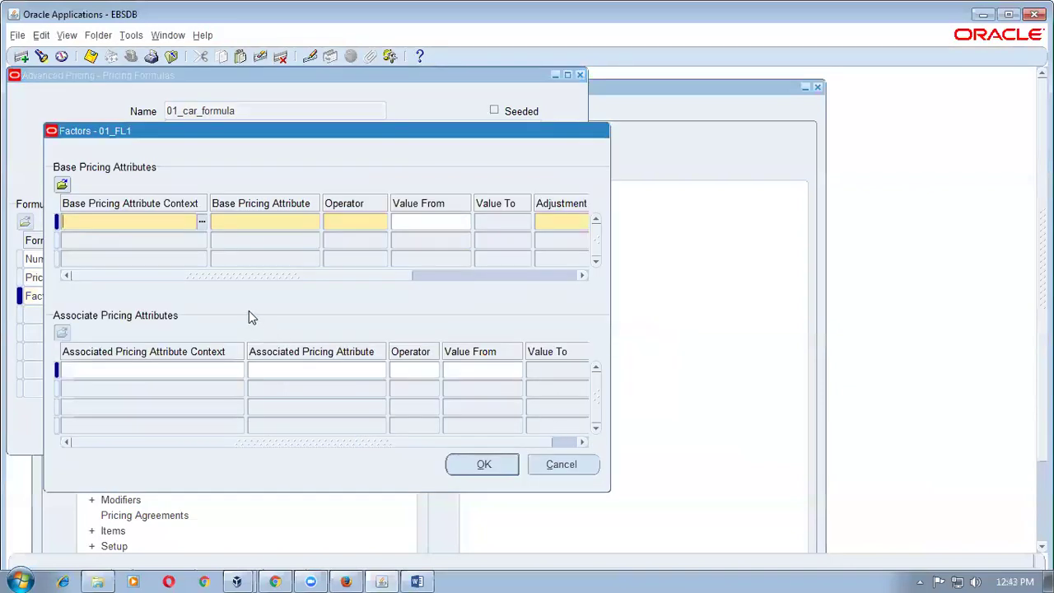
key("alt+Tab")
scroll(281, 461, "down", 3)
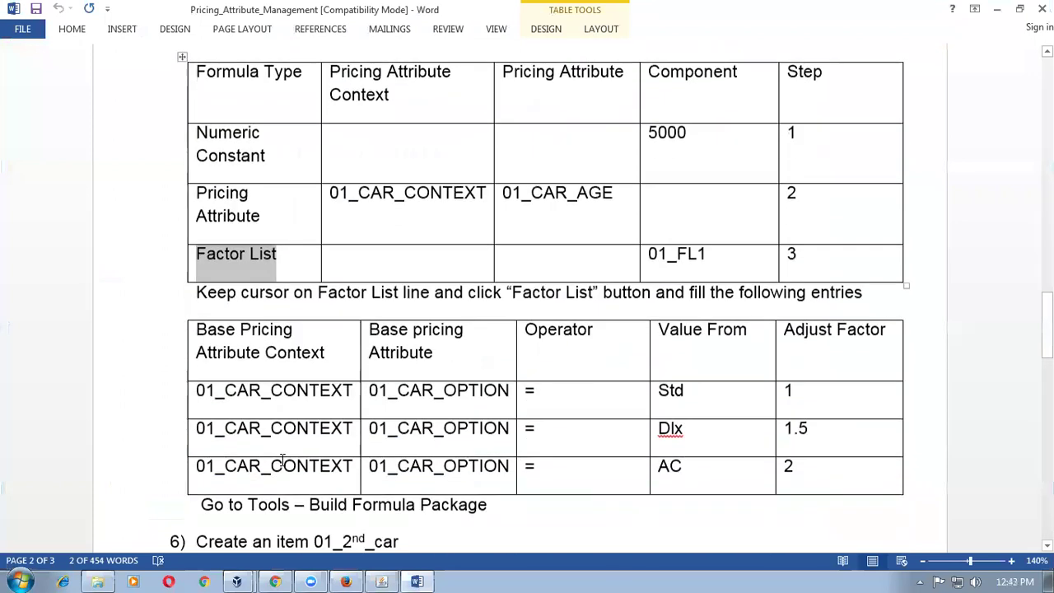
left_click_drag(210, 400, 286, 393)
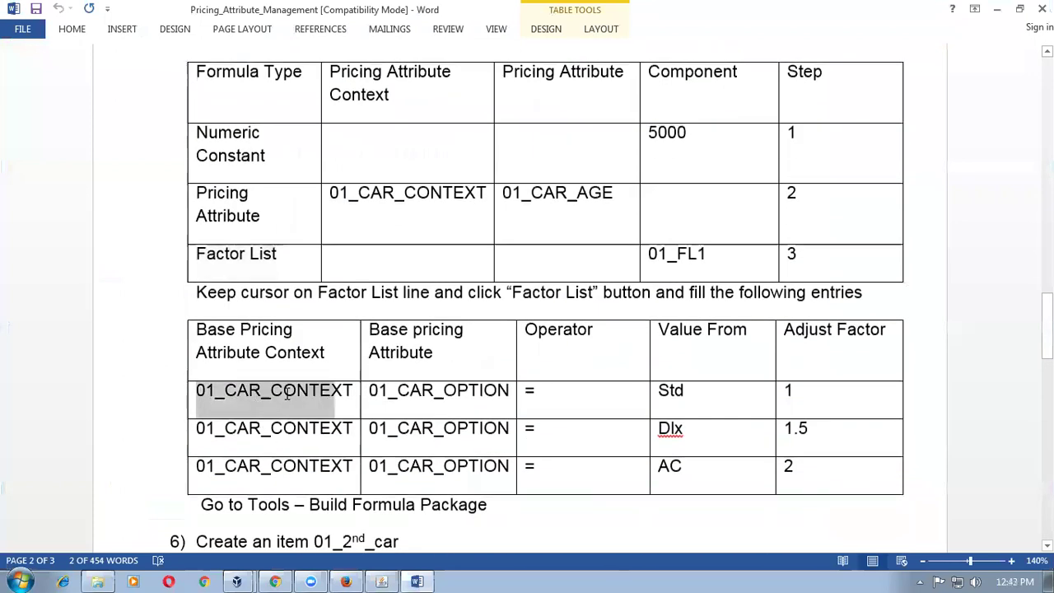
left_click(406, 406)
left_click_drag(371, 392, 452, 392)
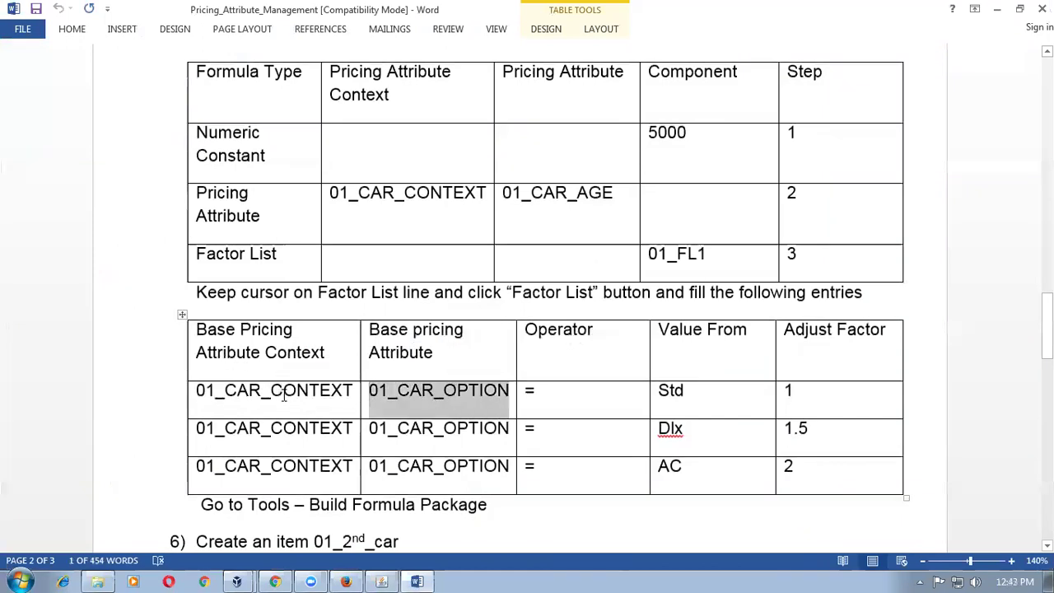
- Back in Oracle, give the first factor line context 01_CAR_CONTEXT, base pricing attribute 01_CAR_OPTION and operator =
key("alt+Tab")
type("01")
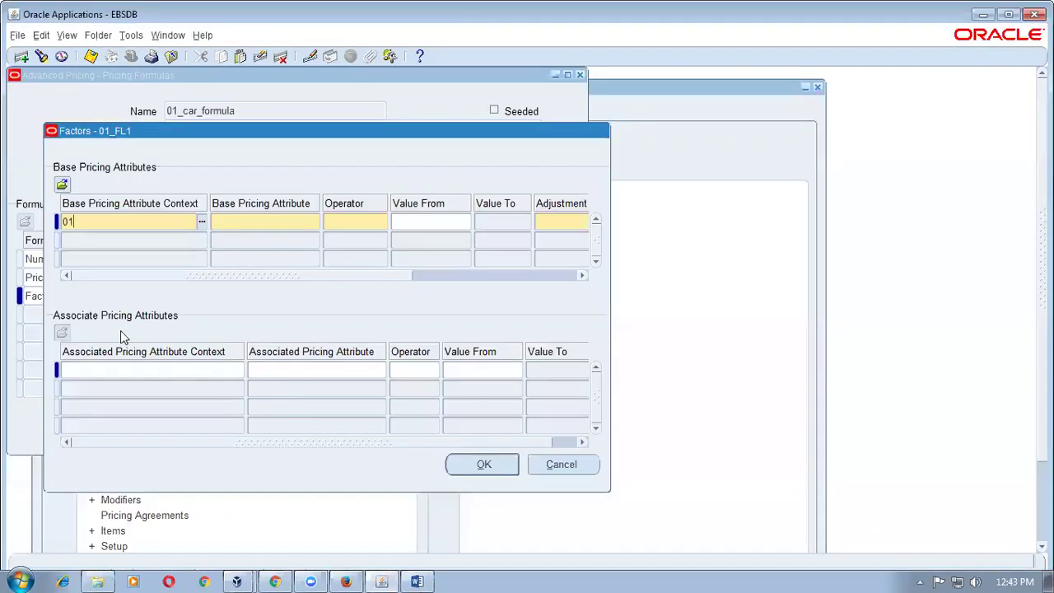
key("Tab")
type("01")
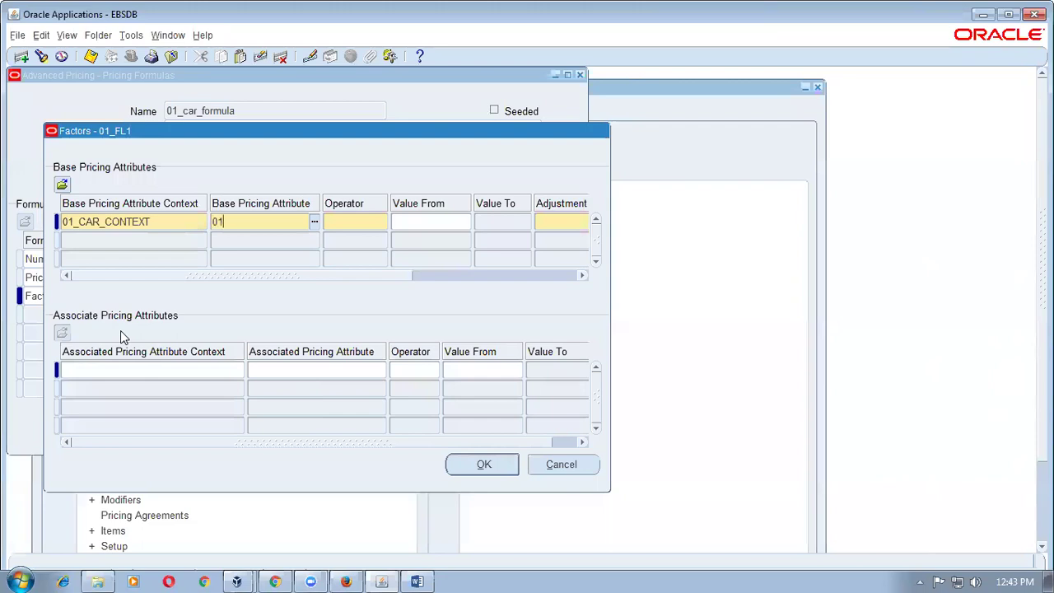
key("Tab")
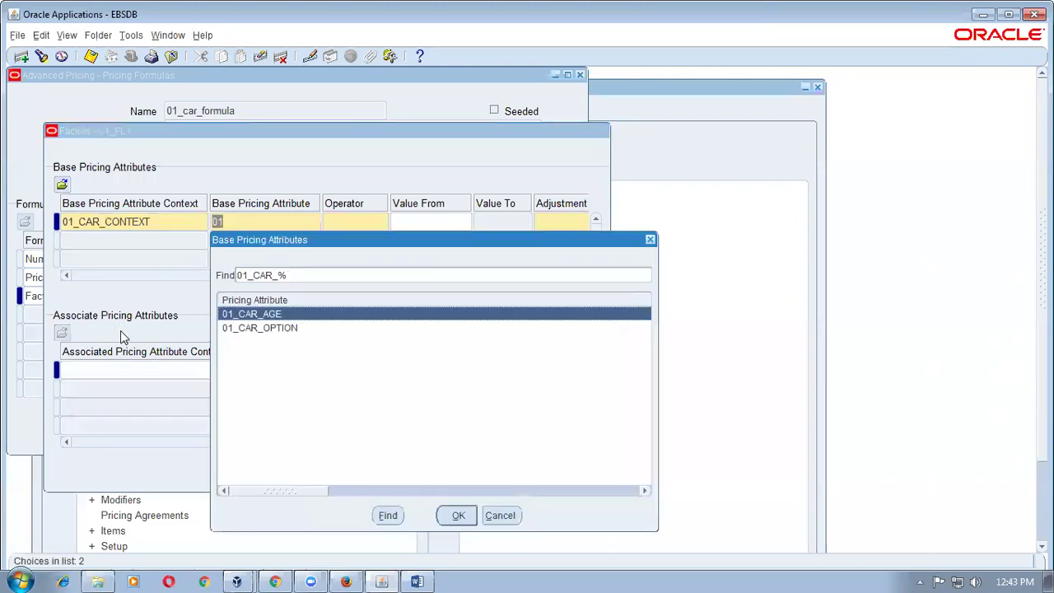
key("Down")
key("Return")
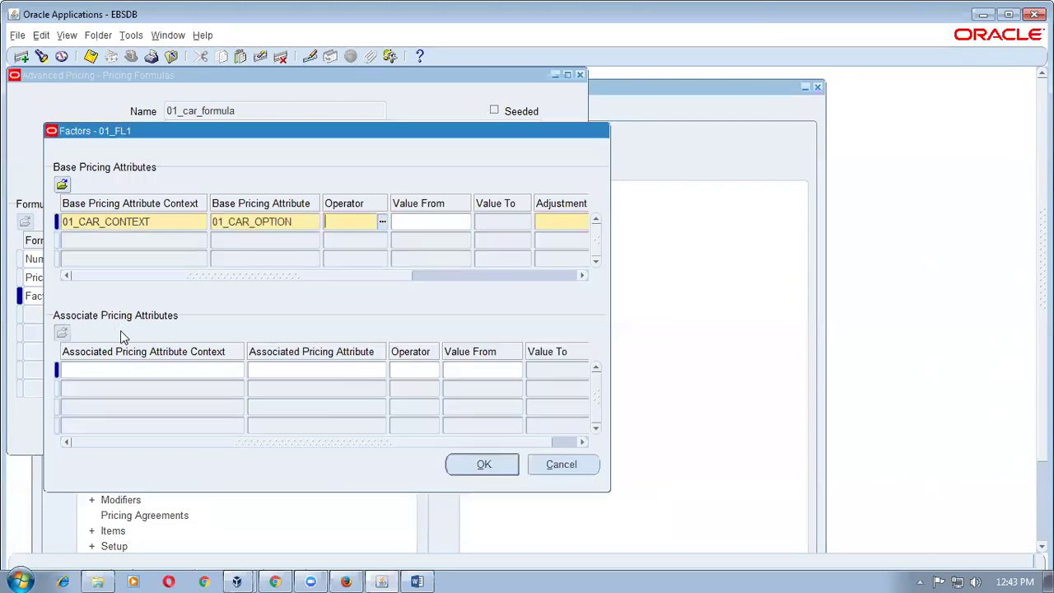
left_click(385, 224)
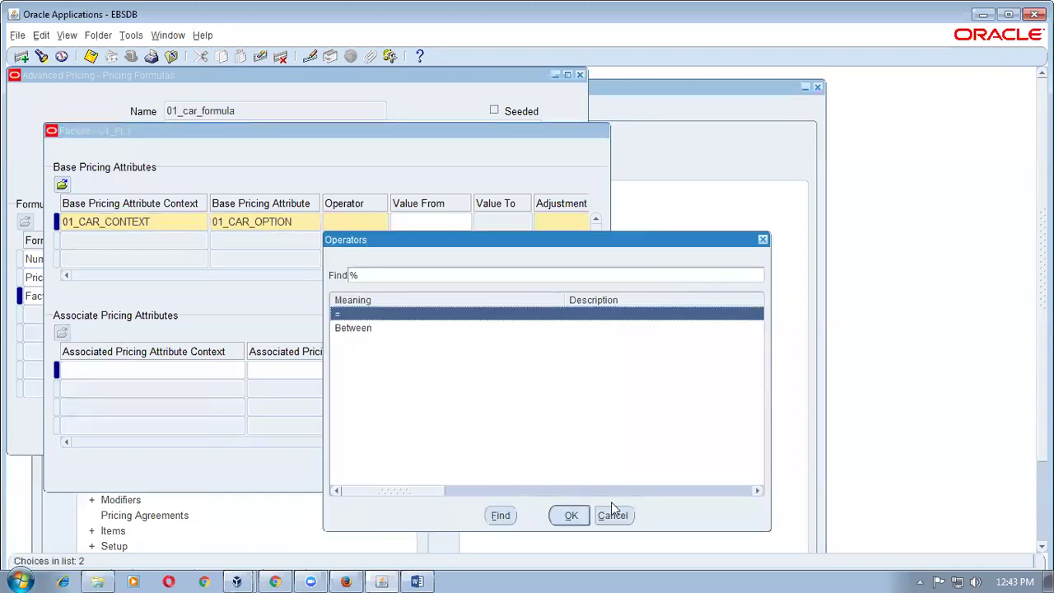
left_click(568, 515)
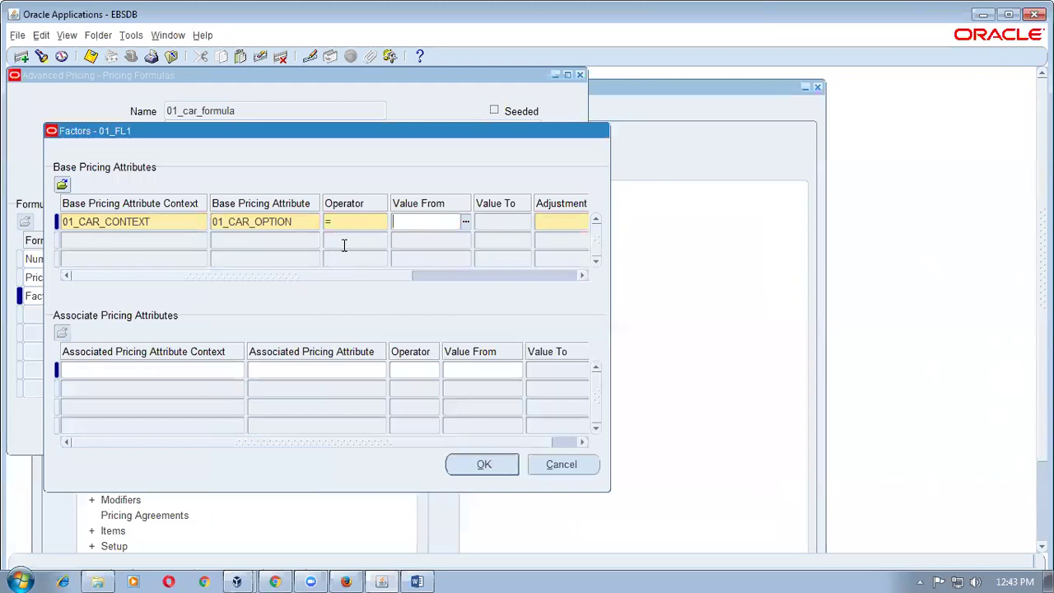
- Check the first factor row in Word, then in Oracle set its Value From to std and adjustment factor to 1
key("alt+Tab")
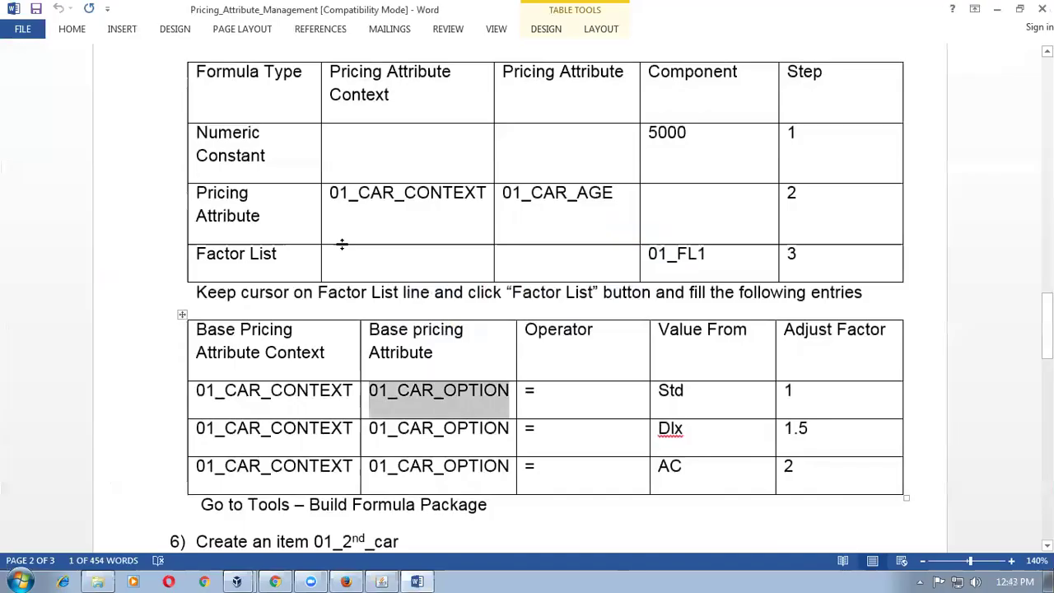
left_click_drag(717, 392, 592, 392)
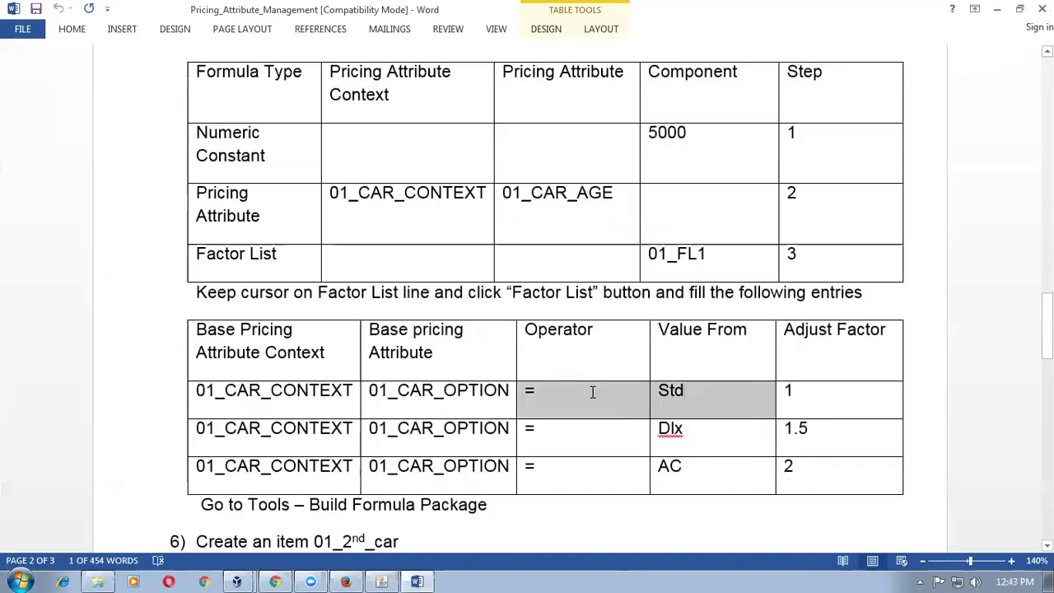
key("alt+Tab")
type("std")
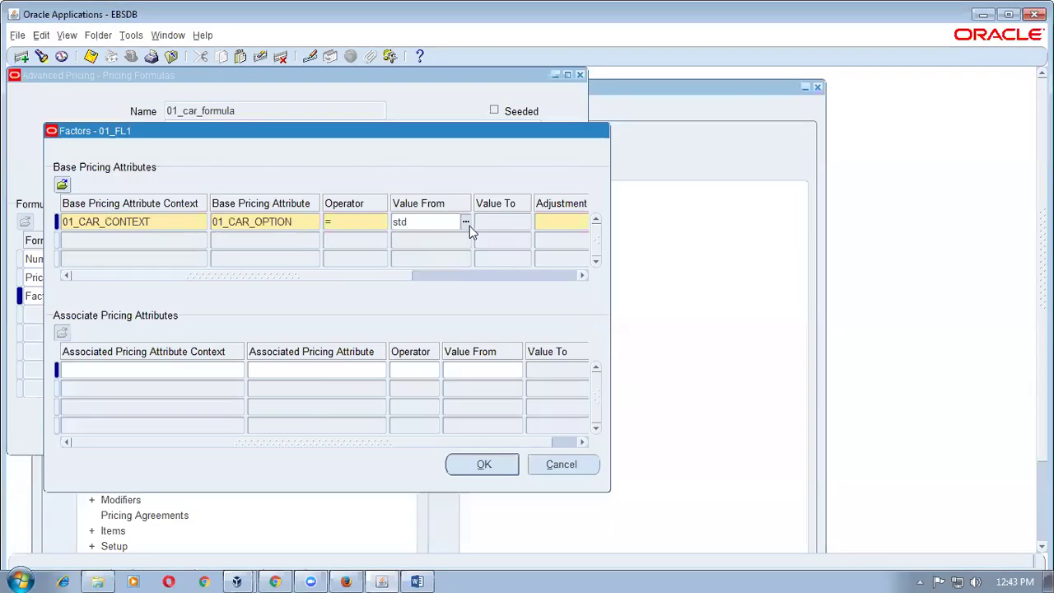
key("Tab")
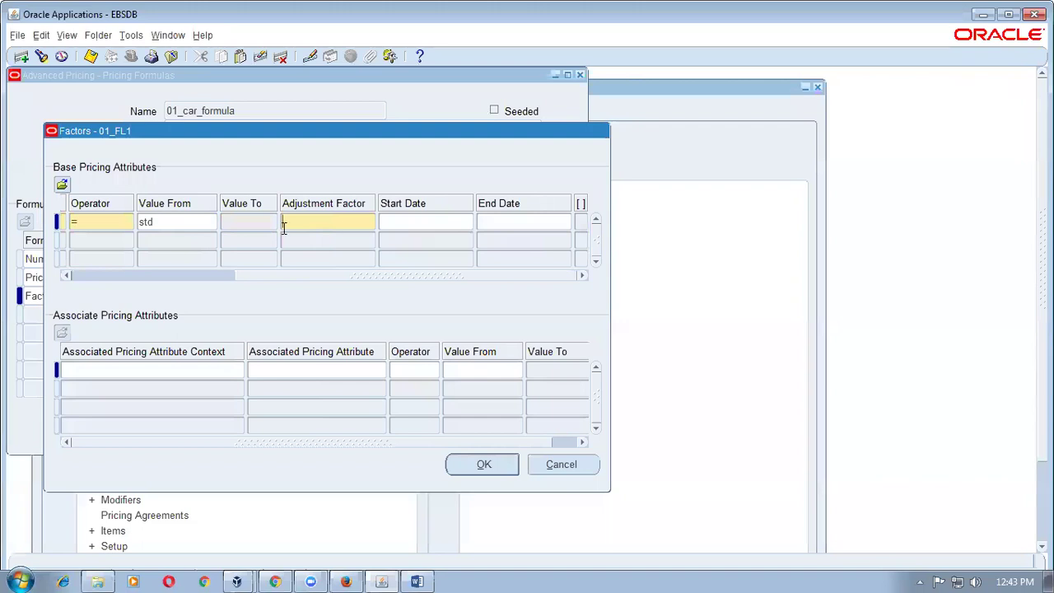
double_click(207, 222)
left_click(224, 276)
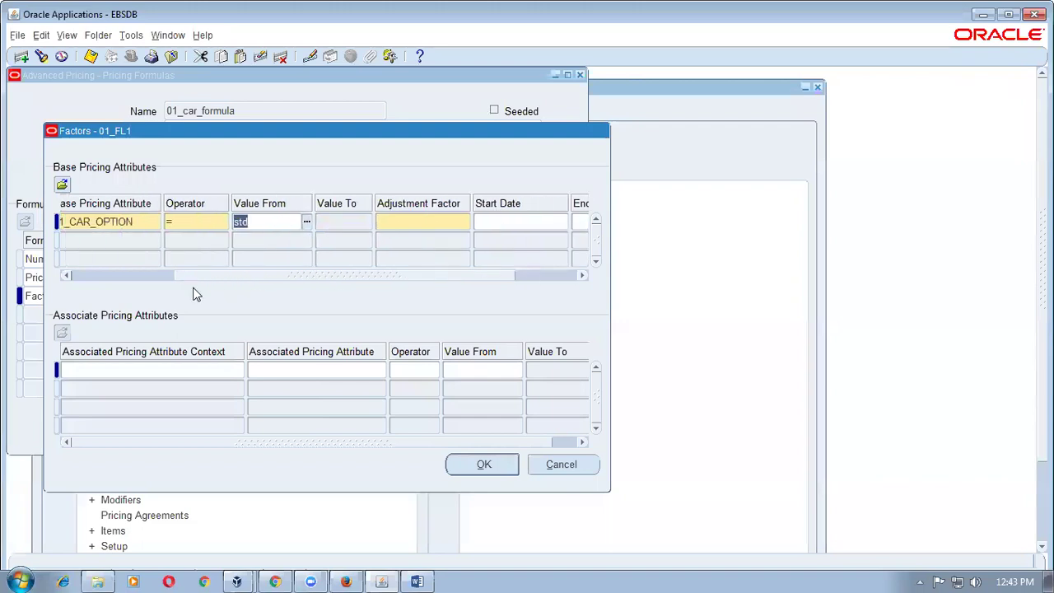
left_click(407, 223)
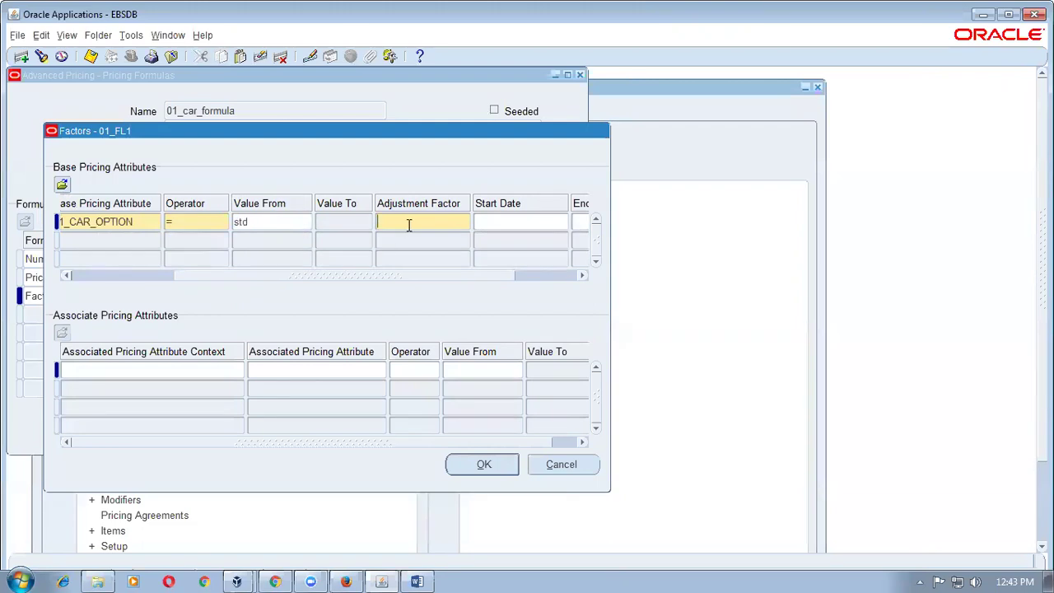
type("1.")
key("Tab")
- Review the first factor line's entries and compare them with the rows and adjustment factors of the Word factor table
left_click_drag(328, 277, 254, 277)
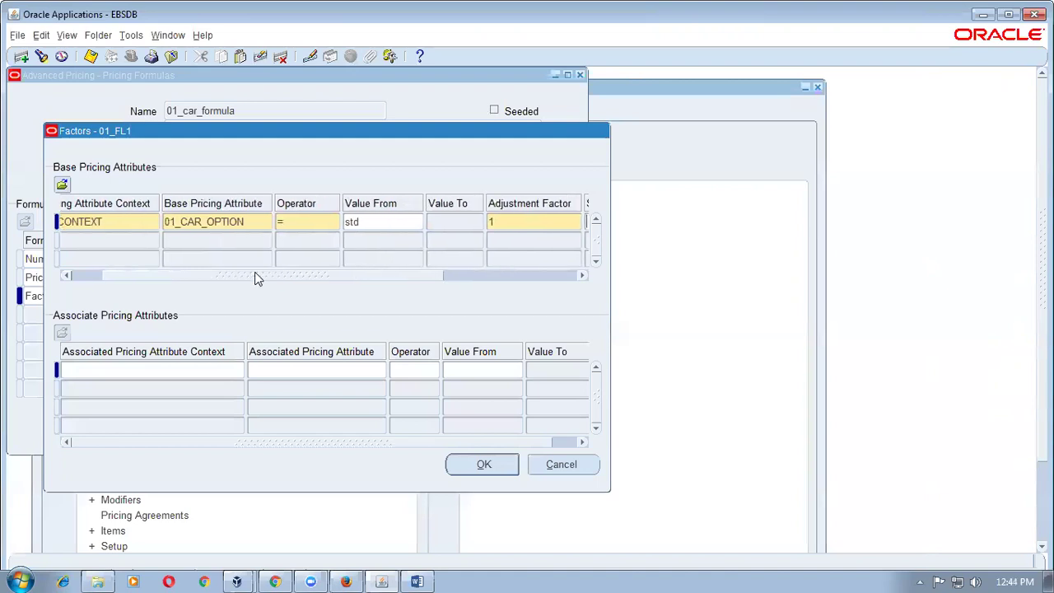
left_click(254, 221)
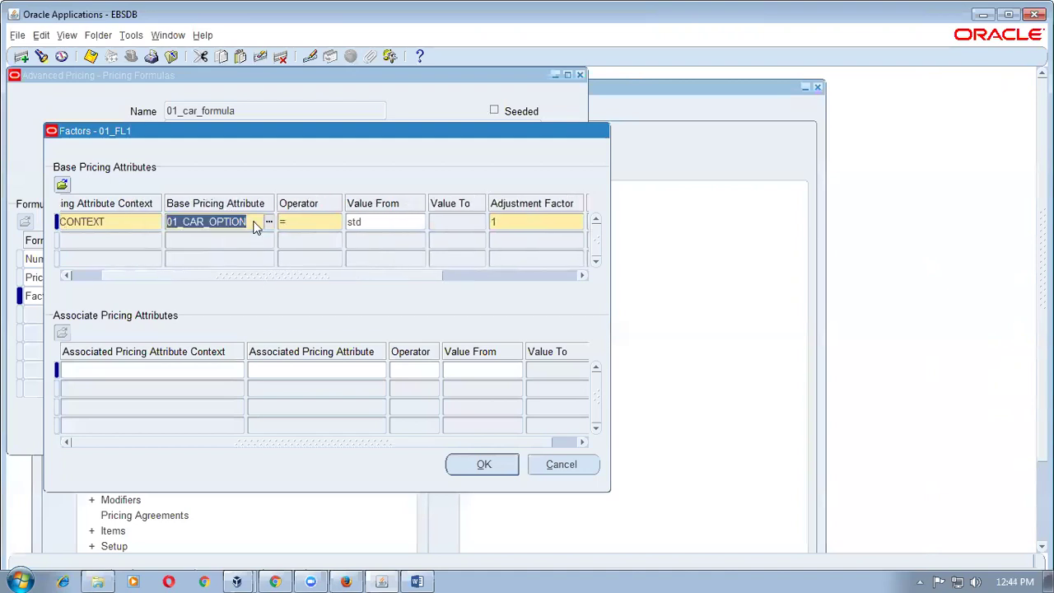
left_click(366, 222)
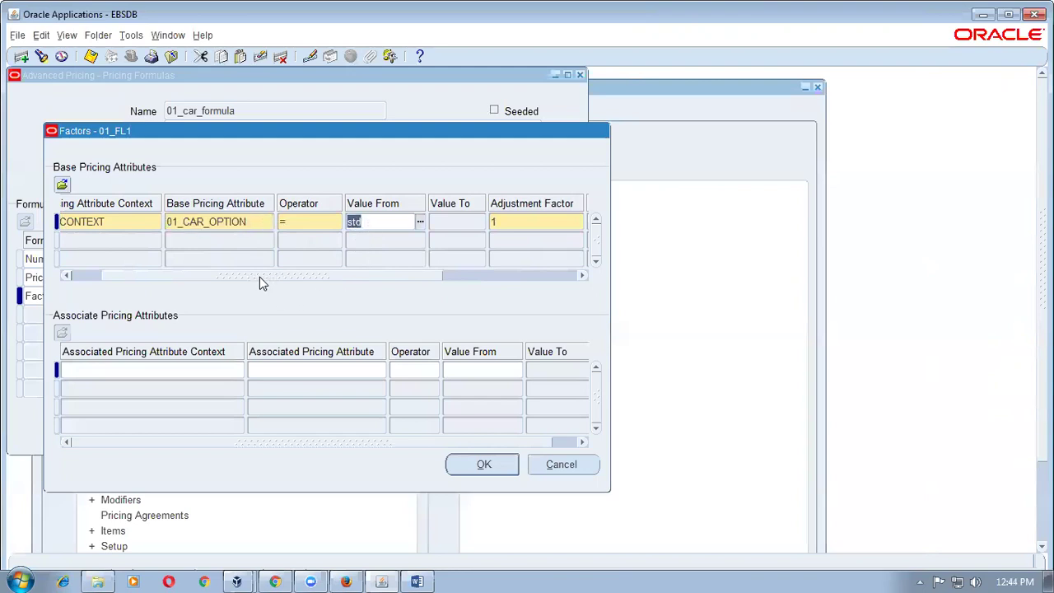
key("Tab")
key("alt+Tab")
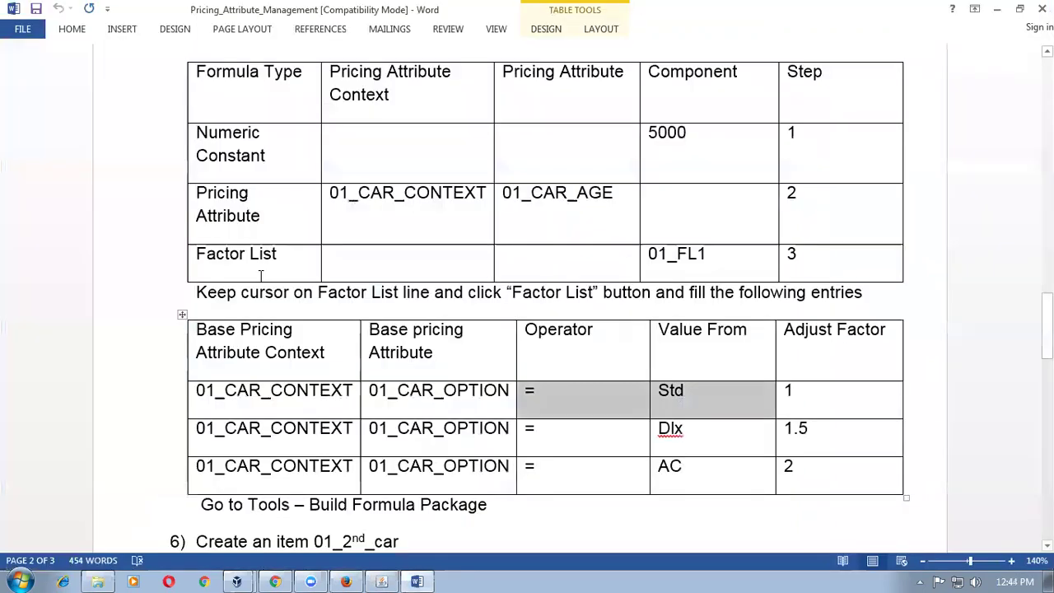
left_click(319, 391)
left_click(399, 393)
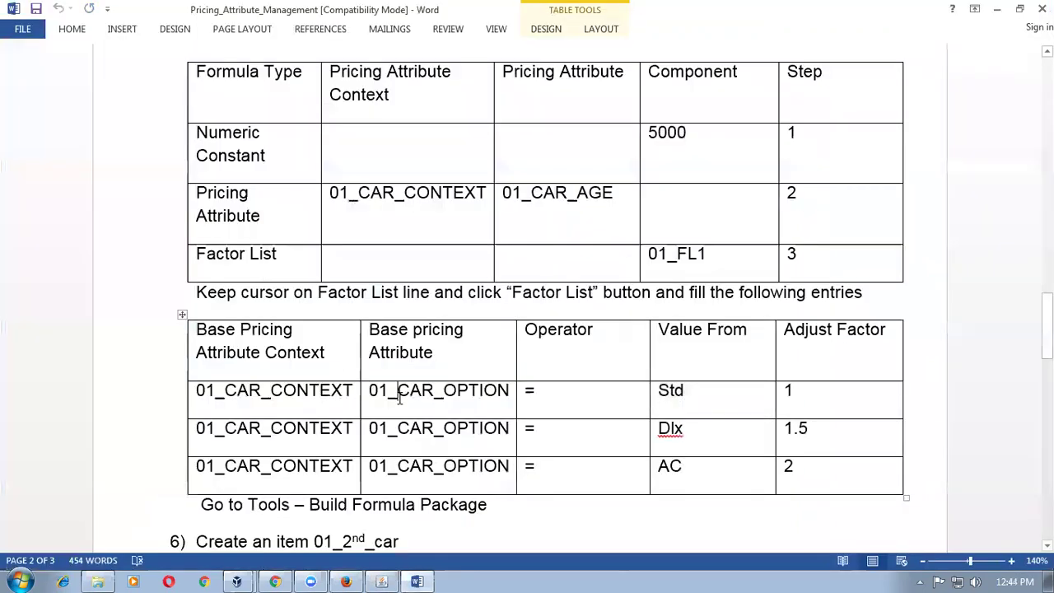
left_click(295, 430)
left_click(817, 475)
left_click_drag(826, 400, 842, 466)
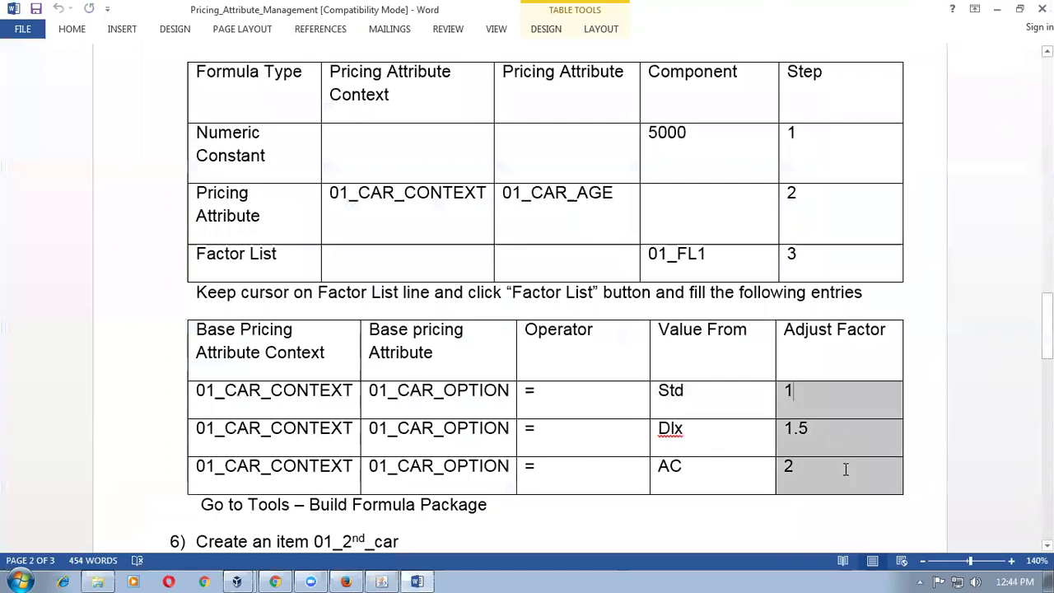
- Return to Oracle and start a second factor line, duplicating context 01_CAR_CONTEXT, attribute 01_CAR_OPTION and operator = from the line above
key("alt+Tab")
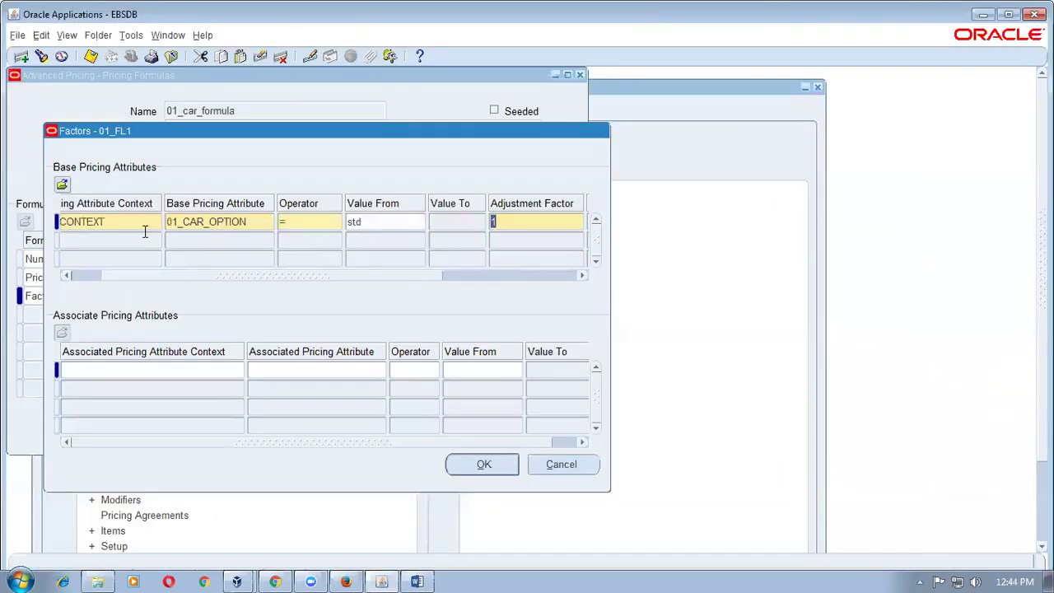
left_click_drag(137, 278, 108, 280)
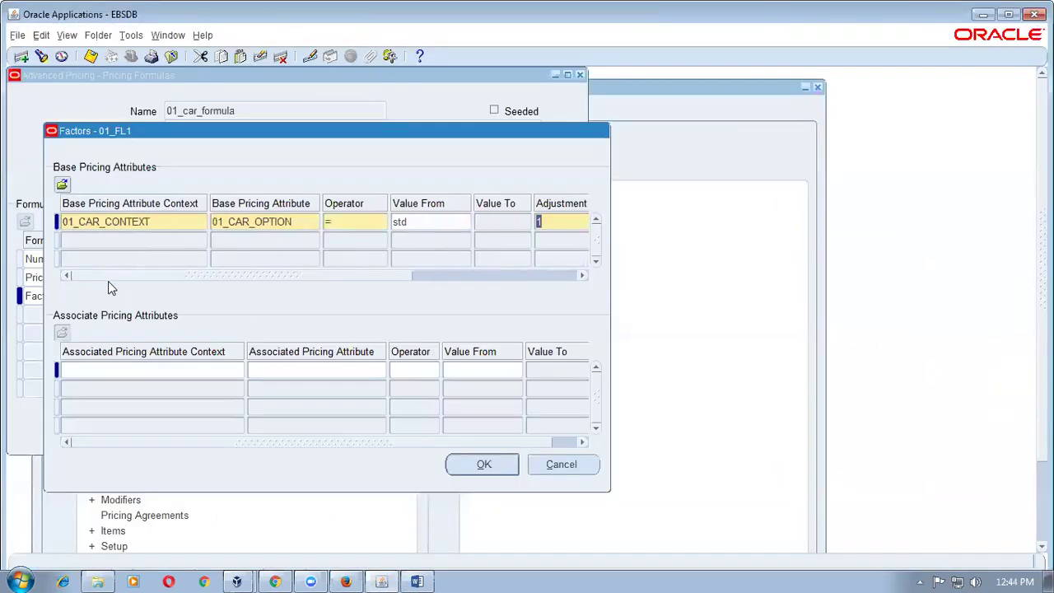
left_click(92, 241)
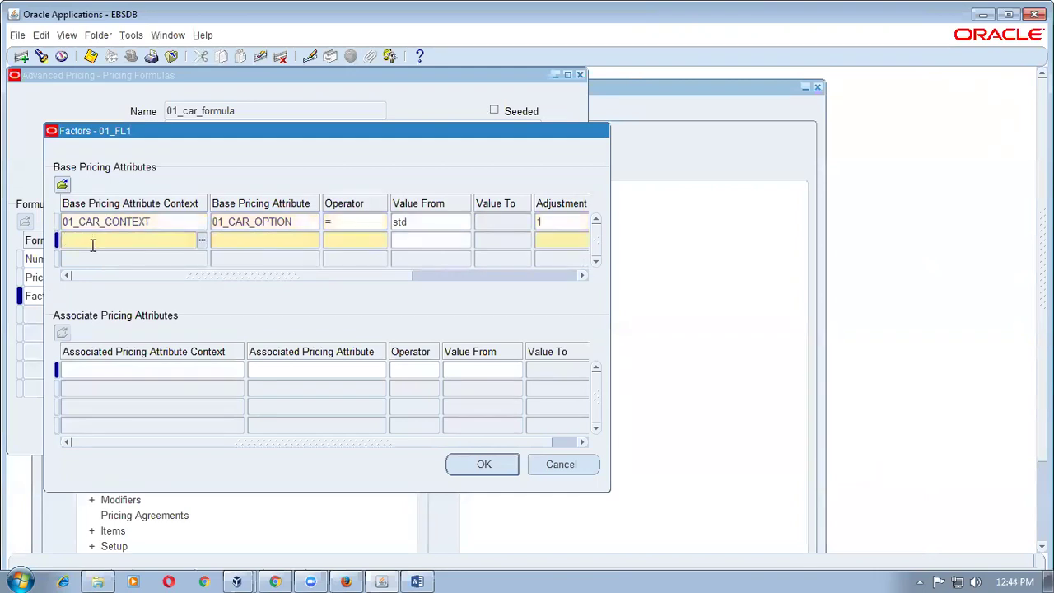
key("shift+F5")
key("Tab")
key("shift+F5")
key("Tab")
key("shift+F5")
key("Tab")
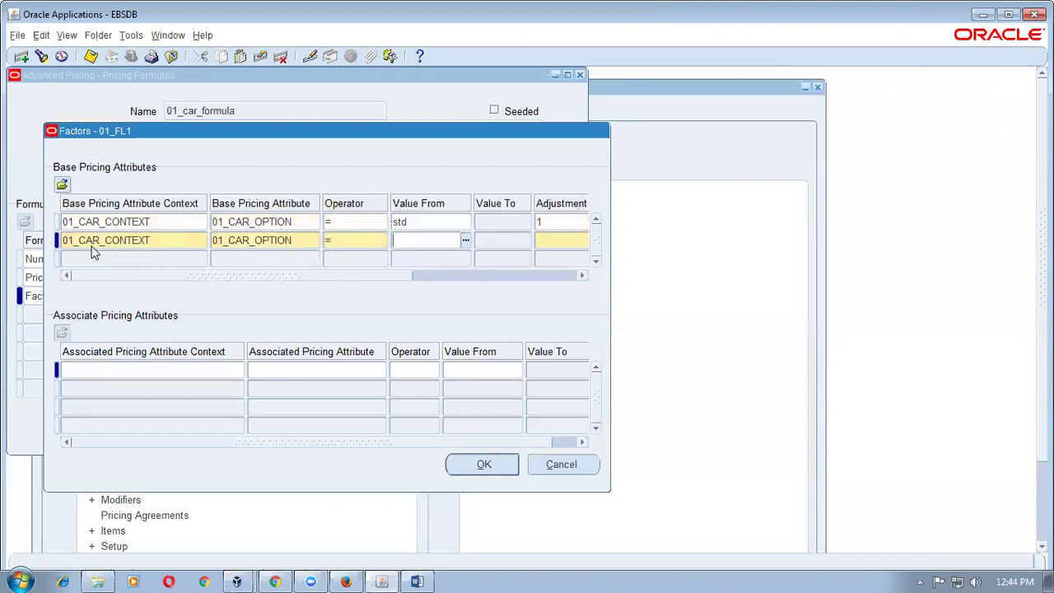
- Set the second factor line's Value From to dlx and its adjustment factor to 1.5
type("dlx")
key("Tab")
type("1.5")
- Start a third factor line, duplicating context 01_CAR_CONTEXT, attribute 01_CAR_OPTION and operator = from the line above
key("Down")
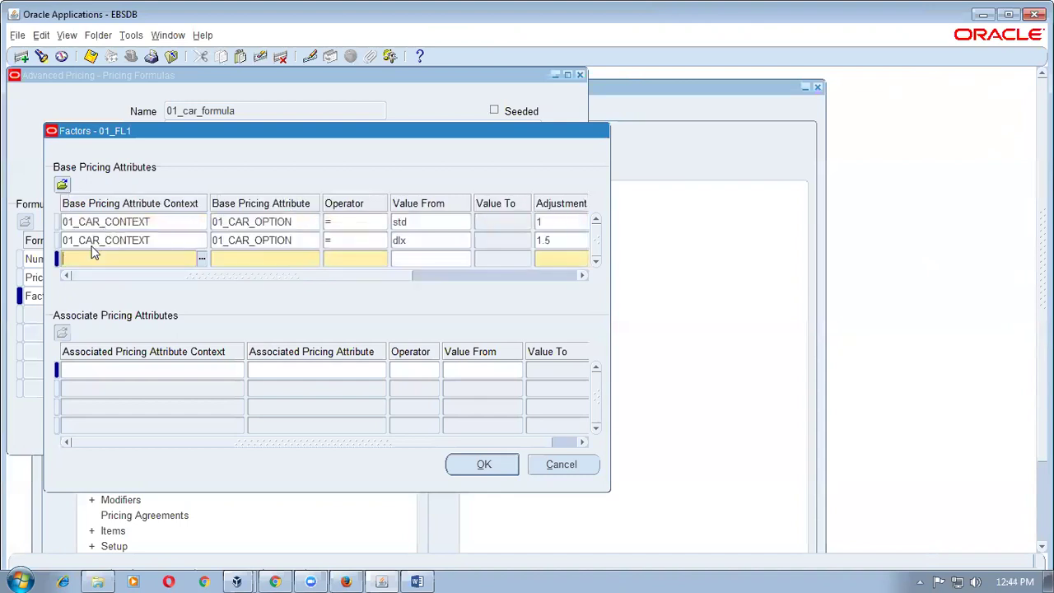
key("shift+F5")
key("Tab")
key("shift+F5")
key("Tab")
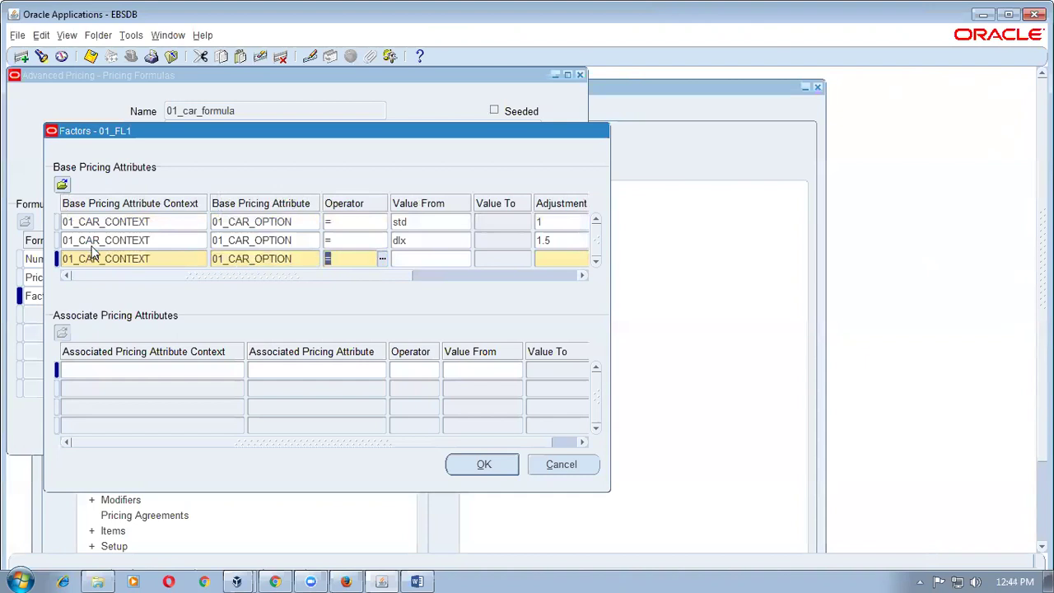
key("shift+F5")
key("Tab")
- Set the third factor line's Value From to ac and its adjustment factor to 2
type("ac")
key("Tab")
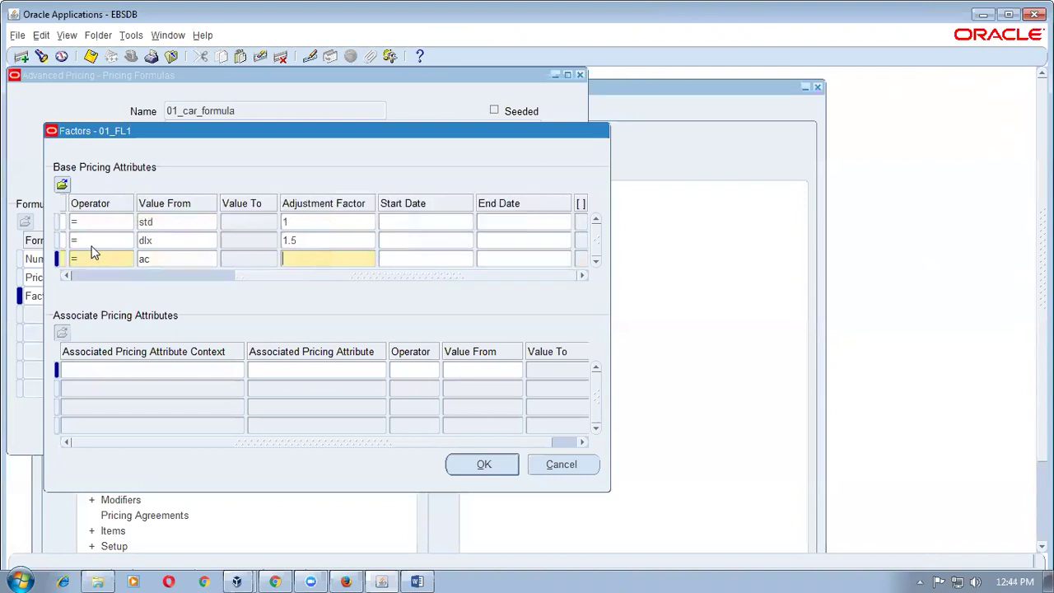
type("2")
- Clear the third factor line's Value From and choose ac from the list of base pricing attribute values instead
left_click(171, 259)
key("Tab")
left_click_drag(278, 280, 216, 280)
left_click(262, 259)
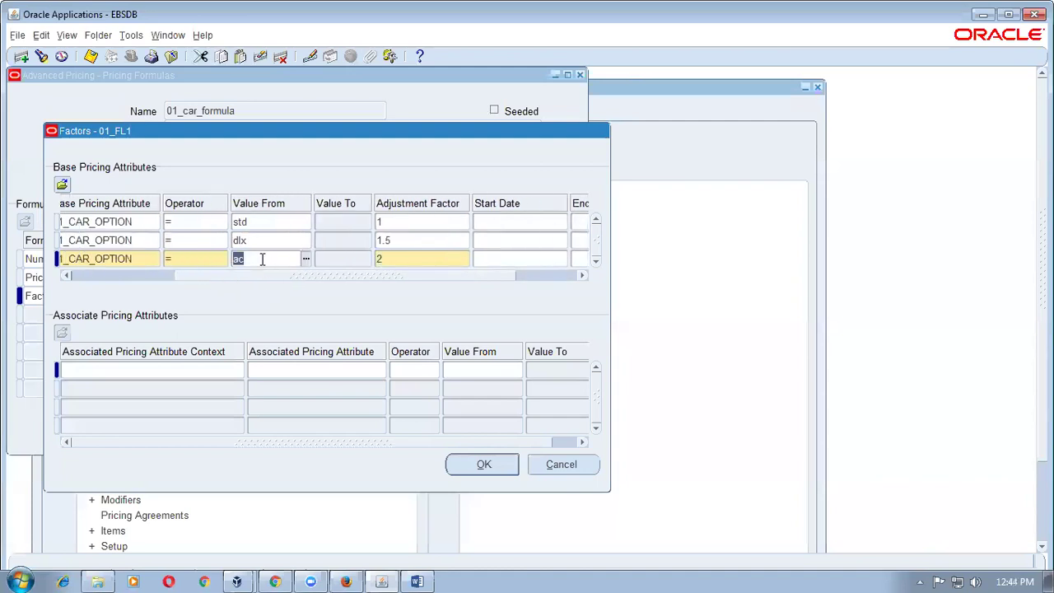
key("BackSpace")
key("ctrl+l")
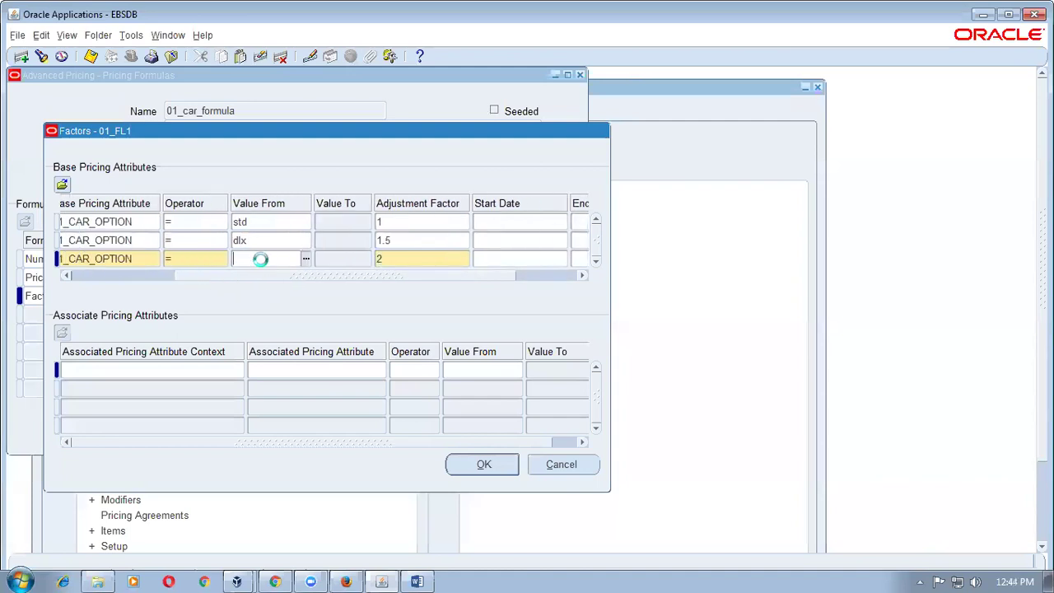
key("Return")
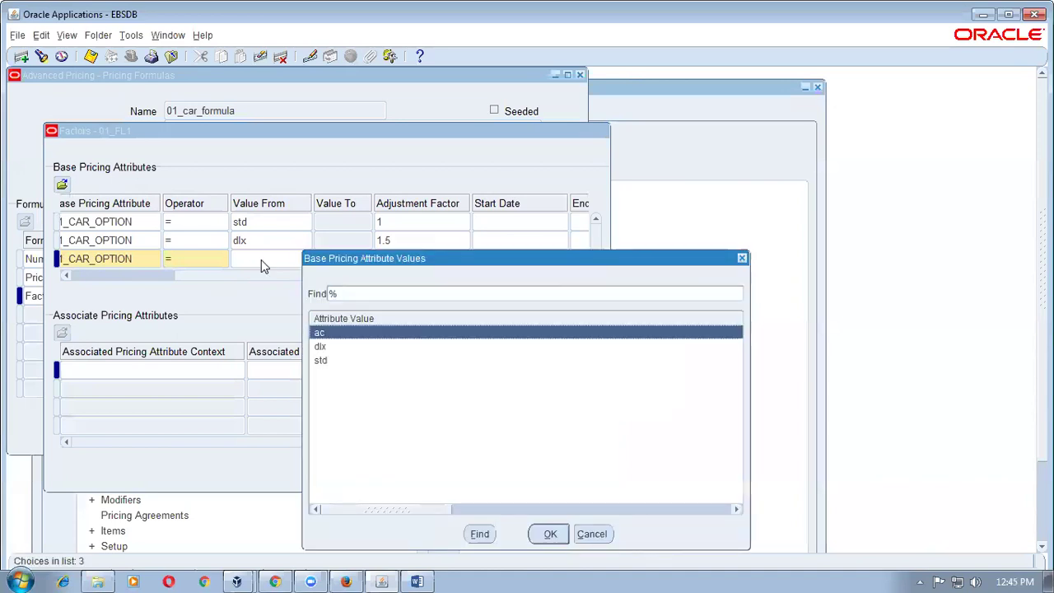
key("Return")
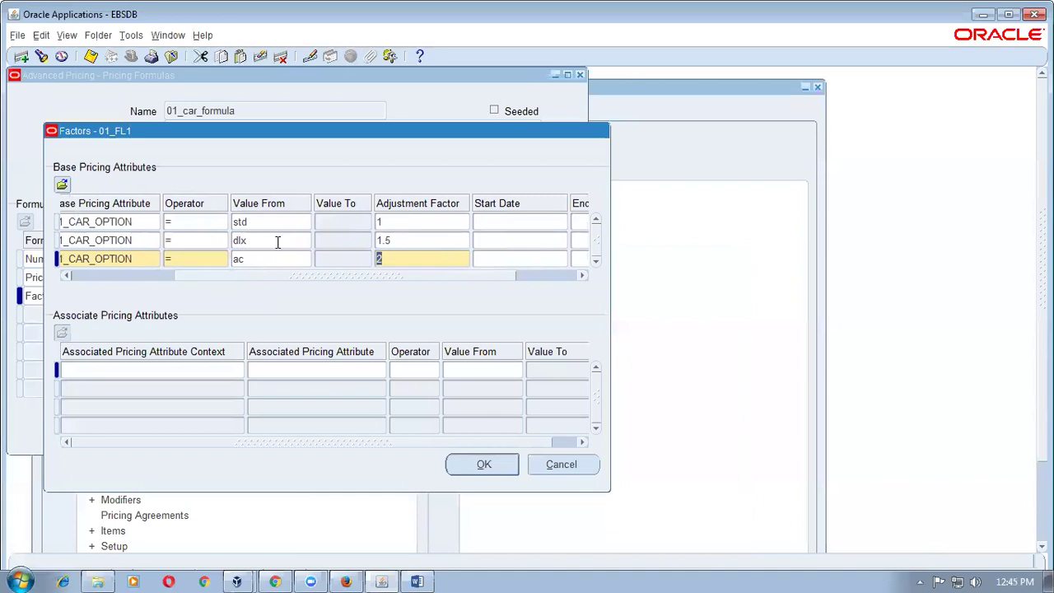
- Clear the second factor line's Value From and choose dlx from the list of base pricing attribute values
left_click(277, 240)
key("BackSpace")
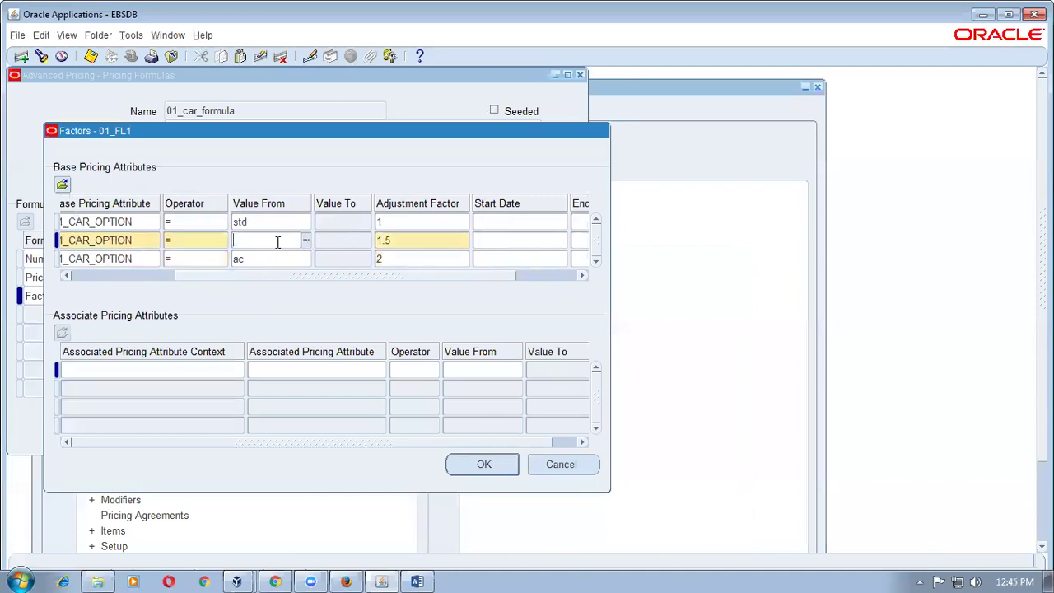
key("ctrl+l")
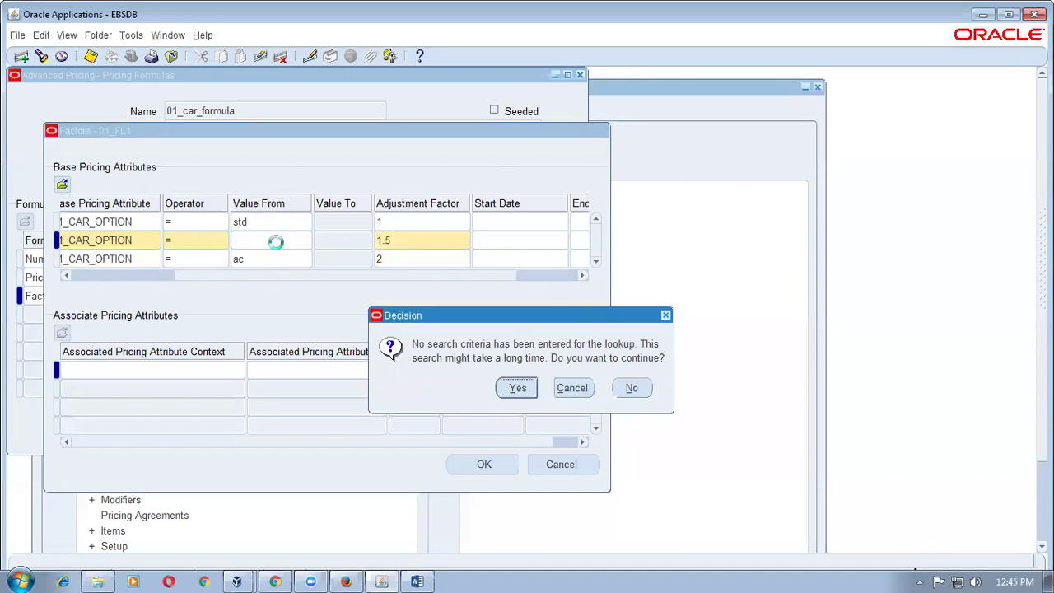
key("Return")
left_click(270, 347)
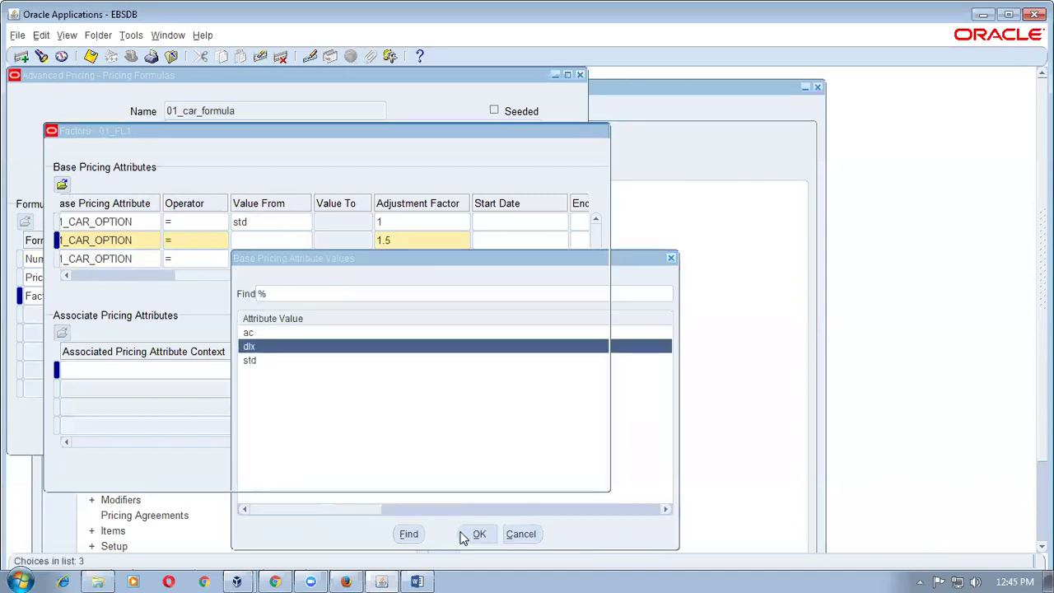
left_click(463, 533)
- Clear the first factor line's Value From and choose std from the list of base pricing attribute values
left_click(263, 223)
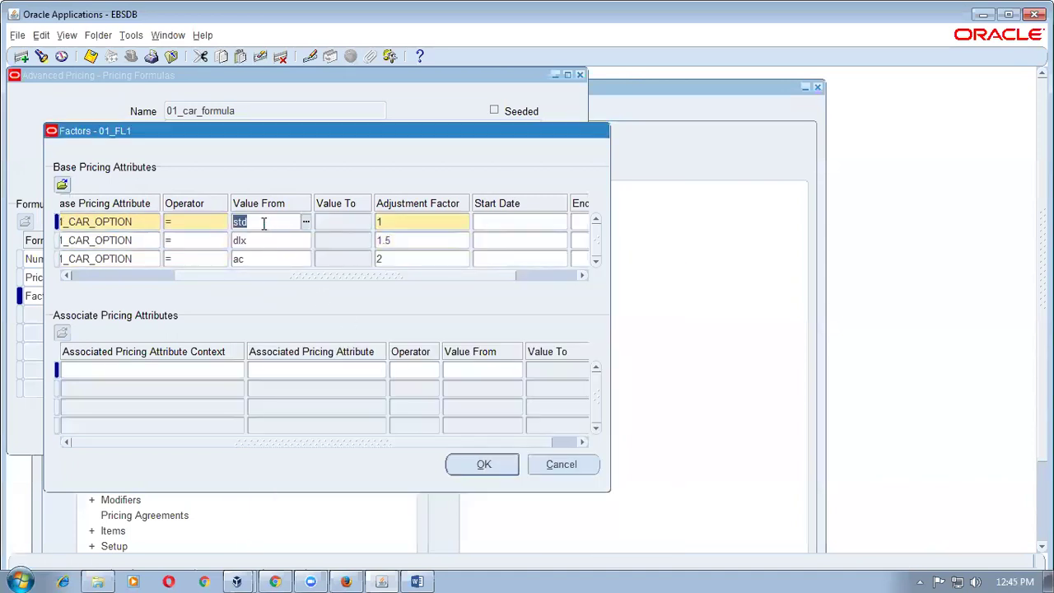
key("BackSpace")
key("ctrl+l")
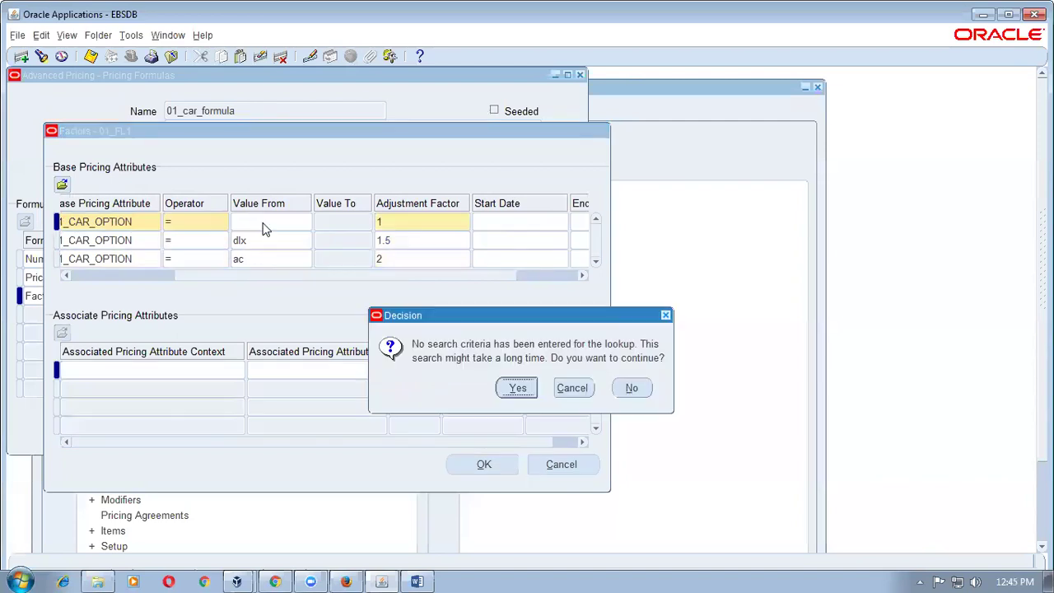
key("Return")
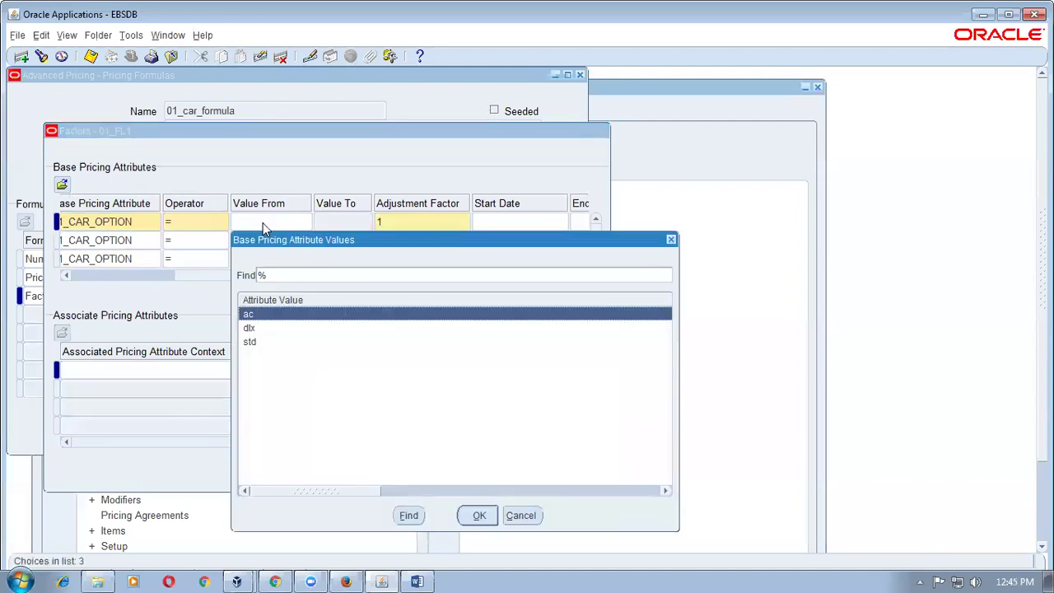
key("Down")
key("Down")
key("Return")
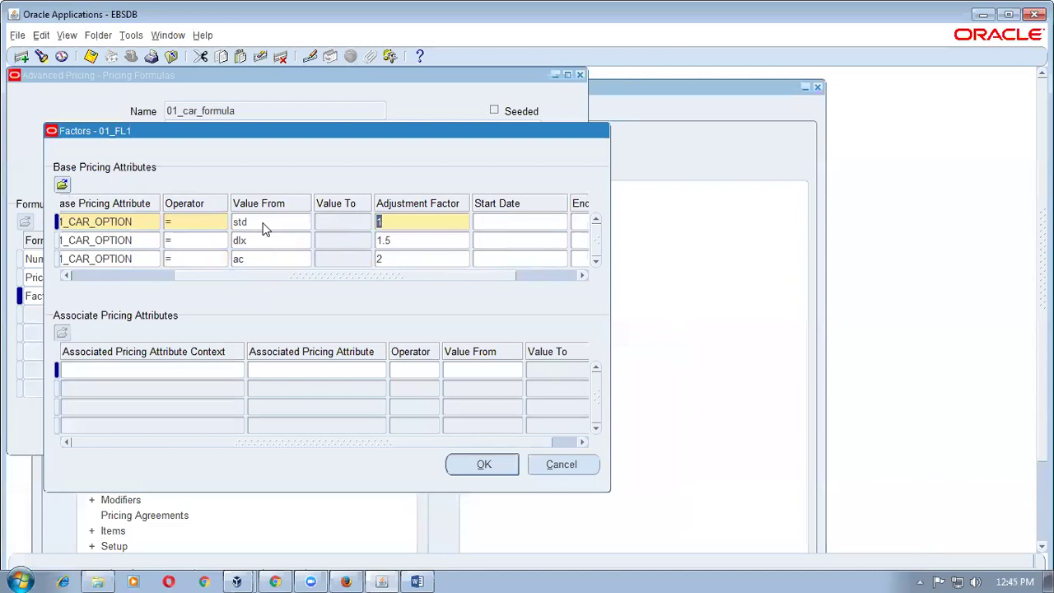
- Accept the factors of list 01_FL1 and save the pricing formula
left_click(260, 239)
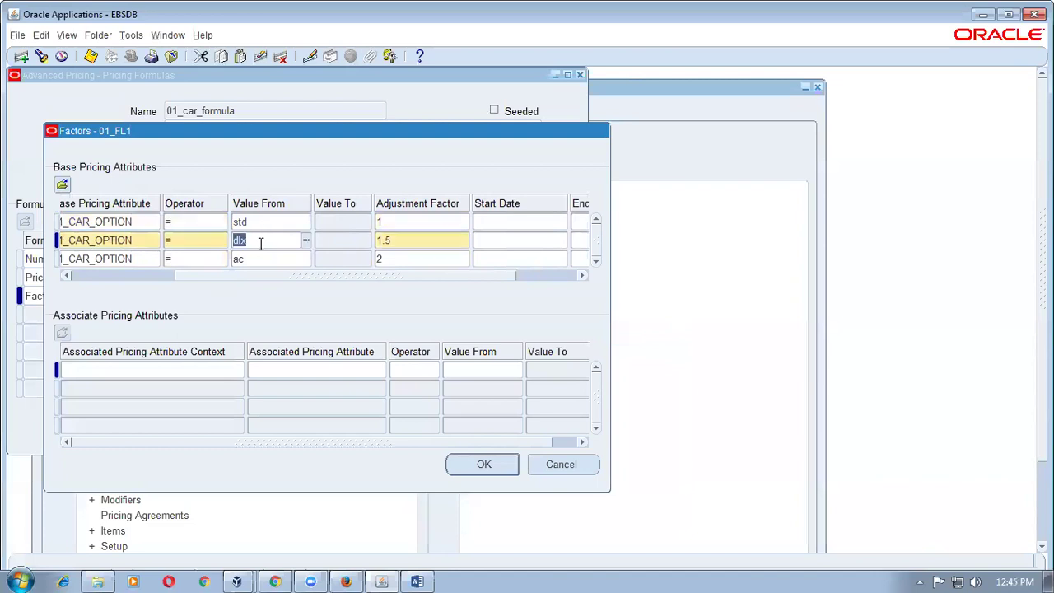
left_click(484, 466)
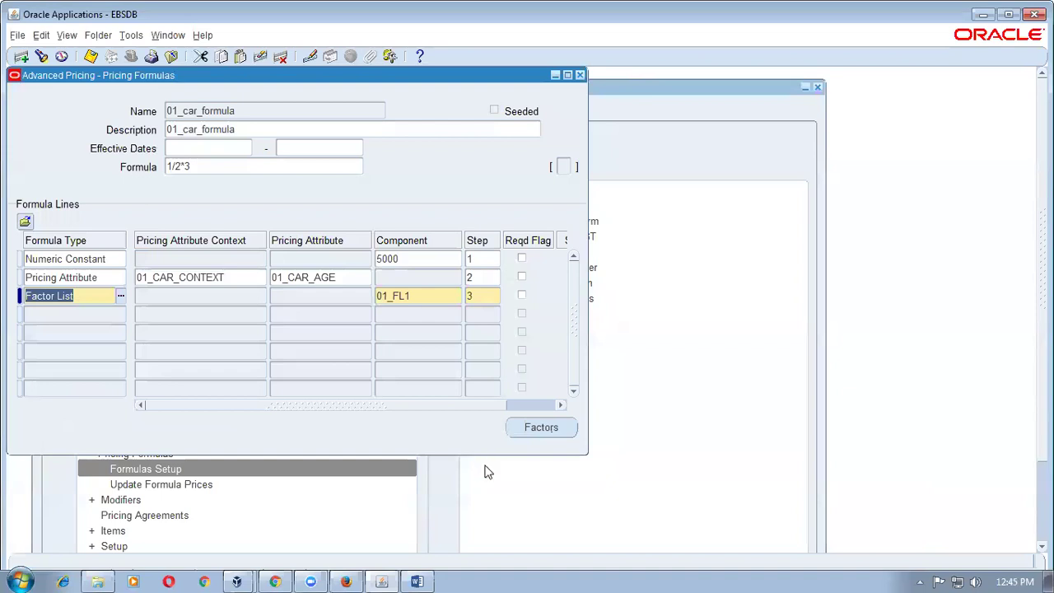
key("ctrl+s")
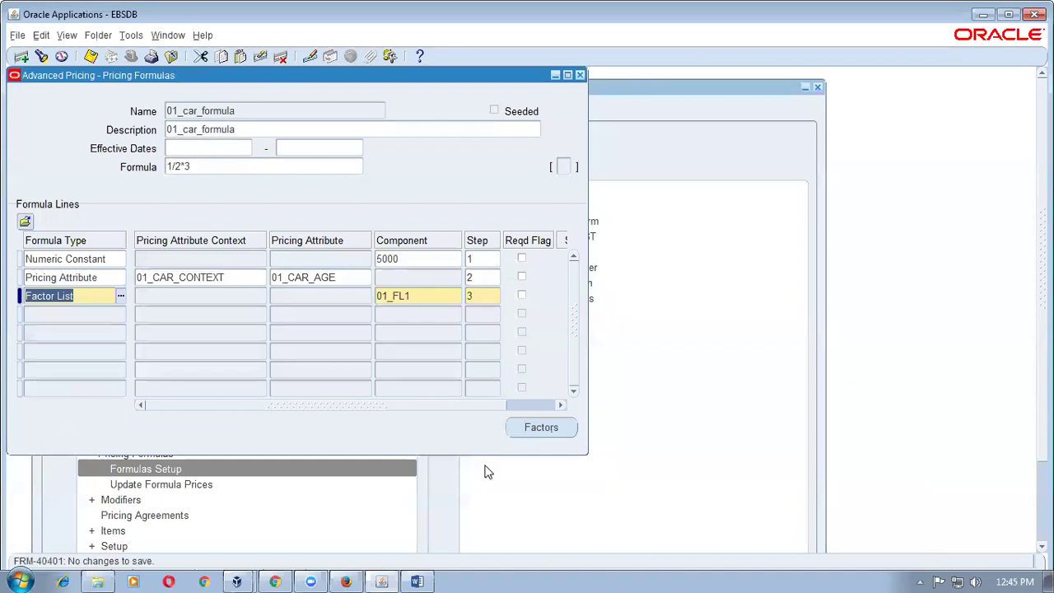
- Look over the formula lines of 01_car_formula and generate the formula package, closing the resulting note
left_click(67, 278)
left_click(74, 296)
left_click(89, 276)
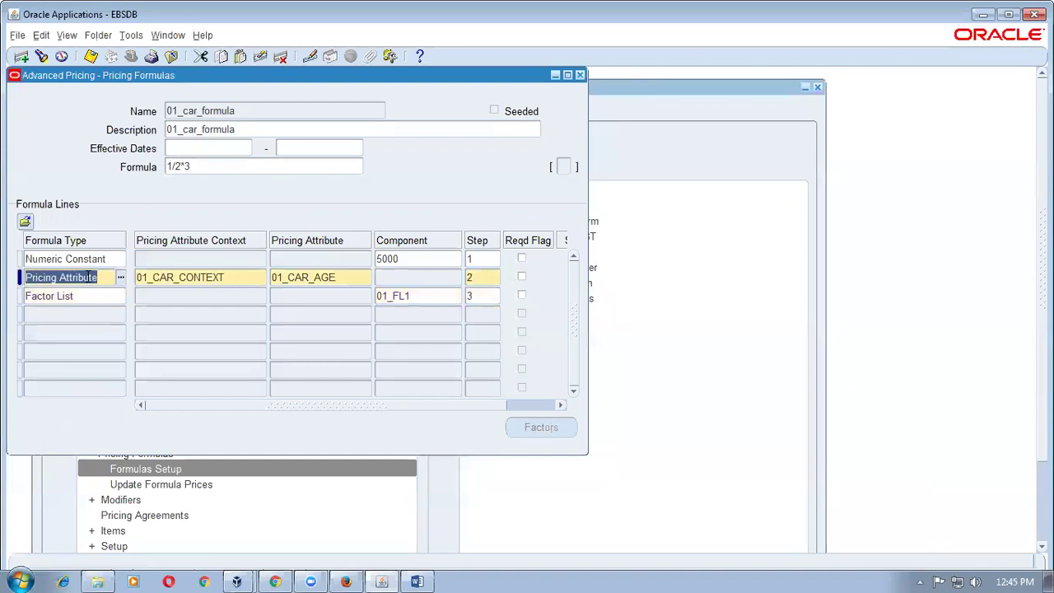
left_click(88, 260)
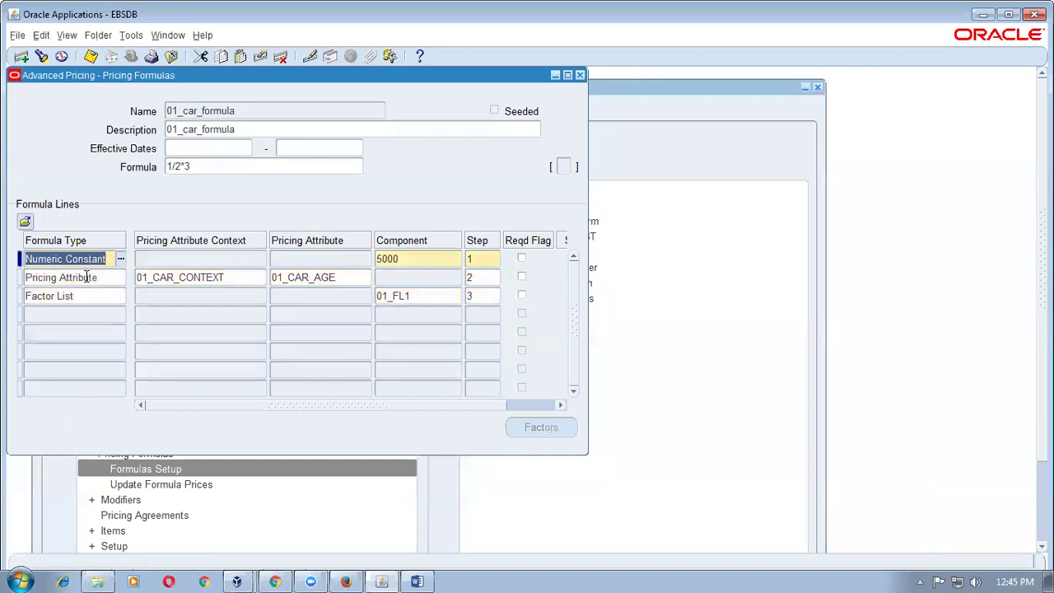
left_click(84, 279)
left_click(78, 295)
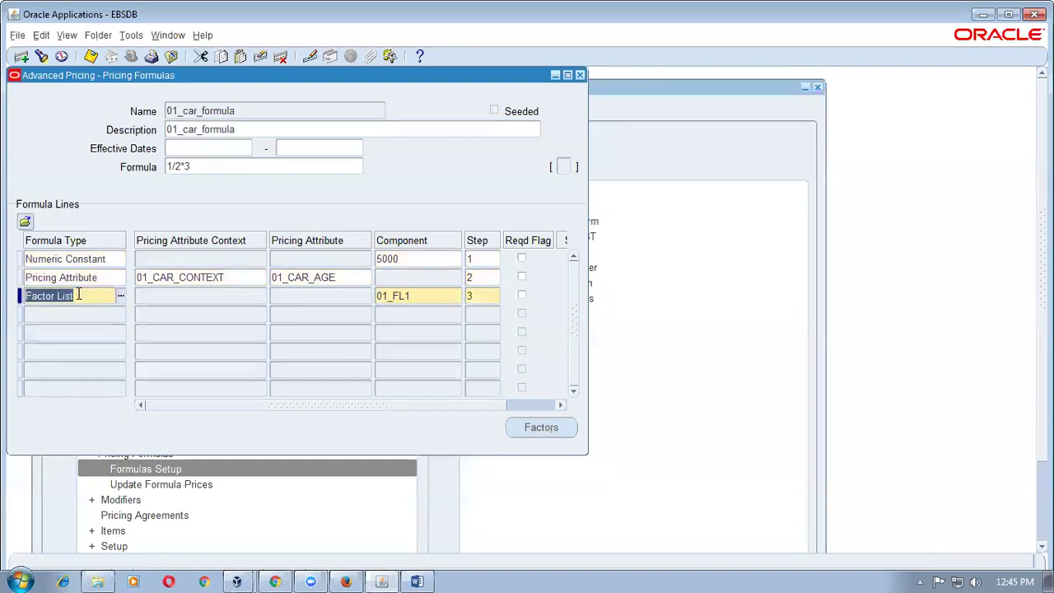
left_click(131, 35)
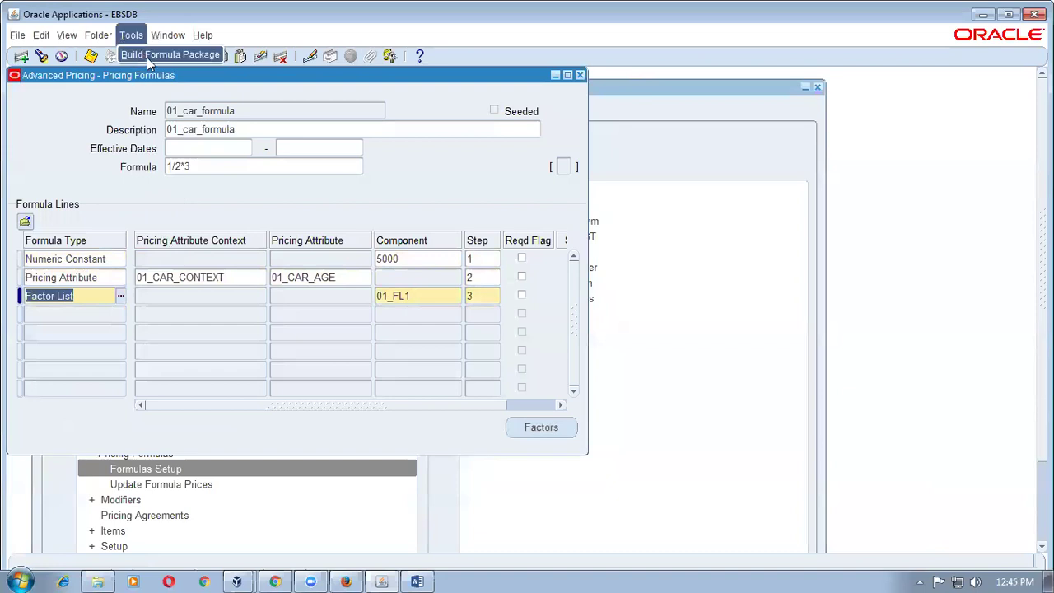
left_click(146, 57)
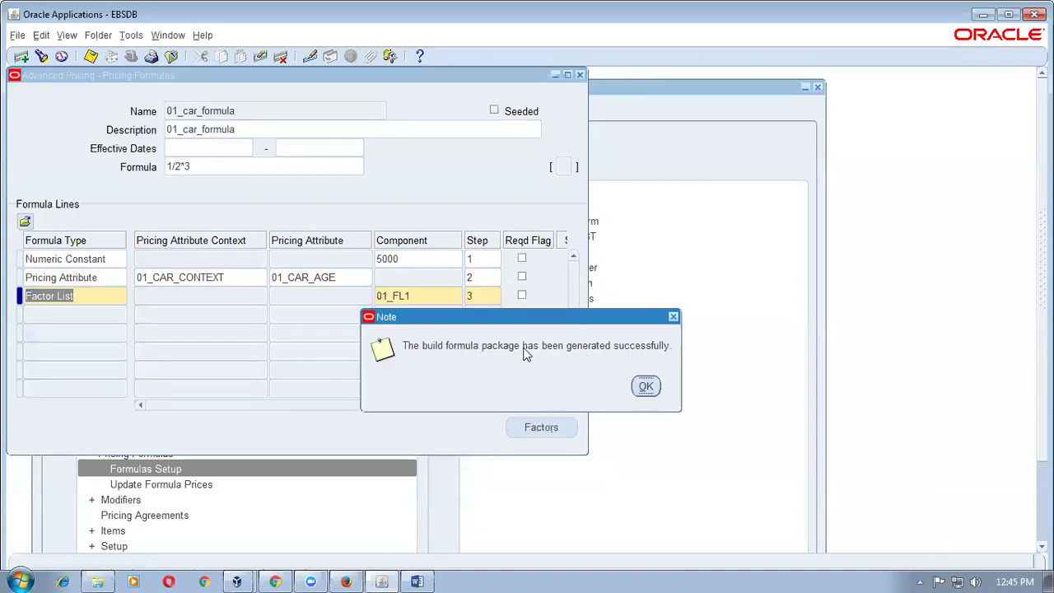
left_click(646, 387)
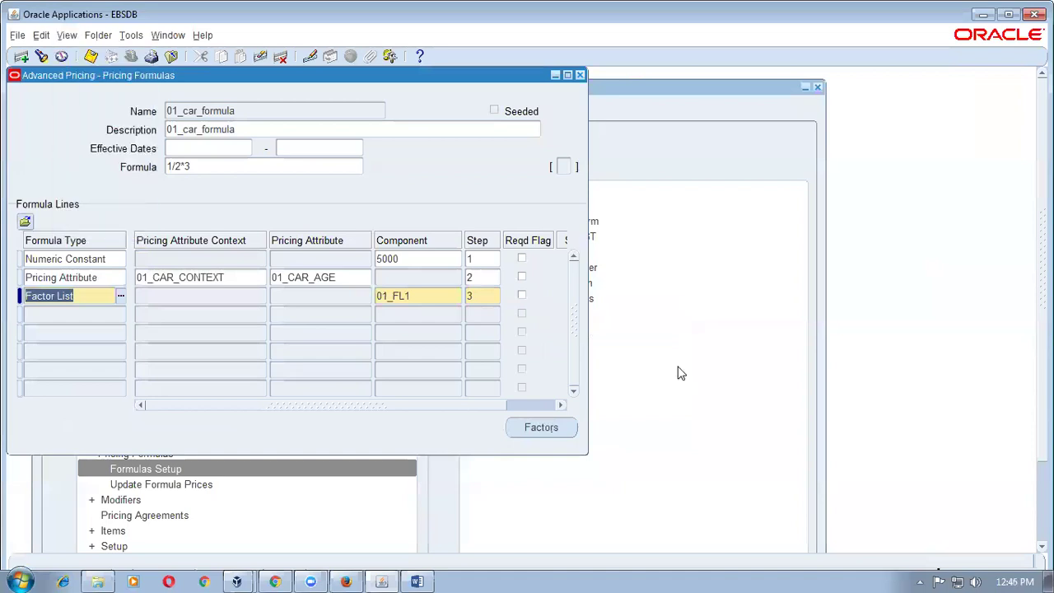
key("alt+v")
key("r")
key("alt+n")
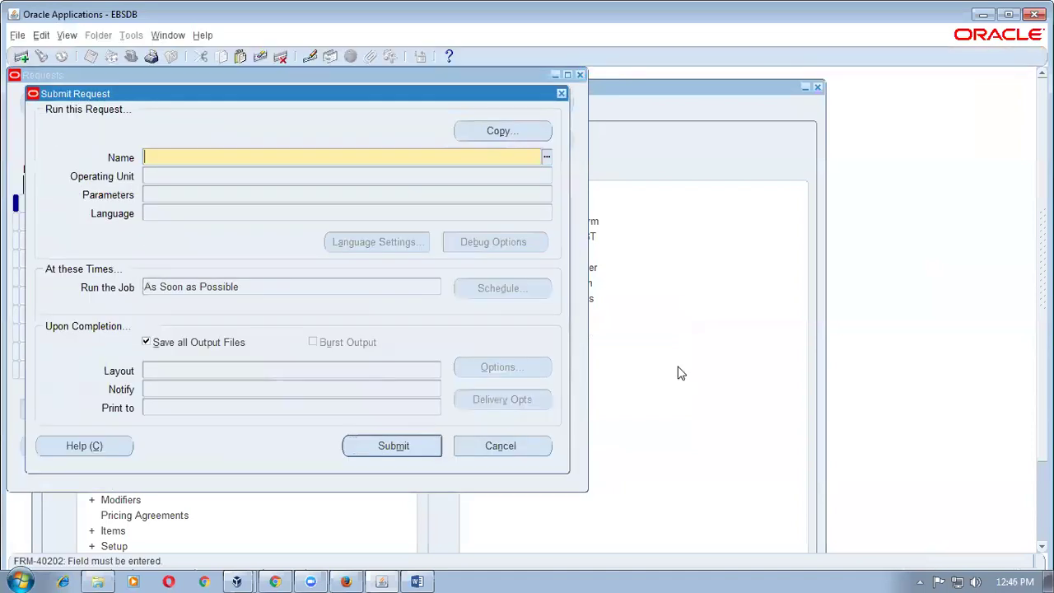
type("%pri")
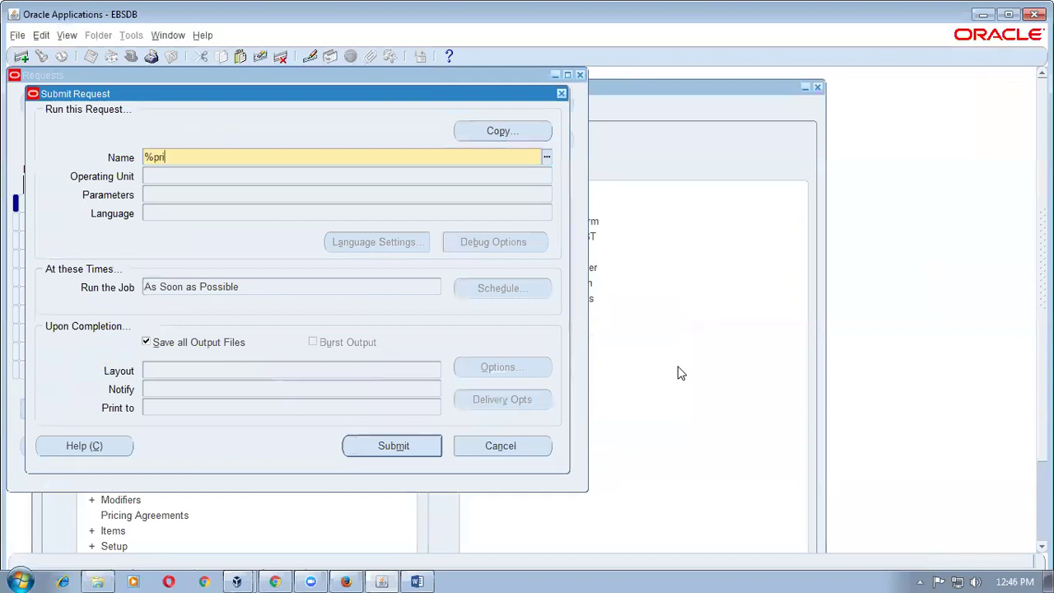
type("%att%")
key("ctrl+l")
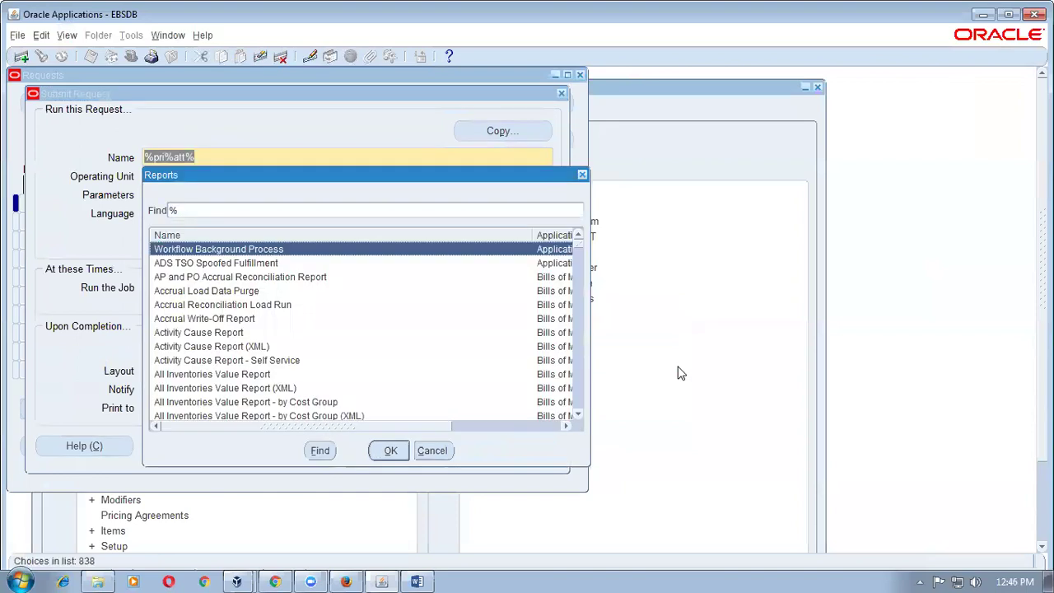
key("Escape")
left_click(497, 445)
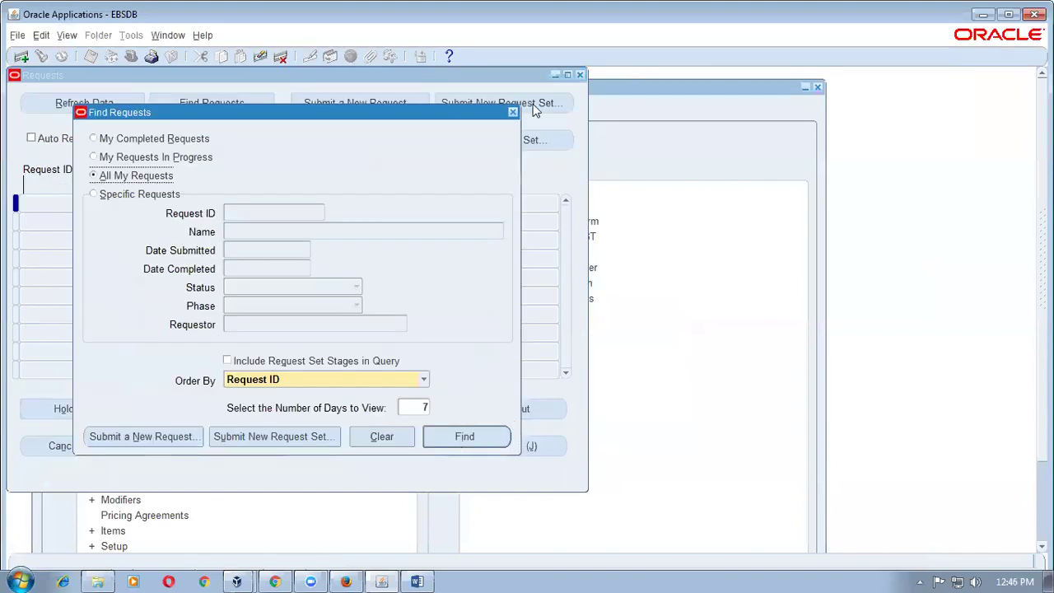
key("Return")
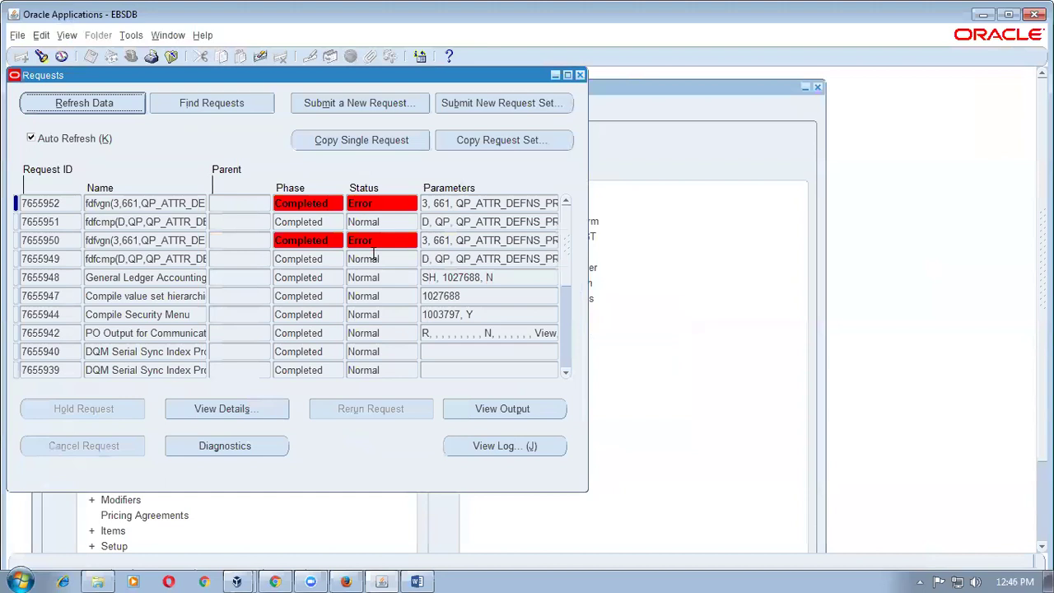
left_click(579, 75)
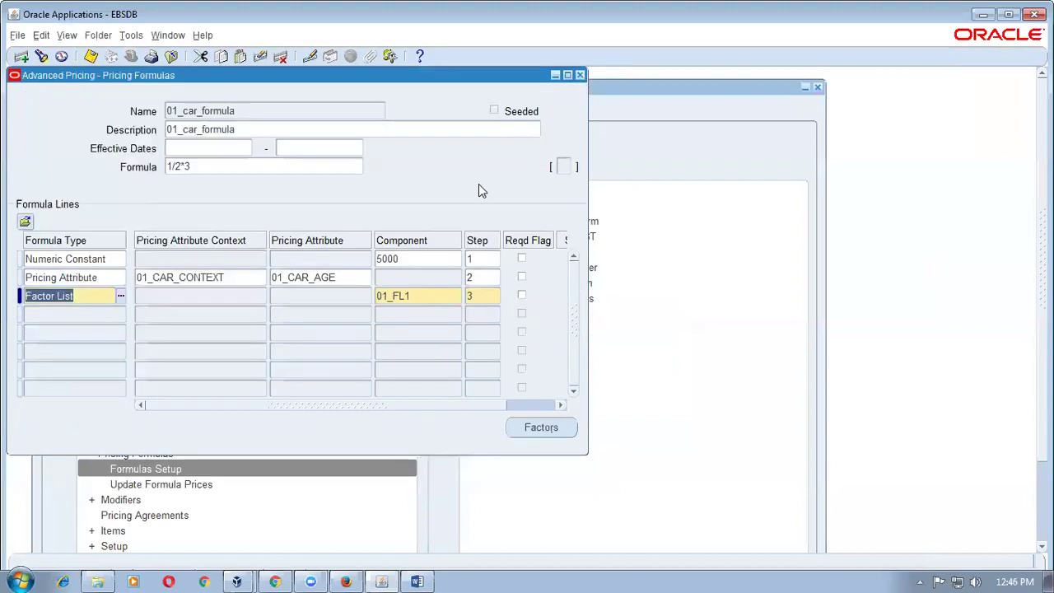
- Close the pricing formula form and switch the responsibility to Oracle Pricing Manager, Global
left_click(579, 75)
left_click(277, 252)
key("alt+f")
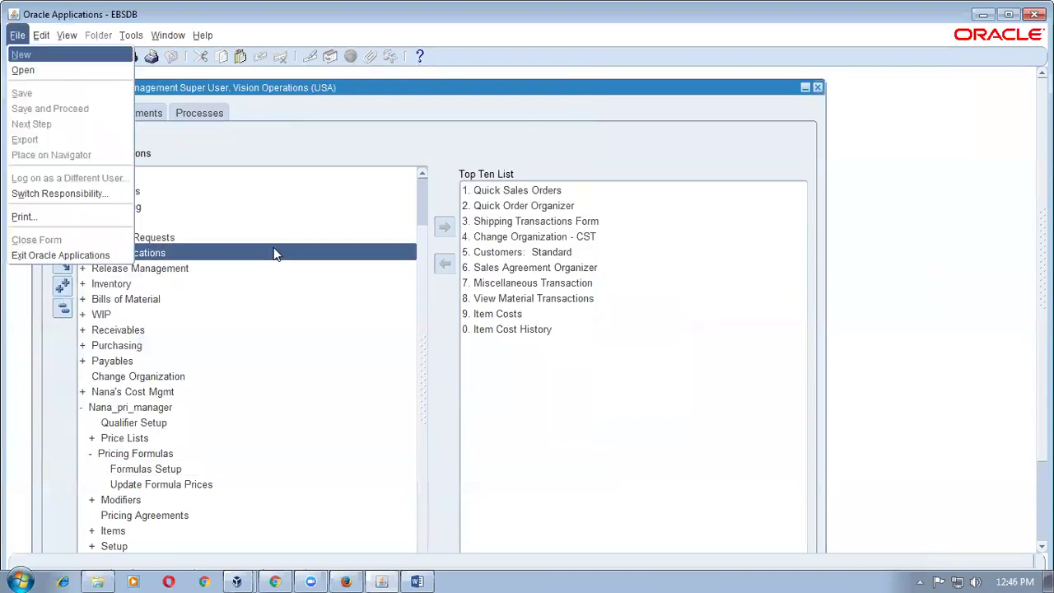
type("ro")
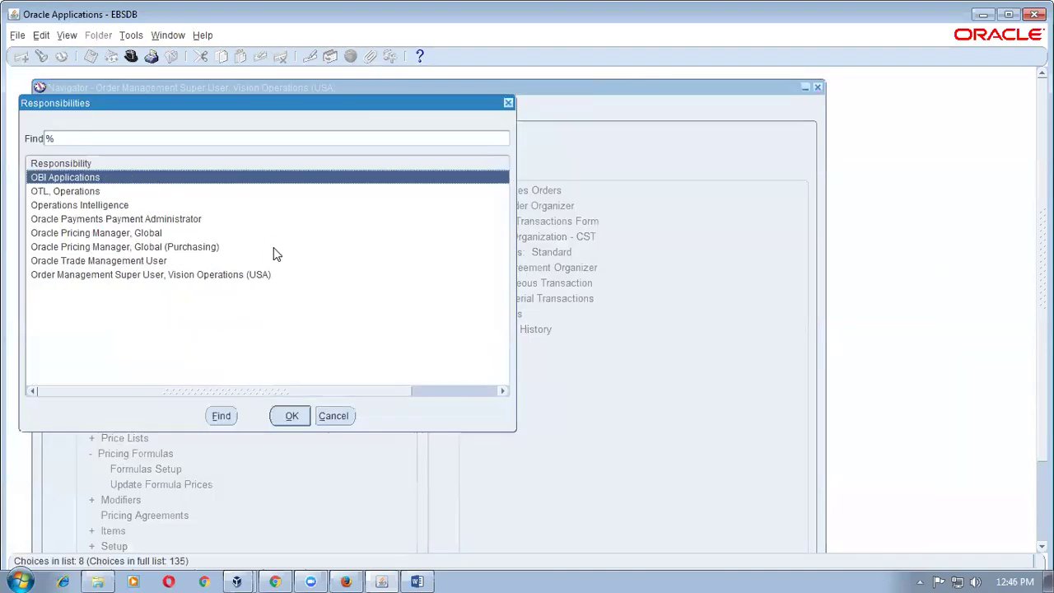
key("Down")
key("Down")
key("Down")
key("Down")
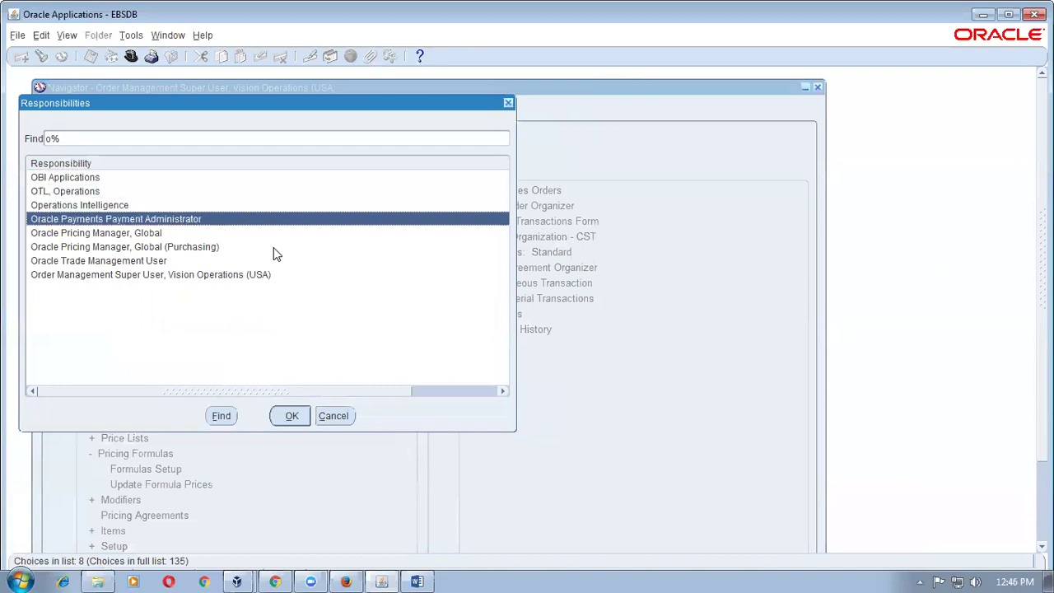
key("Return")
- Create a new concurrent request and choose the program Build Attribute Mapping Rules
key("alt+v")
key("q")
key("alt+n")
type("%pri%")
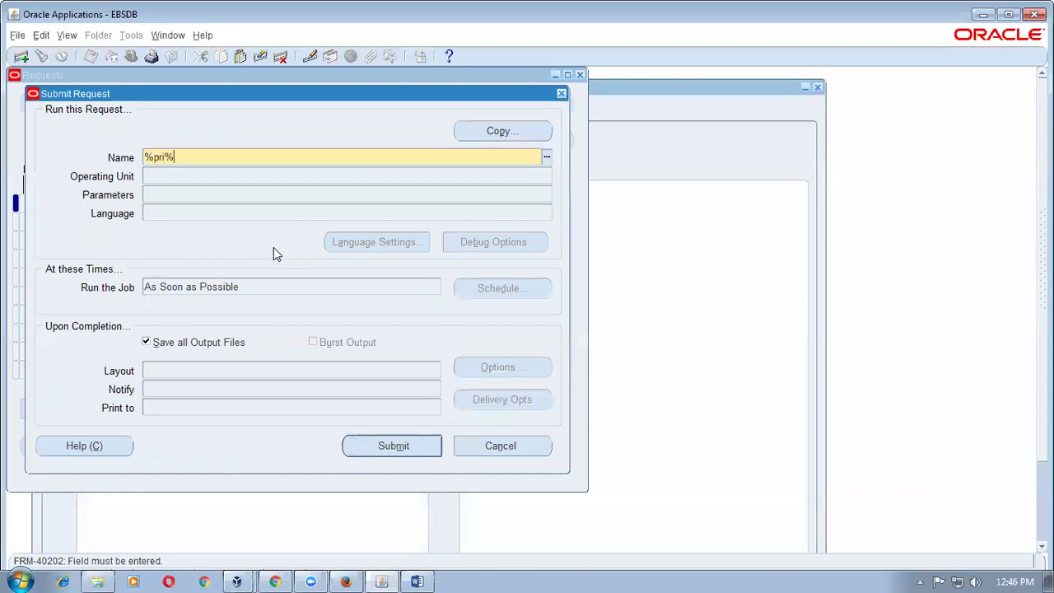
type("att%")
key("Tab")
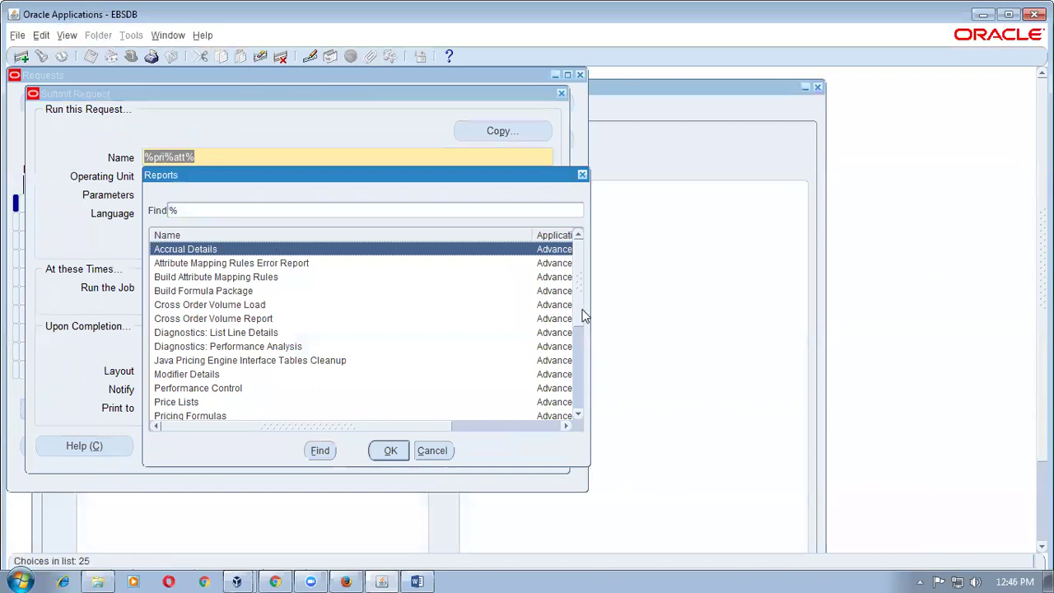
key("Escape")
type("build%")
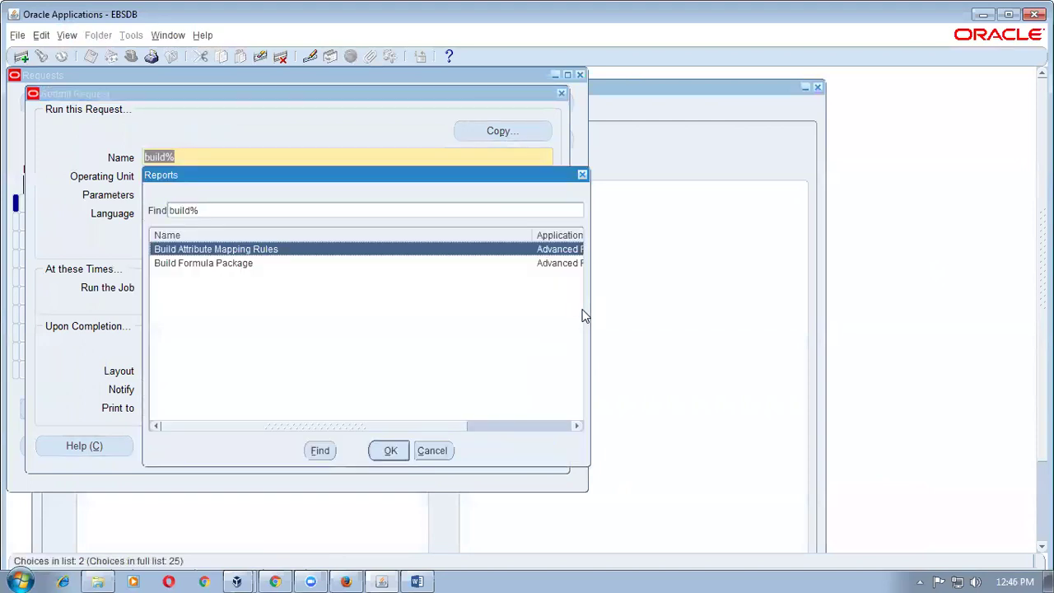
key("Return")
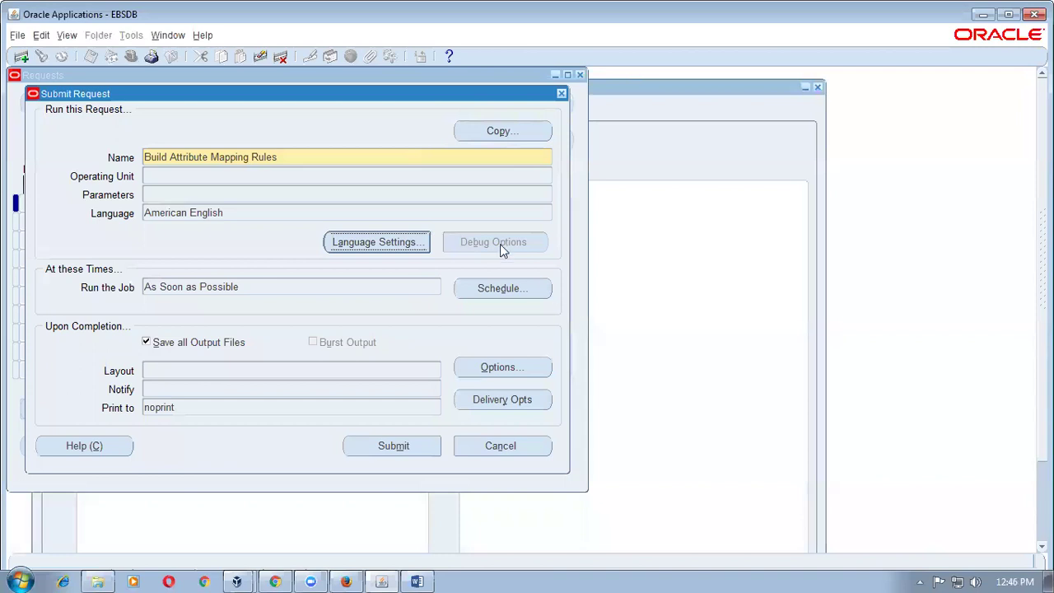
- Submit the Build Attribute Mapping Rules request and decline to submit another one
left_click(322, 162)
left_click(382, 447)
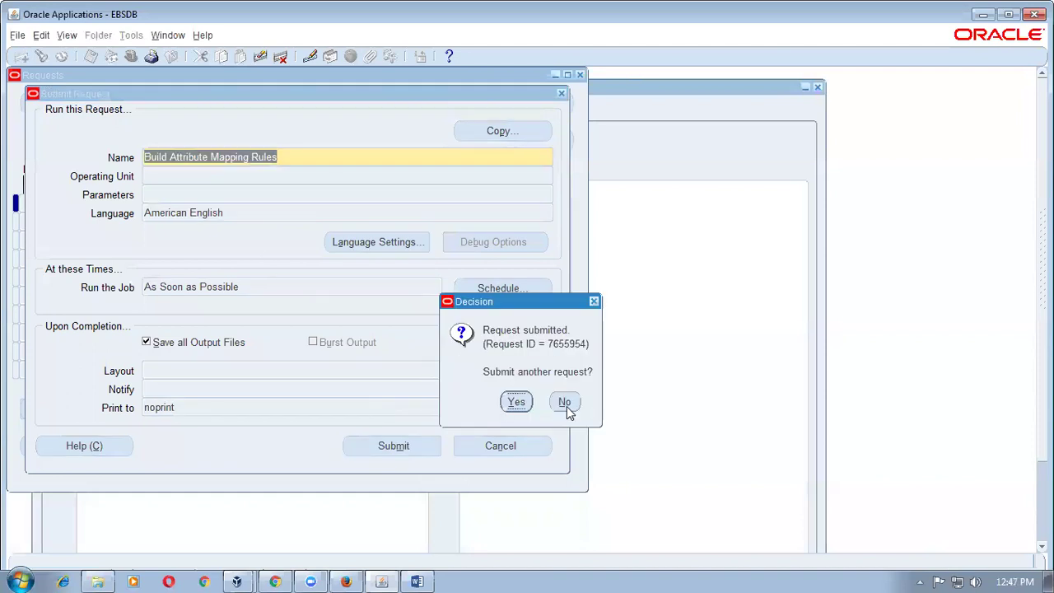
left_click(566, 406)
left_click(500, 437)
- Refresh the request list to check the Build Attribute Mapping Rules run, closing the list after checking
left_click(87, 102)
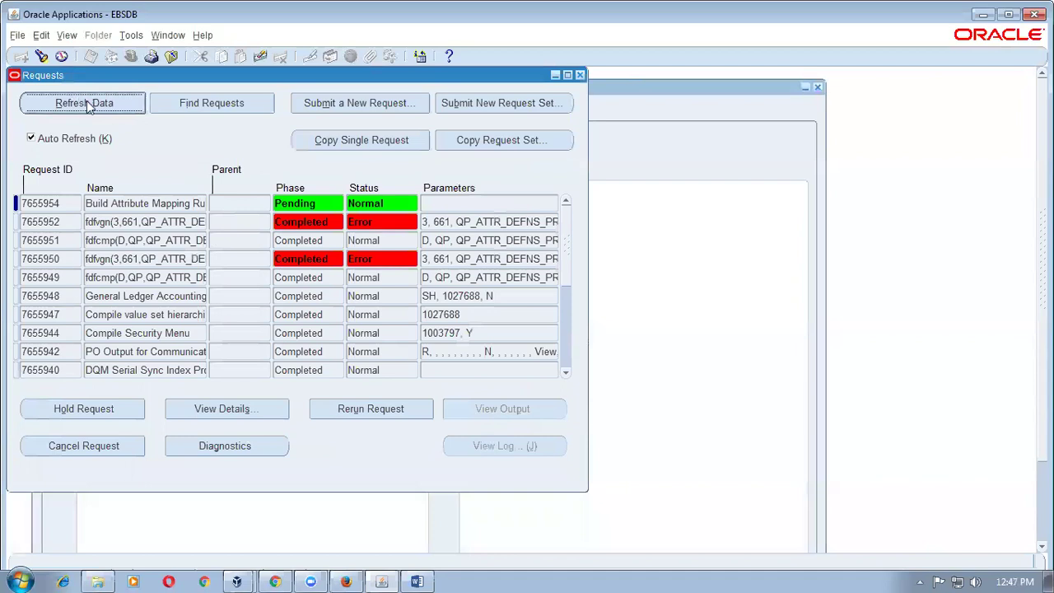
left_click(89, 107)
left_click(88, 107)
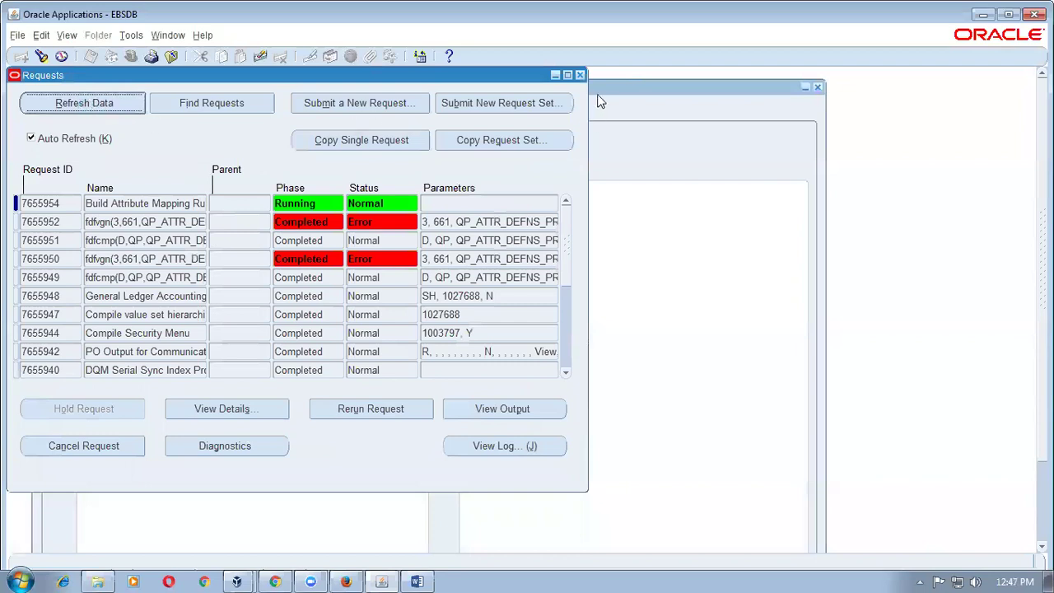
left_click(579, 75)
- Switch to the Word document Pricing_Attribute_Management and copy the item name 01_2nd_car from step 6
key("alt+Tab")
scroll(357, 402, "down", 3)
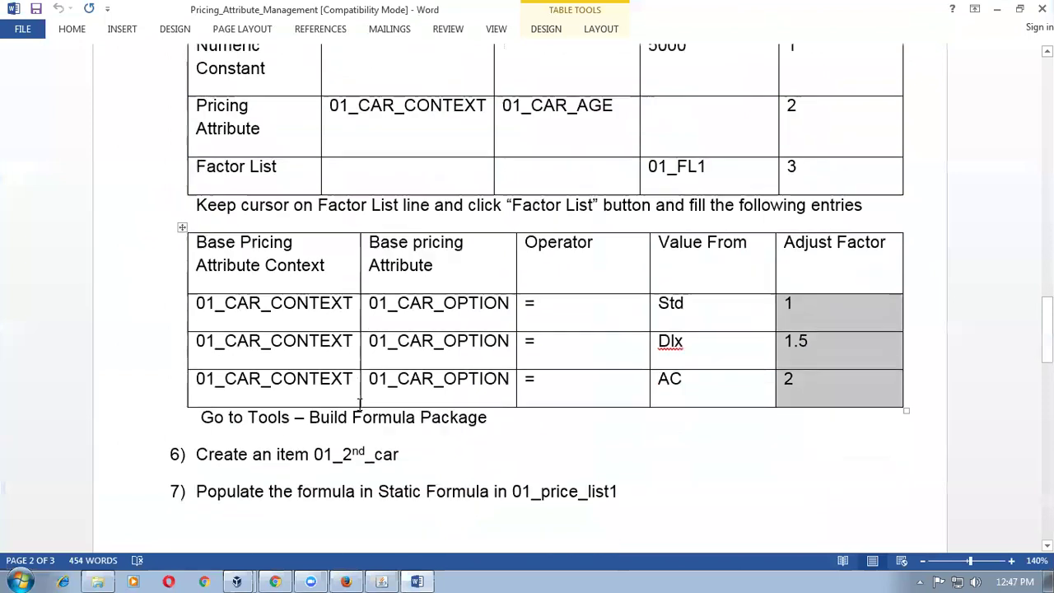
left_click_drag(316, 388, 390, 395)
key("ctrl+c")
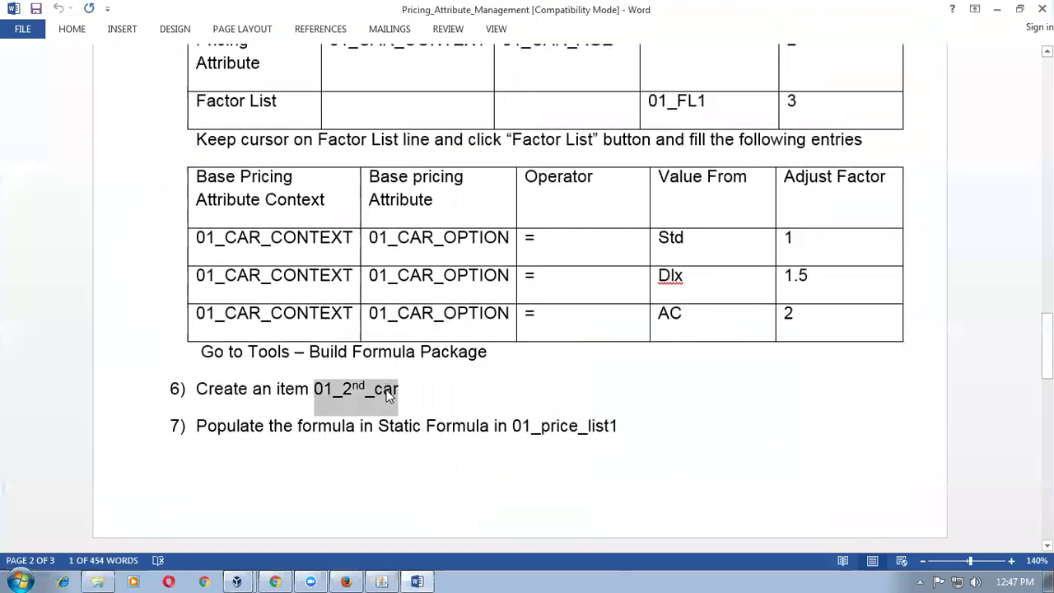
- Return to Oracle Applications and switch the responsibility to Order Management Super User, Vision Operations (USA)
key("alt+Tab")
left_click(244, 361)
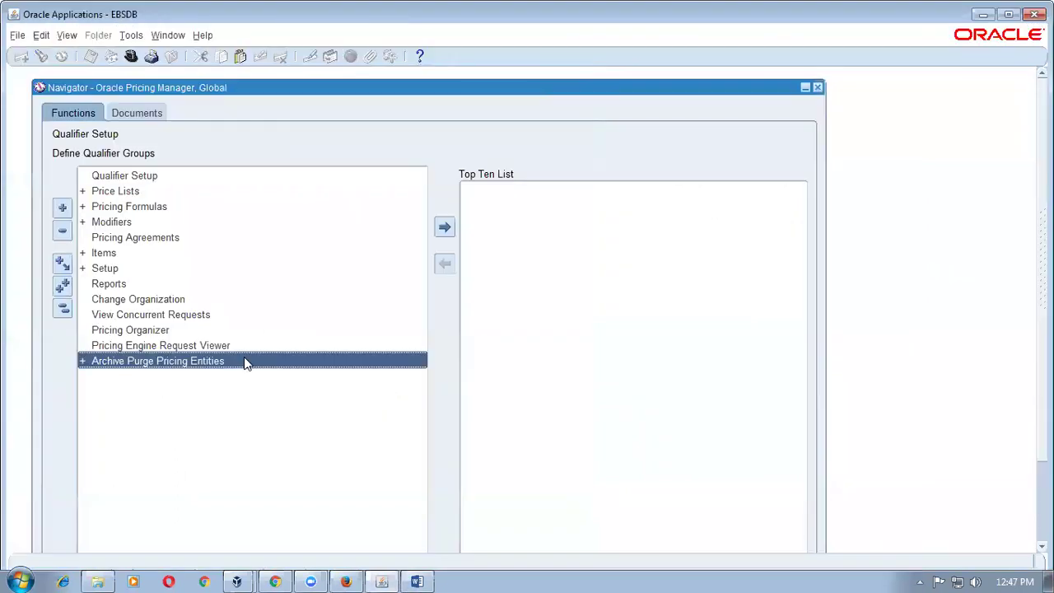
key("alt+f")
type("wo")
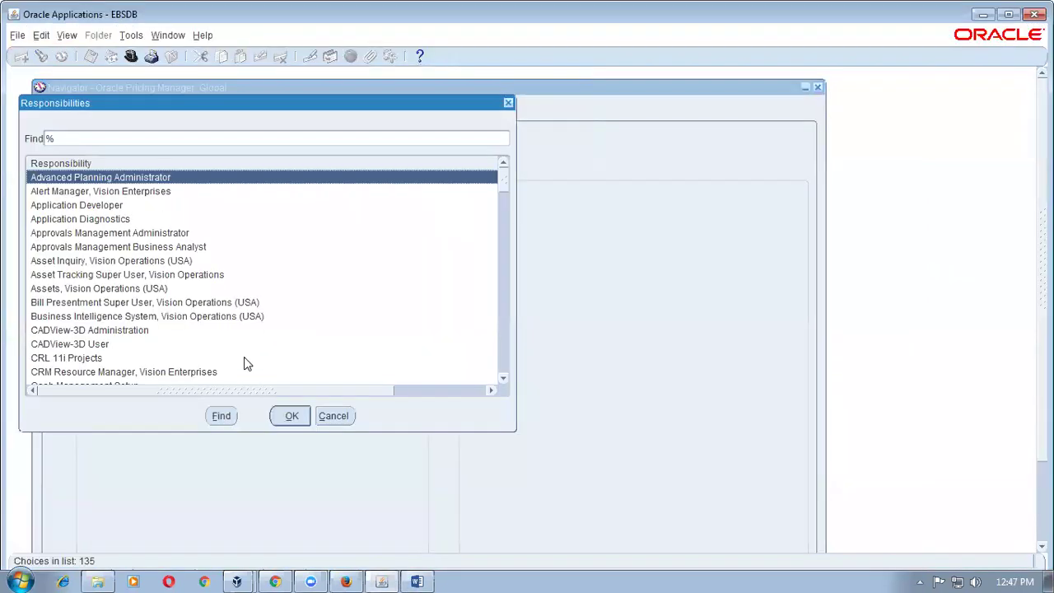
key("Return")
key("End")
key("Return")
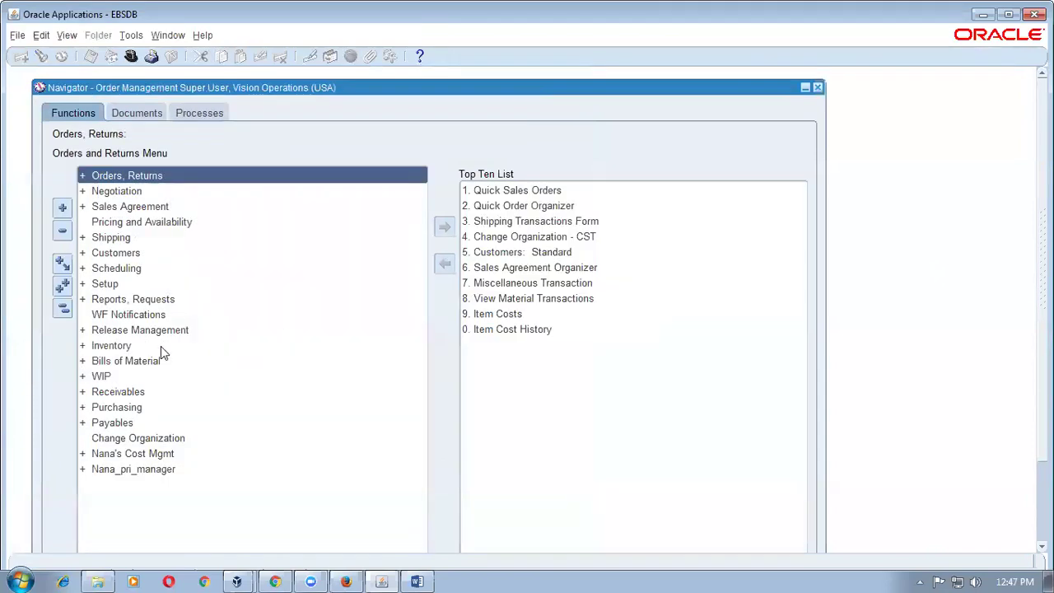
- Open the Master Items form under Inventory, choosing organization M1, Seattle Manufacturing
double_click(161, 346)
double_click(153, 422)
double_click(165, 441)
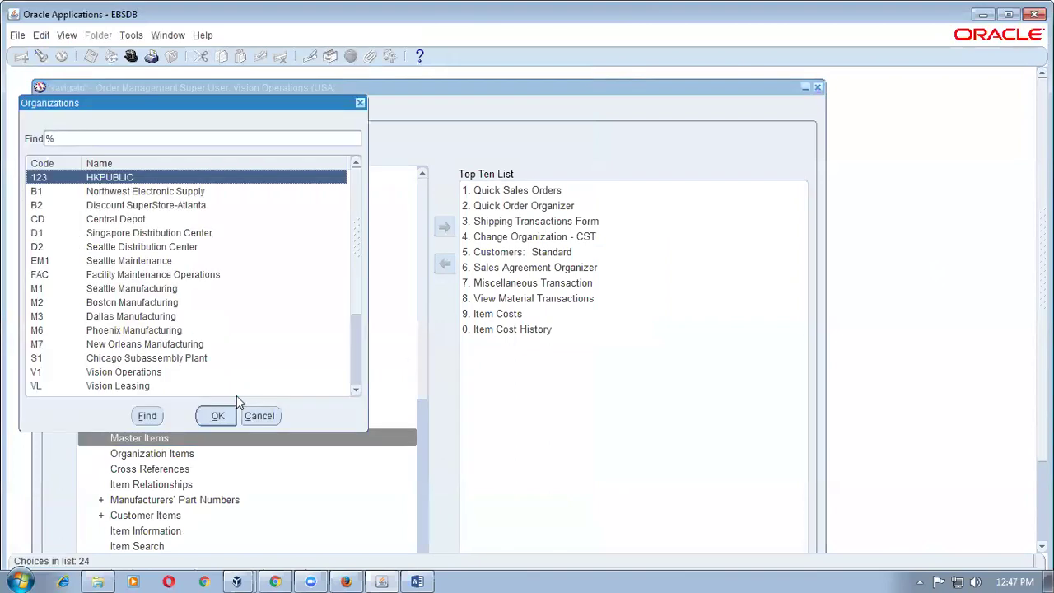
type("M")
key("Return")
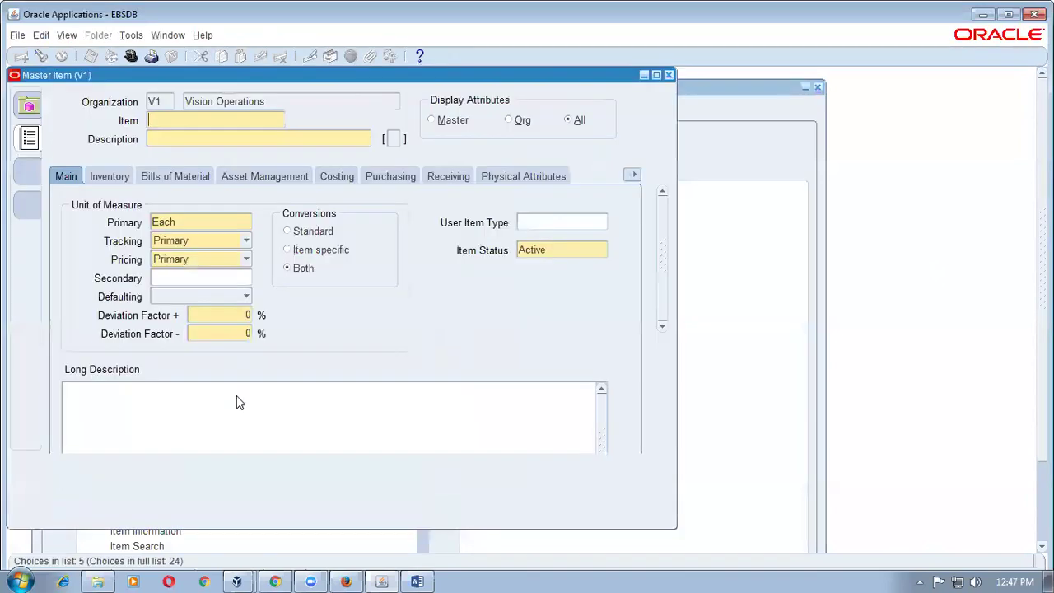
- Enter 01_2nd_car as both the name and the description of the new item
type("1_2nd_car")
key("Tab")
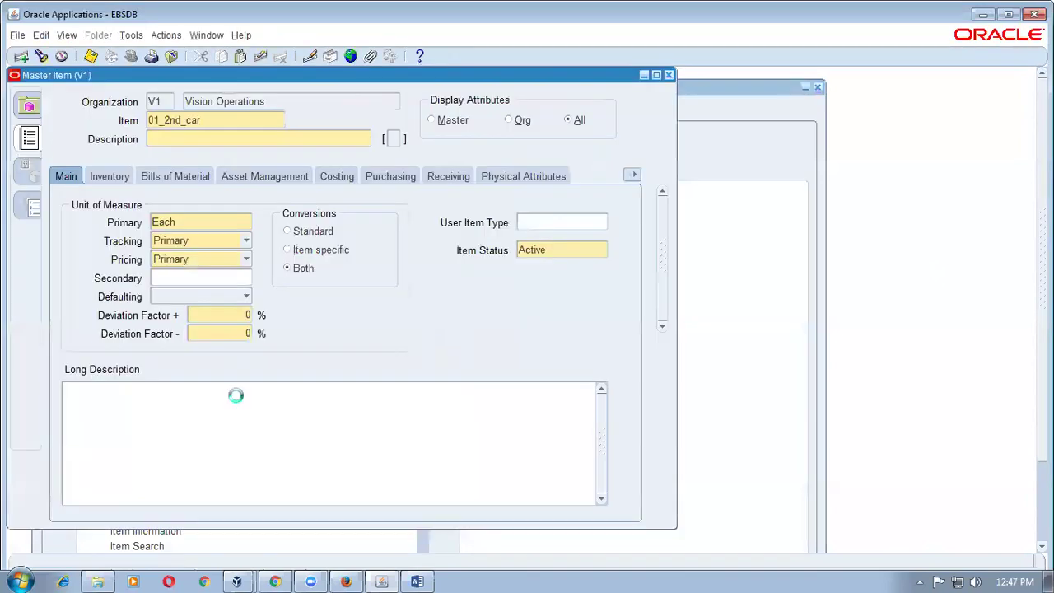
key("ctrl+v")
- Apply the Purchased Item template to item 01_2nd_car and save it
key("alt+t")
key("Return")
type("pur")
key("Tab")
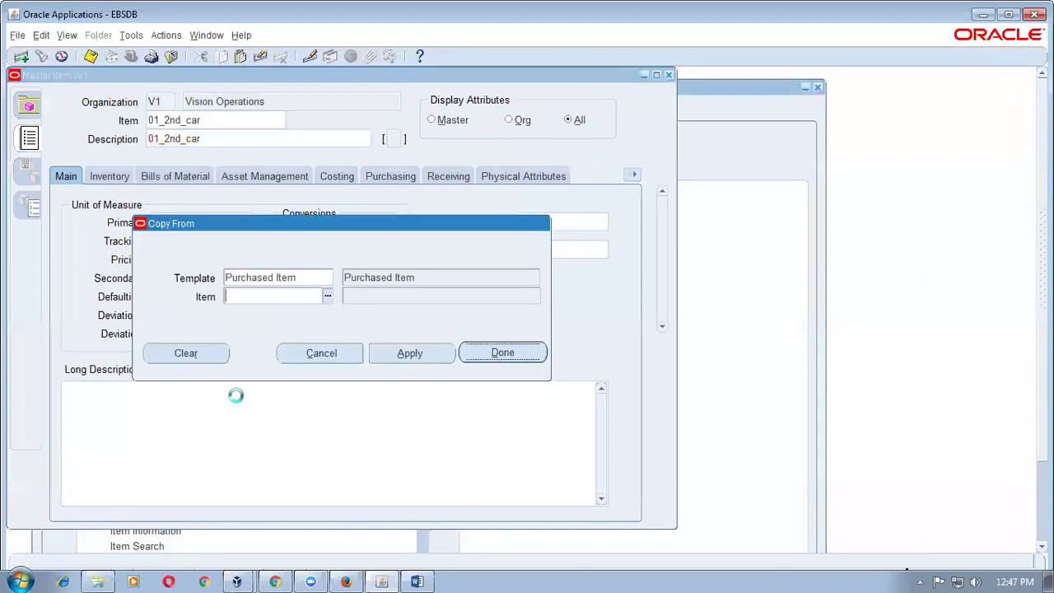
key("Return")
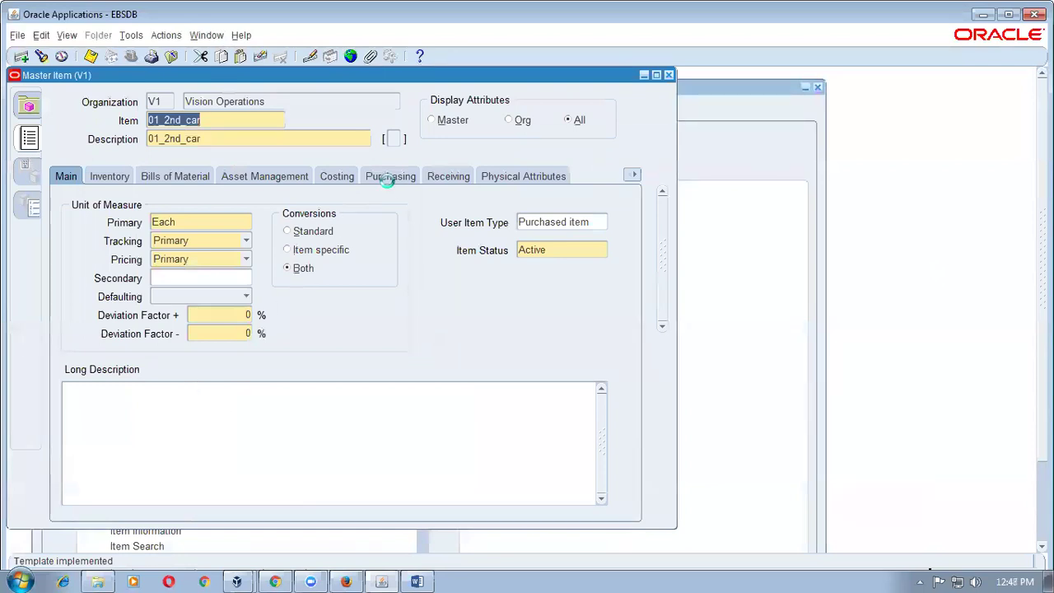
key("ctrl+s")
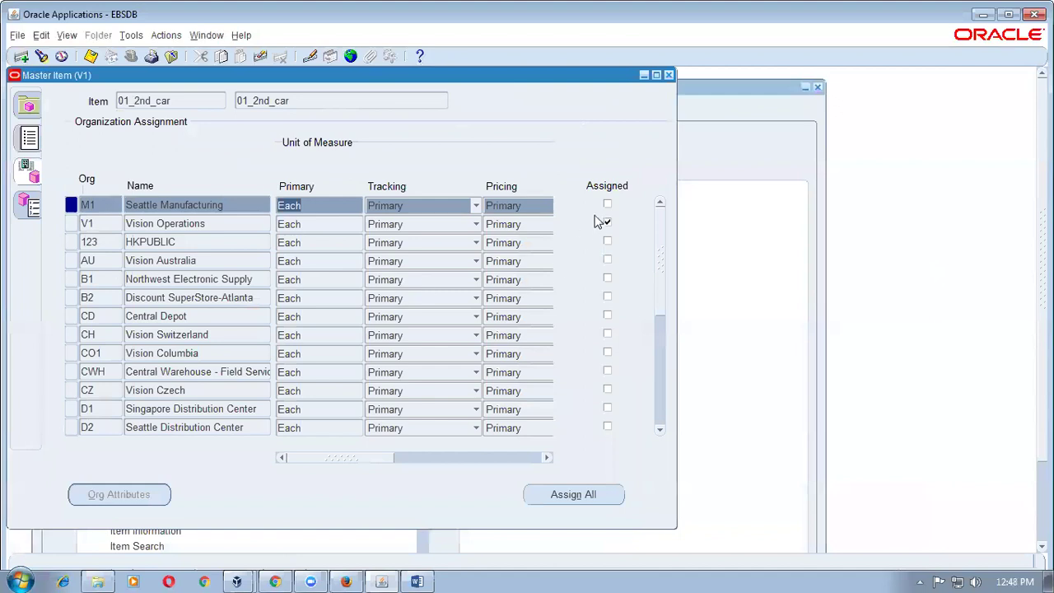
- Assign item 01_2nd_car to Seattle Manufacturing (M1), save the assignment and close the item form
left_click(607, 205)
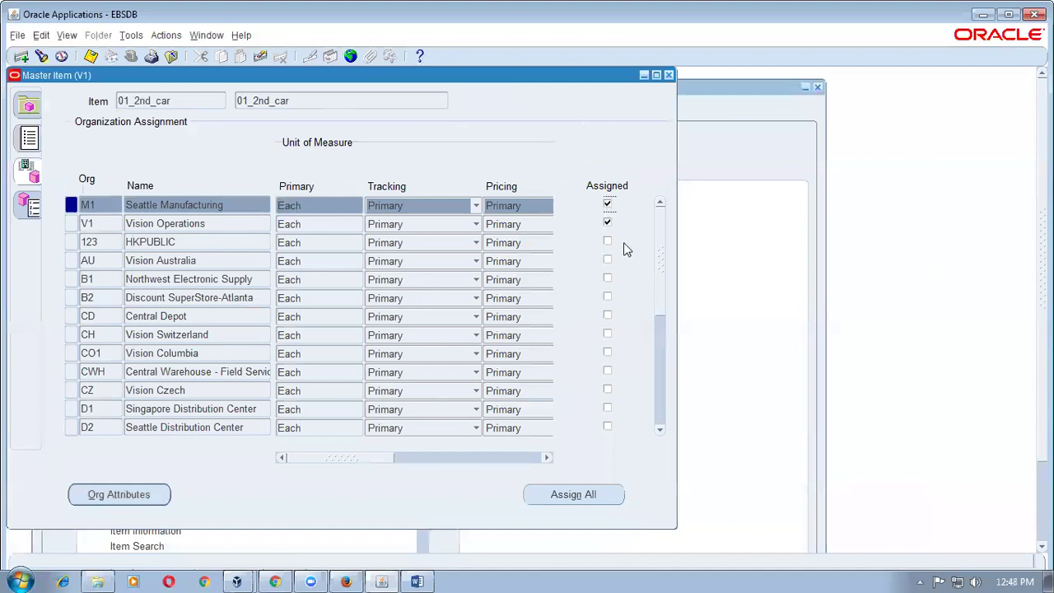
left_click_drag(457, 75, 692, 217)
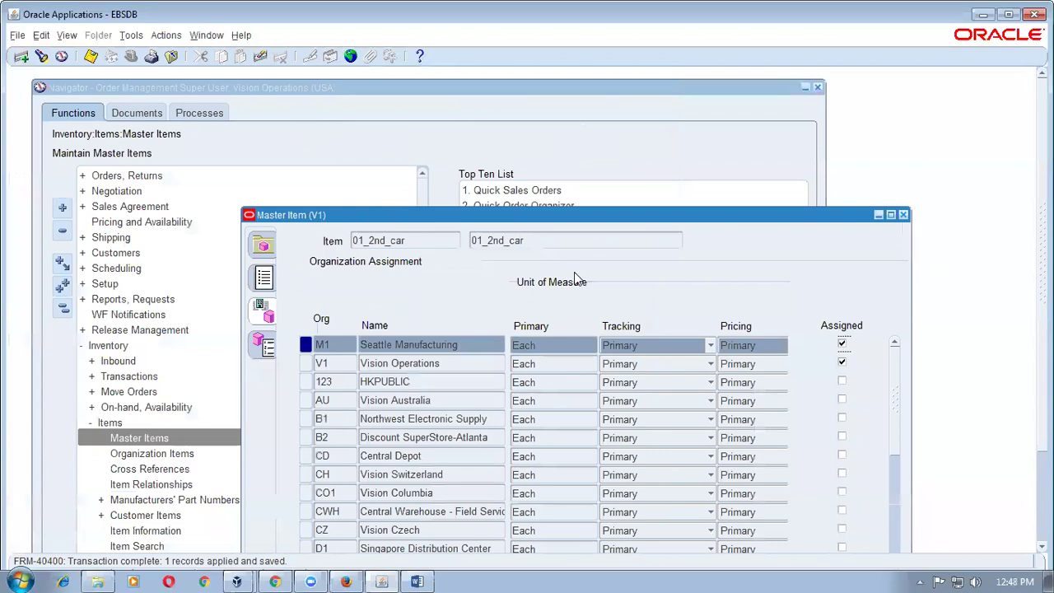
left_click(468, 349)
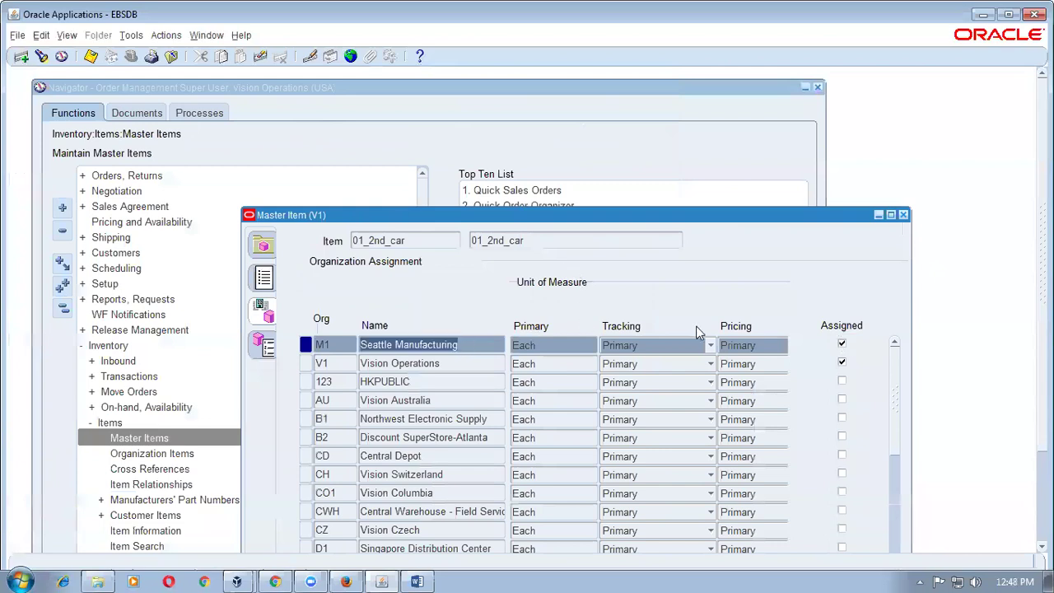
left_click(903, 215)
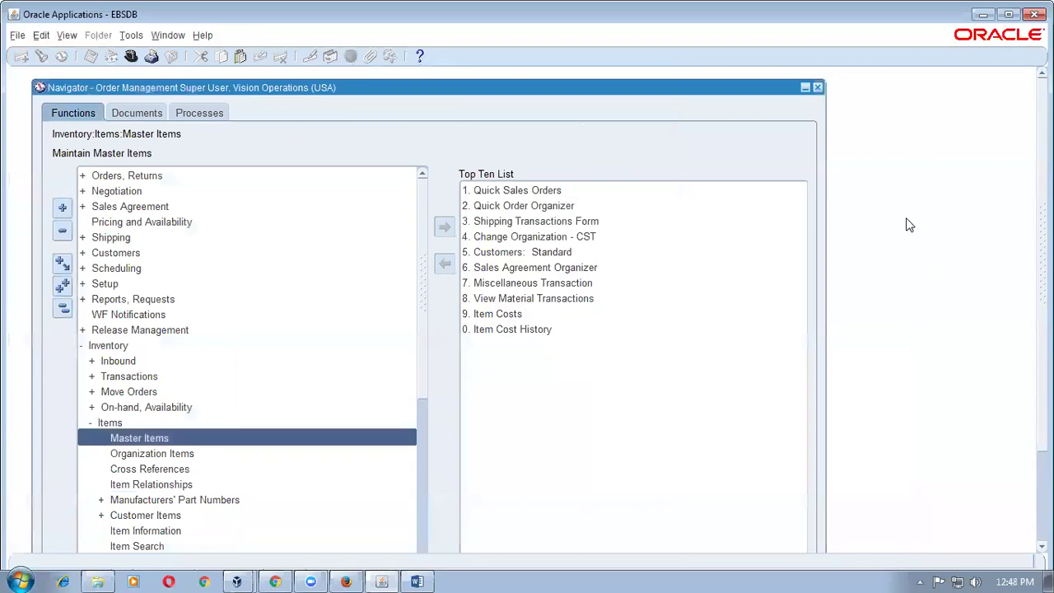
- Open a new sales order, enter the customer number to check the default price list, and close it without saving
left_click(64, 310)
double_click(150, 175)
double_click(154, 222)
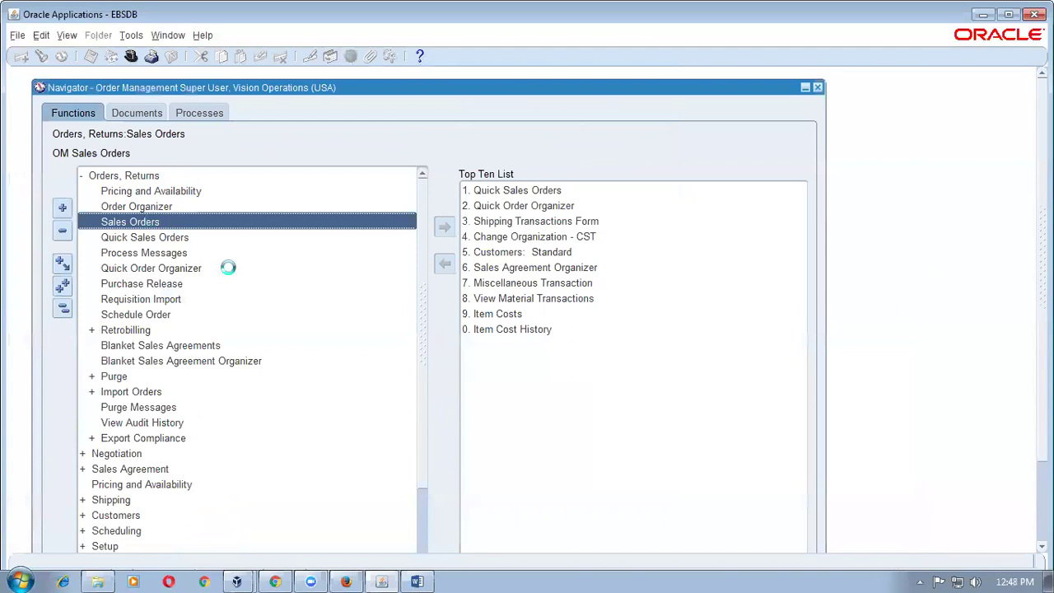
left_click(216, 193)
type("1")
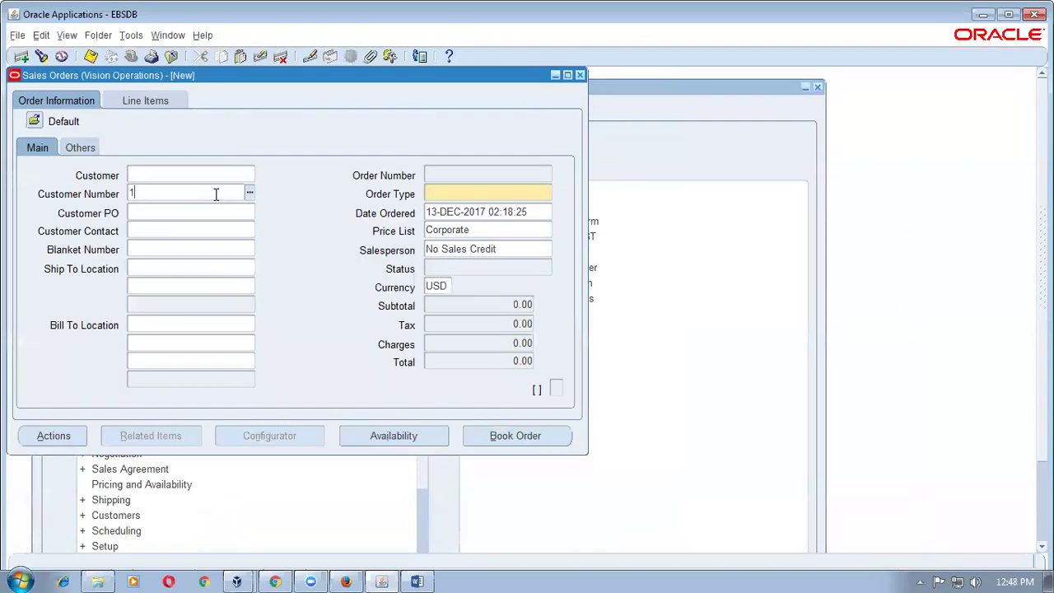
type("143")
key("Tab")
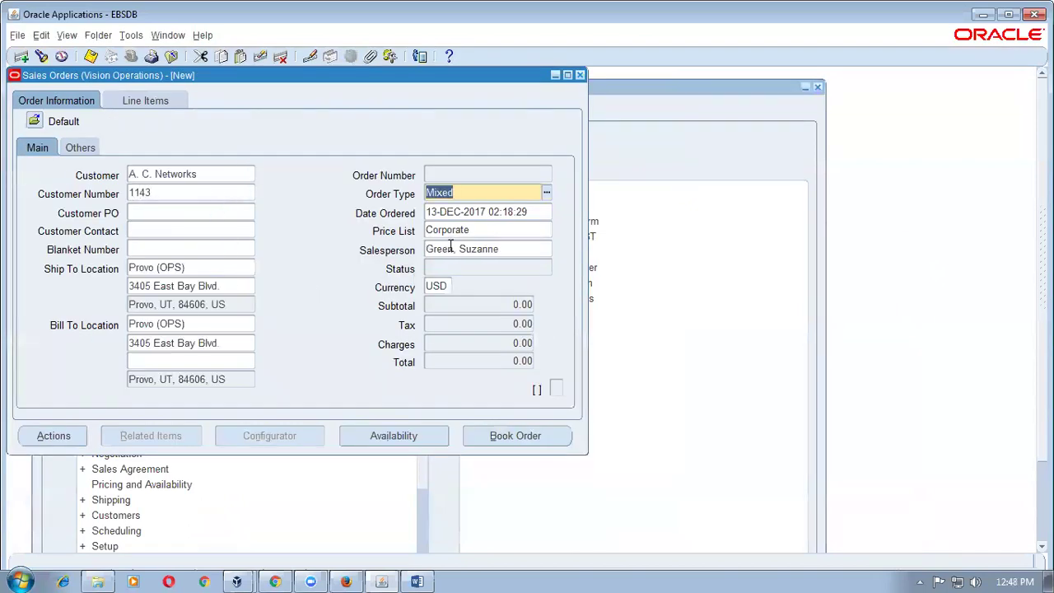
left_click(484, 229)
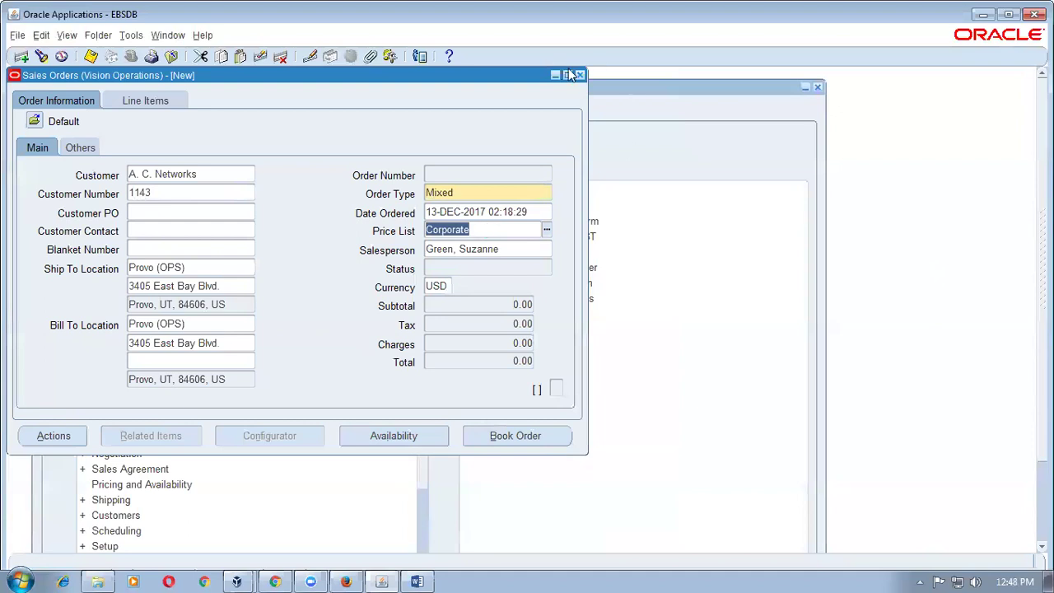
left_click(586, 387)
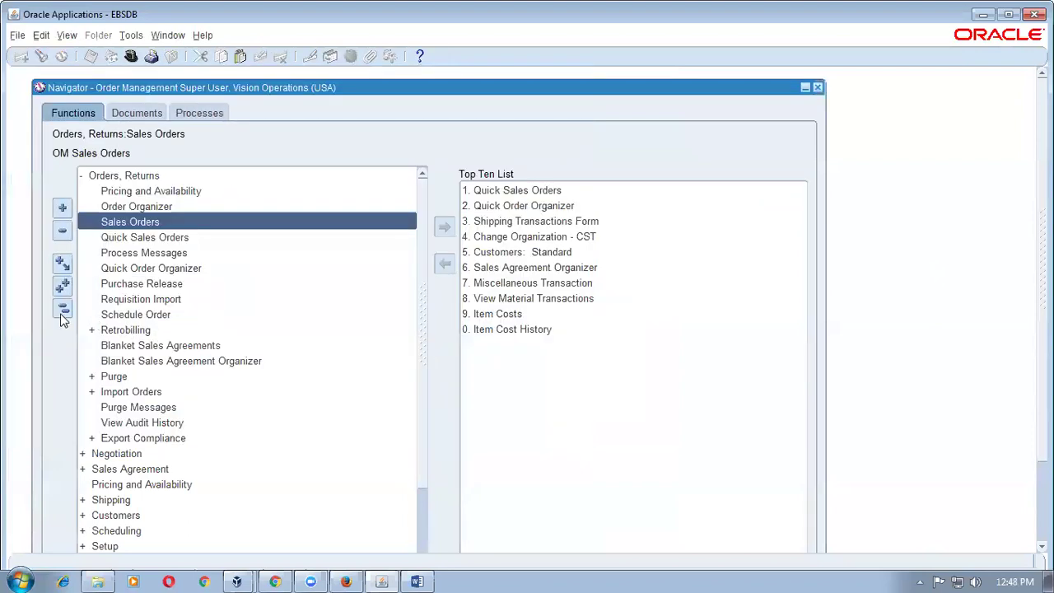
- Open the Price List Setup form from Advanced Pricing under Purchasing
left_click(62, 312)
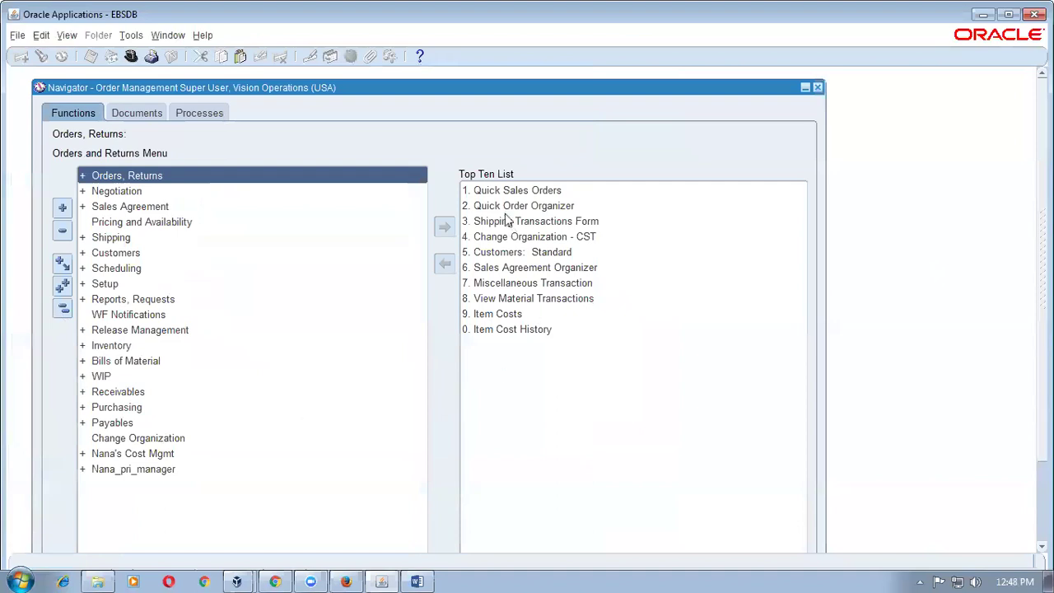
left_click(128, 405)
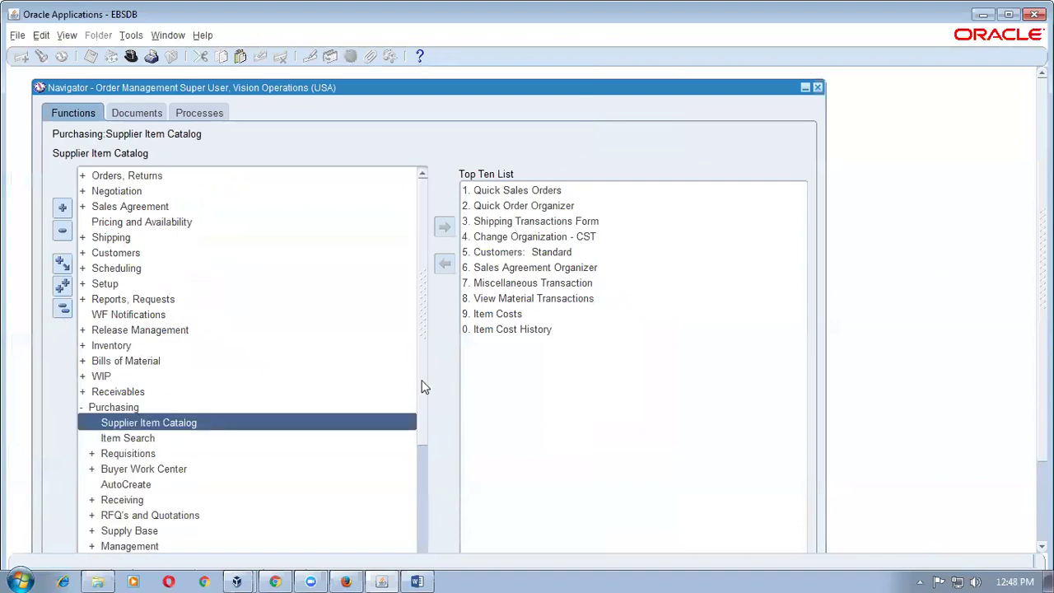
scroll(427, 477, "down", 4)
scroll(428, 484, "down", 2)
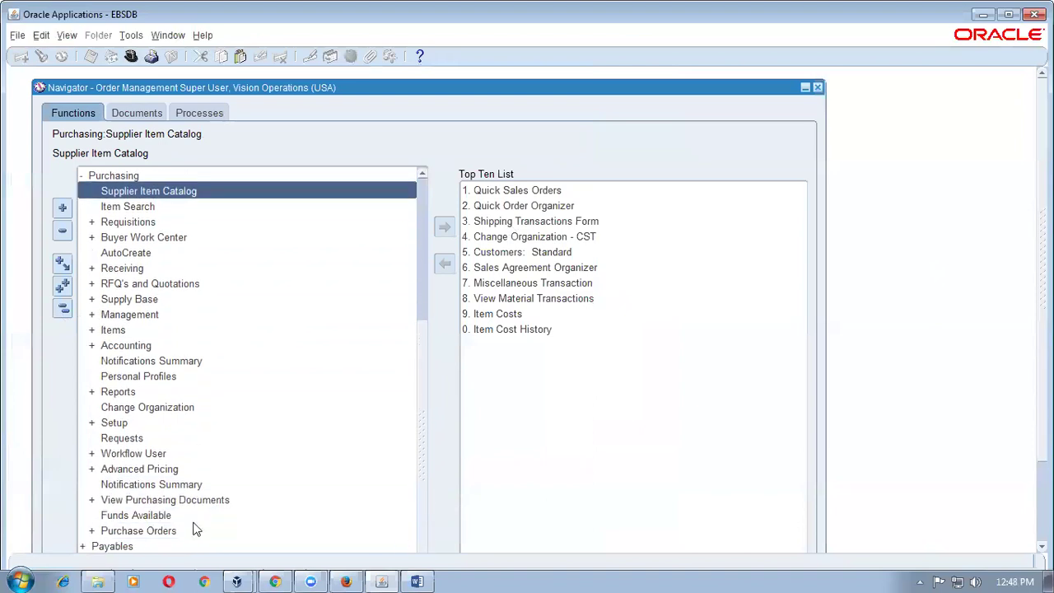
left_click(164, 470)
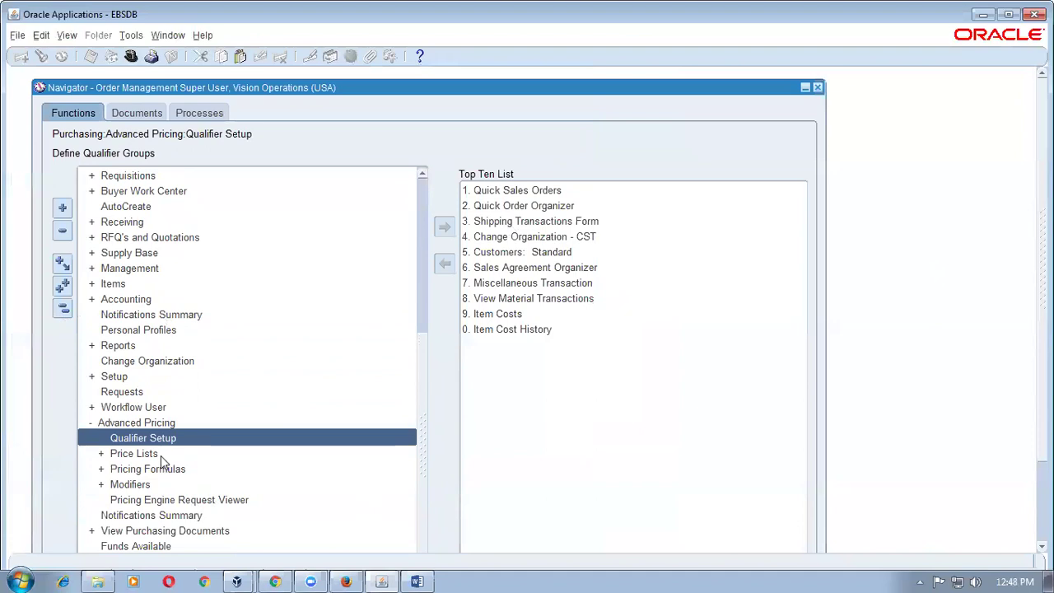
left_click(161, 454)
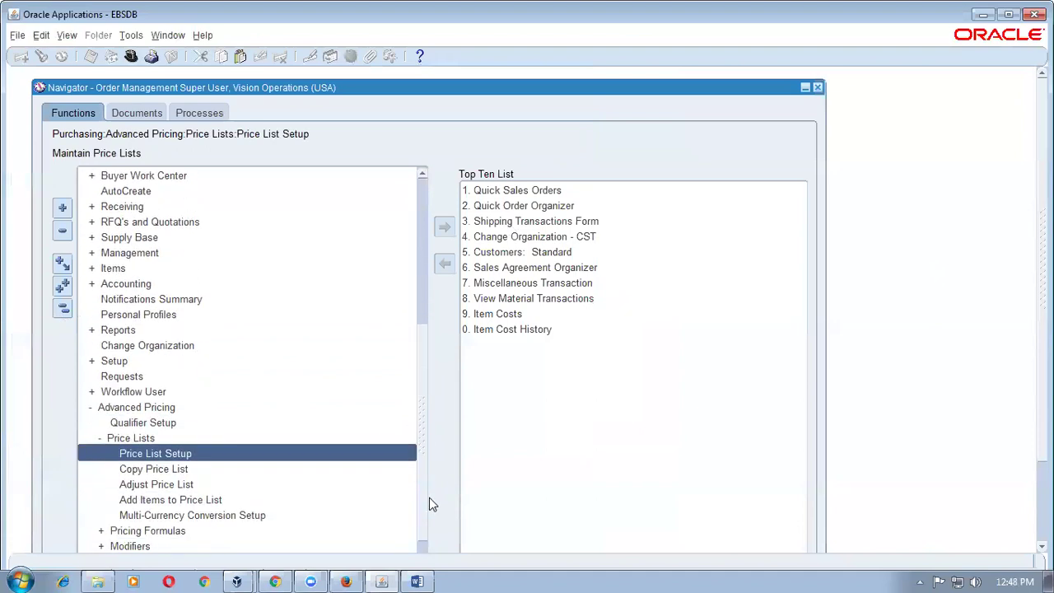
double_click(197, 454)
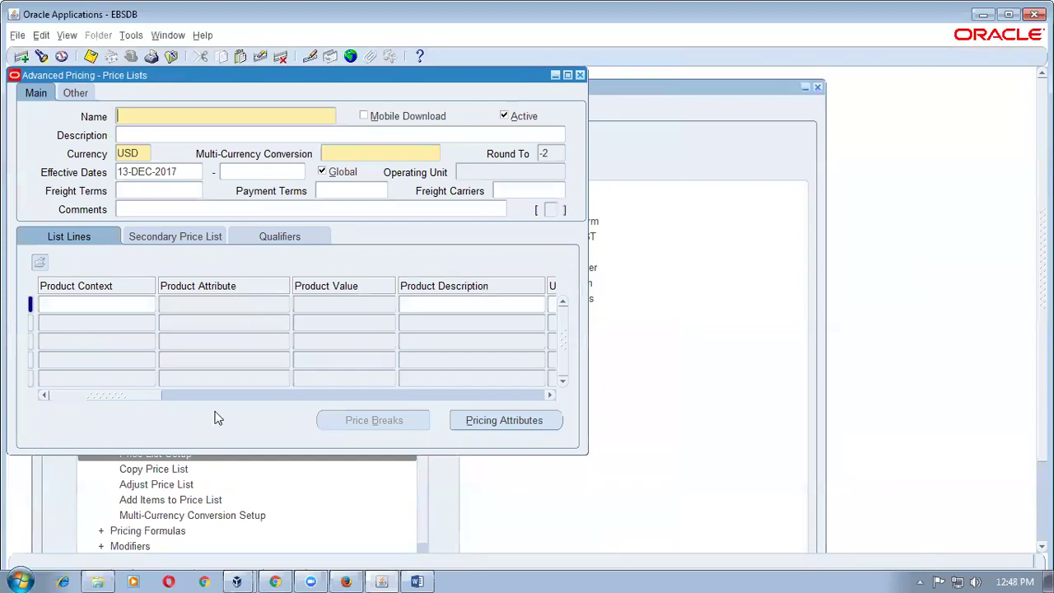
- Query the price lists by the name pattern Corp% to retrieve the Corporate price list
key("F11")
type("Cor5")
key("ctrl+F11")
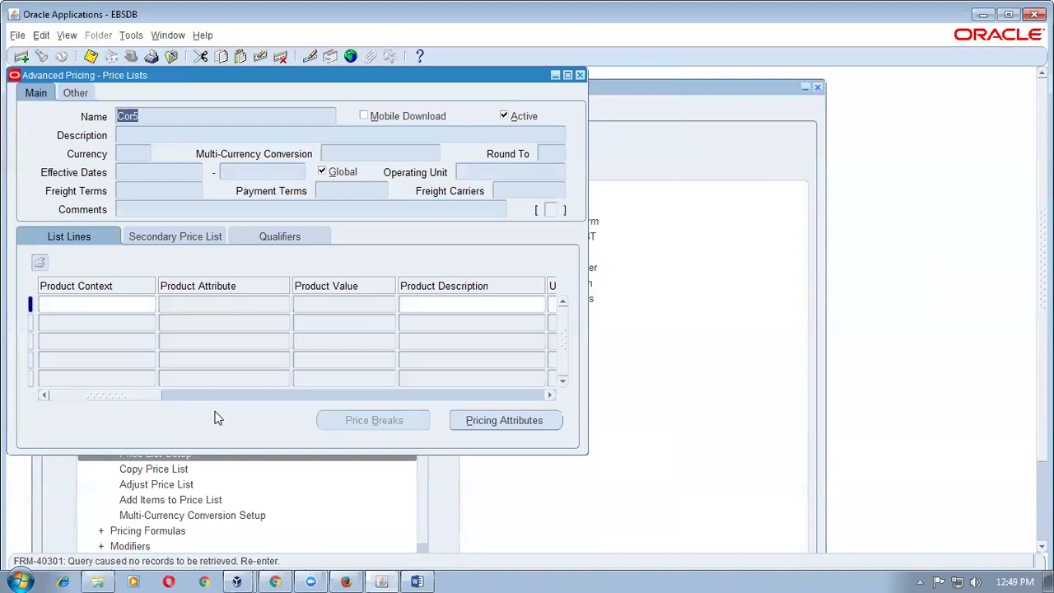
type("Cor5")
key("BackSpace")
key("BackSpace")
type("rp%")
key("ctrl+F11")
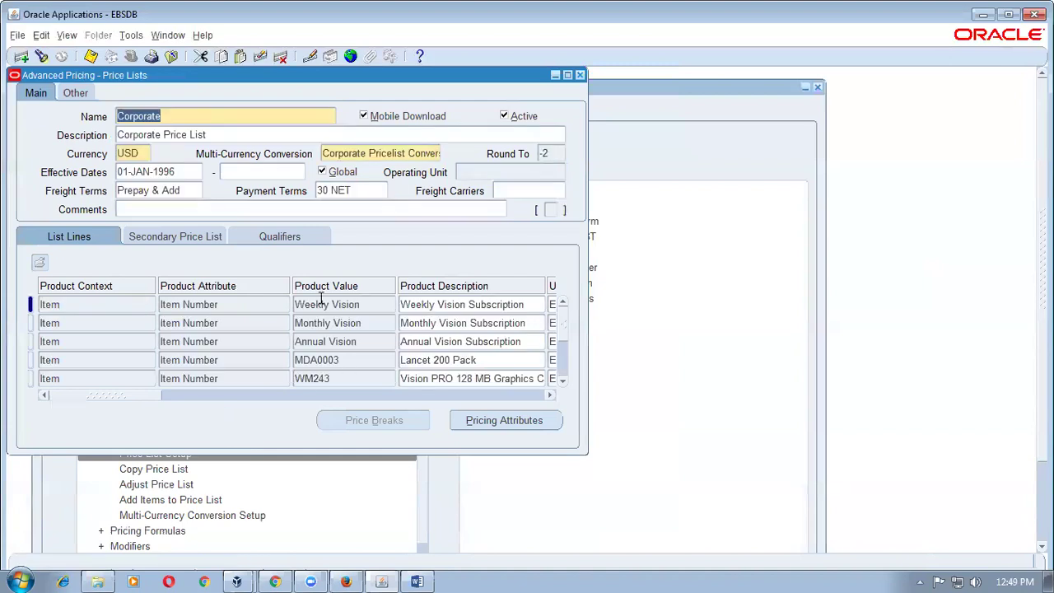
- Add a line to the Corporate price list for item number 01_2nd_car, keeping the default Ea unit of measure
left_click(258, 326)
key("ctrl+Down")
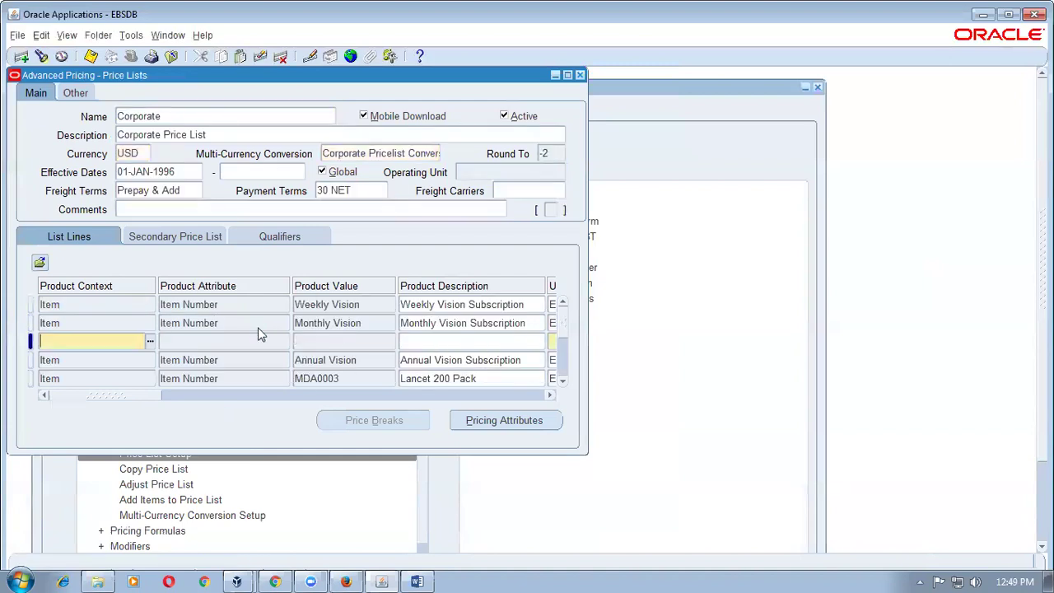
key("Tab")
type("item num")
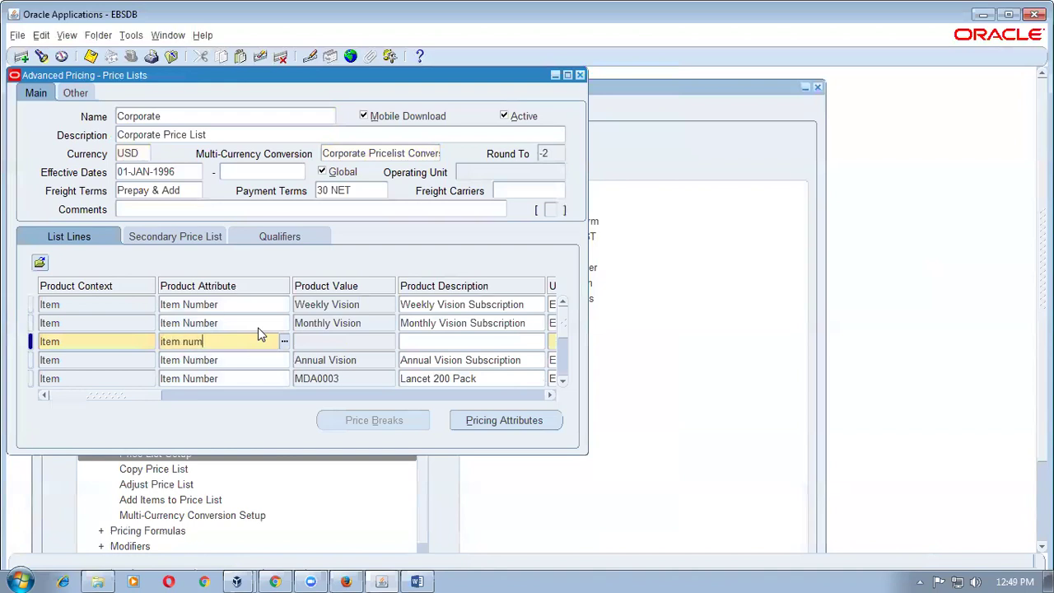
key("Tab")
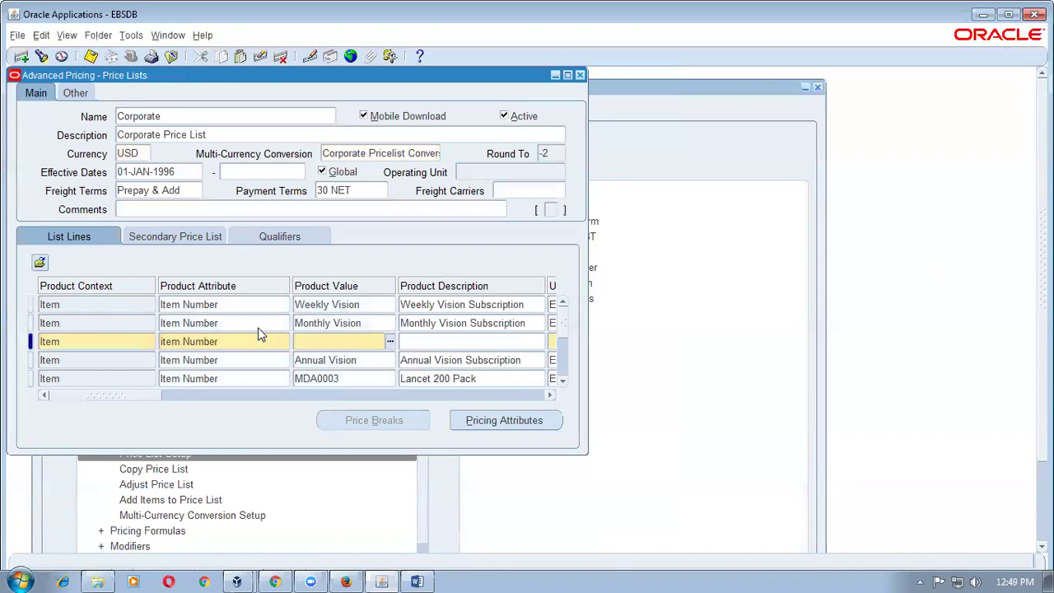
type("01%")
key("Tab")
key("Tab")
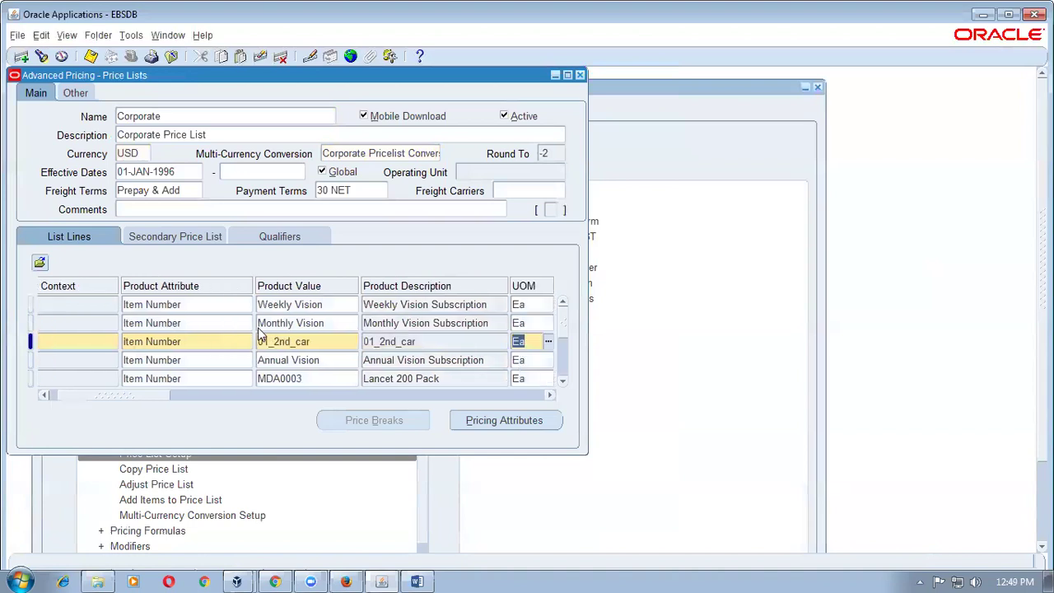
- Set the 01_2nd_car line's dynamic formula to 01_car_formula and save the price list
left_click_drag(153, 396, 256, 412)
key("Tab")
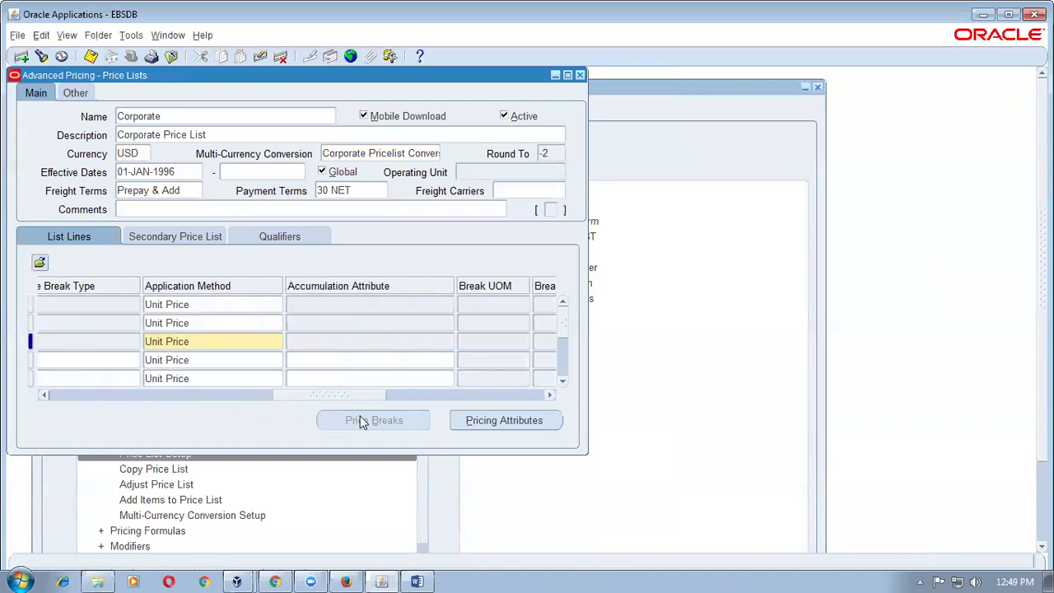
left_click_drag(325, 396, 408, 408)
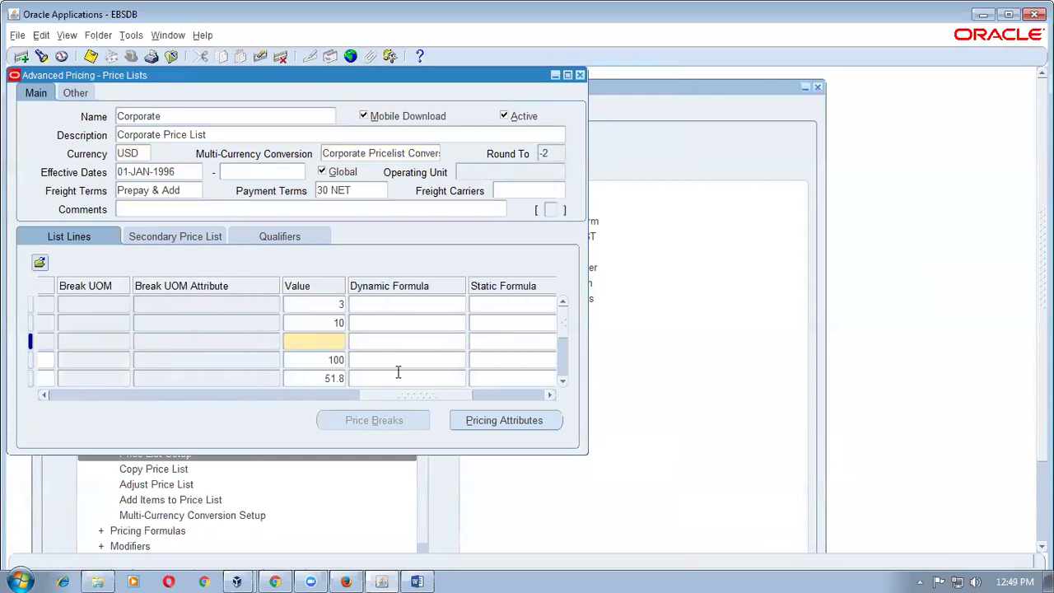
left_click(382, 344)
type("01")
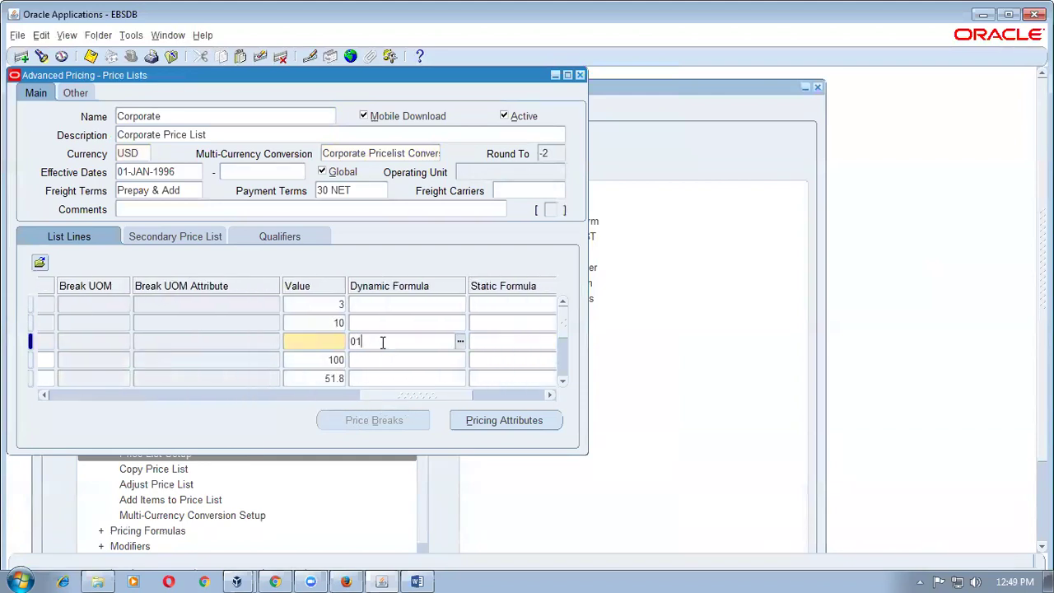
key("Tab")
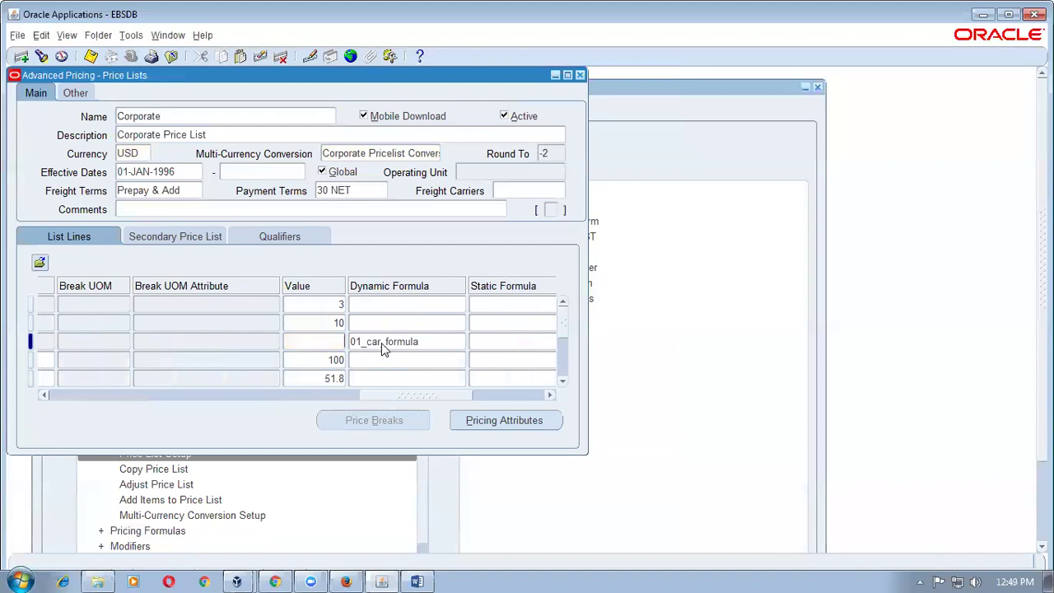
left_click(435, 340)
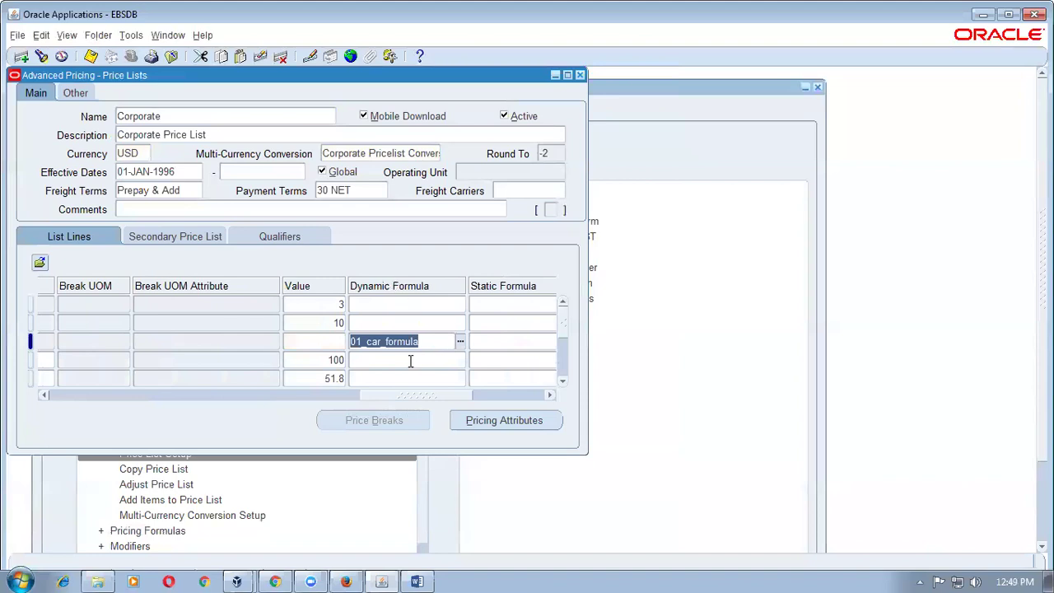
key("ctrl+s")
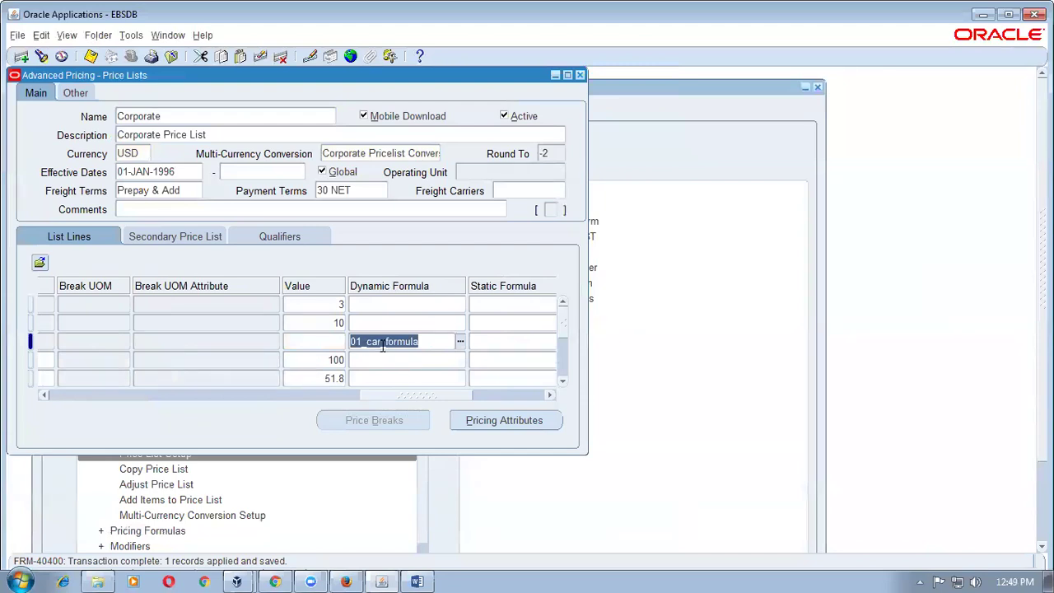
- Try 01_car_formula as the 01_2nd_car line's static formula, then clear the static formula
left_click(504, 343)
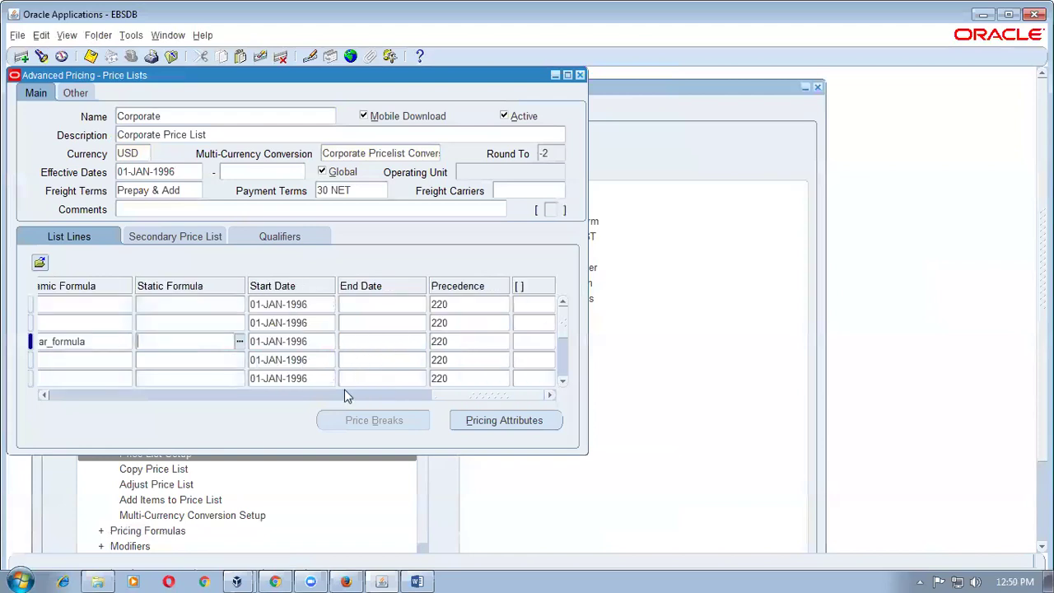
type("01")
key("Tab")
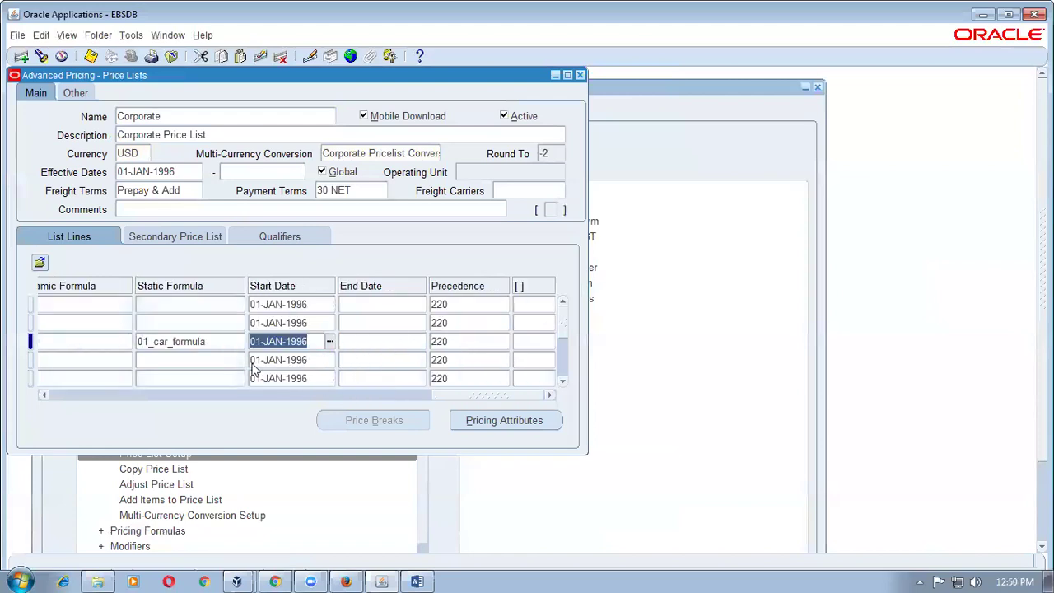
double_click(217, 344)
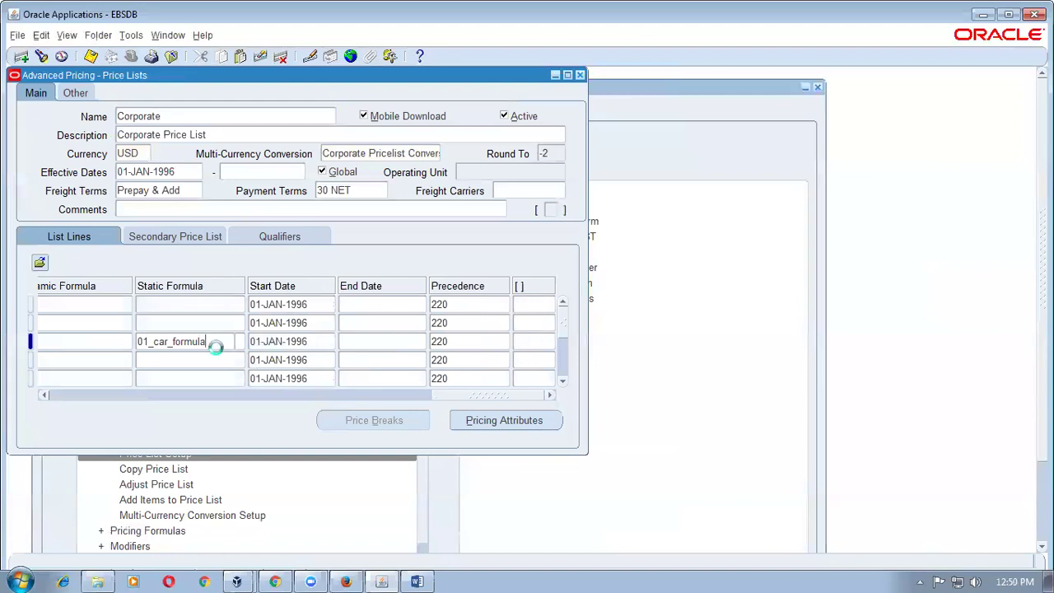
left_click_drag(438, 399, 404, 399)
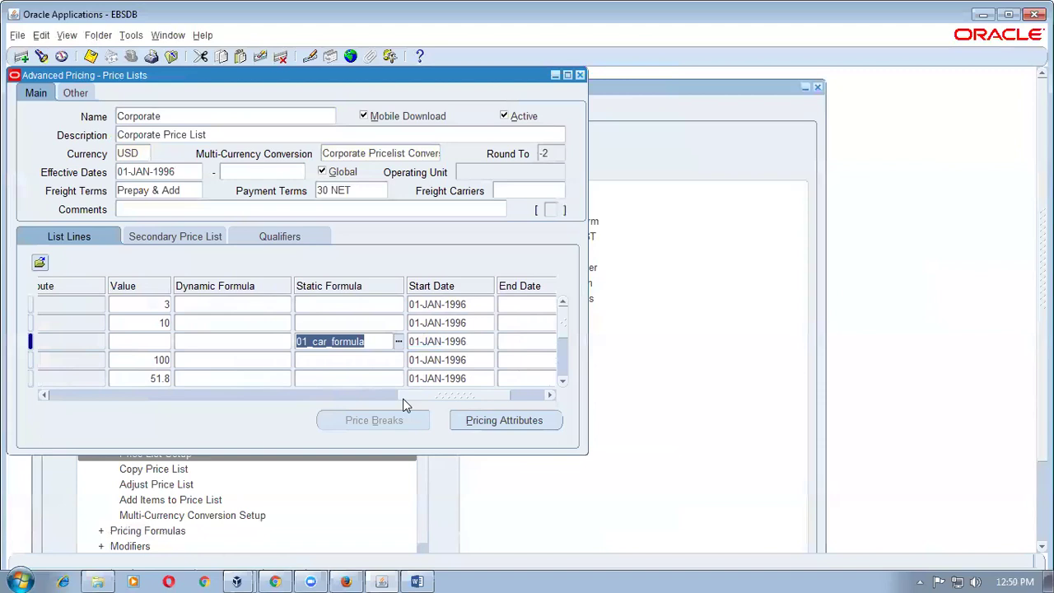
key("Delete")
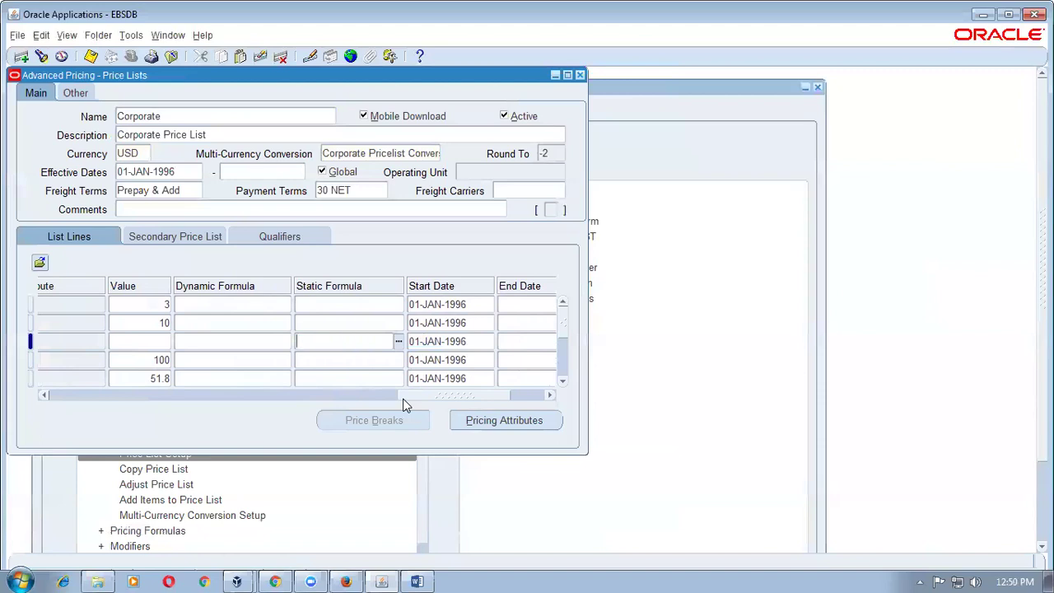
- Re-enter 01_car_formula as the 01_2nd_car line's dynamic formula and save the price list
left_click(254, 348)
type("01_car_formula")
key("Tab")
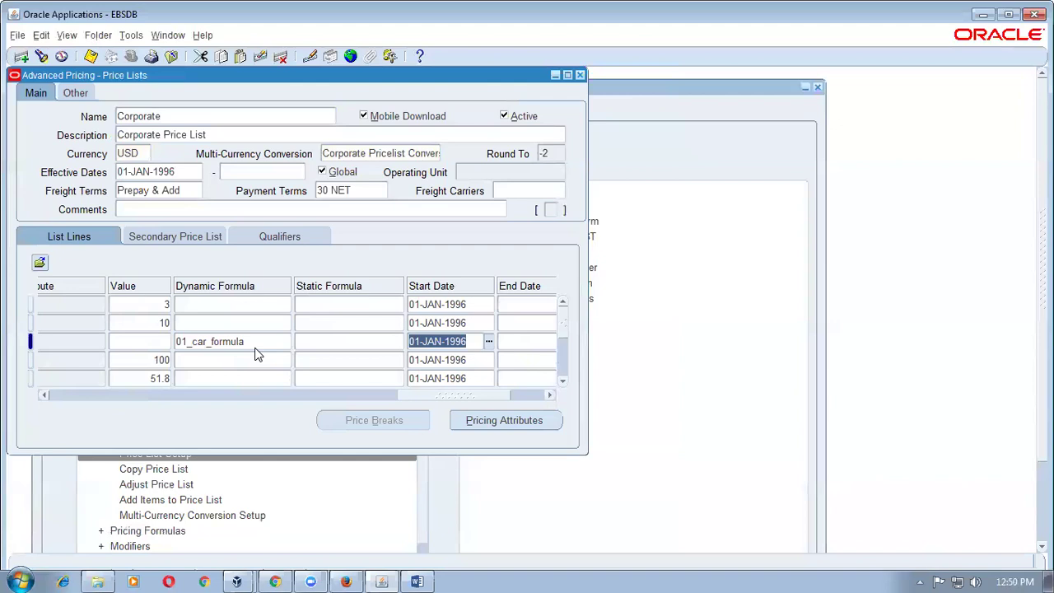
key("ctrl+s")
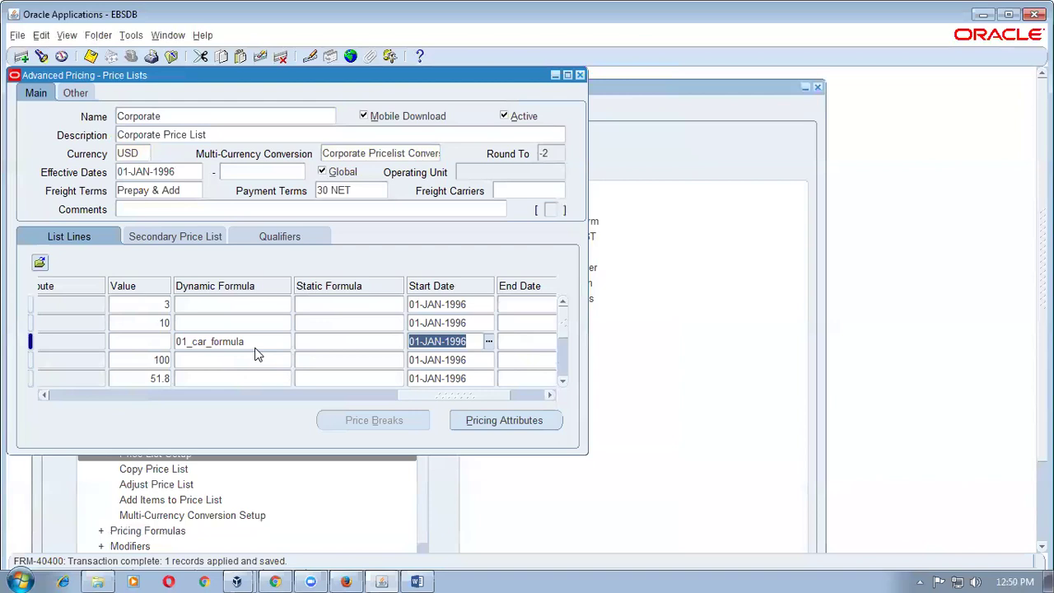
- Close the price list form and open the Sales Orders form under Orders, Returns
key("ctrl+F4")
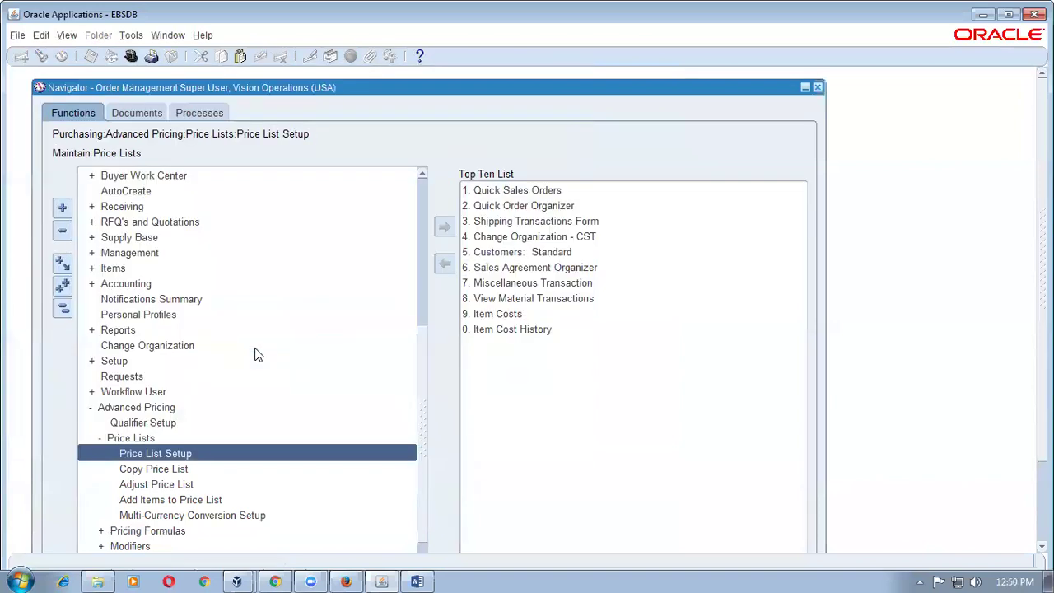
left_click(65, 306)
double_click(139, 178)
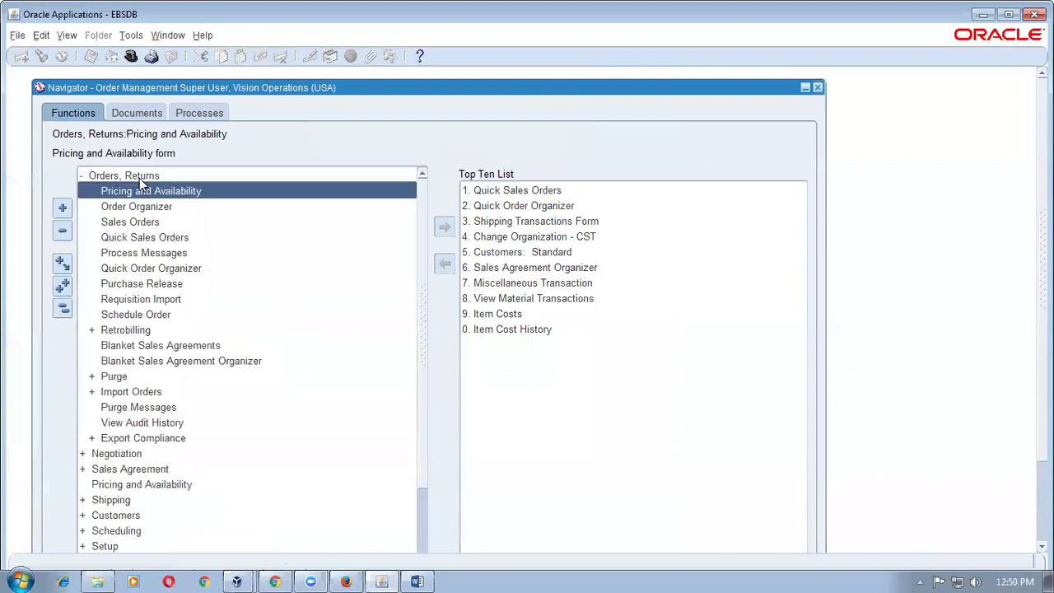
double_click(146, 222)
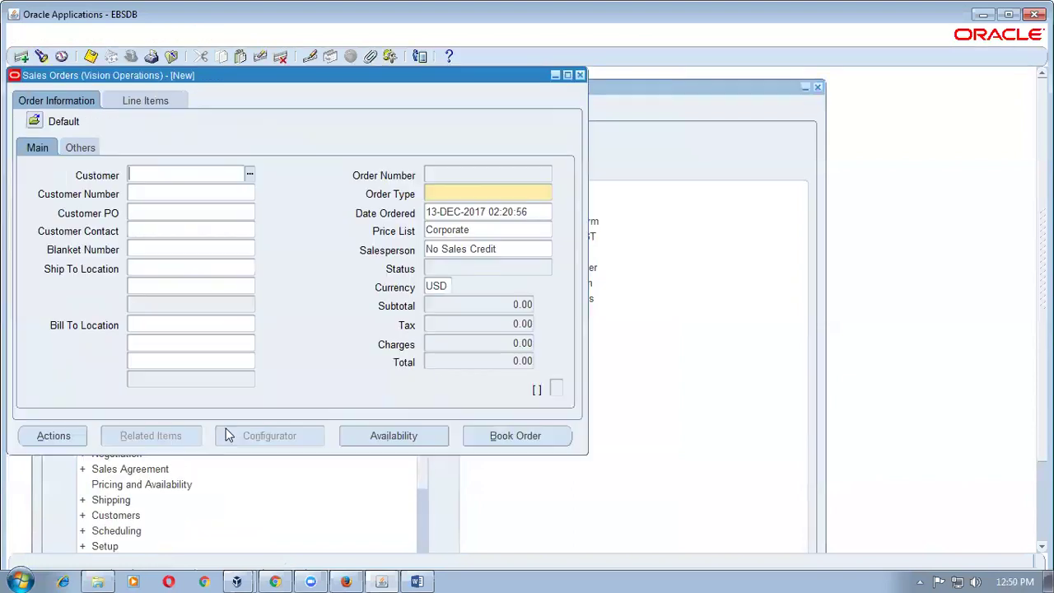
- Enter the customer number in the new sales order's header
left_click(157, 192)
type("1143")
key("Tab")
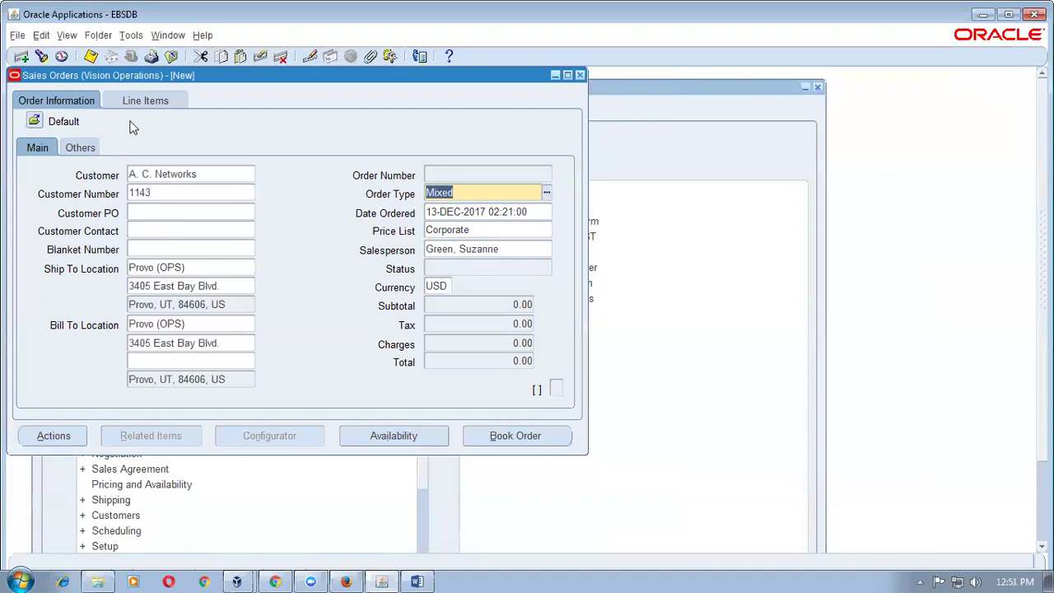
- Add an order line for item 01_2nd_car with a quantity of 10 and dismiss the formula processing note
left_click(145, 99)
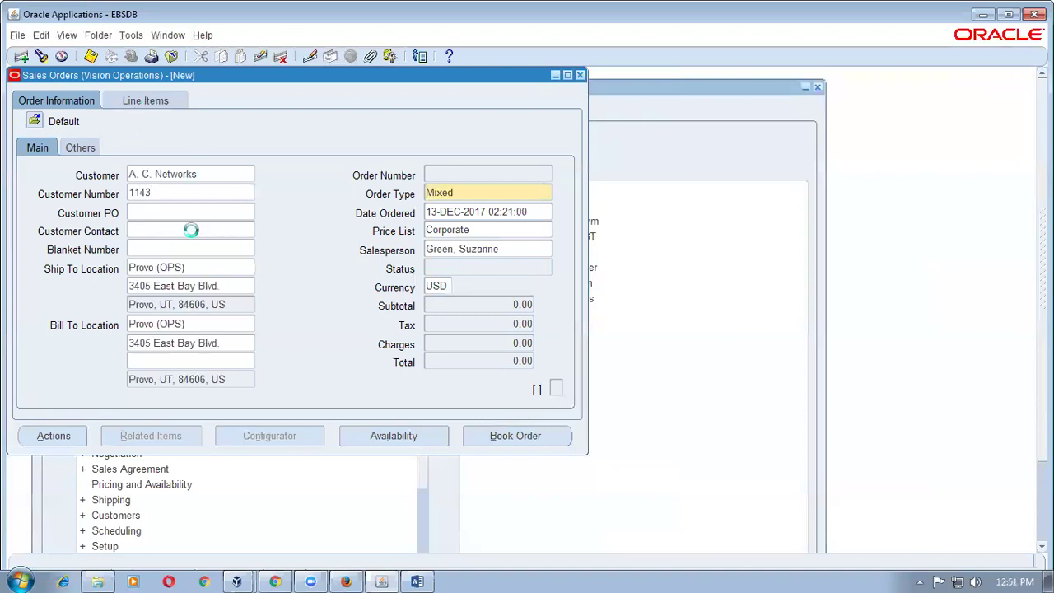
type("01_2nd_car")
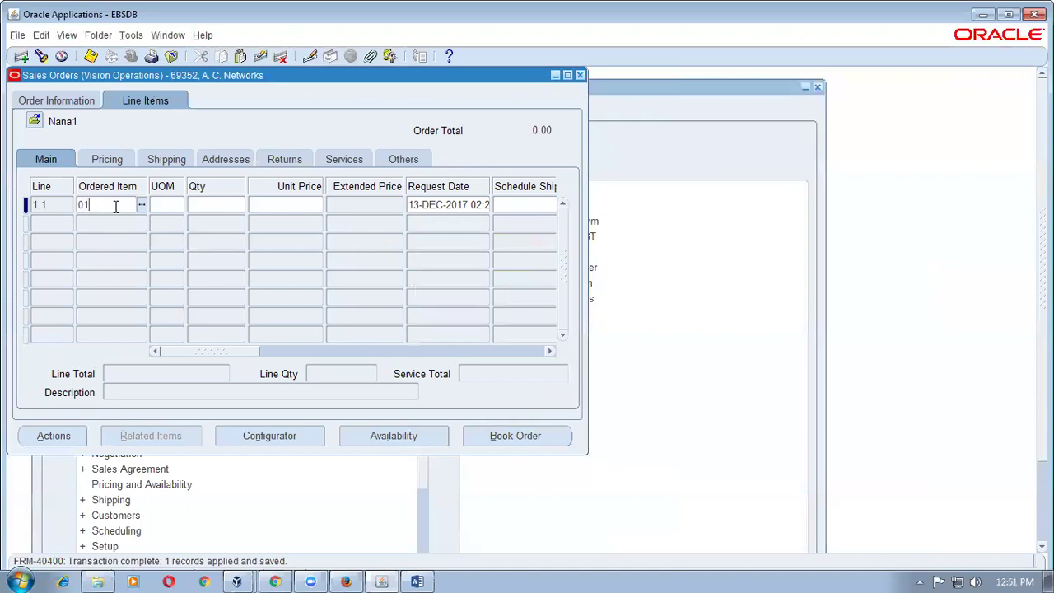
key("Tab")
key("Tab")
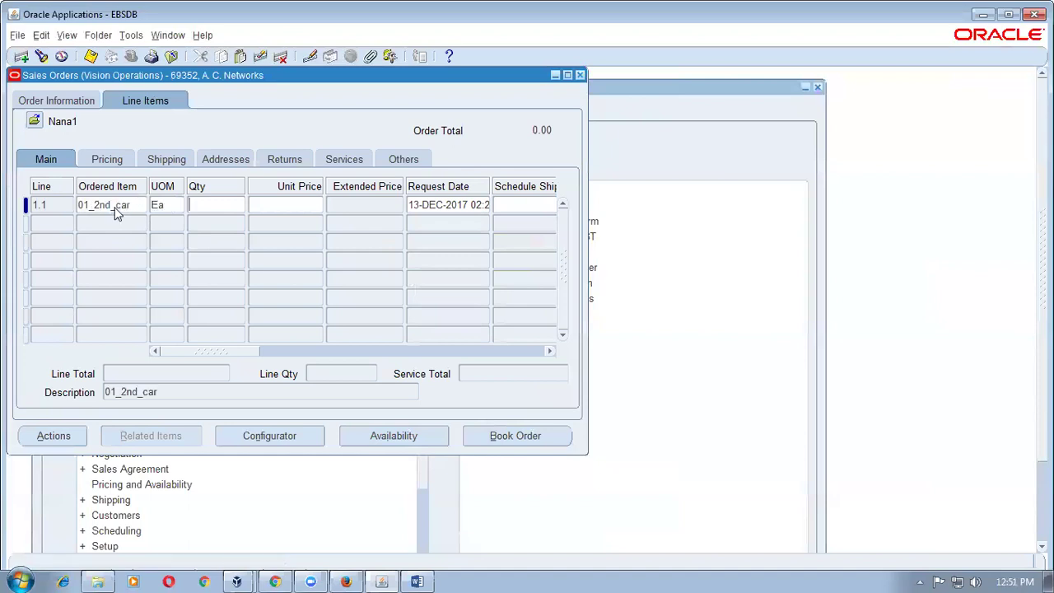
type("10")
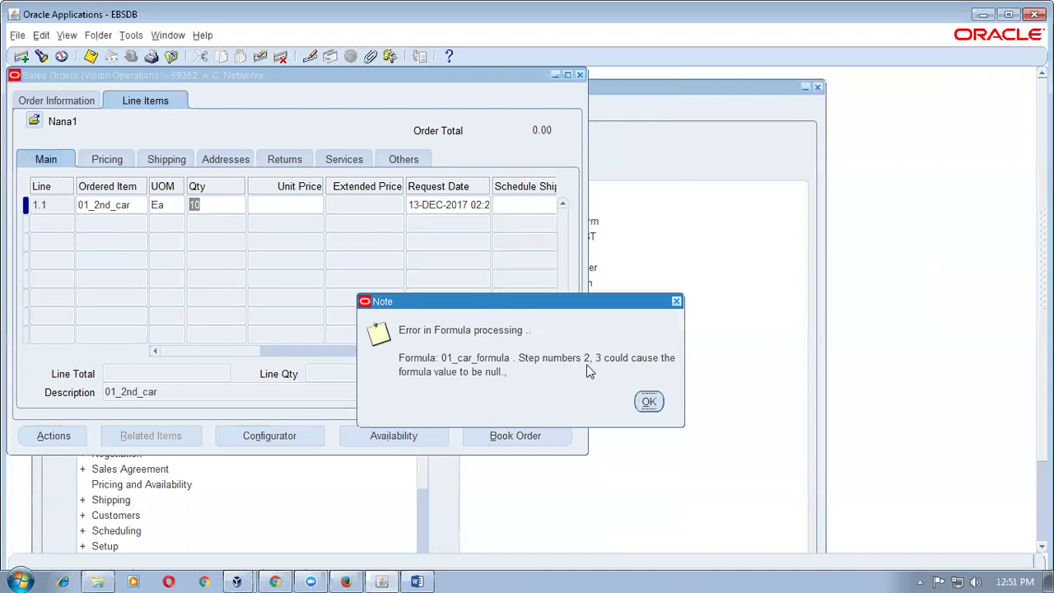
left_click(648, 403)
- Set the order line's pricing context to 01_CAR_CONTEXT in its pricing details
left_click(119, 164)
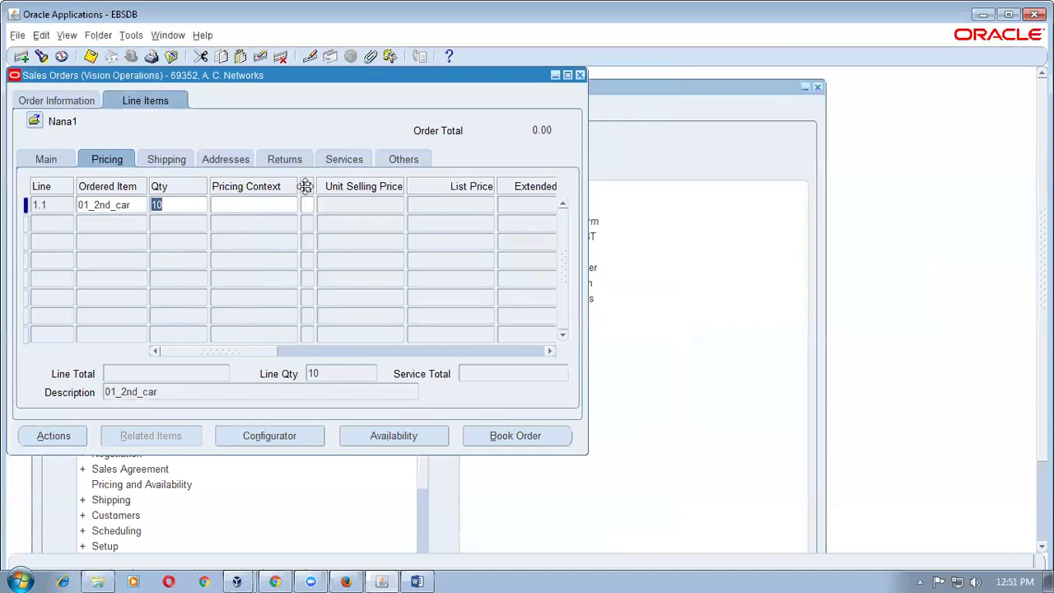
left_click(307, 203)
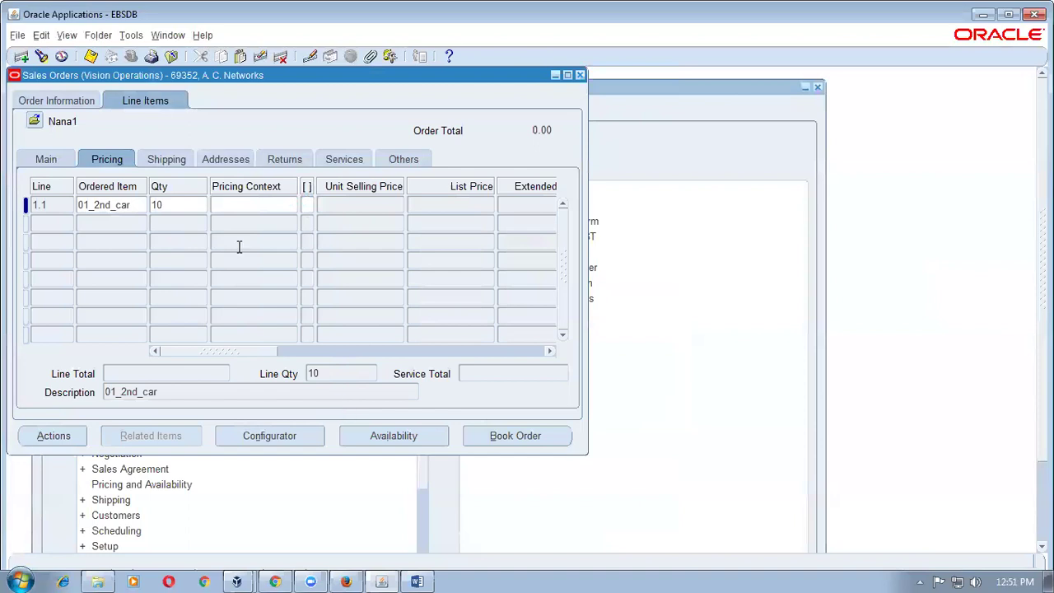
left_click(229, 204)
type("01_C")
key("Tab")
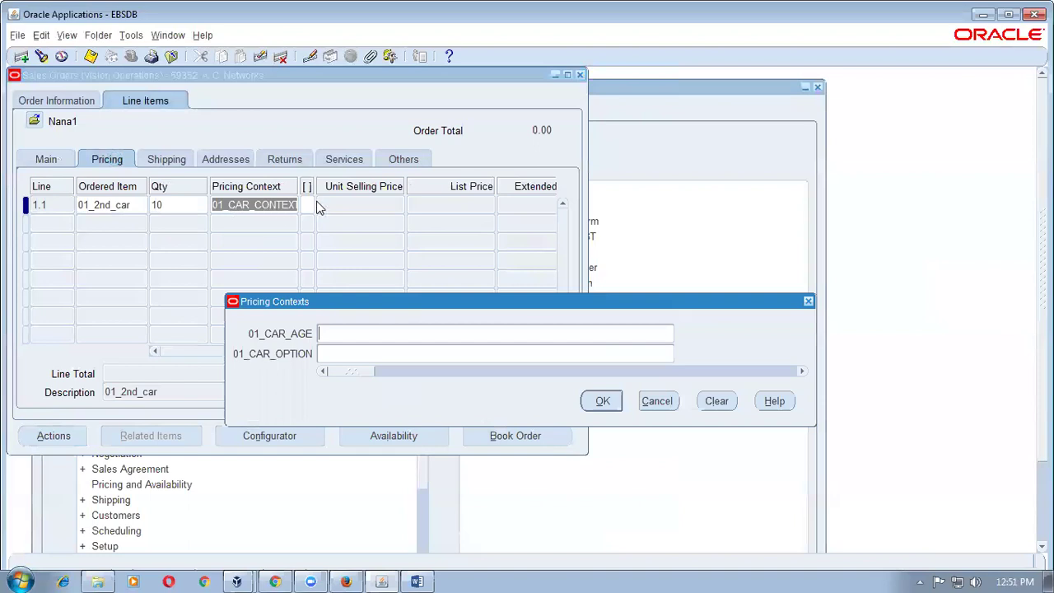
- Try 6 as the 01_CAR_AGE value for the line's pricing context
type("6")
key("Tab")
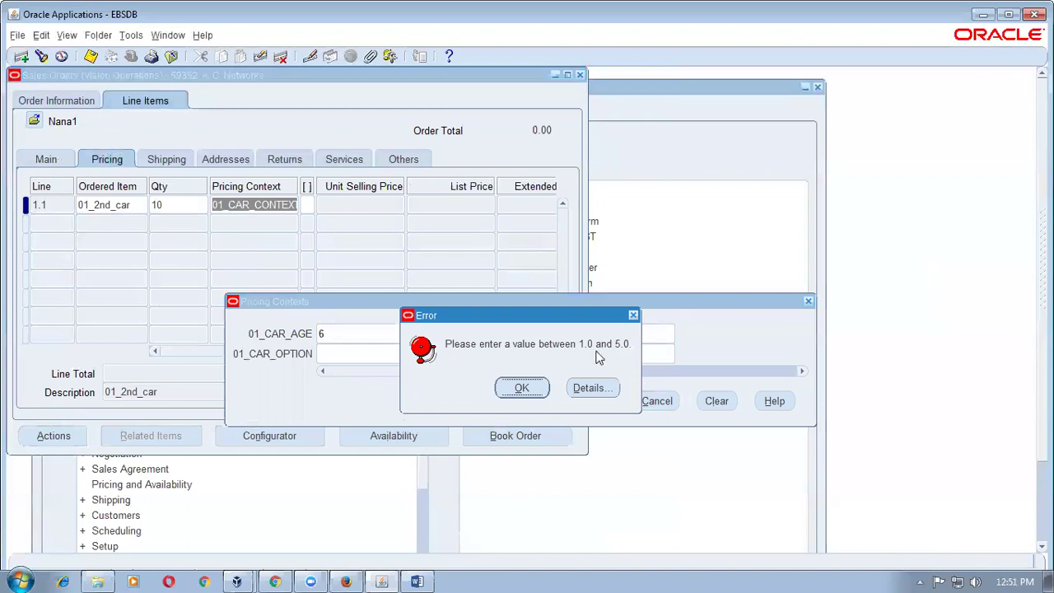
left_click(534, 390)
- Set 01_CAR_AGE to 1.0 and 01_CAR_OPTION to std, then confirm the pricing context values
left_click_drag(359, 332, 270, 333)
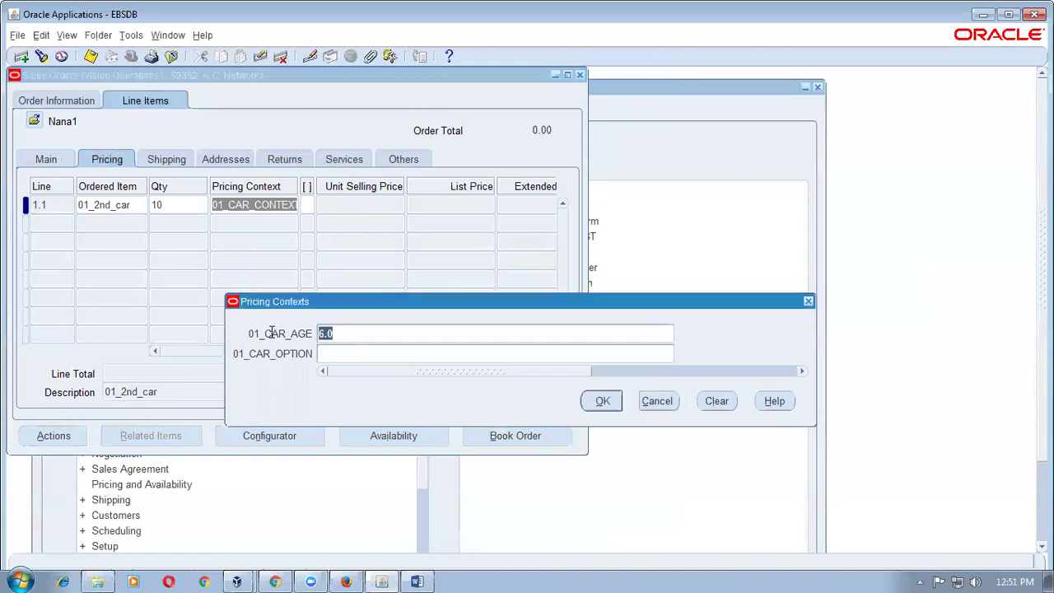
type("1.0")
key("Tab")
left_click(680, 356)
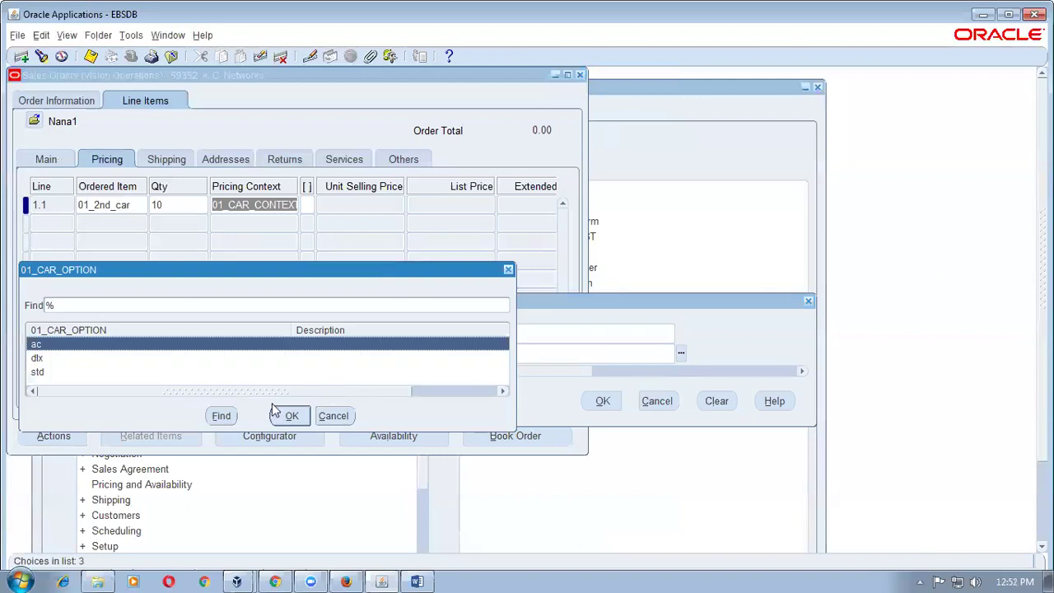
left_click(54, 373)
left_click(291, 415)
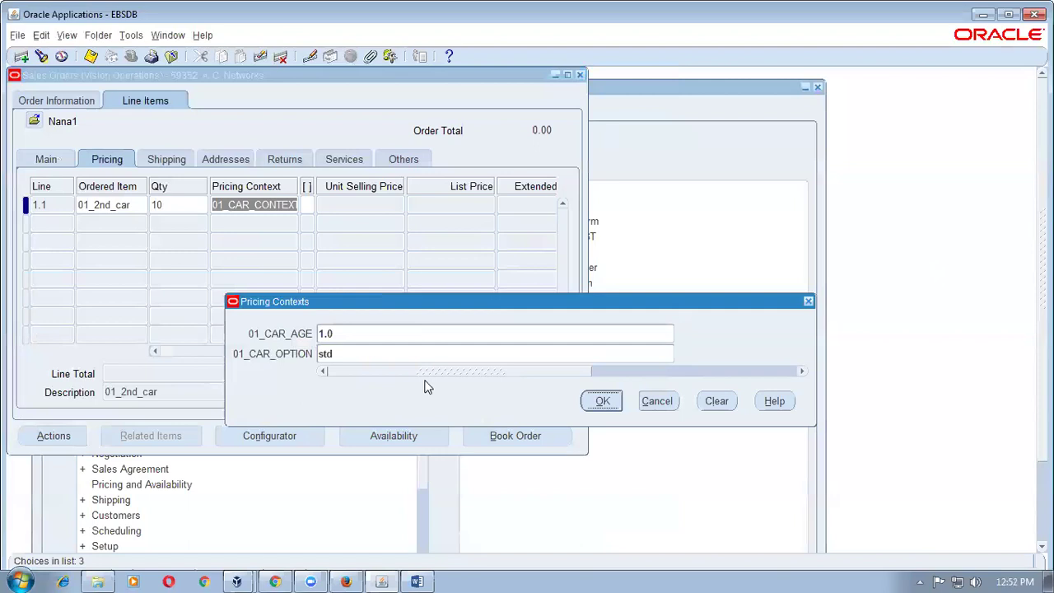
left_click(604, 400)
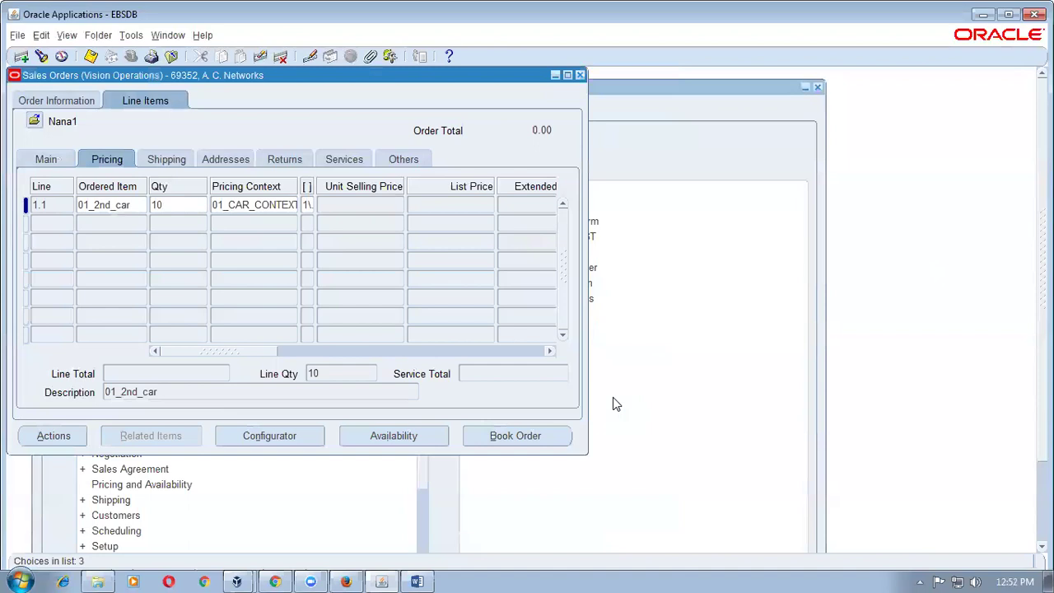
- Return to the 01_2nd_car line's main details and save the order to calculate its price
left_click(36, 161)
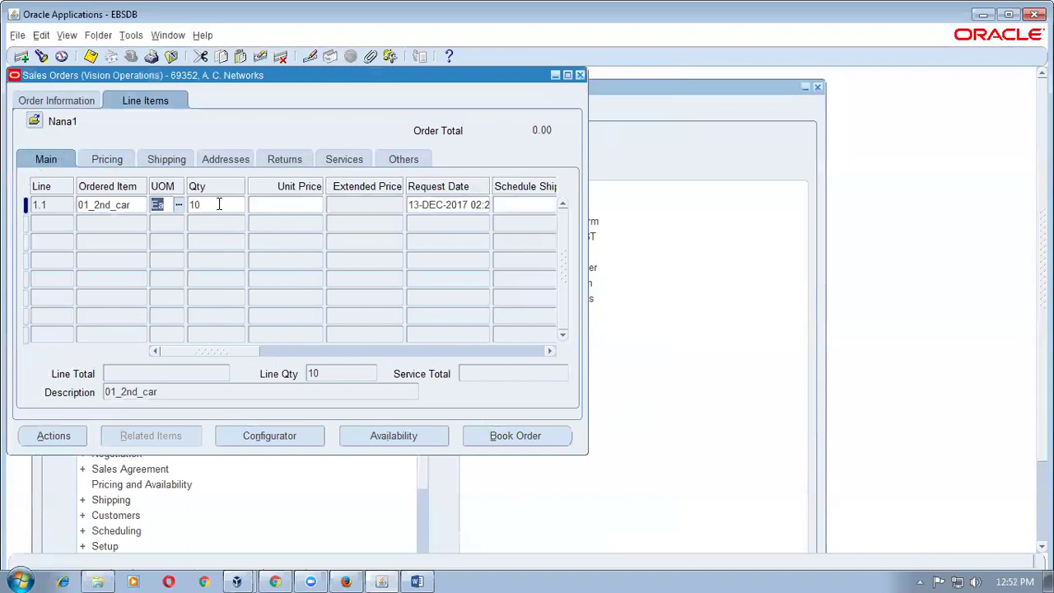
left_click(219, 205)
key("Tab")
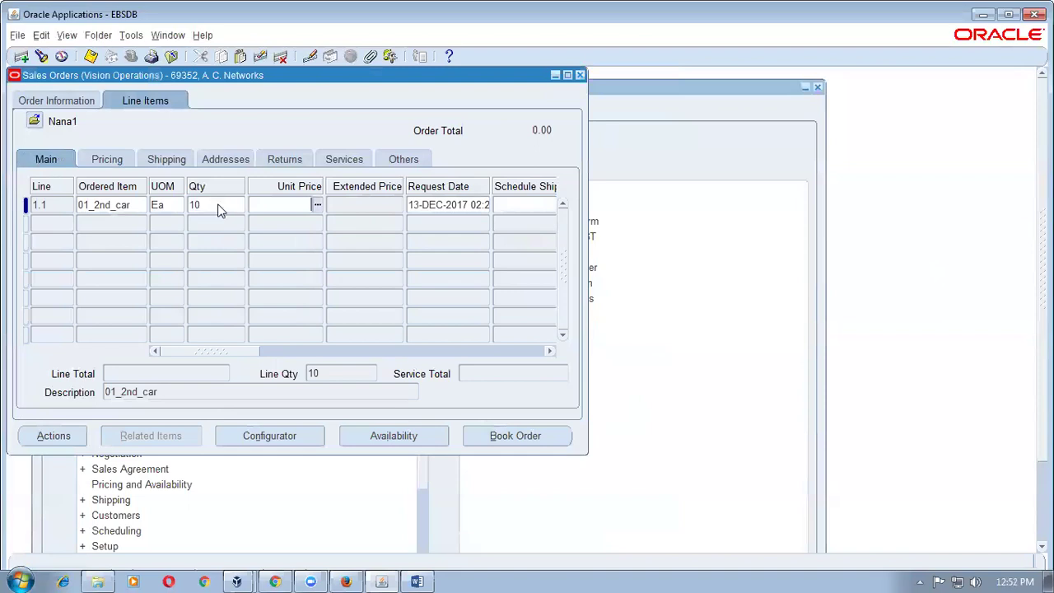
left_click_drag(197, 349, 198, 354)
left_click(136, 209)
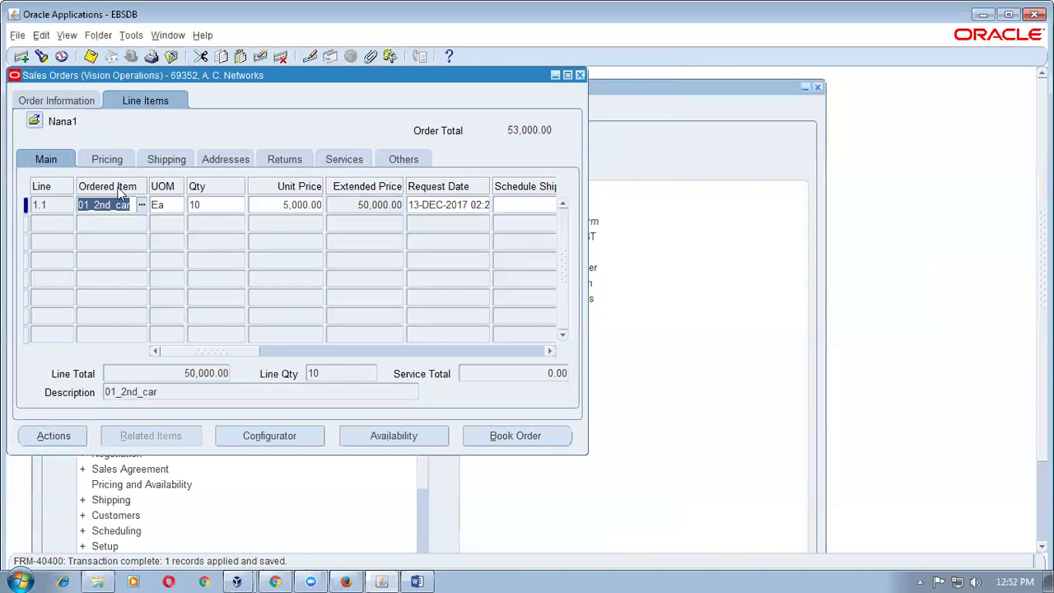
- Set 01_CAR_AGE to 2.0 in the line's pricing context, save the order and check the unit price
left_click(93, 159)
left_click(305, 206)
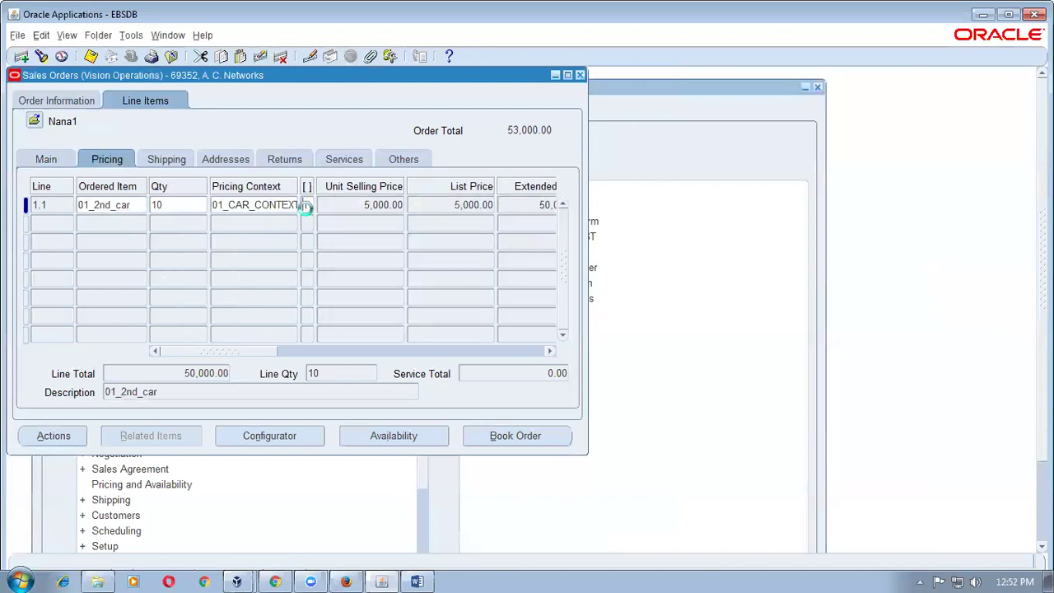
type("2.0")
key("Tab")
left_click(602, 401)
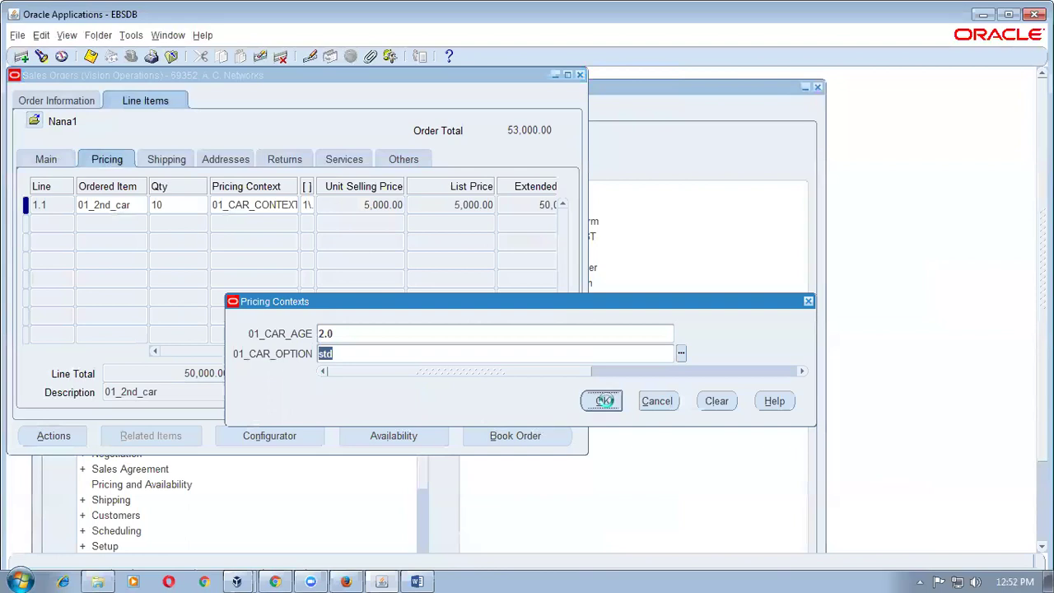
left_click(46, 159)
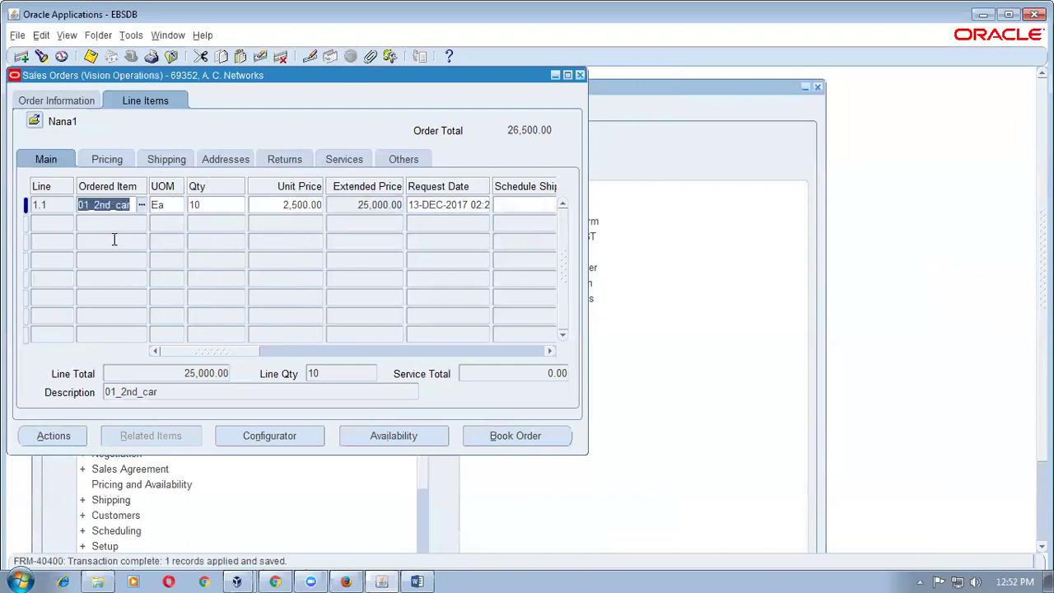
left_click(281, 207)
- Change the line's 01_CAR_AGE value to 4.0, save the order and check the recalculated unit price
left_click(107, 158)
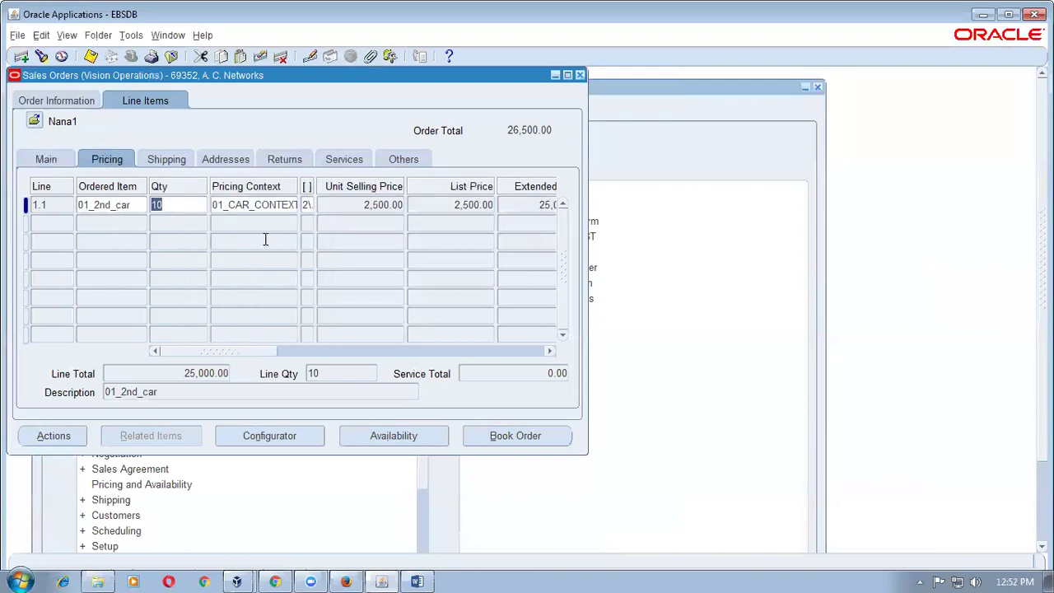
left_click(307, 206)
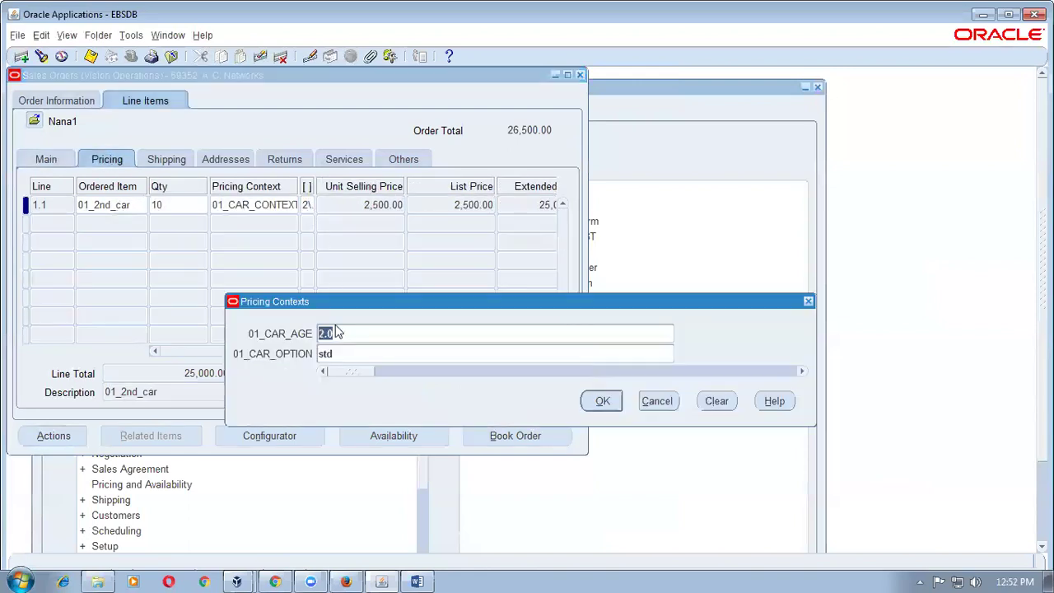
type("4.0")
key("Tab")
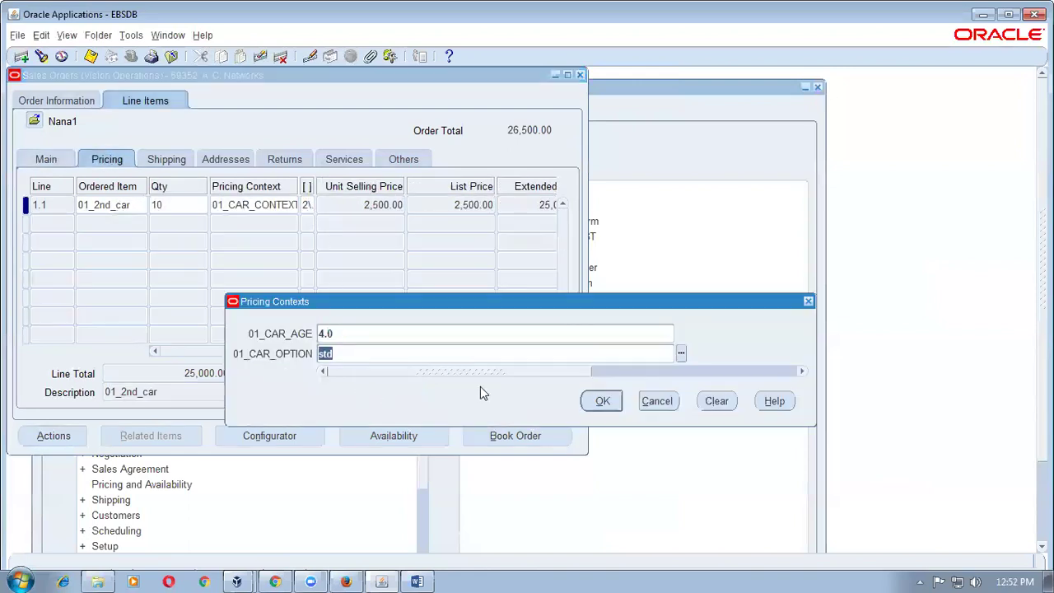
left_click(603, 401)
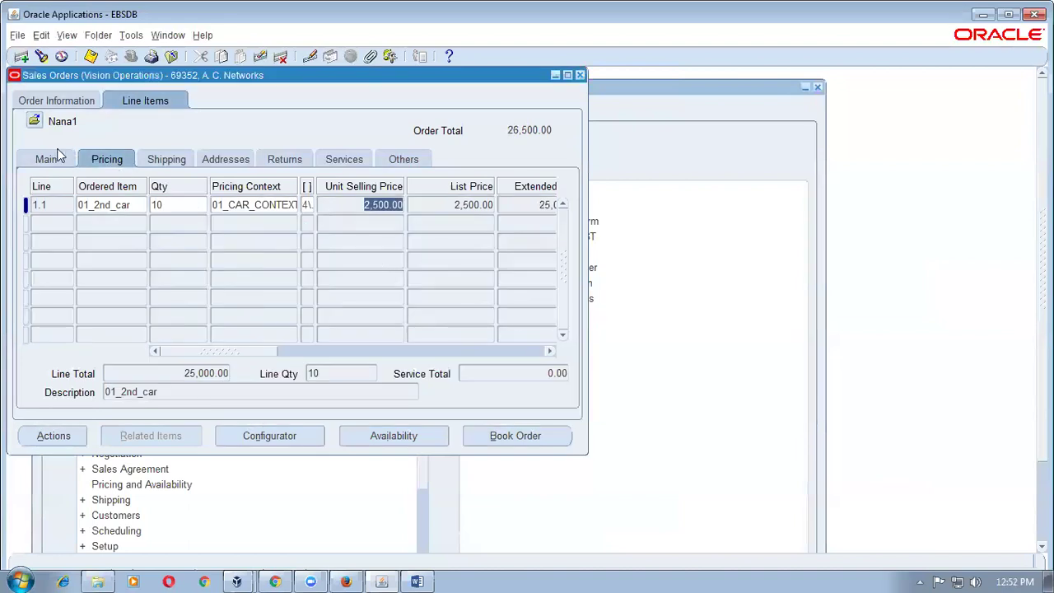
left_click(46, 159)
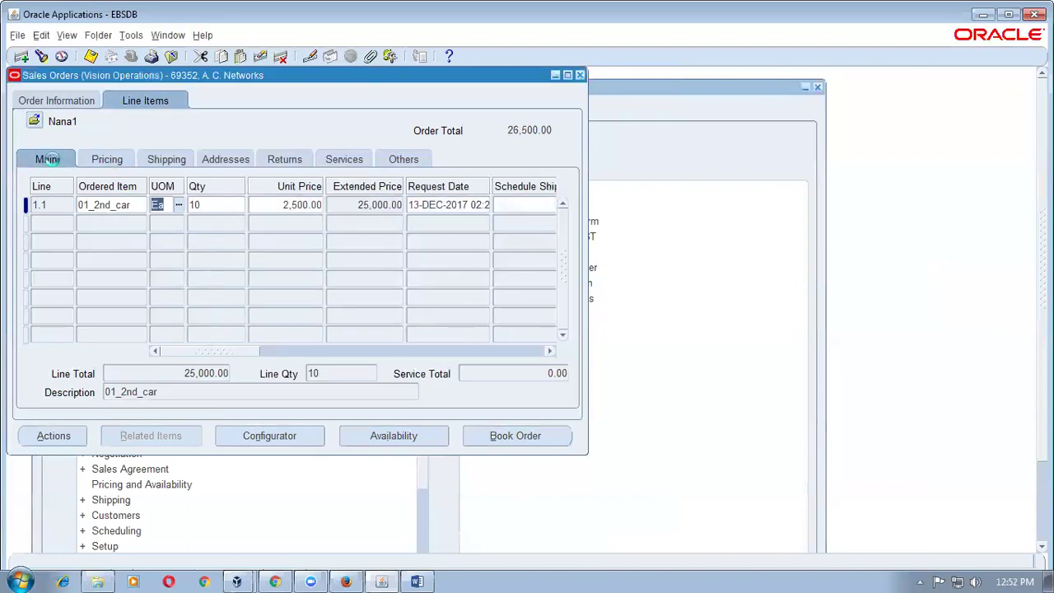
key("ctrl+s")
left_click(272, 208)
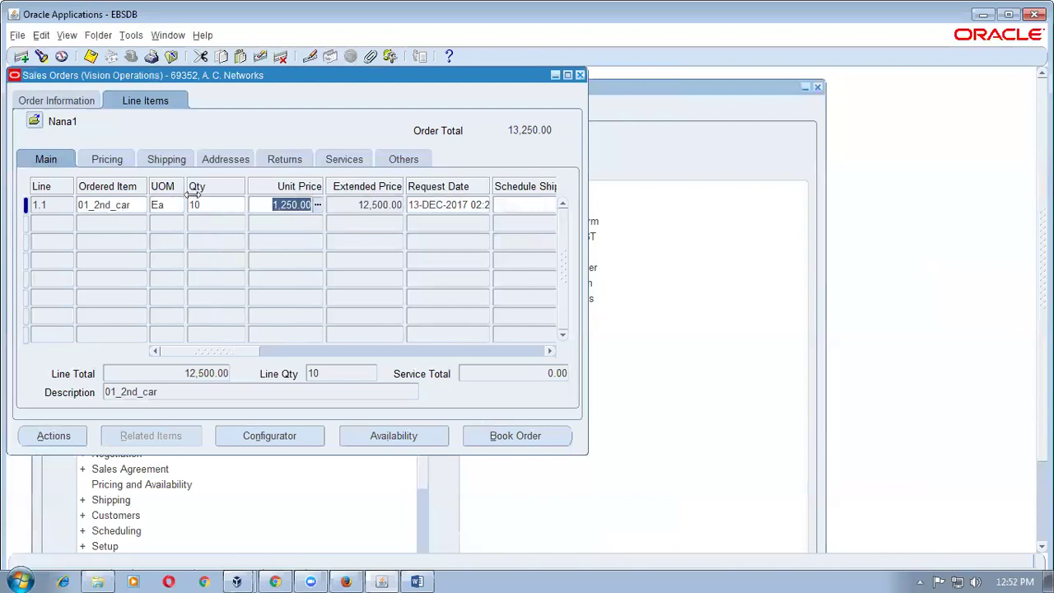
- Reopen the line's pricing context values and choose ac as the 01_CAR_OPTION
left_click(107, 159)
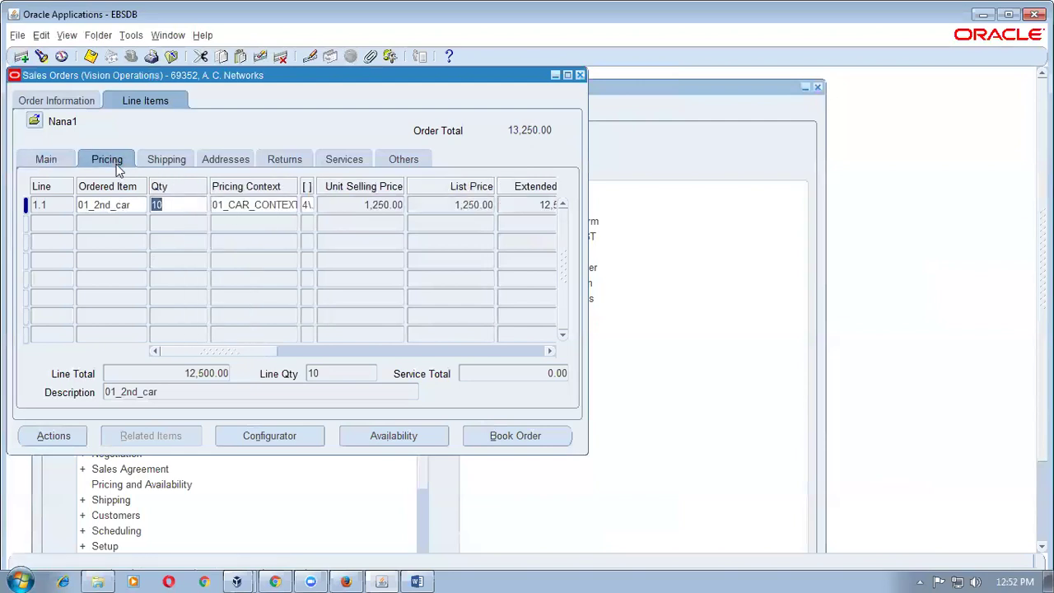
left_click(306, 205)
left_click(522, 353)
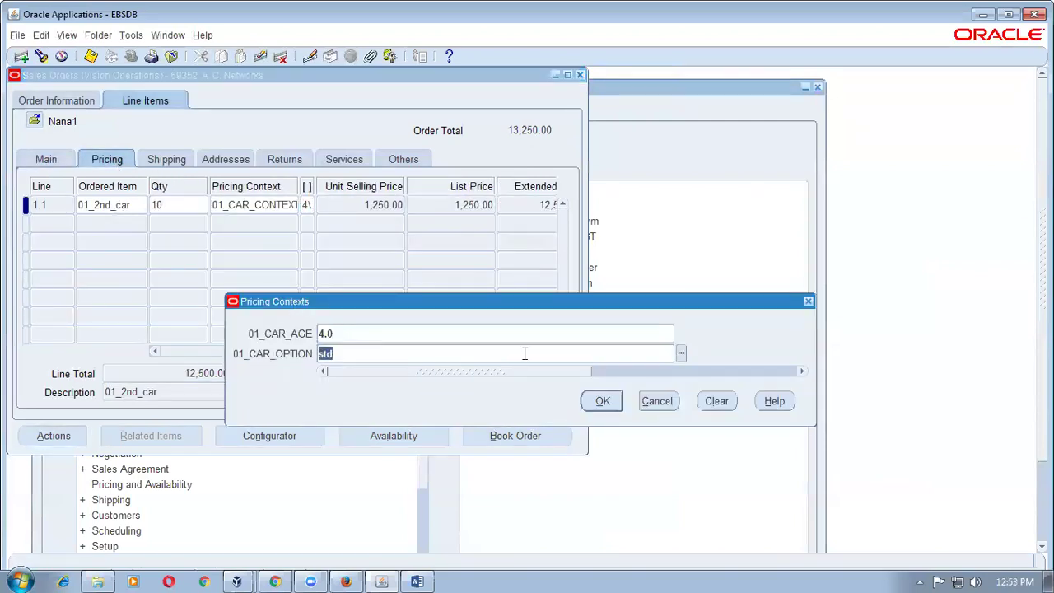
left_click(679, 353)
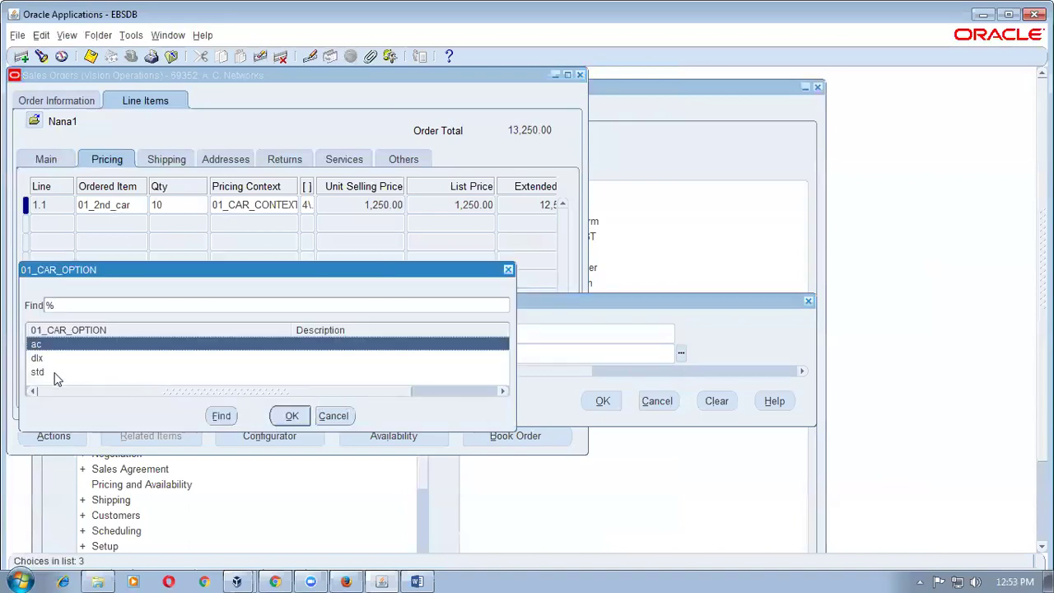
left_click(293, 415)
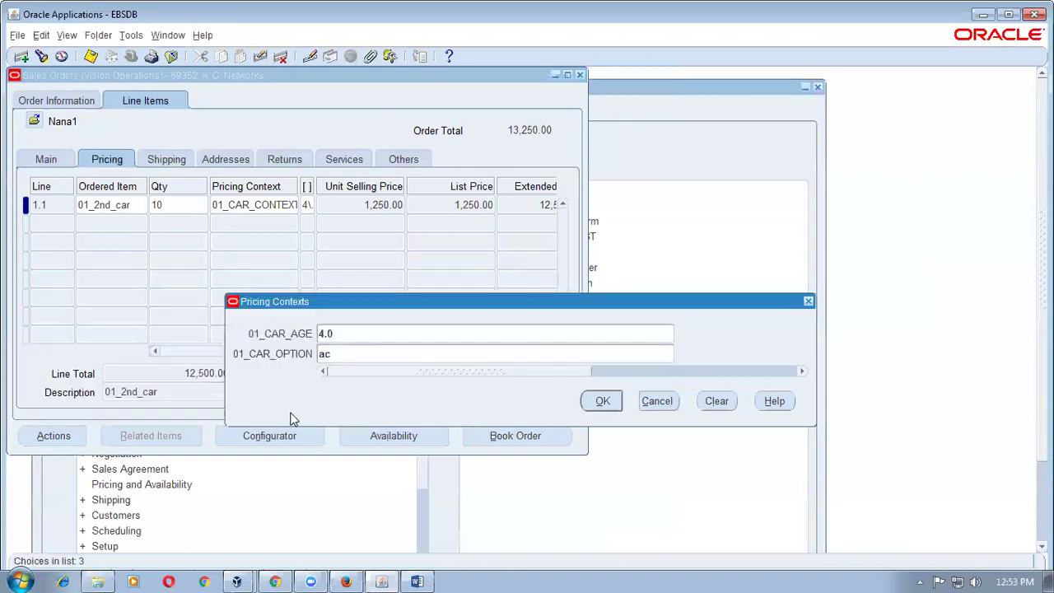
- Set 01_CAR_AGE to 1, confirm the pricing context, save the order and check the unit price
double_click(347, 335)
type("1")
key("Tab")
left_click(605, 402)
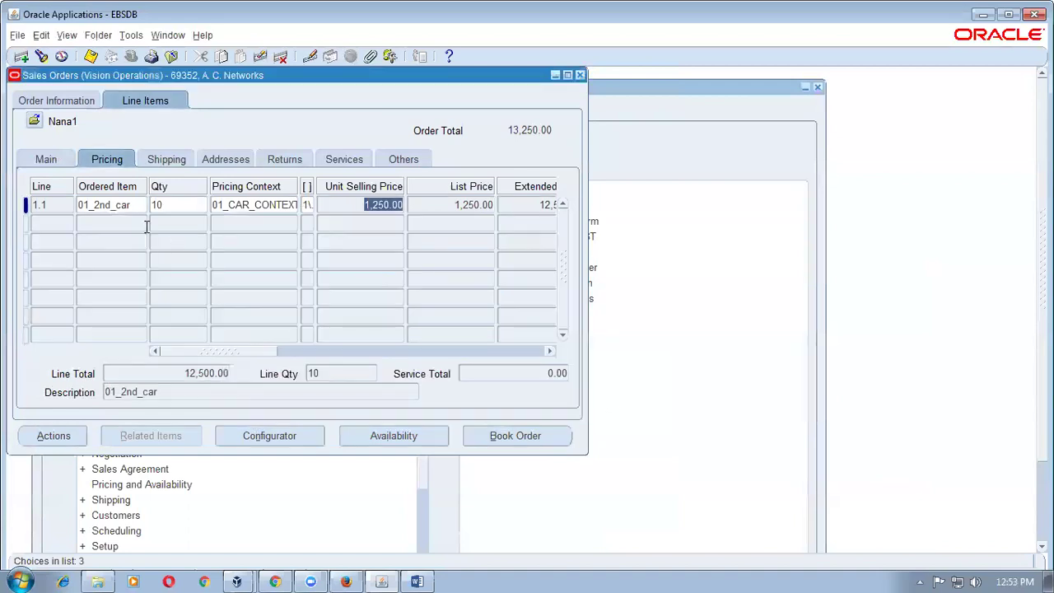
left_click(34, 159)
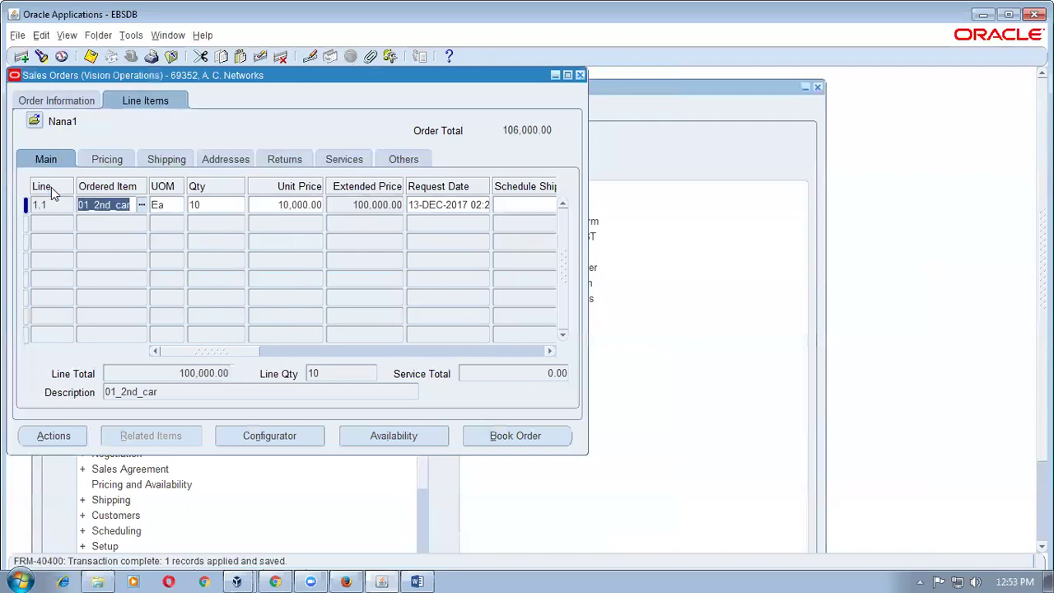
left_click(260, 206)
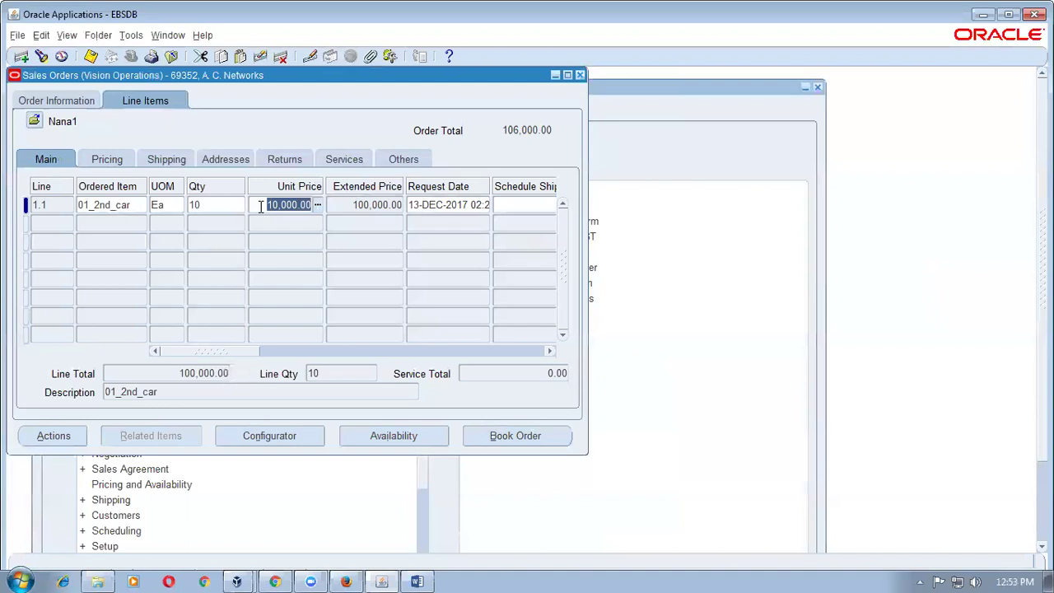
- Review the age and option values in the line's pricing context and close them unchanged
left_click(113, 161)
left_click(306, 205)
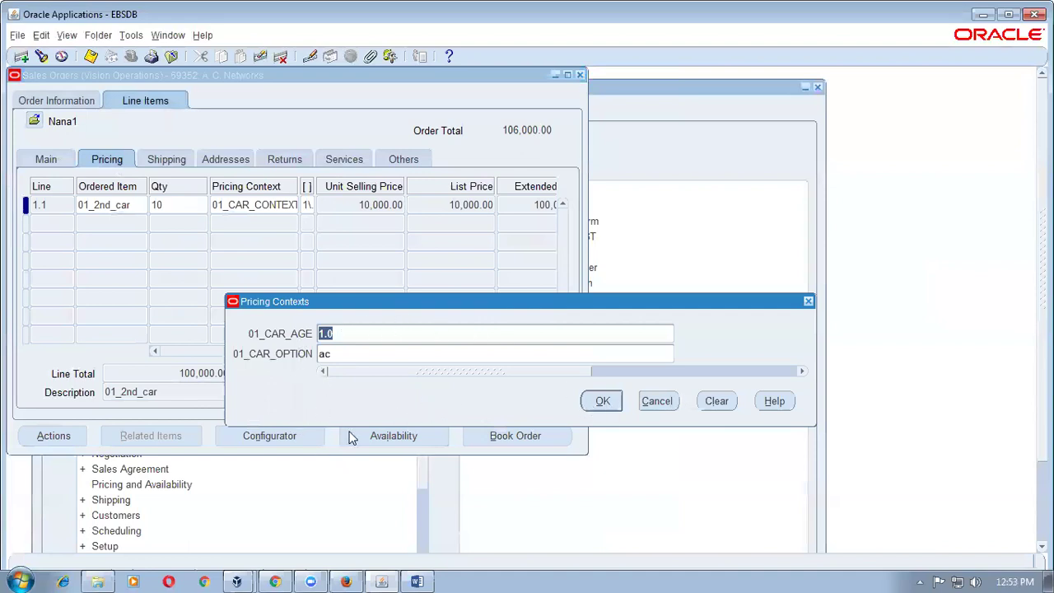
left_click(602, 401)
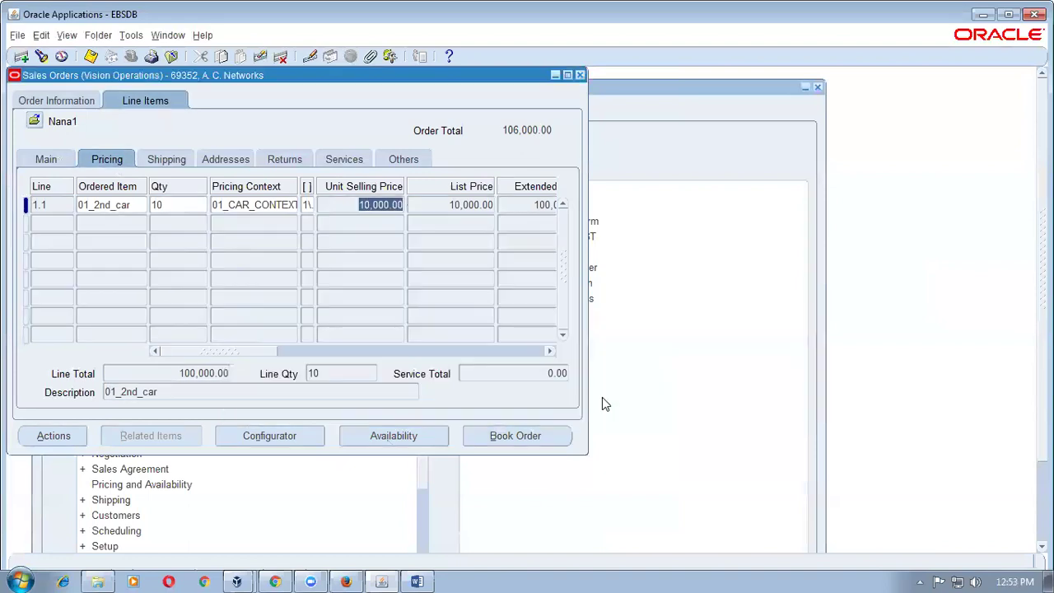
- Switch to the Pricing_Attribute_Management document in Word and read steps 8 to 11, including the static versus dynamic formula note
key("alt+Tab")
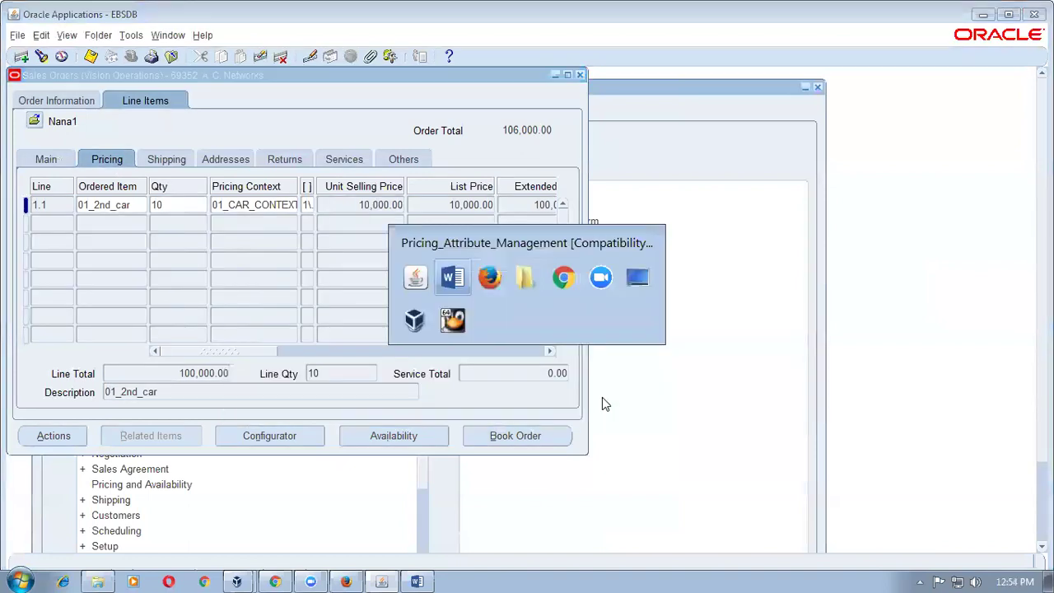
left_click(571, 440)
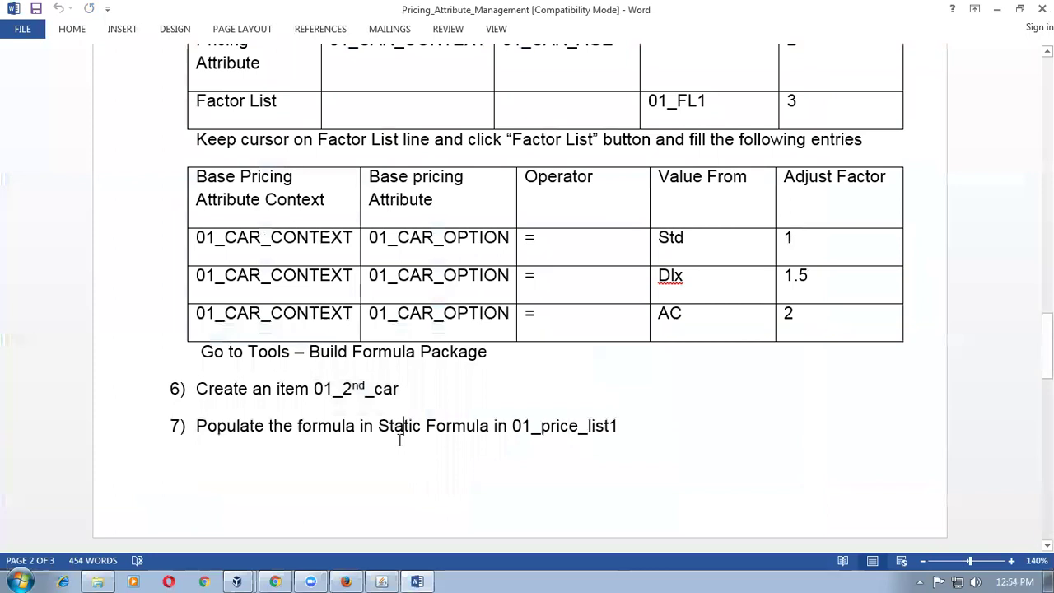
scroll(464, 440, "down", 5)
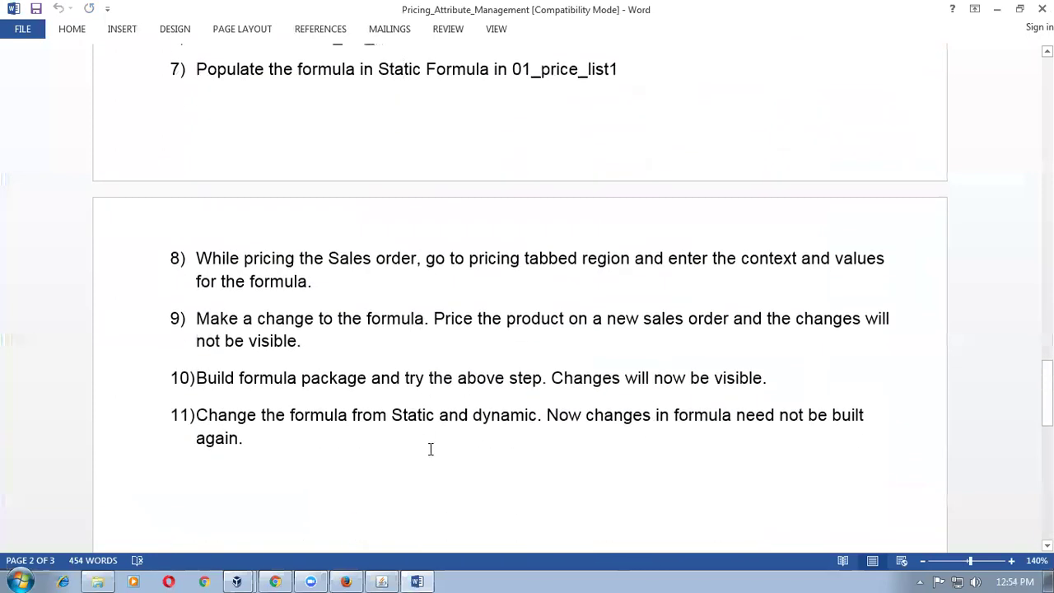
left_click_drag(299, 414, 536, 414)
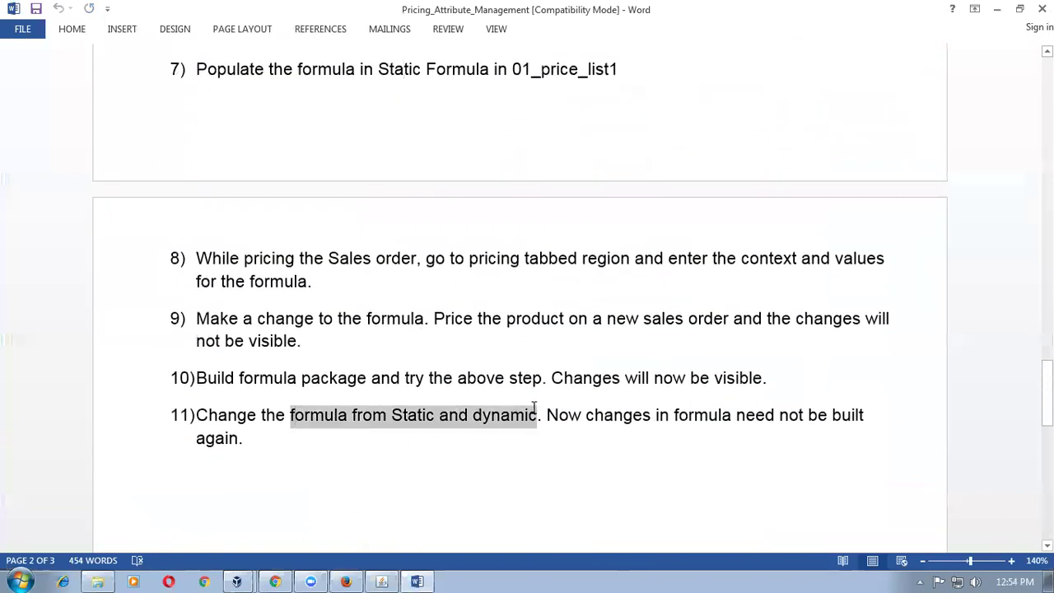
left_click(501, 420)
left_click(402, 416)
left_click_drag(557, 416, 565, 437)
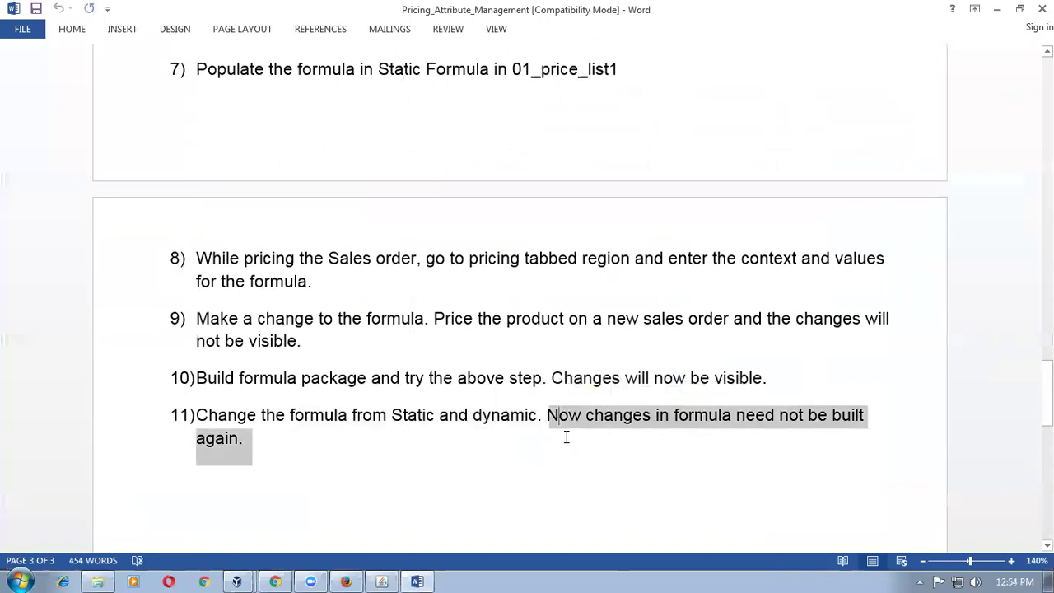
left_click(463, 494)
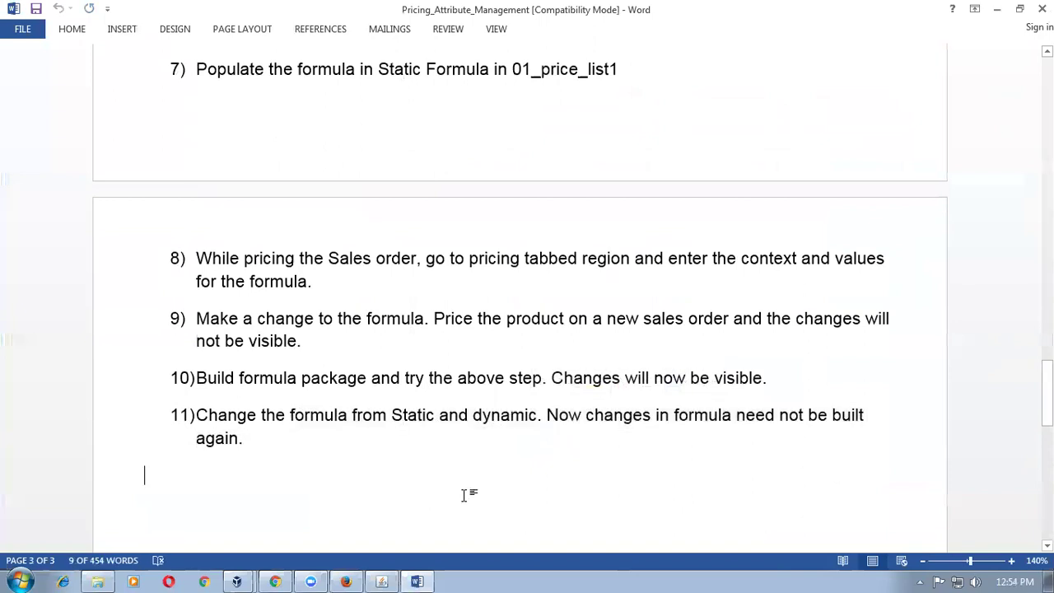
- Look back through the document's setup steps and car price formula up to the Promotional Limits section
scroll(463, 493, "up", 10)
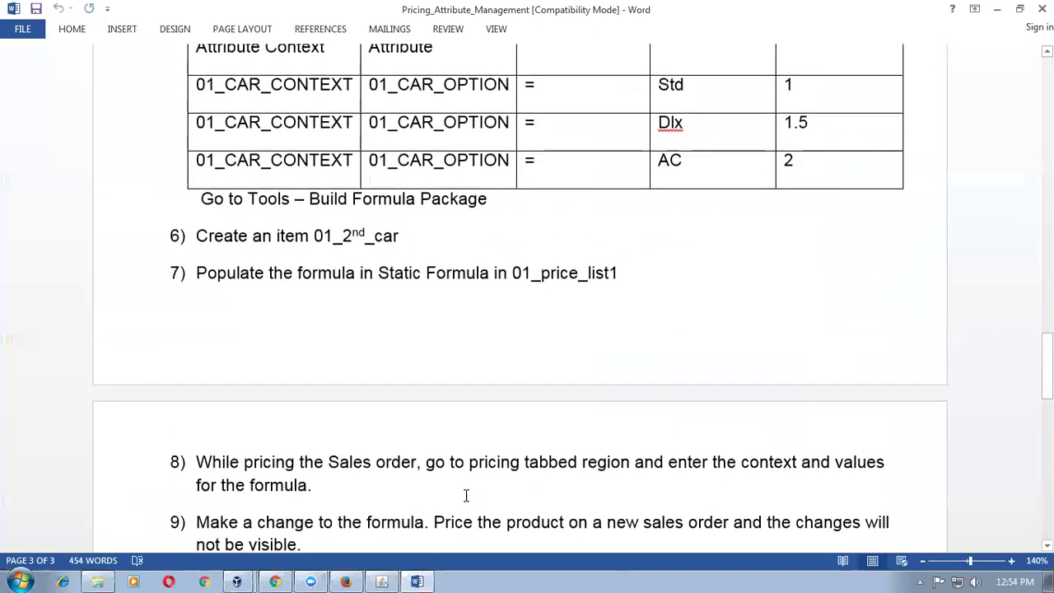
scroll(465, 495, "up", 12)
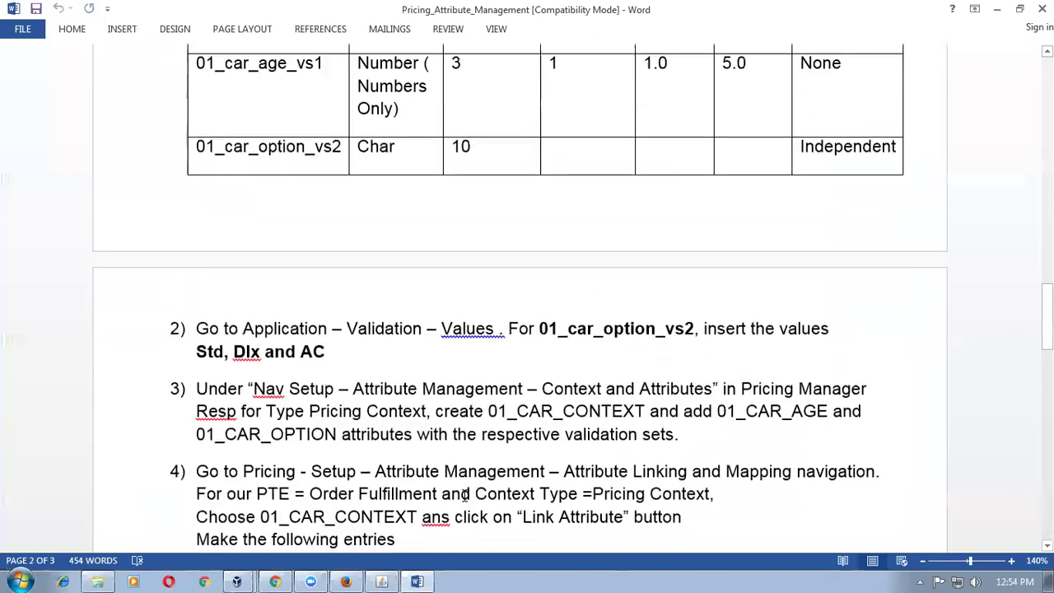
scroll(465, 494, "up", 5)
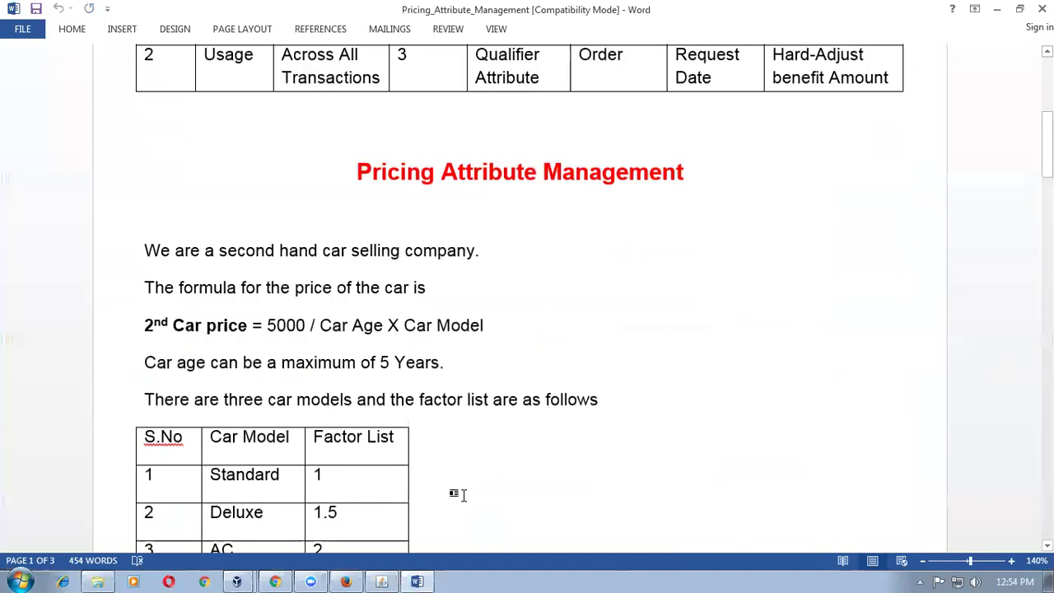
scroll(463, 494, "up", 4)
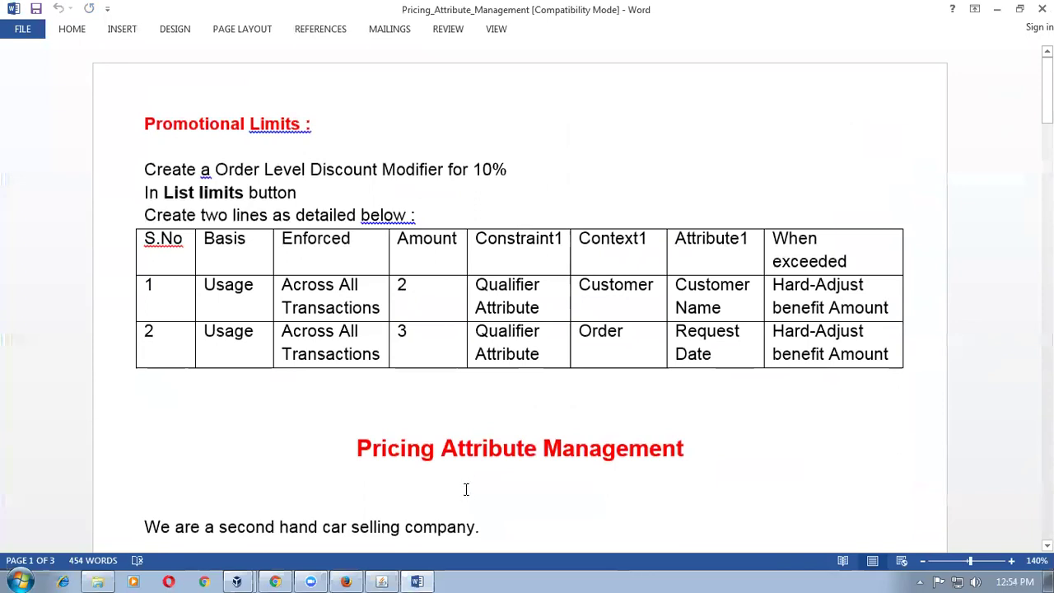
- Bring up the QC_OM_Docs folder and close the Pricing_Attribute_Management document
left_click(94, 580)
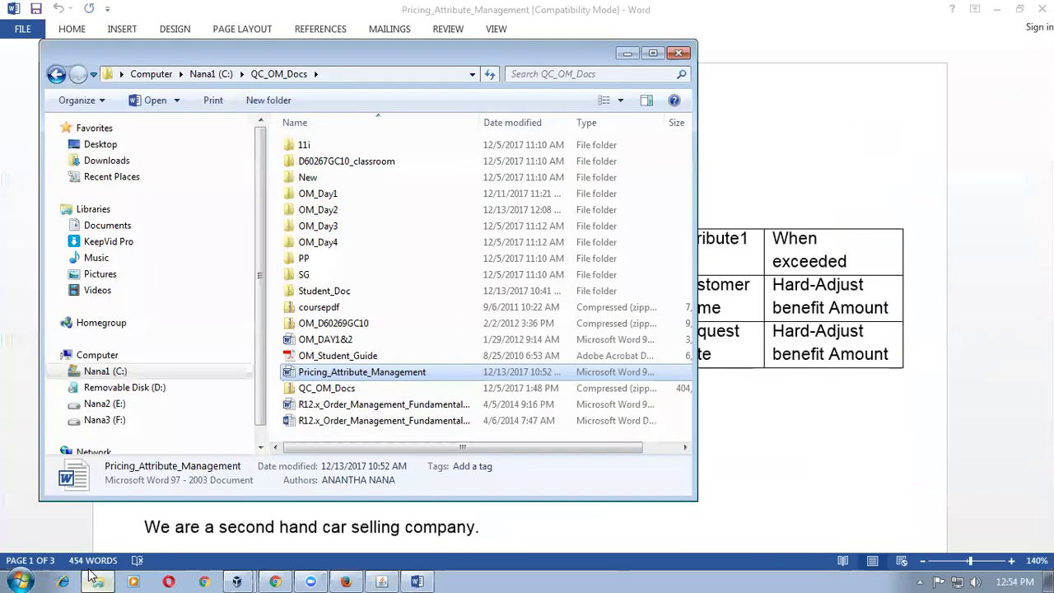
left_click(872, 160)
left_click(1042, 8)
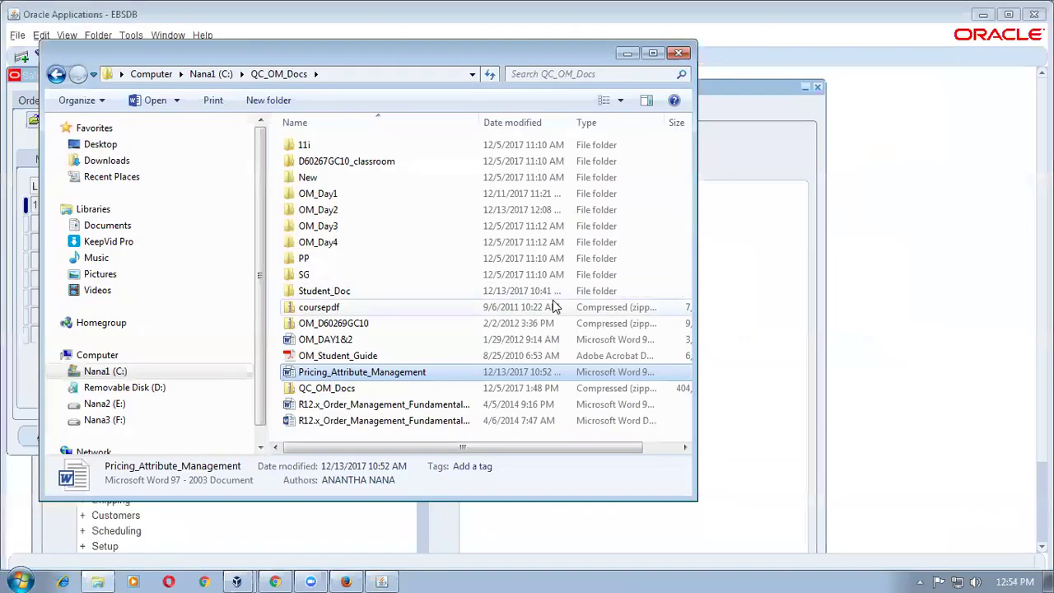
- Look over the course files in QC_OM_Docs and select the Word 97-2003 R12.x_Order_Management_Fundamentals document
left_click(331, 358)
left_click(334, 374)
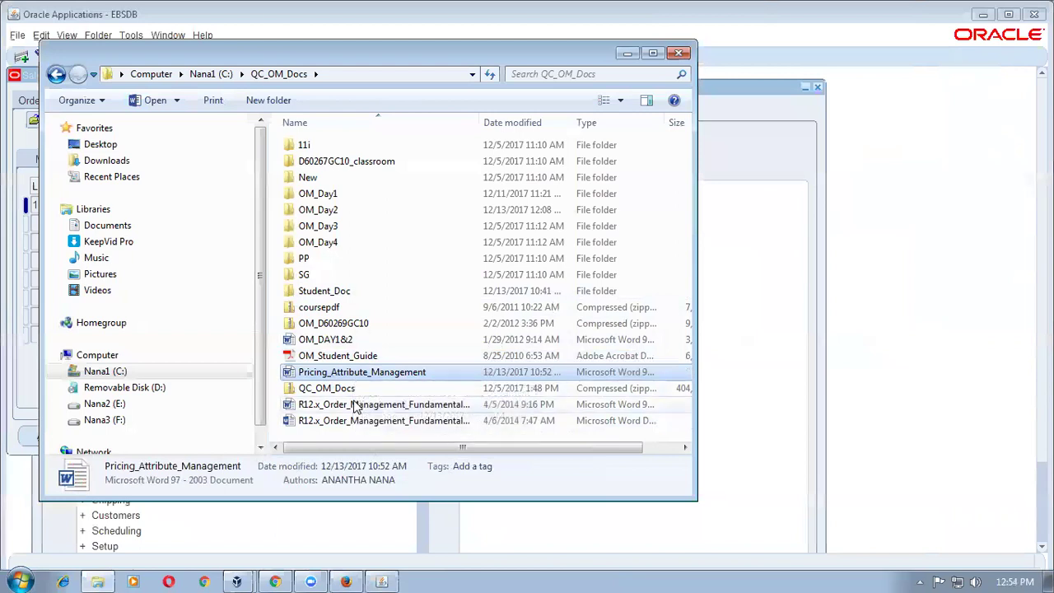
left_click(355, 408)
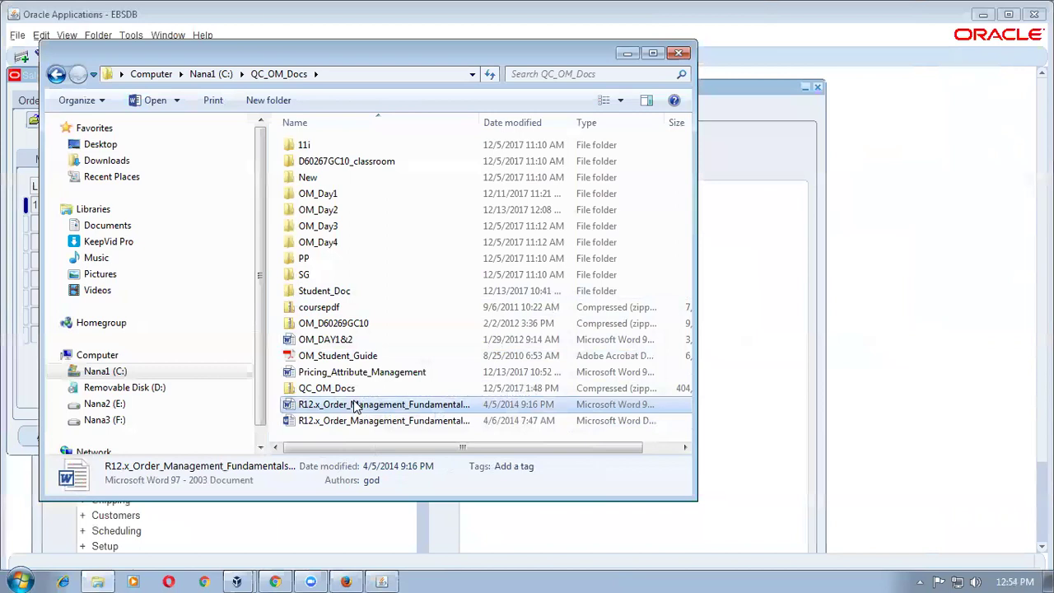
- Open the OM_Agenda document from the OM_Day1 folder in QC_OM_Docs
left_click(97, 580)
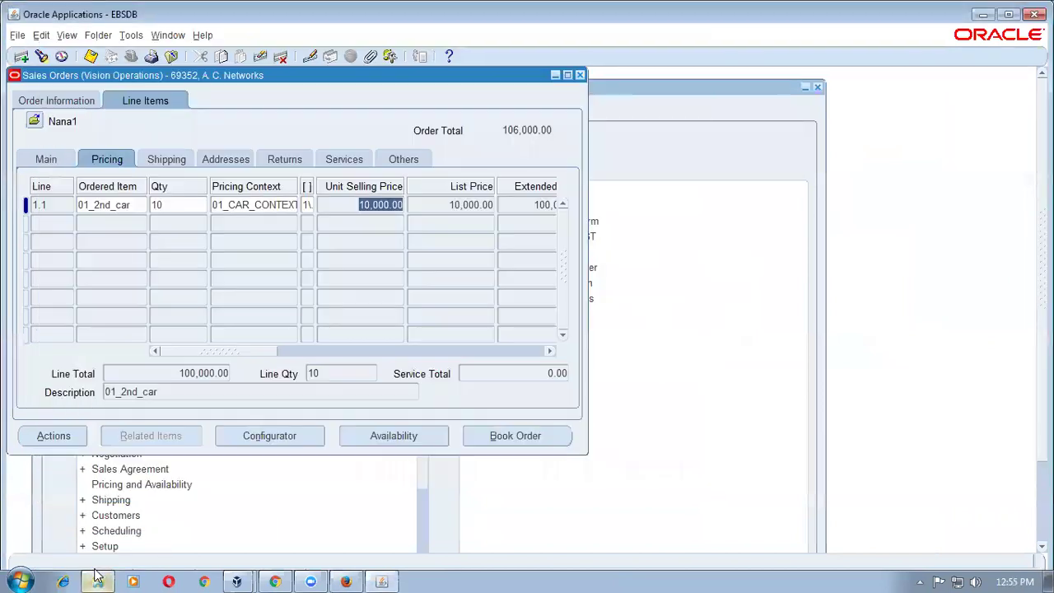
left_click(98, 578)
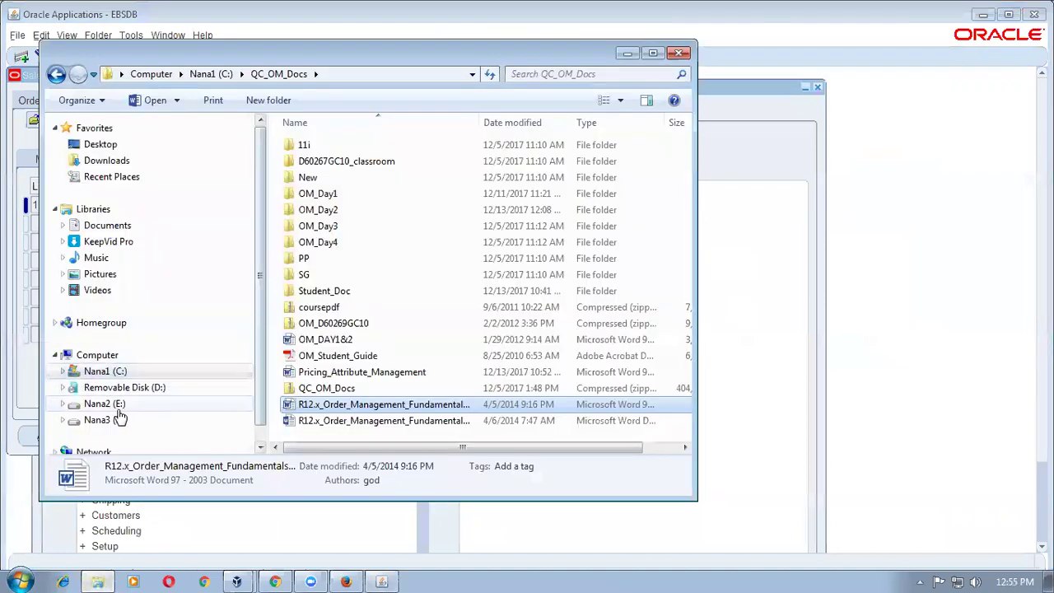
left_click(105, 371)
key("Up")
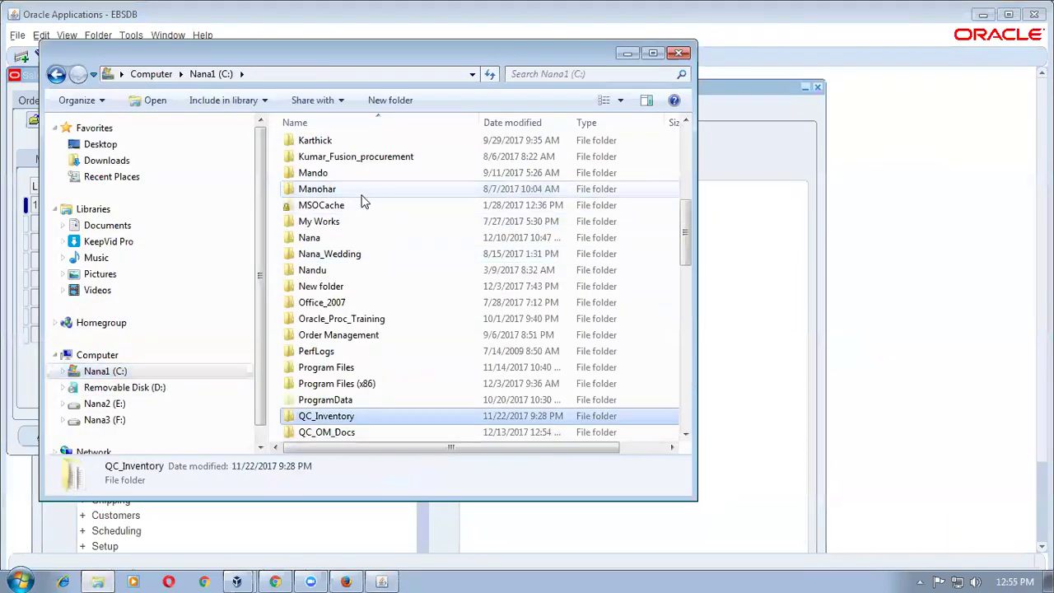
double_click(341, 431)
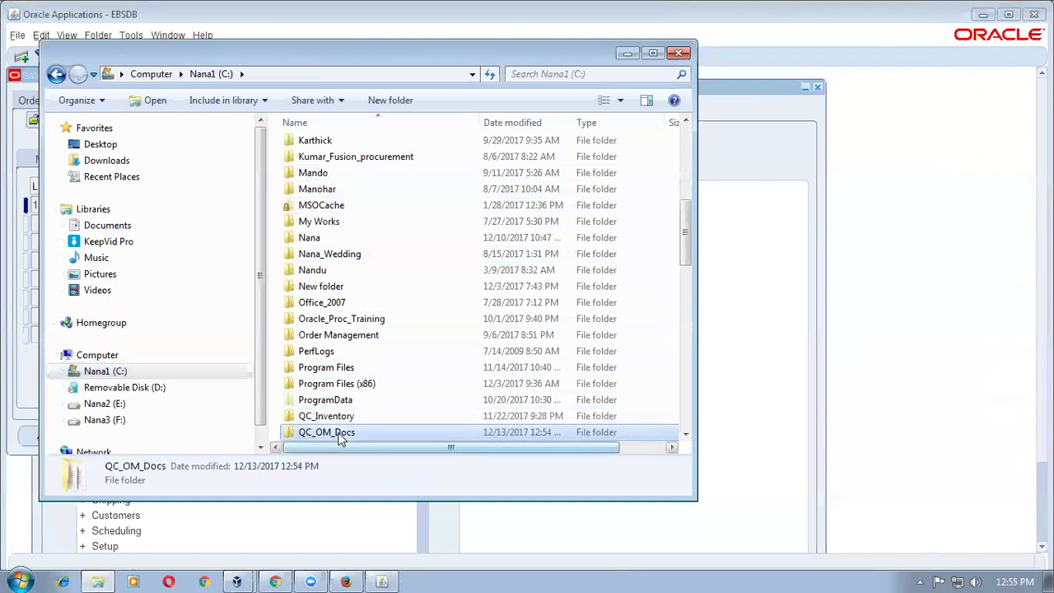
double_click(331, 196)
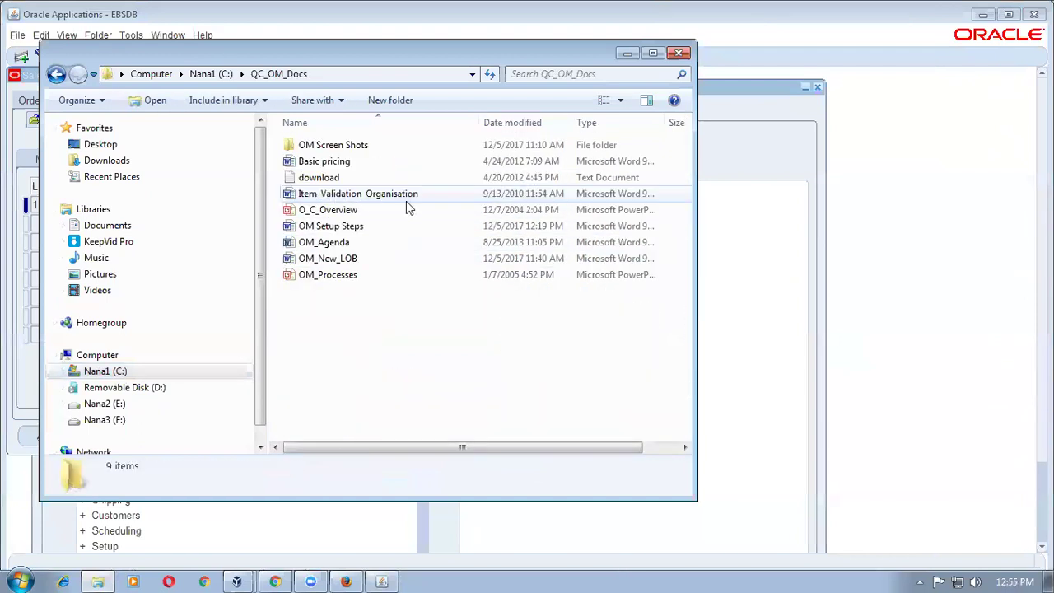
double_click(372, 247)
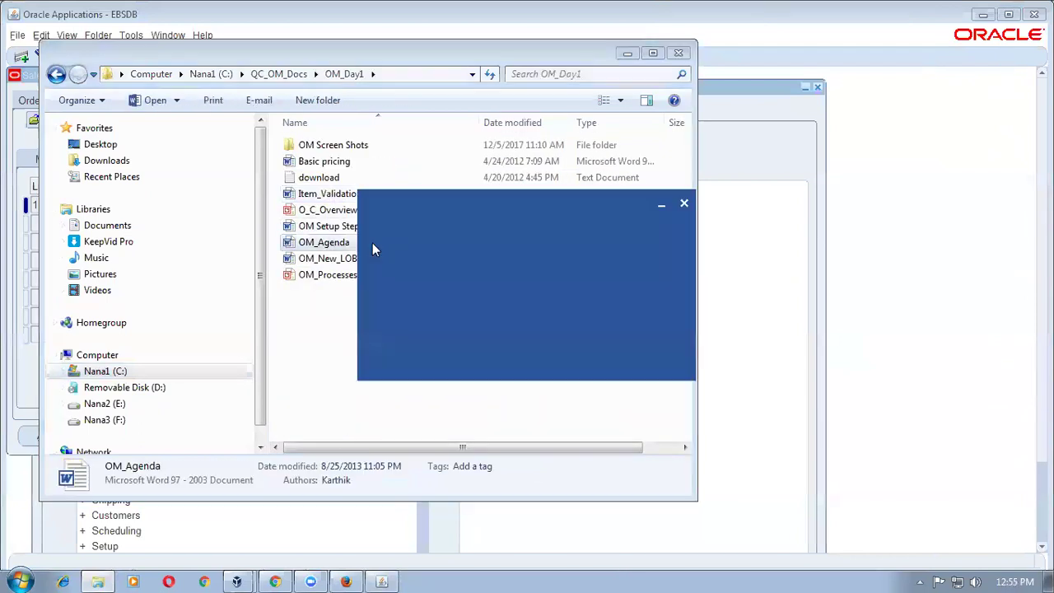
- Read the agenda down to the Order Entry section, highlighting its heading and the Defaulting Rules topic
scroll(387, 329, "down", 5)
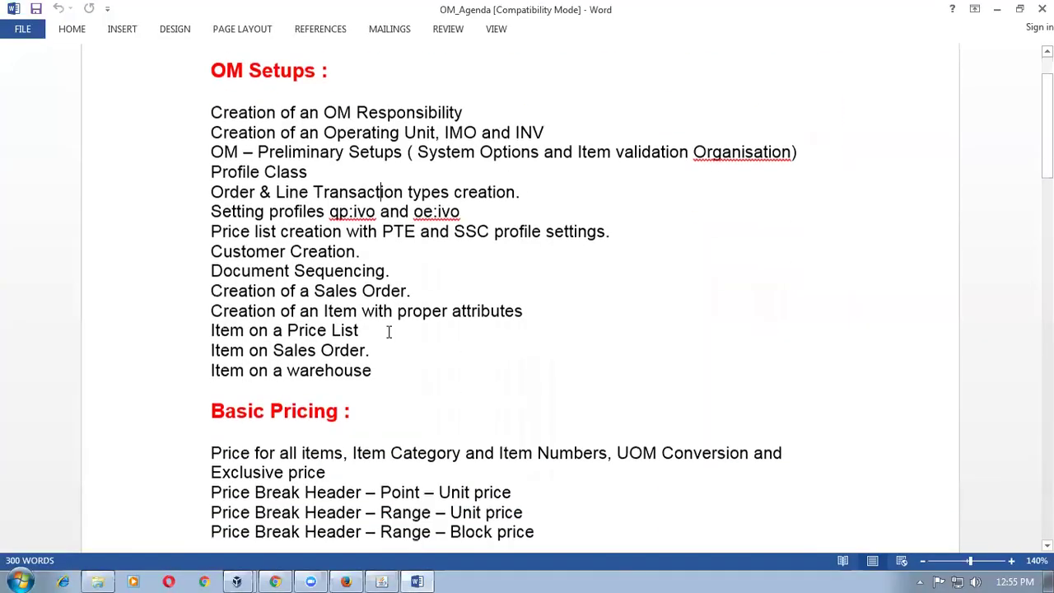
scroll(389, 331, "down", 5)
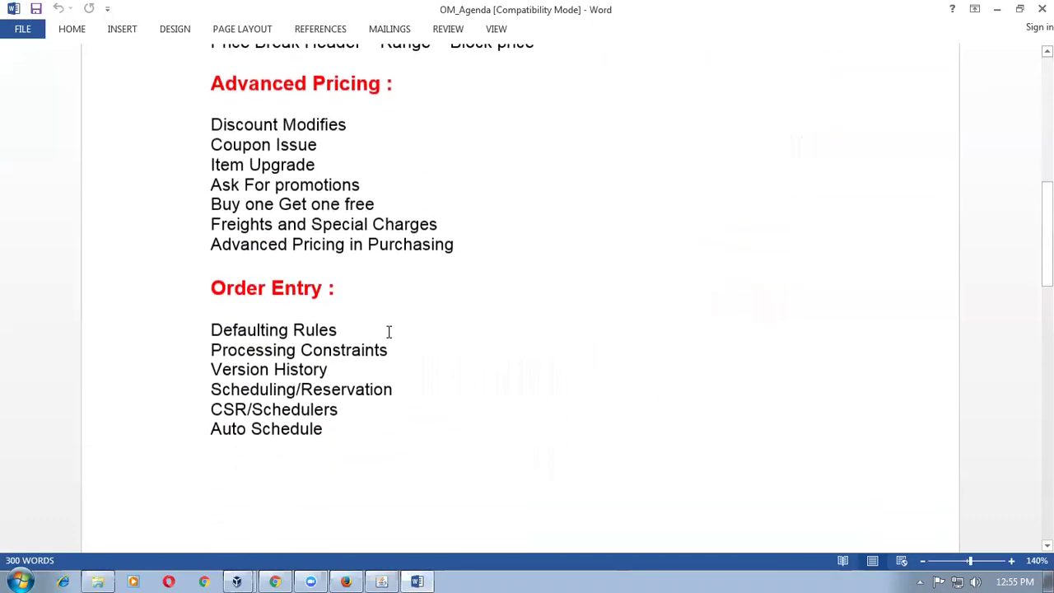
left_click_drag(214, 285, 307, 281)
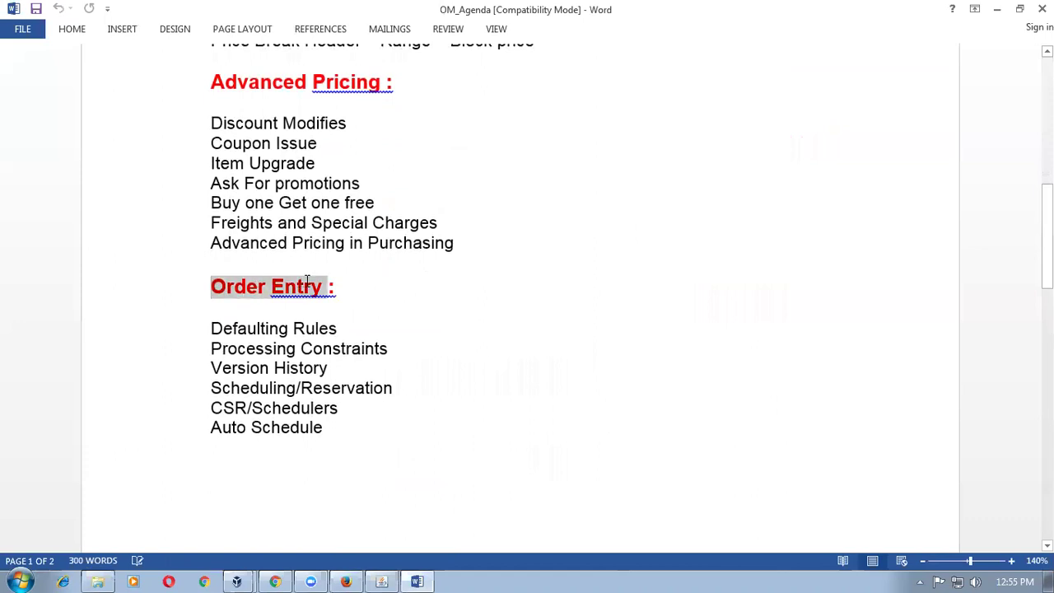
left_click_drag(307, 281, 334, 284)
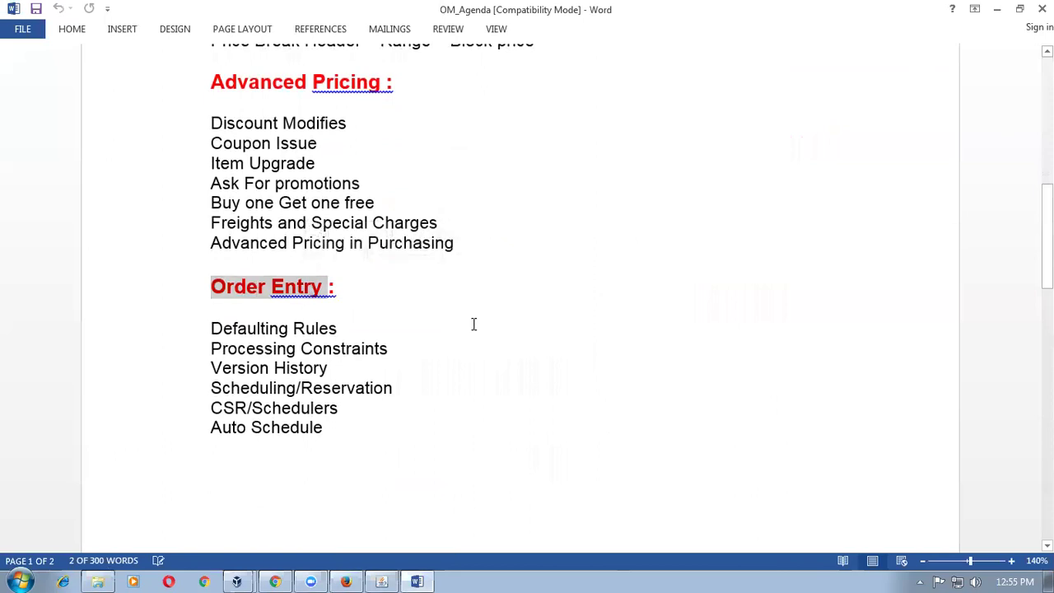
left_click(338, 328)
left_click(211, 328)
left_click_drag(212, 328, 349, 330)
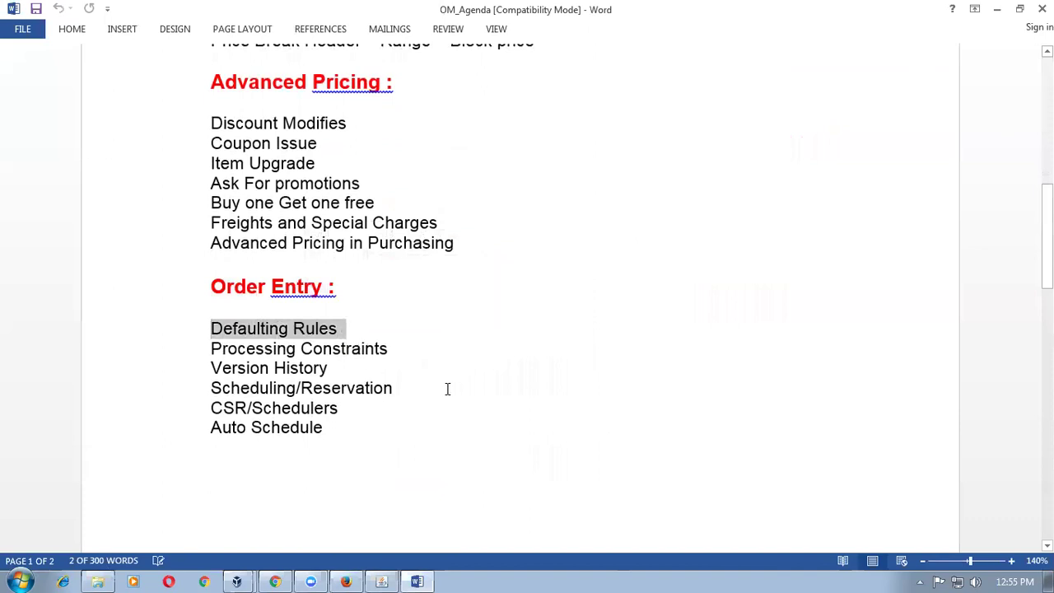
- Switch to Oracle Applications and close the Sales Orders form
key("alt+Tab")
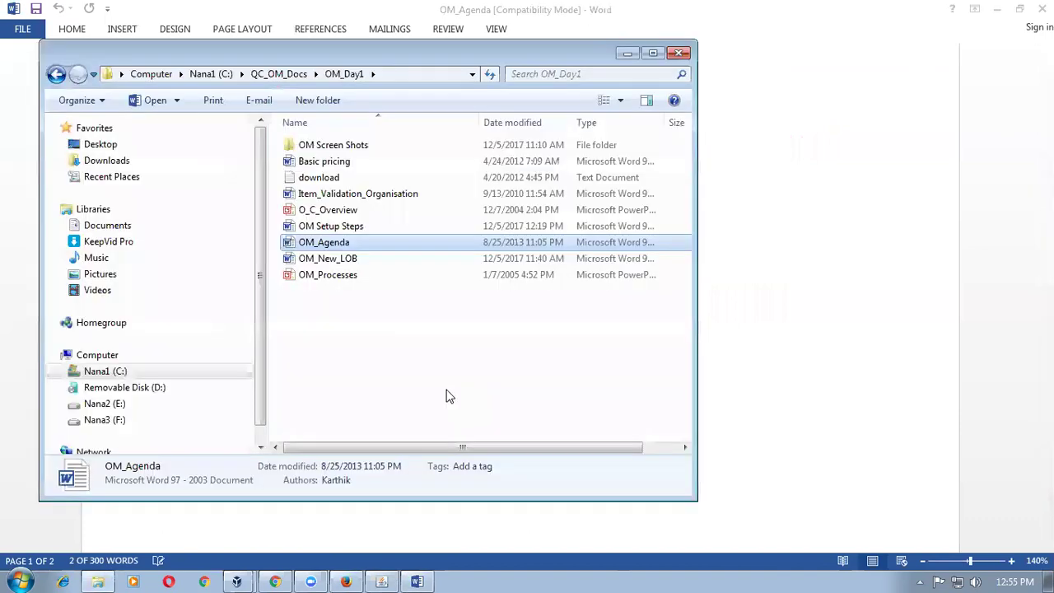
left_click(383, 579)
left_click(580, 75)
- Switch the responsibility to c1_om_resp1
left_click(258, 297)
key("alt+f")
key("h")
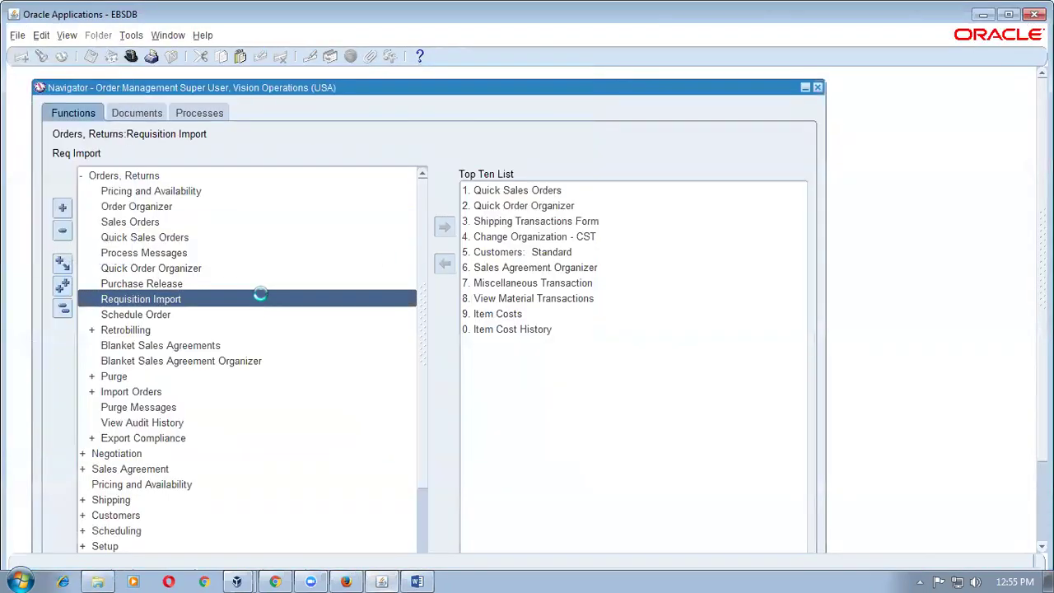
type("c")
key("Down")
key("Down")
key("Down")
key("Down")
key("Down")
key("Down")
key("Down")
key("Down")
key("Down")
key("Down")
key("Down")
key("Down")
key("Down")
key("Down")
key("Down")
key("Down")
key("Return")
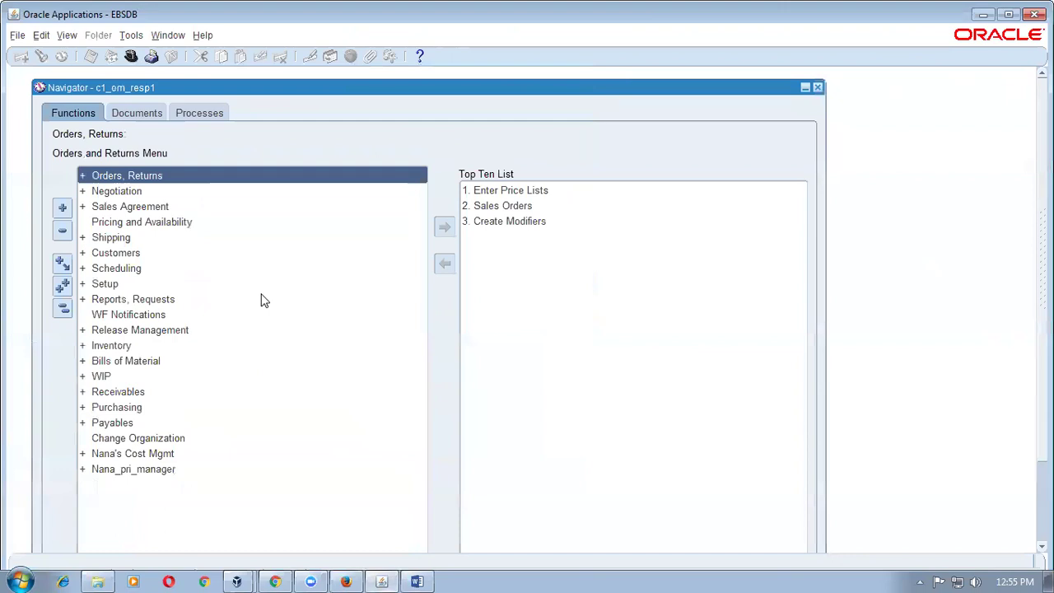
- Retrieve c1_price_list1 in the price list form with a c1% query and look over its item lines
double_click(517, 191)
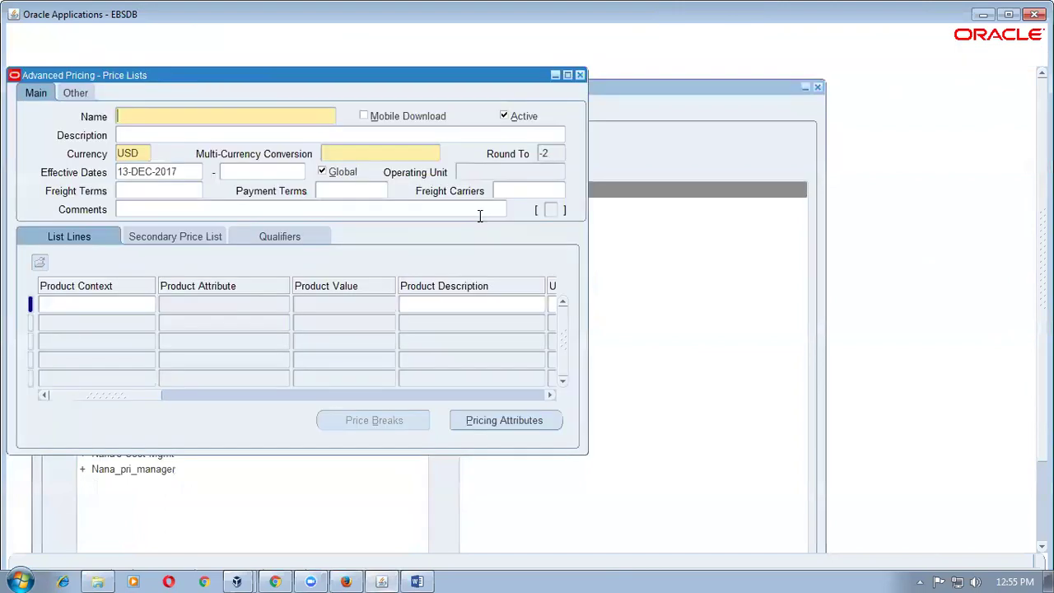
type("c1%")
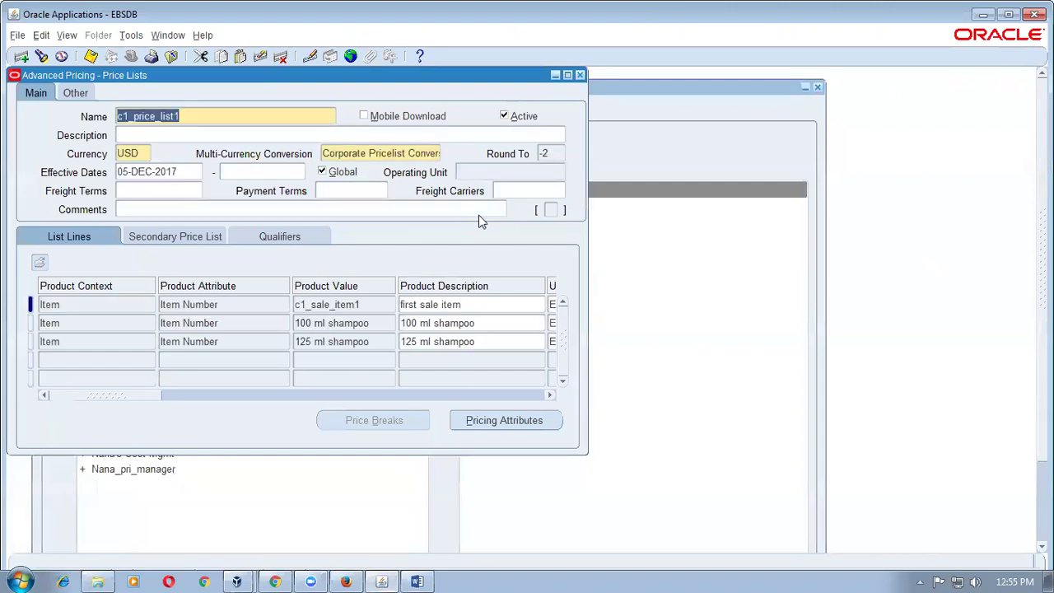
left_click(378, 307)
left_click(376, 325)
left_click(376, 340)
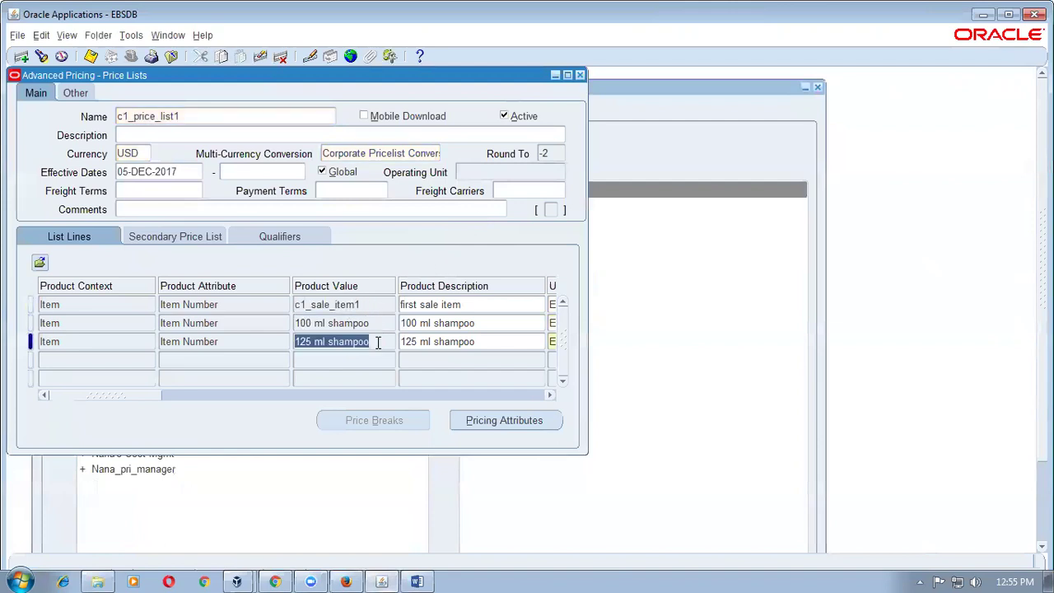
left_click(377, 321)
left_click(374, 304)
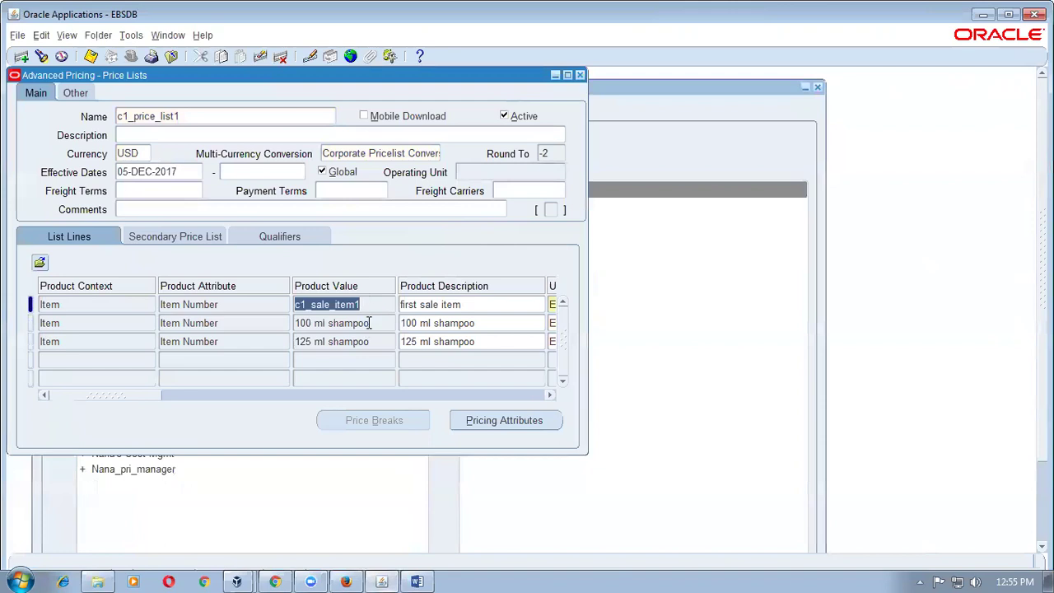
left_click(45, 323)
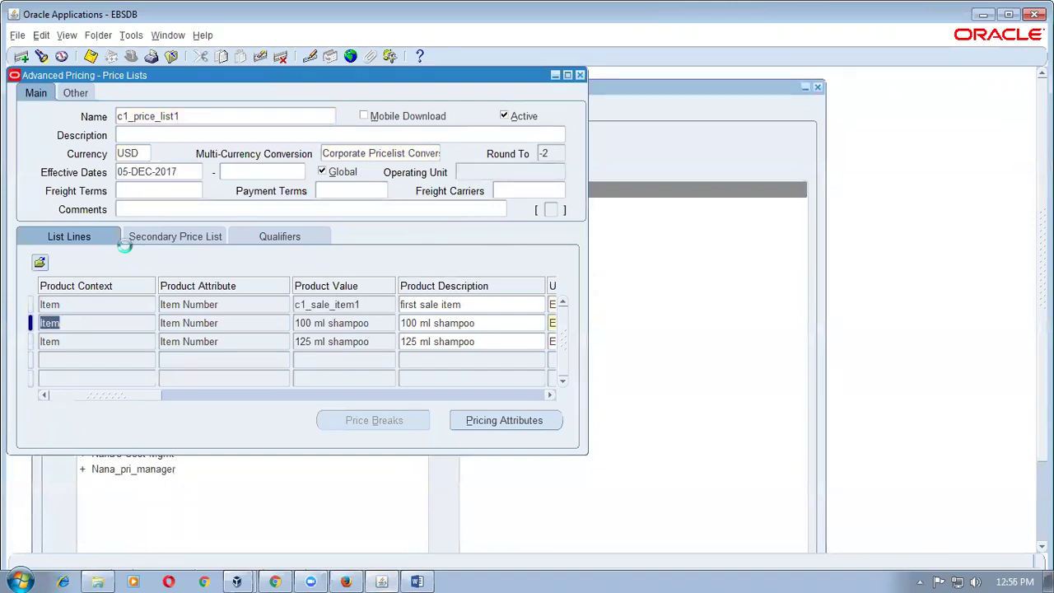
- Add Corporate as a secondary price list of c1_price_list1
left_click(164, 238)
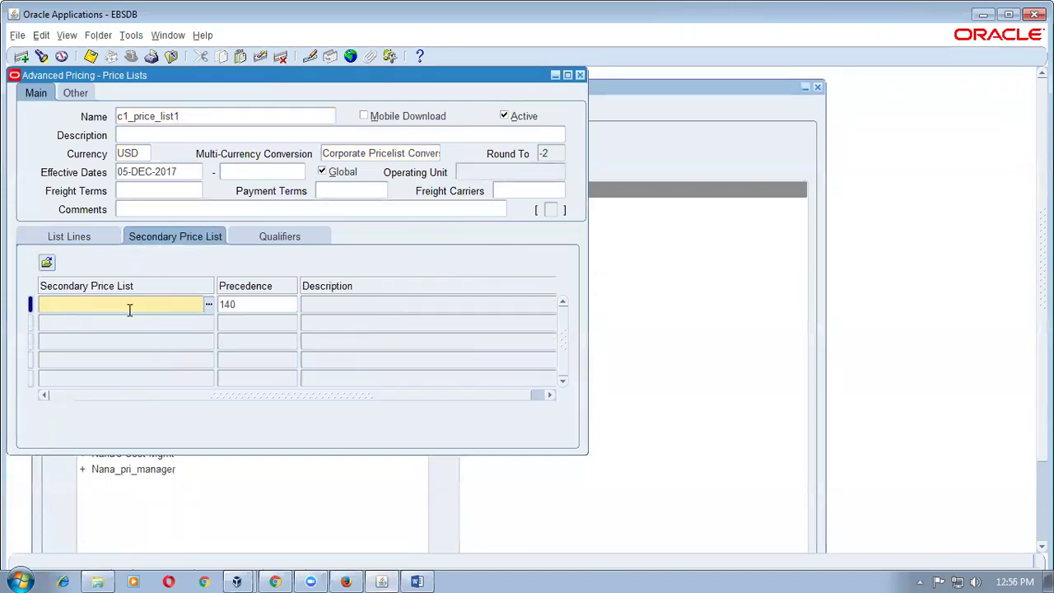
type("Corp")
key("Tab")
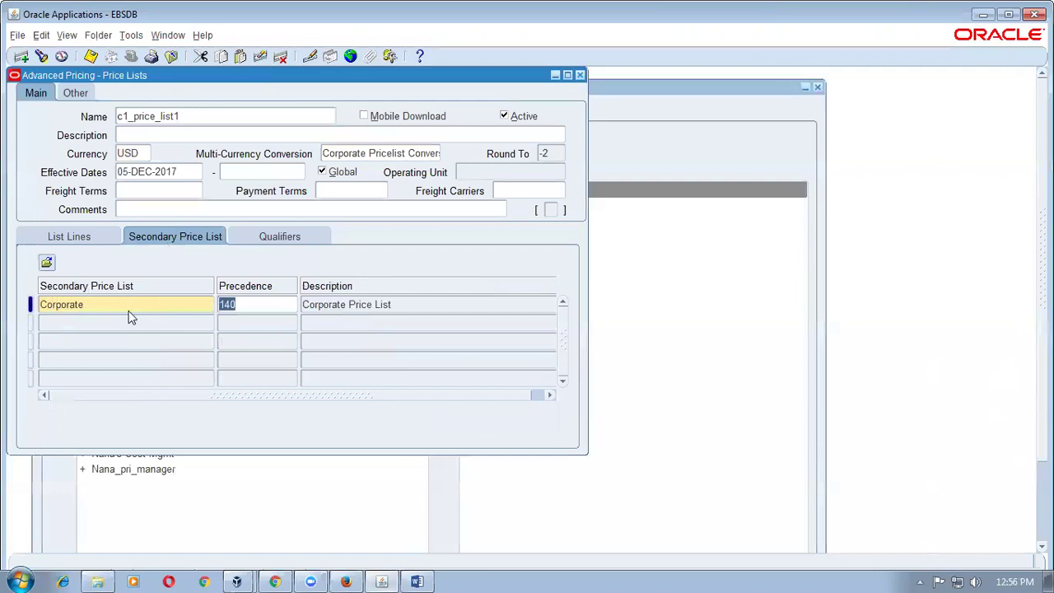
- Compare the primary price list's item lines with its secondary price list entry
left_click(69, 237)
left_click(221, 321)
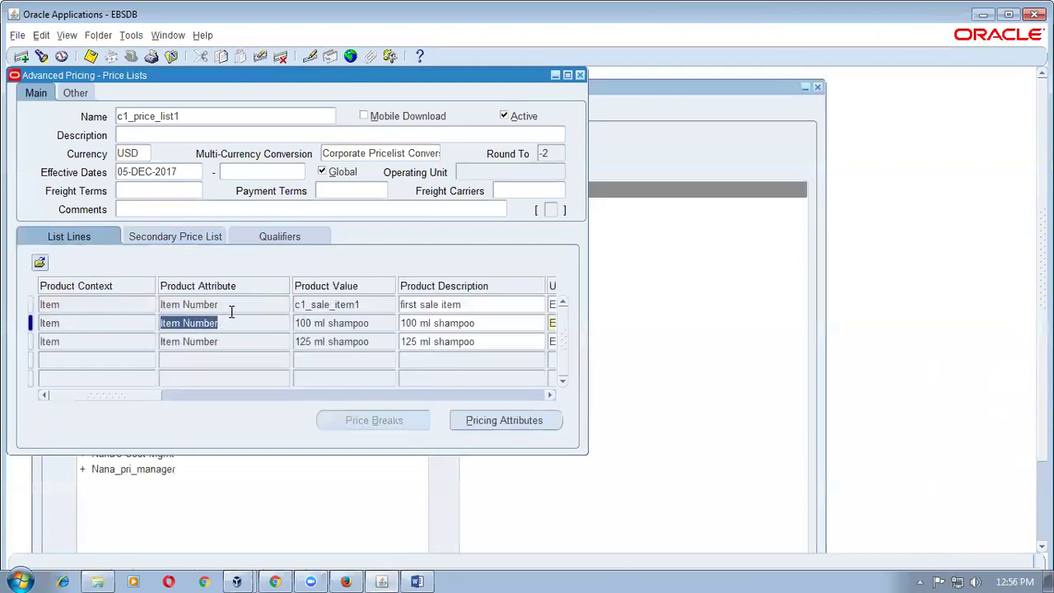
left_click(230, 305)
left_click(162, 238)
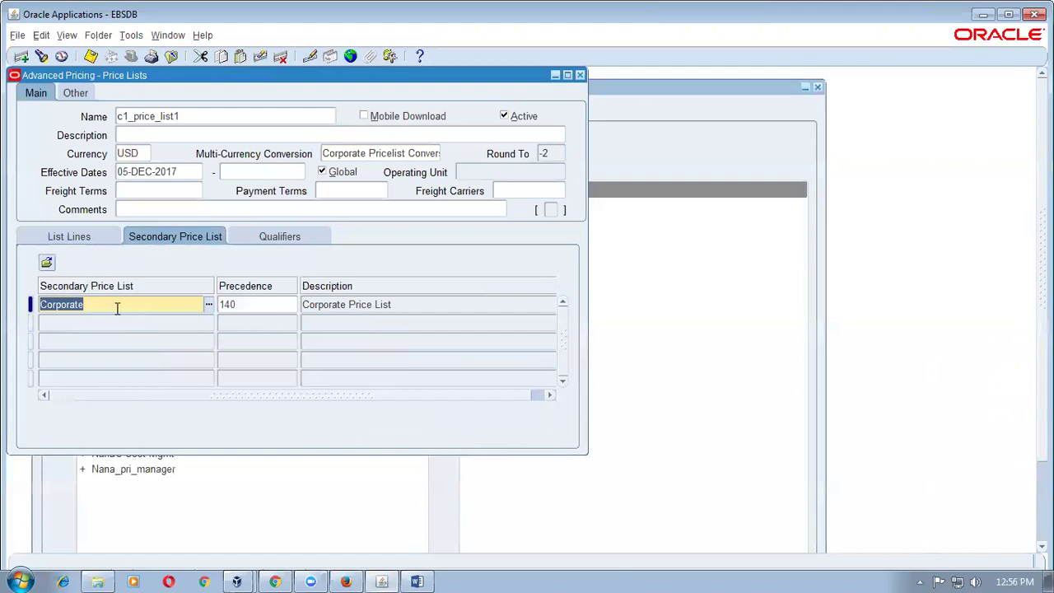
left_click(63, 238)
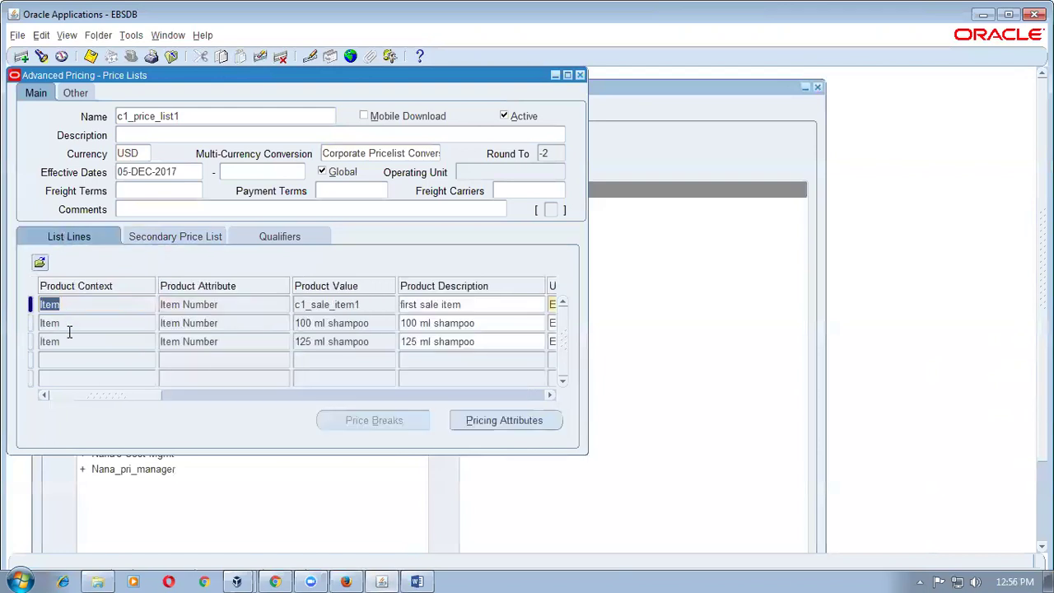
left_click(205, 118)
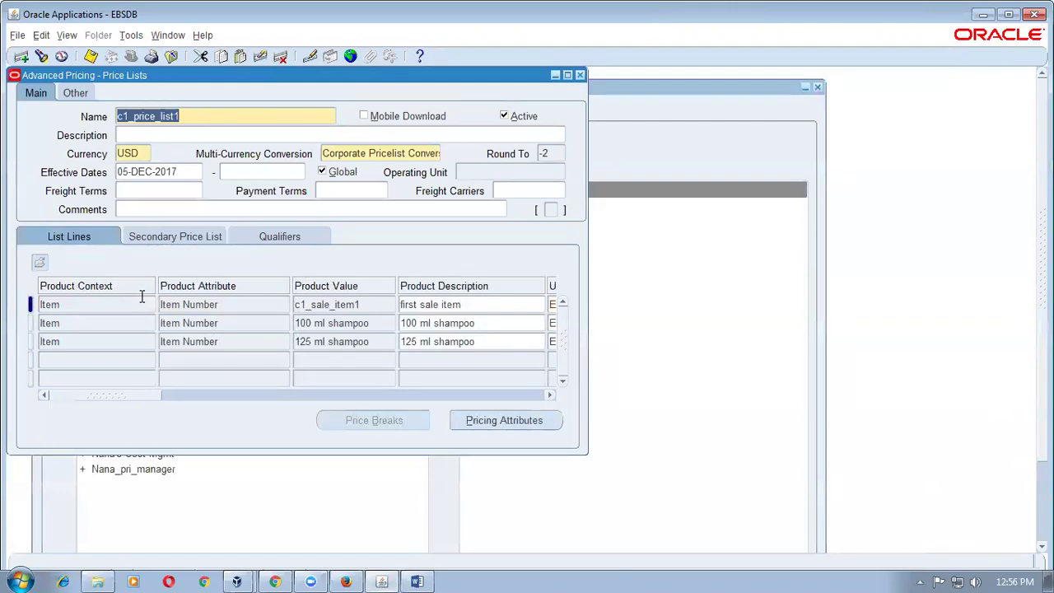
left_click(351, 305)
left_click(360, 324)
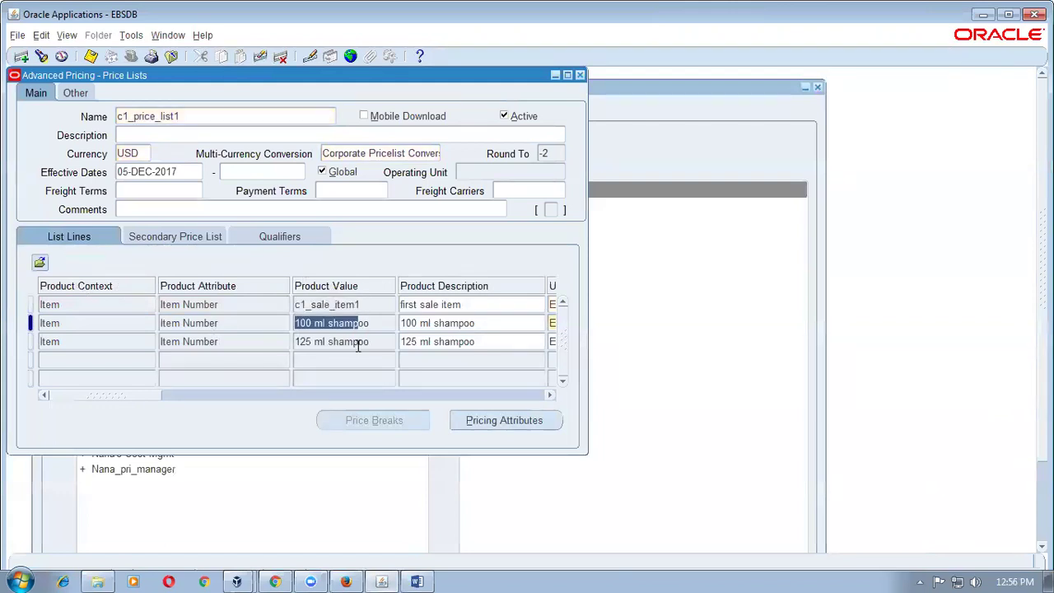
left_click(357, 343)
left_click(171, 239)
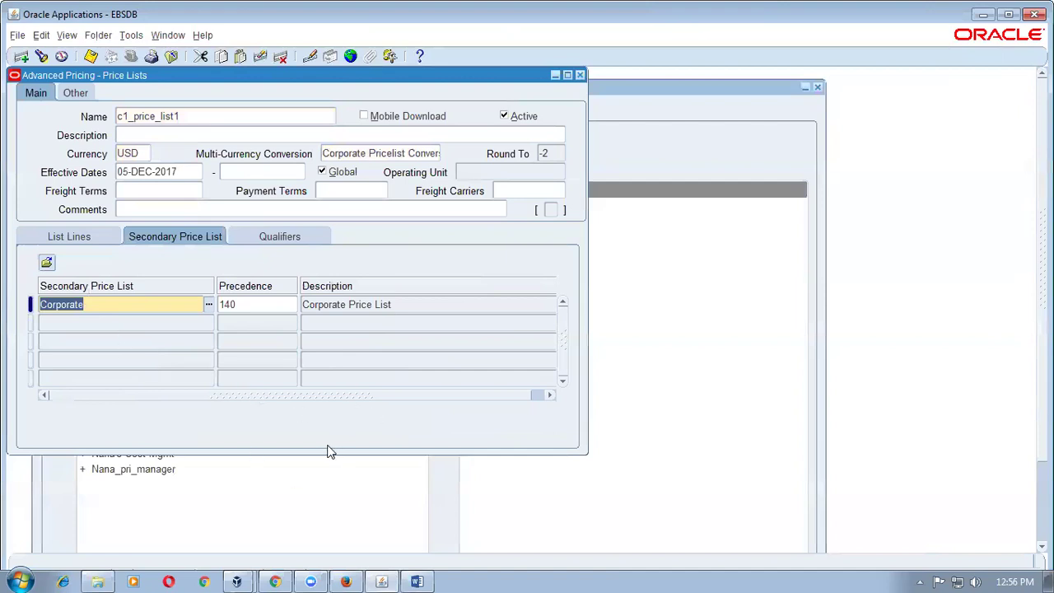
- Blank the secondary price list name and try to clear the record and leave the entry
key("BackSpace")
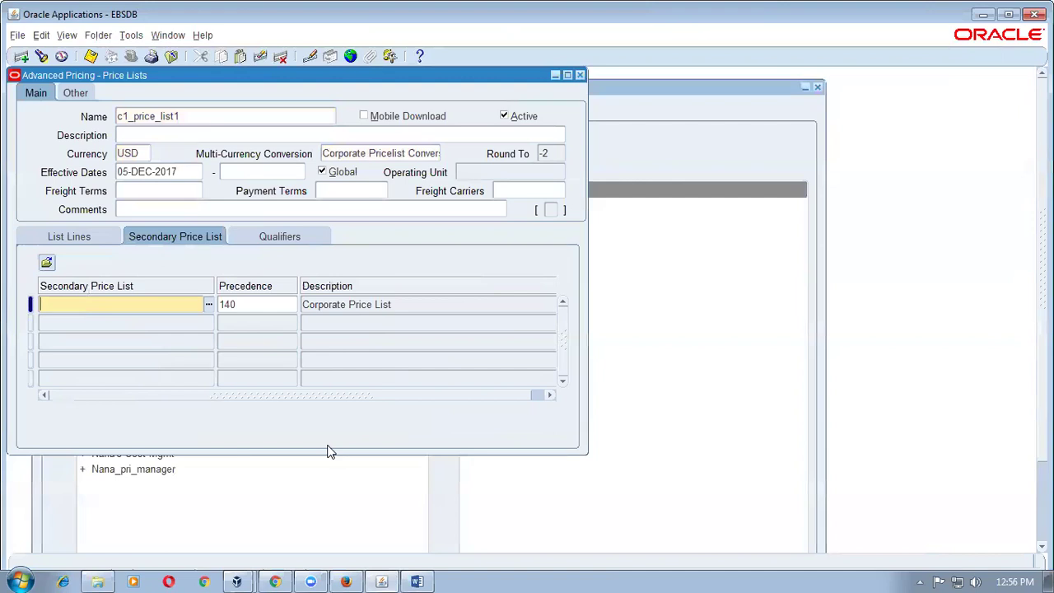
left_click(67, 241)
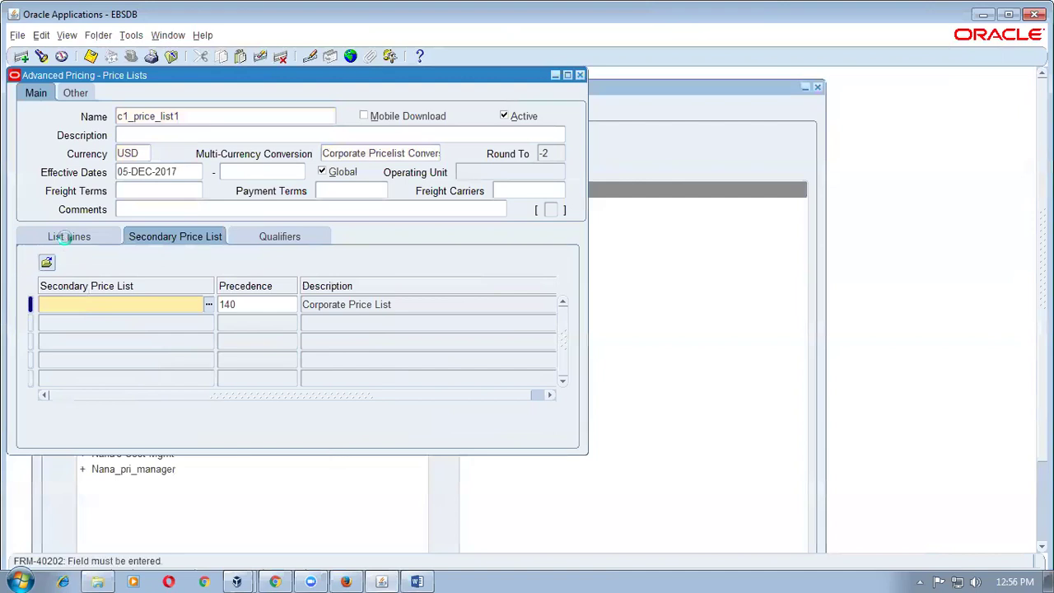
key("F6")
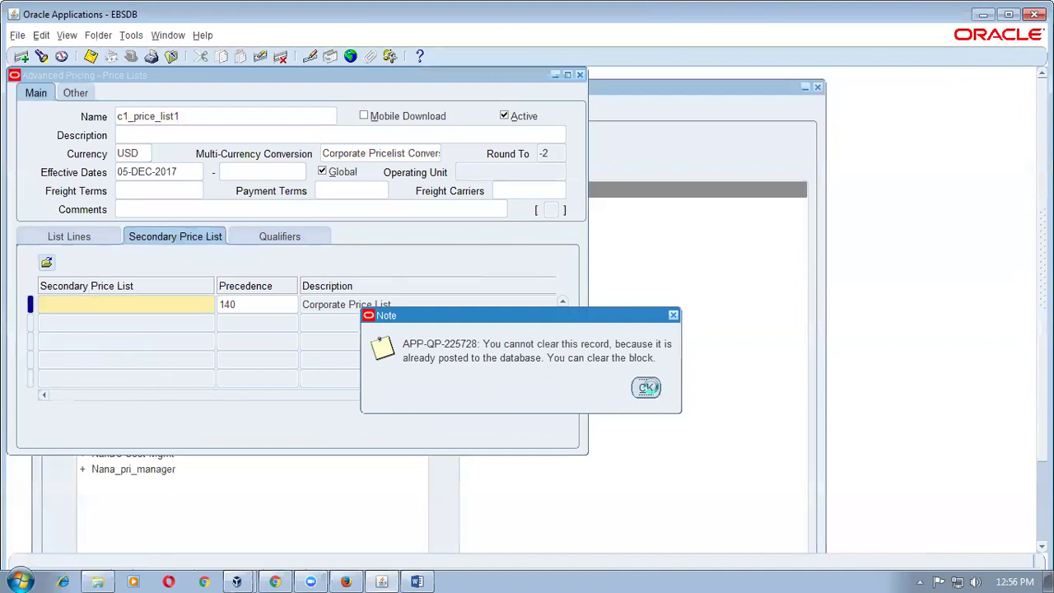
left_click(647, 388)
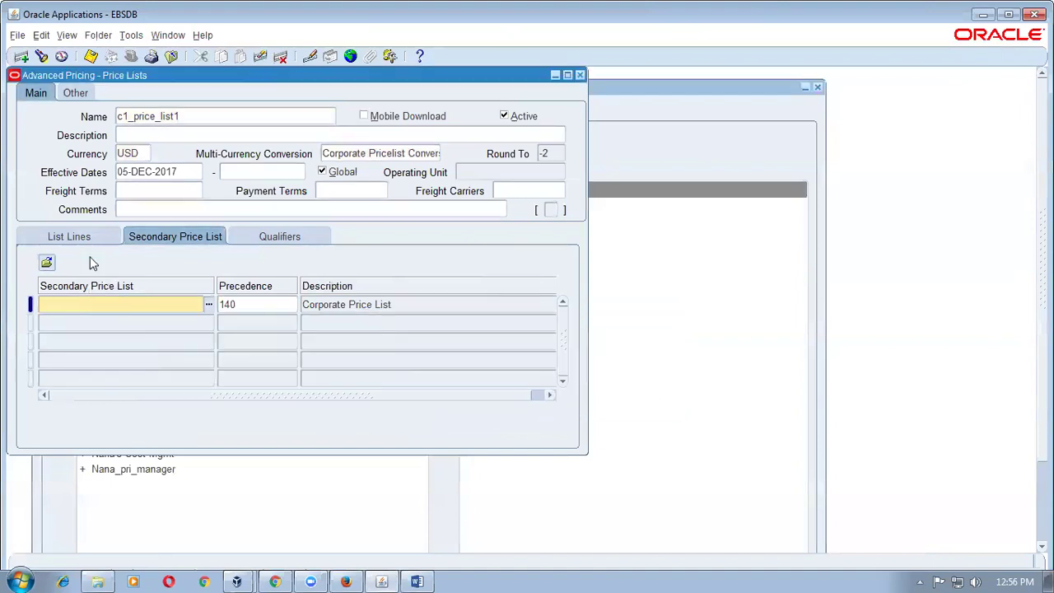
left_click(74, 239)
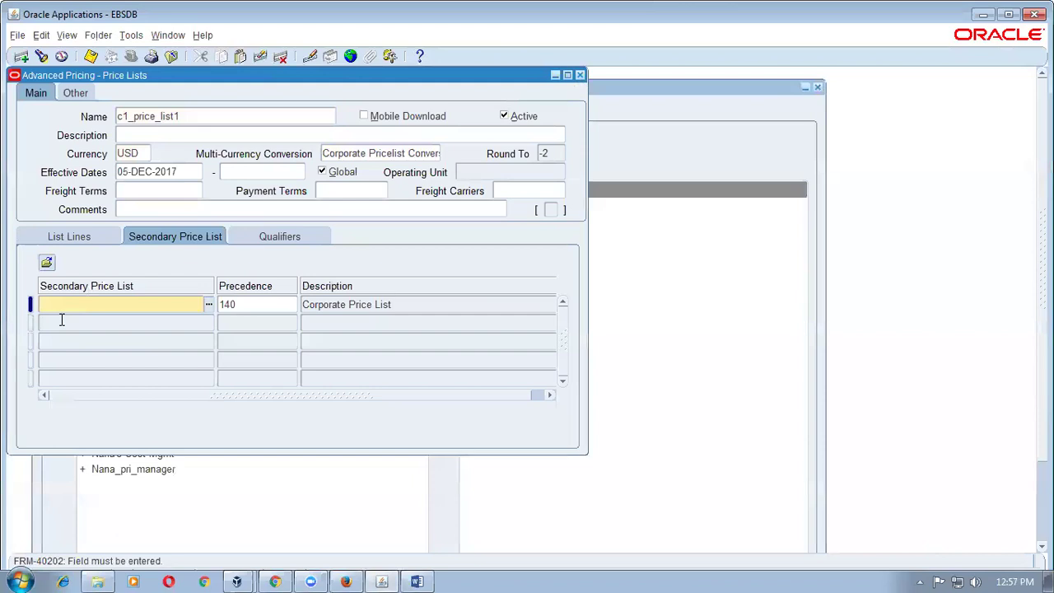
left_click(260, 308)
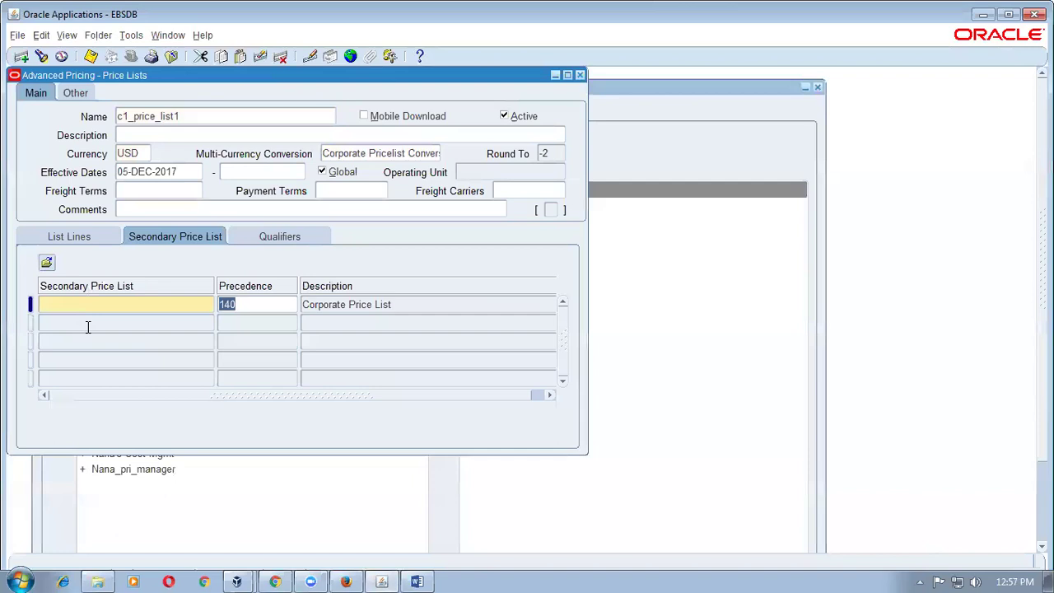
left_click(87, 327)
left_click(300, 237)
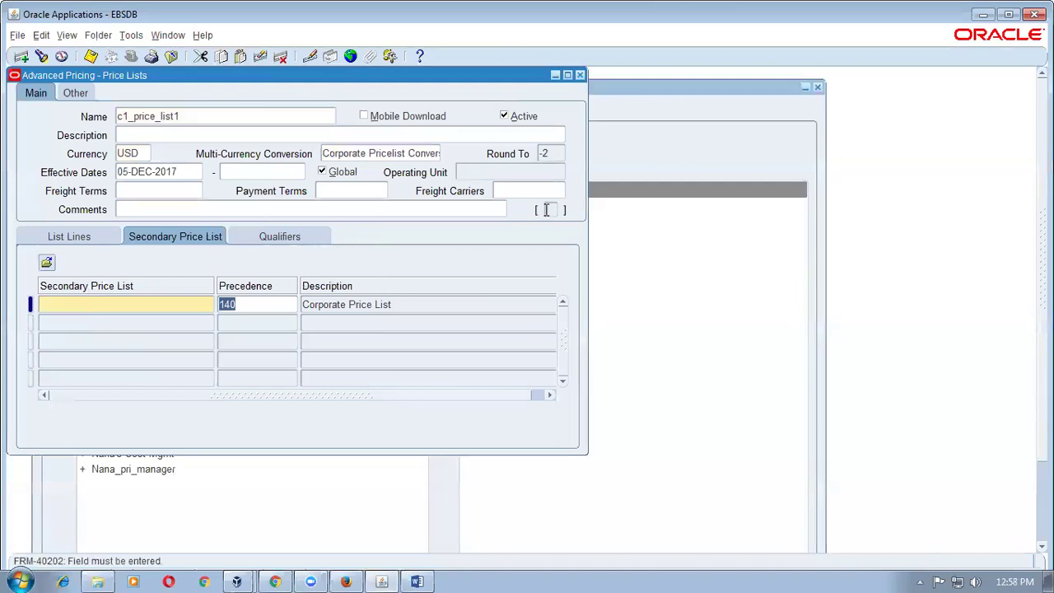
- Try to re-enter the secondary price list name as Corp%, and close the price list form
left_click(137, 304)
type("Corp")
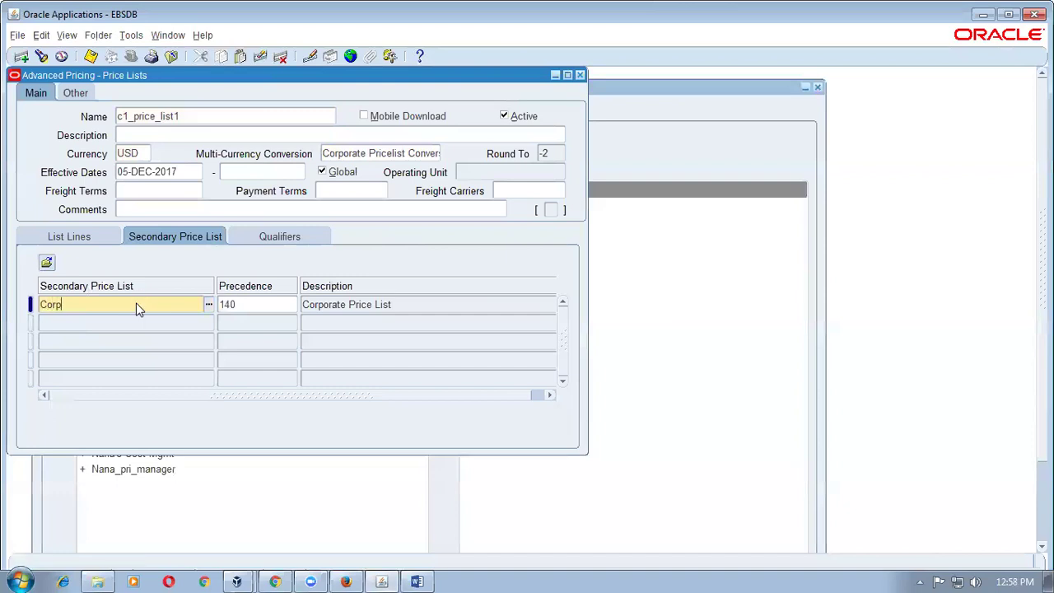
key("Tab")
left_click(111, 304)
type("%")
key("Tab")
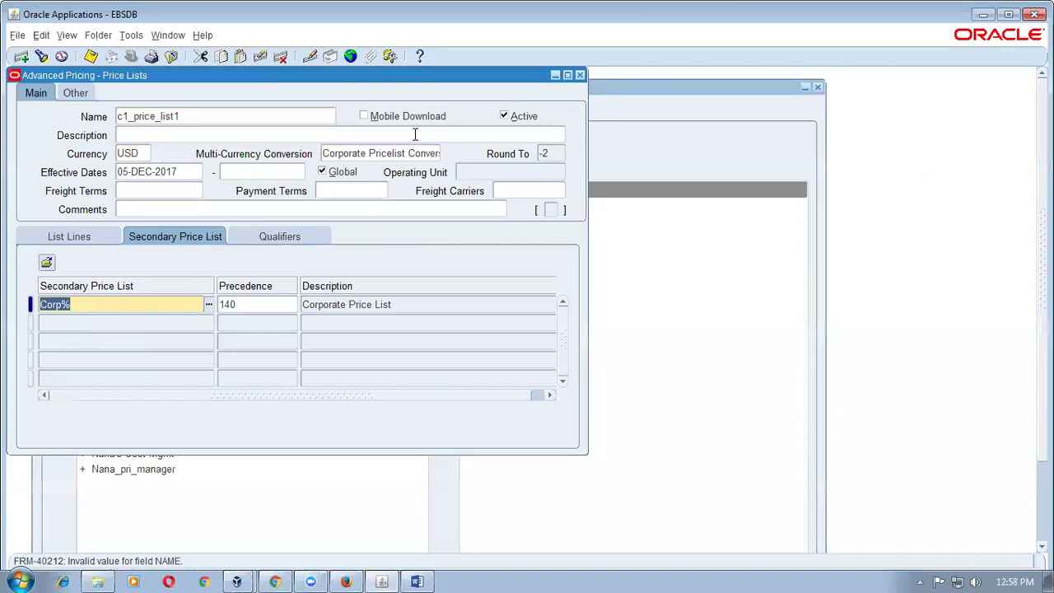
key("F4")
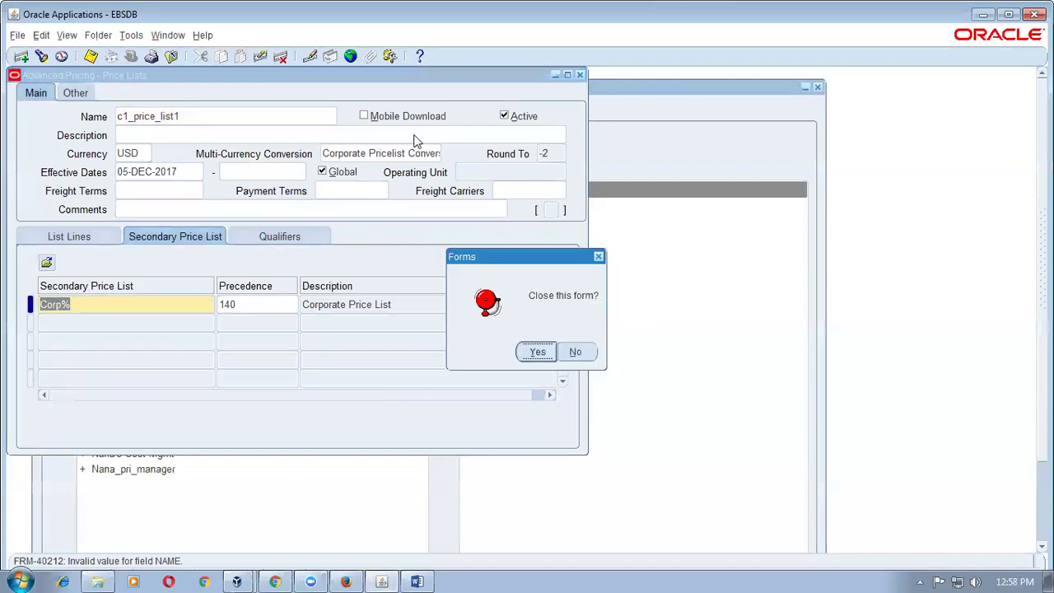
left_click(539, 355)
- Reopen the price list form and retrieve c1_price_list1 with a c1% query
double_click(541, 192)
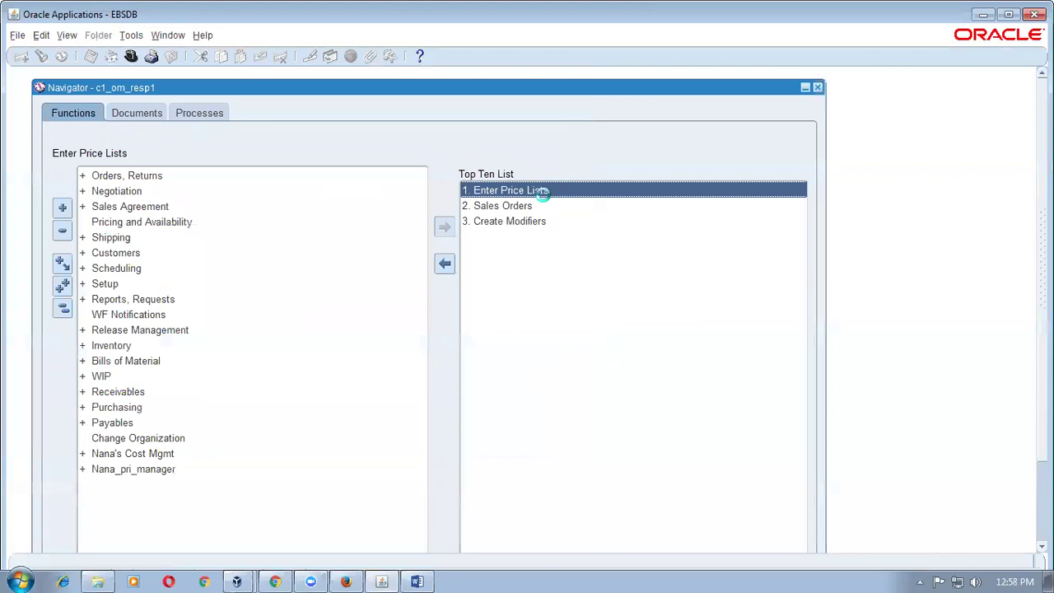
key("F11")
type("c1%")
key("ctrl+F11")
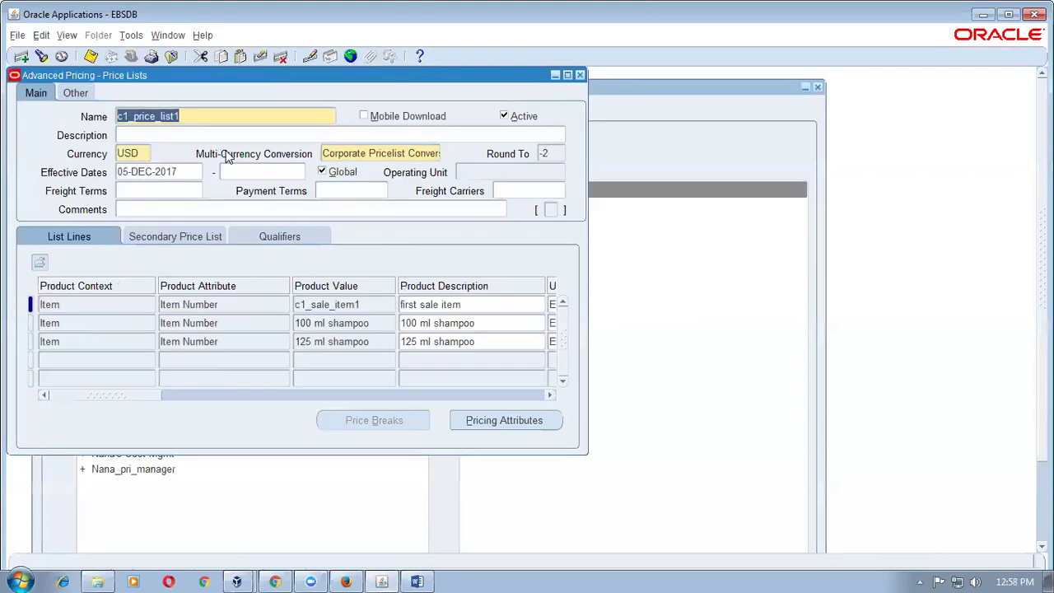
- Start a qualifier for c1_price_list1 with Customer as its qualifier context
left_click(294, 237)
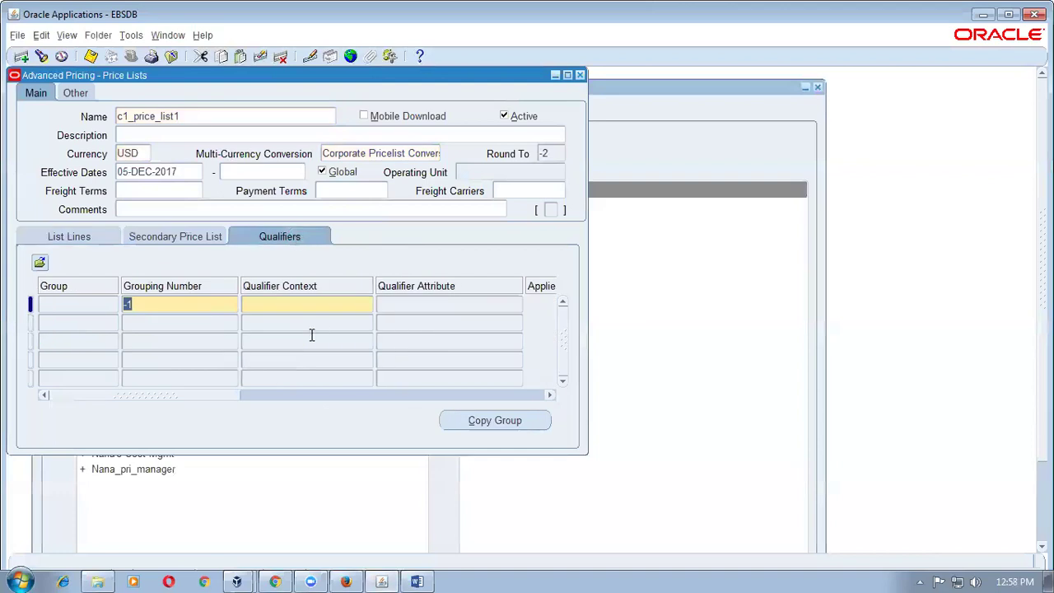
left_click(195, 116)
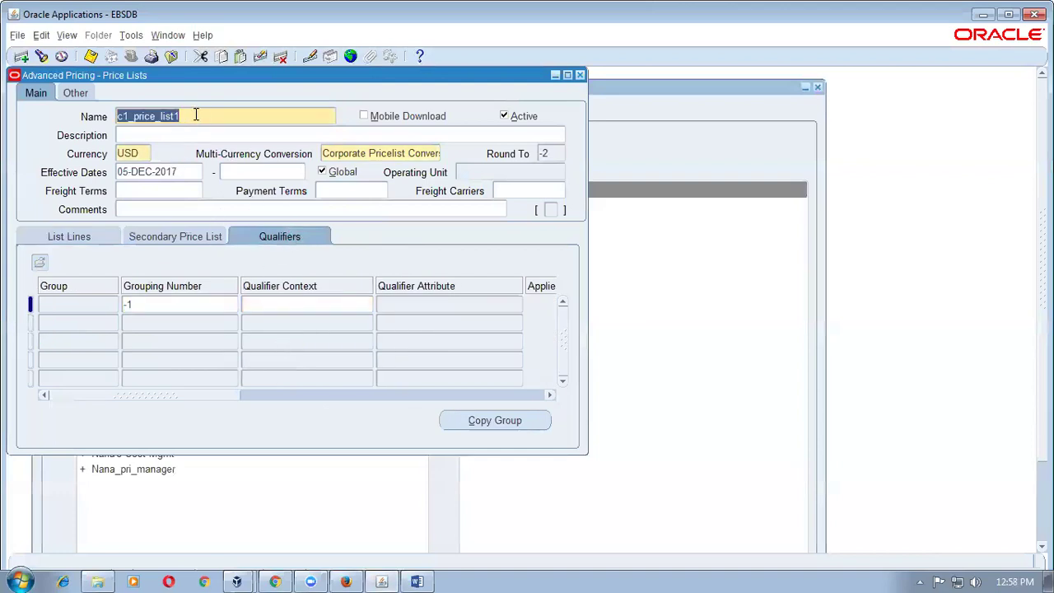
left_click(303, 302)
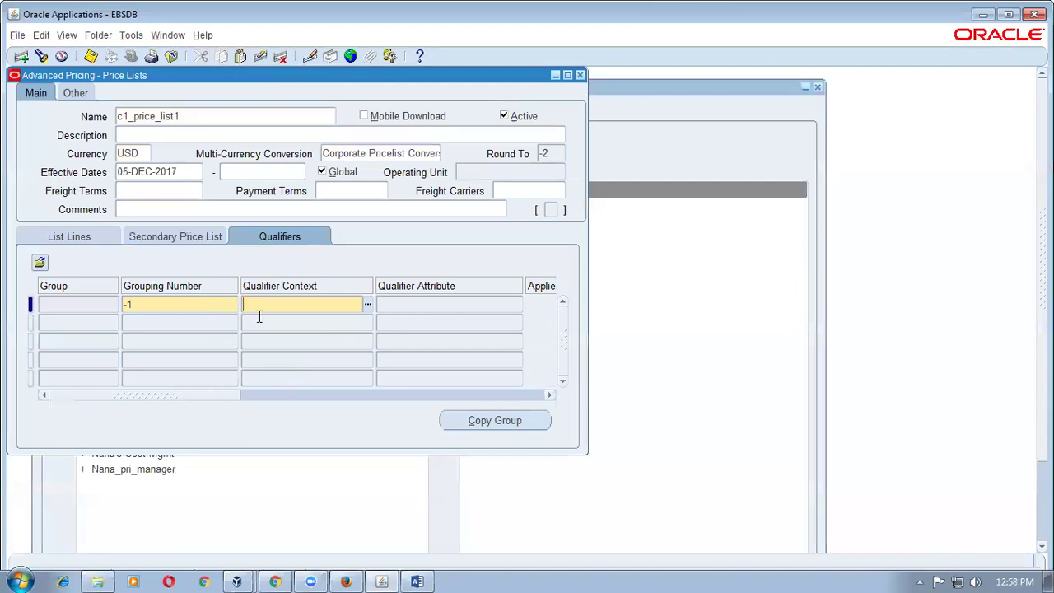
type("cut")
key("BackSpace")
type("st")
key("Tab")
key("Return")
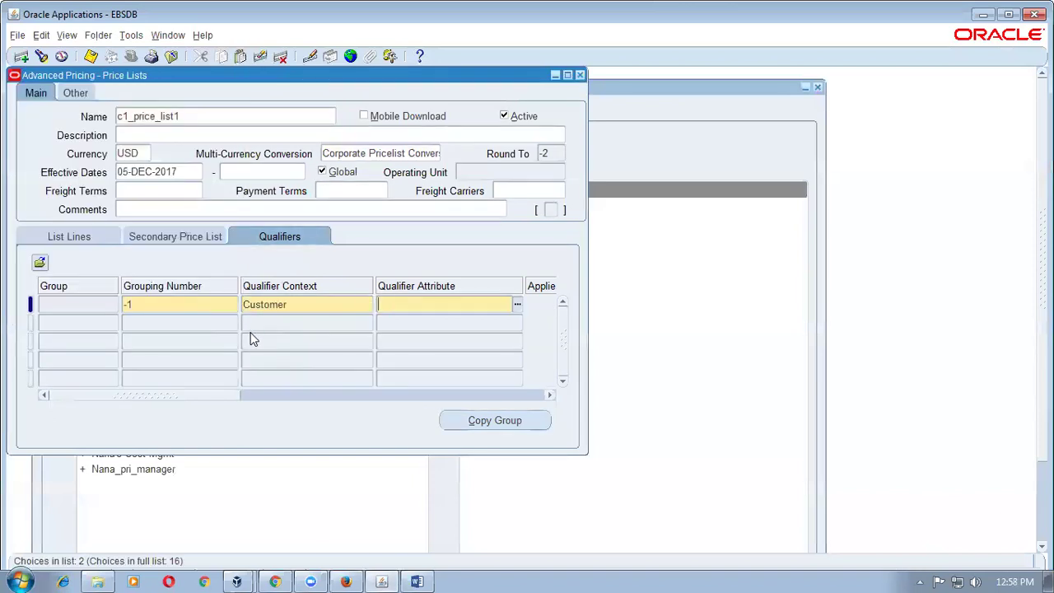
- Set the qualifier attribute to Customer Name with operator = and c1_cust1 as its value
type("cust %")
key("BackSpace")
type("%Nam")
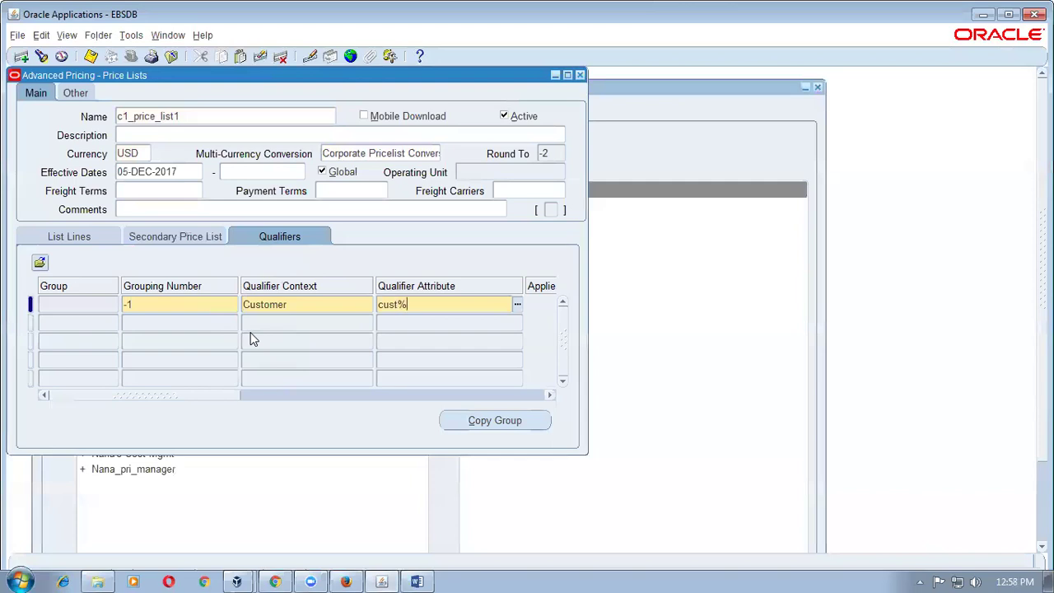
key("Tab")
key("Tab")
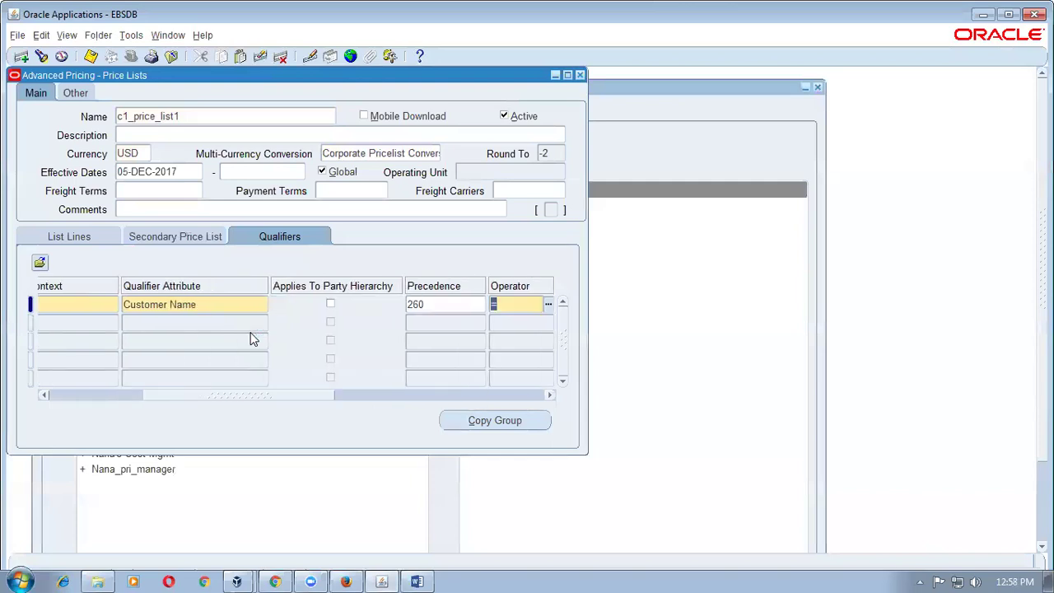
key("Tab")
type("c1%")
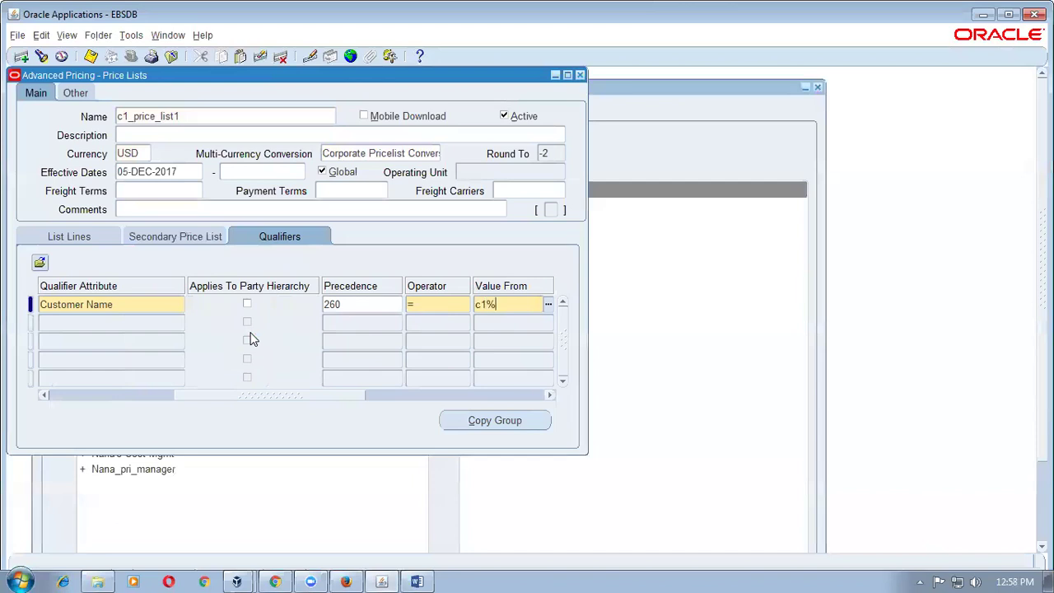
key("Tab")
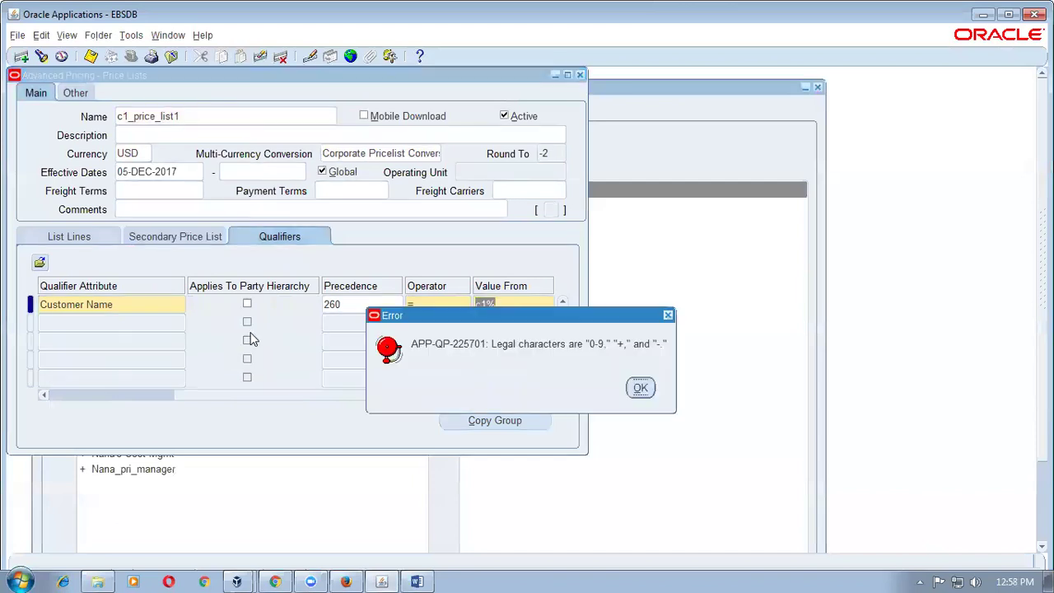
key("Return")
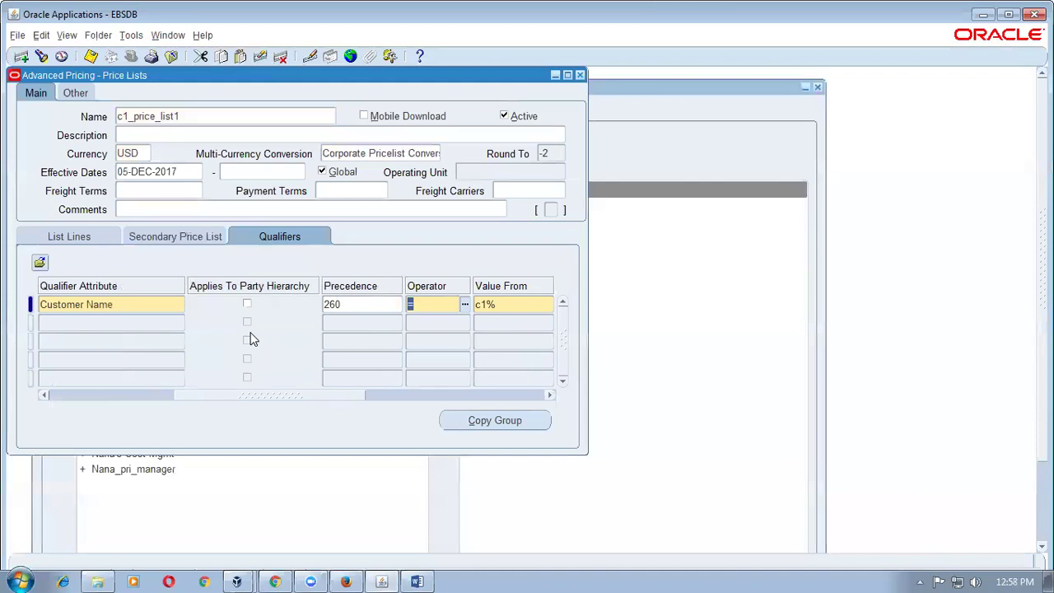
key("Tab")
key("Tab")
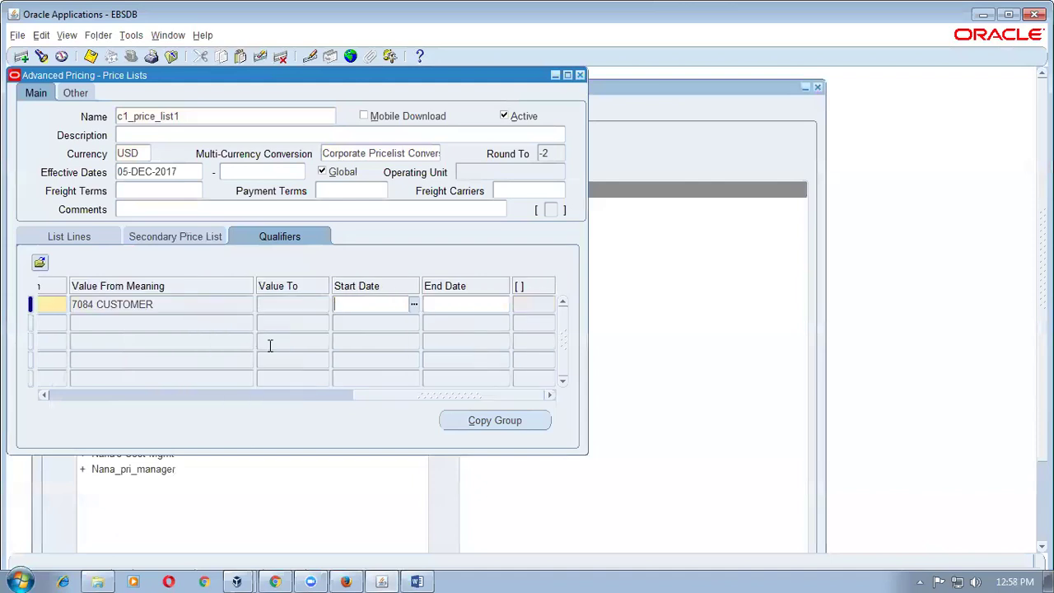
- Review the customer qualifier's columns and value, and close the price list form
left_click_drag(352, 407, 135, 404)
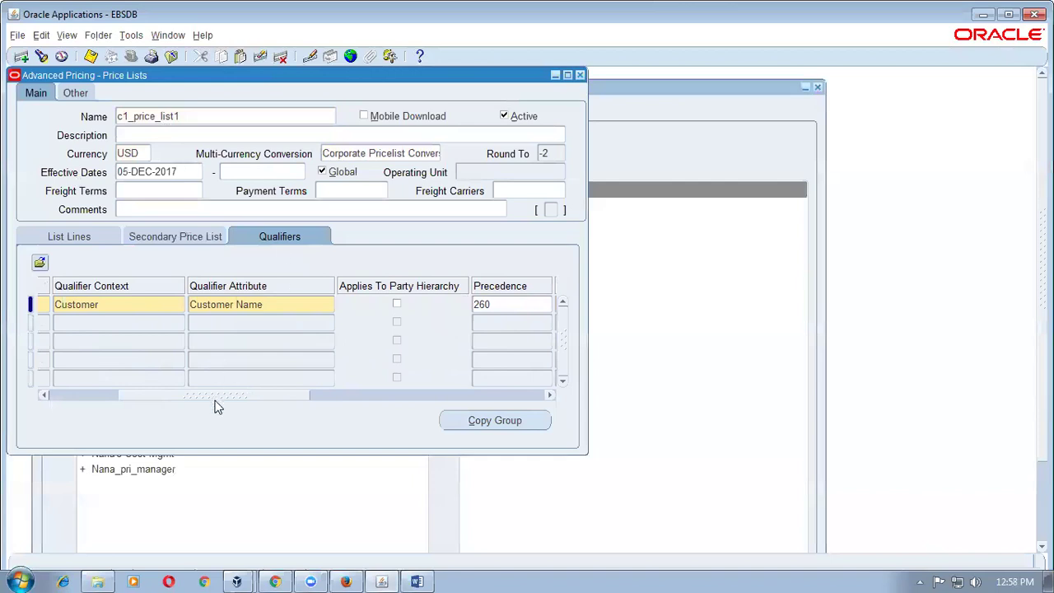
left_click_drag(217, 404, 365, 403)
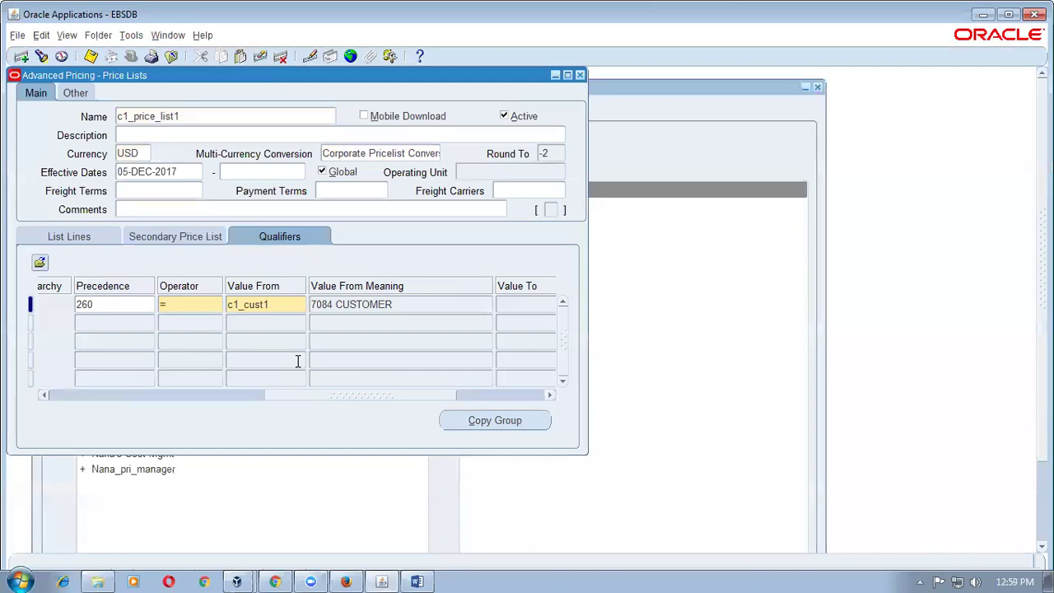
left_click(294, 306)
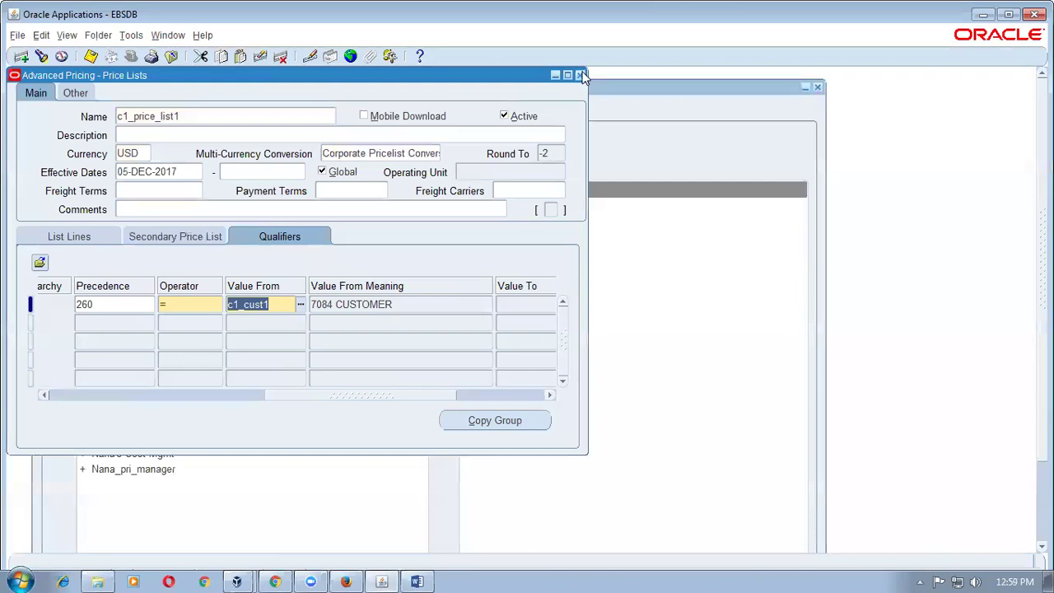
left_click(579, 75)
left_click(578, 357)
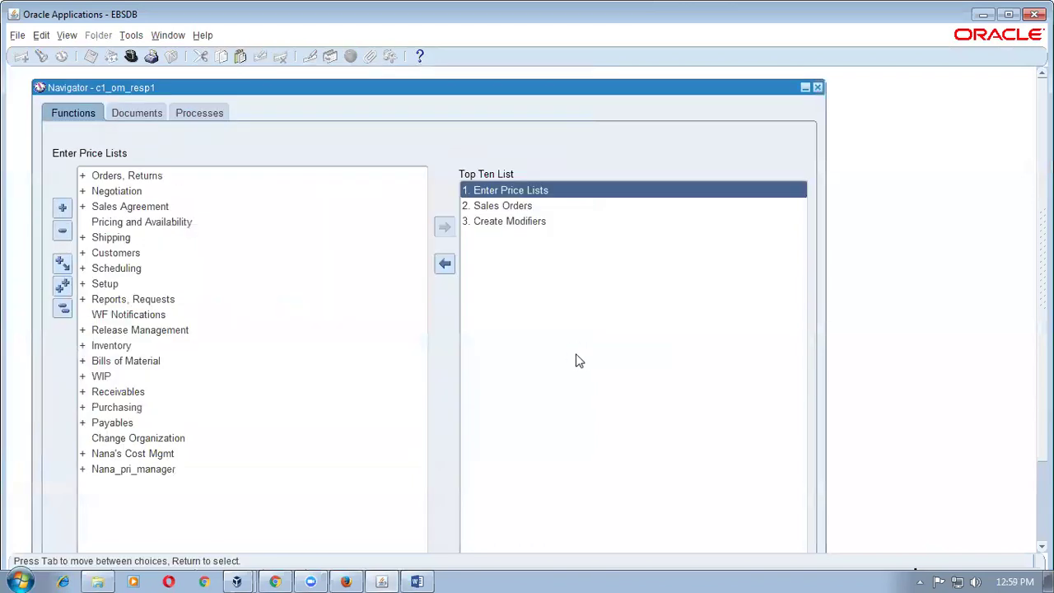
- Check the Defaulting Rules topic under Order Entry in the OM_Agenda document, and return to the Oracle navigator
left_click(66, 309)
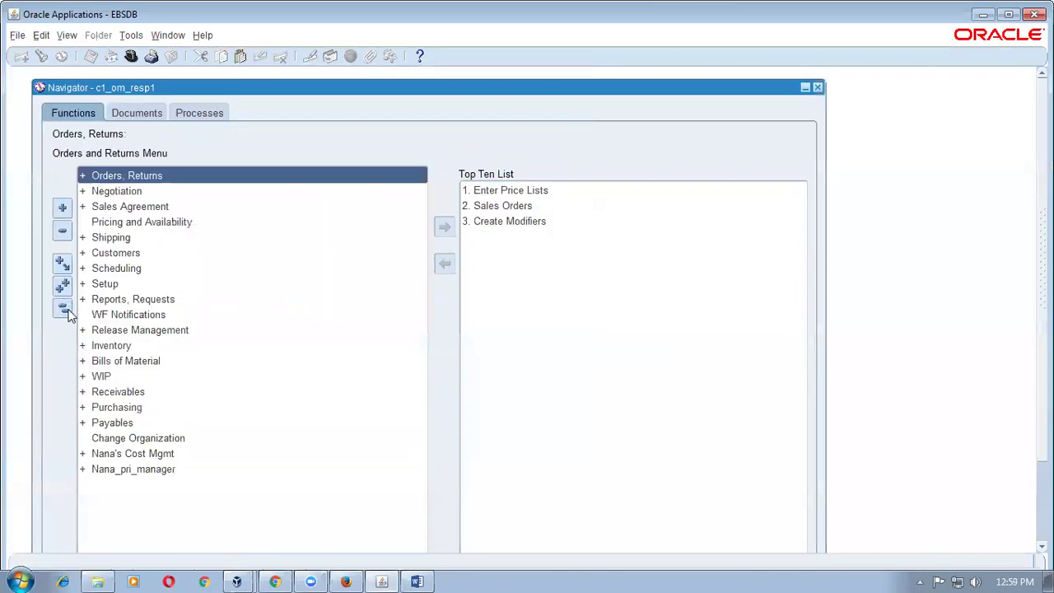
key("alt+Tab")
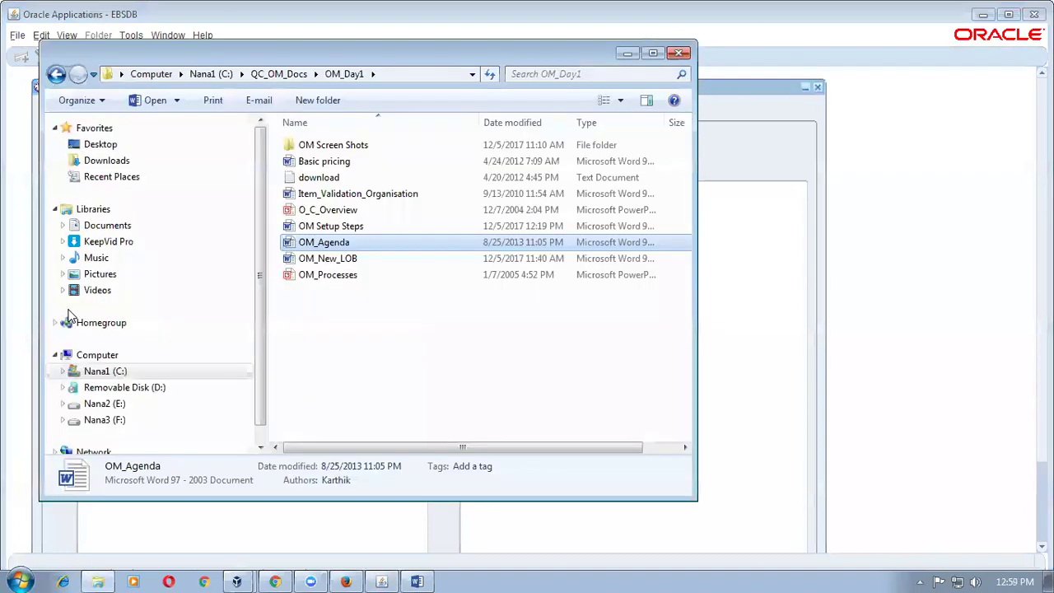
key("alt+Tab")
key("alt+Tab")
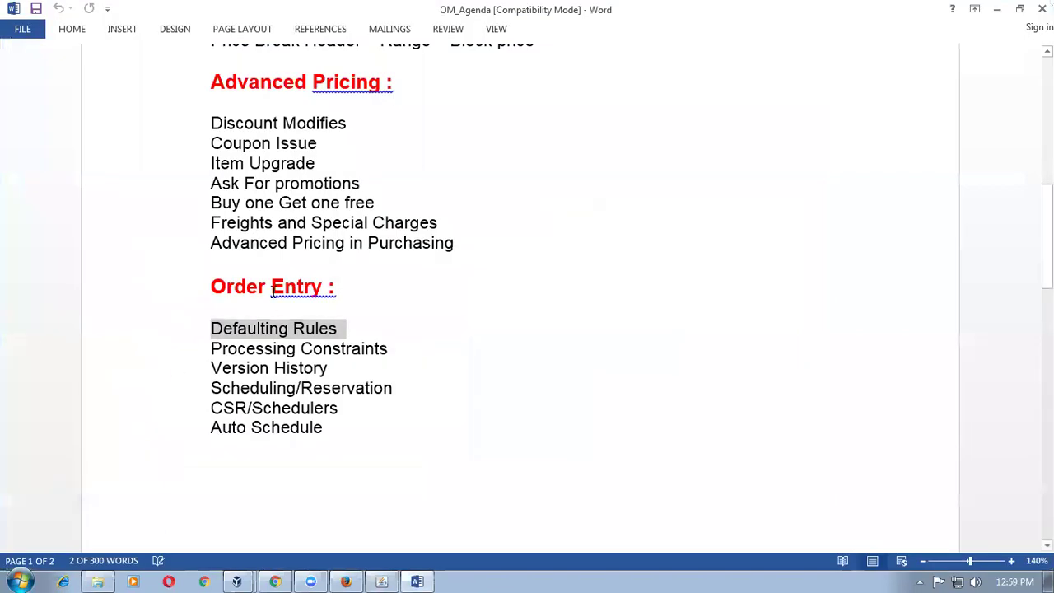
left_click_drag(211, 328, 334, 339)
key("alt+Tab")
key("alt+Tab")
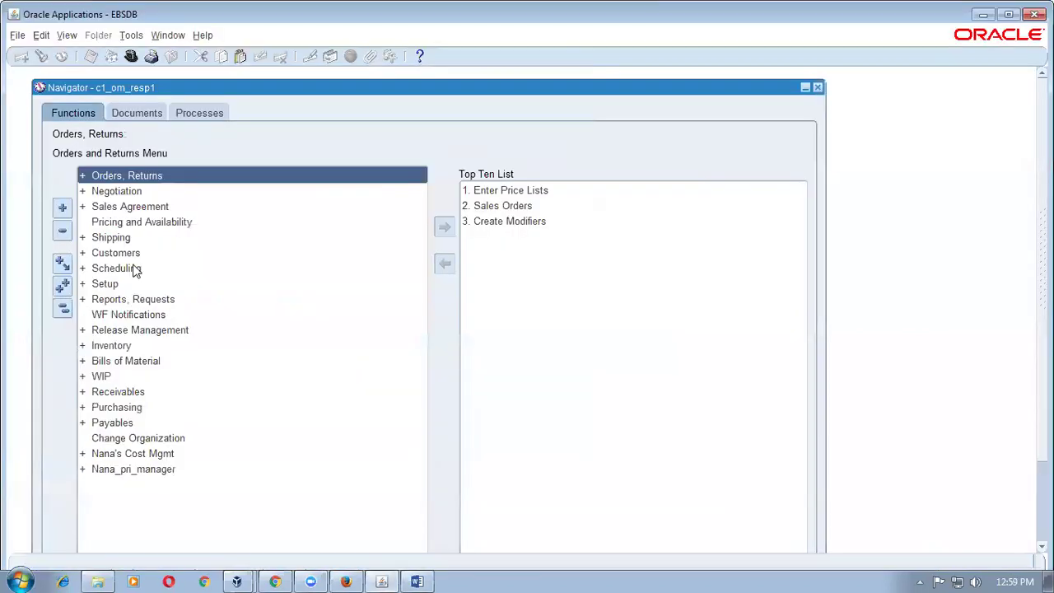
- Start a new sales order for customer c1_cust1
double_click(161, 175)
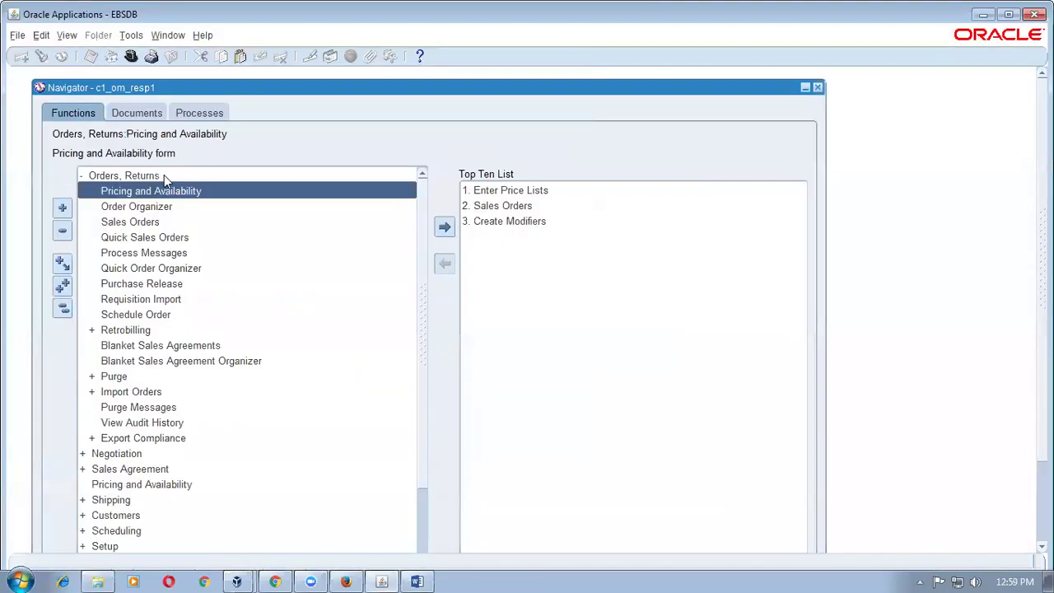
left_click(504, 206)
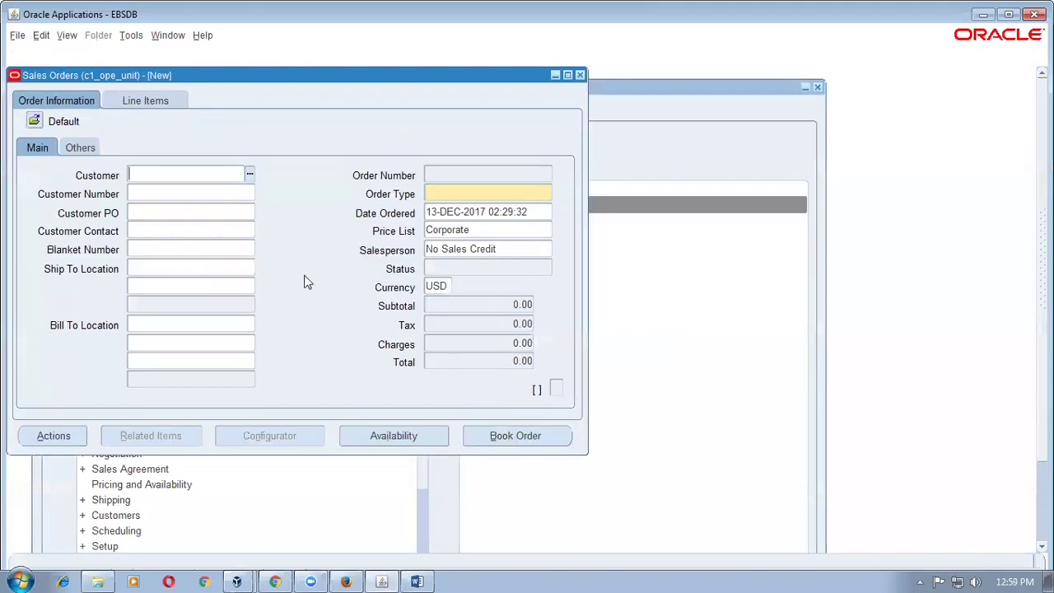
type("c1")
key("Tab")
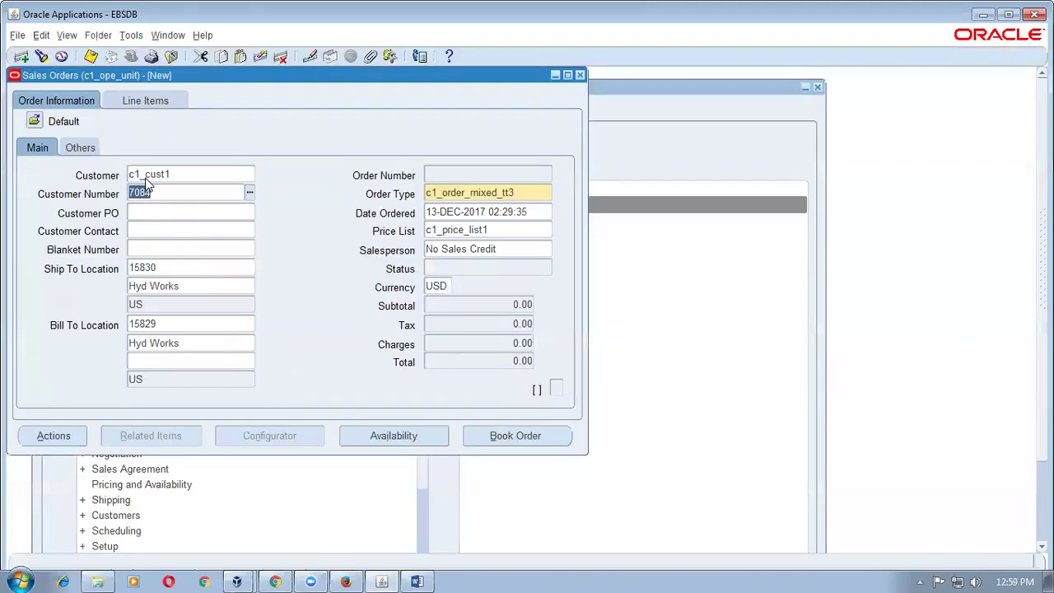
- Enter a customer PO number with the prefix c1_cust_, highlight the prefix, and discard the sales order
left_click(181, 211)
type("c1_cust_123")
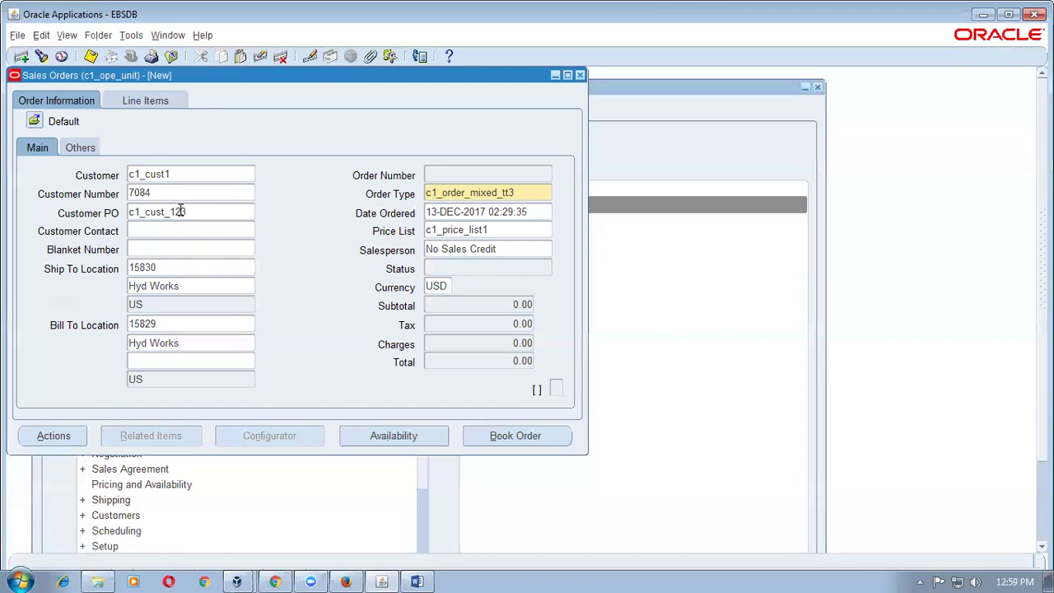
left_click(129, 212)
left_click_drag(129, 211, 172, 212)
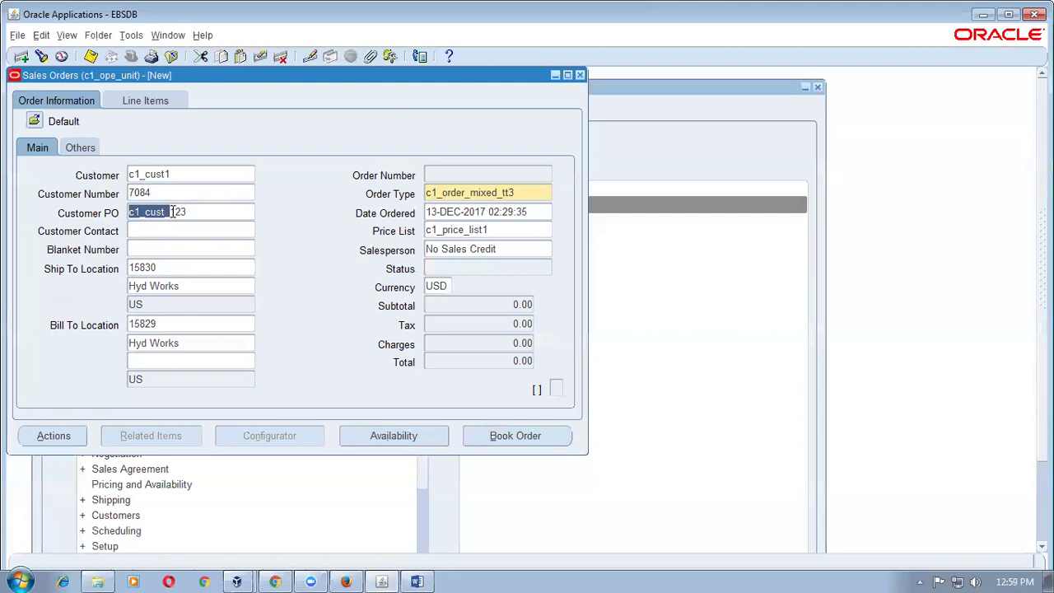
left_click(582, 75)
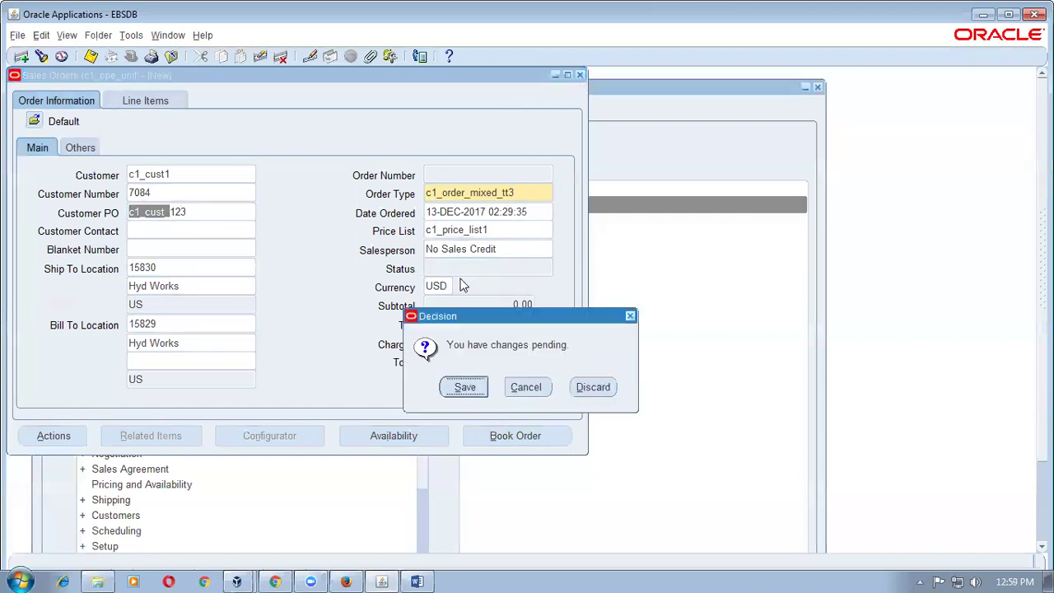
left_click(592, 386)
- Collapse the navigator tree and open the standard Customers page for customer maintenance
left_click(62, 309)
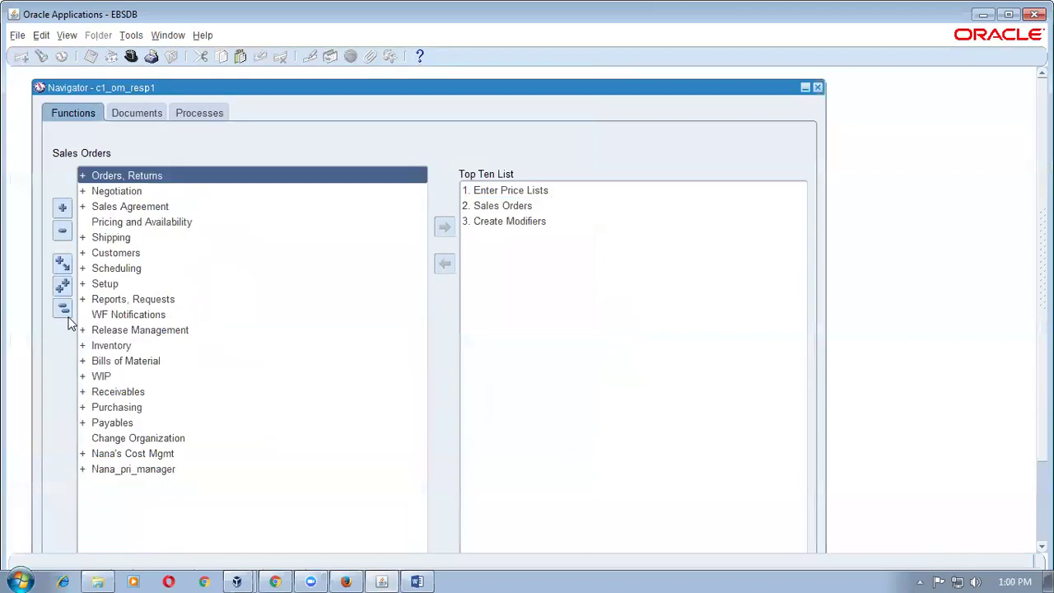
left_click(139, 255)
double_click(140, 258)
left_click(141, 265)
double_click(156, 269)
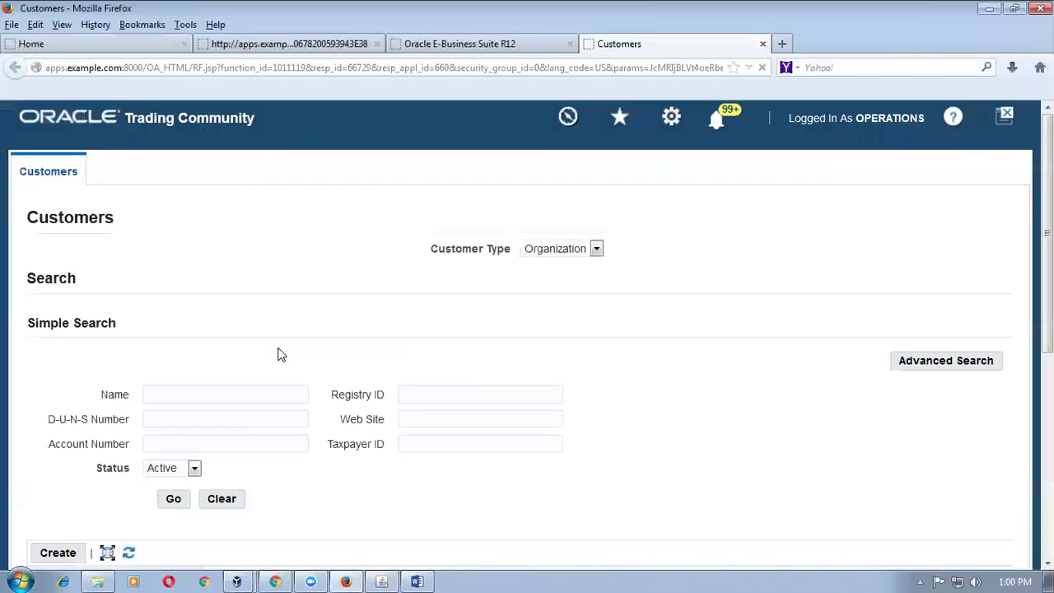
- Start creating an organization customer and enter c1_cust2 as its organization name
left_click(56, 554)
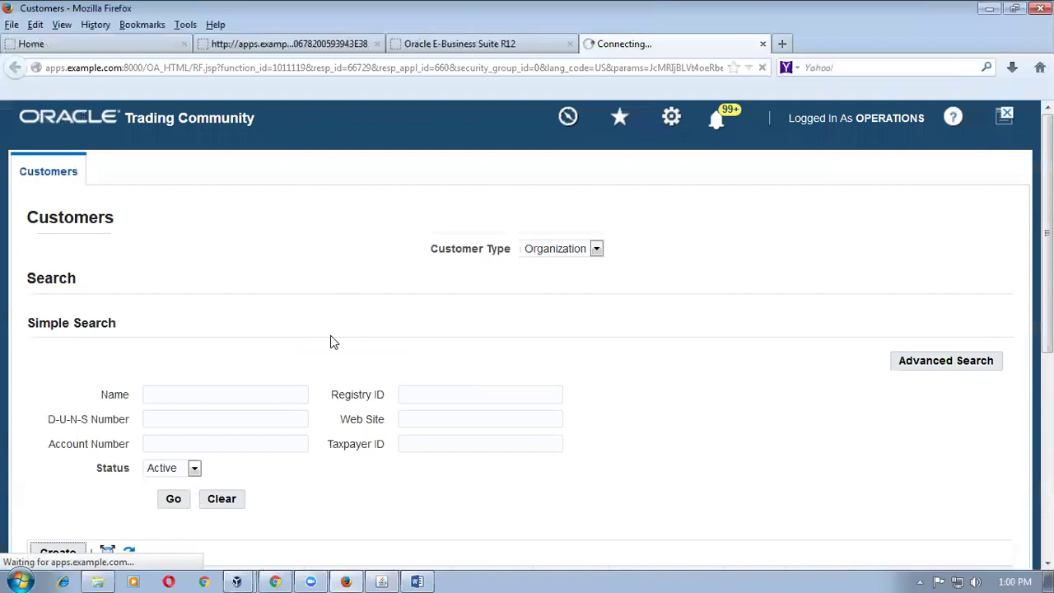
scroll(330, 337, "down", 2)
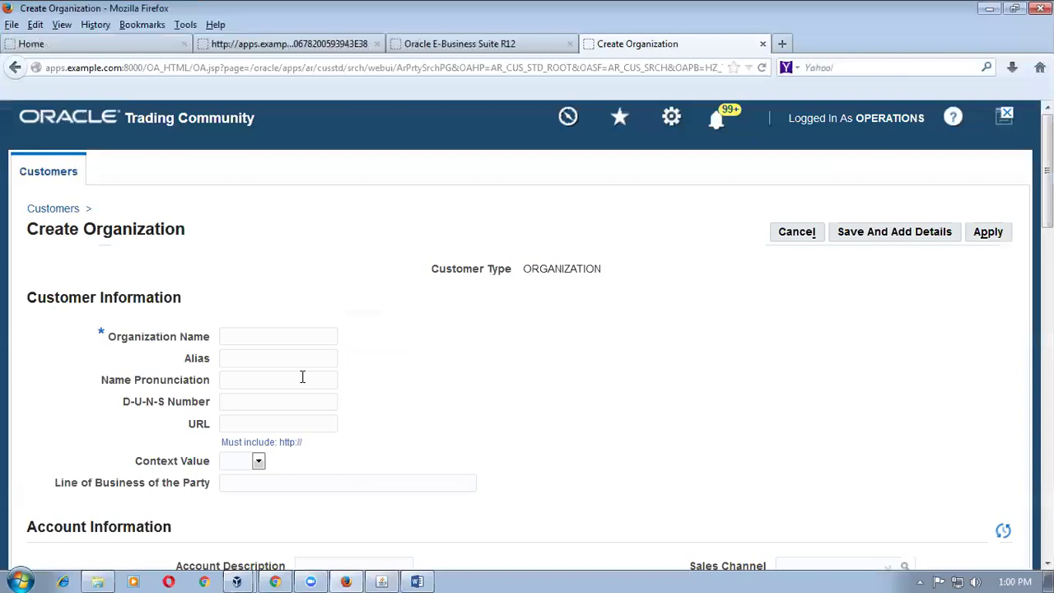
left_click(265, 337)
type("c1")
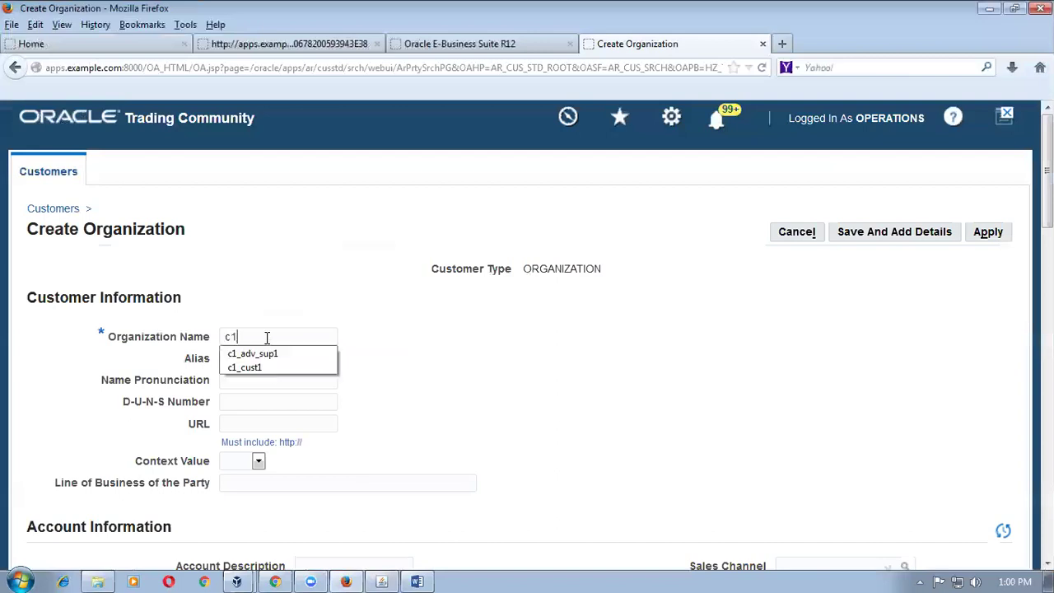
type("_cust2")
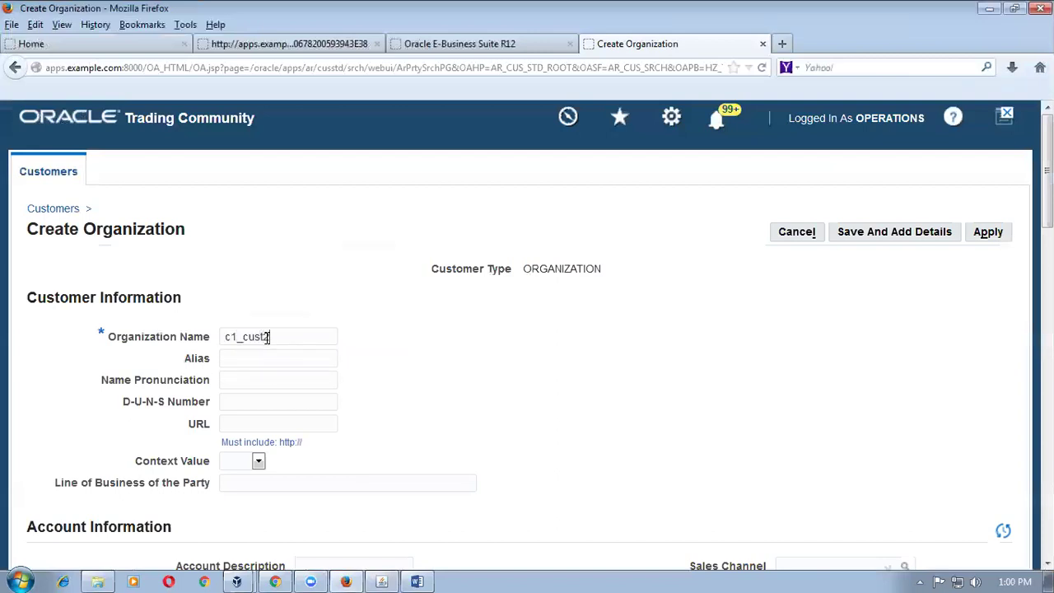
- Fill in the first address line of the new organization's account site address
scroll(702, 318, "down", 8)
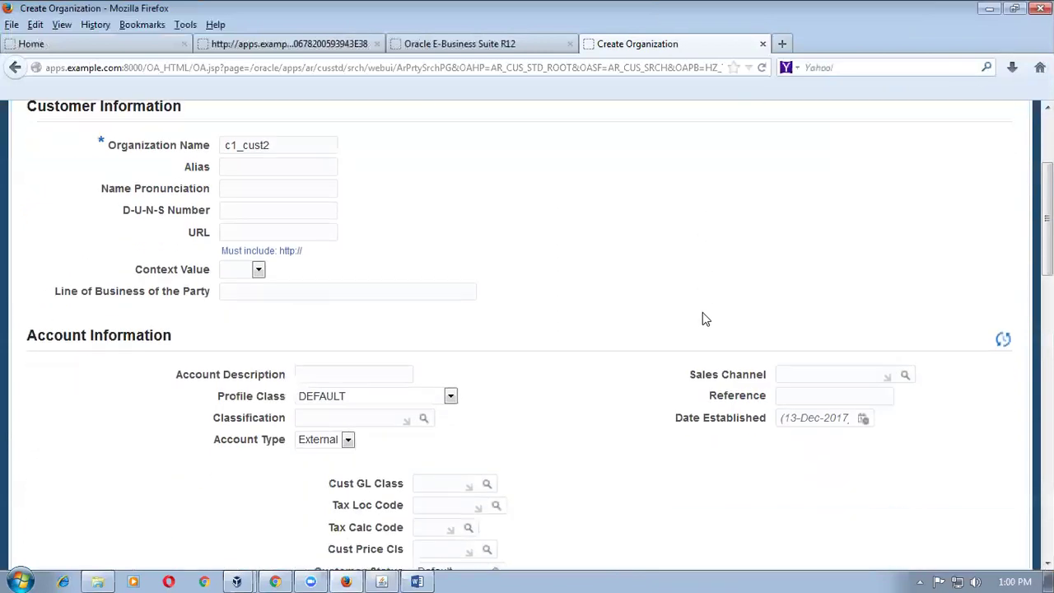
left_click(459, 407)
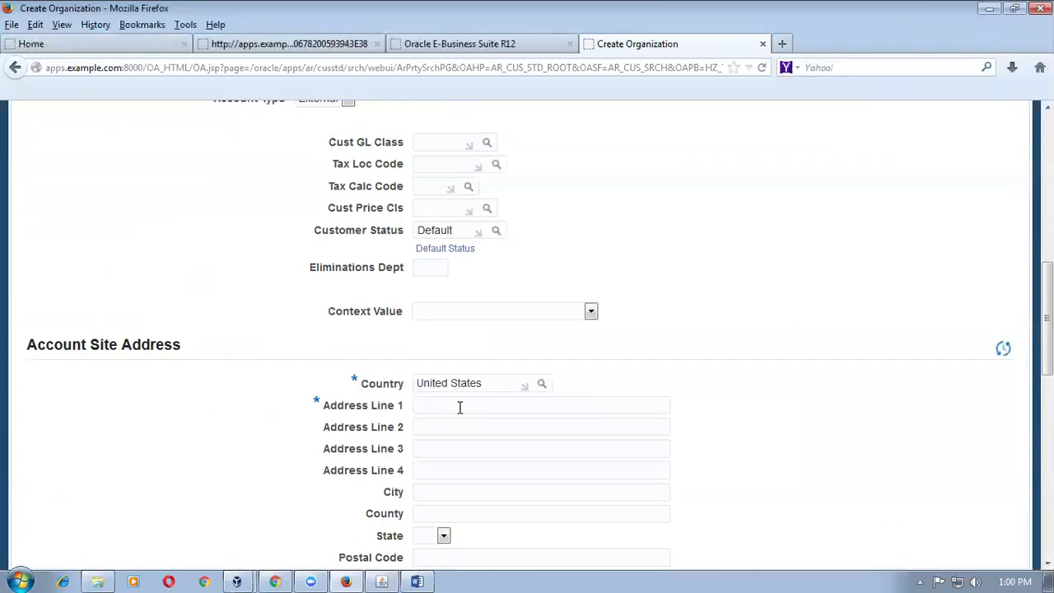
type("Madras Works")
left_click(781, 310)
- Add a Ship To business purpose alongside Bill To and apply the new organization record
scroll(769, 351, "down", 5)
scroll(769, 353, "down", 4)
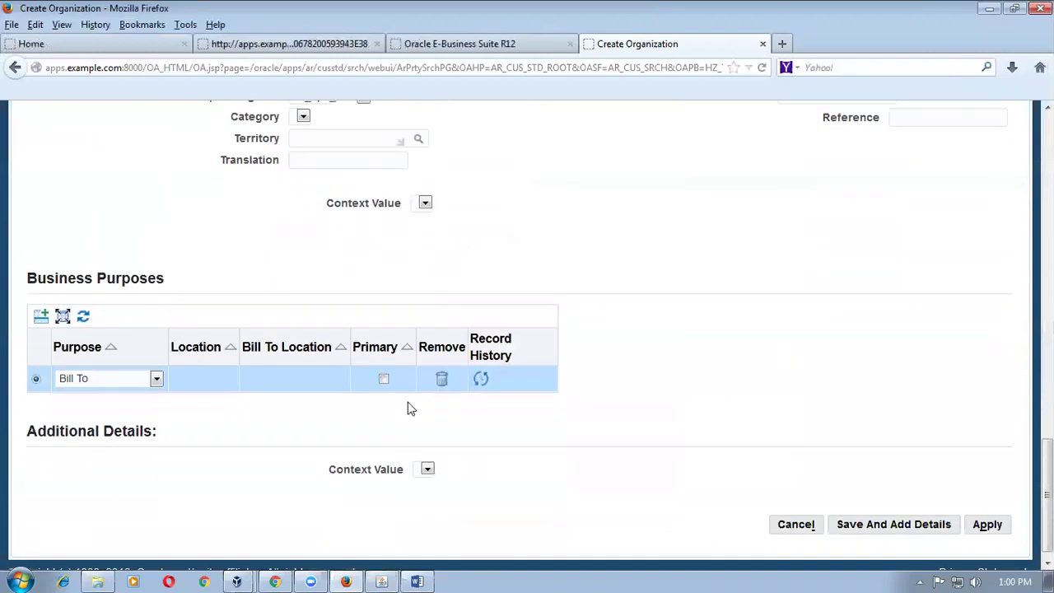
left_click(40, 316)
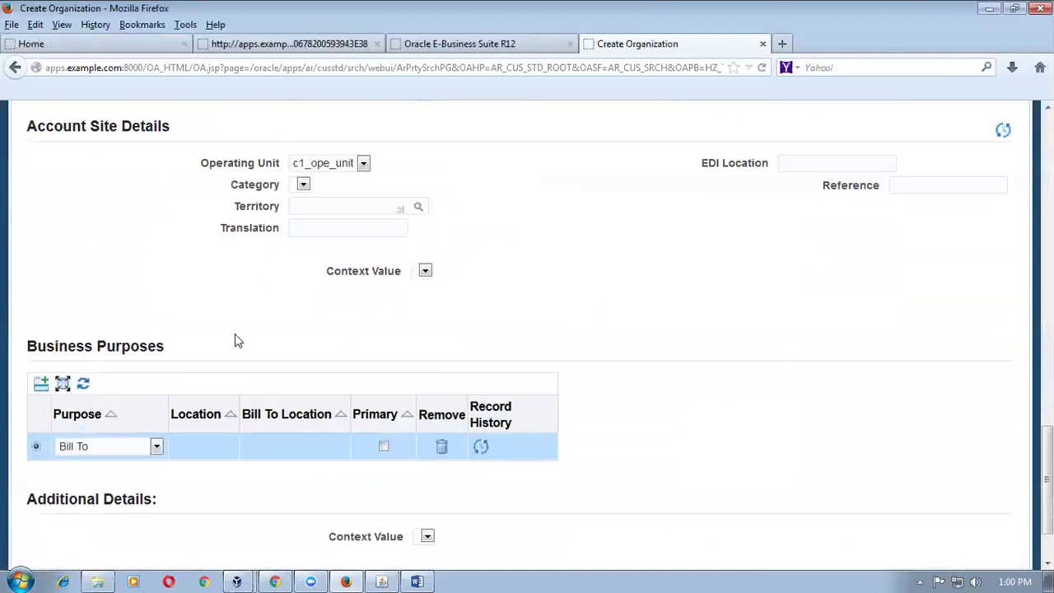
left_click(41, 385)
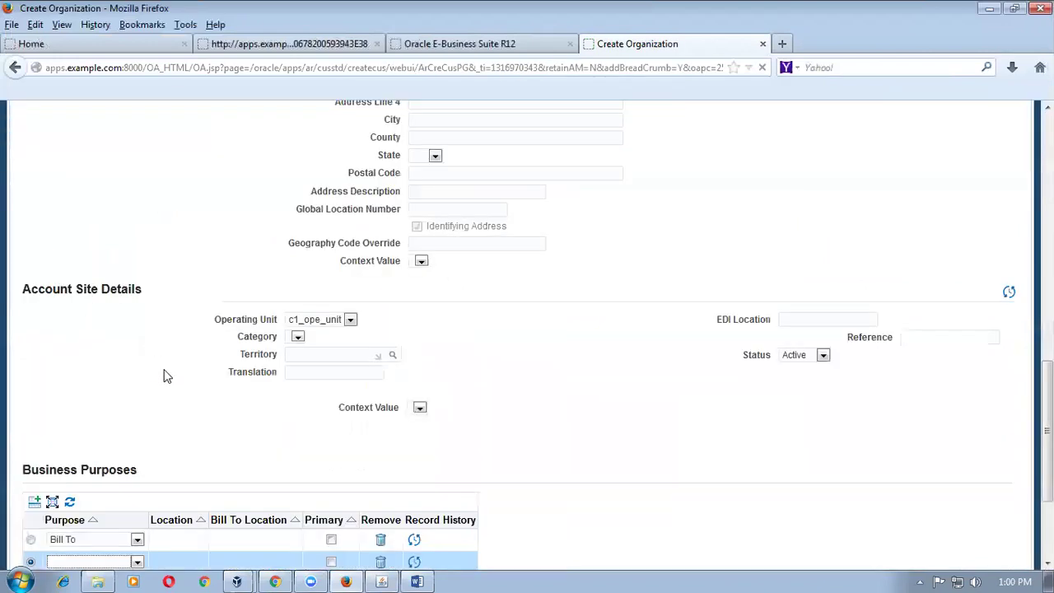
left_click(137, 401)
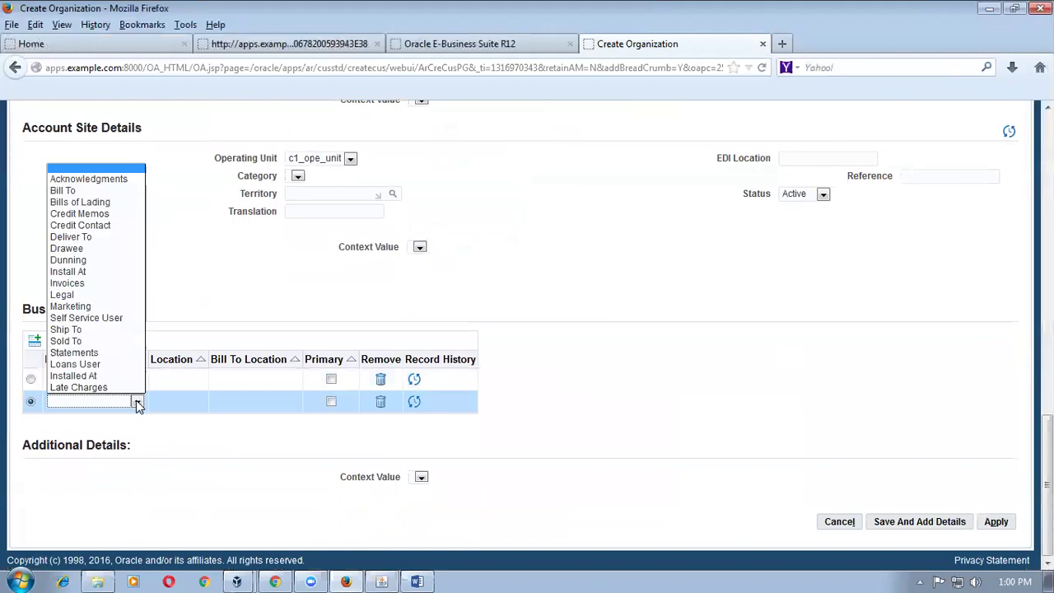
left_click(66, 329)
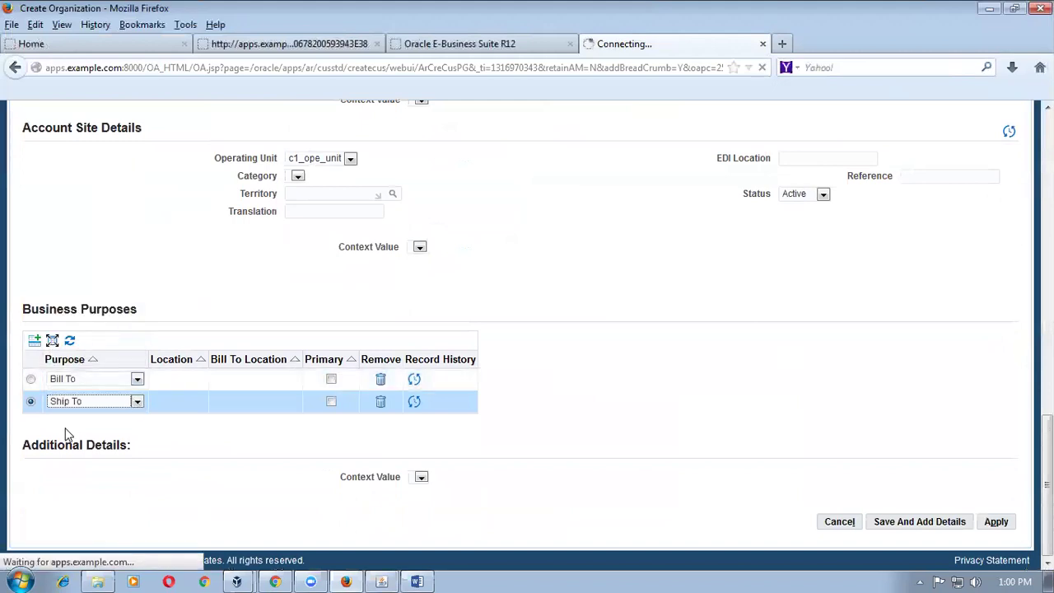
left_click(995, 522)
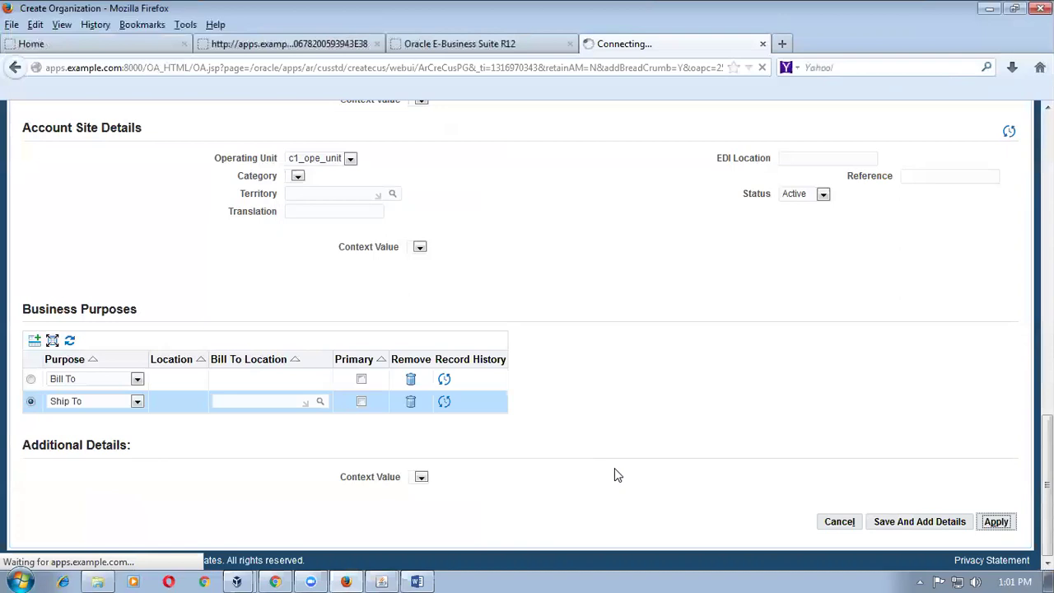
scroll(614, 467, "up", 15)
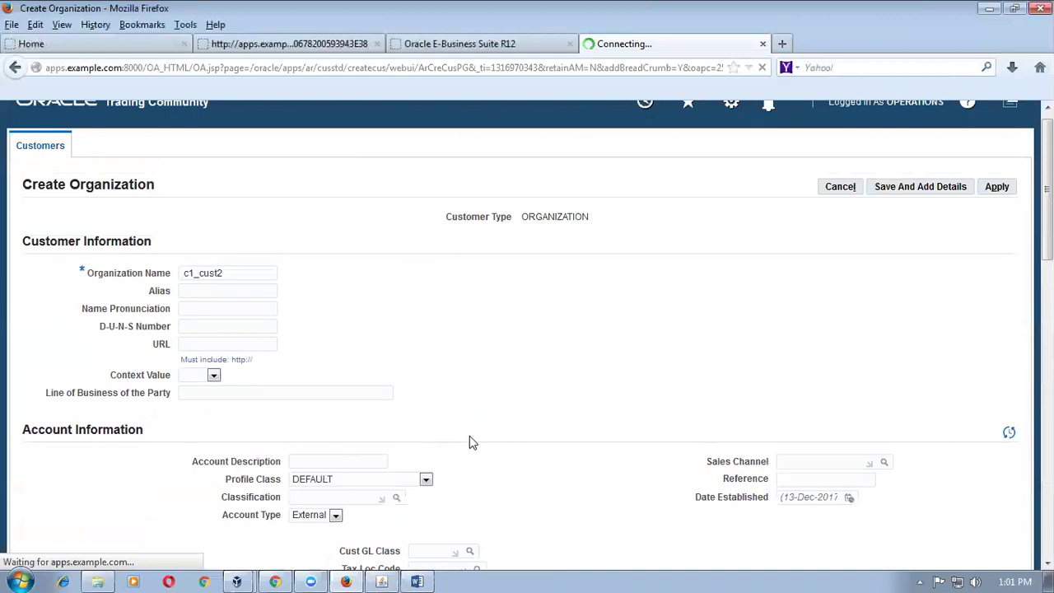
scroll(469, 435, "down", 4)
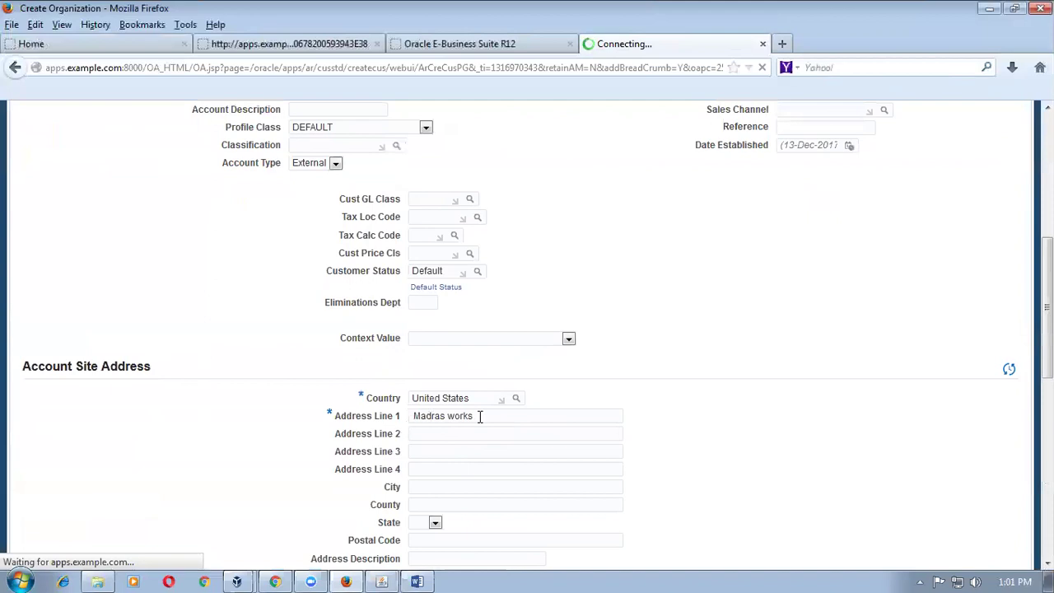
scroll(478, 417, "down", 3)
scroll(478, 416, "down", 3)
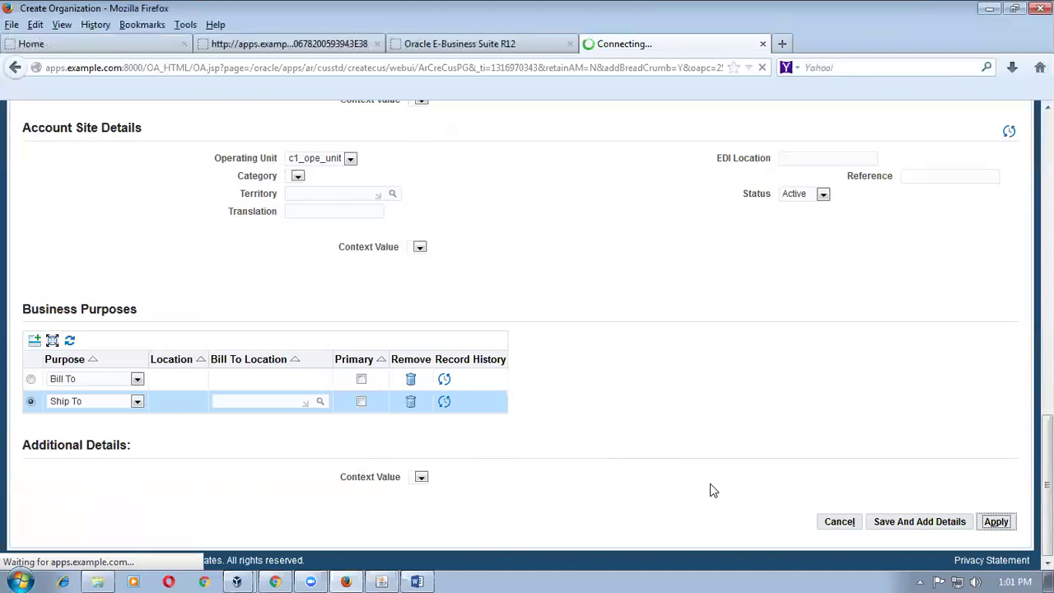
- Open the details of the Ship To business purpose on c1_cust2's account site
scroll(712, 490, "down", 10)
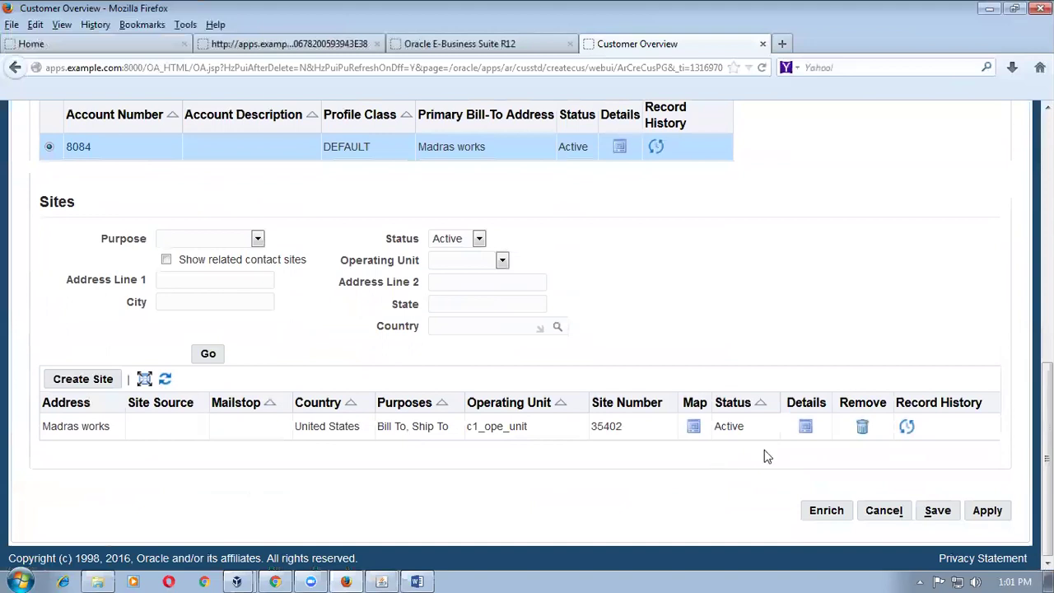
left_click(806, 429)
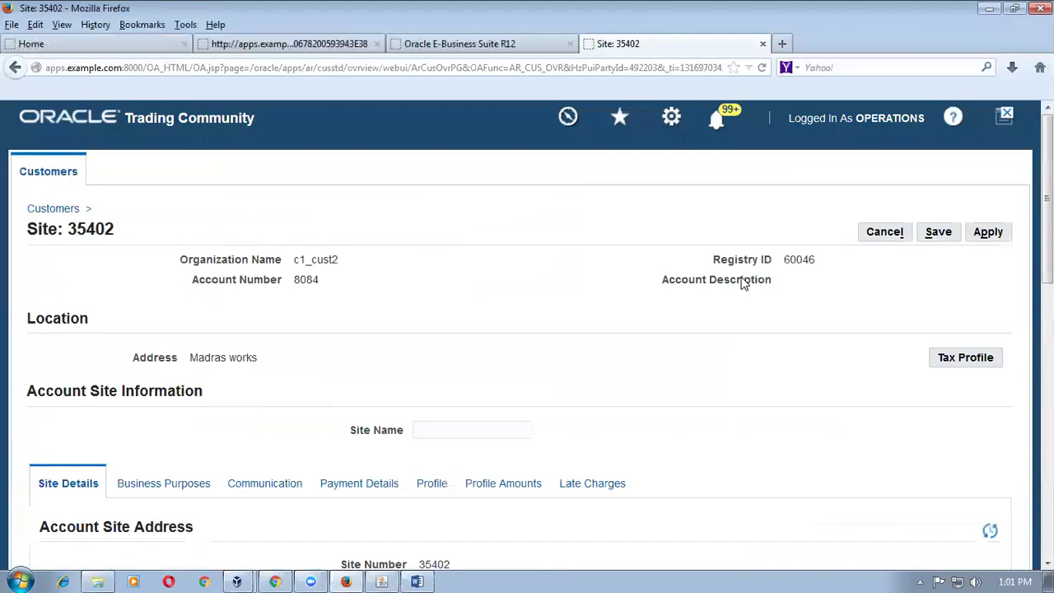
scroll(449, 384, "down", 4)
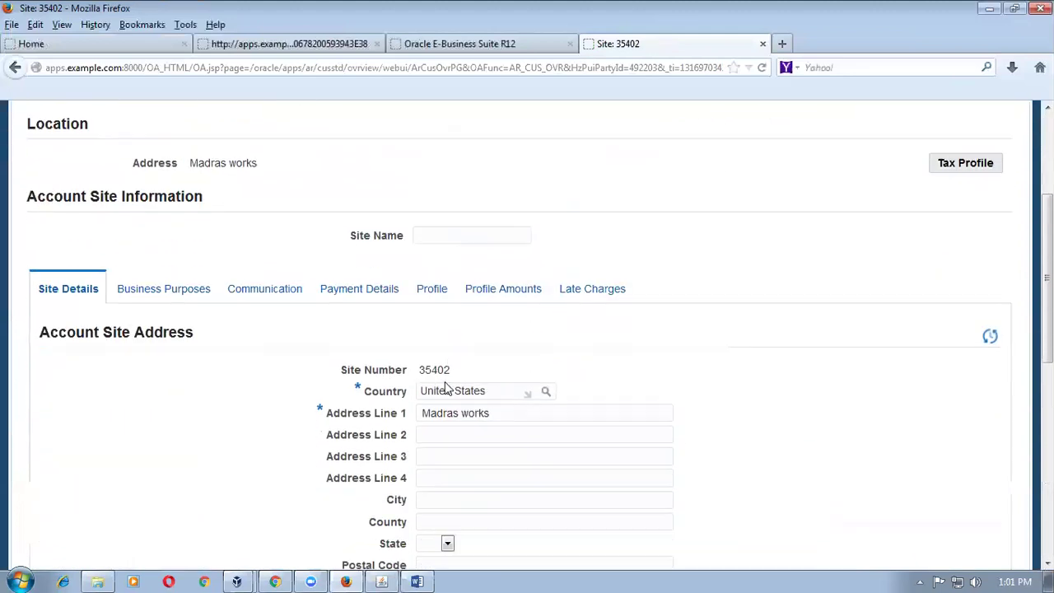
left_click(180, 273)
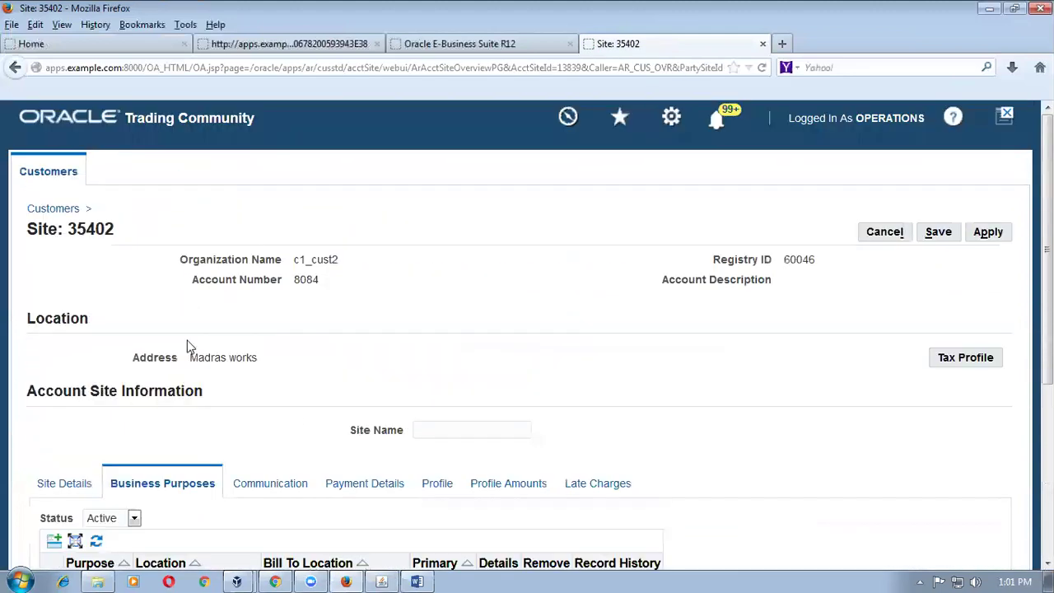
scroll(188, 354, "down", 5)
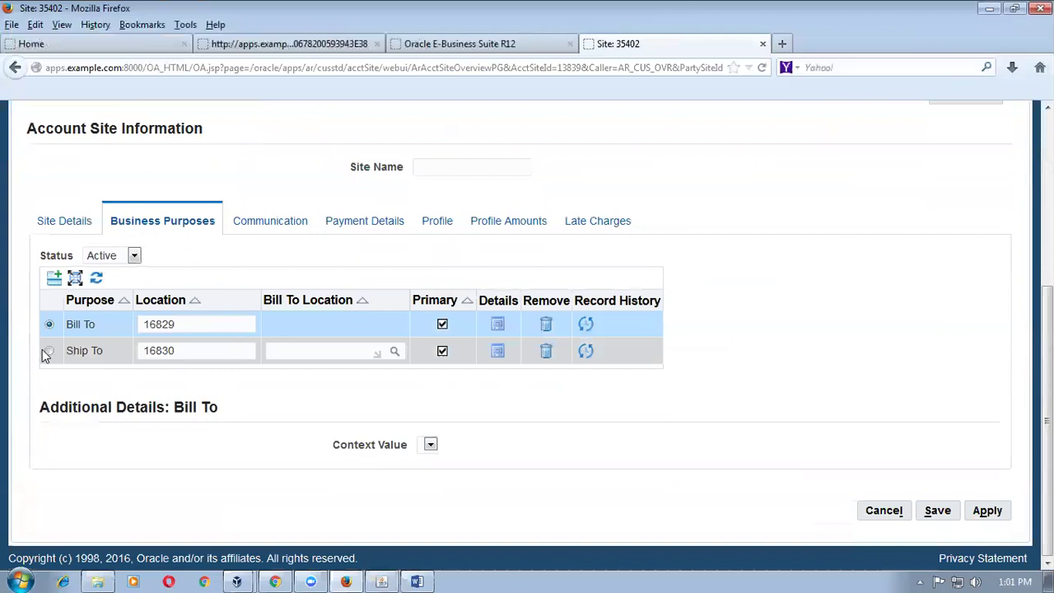
left_click(48, 350)
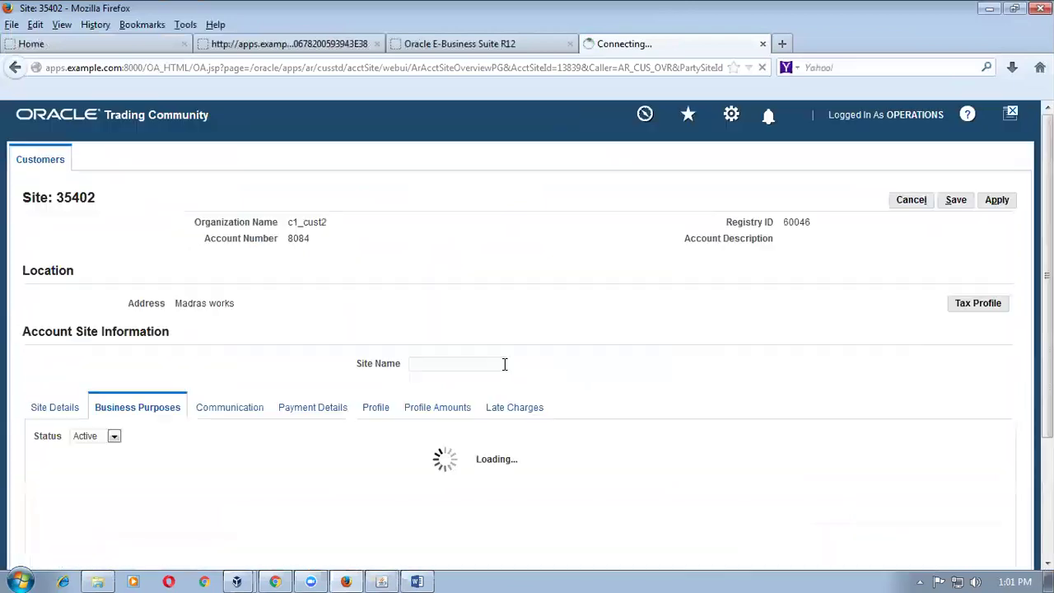
scroll(501, 371, "down", 3)
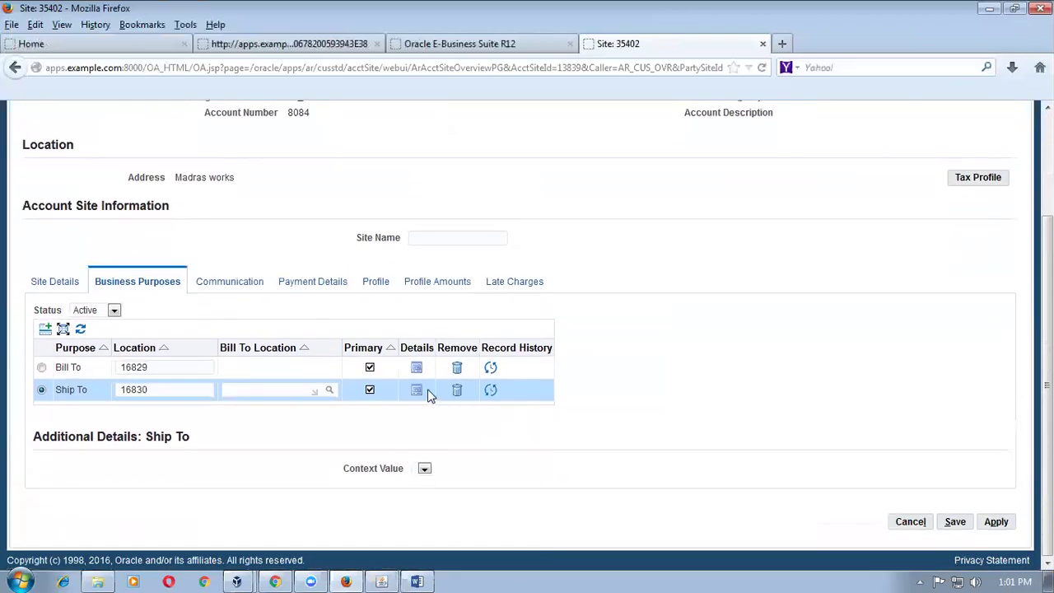
left_click(417, 391)
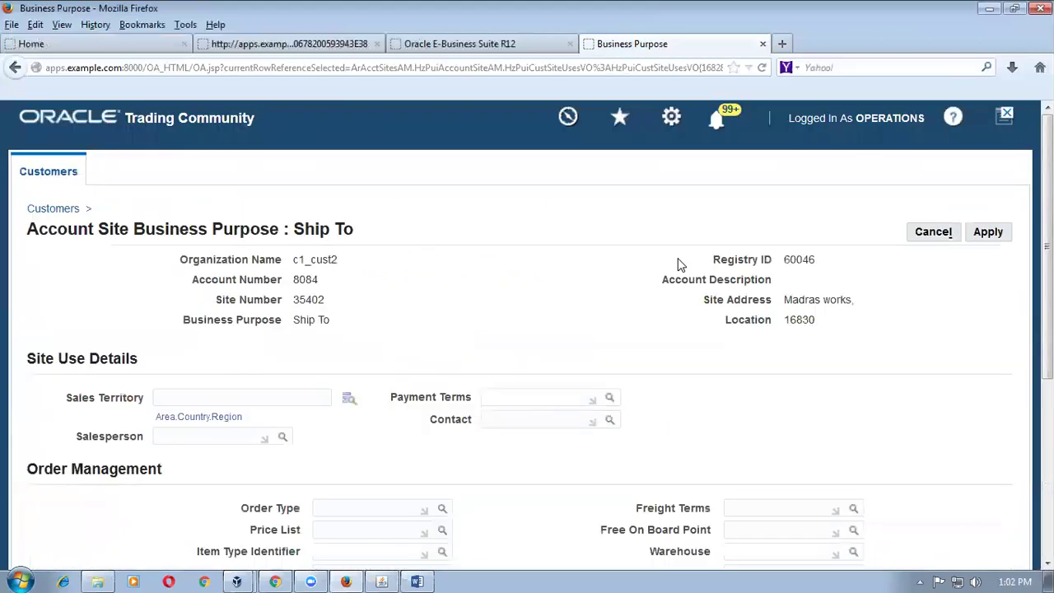
- Set the Ship To payment terms to 2/10, Net 30 and the salesperson to No Sales Credit
left_click(488, 396)
type("2/10")
key("Tab")
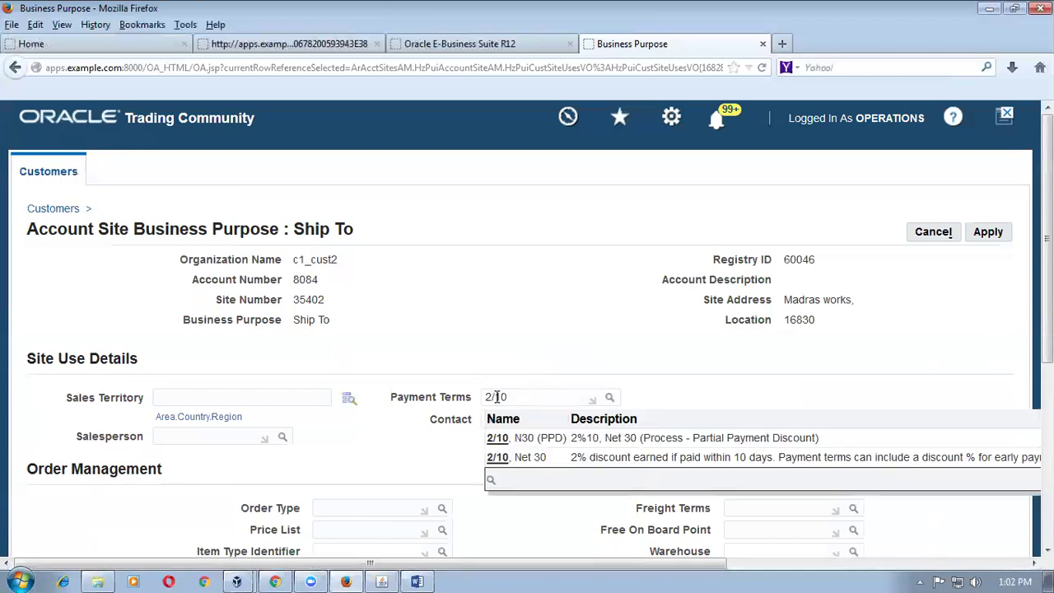
left_click(499, 457)
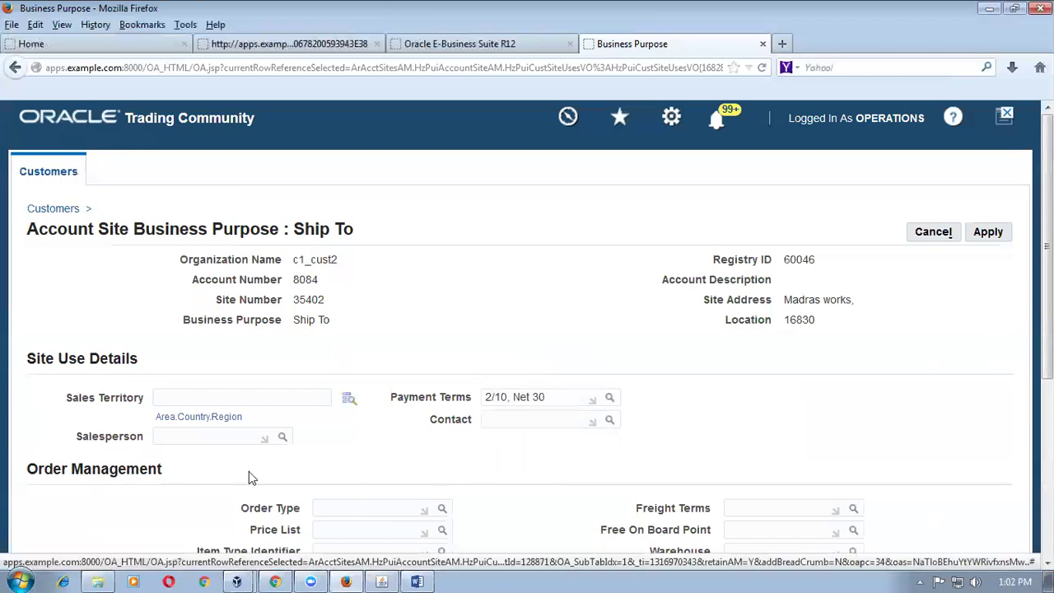
left_click(220, 436)
type("no sales")
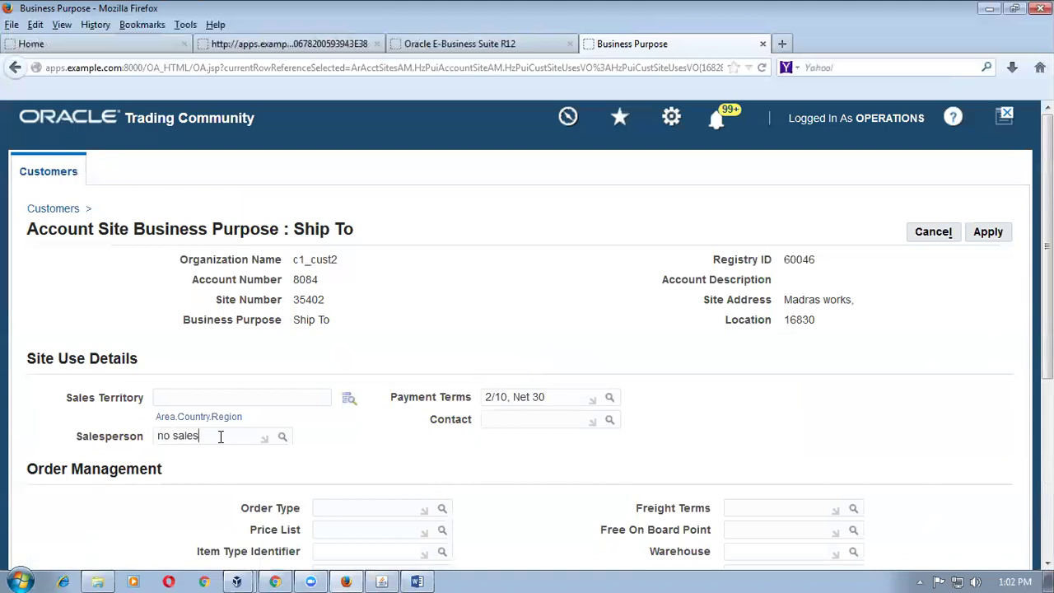
key("Tab")
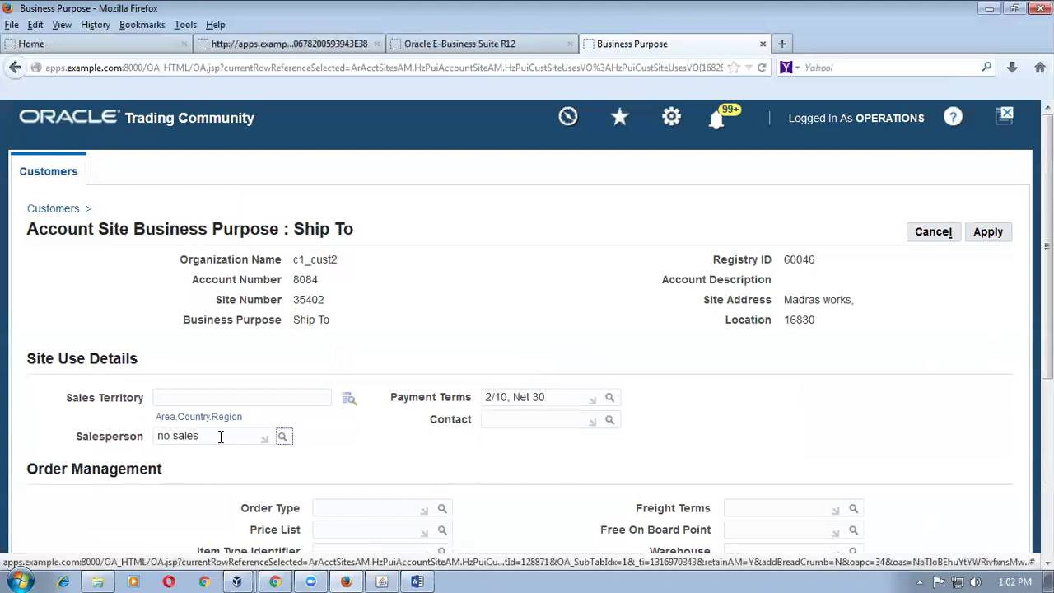
- Set the Ship To order type to c1_order_mixed_tt3 and the price list to c1_price_list1
left_click(351, 505)
type("%tt3%")
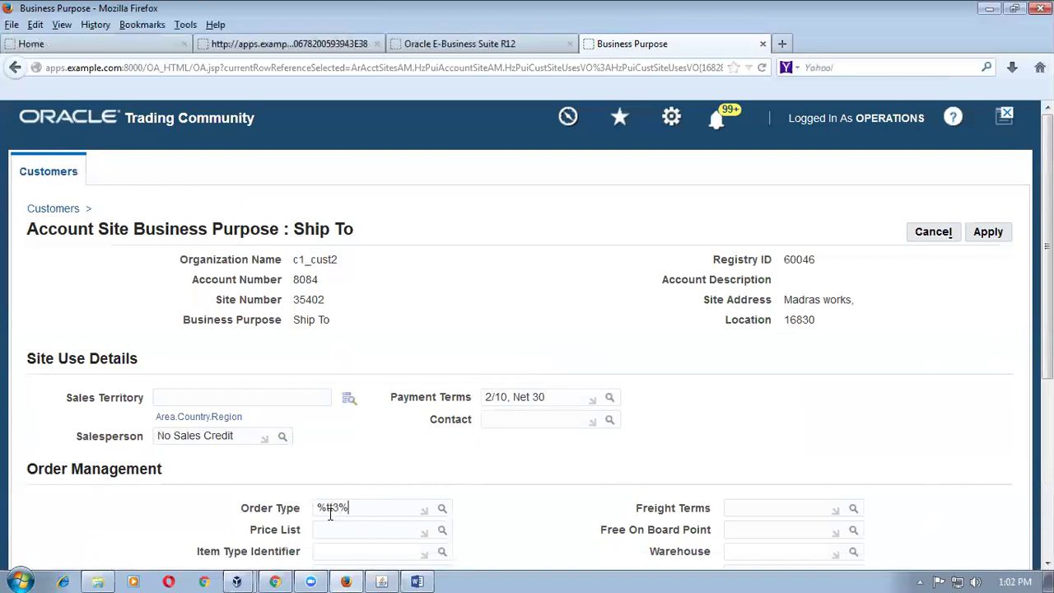
scroll(384, 504, "down", 5)
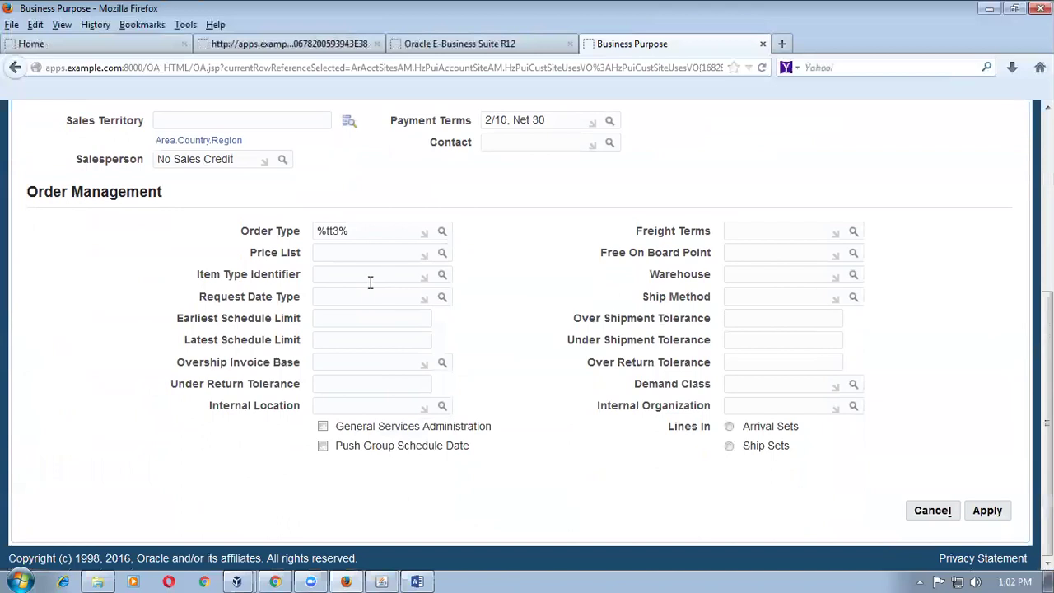
key("Tab")
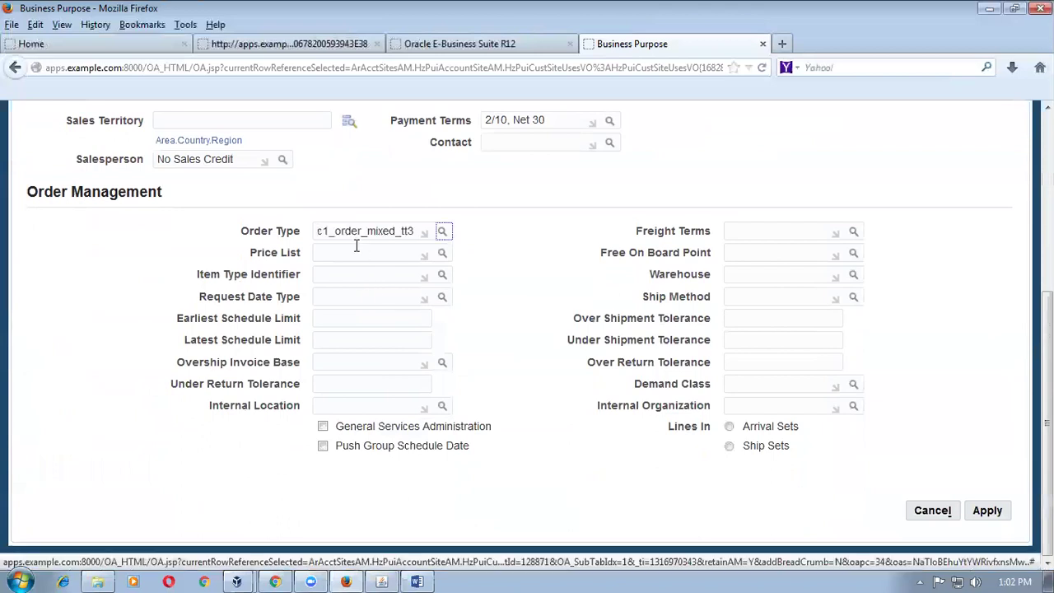
left_click(342, 253)
type("c1")
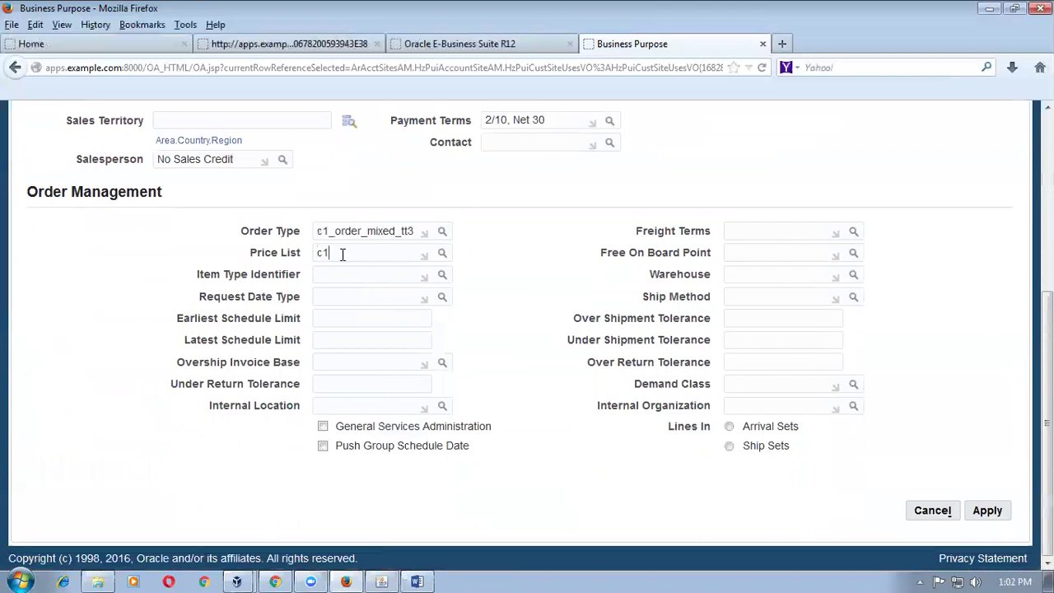
key("Tab")
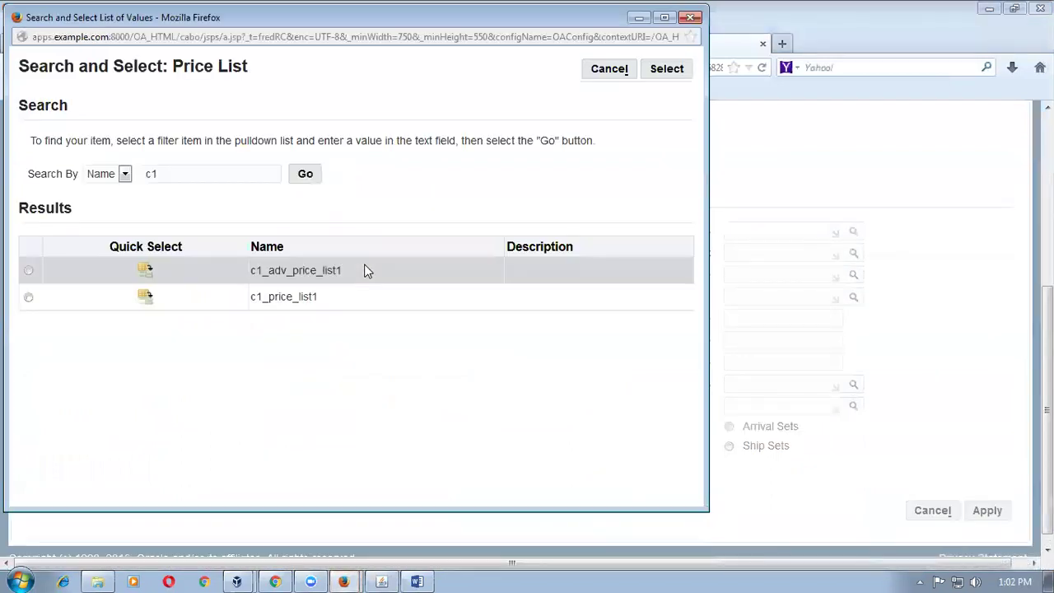
left_click(144, 298)
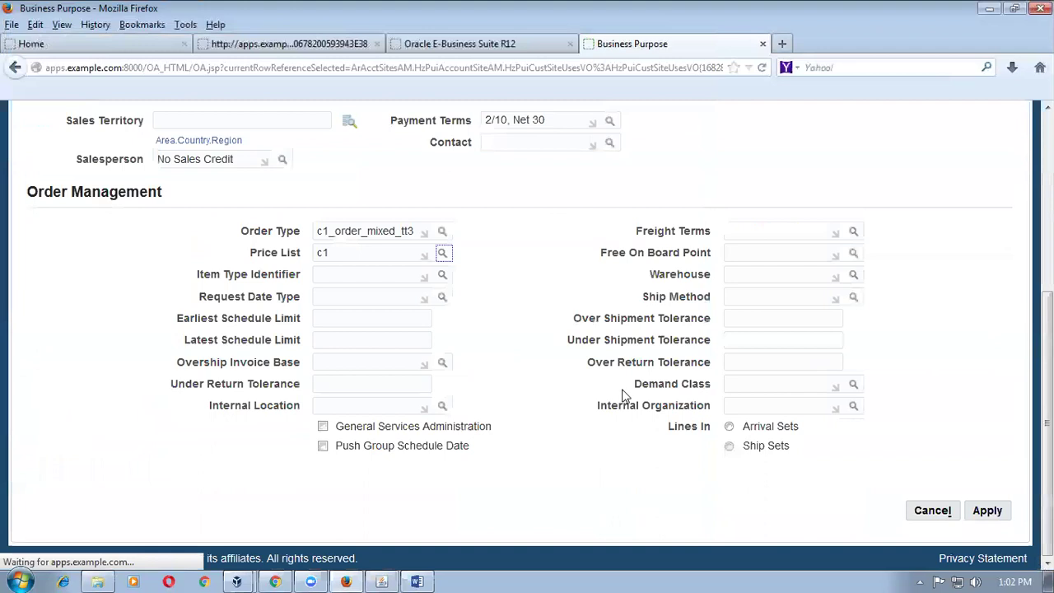
- Set the Ship To warehouse to c1_child_org
type("c1")
left_click(852, 274)
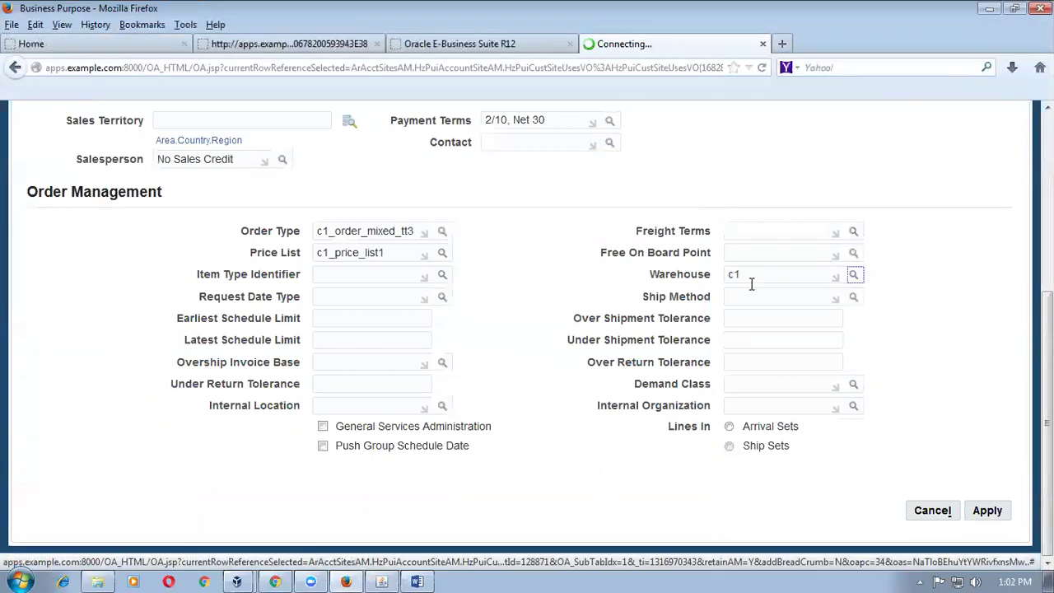
left_click(173, 271)
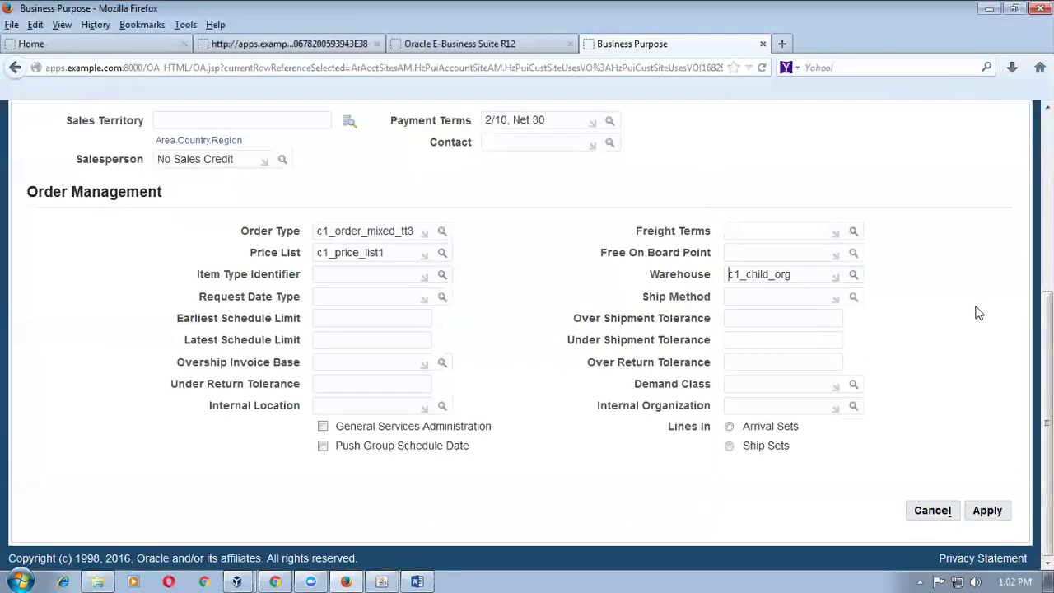
- Apply the Ship To business purpose details and close the customer site page
scroll(935, 193, "up", 5)
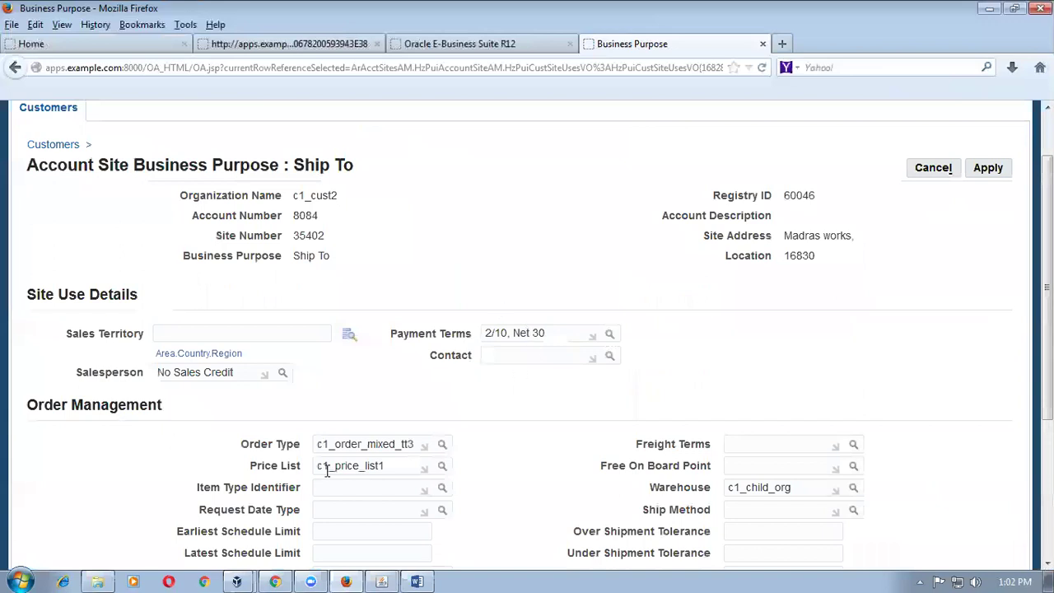
left_click(991, 171)
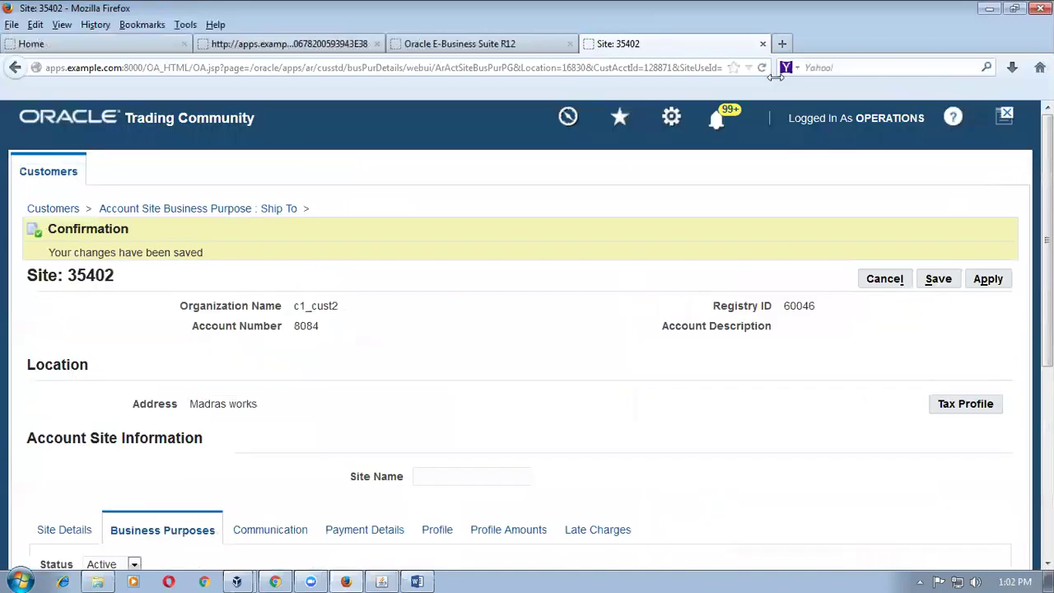
left_click(762, 43)
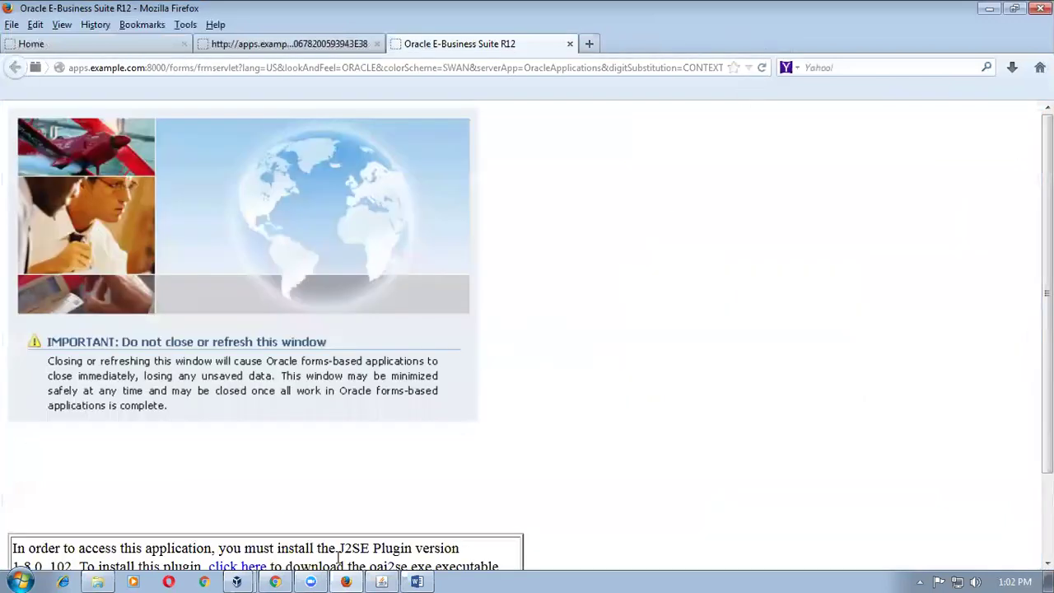
- Switch to Oracle Applications and start a new sales order for customer c1_cust1
left_click(379, 581)
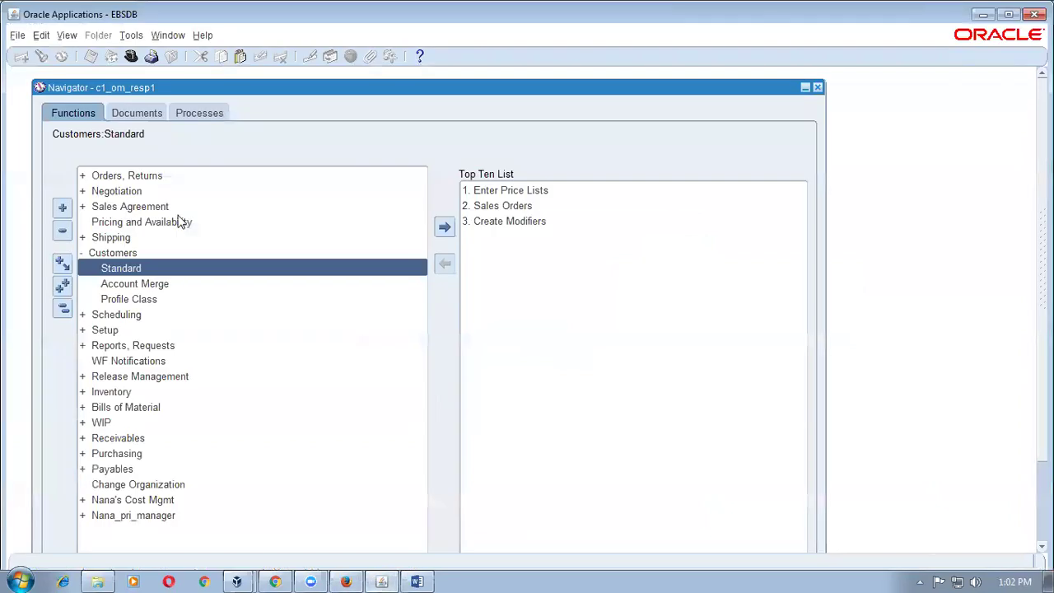
left_click(527, 207)
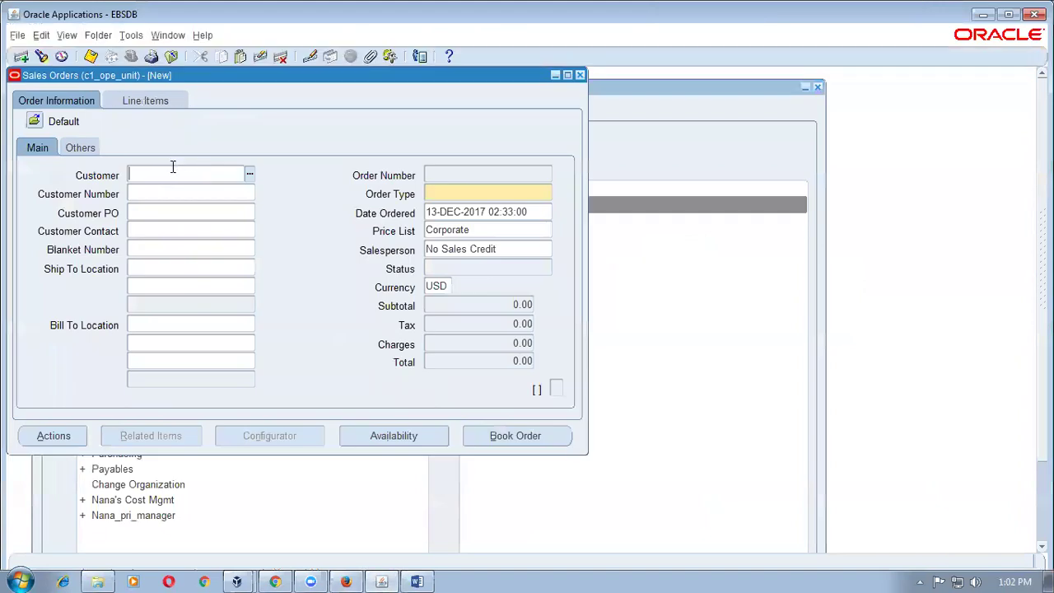
type("c1")
key("Tab")
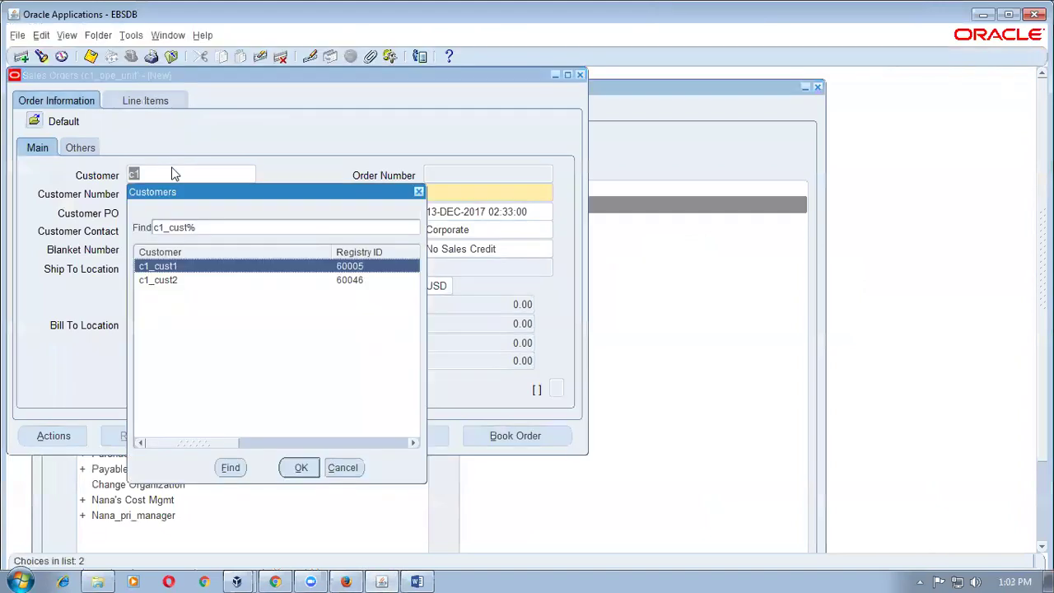
left_click(300, 467)
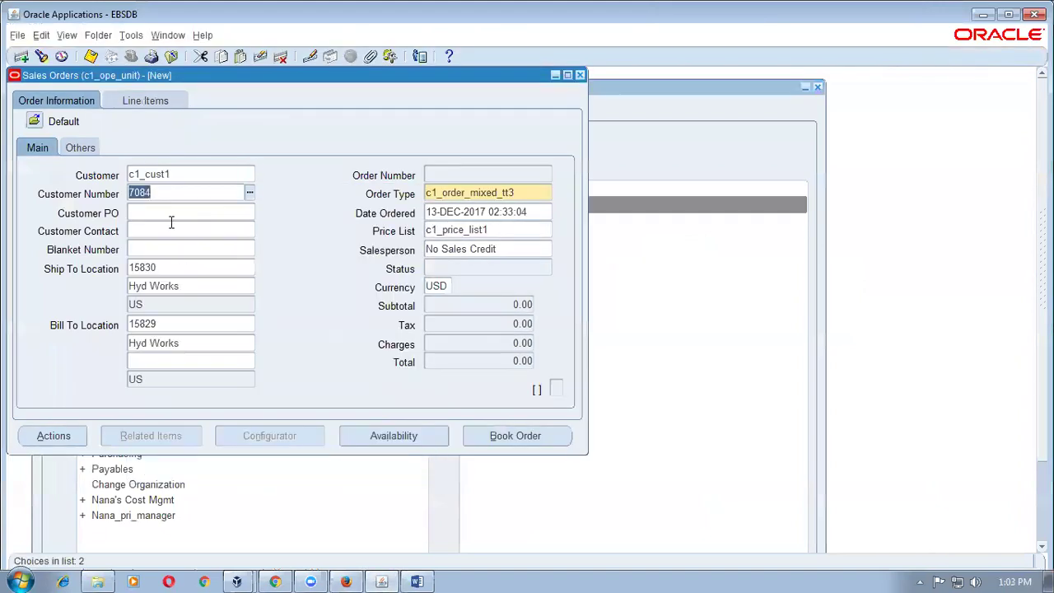
- Enter a customer PO reference on the sales order, and close the order while discarding its changes
left_click(175, 210)
type("c1)cus")
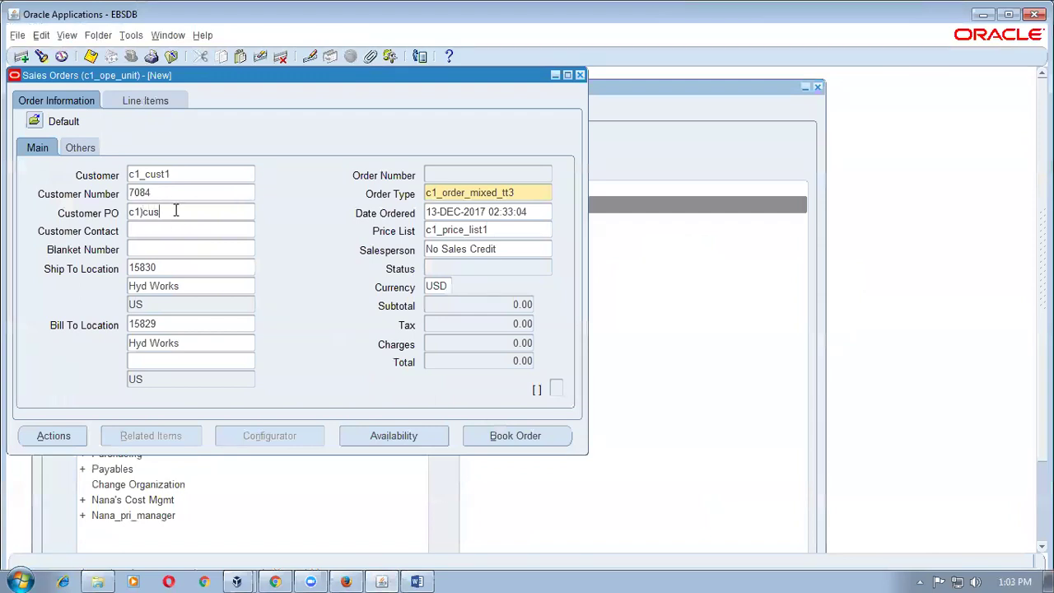
type("t_123")
type("_")
double_click(201, 211)
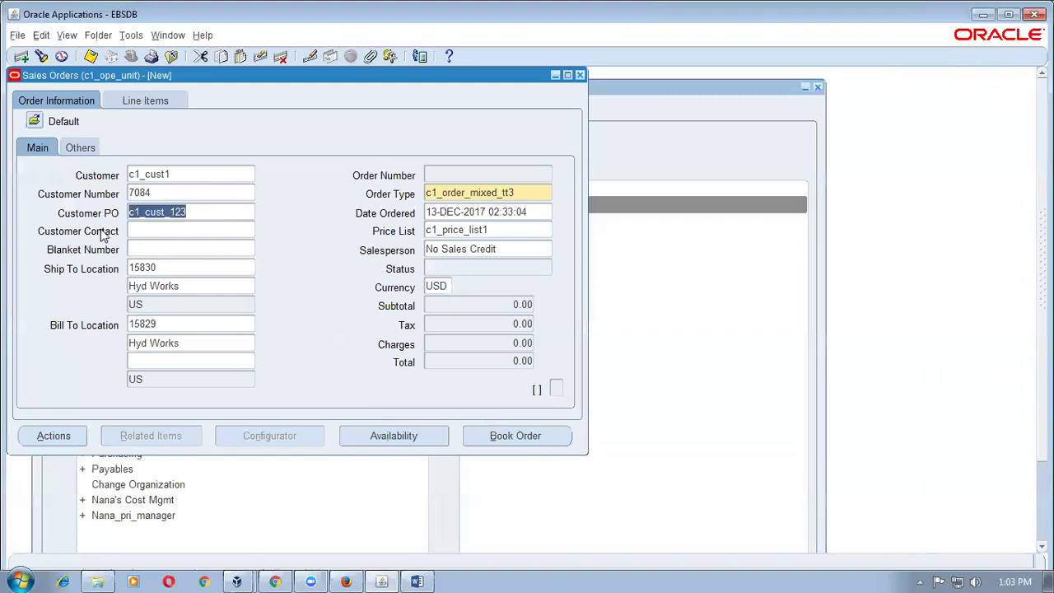
left_click(580, 75)
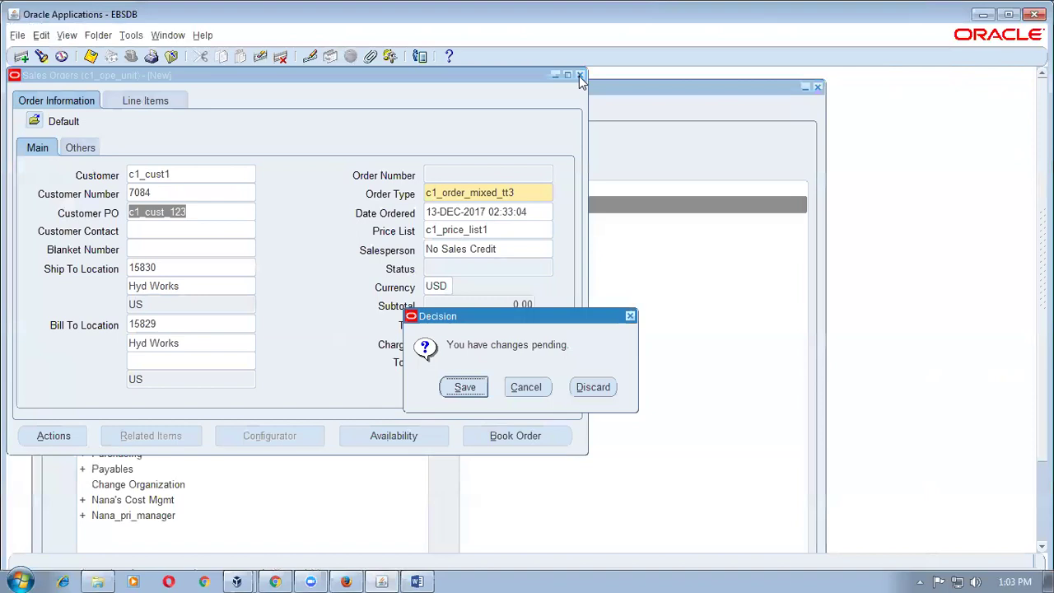
left_click(593, 387)
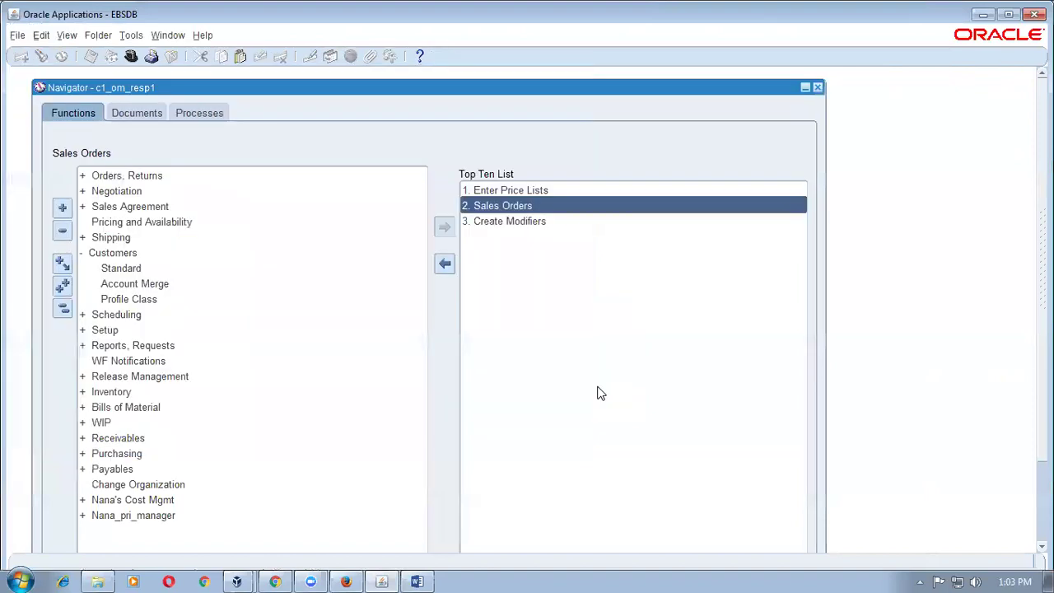
- Collapse the navigator's function tree and open the Defaulting setup found in Setup under Rules
left_click(61, 310)
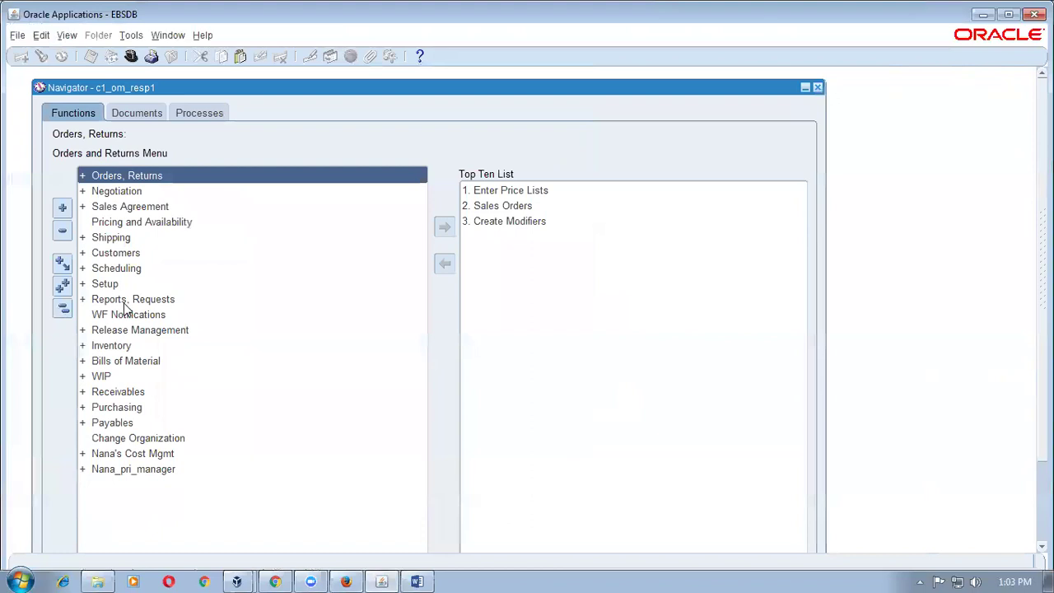
left_click(124, 304)
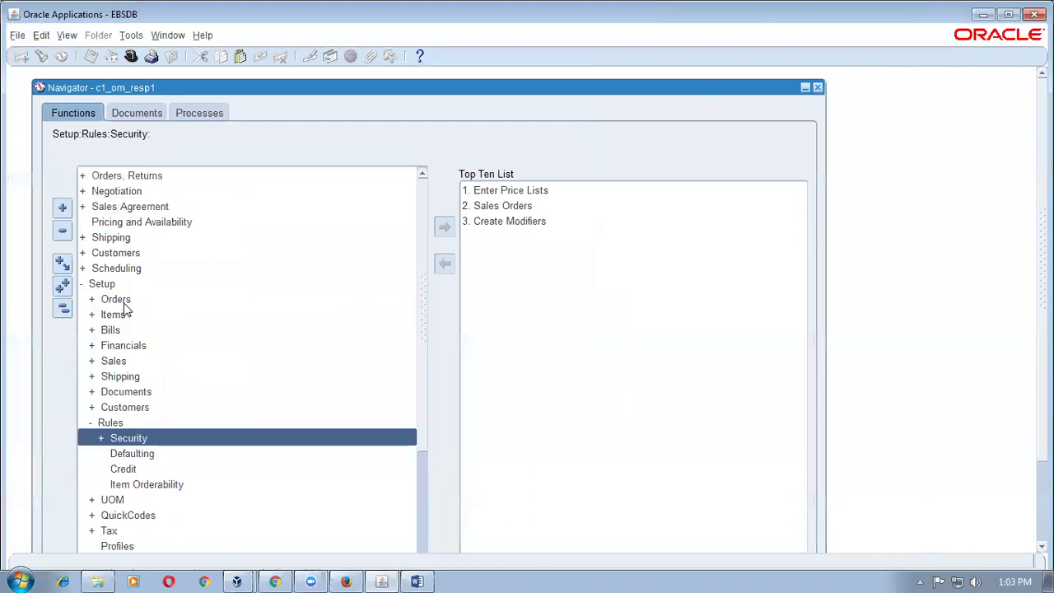
left_click(131, 459)
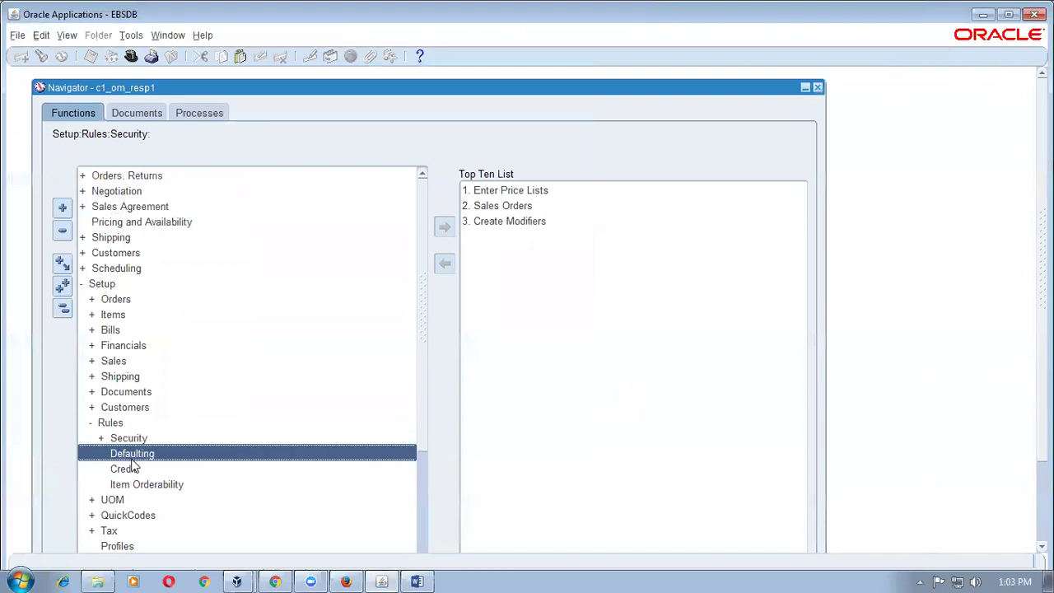
double_click(146, 453)
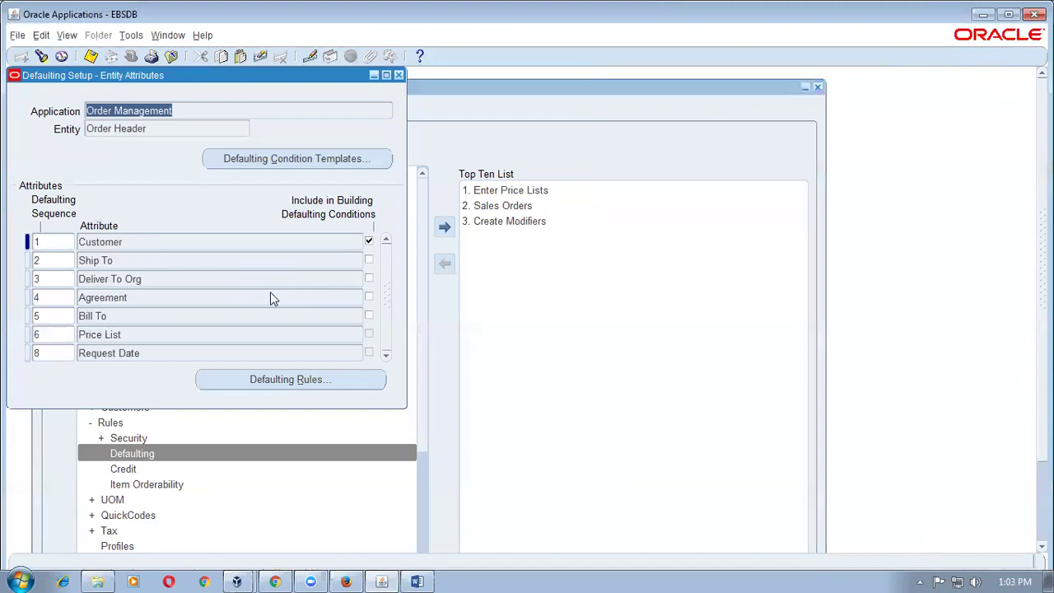
- Query the Order Header entity's attributes with %PO% to find the Customer PO attribute
key("Tab")
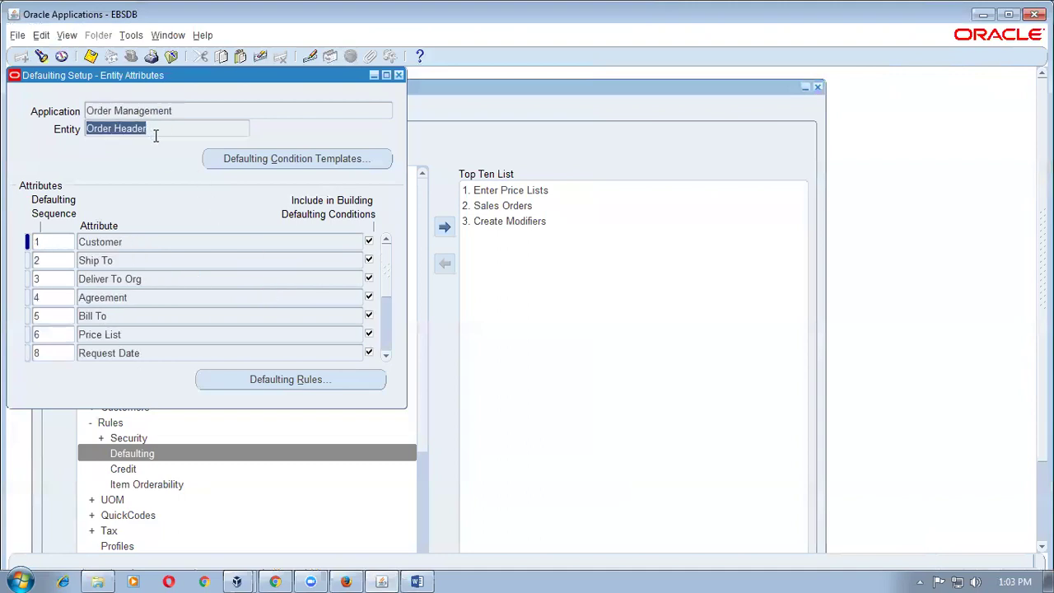
left_click(146, 241)
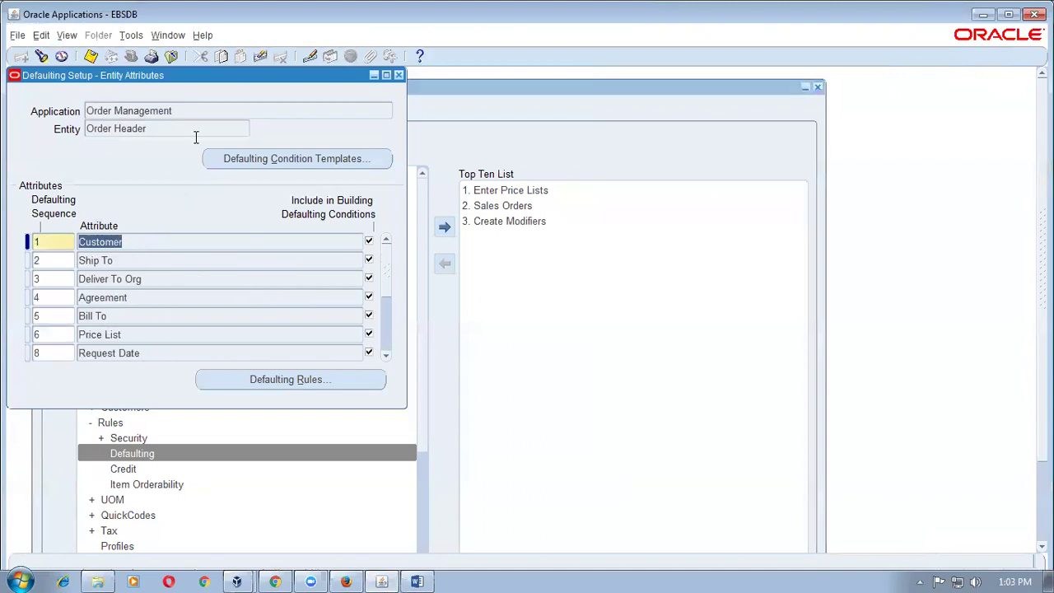
left_click_drag(194, 81, 524, 113)
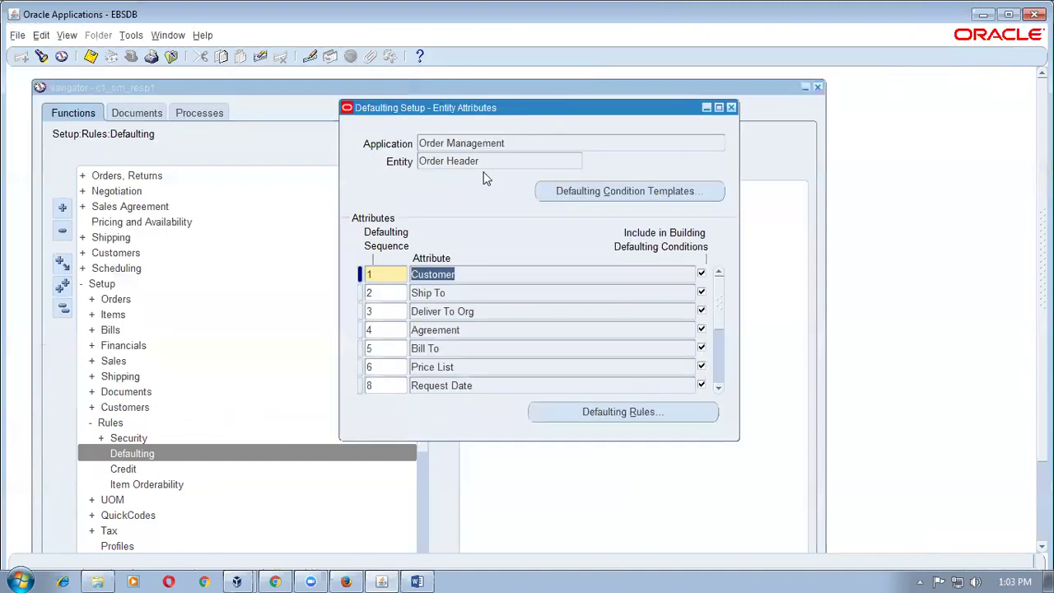
left_click(487, 161)
left_click(473, 273)
key("F11")
type("%PO%")
key("ctrl+F11")
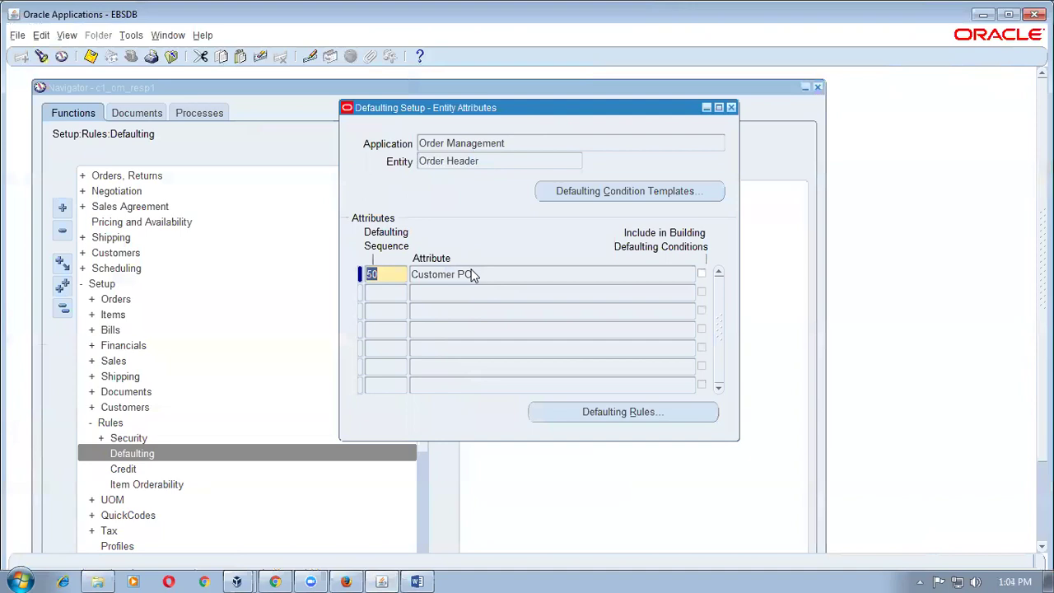
key("Tab")
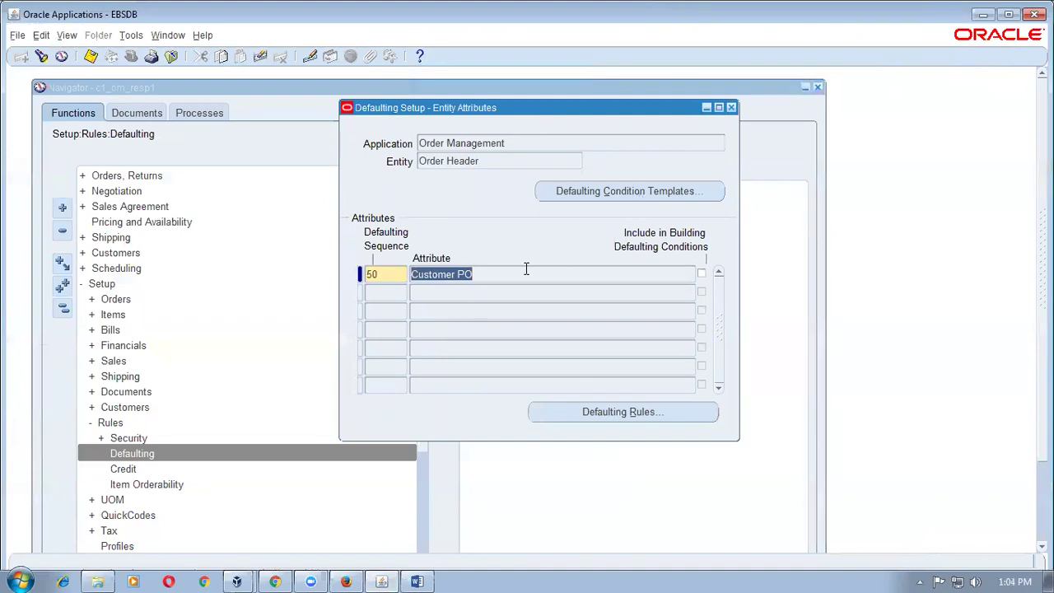
- Add a defaulting condition template named c1_cust1 with the description "Cust PO defaulting"
left_click(665, 196)
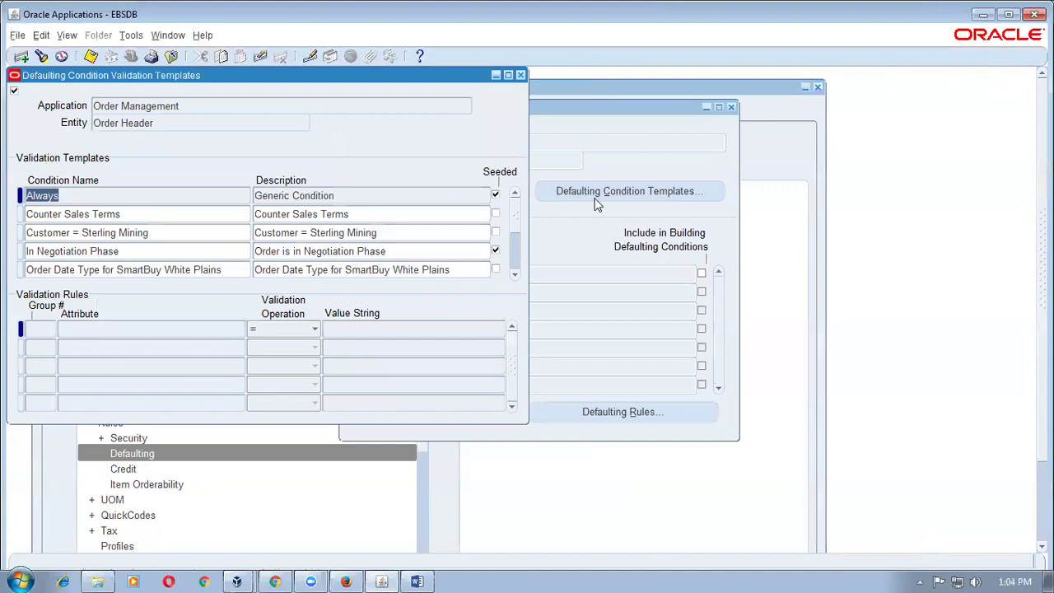
key("ctrl+Down")
type("c1_cust1")
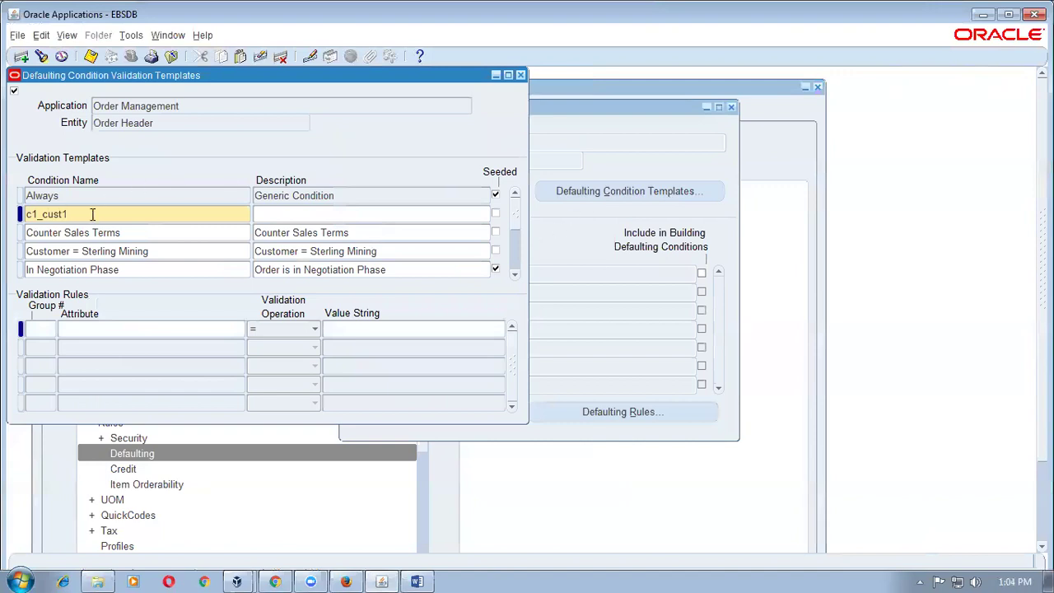
left_click_drag(94, 214, 4, 214)
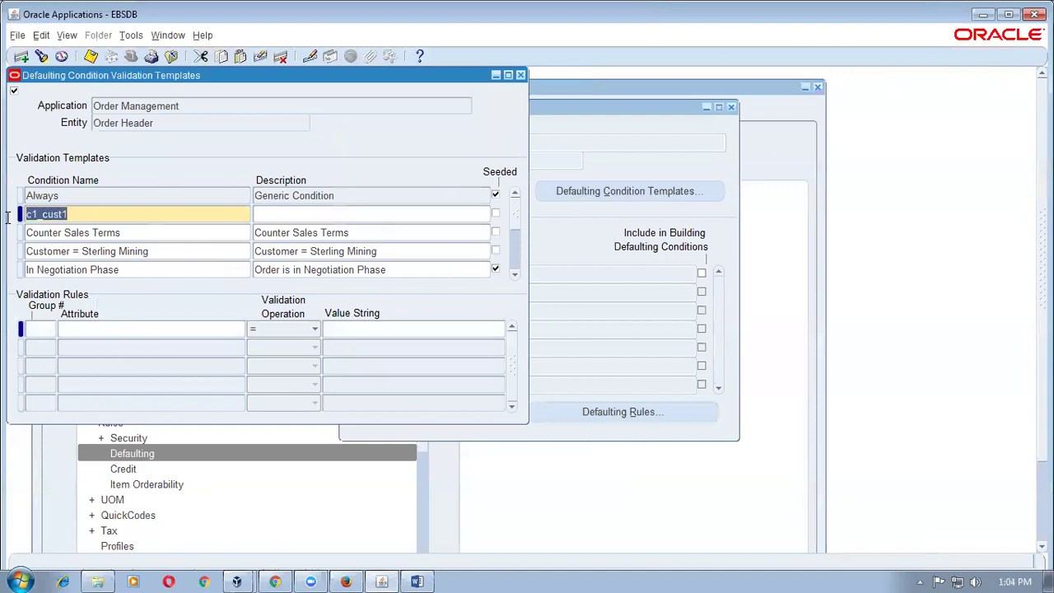
left_click(290, 212)
type("C")
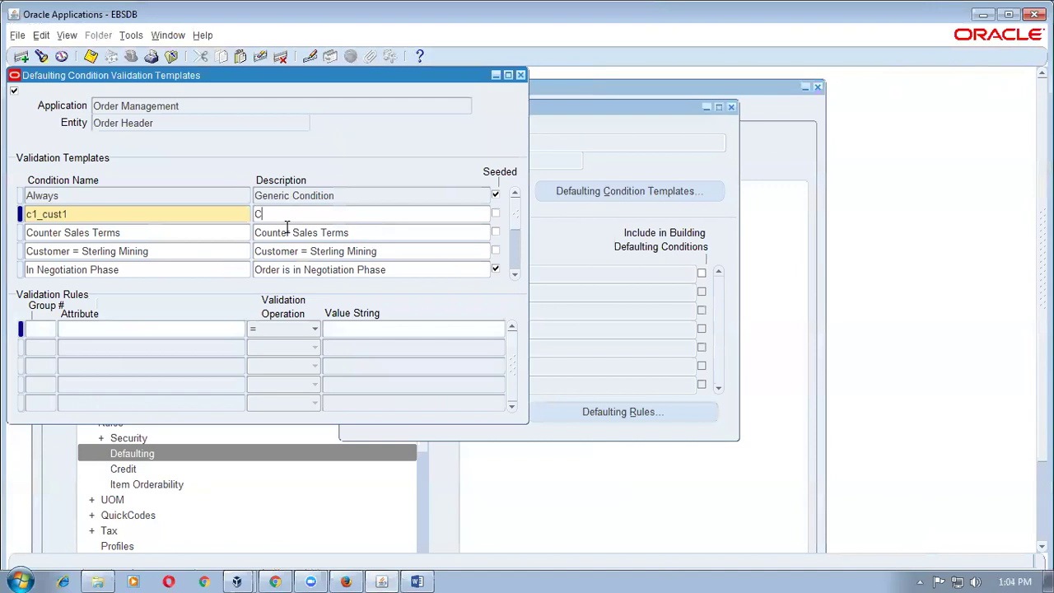
type("ust PO defaulting")
- Add a group 1 validation rule to the c1_cust1 template where Customer = c1_cust1
left_click(36, 330)
type("1")
key("Tab")
left_click(240, 329)
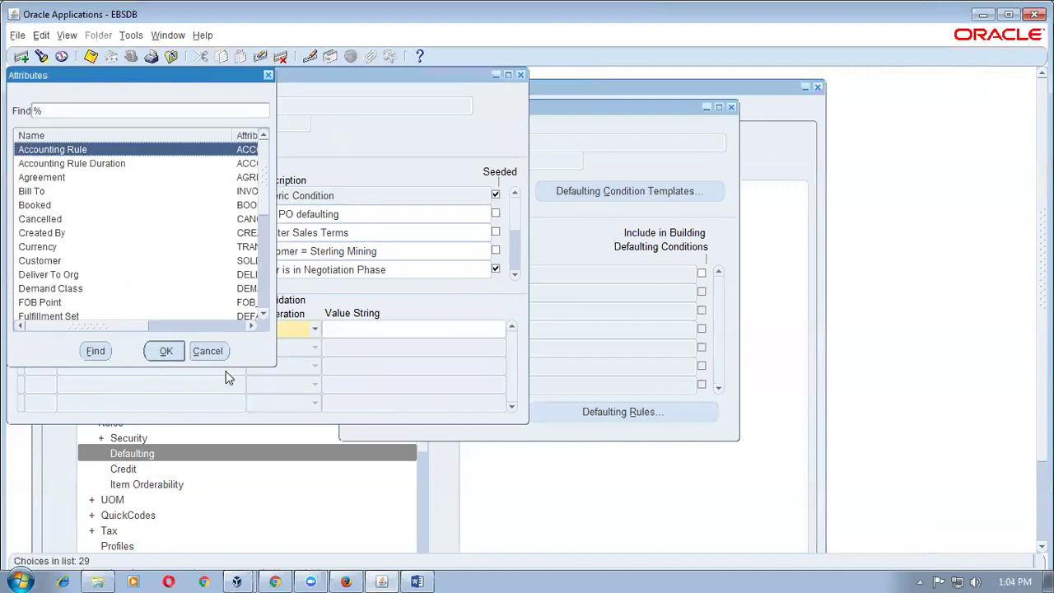
left_click(73, 261)
left_click(183, 351)
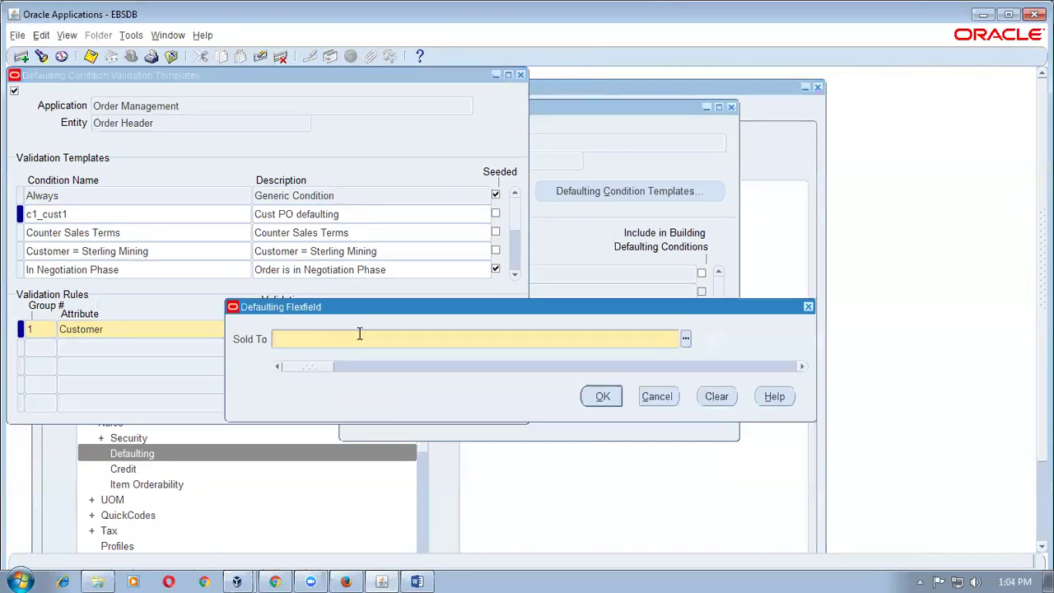
type("c12")
key("BackSpace")
key("ctrl+l")
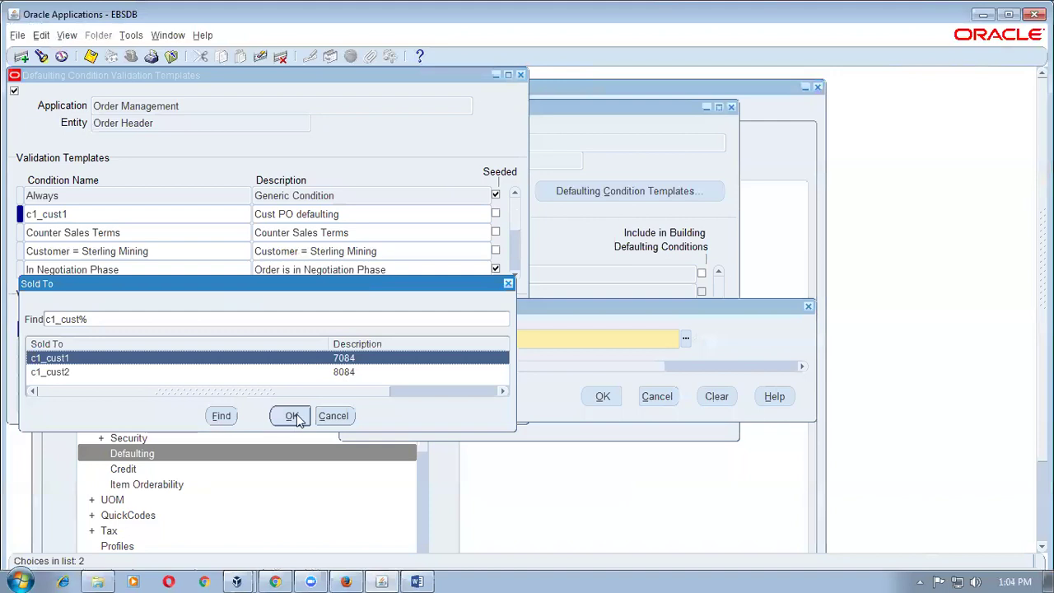
left_click(292, 414)
left_click(605, 396)
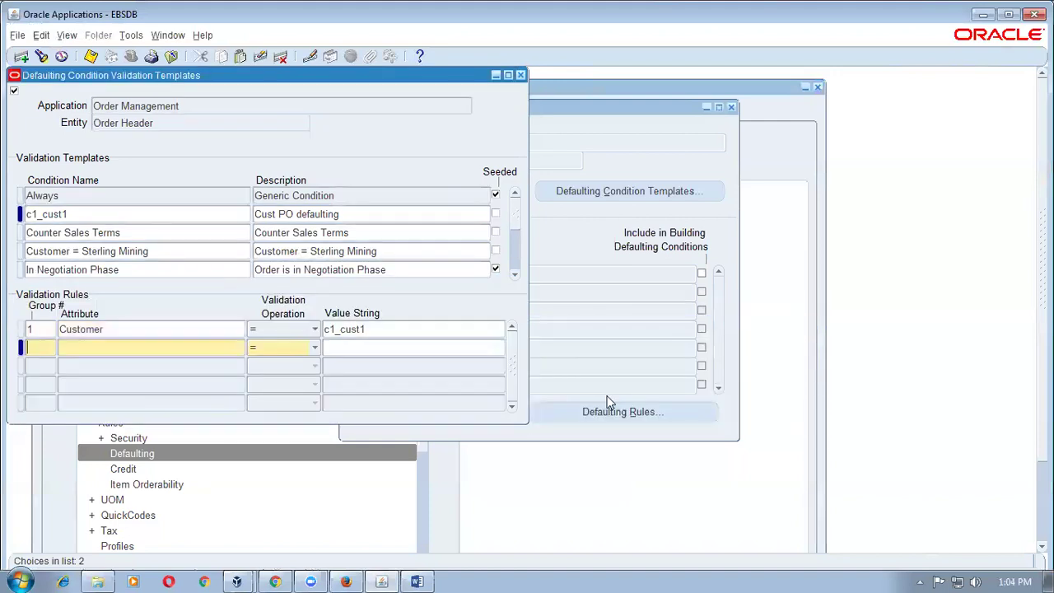
- Recheck the Sold To value of the c1_cust1 template's rule and save the template
left_click(409, 330)
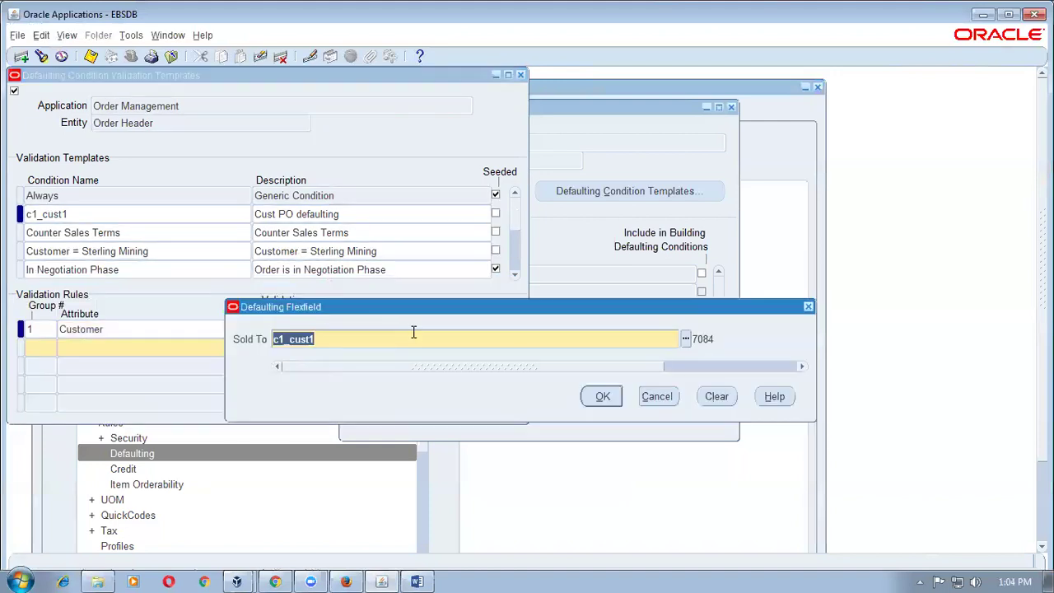
left_click(602, 395)
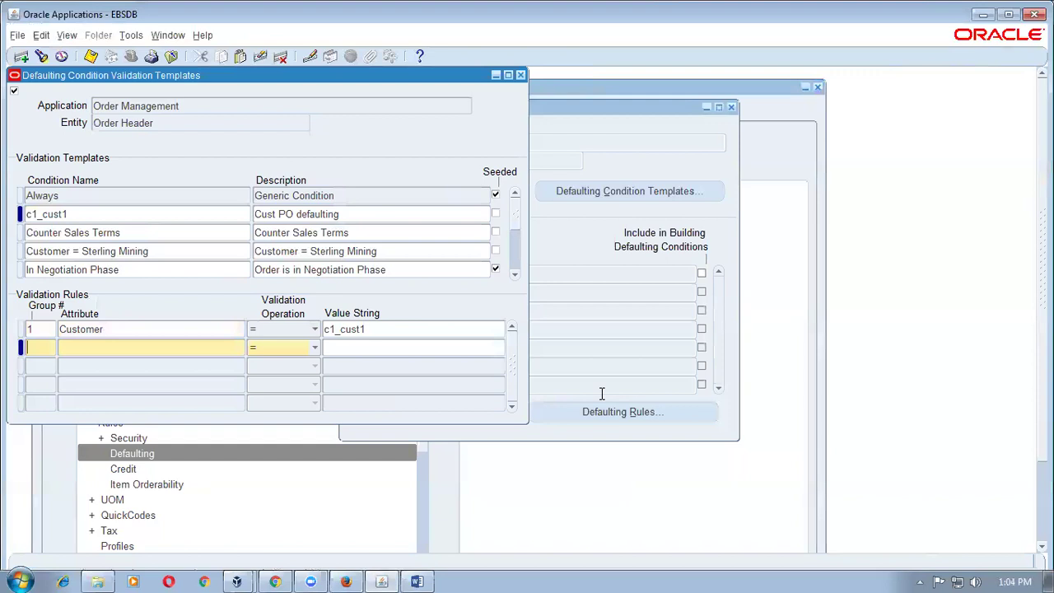
key("Up")
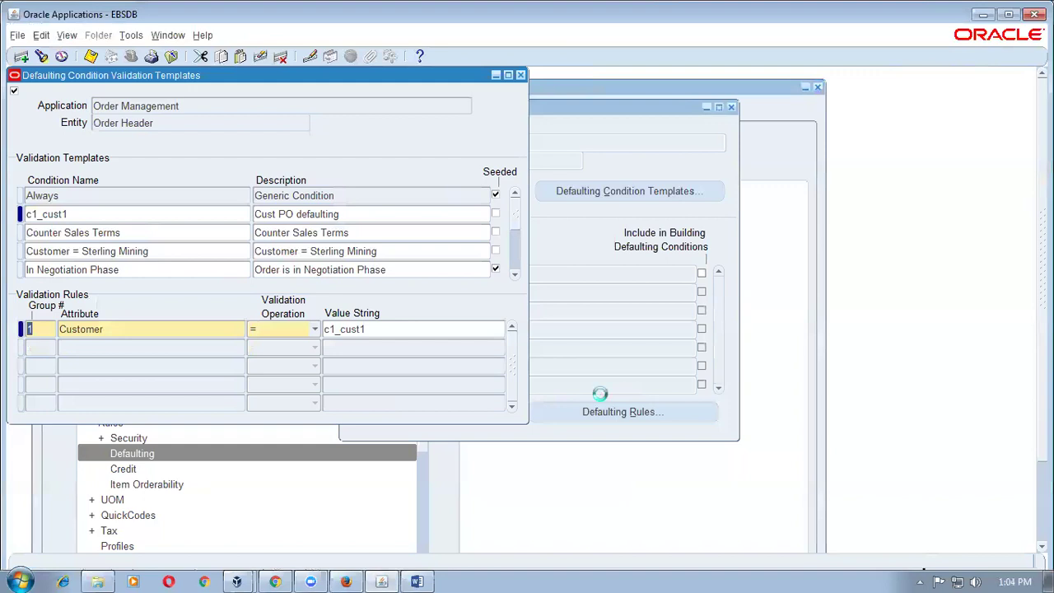
key("ctrl+s")
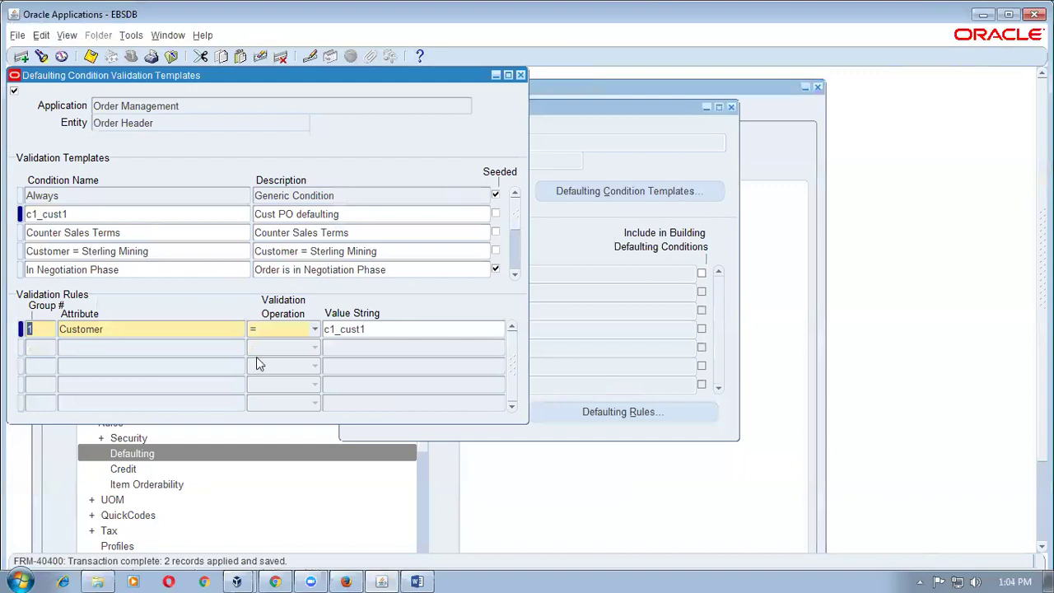
- Add a second condition template named c1_cust2 with the description "Cust PO 2 Defaulting"
left_click(100, 216)
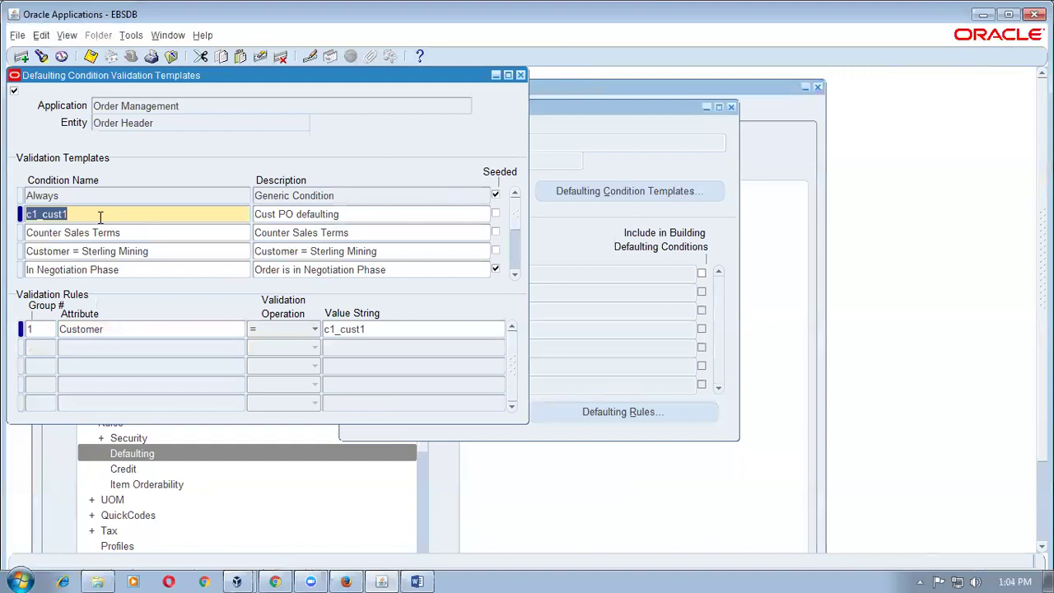
key("ctrl+Down")
type("c1_cust2")
key("Tab")
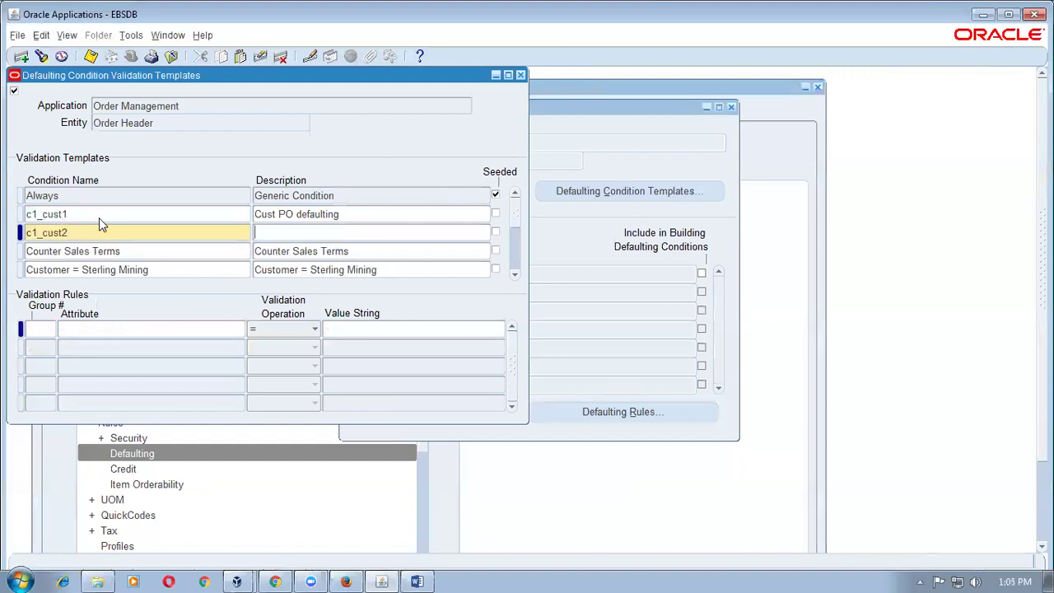
type("Cust PO 2 Defaulting")
- Add a group 1 validation rule where Customer = c1_cust2 to the c1_cust2 template, and save it
left_click(39, 328)
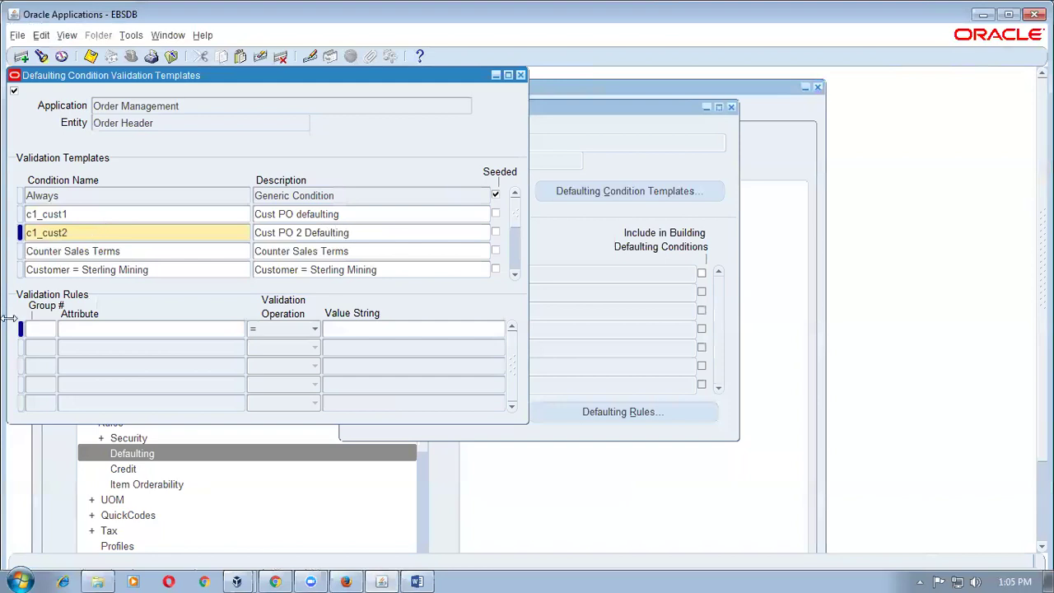
type("1")
key("Tab")
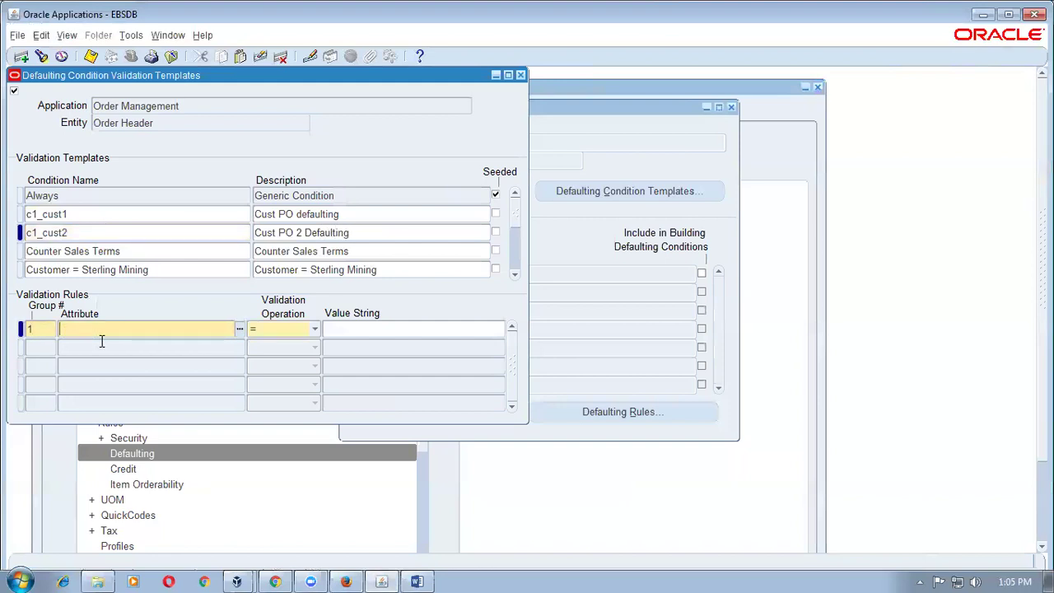
type("cus")
key("Tab")
key("Tab")
type("c1")
key("Tab")
key("Down")
key("Return")
key("Return")
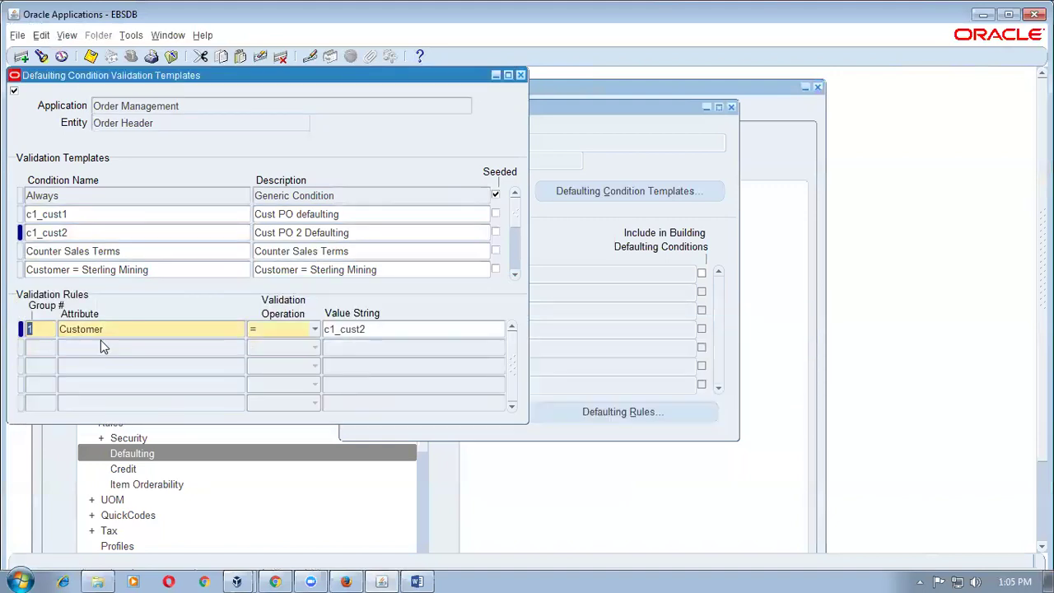
key("ctrl+s")
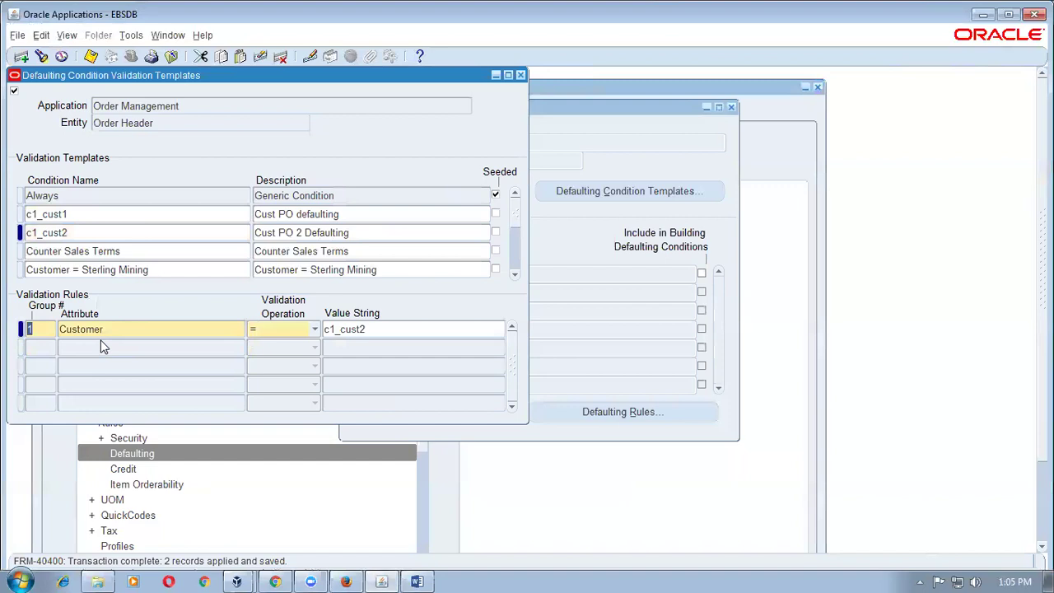
- Examine the validation rules of the existing Order Header condition templates, from Always to Order Type = Return Only from Lease, and close the templates
left_click(78, 232)
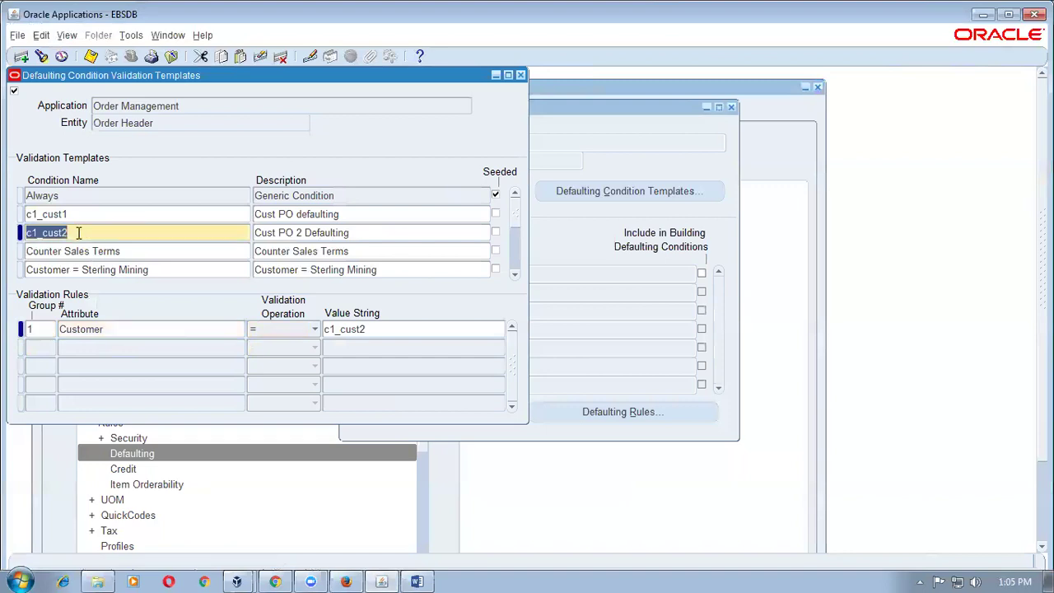
left_click(153, 254)
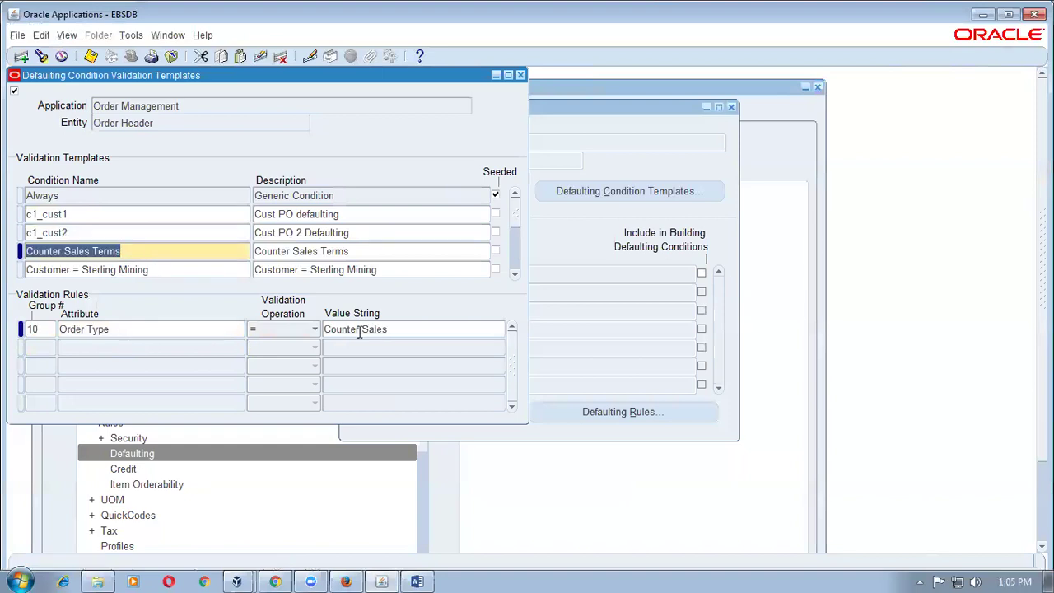
left_click(155, 274)
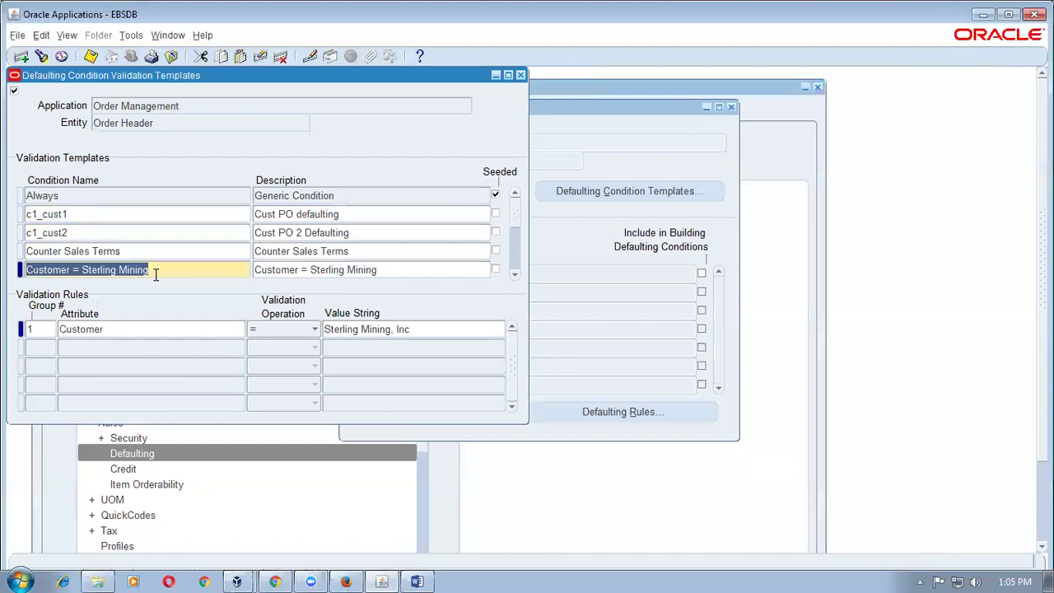
left_click(513, 276)
left_click(513, 276)
left_click(513, 277)
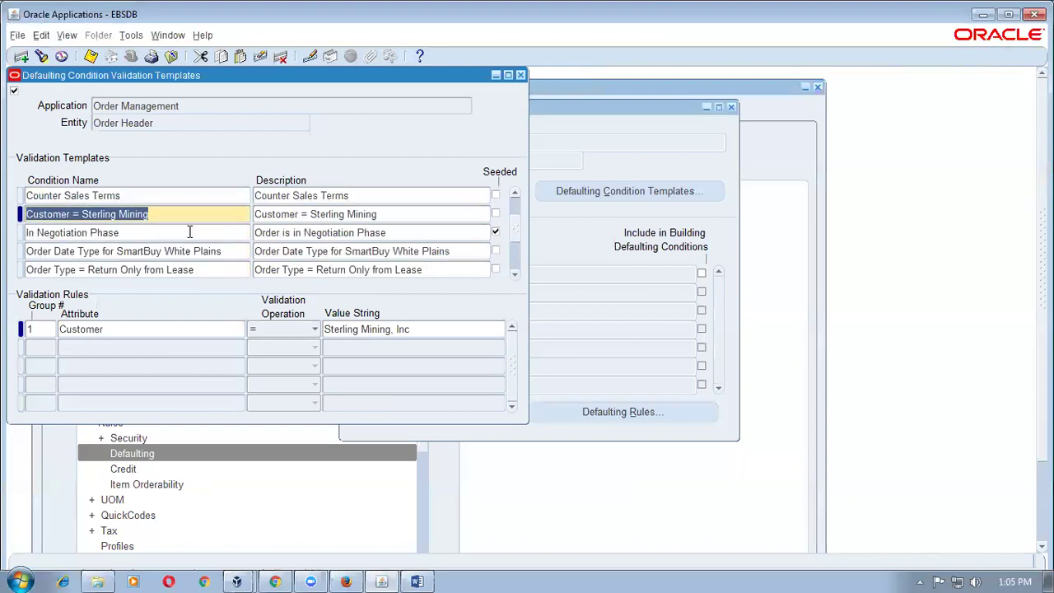
left_click(189, 233)
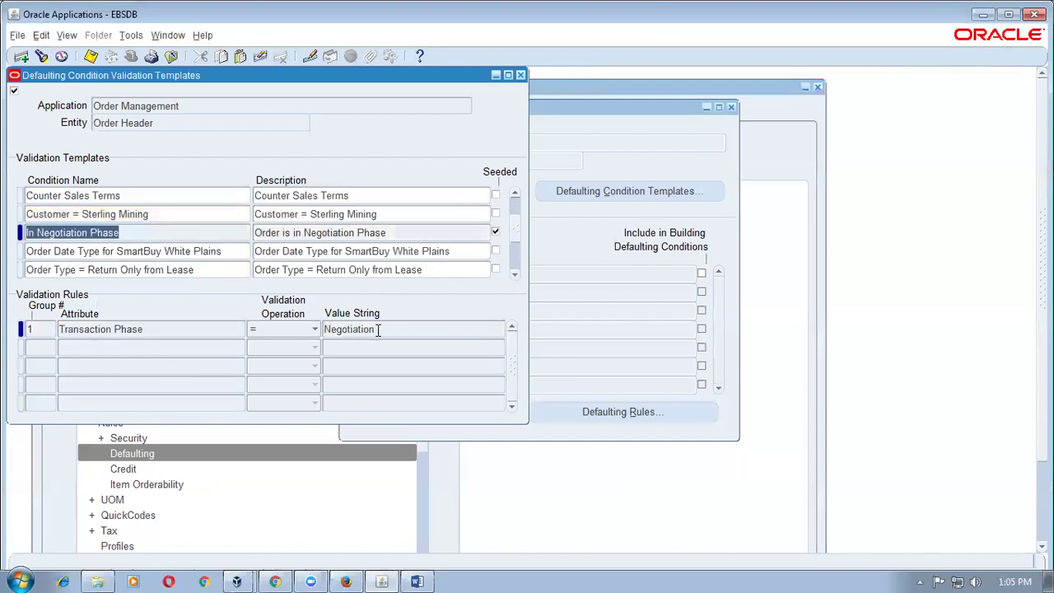
left_click(159, 252)
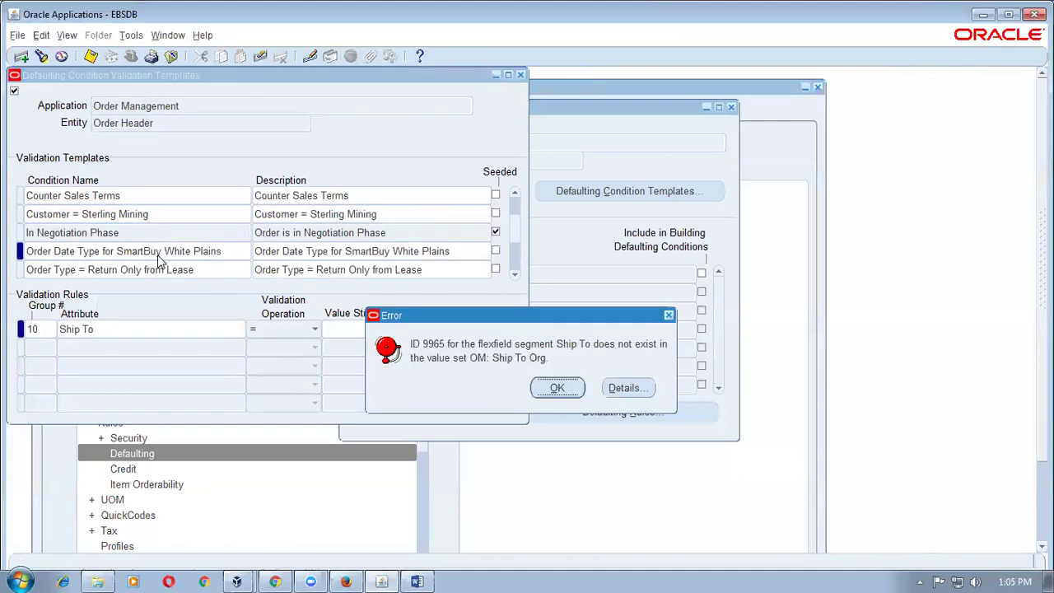
left_click(551, 388)
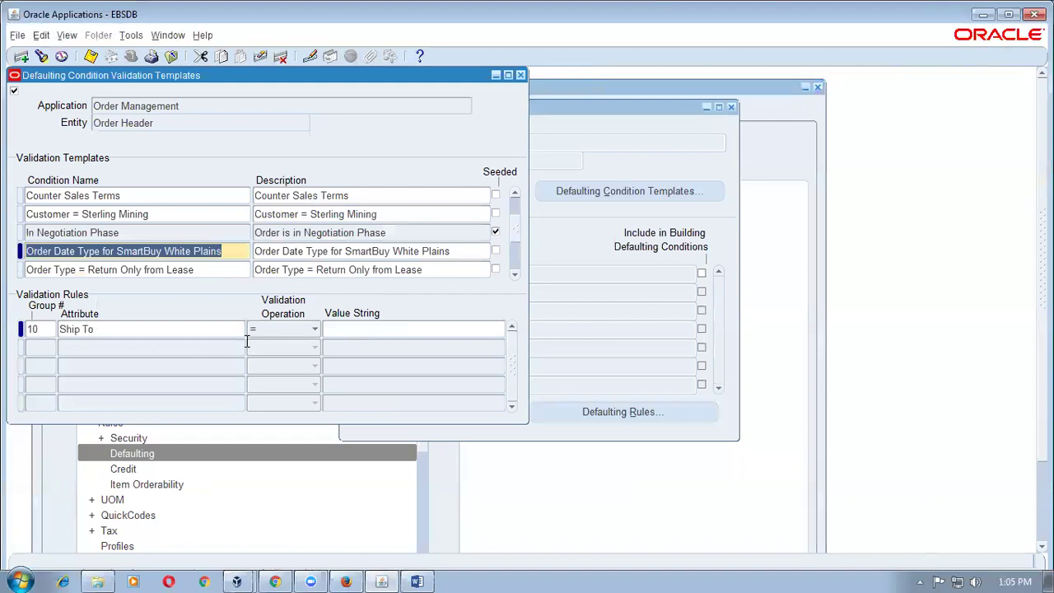
left_click(197, 270)
left_click_drag(513, 252, 512, 204)
left_click(64, 197)
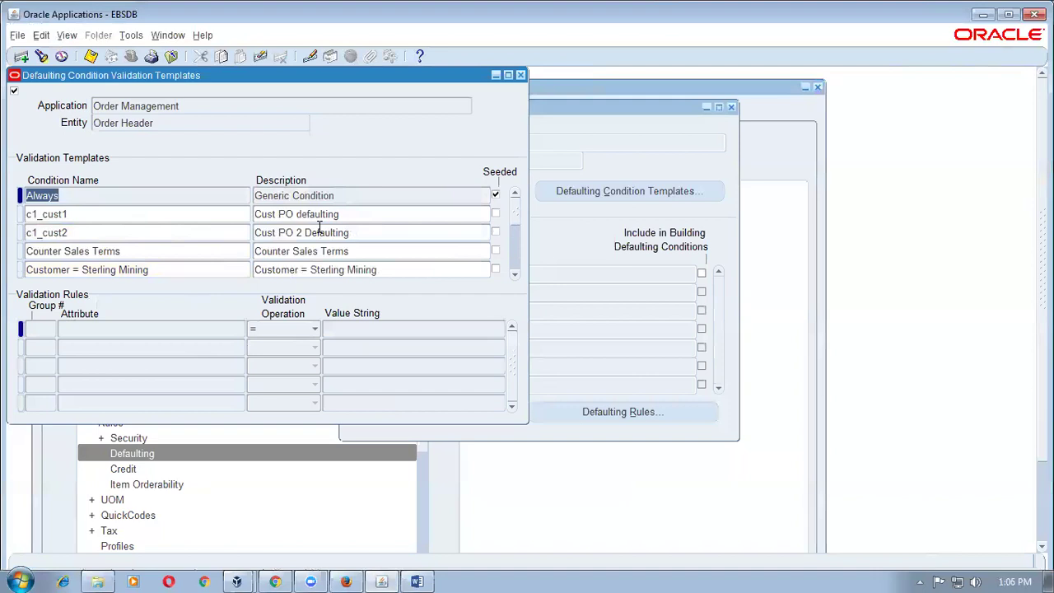
left_click(519, 76)
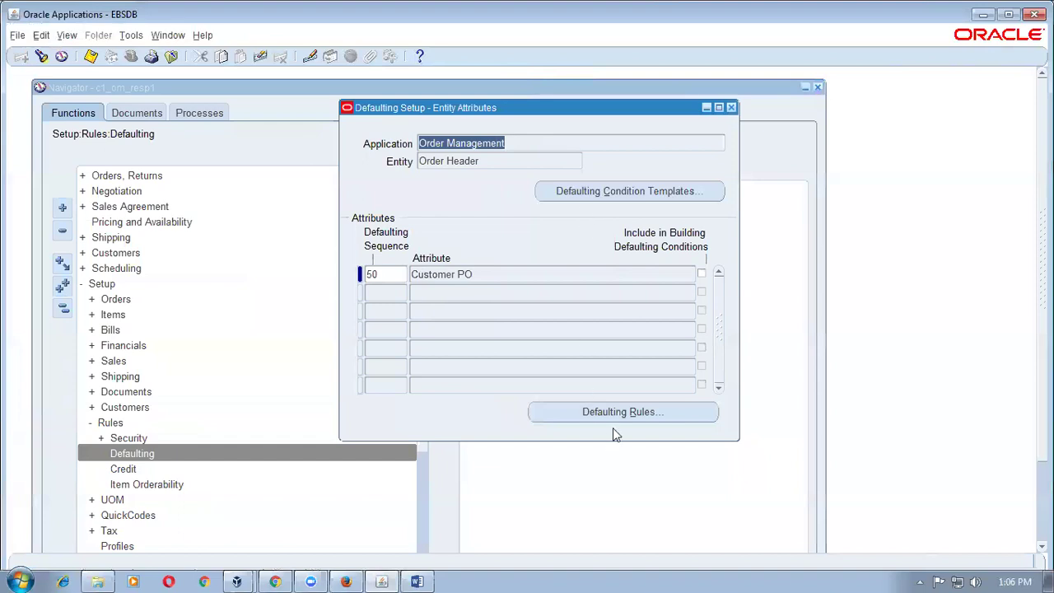
- Open the defaulting rules of the Customer PO attribute and inspect the source of the Always condition without changing it
left_click(496, 273)
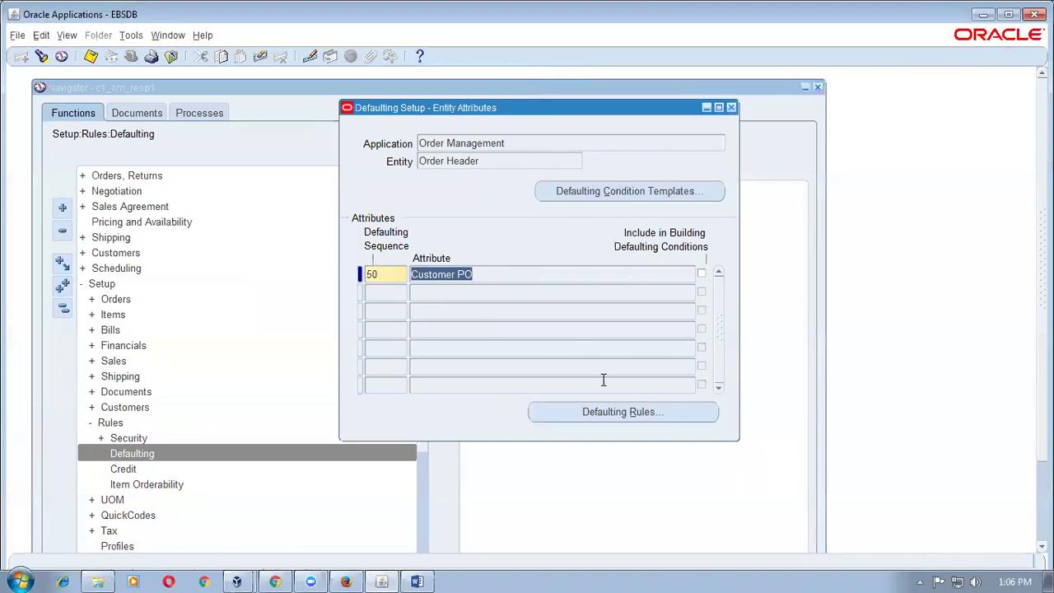
left_click(659, 419)
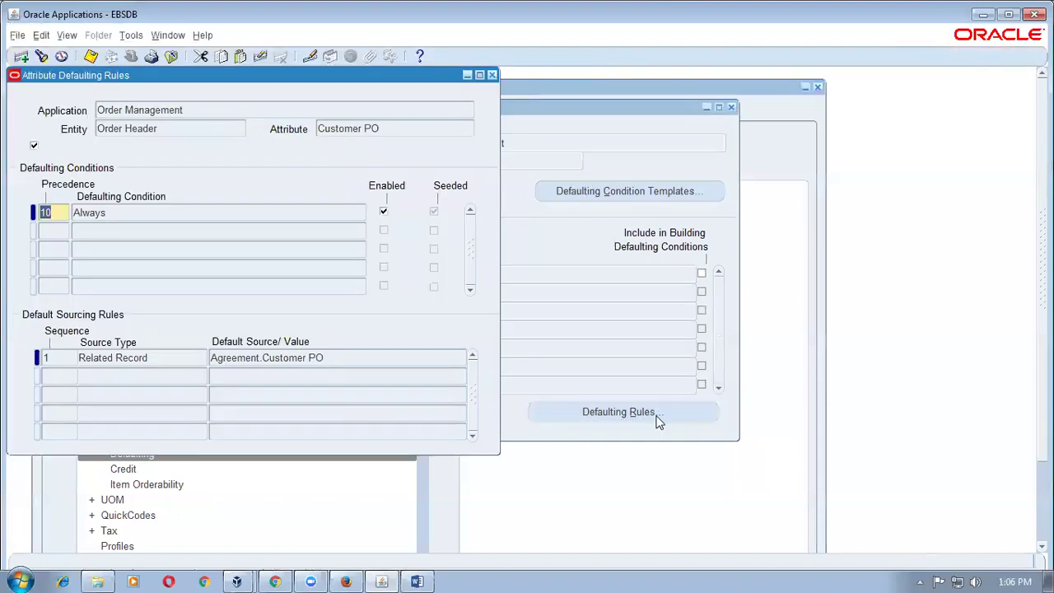
key("Tab")
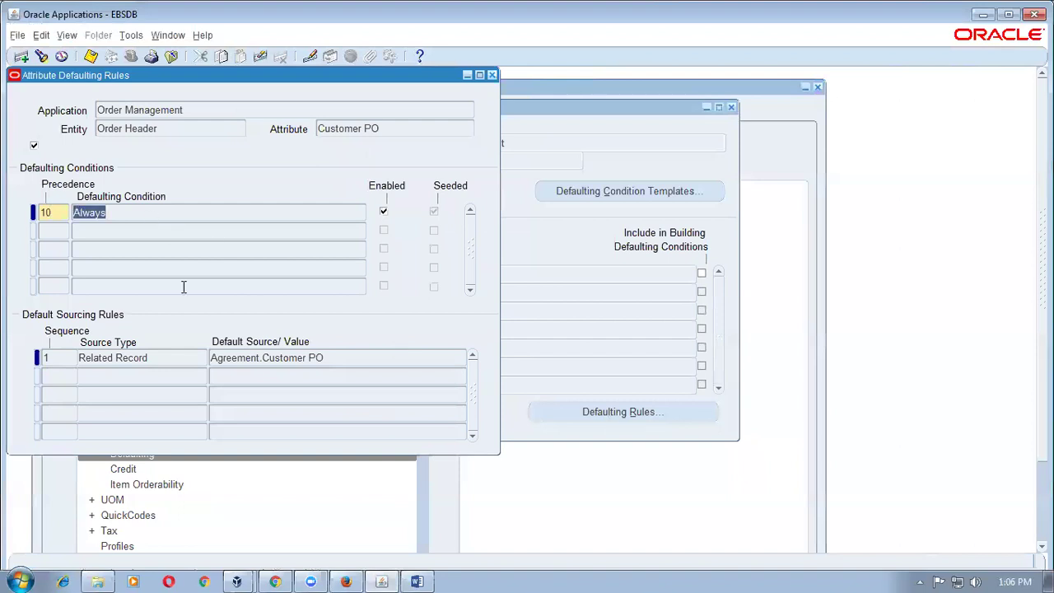
left_click(302, 361)
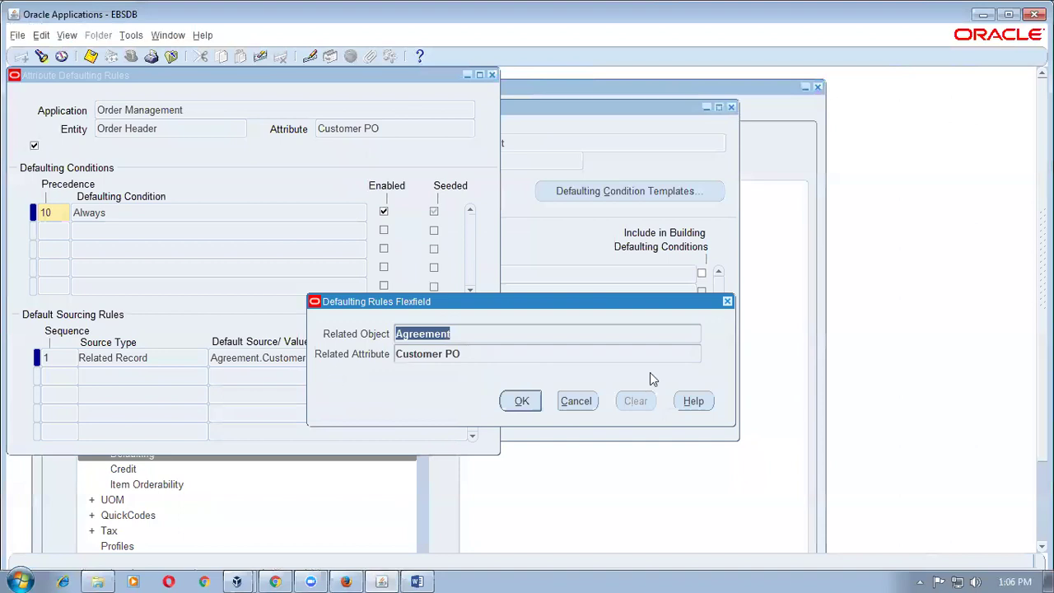
left_click(574, 402)
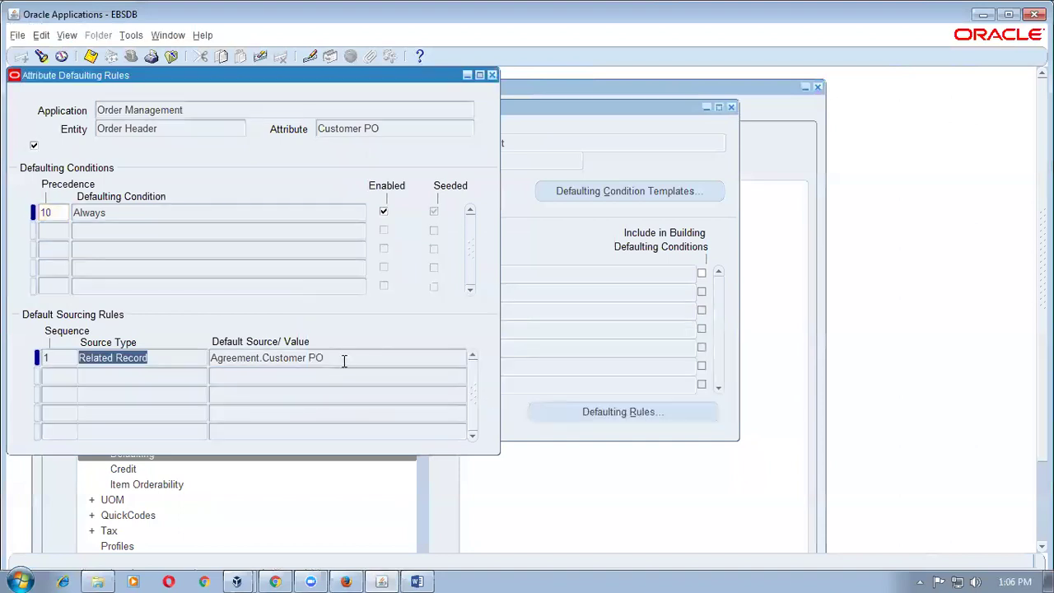
- Add the defaulting condition c1_cust1 with precedence 20 to the Customer PO attribute
left_click(51, 228)
type("20")
key("Tab")
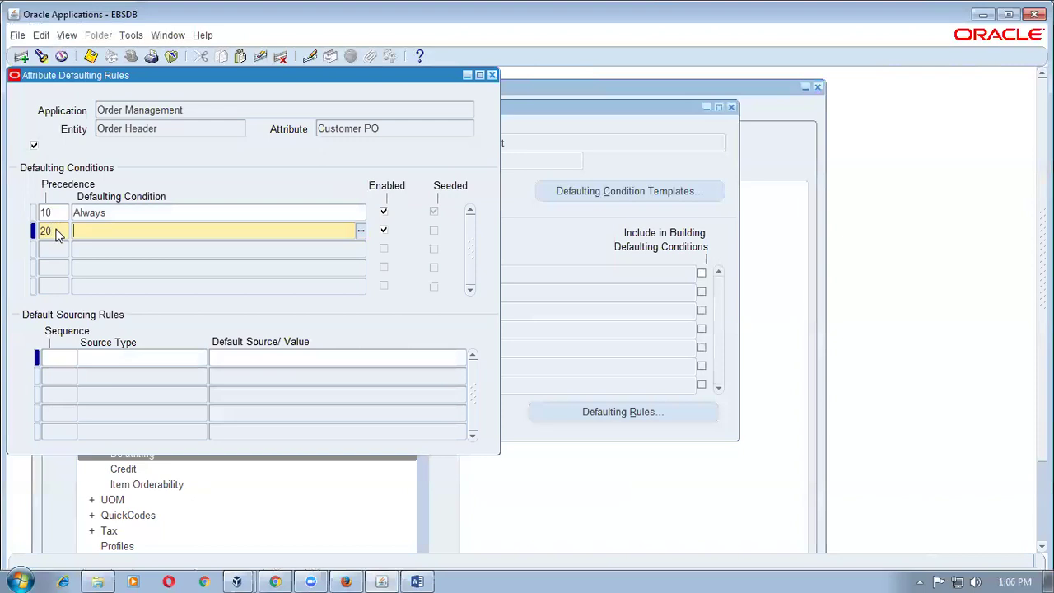
type("c1")
key("Tab")
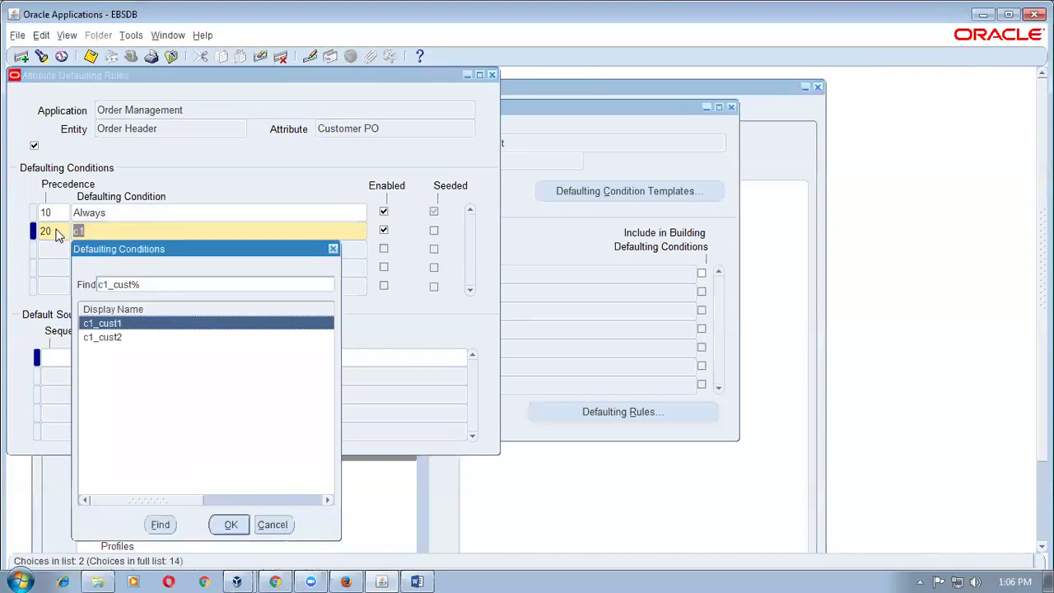
key("Return")
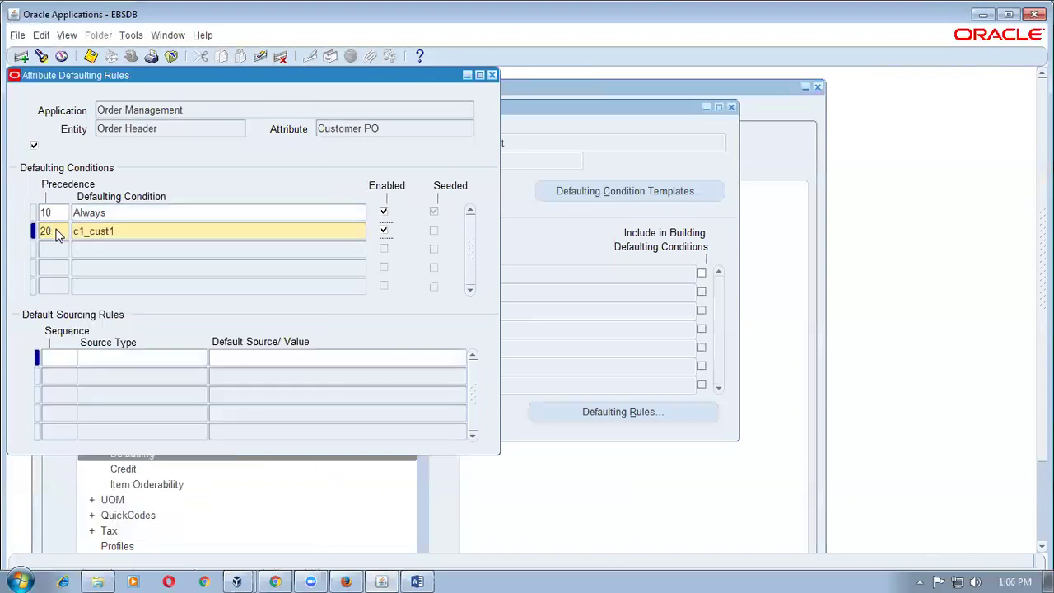
double_click(121, 232)
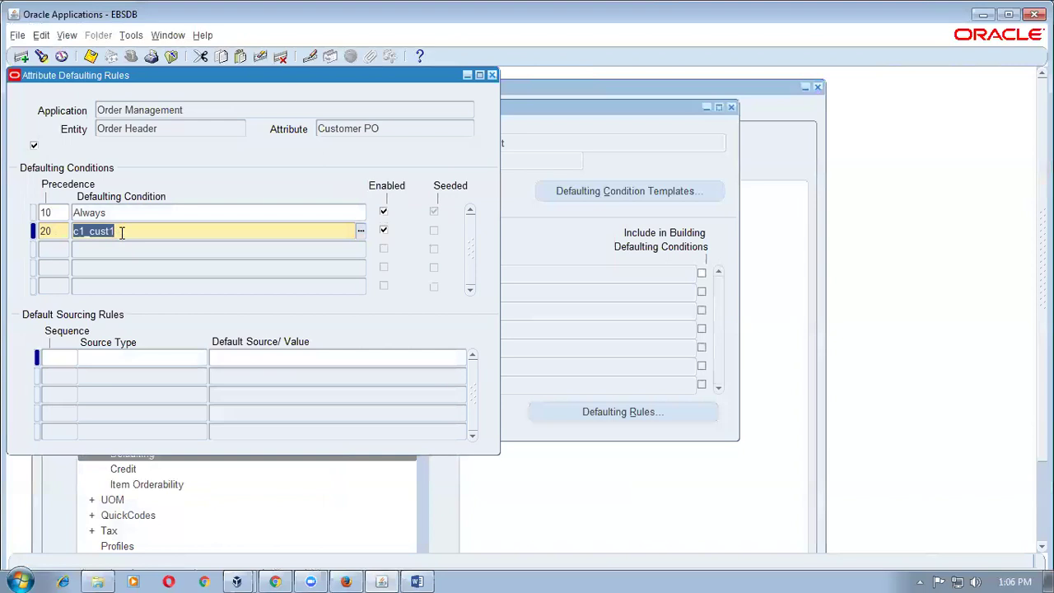
- Add a sequence 1 sourcing rule to the c1_cust1 condition with source type Constant Value and Customer PO c1_cust1_, and save it
left_click(55, 362)
type("1")
key("Tab")
left_click(201, 360)
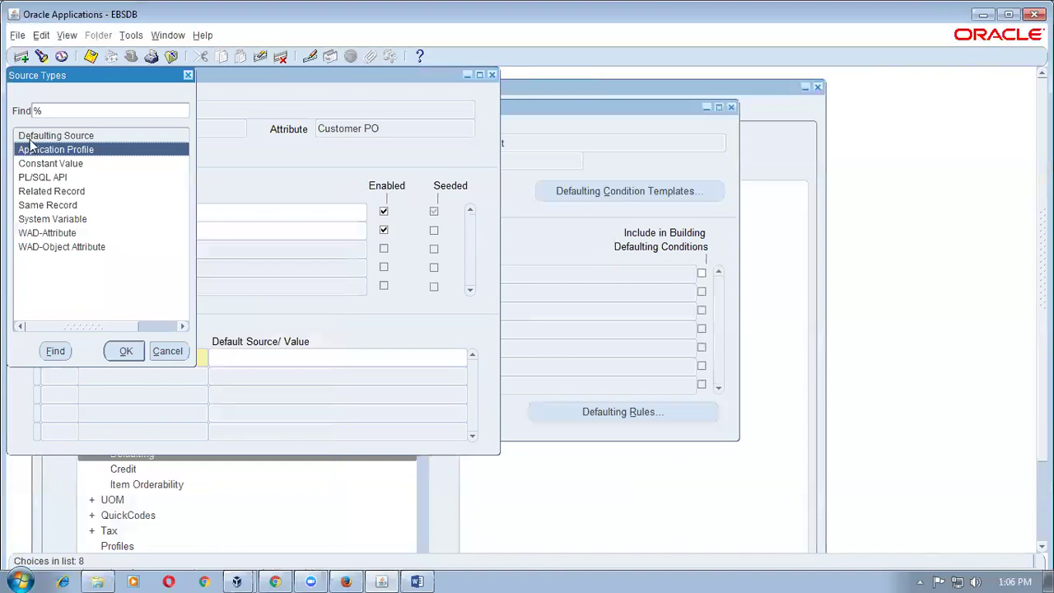
left_click(54, 164)
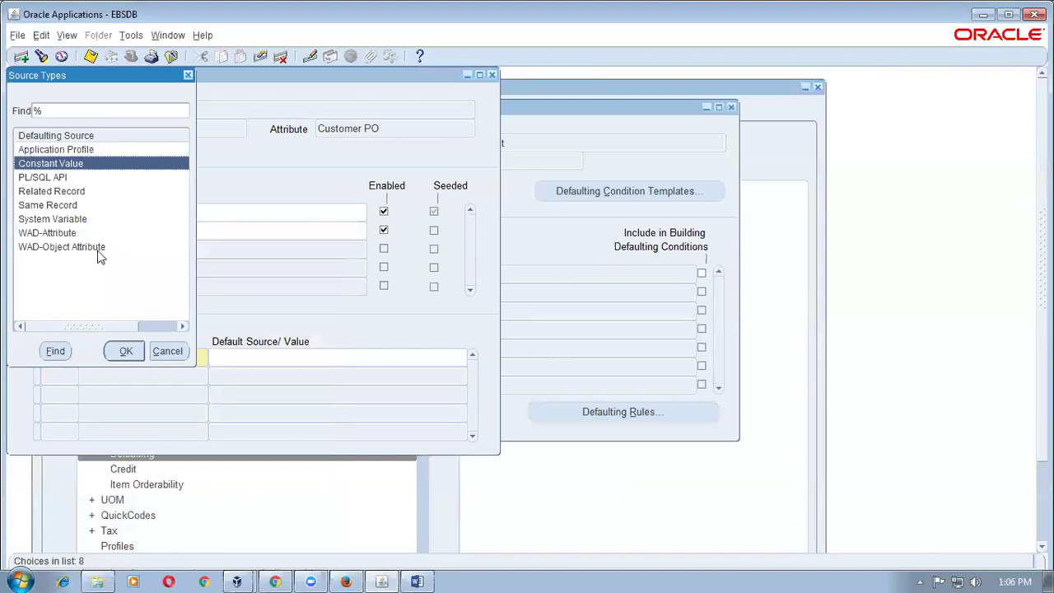
left_click(125, 351)
type("c1")
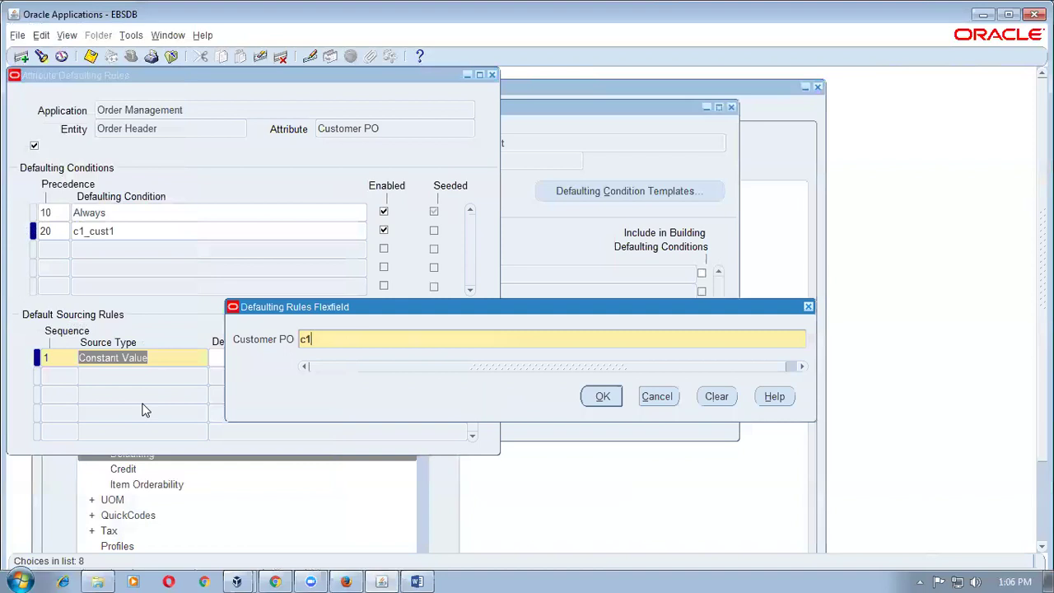
type("_cust1_")
left_click(603, 399)
left_click(184, 356)
key("ctrl+s")
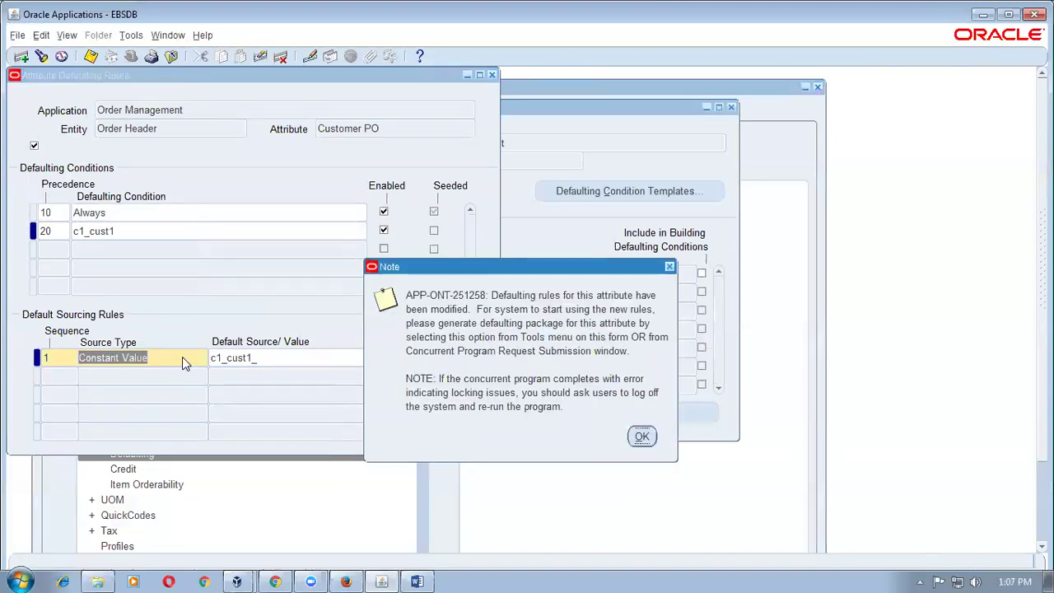
left_click(656, 439)
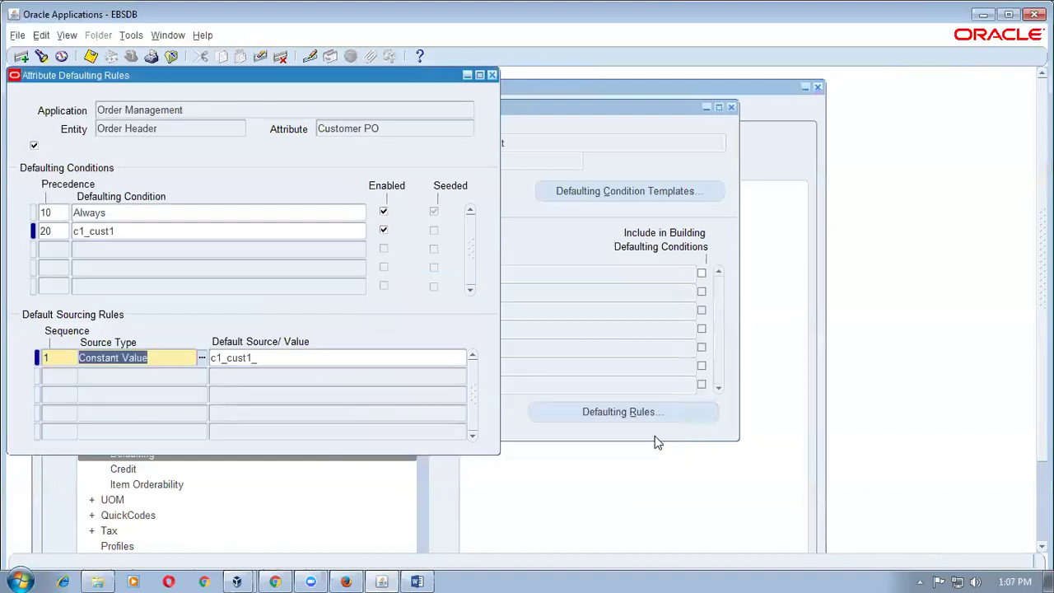
- Add the defaulting condition c1_cust2 with precedence 30 to the Customer PO attribute
left_click(58, 254)
type("30")
key("Tab")
type("c1")
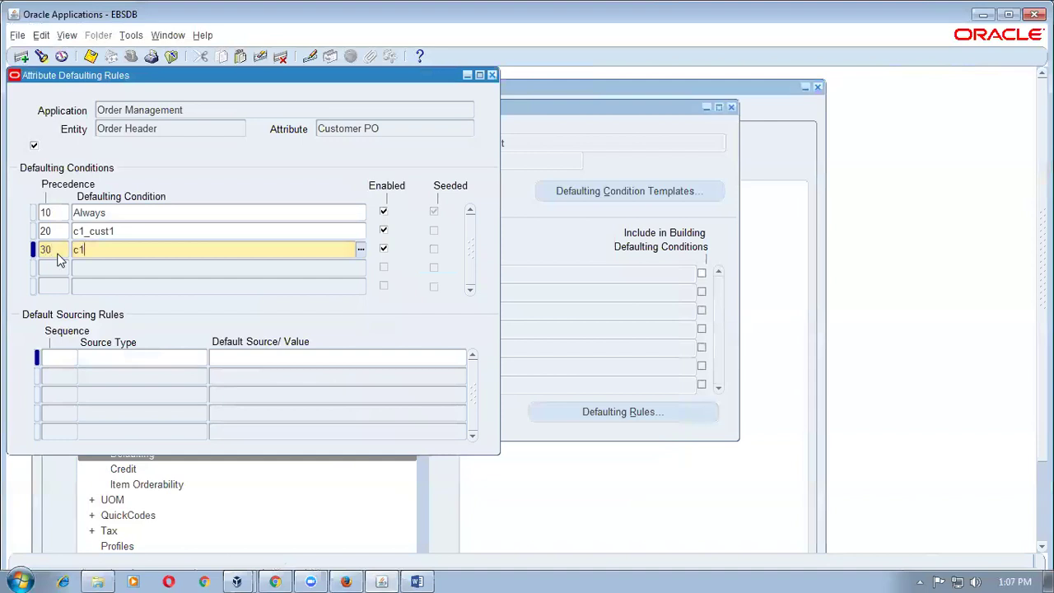
key("Tab")
key("Down")
key("Return")
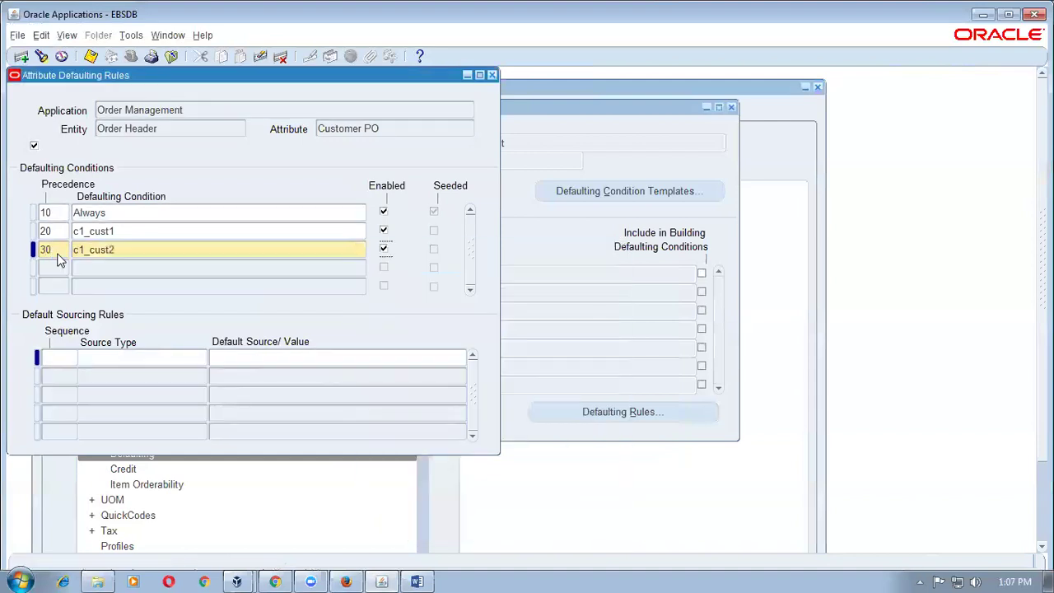
left_click(131, 248)
- Add a sequence 1 sourcing rule to the c1_cust2 condition with source type Constant Value and Customer PO c1_cust2_, and save it
left_click(59, 355)
type("1")
key("Tab")
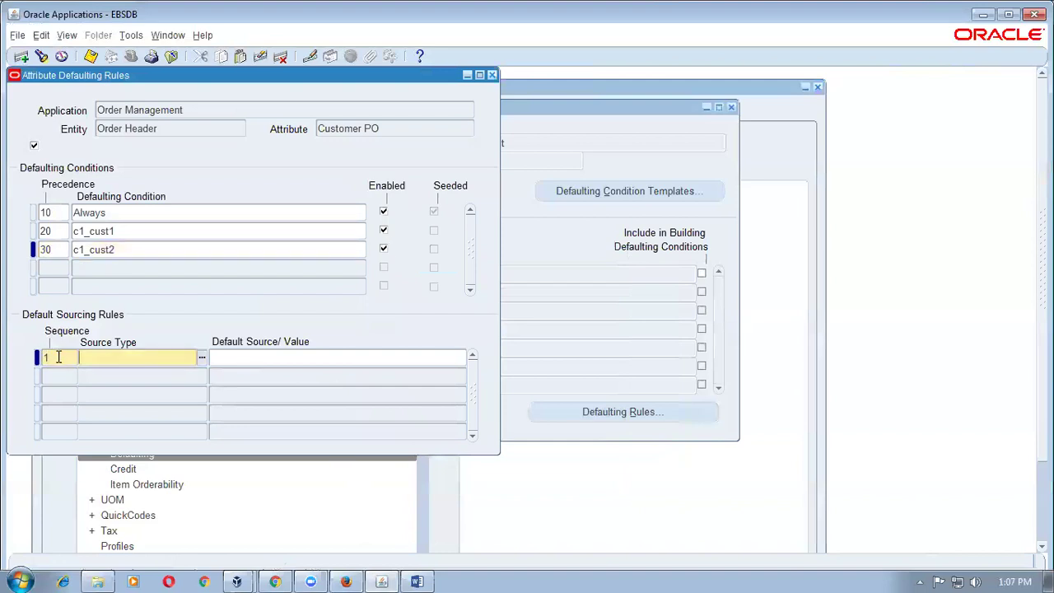
key("ctrl+l")
key("Down")
key("Return")
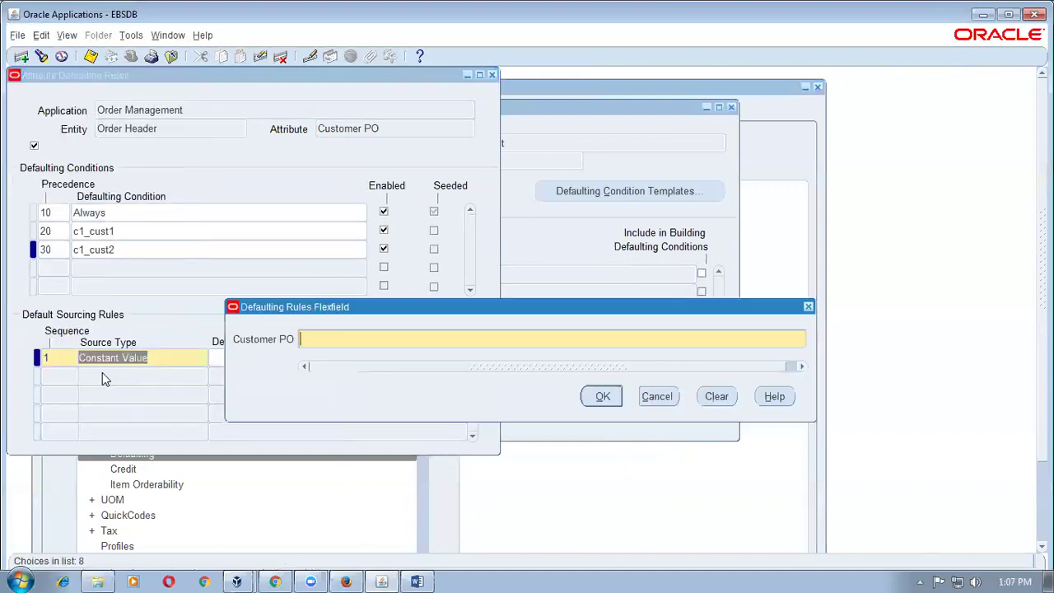
type("c1_cust2")
left_click(594, 393)
left_click(284, 356)
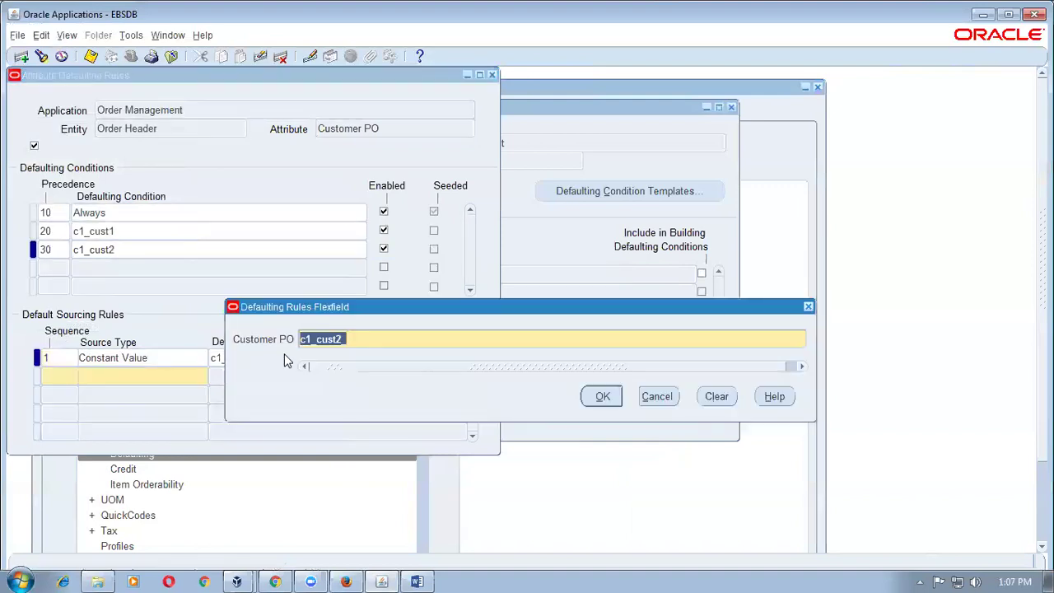
key("Return")
key("ctrl+s")
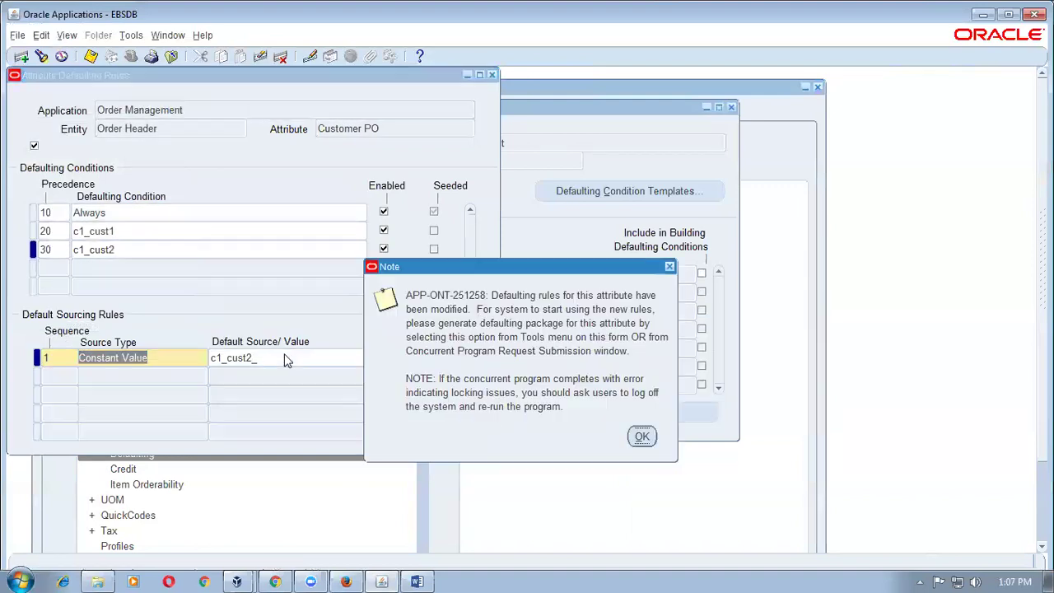
left_click(642, 437)
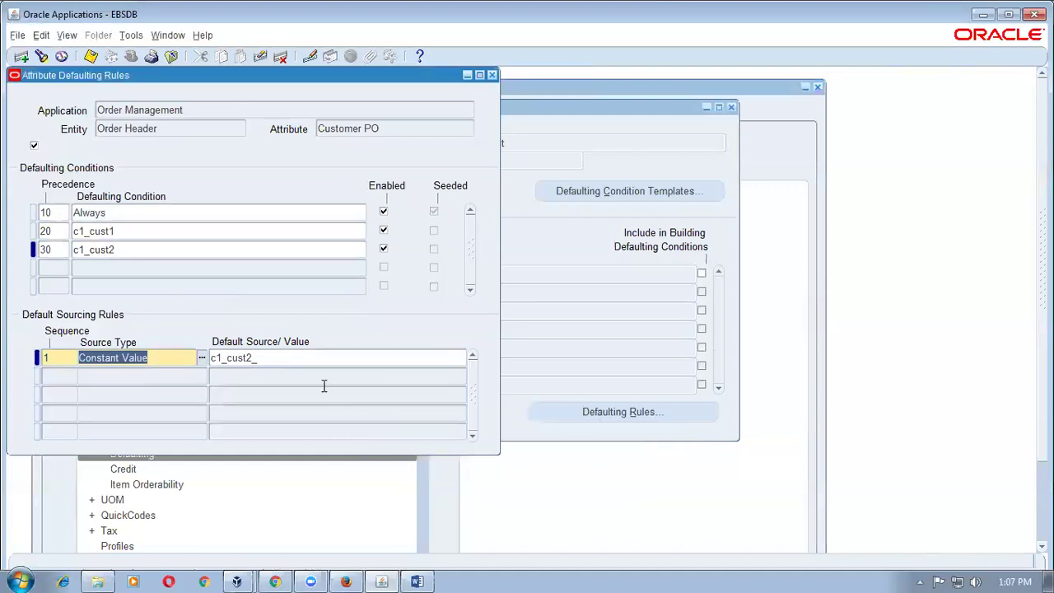
- Review the default source values of the c1_cust1 and c1_cust2 conditions
left_click(149, 231)
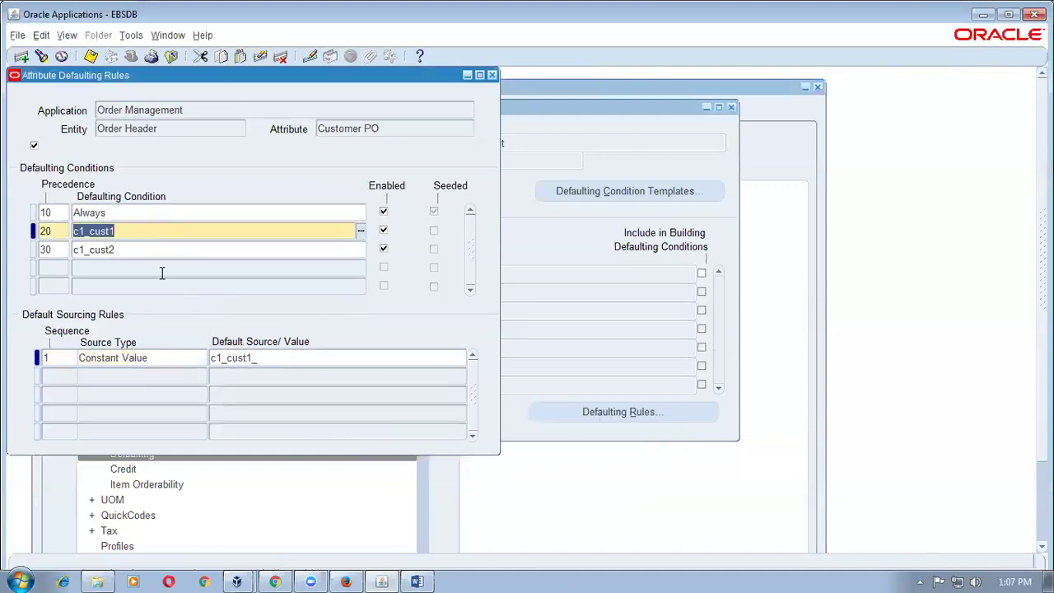
left_click(146, 248)
left_click(272, 358)
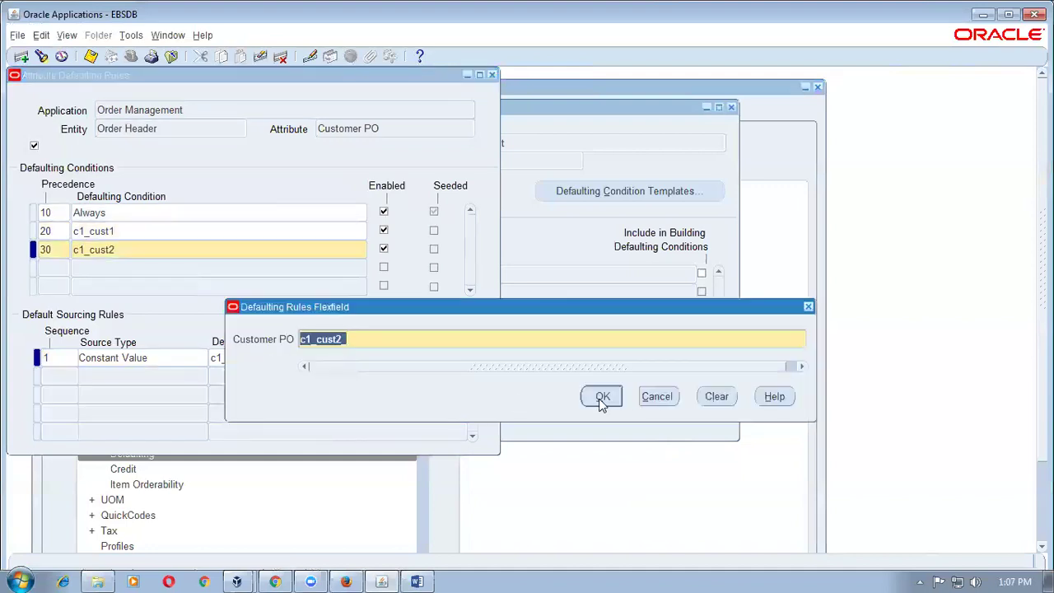
left_click(600, 397)
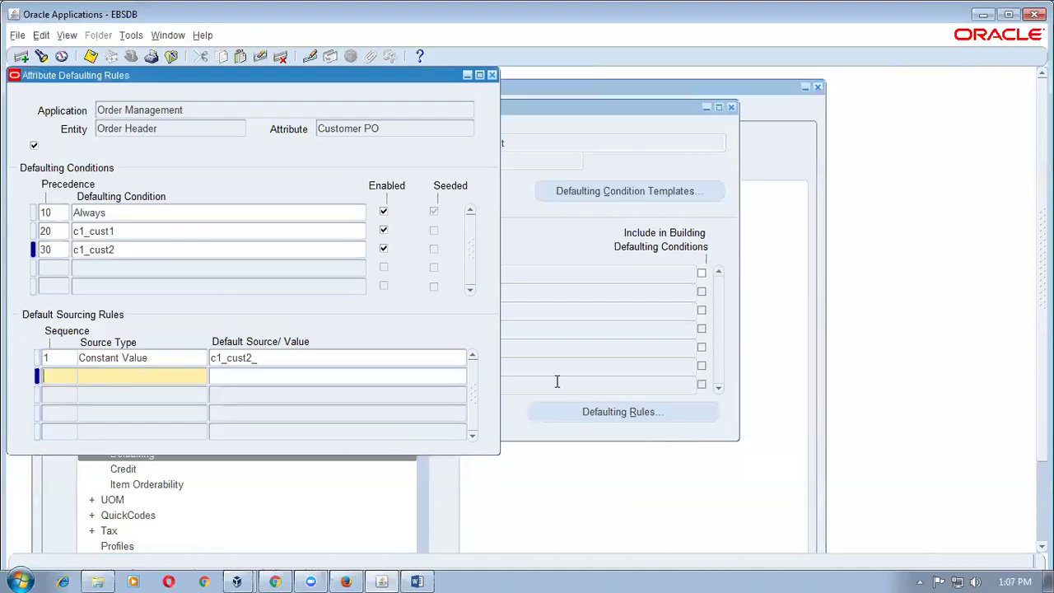
- Generate the defaulting handler package for the Order Header Customer PO attribute and acknowledge the submission note
left_click(172, 249)
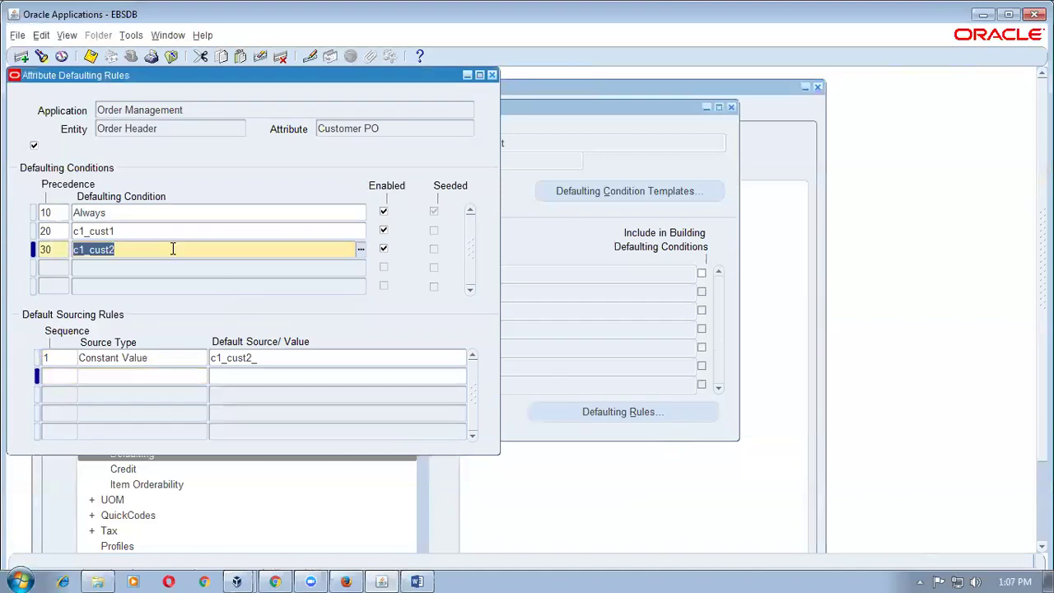
left_click(128, 37)
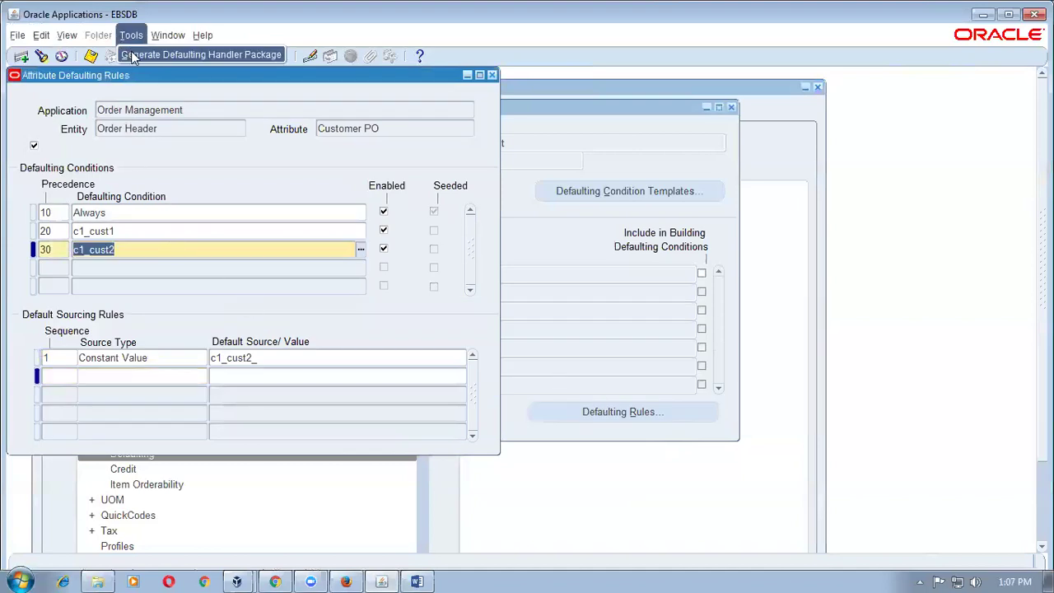
left_click(131, 55)
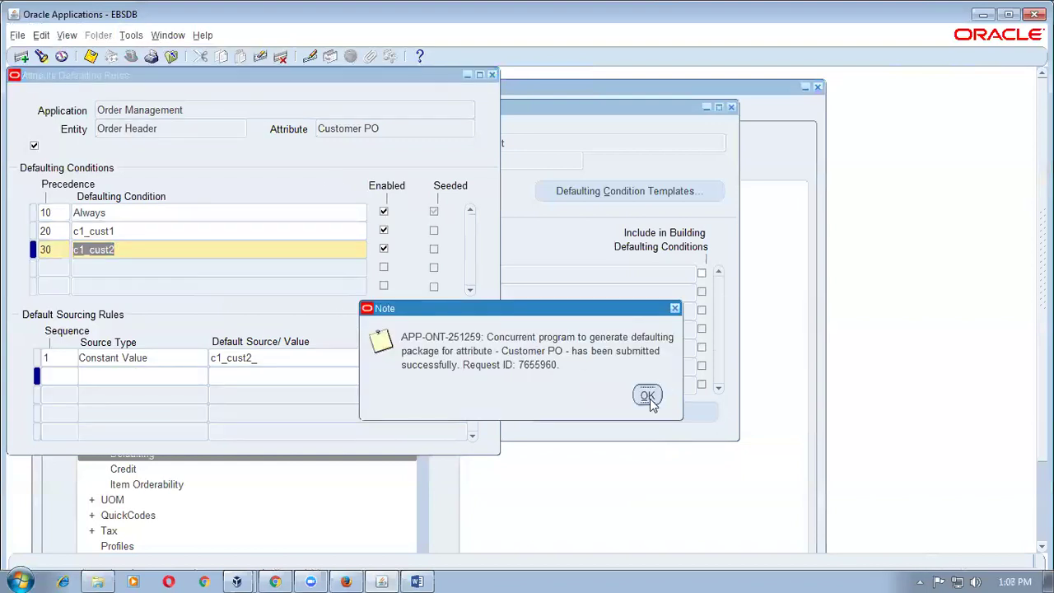
left_click(646, 395)
- Check the phase and status of the Defaulting Generator request in the concurrent requests list
key("alt+v")
key("q")
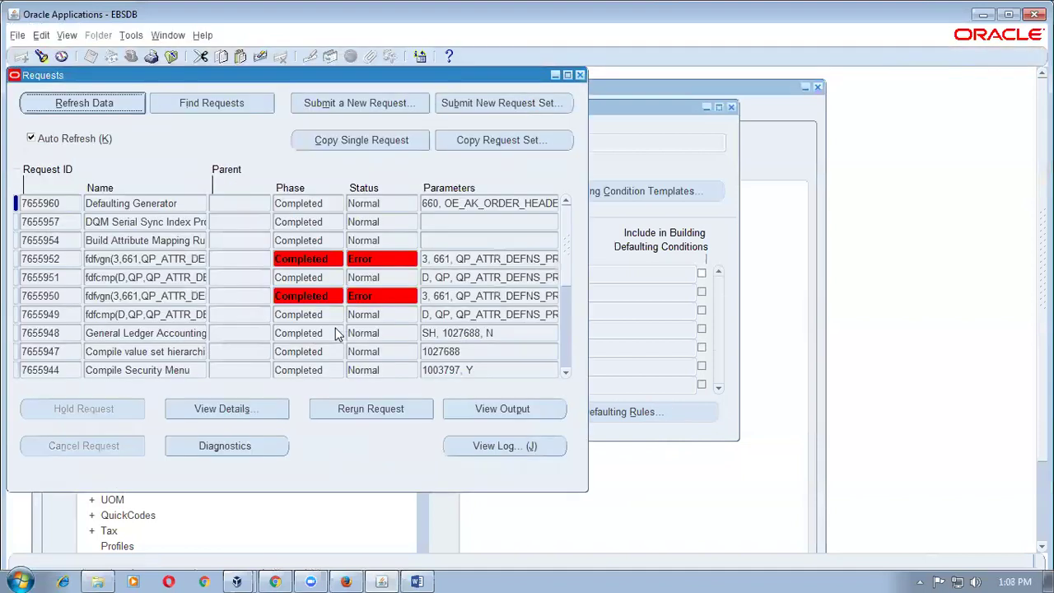
left_click(177, 204)
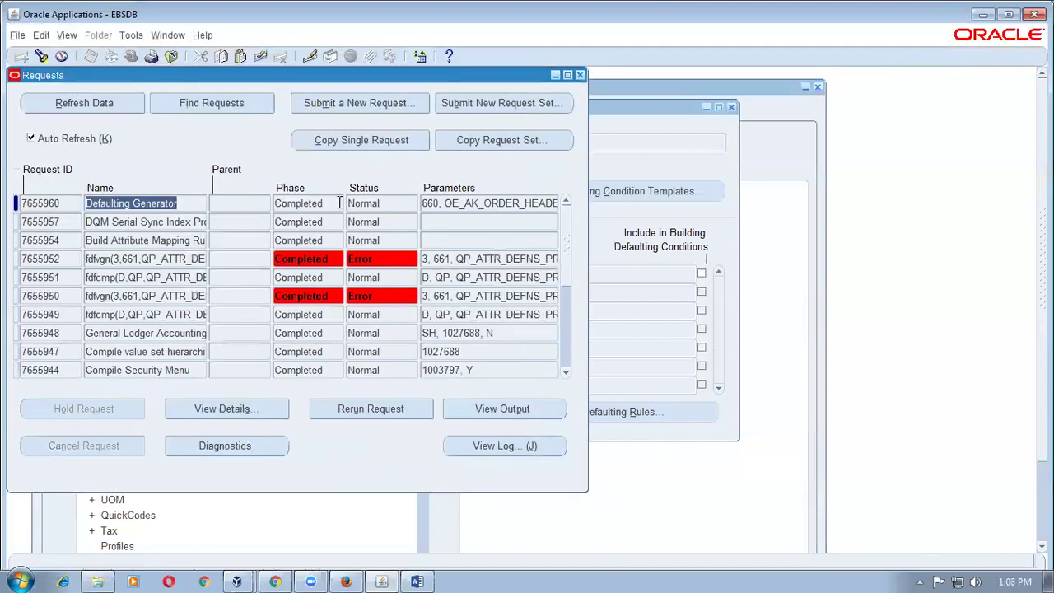
left_click(579, 76)
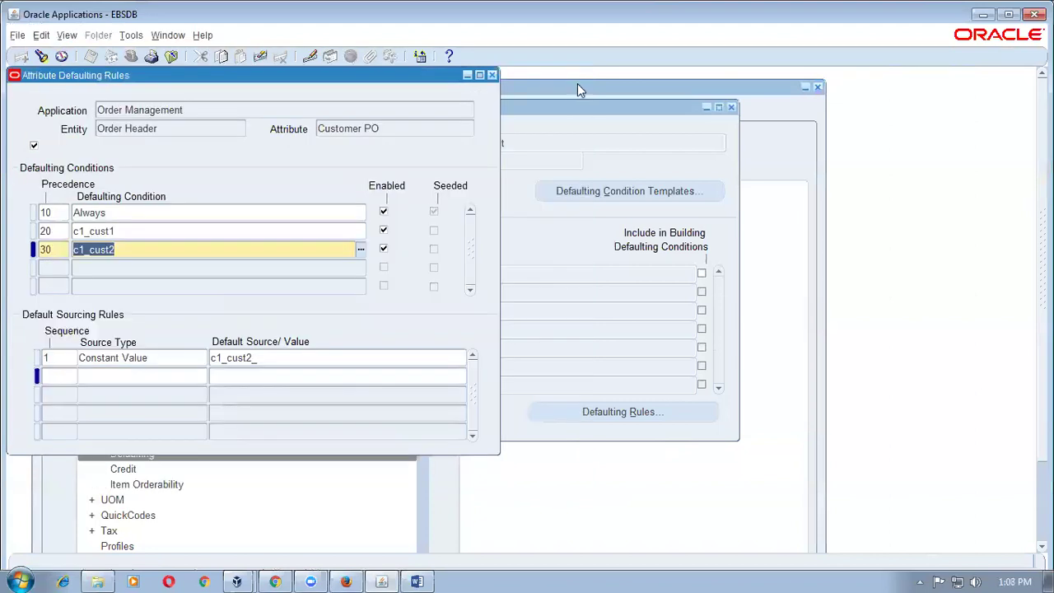
- Close the defaulting rules and setup forms and open a new Sales Orders form
left_click(492, 76)
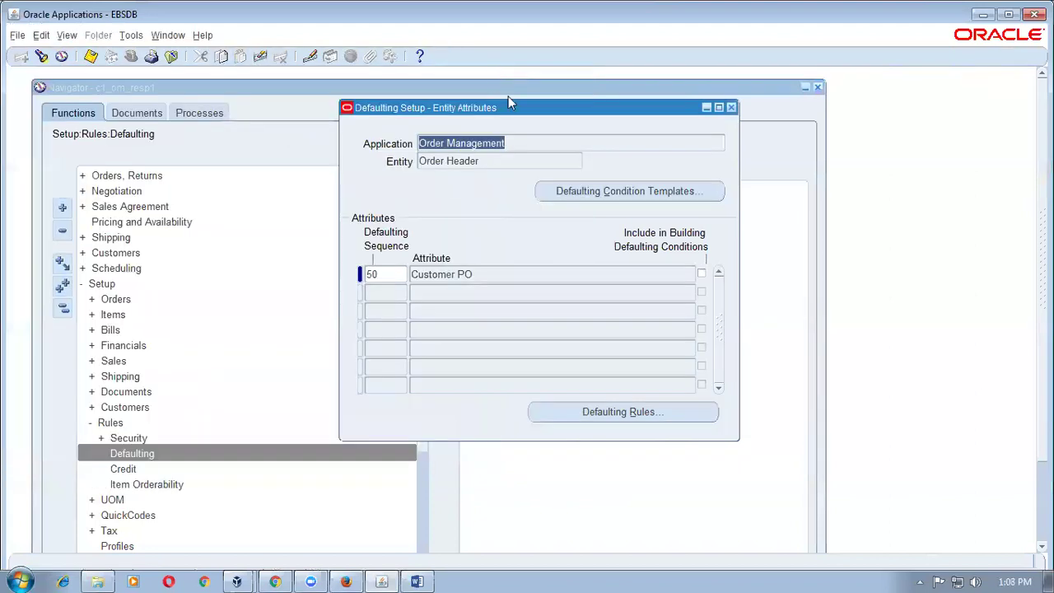
left_click(731, 107)
left_click(63, 307)
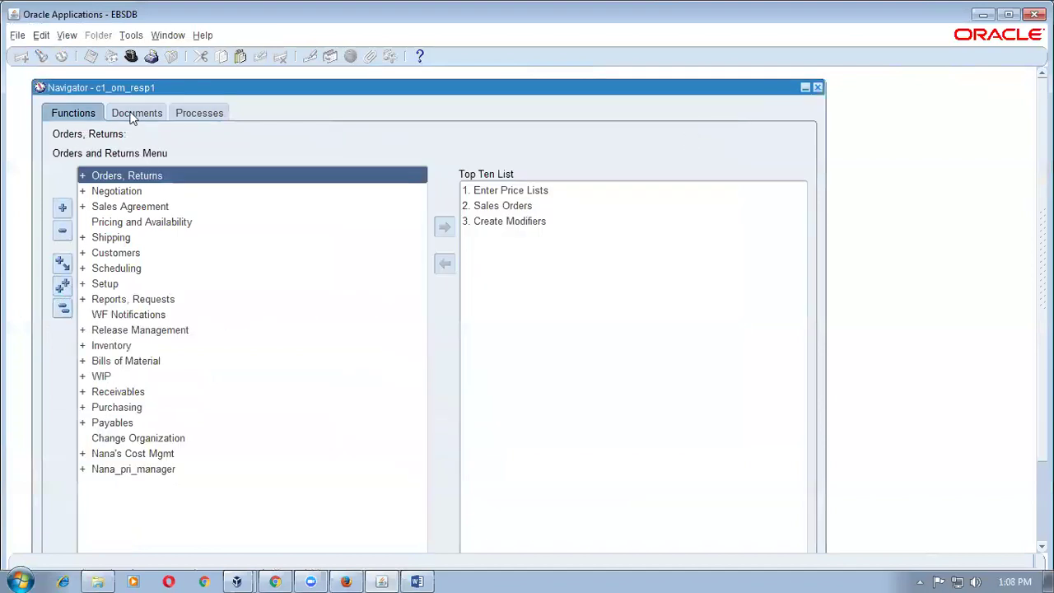
left_click(131, 35)
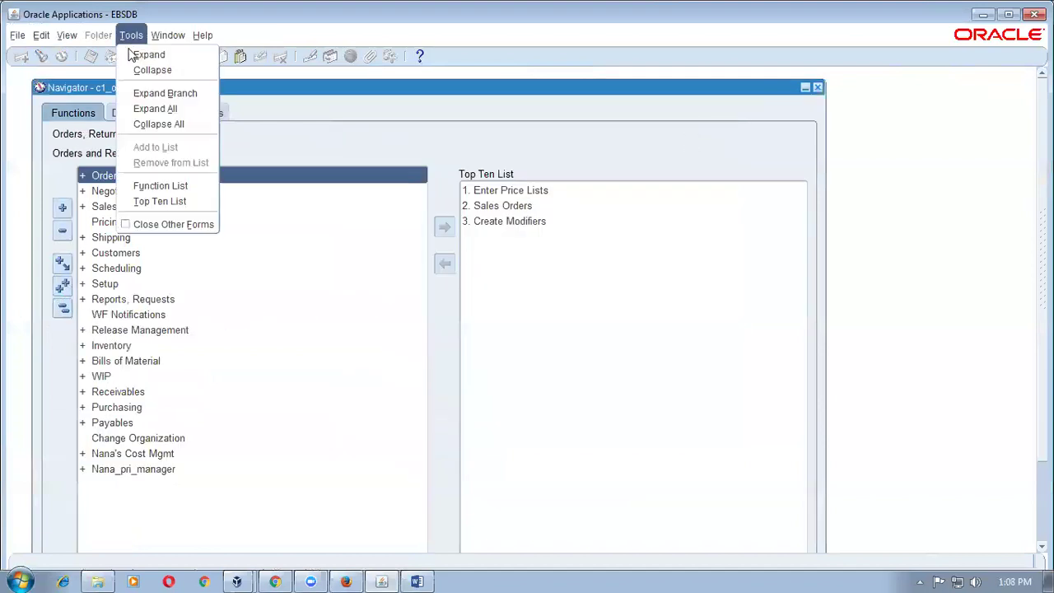
left_click(89, 312)
double_click(534, 205)
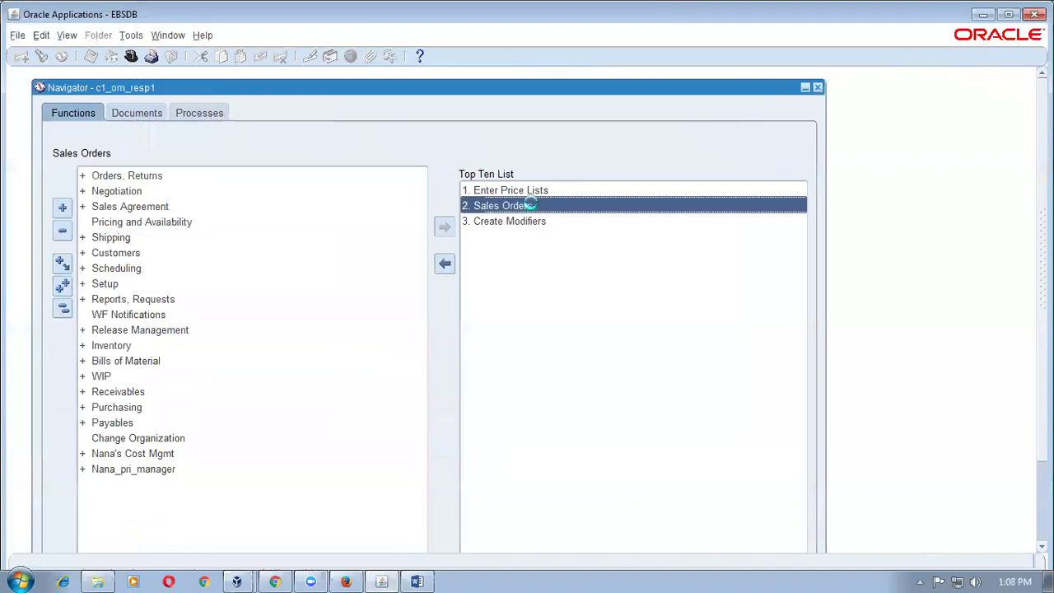
- Choose c1_cust1 as the order's customer and append a purchase order number to the c1_cust1_ Customer PO prefix
type("c1%")
key("Tab")
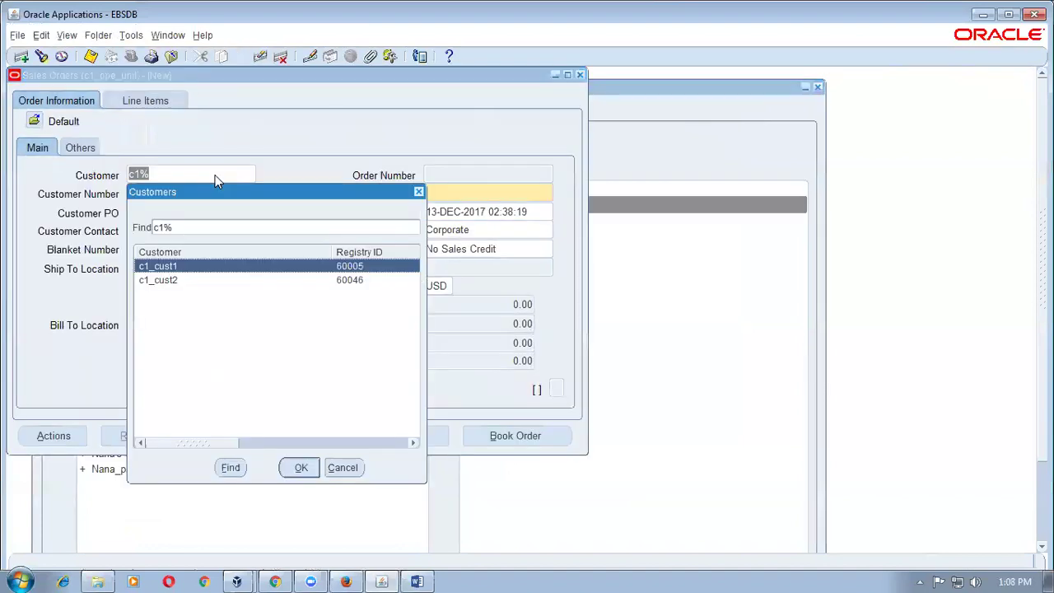
key("Return")
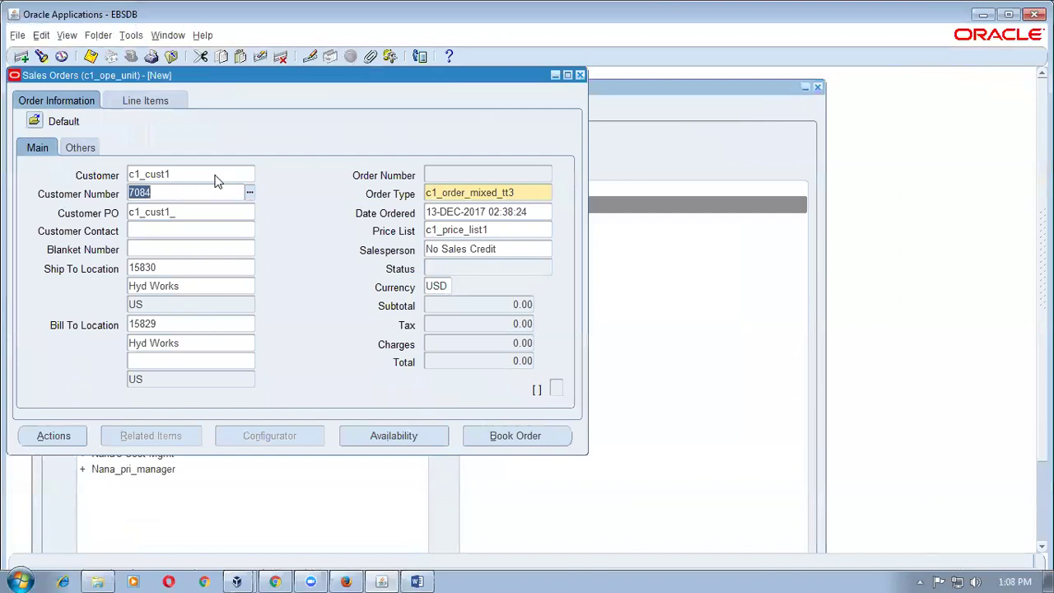
key("Tab")
left_click(220, 212)
type("_342")
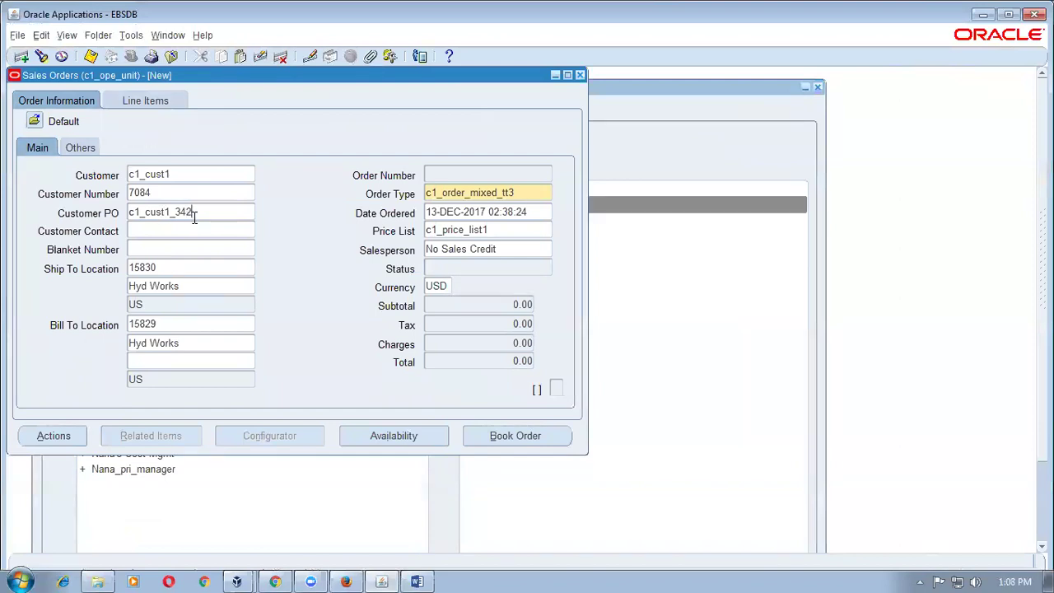
- Change the customer on the sales order to c1_cust2
double_click(187, 174)
type("c1")
key("Tab")
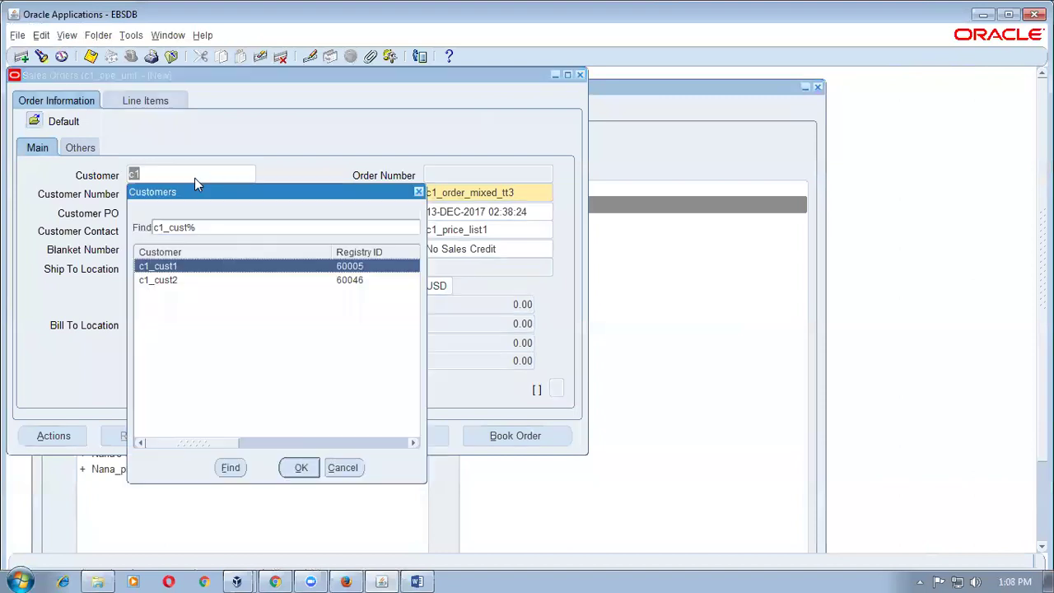
key("Down")
key("Return")
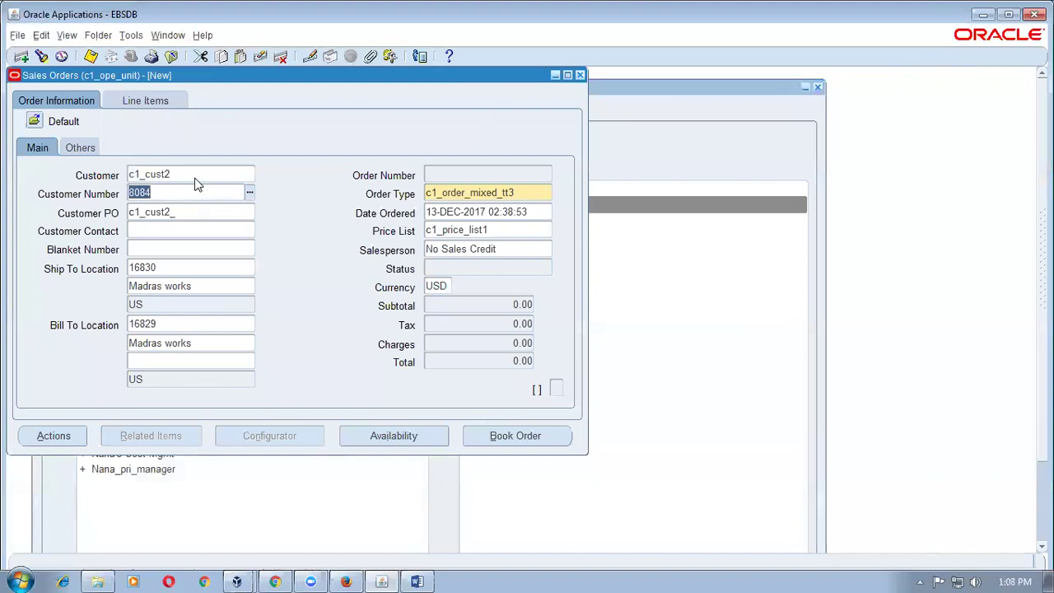
- Compare the order's Customer PO with its customer c1_cust2, and close the sales order without saving
left_click(211, 209)
left_click(195, 173)
left_click(183, 212)
left_click(193, 173)
left_click(189, 209)
left_click(185, 175)
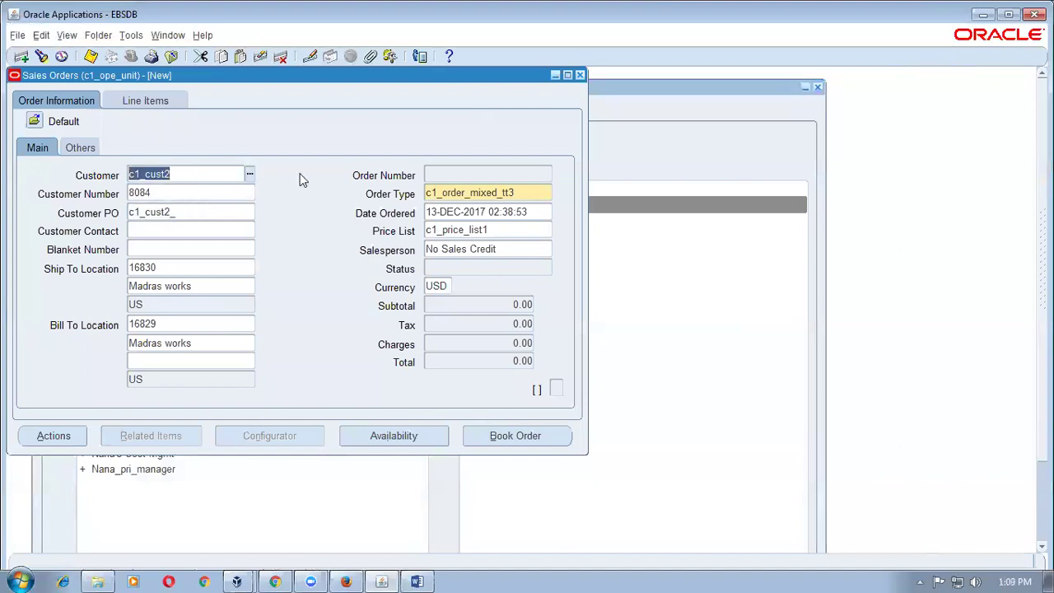
left_click(580, 75)
left_click(594, 388)
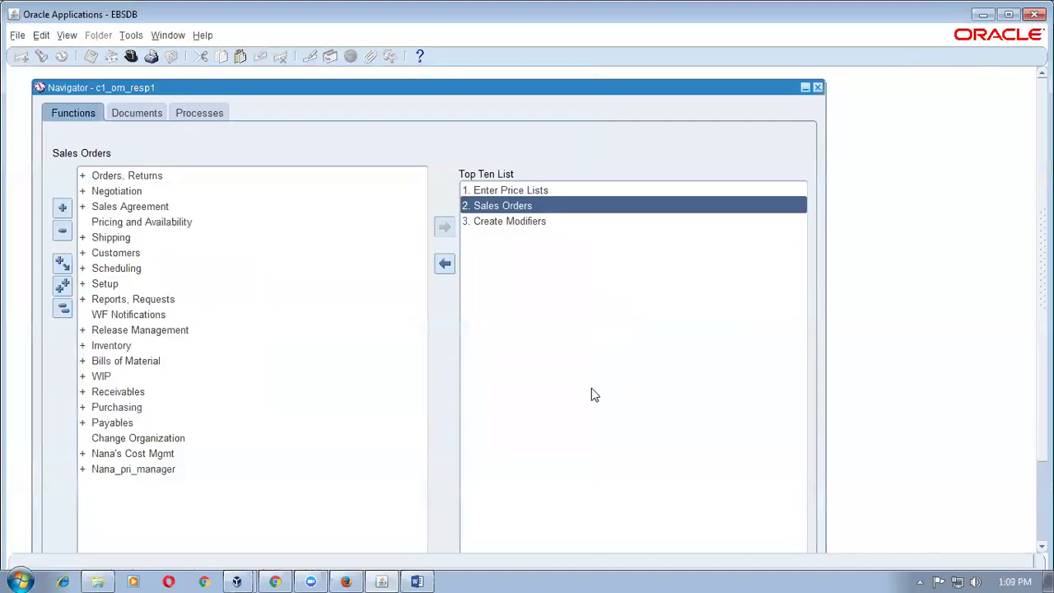
- Reopen the Defaulting setup under the Setup rules and go to the Order Header entity
left_click(161, 33)
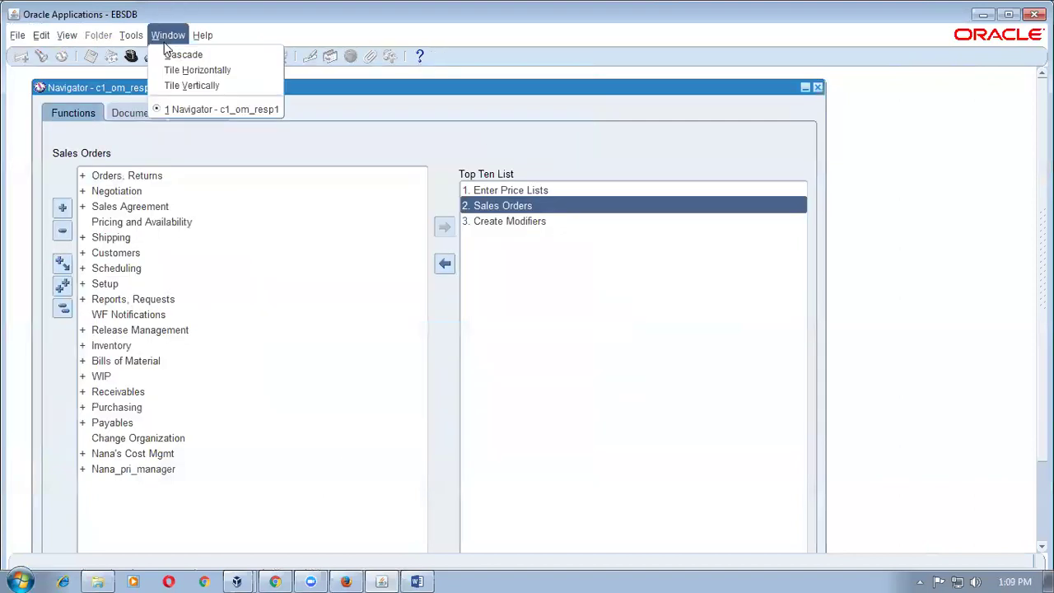
left_click(70, 303)
left_click(64, 306)
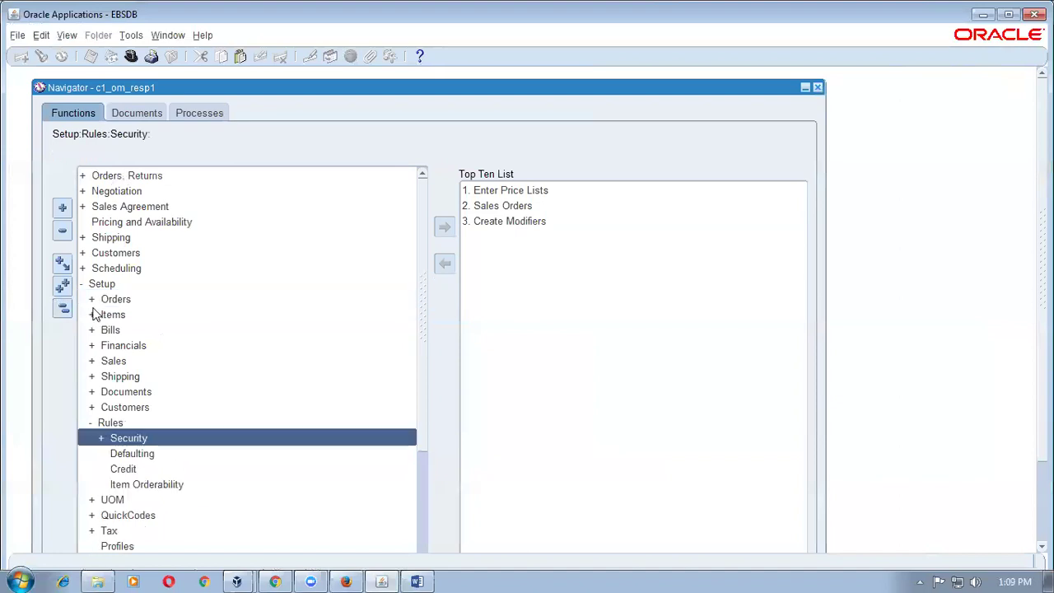
key("Down")
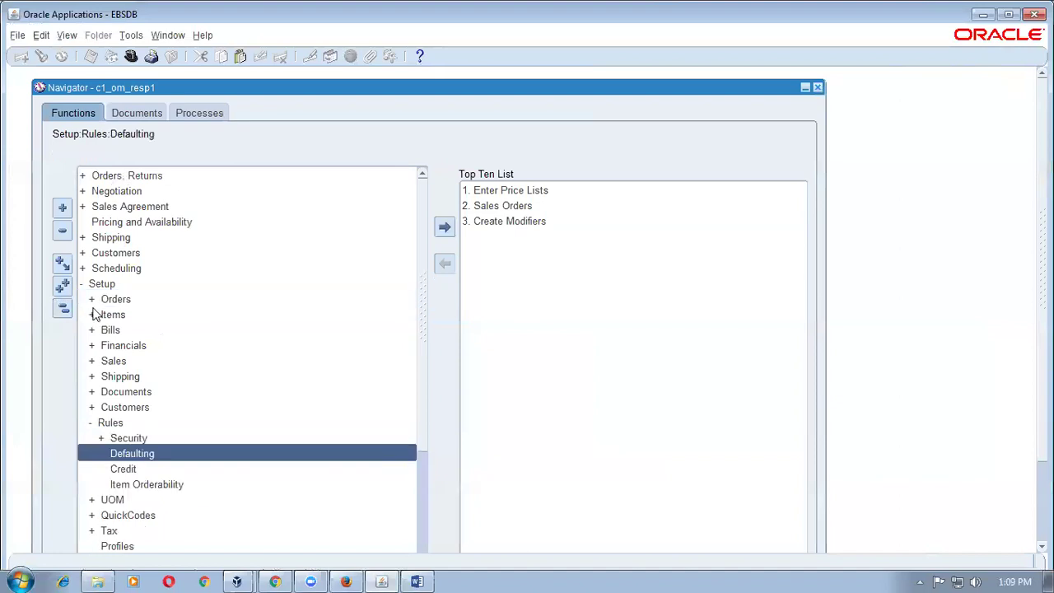
key("Return")
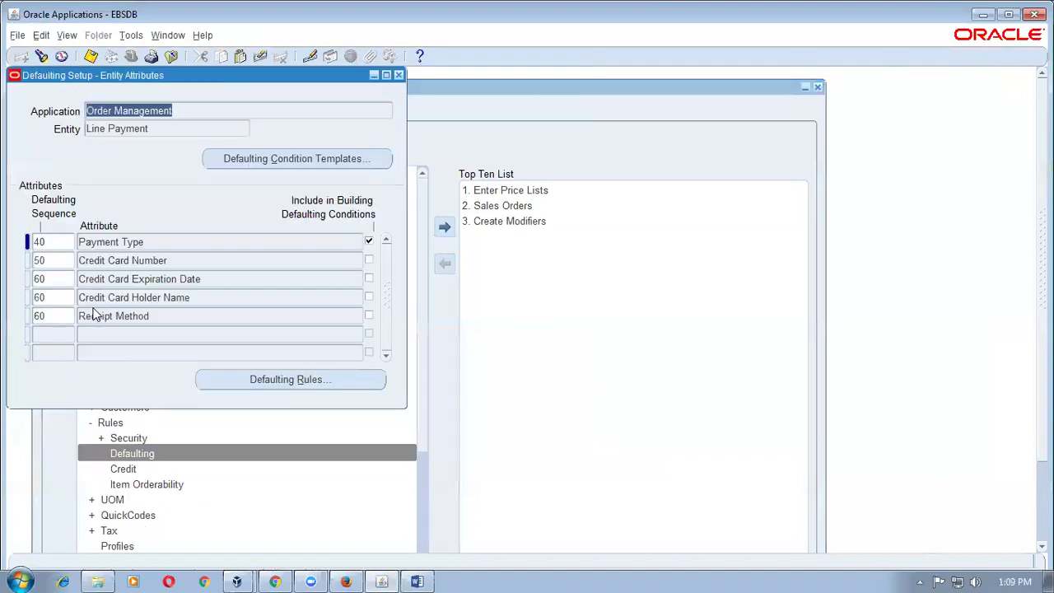
key("Down")
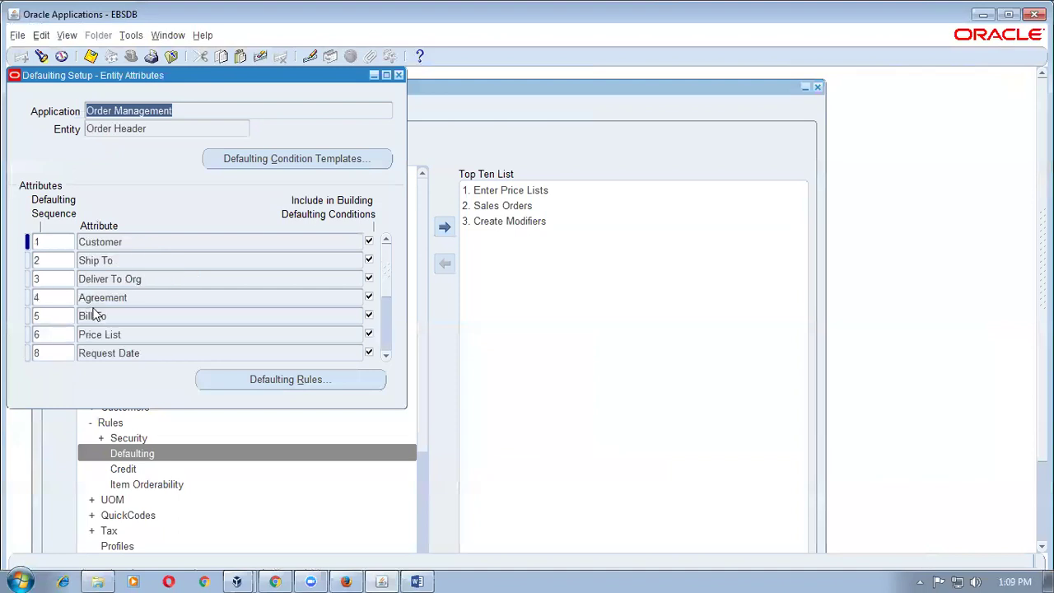
left_click(153, 128)
- Query the Order Header attributes for %PO% and open the defaulting rules of Customer PO
left_click(138, 237)
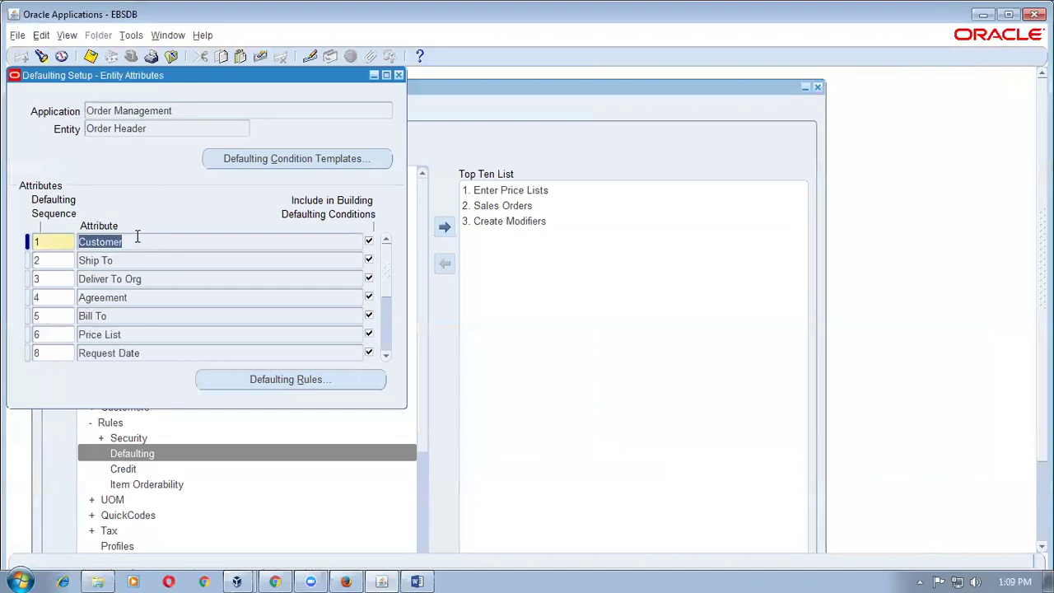
key("F11")
type("%PO%")
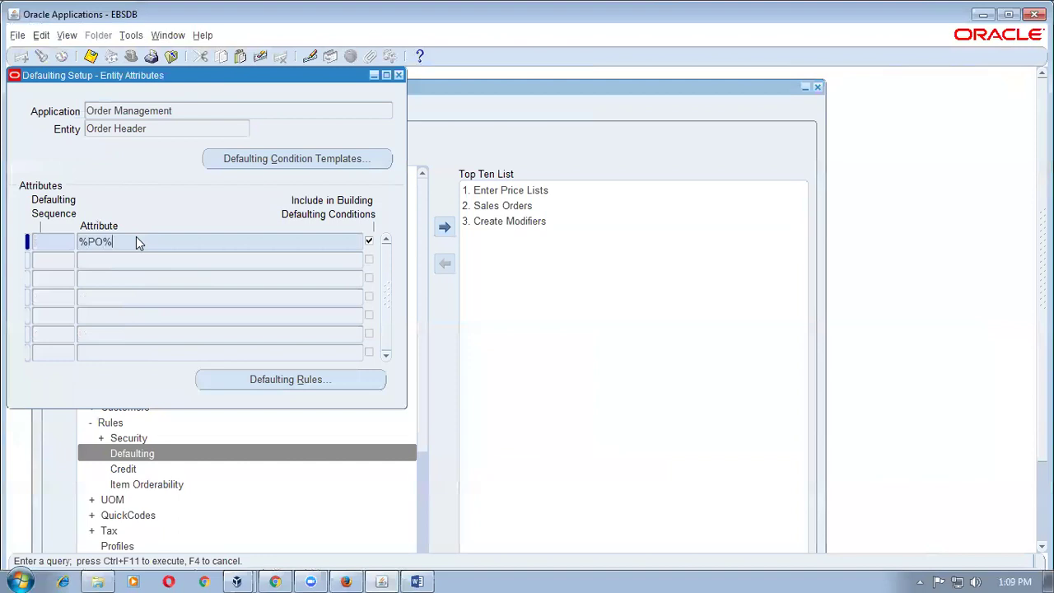
key("ctrl+F11")
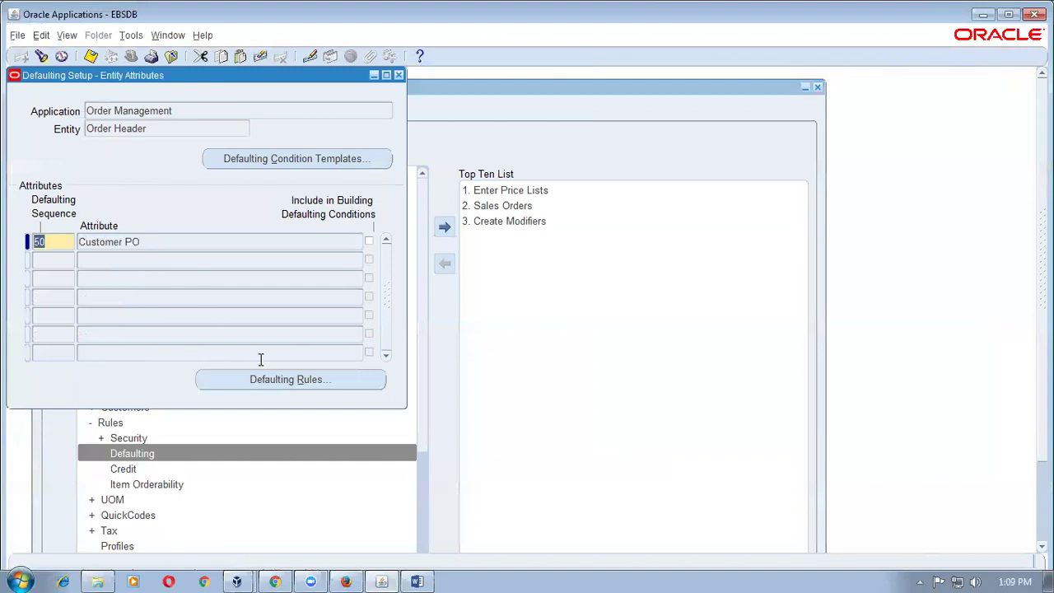
left_click(261, 382)
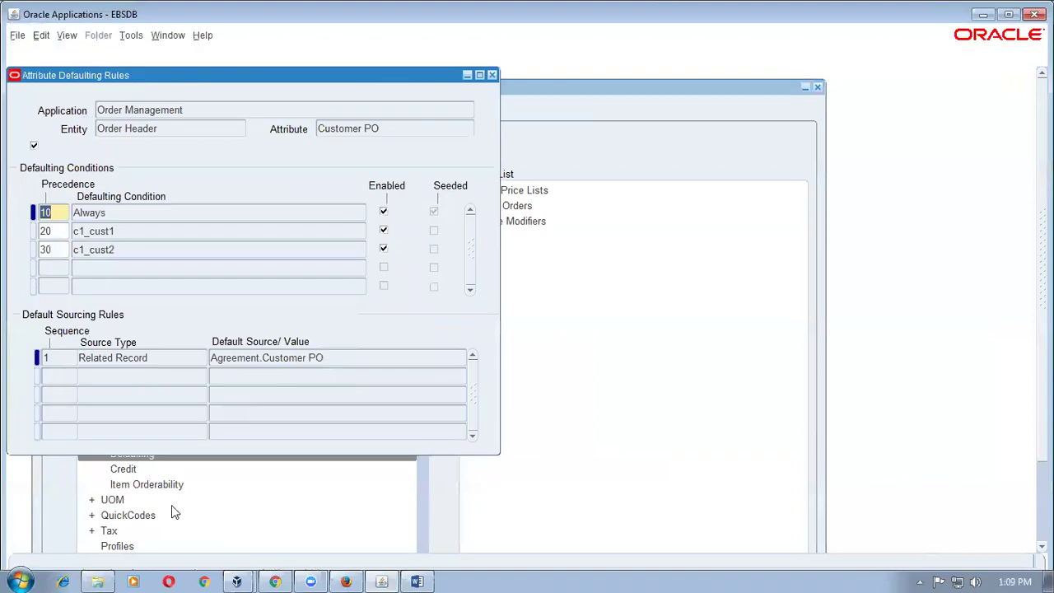
- Delete the Constant Value sourcing rule of the c1_cust2 condition and save the change
left_click(134, 250)
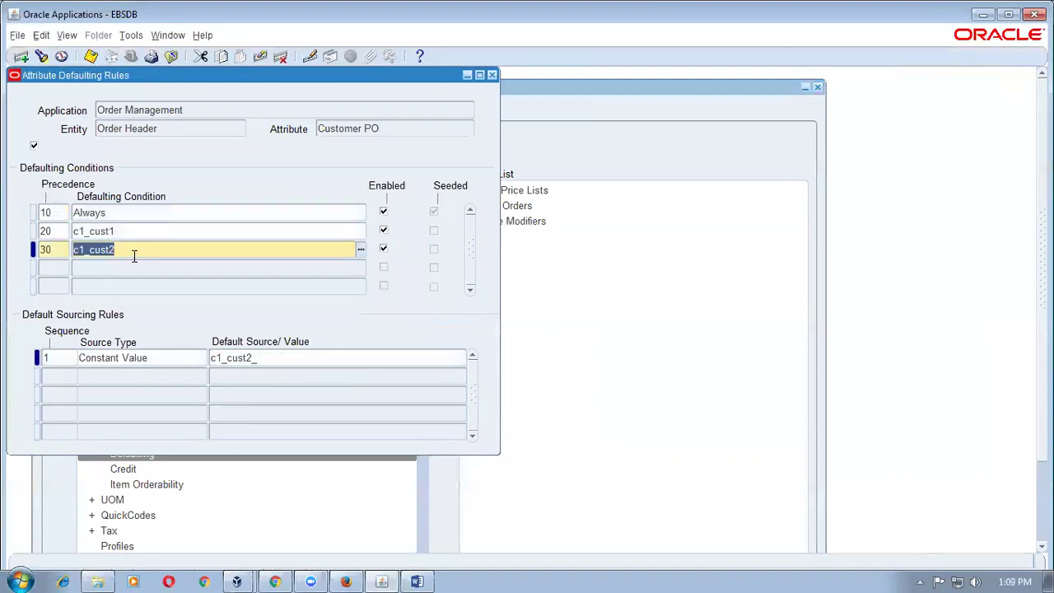
left_click(160, 360)
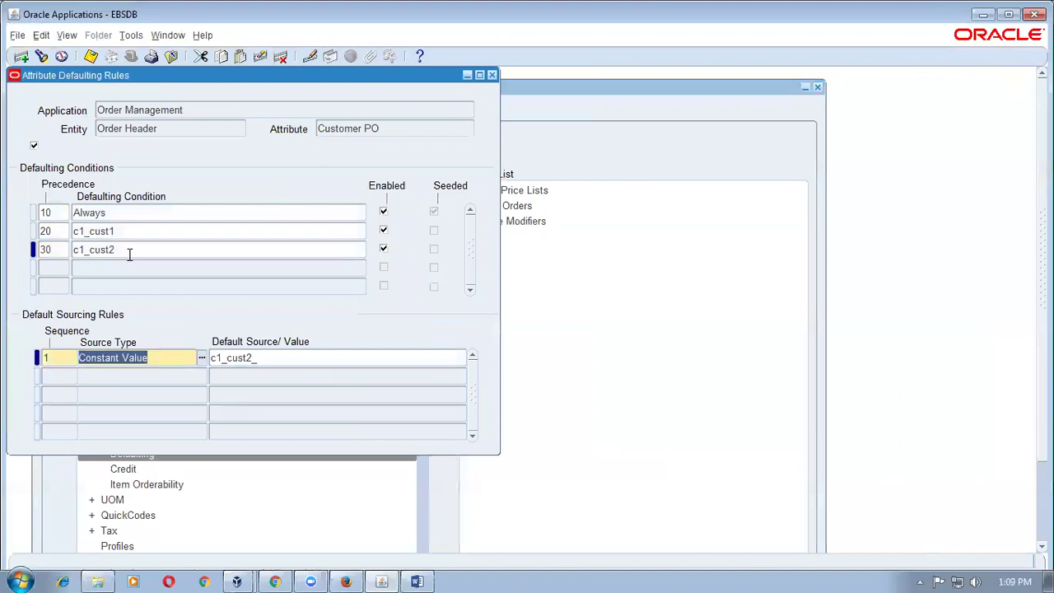
left_click(41, 36)
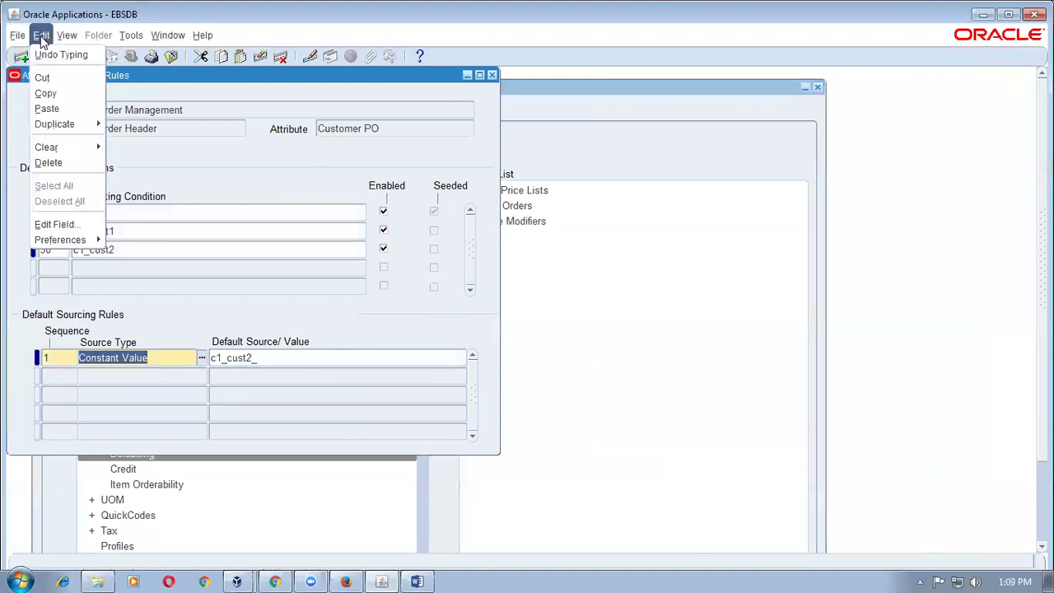
left_click(48, 162)
key("ctrl+s")
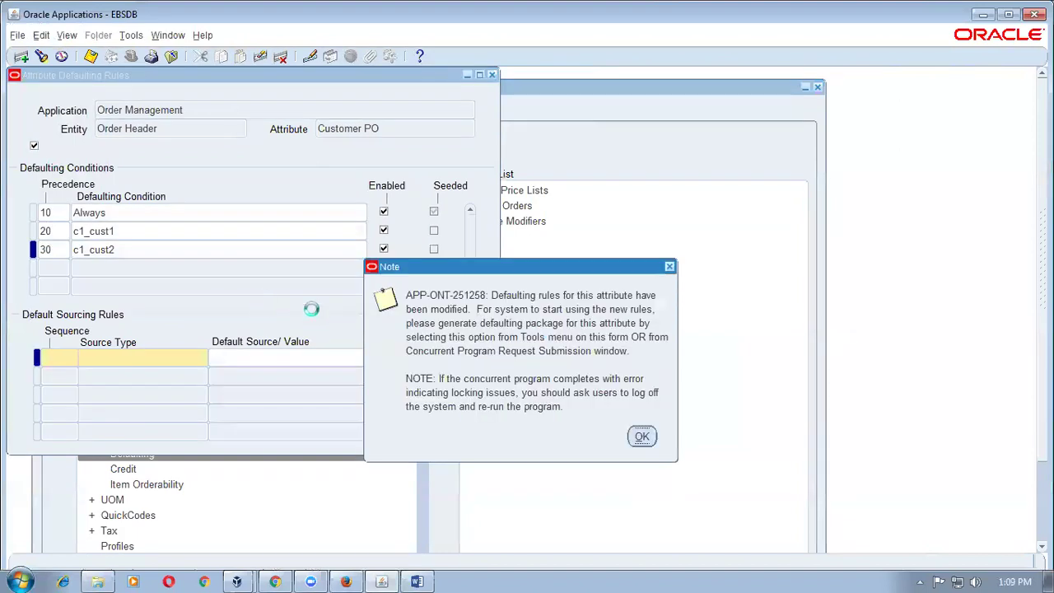
left_click(648, 439)
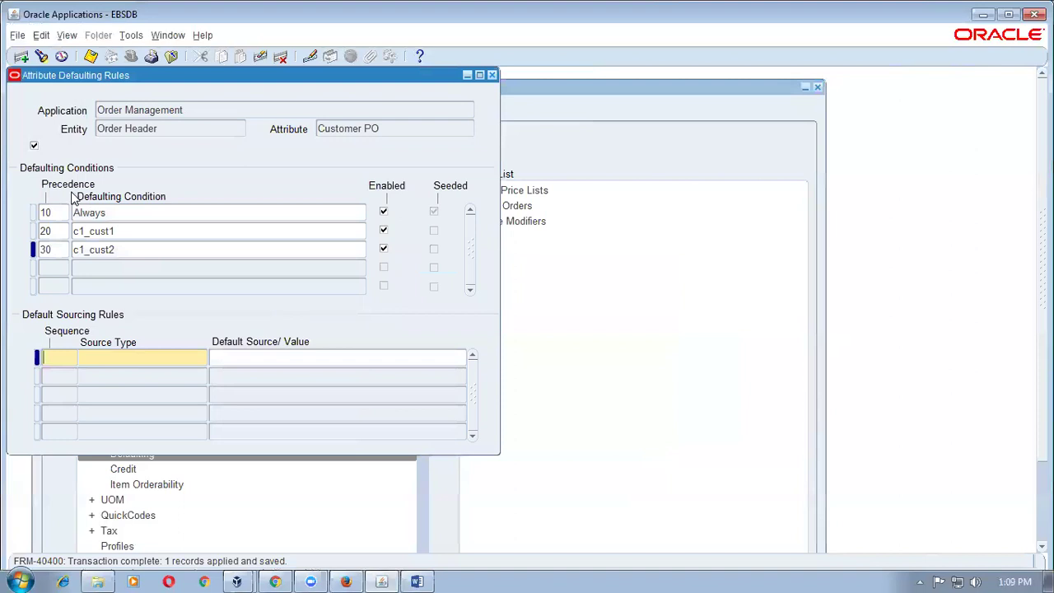
- Delete the c1_cust2 defaulting condition from the Customer PO attribute and save the change
double_click(122, 249)
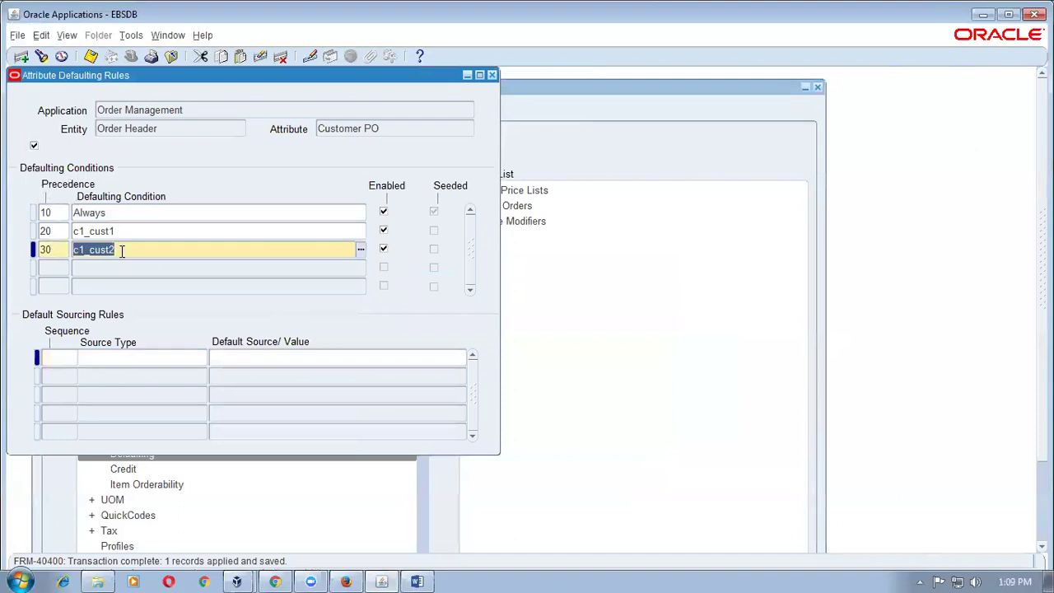
left_click(41, 37)
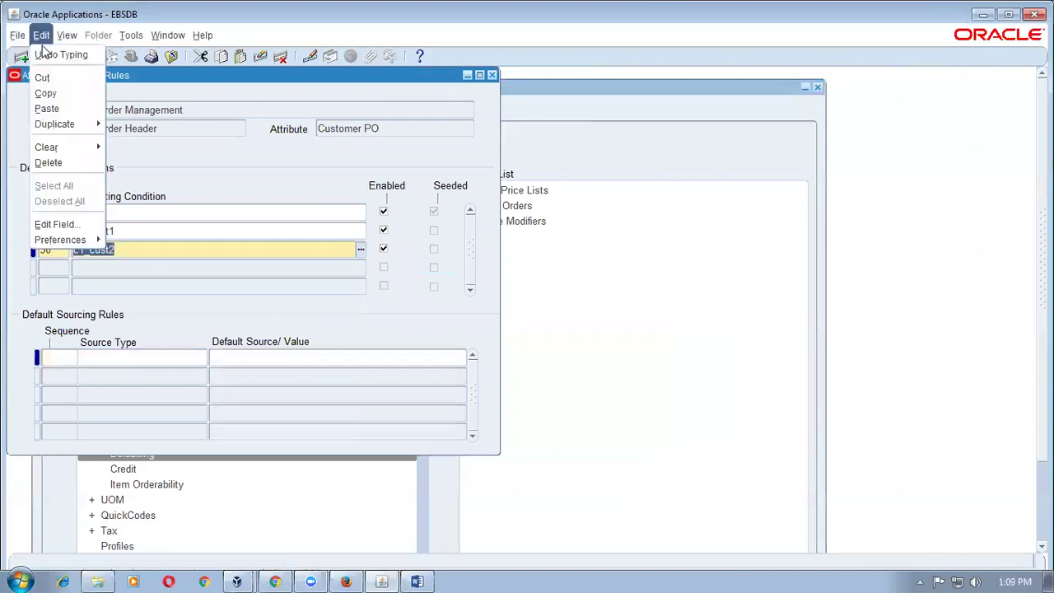
left_click(48, 163)
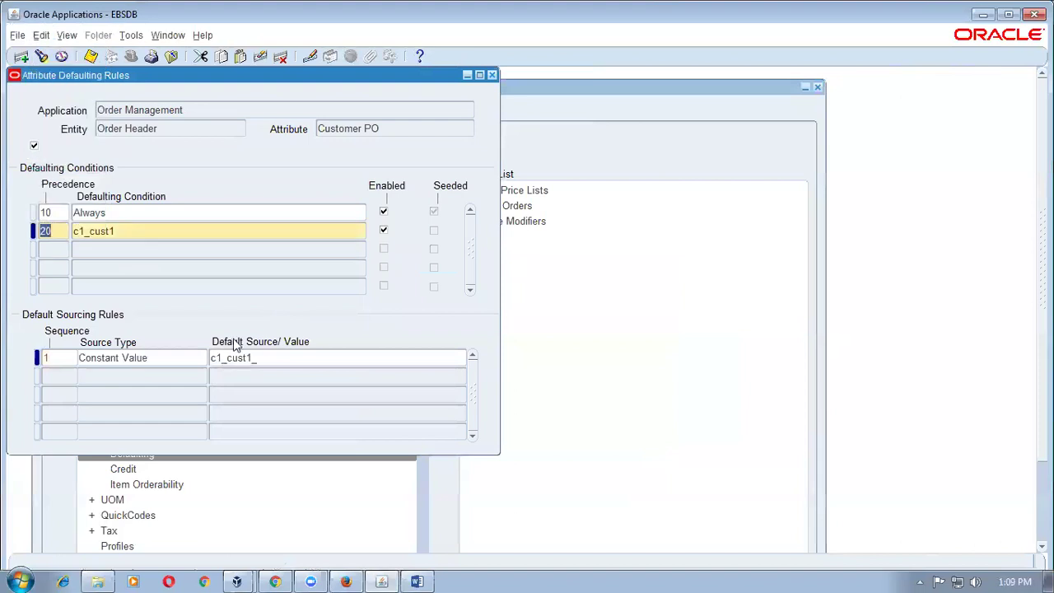
key("ctrl+s")
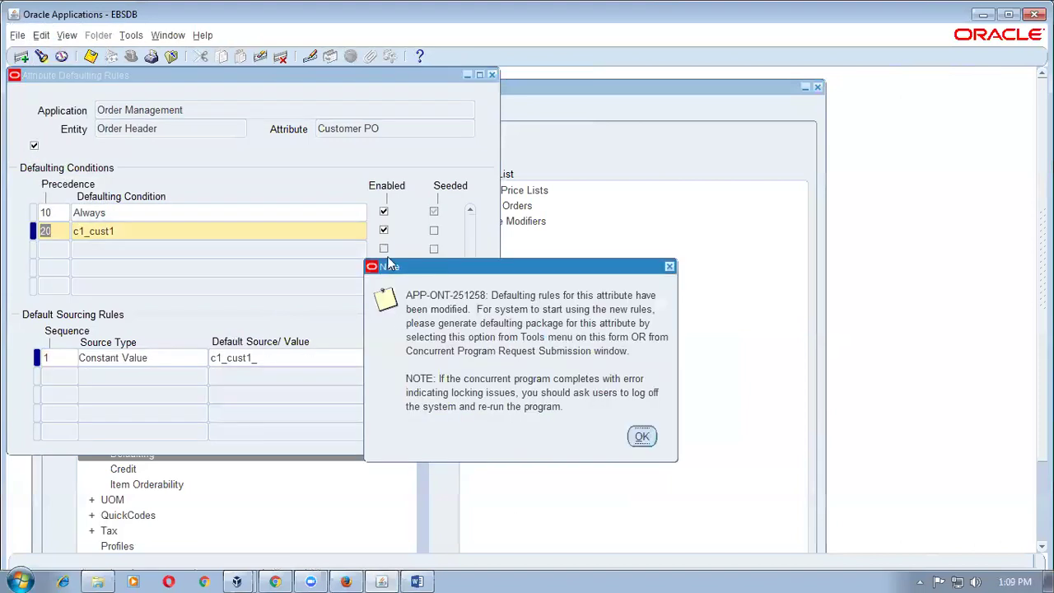
- Delete the Constant Value sourcing rule of the c1_cust1 condition and save the change
left_click(641, 436)
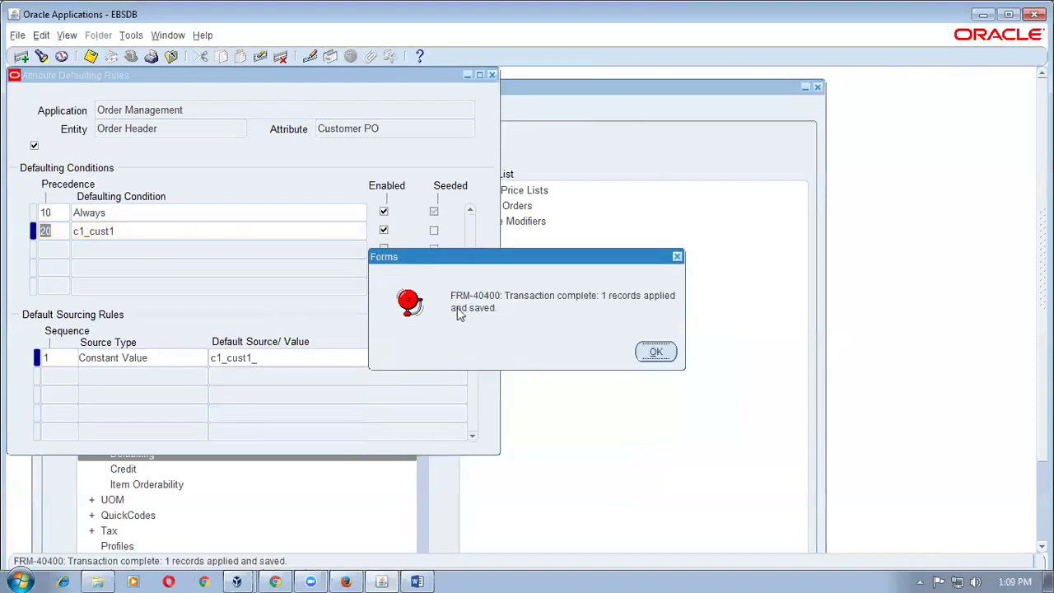
left_click(654, 352)
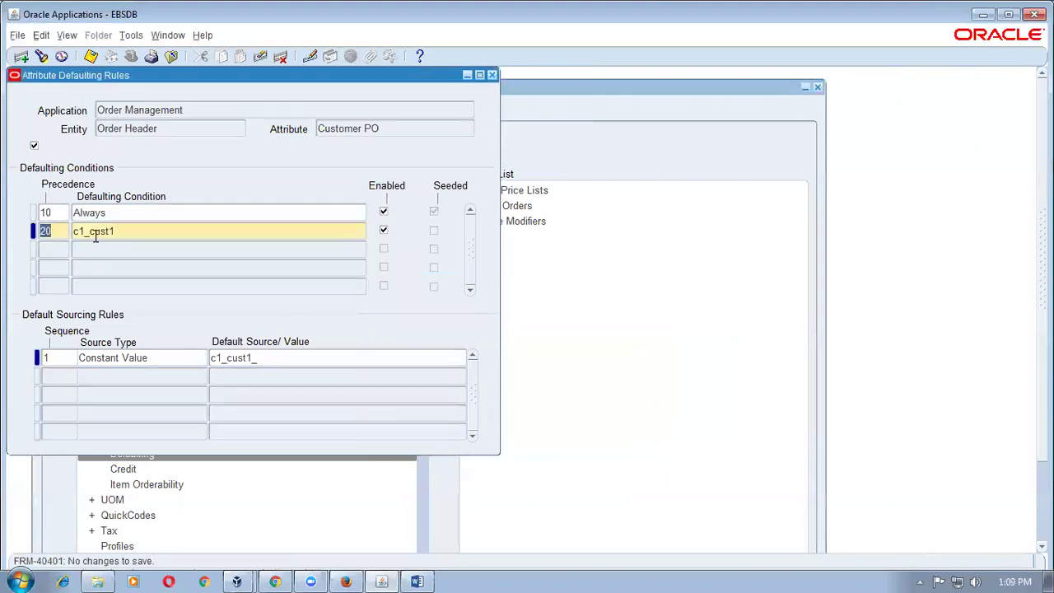
left_click(94, 356)
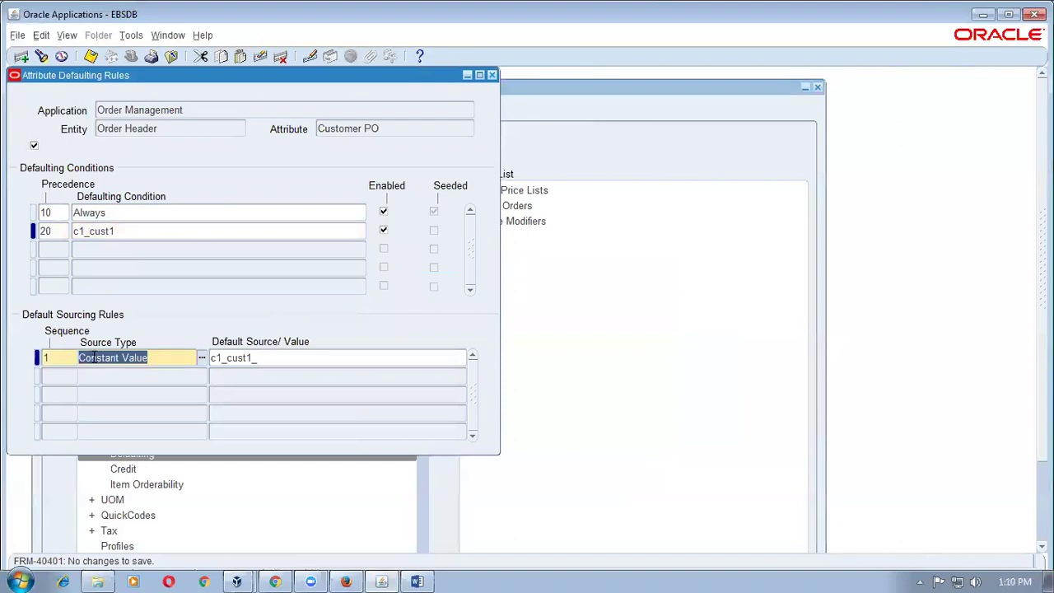
key("ctrl+Up")
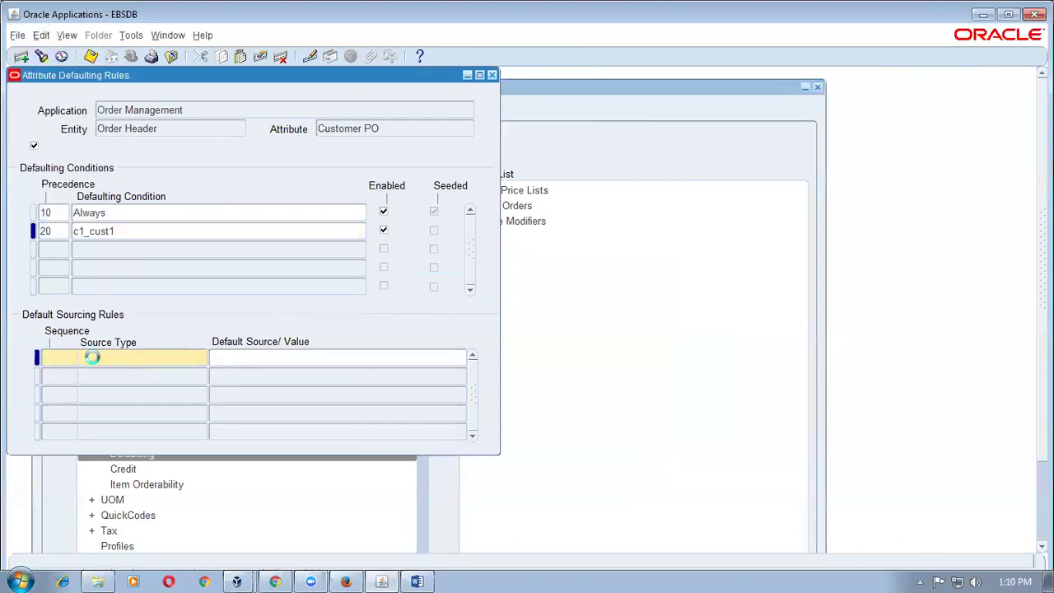
key("Return")
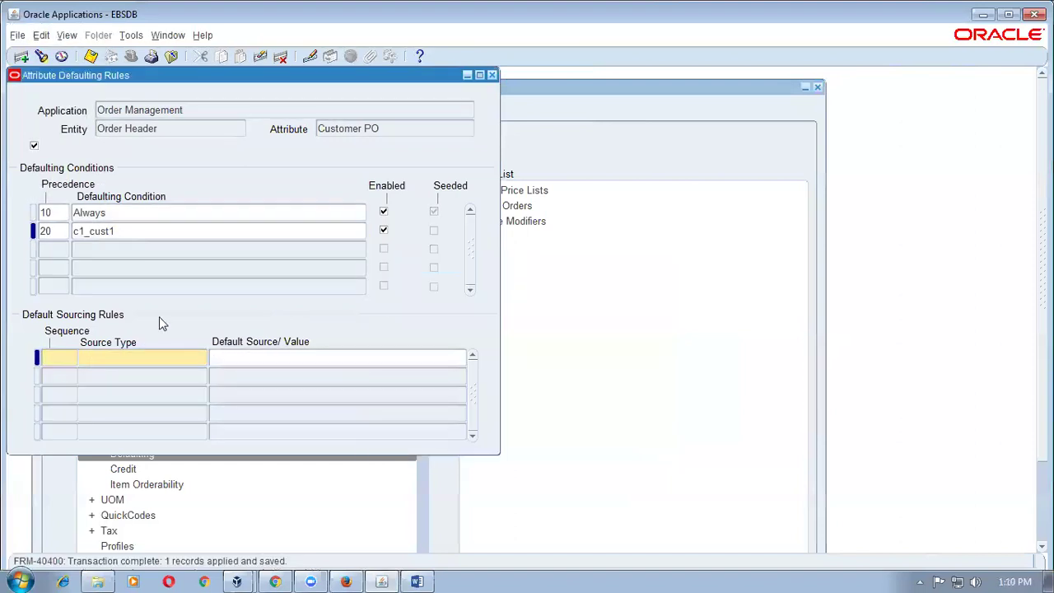
- Delete the c1_cust1 defaulting condition from the Customer PO attribute and save the change
double_click(150, 232)
key("alt+e")
key("d")
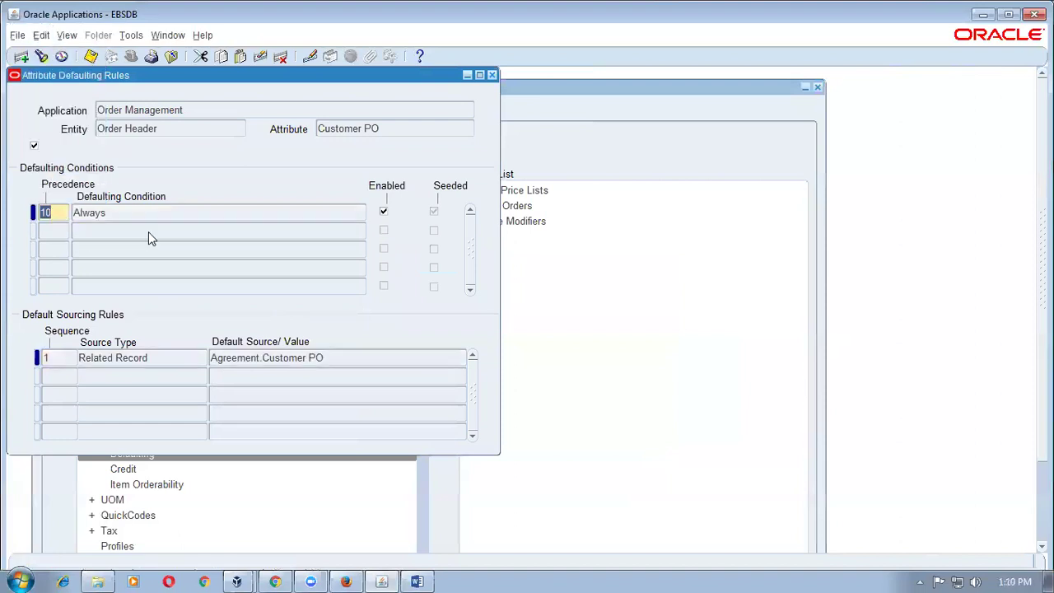
key("ctrl+s")
key("Return")
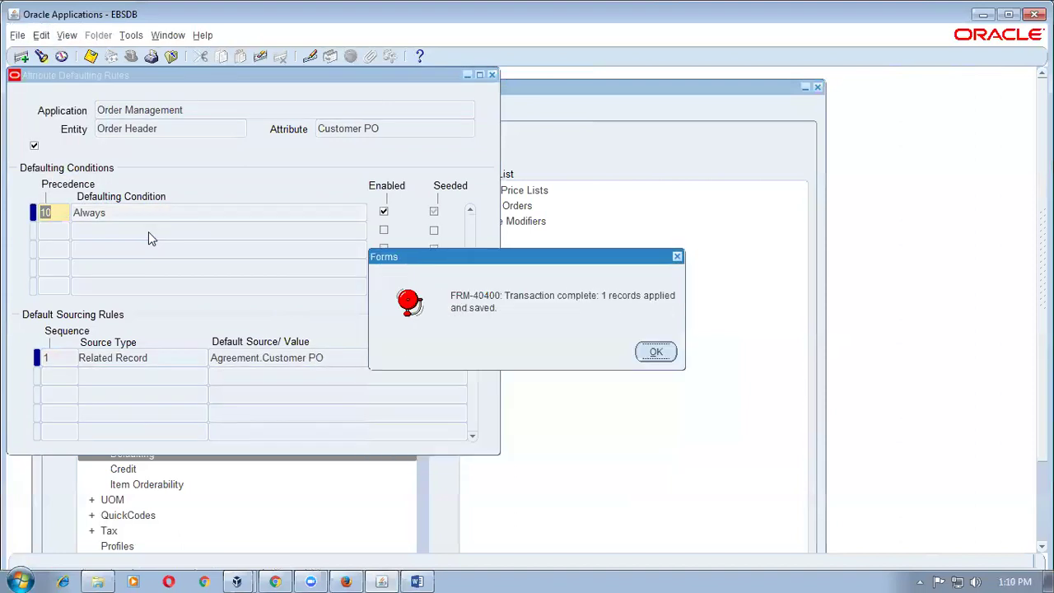
key("Return")
key("ctrl+s")
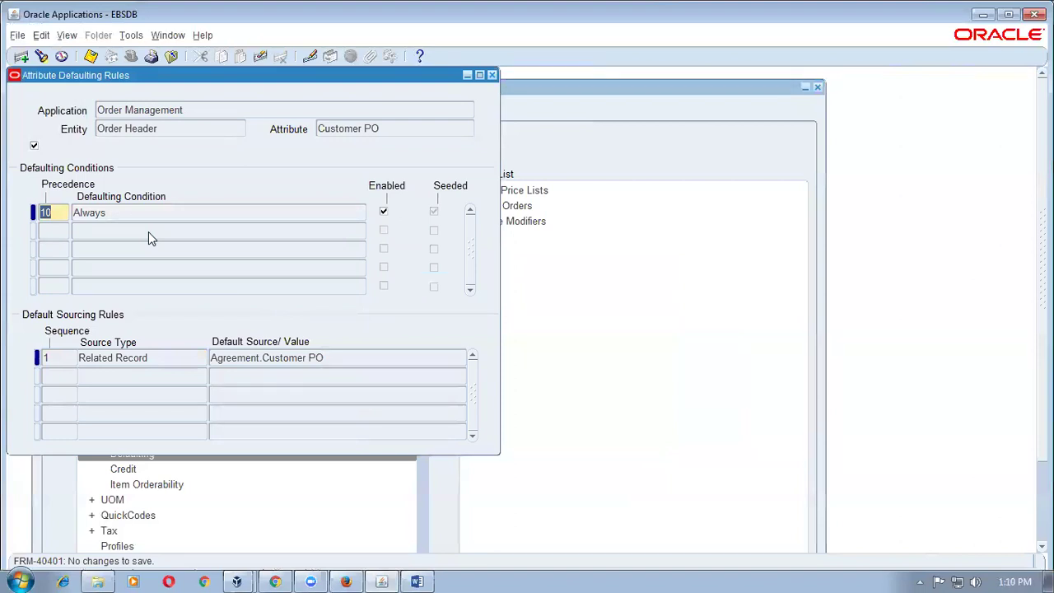
- Generate the defaulting package for the Customer PO attribute and close the defaulting setup windows
left_click(131, 35)
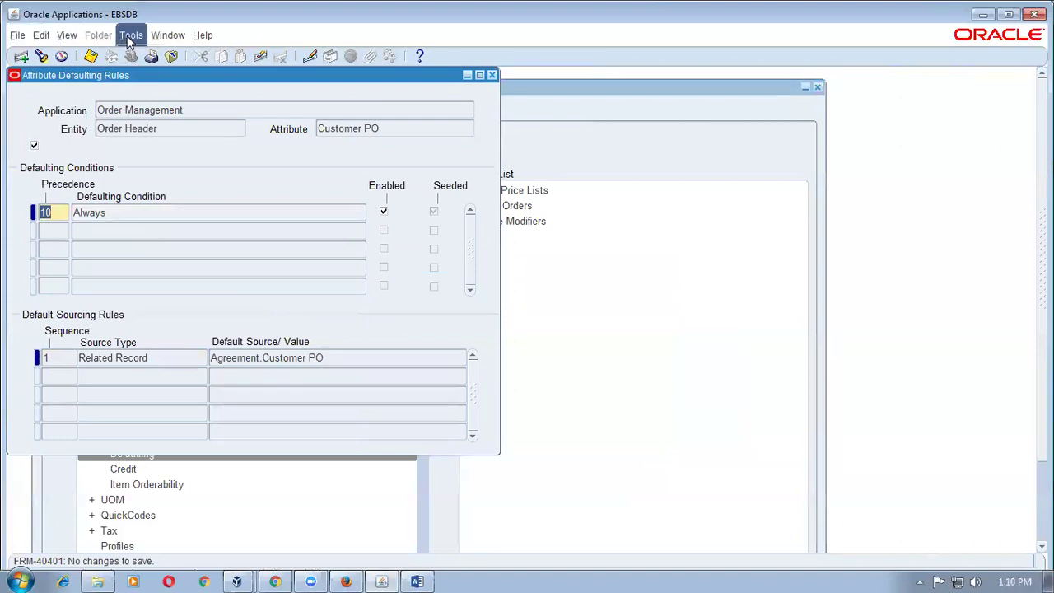
left_click(206, 53)
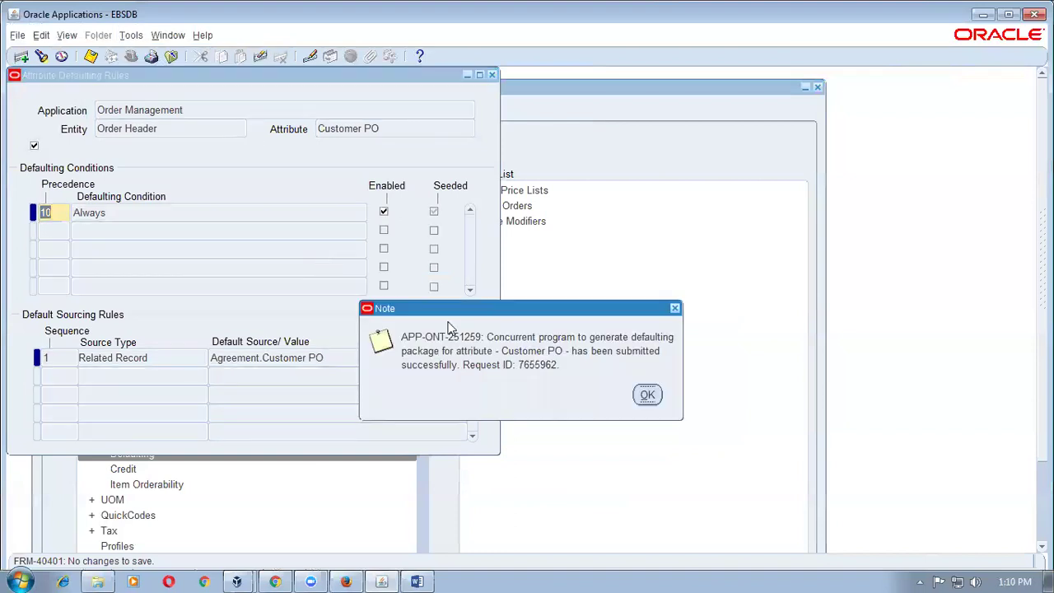
left_click(644, 396)
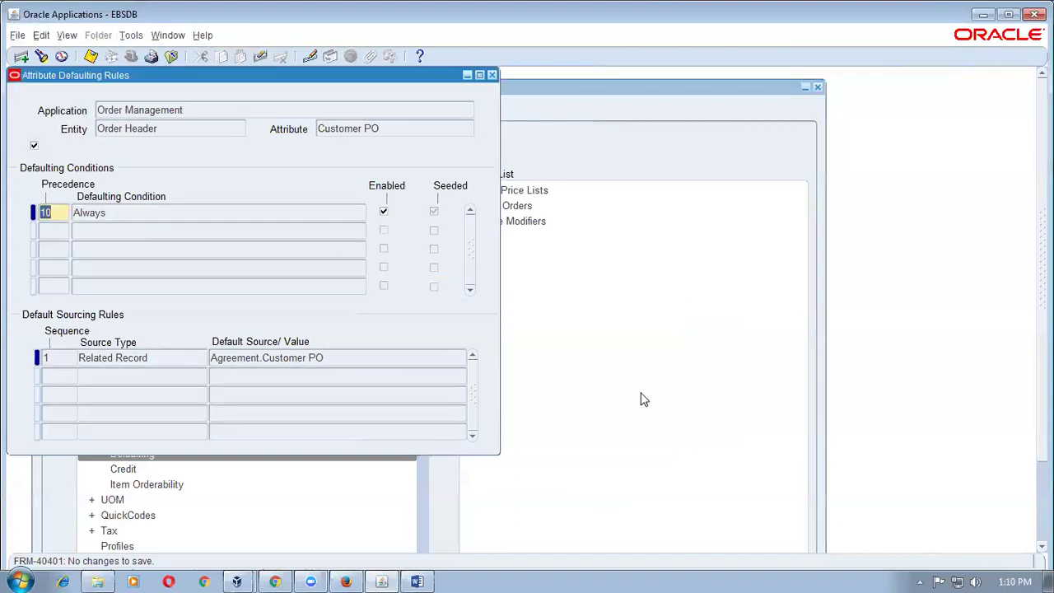
left_click(492, 75)
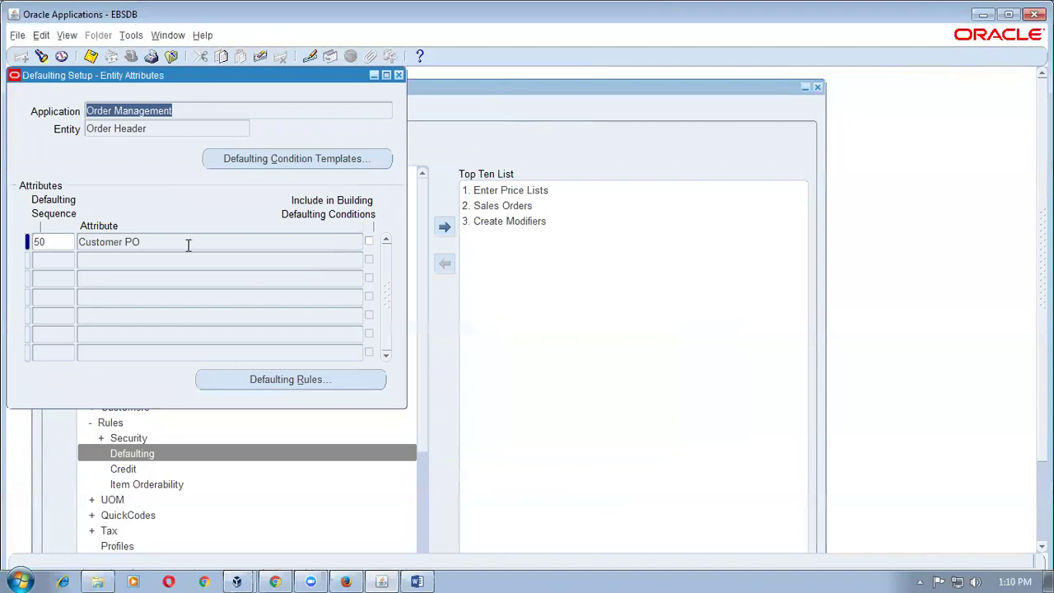
left_click(398, 75)
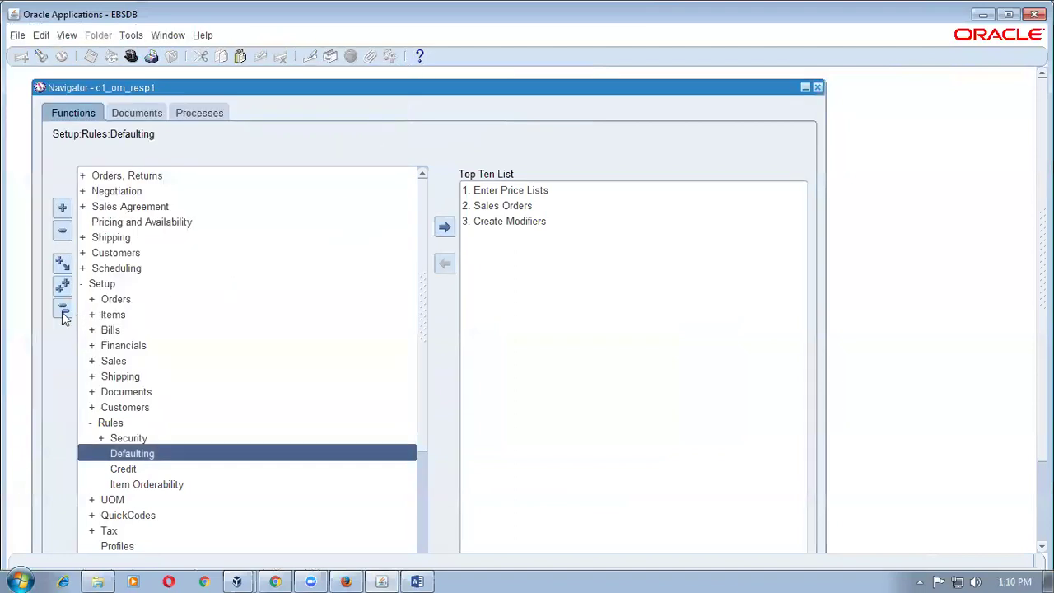
- Start a new sales order for customer c1_cust1 to test the Customer PO defaulting
left_click(62, 308)
double_click(503, 206)
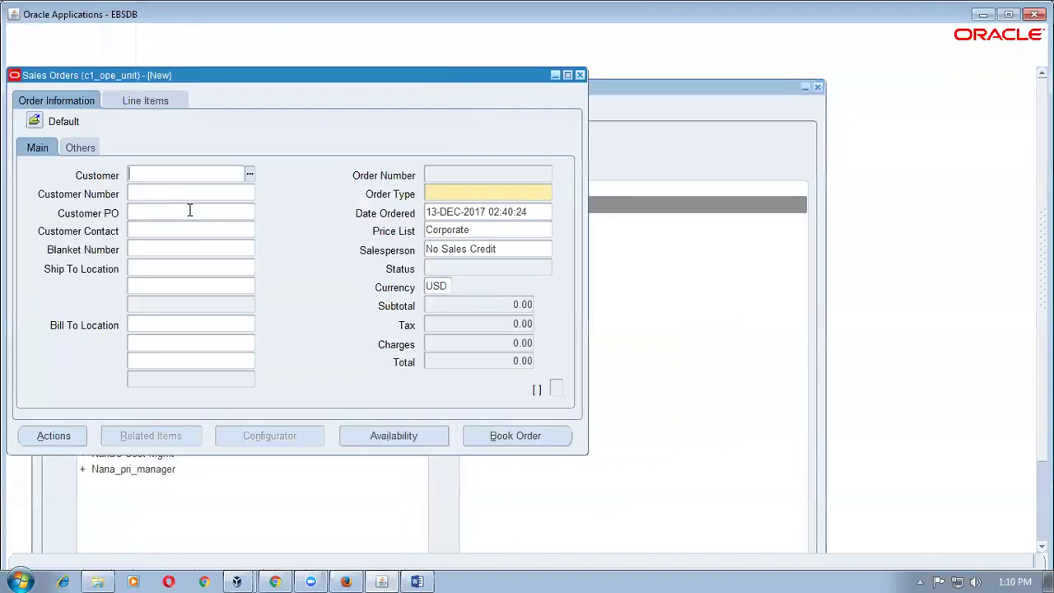
type("c1%")
key("Tab")
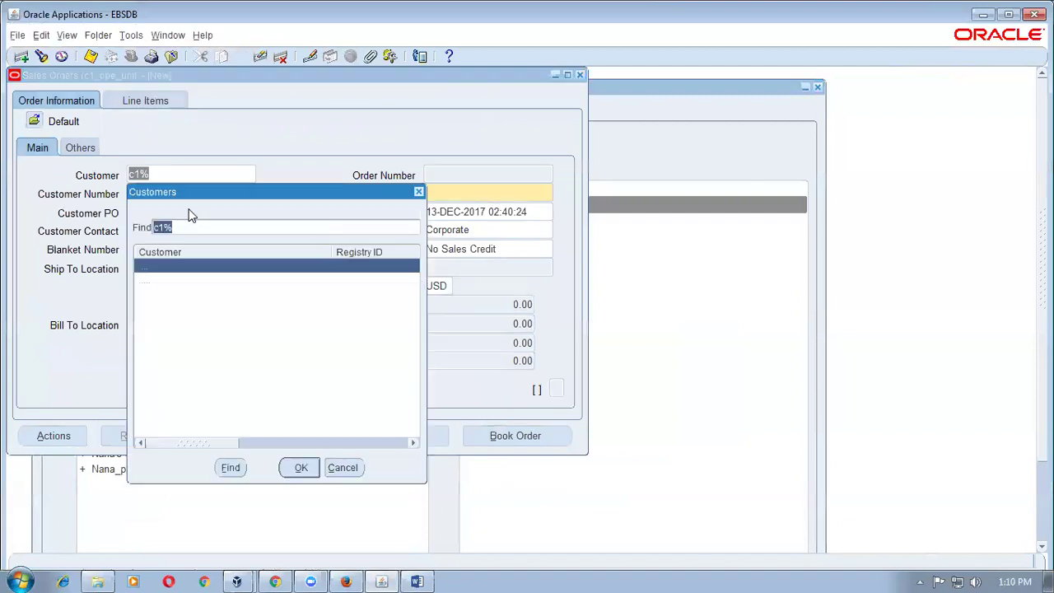
key("Return")
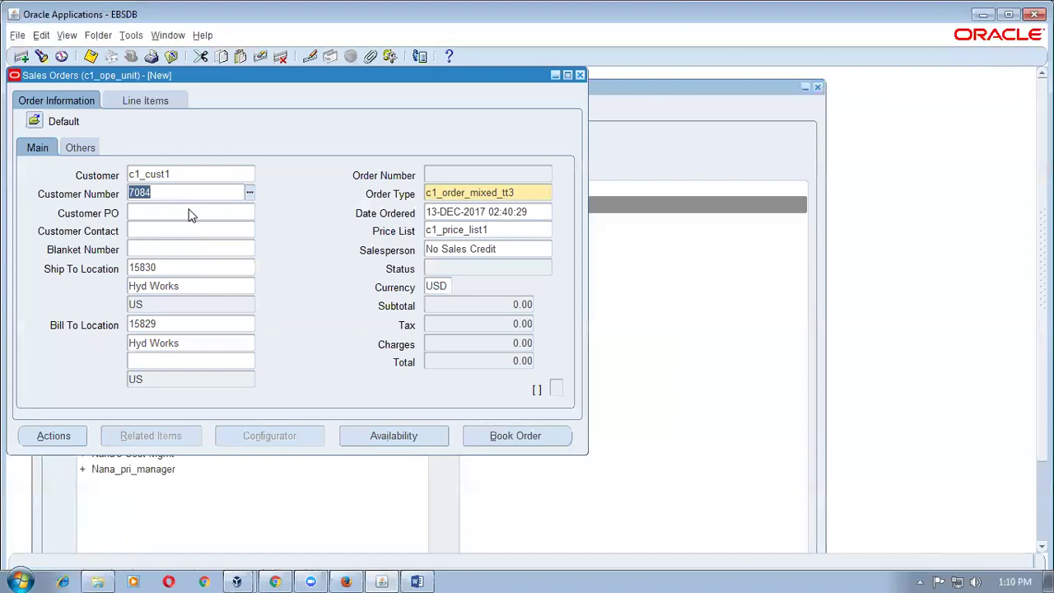
- Hide the Credit Card Type field among the other order header details
left_click(78, 152)
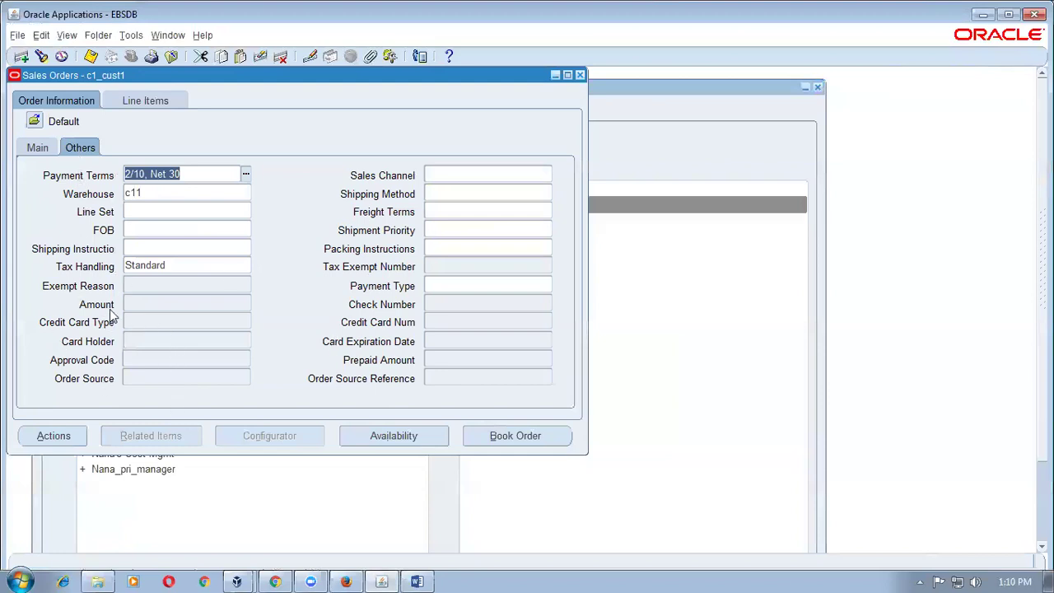
left_click(146, 327)
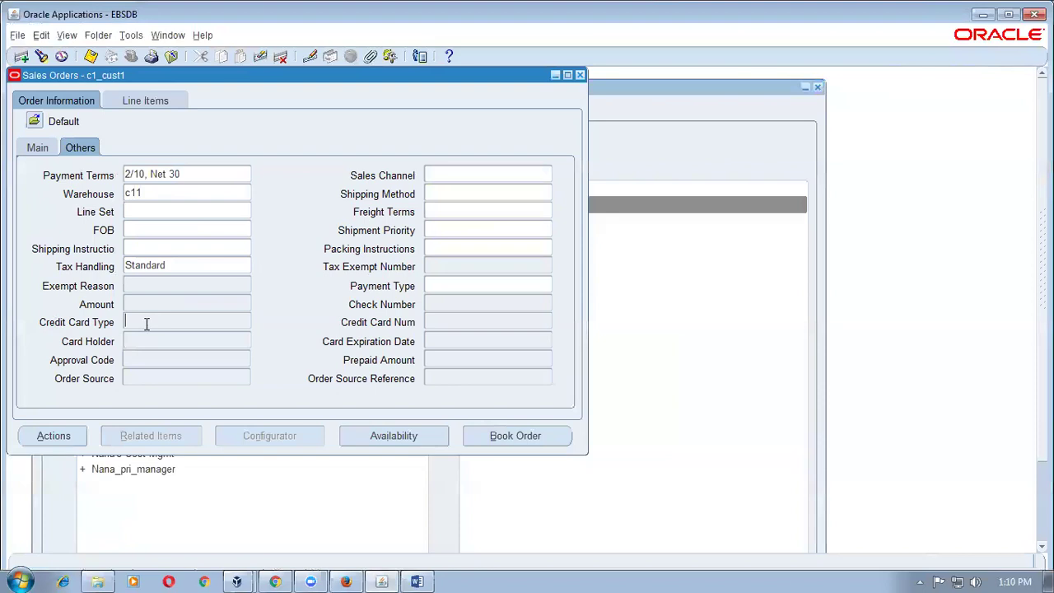
left_click(95, 38)
left_click(108, 155)
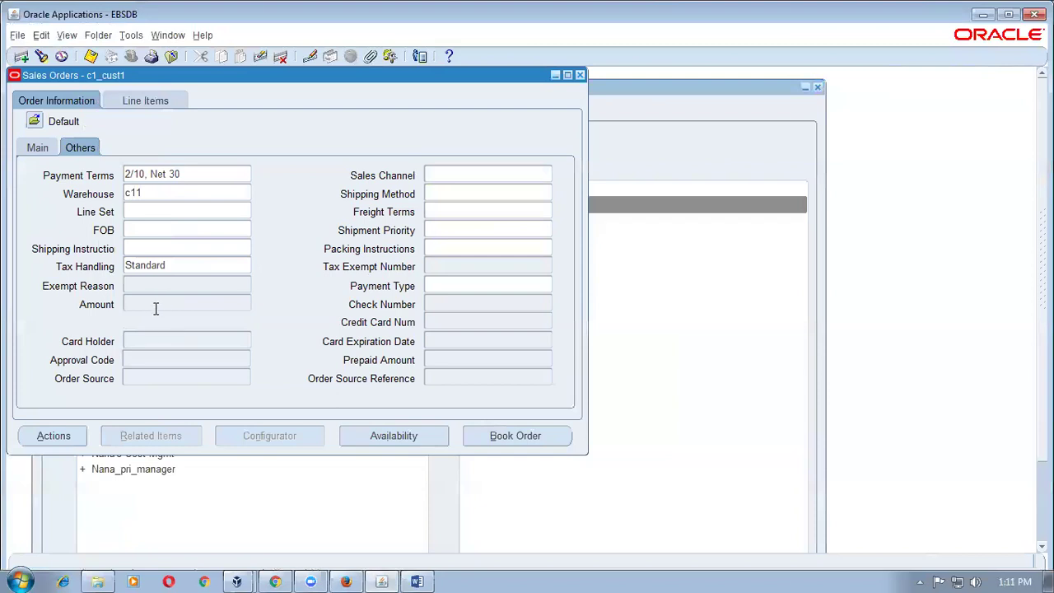
- Show the Request Date field in the vacated place of the order header details
left_click(96, 36)
left_click(104, 140)
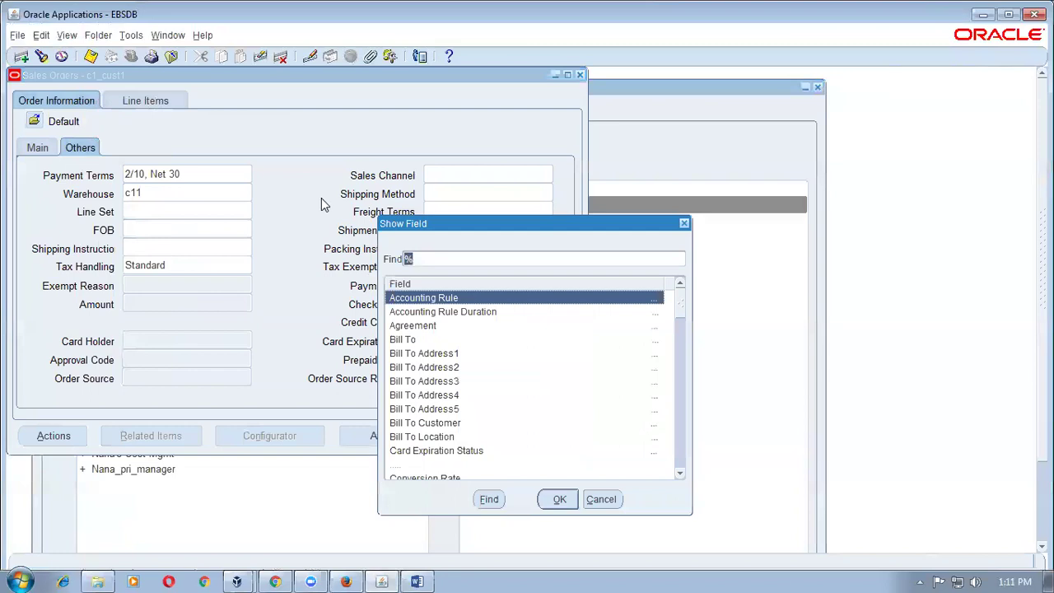
type("Re")
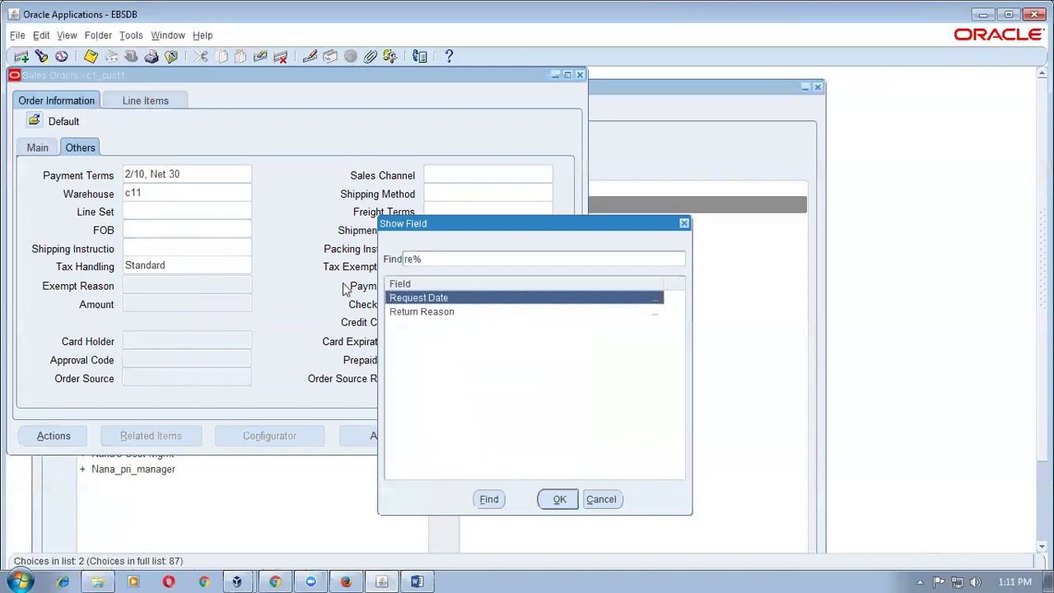
left_click(554, 499)
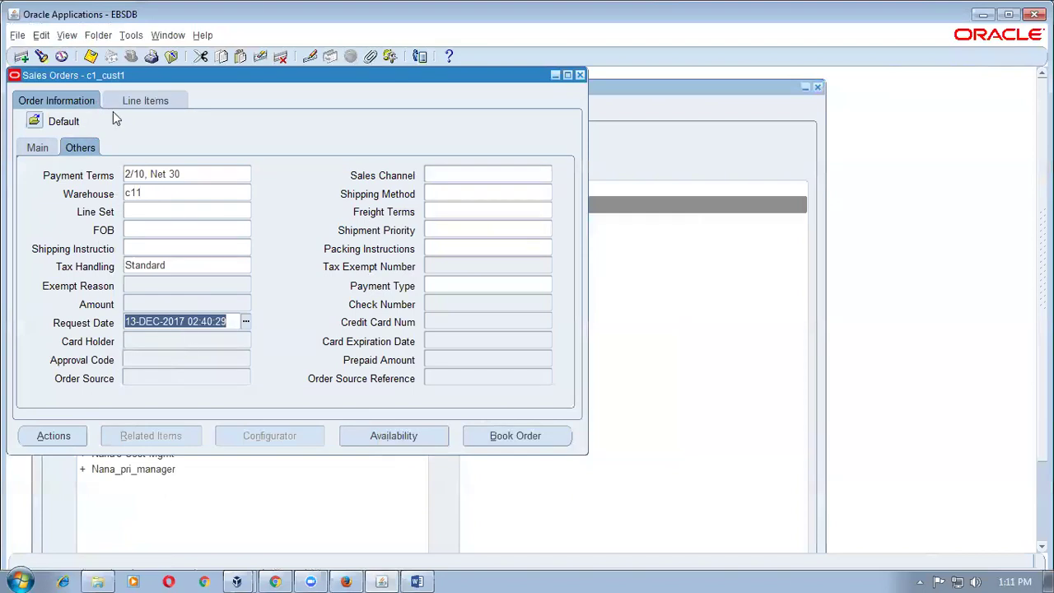
- Save the order header layout as a new folder named Nana_header
left_click(91, 38)
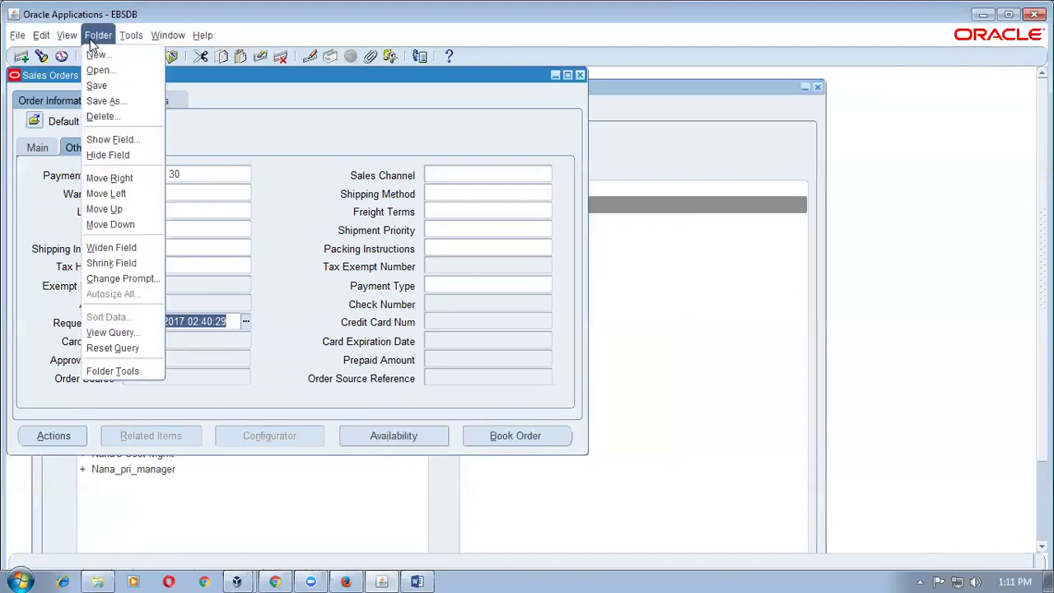
left_click(105, 100)
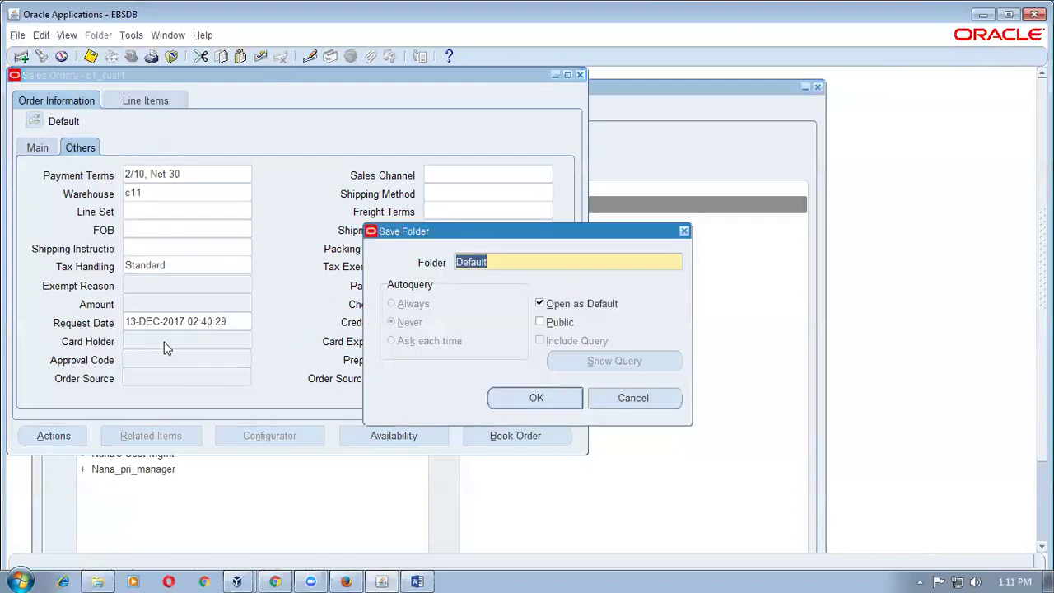
type("Na")
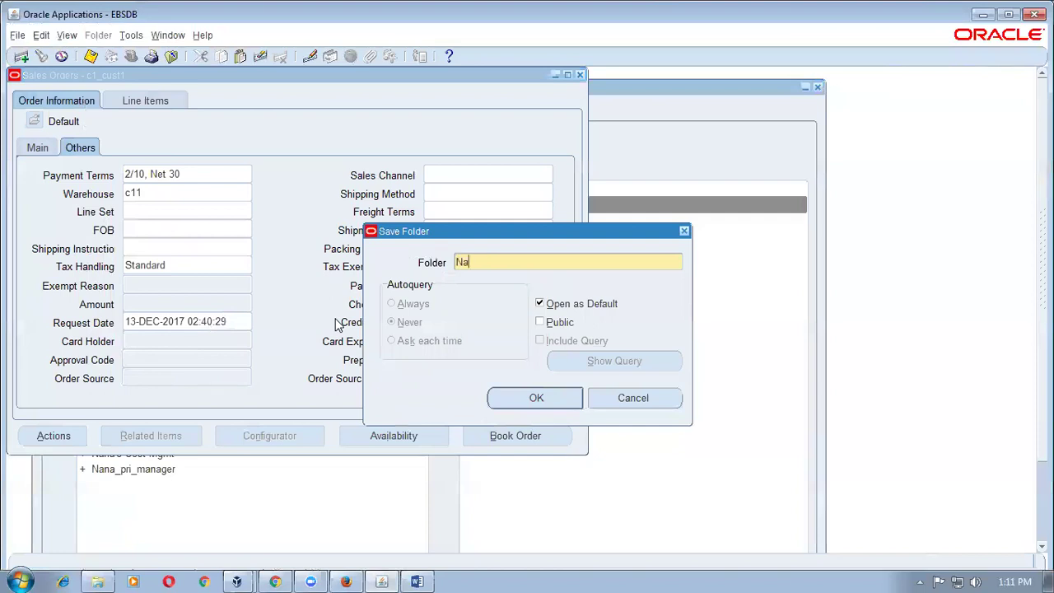
type("na_header")
left_click(538, 398)
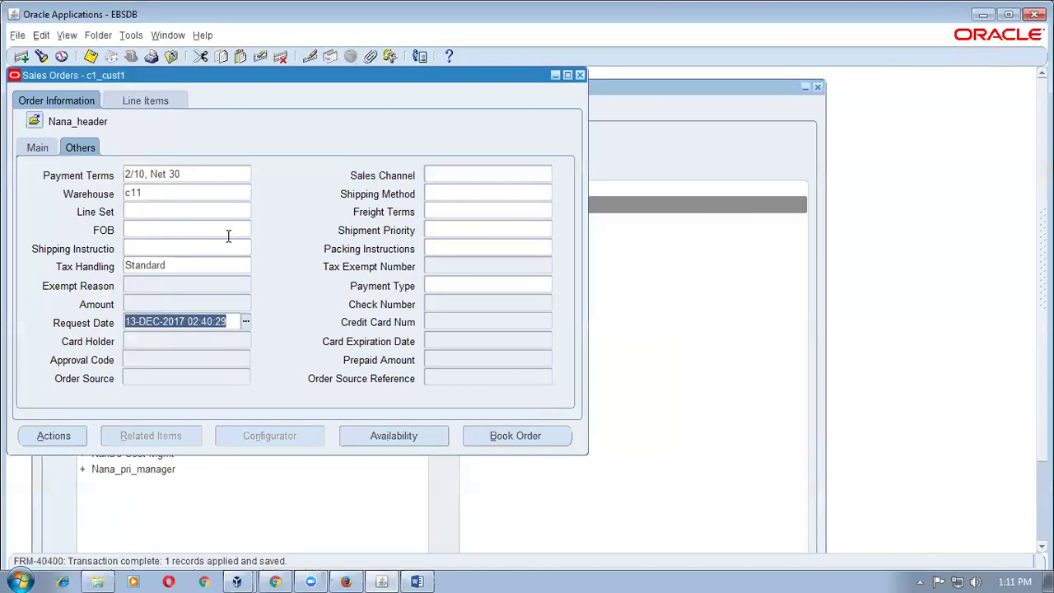
- Reopen a blank sales order, compare its defaulted Date Ordered with its Request Date, and close the order
left_click(580, 75)
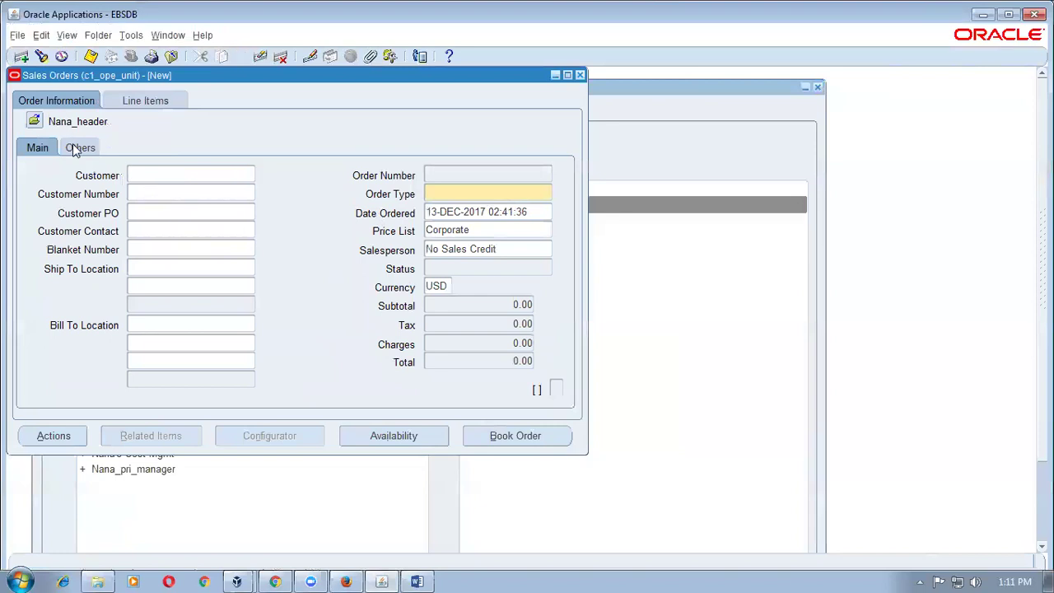
left_click(78, 147)
left_click(40, 148)
left_click(531, 208)
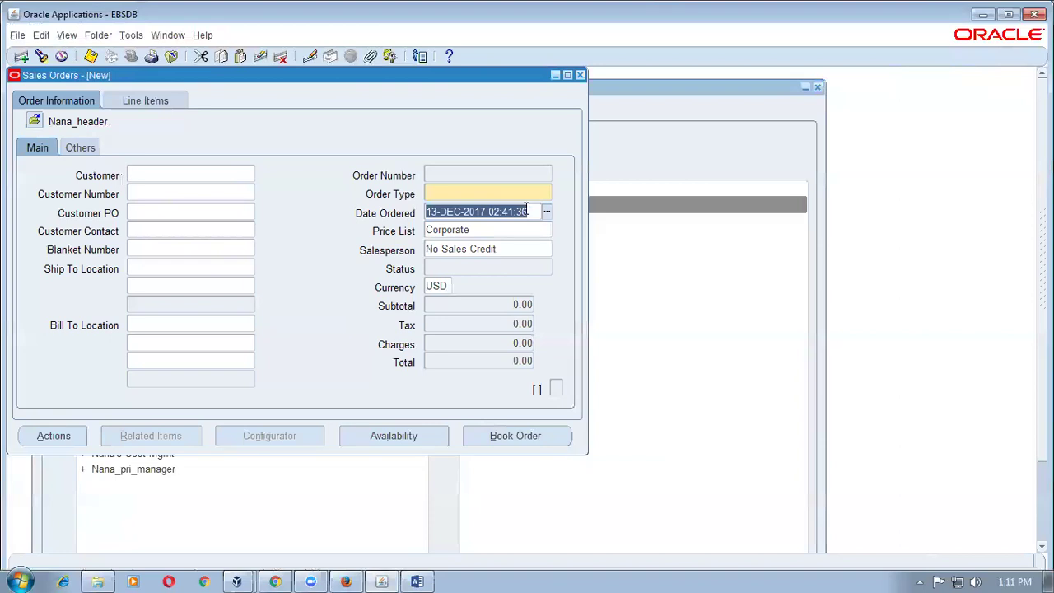
left_click(74, 149)
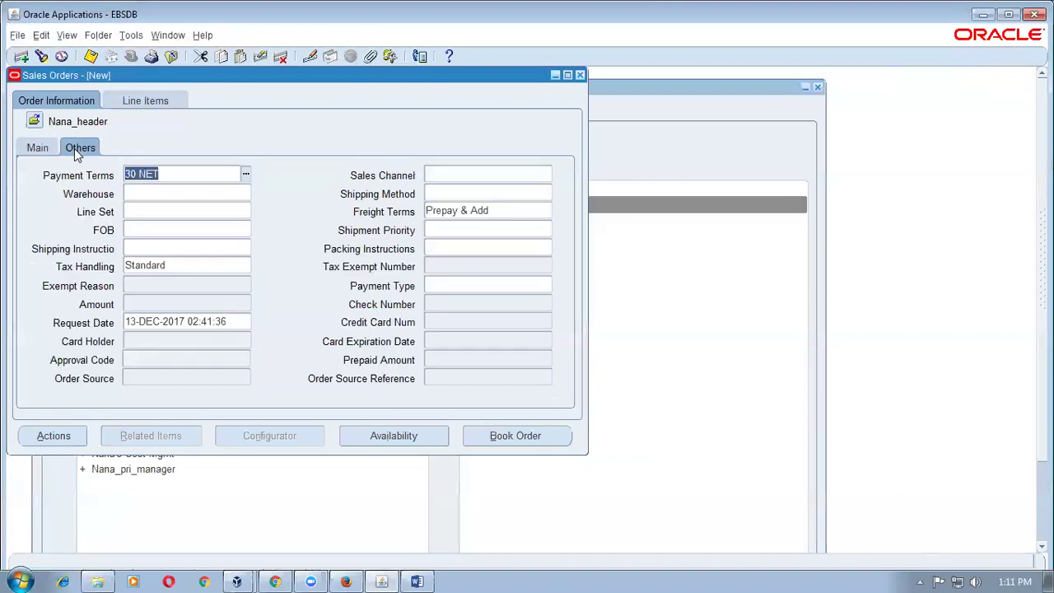
left_click(231, 324)
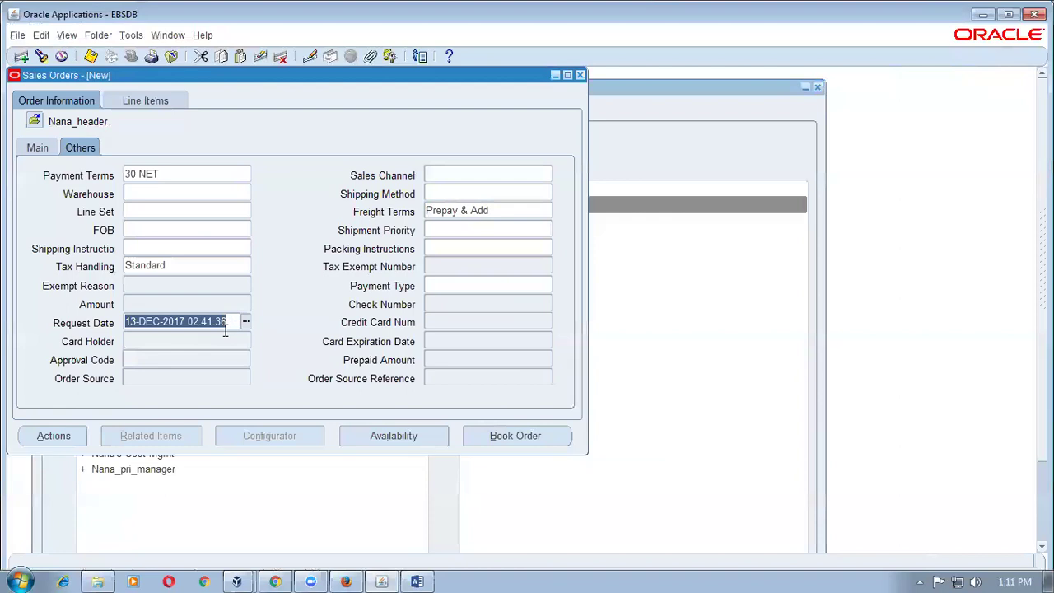
left_click(200, 303)
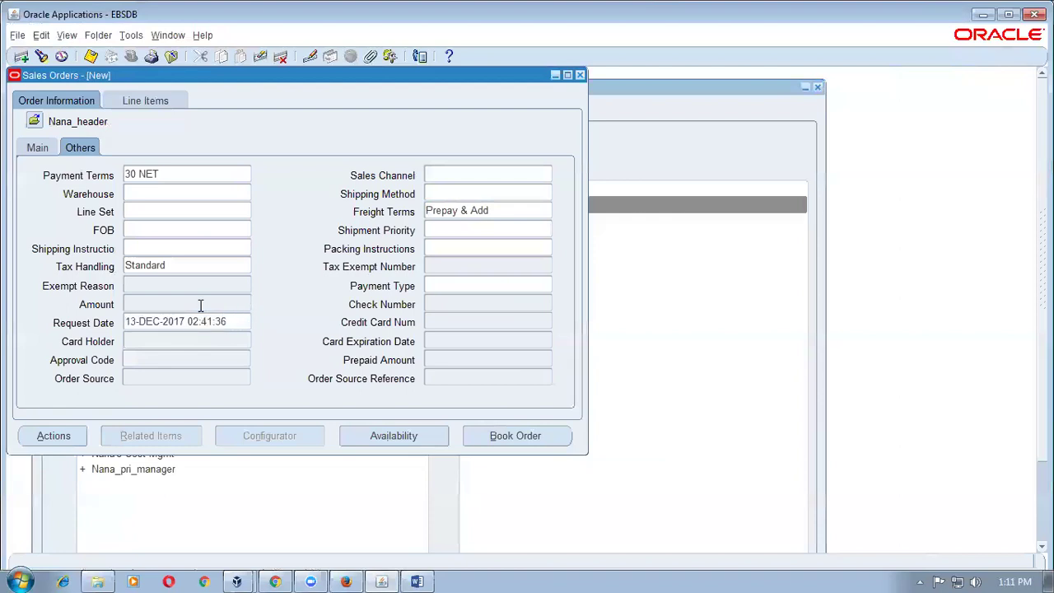
left_click(237, 322)
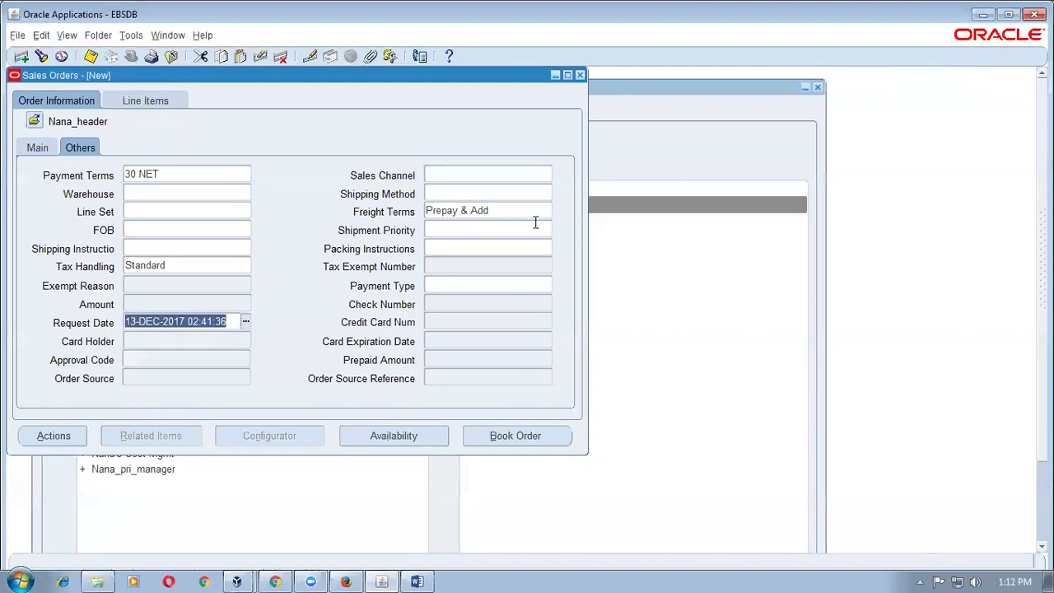
left_click(580, 75)
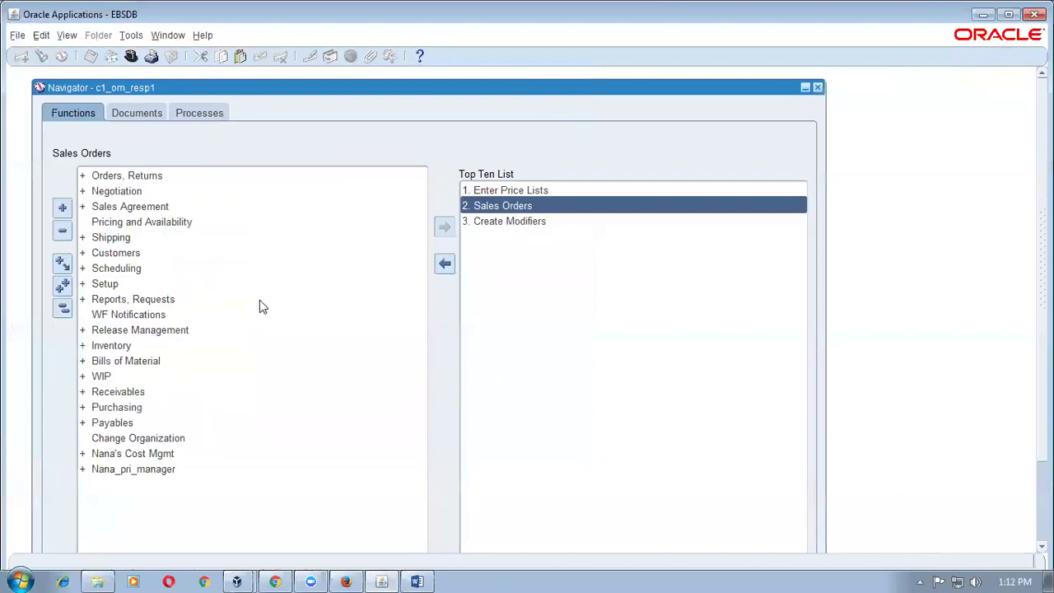
- Collapse the navigator's function tree and open the Defaulting setup under Setup, Rules
left_click(63, 308)
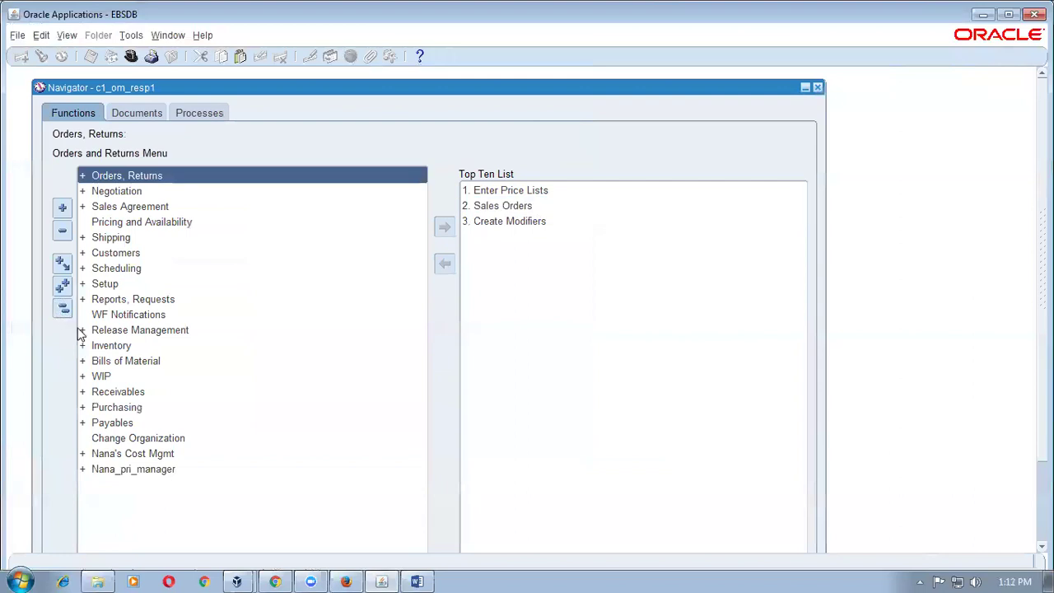
key("Down")
key("Down")
key("Down")
key("Down")
key("Down")
key("Down")
key("Down")
key("Right")
key("Down")
key("Down")
key("Down")
key("Down")
key("Down")
key("Down")
key("Down")
key("Down")
key("Down")
key("Right")
key("Down")
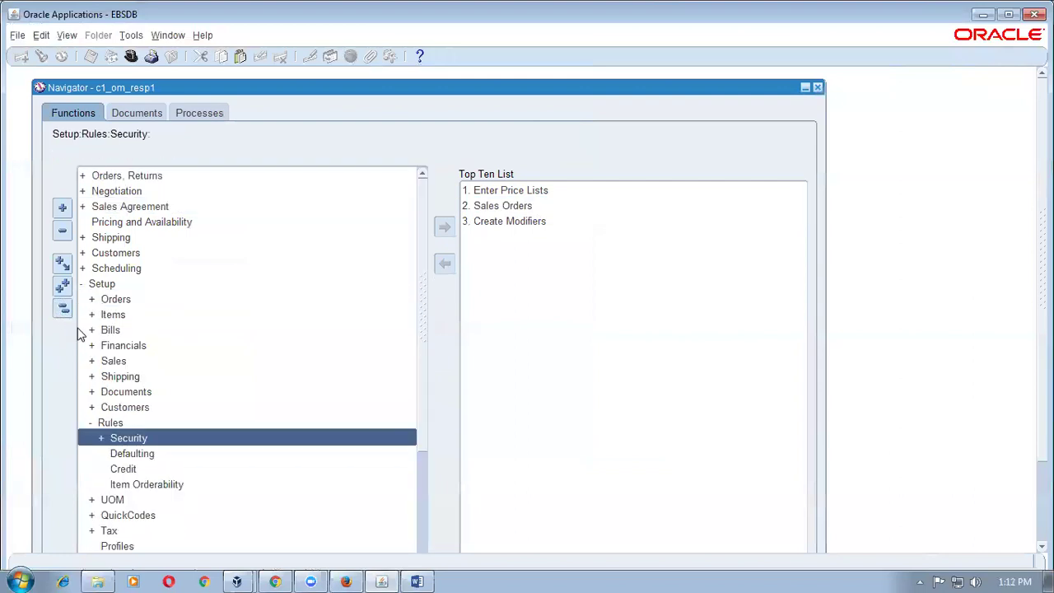
key("Right")
key("Down")
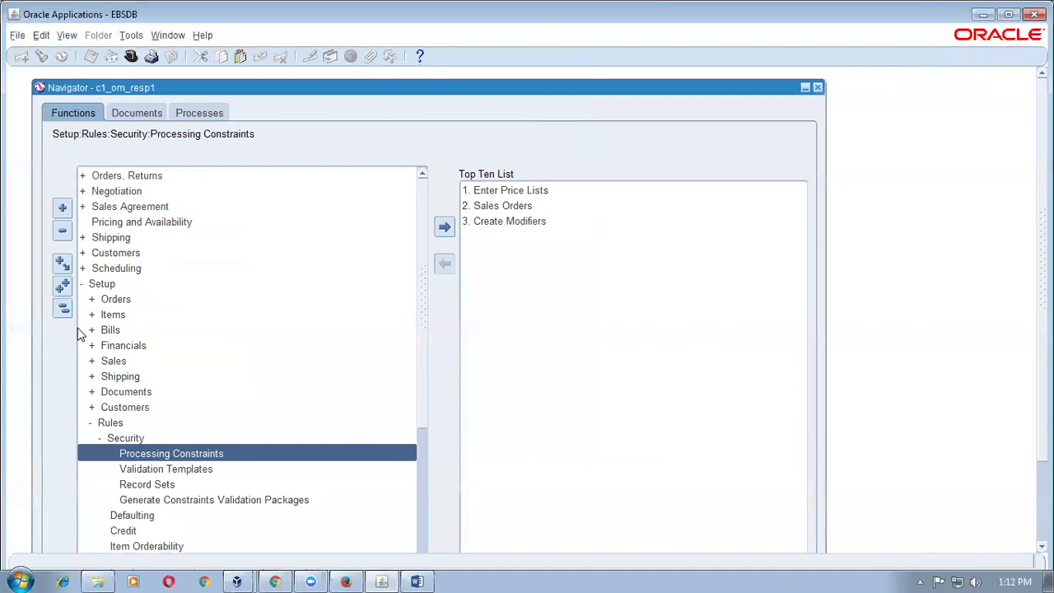
key("Down")
key("Down")
key("Down")
key("Down")
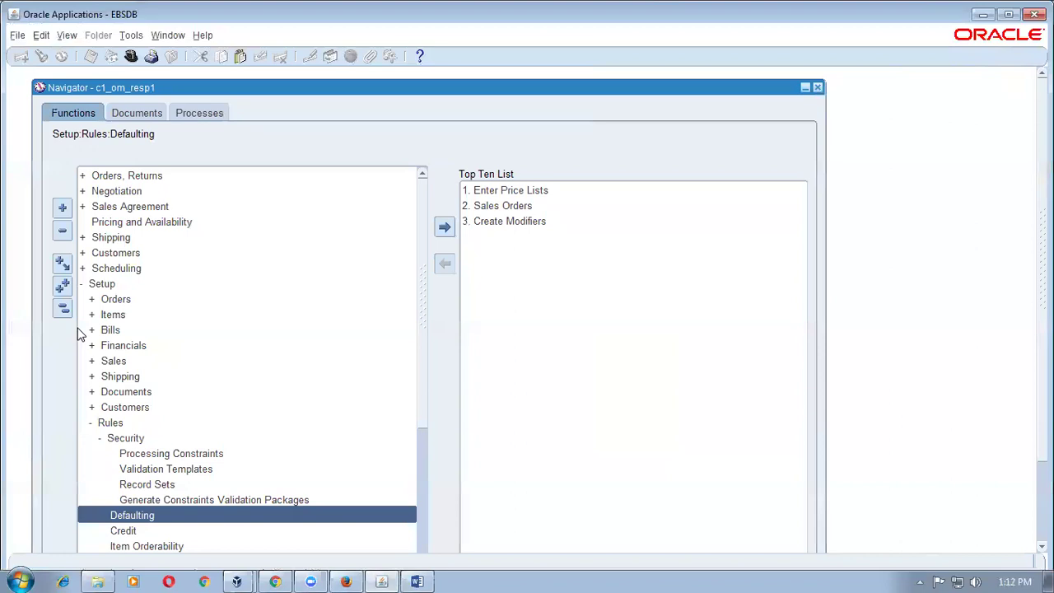
key("Return")
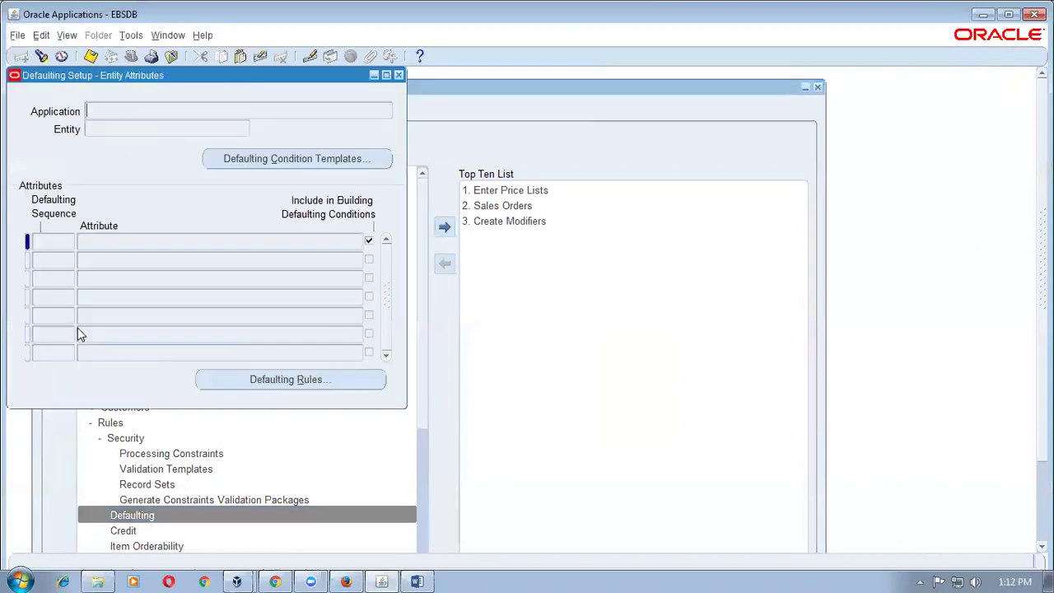
- Query the Order Header entity for attributes matching Req% and open the defaulting rules of Request Date
left_click(157, 130)
left_click(151, 240)
key("F11")
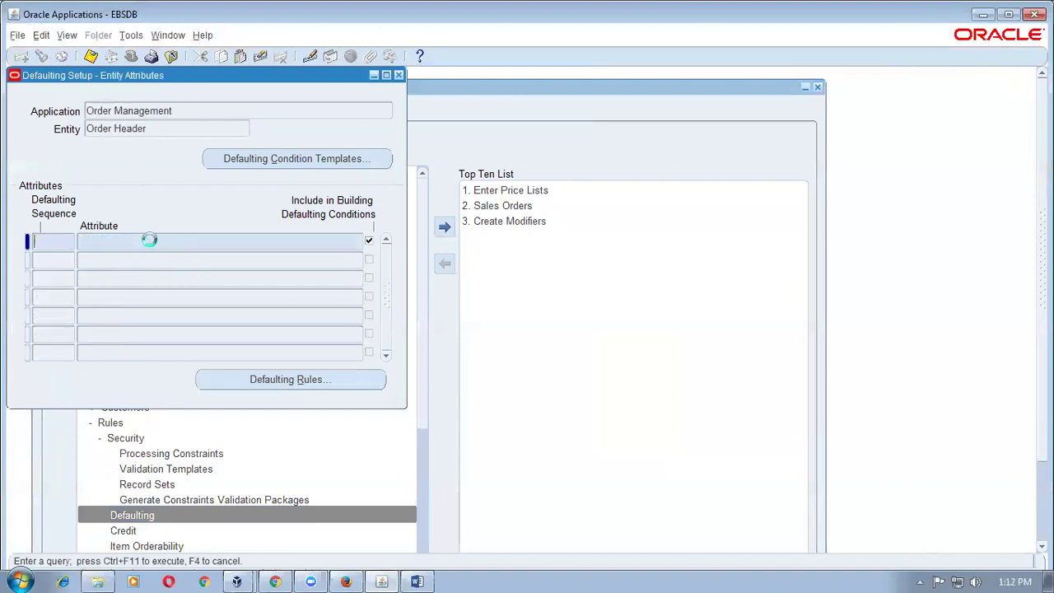
type("Req")
type("%")
key("ctrl+F11")
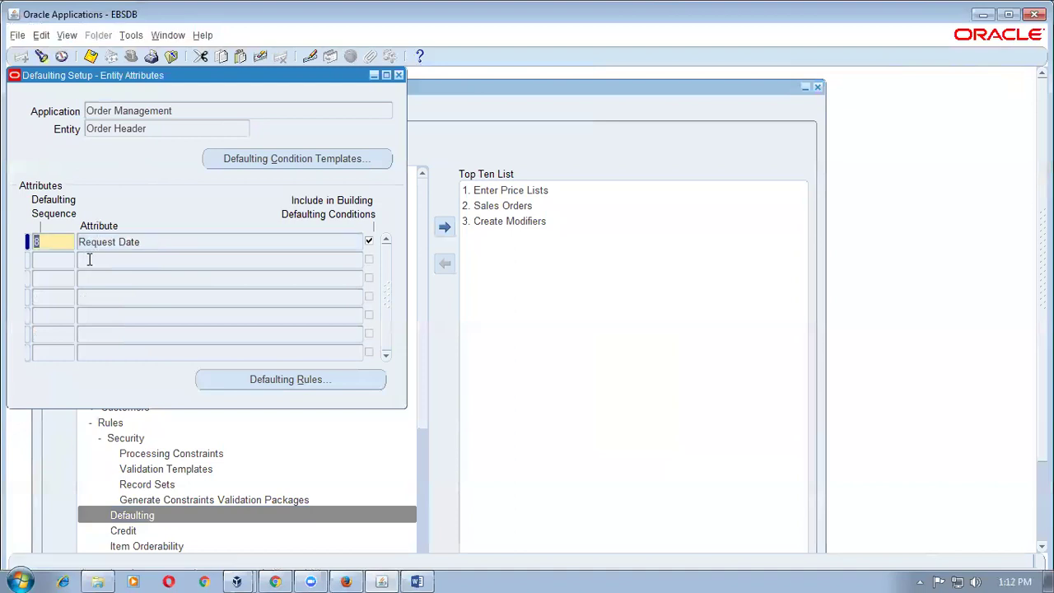
left_click(166, 243)
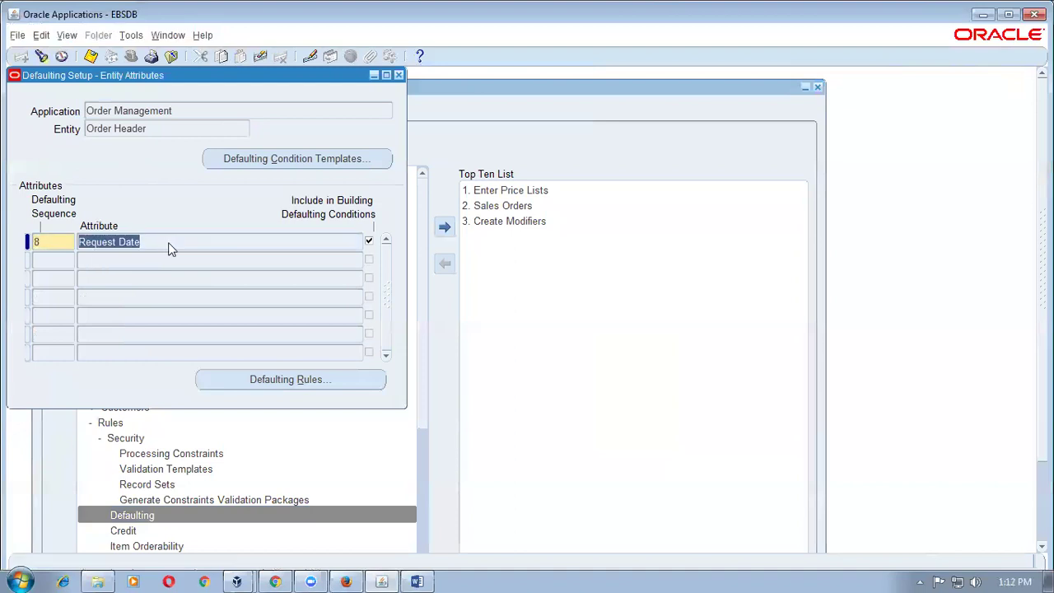
left_click(316, 379)
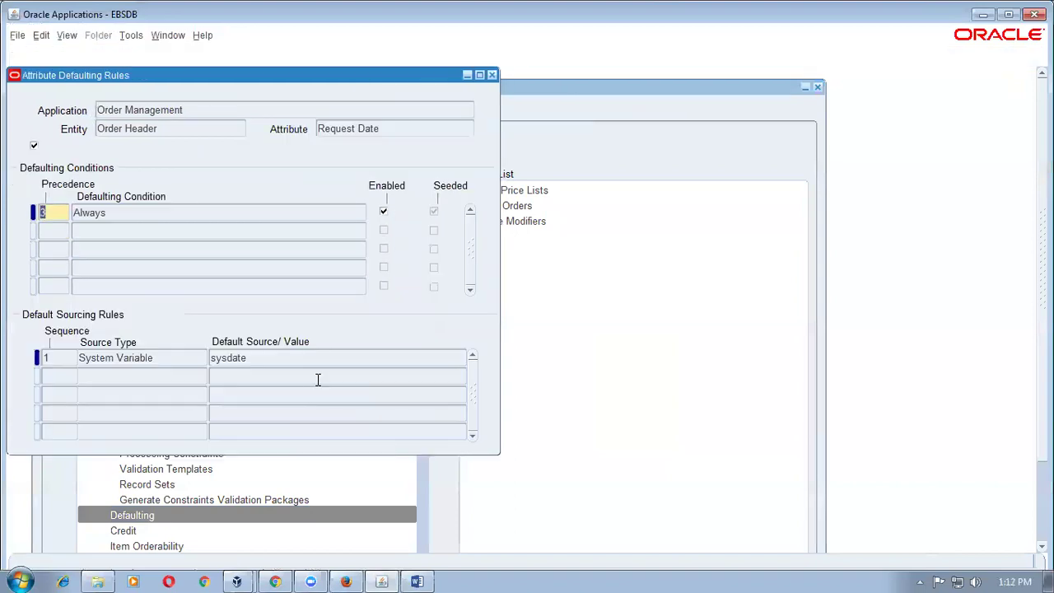
- Review the Always condition and its system variable source for Request Date, disable that condition, and save
double_click(136, 212)
left_click(163, 357)
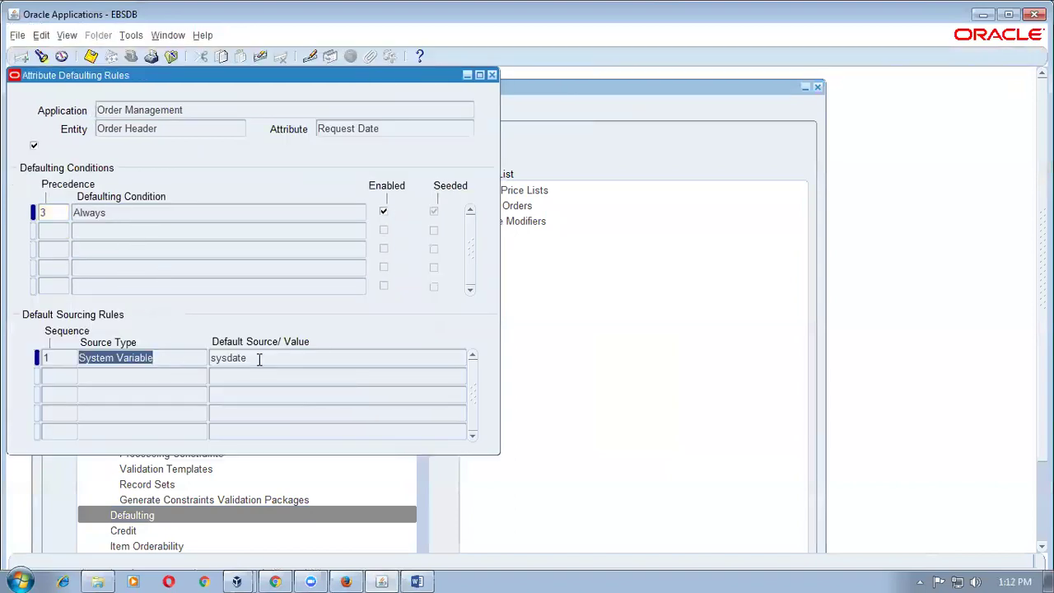
left_click(110, 216)
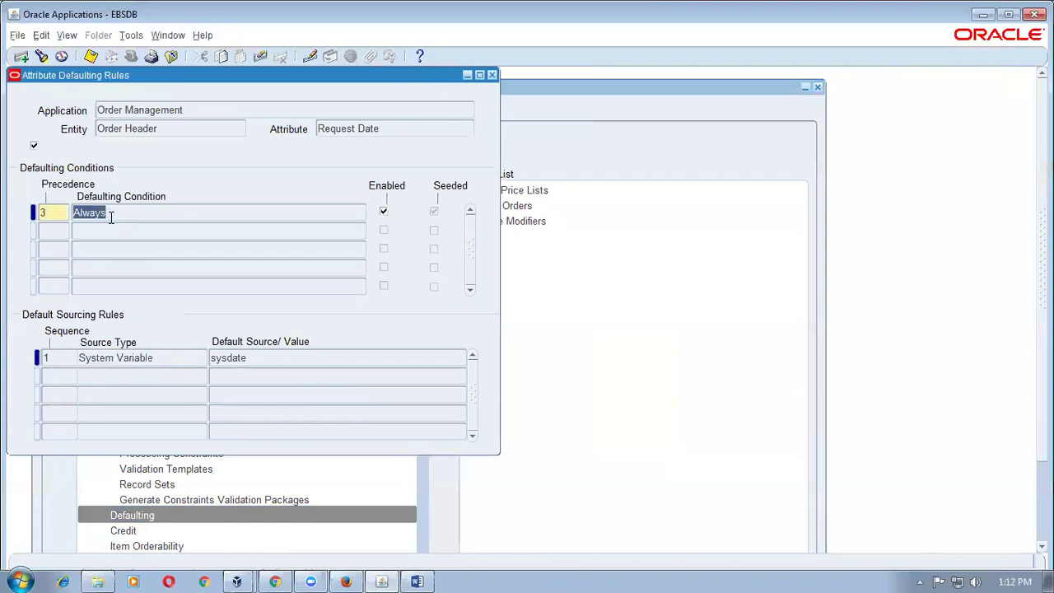
left_click(385, 215)
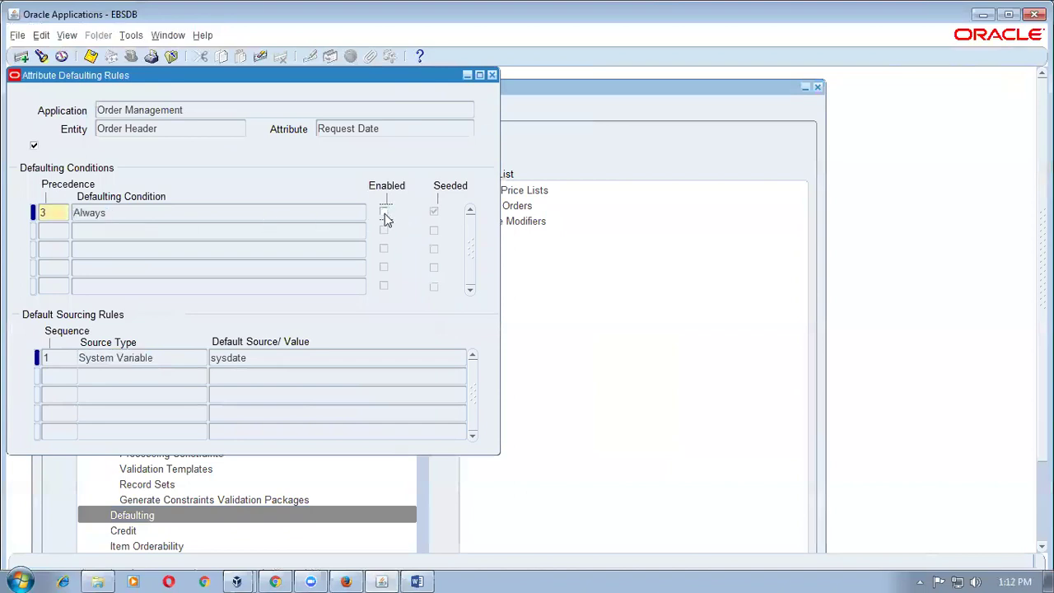
key("ctrl+s")
left_click(642, 437)
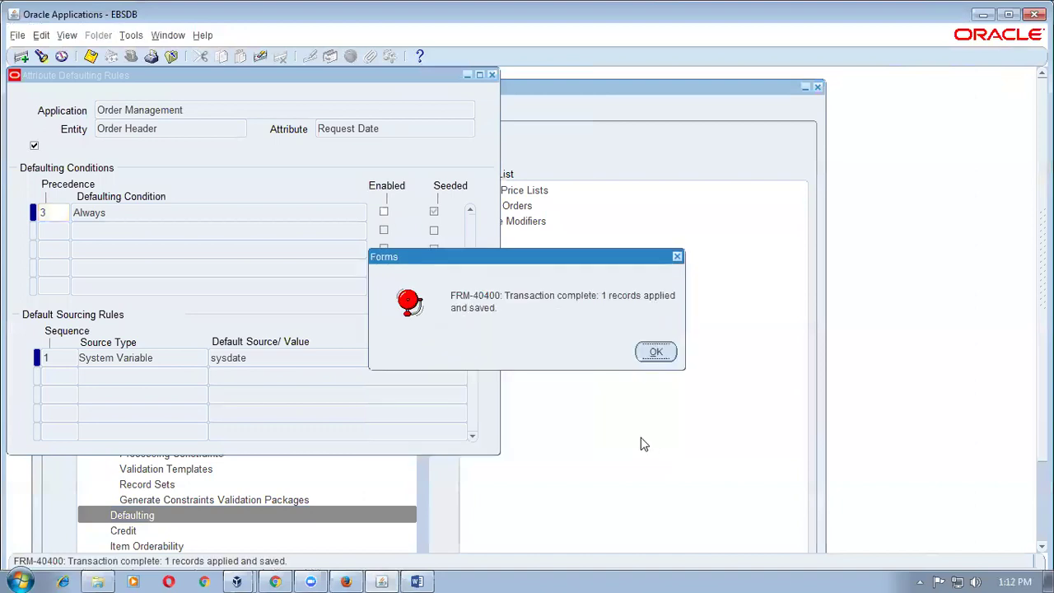
left_click(647, 356)
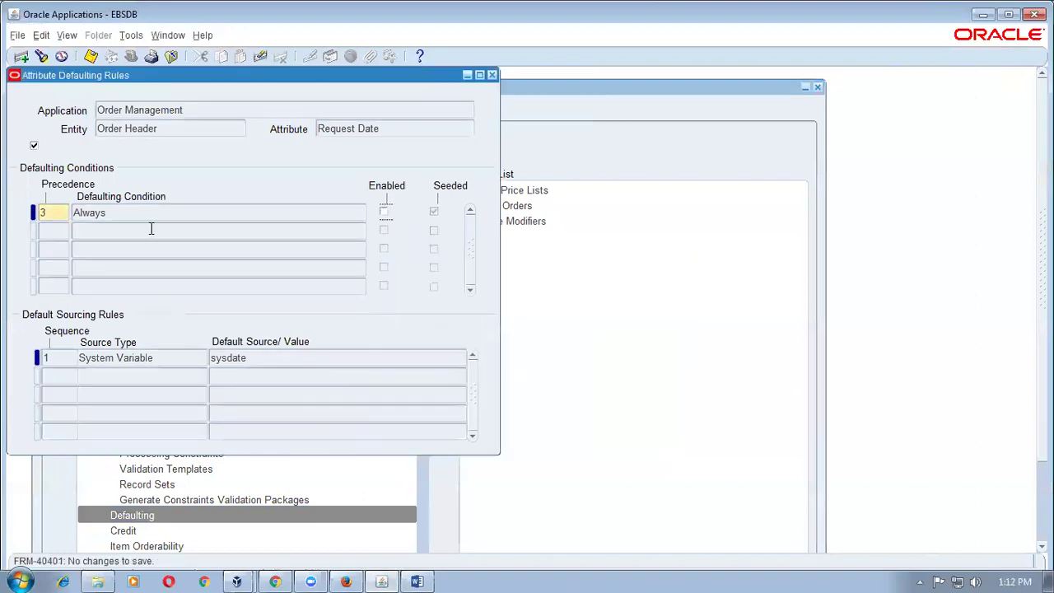
- Add the c1_cust1 defaulting condition to Request Date with precedence 4
left_click(50, 232)
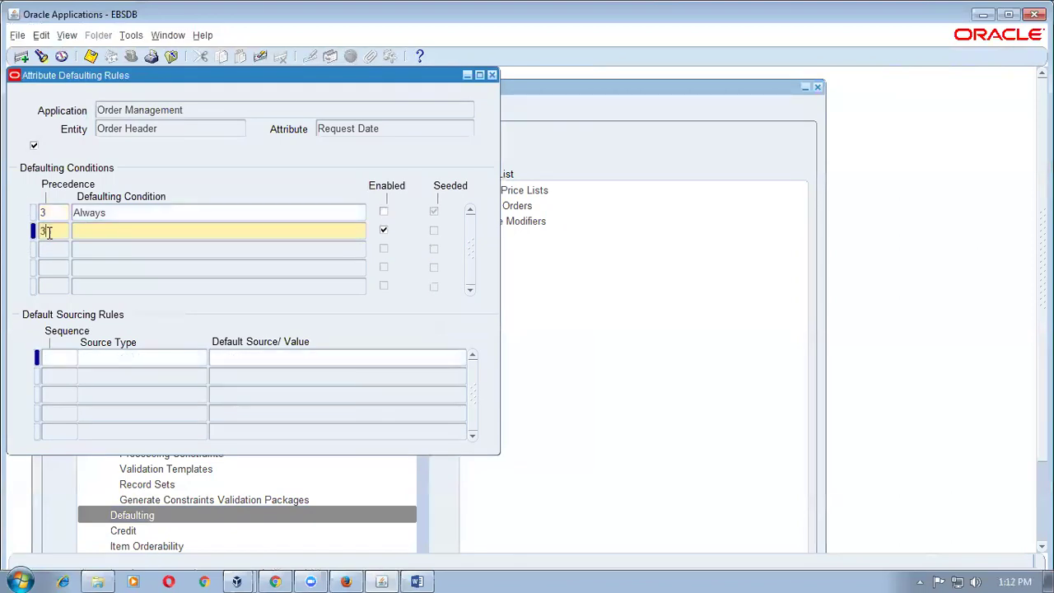
type("4")
key("Tab")
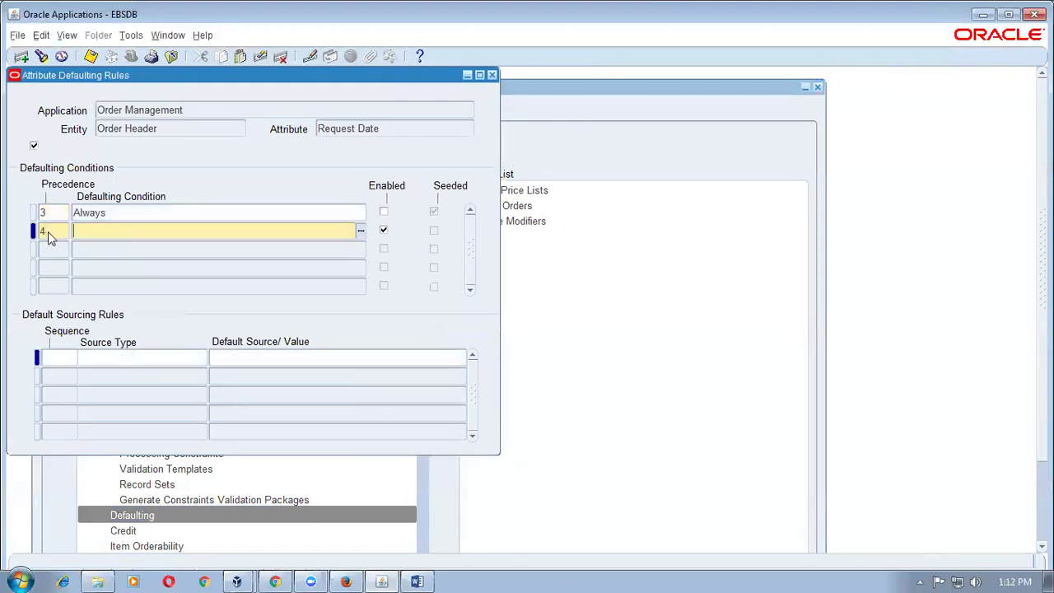
type("c1")
key("Tab")
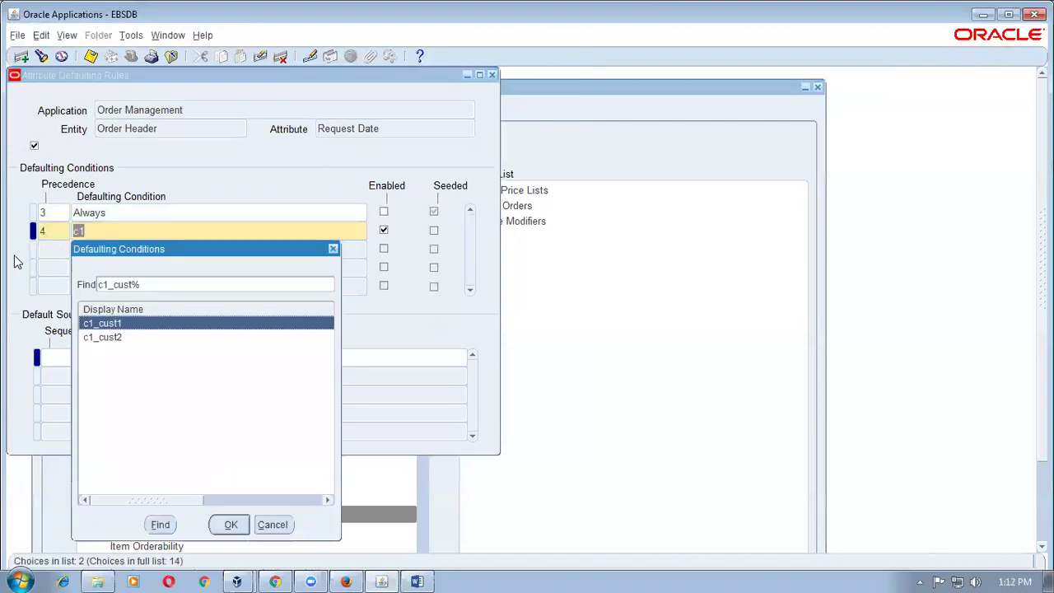
left_click(228, 524)
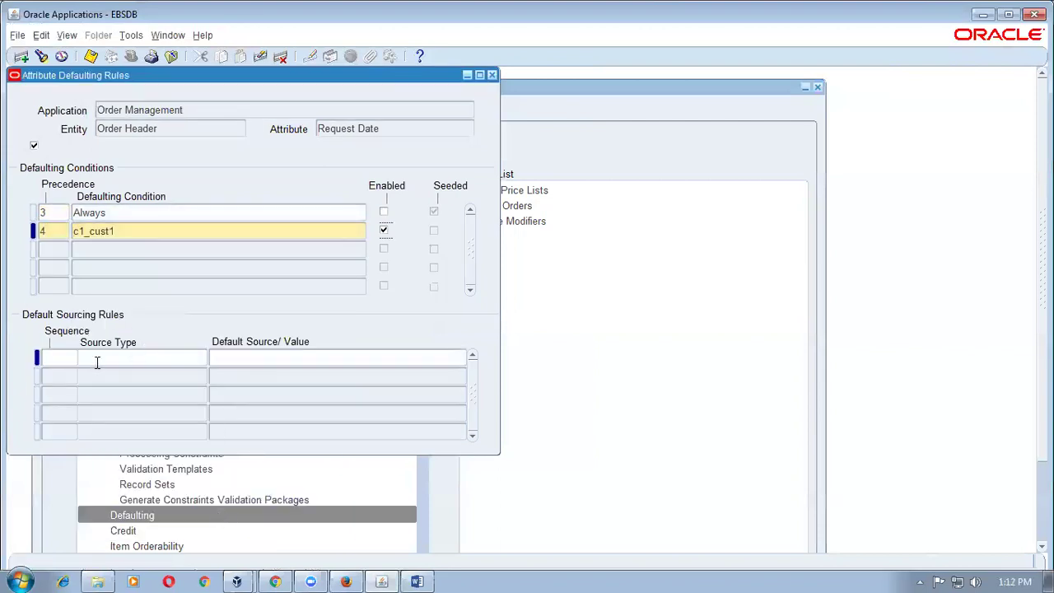
- Give the c1_cust1 condition a sourcing rule with sequence 1, source type System Variable and the expression sysdate+2
left_click(71, 362)
type("1")
left_click(98, 361)
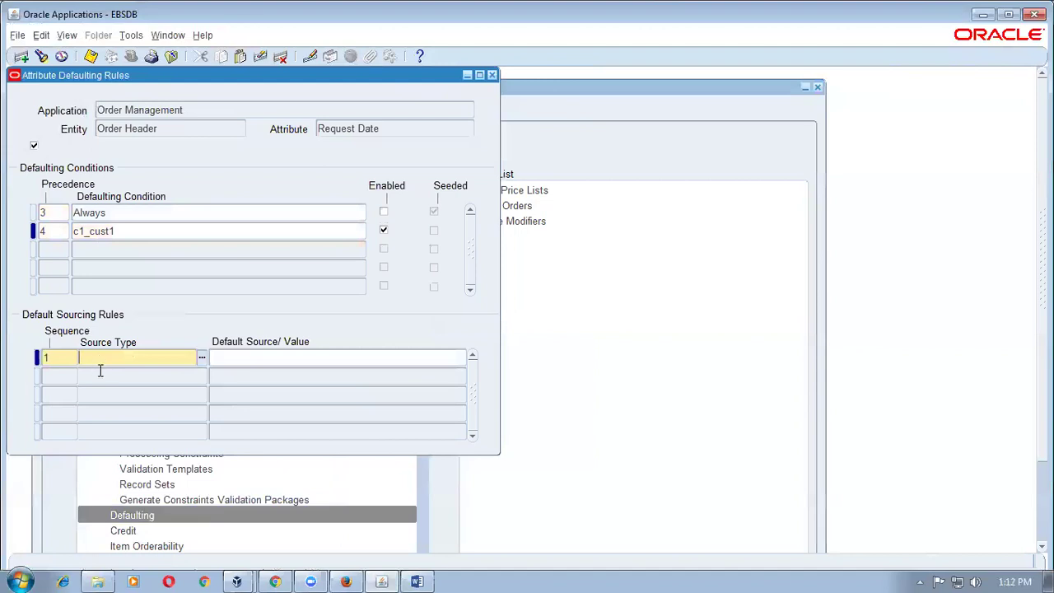
key("Down")
key("Down")
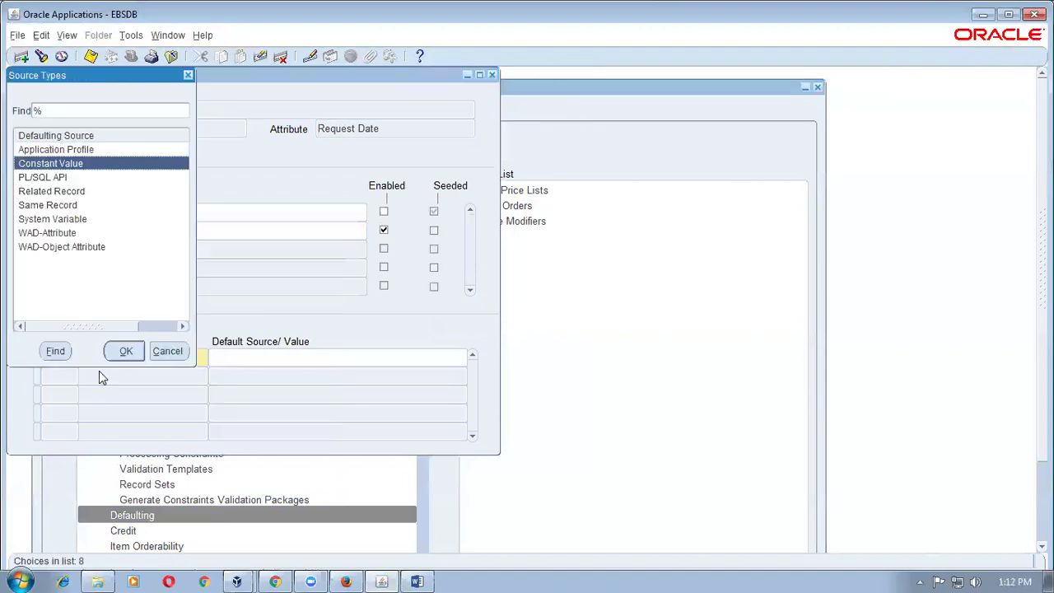
key("Down")
key("Down")
key("Down")
key("Return")
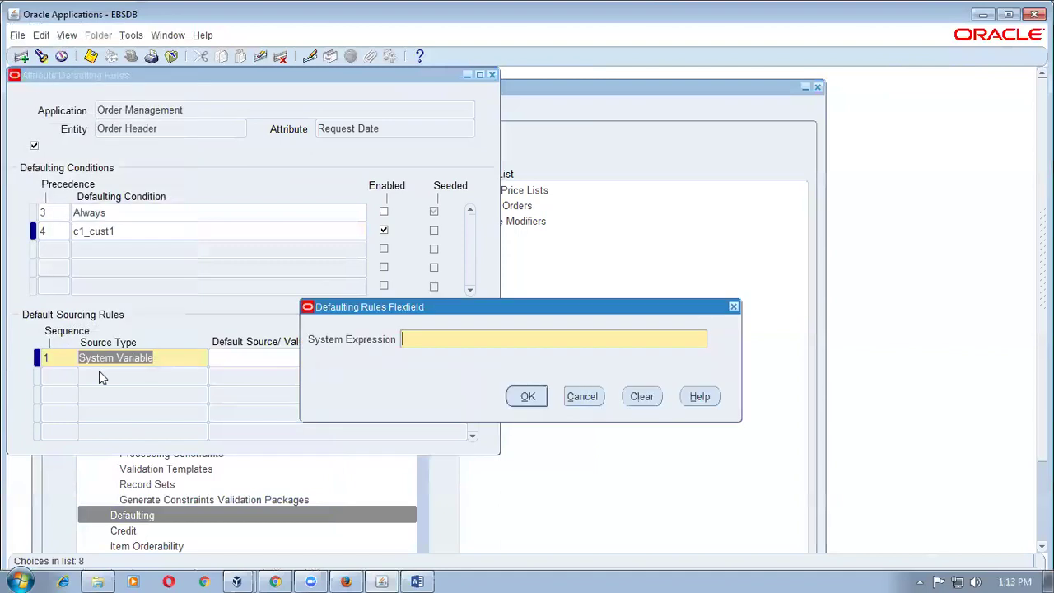
type("sysdate+2")
left_click(528, 396)
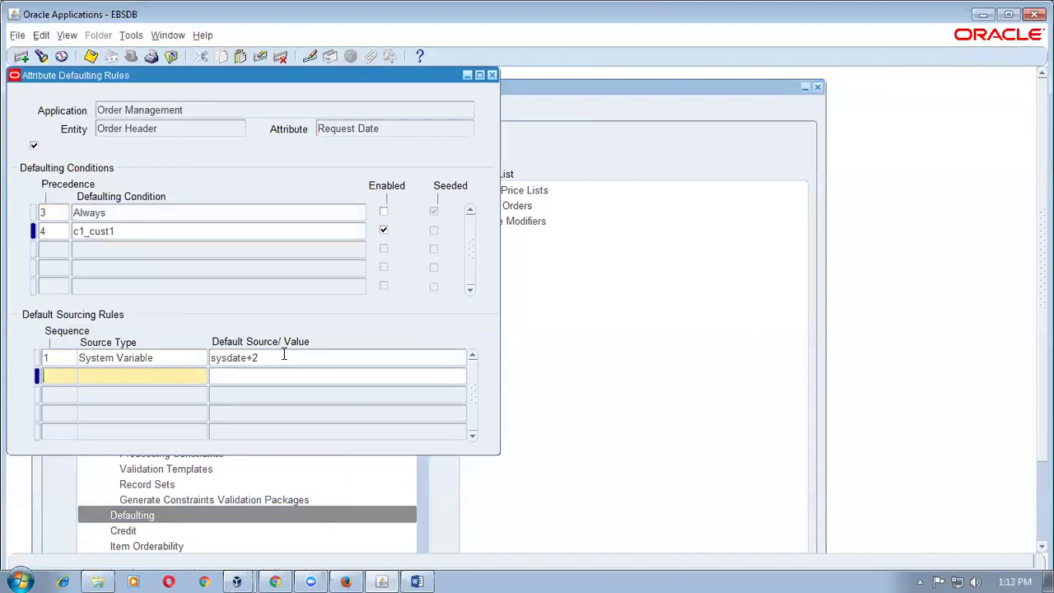
left_click(283, 355)
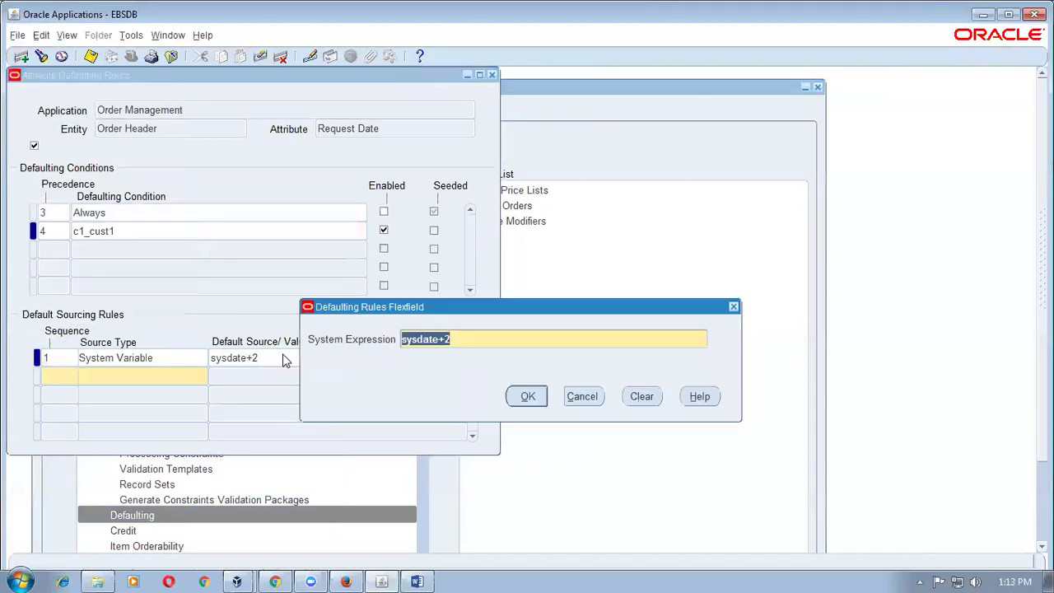
left_click(539, 399)
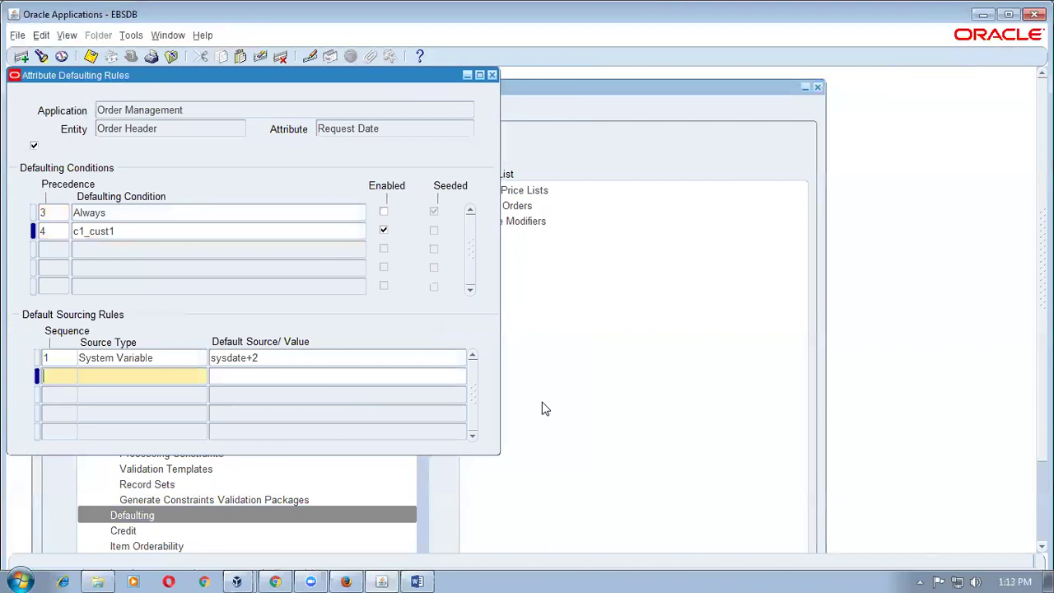
- Save the Request Date defaulting rules and submit the generation of the attribute's defaulting package
key("Up")
key("ctrl+s")
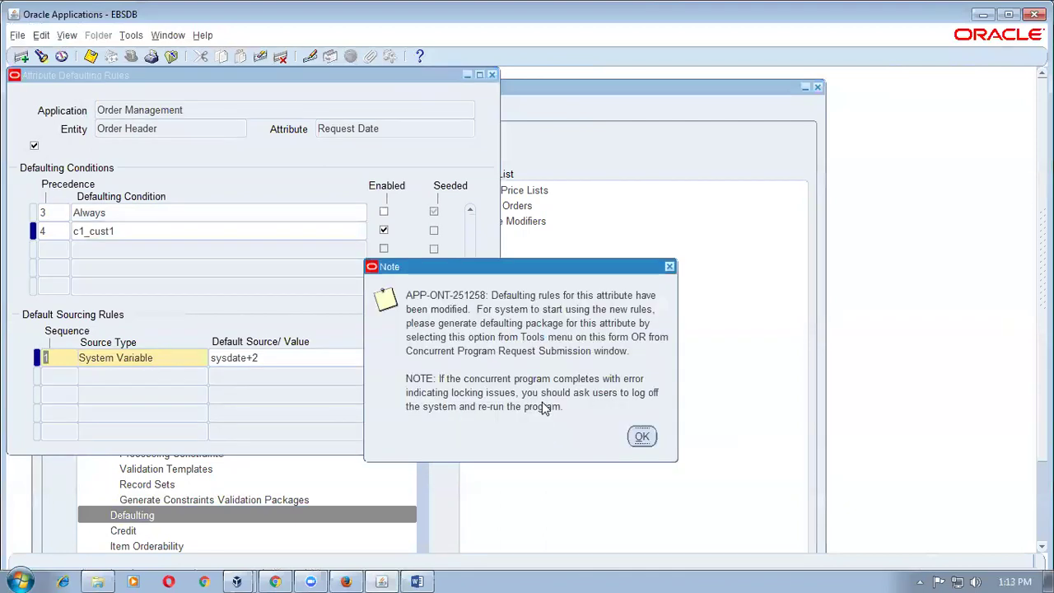
left_click(641, 435)
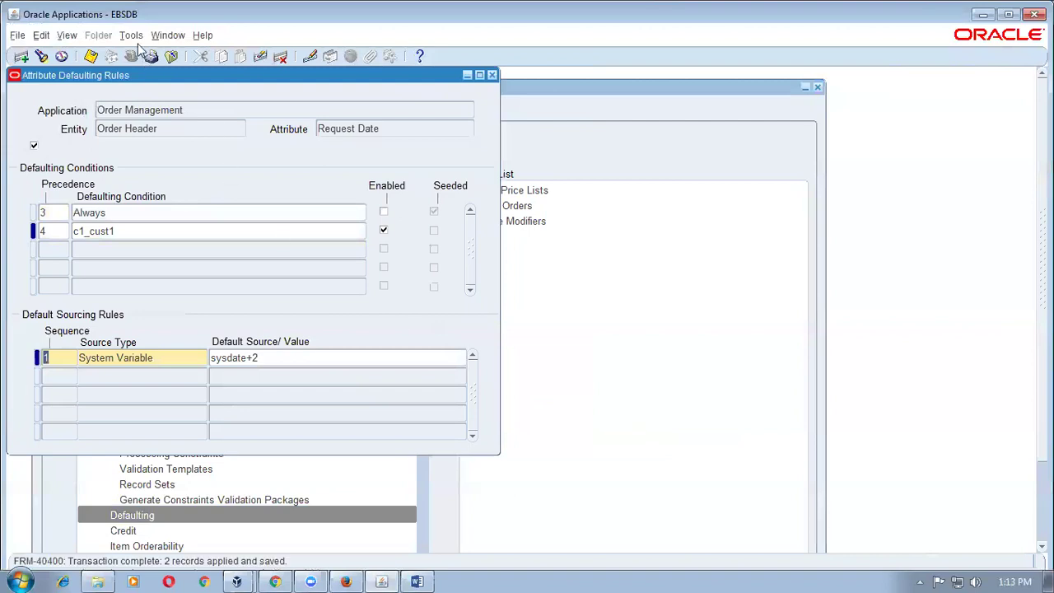
left_click(173, 54)
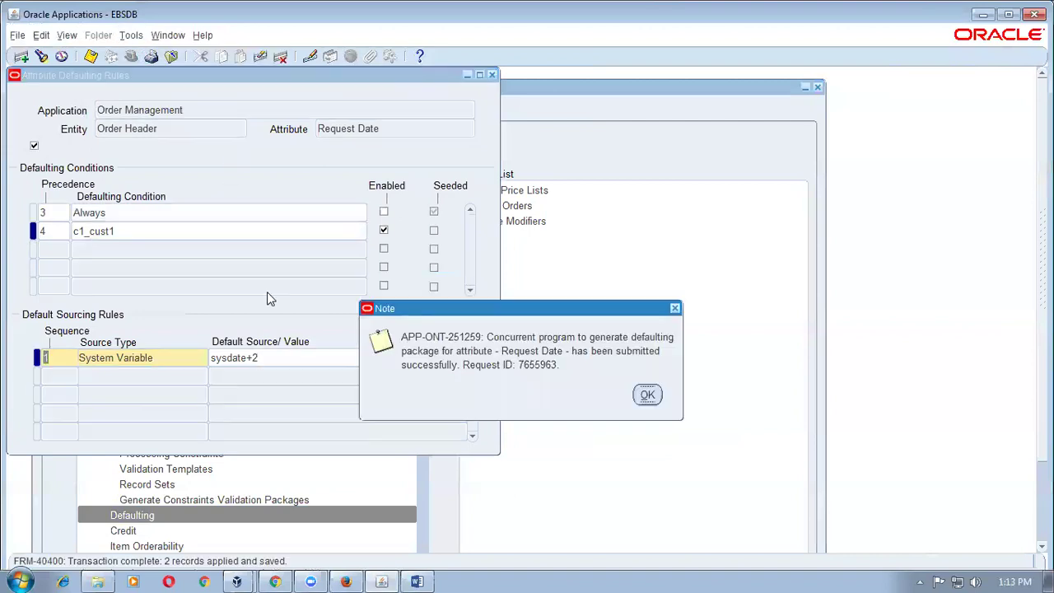
left_click(646, 396)
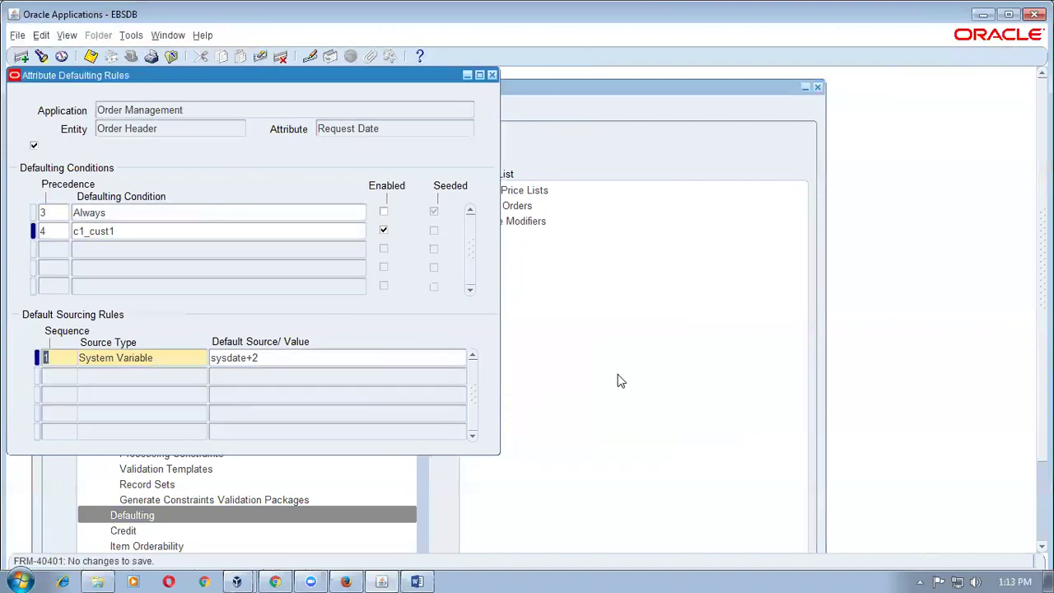
- Start a new sales order for customer c1_cust2 and check its Date Ordered against the Request Date in the other header details
left_click_drag(302, 79, 560, 160)
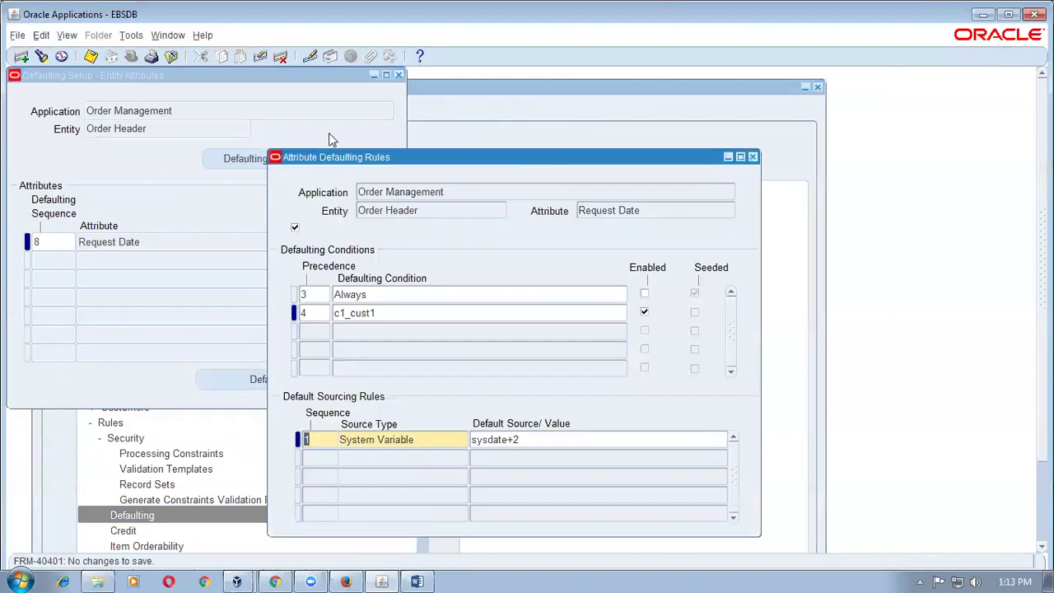
left_click(168, 35)
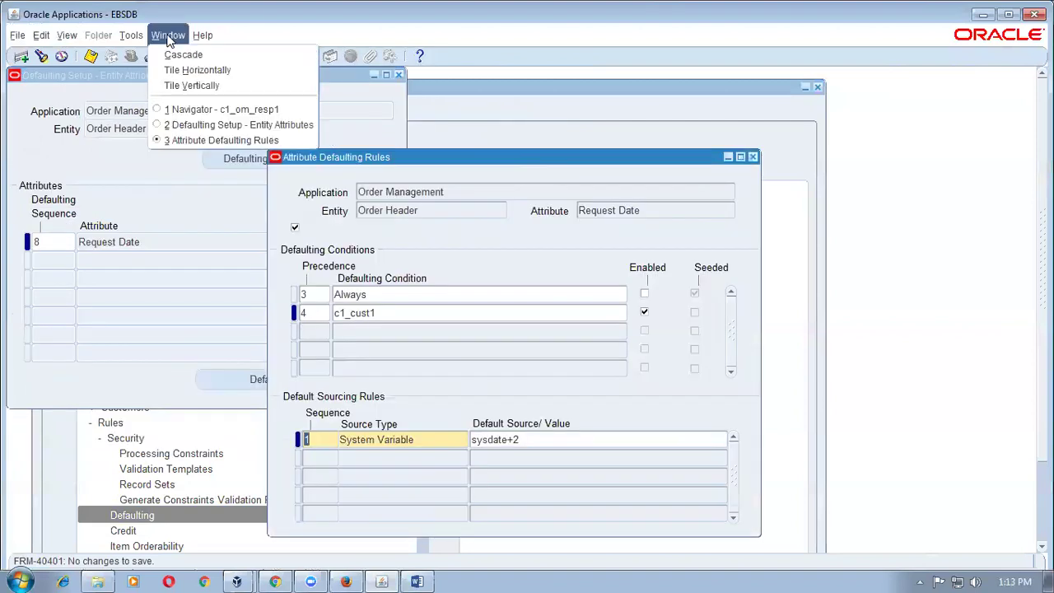
left_click(168, 109)
double_click(535, 205)
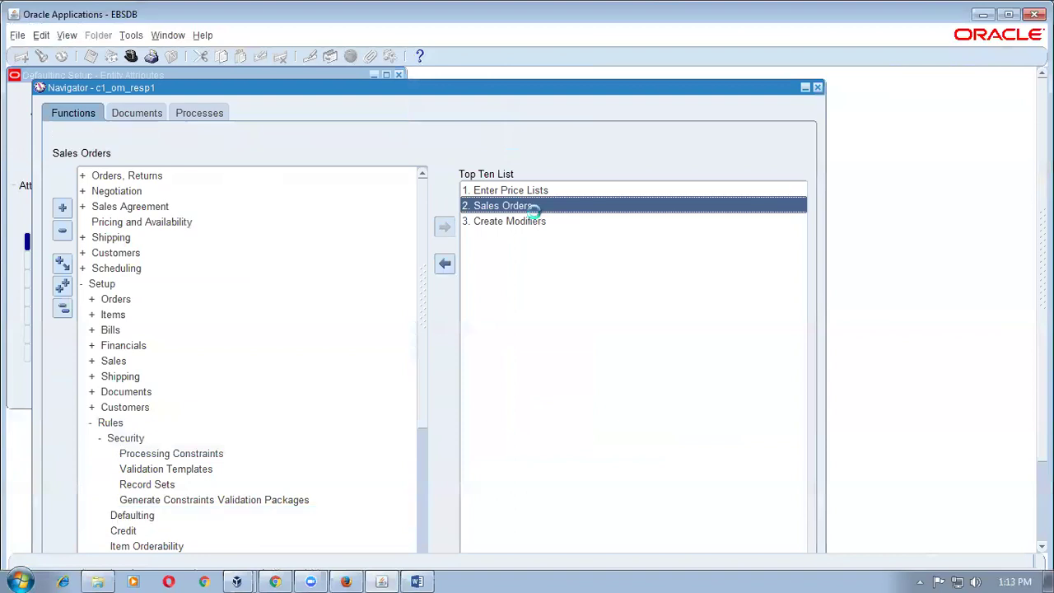
type("c1%")
key("Tab")
key("Down")
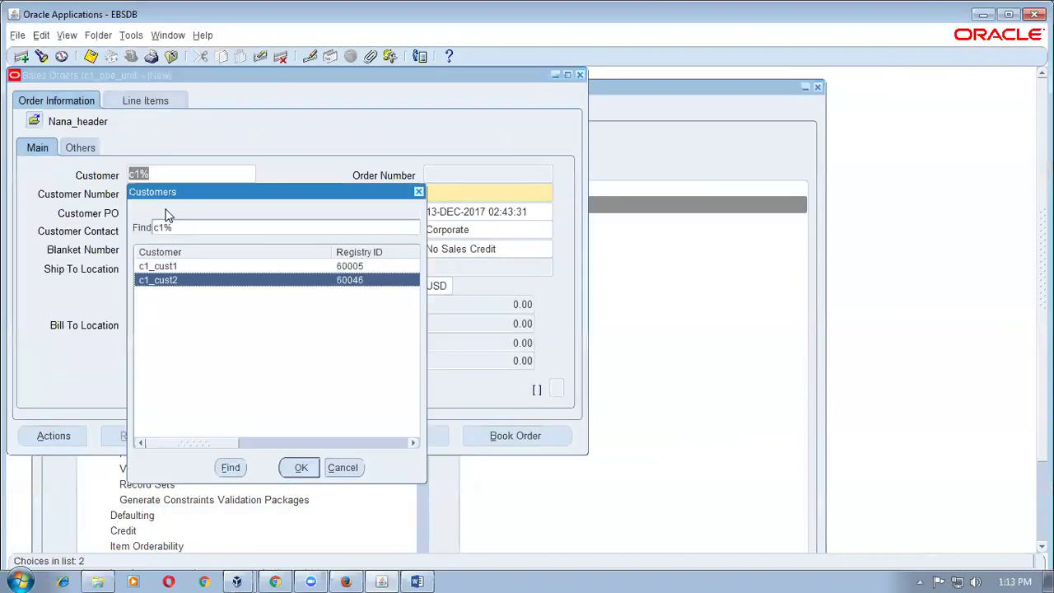
key("Return")
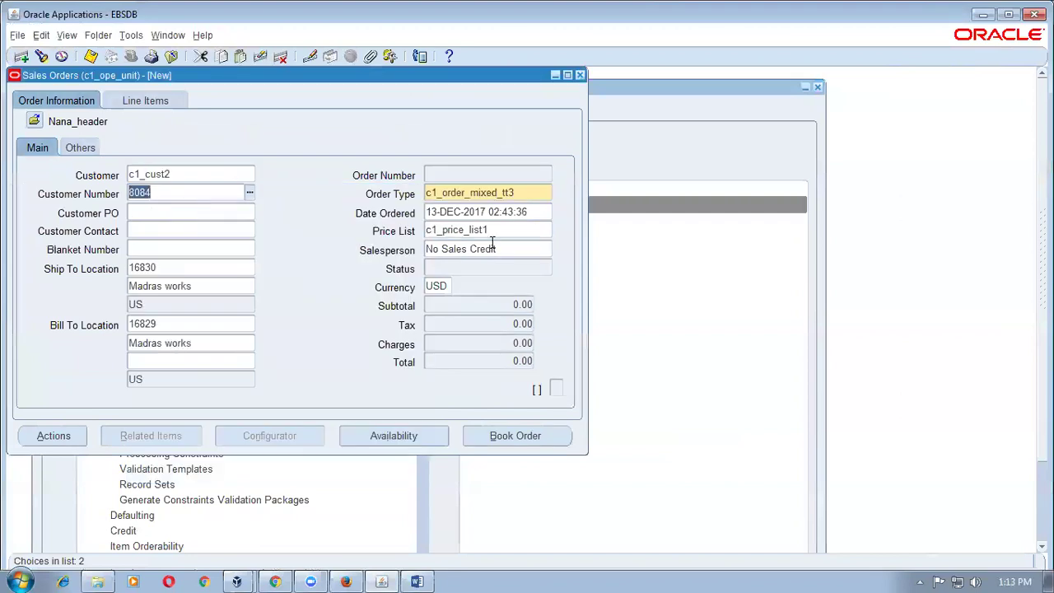
left_click(472, 211)
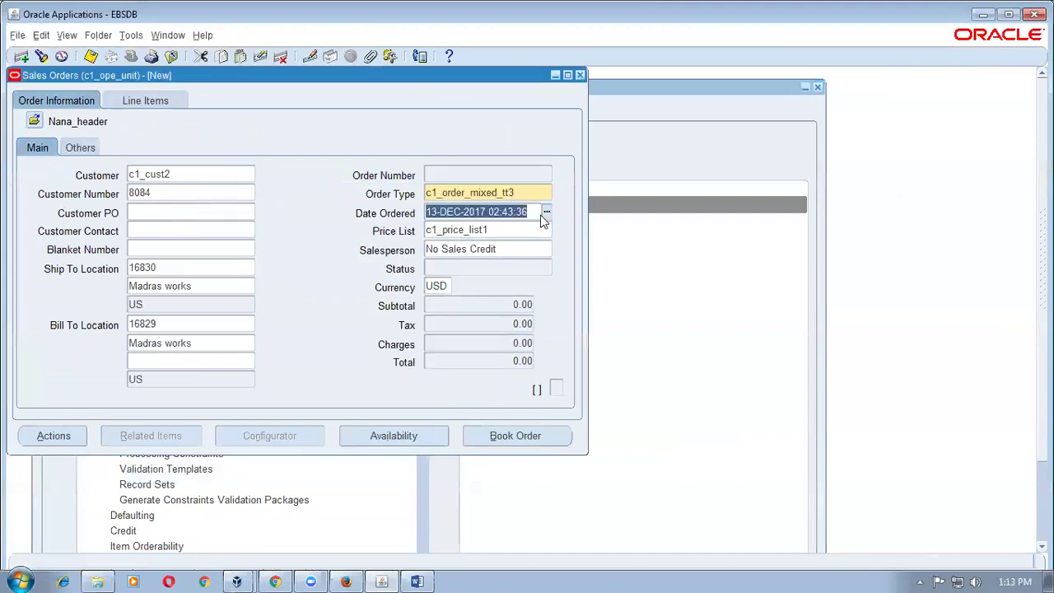
left_click(73, 149)
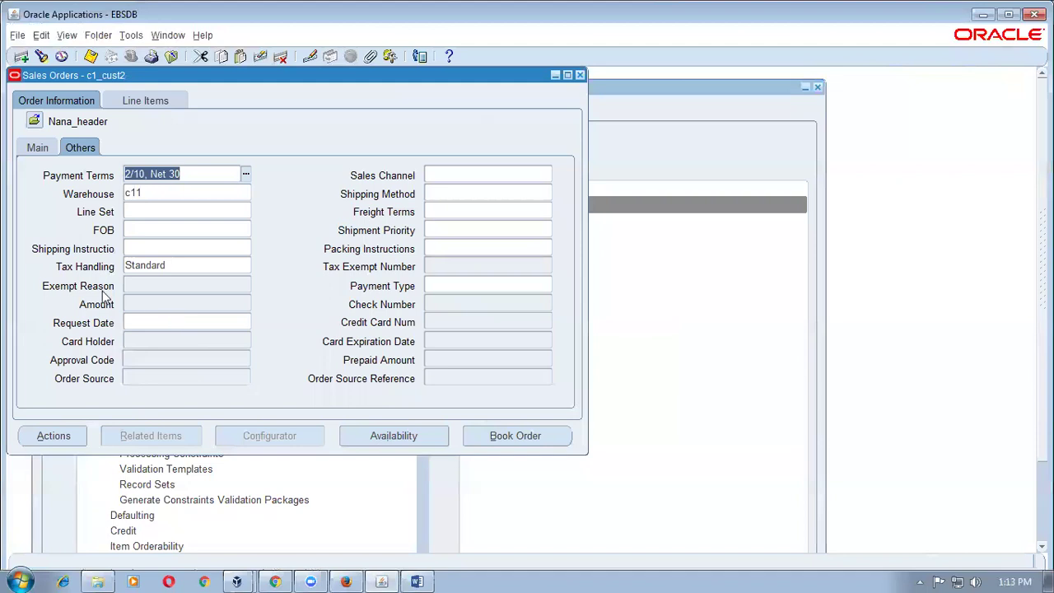
- Change the new order's customer to c1_cust1, check the Request Date in the other header details, and discard the order
left_click(37, 148)
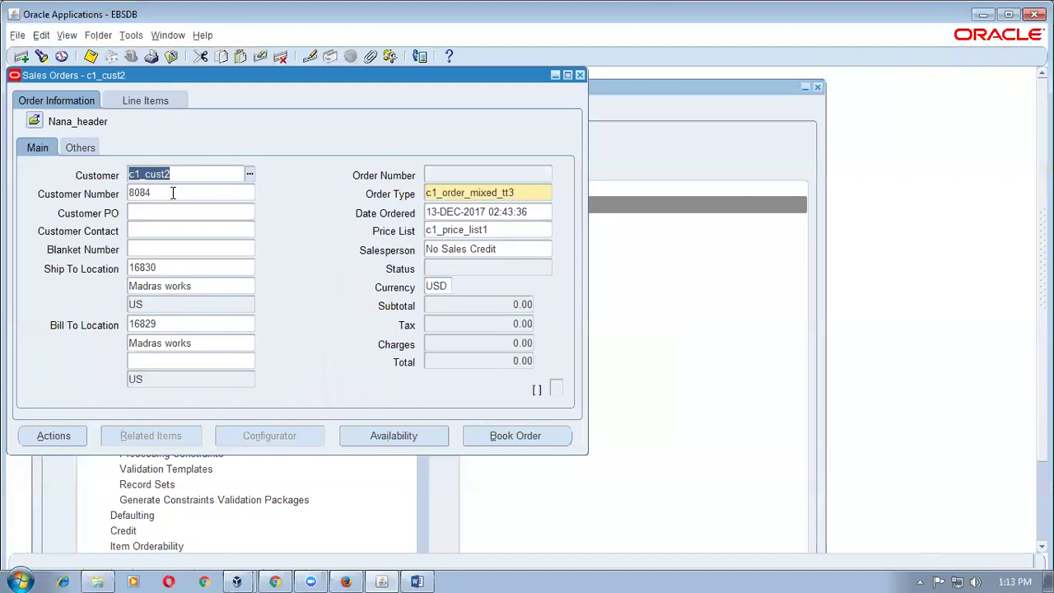
type("c1%1")
key("Tab")
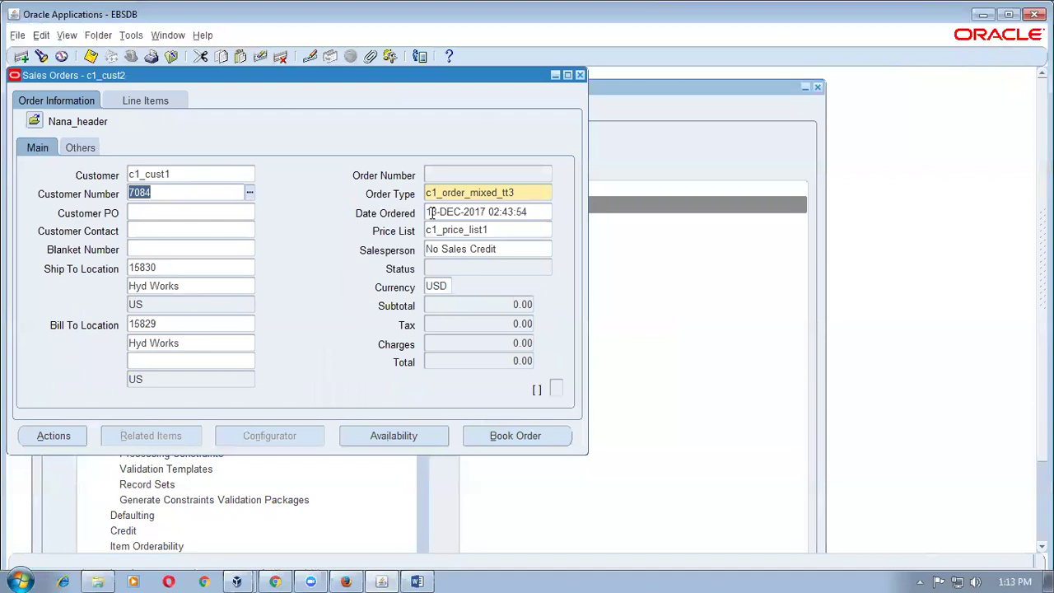
left_click(78, 147)
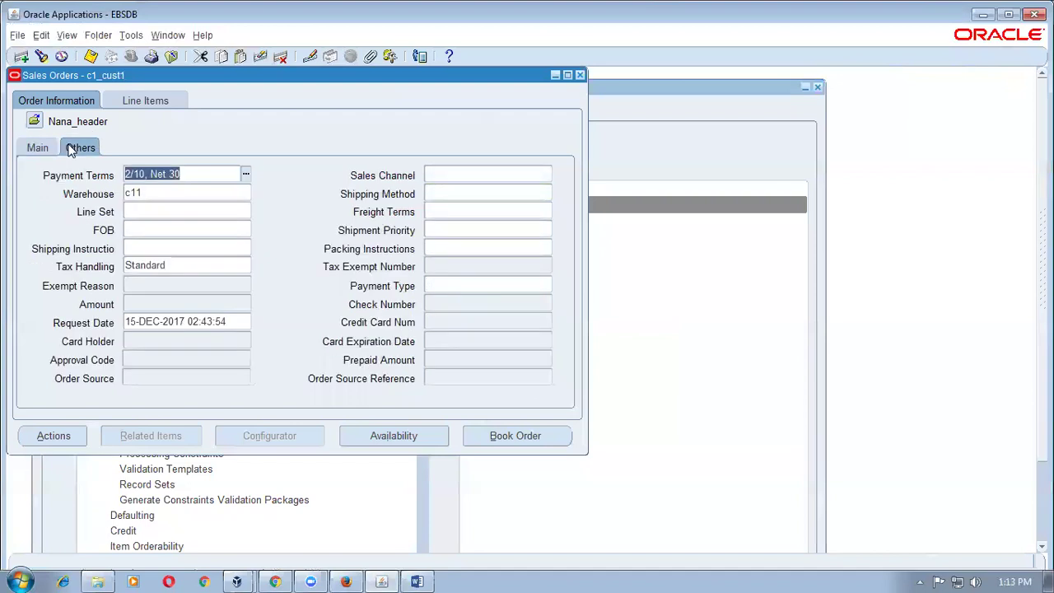
left_click(177, 321)
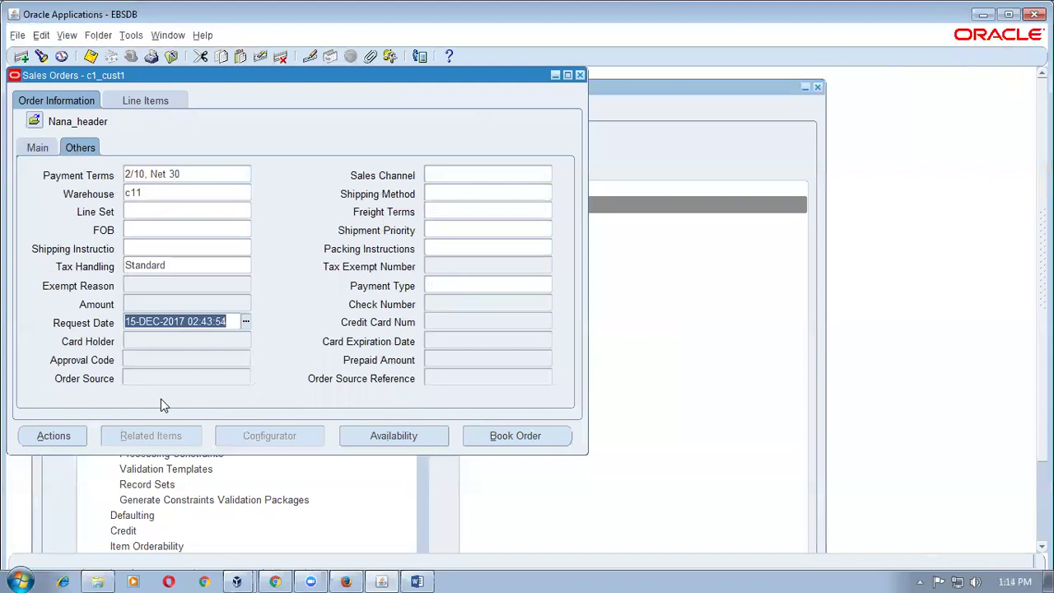
key("F4")
key("Tab")
key("Tab")
key("Return")
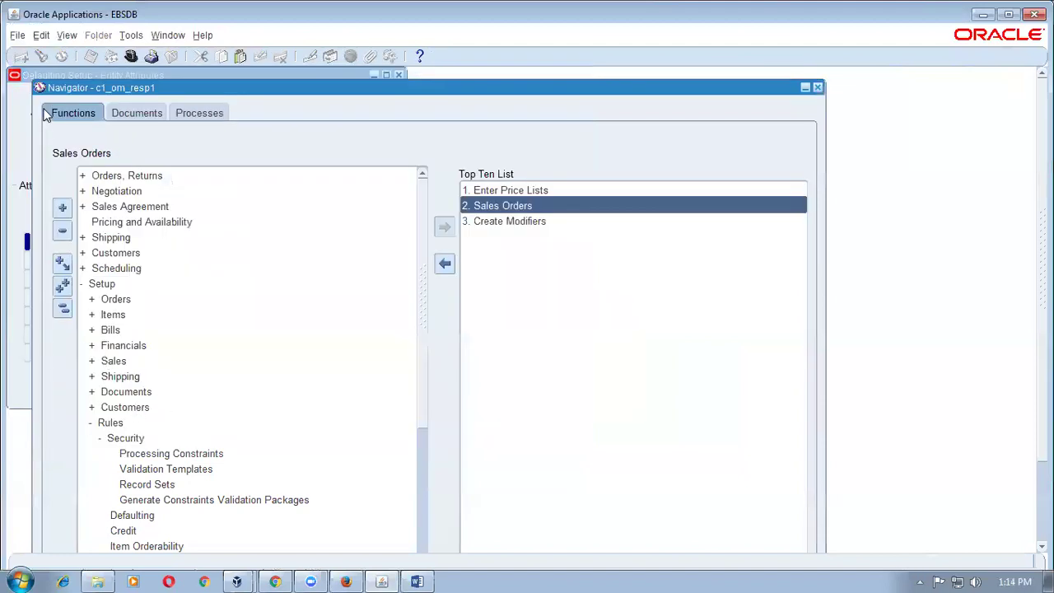
- Enable the Always defaulting condition for the Request Date attribute and save the defaulting rules
left_click(11, 130)
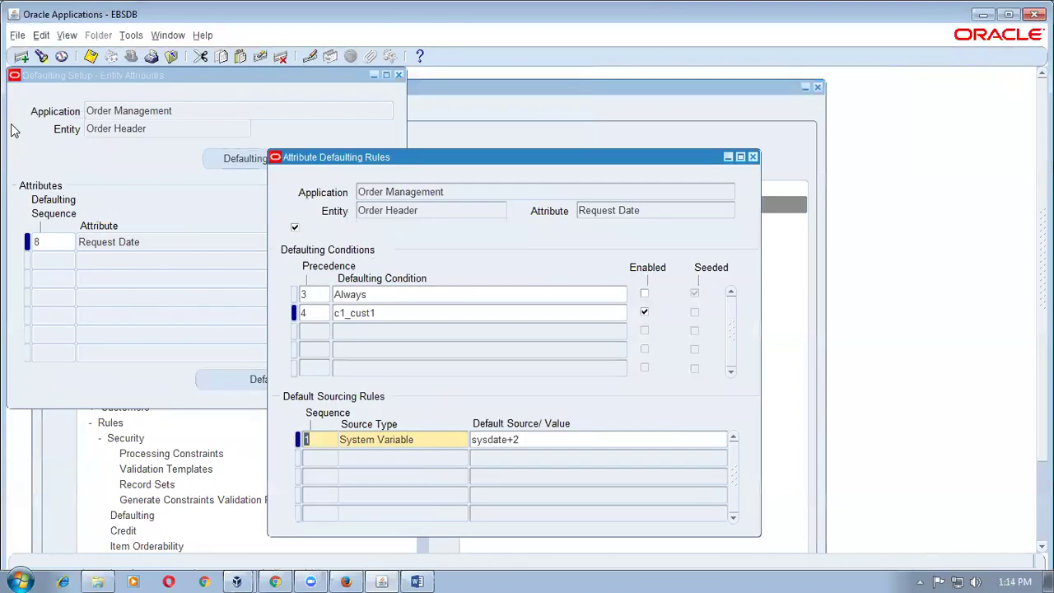
left_click(644, 294)
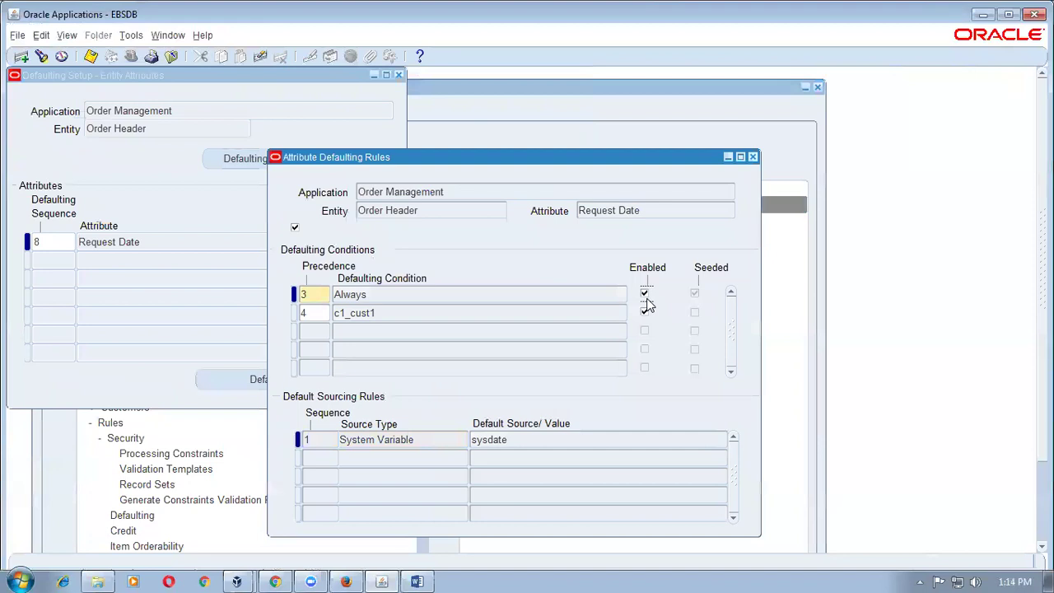
key("ctrl+s")
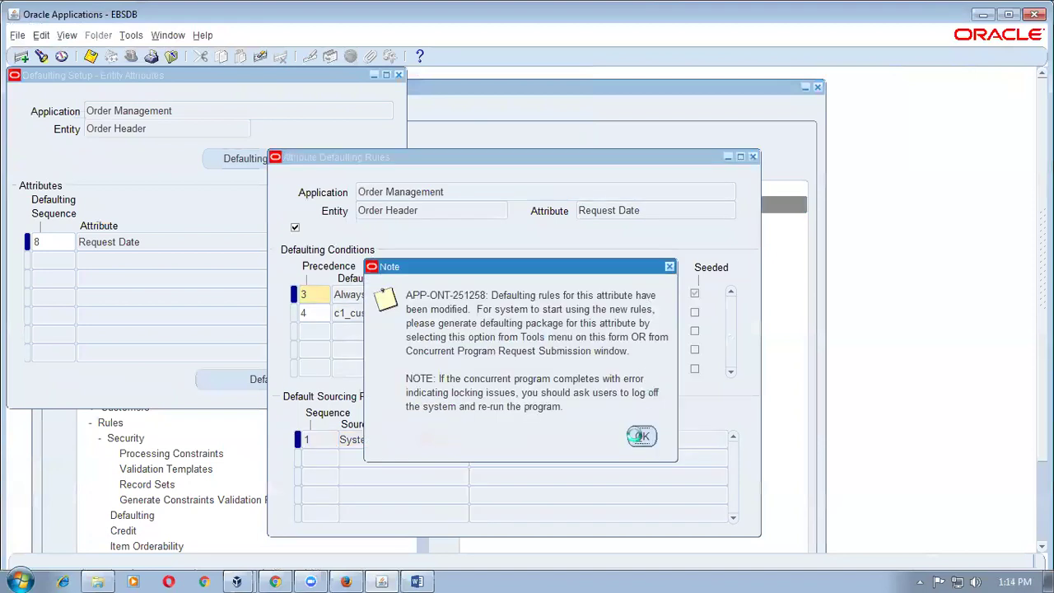
left_click(641, 436)
left_click(642, 350)
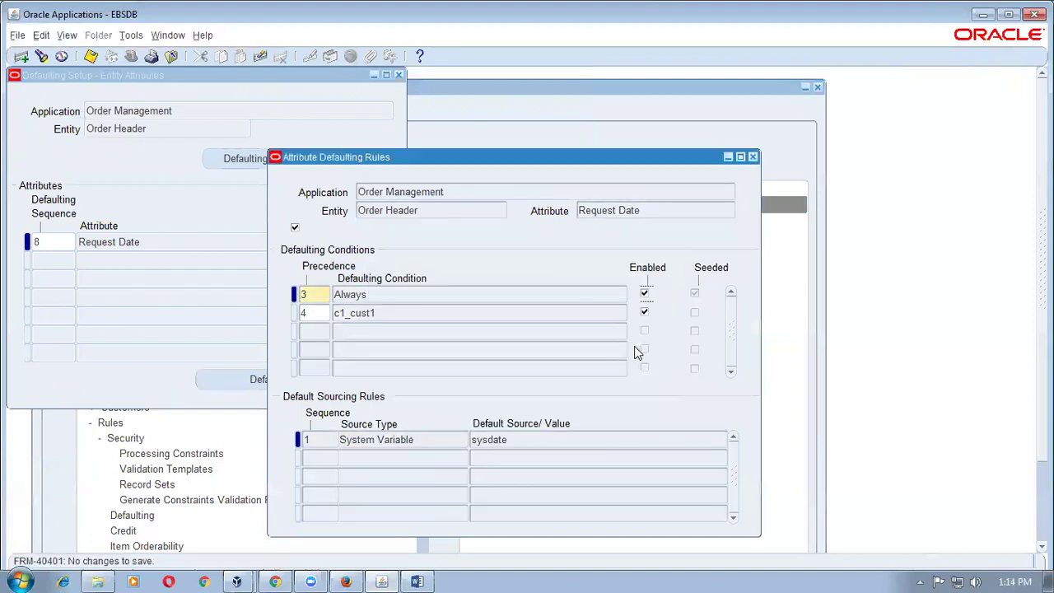
- Compare the Always and c1_cust1 conditions, and submit the generation of the Request Date attribute's defaulting package
left_click(383, 296)
left_click(393, 313)
left_click(384, 297)
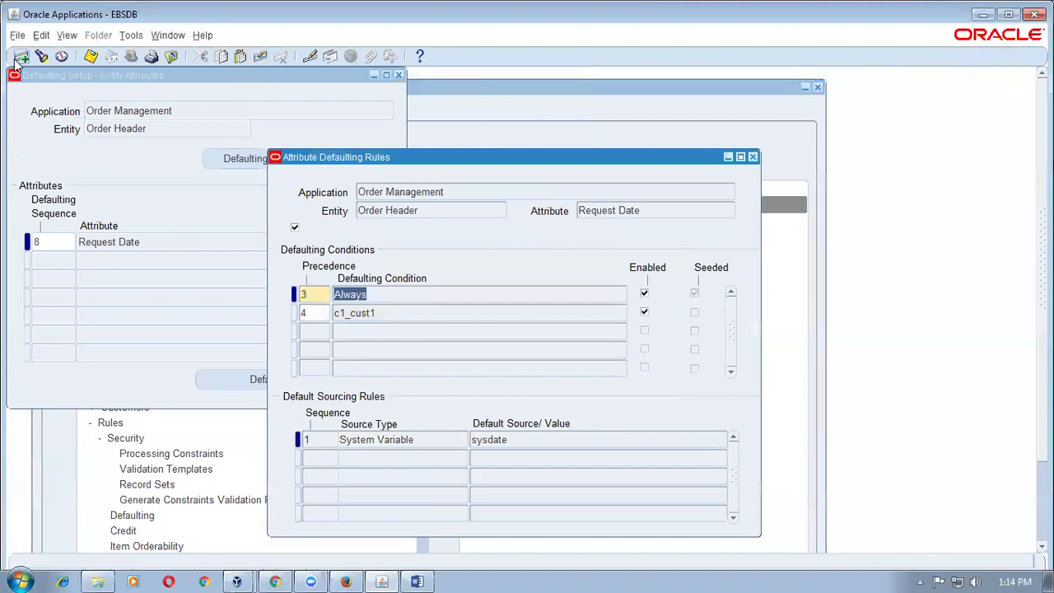
left_click(132, 37)
left_click(181, 52)
left_click(647, 394)
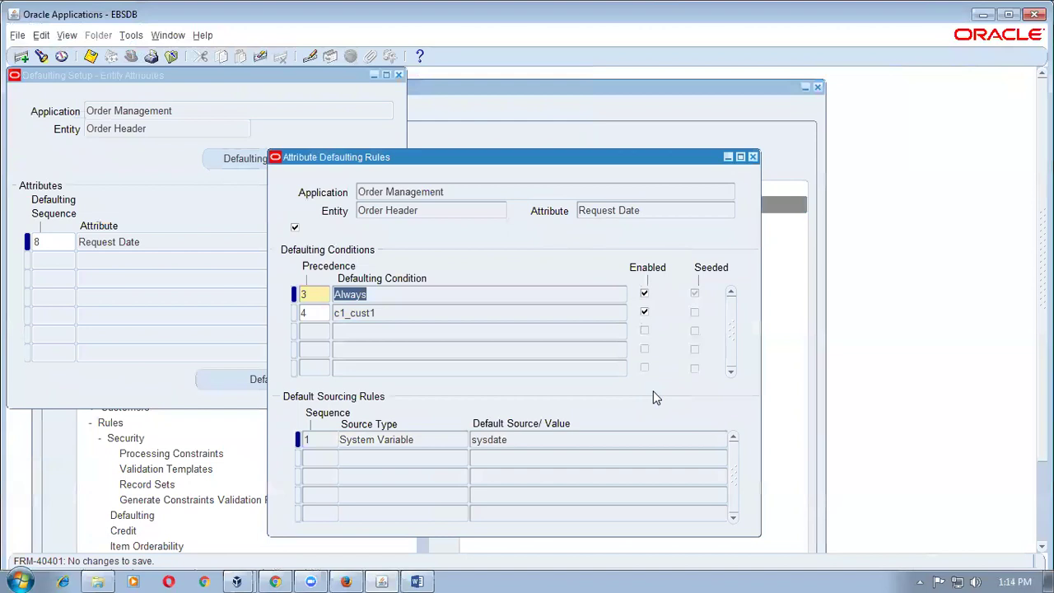
- Return to the Navigator and check the status of the Defaulting Generator requests in the concurrent request list
left_click(464, 111)
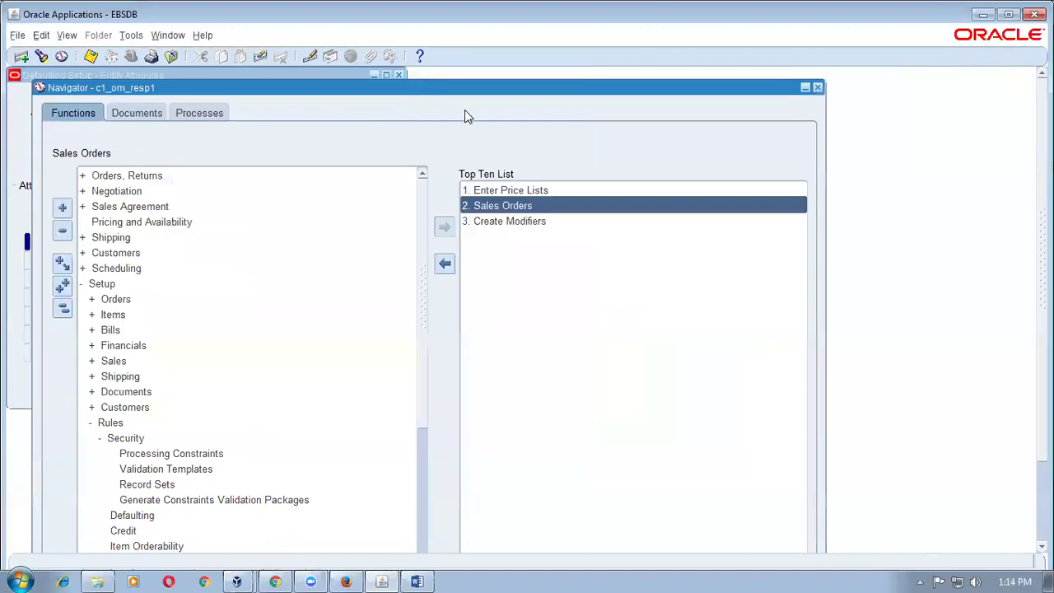
key("alt+v")
key("r")
key("Return")
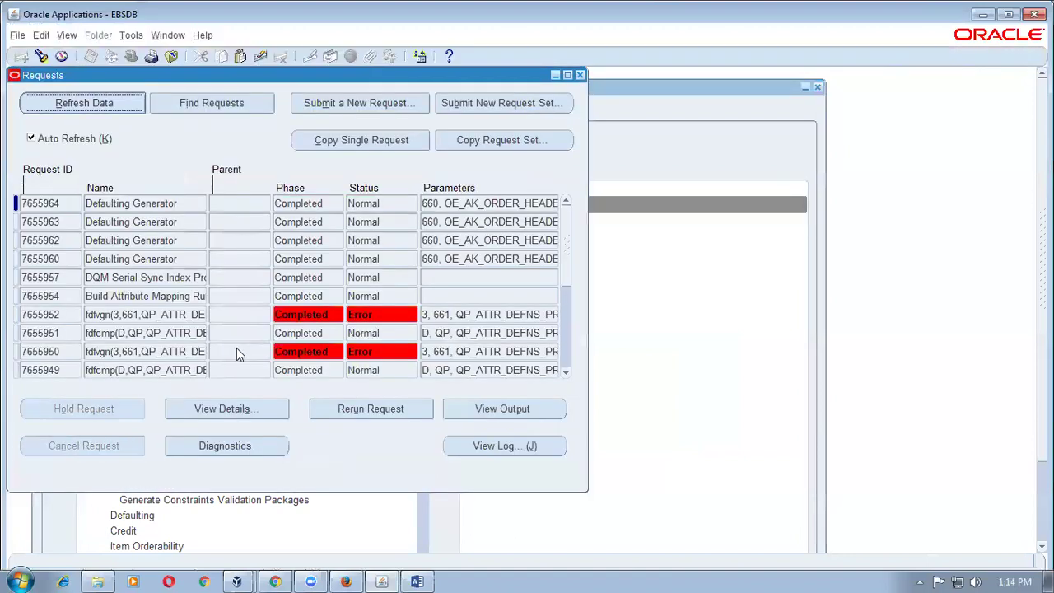
key("ctrl+F4")
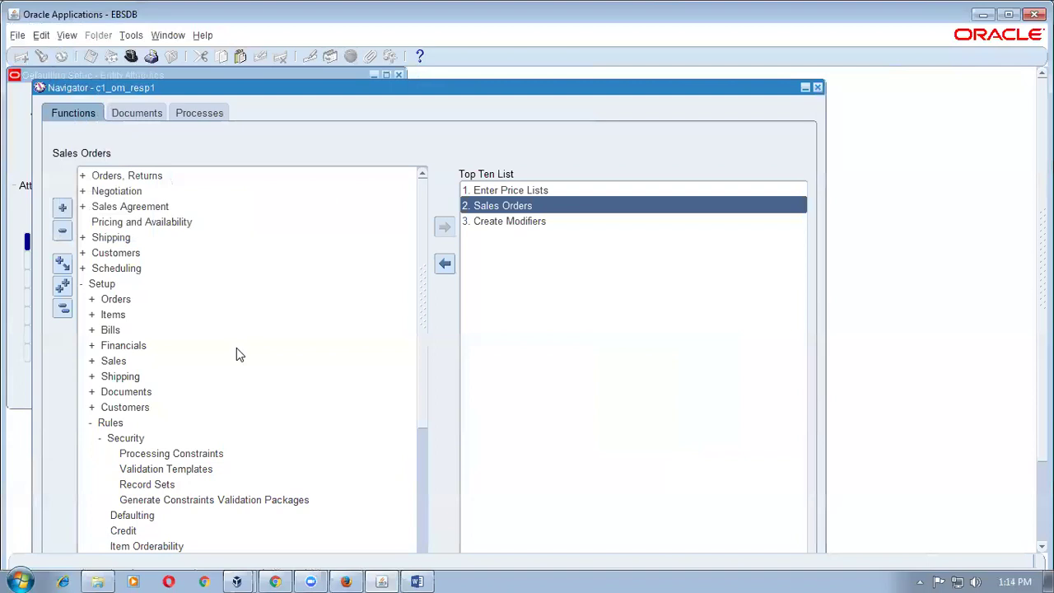
- Start a new sales order for customer c1_cust2 and check its Request Date in the other header details
double_click(512, 206)
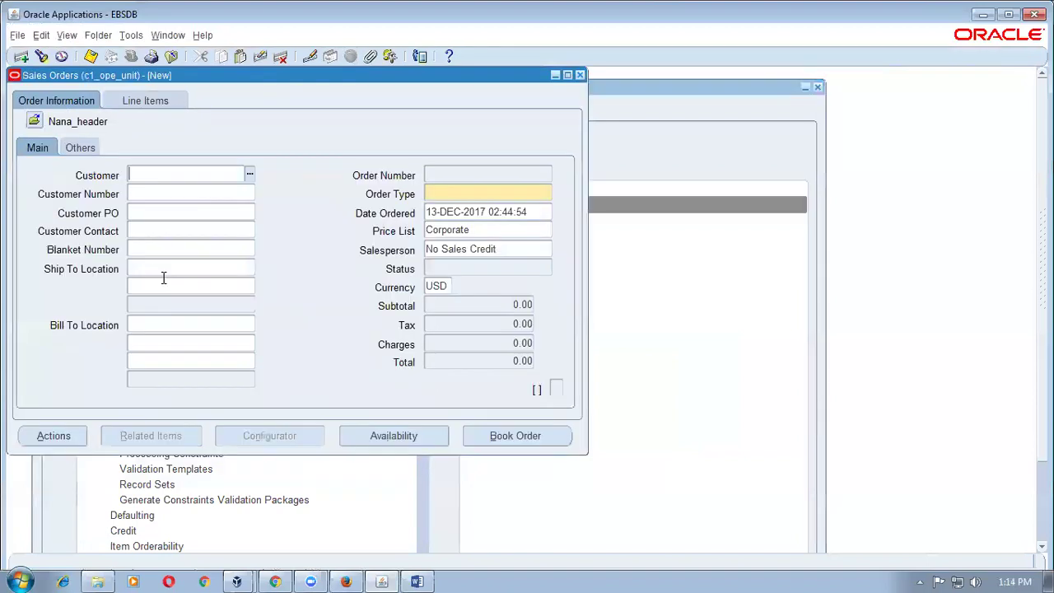
type("c1%2")
key("Tab")
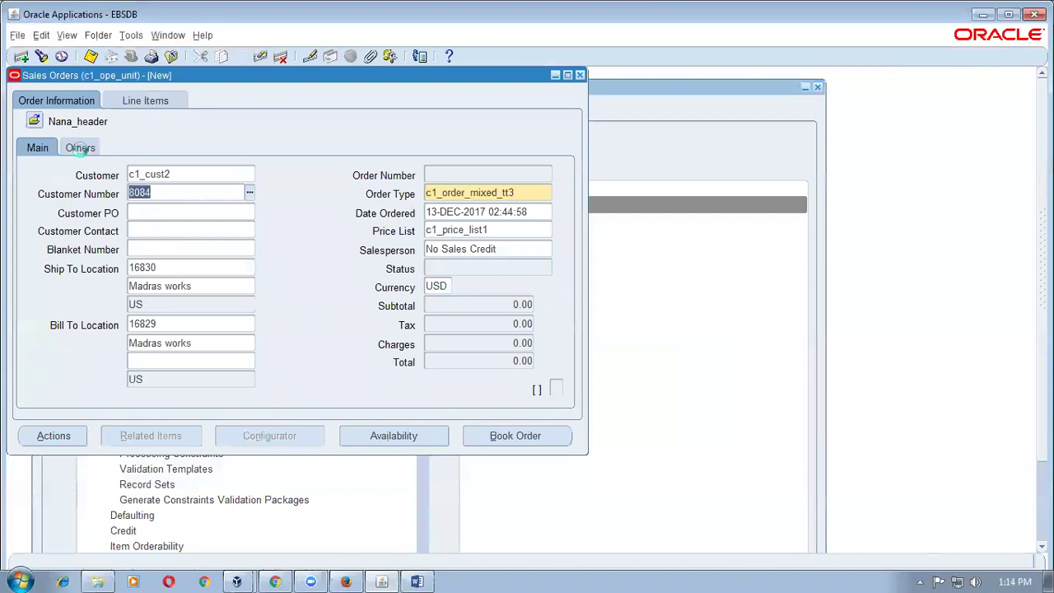
left_click(80, 147)
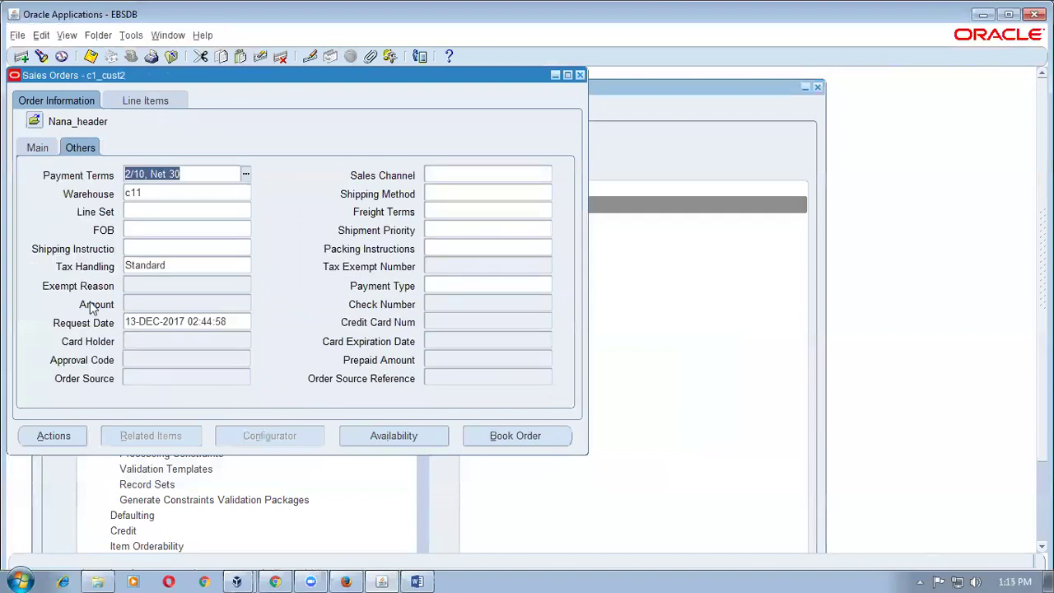
- Switch the order's customer from c1_cust2 to c1_cust1, check the Request Date again, and close the order without saving
left_click(34, 155)
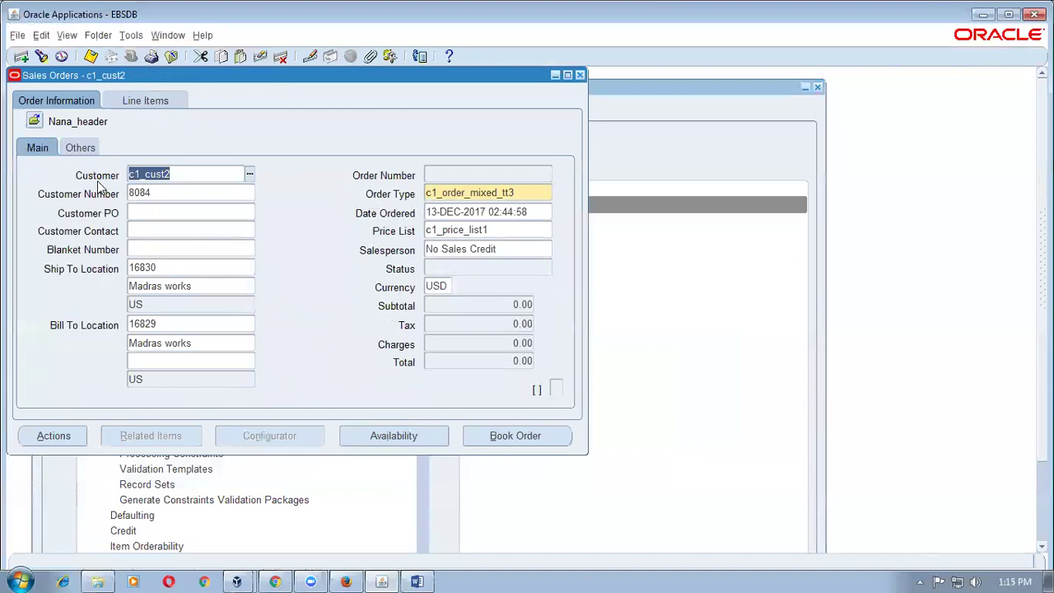
type("c1%1")
key("Tab")
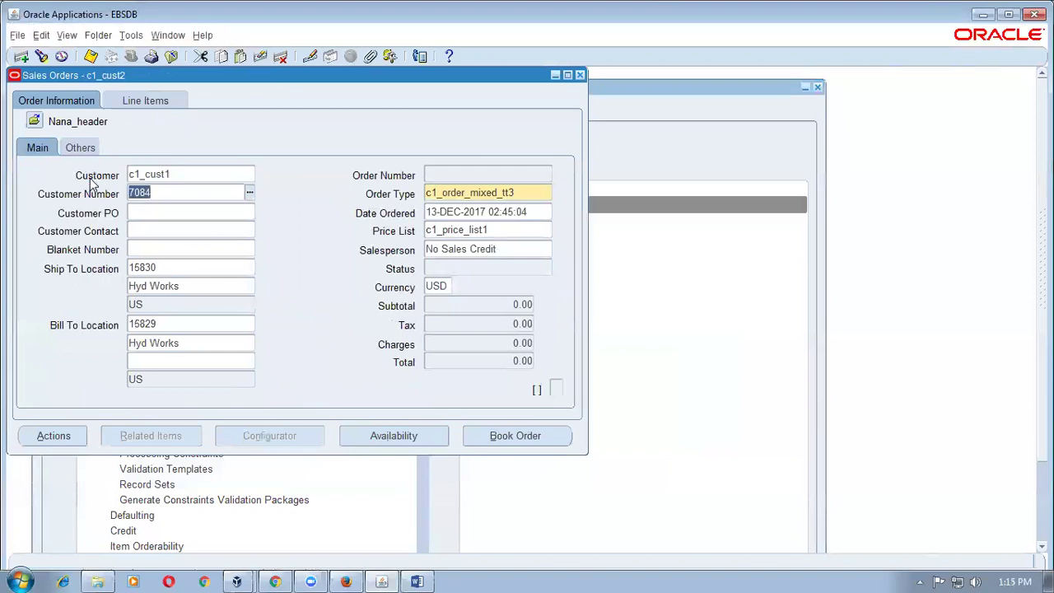
left_click(88, 152)
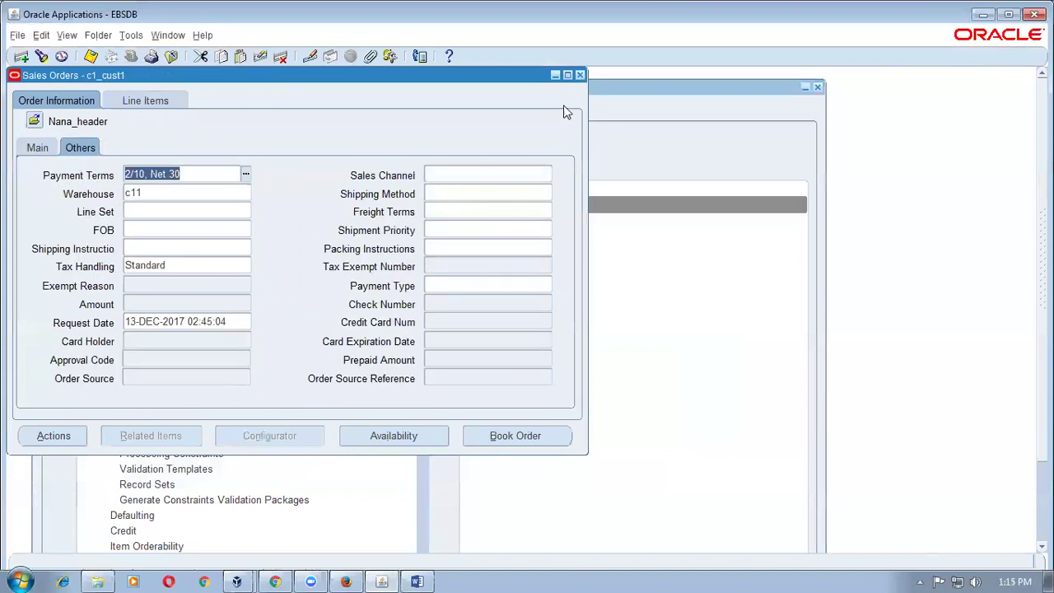
left_click(581, 76)
left_click(593, 386)
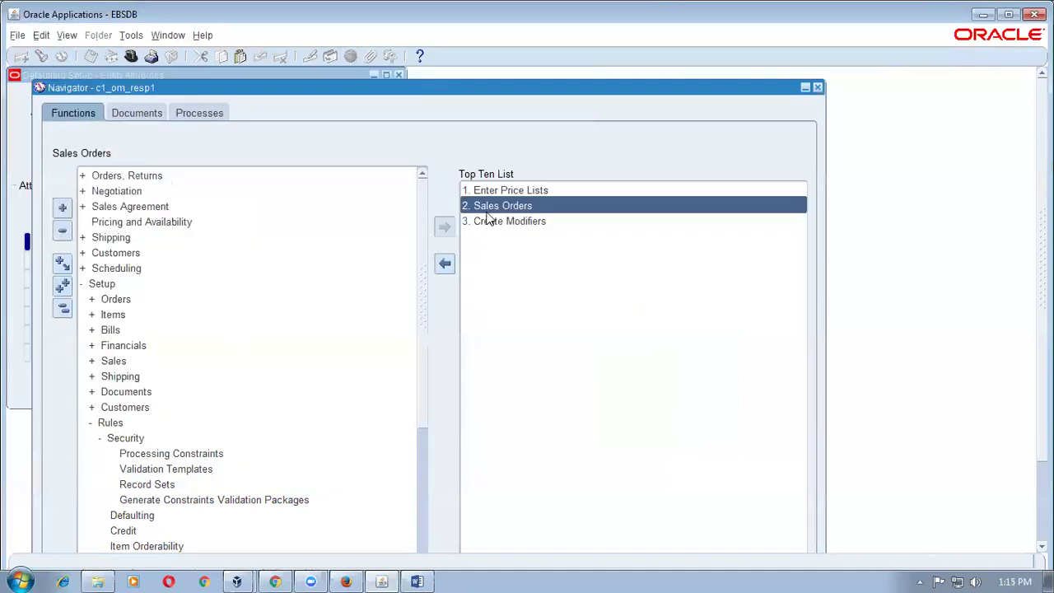
- Start a fresh sales order directly for customer c1_cust1, check its Request Date, and discard the order
left_click(489, 209)
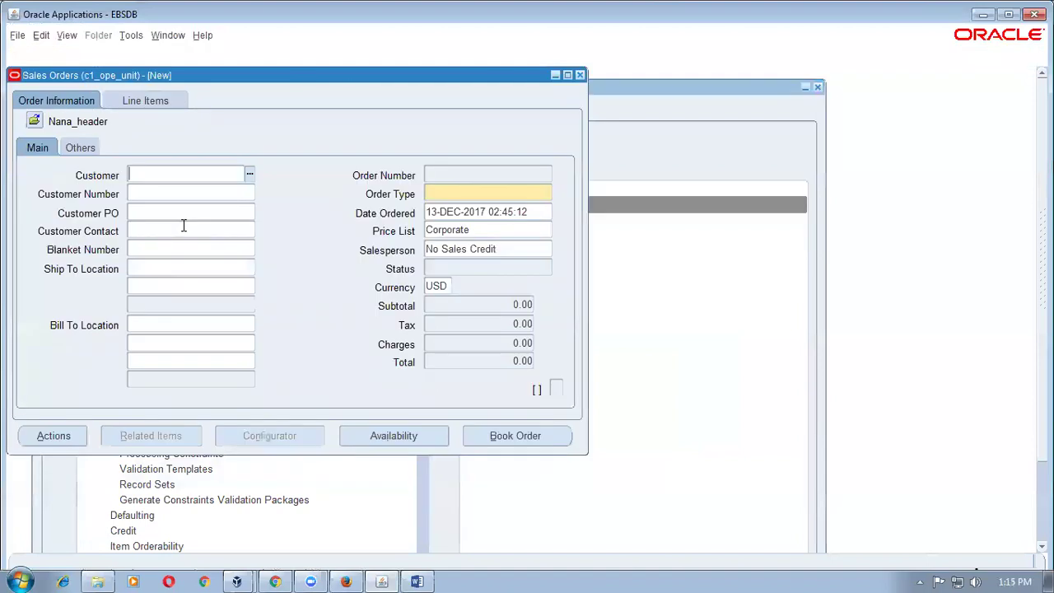
type("c1%")
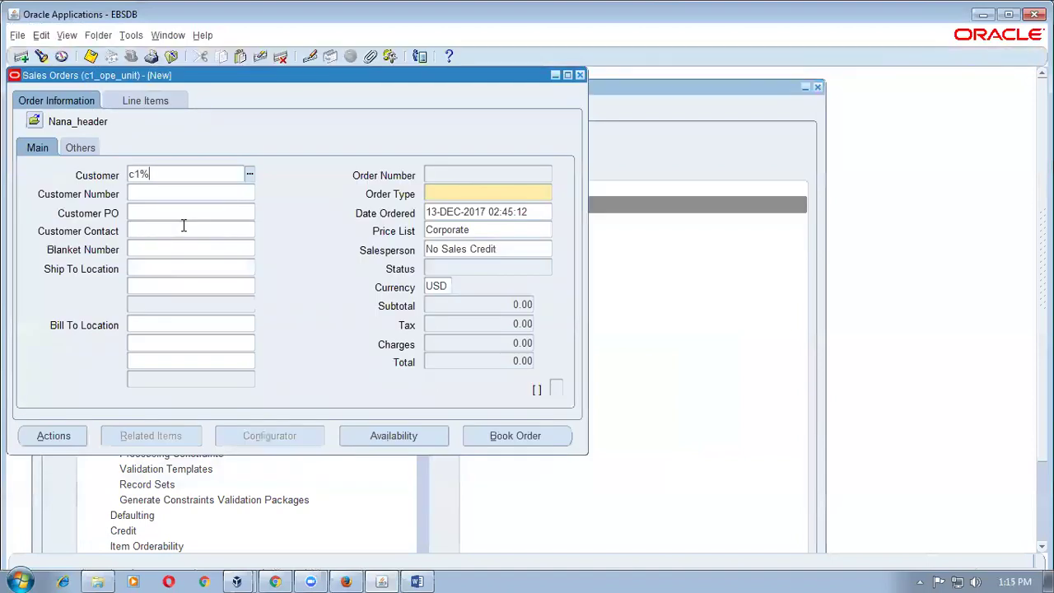
key("Tab")
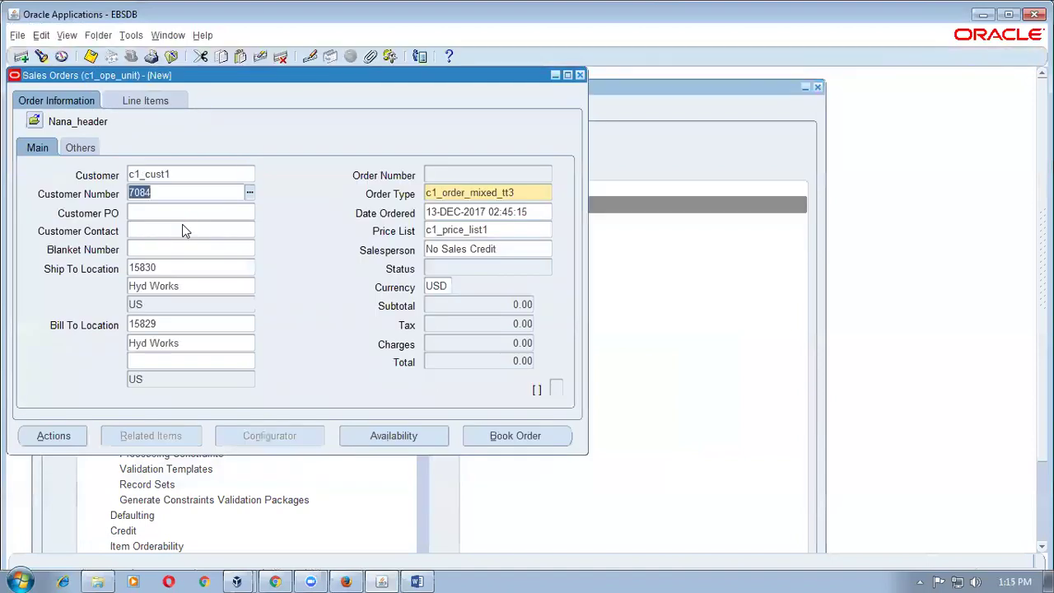
left_click(86, 157)
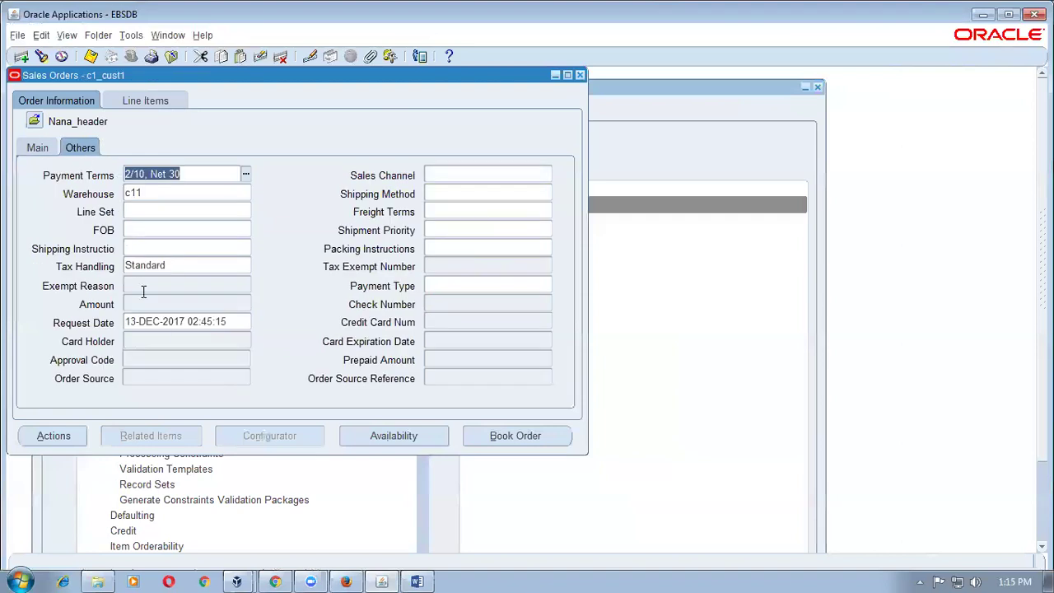
left_click(180, 323)
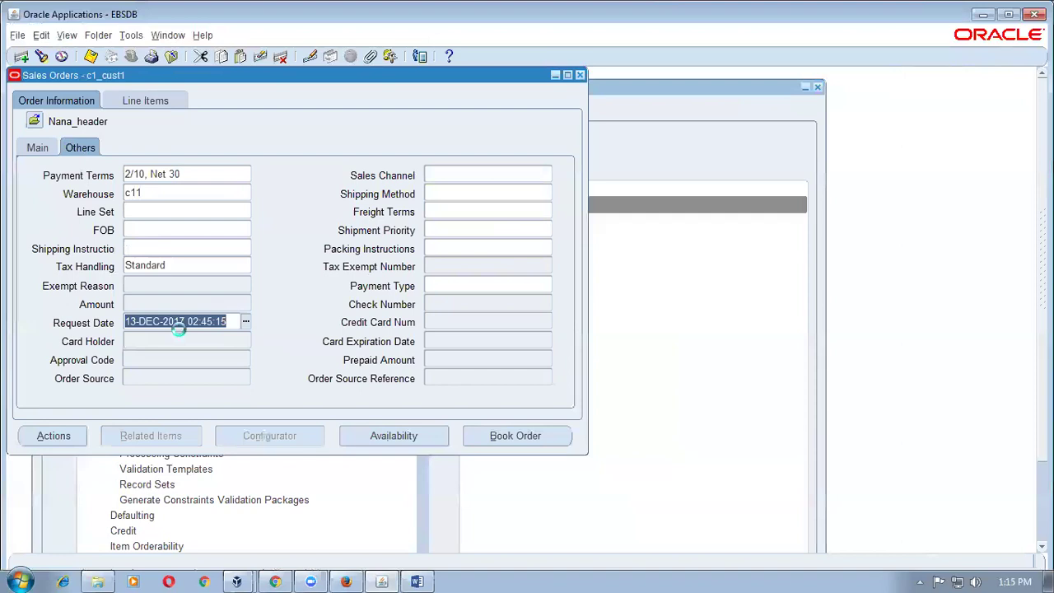
key("F11")
key("Tab")
key("Tab")
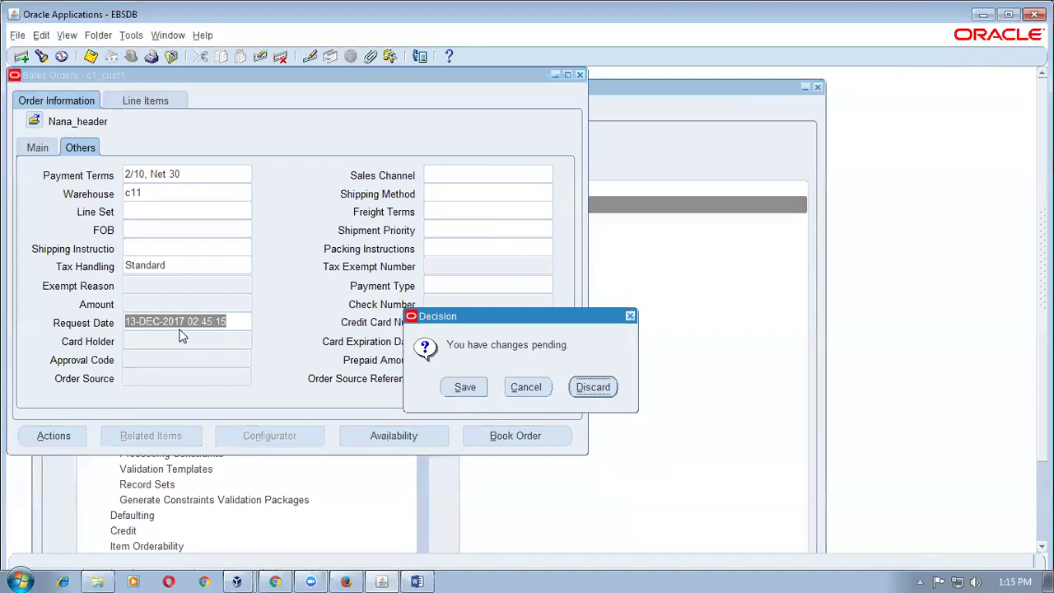
key("Return")
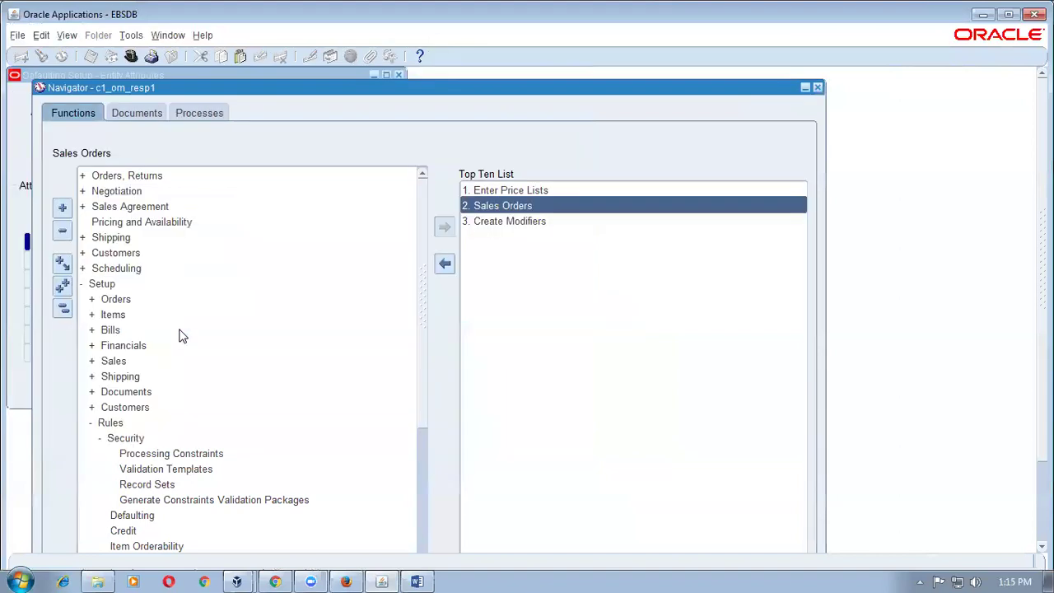
- Delete the sysdate+2 sourcing rule of the c1_cust1 condition in the Request Date defaulting rules and save
left_click(25, 115)
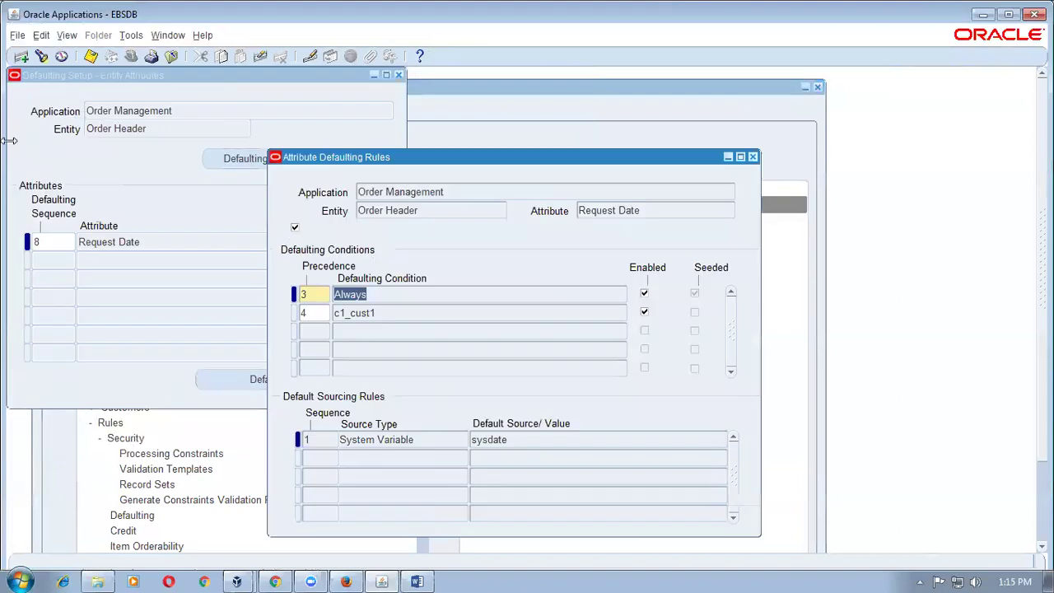
left_click(389, 313)
left_click(430, 440)
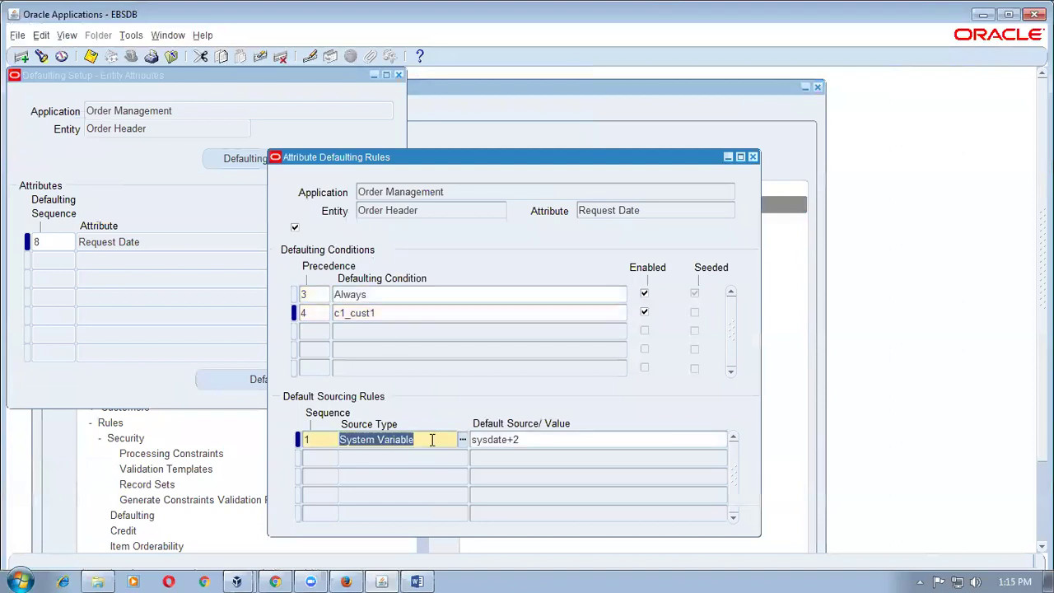
key("alt+e")
key("d")
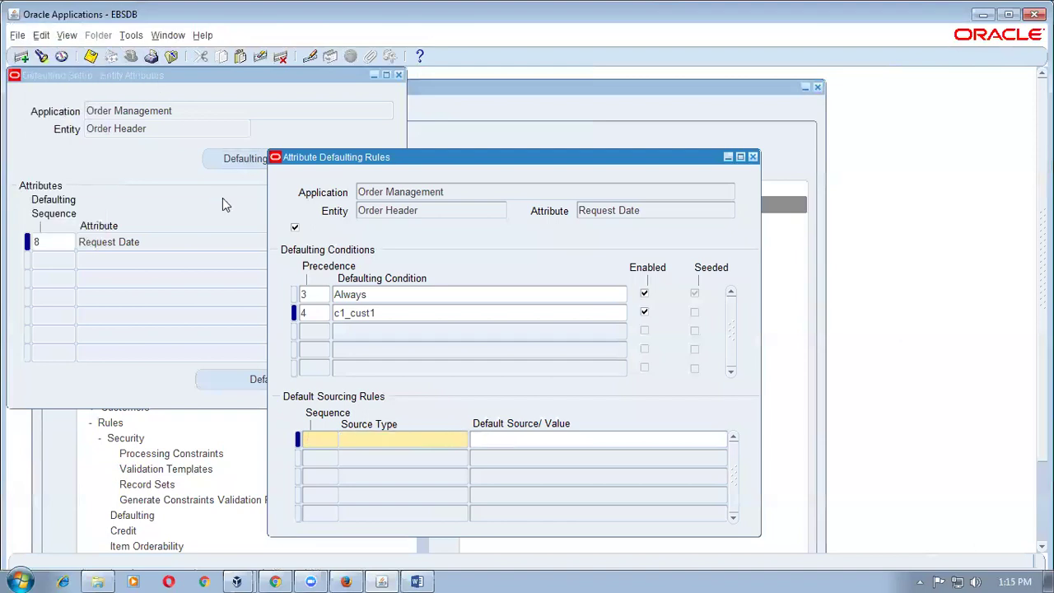
key("ctrl+s")
key("Return")
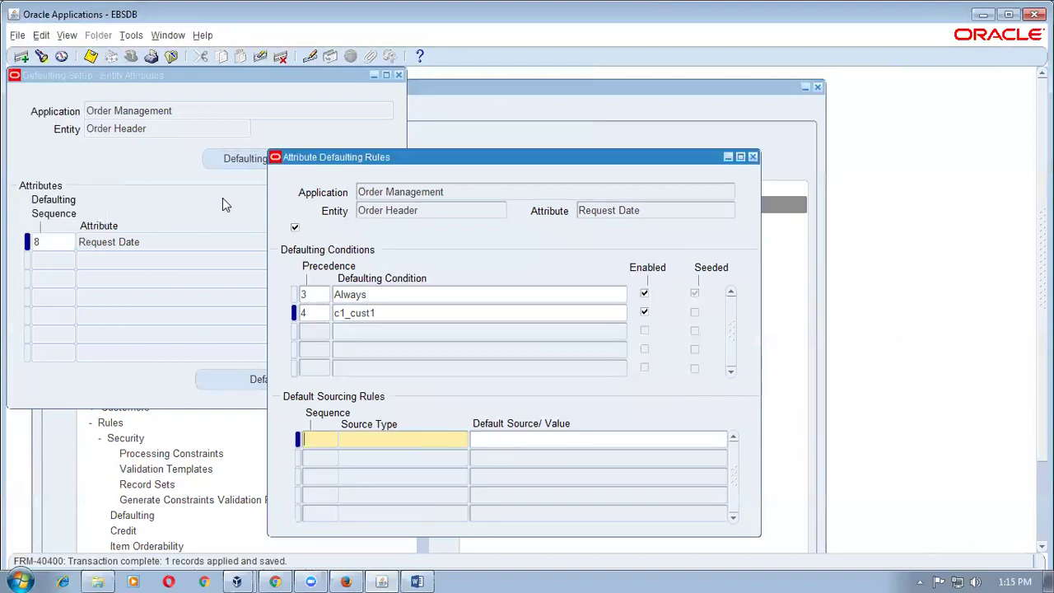
- Delete the c1_cust1 defaulting condition from the Request Date attribute and save the defaulting rules
left_click(385, 313)
key("ctrl+Up")
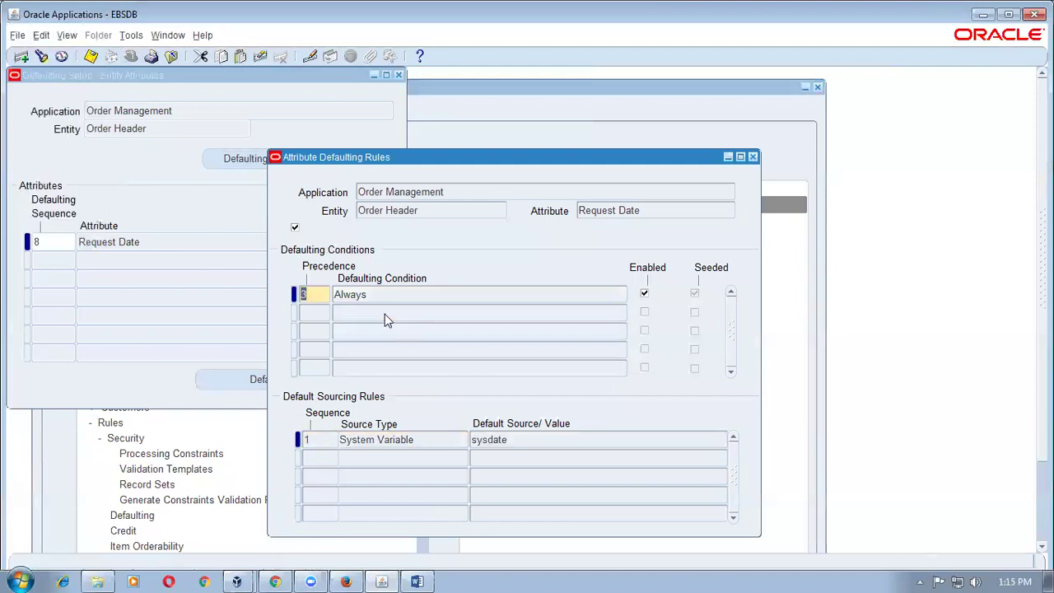
key("ctrl+s")
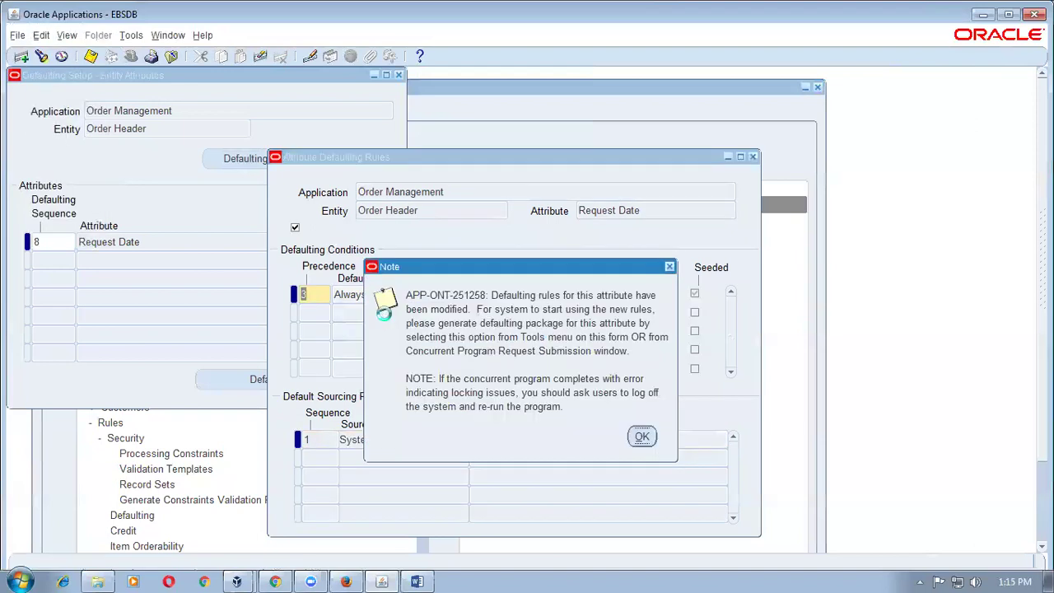
key("Return")
key("Return")
key("ctrl+s")
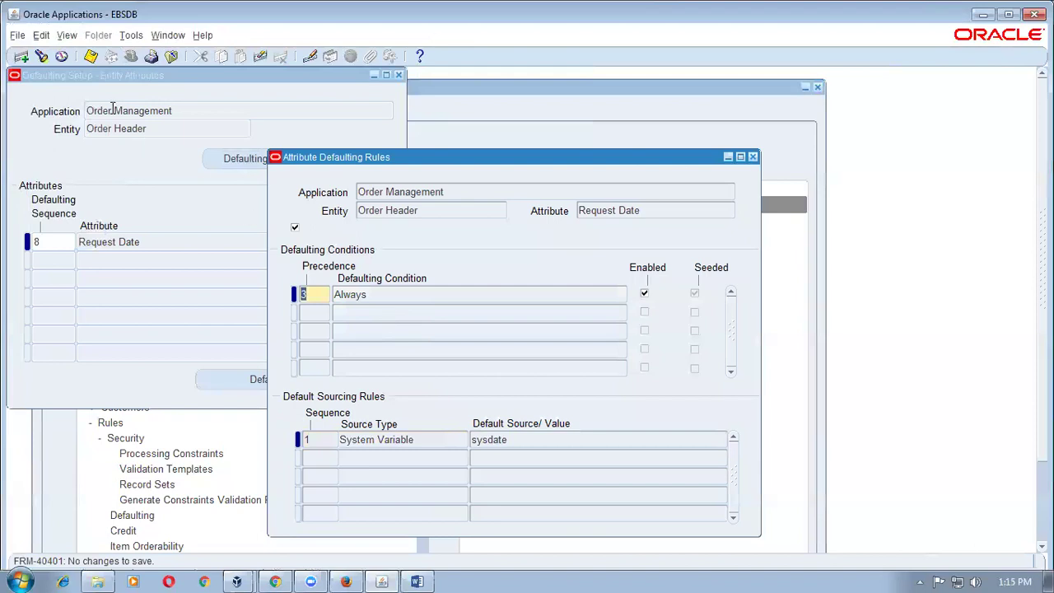
- Close the Request Date attribute defaulting rules and the Order Header defaulting setup
left_click(130, 36)
left_click(214, 54)
left_click(646, 394)
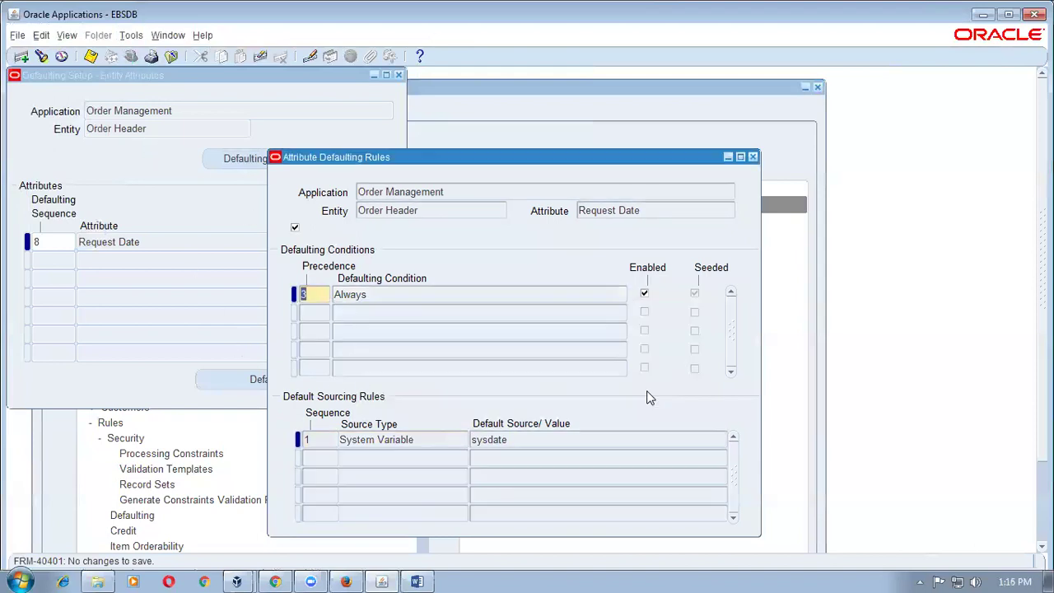
left_click(441, 298)
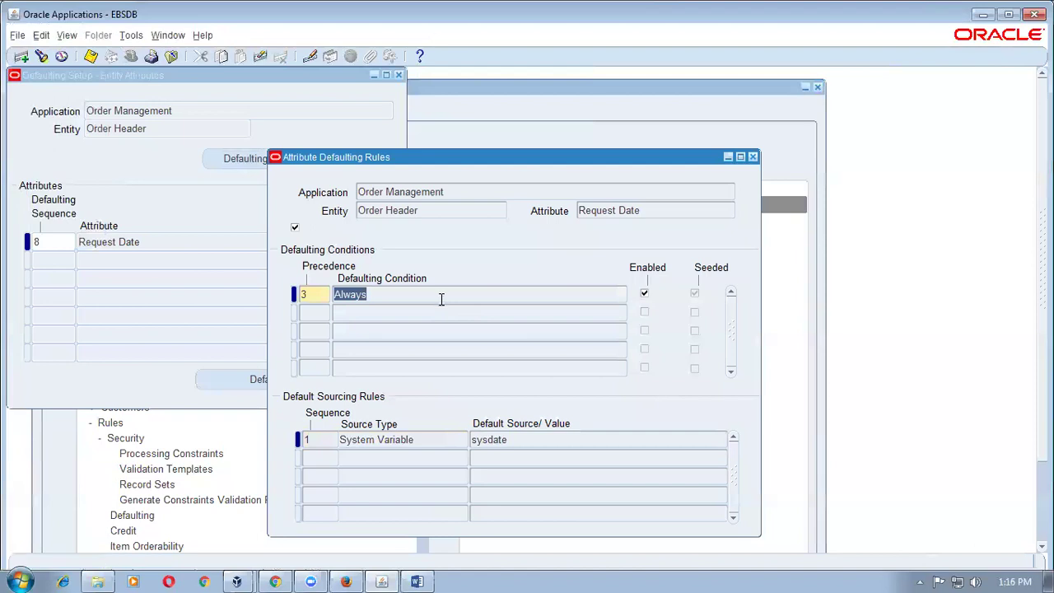
left_click(753, 156)
left_click(399, 75)
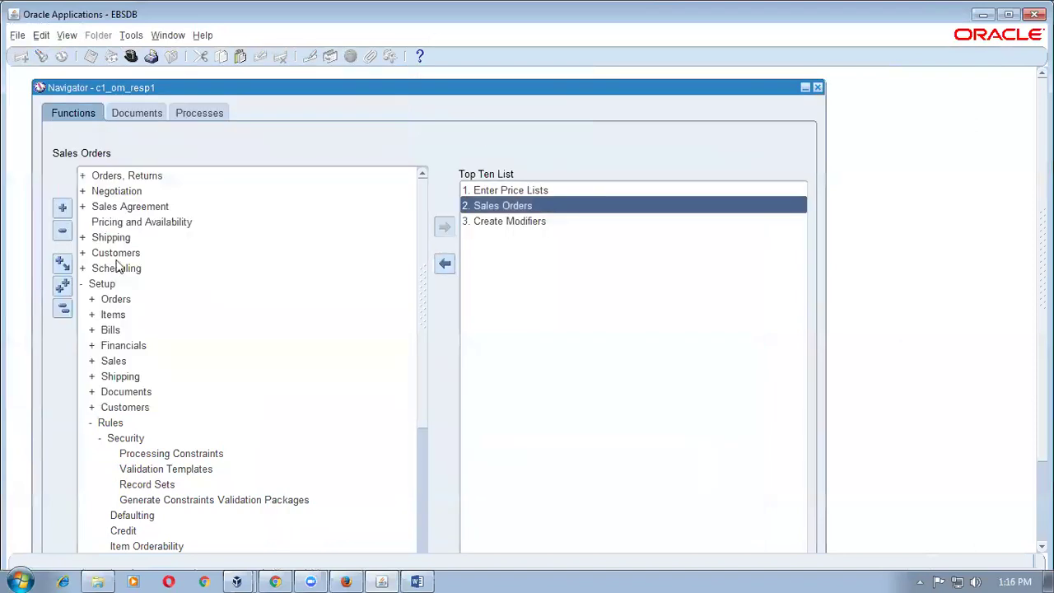
- Collapse the whole function tree and expand Inventory down to its Items functions
left_click(64, 308)
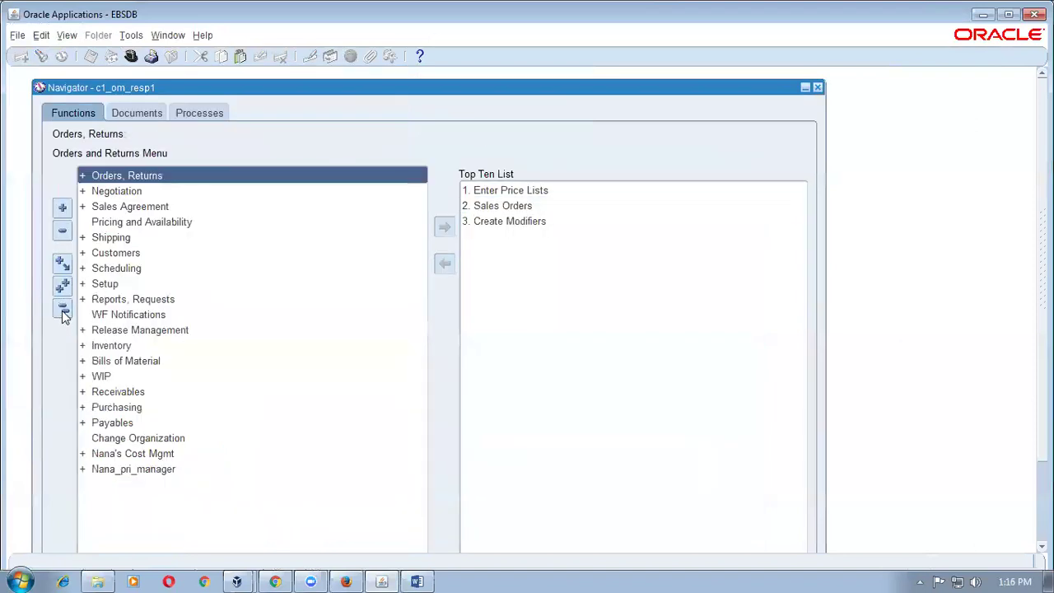
double_click(144, 349)
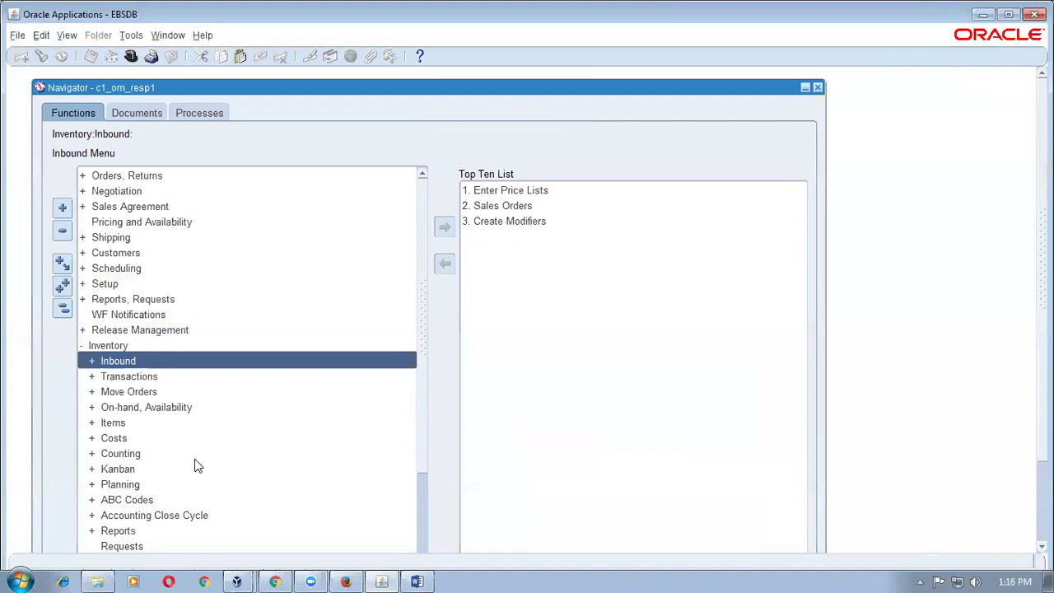
scroll(197, 466, "down", 1)
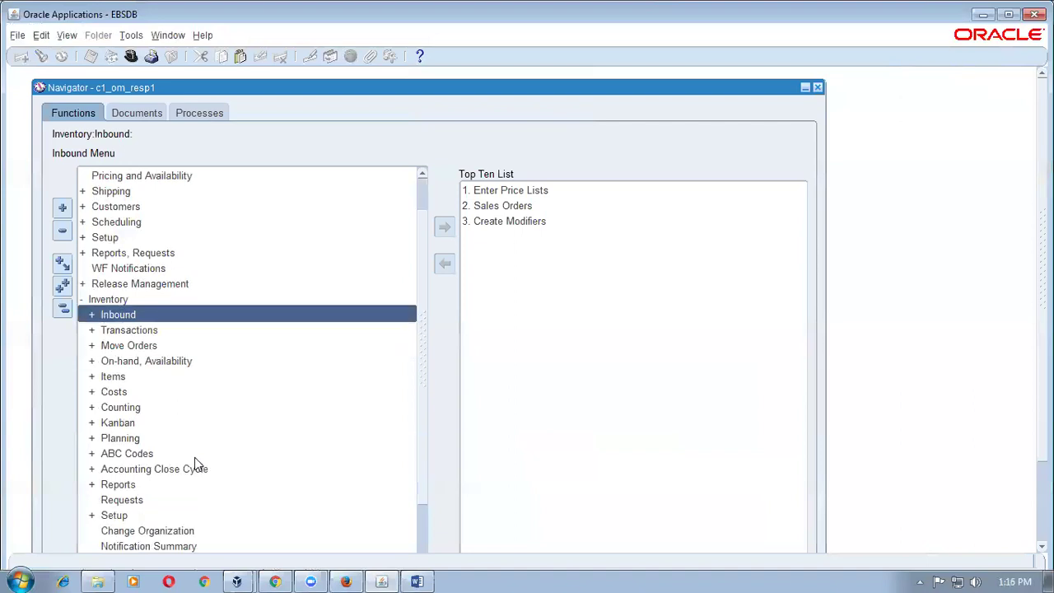
double_click(136, 383)
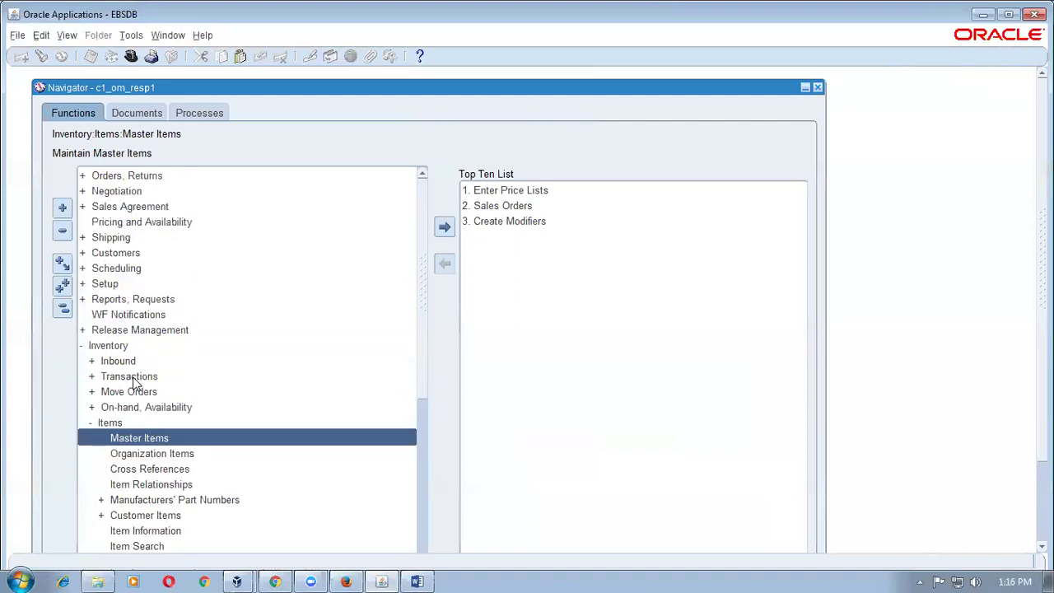
- Open the Customer Items function under Inventory Items for the c1_child_org organization
left_click(166, 487)
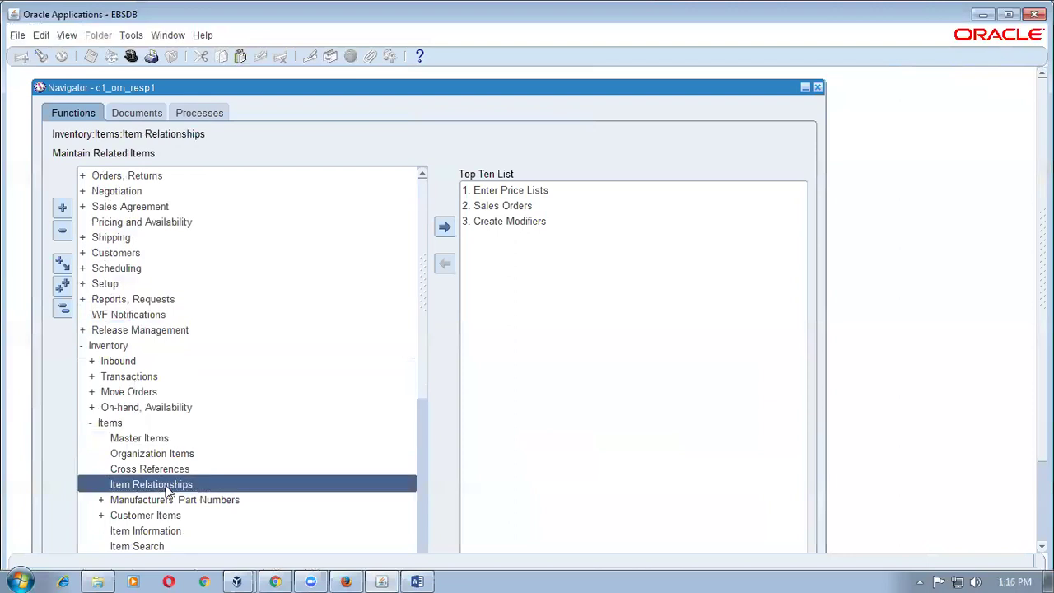
left_click(171, 470)
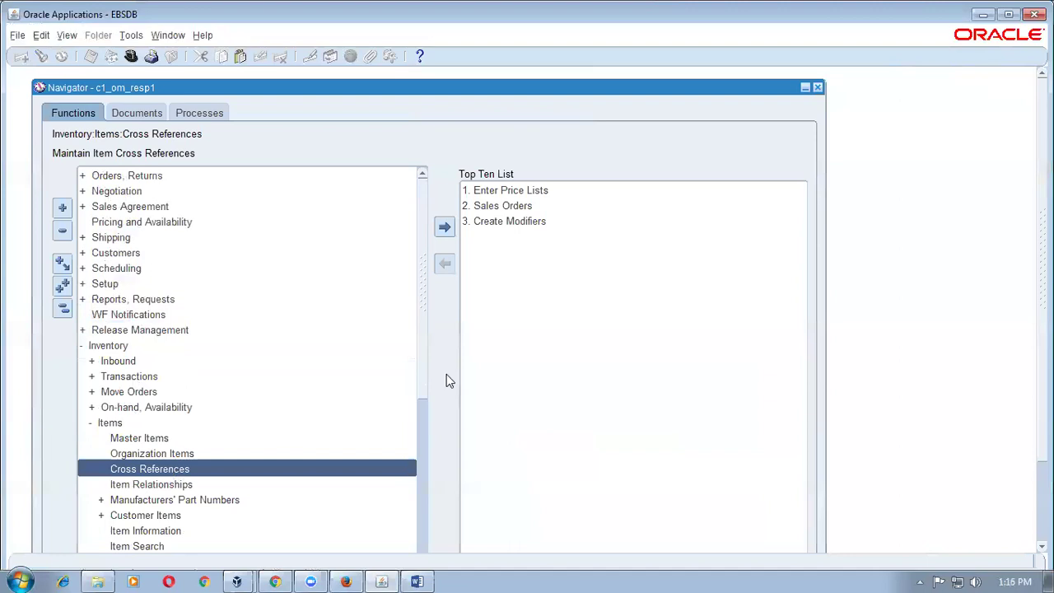
scroll(421, 362, "down", 3)
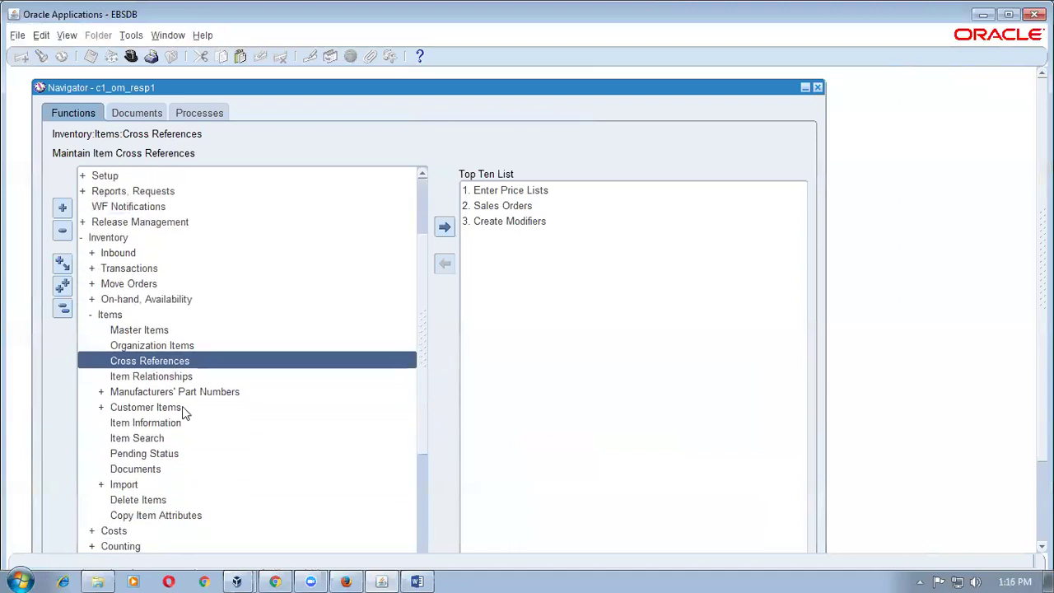
double_click(194, 409)
scroll(424, 379, "down", 3)
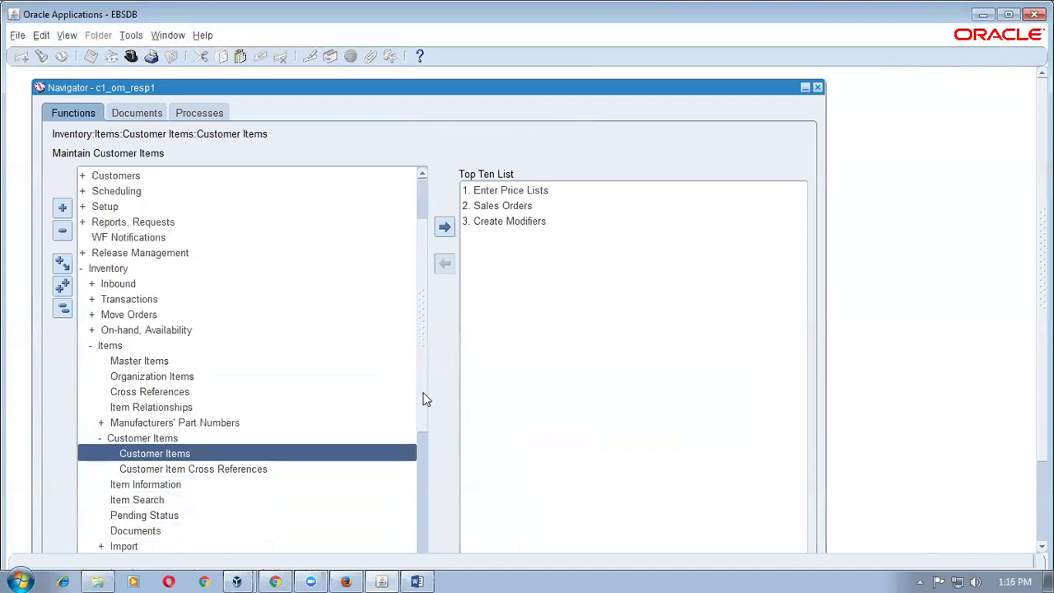
double_click(196, 455)
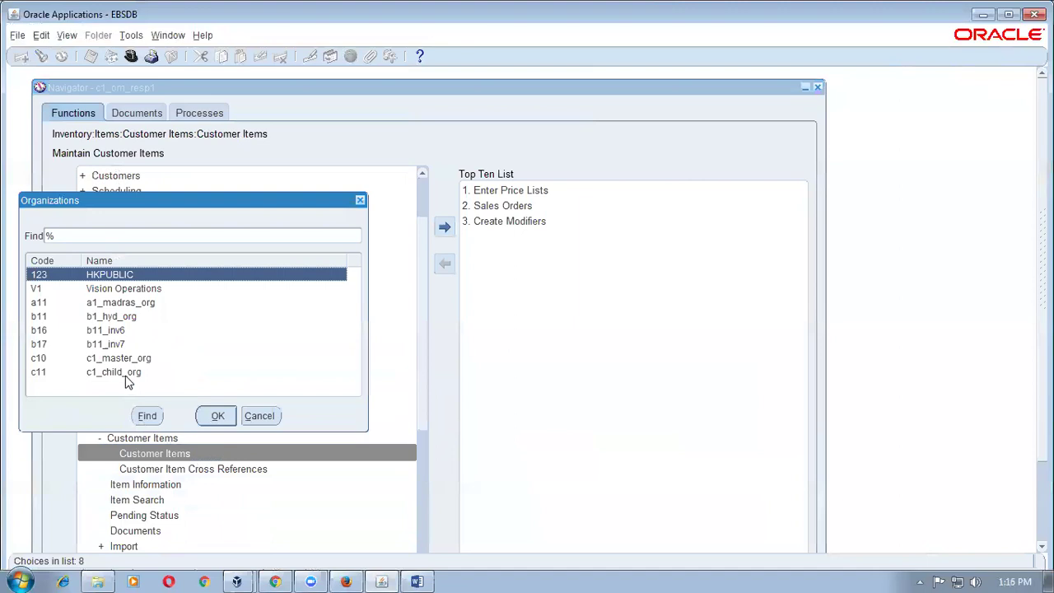
left_click(128, 372)
left_click(218, 417)
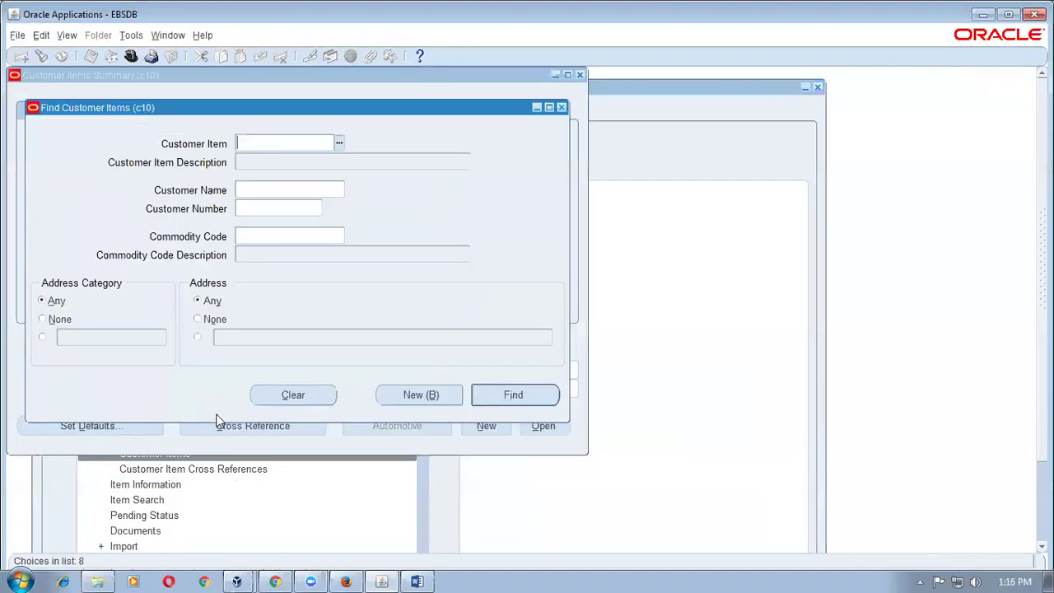
- Create a customer item c1_cust_item for customer c1_cust1 with the commodity code Finished Good
left_click(419, 395)
type("c1%")
key("Tab")
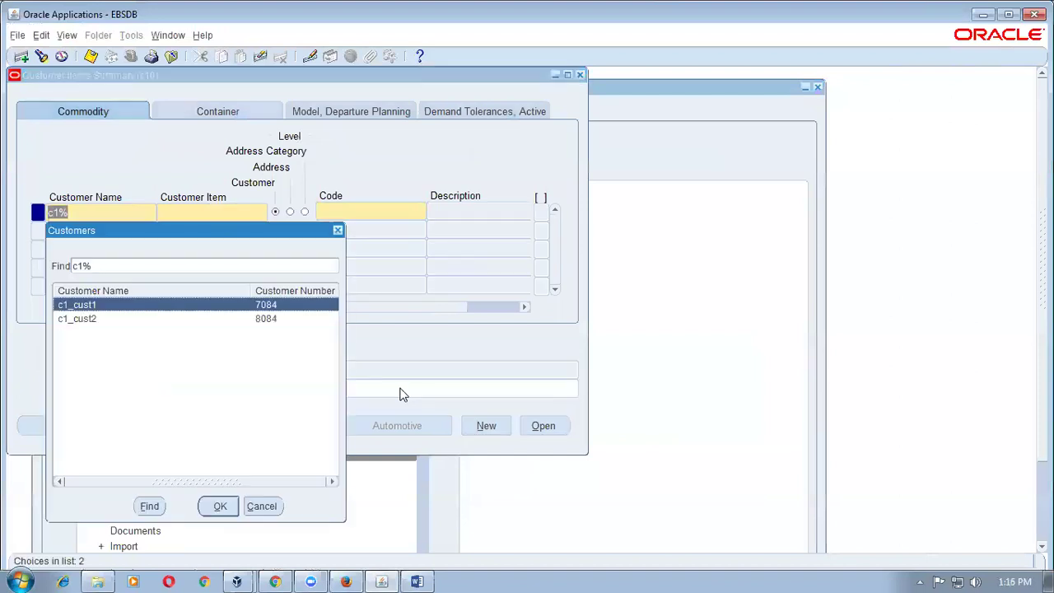
key("Return")
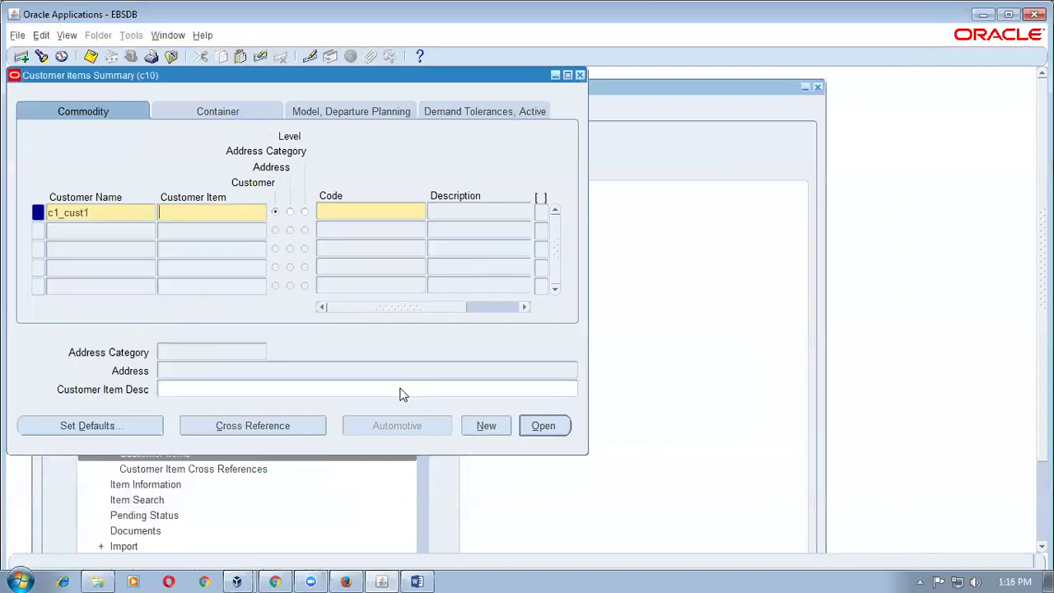
type("c1_cust_item")
left_click(402, 211)
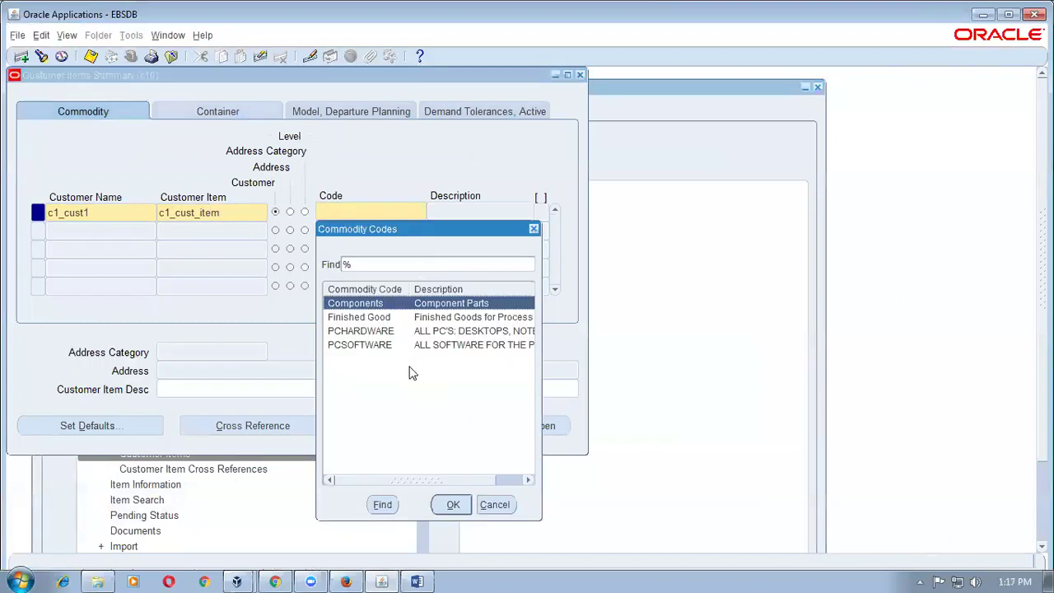
left_click(376, 317)
left_click(450, 500)
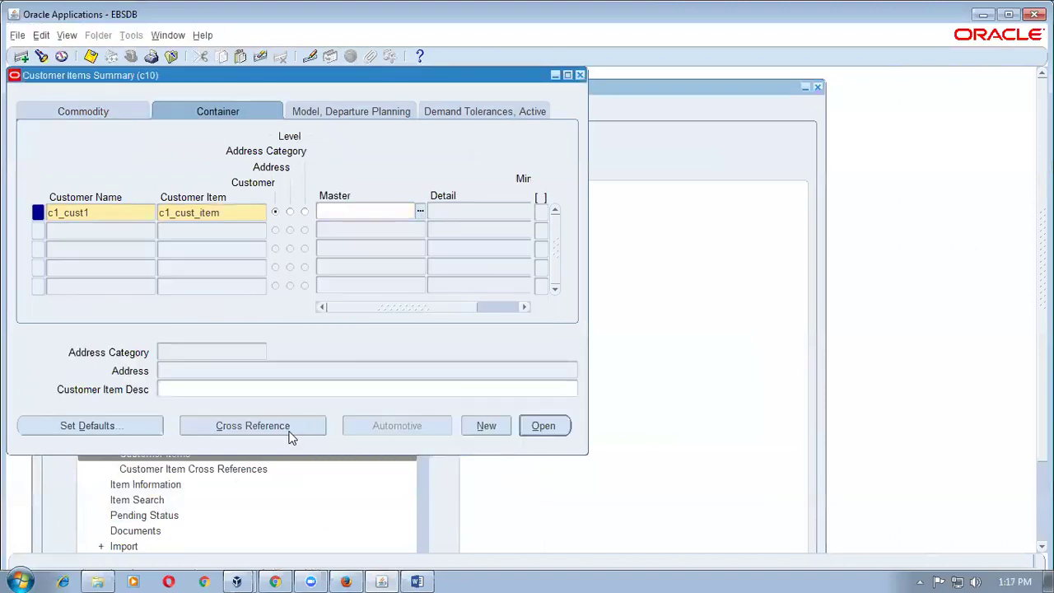
- Cross-reference customer item c1_cust_item to inventory item c1_sale_item1 with rank 1 and save the record
double_click(238, 212)
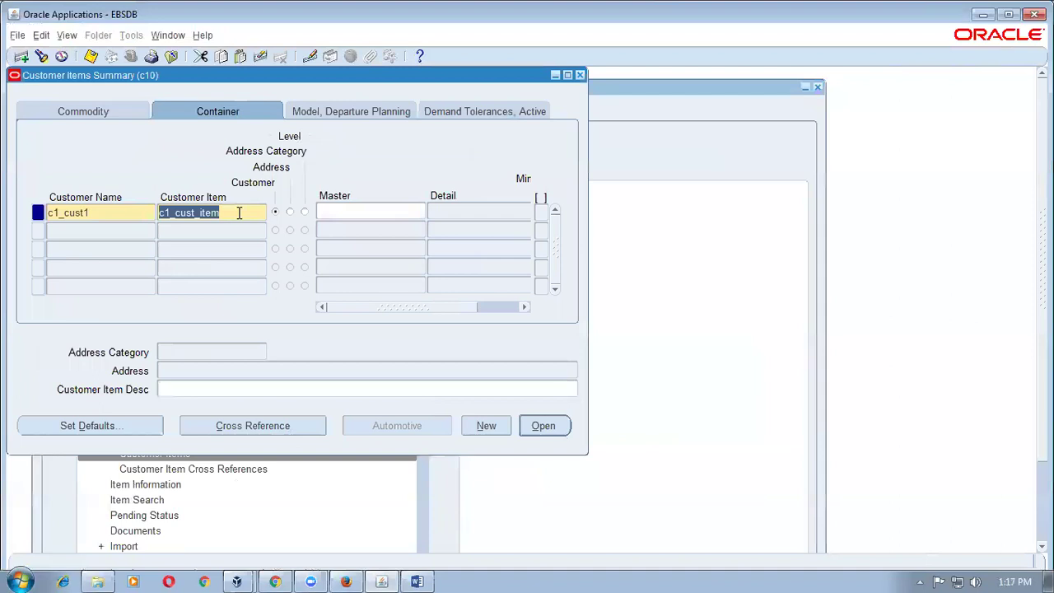
left_click(263, 434)
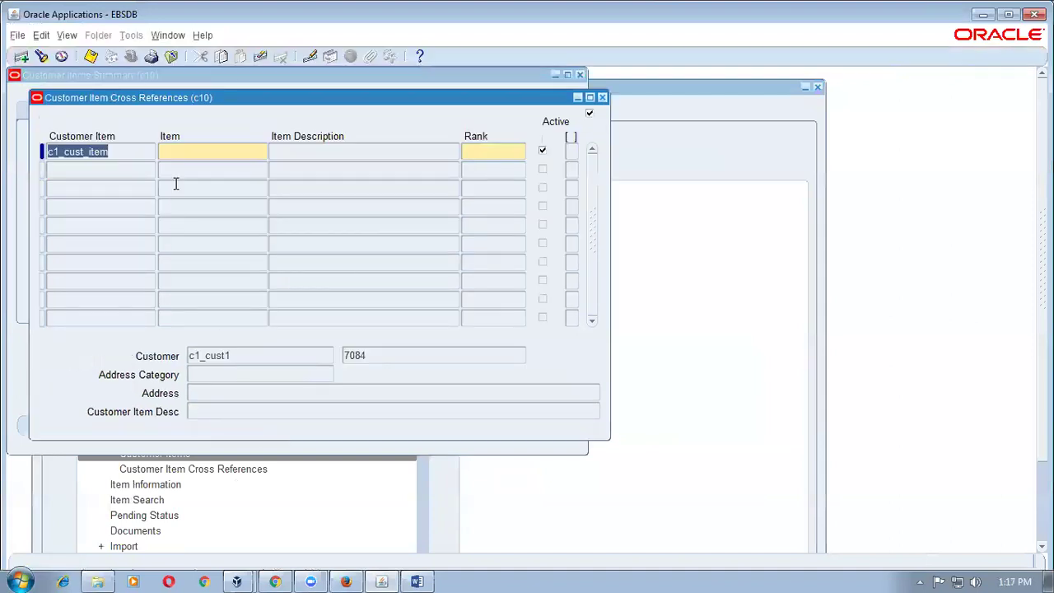
left_click(184, 155)
type("c1%")
key("Tab")
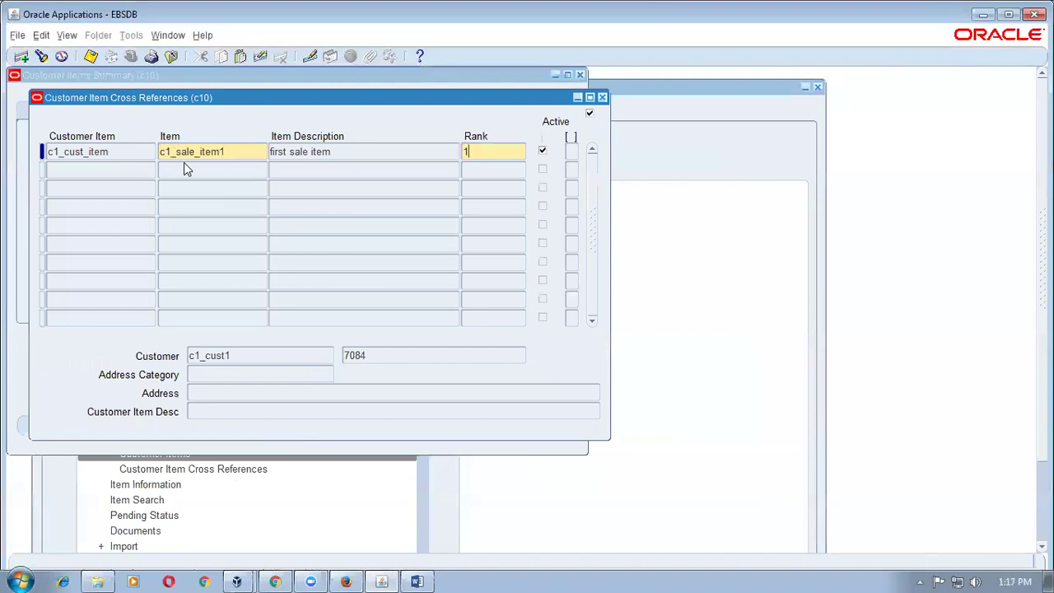
double_click(253, 153)
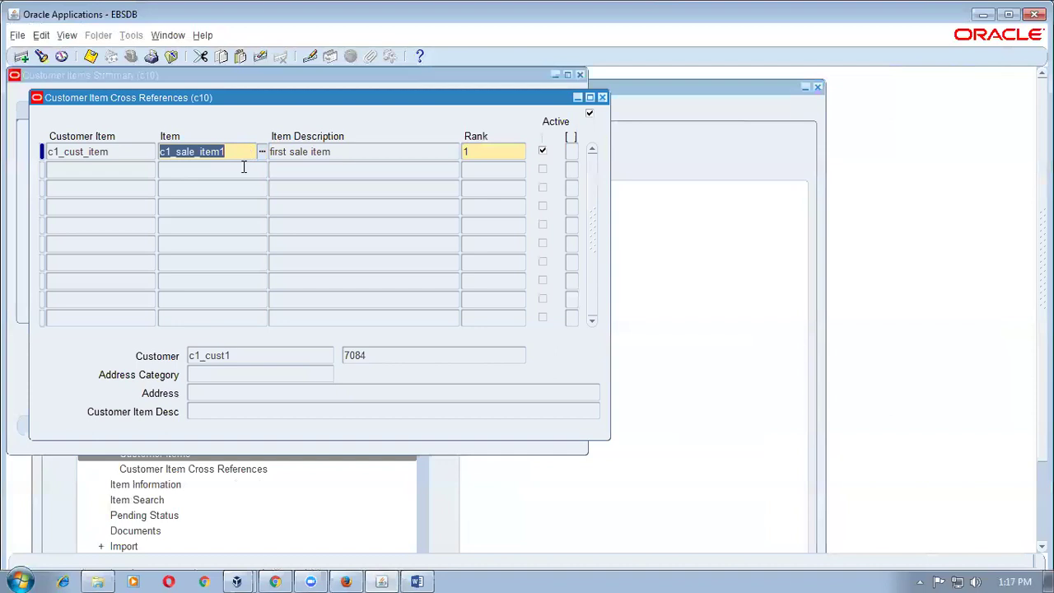
double_click(120, 154)
key("ctrl+s")
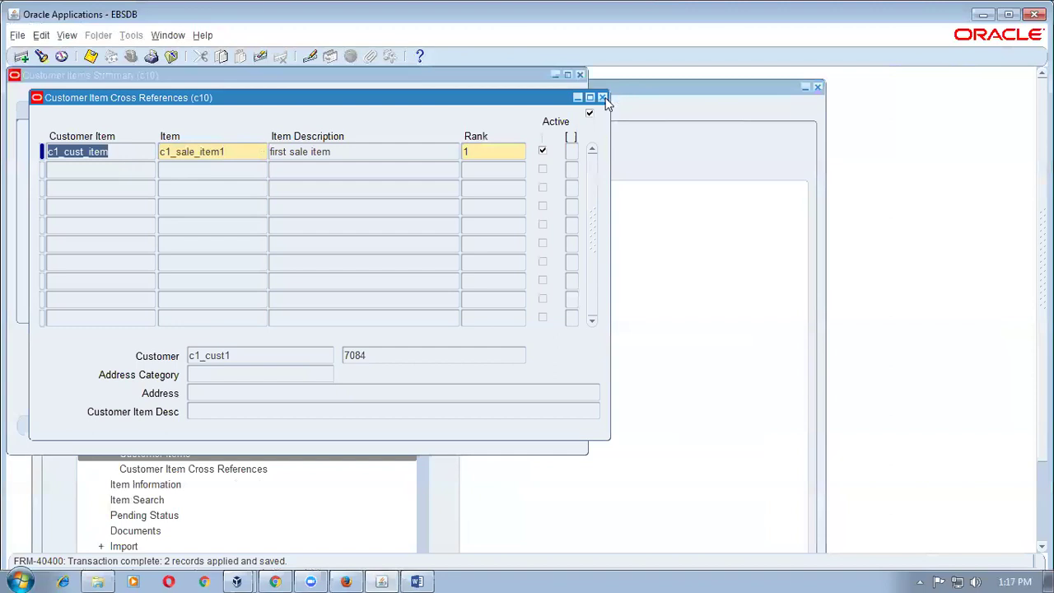
- Review the customer item, inventory item and description in the cross reference, and close the customer item forms
left_click(240, 151)
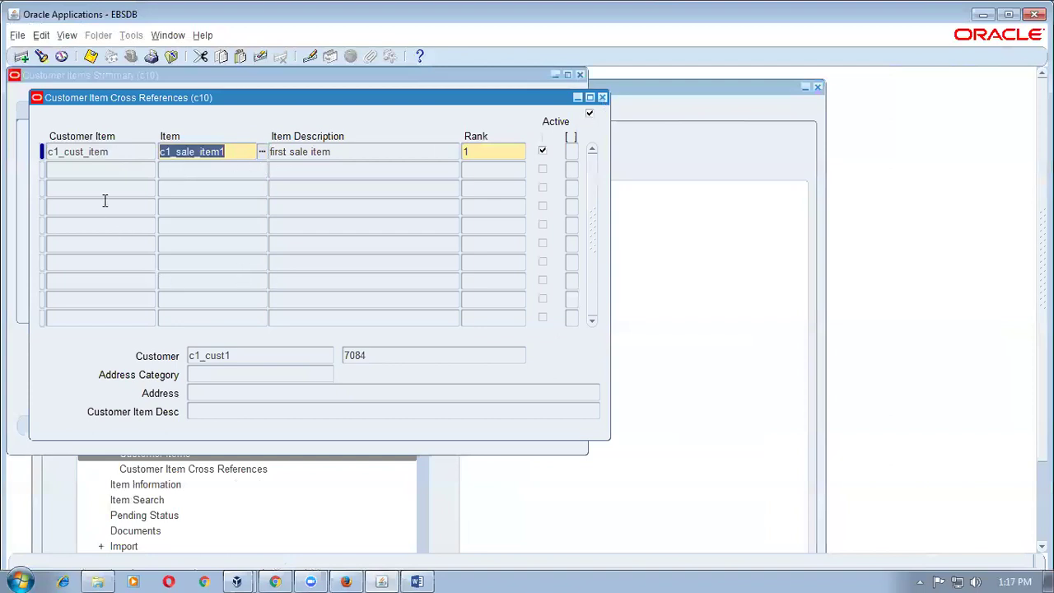
left_click(113, 155)
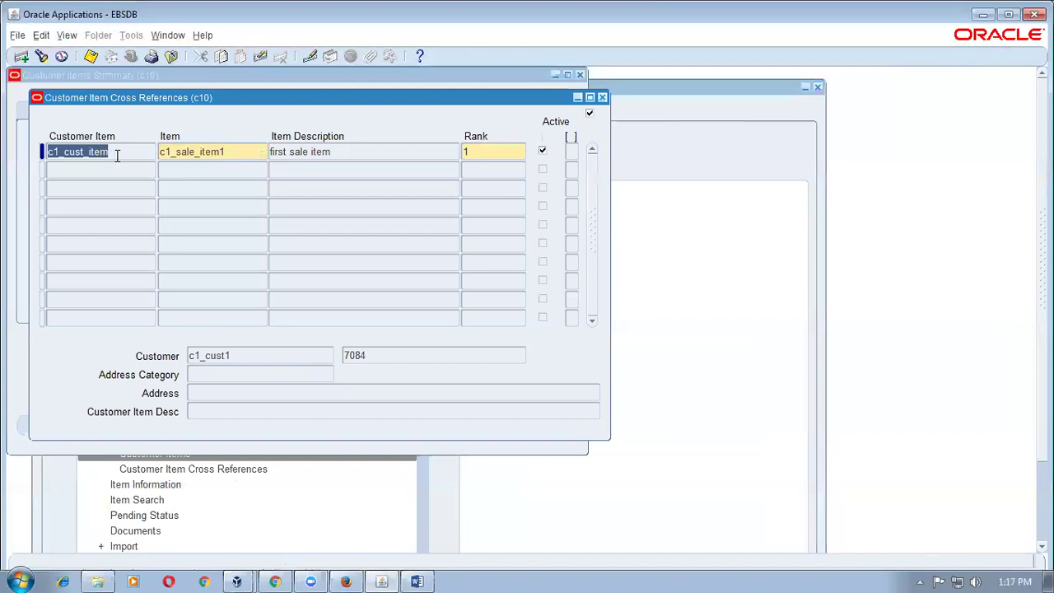
left_click(340, 155)
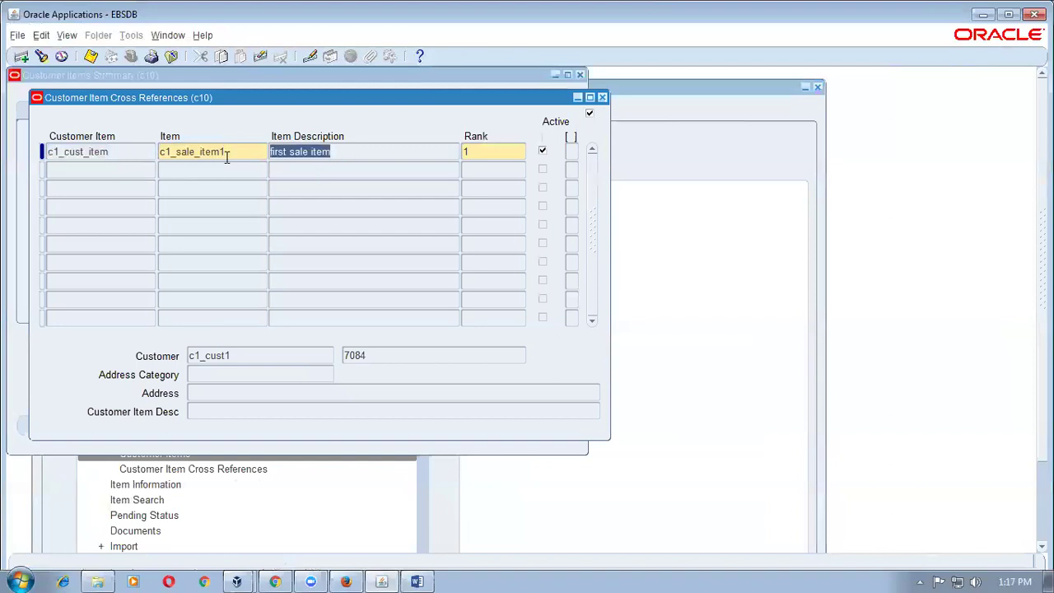
left_click(114, 150)
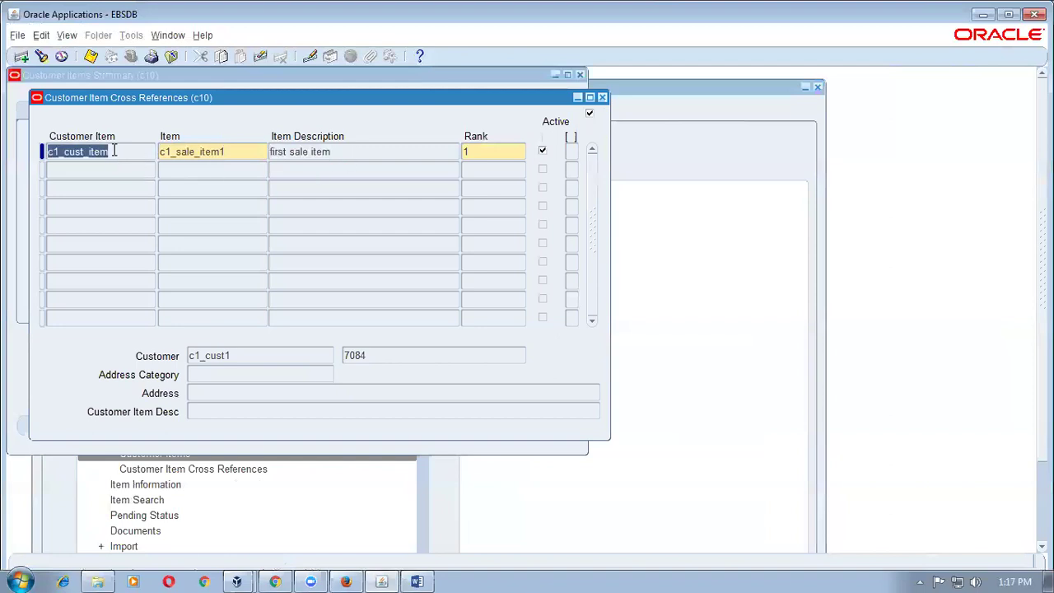
left_click(346, 151)
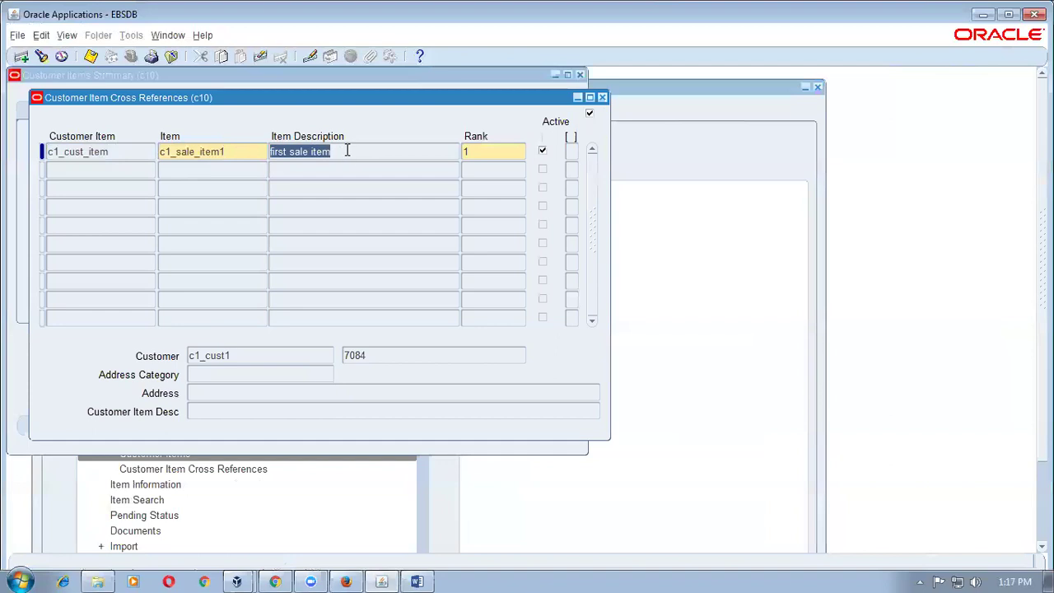
left_click(233, 154)
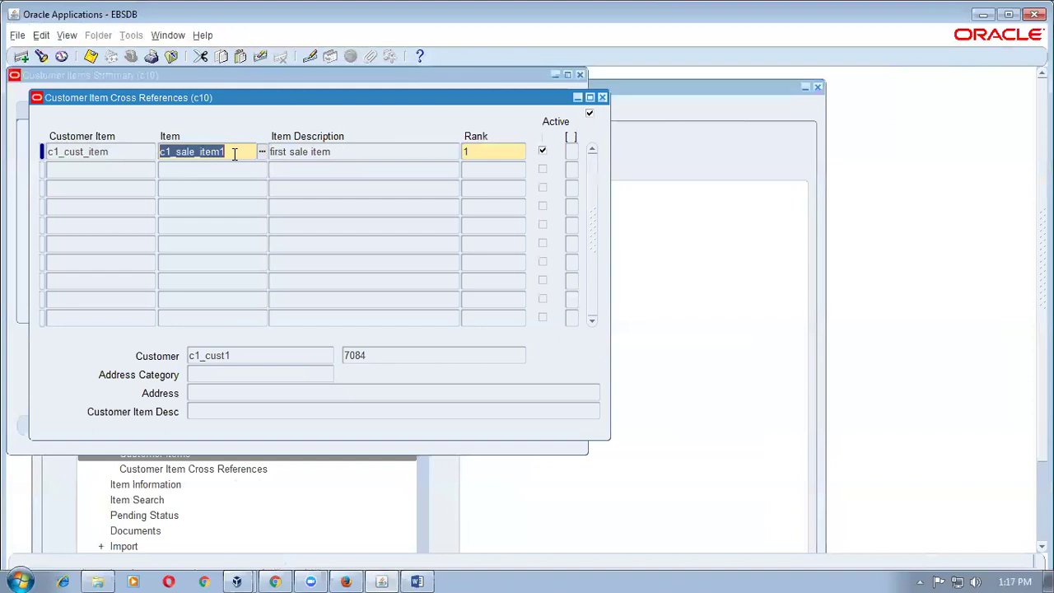
left_click(134, 157)
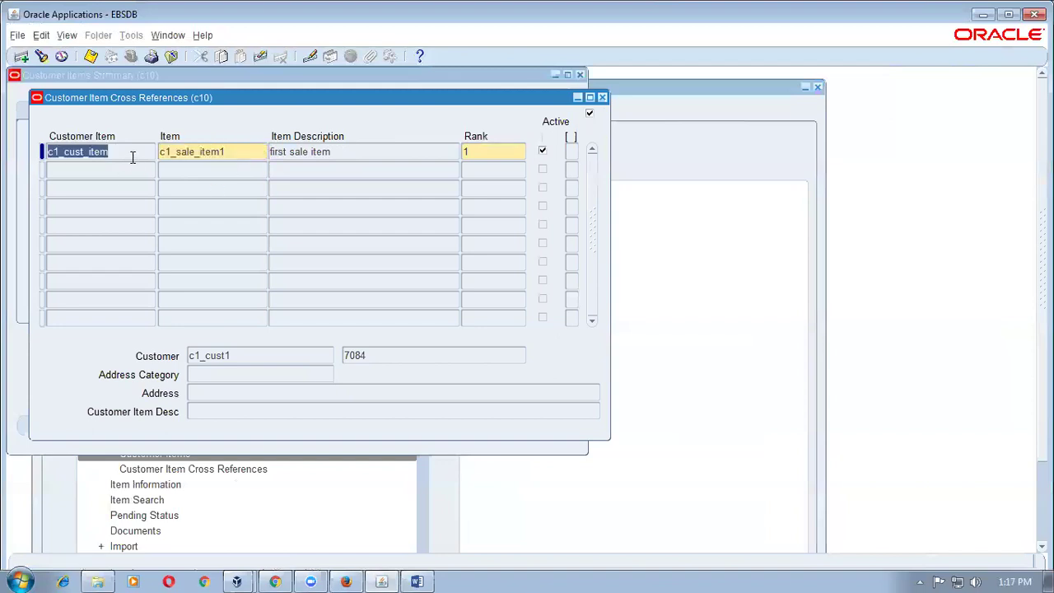
left_click(352, 155)
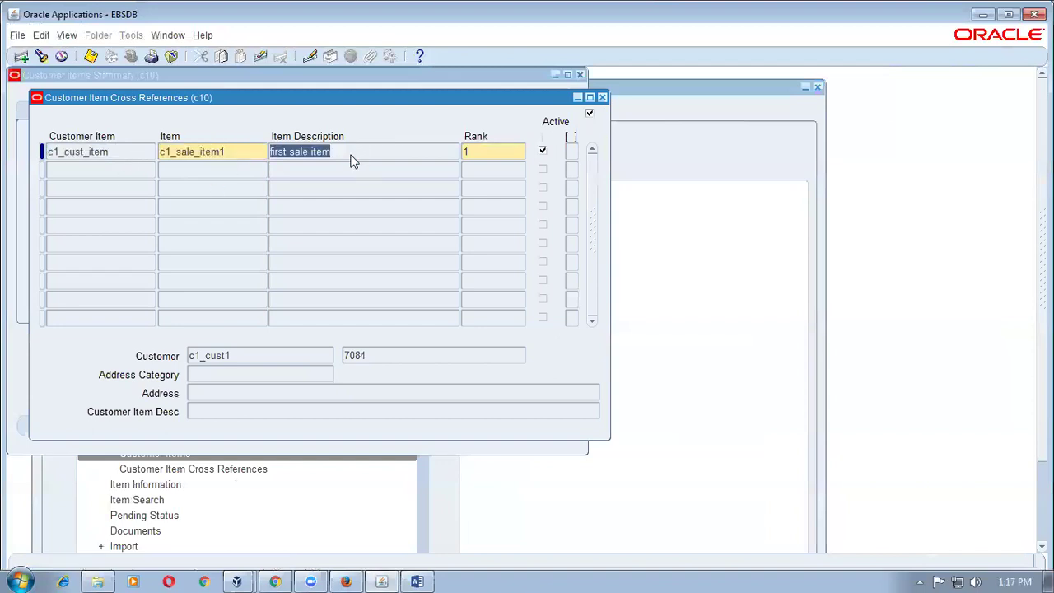
left_click(602, 98)
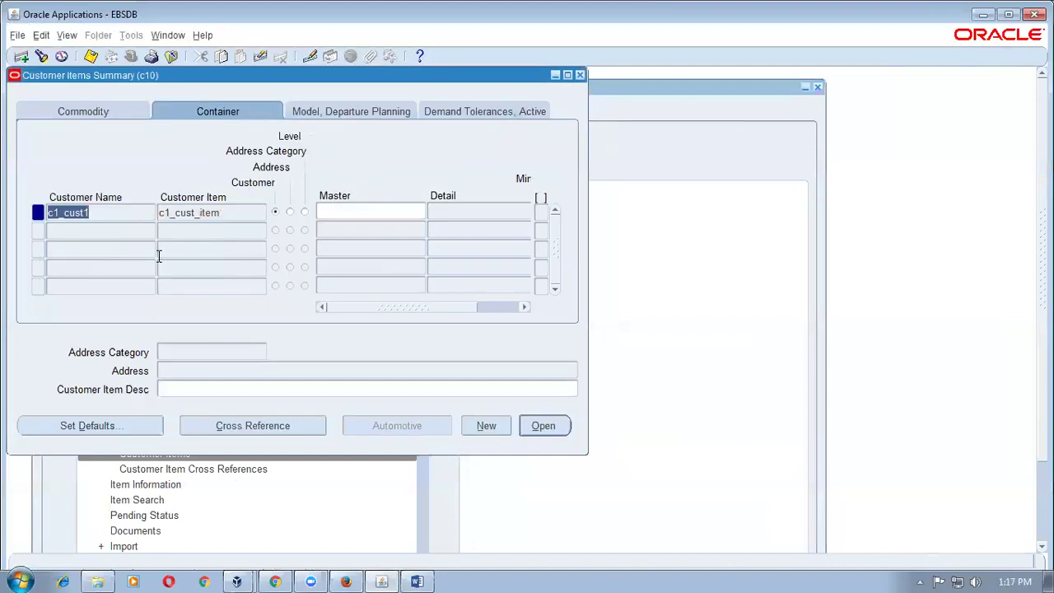
left_click(579, 76)
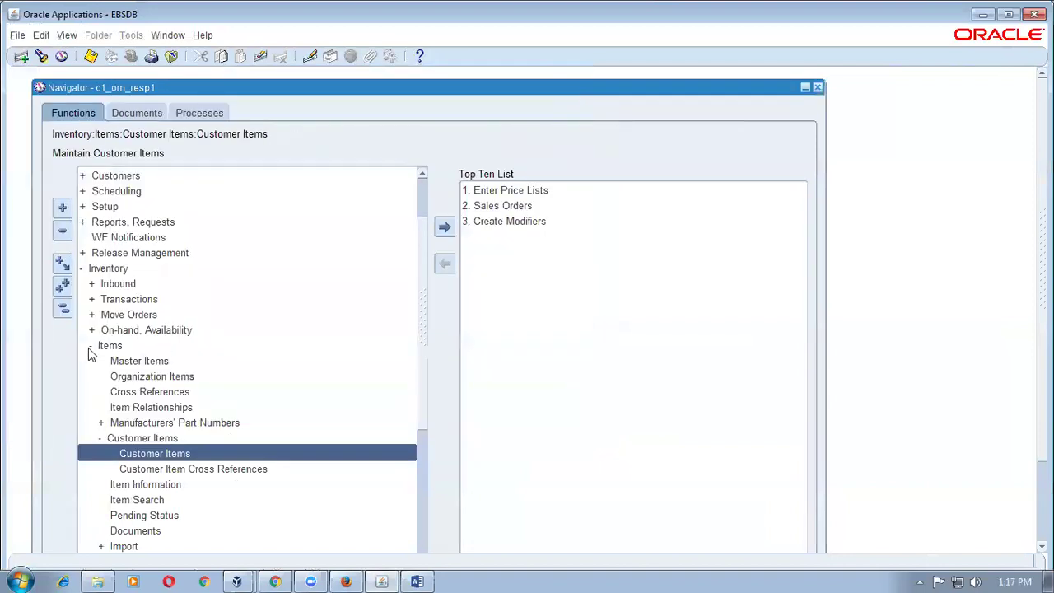
- Collapse the Inventory functions and open the Pricing Agreements function under Nana_pri_manager
left_click(61, 311)
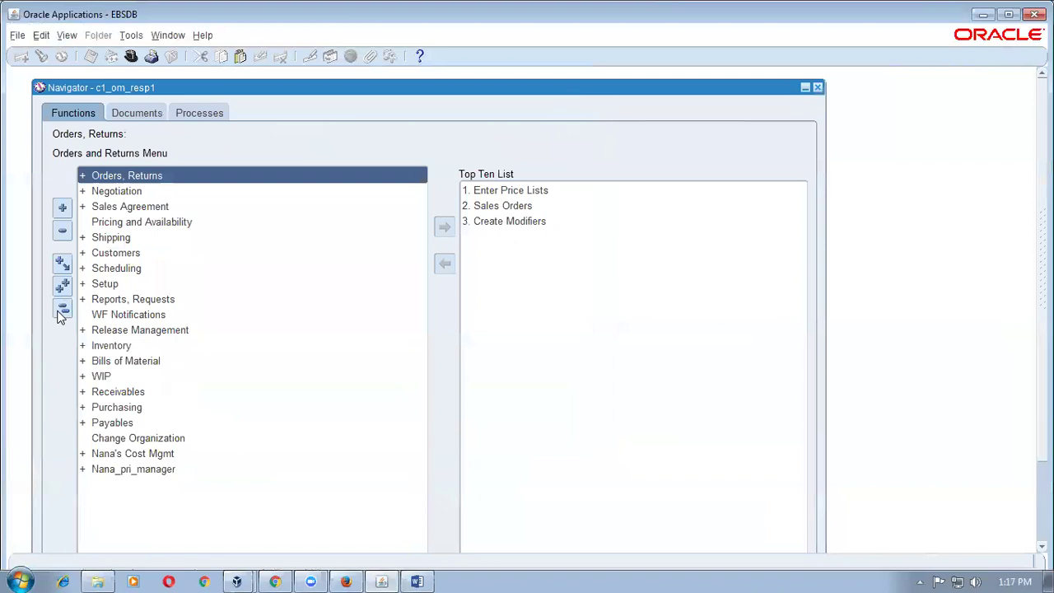
double_click(162, 476)
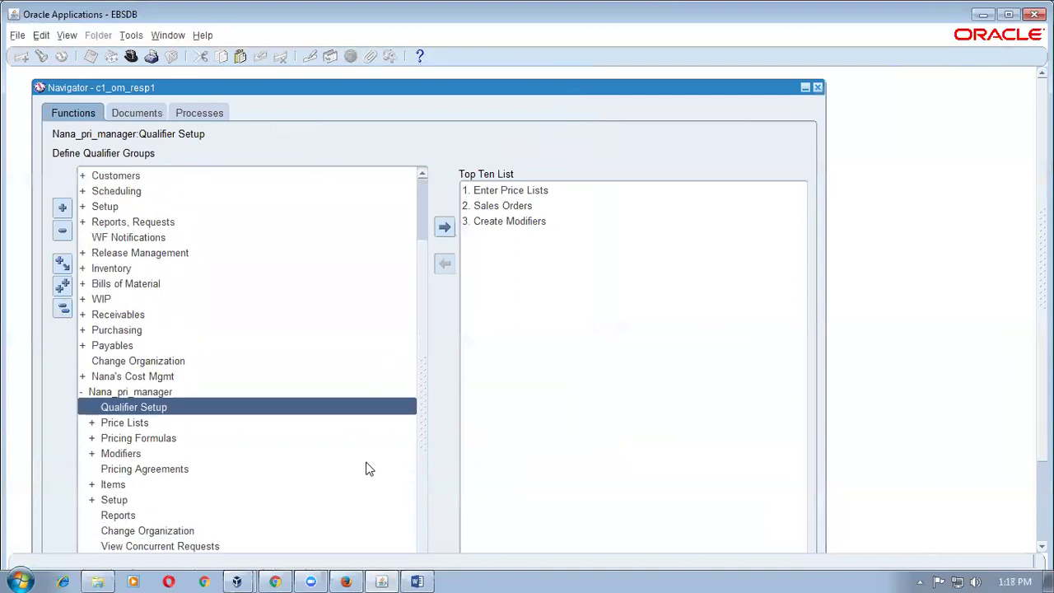
left_click(165, 470)
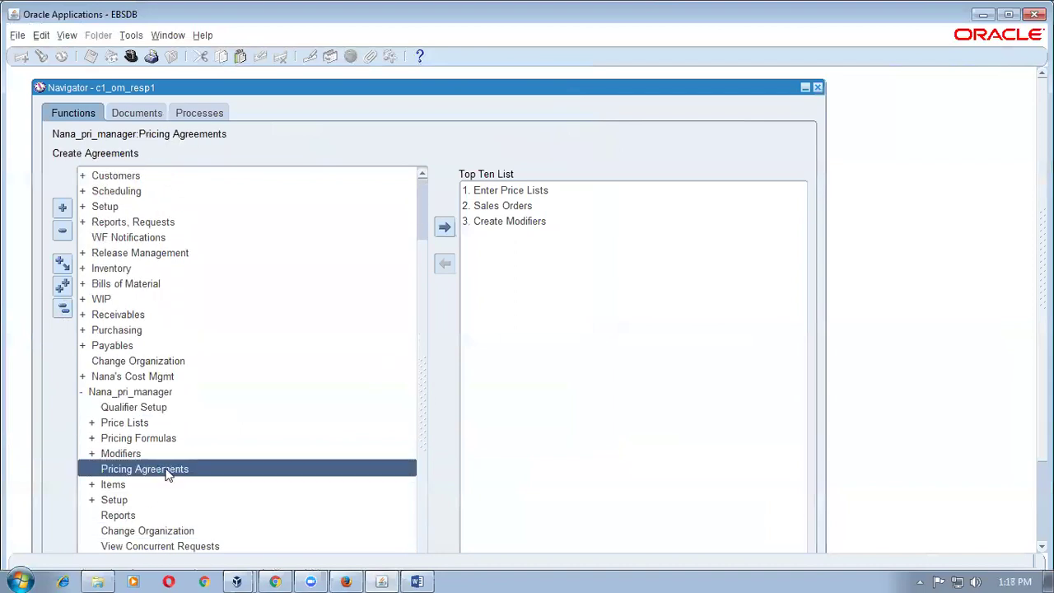
double_click(167, 471)
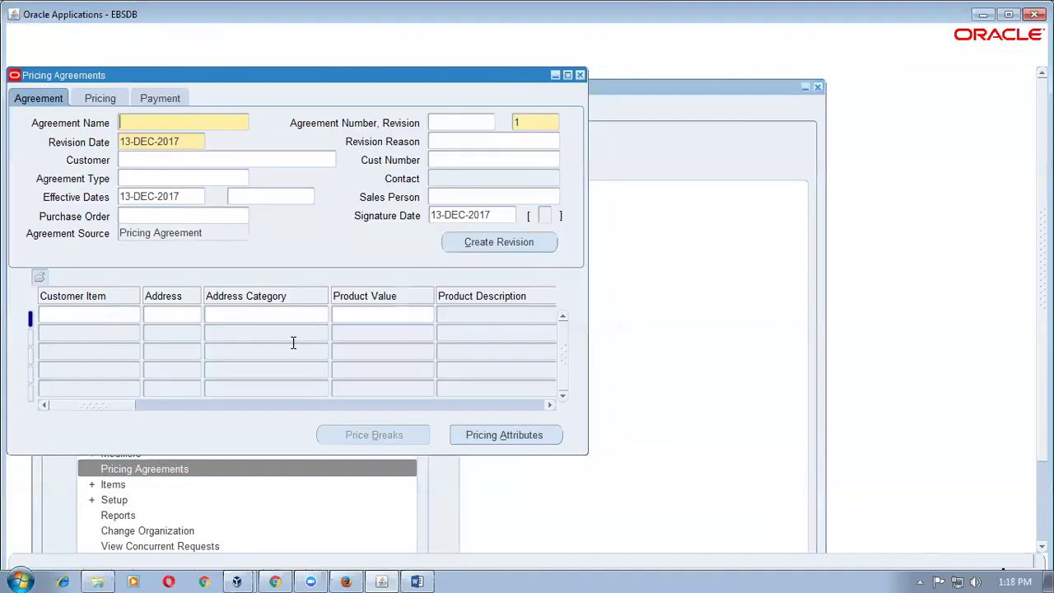
- Name the new pricing agreement c1_agree_name and assign it to customer c1_cust1
type("c1_agree_name")
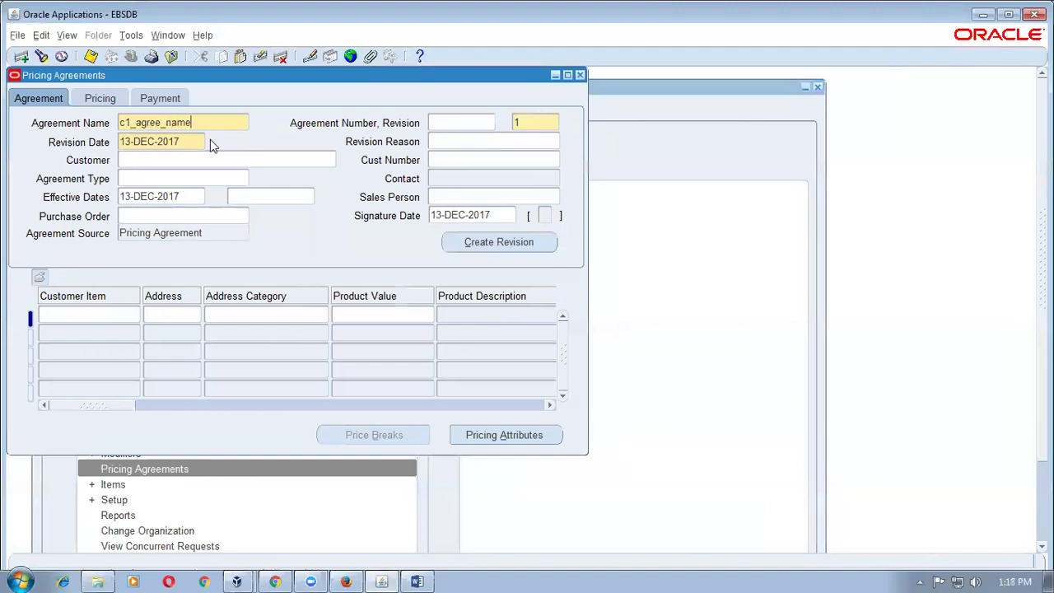
left_click(187, 162)
type("c1_cust1")
key("Tab")
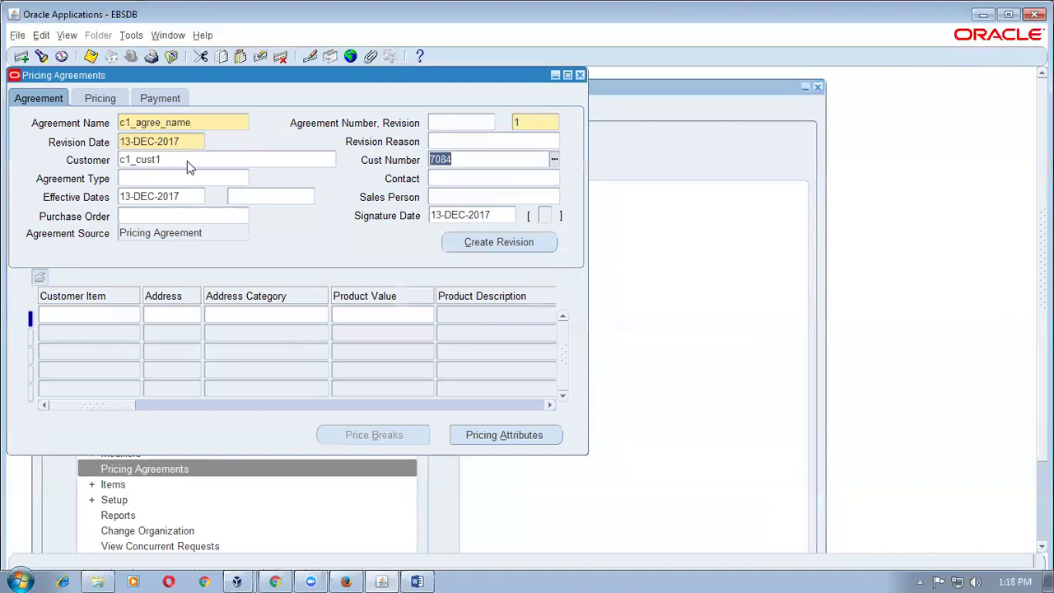
- Set the agreement type to Direct Sales Agreement and the purchase order to c1_cust_po1
left_click(176, 178)
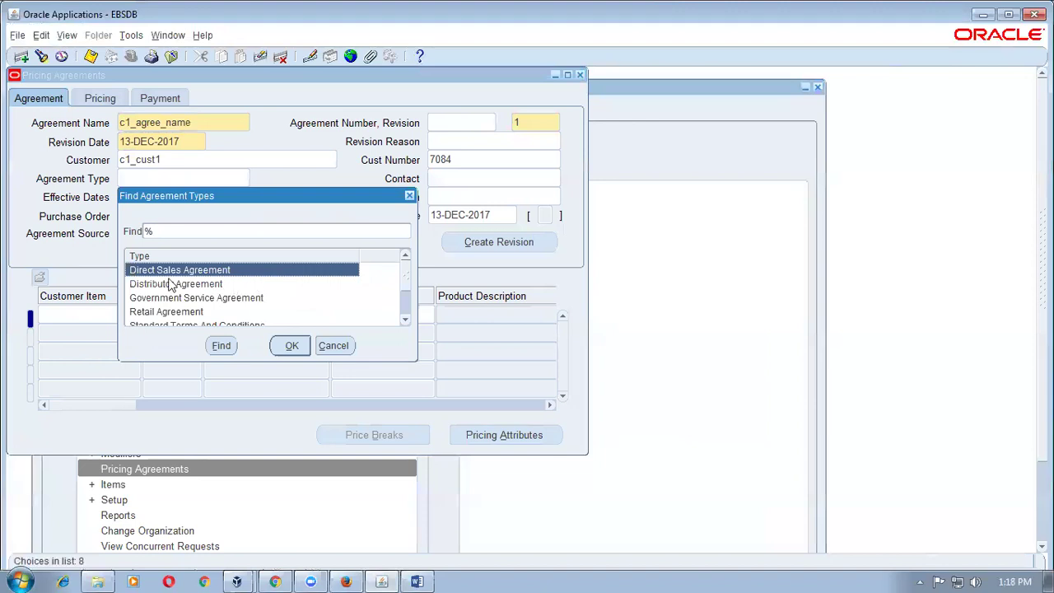
left_click(284, 352)
left_click(153, 217)
type("c1_cu")
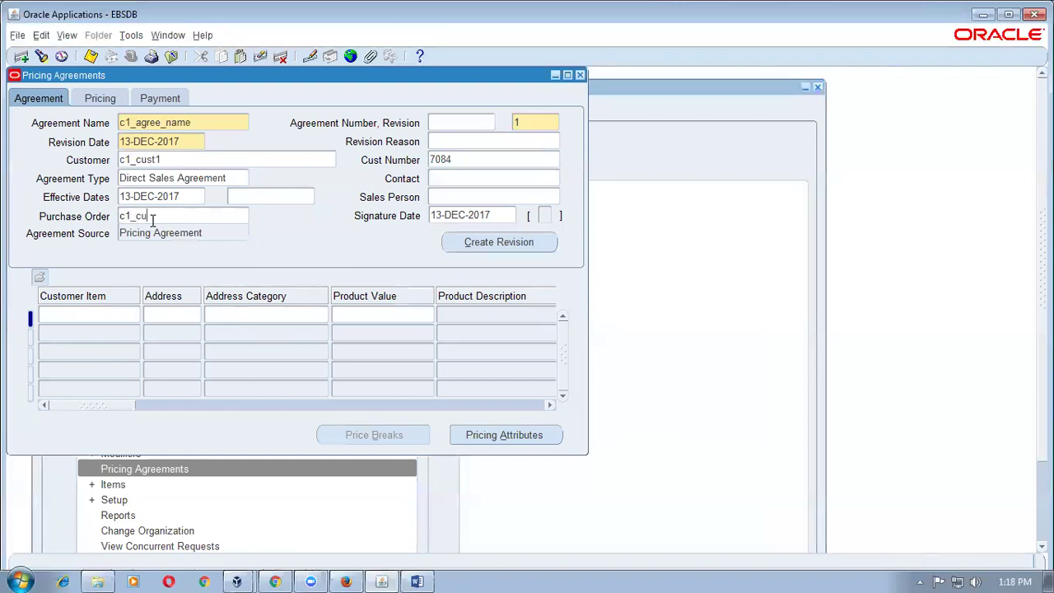
type("st_po1")
key("Tab")
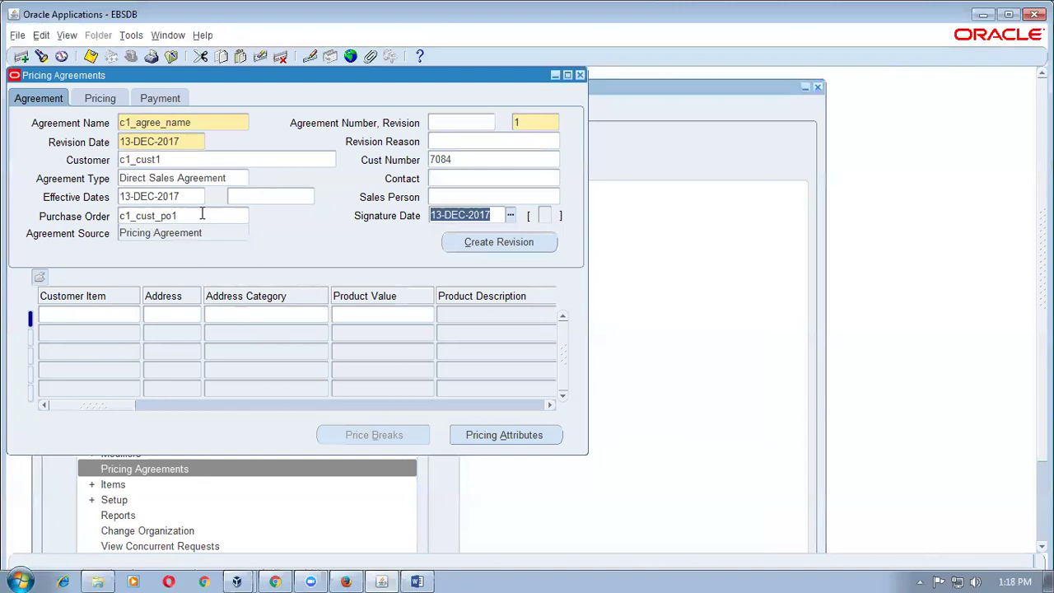
- Set up the agreement's pricing with an Agreement Price List named c1_agree_pl1 and the Corporate Pricelist multi-currency conversion
left_click(110, 100)
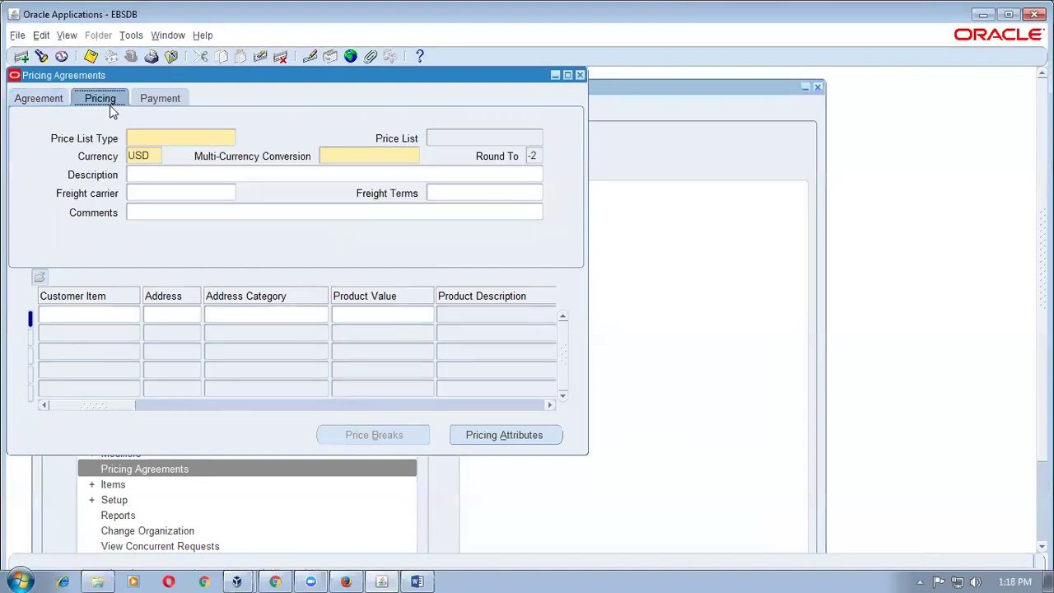
left_click(182, 140)
left_click(230, 138)
left_click(265, 431)
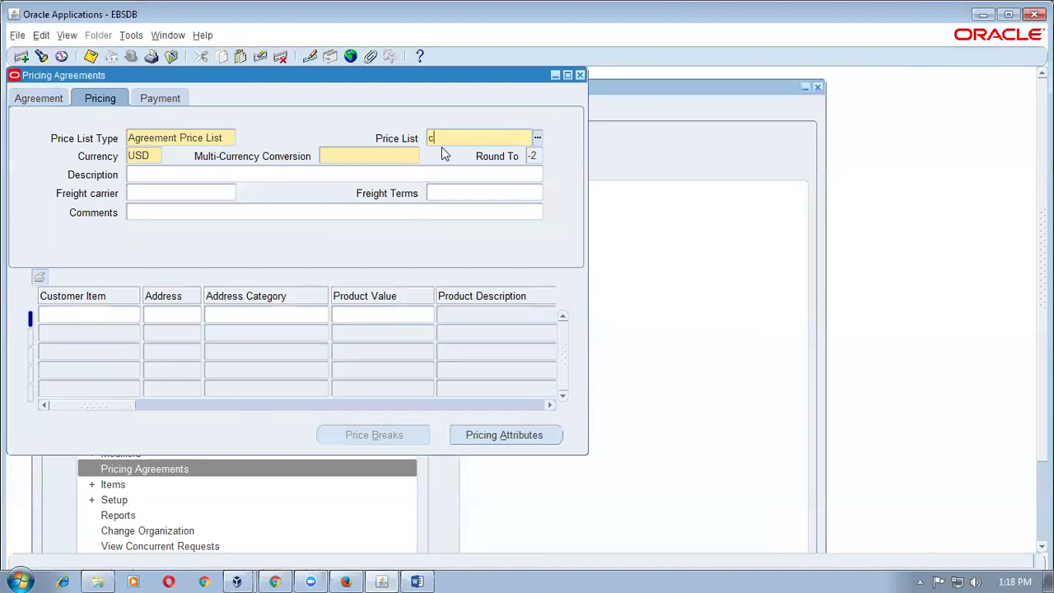
type("c1_agree_pl1")
key("Tab")
left_click(411, 157)
left_click(415, 158)
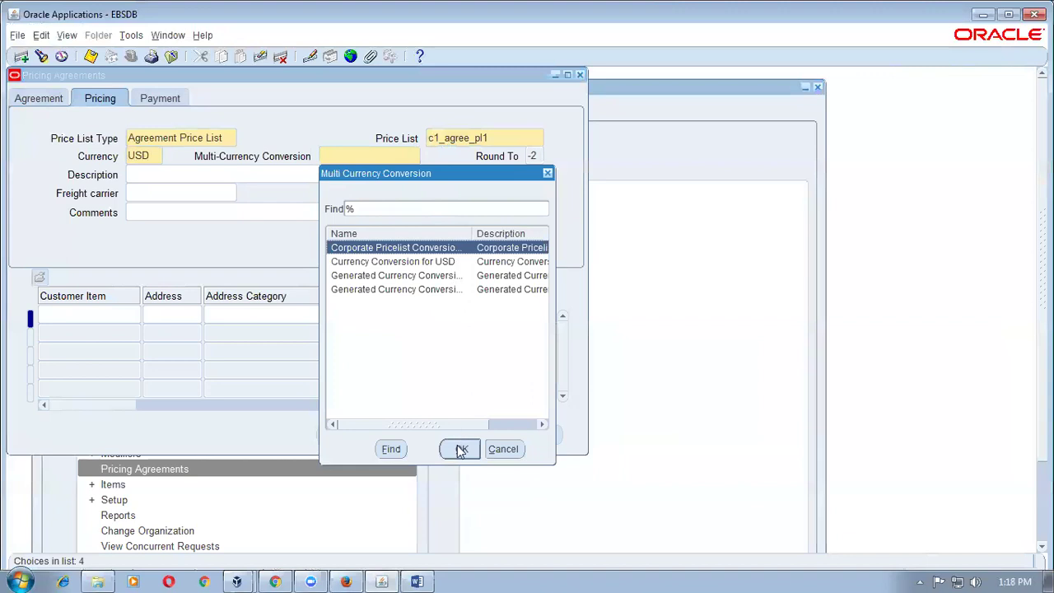
left_click(461, 449)
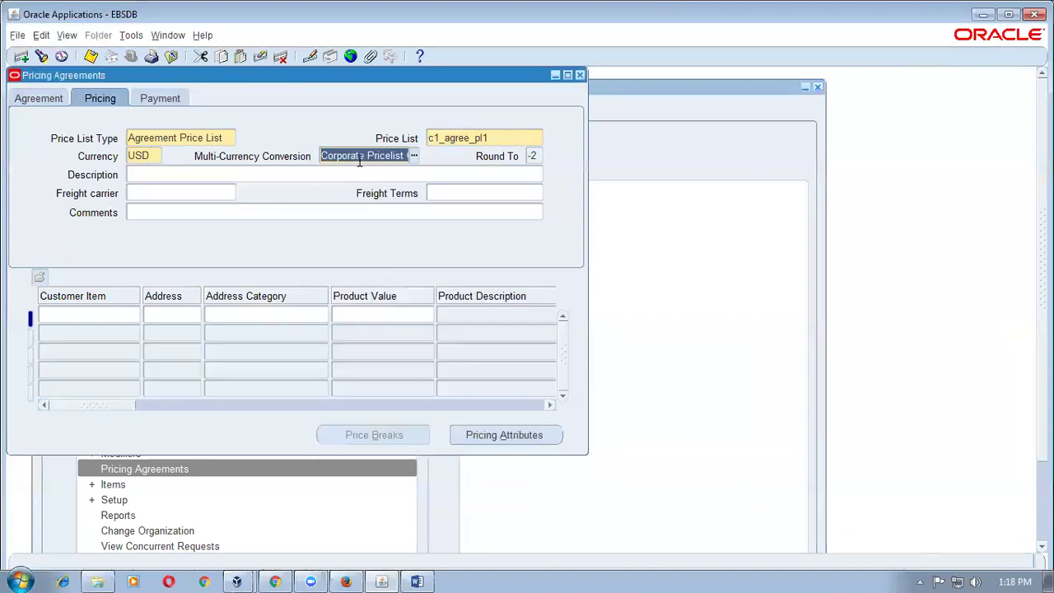
- Add an agreement line for customer item c1_cust_item, mapped to product c1_sale_item1, with a value of 6.7
left_click(99, 316)
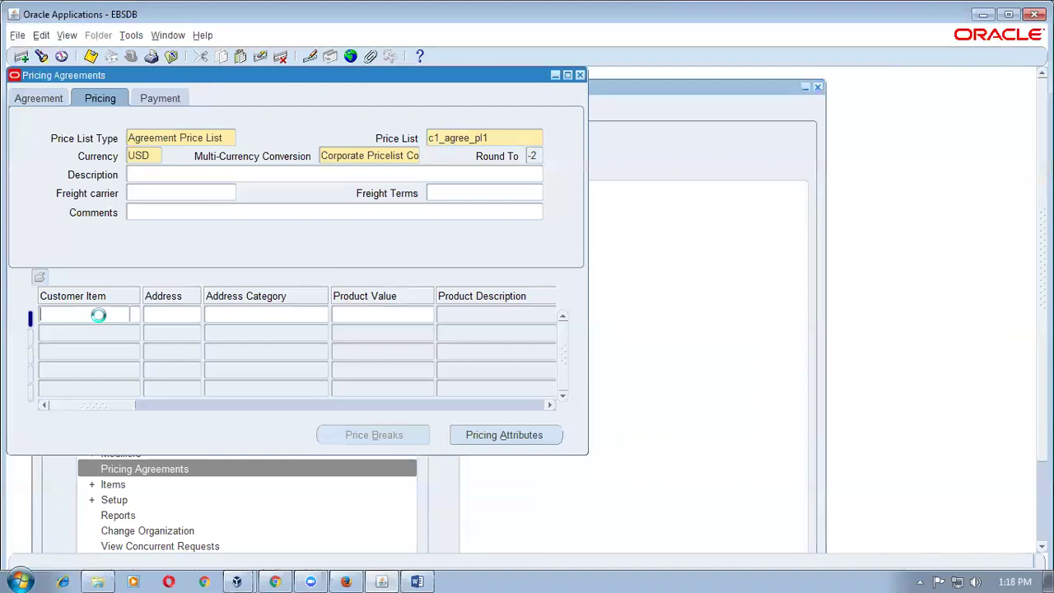
type("c1")
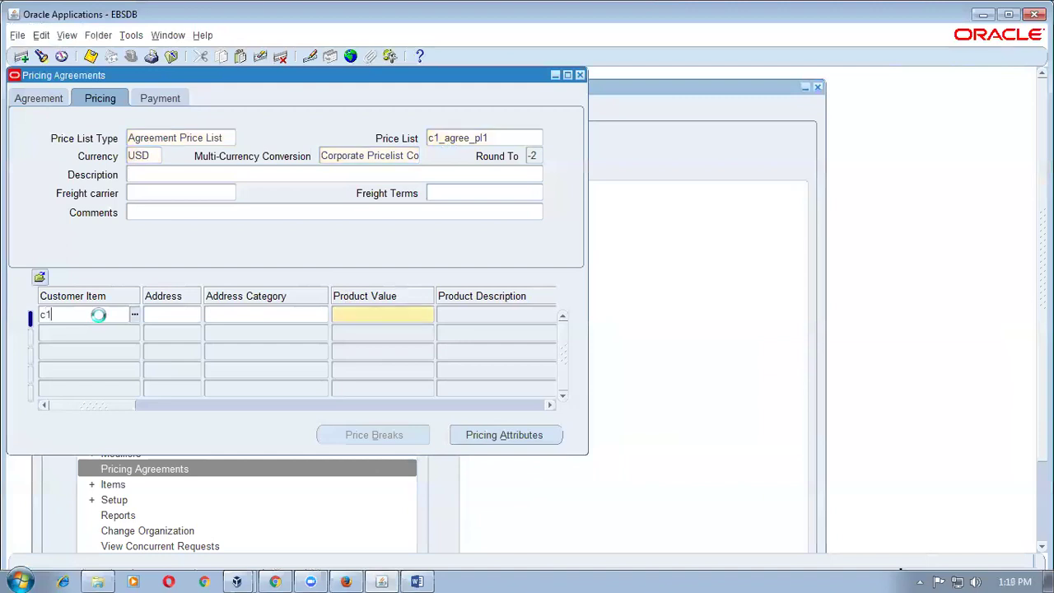
key("Tab")
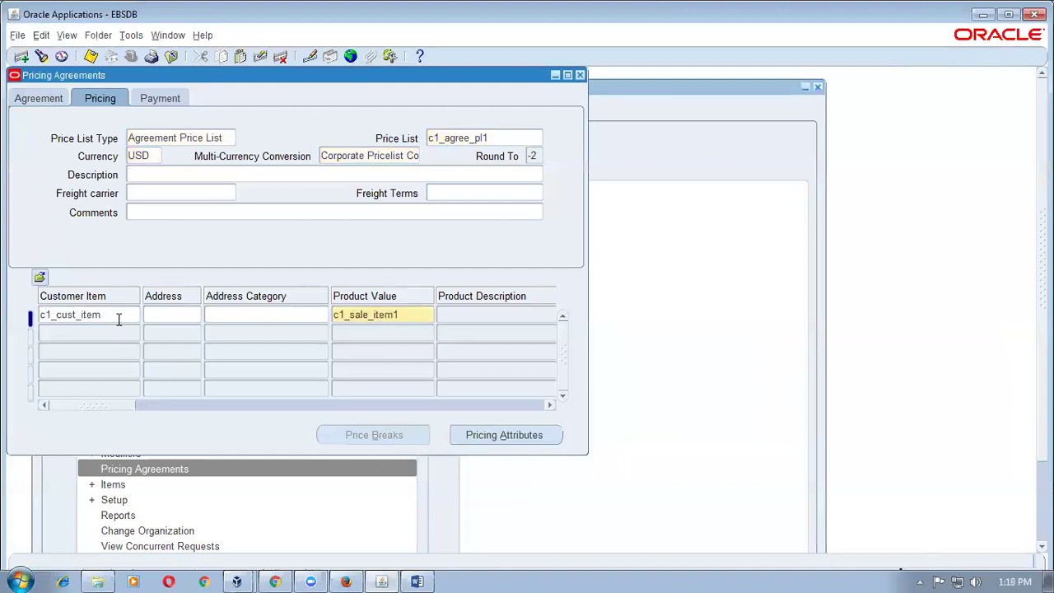
left_click(402, 314)
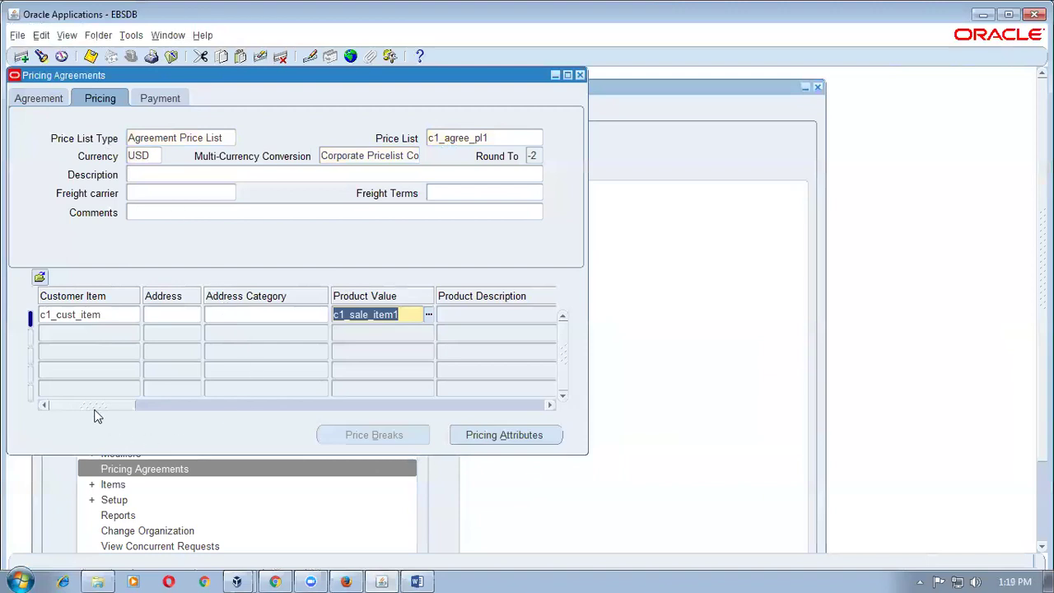
left_click_drag(94, 415, 278, 416)
left_click(426, 315)
type("6.7")
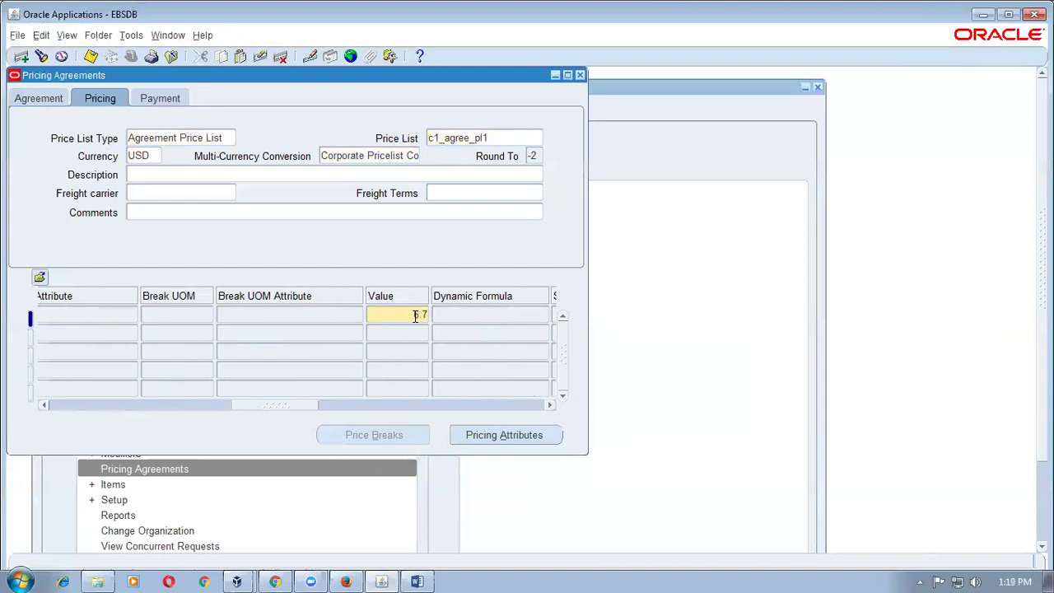
- Set the agreement's payment terms to 2 Net, invoice to c1_cust1, and fill in the invoice address
left_click(174, 97)
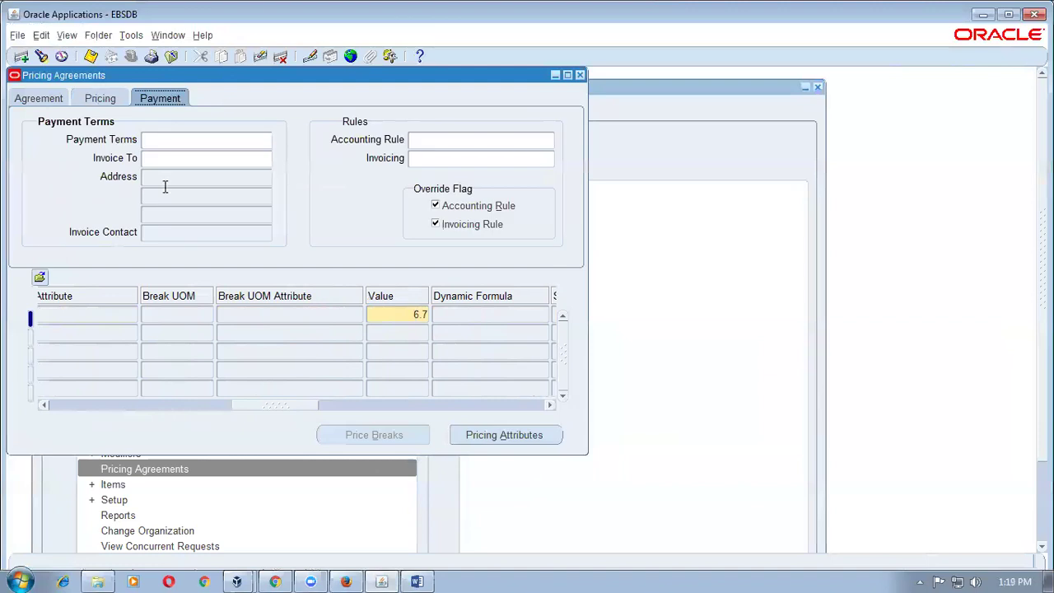
left_click(169, 140)
type("2")
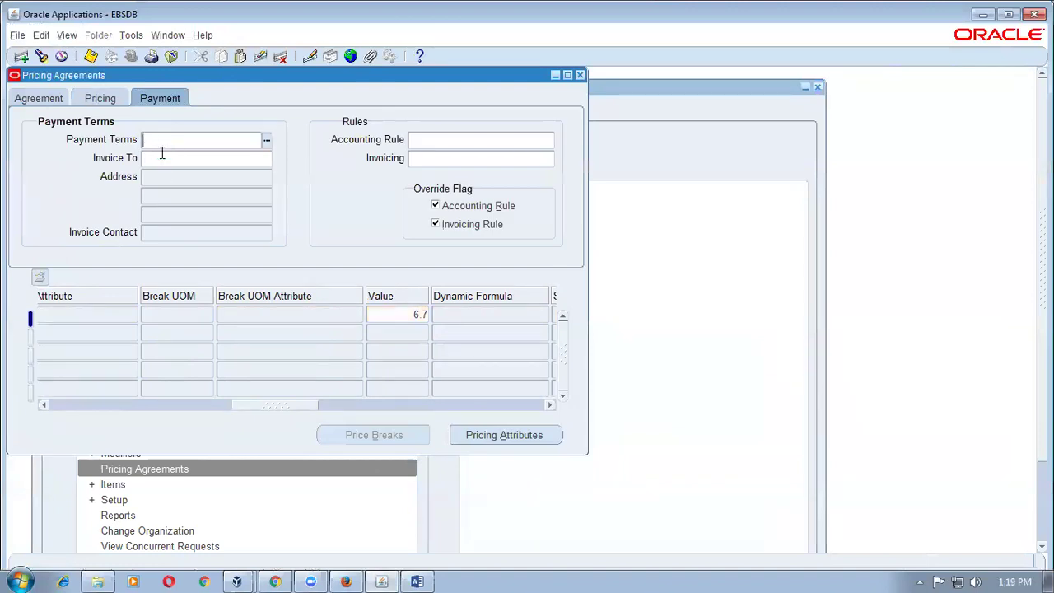
key("ctrl+l")
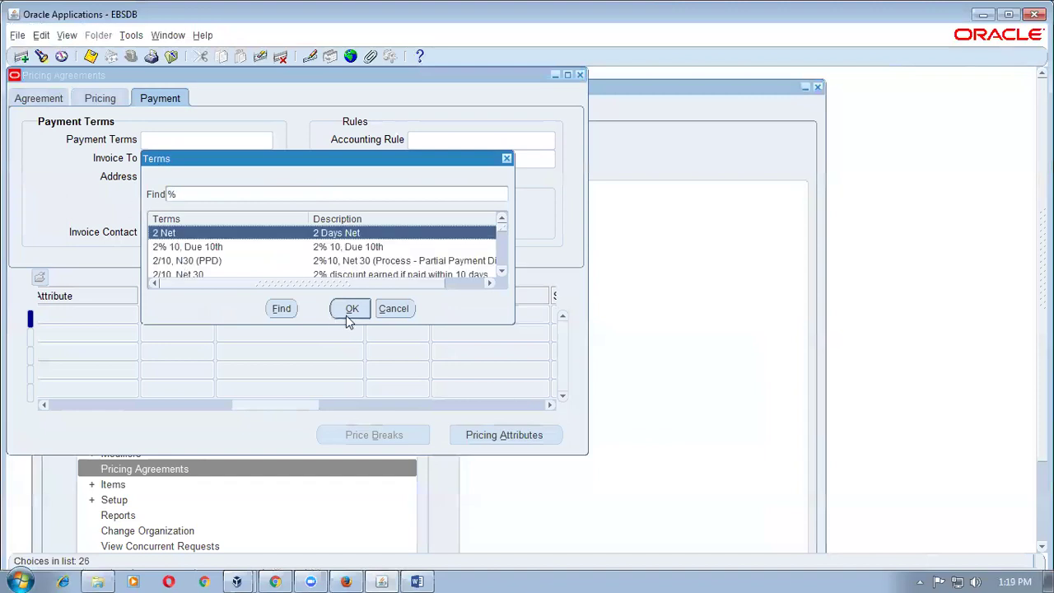
left_click(349, 309)
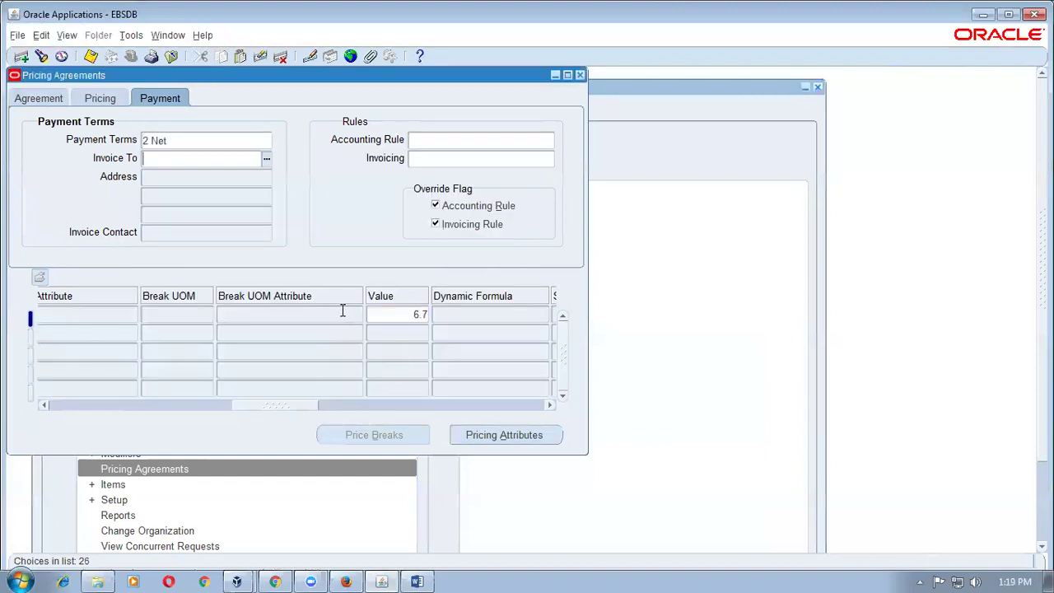
left_click(266, 160)
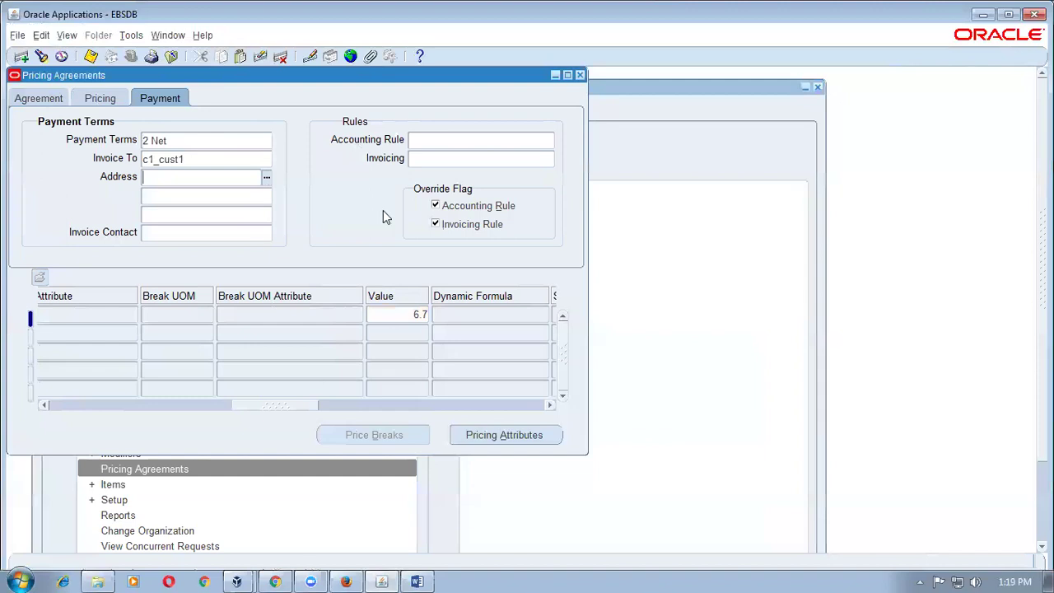
left_click(266, 177)
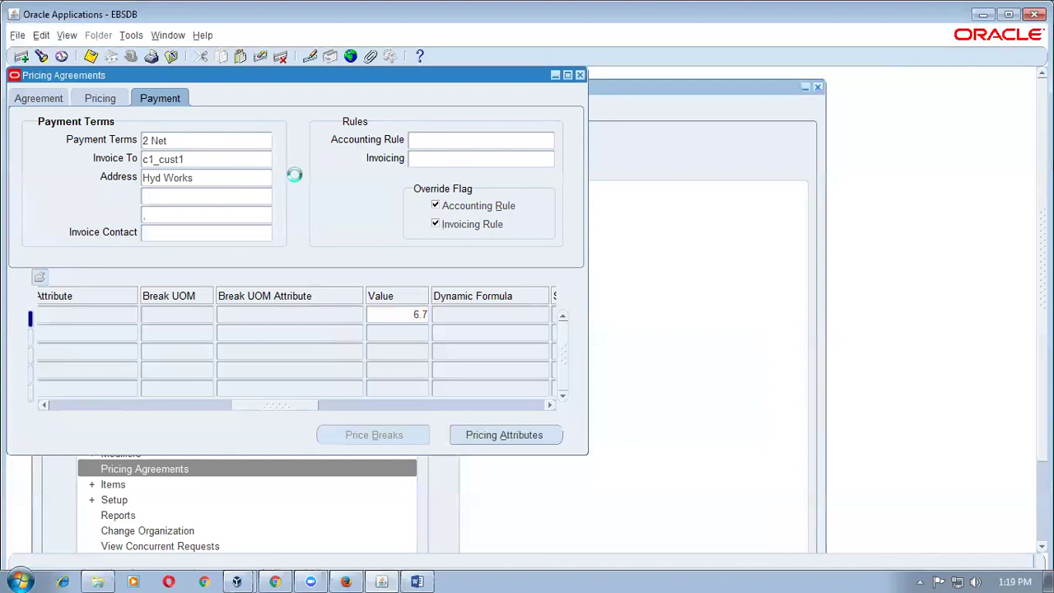
- Review the agreement name, price list, customer item and line value, and close the pricing agreement
left_click(33, 100)
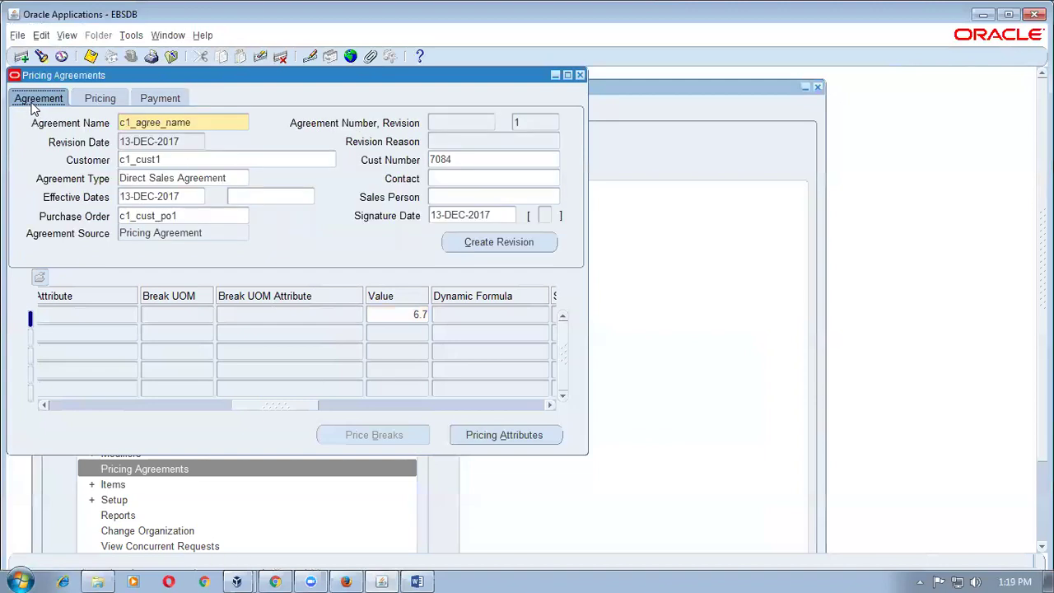
double_click(224, 121)
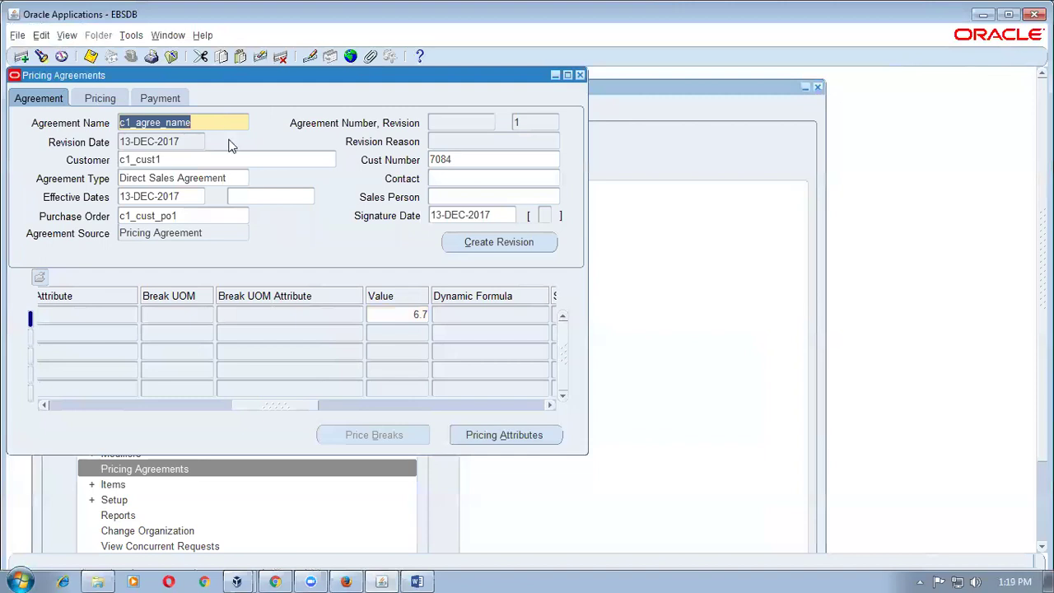
left_click(109, 105)
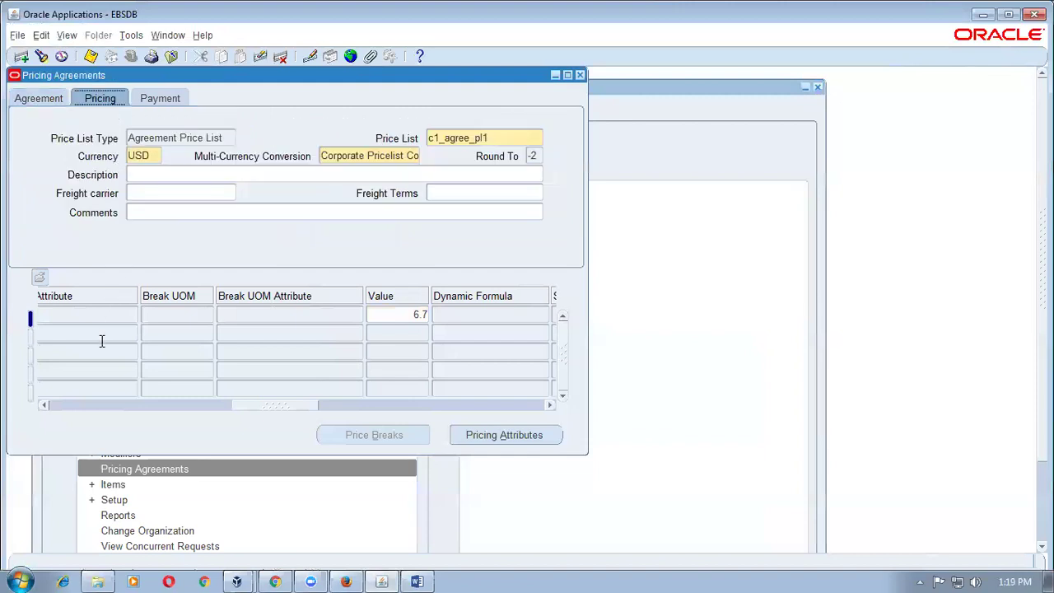
left_click_drag(287, 409, 59, 422)
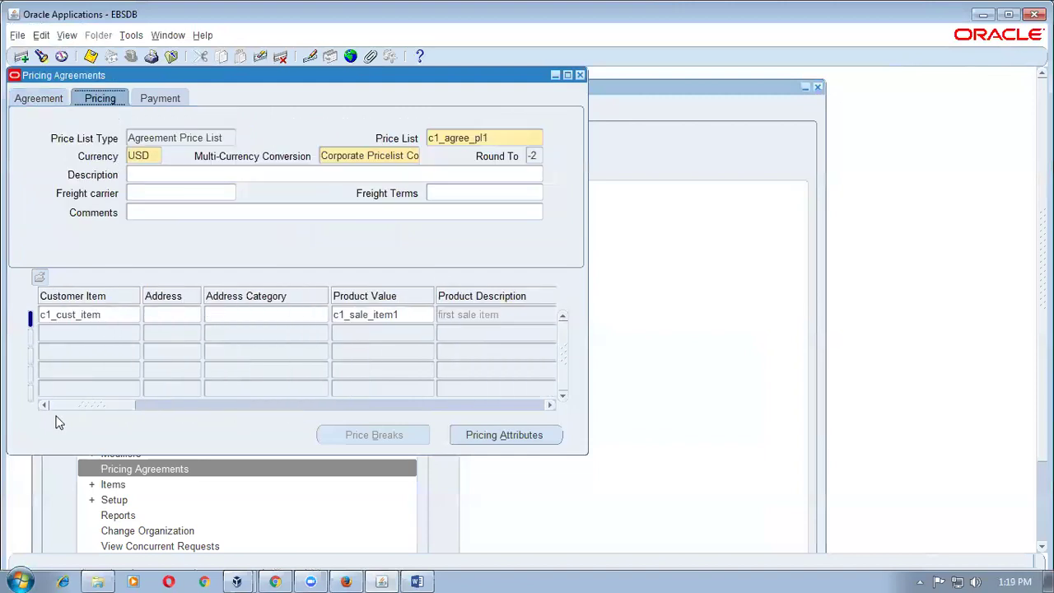
left_click(89, 314)
left_click_drag(115, 412, 282, 418)
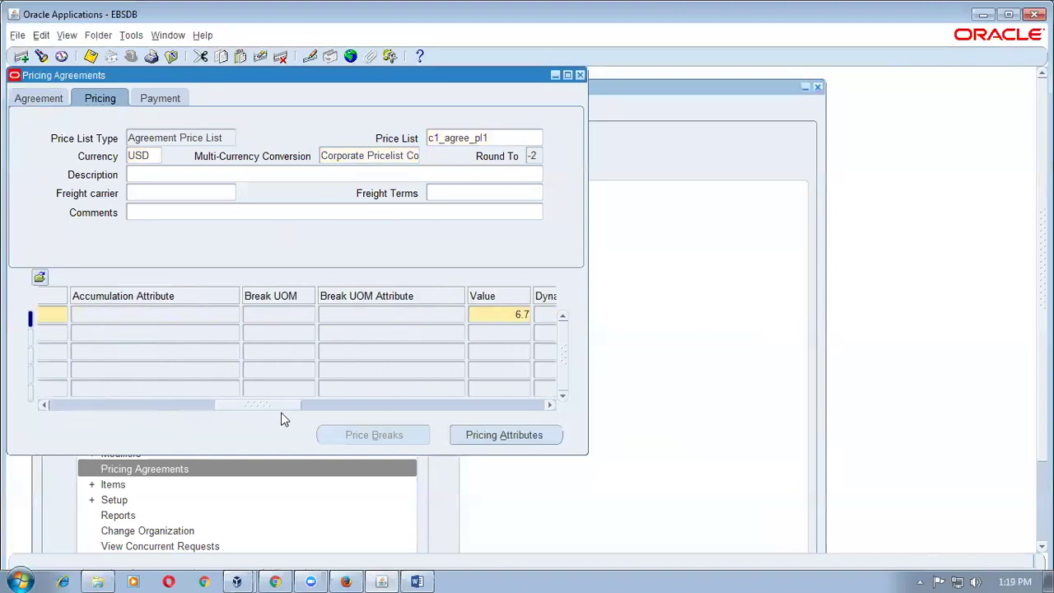
left_click(494, 316)
left_click_drag(284, 408, 134, 423)
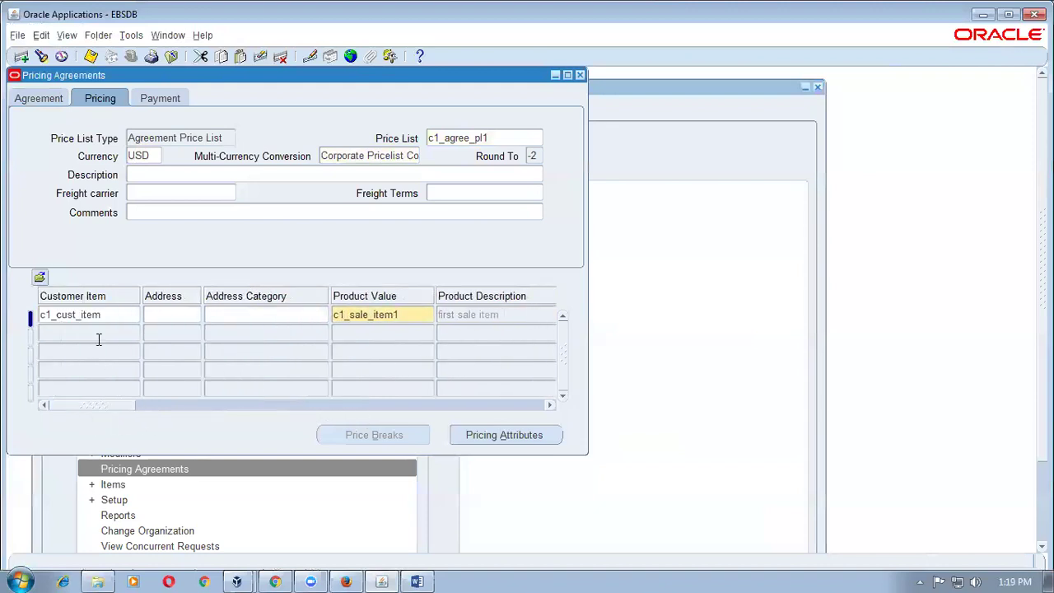
left_click(98, 315)
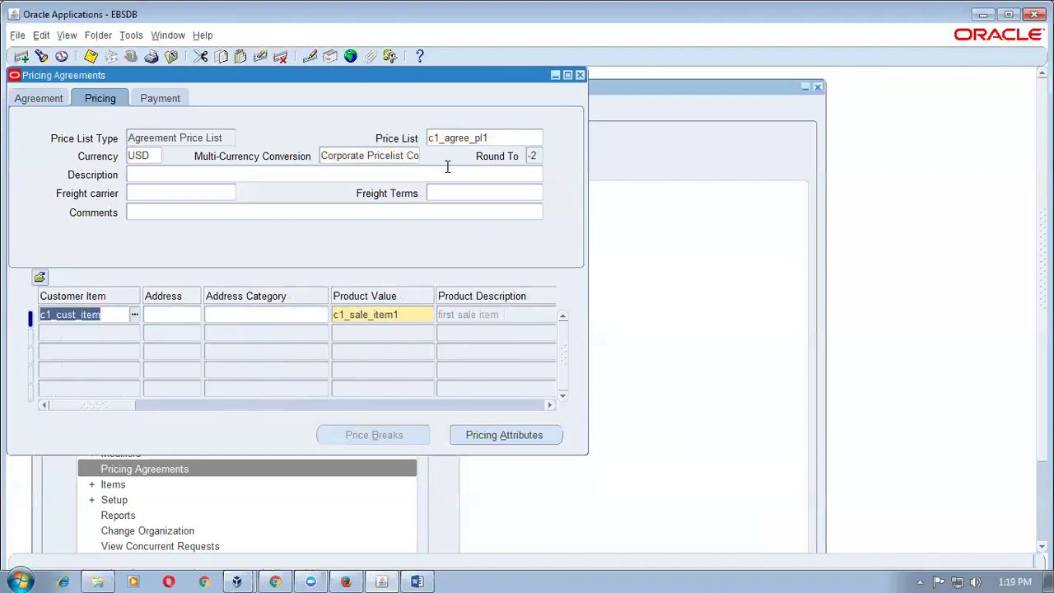
left_click(580, 76)
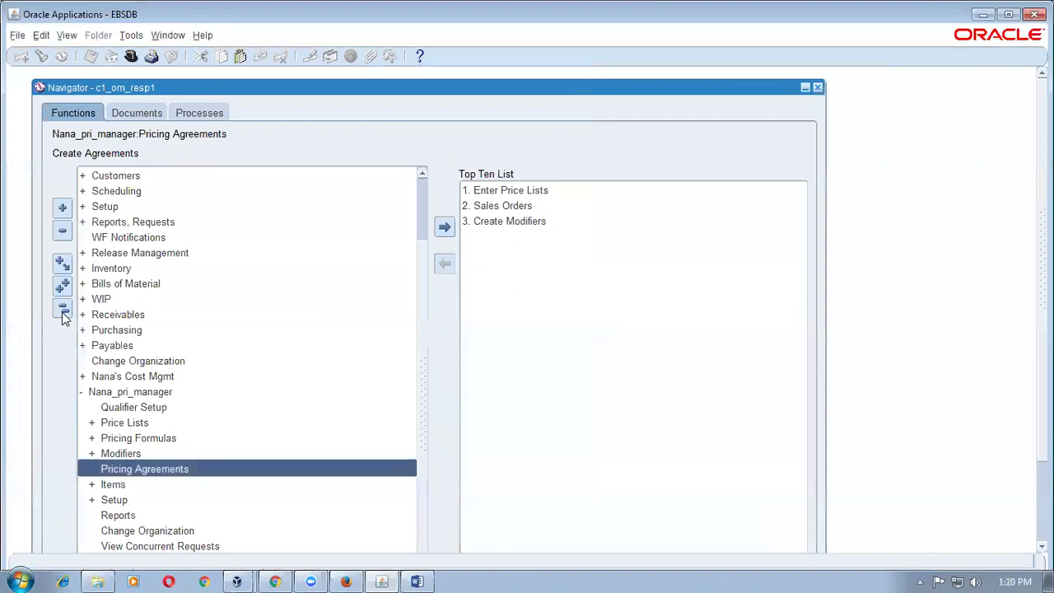
- Open the Defaulting setup under Setup Rules and query the Order Management entities
left_click(63, 311)
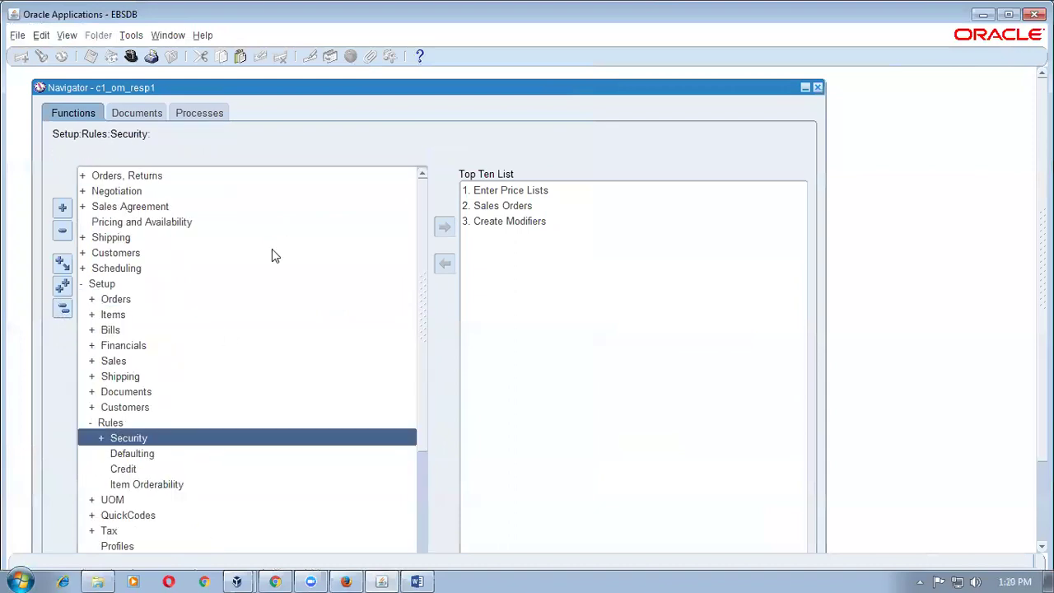
key("Down")
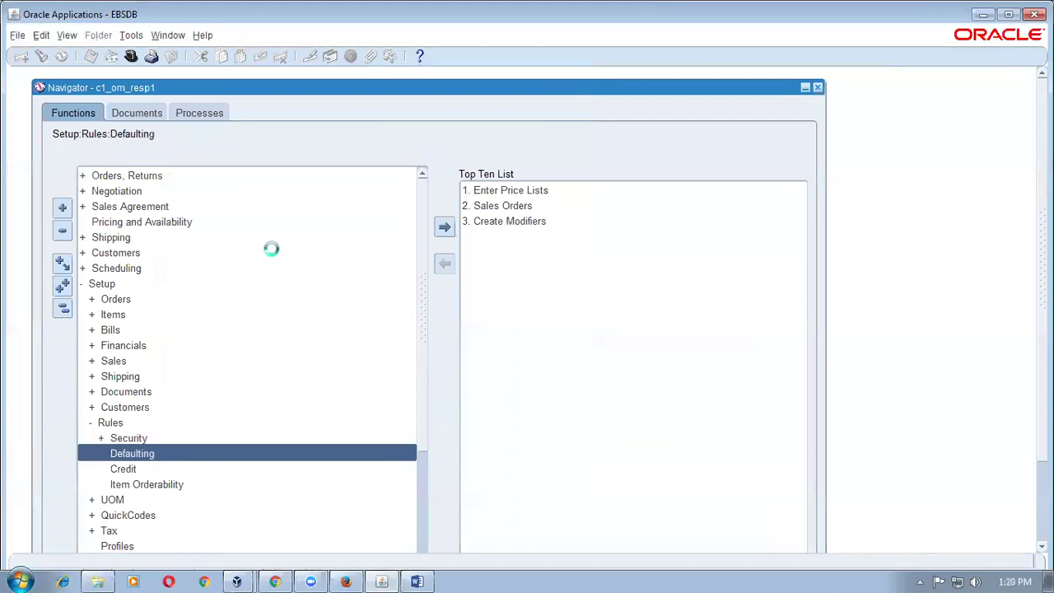
key("Return")
key("ctrl+F11")
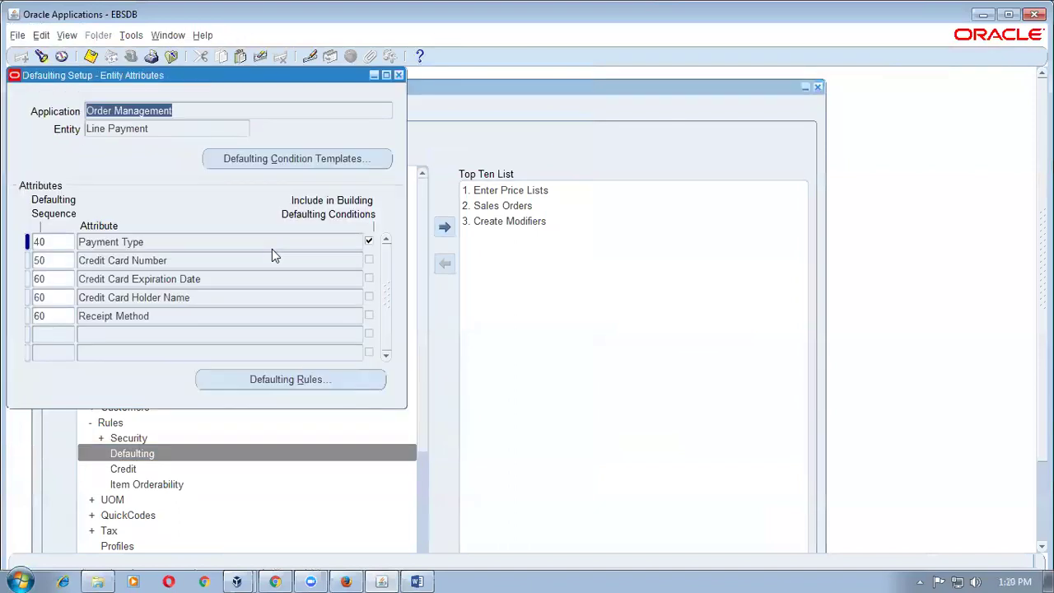
- Open the defaulting rules for the Agreement attribute of the Order Header entity
key("Down")
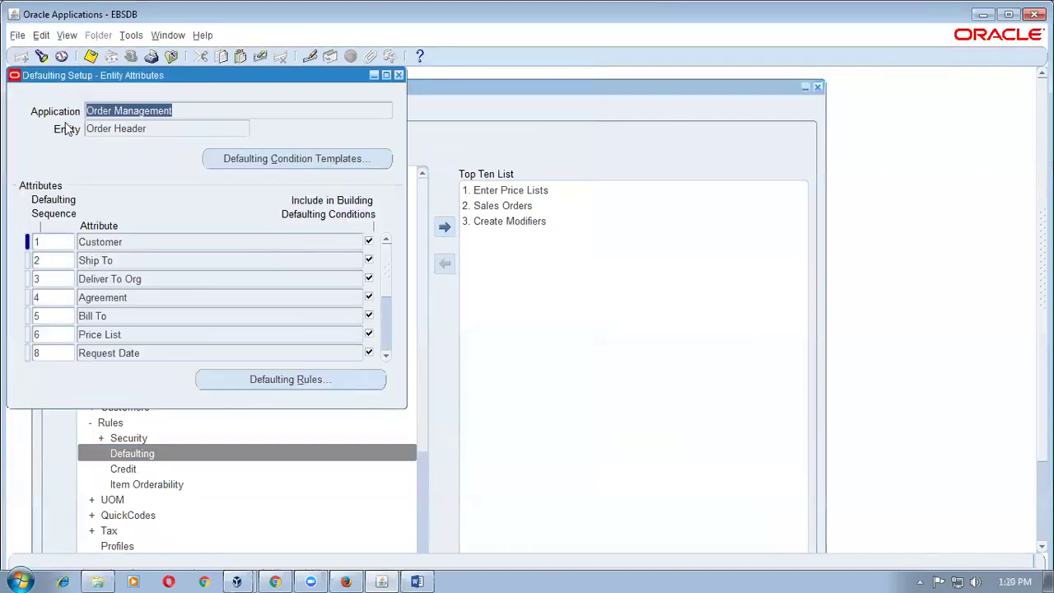
left_click(147, 129)
left_click(138, 241)
left_click(142, 302)
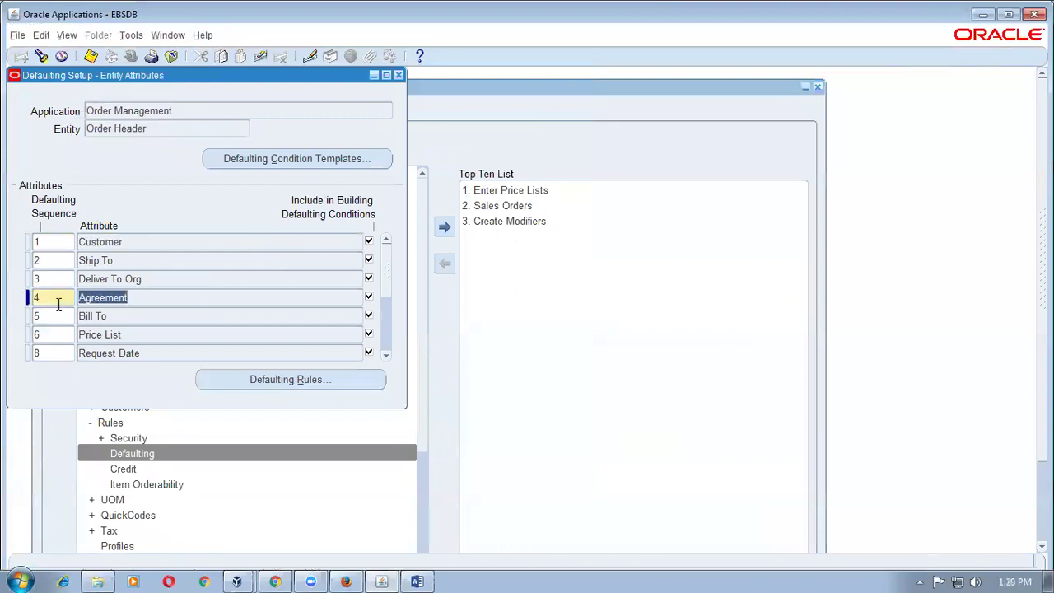
left_click(310, 385)
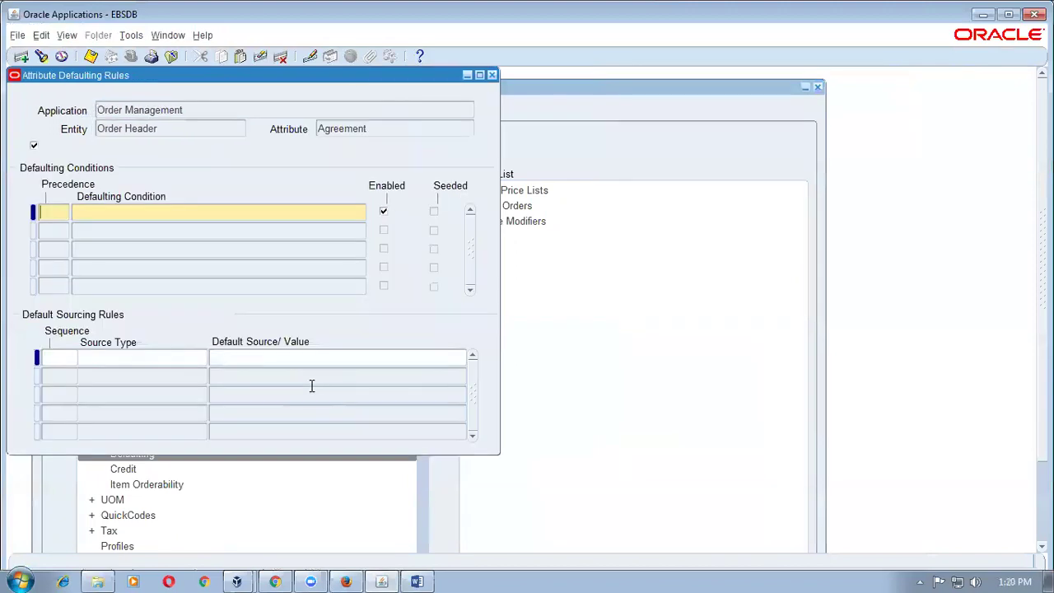
- Add defaulting condition c1_cust1 with precedence 1 for the Agreement attribute
type("1")
key("Tab")
type("c1")
key("Tab")
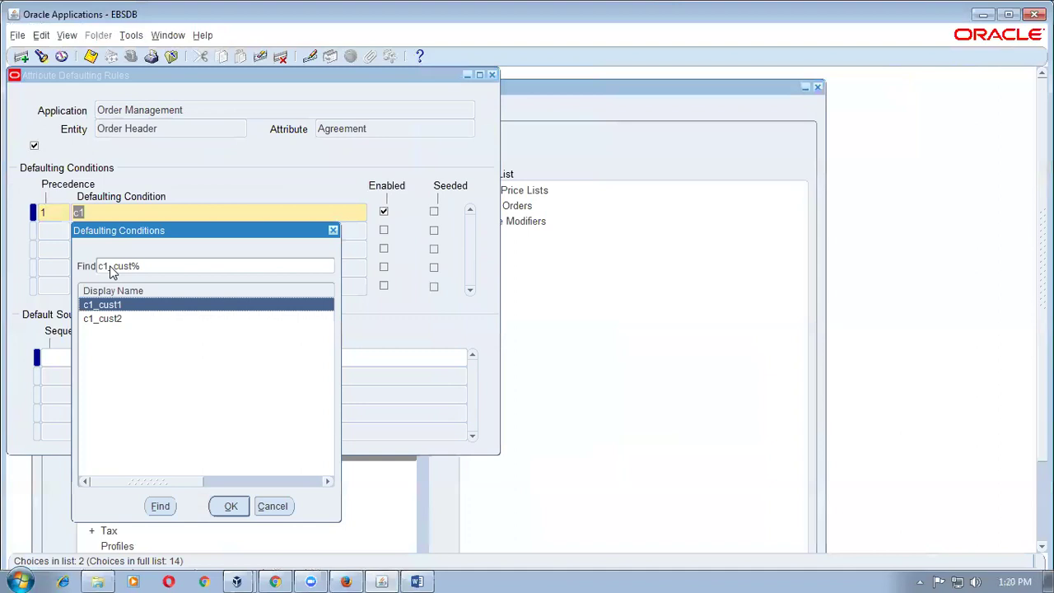
key("Return")
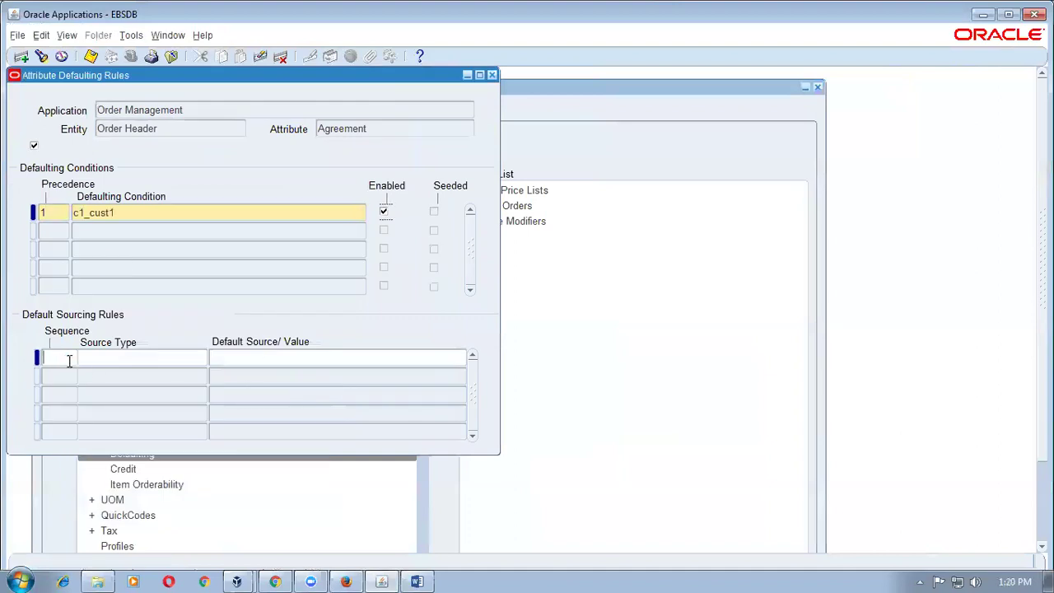
- Add a default sourcing rule with sequence 1, source type Constant Value and agreement c1_agree_name
type("1")
key("Tab")
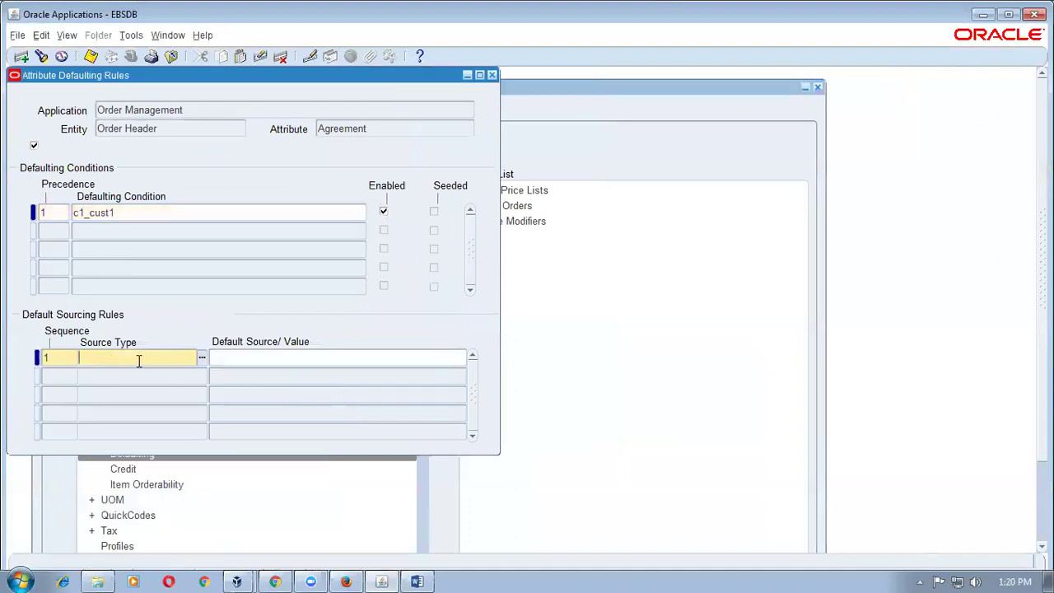
left_click(202, 358)
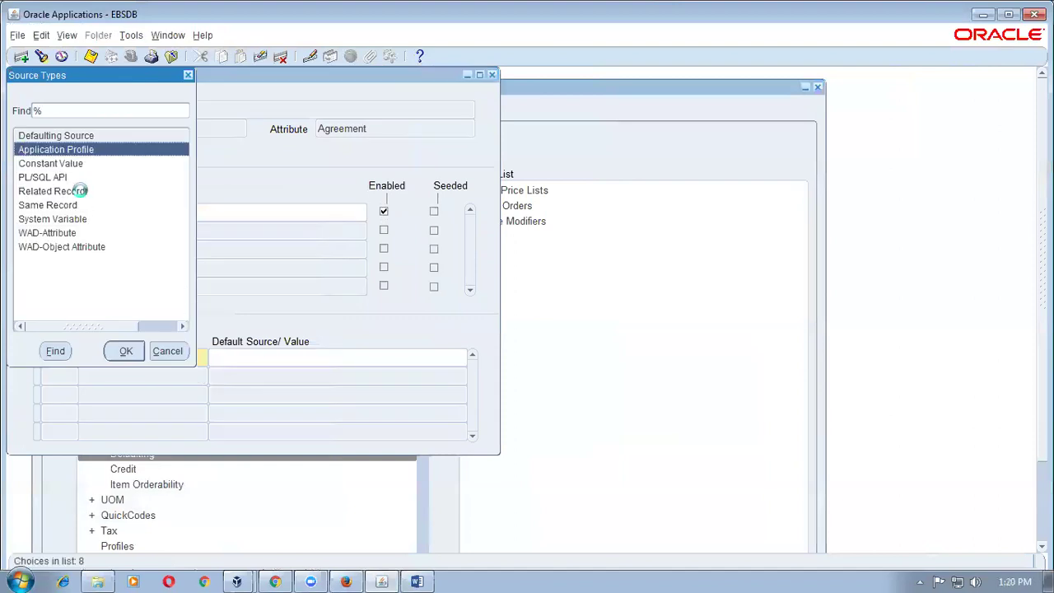
left_click(76, 163)
left_click(125, 357)
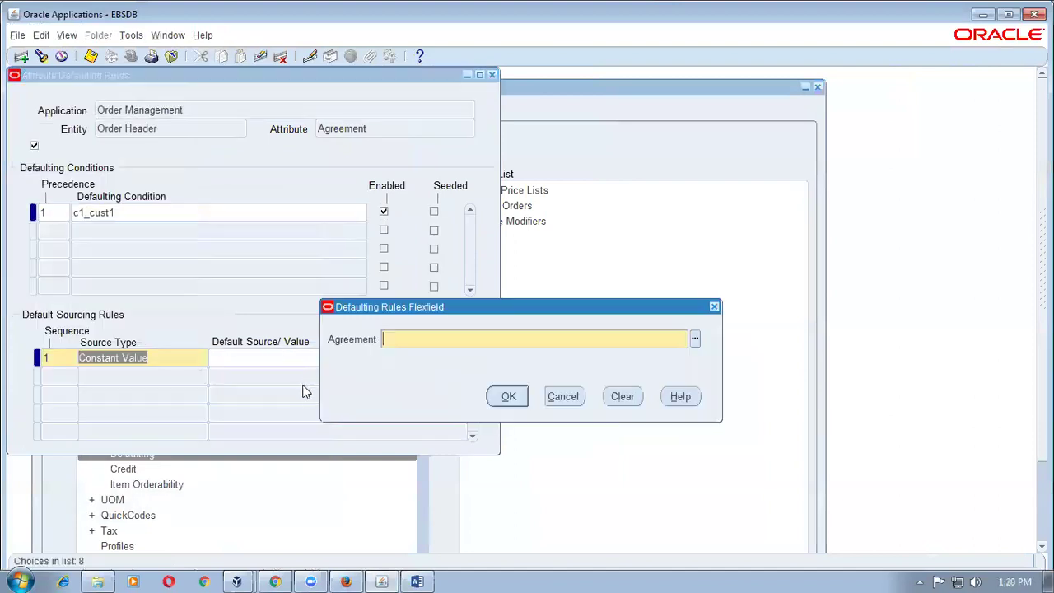
type("c1_agree_name")
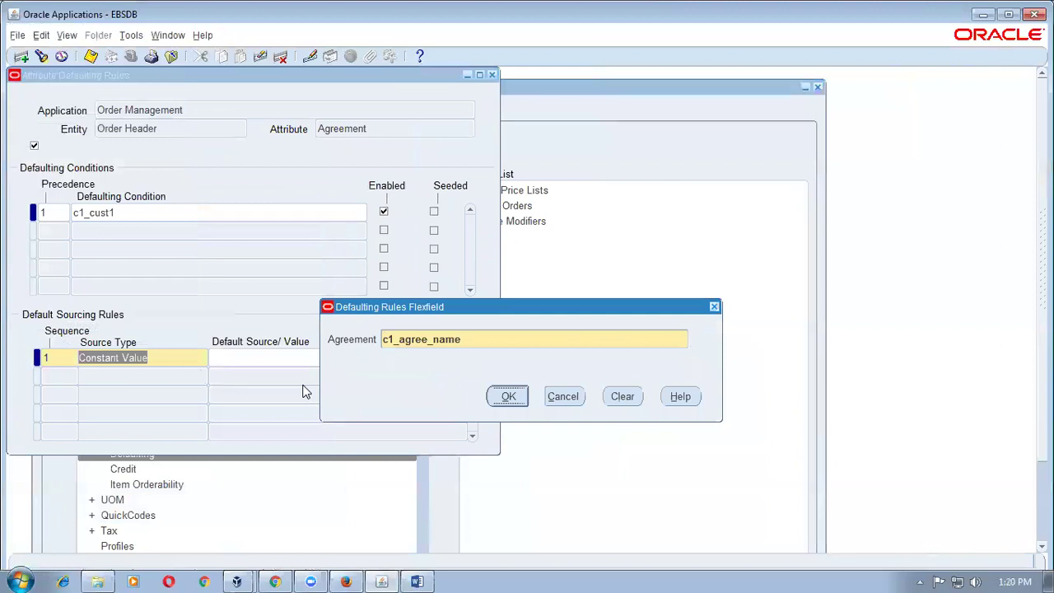
left_click(509, 396)
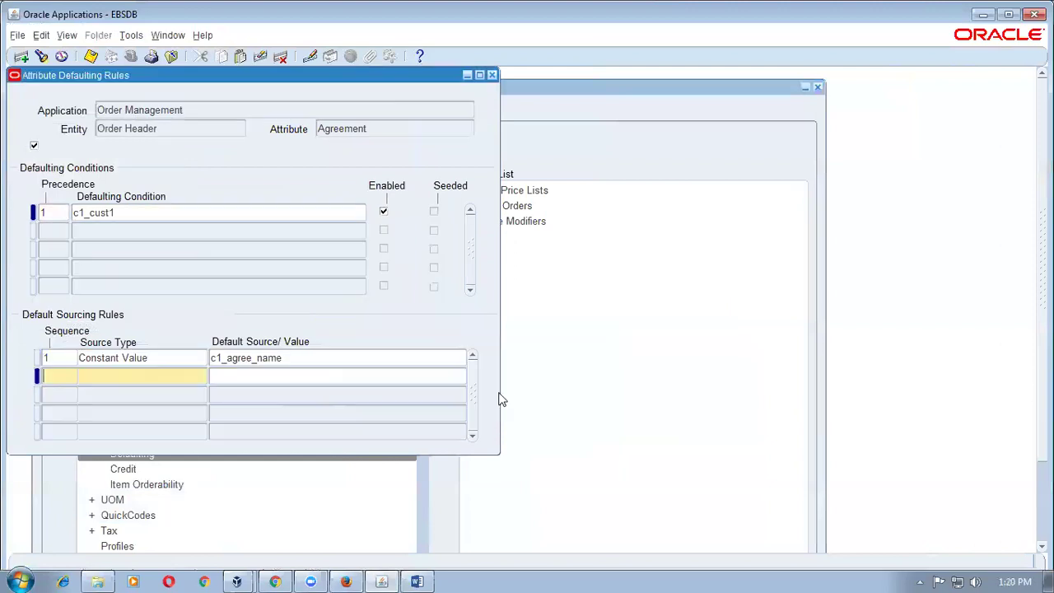
left_click(309, 359)
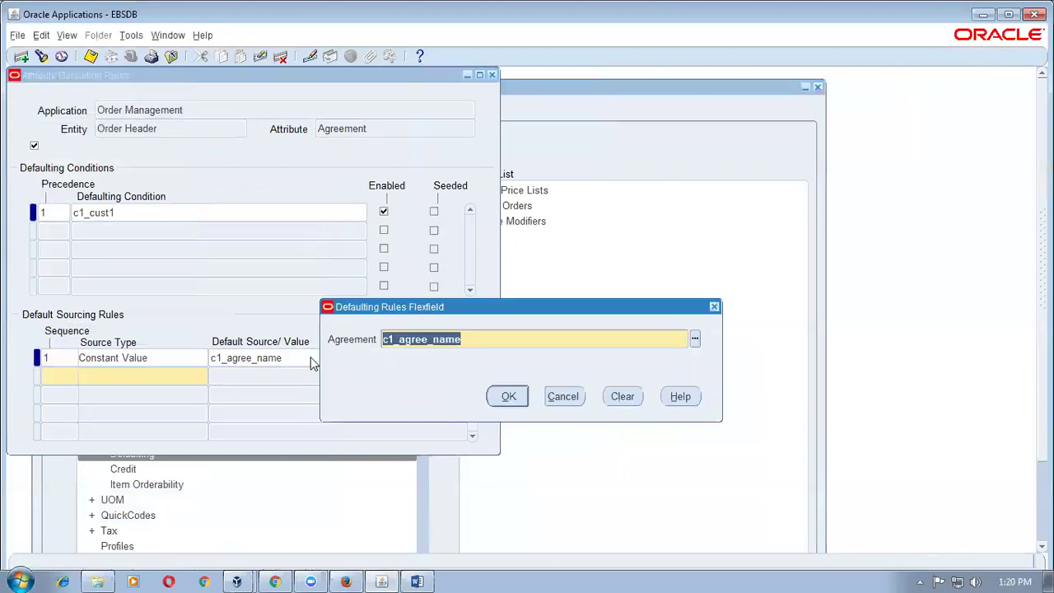
left_click(509, 396)
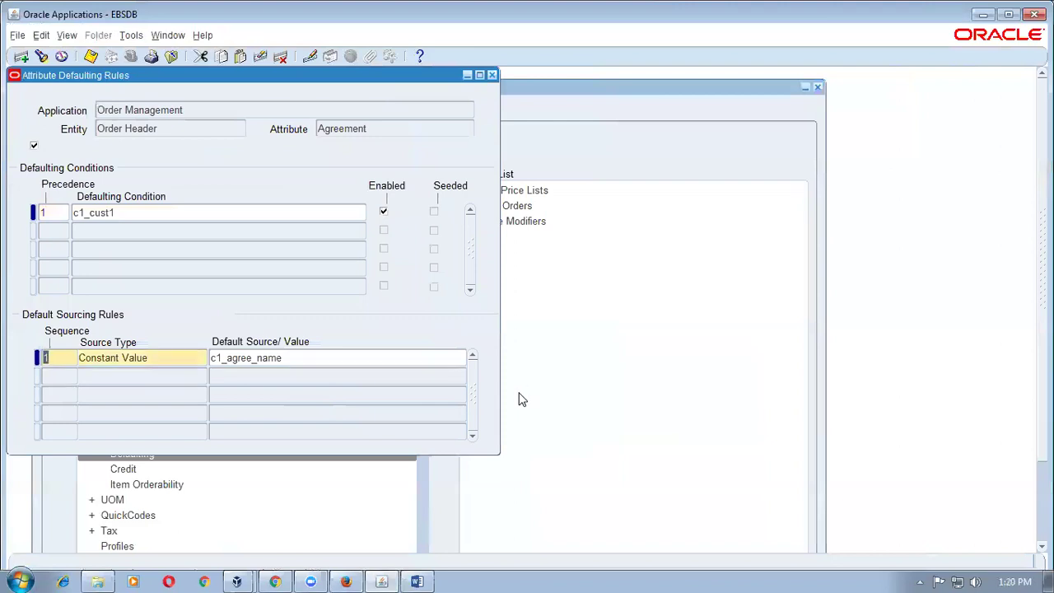
- Save the Agreement defaulting rule and generate its defaulting handler package
key("ctrl+s")
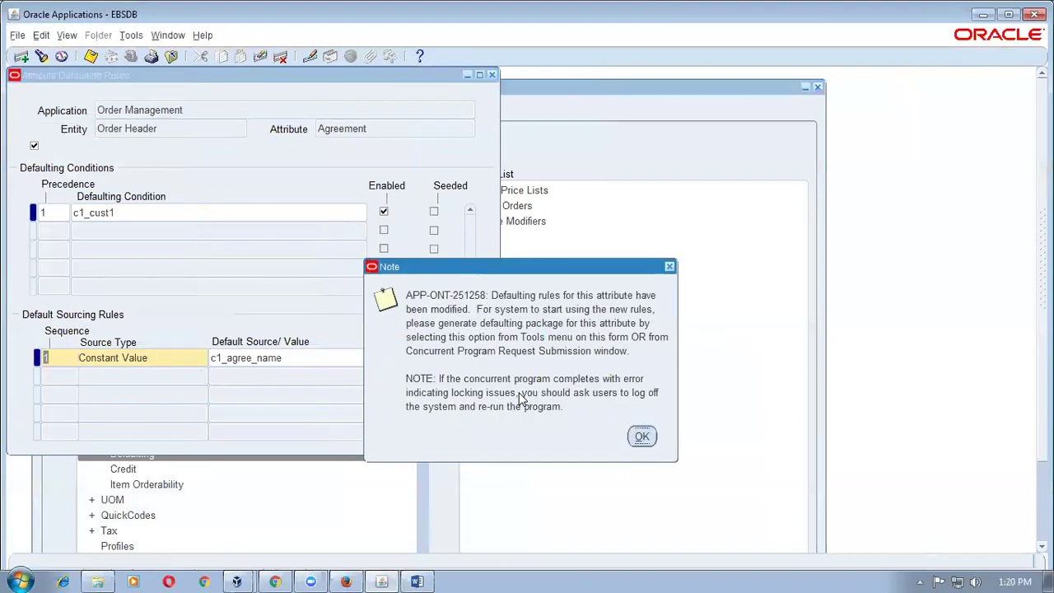
key("Return")
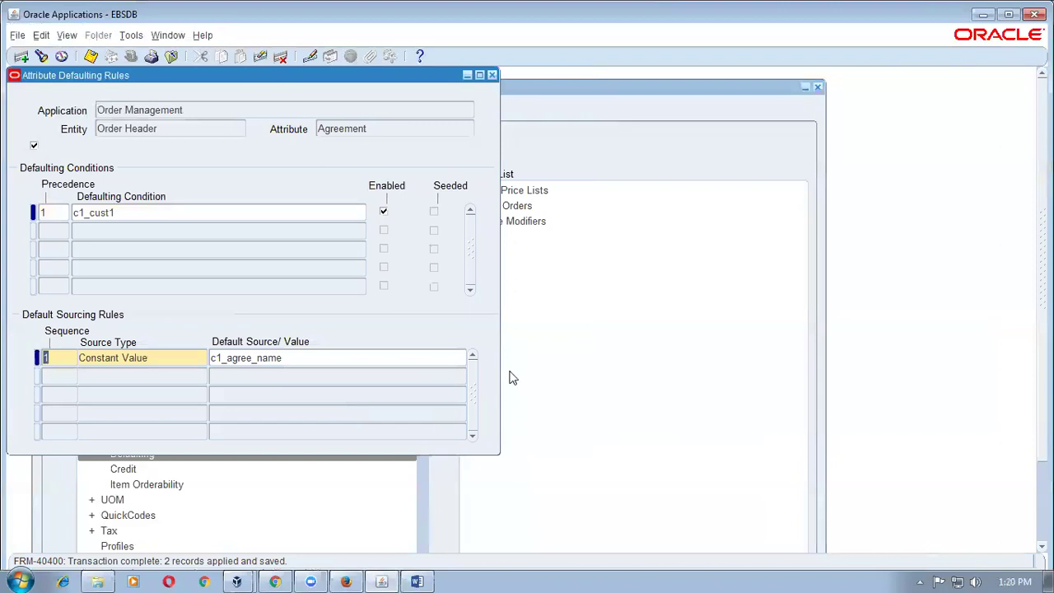
left_click(130, 35)
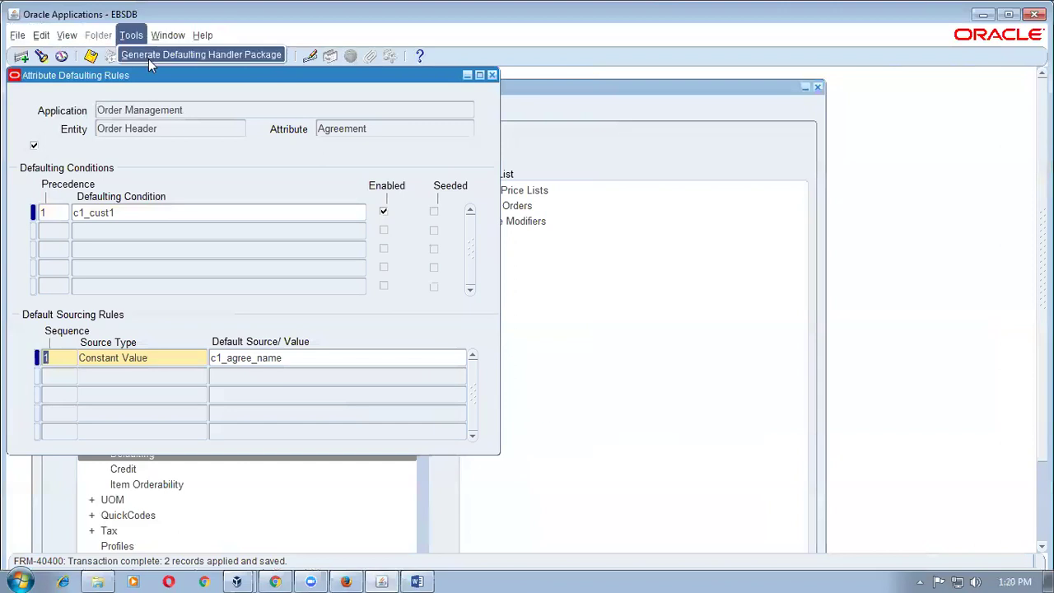
left_click(149, 56)
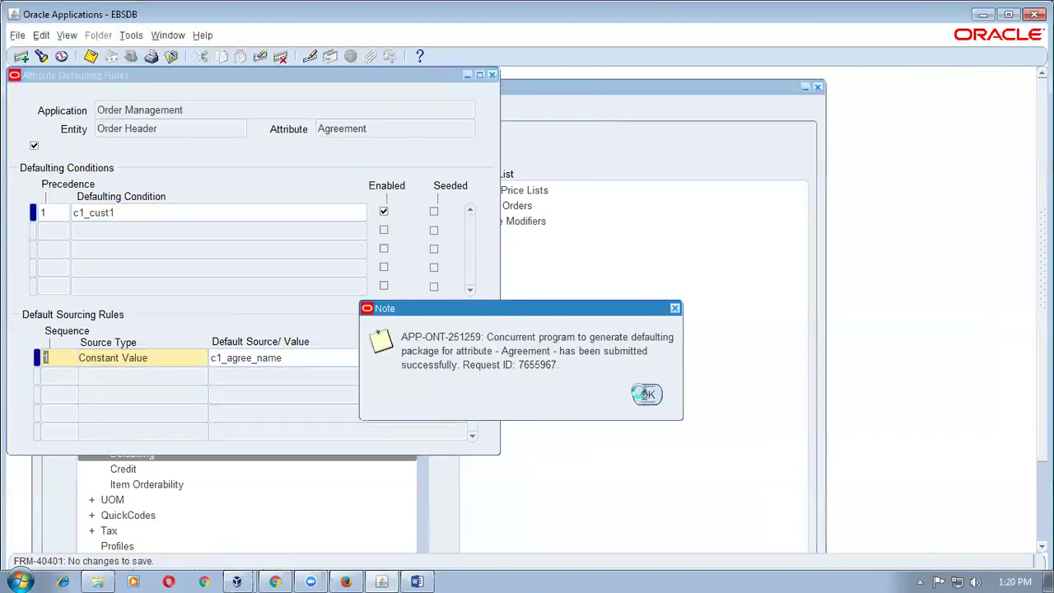
left_click(644, 394)
- Check the Defaulting Generator request in the requests list and close the list
key("alt+v")
key("r")
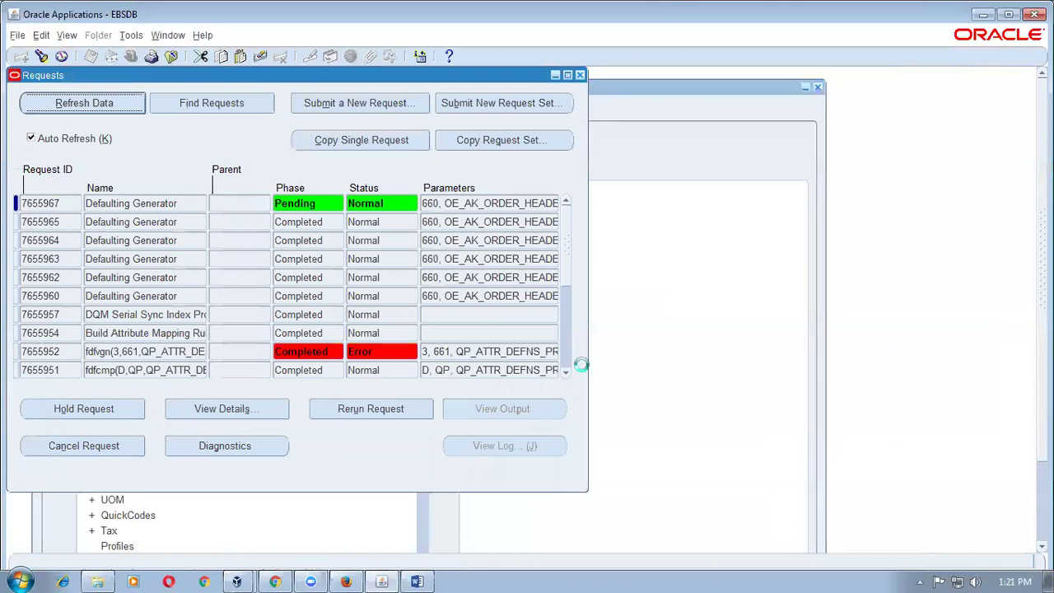
key("F4")
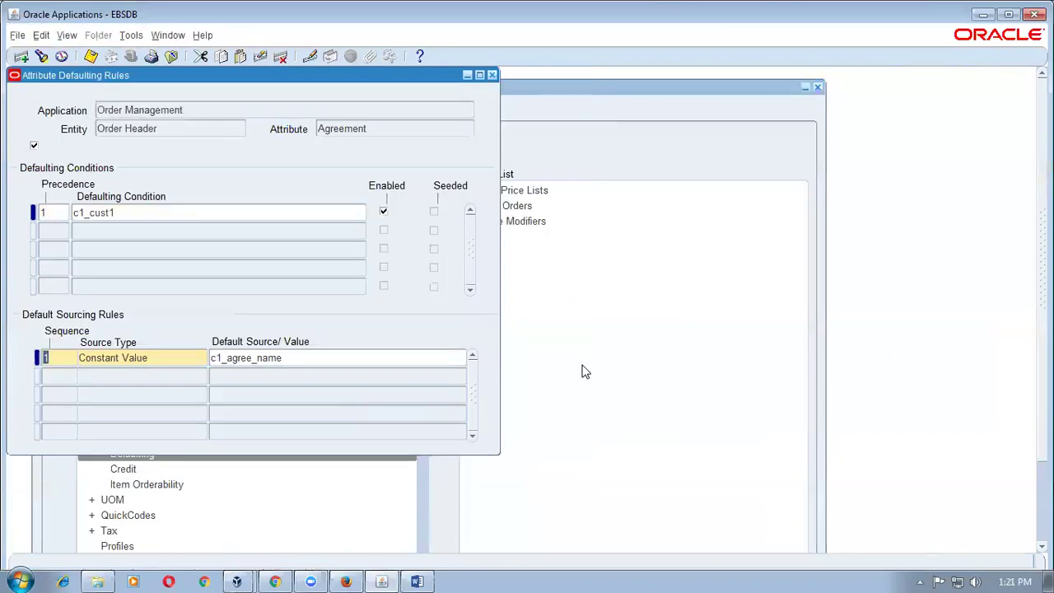
- Open a new sales order and hide the unlabeled field just above Bill To Location
left_click(576, 161)
double_click(541, 205)
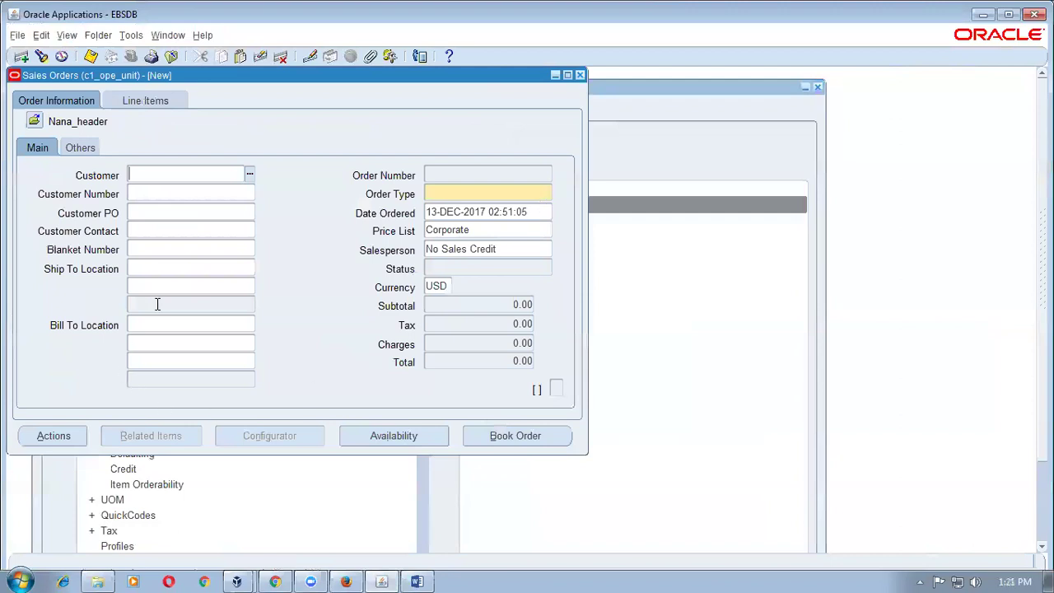
left_click(159, 303)
left_click(100, 36)
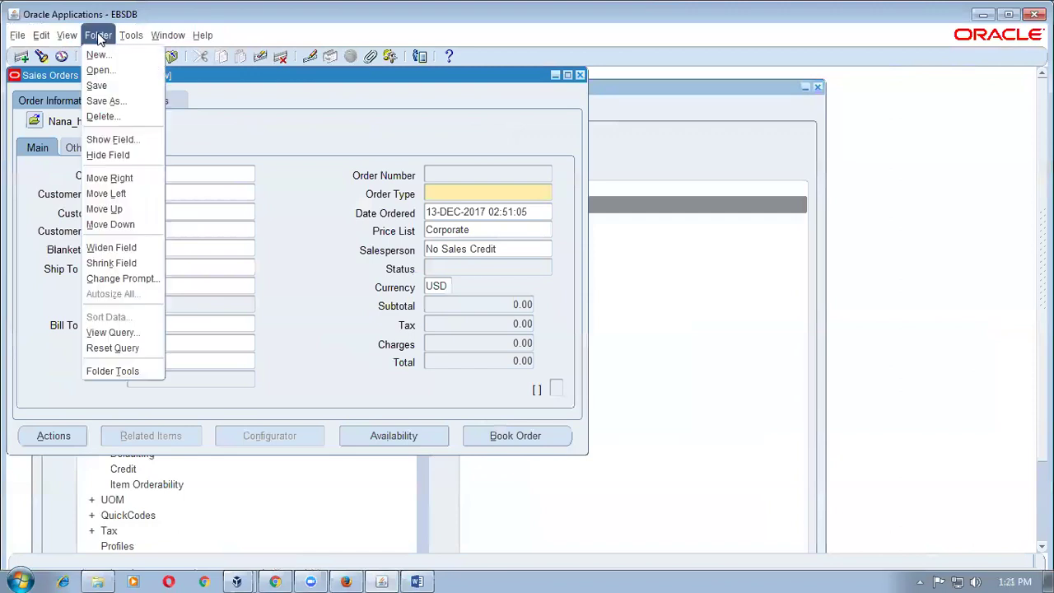
left_click(108, 155)
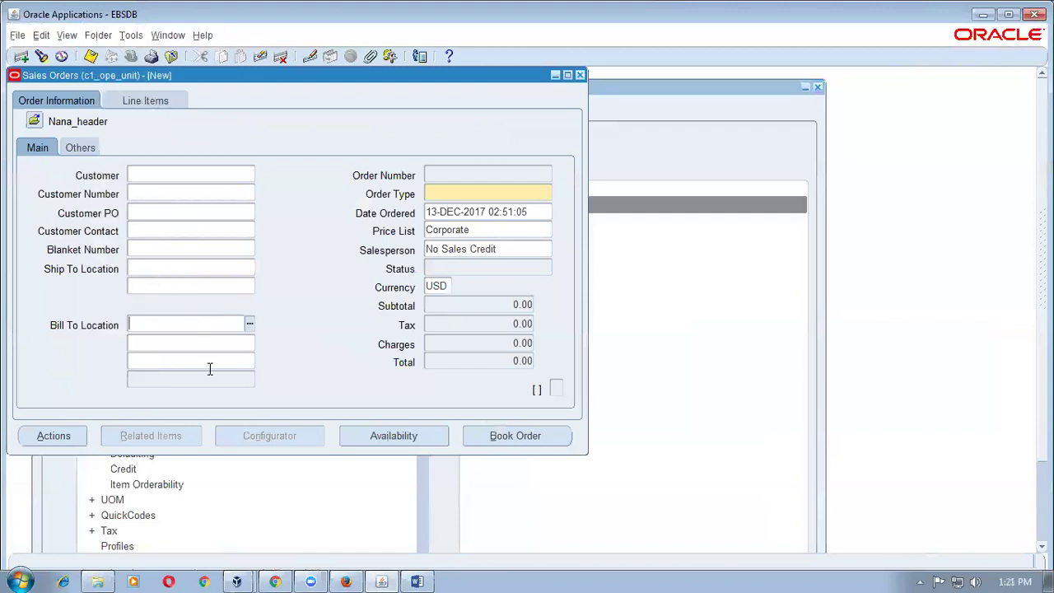
- Show the Agreement field in the order header, below the Ship To address
left_click(168, 286)
left_click(99, 36)
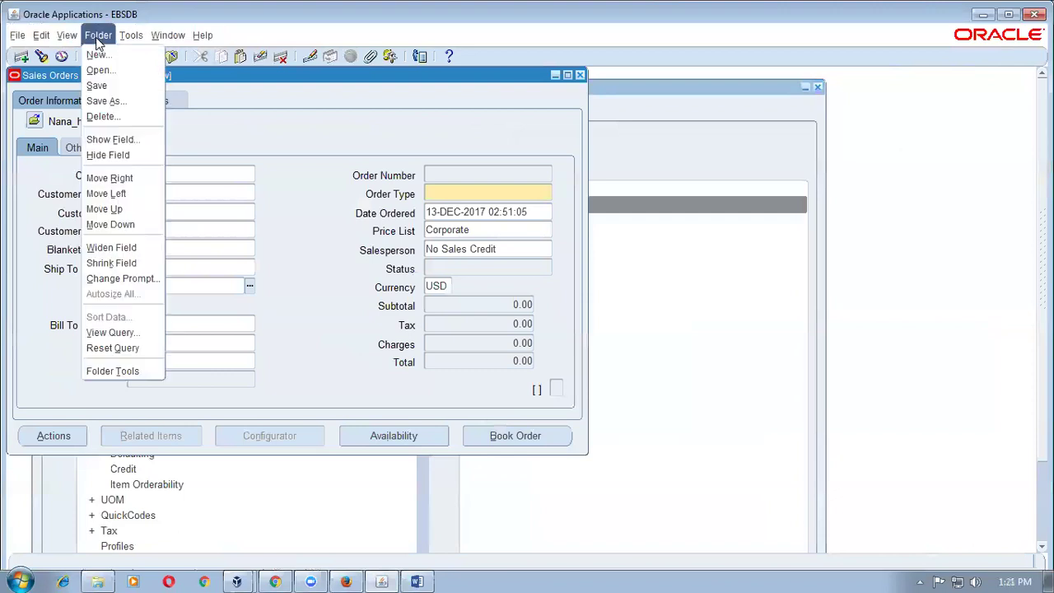
left_click(111, 136)
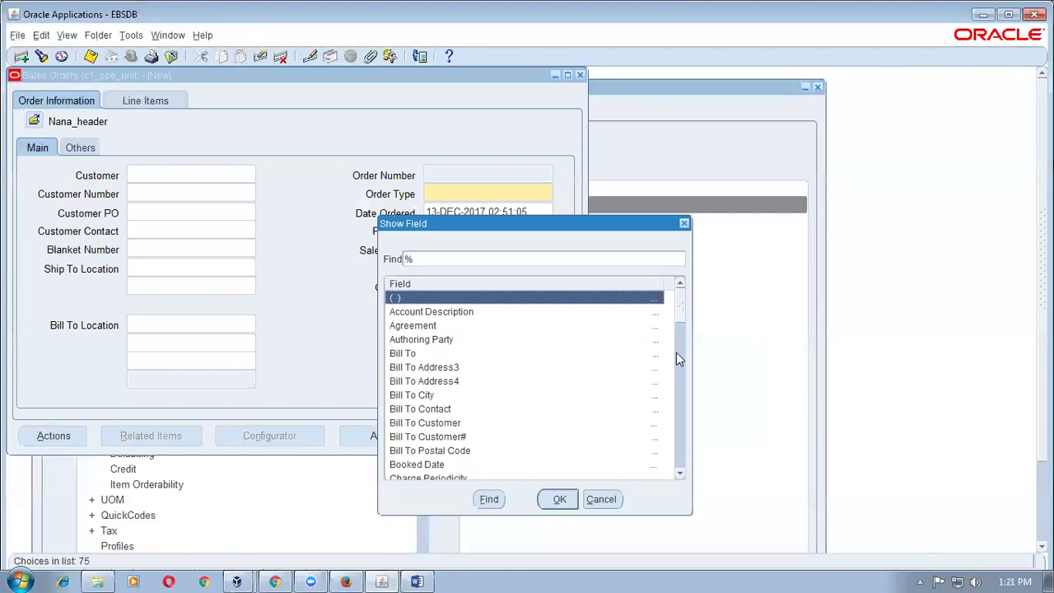
left_click_drag(682, 314, 681, 311)
left_click(430, 329)
left_click(556, 499)
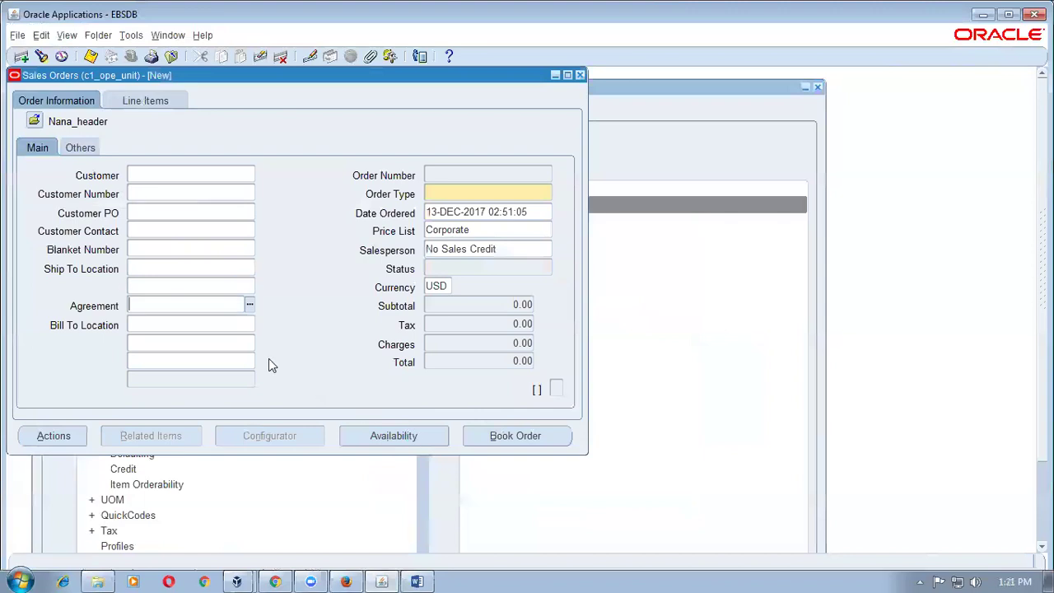
- Save the Nana_header folder layout and close the sales order form
left_click(94, 37)
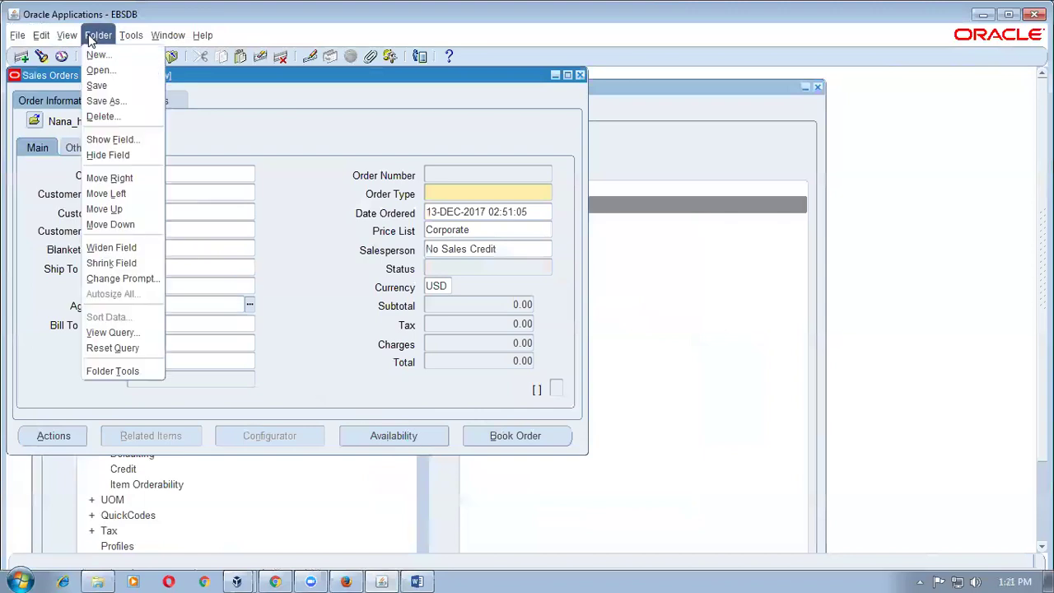
left_click(96, 86)
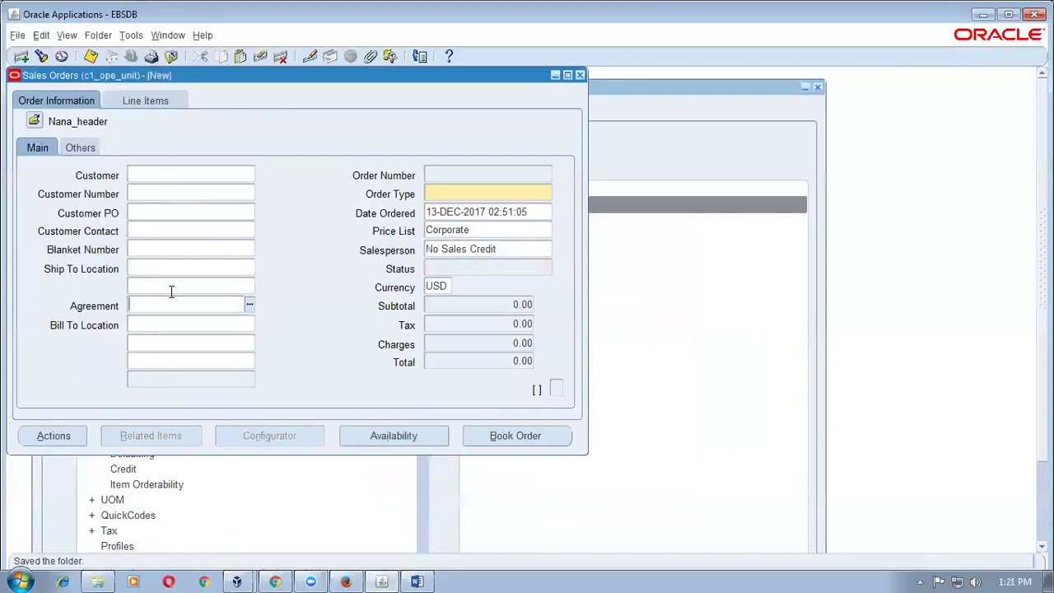
left_click(579, 75)
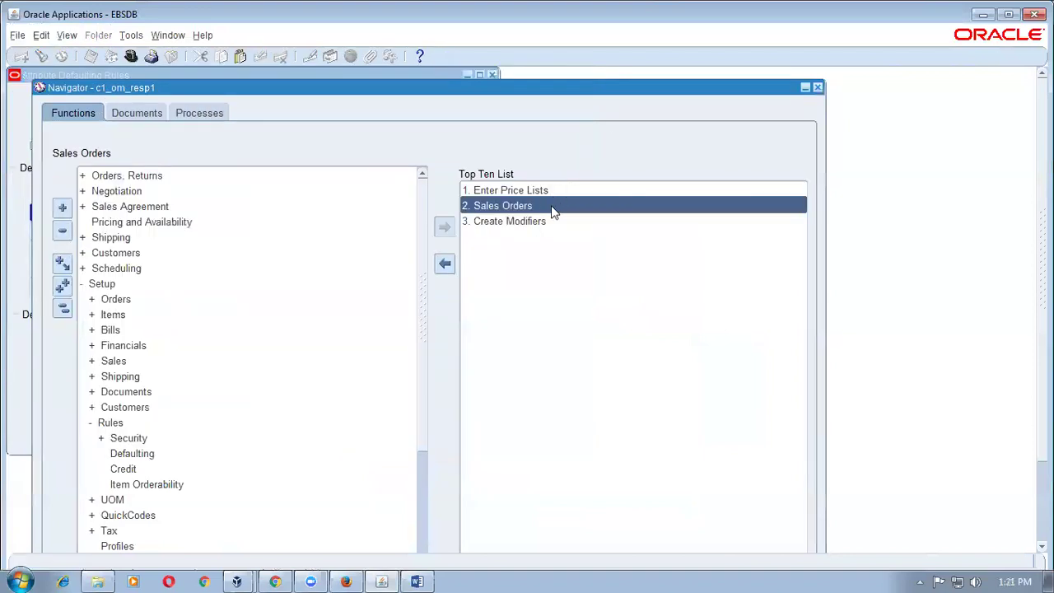
- Create a new sales order for customer c1_cust2, check its defaulted price list, and go to the line items
double_click(551, 212)
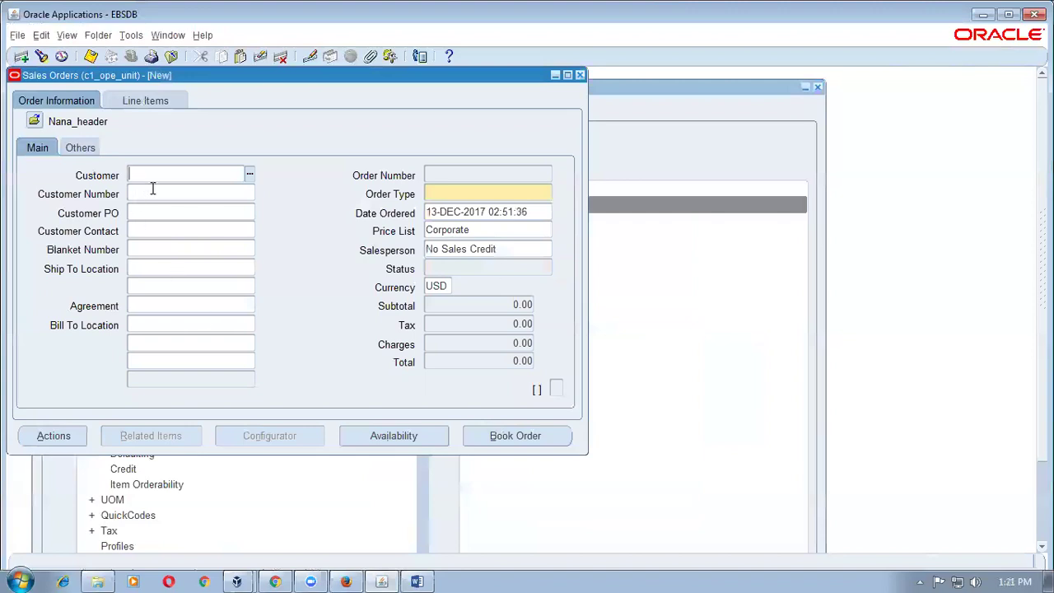
type("c1_cust2")
key("Tab")
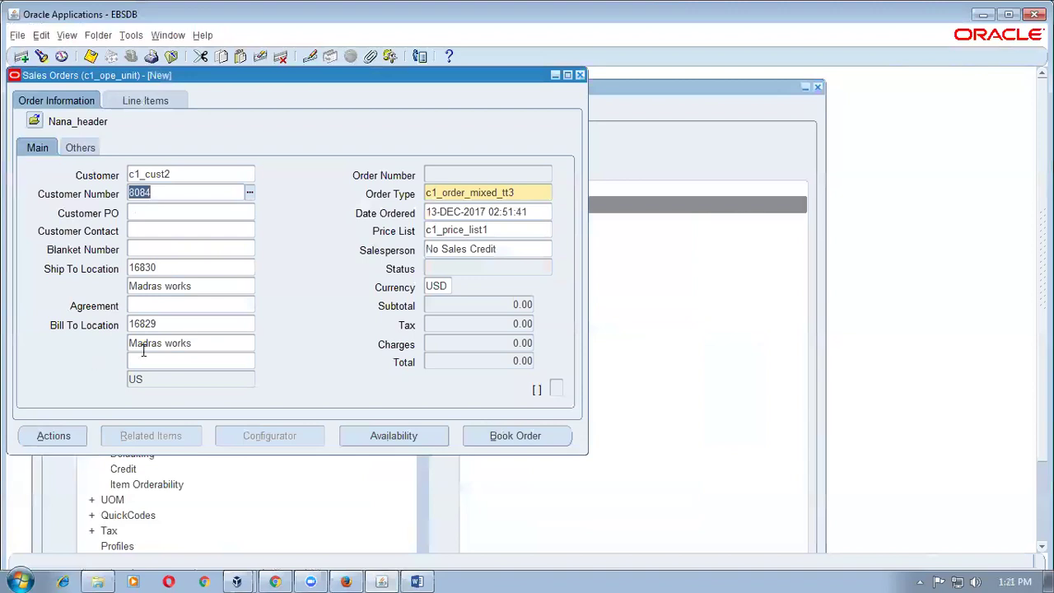
double_click(504, 230)
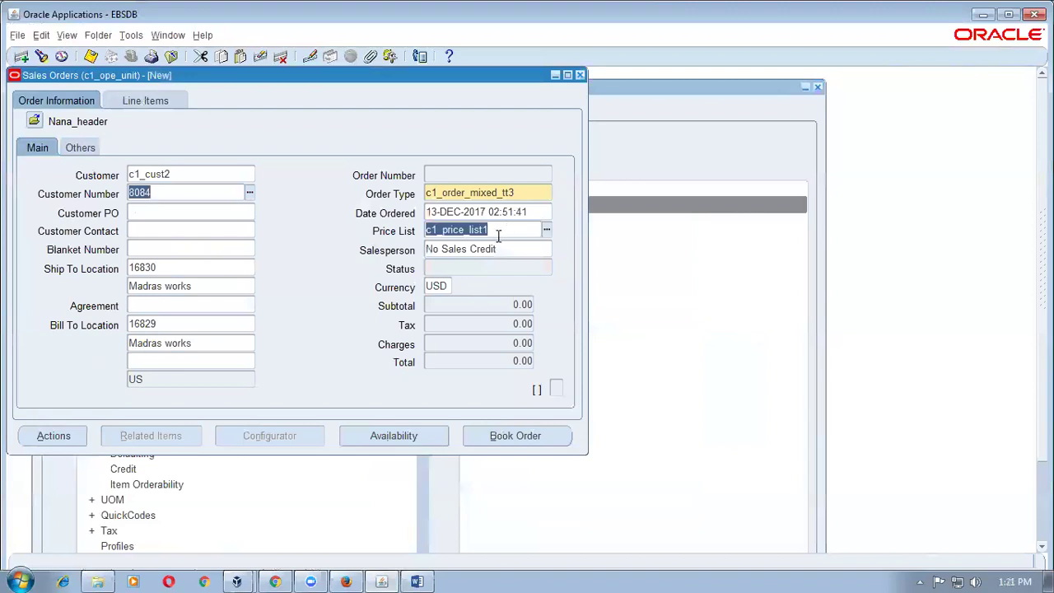
left_click(135, 98)
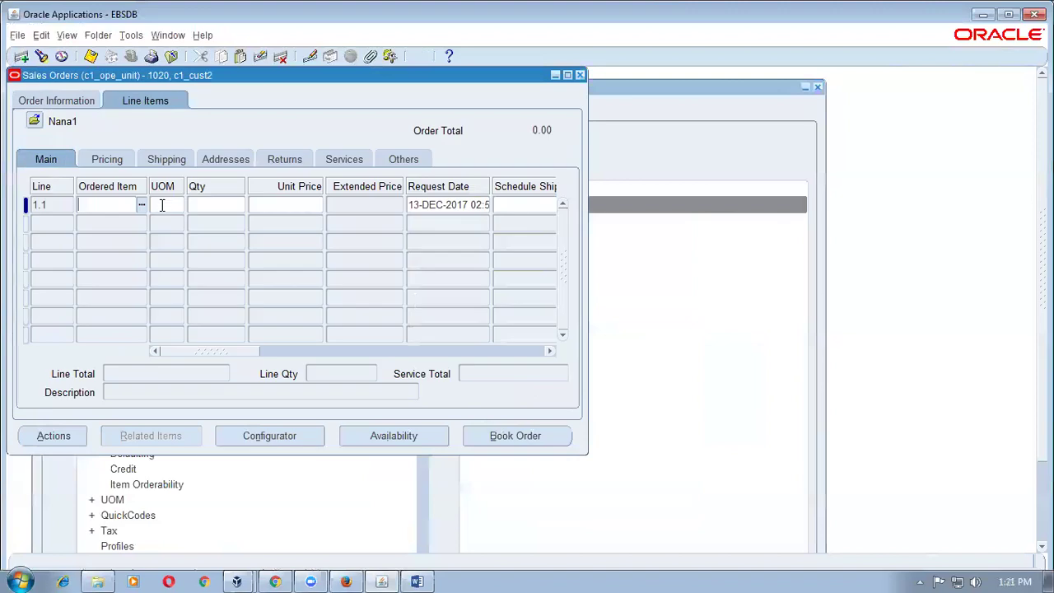
- Enter item c1_sale_item1 on order line 1.1 with a quantity of 12
type("c1%")
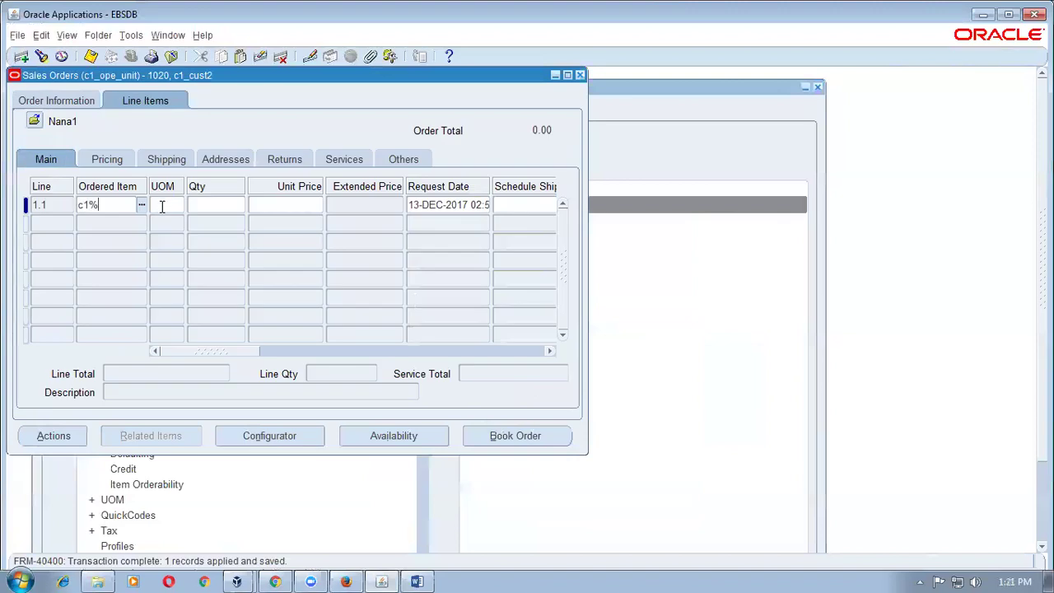
key("Tab")
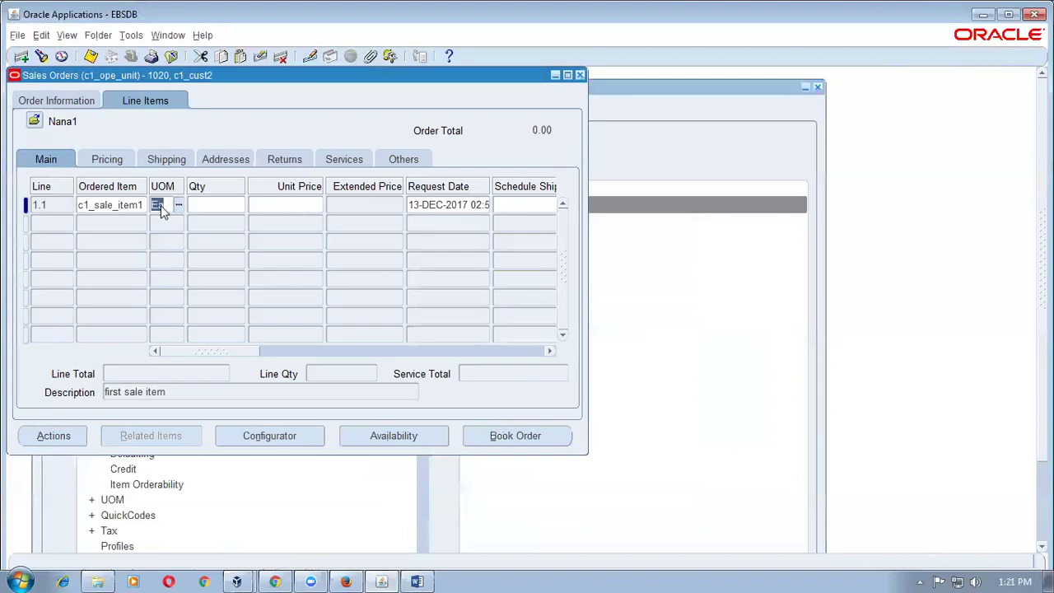
left_click(198, 206)
type("12")
key("Tab")
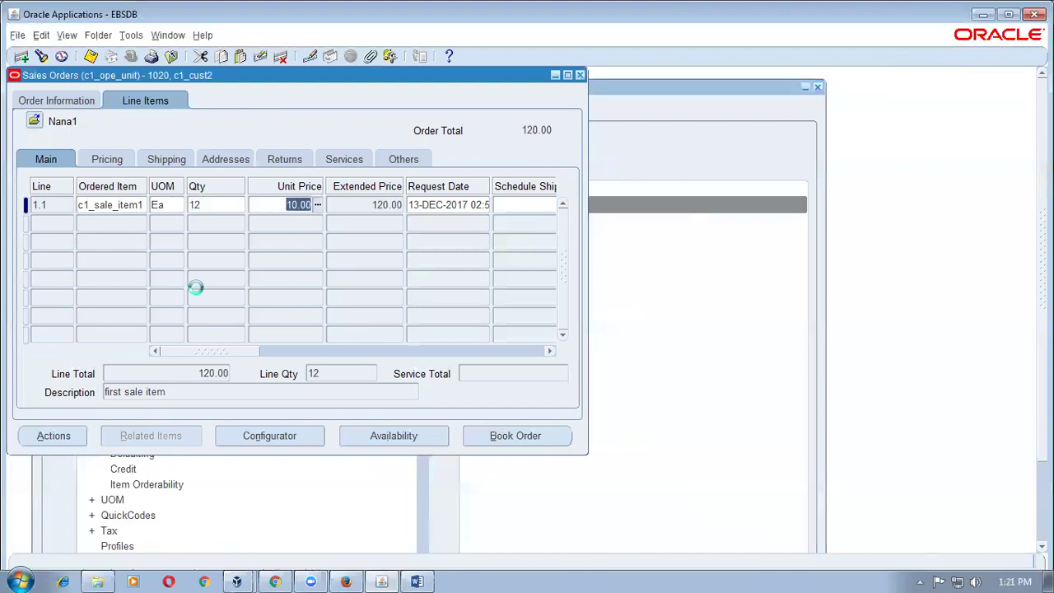
- Set the unit price of line 1.1 to 9 and save the order
type("9")
key("ctrl+s")
left_click(280, 203)
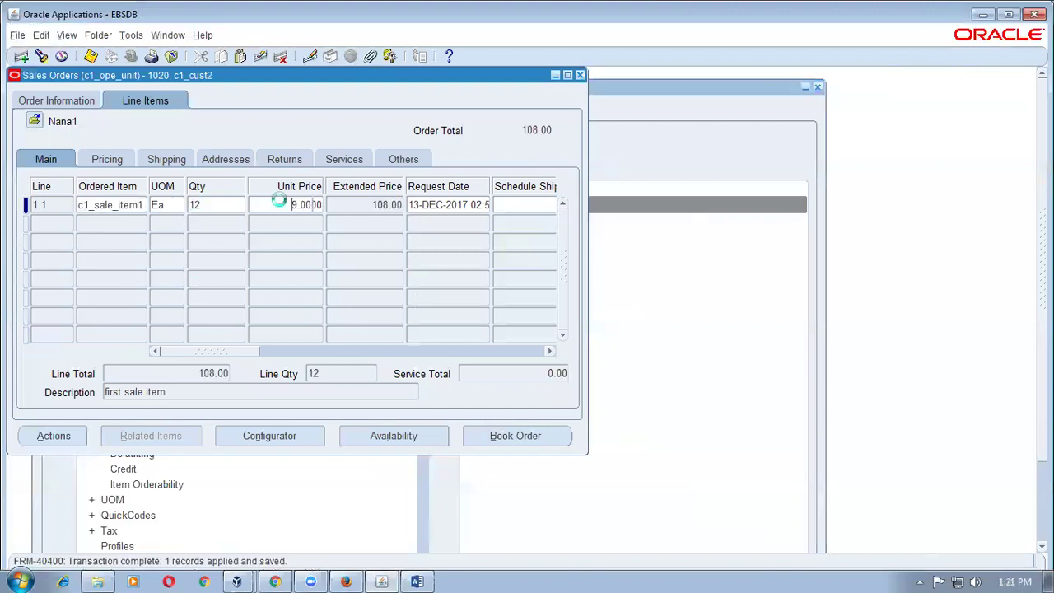
- View the pricing adjustments on order line 1.1, examining the modifier number, name, type and list line, and close them
key("alt+c")
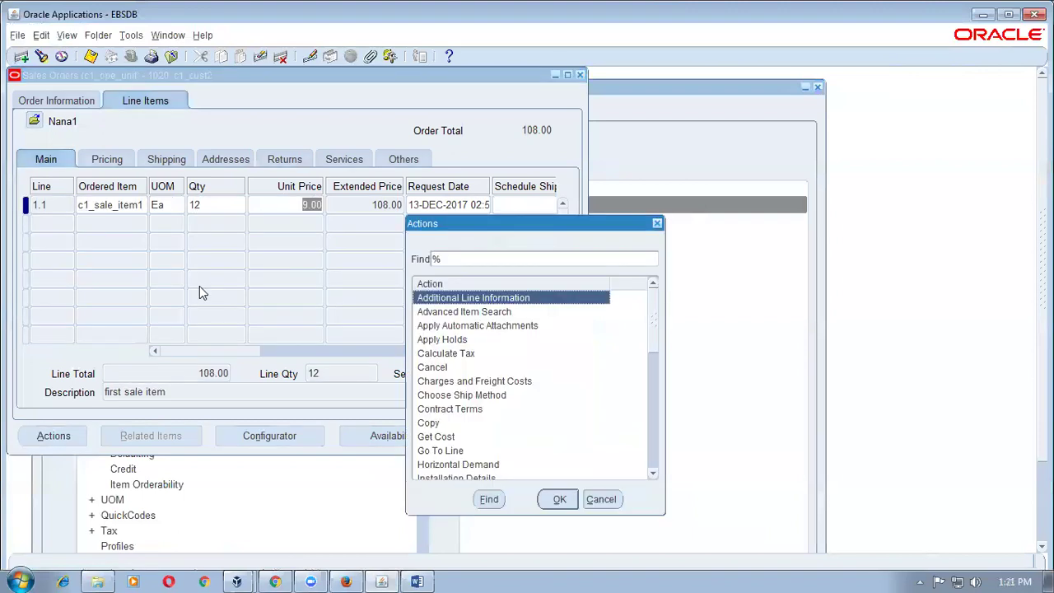
type("v")
key("Return")
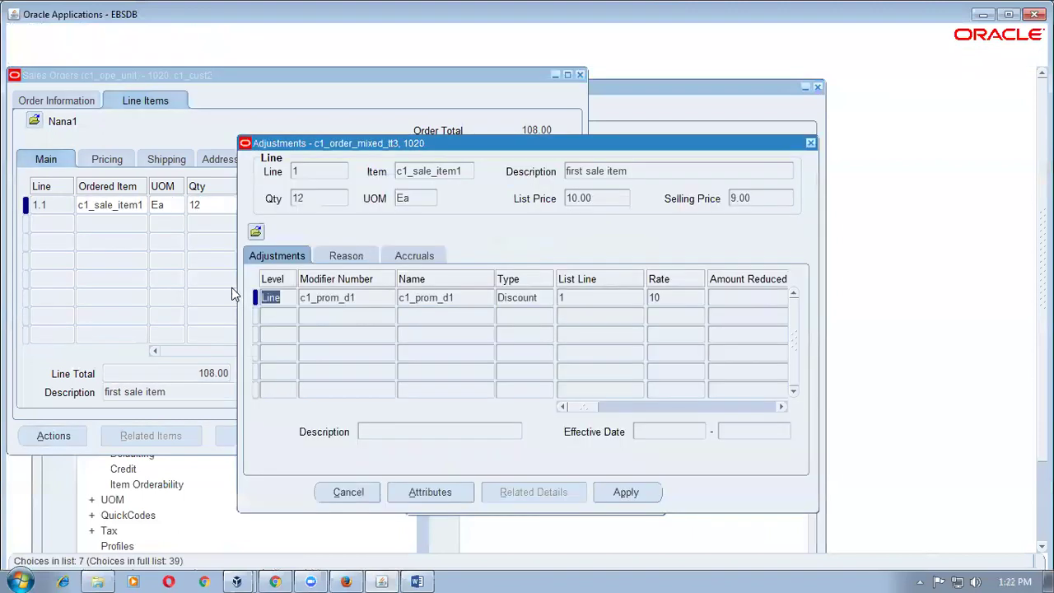
left_click(370, 299)
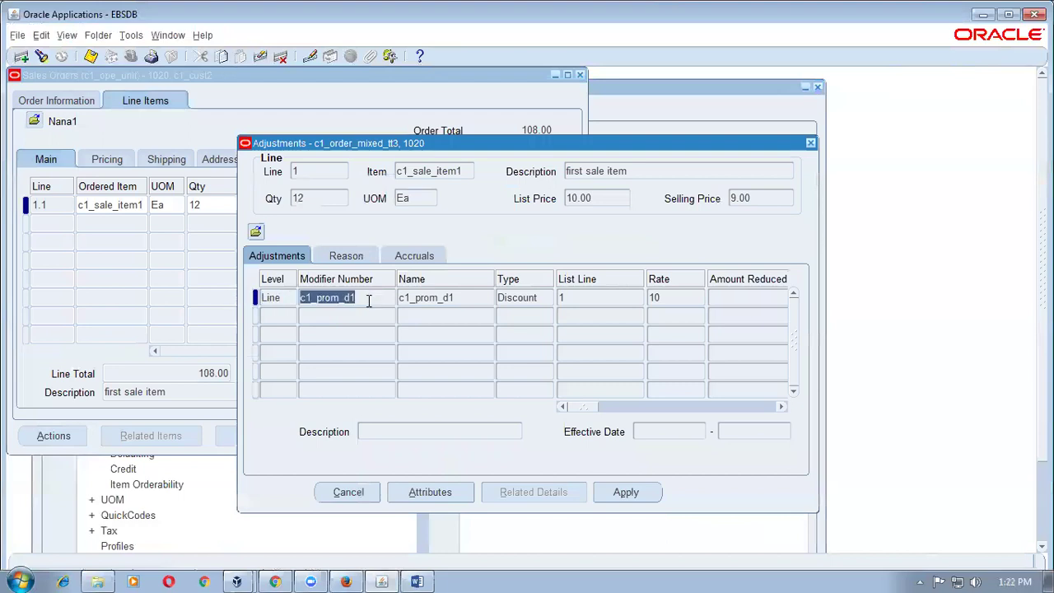
left_click(461, 301)
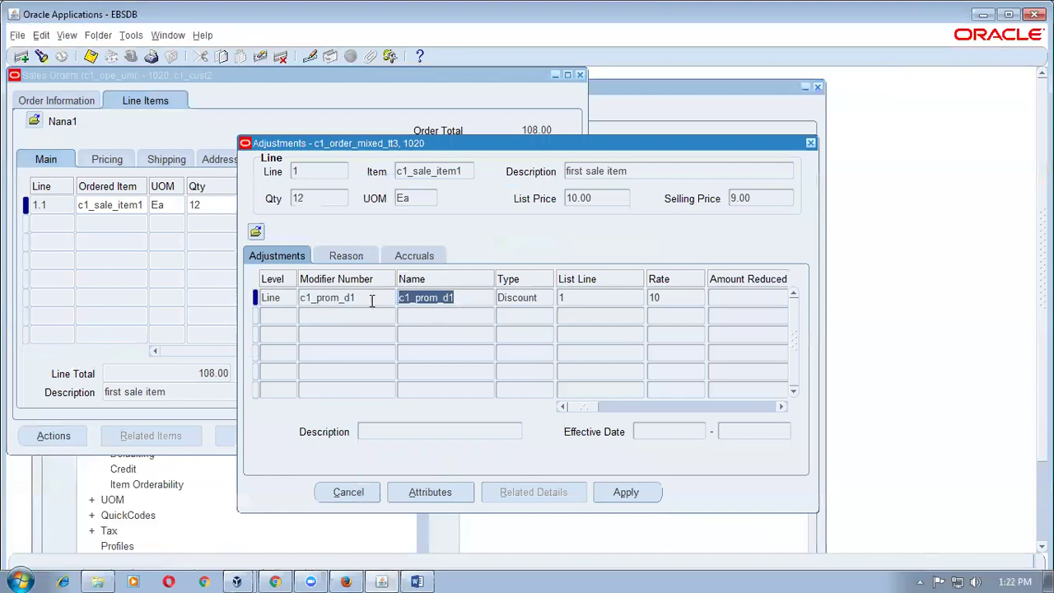
left_click(373, 299)
left_click(475, 298)
left_click(573, 299)
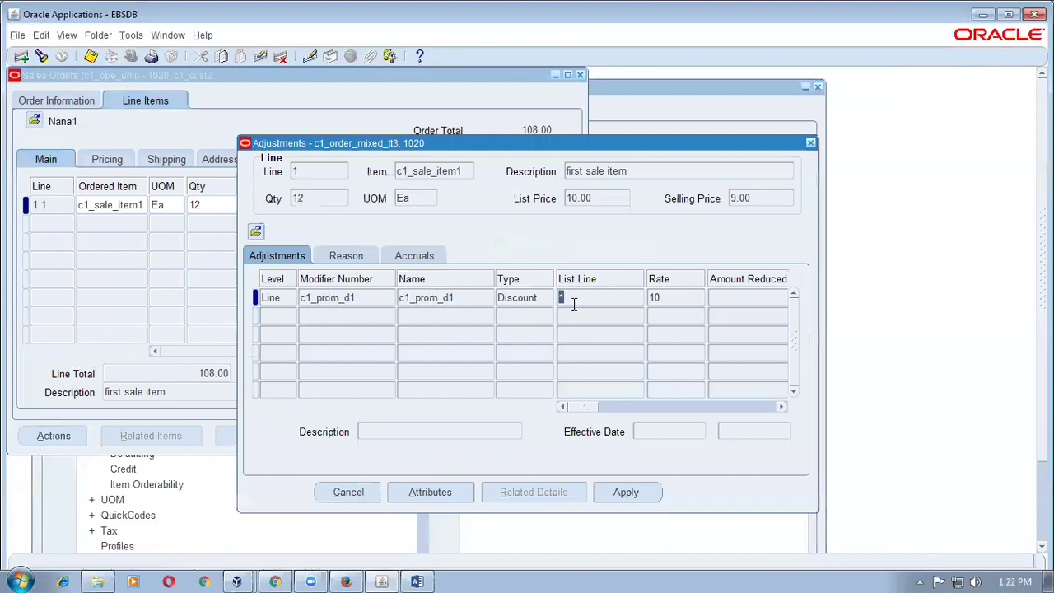
left_click(529, 300)
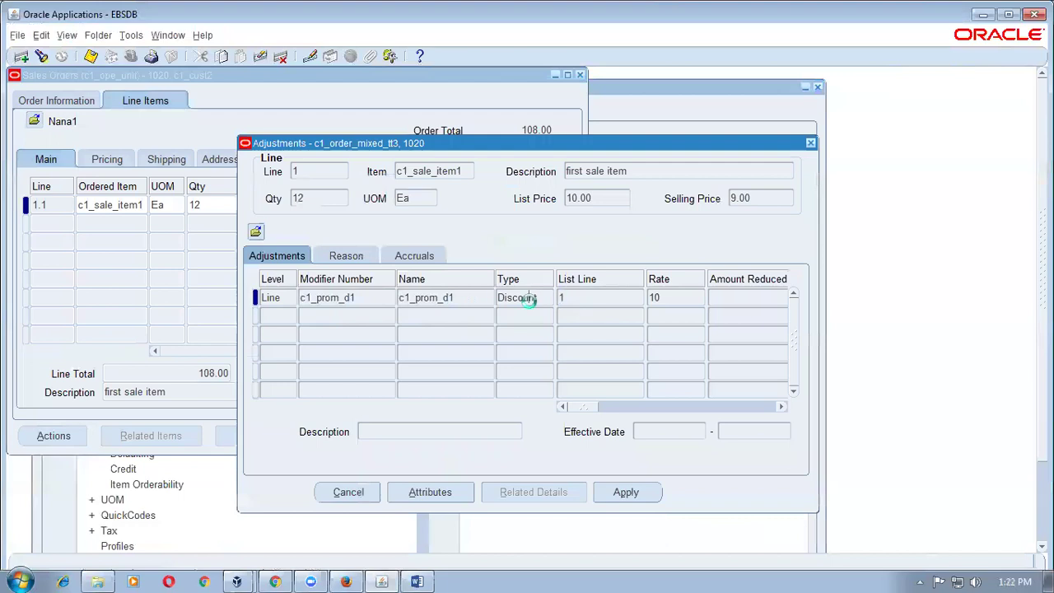
left_click(449, 299)
left_click(360, 301)
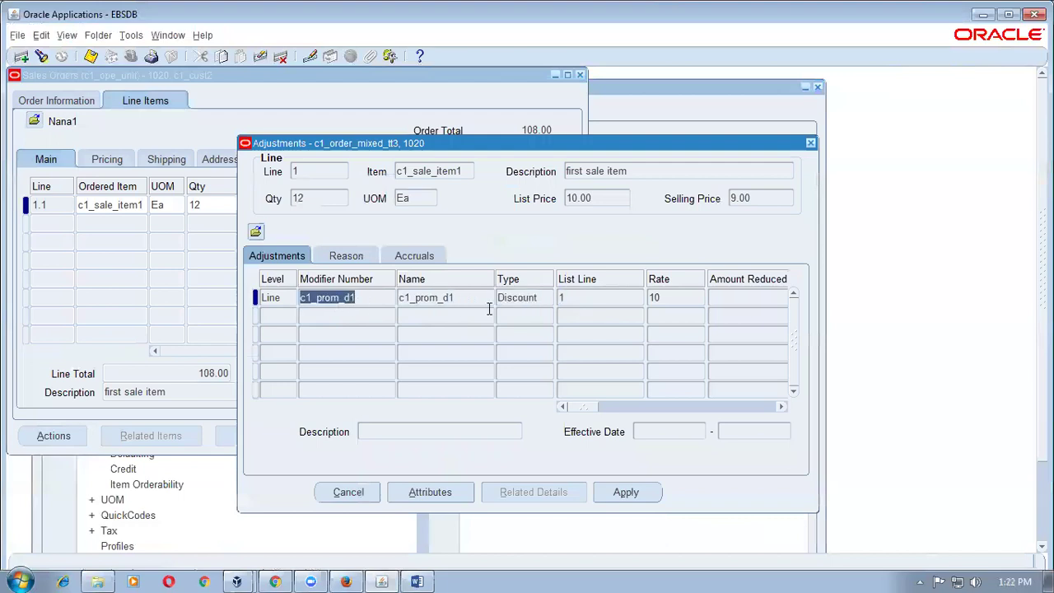
left_click(809, 145)
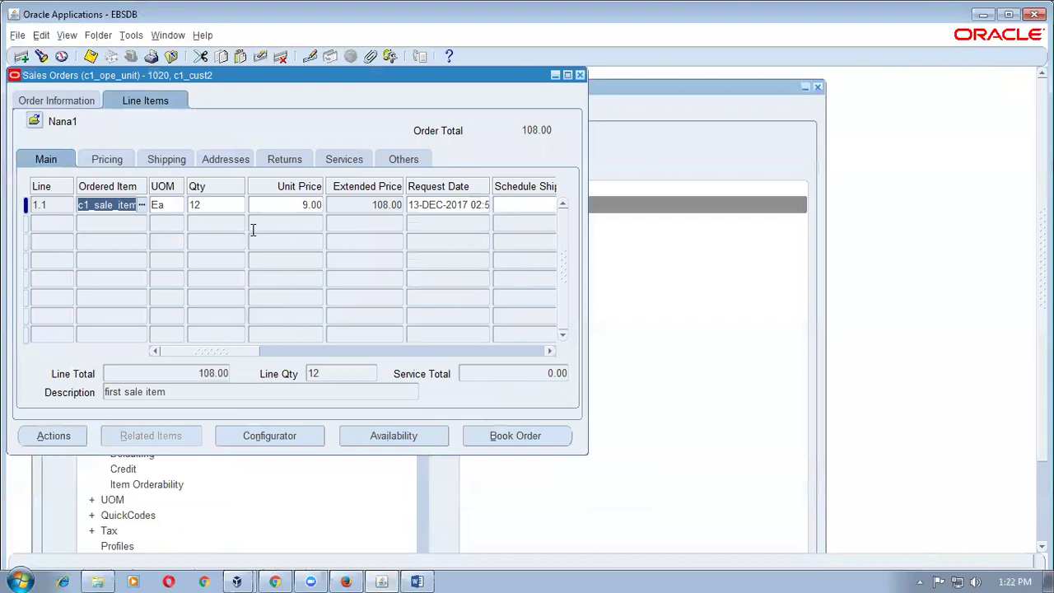
- Close the current order, start a new sales order for customer c1_cust2, and check its defaulted price list
left_click(221, 209)
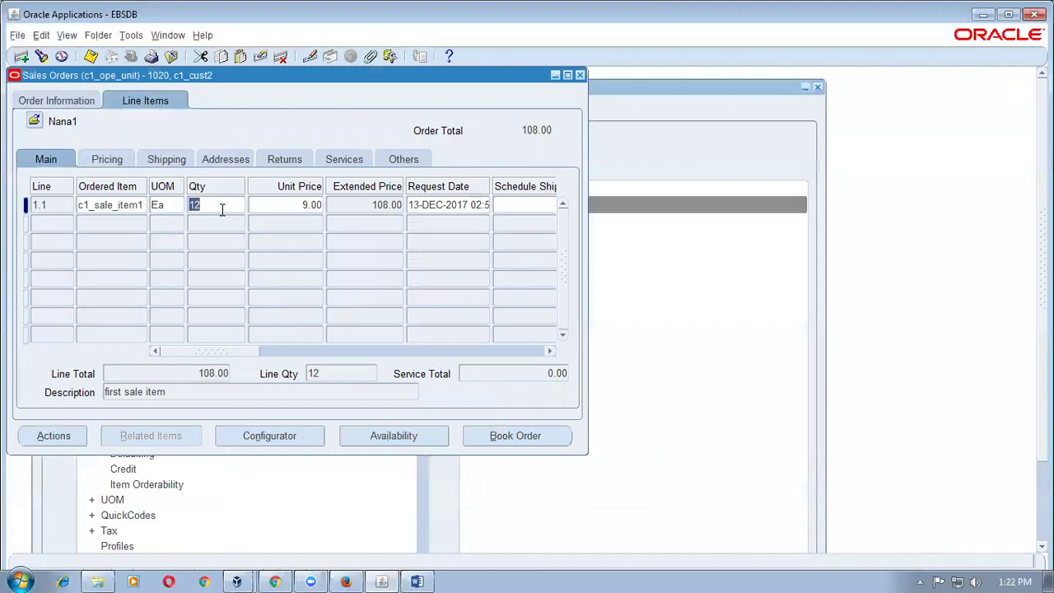
left_click(578, 75)
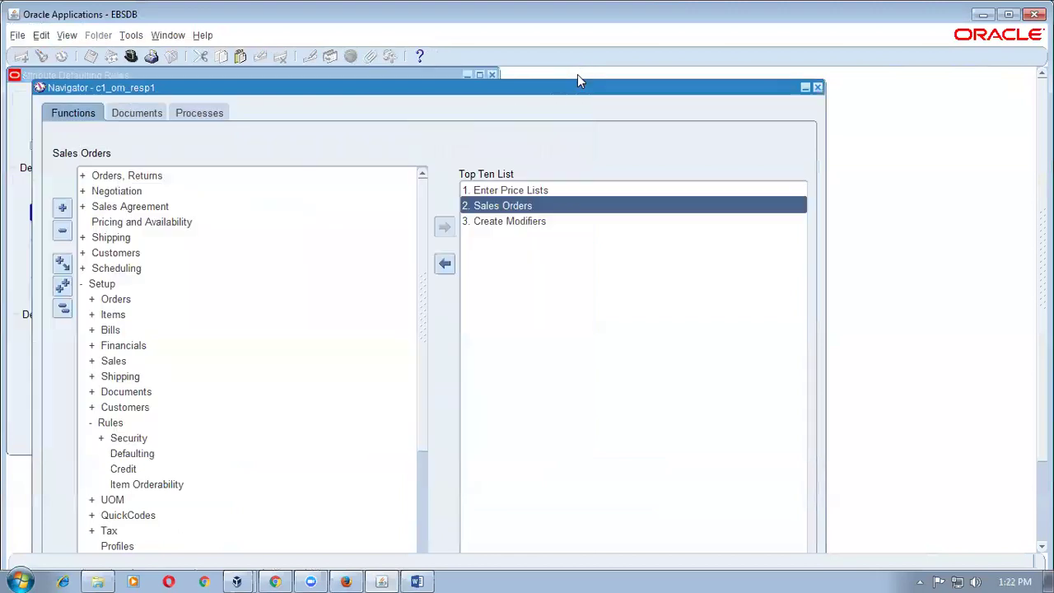
double_click(502, 205)
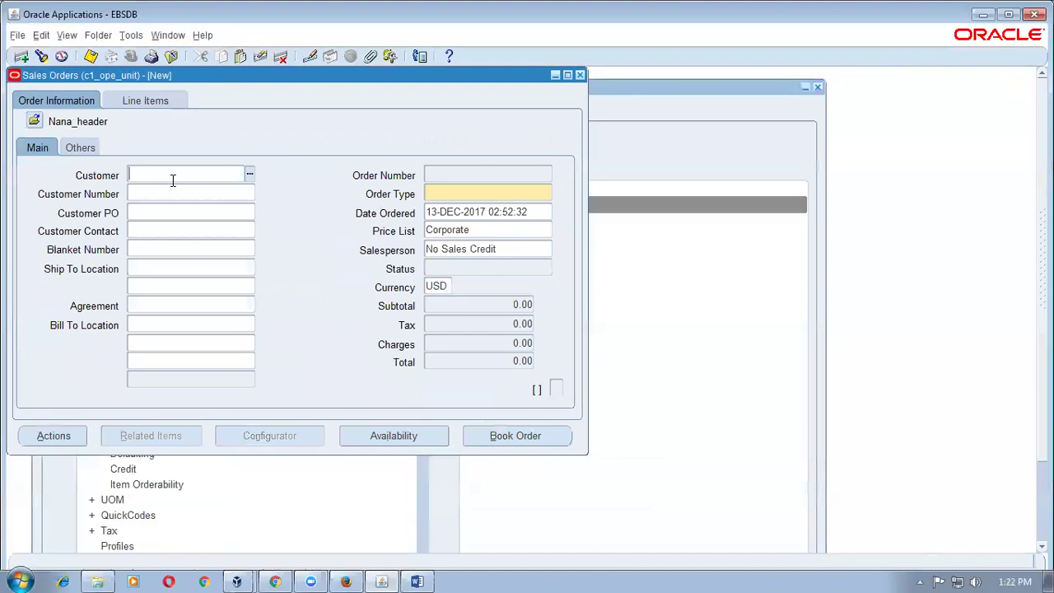
type("c1%")
key("Tab")
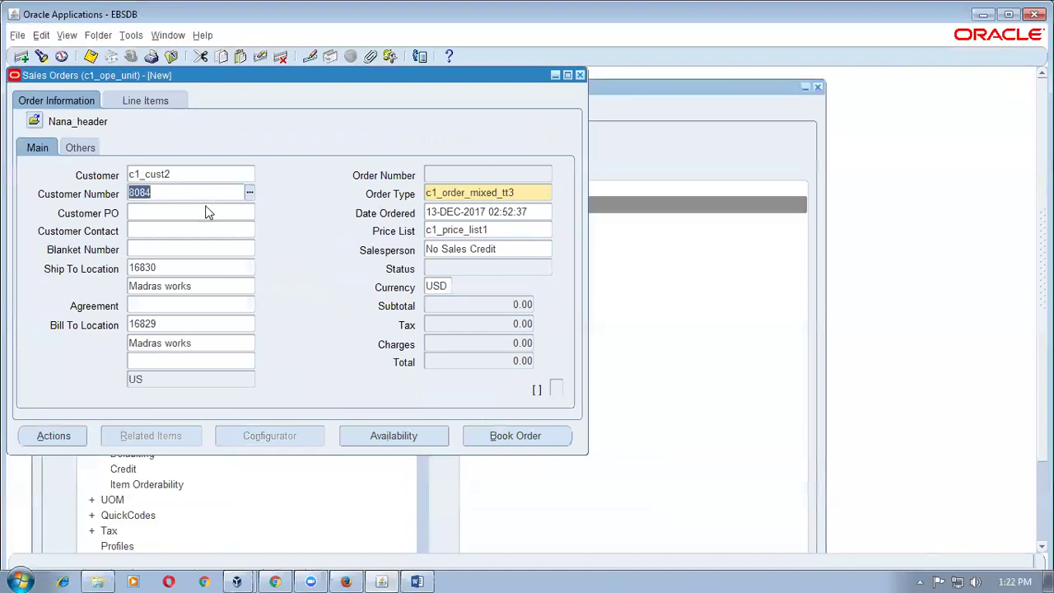
left_click(494, 229)
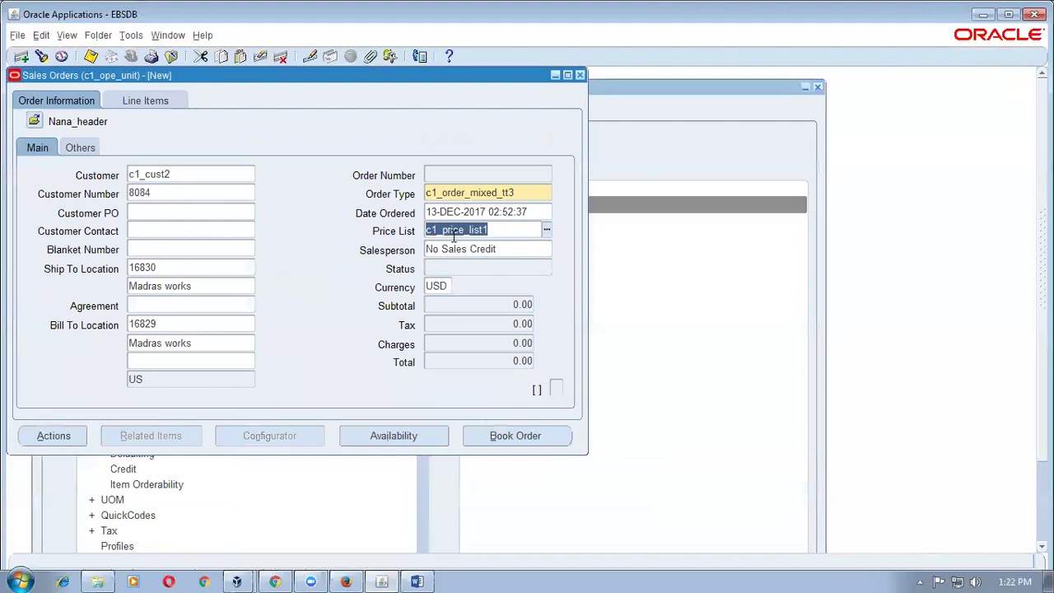
- Change the order's customer to c1_cust1 and check the defaulted agreement and price list
left_click(188, 177)
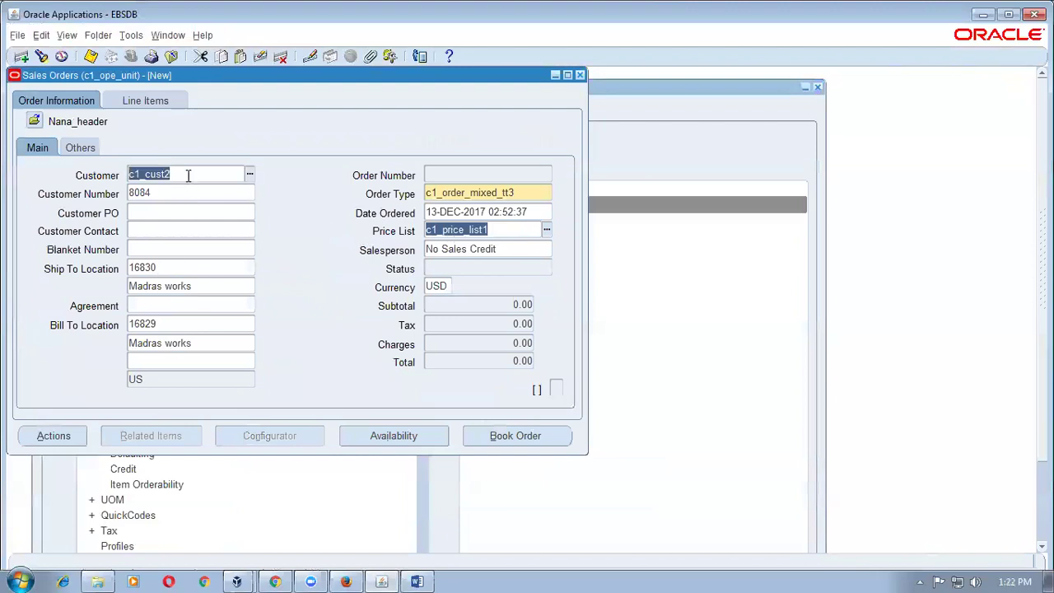
type("c1%")
key("Tab")
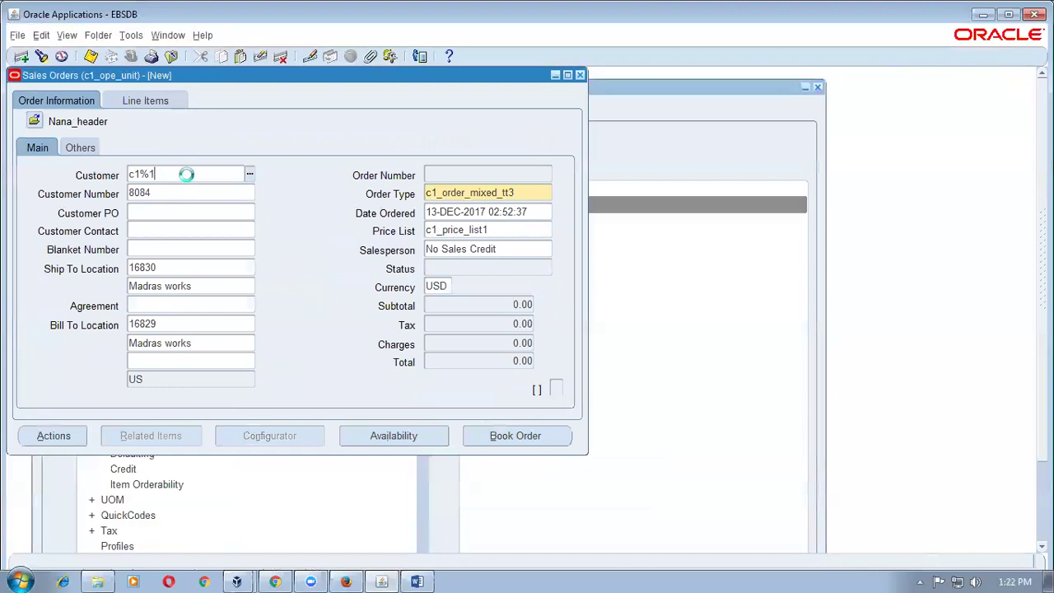
left_click(211, 306)
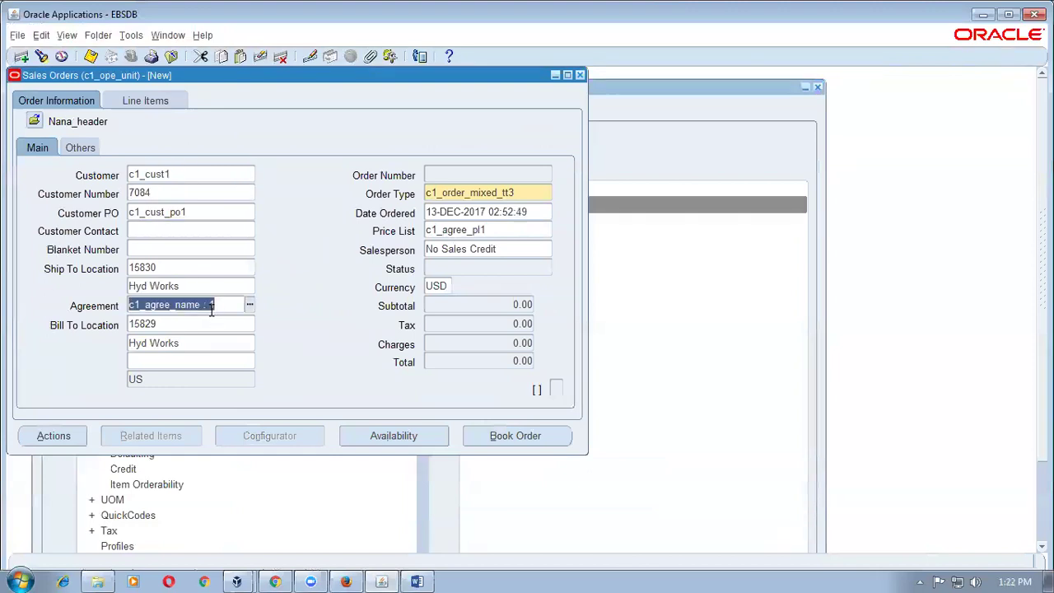
left_click(513, 231)
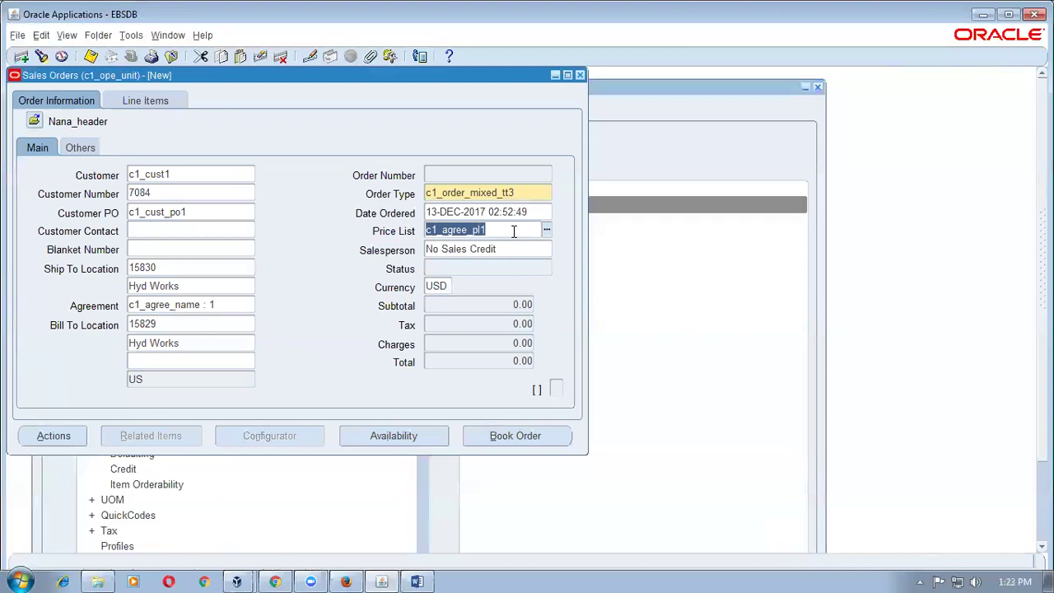
left_click(182, 174)
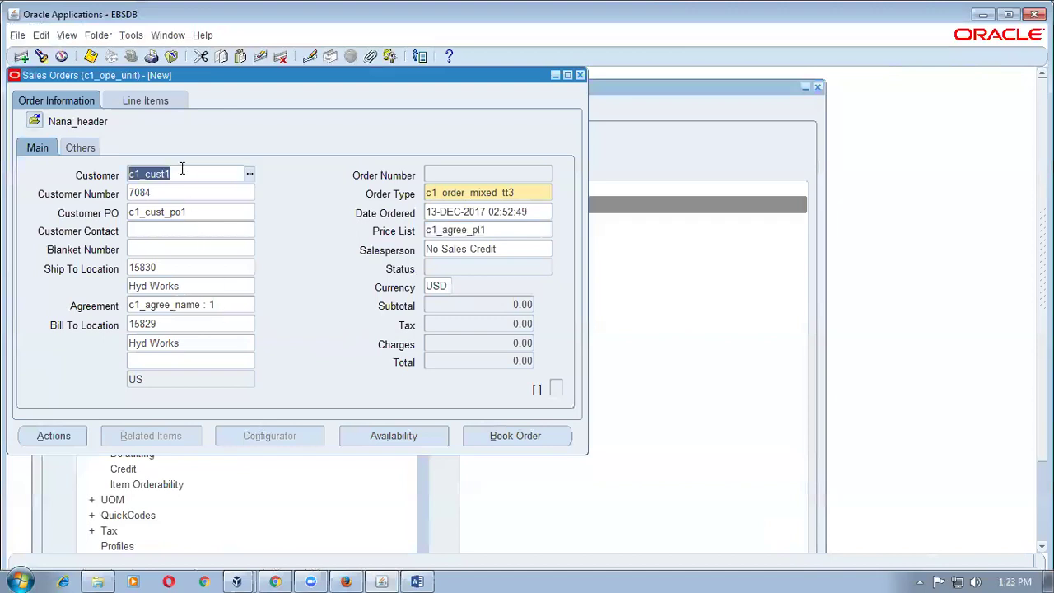
left_click(230, 308)
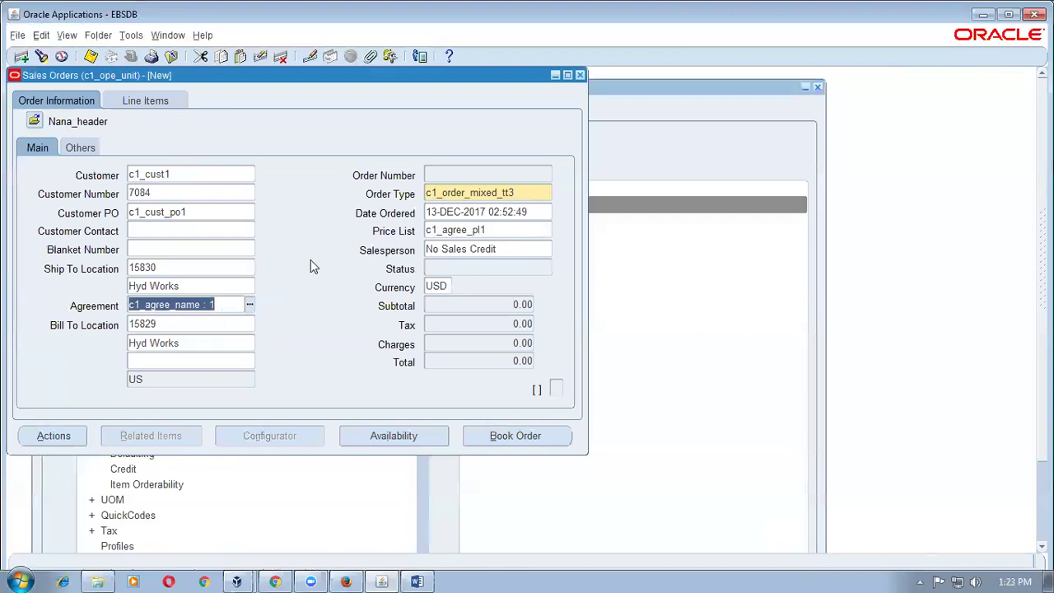
left_click(525, 233)
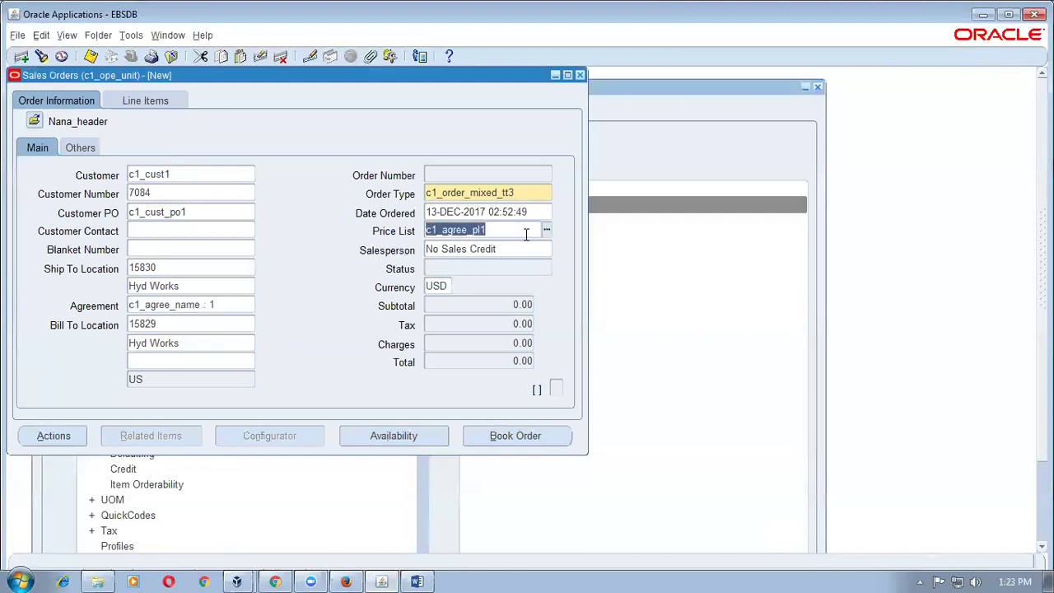
- Go to the line items and enter item c1_cust_item on line 1.1 with a quantity of 1
left_click(156, 100)
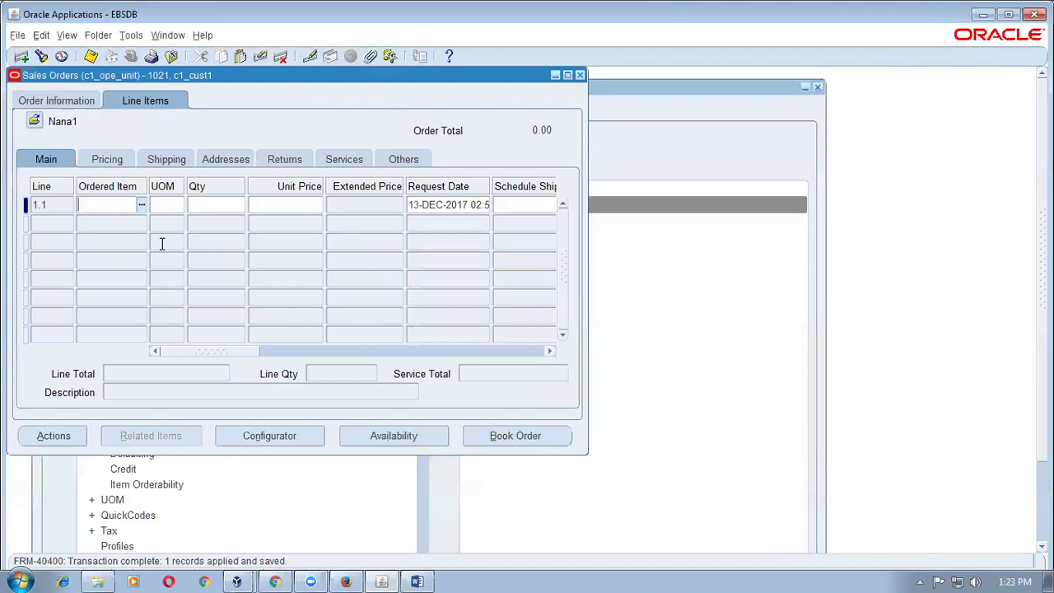
type("c1%")
key("Tab")
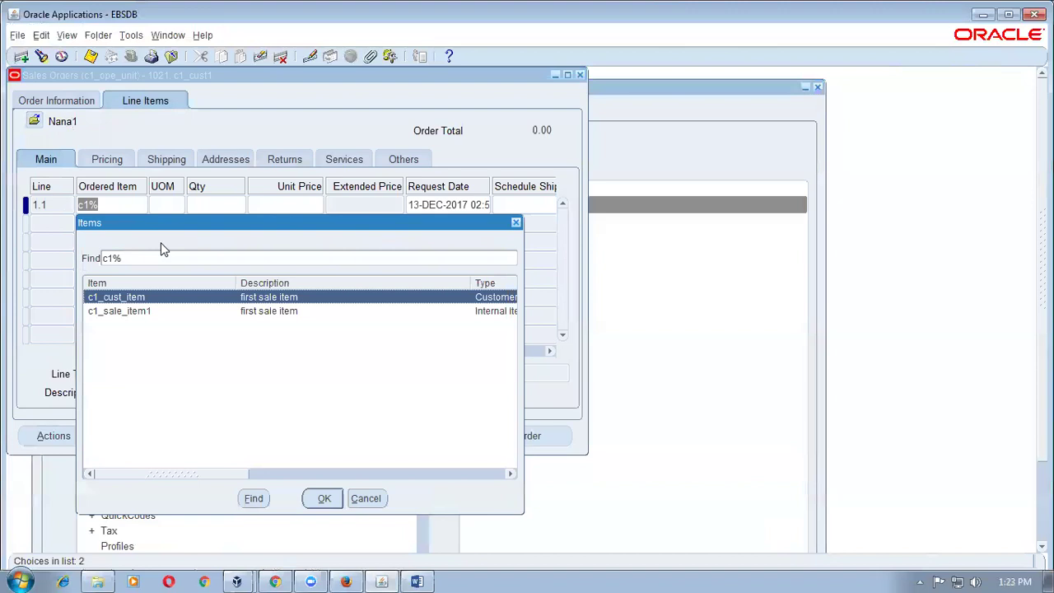
key("Return")
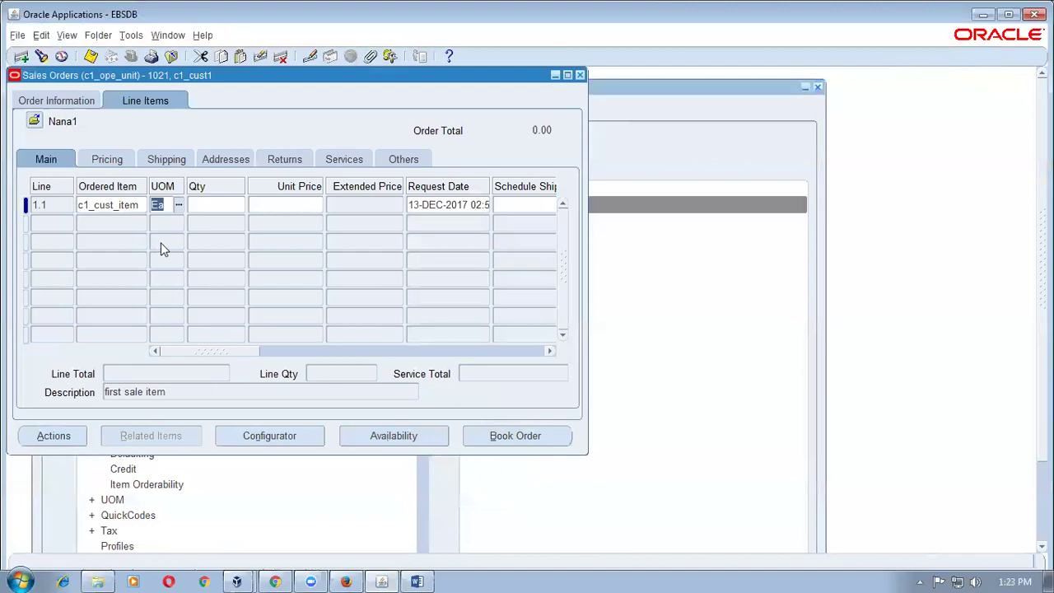
key("Tab")
type("1")
key("Tab")
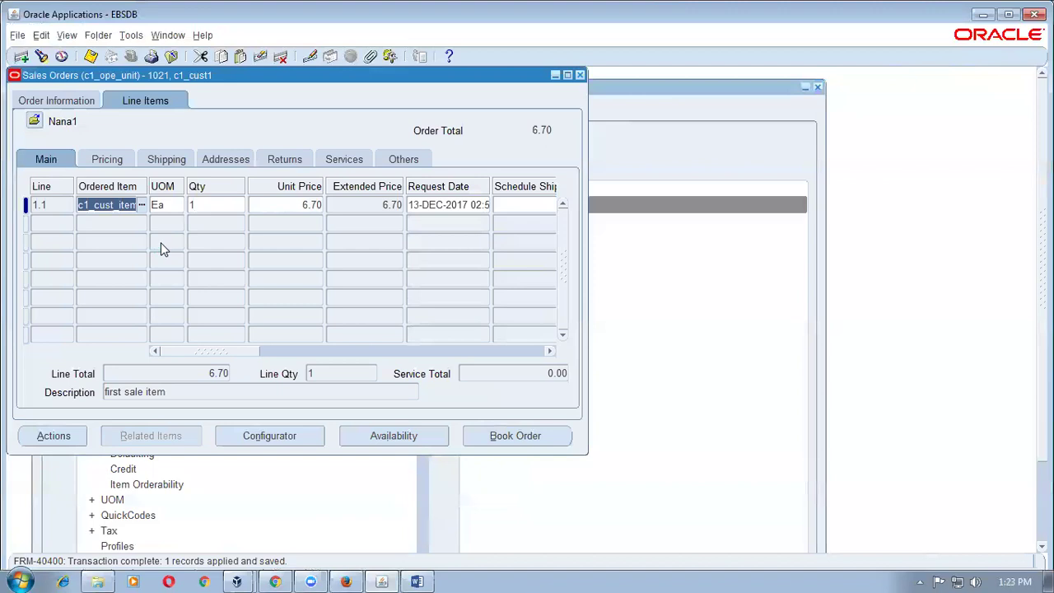
- Try to add order line 2.1 for item c1_sale_item1 with quantity 2, and close the order discarding the pending changes
key("Down")
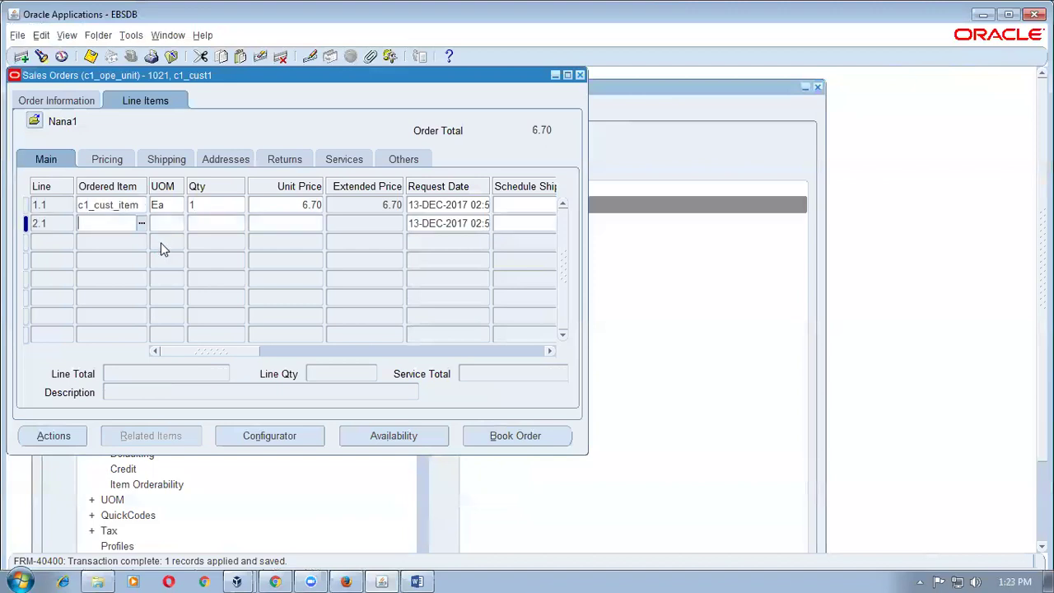
type("c1%")
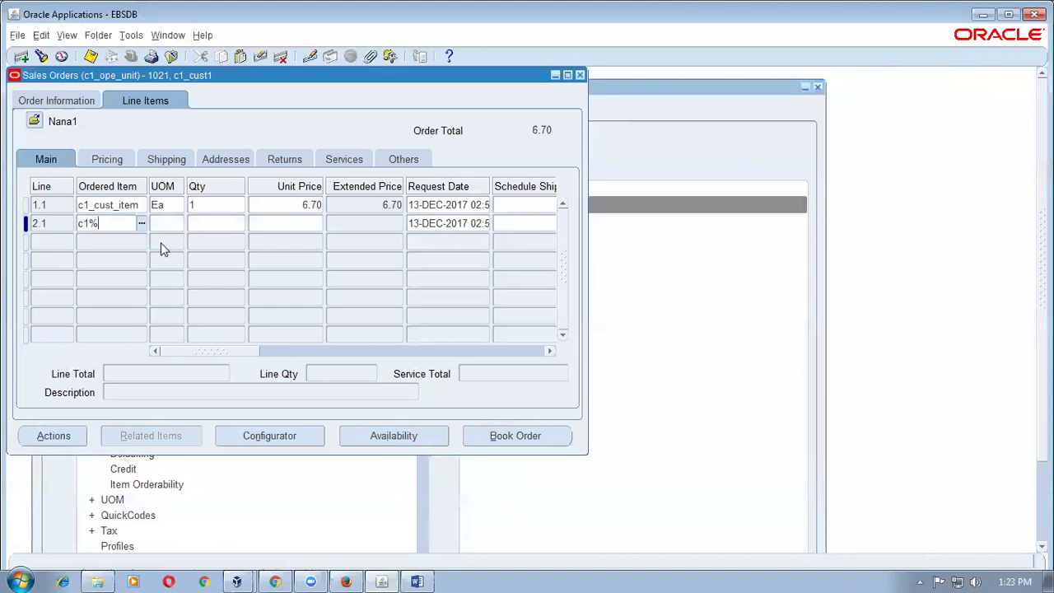
key("Tab")
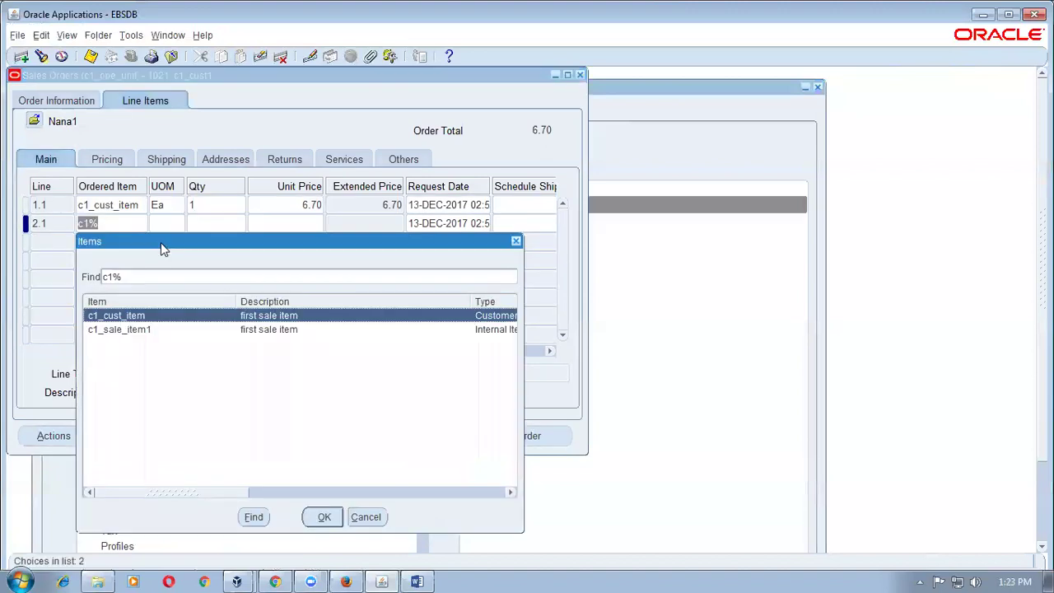
key("Down")
key("Return")
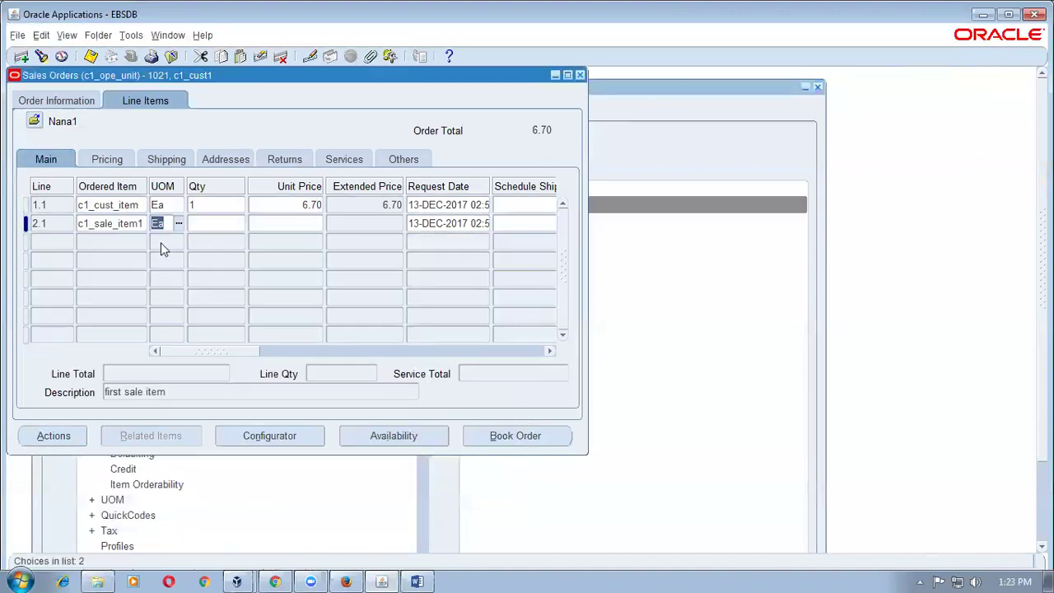
key("Tab")
type("2")
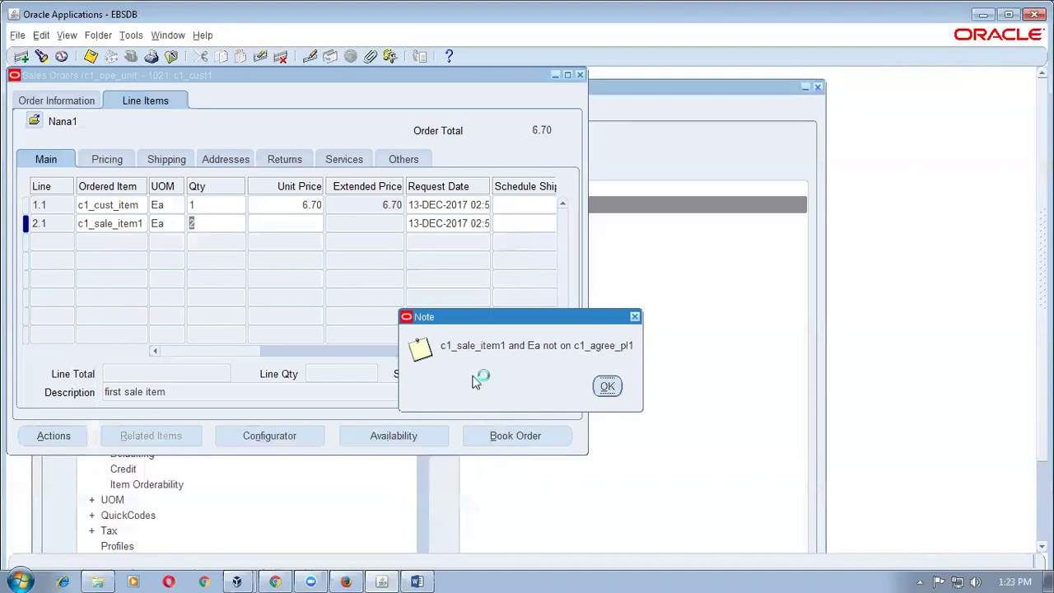
left_click(607, 386)
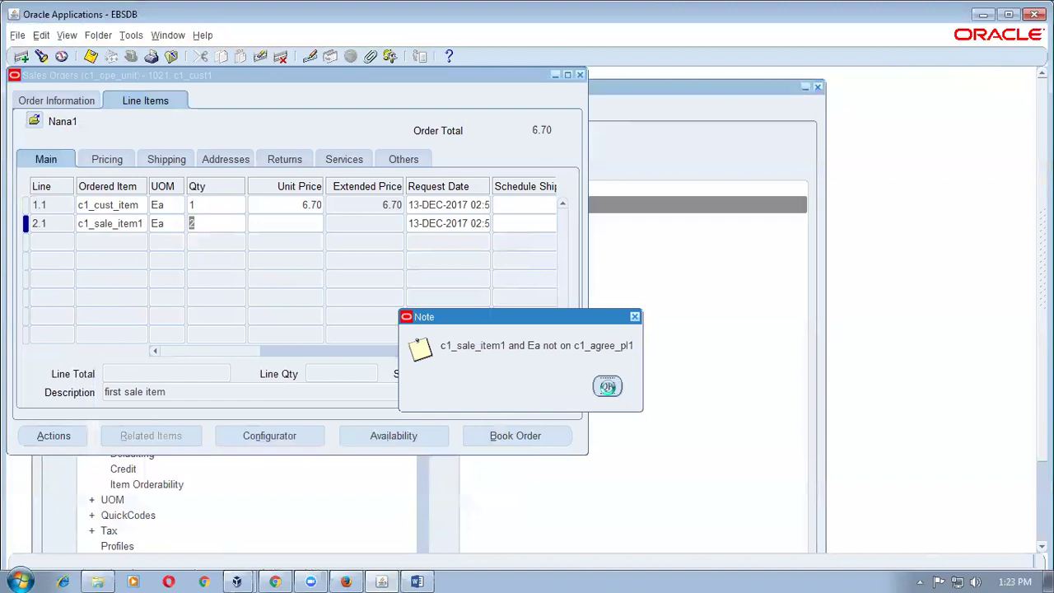
left_click(580, 75)
left_click(594, 384)
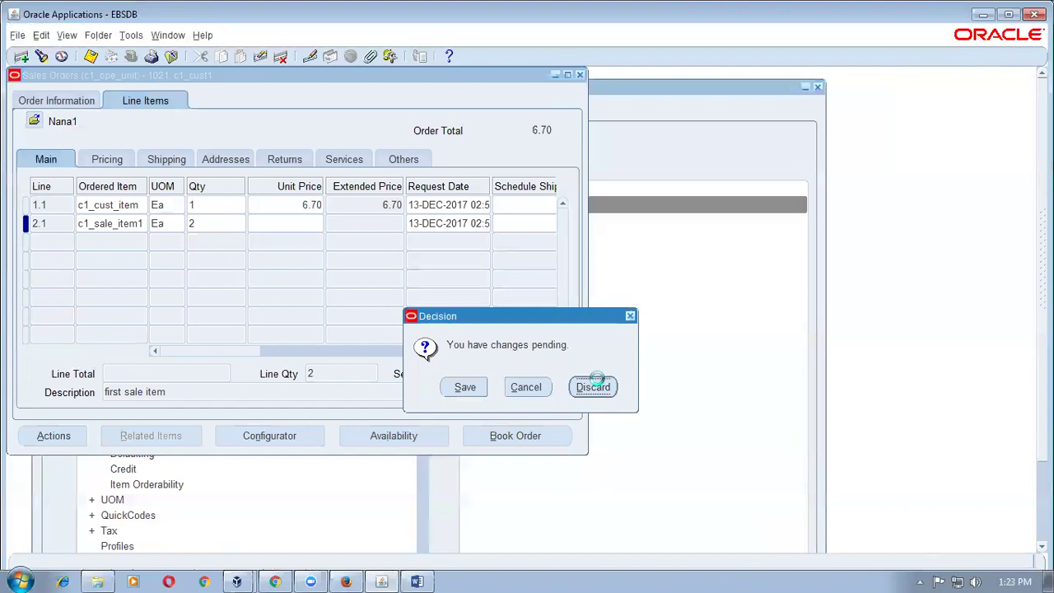
- Open the Pricing Agreements form under Nana_pri_manager and query the agreement with the name pattern c1%
left_click(64, 310)
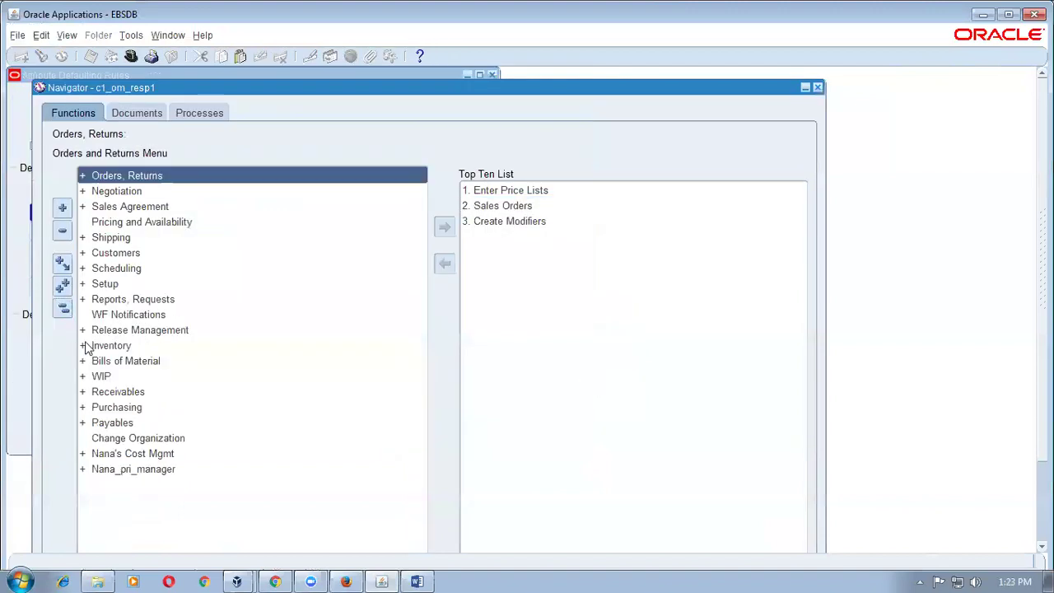
double_click(152, 470)
scroll(422, 424, "down", 2)
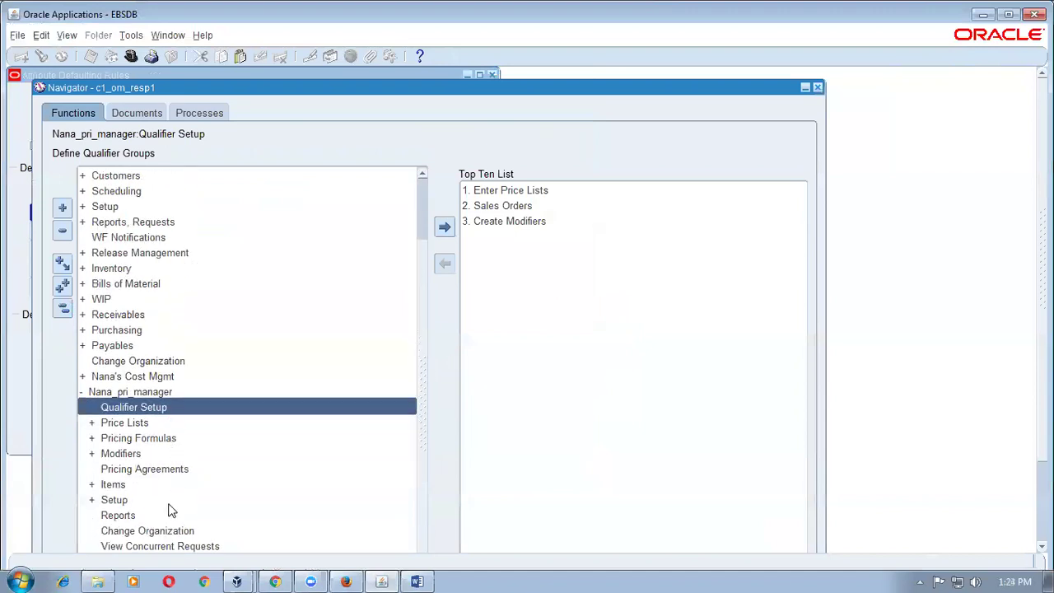
double_click(167, 469)
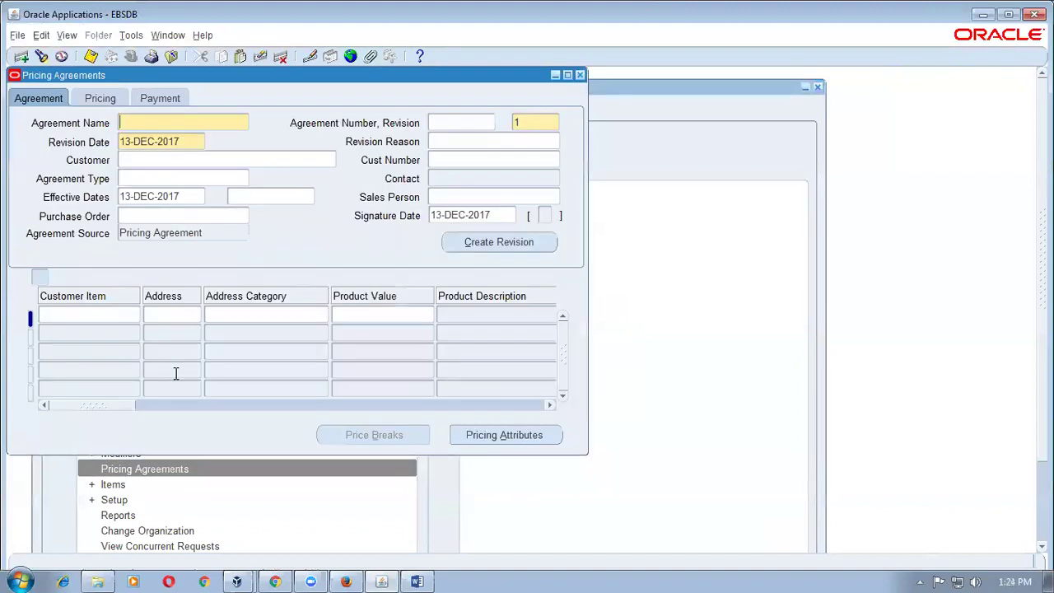
key("F11")
type("c1%")
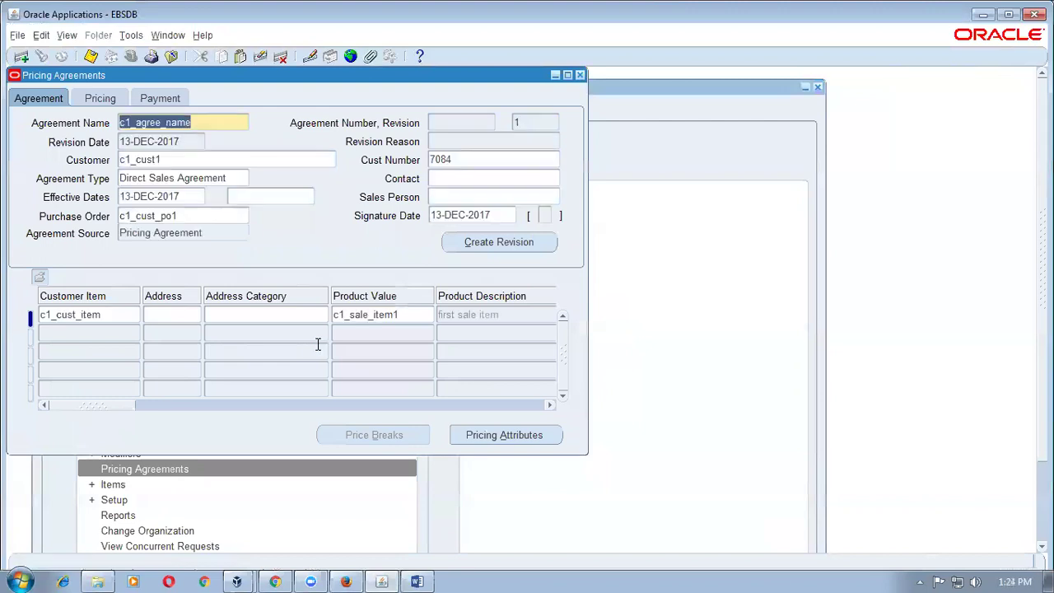
- Try to add a second agreement line for customer item c1_cust_item, and close the pricing agreement without saving
left_click(123, 316)
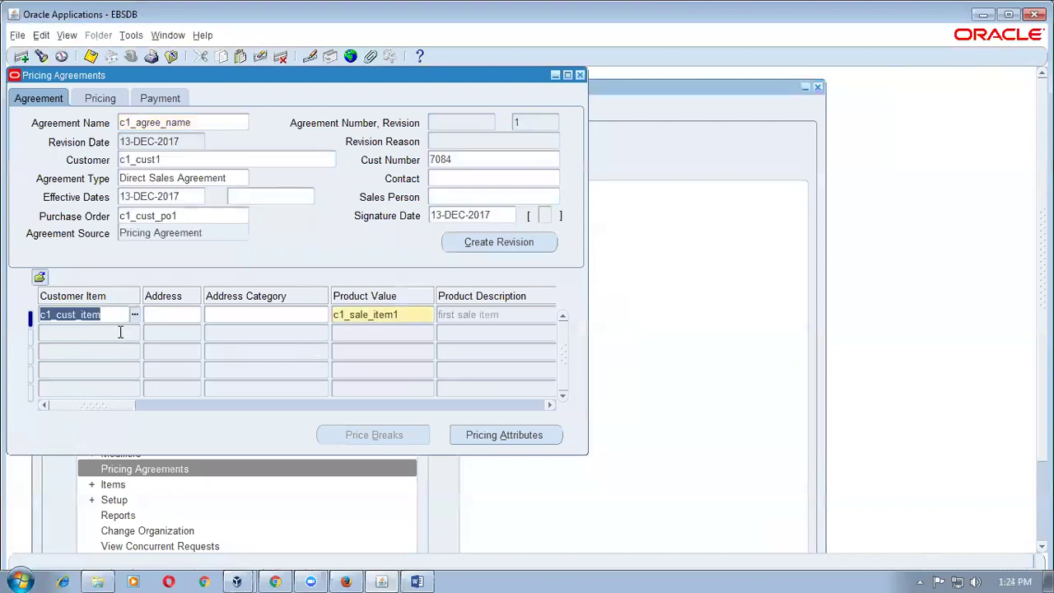
left_click(118, 332)
type("c1%")
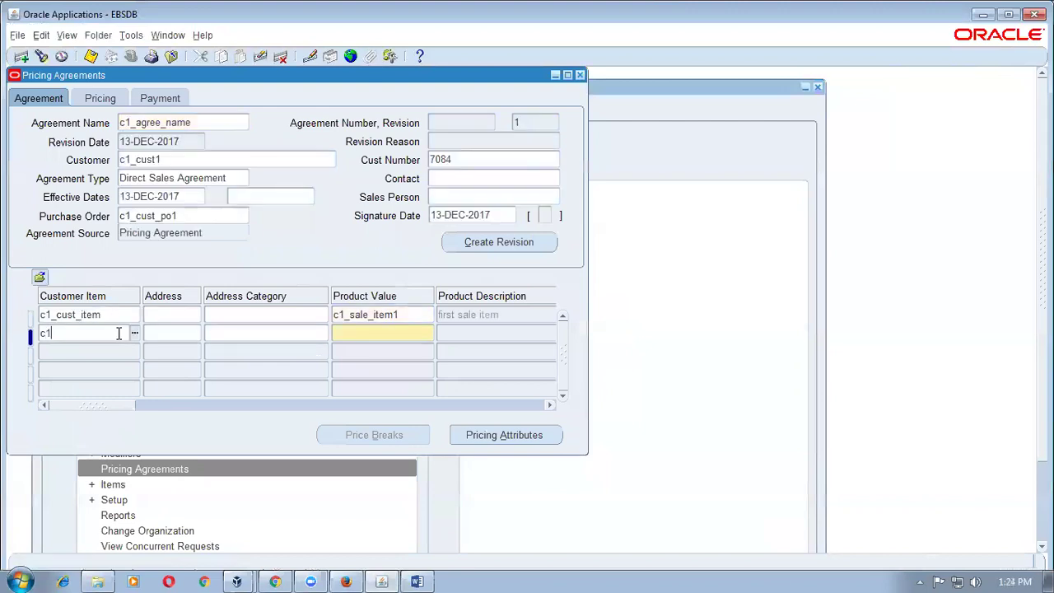
key("Tab")
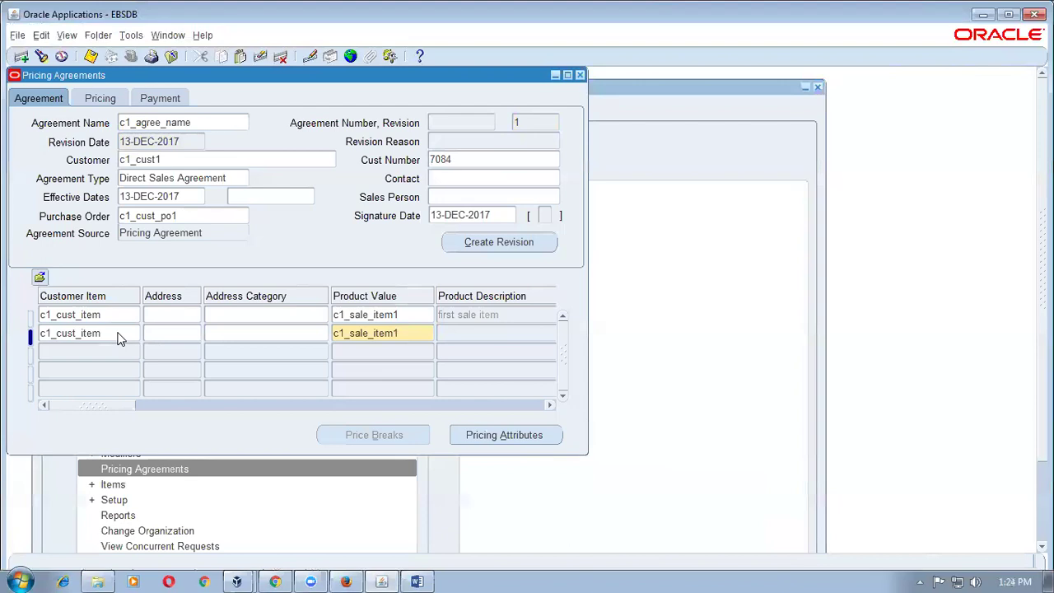
left_click(580, 75)
left_click(537, 351)
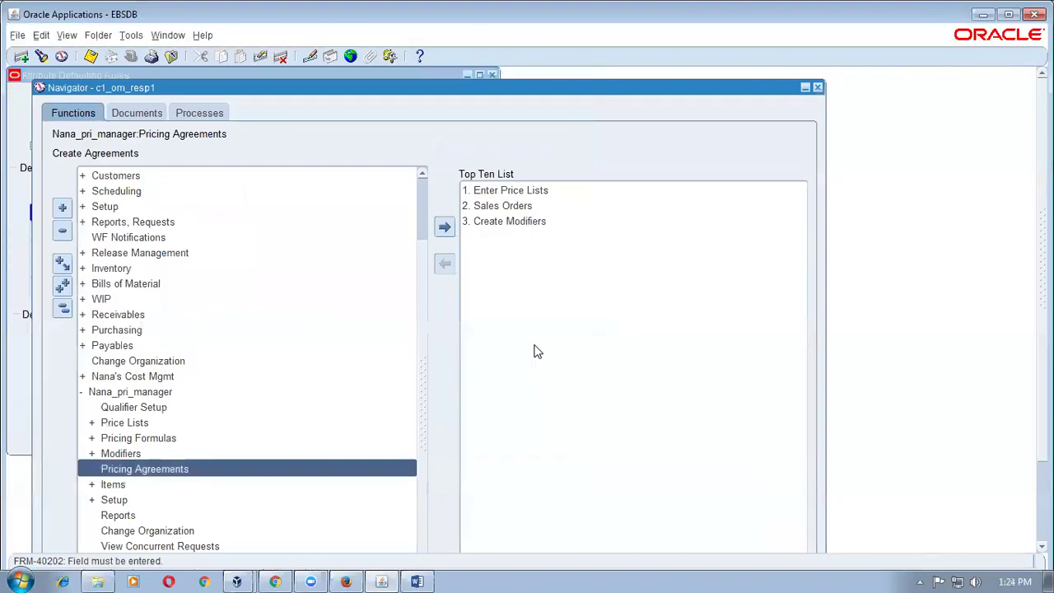
- In the Agreement attribute's defaulting rules, delete the Constant Value sourcing rule for c1_agree_name and save
left_click(64, 307)
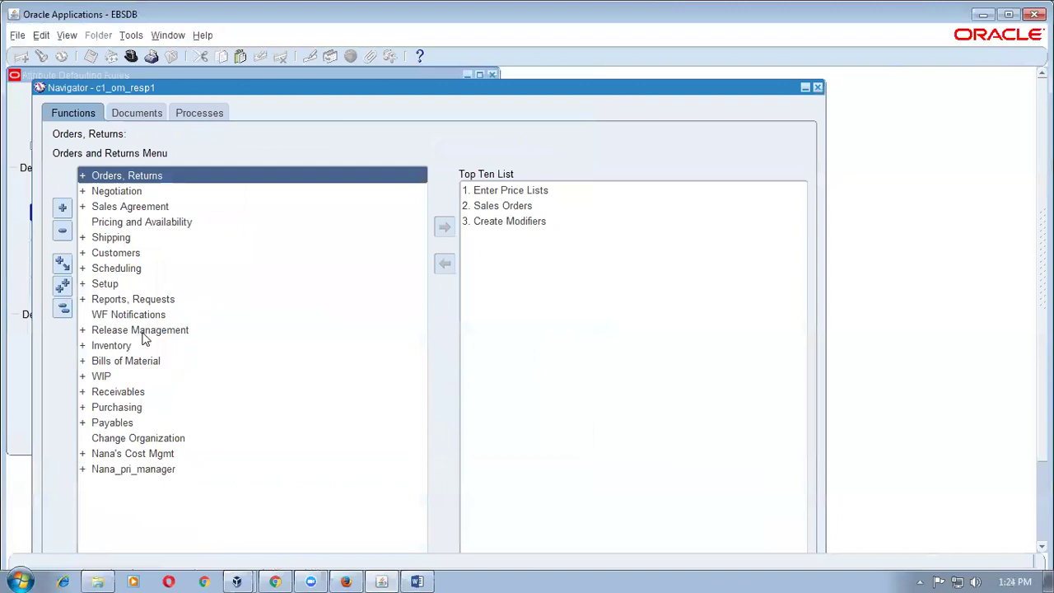
left_click(252, 77)
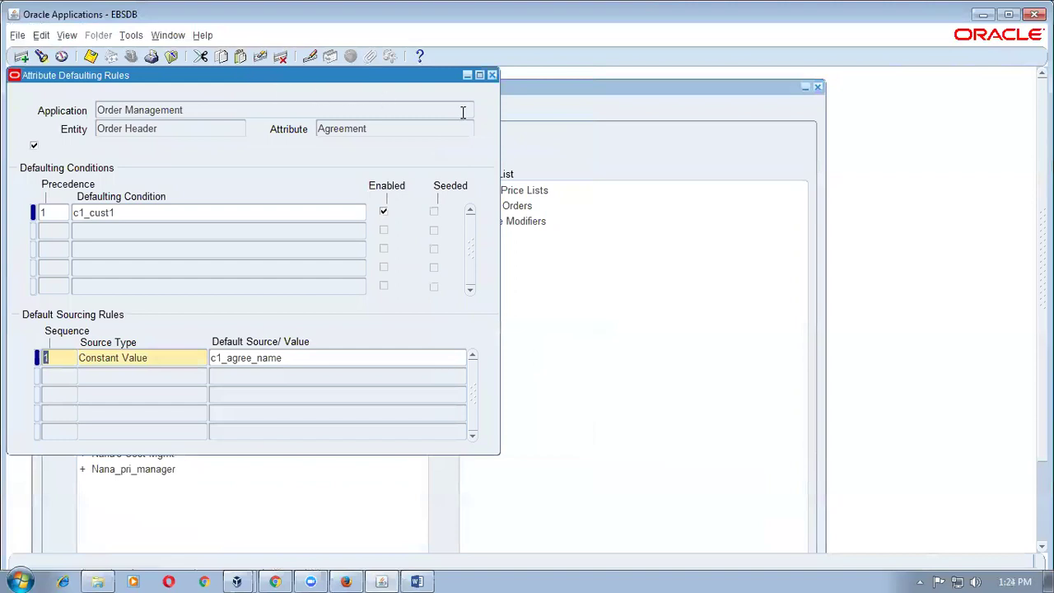
left_click(168, 352)
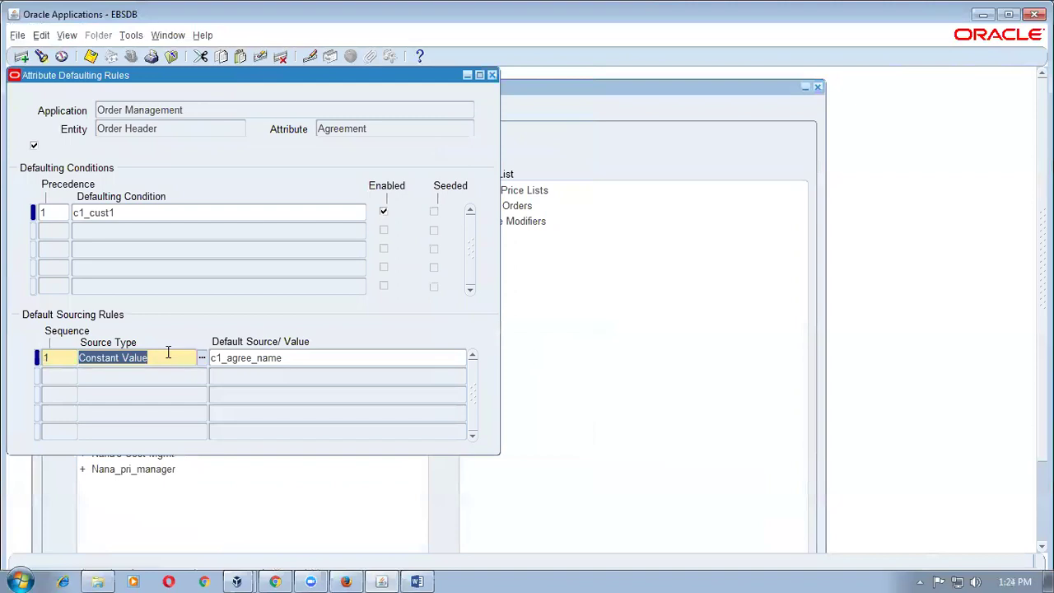
left_click(40, 36)
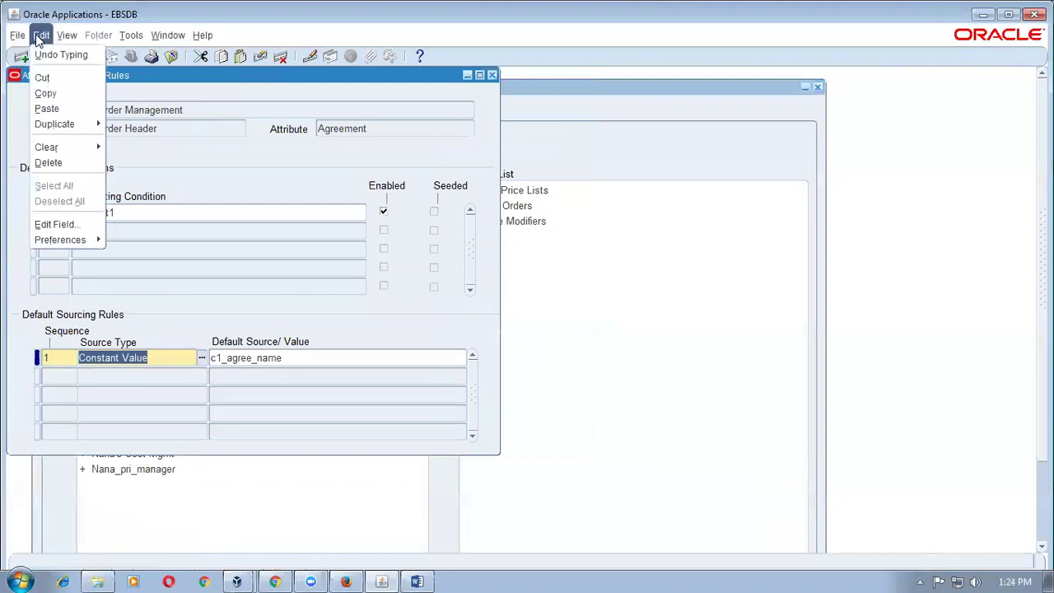
left_click(47, 161)
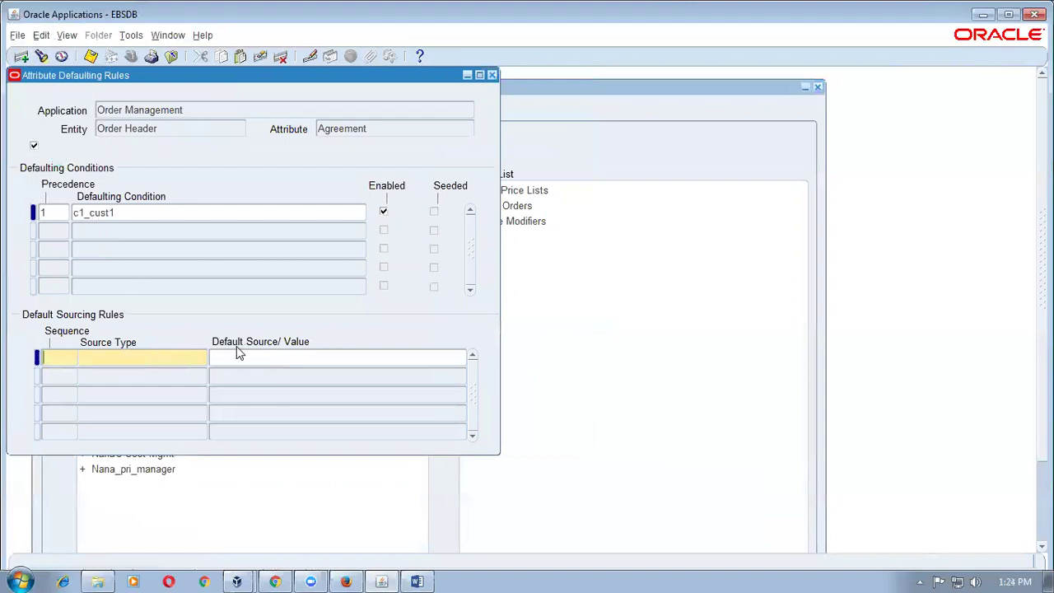
key("ctrl+s")
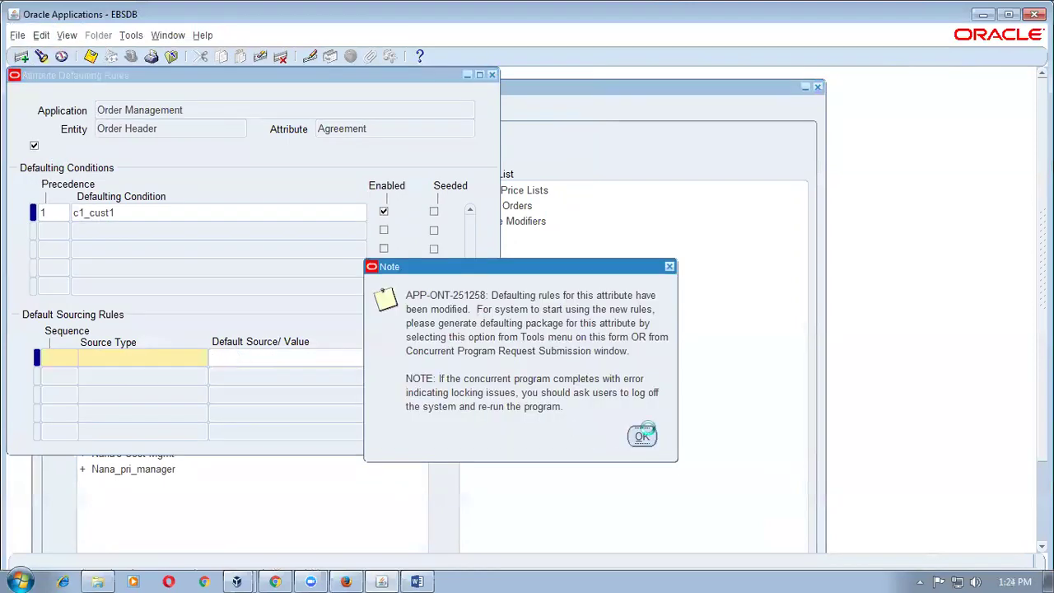
left_click(642, 436)
- Delete the c1_cust1 defaulting condition from the Agreement attribute's rules and save the change
left_click(147, 217)
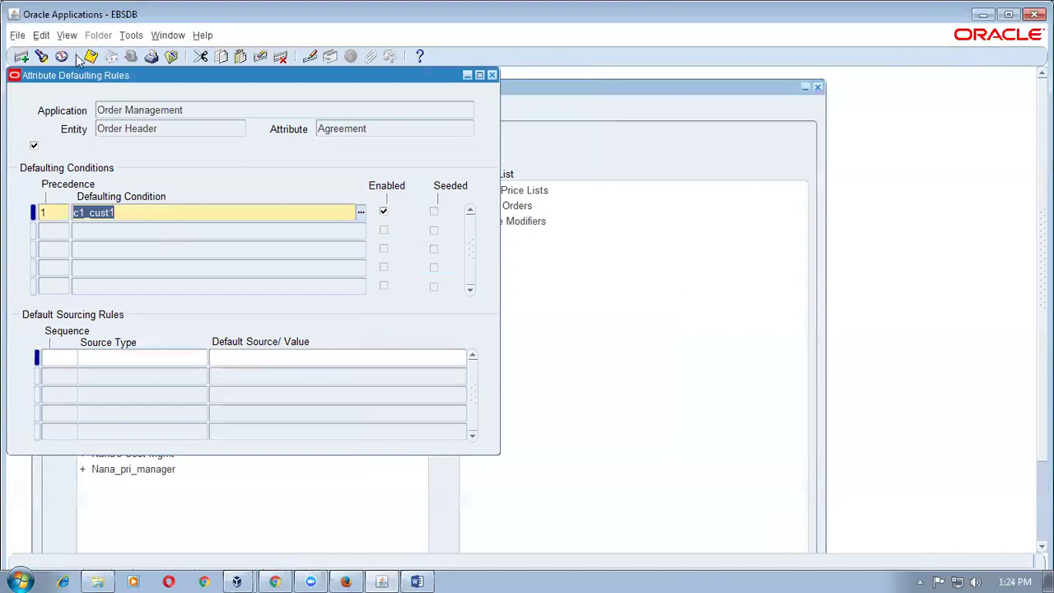
left_click(36, 41)
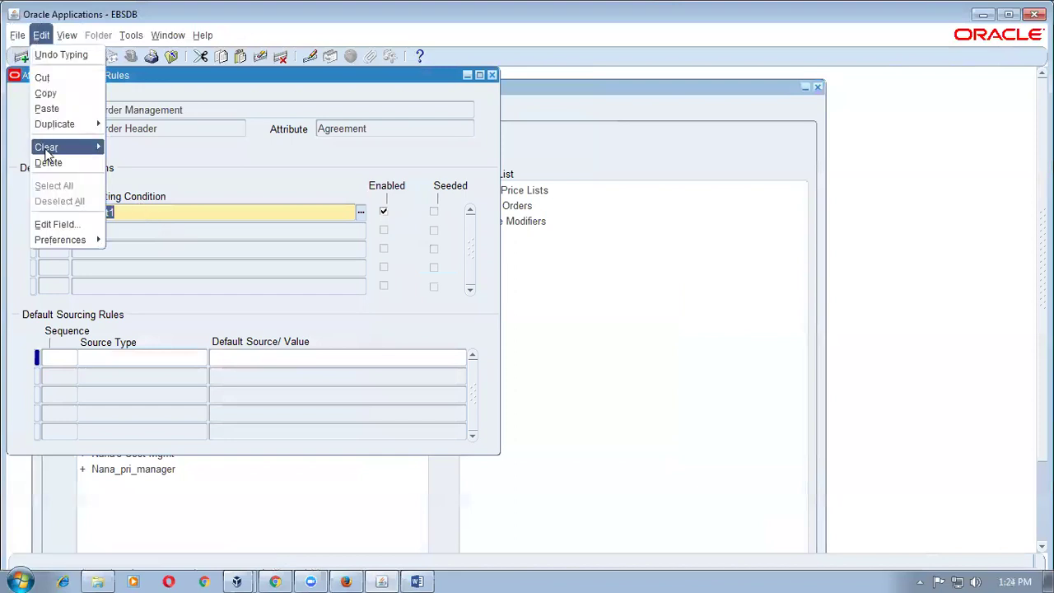
left_click(46, 162)
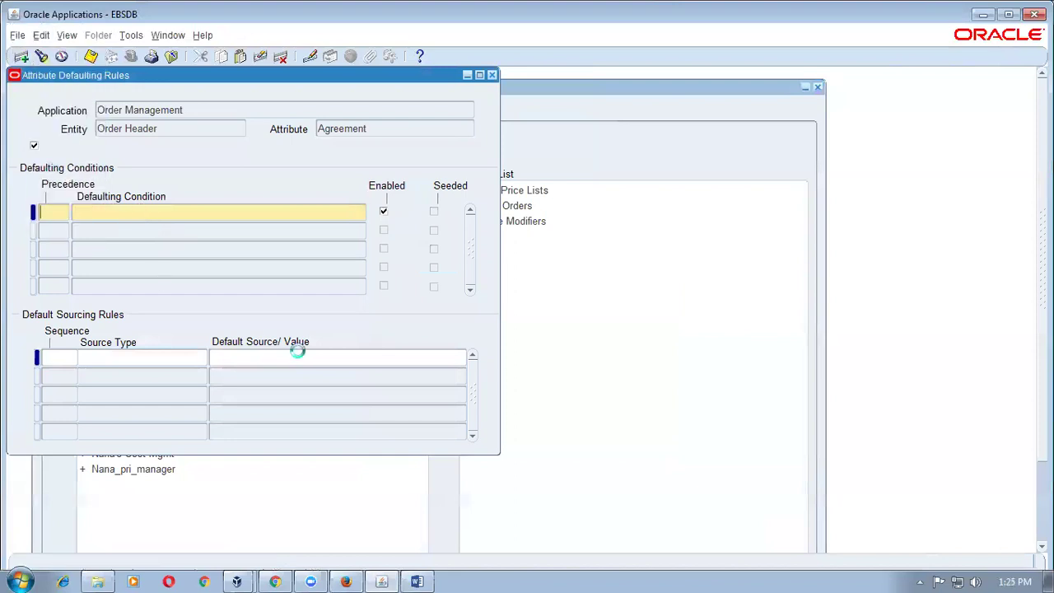
key("ctrl+s")
left_click(640, 435)
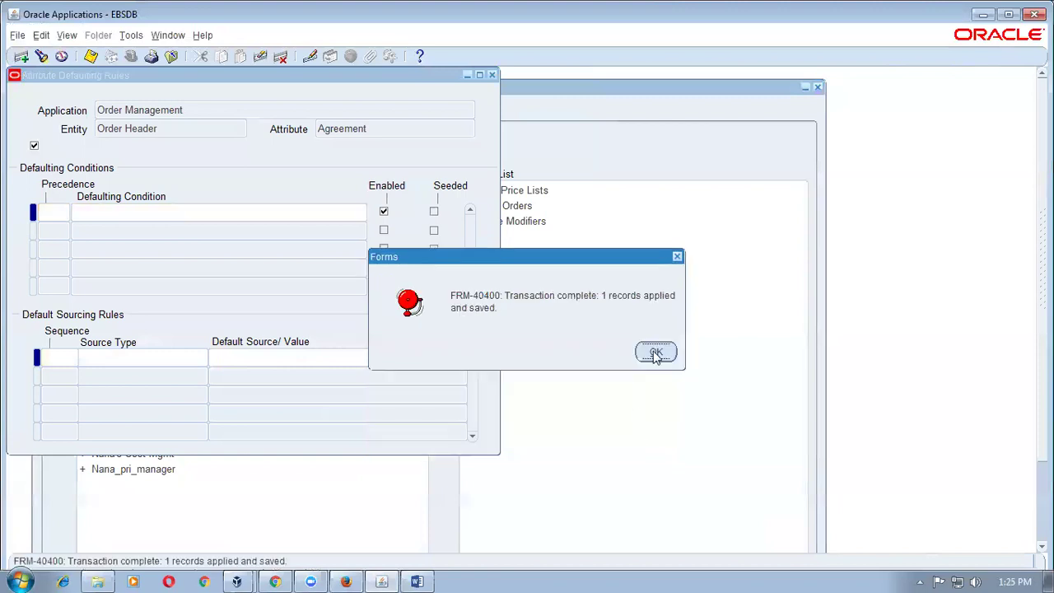
left_click(655, 351)
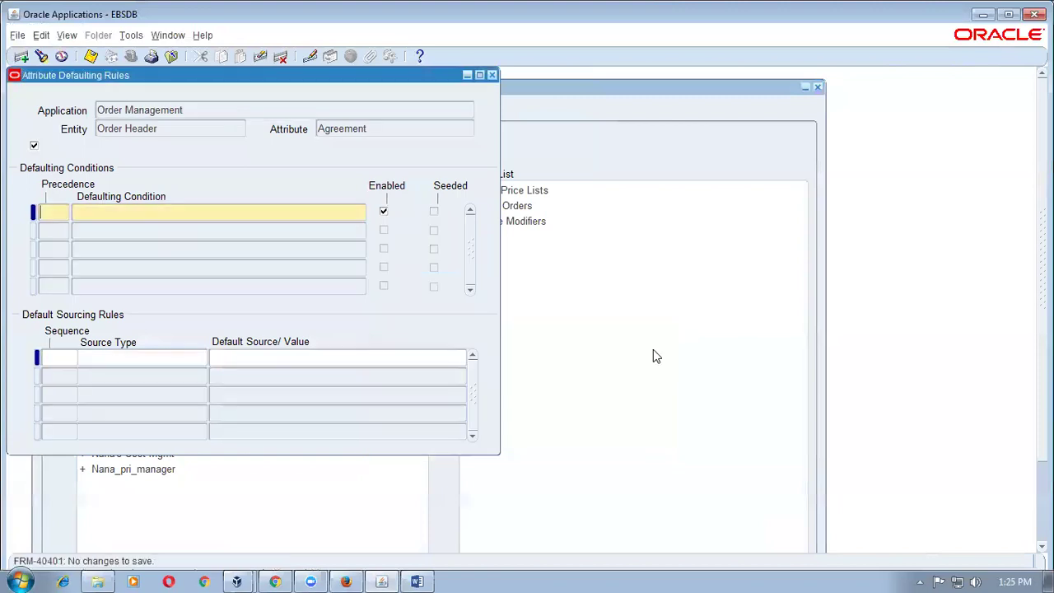
- Generate the defaulting package for the Agreement attribute and close its defaulting rules
left_click(130, 35)
left_click(131, 52)
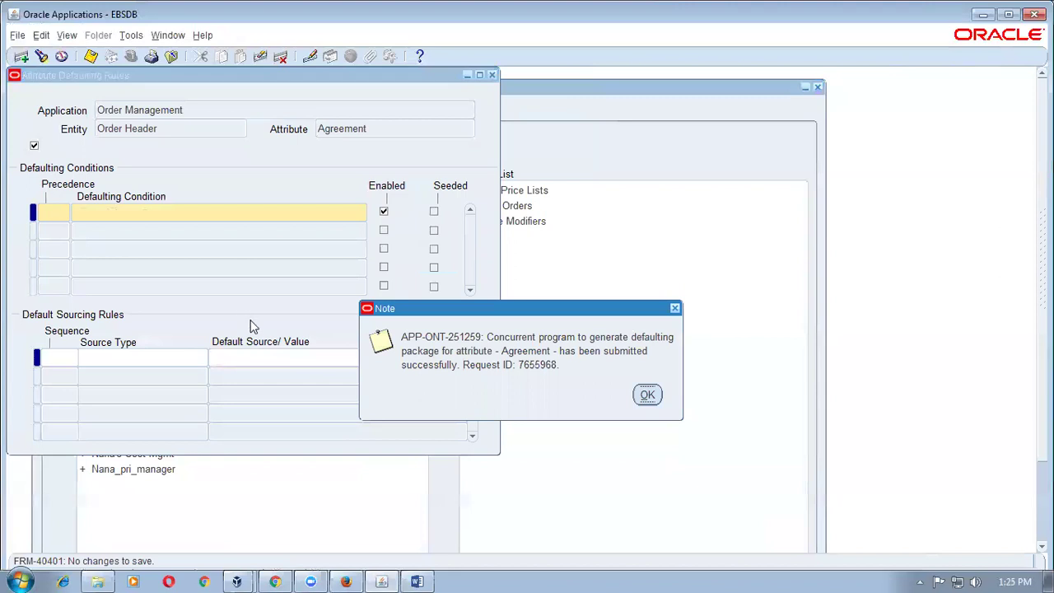
left_click(647, 396)
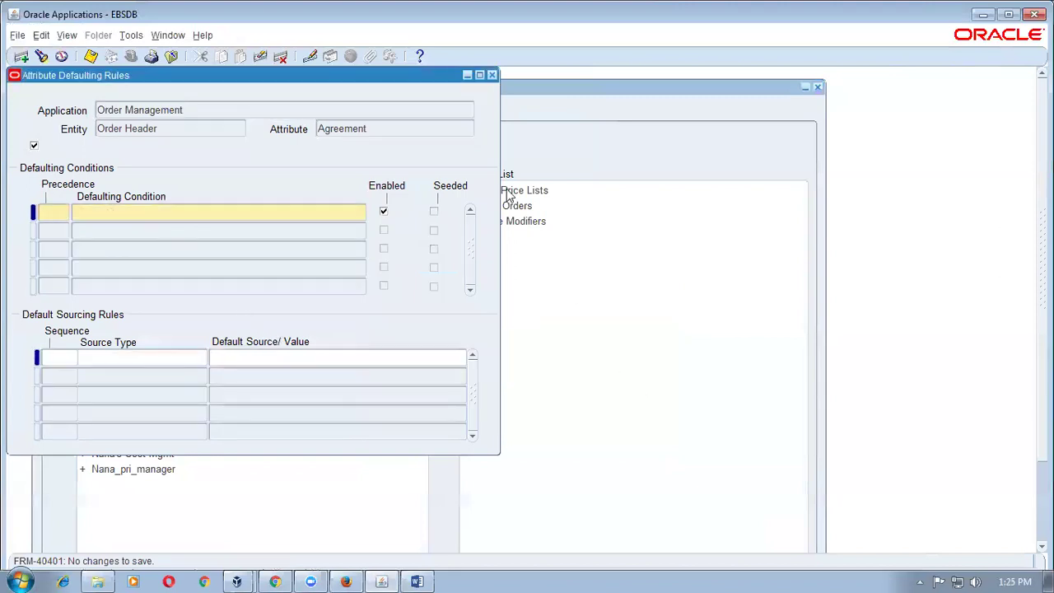
left_click(492, 76)
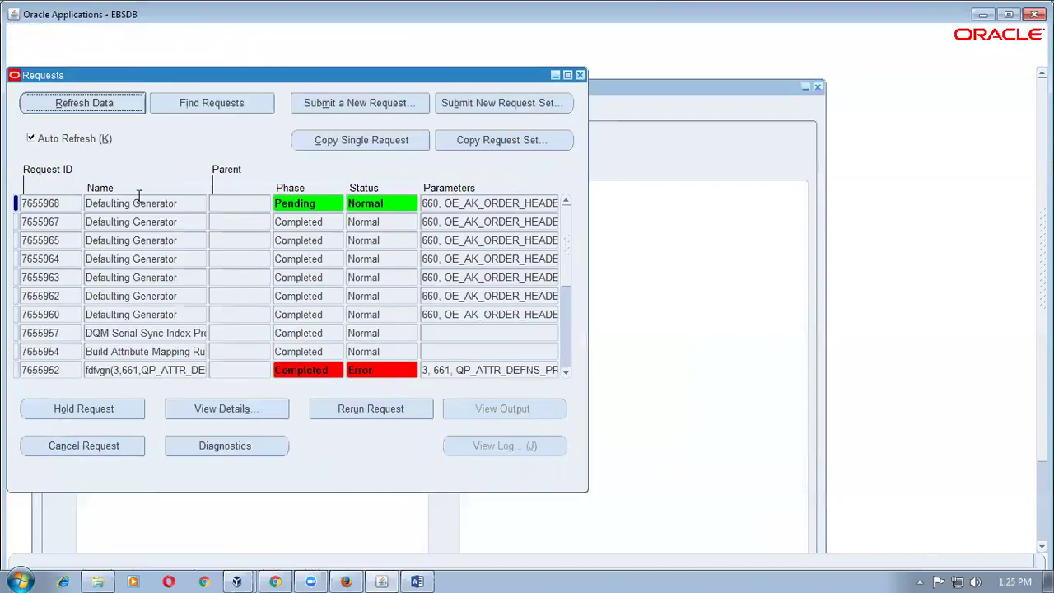
- Refresh the concurrent requests to check the latest Defaulting Generator request, and close the requests and defaulting setup windows
left_click(73, 104)
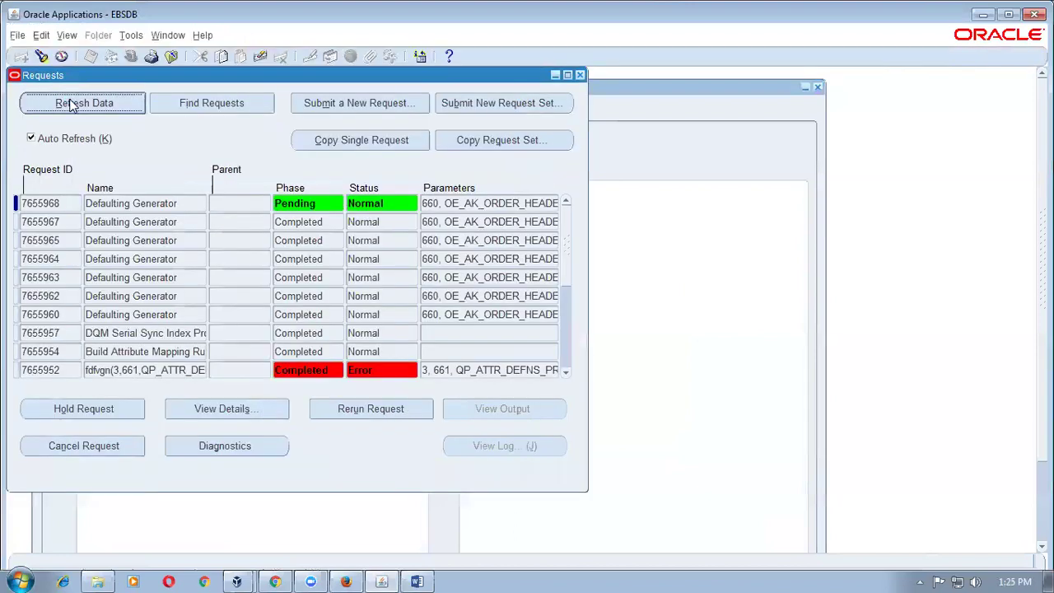
left_click(72, 104)
left_click(73, 104)
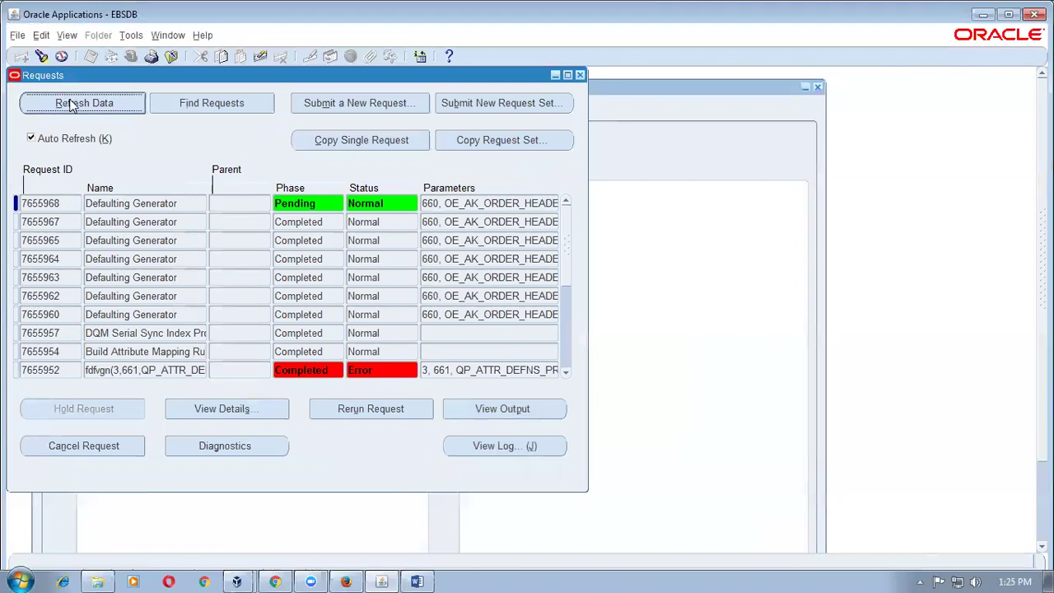
key("ctrl+F4")
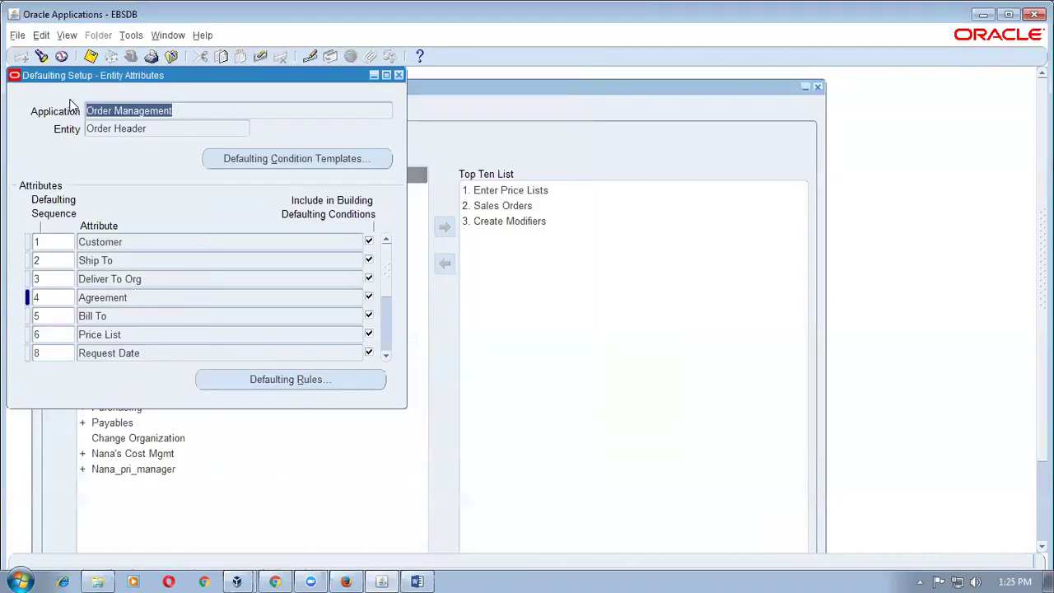
key("ctrl+F4")
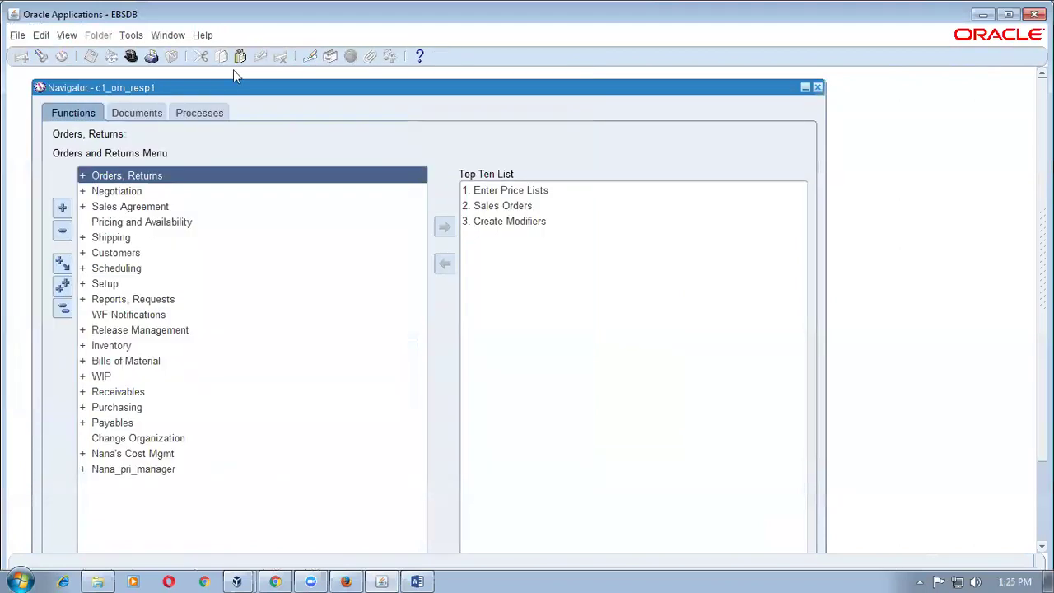
- Open a new sales order and set its customer to c1_cust1
left_click(464, 206)
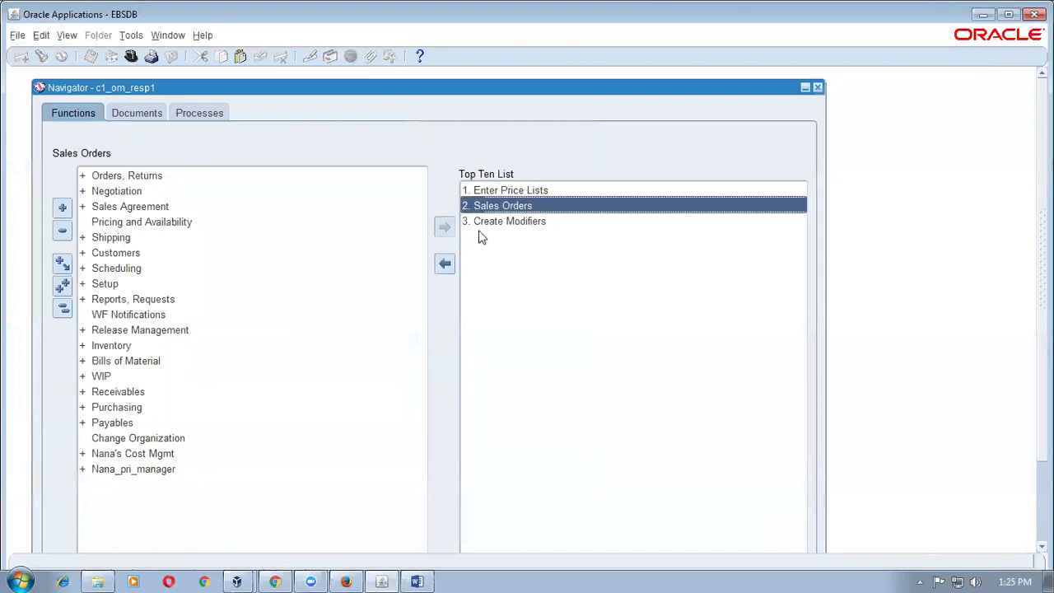
double_click(481, 210)
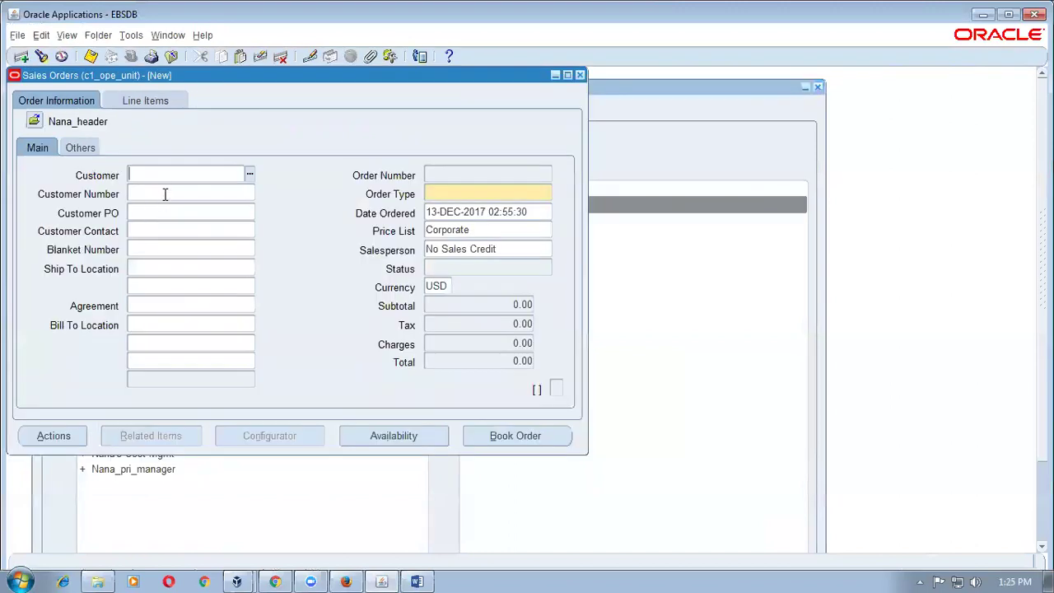
type("c1%")
key("Tab")
key("Return")
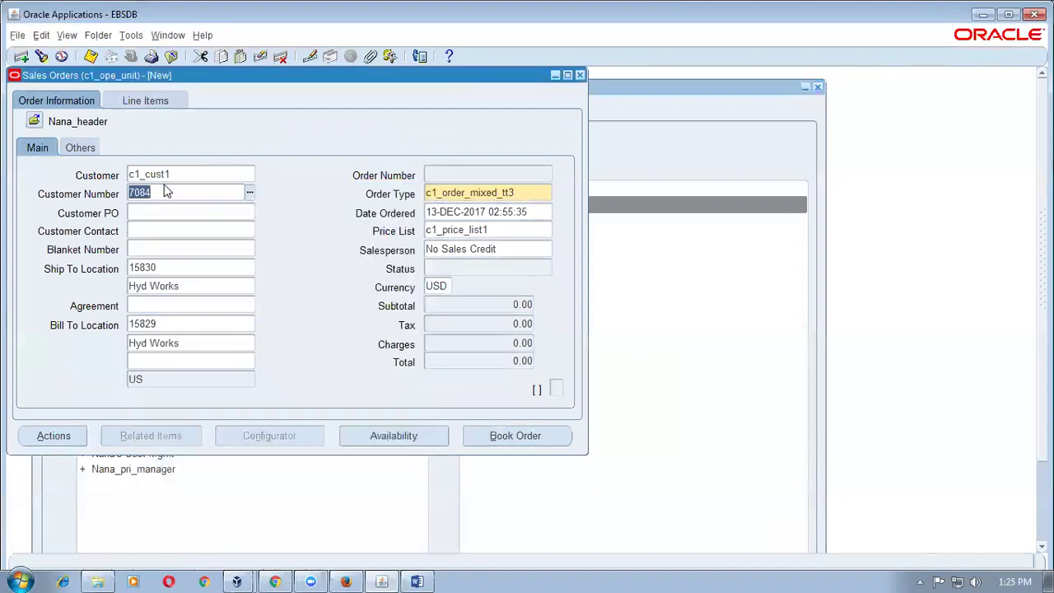
- Check the defaulted agreement and price list on the c1_cust1 order, and close the order discarding the pending changes
double_click(180, 172)
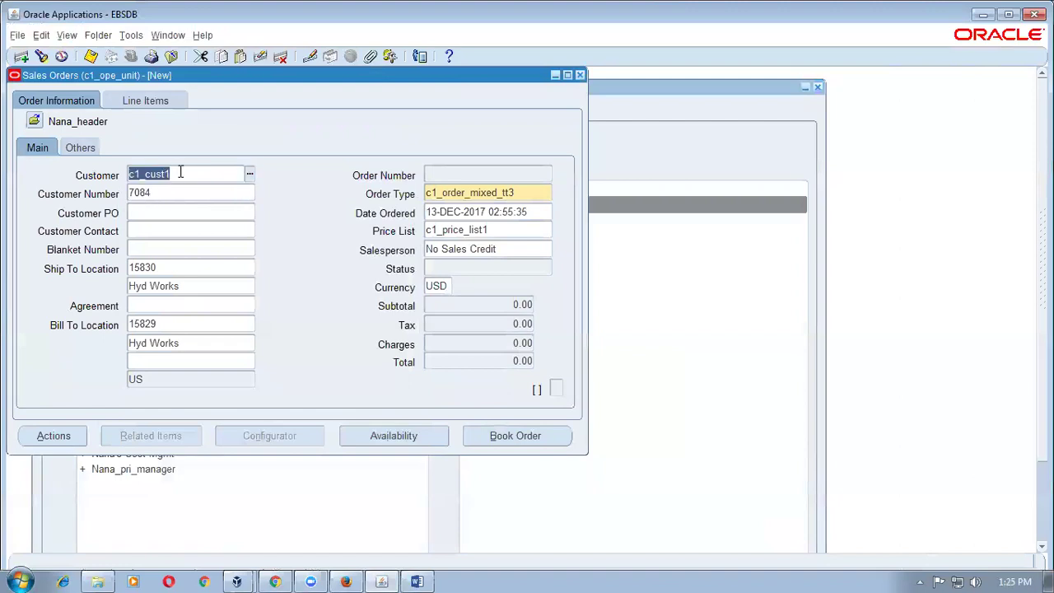
left_click(171, 304)
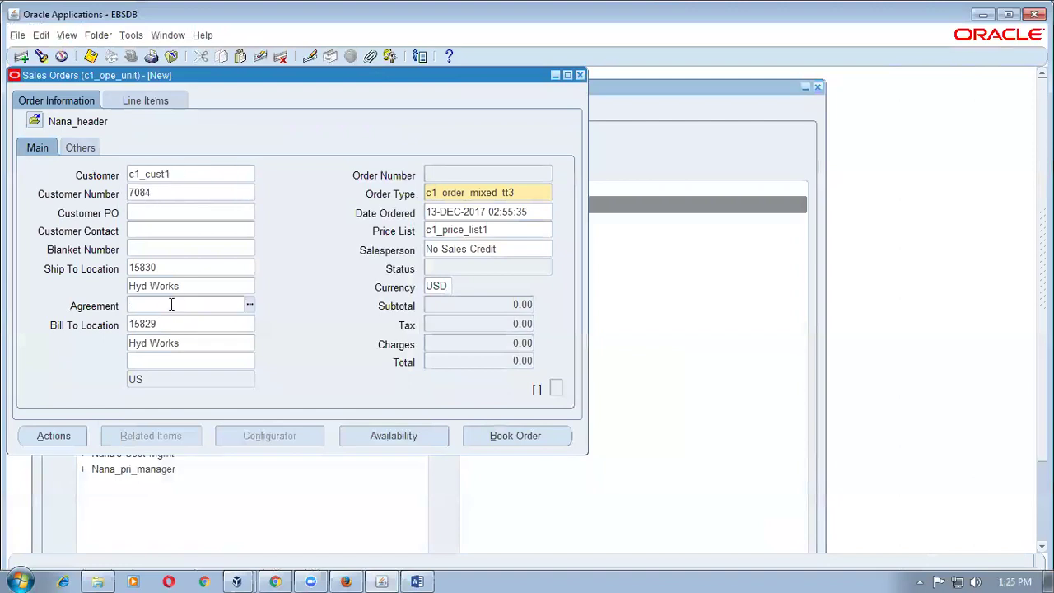
left_click(507, 231)
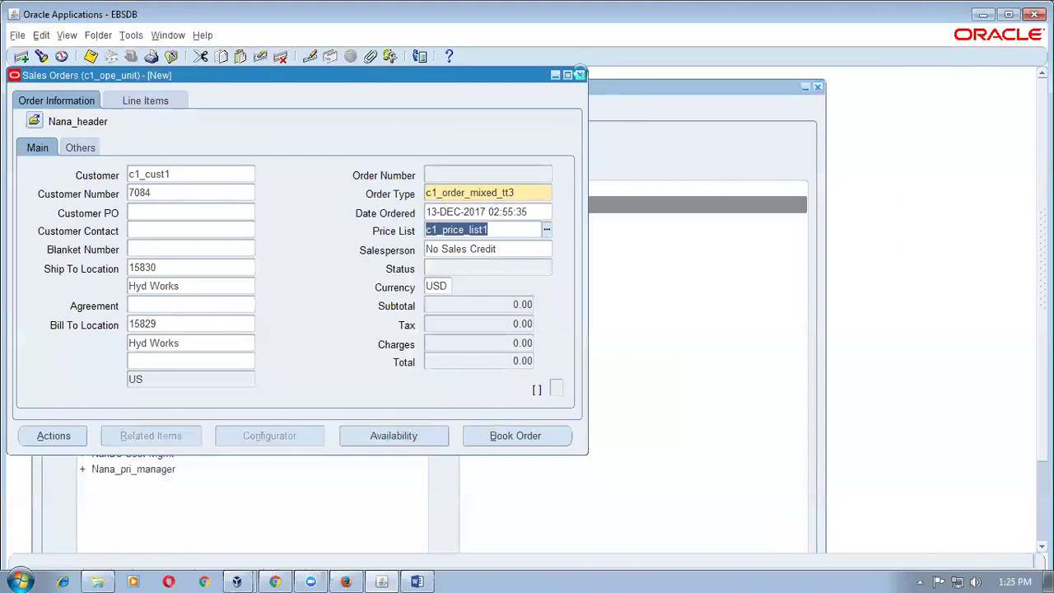
left_click(580, 75)
left_click(593, 387)
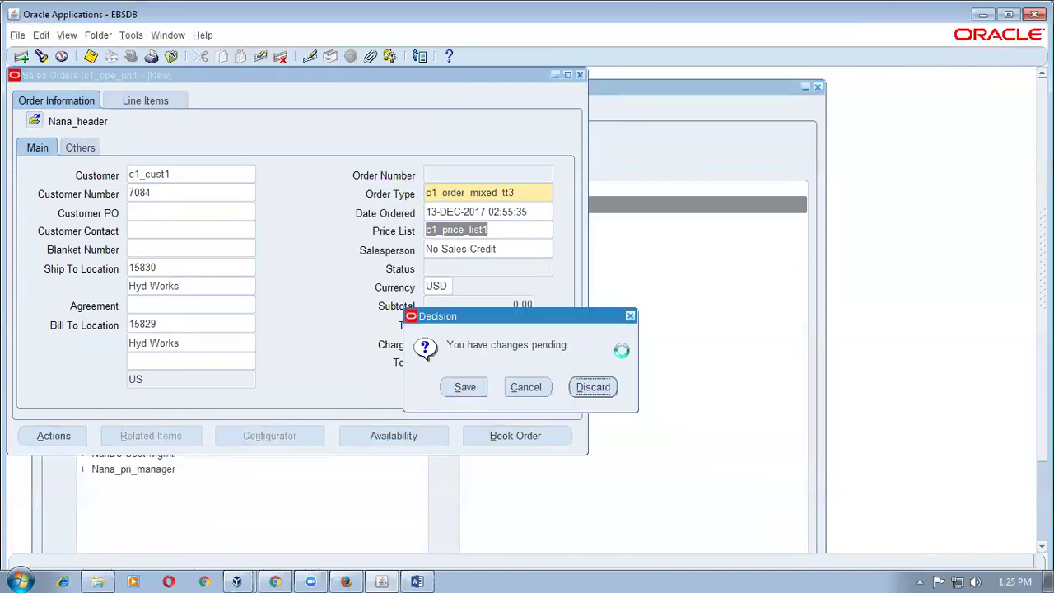